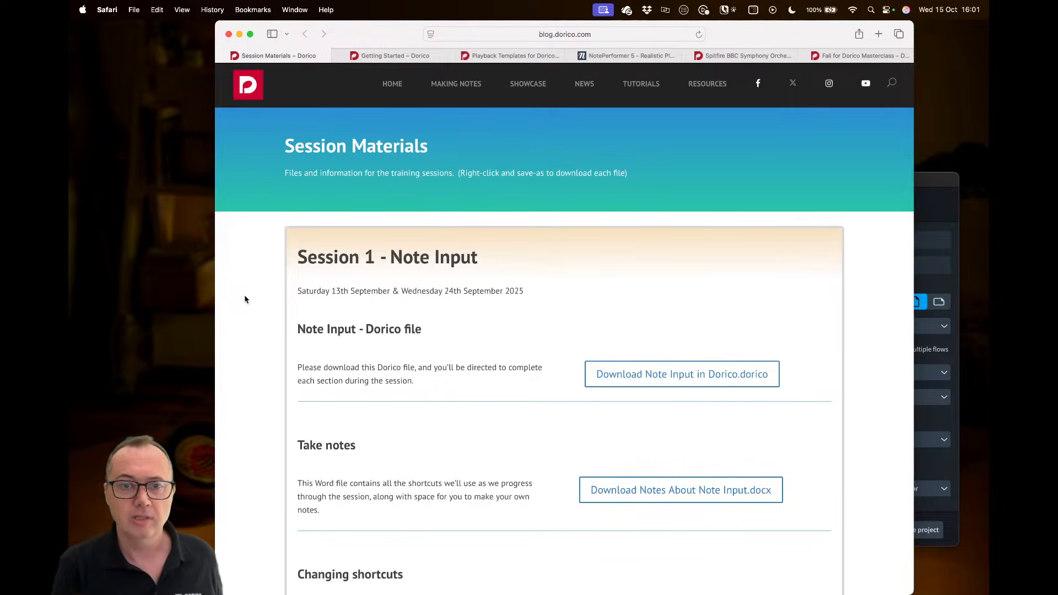
Review the Session Materials page, examining the session downloads and recordings, especially Session 4 - XML Import & Playback
{"action": "scroll", "coordinate": [246, 300], "scroll_direction": "down", "scroll_amount": 2}
{"action": "scroll", "coordinate": [248, 311], "scroll_direction": "up", "scroll_amount": 2}
{"action": "scroll", "coordinate": [250, 318], "scroll_direction": "down", "scroll_amount": 20}
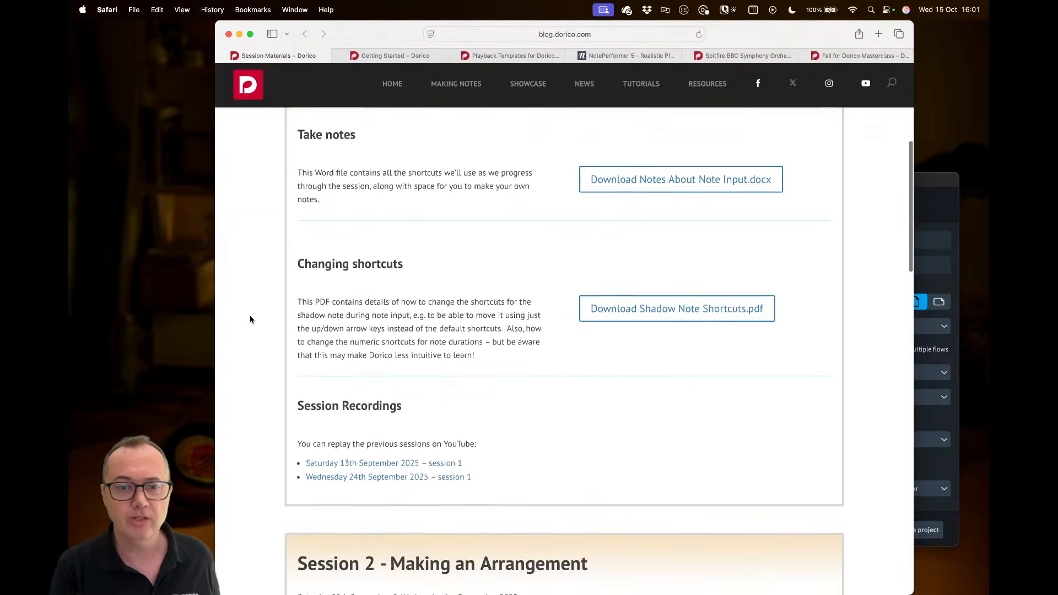
{"action": "scroll", "coordinate": [250, 320], "scroll_direction": "down", "scroll_amount": 10}
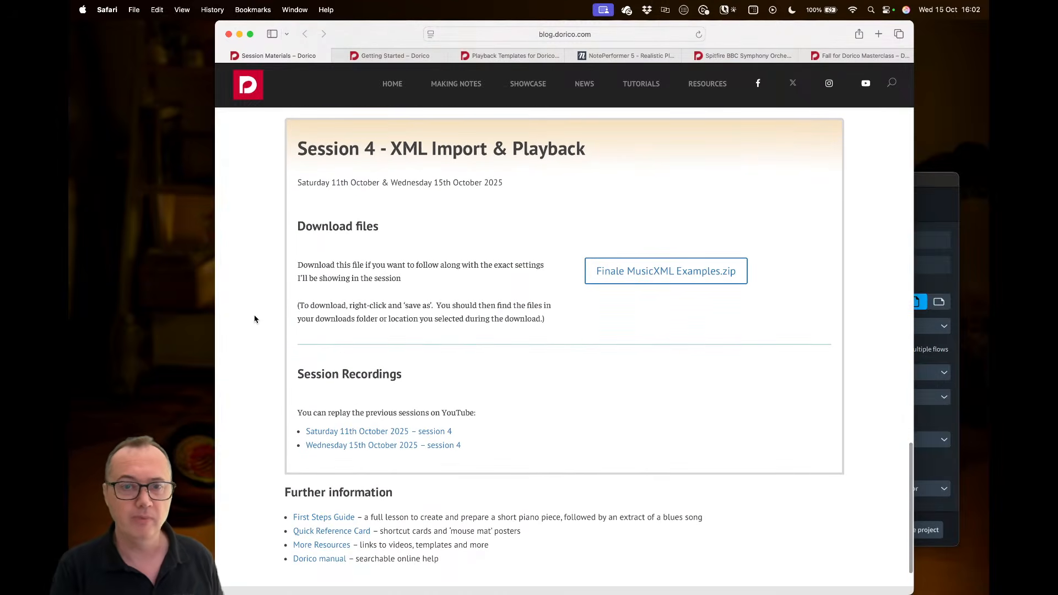
{"action": "scroll", "coordinate": [254, 319], "scroll_direction": "up", "scroll_amount": 1}
{"action": "scroll", "coordinate": [255, 319], "scroll_direction": "up", "scroll_amount": 7}
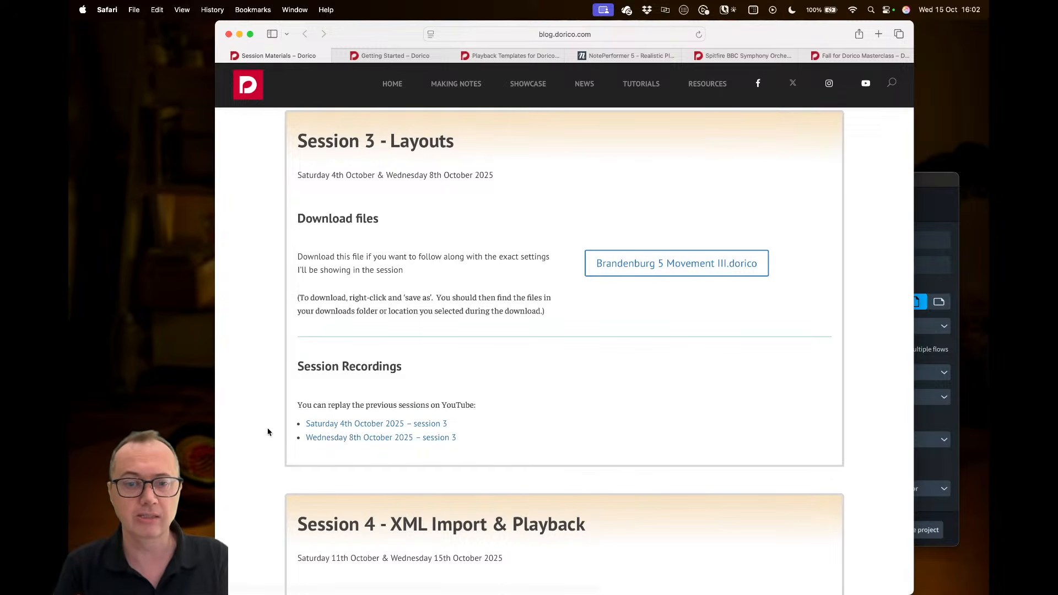
{"action": "scroll", "coordinate": [242, 396], "scroll_direction": "down", "scroll_amount": 7}
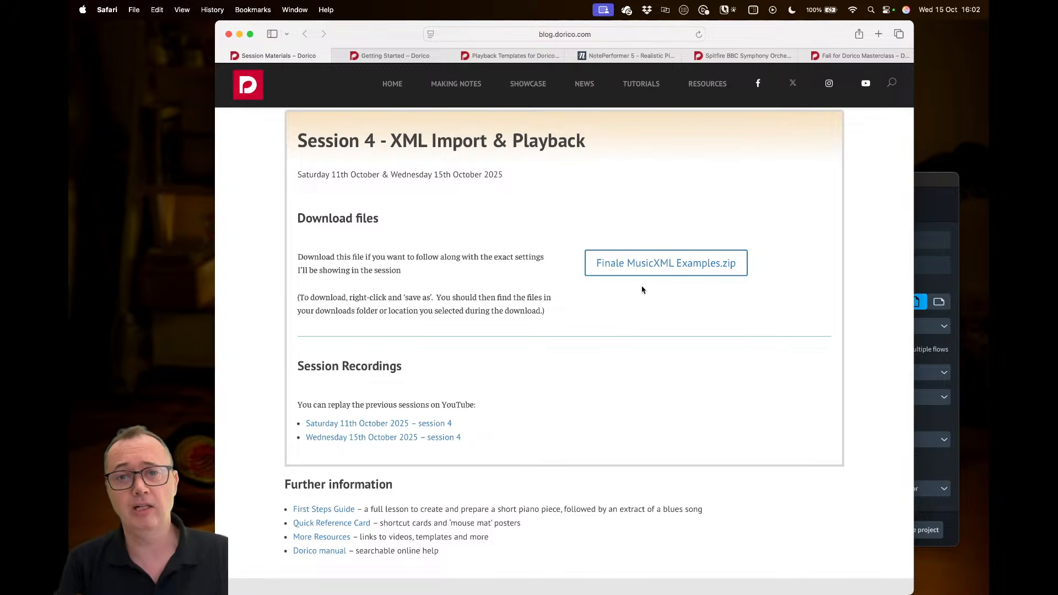
{"action": "scroll", "coordinate": [763, 303], "scroll_direction": "up", "scroll_amount": 1}
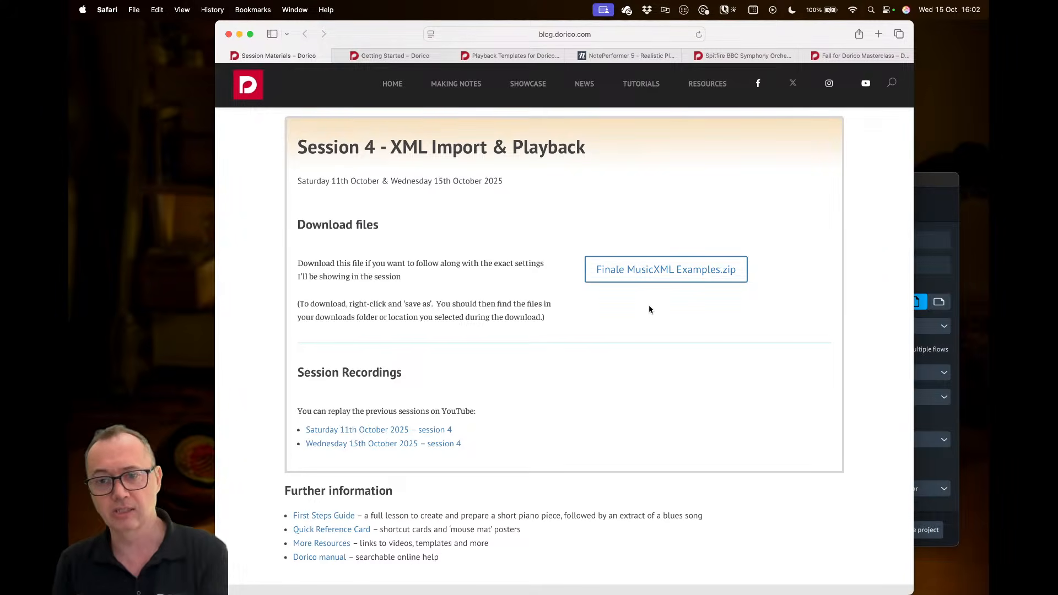
{"action": "scroll", "coordinate": [652, 323], "scroll_direction": "down", "scroll_amount": 1}
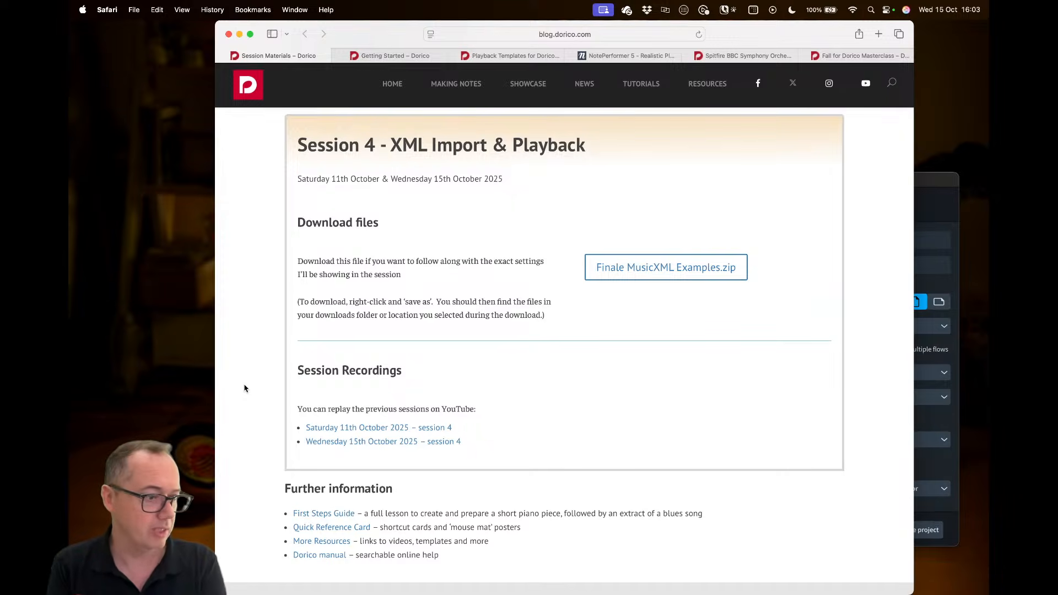
{"action": "scroll", "coordinate": [245, 389], "scroll_direction": "up", "scroll_amount": 1}
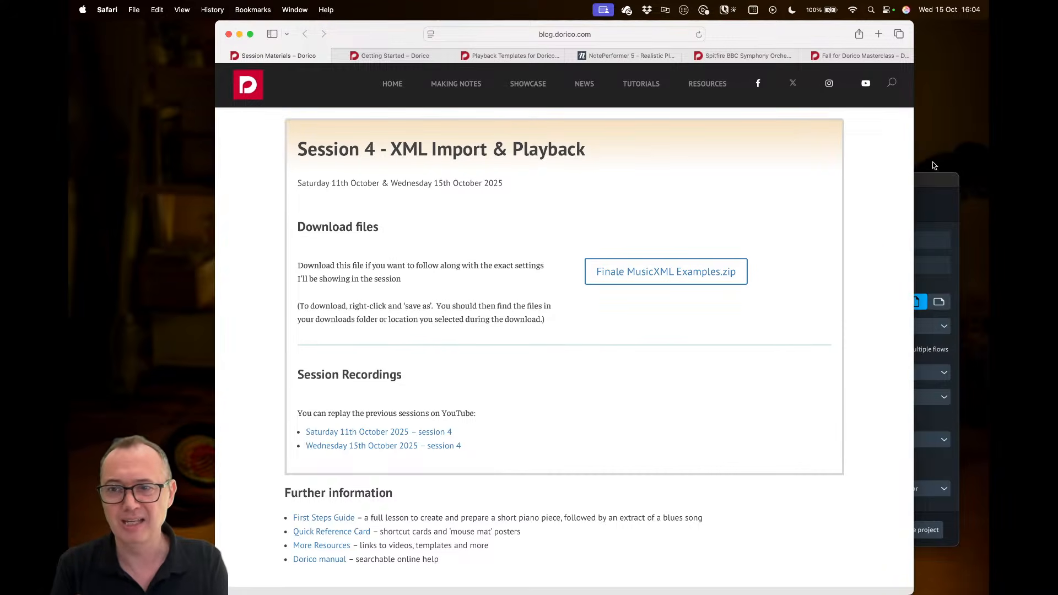
{"action": "left_click", "coordinate": [933, 181]}
{"action": "left_click_drag", "start_coordinate": [902, 187], "coordinate": [811, 166]}
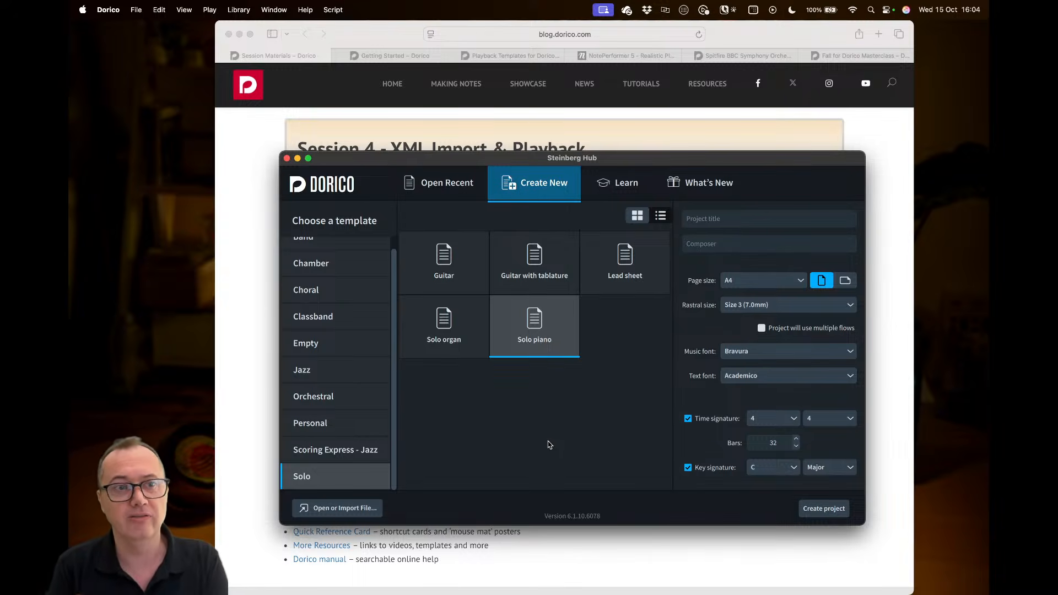
{"action": "left_click", "coordinate": [662, 135]}
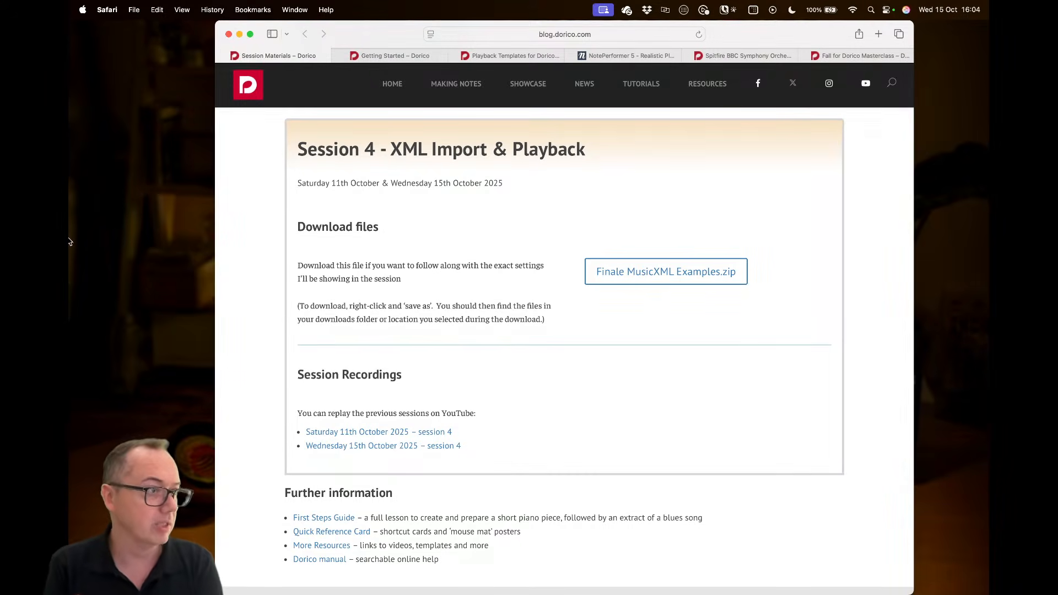
Switch to the Mozart Eine Kleine Nachtmusik score in Finale and look through its export formats, including MusicXML
{"action": "left_click_drag", "start_coordinate": [69, 165], "coordinate": [240, 54]}
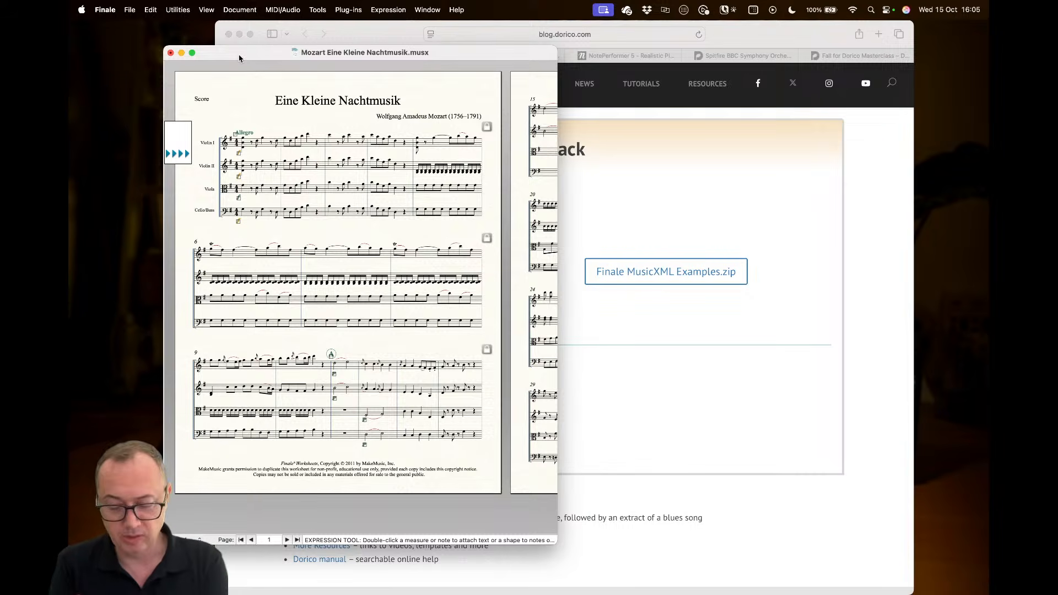
{"action": "left_click", "coordinate": [133, 11]}
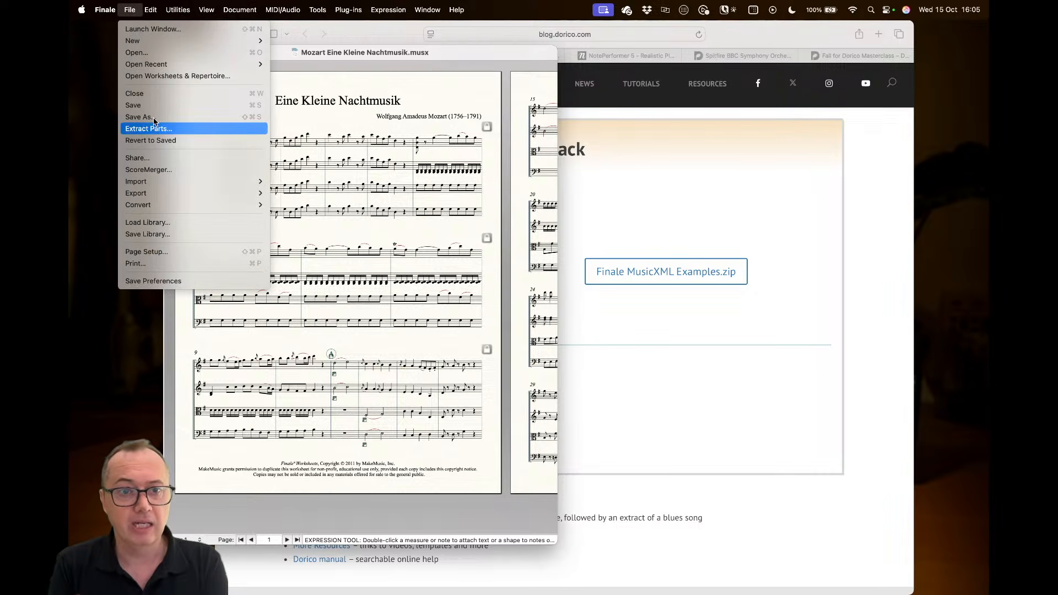
{"action": "mouse_move", "coordinate": [161, 194]}
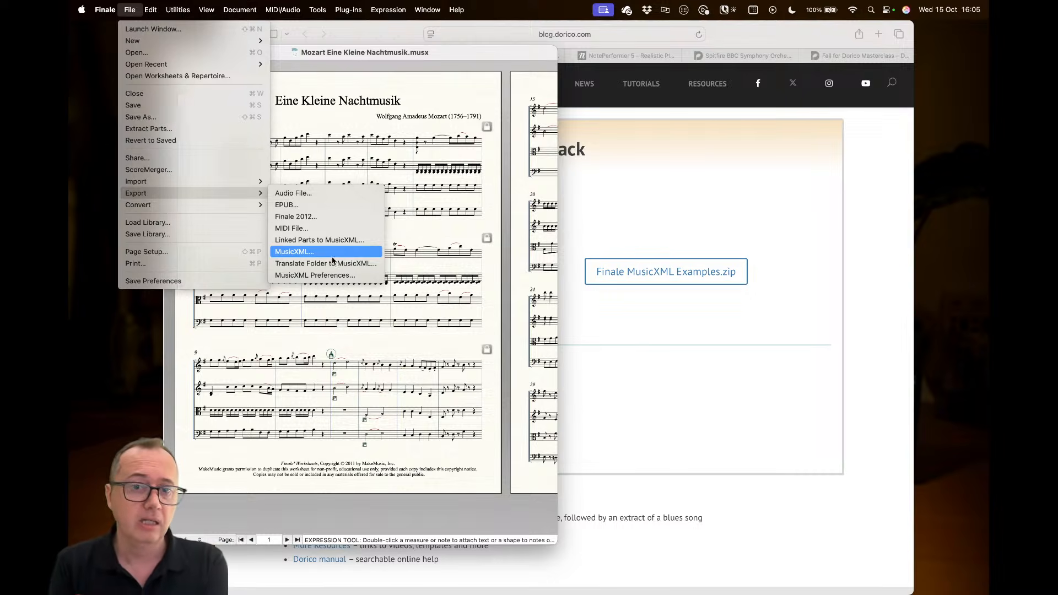
{"action": "left_click", "coordinate": [334, 251]}
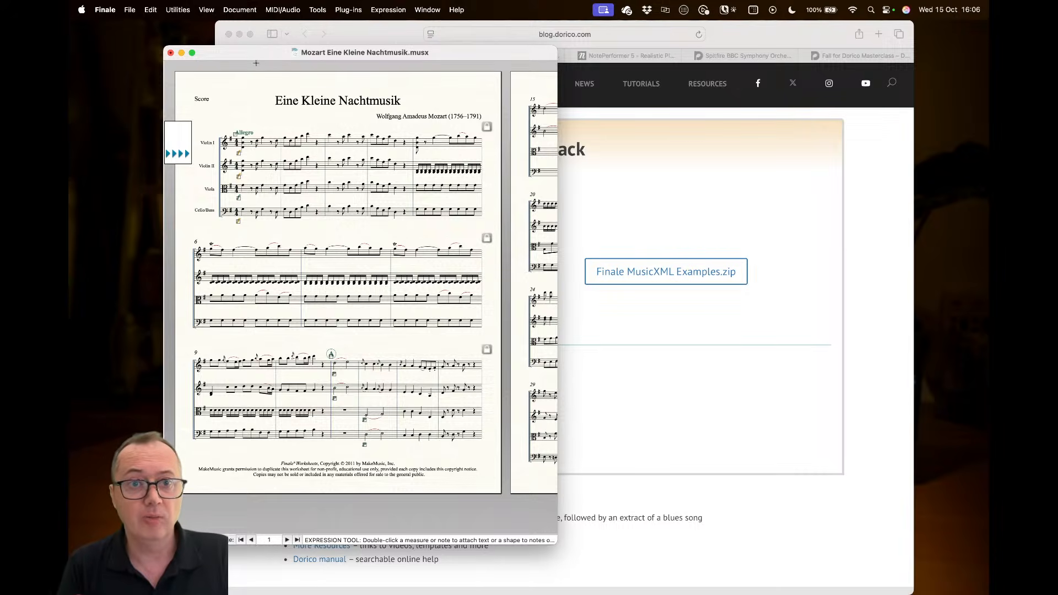
Review the MusicXML Preferences, compare uncompressed with compressed folder export, and accept them with Export compressed (.mxl) selected
{"action": "left_click", "coordinate": [130, 10]}
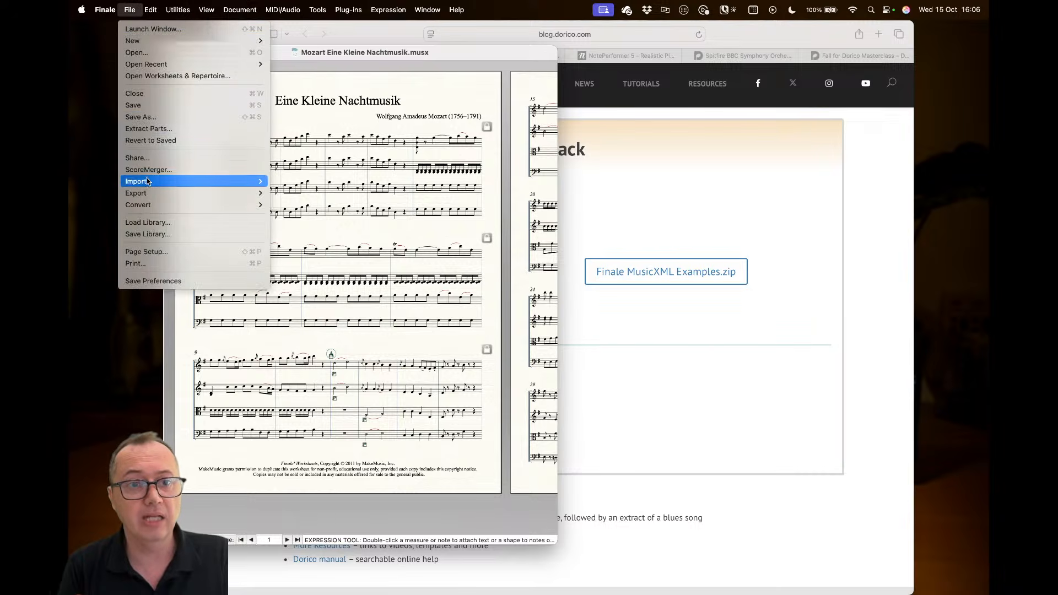
{"action": "mouse_move", "coordinate": [148, 192]}
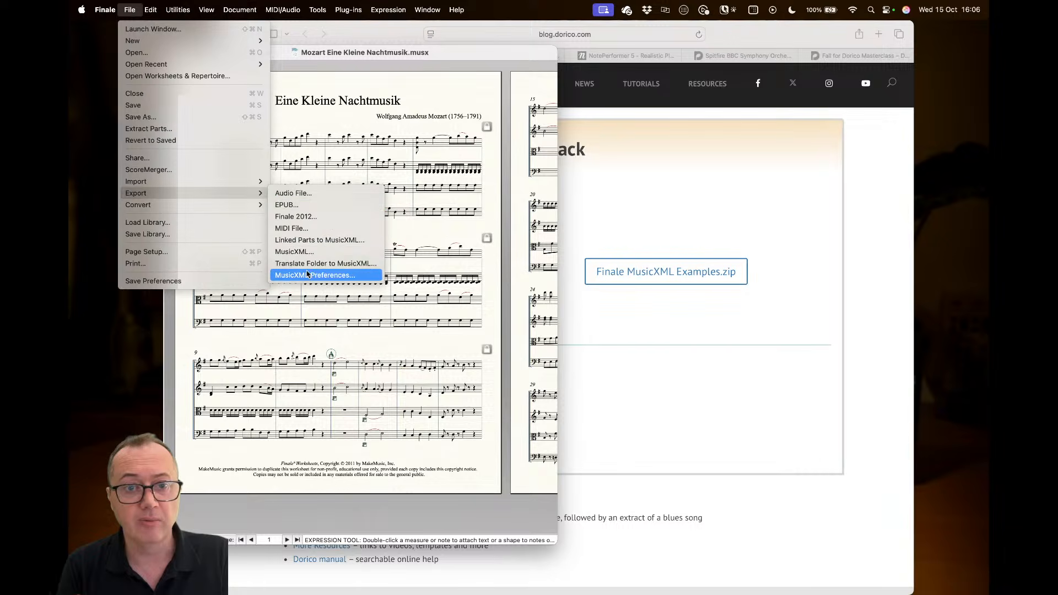
{"action": "left_click", "coordinate": [356, 276]}
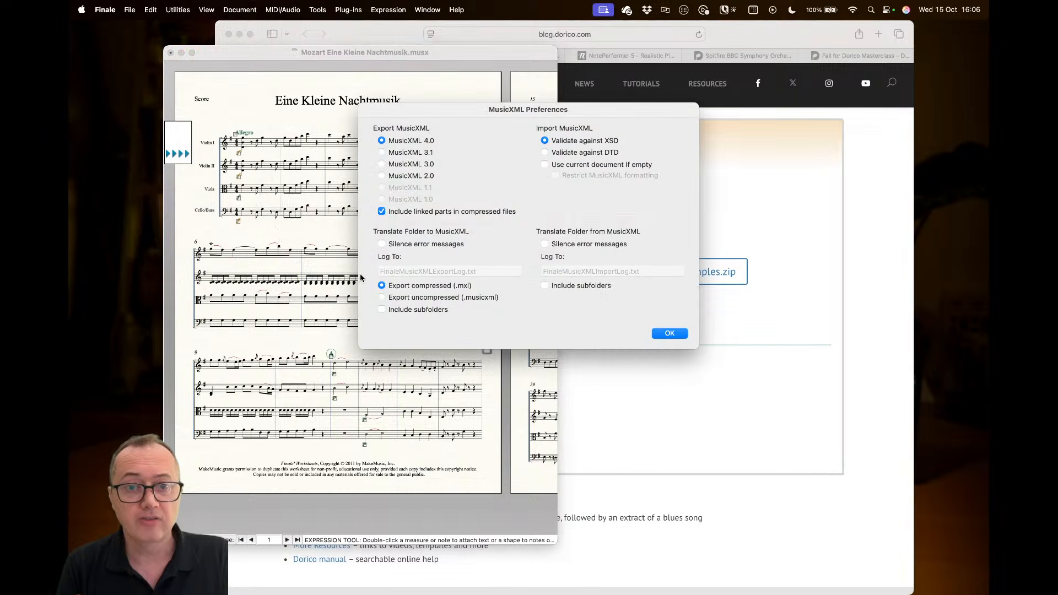
{"action": "left_click_drag", "start_coordinate": [467, 112], "coordinate": [447, 125]}
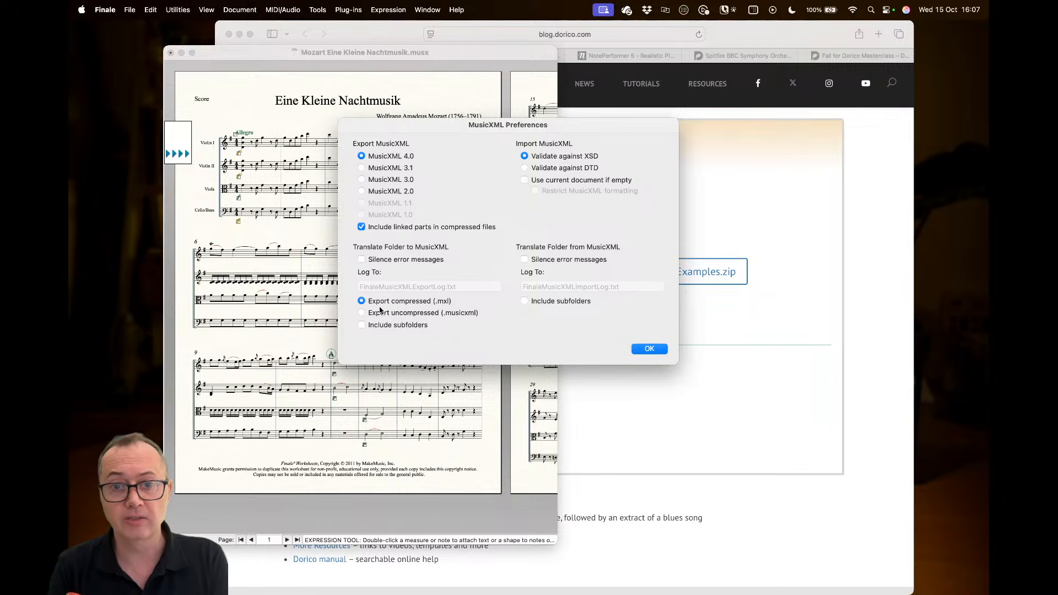
{"action": "left_click", "coordinate": [420, 313]}
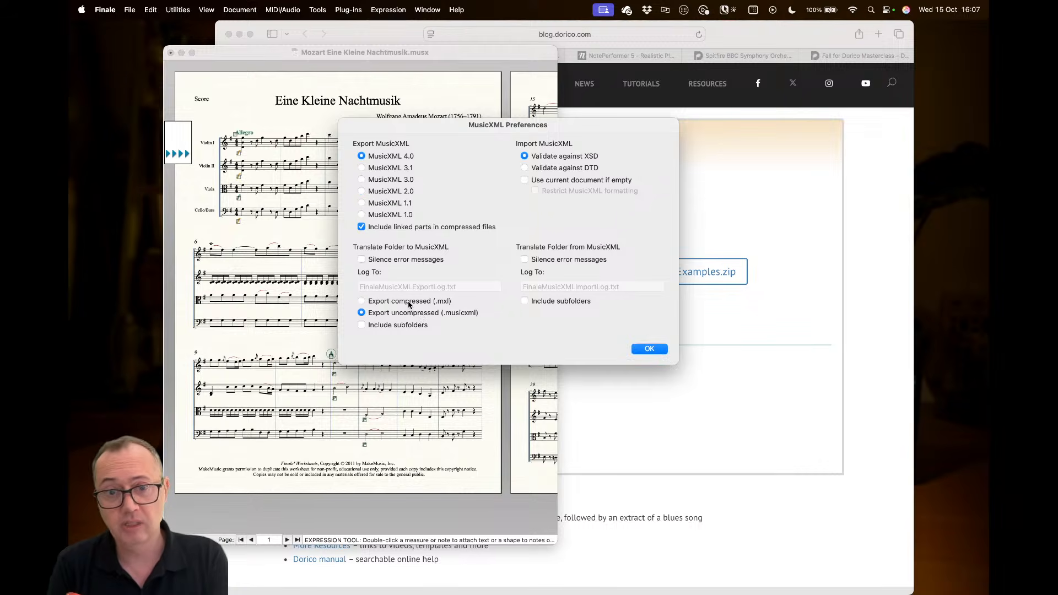
{"action": "left_click", "coordinate": [408, 302]}
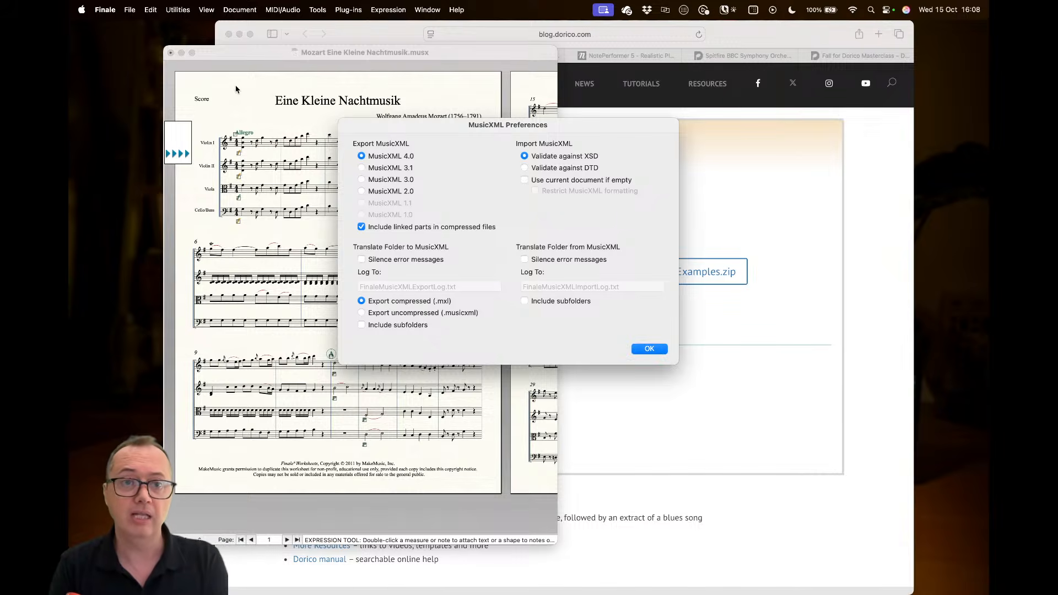
{"action": "left_click", "coordinate": [127, 9]}
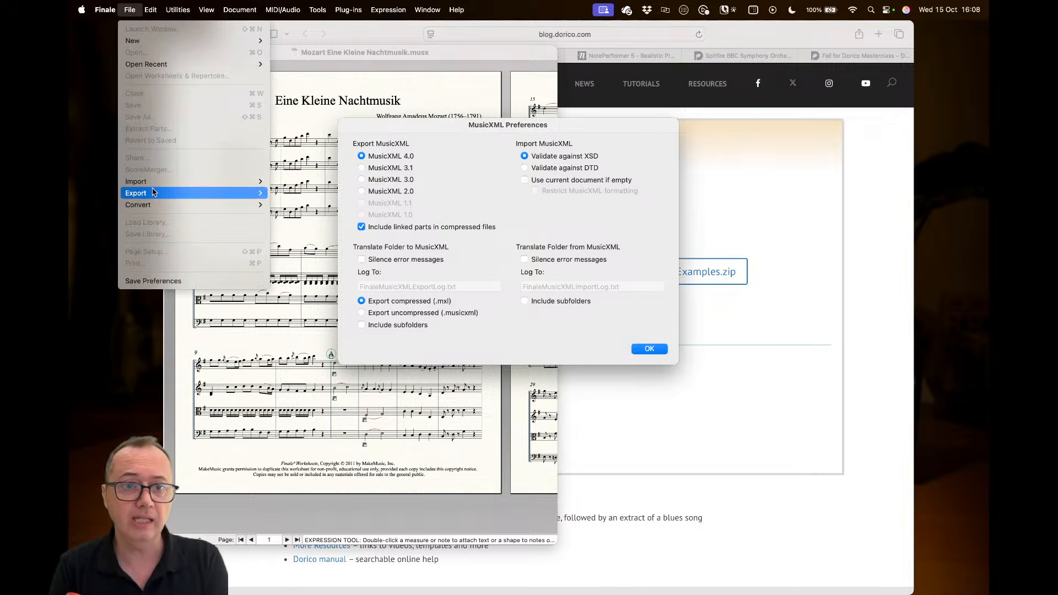
{"action": "mouse_move", "coordinate": [254, 193]}
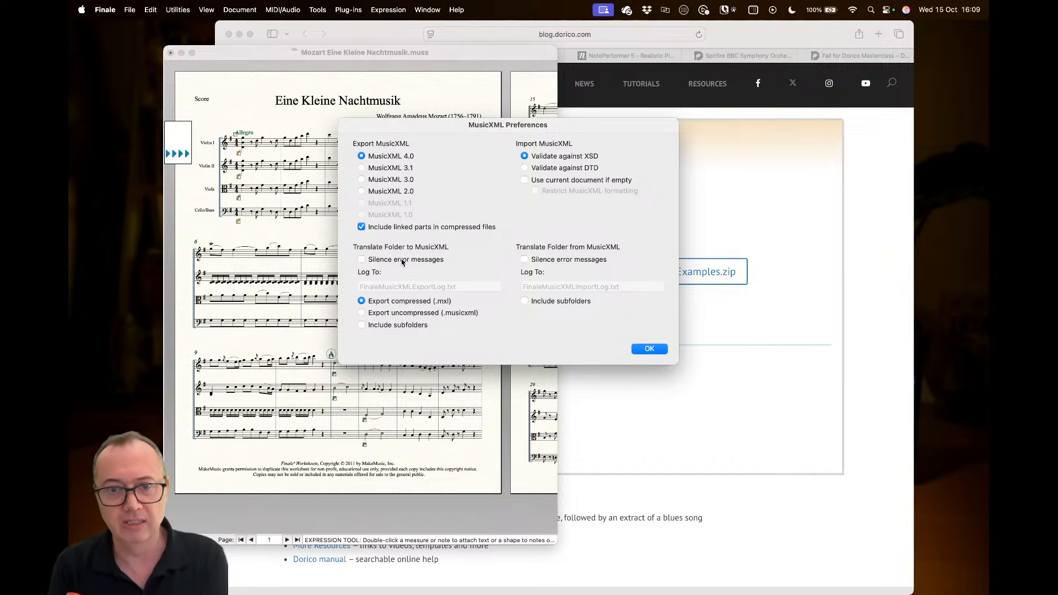
{"action": "left_click", "coordinate": [646, 350]}
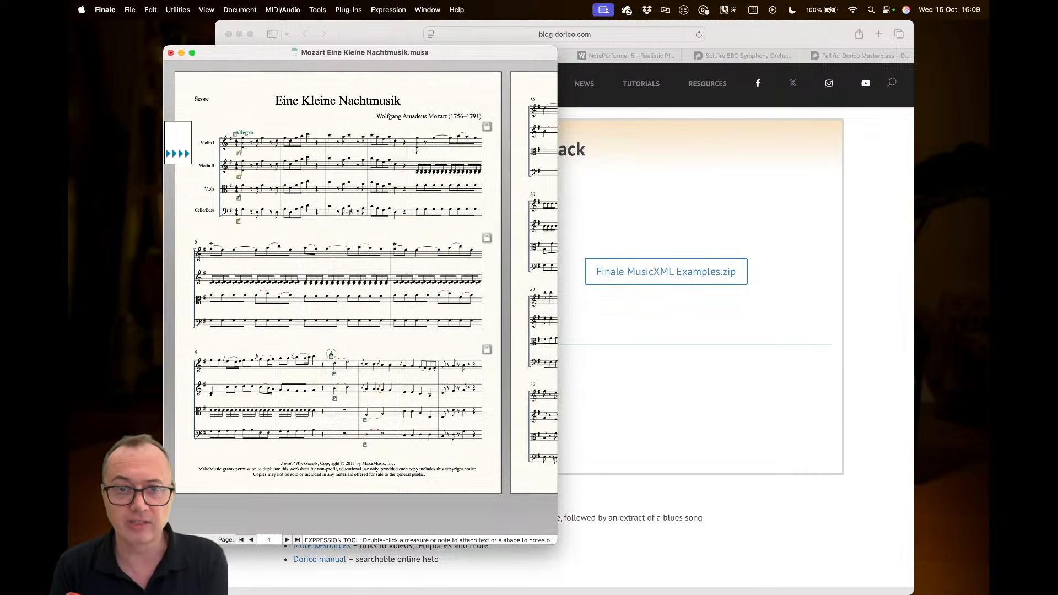
Look over the score's MusicXML export commands again, including linked parts and whole-folder translation
{"action": "left_click", "coordinate": [131, 10]}
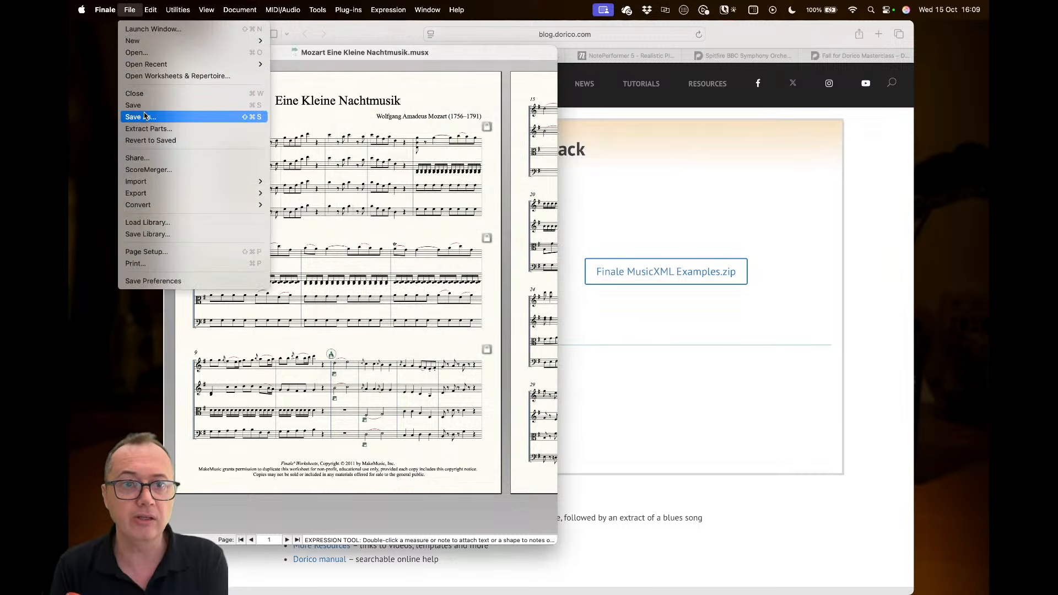
{"action": "mouse_move", "coordinate": [165, 192]}
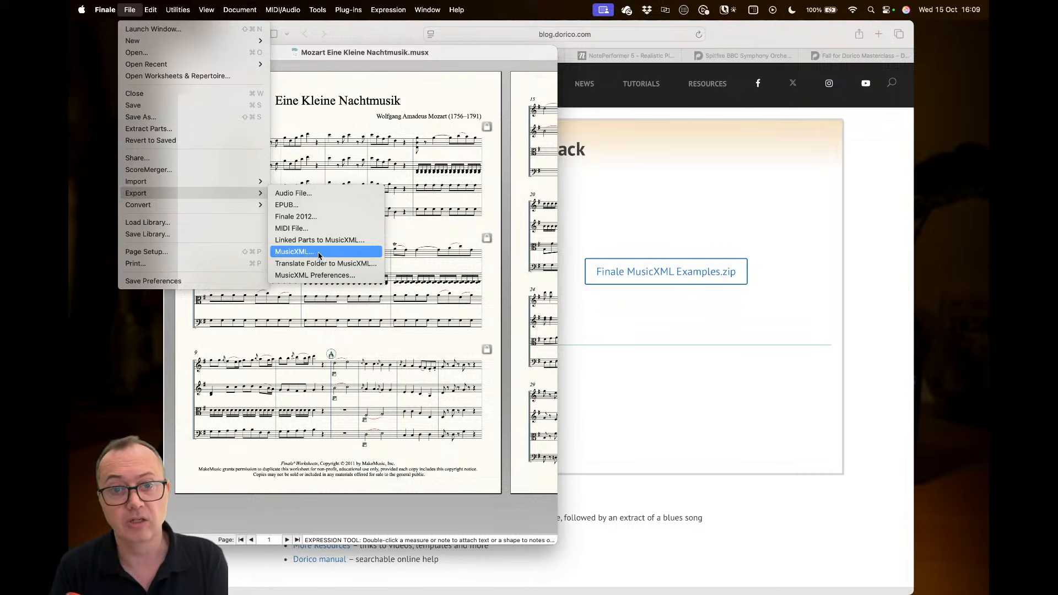
{"action": "left_click", "coordinate": [424, 231]}
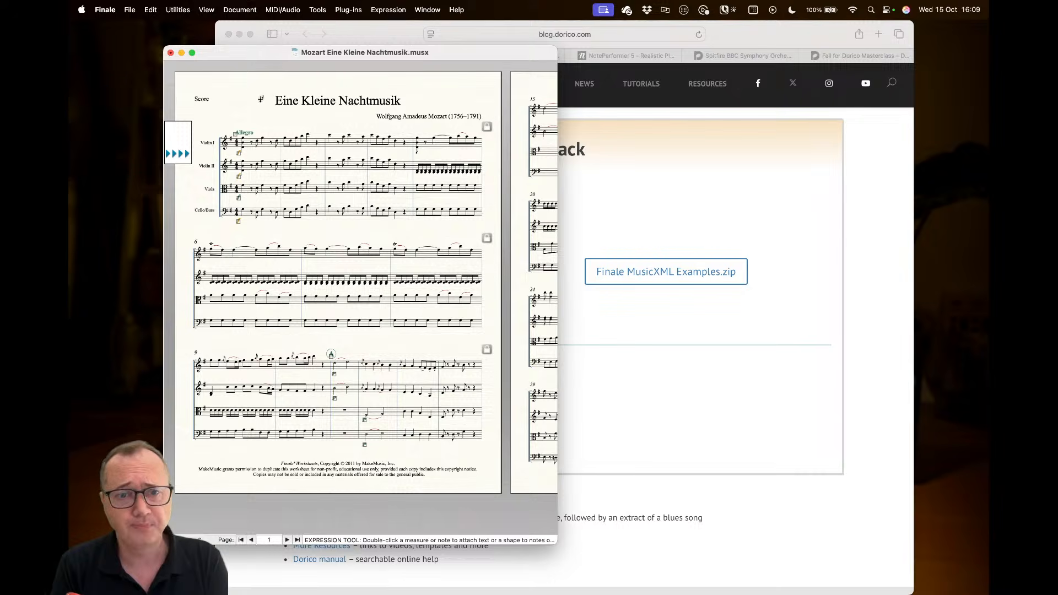
{"action": "left_click_drag", "start_coordinate": [251, 58], "coordinate": [243, 57]}
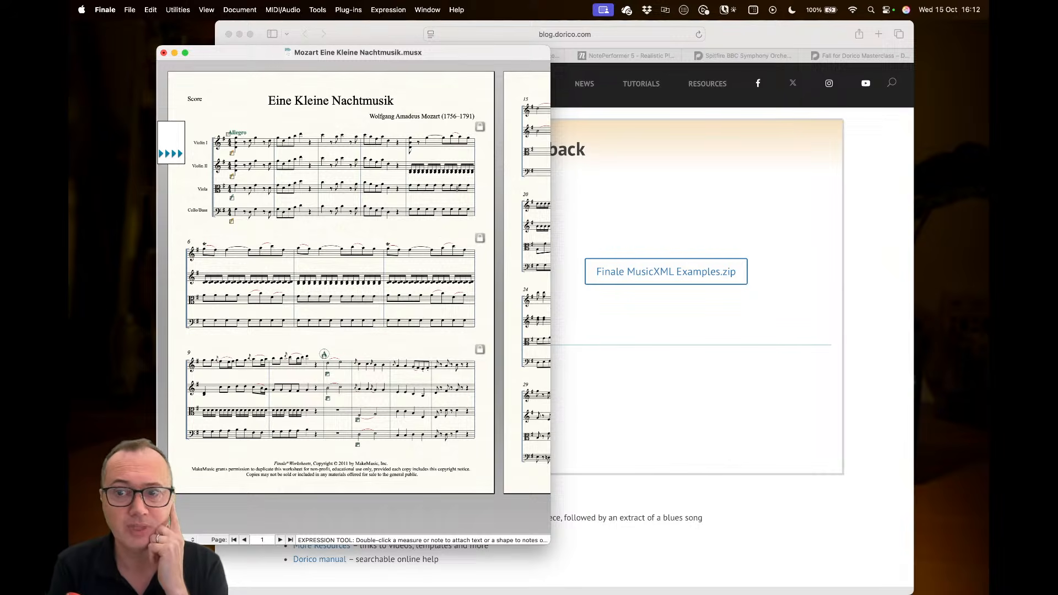
Switch to Dorico and open the file Mozart Eine Kleine Nachtmusik.mxl from the import folder
{"action": "mouse_move", "coordinate": [507, 582]}
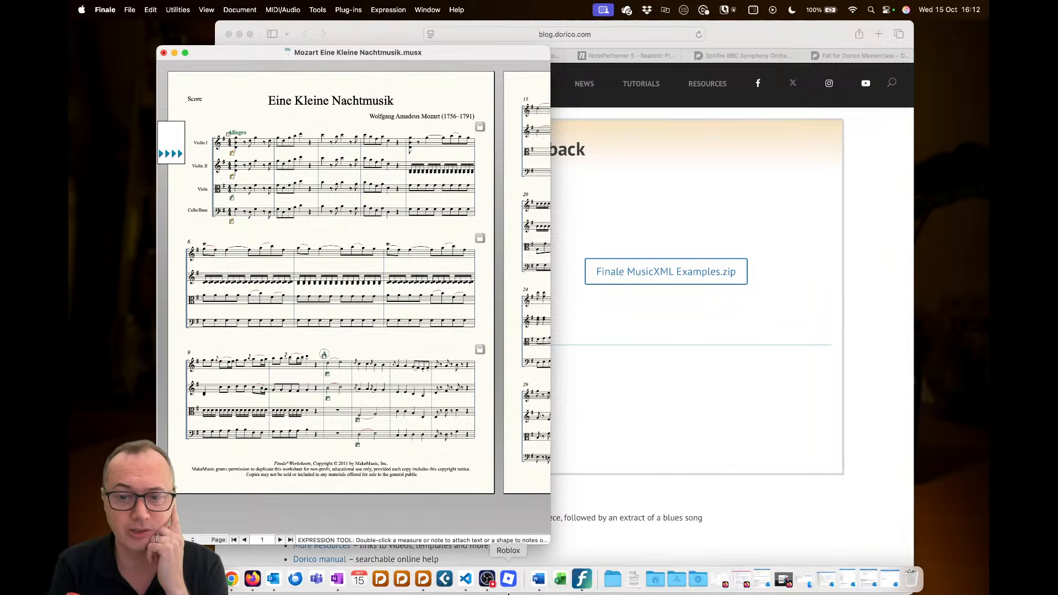
{"action": "left_click", "coordinate": [422, 580]}
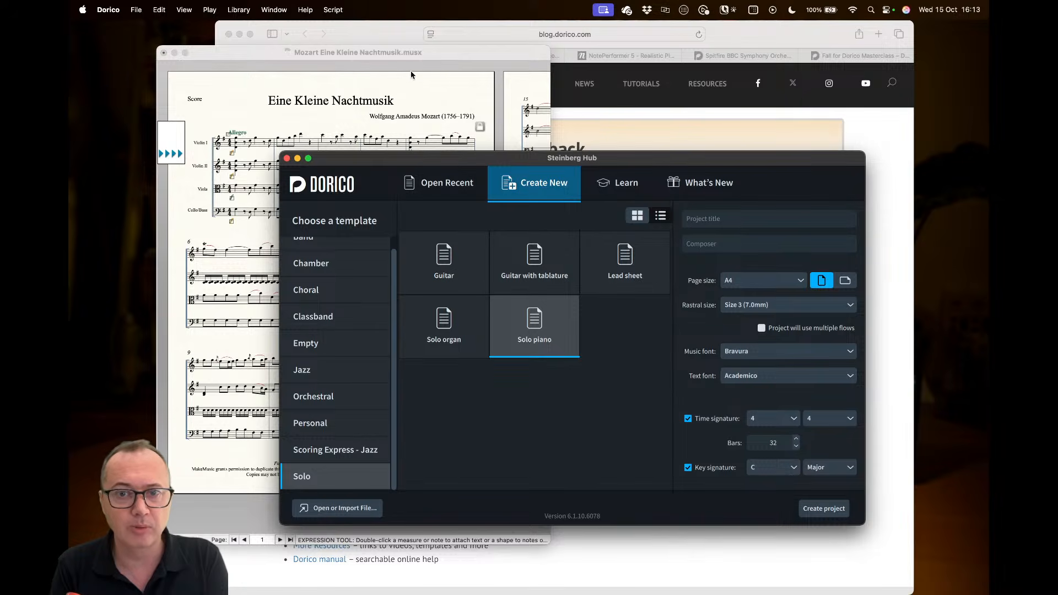
{"action": "mouse_move", "coordinate": [668, 157]}
{"action": "left_mouse_down"}
{"action": "mouse_move", "coordinate": [621, 313]}
{"action": "mouse_move", "coordinate": [654, 155]}
{"action": "left_mouse_up"}
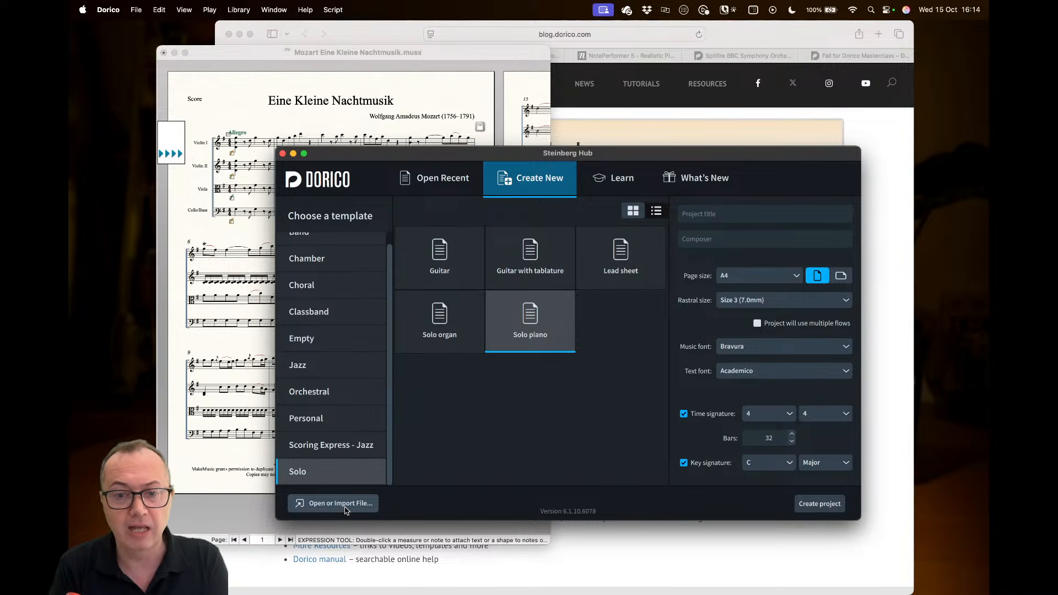
{"action": "left_click", "coordinate": [136, 10]}
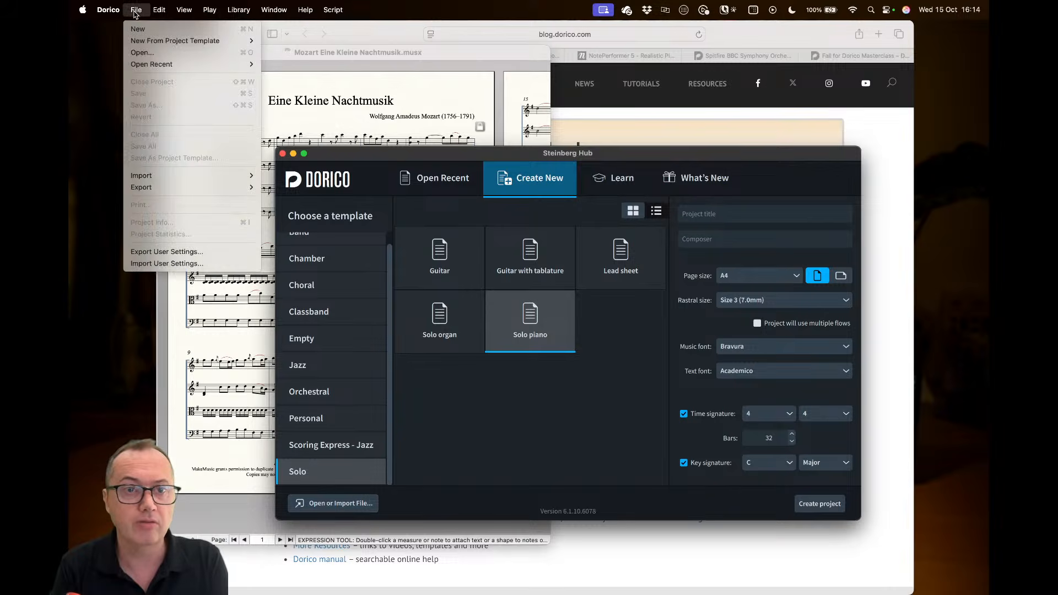
{"action": "left_click", "coordinate": [142, 51]}
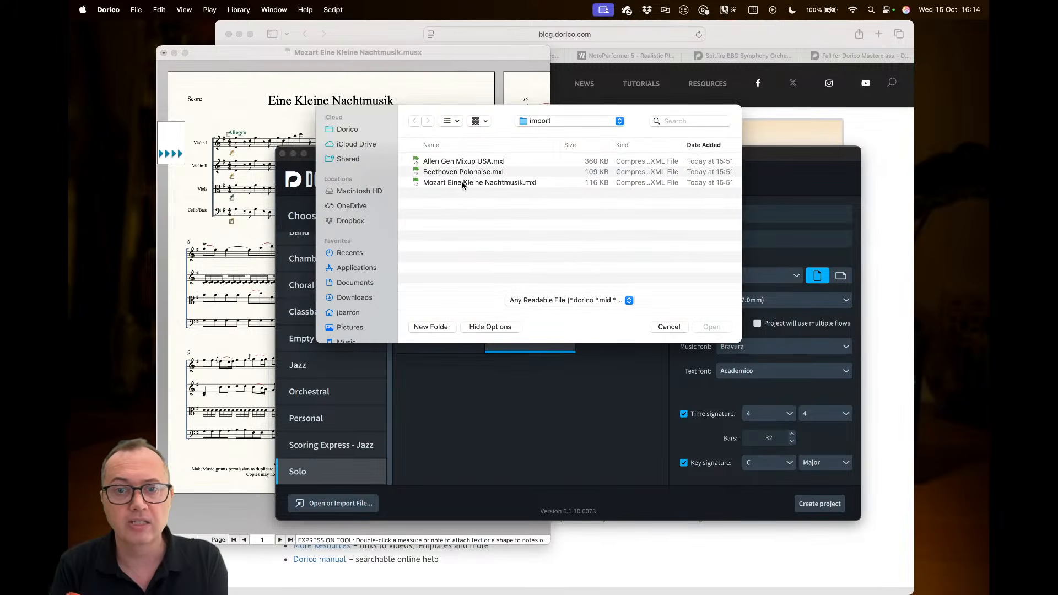
{"action": "left_click", "coordinate": [440, 185]}
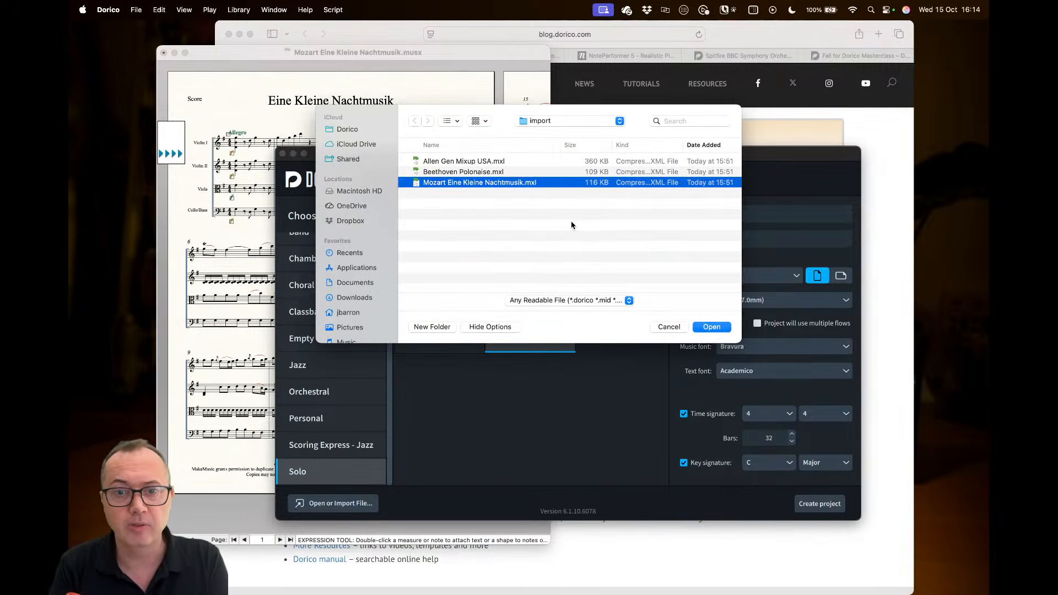
{"action": "left_click", "coordinate": [711, 328]}
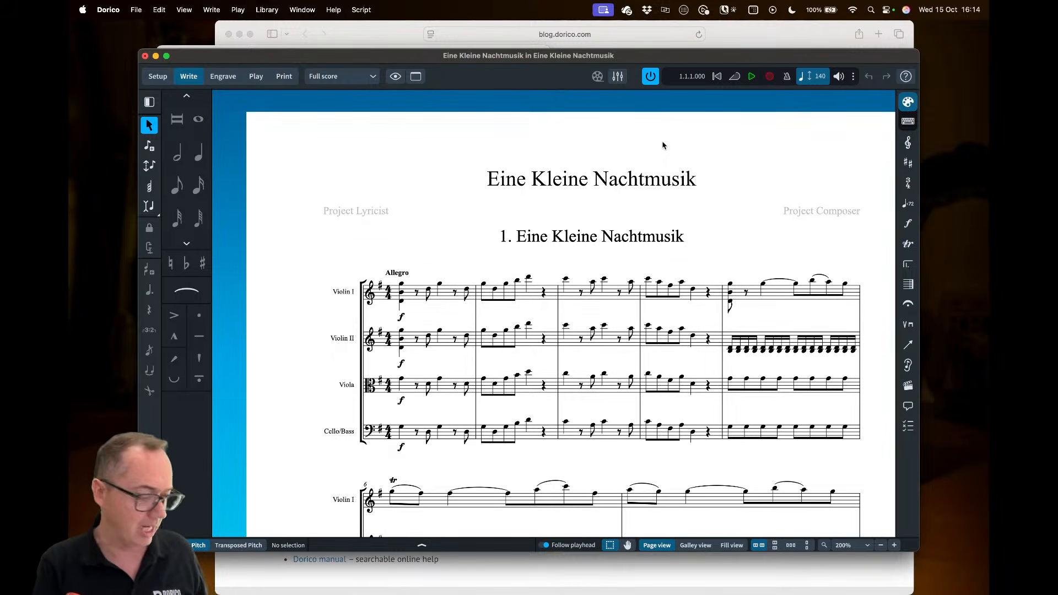
Show the imported Eine Kleine Nachtmusik full score in Engrave mode
{"action": "scroll", "coordinate": [665, 149], "scroll_direction": "down", "scroll_amount": 1}
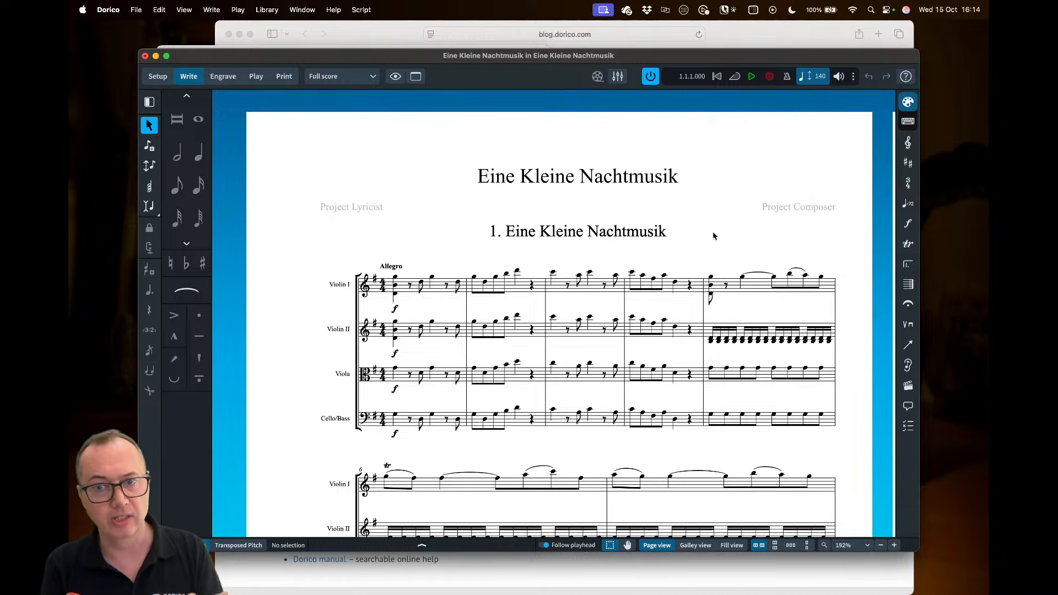
{"action": "left_click", "coordinate": [223, 76]}
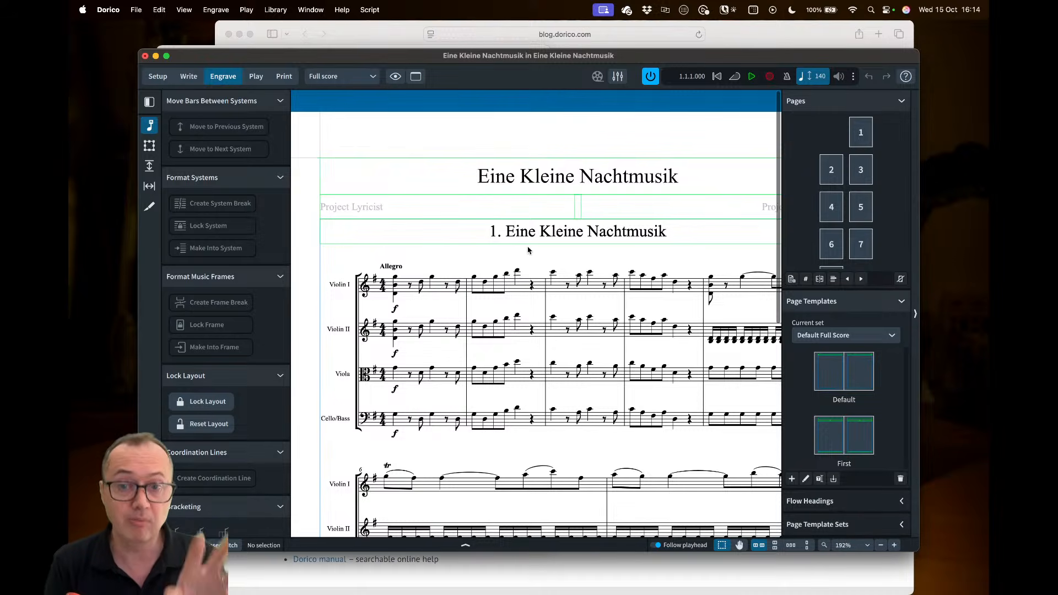
Switch the full score to Write mode, and show the Hub with its option to open or import a file before closing it
{"action": "left_click", "coordinate": [190, 78]}
{"action": "left_click", "coordinate": [136, 9]}
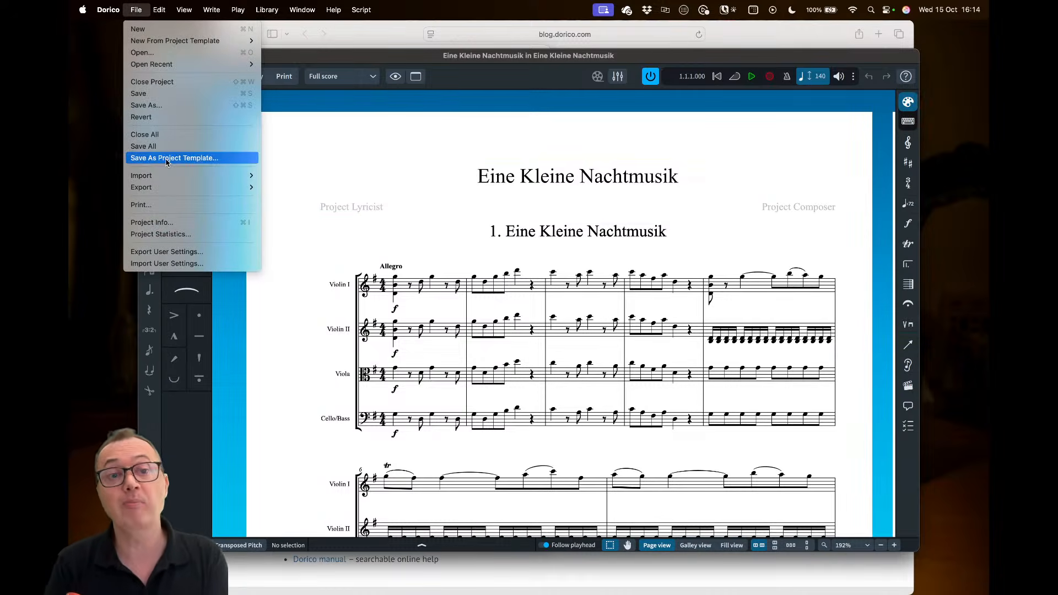
{"action": "left_click", "coordinate": [320, 177]}
{"action": "left_click", "coordinate": [302, 10]}
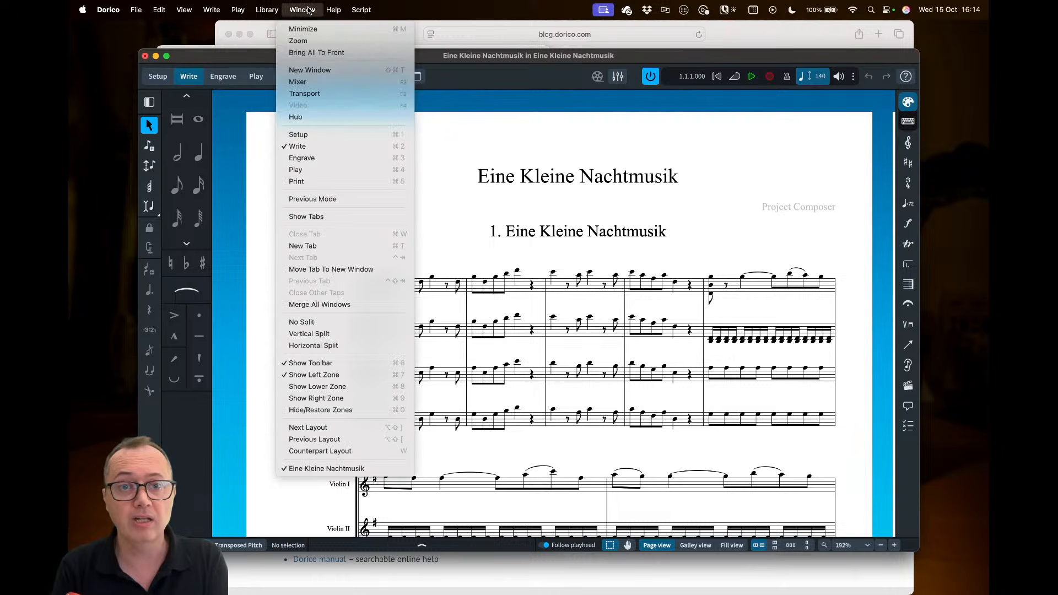
{"action": "left_click", "coordinate": [317, 118]}
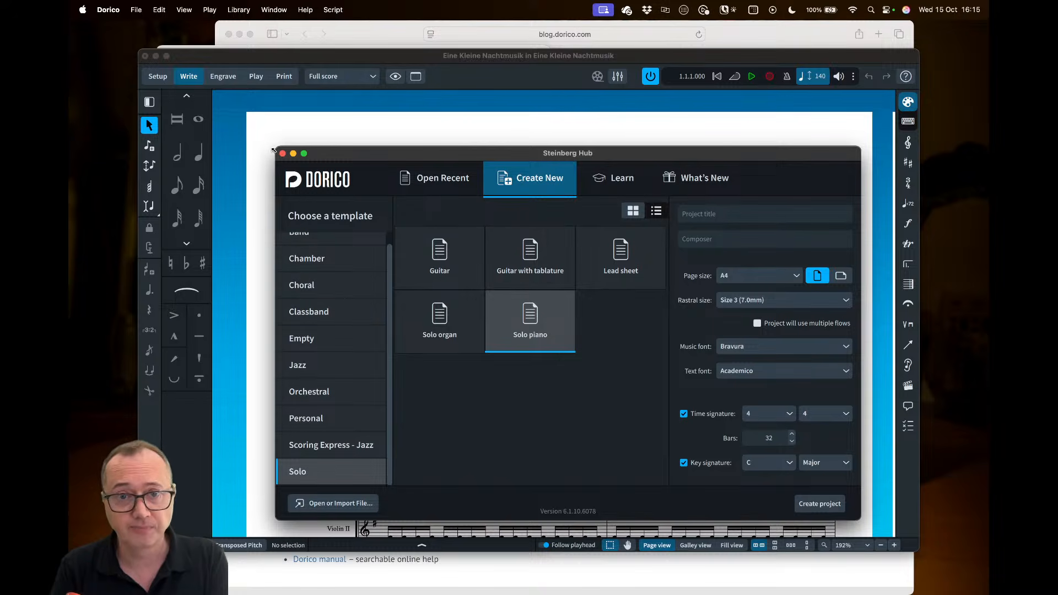
{"action": "left_click", "coordinate": [283, 154]}
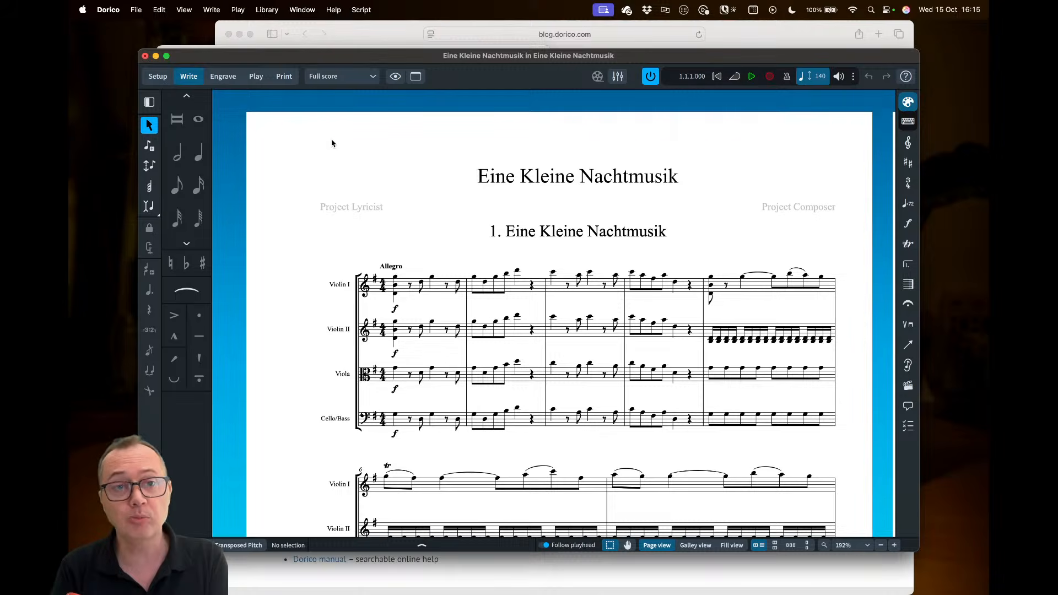
Look over the project's file commands for opening and importing music
{"action": "left_click", "coordinate": [135, 10]}
{"action": "mouse_move", "coordinate": [148, 176]}
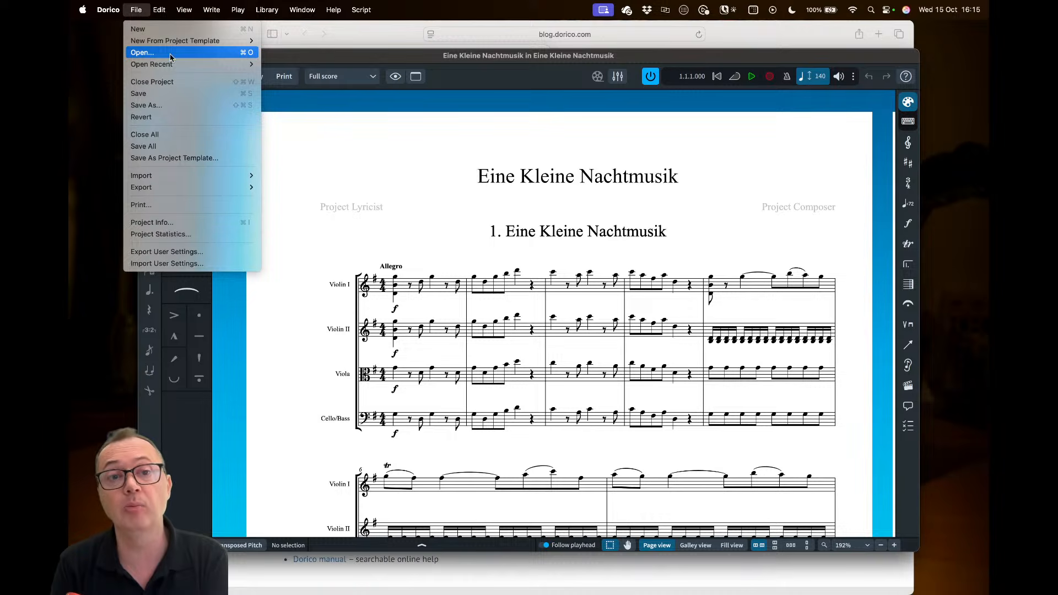
{"action": "left_click", "coordinate": [356, 106]}
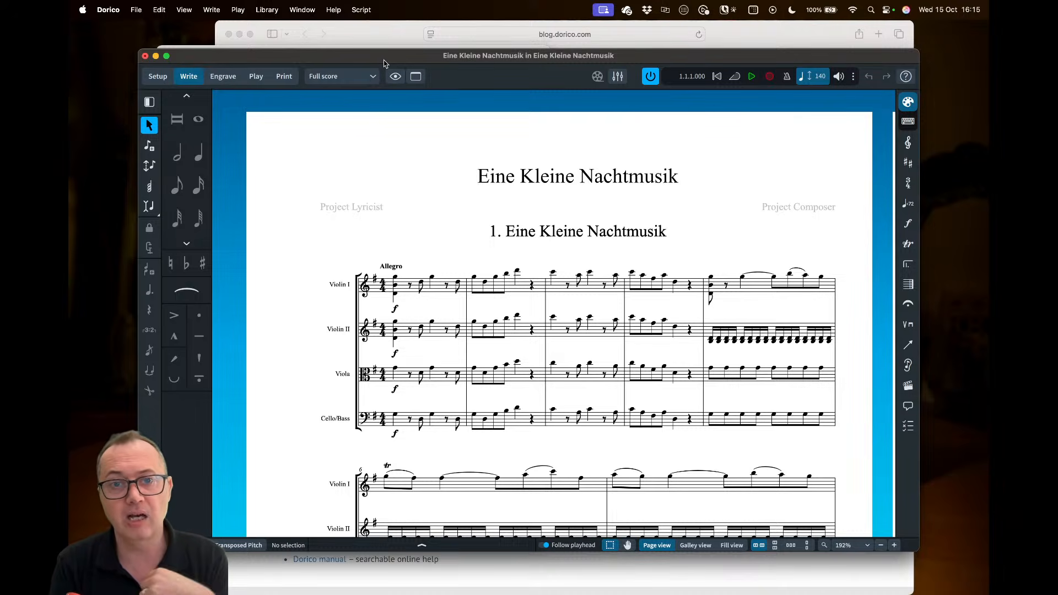
Enlarge the project window and set Show flow headings to Never in the full score's Layout Options
{"action": "double_click", "coordinate": [384, 62]}
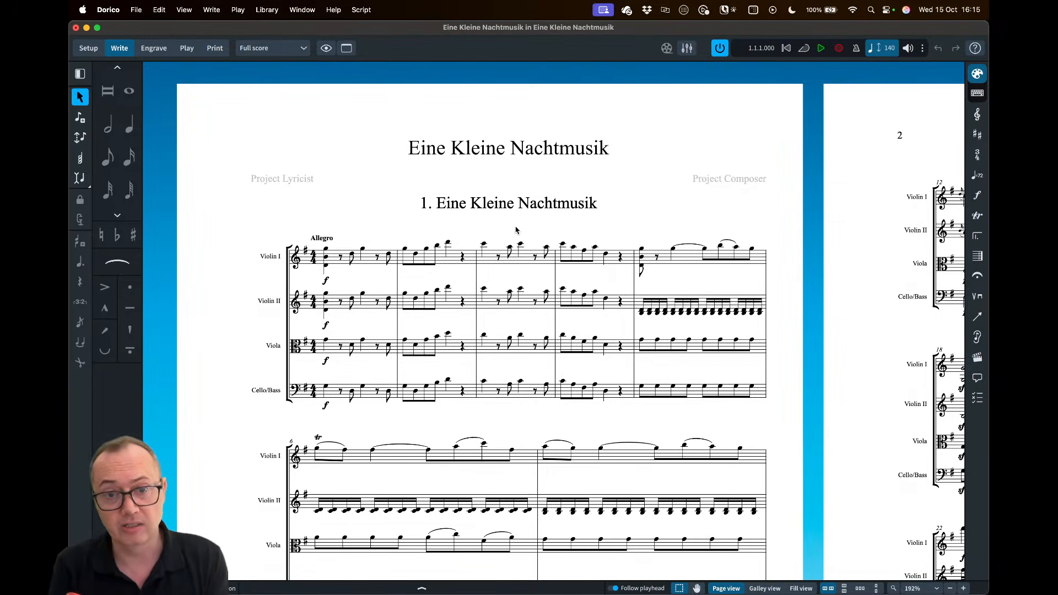
{"action": "left_click", "coordinate": [269, 10]}
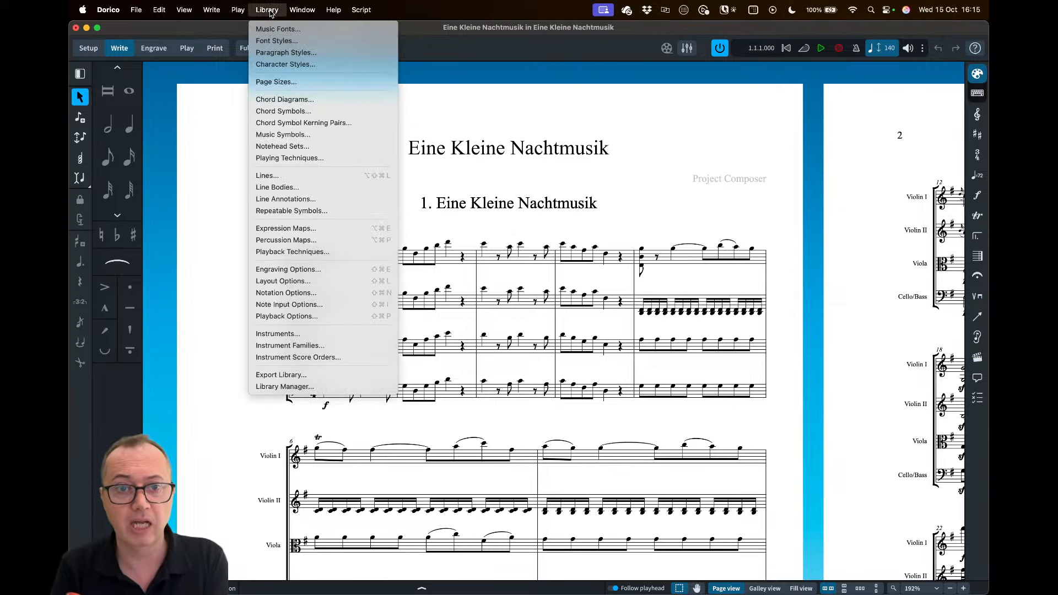
{"action": "left_click", "coordinate": [318, 283]}
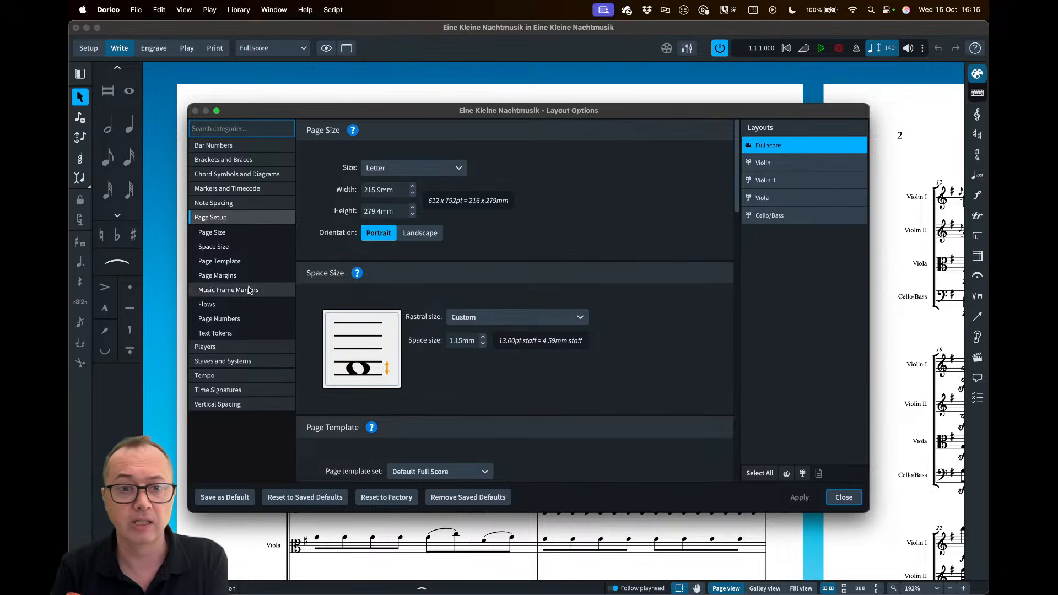
{"action": "left_click", "coordinate": [222, 307]}
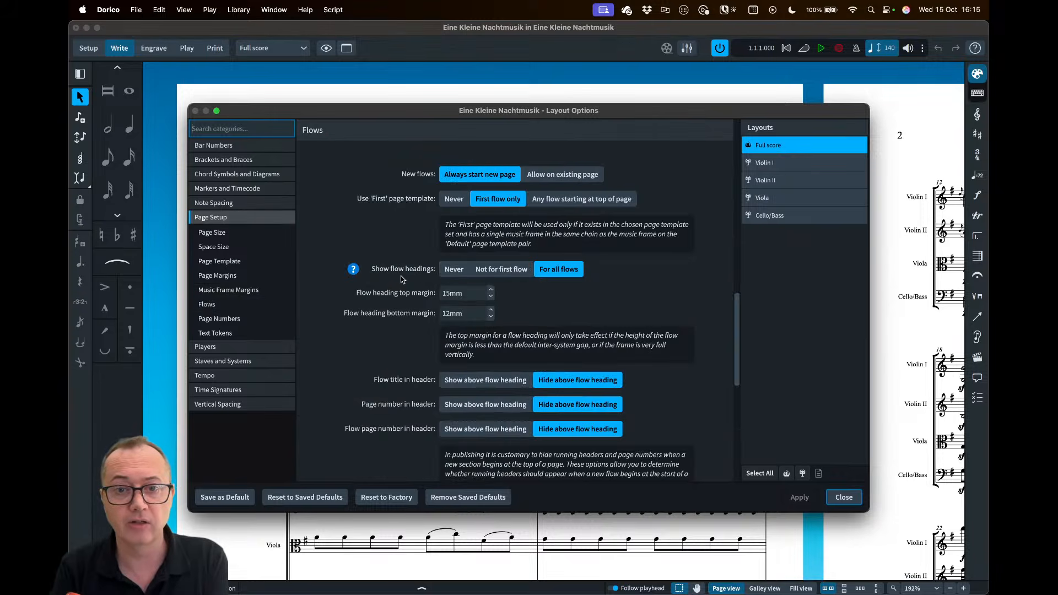
{"action": "left_click", "coordinate": [447, 274]}
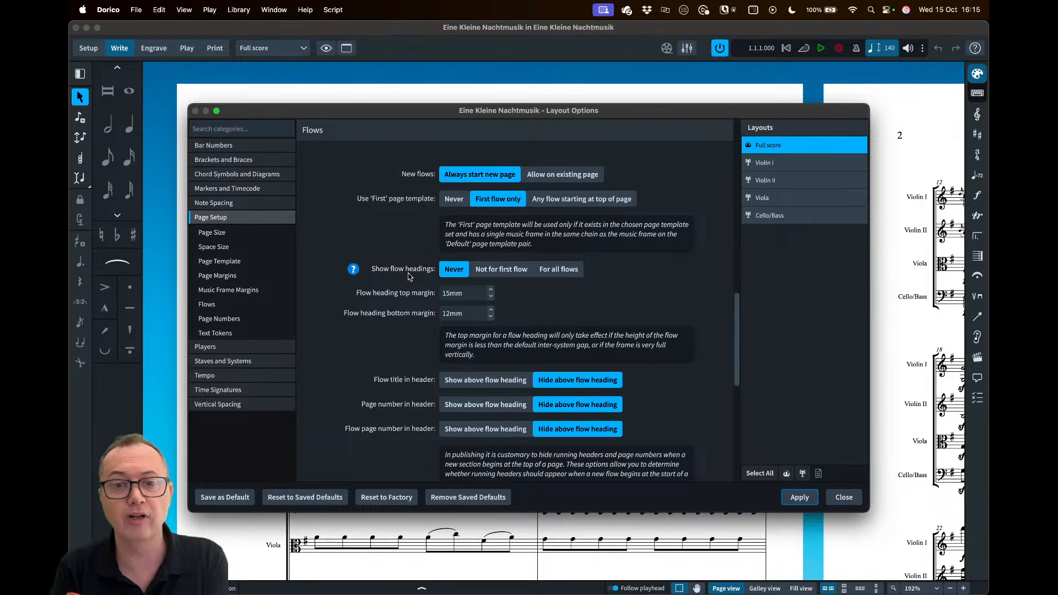
{"action": "left_click", "coordinate": [800, 497]}
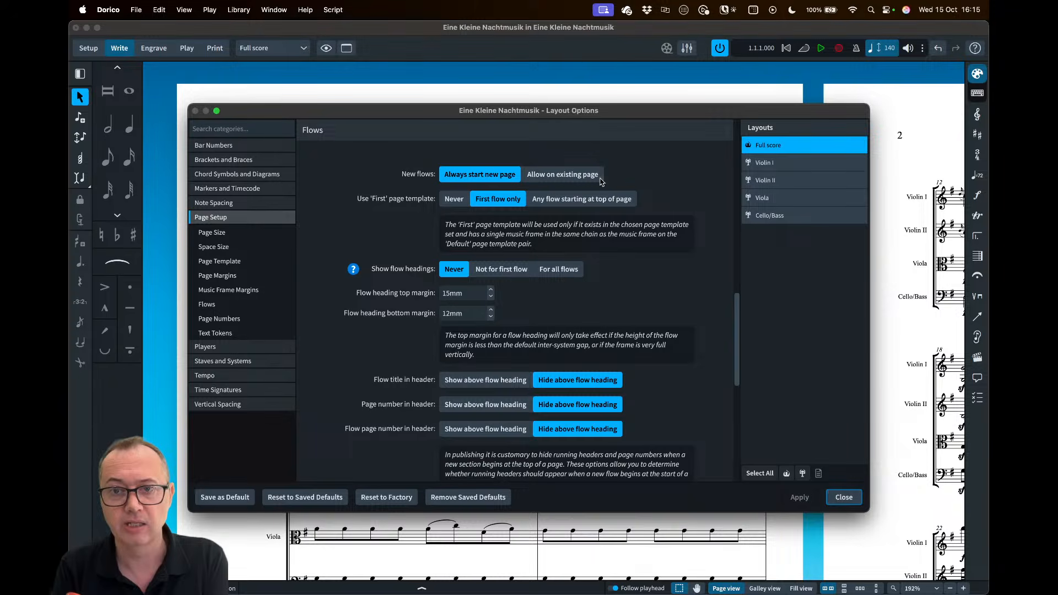
Review the full score's Page Size and Space Size settings alongside the music, and close Layout Options
{"action": "left_click_drag", "start_coordinate": [616, 111], "coordinate": [599, 150]}
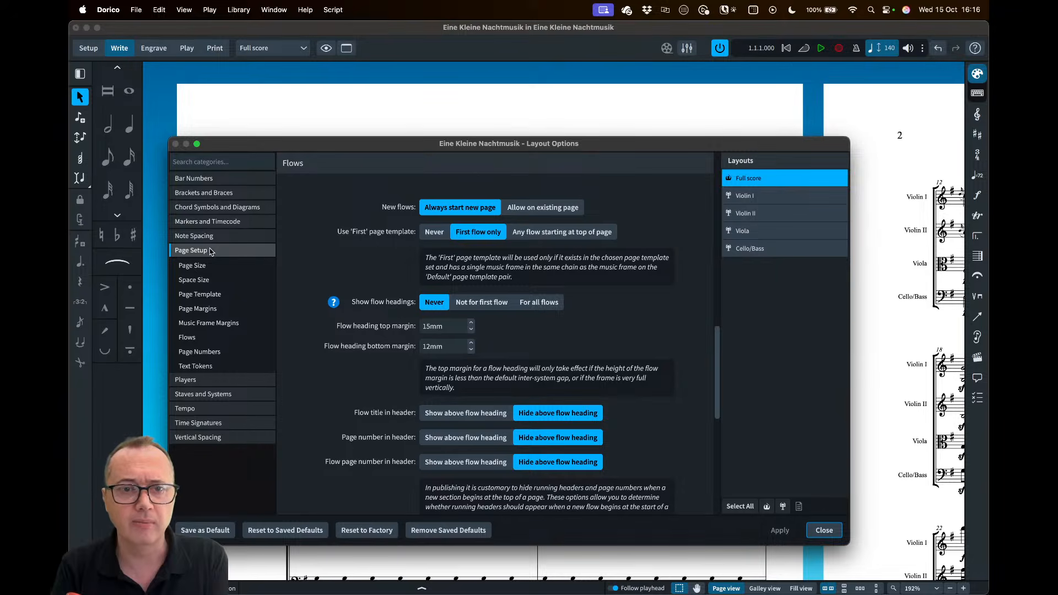
{"action": "left_click", "coordinate": [215, 264]}
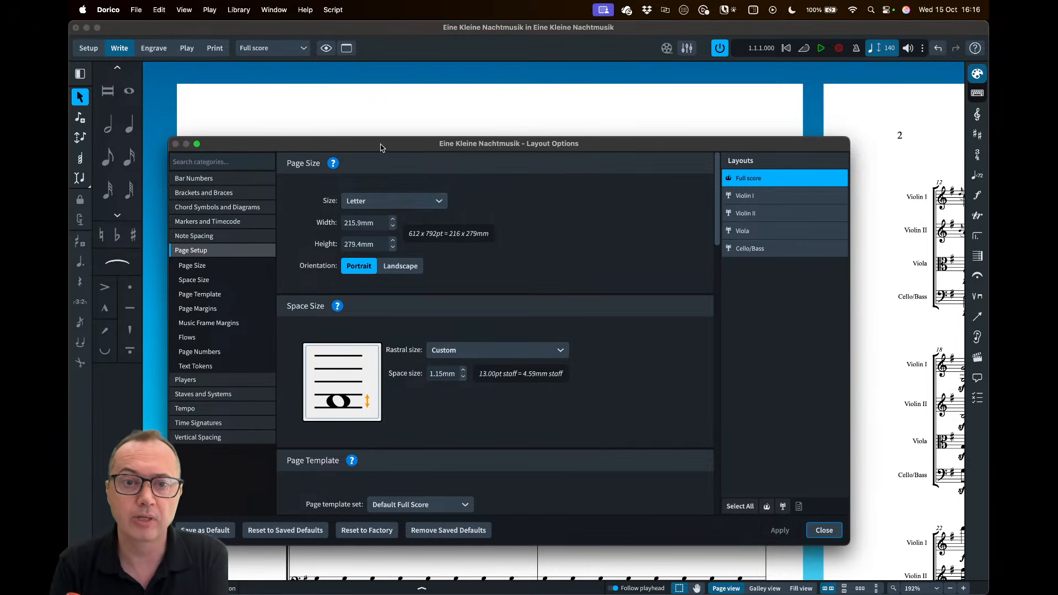
{"action": "left_click_drag", "start_coordinate": [380, 144], "coordinate": [411, 146]}
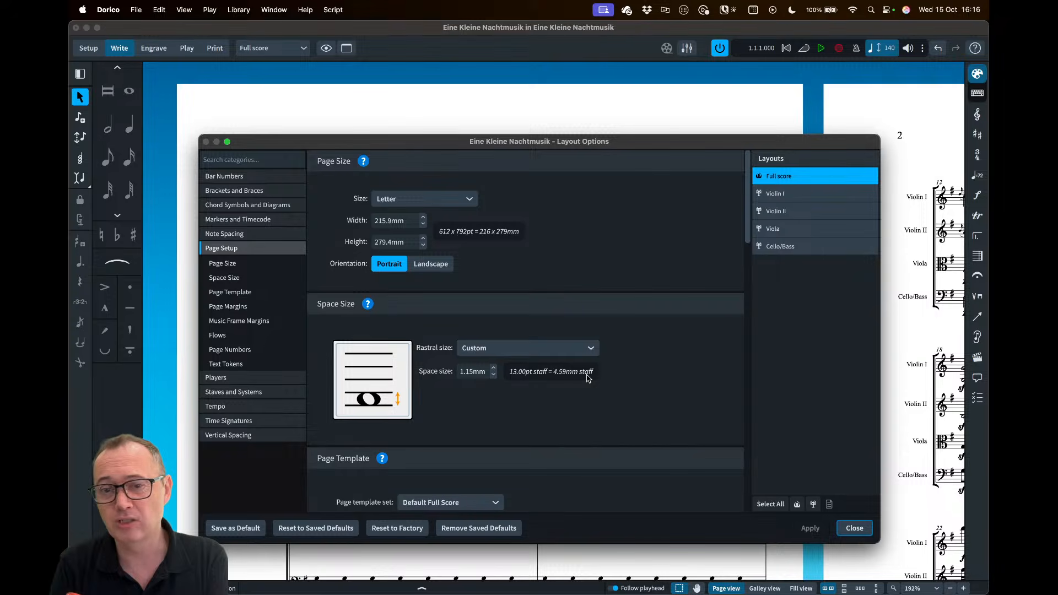
{"action": "left_click_drag", "start_coordinate": [632, 146], "coordinate": [633, 462]}
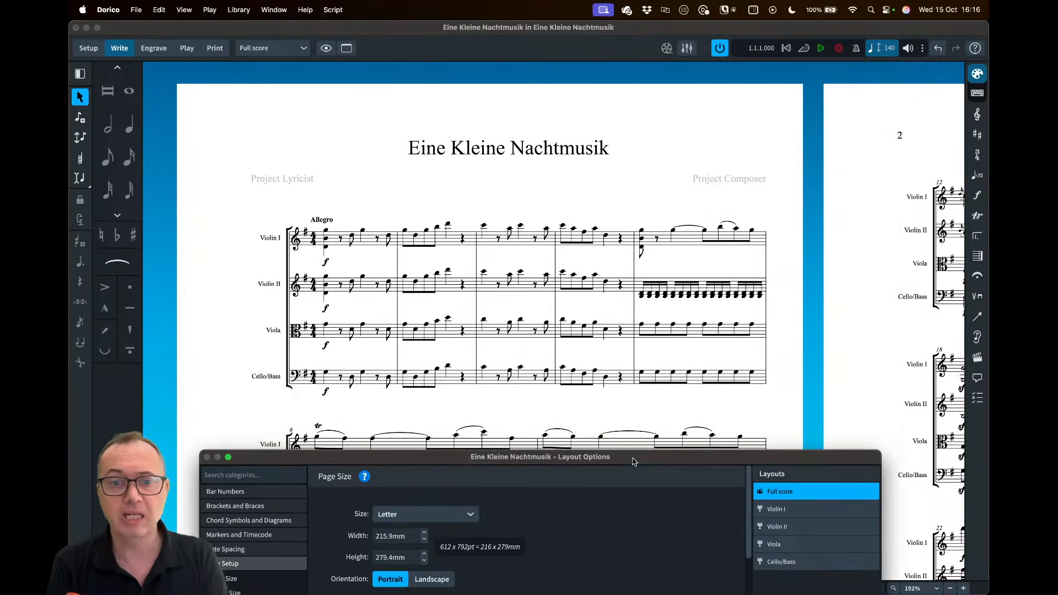
{"action": "scroll", "coordinate": [572, 251], "scroll_direction": "down", "scroll_amount": 2}
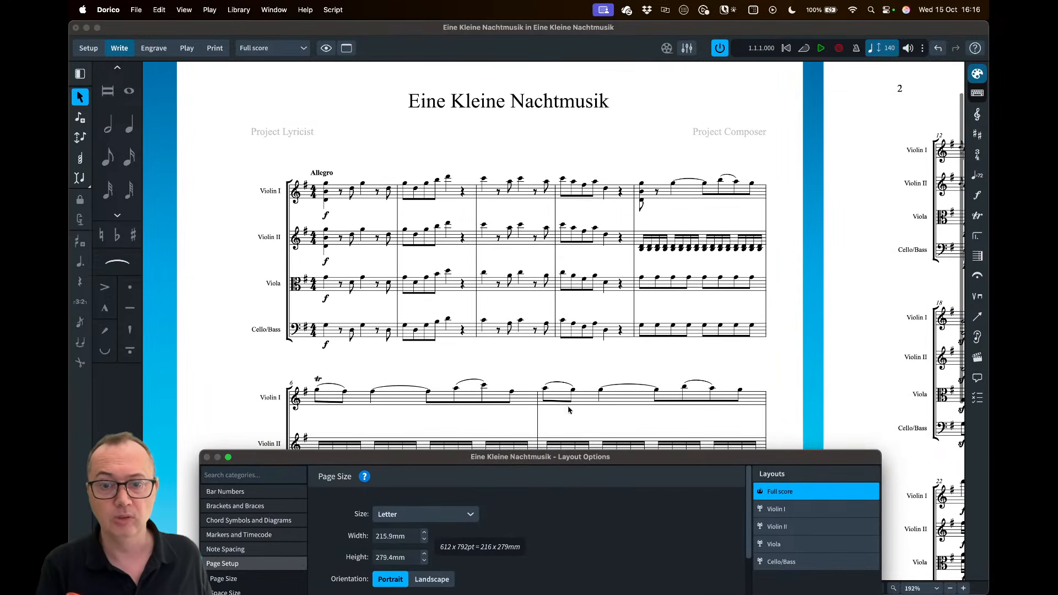
{"action": "left_click_drag", "start_coordinate": [631, 462], "coordinate": [625, 134]}
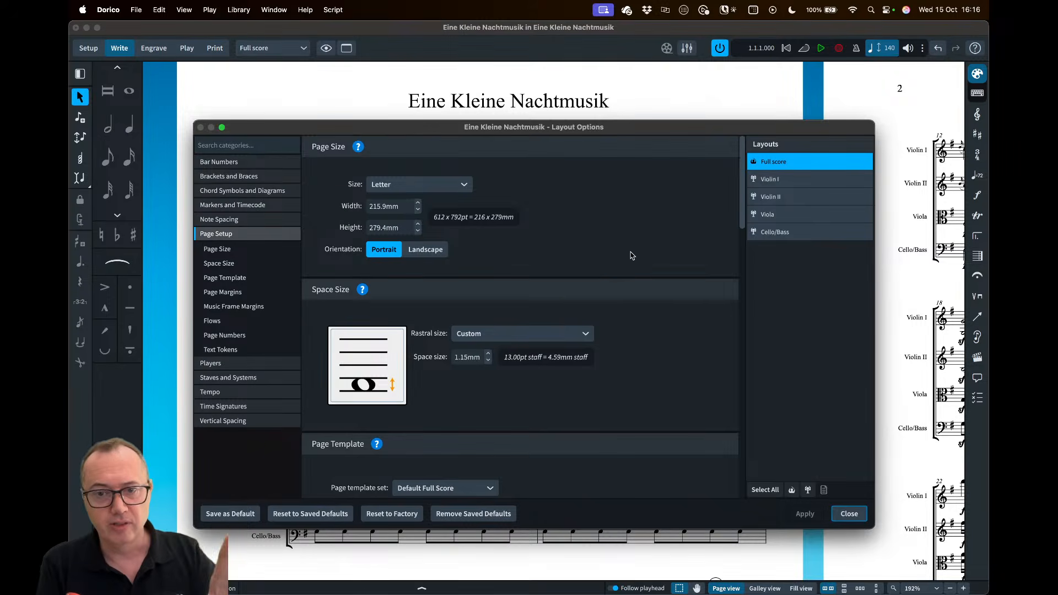
{"action": "left_click", "coordinate": [845, 514]}
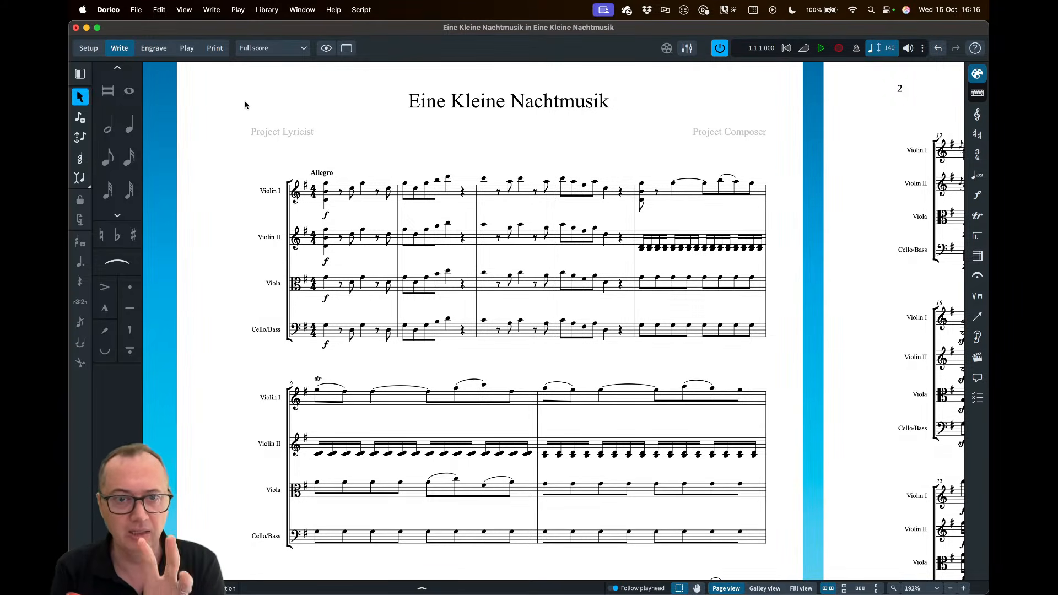
Open the MusicXML import preferences and show where the Preferences command is found
{"action": "left_click", "coordinate": [113, 12]}
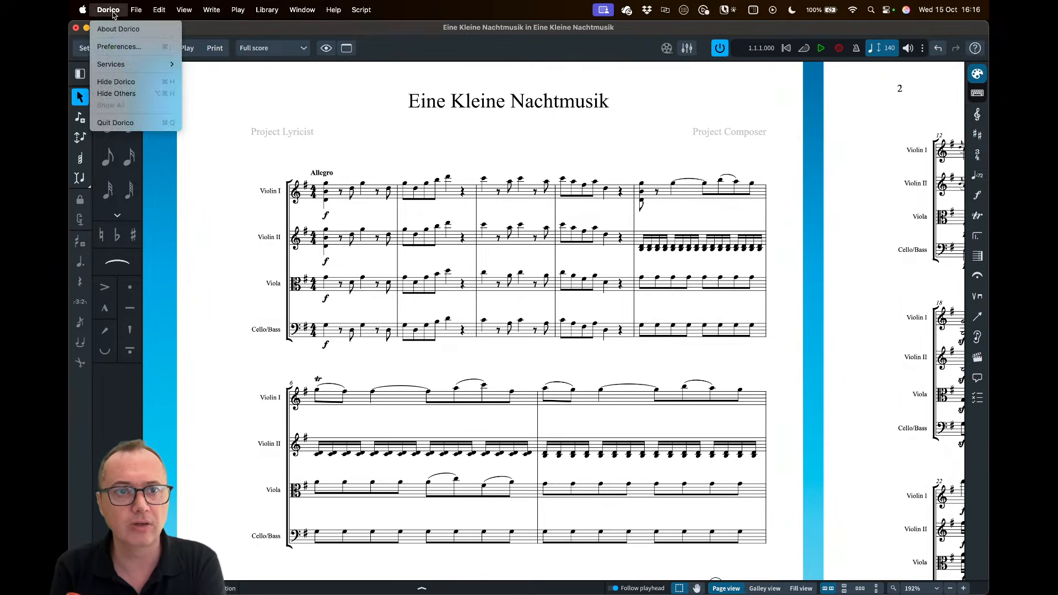
{"action": "left_click", "coordinate": [113, 49]}
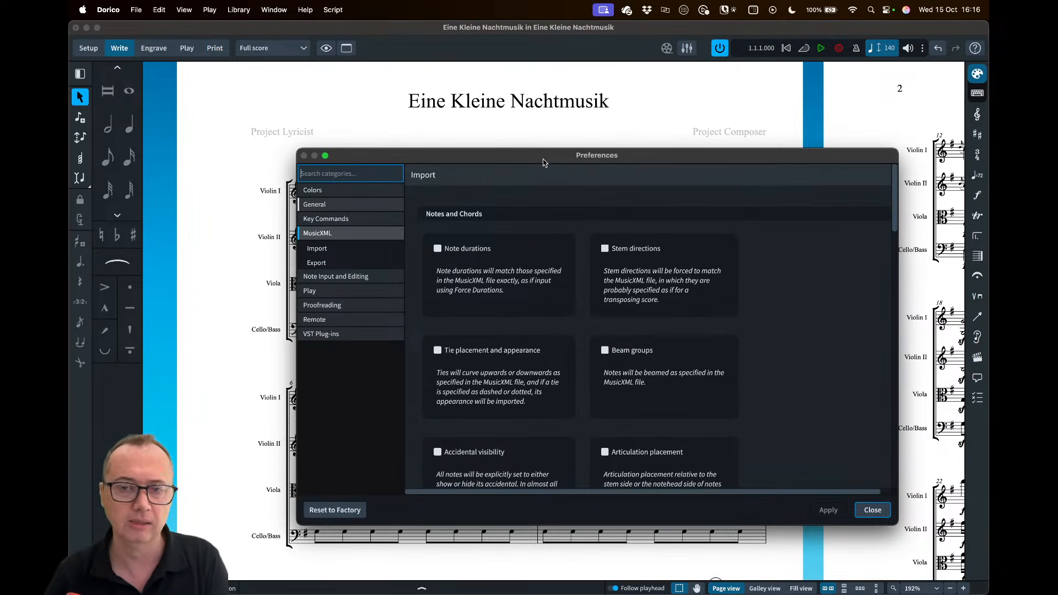
{"action": "left_click_drag", "start_coordinate": [543, 163], "coordinate": [484, 144]}
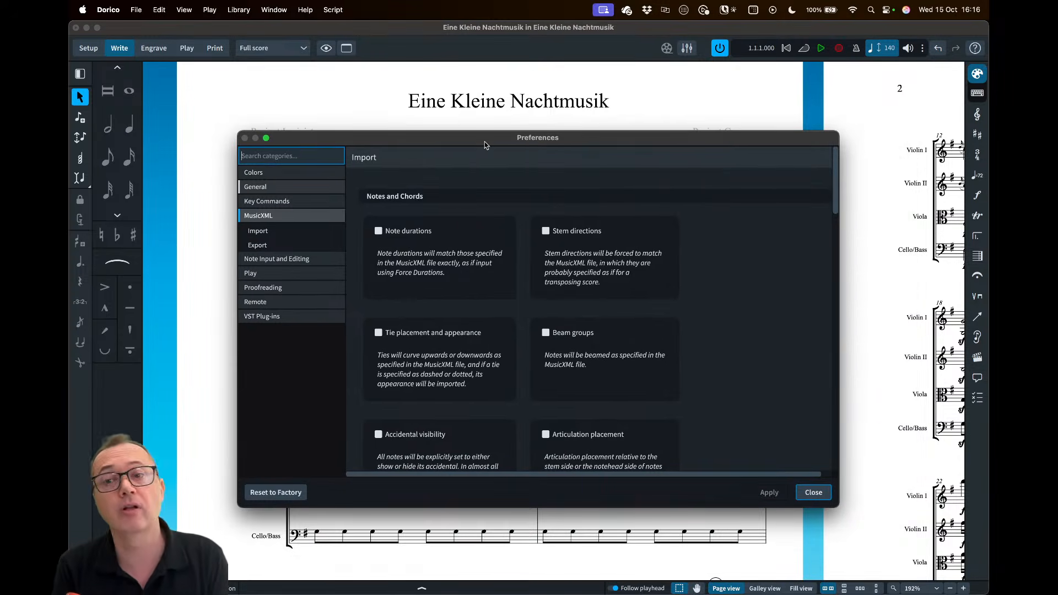
{"action": "left_click", "coordinate": [159, 10]}
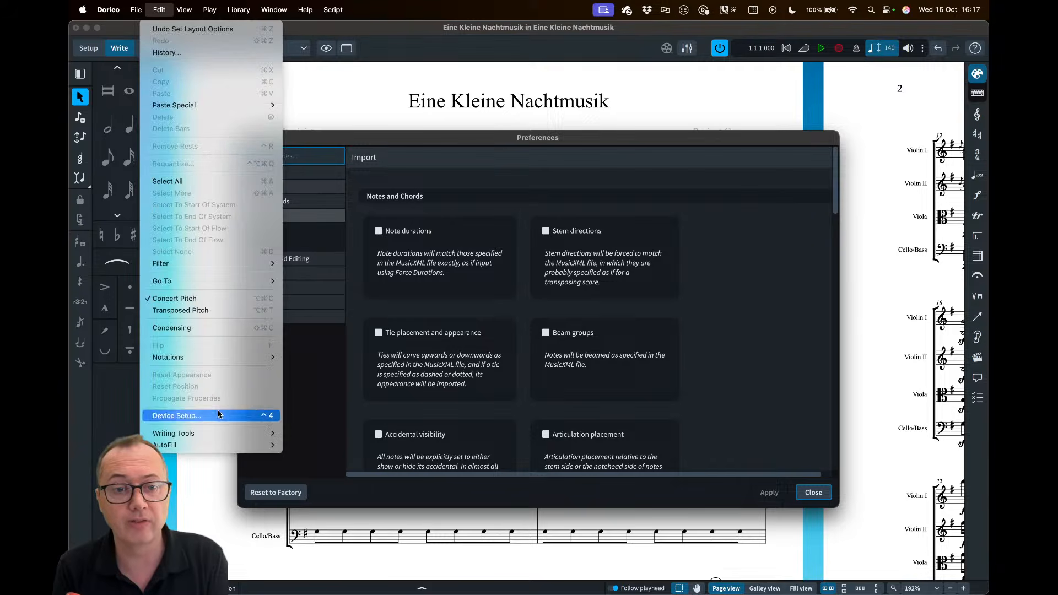
{"action": "left_click", "coordinate": [161, 10]}
{"action": "left_click", "coordinate": [110, 9]}
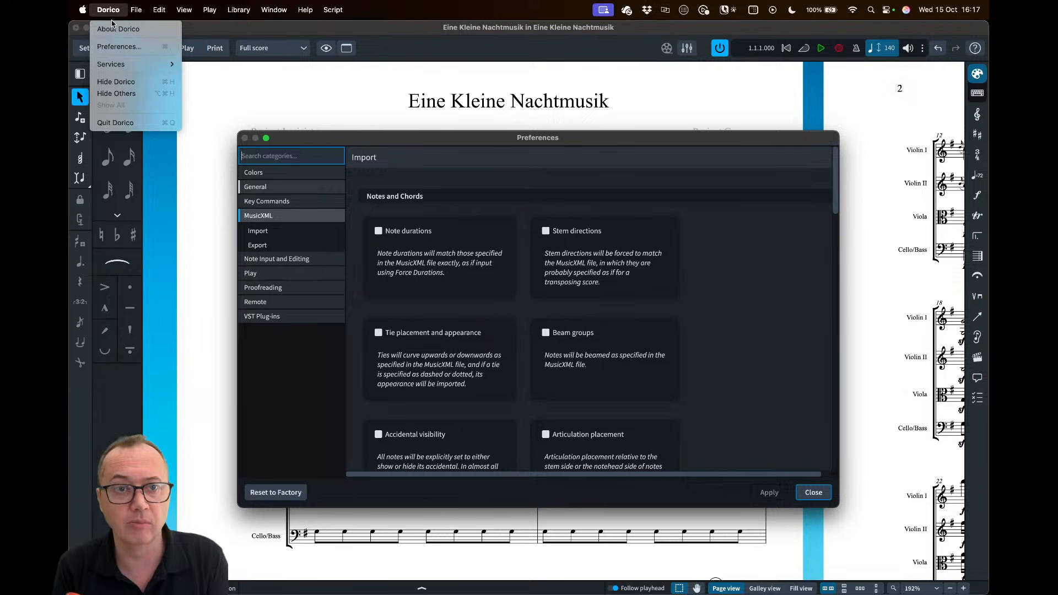
{"action": "left_click", "coordinate": [113, 10]}
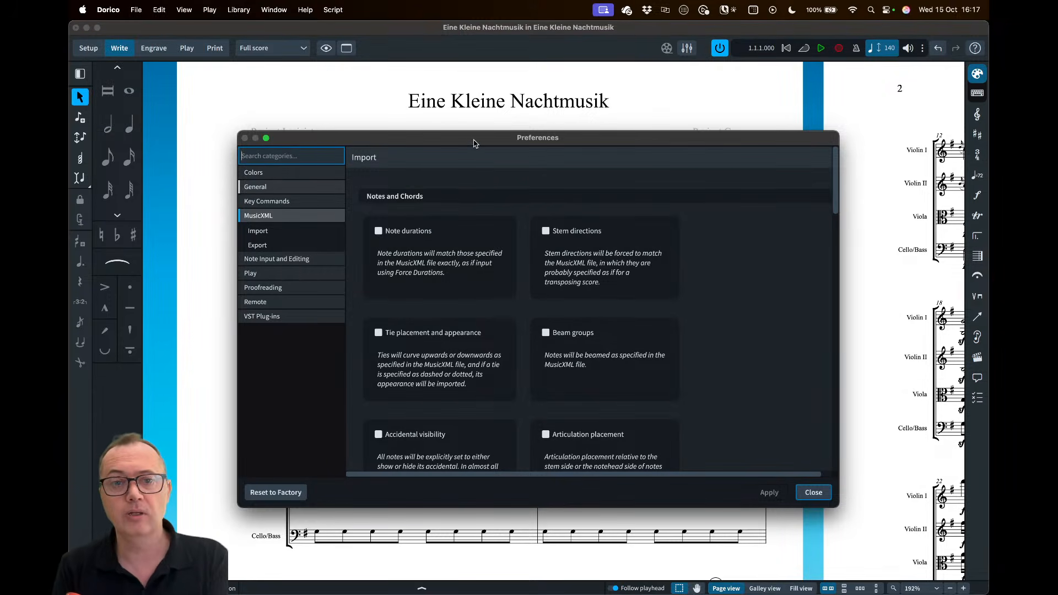
{"action": "left_click_drag", "start_coordinate": [473, 144], "coordinate": [472, 139]}
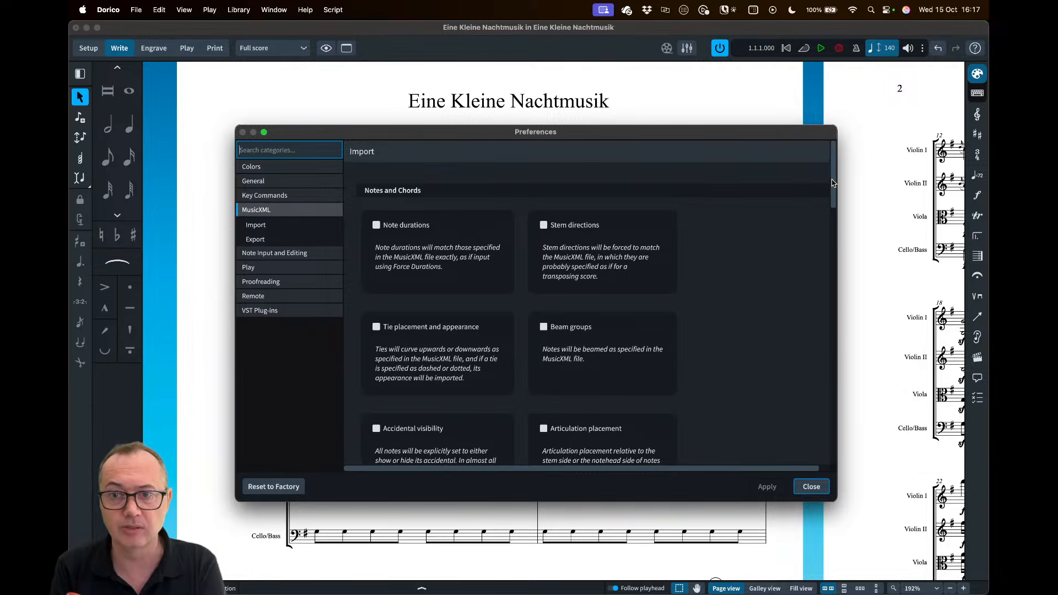
Look through the MusicXML import options for notes and chords, rests and other notations
{"action": "left_click_drag", "start_coordinate": [833, 185], "coordinate": [837, 344]}
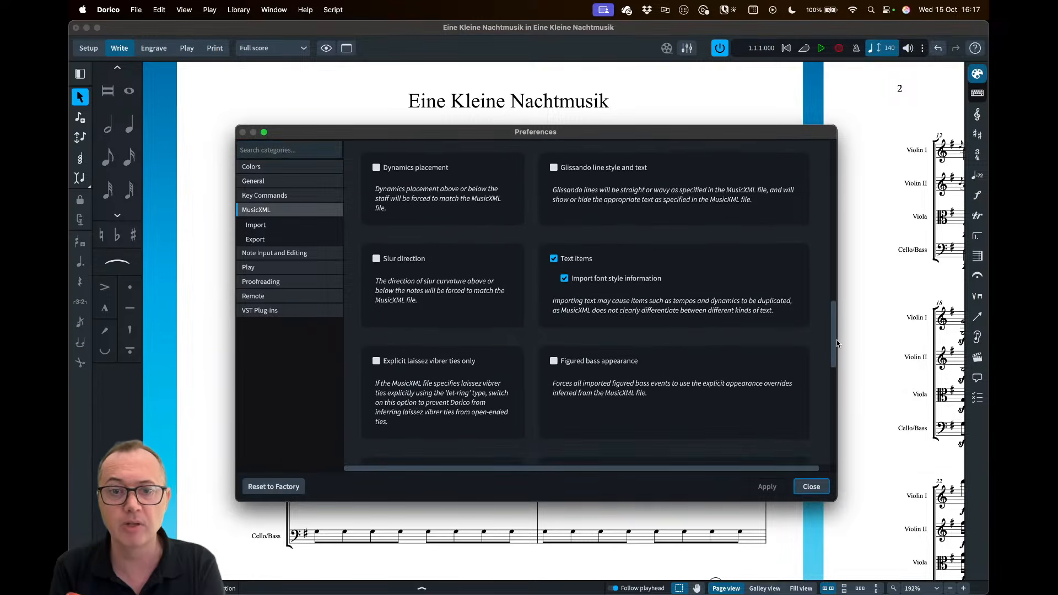
{"action": "scroll", "coordinate": [742, 281], "scroll_direction": "up", "scroll_amount": 10}
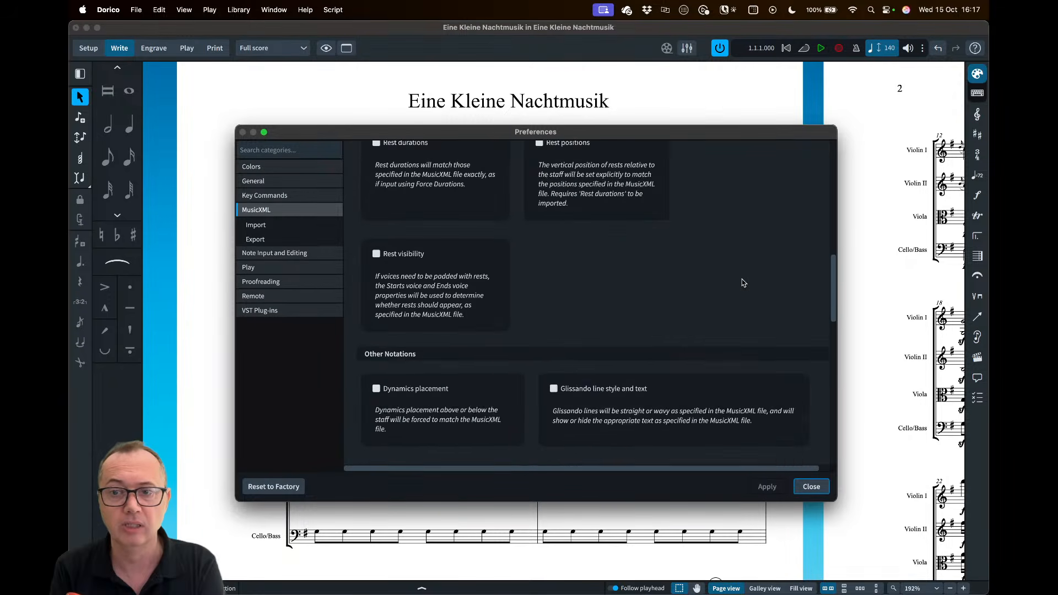
{"action": "scroll", "coordinate": [743, 280], "scroll_direction": "up", "scroll_amount": 3}
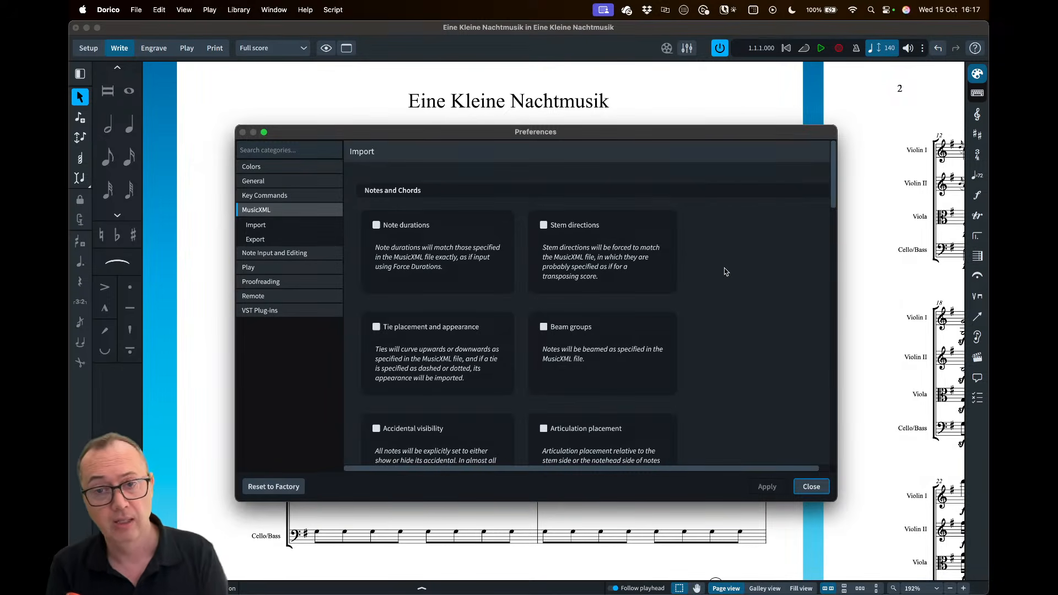
Demonstrate the Note durations and Stem directions import options by switching each on and back off
{"action": "left_click", "coordinate": [403, 226]}
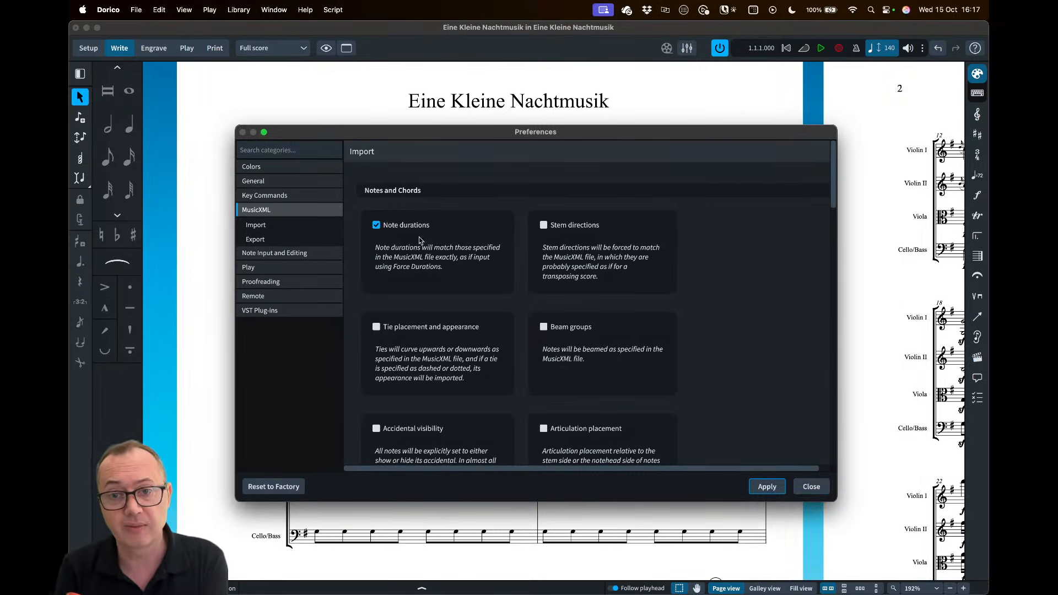
{"action": "left_click", "coordinate": [564, 230]}
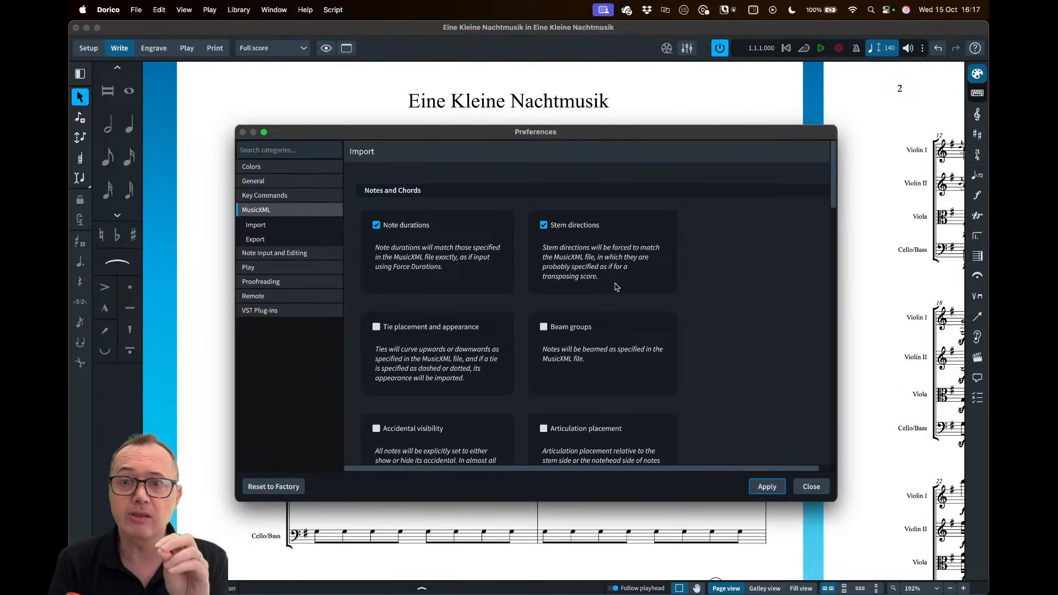
{"action": "left_click", "coordinate": [567, 230]}
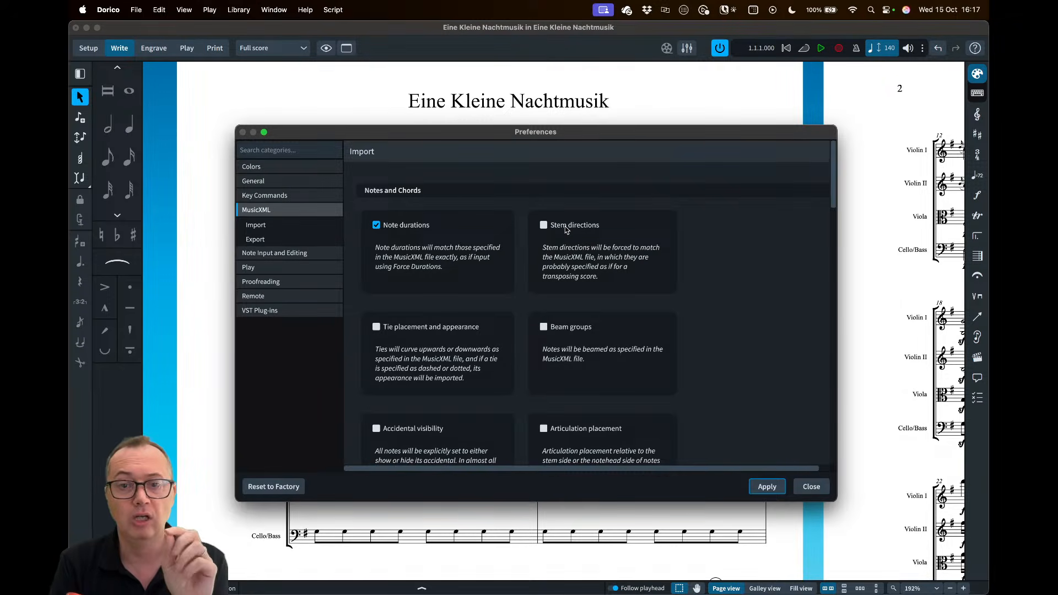
{"action": "left_click", "coordinate": [389, 227]}
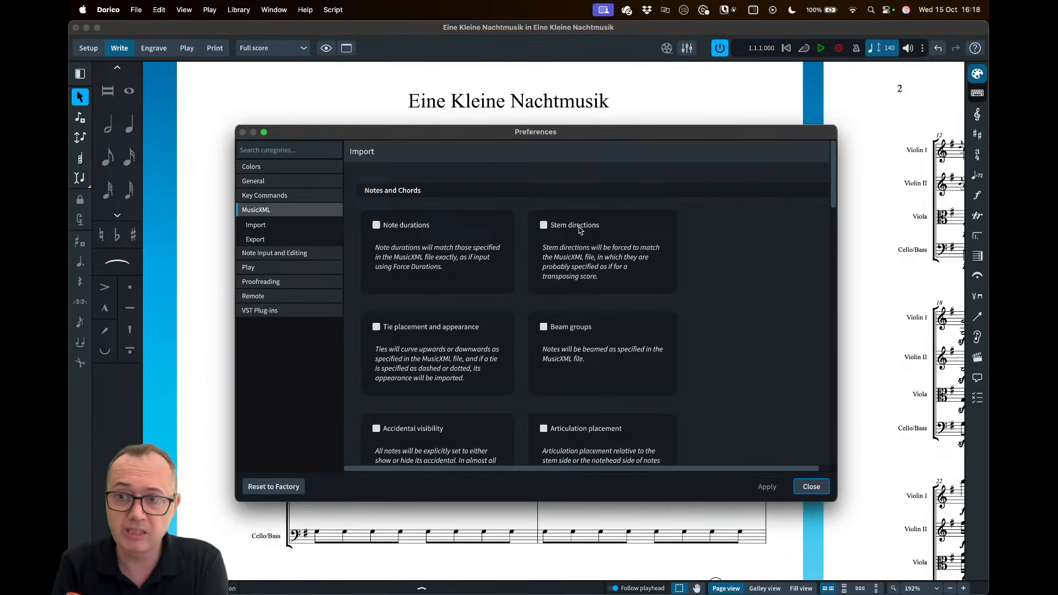
{"action": "left_click", "coordinate": [414, 226]}
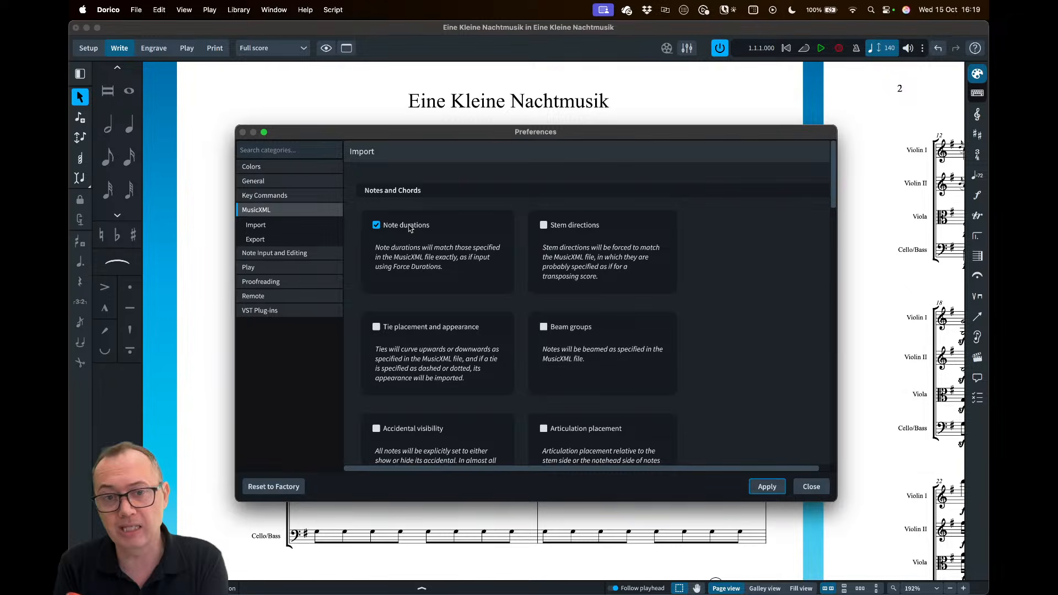
{"action": "left_click", "coordinate": [410, 227]}
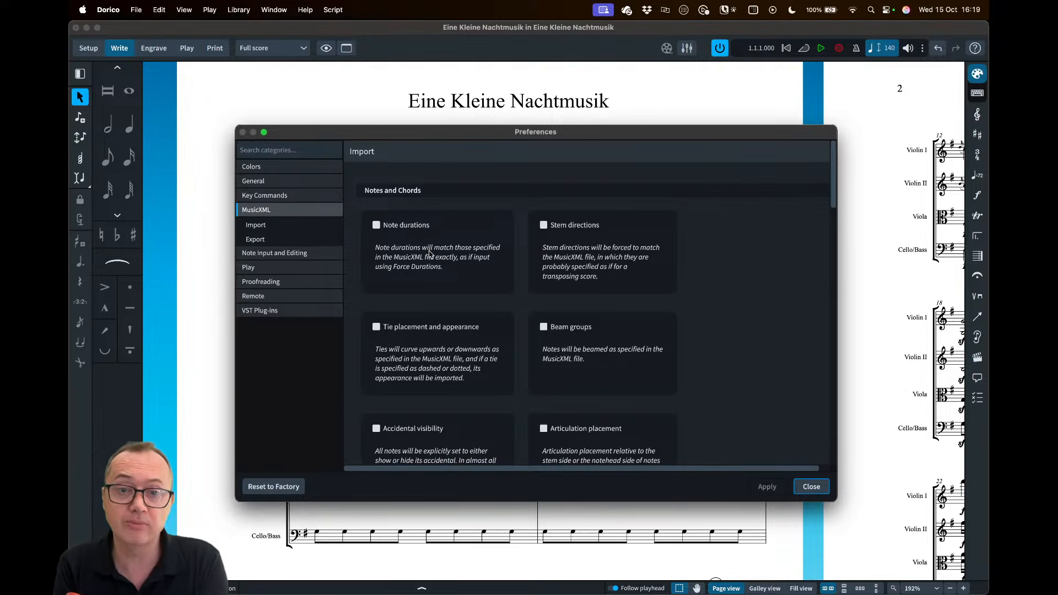
Demonstrate the Note durations and Beam groups import options by switching each on and back off
{"action": "left_click", "coordinate": [400, 230]}
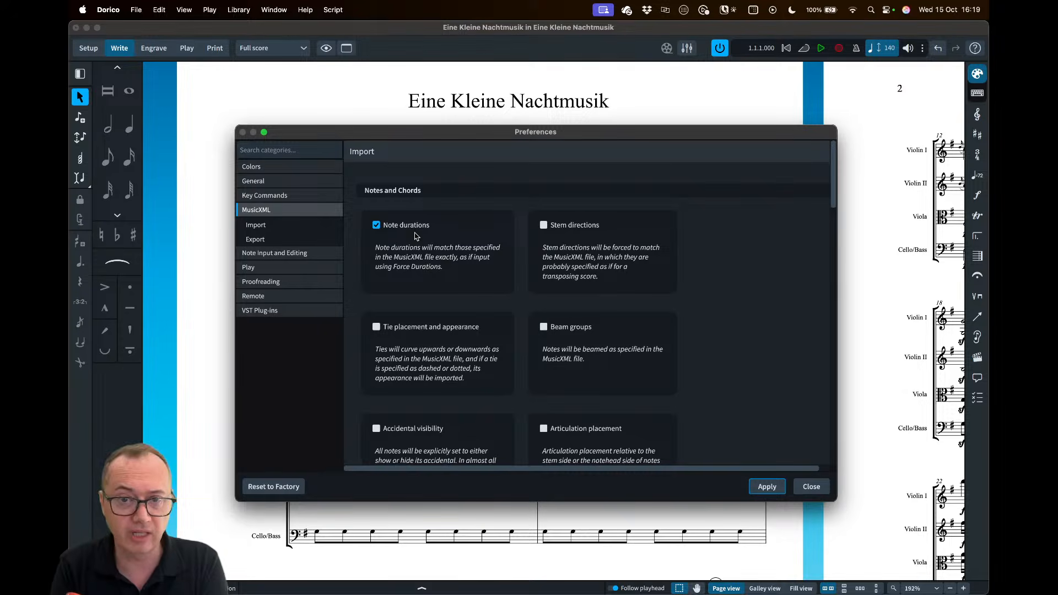
{"action": "left_click", "coordinate": [573, 333]}
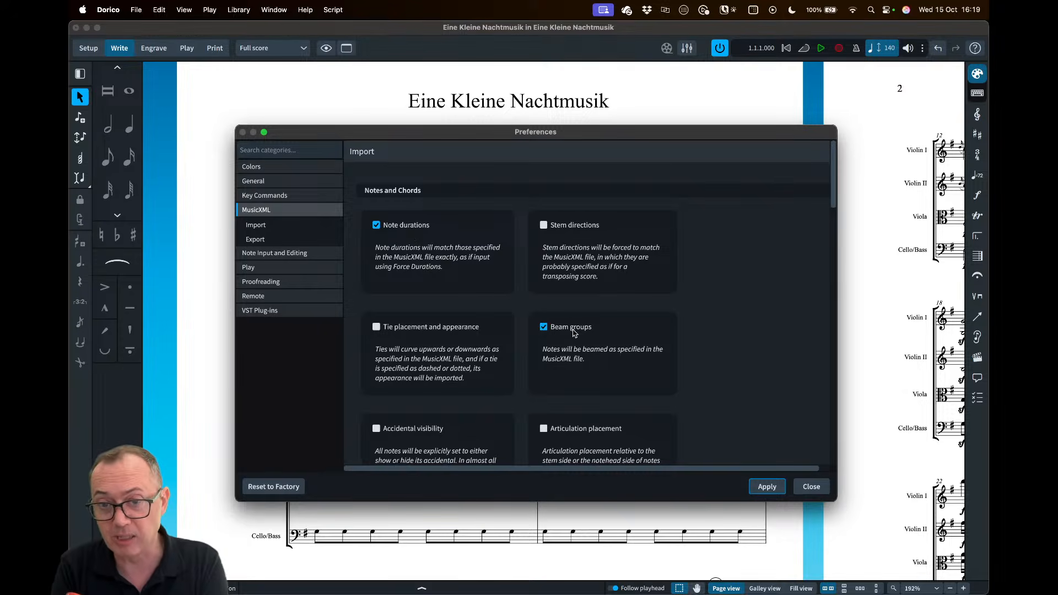
{"action": "left_click", "coordinate": [396, 228]}
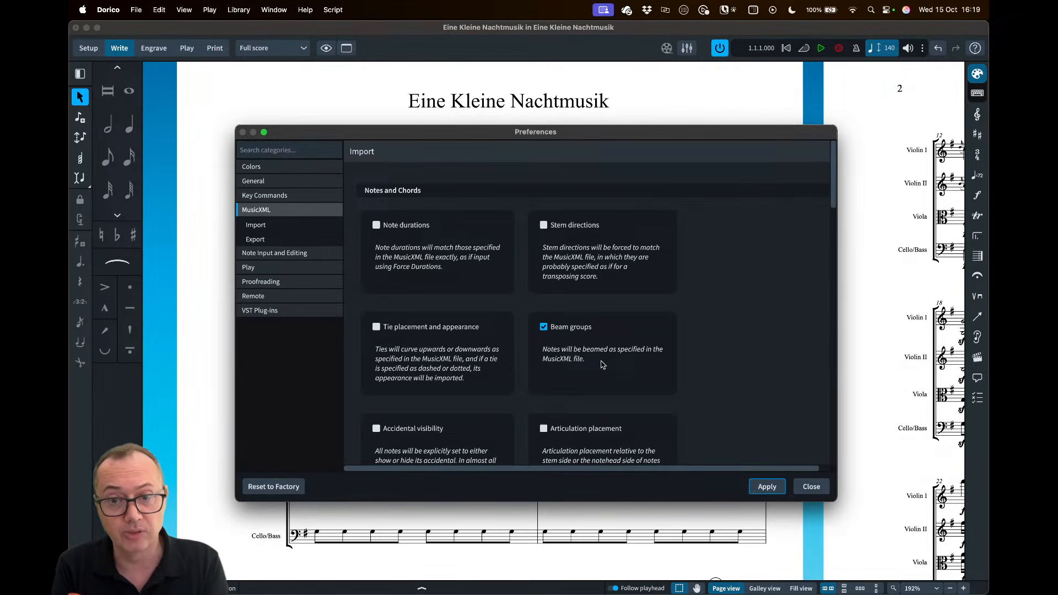
{"action": "left_click", "coordinate": [576, 328]}
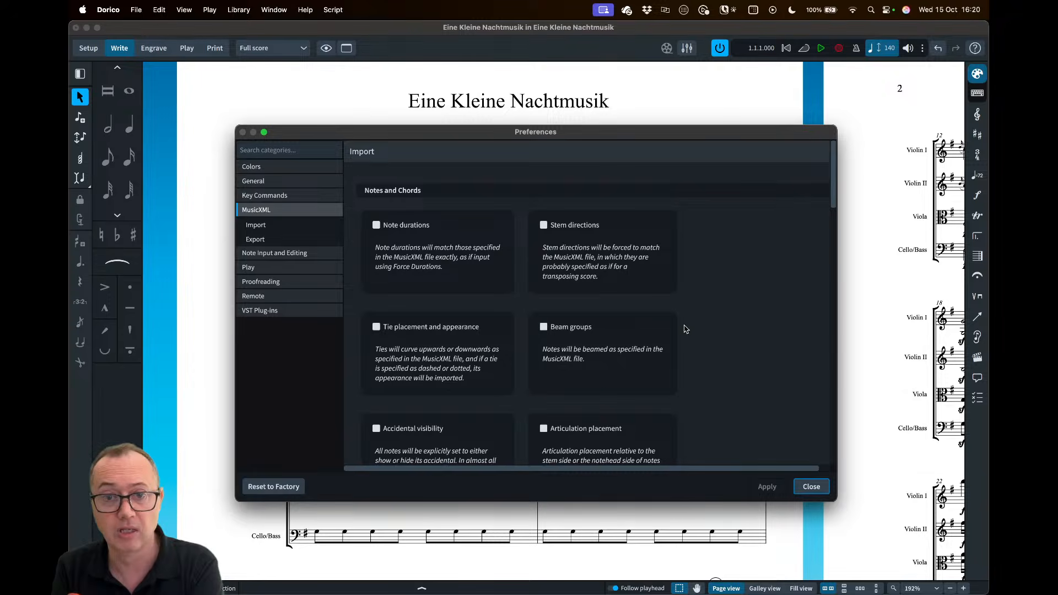
{"action": "left_click", "coordinate": [560, 331]}
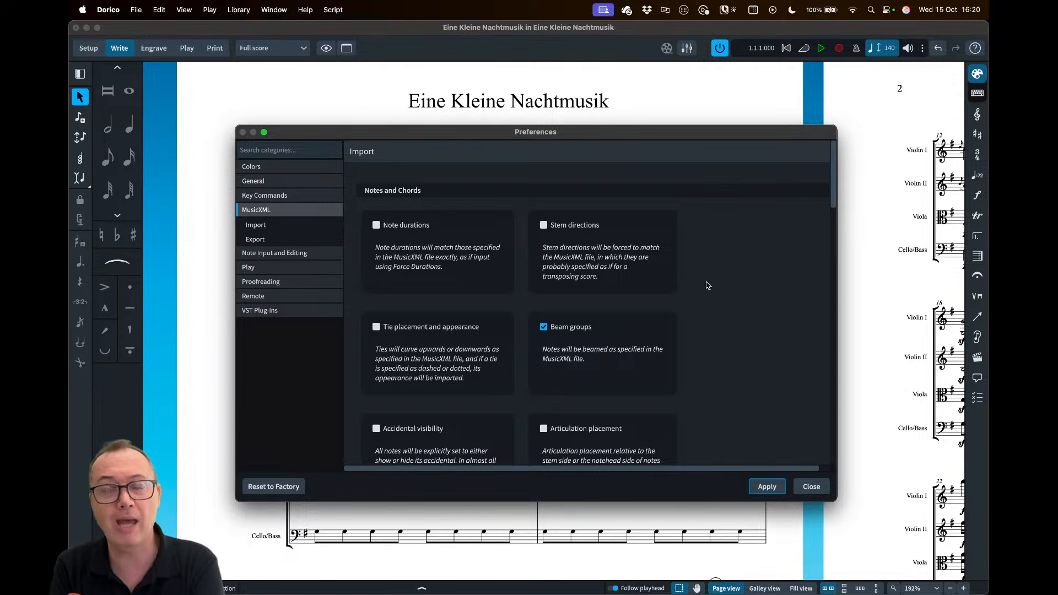
{"action": "left_click", "coordinate": [579, 327]}
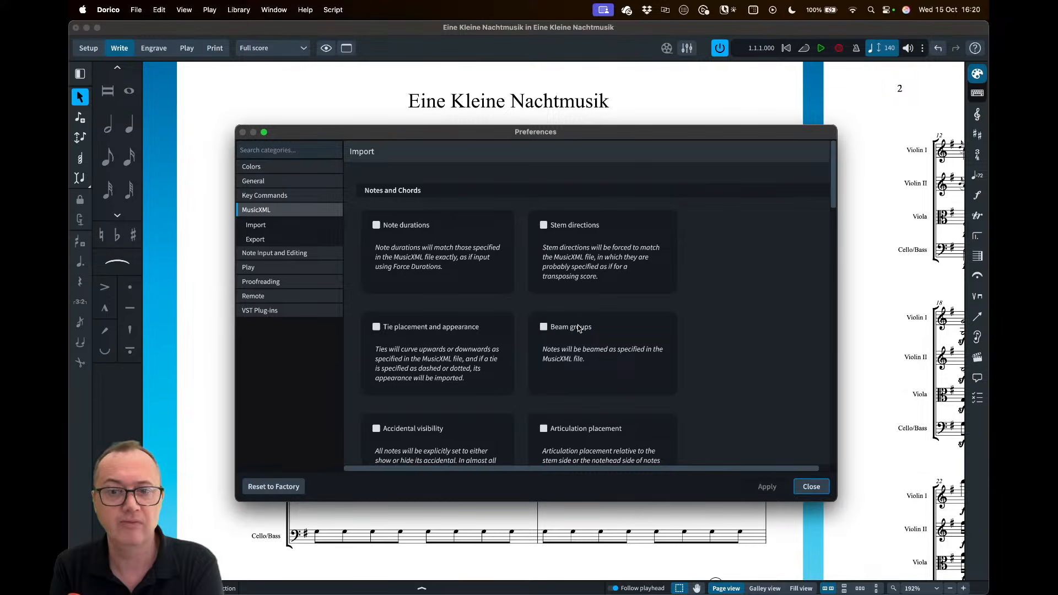
Look through the remaining notes and chords, rests and other notations options for MusicXML import
{"action": "scroll", "coordinate": [719, 312], "scroll_direction": "down", "scroll_amount": 6}
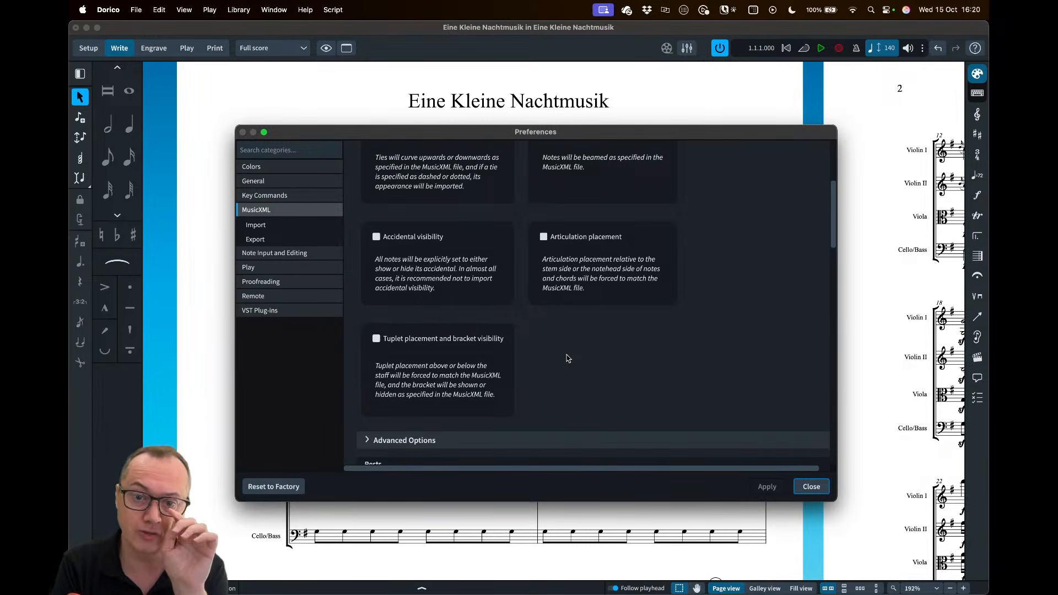
{"action": "scroll", "coordinate": [588, 353], "scroll_direction": "down", "scroll_amount": 3}
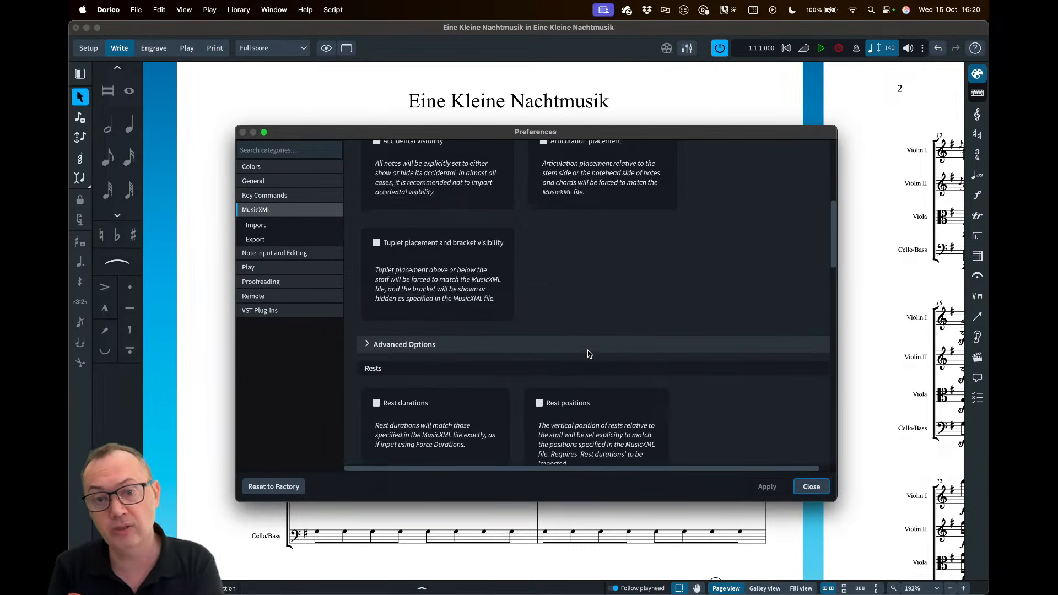
{"action": "scroll", "coordinate": [589, 354], "scroll_direction": "down", "scroll_amount": 2}
{"action": "scroll", "coordinate": [626, 350], "scroll_direction": "down", "scroll_amount": 3}
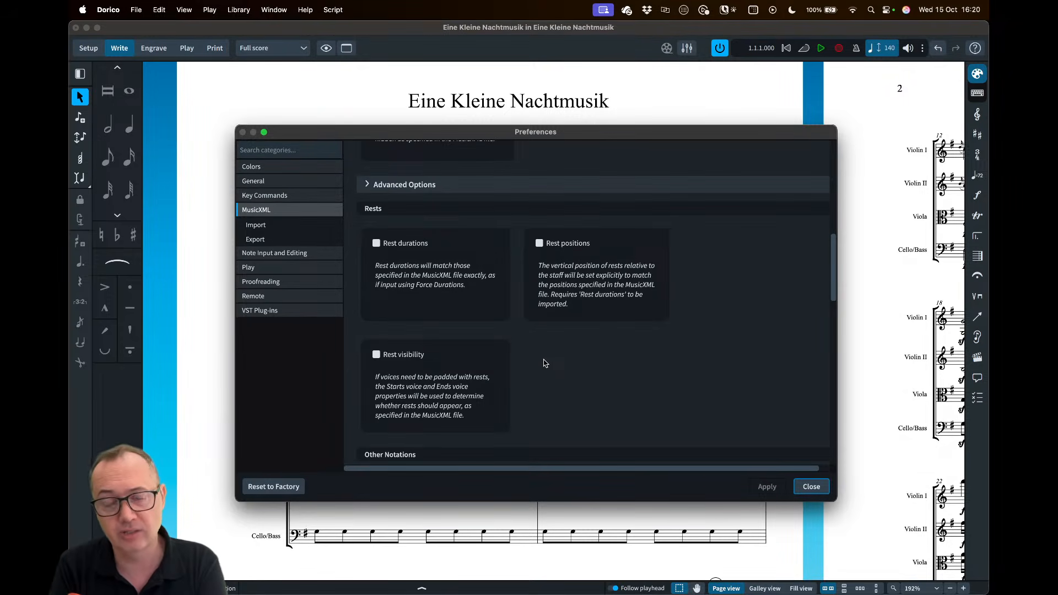
{"action": "scroll", "coordinate": [571, 362], "scroll_direction": "down", "scroll_amount": 2}
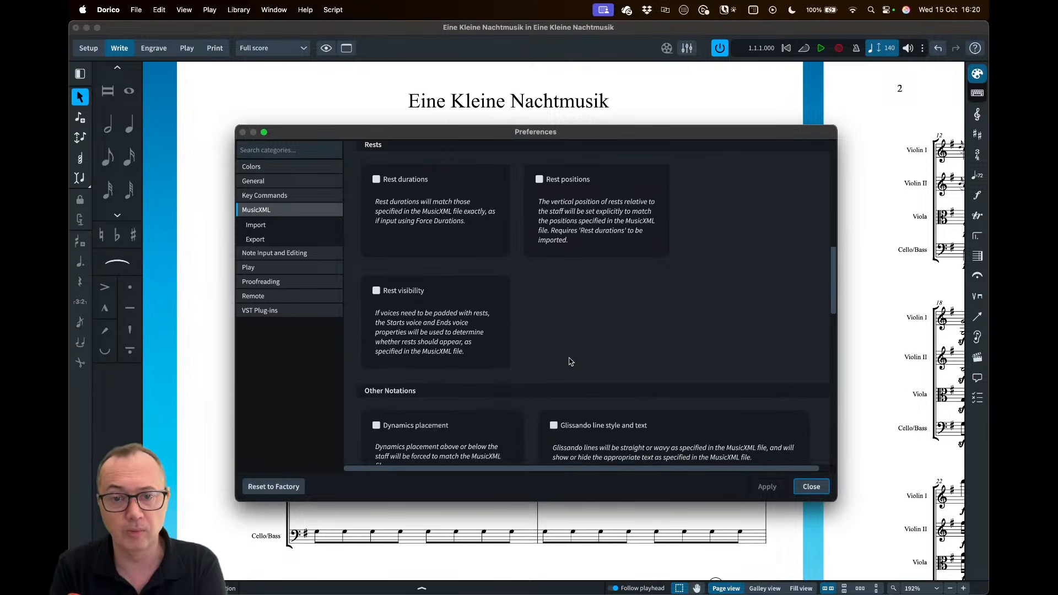
{"action": "scroll", "coordinate": [571, 361], "scroll_direction": "down", "scroll_amount": 4}
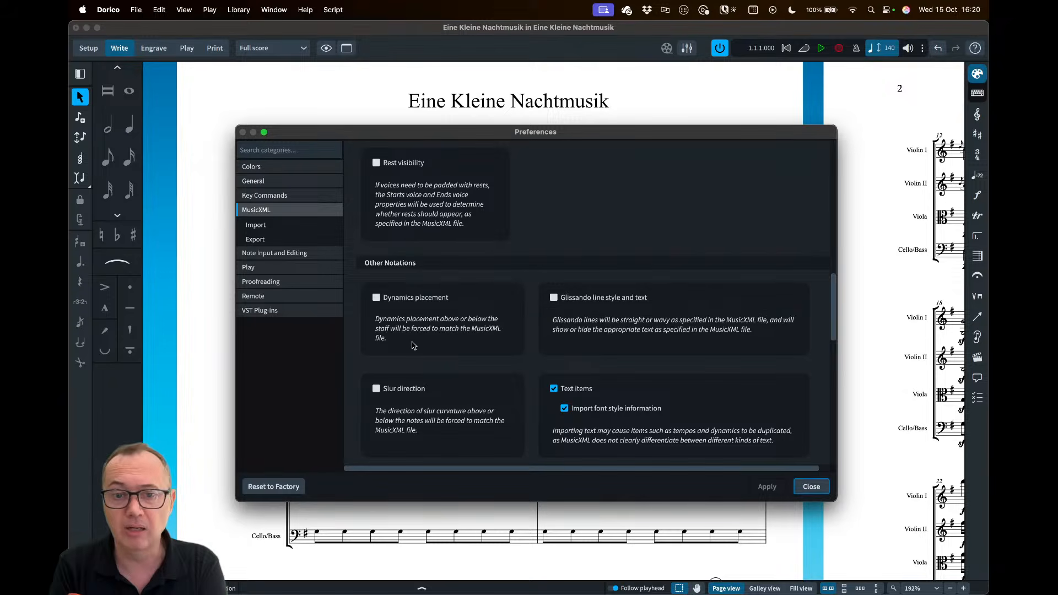
{"action": "scroll", "coordinate": [457, 411], "scroll_direction": "down", "scroll_amount": 4}
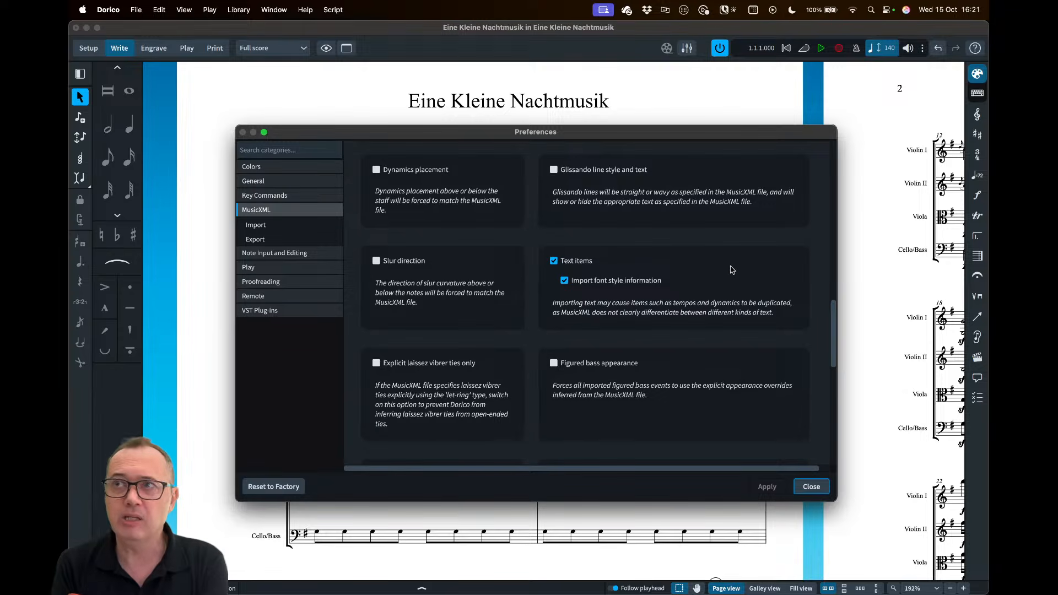
Demonstrate the Text items import option by switching it off and back on
{"action": "scroll", "coordinate": [733, 273], "scroll_direction": "down", "scroll_amount": 2}
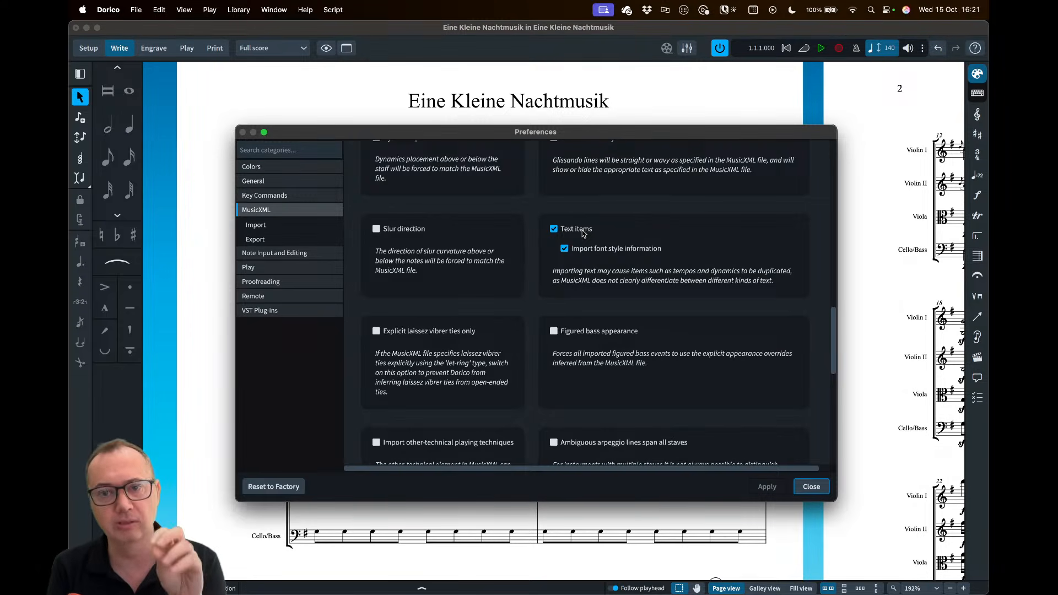
{"action": "left_click", "coordinate": [584, 234]}
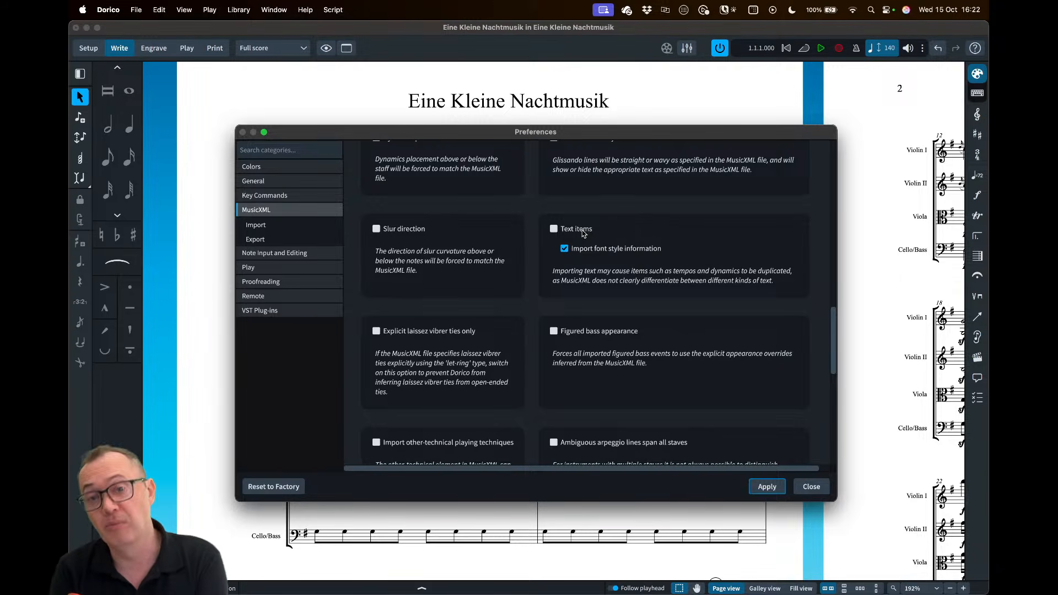
{"action": "left_click", "coordinate": [583, 233]}
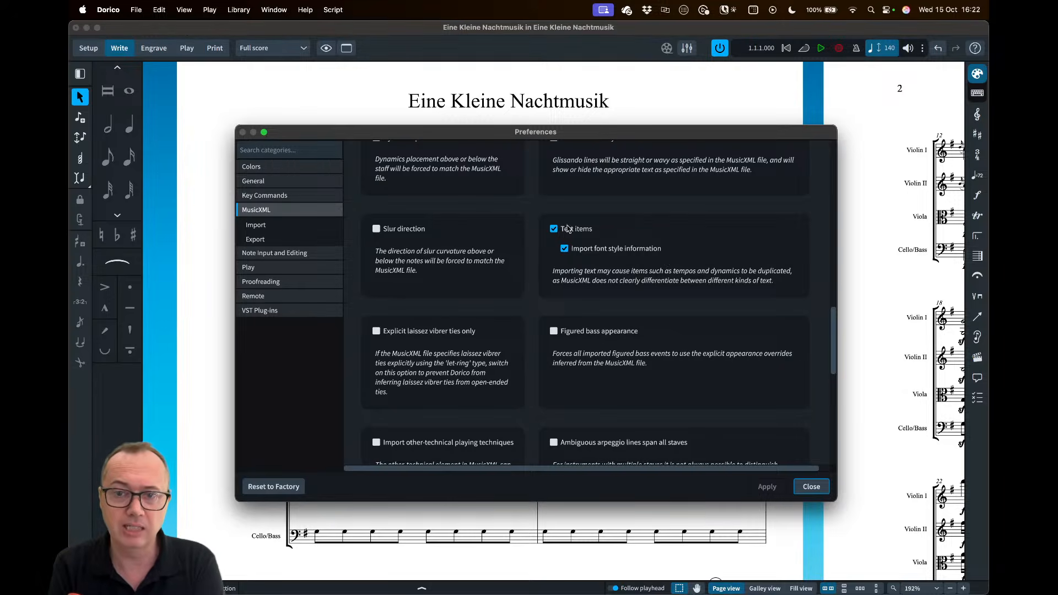
Enable Import system and frame breaks for MusicXML, apply the change and close Preferences
{"action": "scroll", "coordinate": [682, 268], "scroll_direction": "down", "scroll_amount": 3}
{"action": "scroll", "coordinate": [682, 268], "scroll_direction": "down", "scroll_amount": 1}
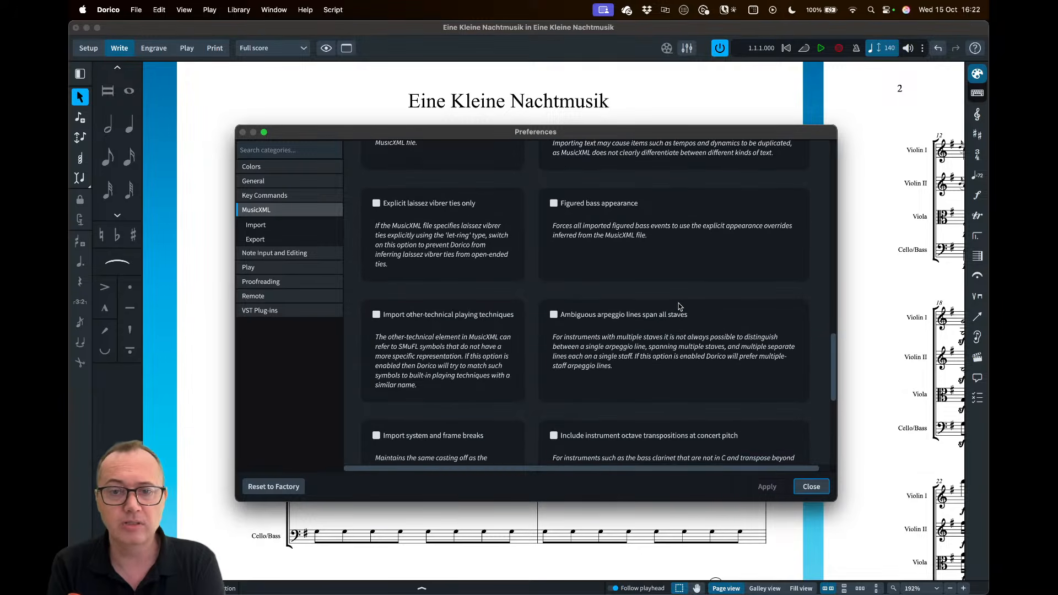
{"action": "scroll", "coordinate": [682, 304], "scroll_direction": "down", "scroll_amount": 1}
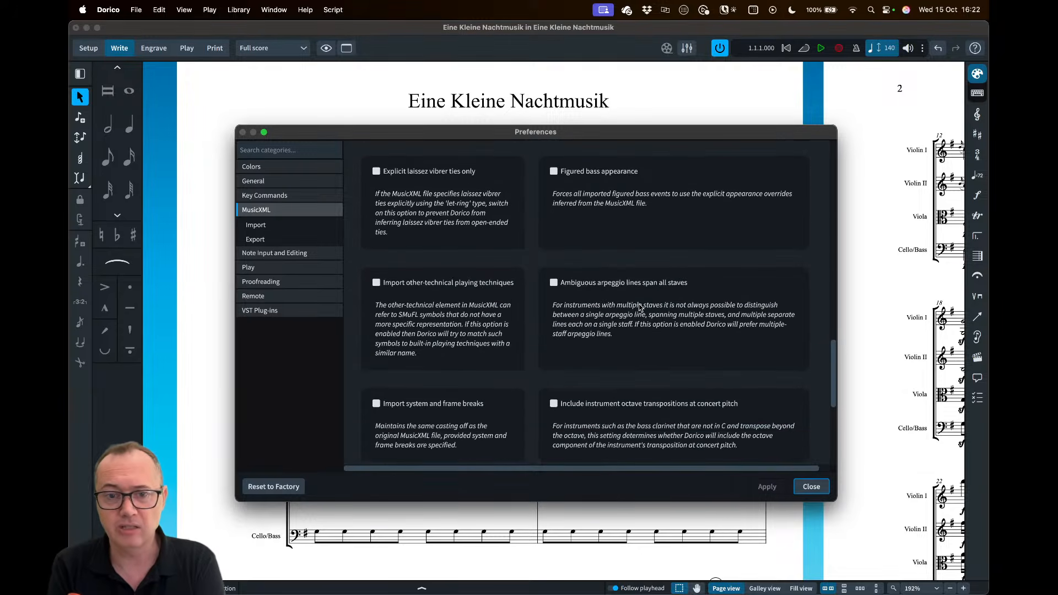
{"action": "scroll", "coordinate": [642, 308], "scroll_direction": "down", "scroll_amount": 3}
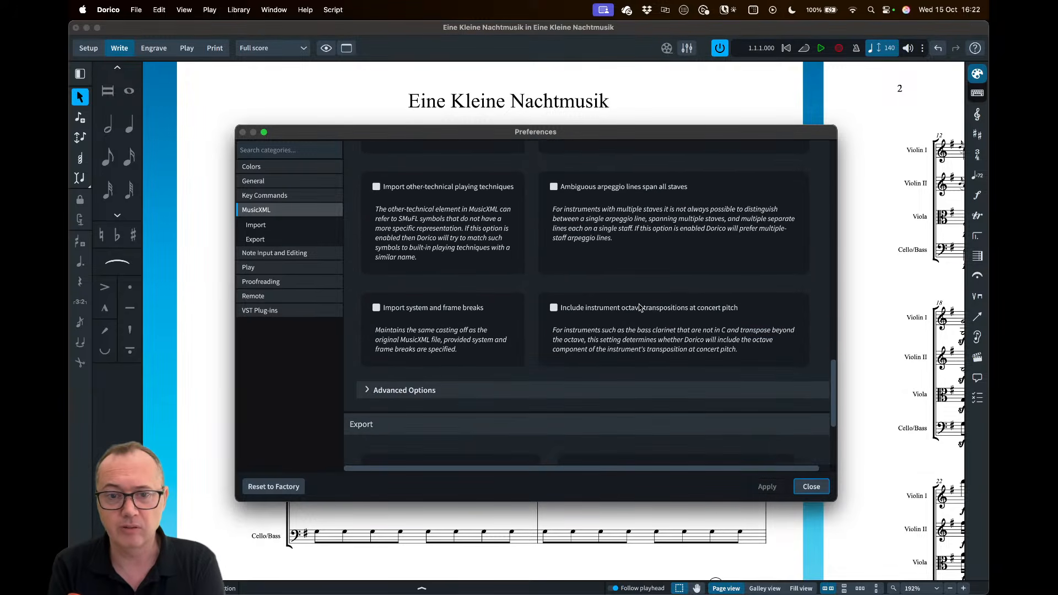
{"action": "left_click", "coordinate": [410, 311]}
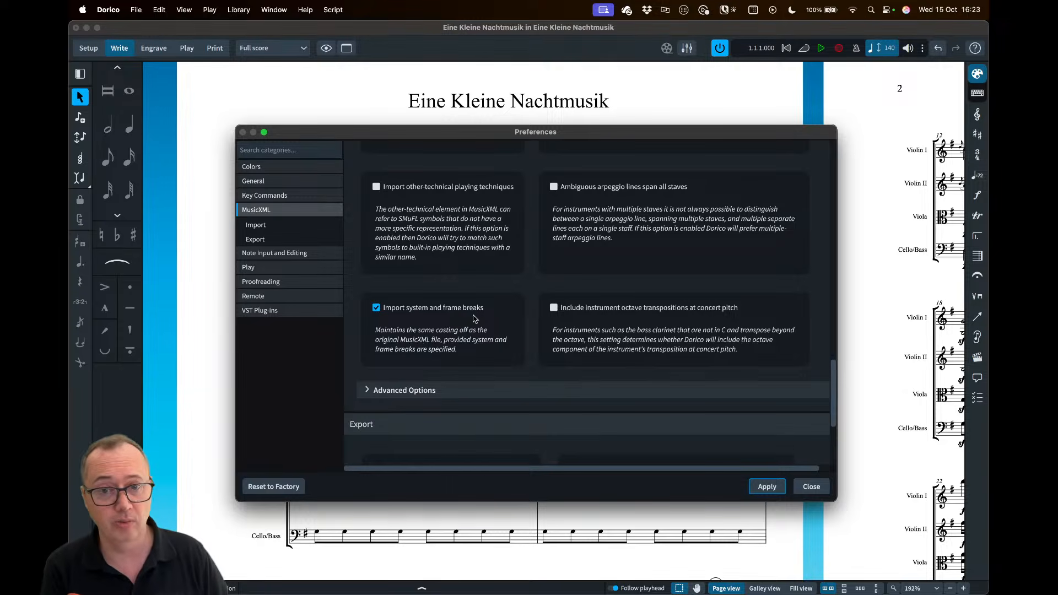
{"action": "left_click", "coordinate": [441, 312]}
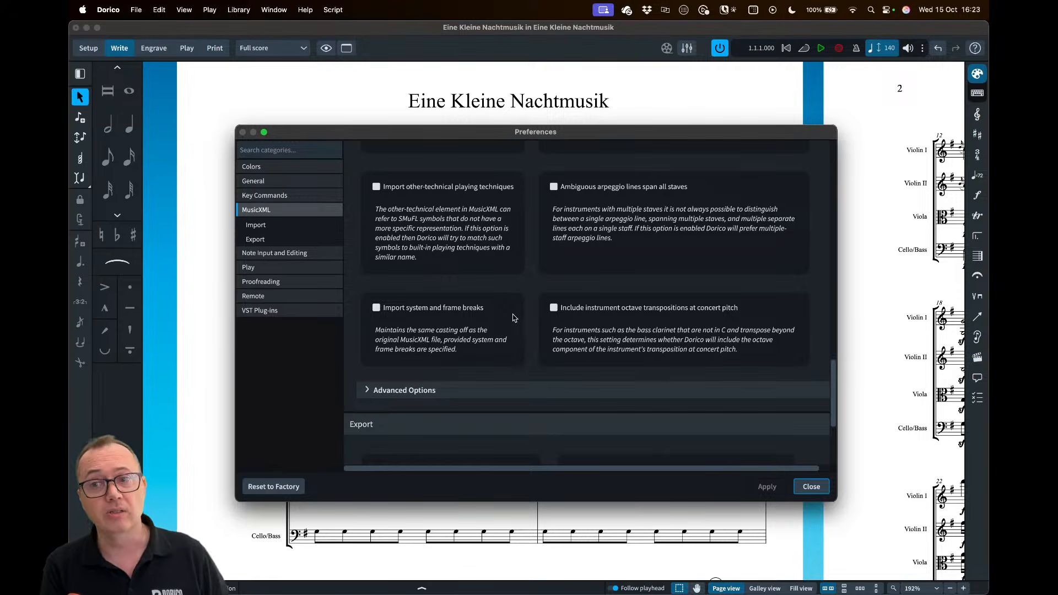
{"action": "left_click", "coordinate": [426, 313]}
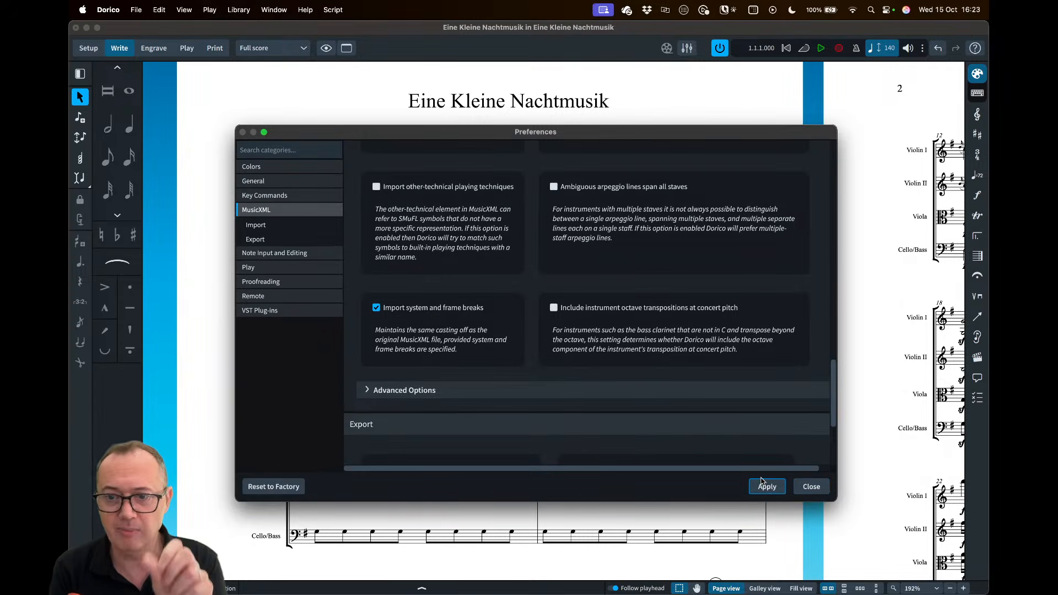
{"action": "left_click", "coordinate": [766, 487]}
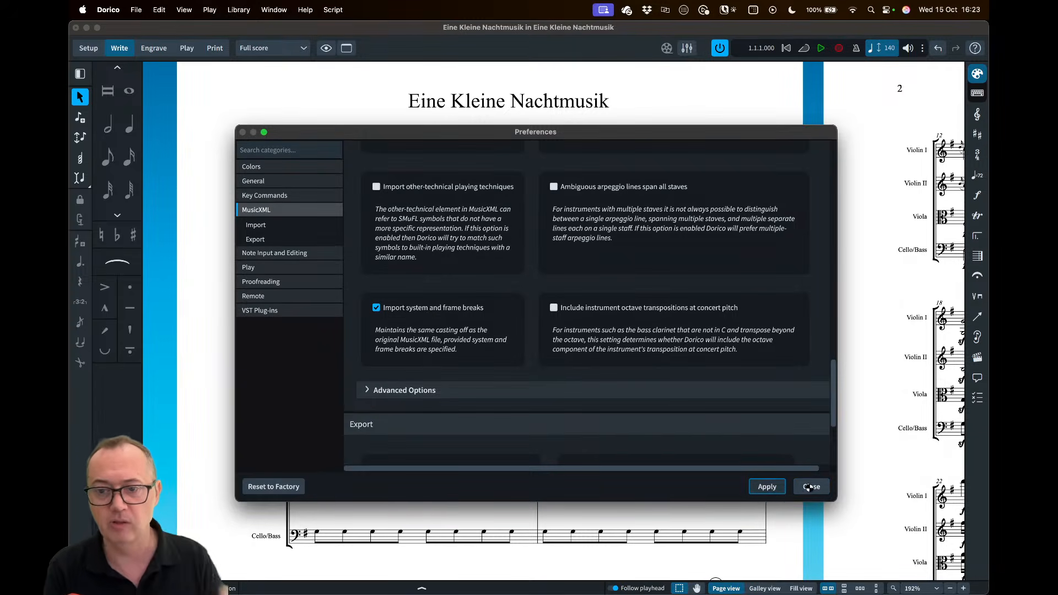
{"action": "left_click", "coordinate": [812, 487]}
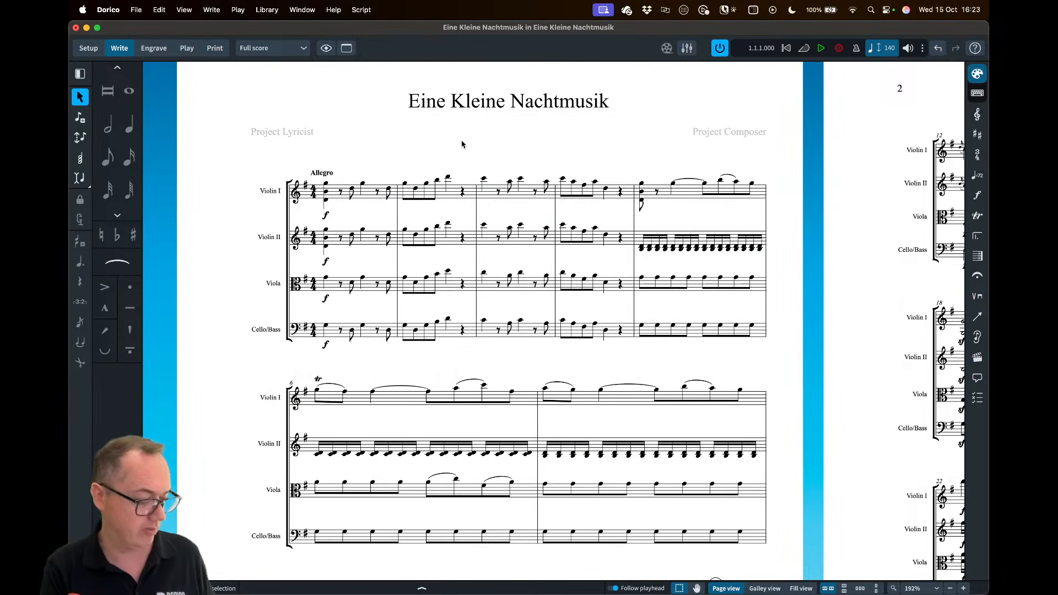
Close the current project without saving and open Mozart Eine Kleine Nachtmusik.mxl again in an enlarged window
{"action": "key", "text": "super+w"}
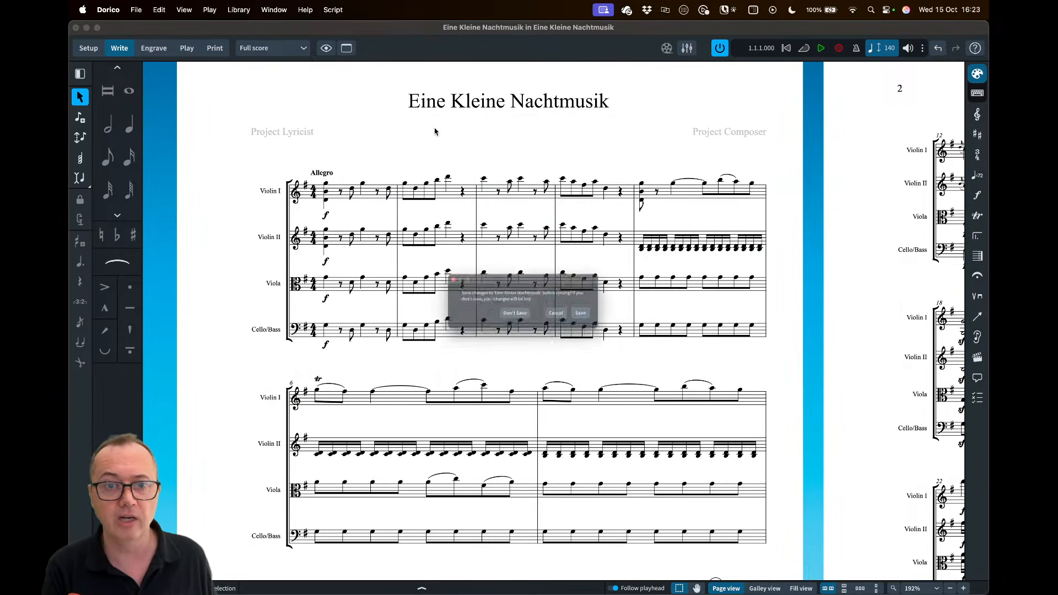
{"action": "left_click", "coordinate": [519, 317]}
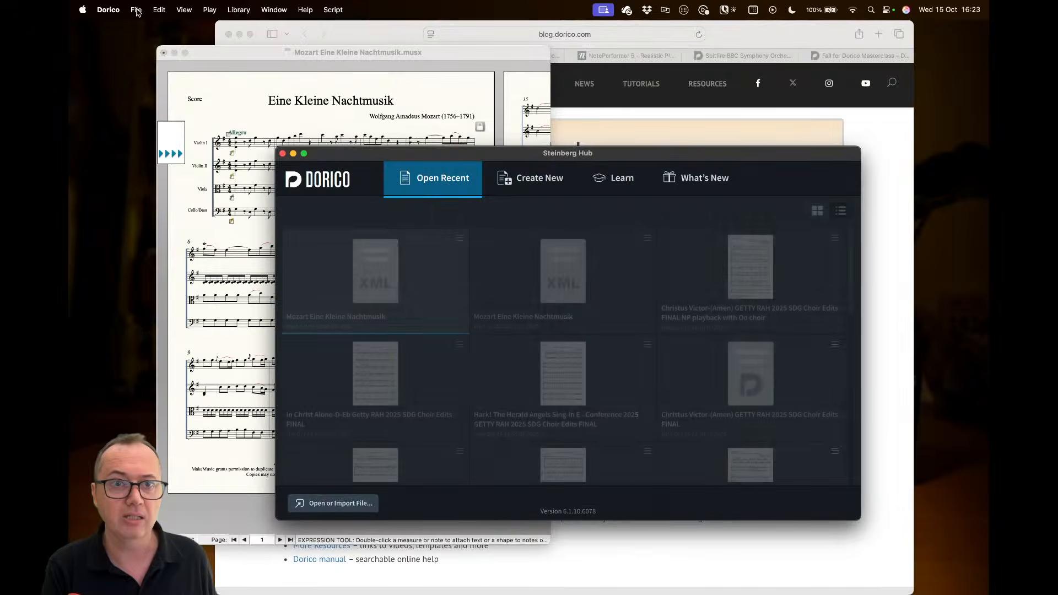
{"action": "left_click", "coordinate": [142, 13]}
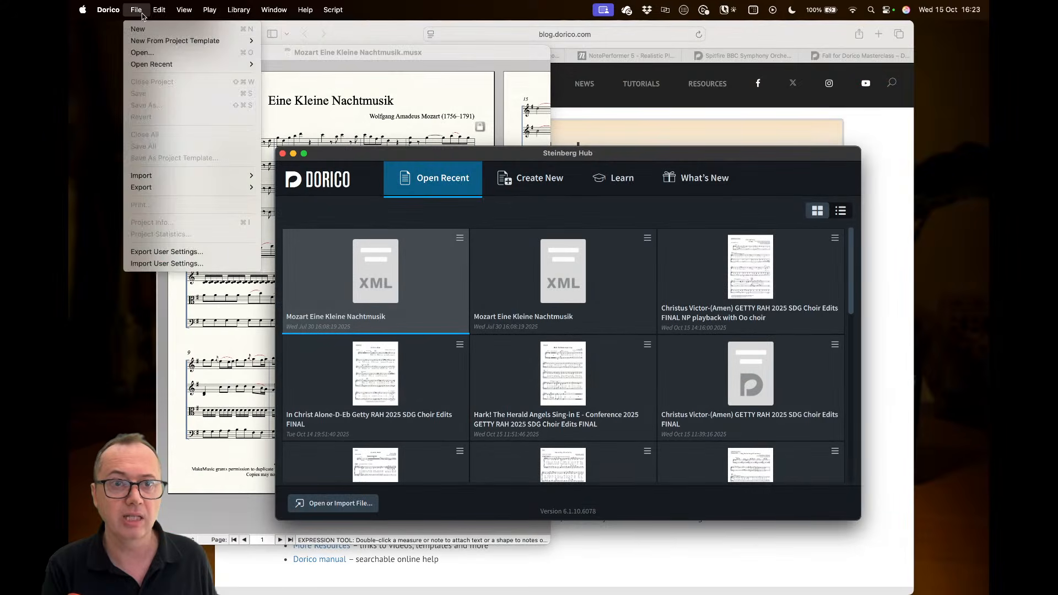
{"action": "left_click", "coordinate": [153, 54]}
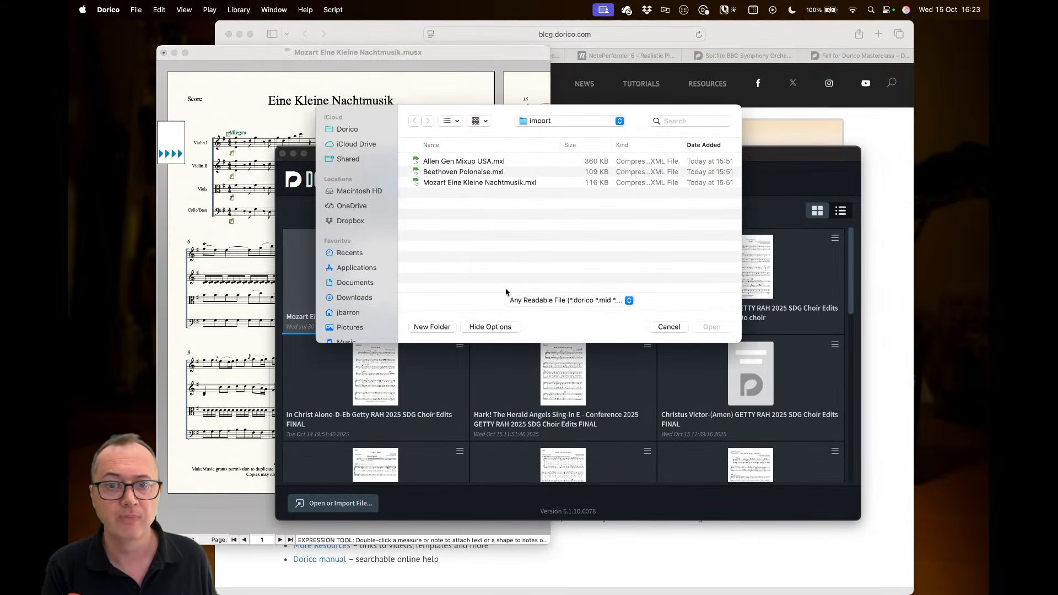
{"action": "left_click", "coordinate": [474, 183]}
{"action": "left_click", "coordinate": [712, 327]}
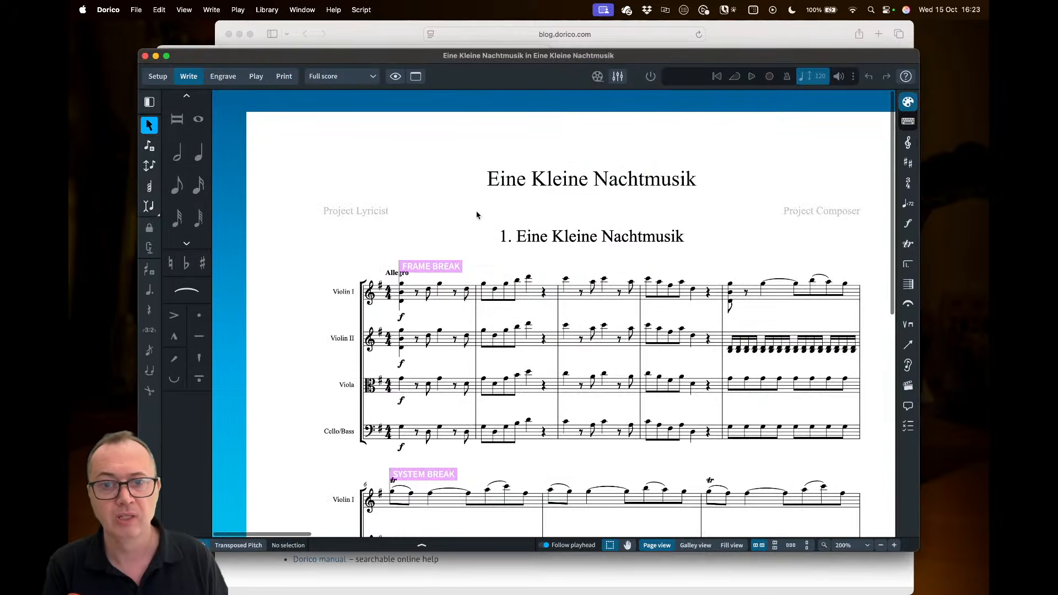
{"action": "double_click", "coordinate": [673, 53]}
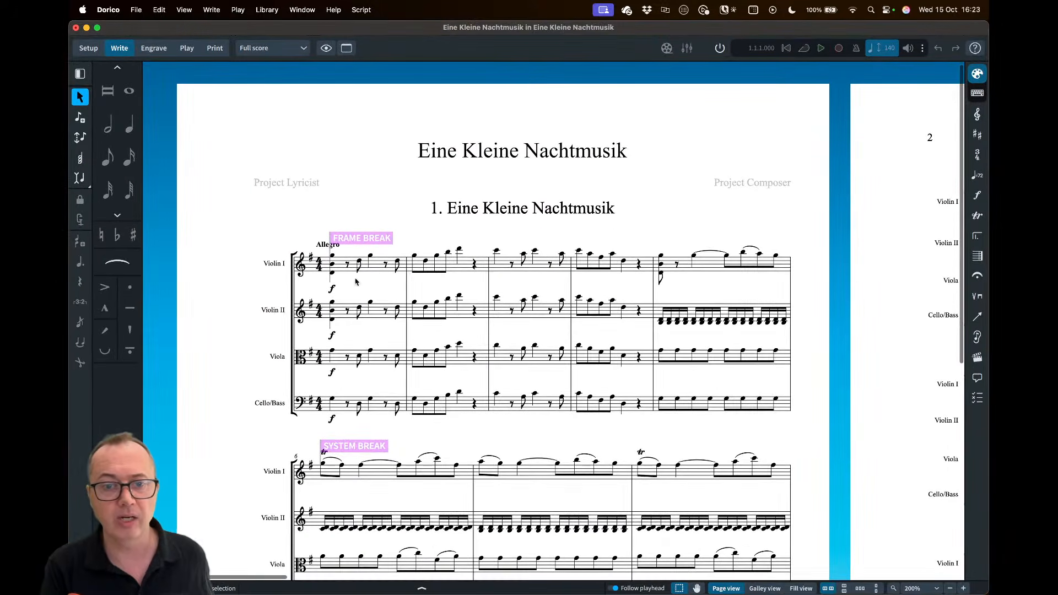
Show where the Hide Signposts command is found, leaving it unused
{"action": "scroll", "coordinate": [348, 348], "scroll_direction": "down", "scroll_amount": 3}
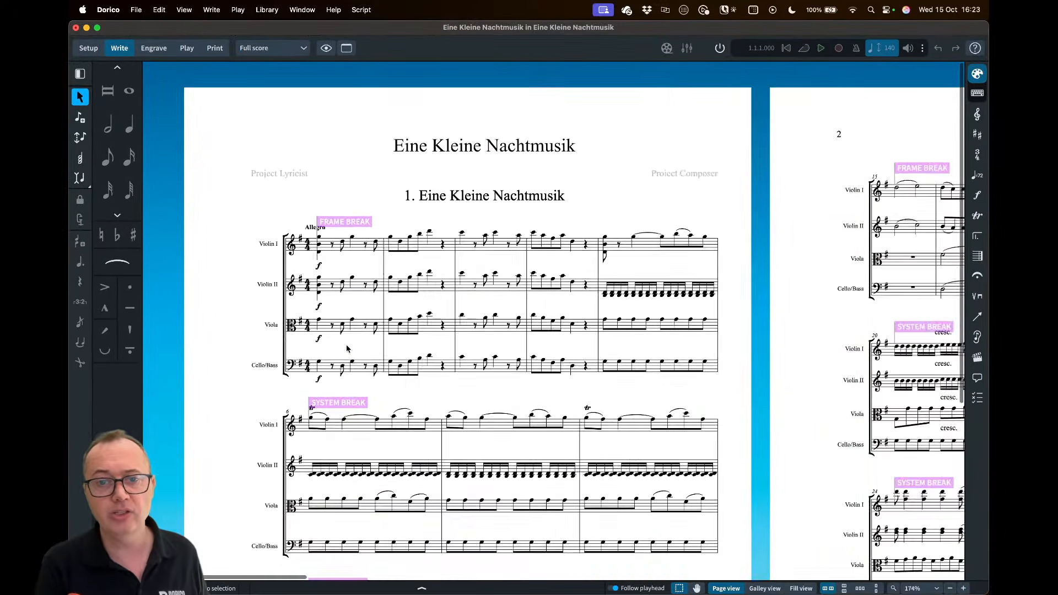
{"action": "left_click", "coordinate": [184, 9]}
{"action": "mouse_move", "coordinate": [297, 130]}
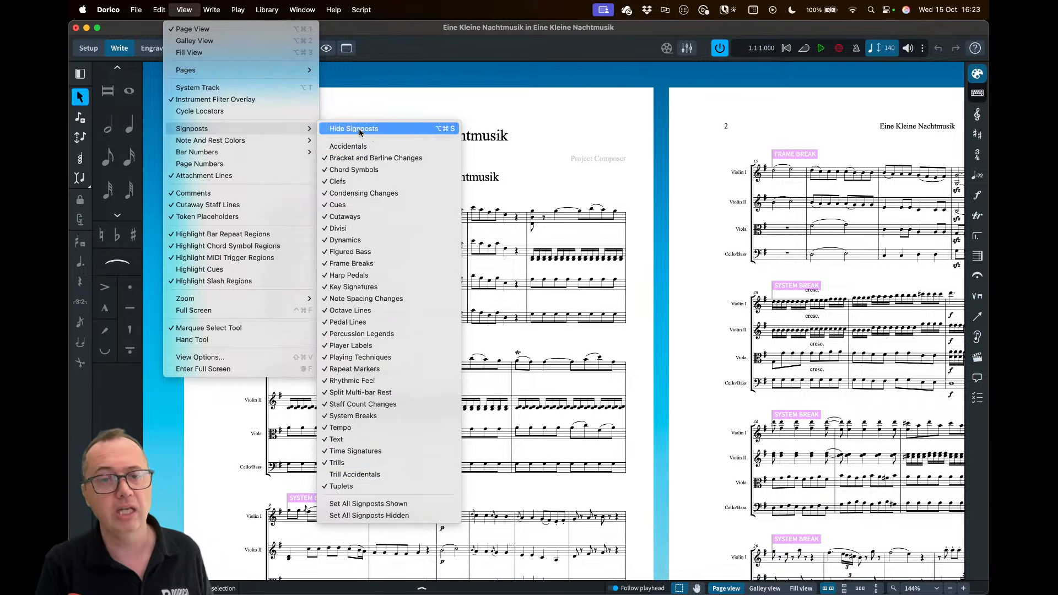
{"action": "left_click", "coordinate": [524, 166]}
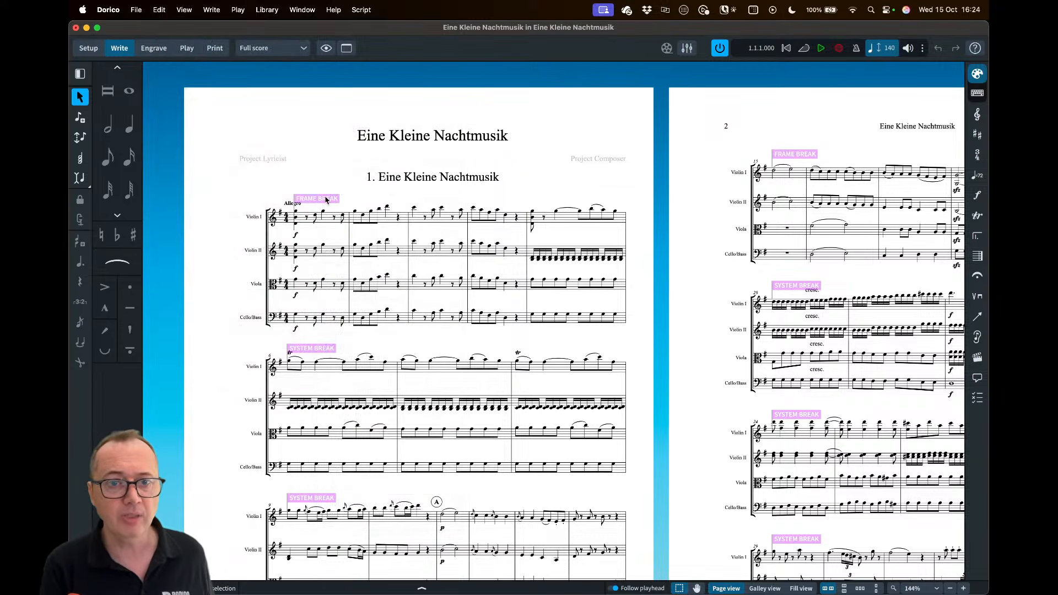
Select the first frame break and system break signposts and examine how the imported breaks lay out the opening page
{"action": "left_click", "coordinate": [325, 199]}
{"action": "left_click", "coordinate": [329, 349]}
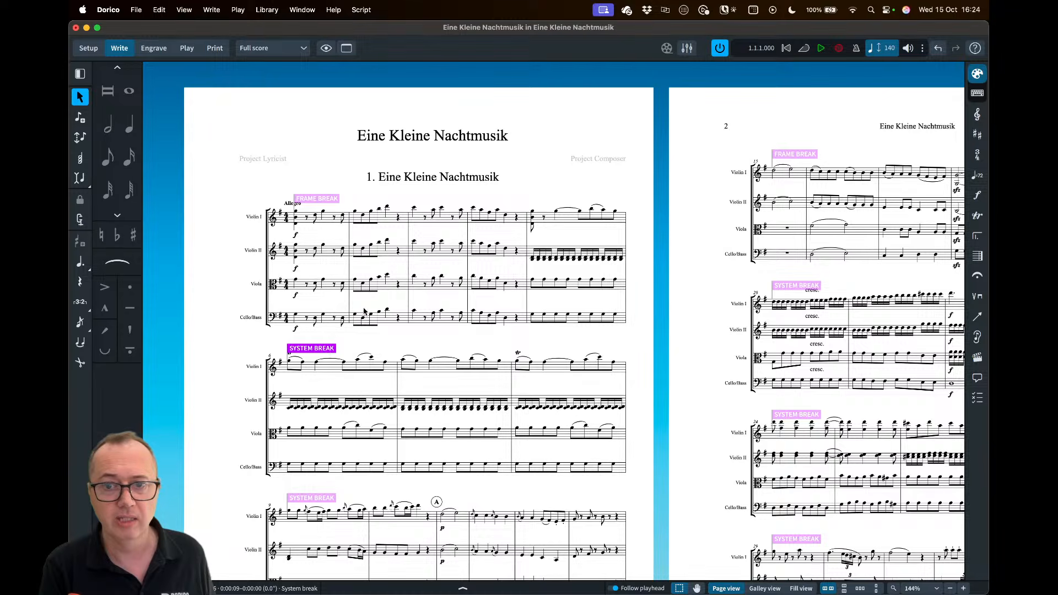
{"action": "scroll", "coordinate": [364, 312], "scroll_direction": "down", "scroll_amount": 2}
{"action": "scroll", "coordinate": [570, 327], "scroll_direction": "down", "scroll_amount": 3}
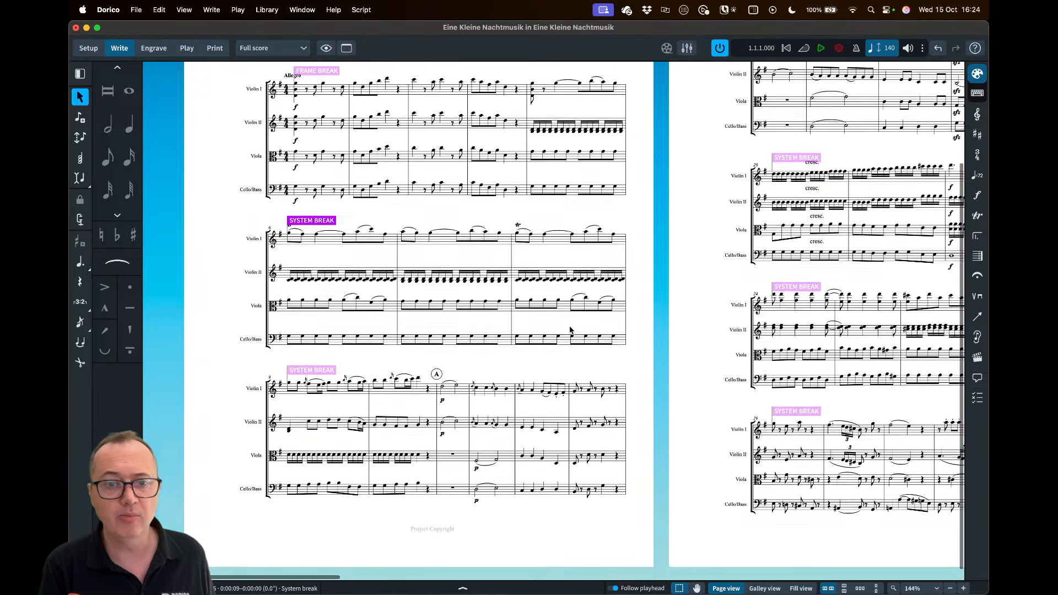
{"action": "scroll", "coordinate": [590, 392], "scroll_direction": "up", "scroll_amount": 5}
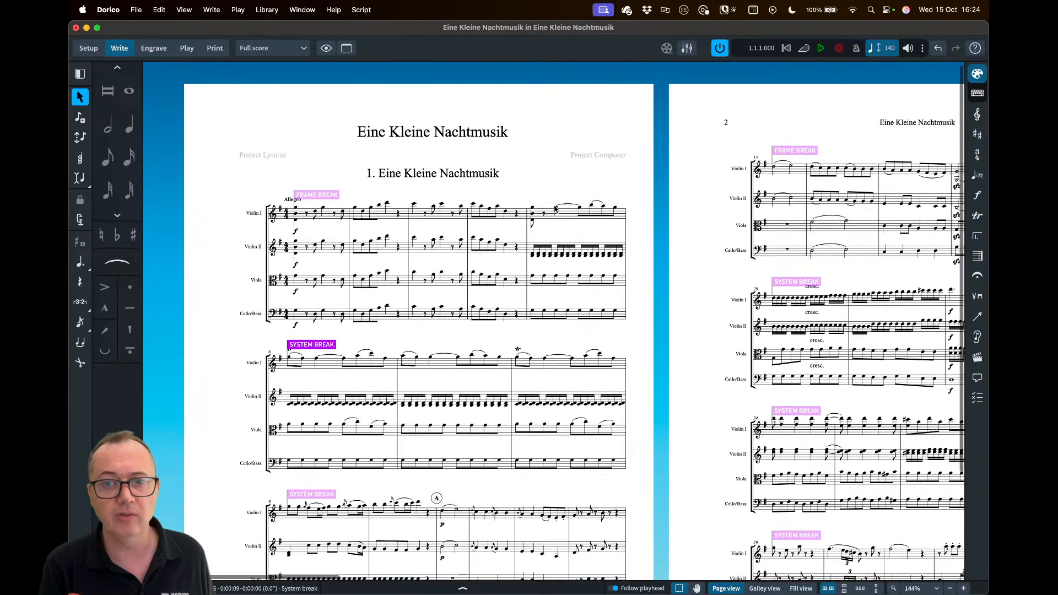
Examine the frame break and system break signposts across the first three pages of the full score
{"action": "scroll", "coordinate": [578, 187], "scroll_direction": "right", "scroll_amount": 3}
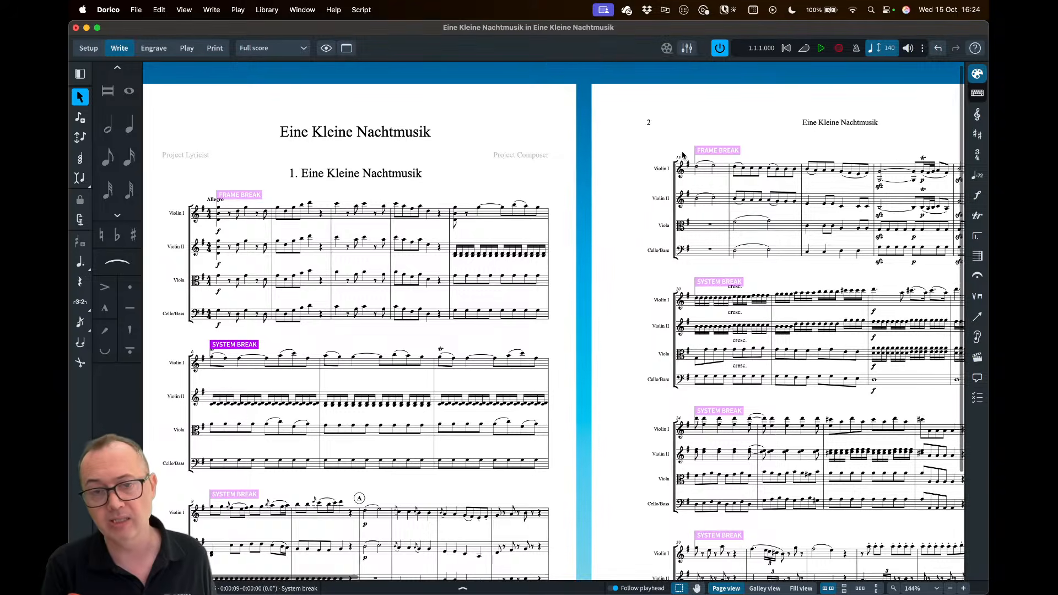
{"action": "scroll", "coordinate": [682, 155], "scroll_direction": "right", "scroll_amount": 10}
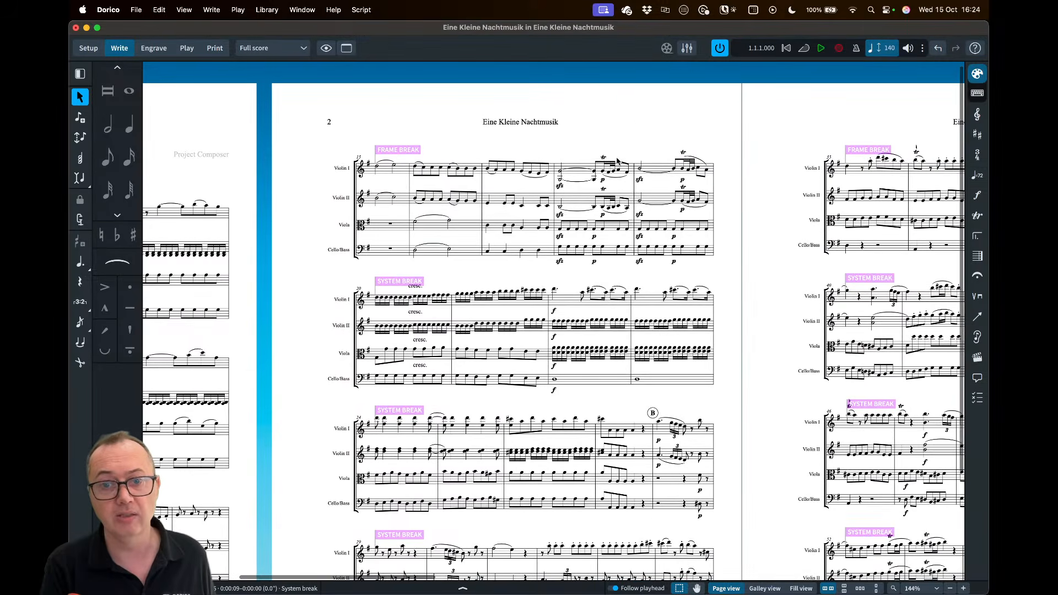
{"action": "scroll", "coordinate": [504, 265], "scroll_direction": "right", "scroll_amount": 7}
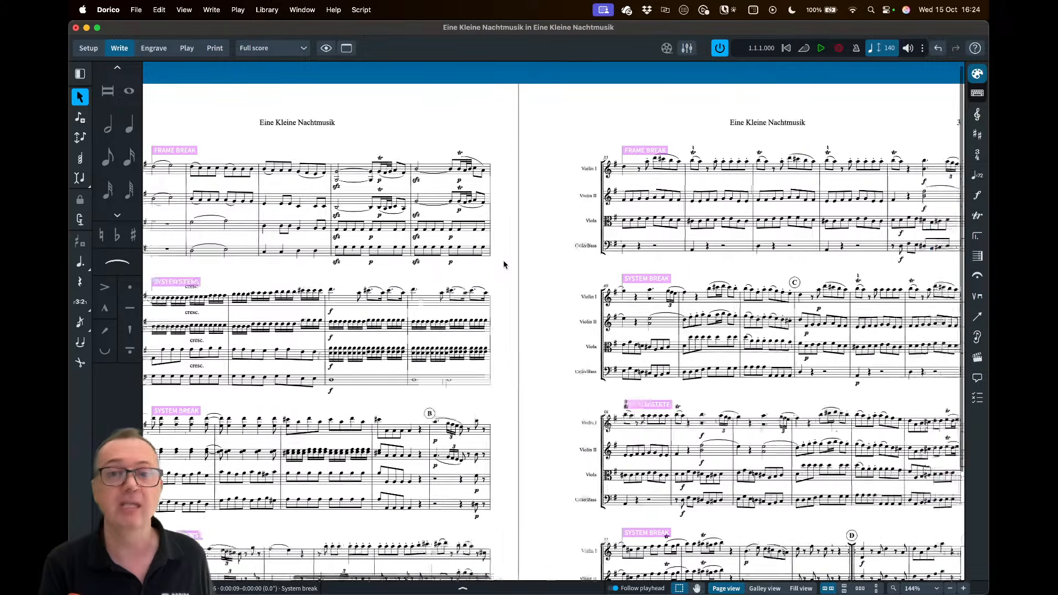
{"action": "scroll", "coordinate": [503, 264], "scroll_direction": "left", "scroll_amount": 20}
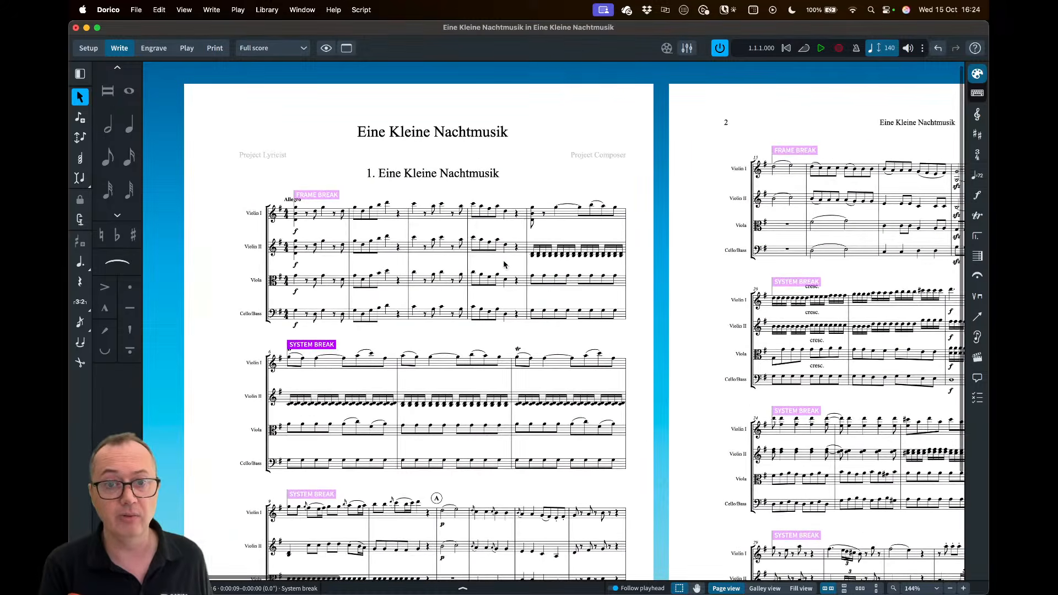
{"action": "scroll", "coordinate": [379, 187], "scroll_direction": "down", "scroll_amount": 3}
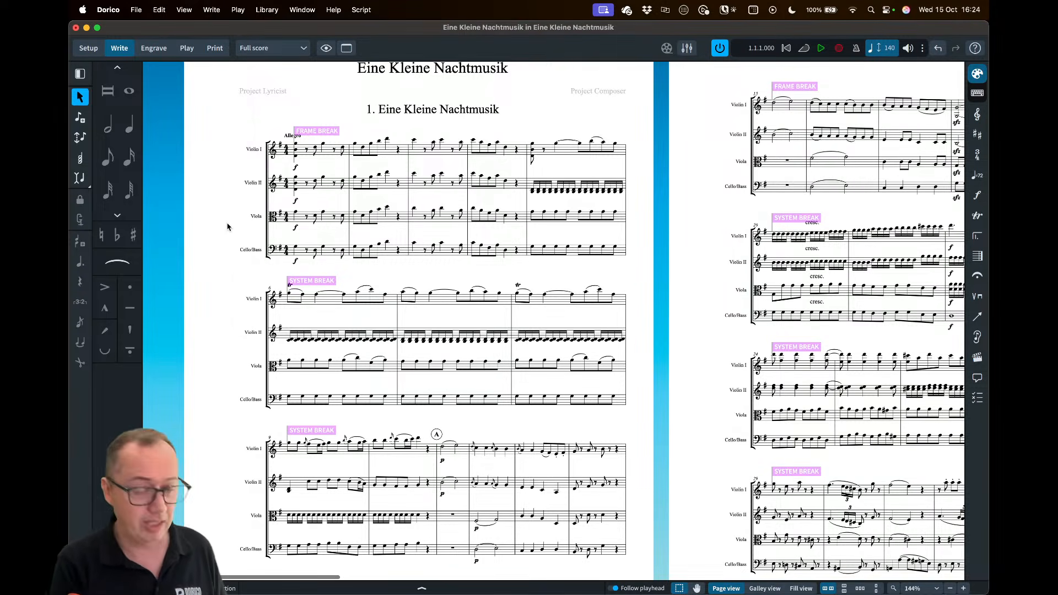
Set the full score's page size to A4 and rastral size to Size 3 (7.0mm), apply the changes and close Layout Options
{"action": "key", "text": "super+shift+l"}
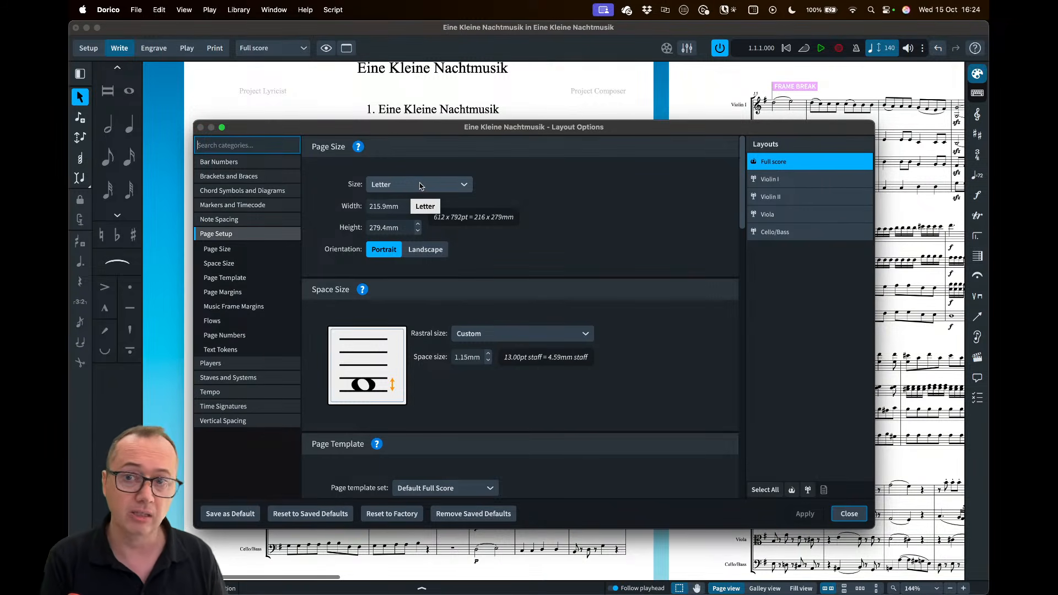
{"action": "left_click", "coordinate": [440, 186]}
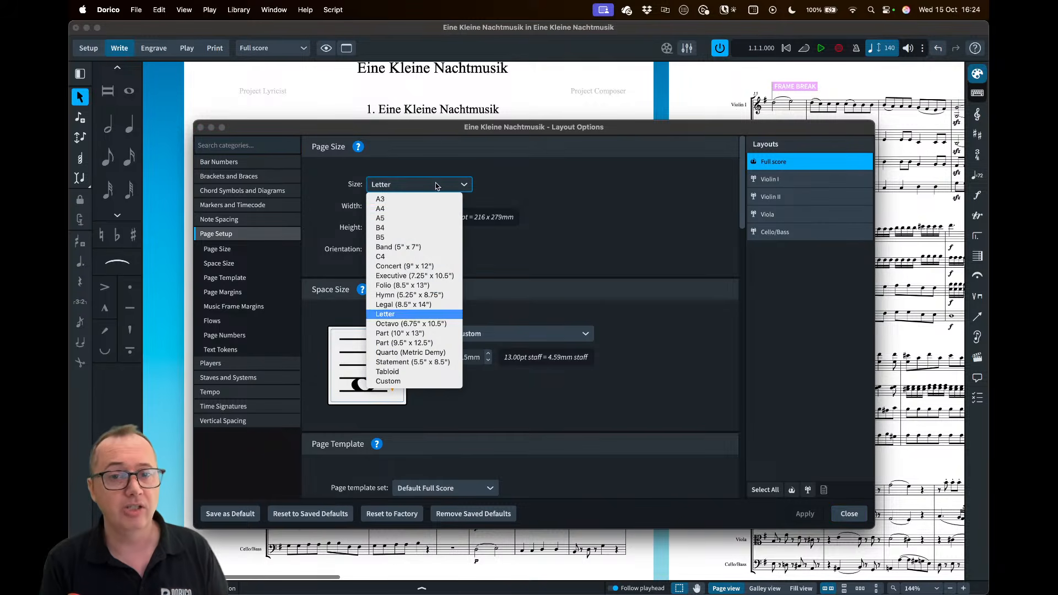
{"action": "left_click", "coordinate": [400, 210]}
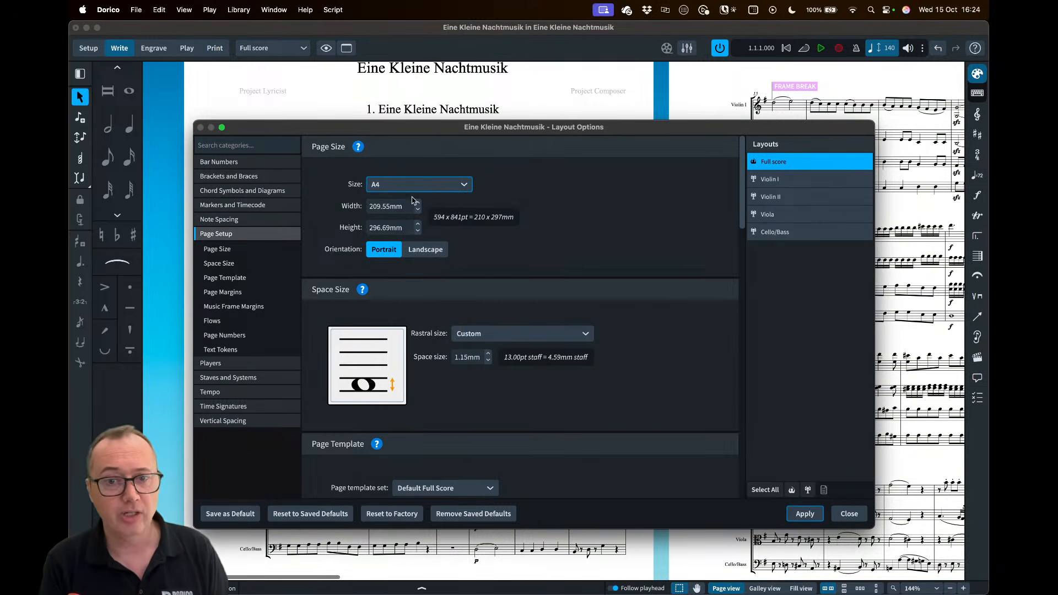
{"action": "left_click", "coordinate": [503, 334]}
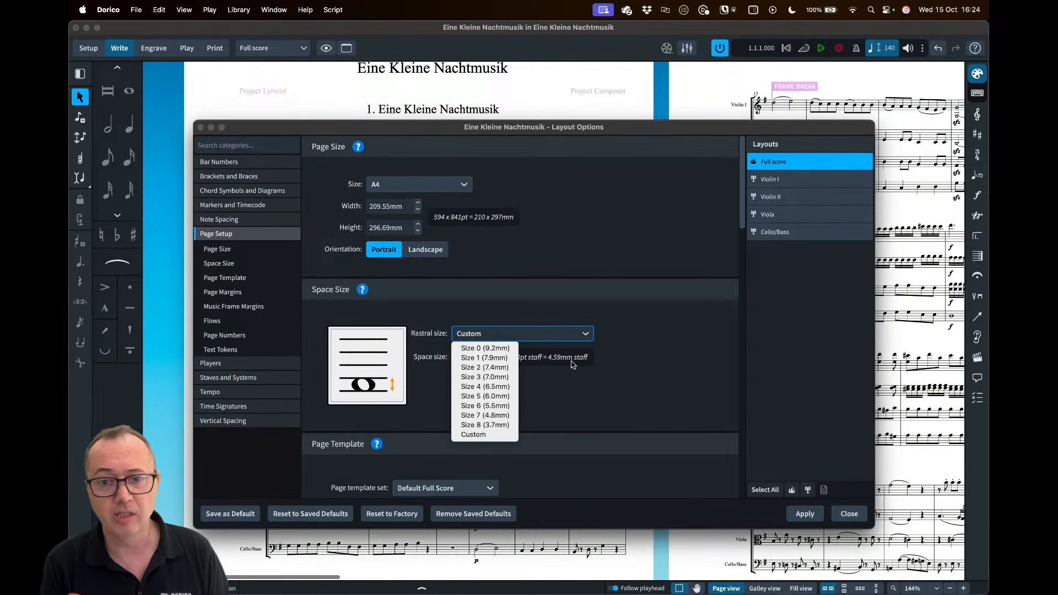
{"action": "left_click", "coordinate": [496, 378]}
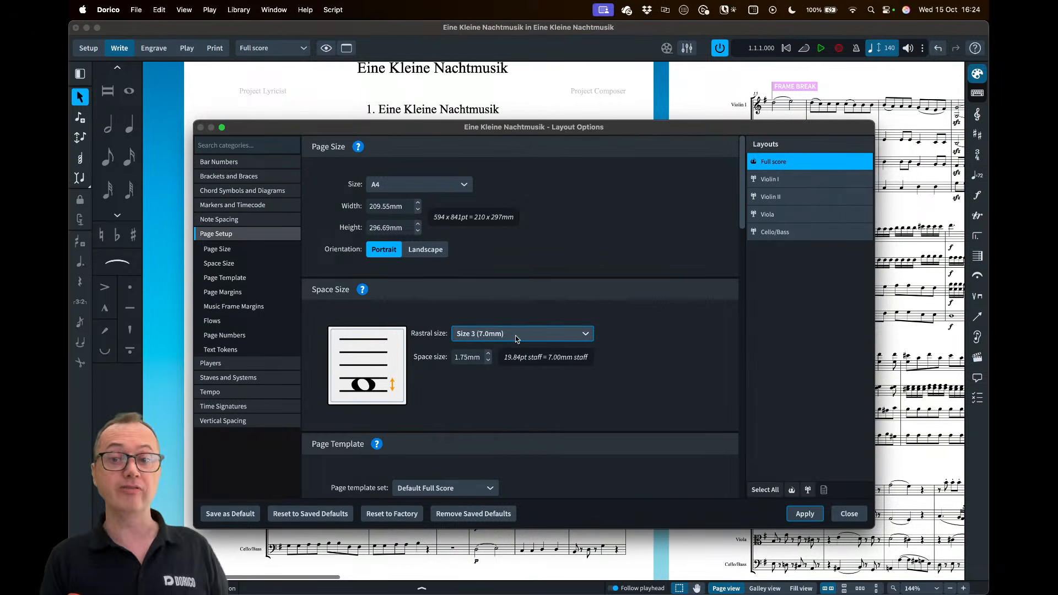
{"action": "left_click", "coordinate": [804, 515]}
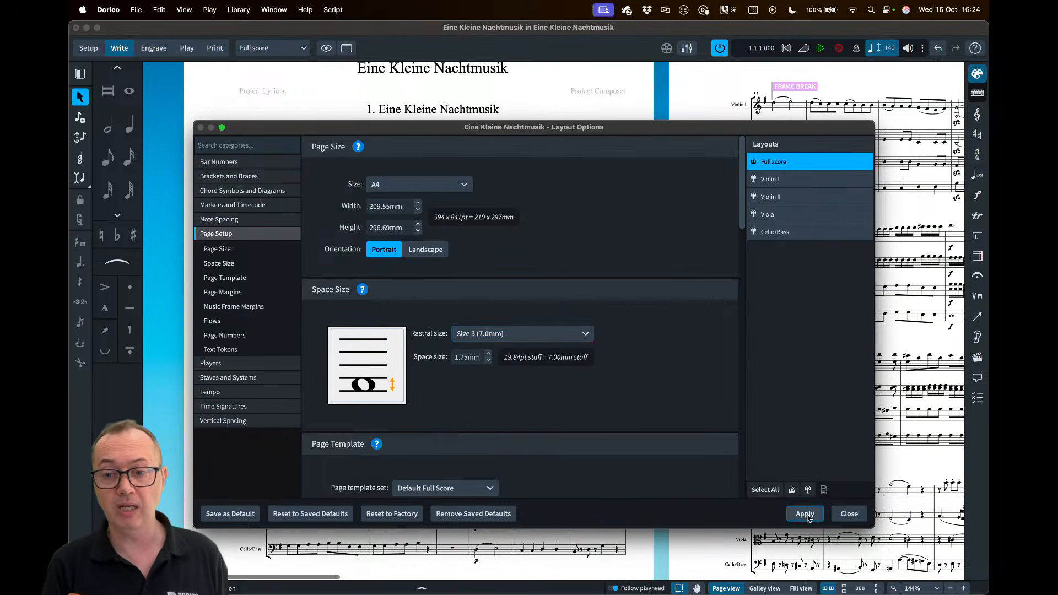
{"action": "left_click", "coordinate": [849, 514]}
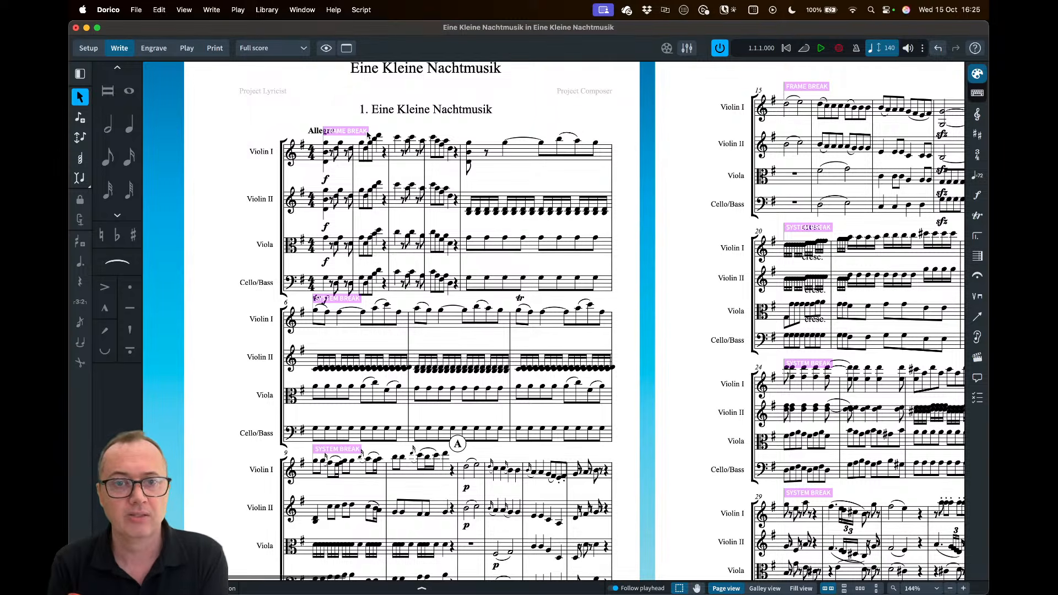
Reset the full score's layout in Engrave mode to clear all frame and system breaks, and return to Write mode
{"action": "left_click", "coordinate": [156, 50]}
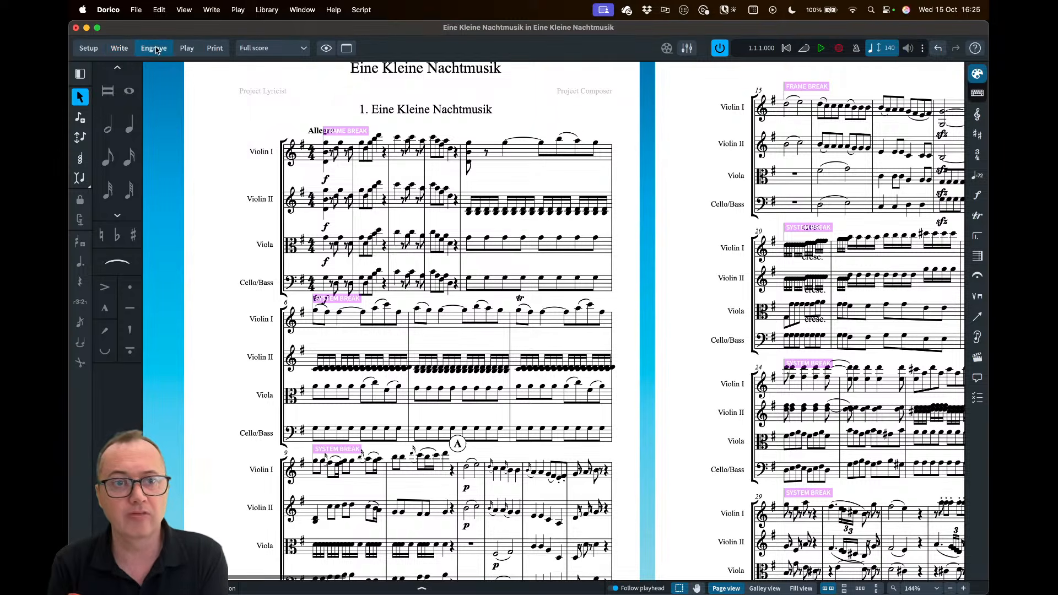
{"action": "left_click", "coordinate": [217, 10]}
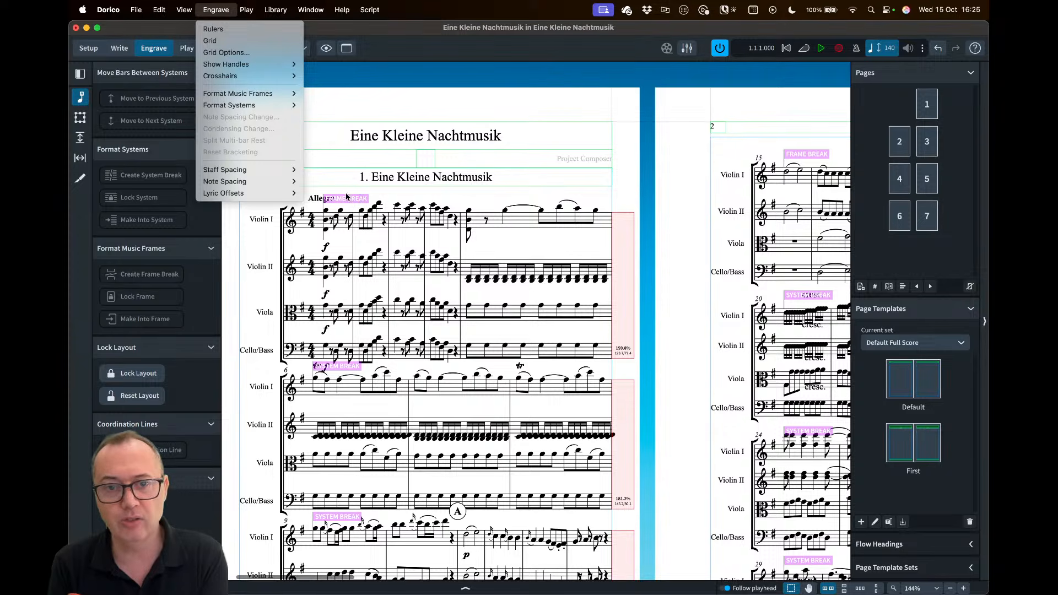
{"action": "mouse_move", "coordinate": [252, 95]}
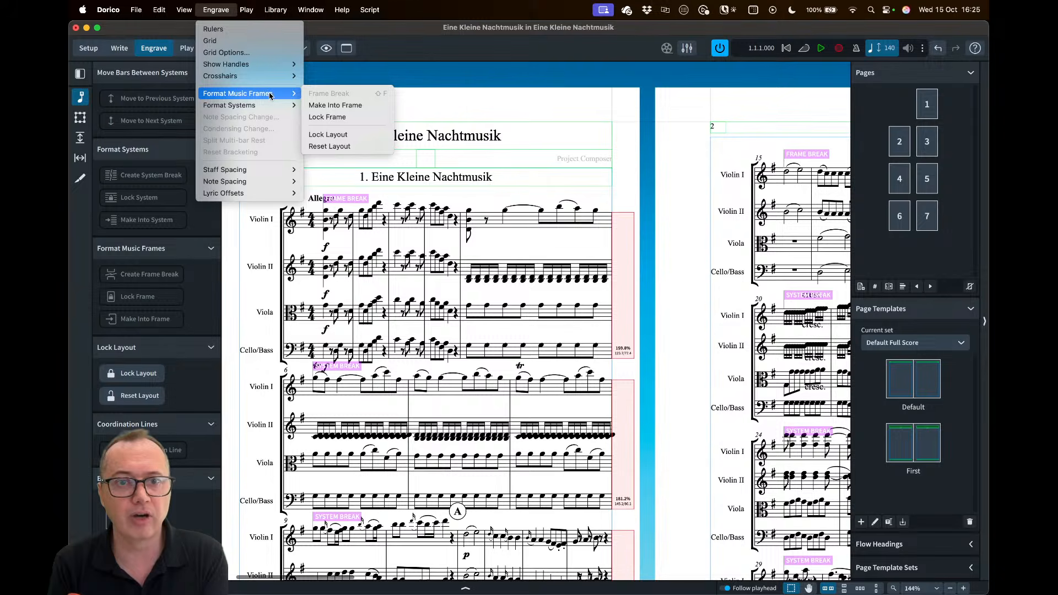
{"action": "left_click", "coordinate": [328, 146]}
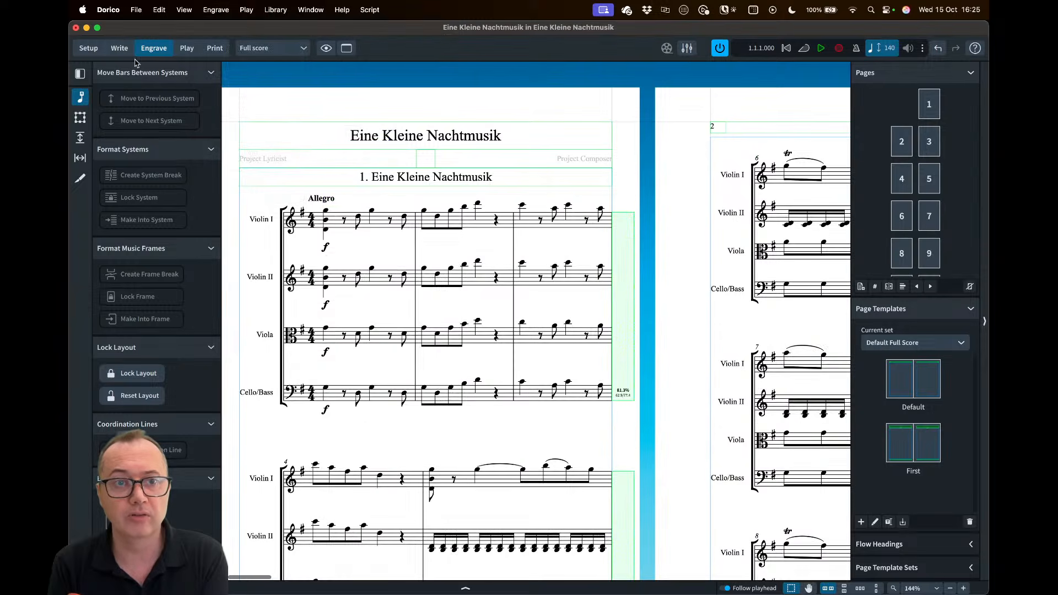
{"action": "left_click", "coordinate": [119, 47]}
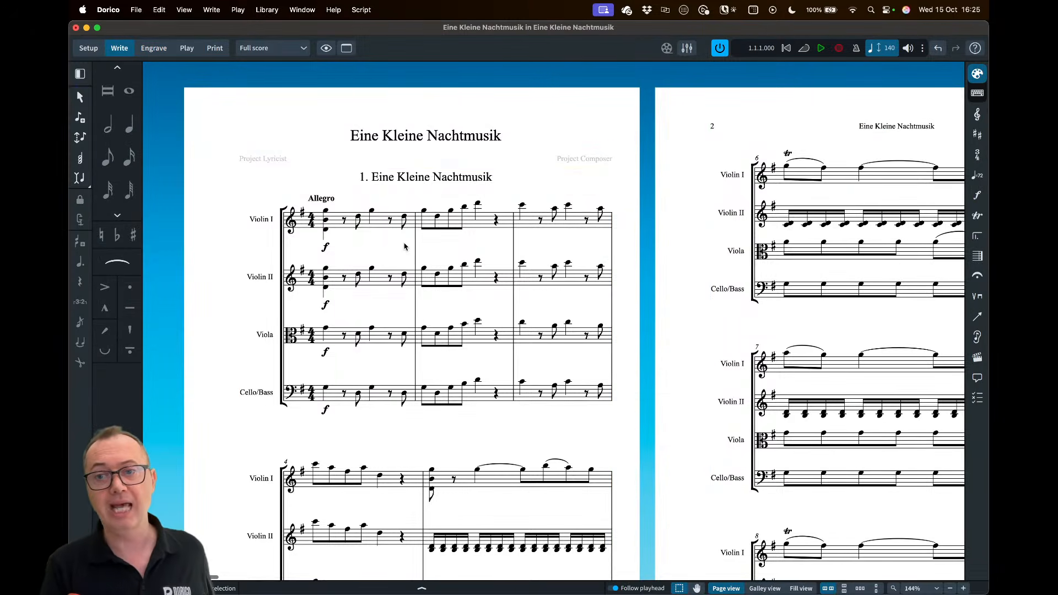
Examine how the music is cast off over the opening pages of the full score without the imported breaks
{"action": "scroll", "coordinate": [405, 245], "scroll_direction": "right", "scroll_amount": 5}
{"action": "key", "text": "x"}
{"action": "key", "text": "x"}
{"action": "scroll", "coordinate": [410, 248], "scroll_direction": "left", "scroll_amount": 2}
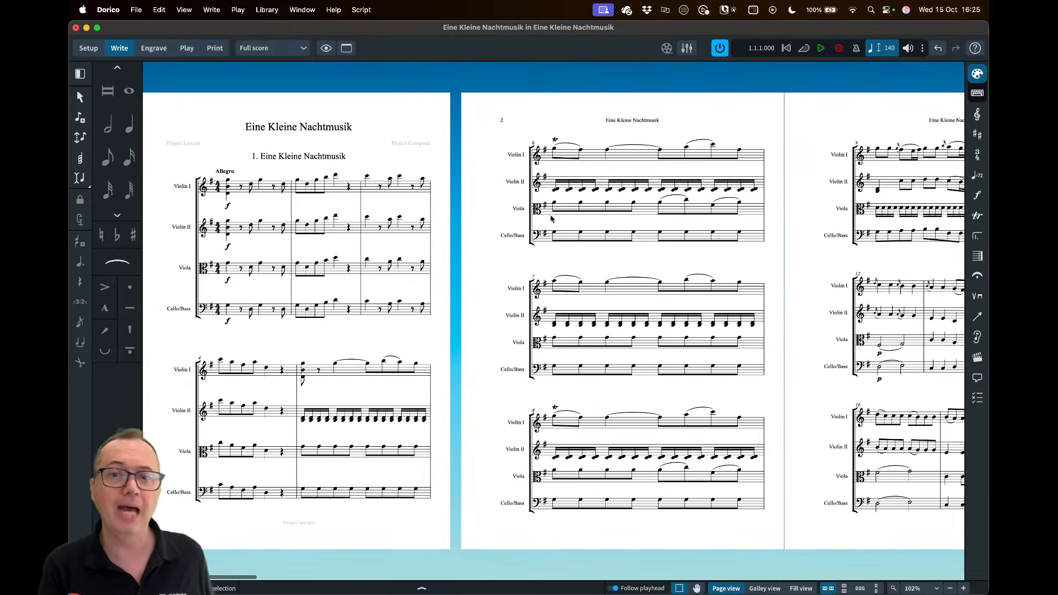
{"action": "scroll", "coordinate": [587, 213], "scroll_direction": "right", "scroll_amount": 15}
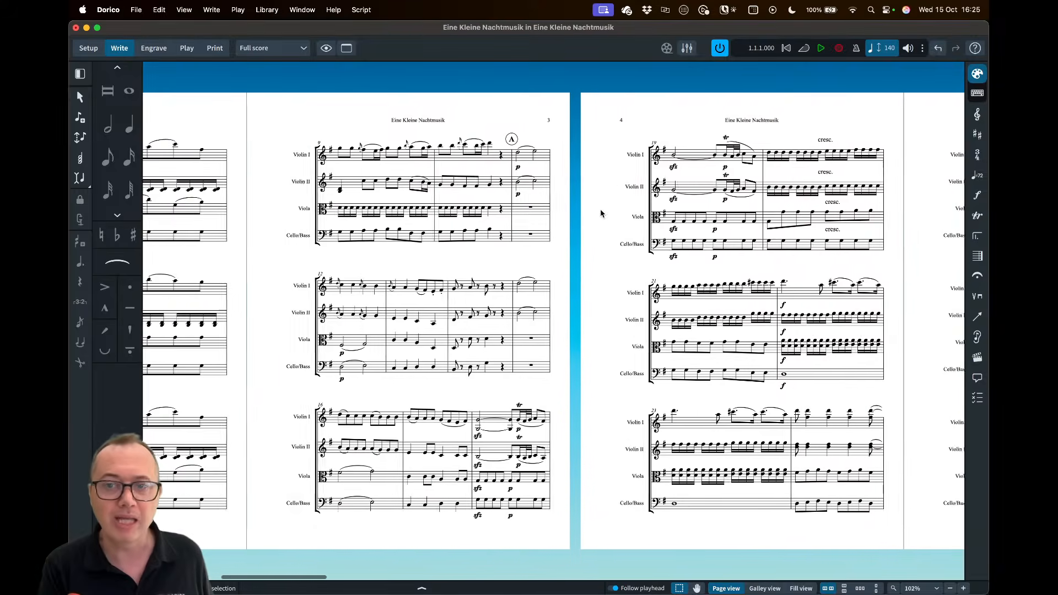
{"action": "scroll", "coordinate": [601, 214], "scroll_direction": "left", "scroll_amount": 12}
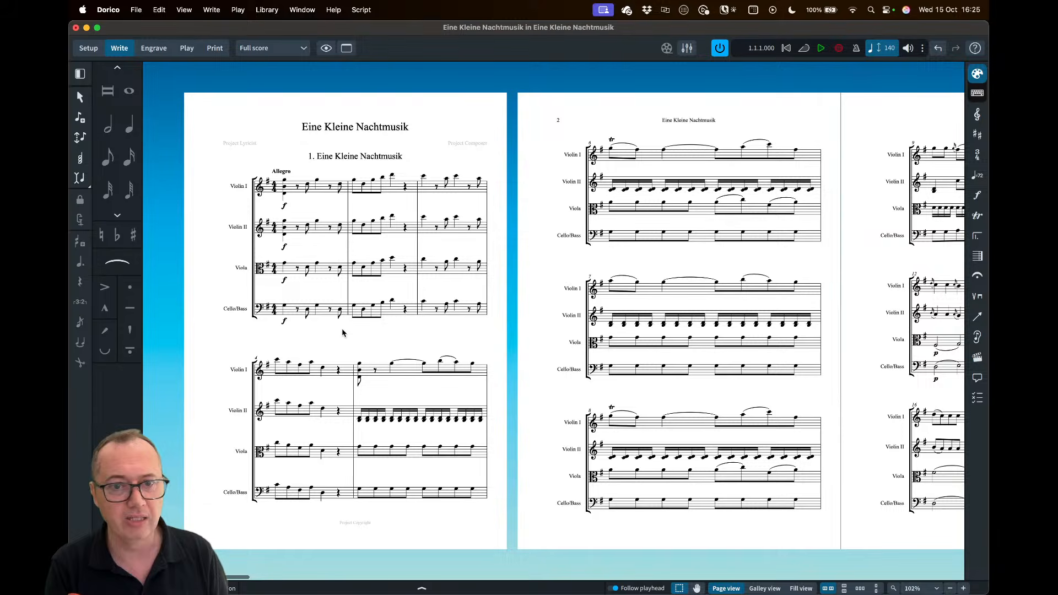
Disable Import system and frame breaks for MusicXML import, apply the change and close Preferences
{"action": "left_click", "coordinate": [109, 9]}
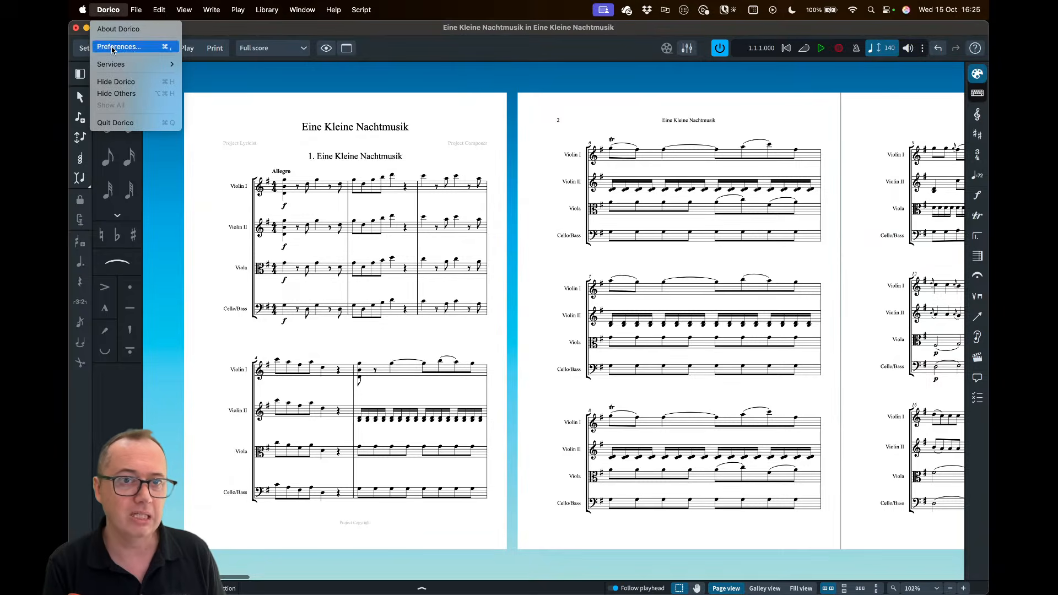
{"action": "left_click", "coordinate": [112, 47]}
{"action": "scroll", "coordinate": [477, 340], "scroll_direction": "down", "scroll_amount": 10}
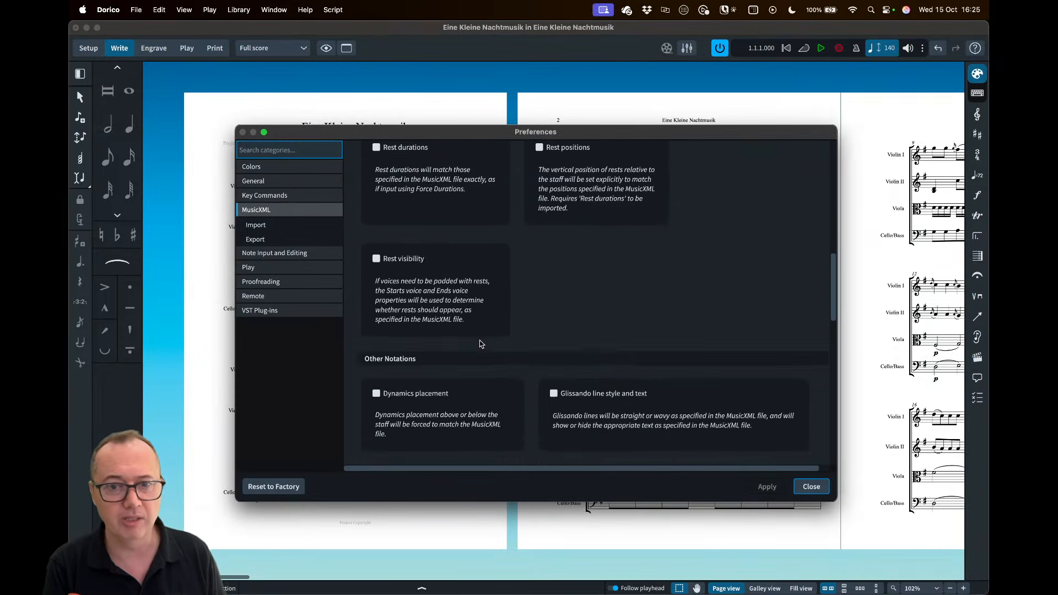
{"action": "scroll", "coordinate": [480, 344], "scroll_direction": "down", "scroll_amount": 10}
{"action": "left_click", "coordinate": [399, 278]}
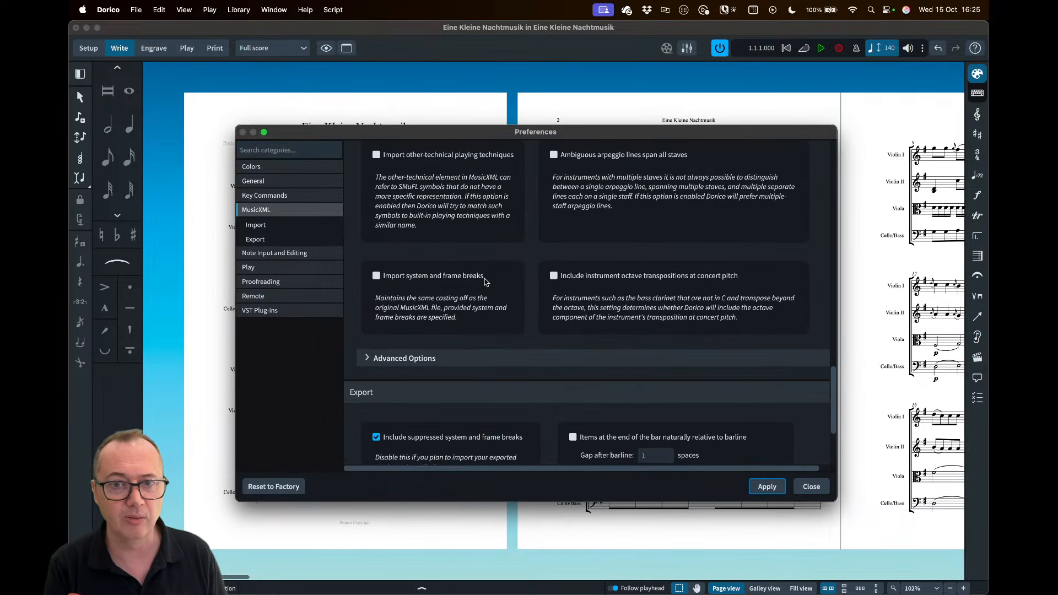
{"action": "left_click", "coordinate": [769, 488]}
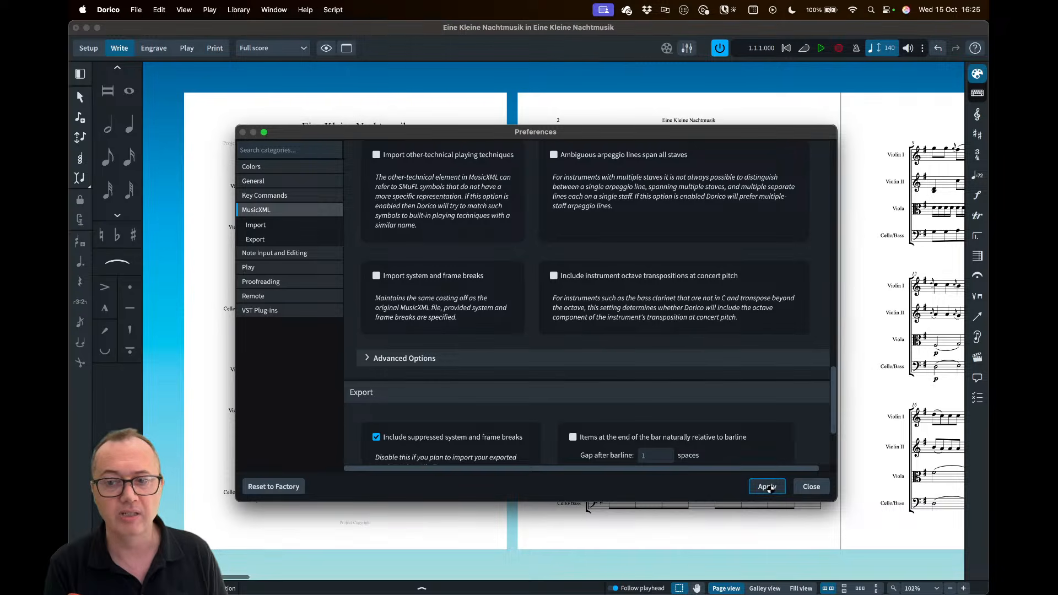
{"action": "left_click", "coordinate": [806, 488]}
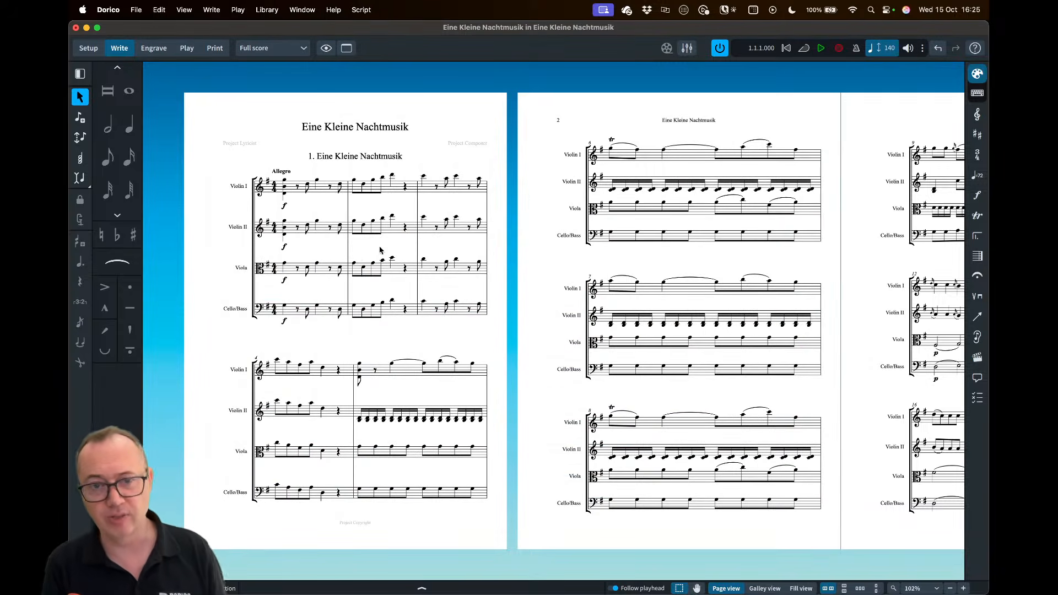
Try rastral Size 4 (6.5mm) for the full score, settle on Size 5 (6.0mm), apply it and close Layout Options
{"action": "key", "text": "super+shift+l"}
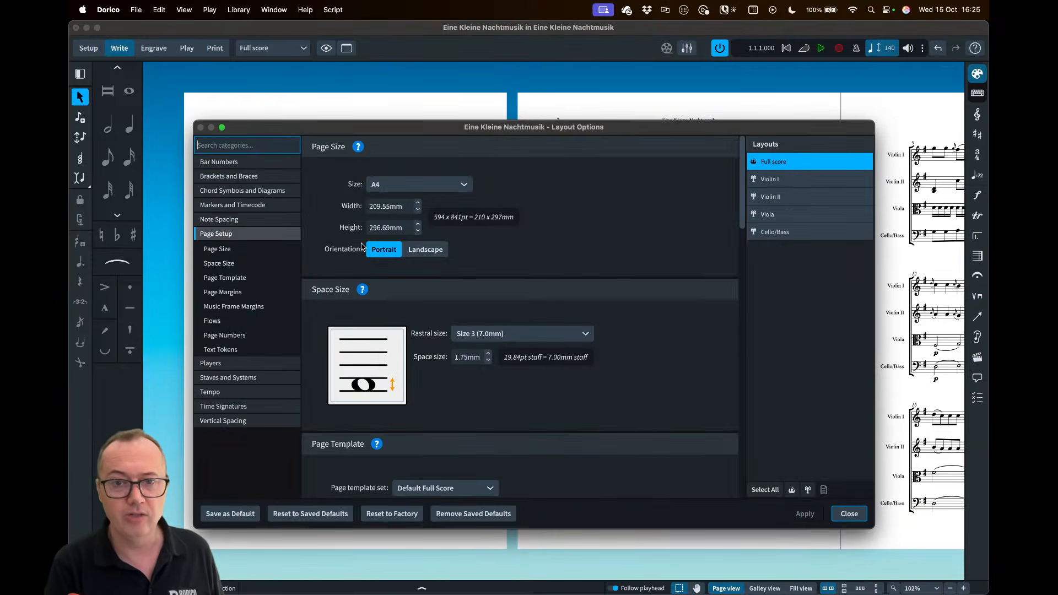
{"action": "left_click", "coordinate": [518, 334]}
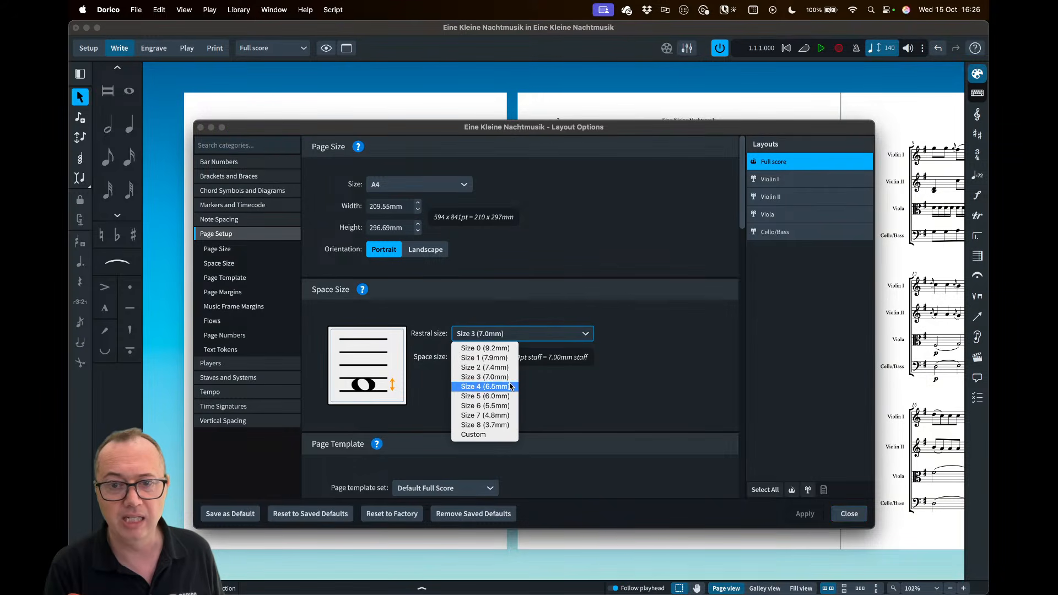
{"action": "left_click", "coordinate": [519, 386]}
{"action": "mouse_move", "coordinate": [642, 127]}
{"action": "left_mouse_down"}
{"action": "mouse_move", "coordinate": [633, 413]}
{"action": "mouse_move", "coordinate": [653, 123]}
{"action": "left_mouse_up"}
{"action": "left_click", "coordinate": [529, 329]}
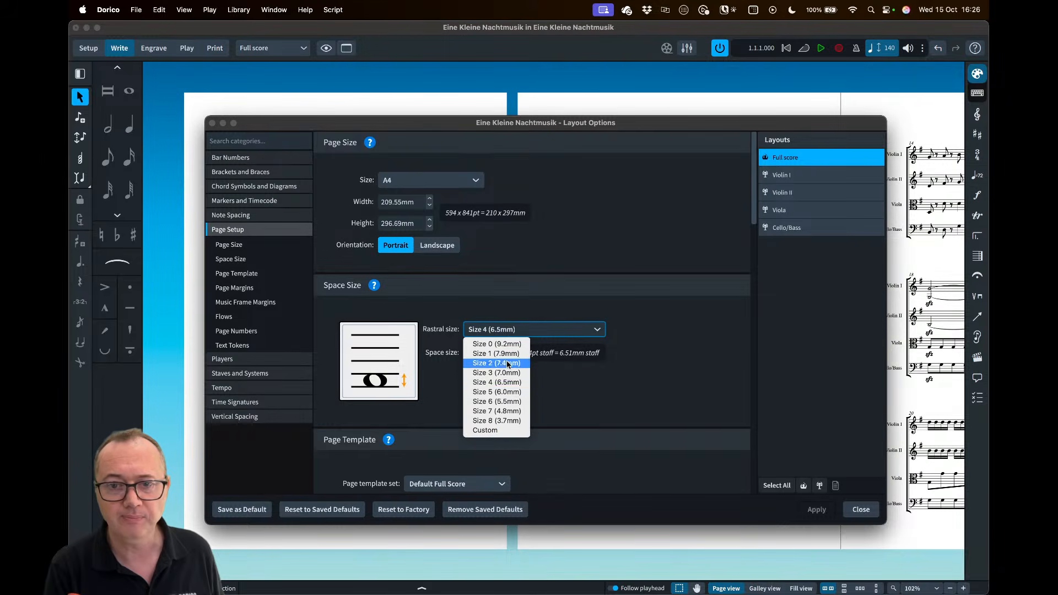
{"action": "left_click", "coordinate": [496, 391]}
{"action": "left_click", "coordinate": [817, 509]}
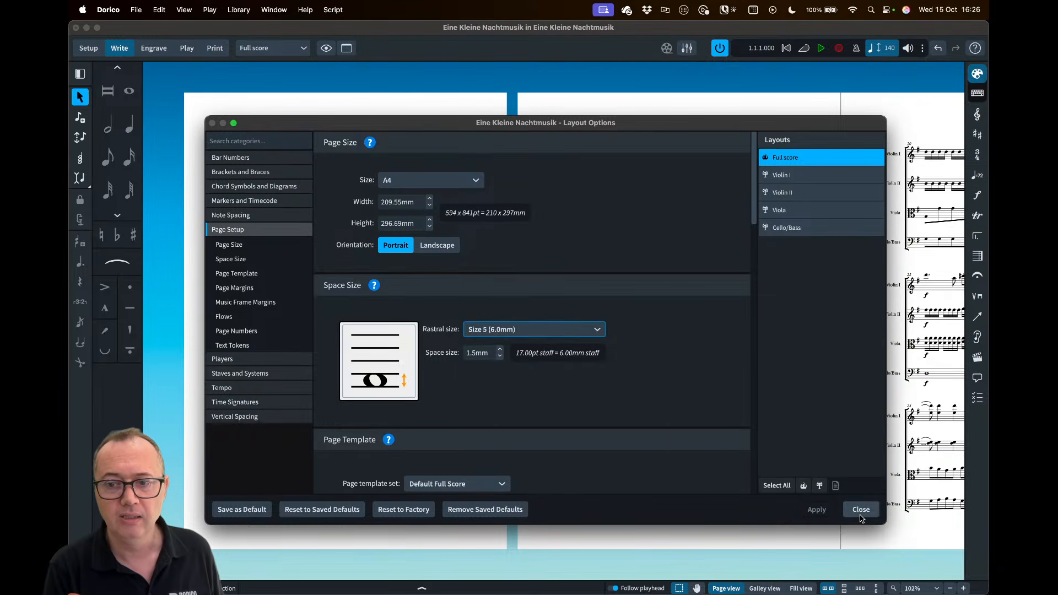
{"action": "left_click", "coordinate": [861, 510]}
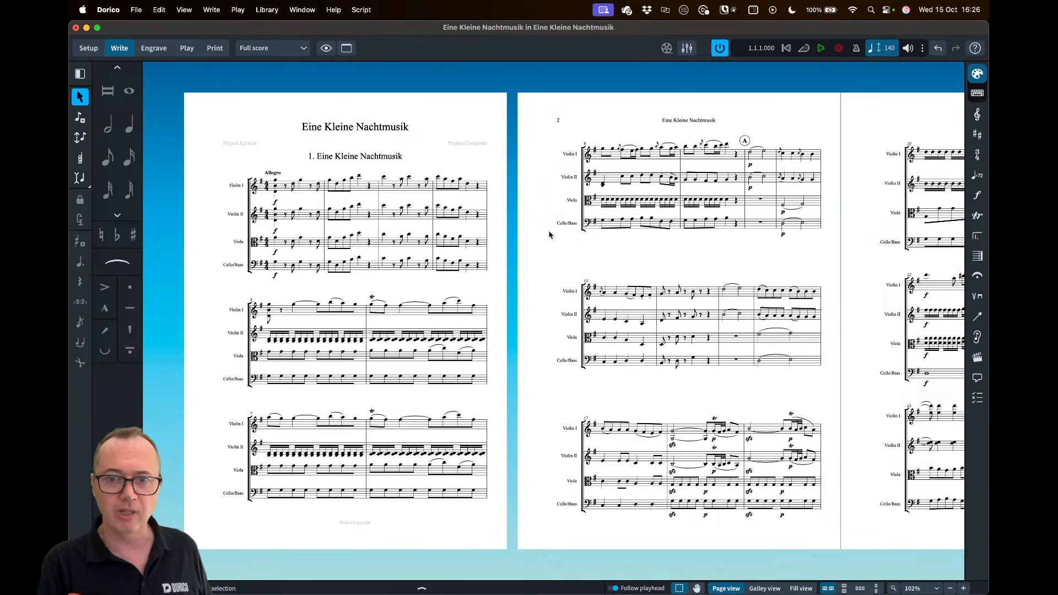
Switch the full score to galley view and look along the opening bars of the continuous system
{"action": "scroll", "coordinate": [528, 210], "scroll_direction": "up", "scroll_amount": 3}
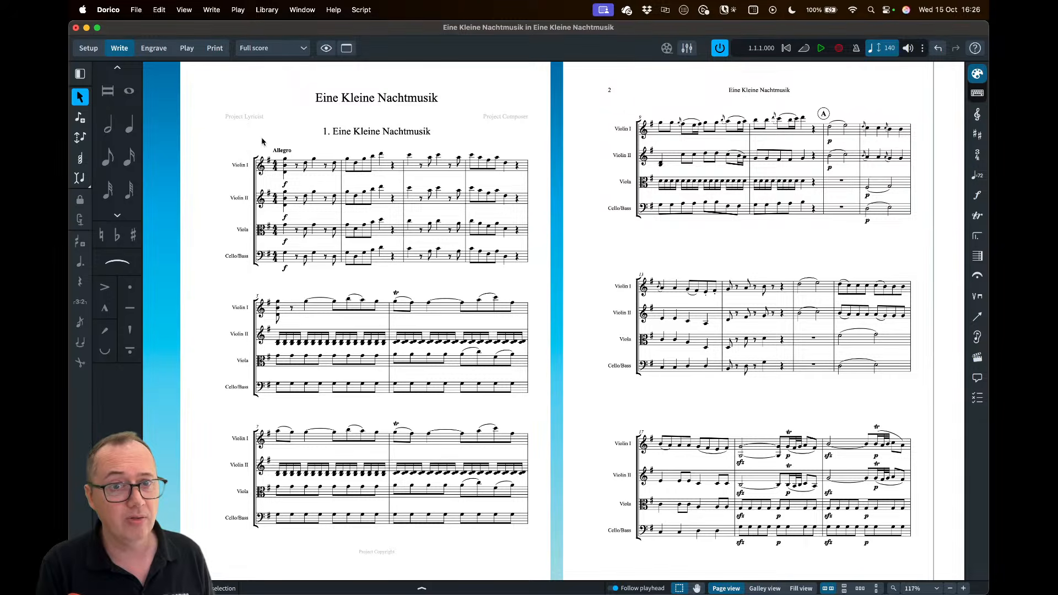
{"action": "left_click", "coordinate": [192, 11]}
{"action": "left_click", "coordinate": [191, 11]}
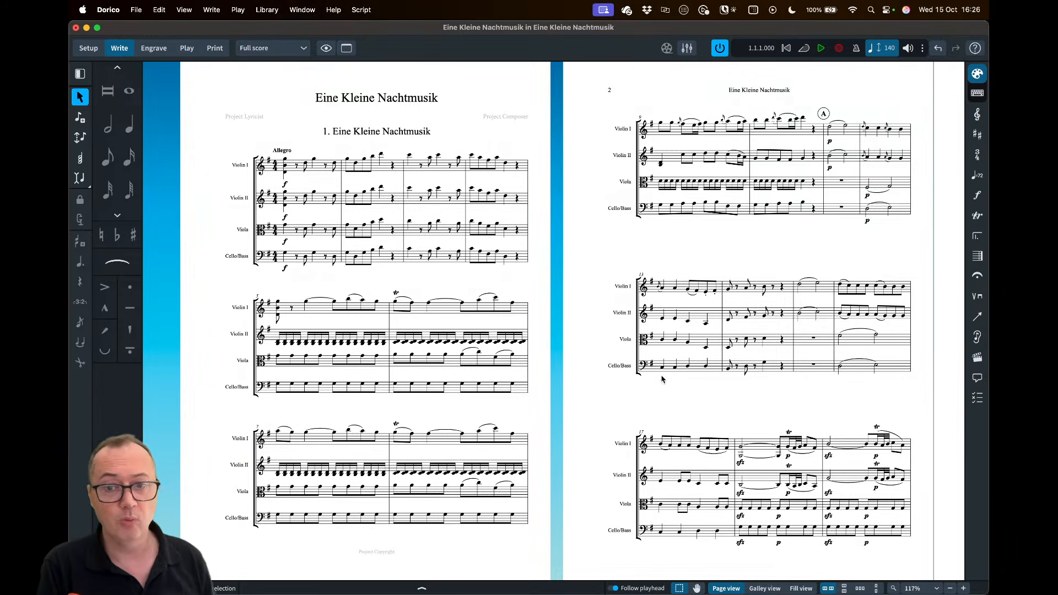
{"action": "left_click", "coordinate": [765, 588]}
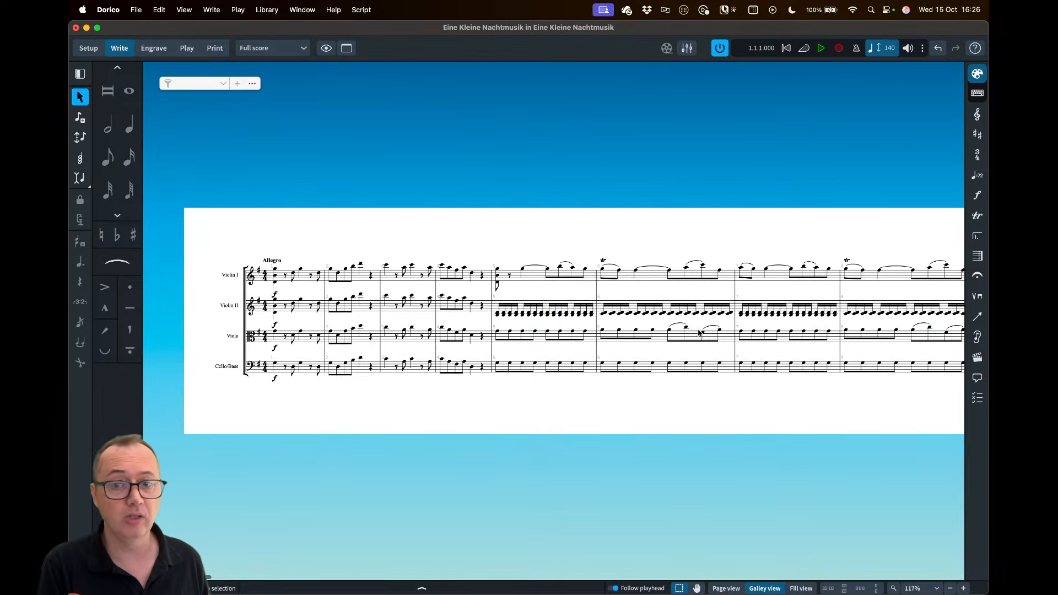
{"action": "scroll", "coordinate": [717, 334], "scroll_direction": "right", "scroll_amount": 9}
{"action": "scroll", "coordinate": [732, 334], "scroll_direction": "left", "scroll_amount": 8}
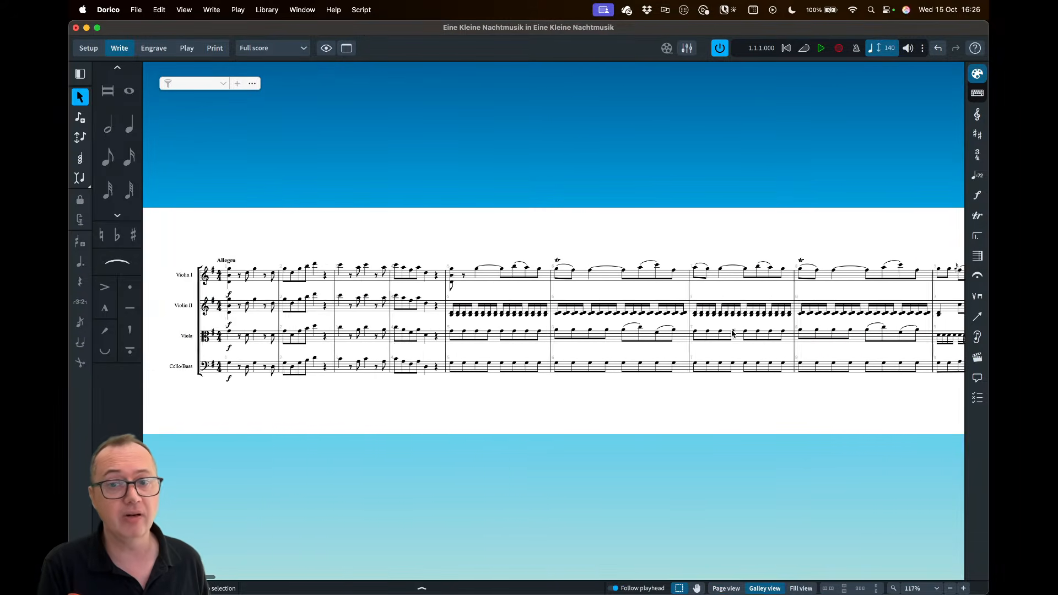
{"action": "scroll", "coordinate": [732, 334], "scroll_direction": "left", "scroll_amount": 2}
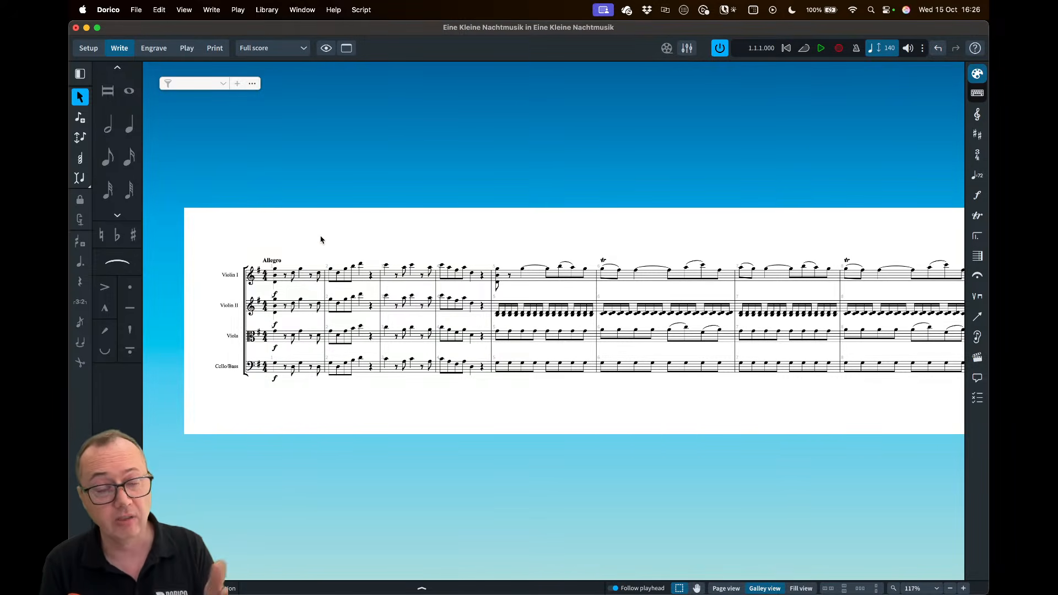
Look along the opening bars of the continuous system and return the full score to page view
{"action": "scroll", "coordinate": [417, 242], "scroll_direction": "right", "scroll_amount": 15}
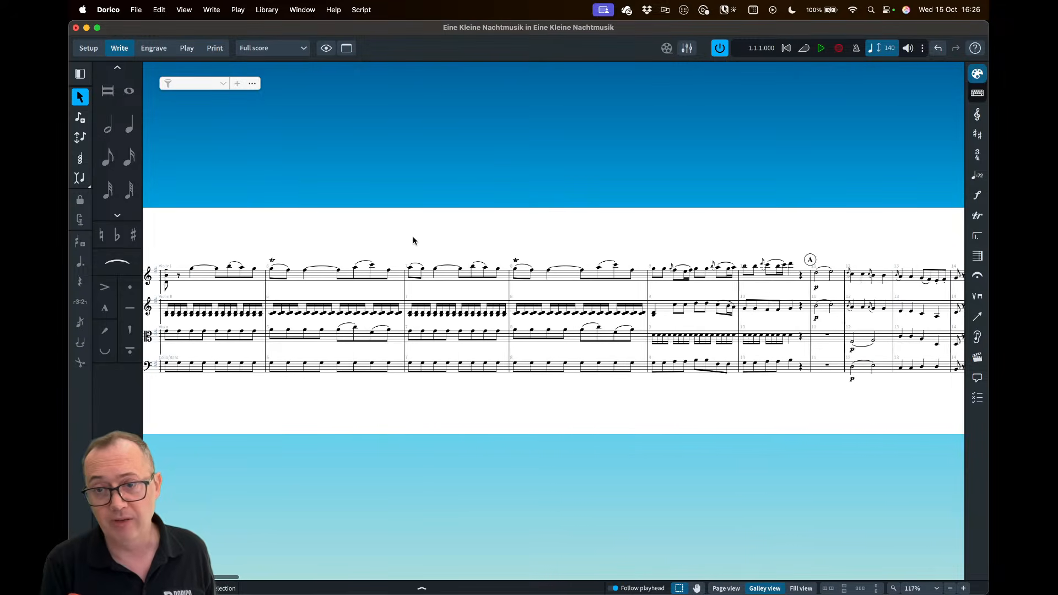
{"action": "scroll", "coordinate": [413, 241], "scroll_direction": "left", "scroll_amount": 15}
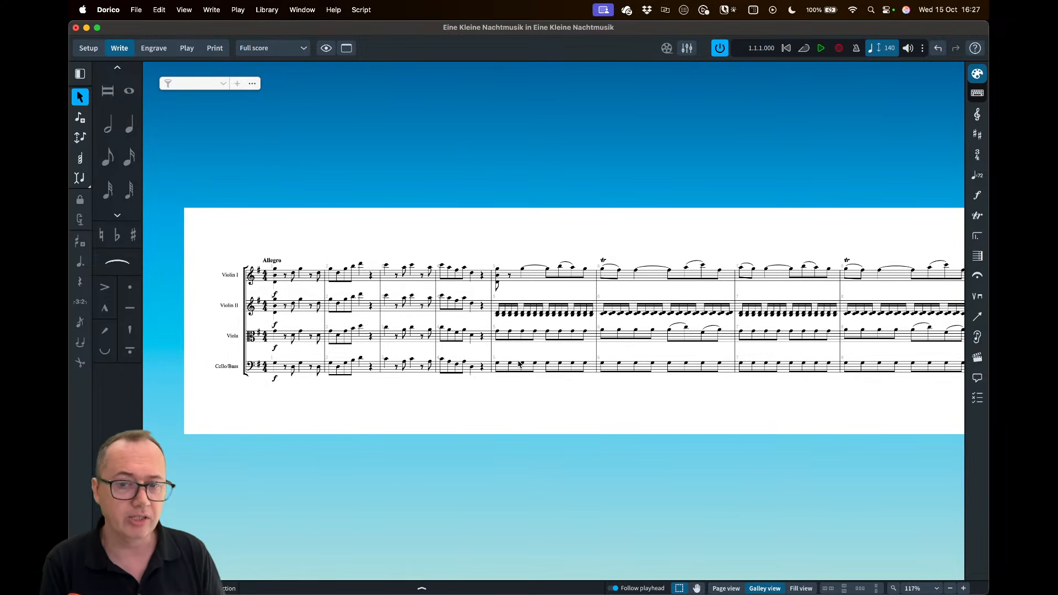
{"action": "left_click", "coordinate": [726, 588]}
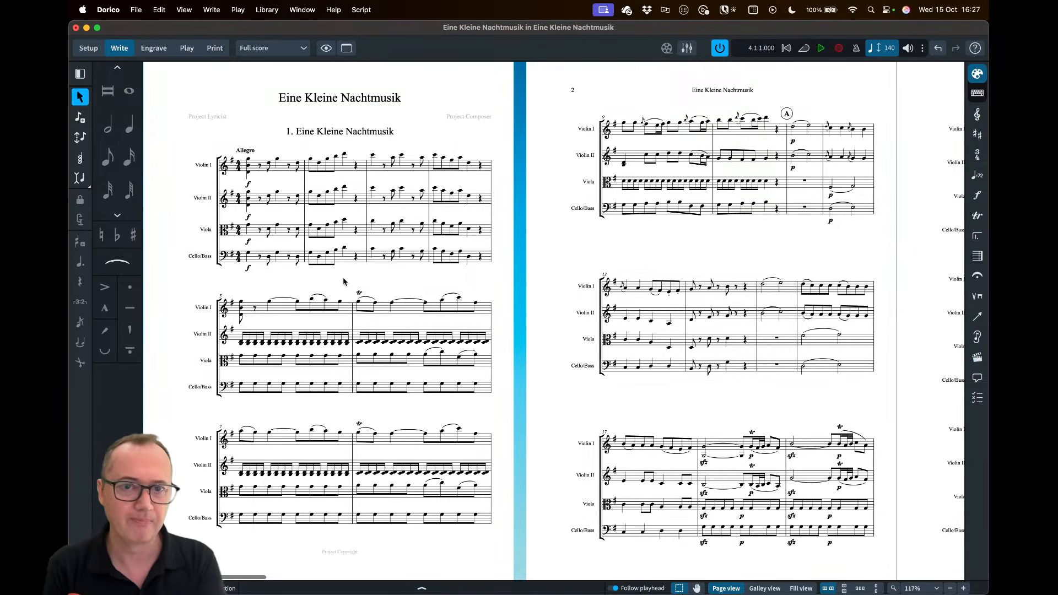
Set Show flow headings to Never for the full score in Layout Options, apply the change and close the dialog
{"action": "key", "text": "super+shift+l"}
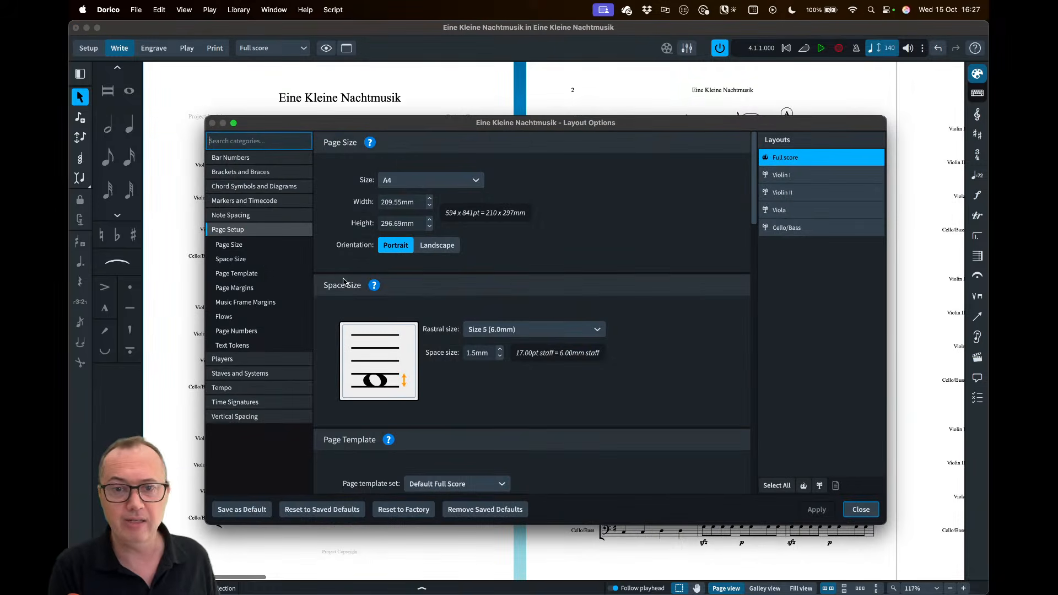
{"action": "scroll", "coordinate": [440, 343], "scroll_direction": "down", "scroll_amount": 10}
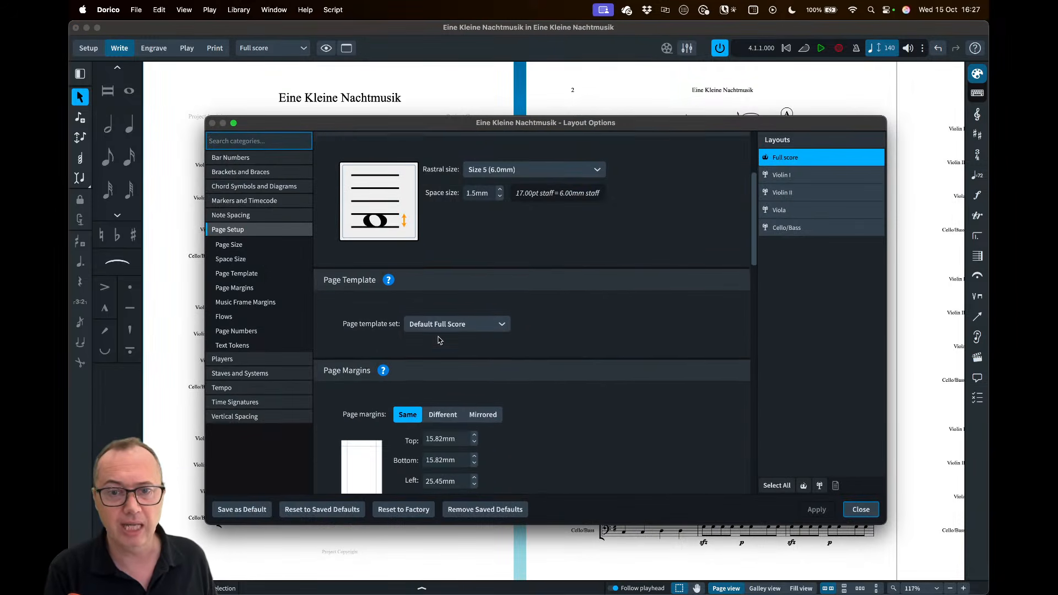
{"action": "scroll", "coordinate": [439, 343], "scroll_direction": "down", "scroll_amount": 5}
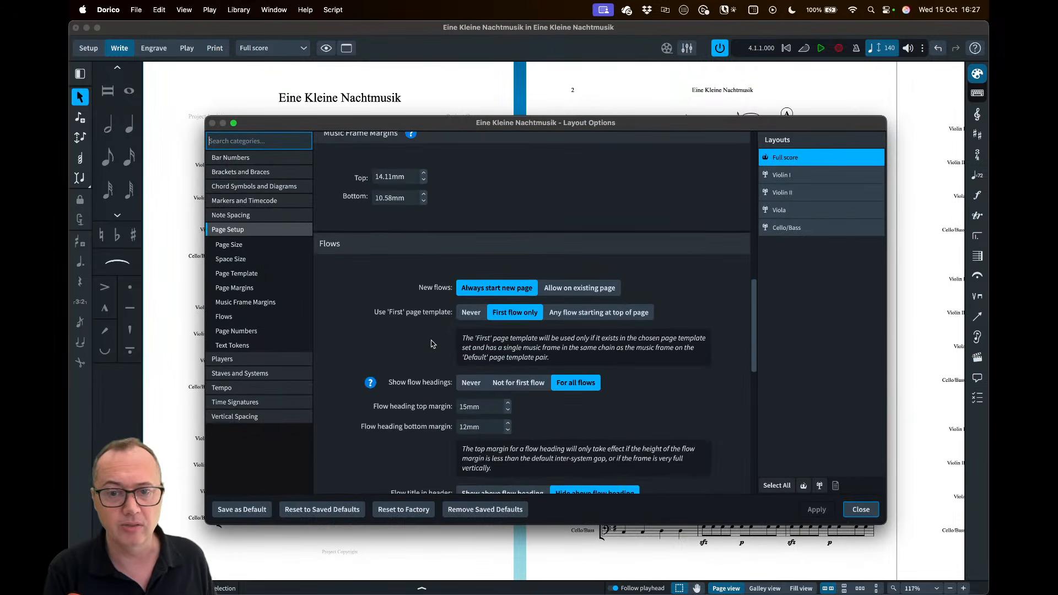
{"action": "left_click", "coordinate": [475, 385]}
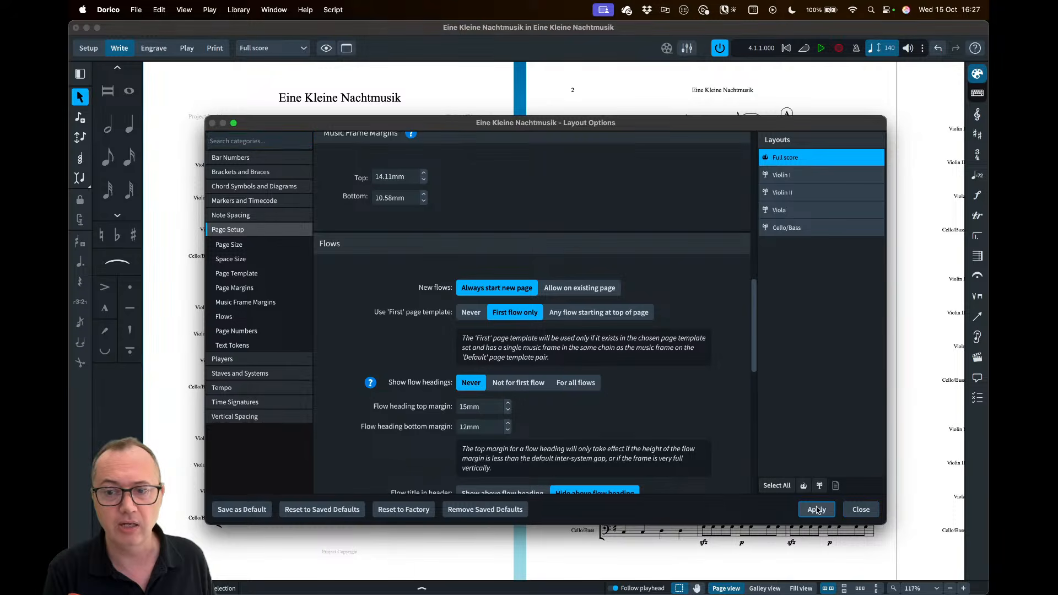
{"action": "left_click", "coordinate": [816, 509]}
{"action": "left_click", "coordinate": [860, 509]}
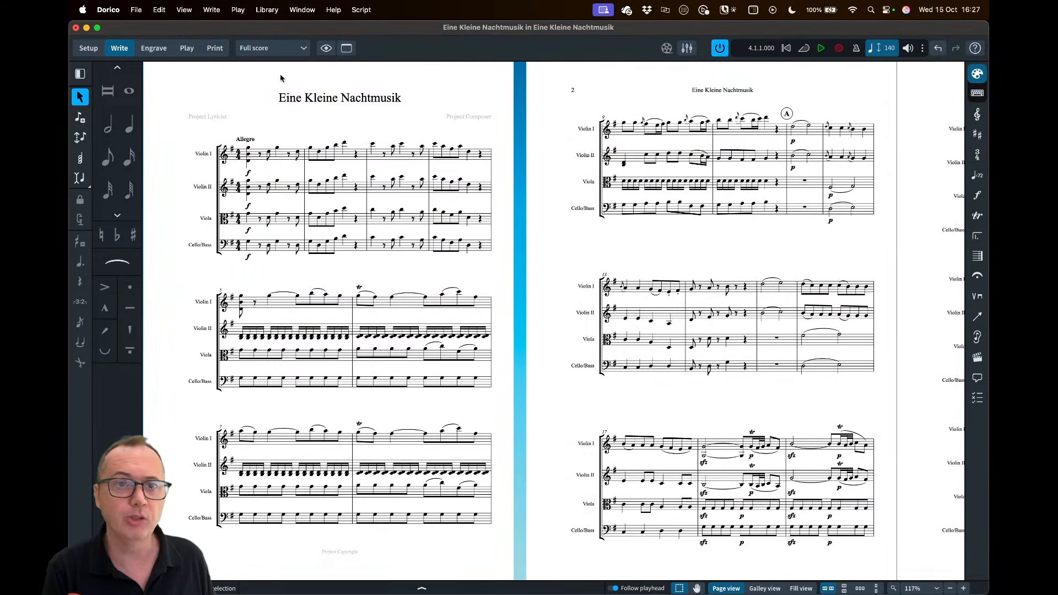
{"action": "left_click", "coordinate": [270, 11]}
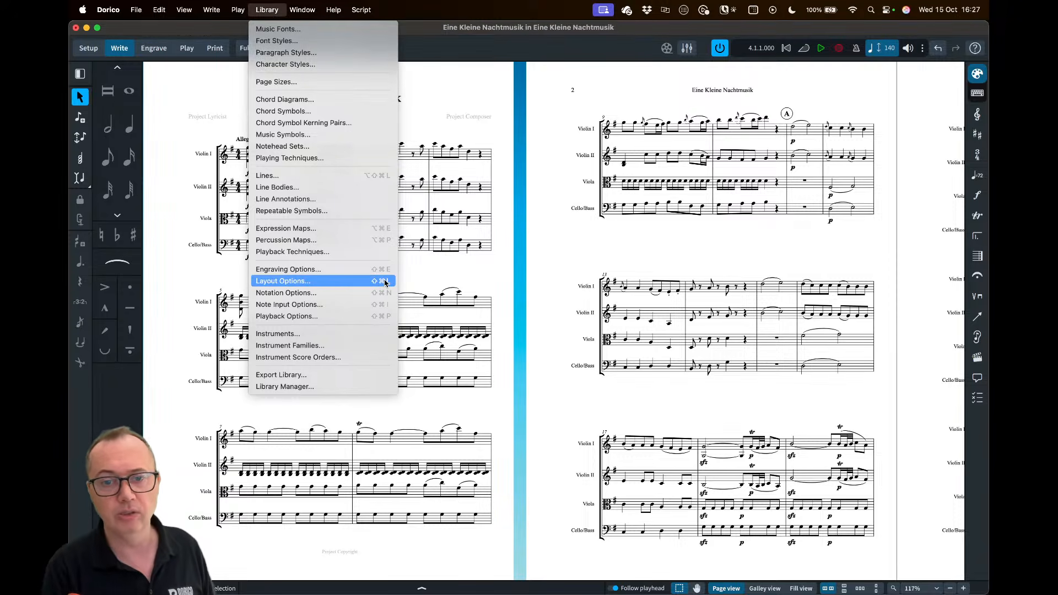
{"action": "left_click", "coordinate": [463, 275]}
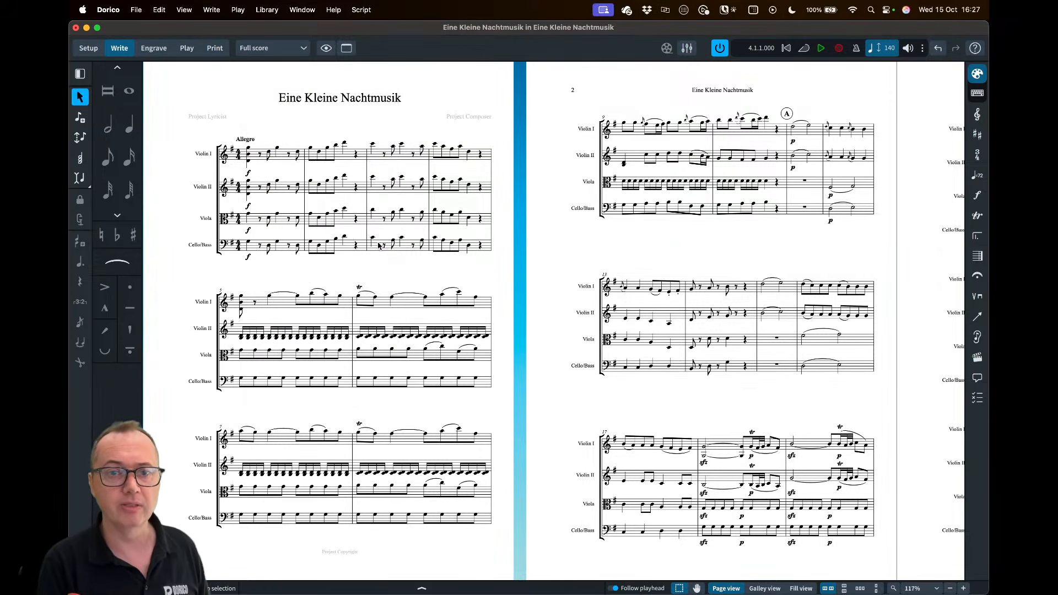
{"action": "scroll", "coordinate": [378, 245], "scroll_direction": "left", "scroll_amount": 2}
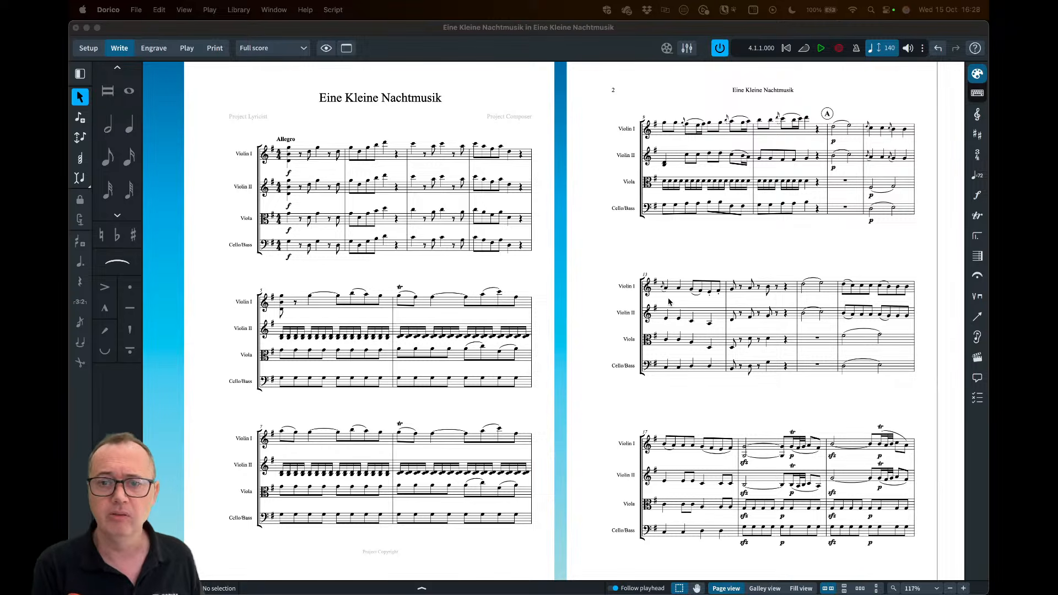
{"action": "left_click", "coordinate": [579, 320]}
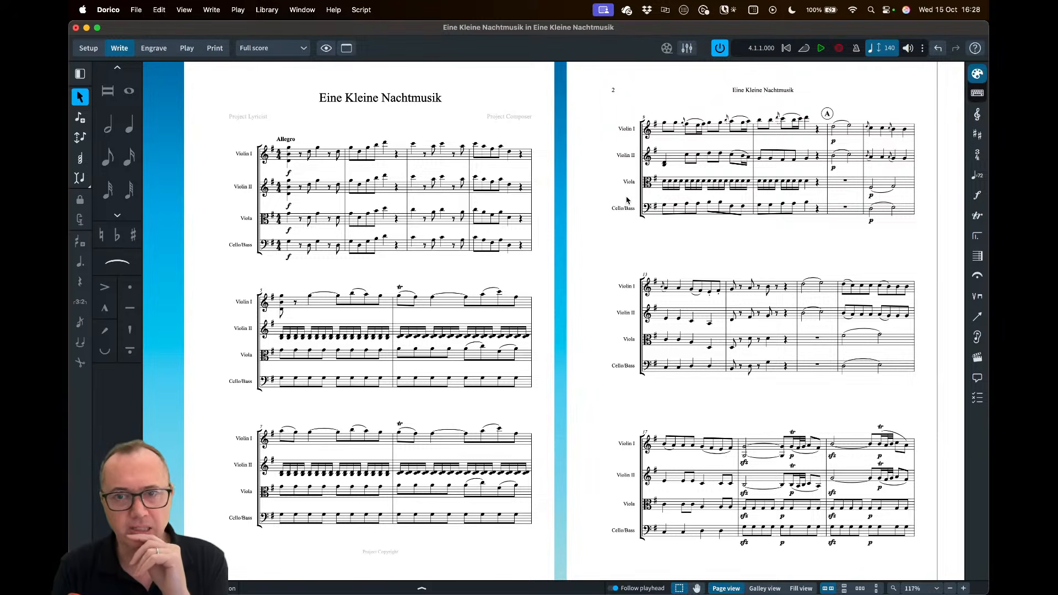
Position the full score's staff labels outside the music frame in the Staves and Systems layout options and apply the change
{"action": "left_click", "coordinate": [267, 10]}
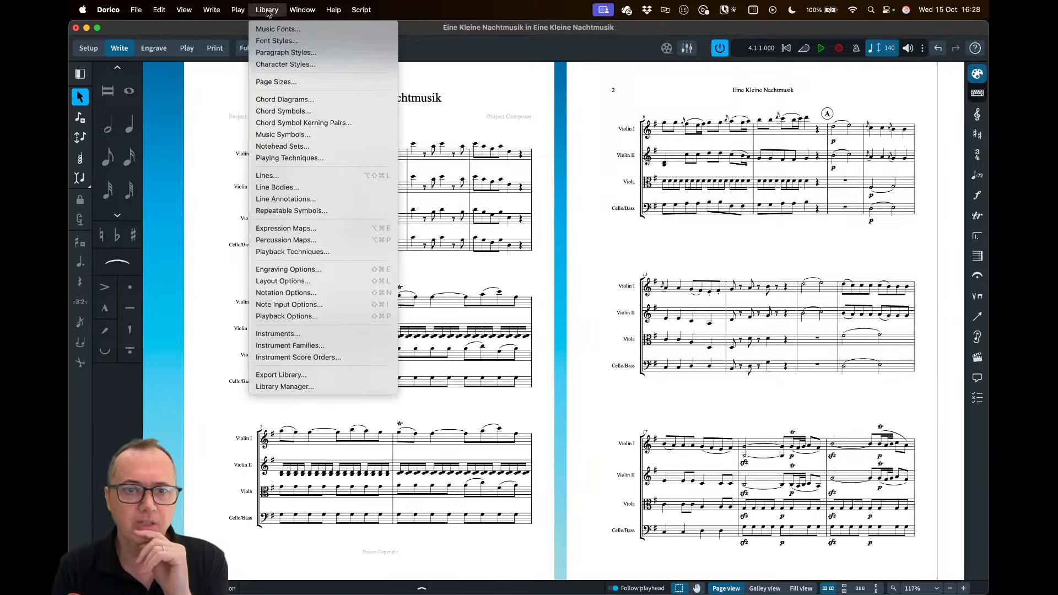
{"action": "left_click", "coordinate": [300, 284]}
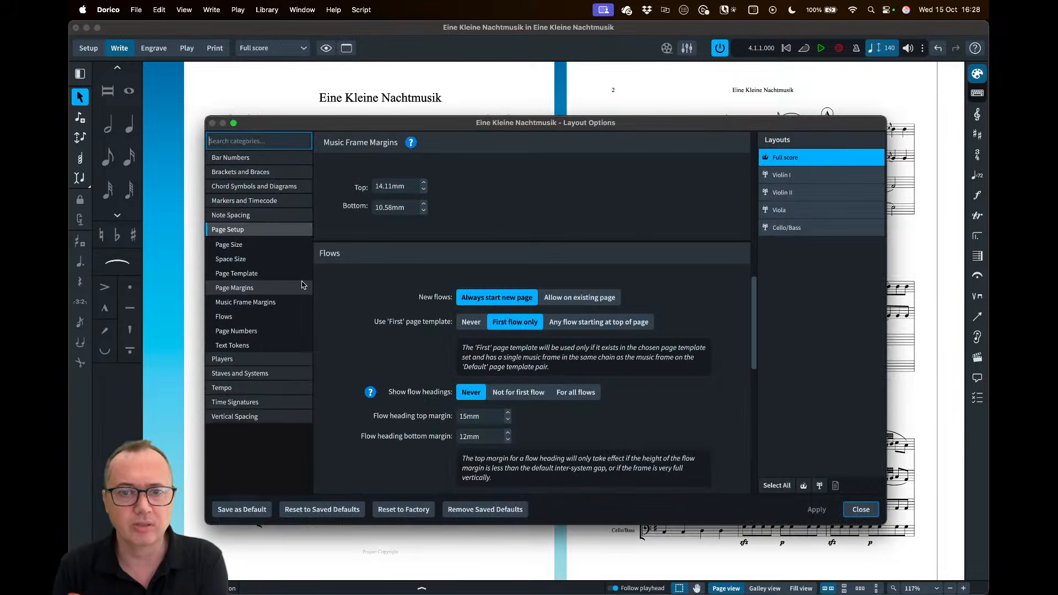
{"action": "left_click", "coordinate": [297, 375]}
{"action": "scroll", "coordinate": [474, 276], "scroll_direction": "down", "scroll_amount": 10}
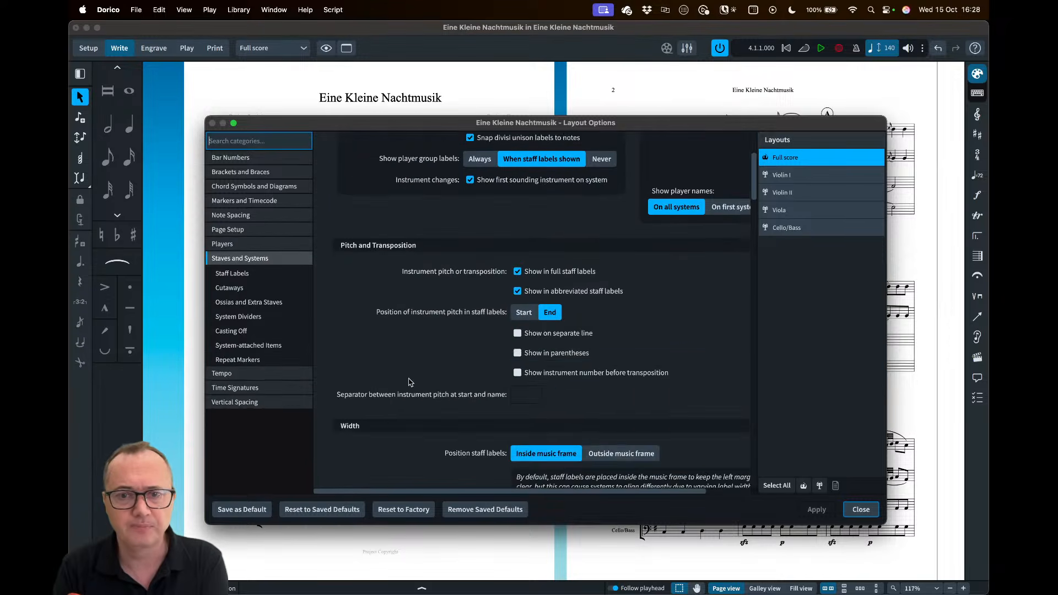
{"action": "scroll", "coordinate": [478, 221], "scroll_direction": "up", "scroll_amount": 9}
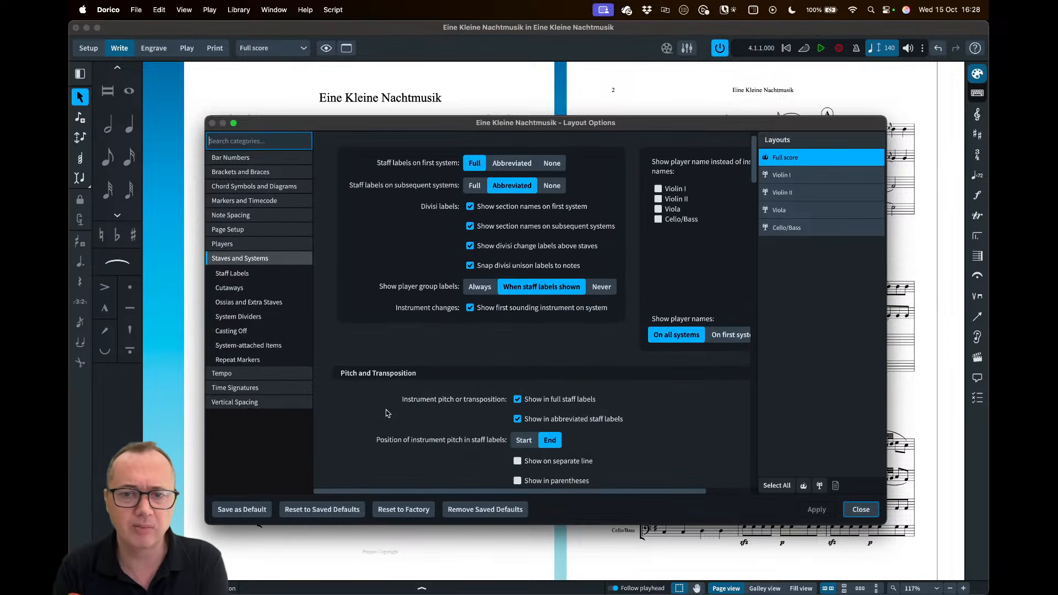
{"action": "scroll", "coordinate": [389, 413], "scroll_direction": "down", "scroll_amount": 5}
{"action": "scroll", "coordinate": [405, 403], "scroll_direction": "down", "scroll_amount": 2}
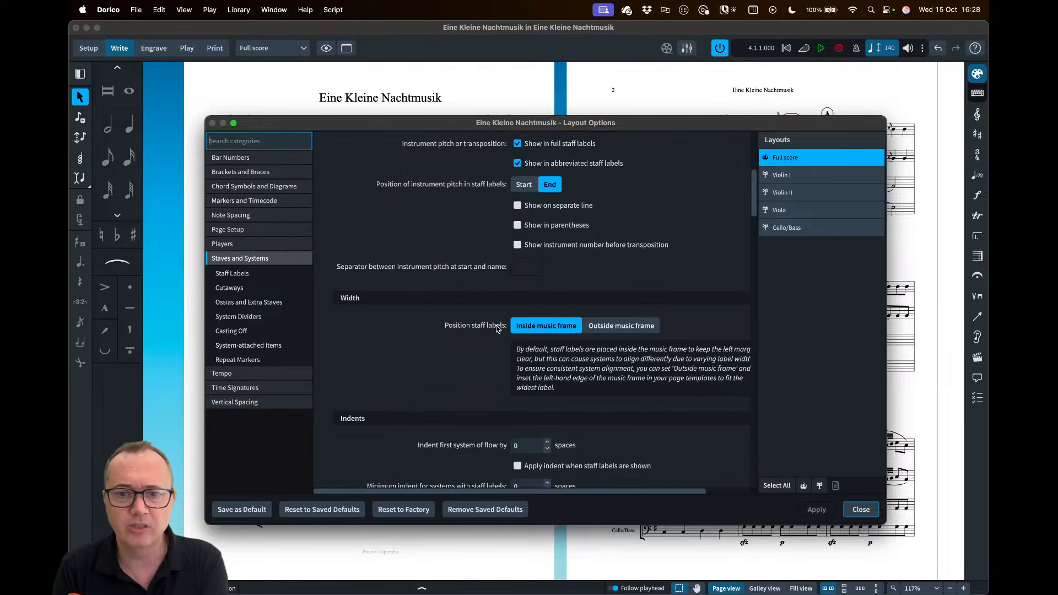
{"action": "left_click", "coordinate": [614, 328]}
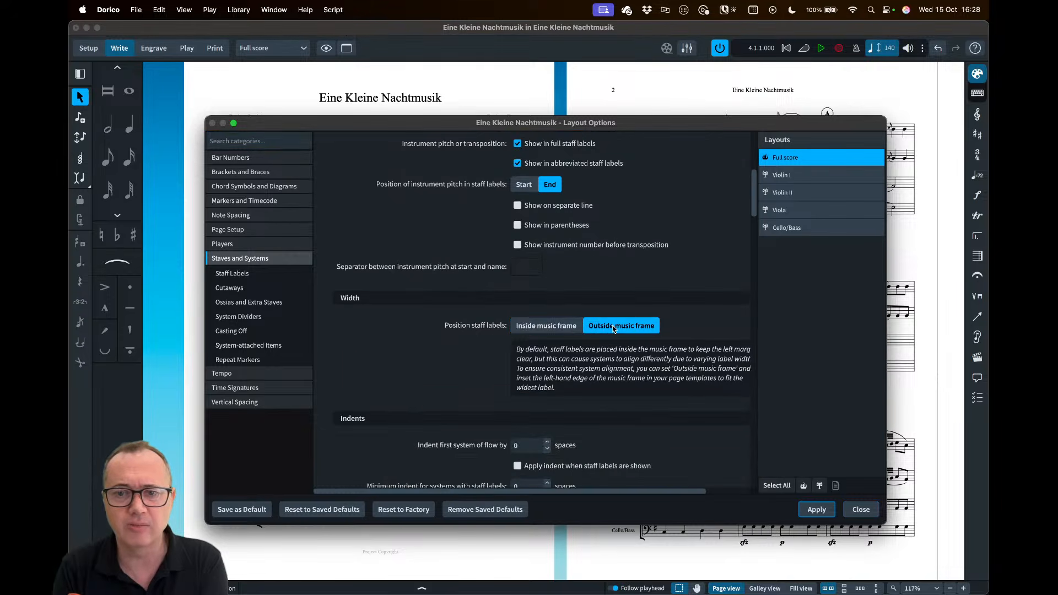
{"action": "left_click", "coordinate": [817, 509]}
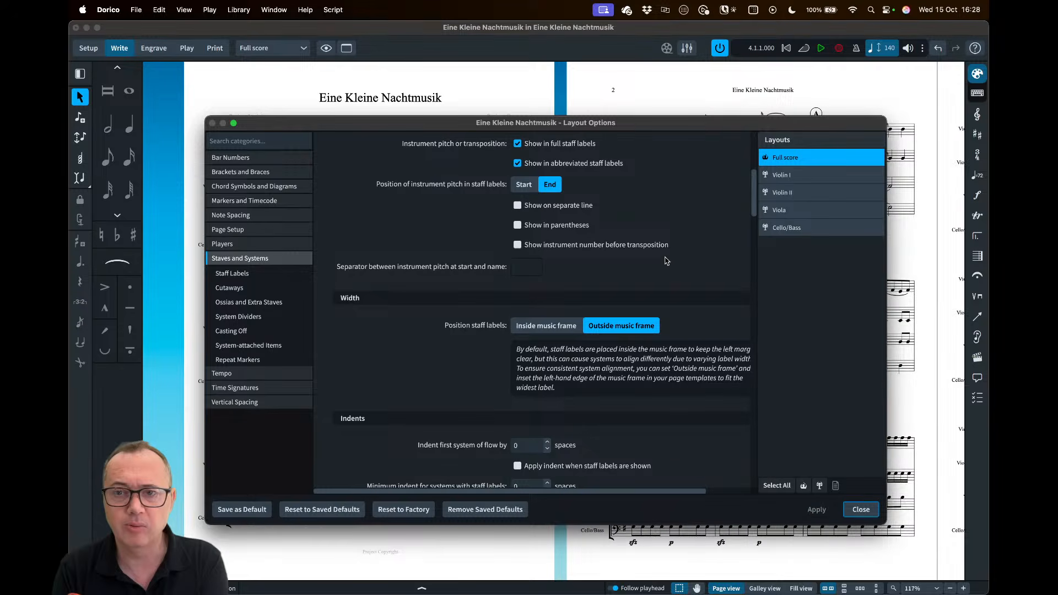
Move the Layout Options window out of the way to examine the staff label positions on the opening pages
{"action": "left_click_drag", "start_coordinate": [646, 132], "coordinate": [682, 362]}
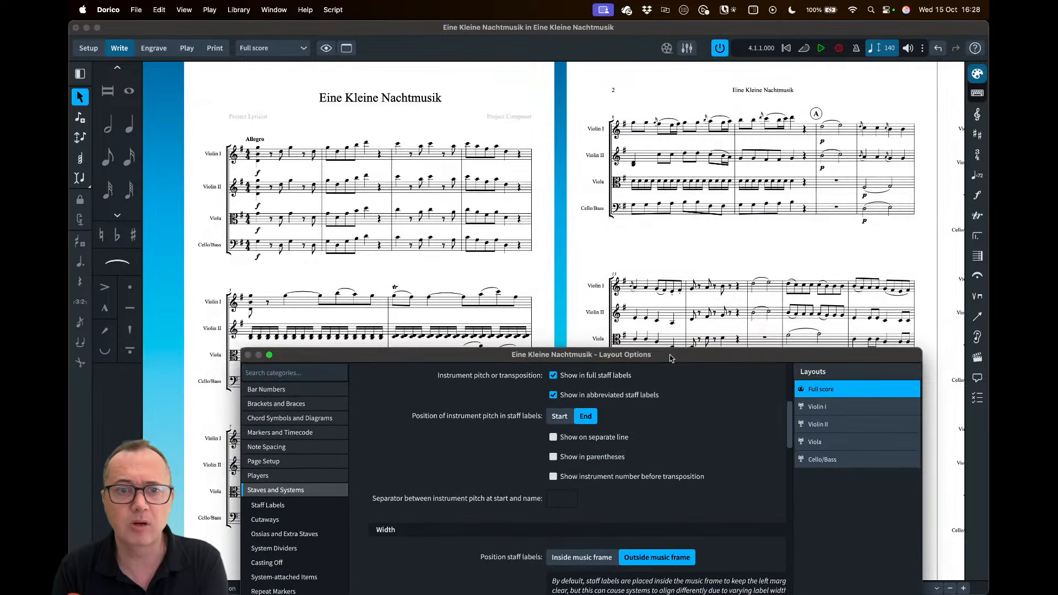
{"action": "left_click_drag", "start_coordinate": [671, 359], "coordinate": [743, 350]}
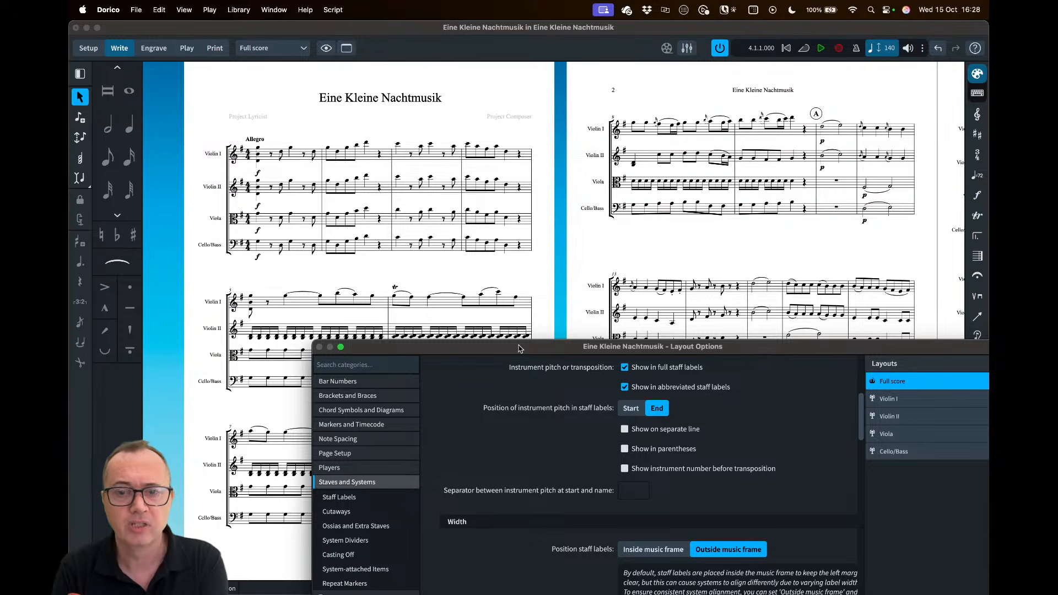
{"action": "left_click_drag", "start_coordinate": [521, 351], "coordinate": [451, 183]}
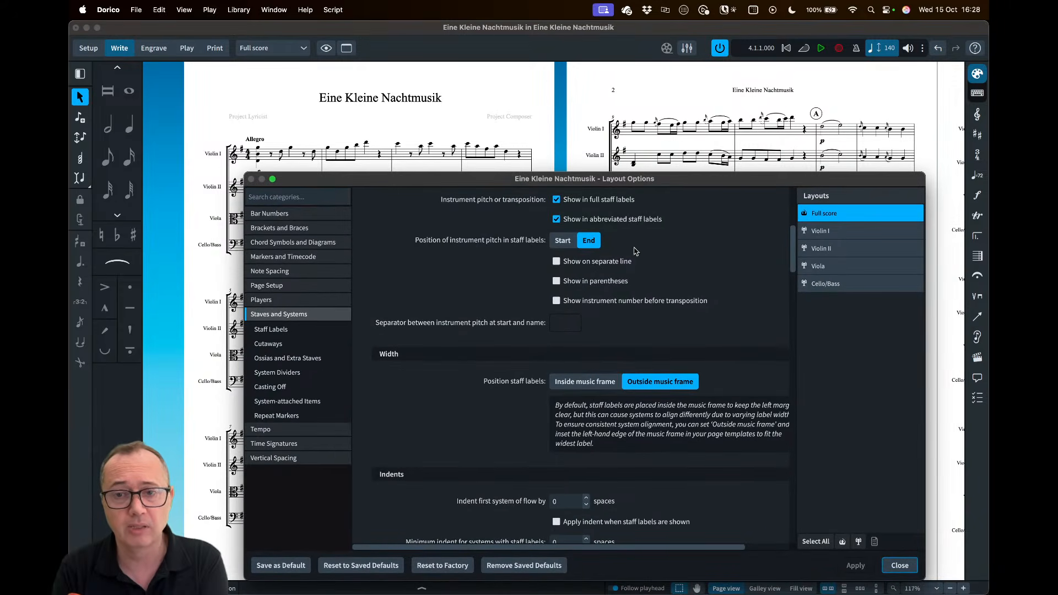
{"action": "left_click_drag", "start_coordinate": [476, 181], "coordinate": [70, 160]}
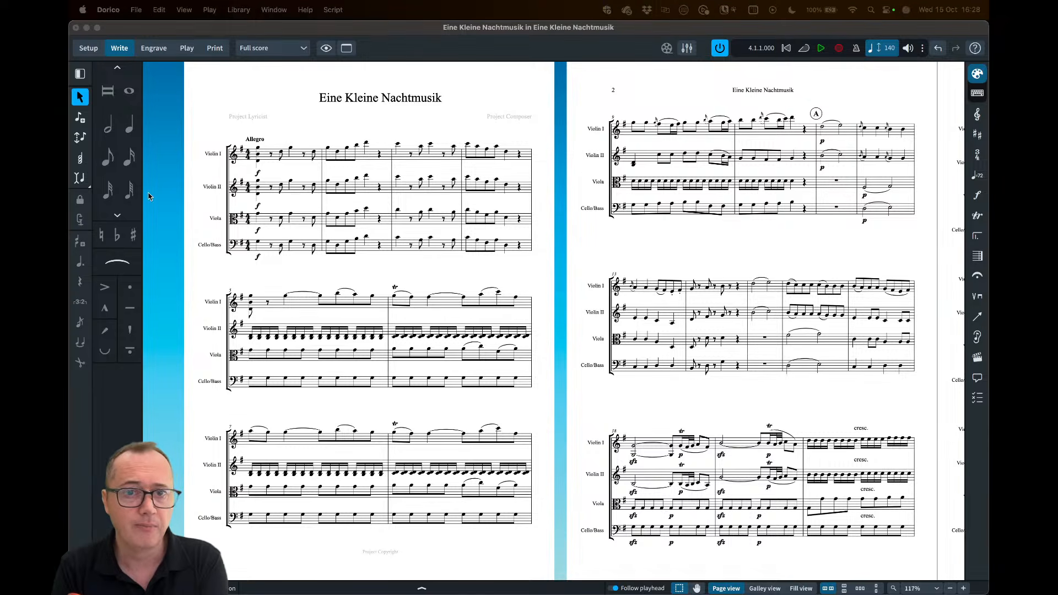
{"action": "left_click", "coordinate": [209, 84]}
Switch to Engrave mode, select the first page's music frame for frame editing and examine its edges against the staff labels
{"action": "left_click", "coordinate": [155, 49]}
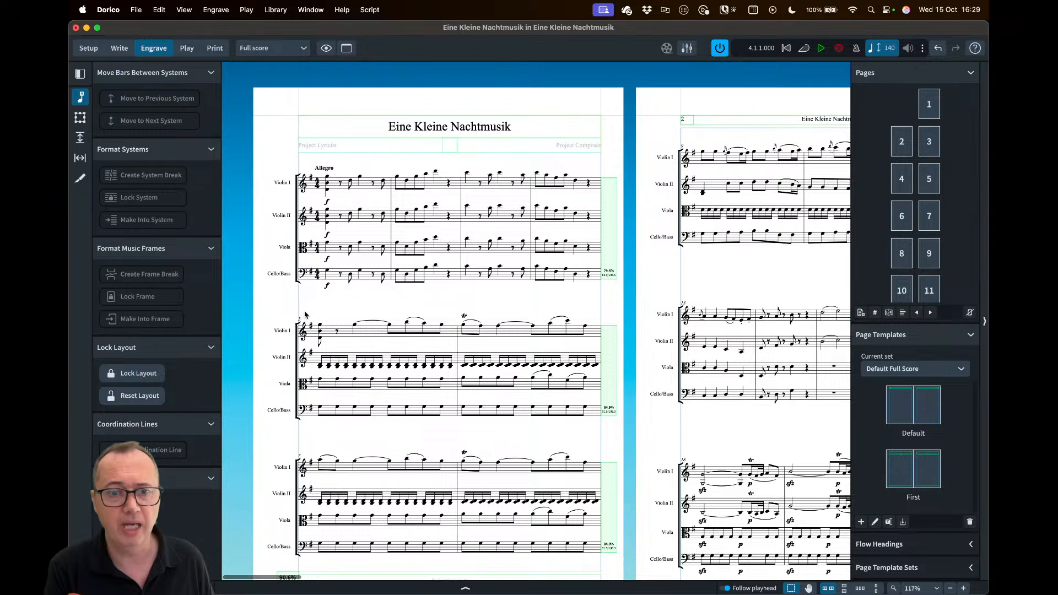
{"action": "scroll", "coordinate": [304, 314], "scroll_direction": "down", "scroll_amount": 1}
{"action": "scroll", "coordinate": [302, 132], "scroll_direction": "up", "scroll_amount": 1}
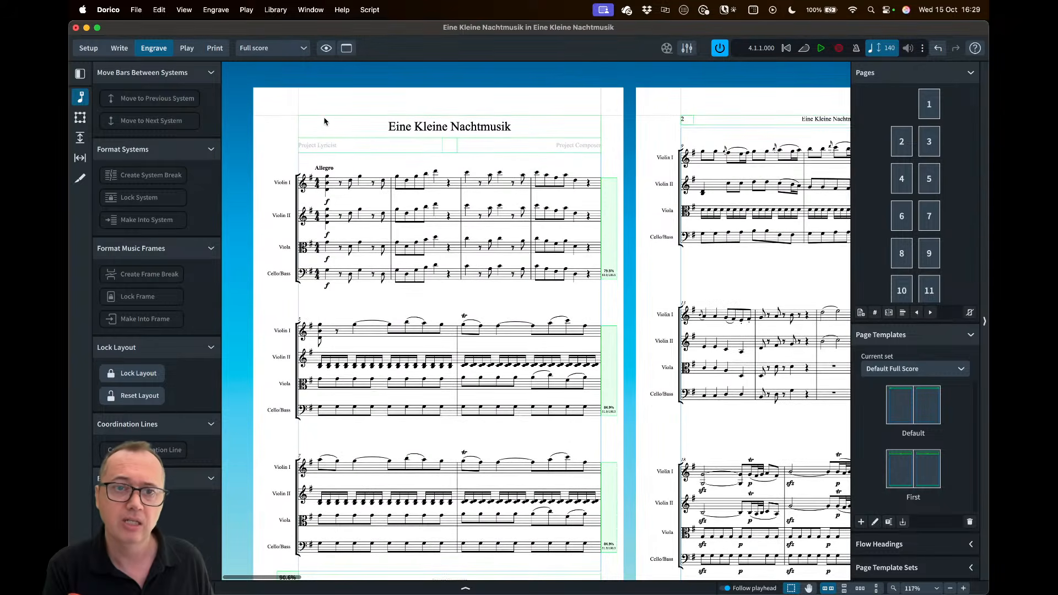
{"action": "key", "text": "z"}
{"action": "scroll", "coordinate": [334, 119], "scroll_direction": "left", "scroll_amount": 3}
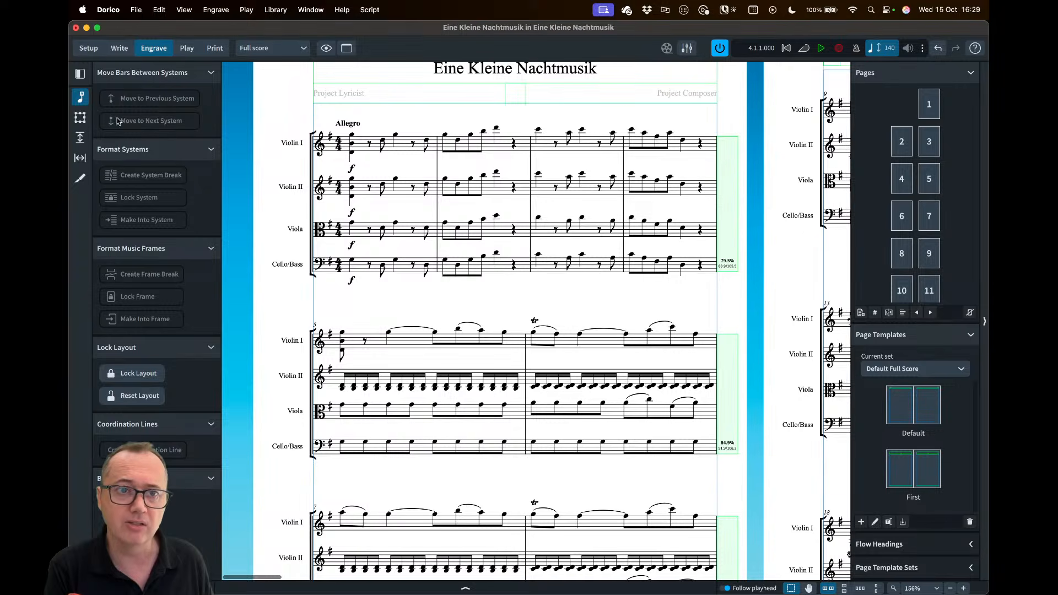
{"action": "left_click", "coordinate": [80, 117]}
{"action": "left_click", "coordinate": [327, 123]}
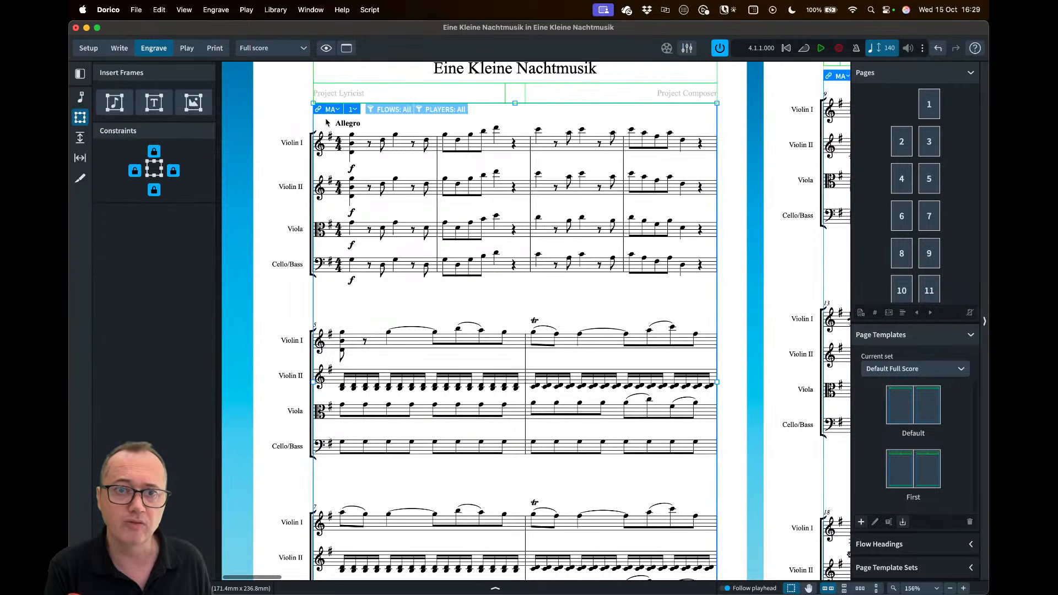
{"action": "scroll", "coordinate": [340, 356], "scroll_direction": "down", "scroll_amount": 3}
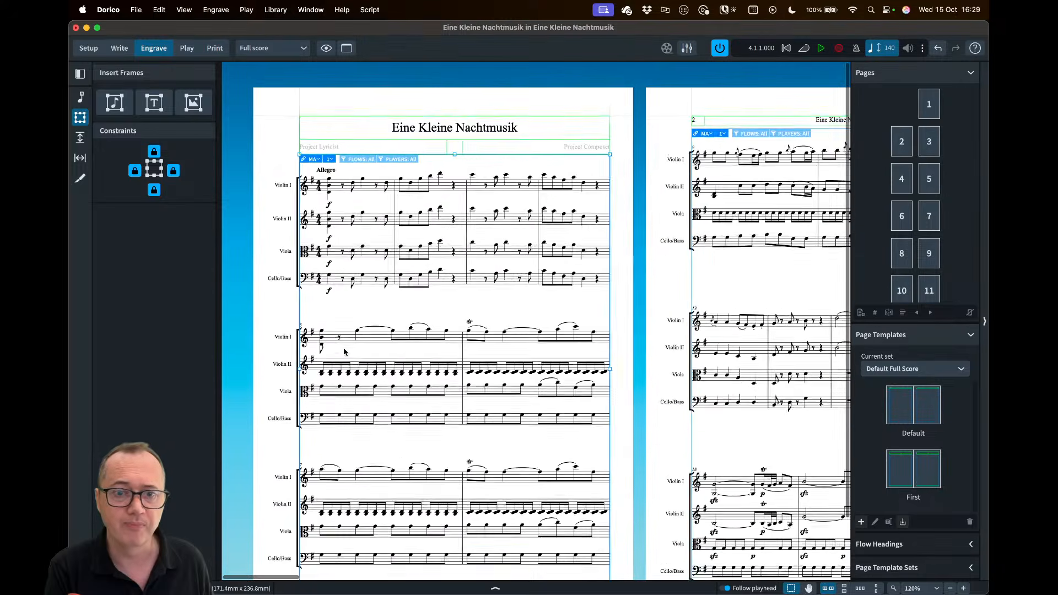
{"action": "scroll", "coordinate": [284, 218], "scroll_direction": "down", "scroll_amount": 2}
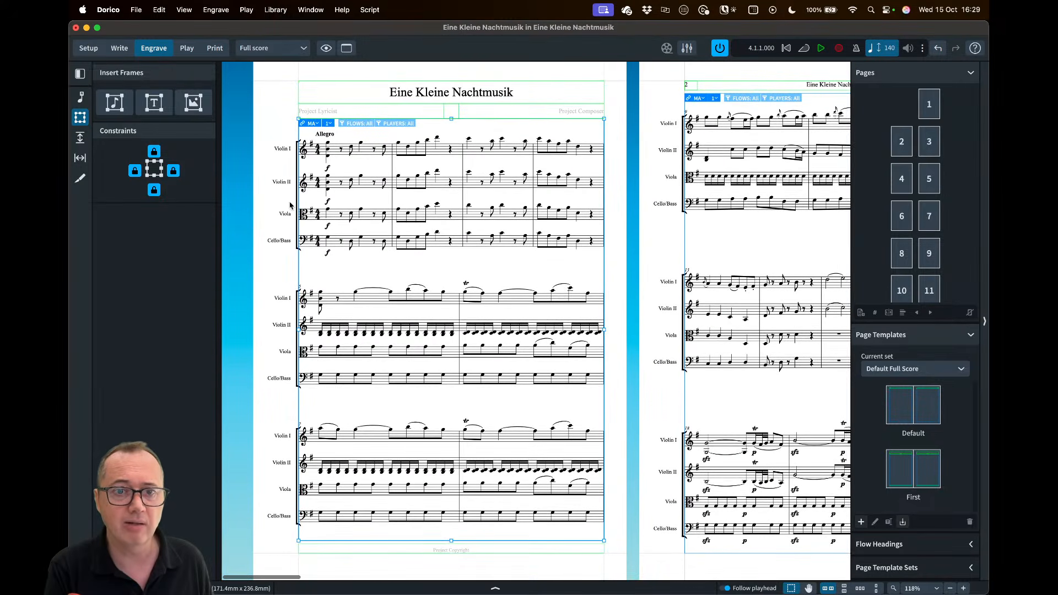
{"action": "scroll", "coordinate": [269, 163], "scroll_direction": "up", "scroll_amount": 4}
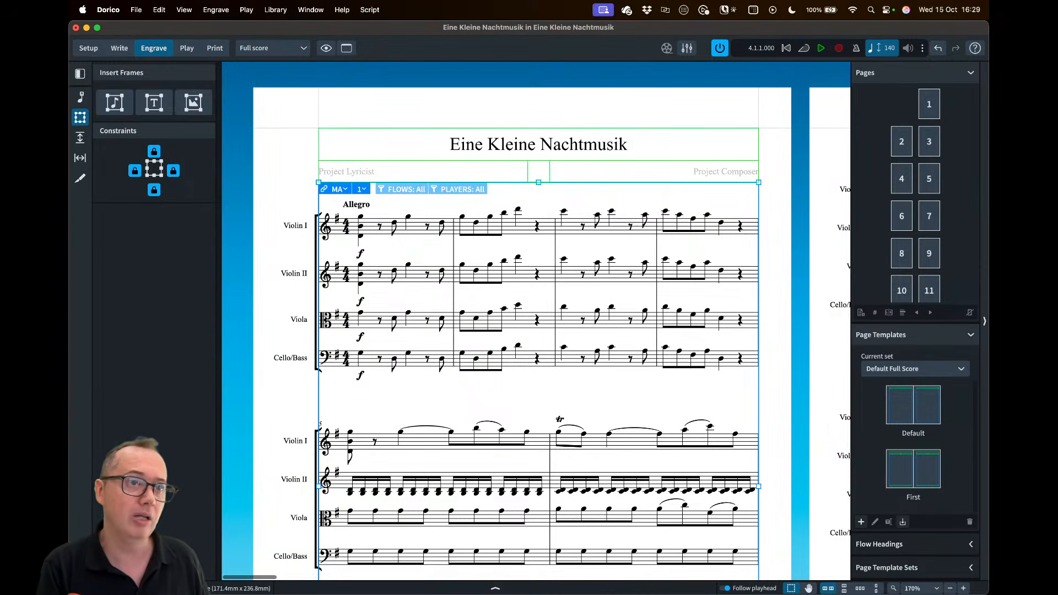
Position the full score's staff labels inside the music frame, apply the change and close Layout Options
{"action": "key", "text": "super+shift+l"}
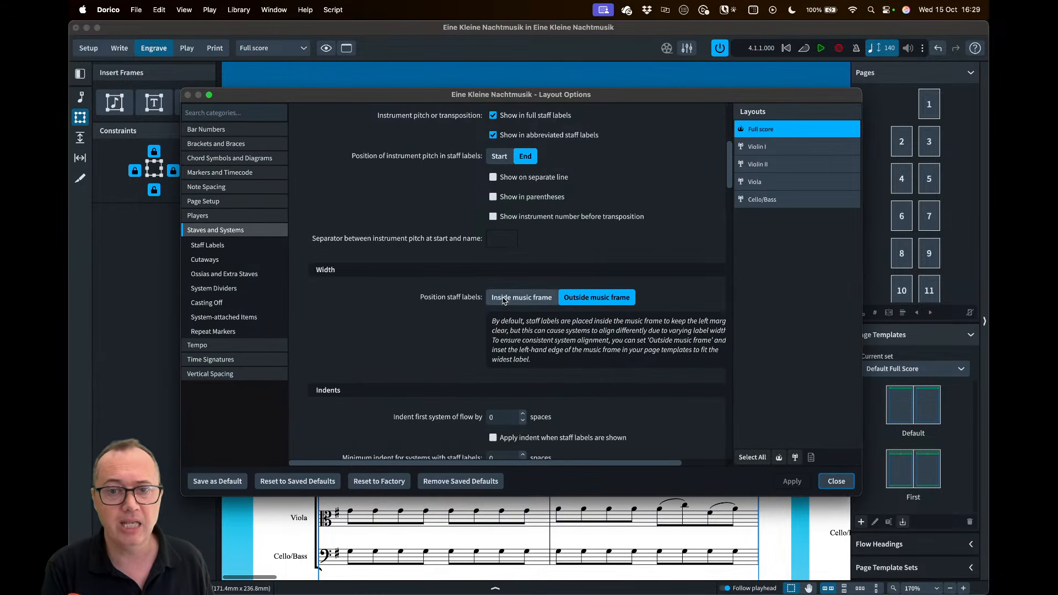
{"action": "left_click", "coordinate": [503, 298]}
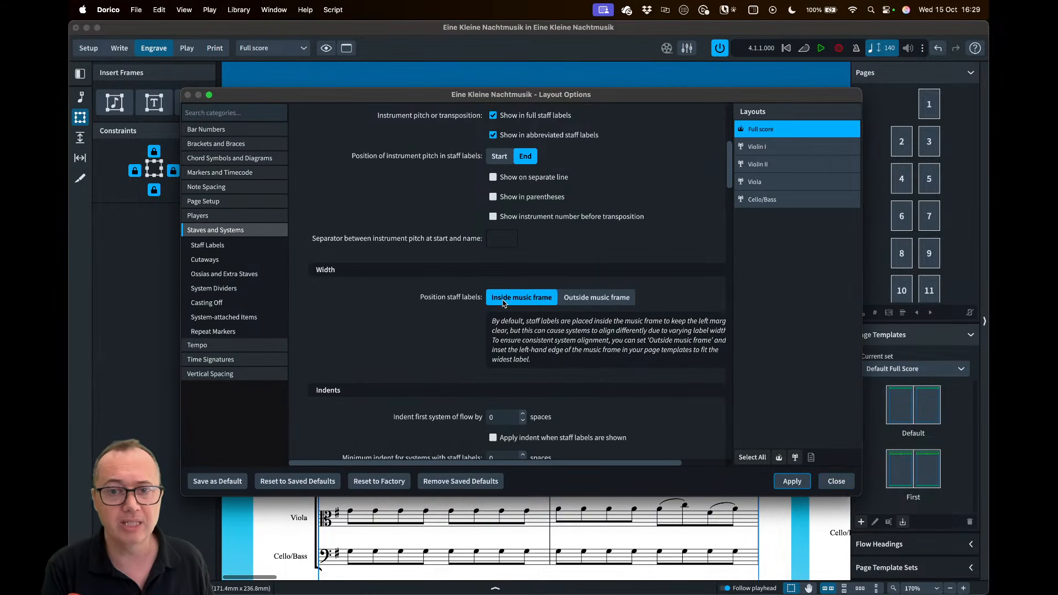
{"action": "left_click", "coordinate": [792, 482]}
{"action": "left_click", "coordinate": [835, 481]}
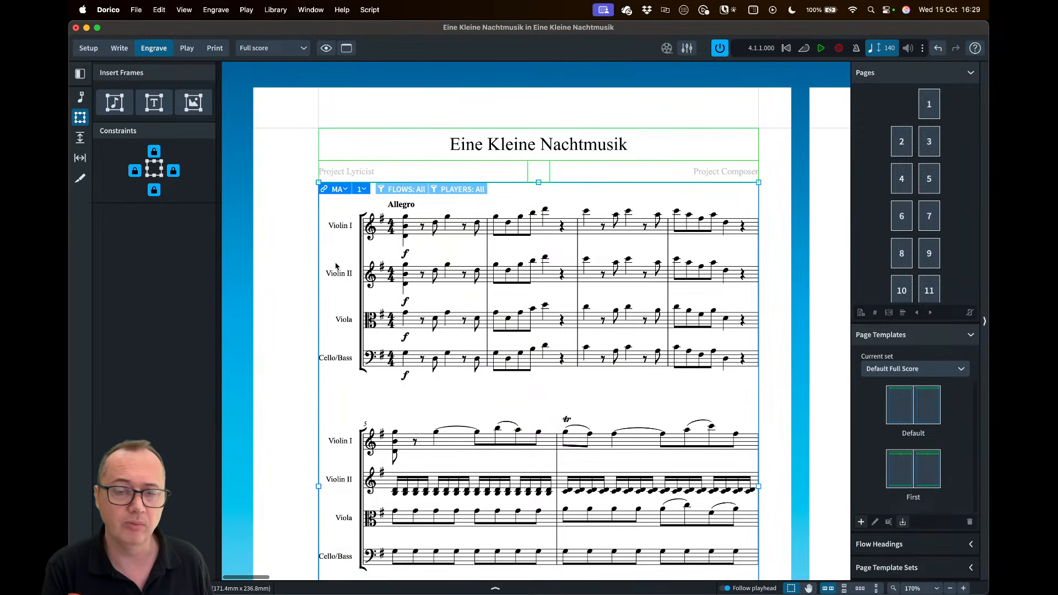
Set the full score's left page margin to 15.82 mm in the Page Setup layout options
{"action": "left_click", "coordinate": [275, 9]}
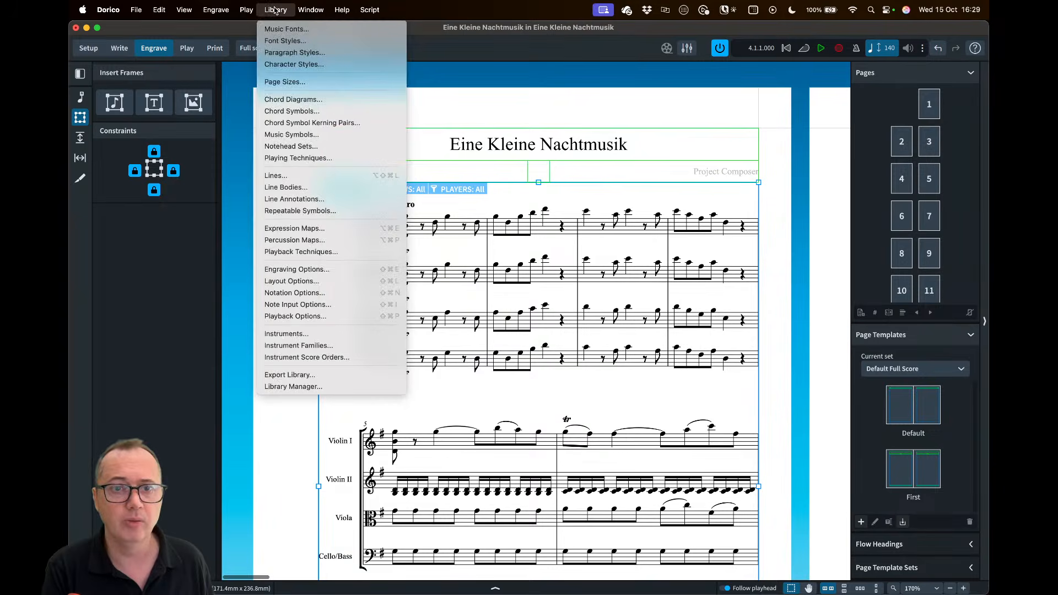
{"action": "left_click", "coordinate": [292, 281]}
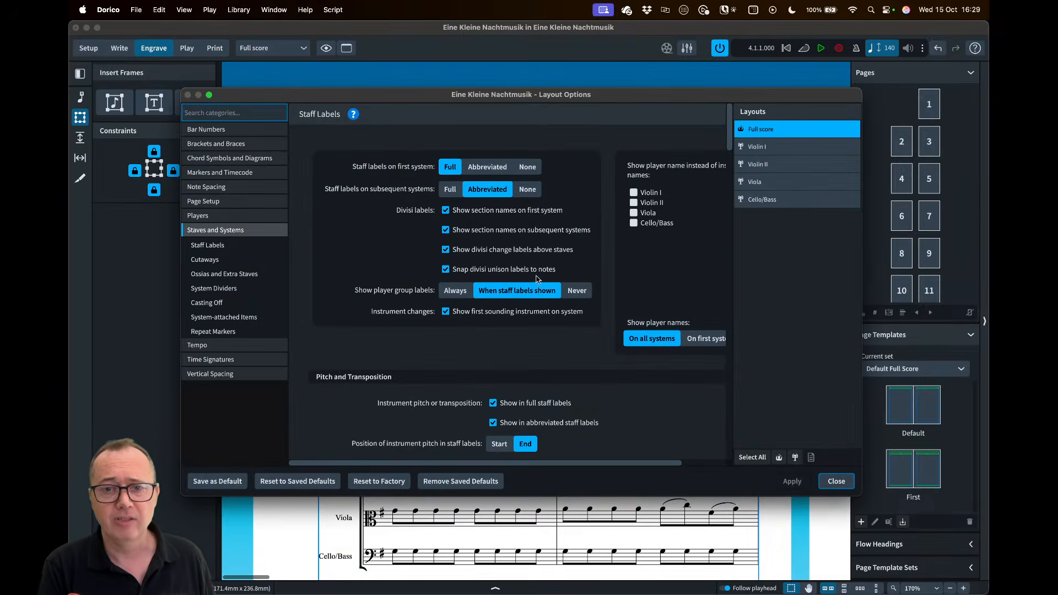
{"action": "left_click", "coordinate": [213, 202]}
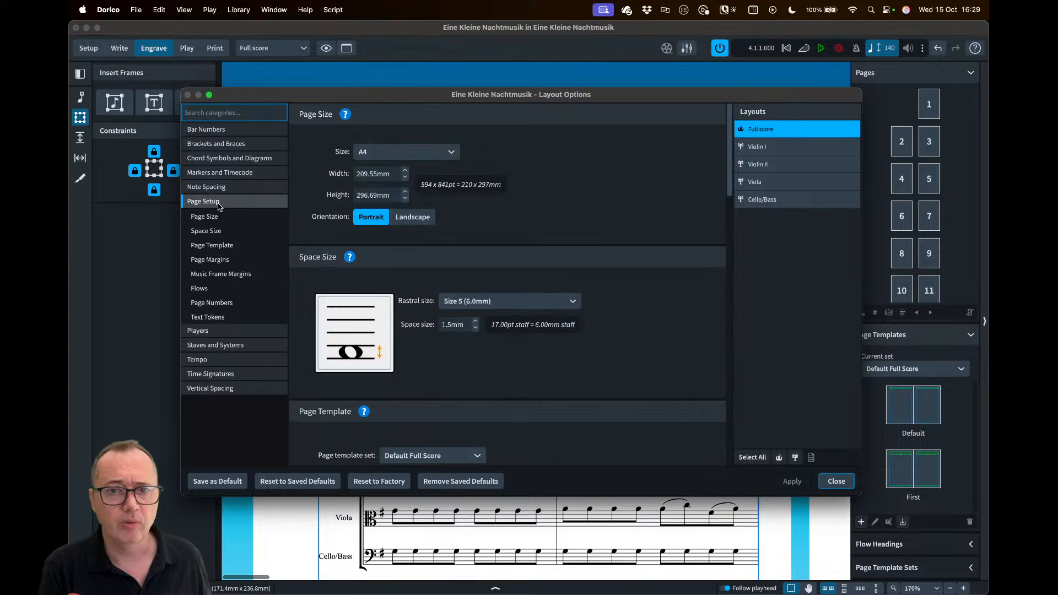
{"action": "scroll", "coordinate": [619, 296], "scroll_direction": "down", "scroll_amount": 2}
{"action": "scroll", "coordinate": [620, 296], "scroll_direction": "down", "scroll_amount": 4}
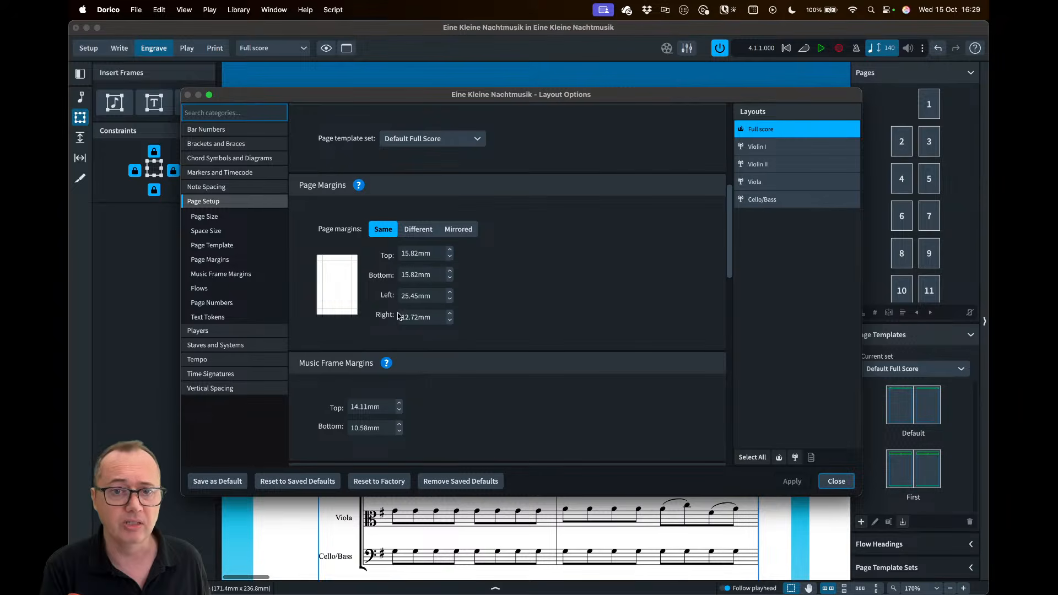
{"action": "left_click", "coordinate": [436, 300]}
{"action": "type", "text": "15.82"}
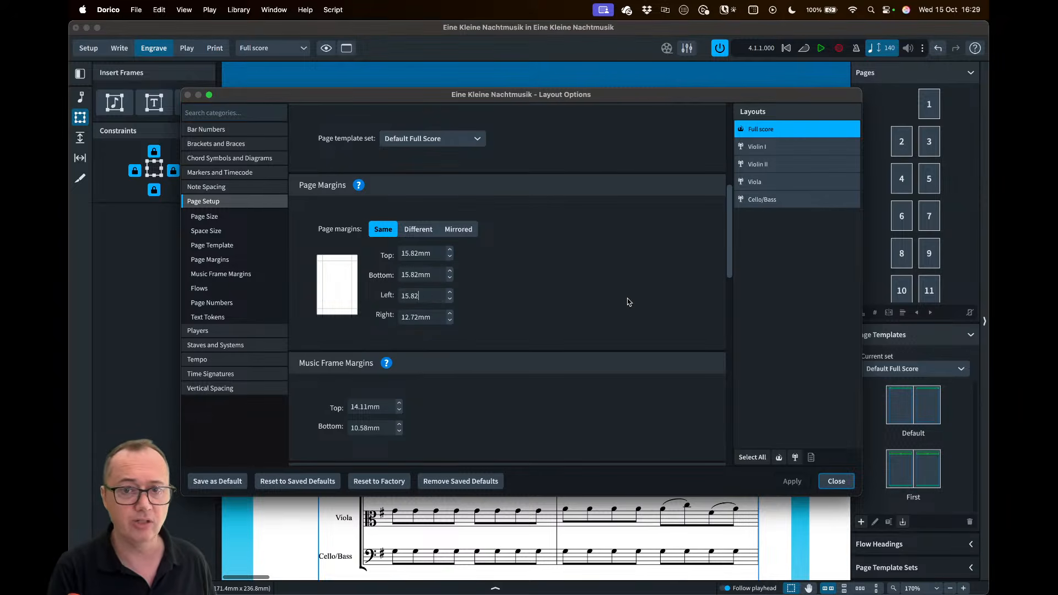
{"action": "key", "text": "Tab"}
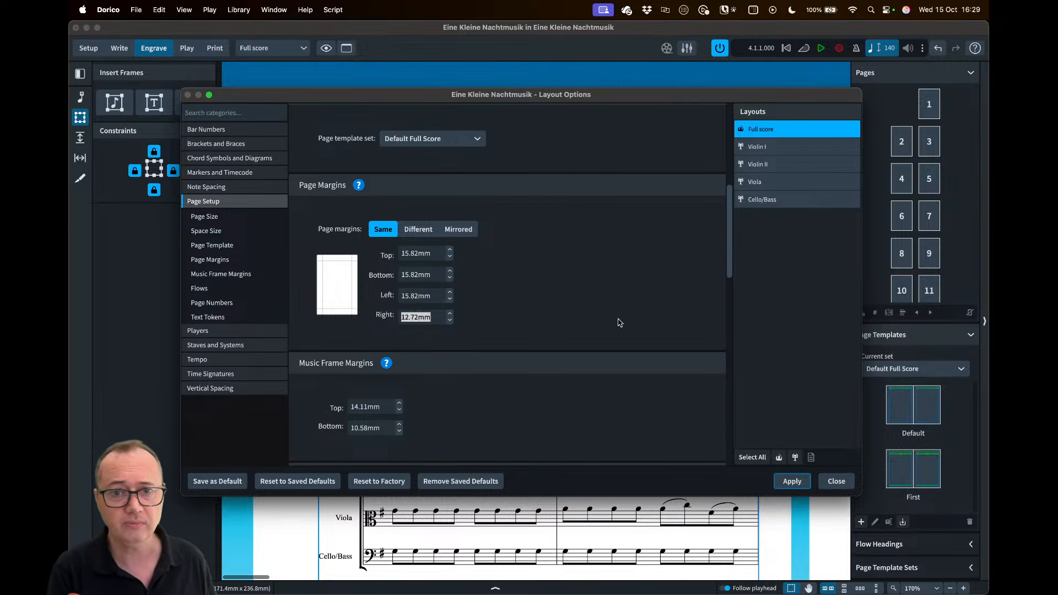
Set the left page margin to 12.72 mm, apply the change and close Layout Options
{"action": "left_click", "coordinate": [441, 298]}
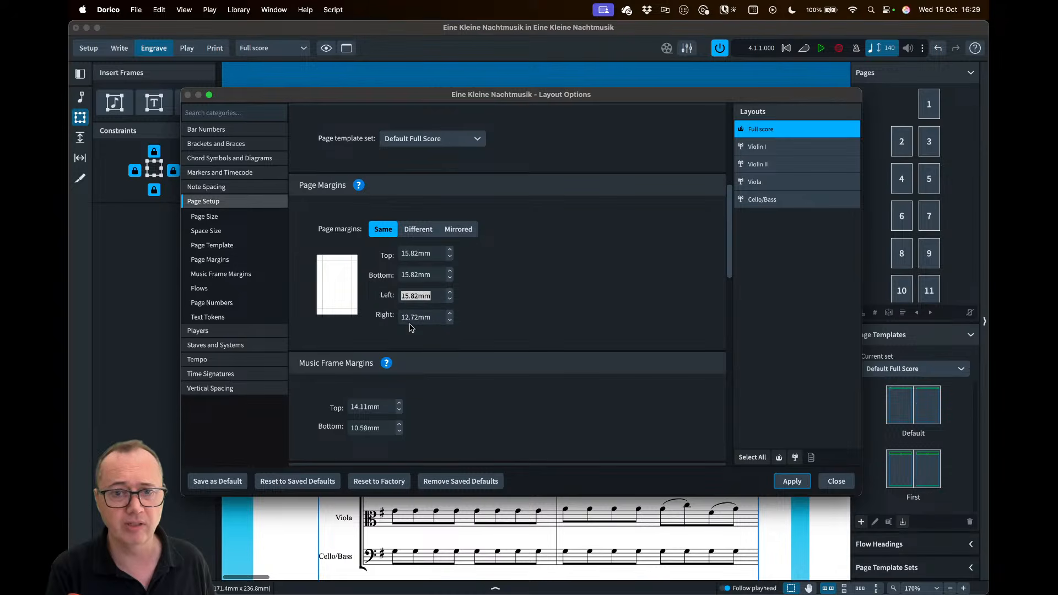
{"action": "type", "text": "12.72"}
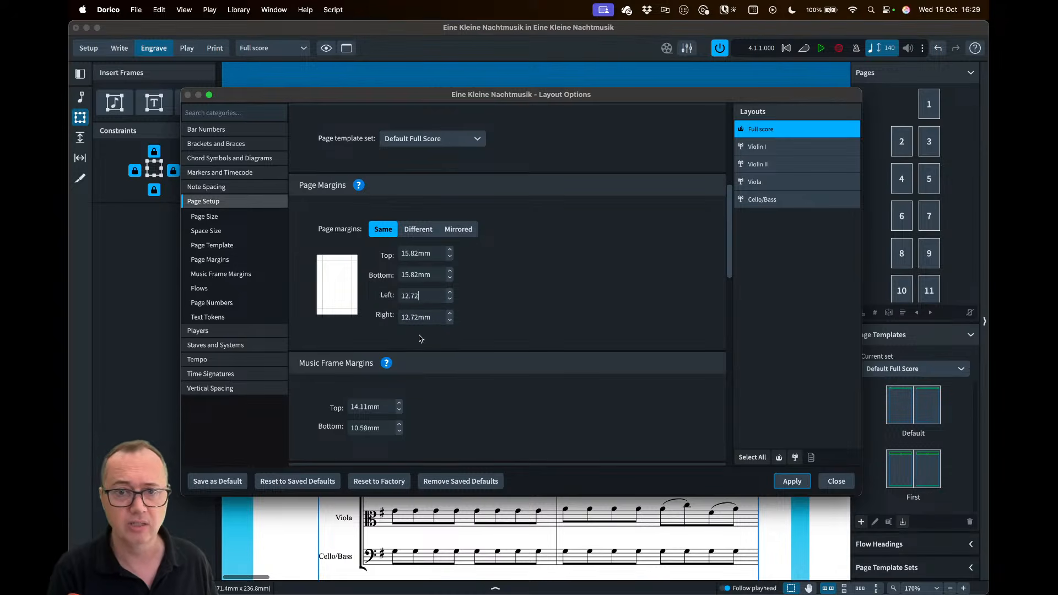
{"action": "key", "text": "Tab"}
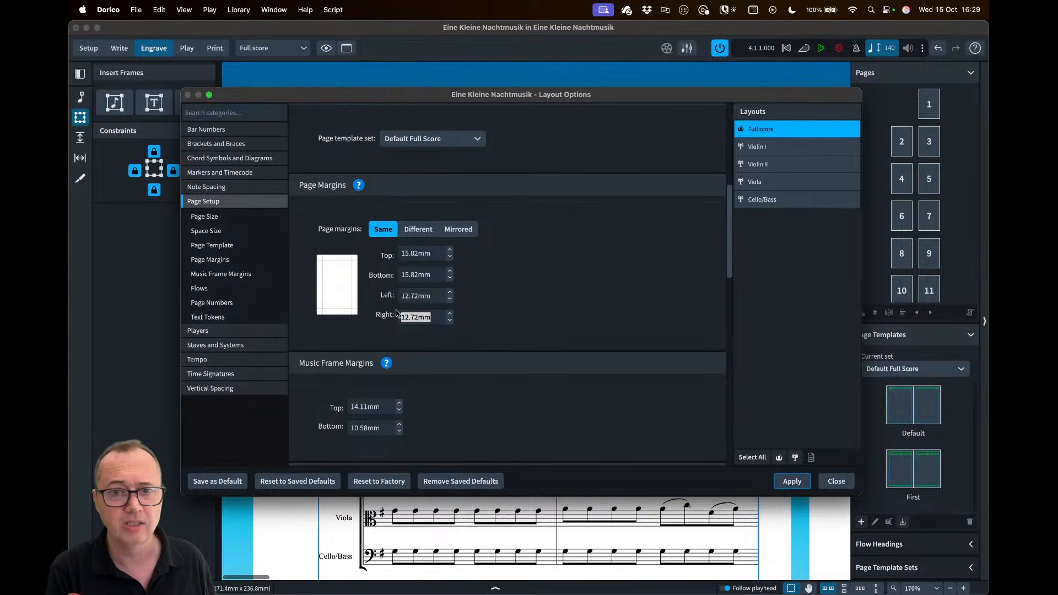
{"action": "left_click", "coordinate": [792, 481]}
{"action": "left_click", "coordinate": [836, 482]}
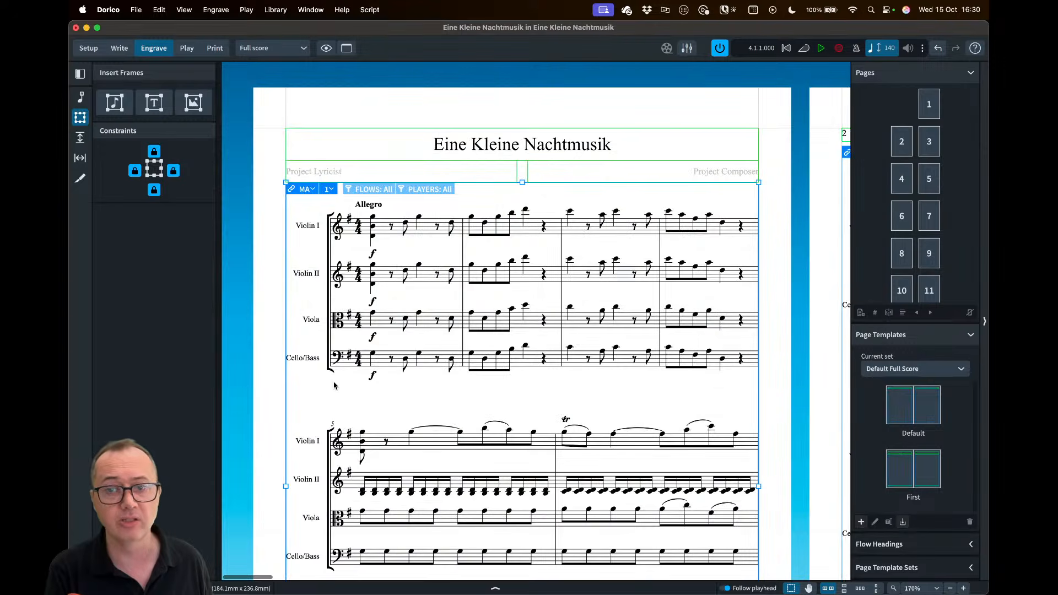
Compare the first page's staff labels and margins between Write and Engrave modes, finishing in Write mode
{"action": "key", "text": "super+minus"}
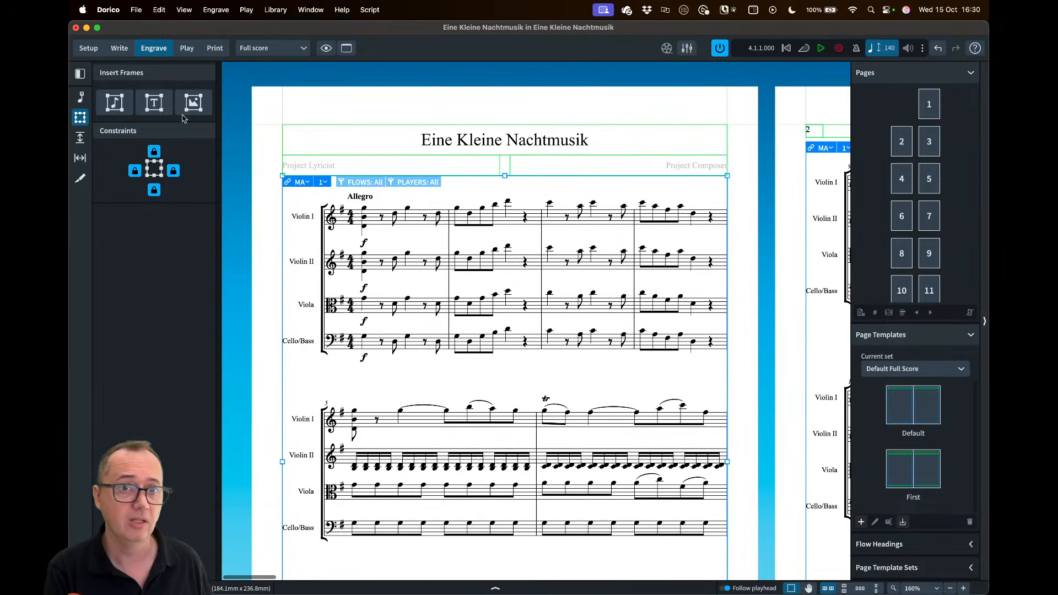
{"action": "left_click", "coordinate": [122, 50]}
{"action": "scroll", "coordinate": [355, 339], "scroll_direction": "down", "scroll_amount": 3}
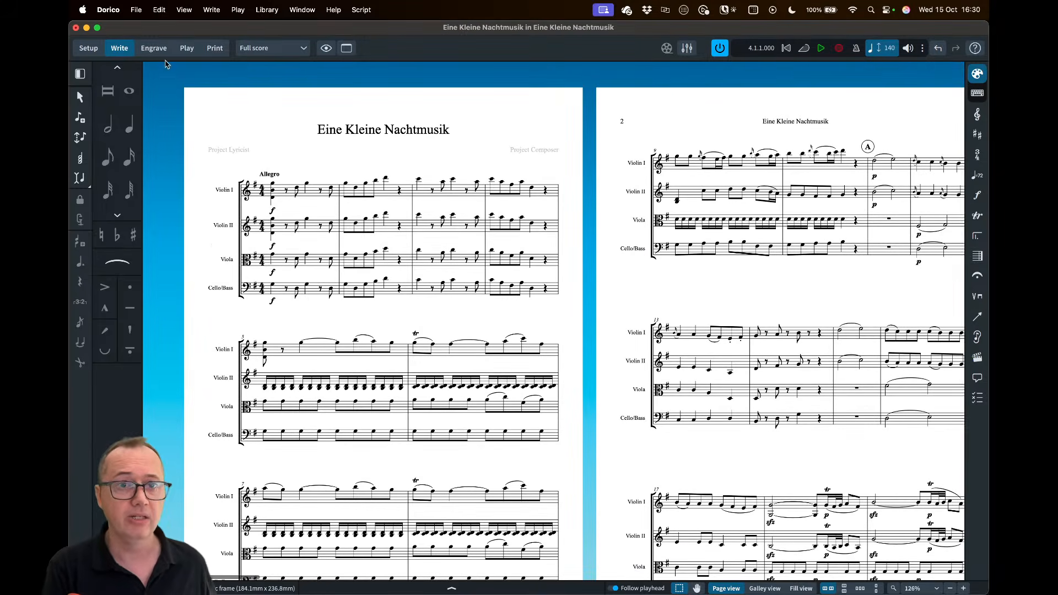
{"action": "left_click", "coordinate": [154, 48]}
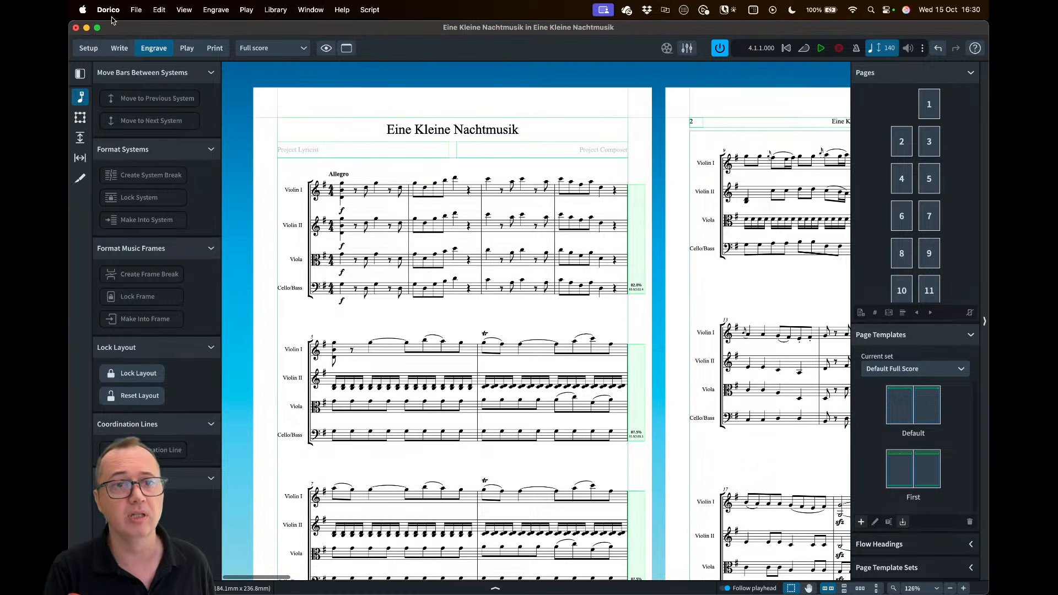
{"action": "left_click", "coordinate": [119, 49]}
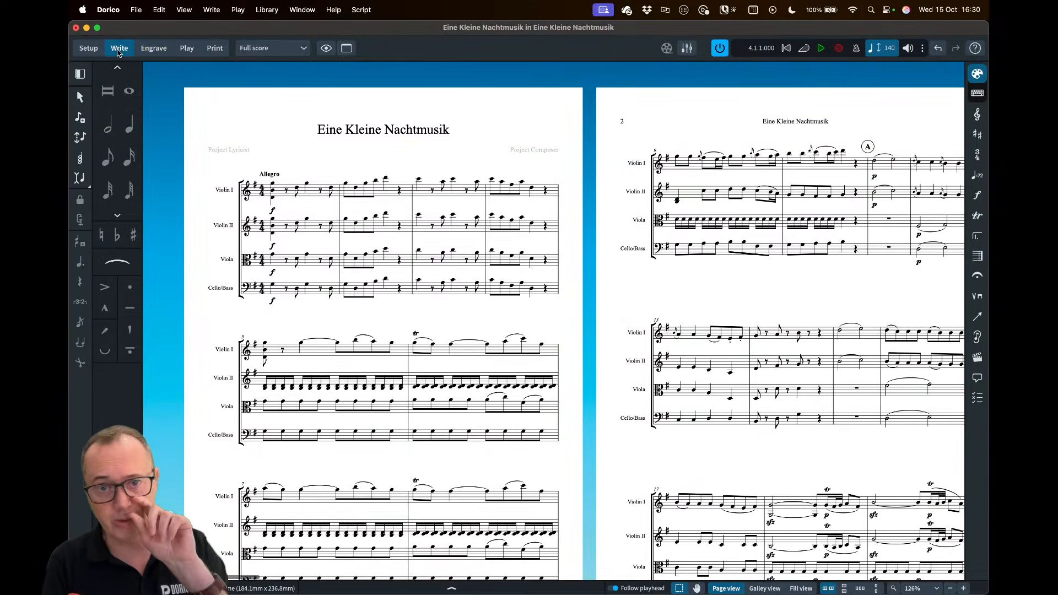
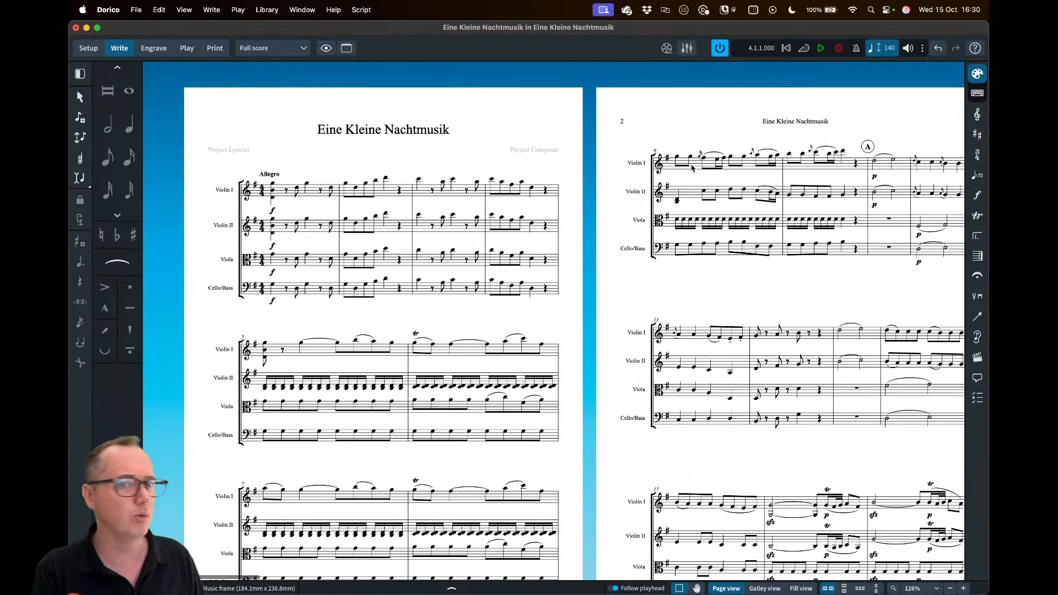
Switch to Finale to examine the original score's staff labels, and return to Dorico
{"action": "key", "text": "super+Tab"}
{"action": "key", "text": "super+Tab"}
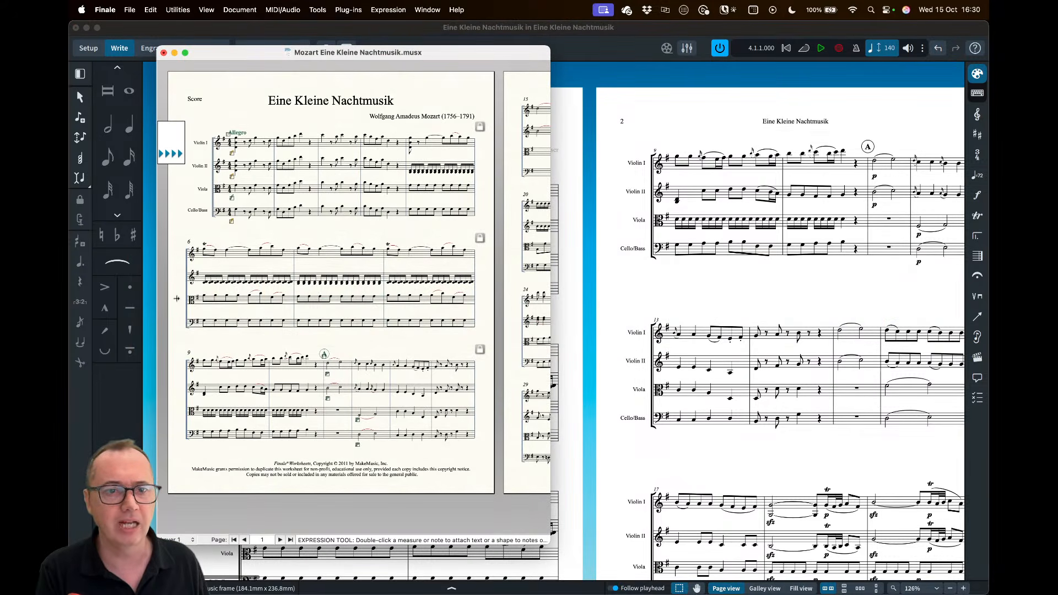
{"action": "left_click", "coordinate": [633, 134]}
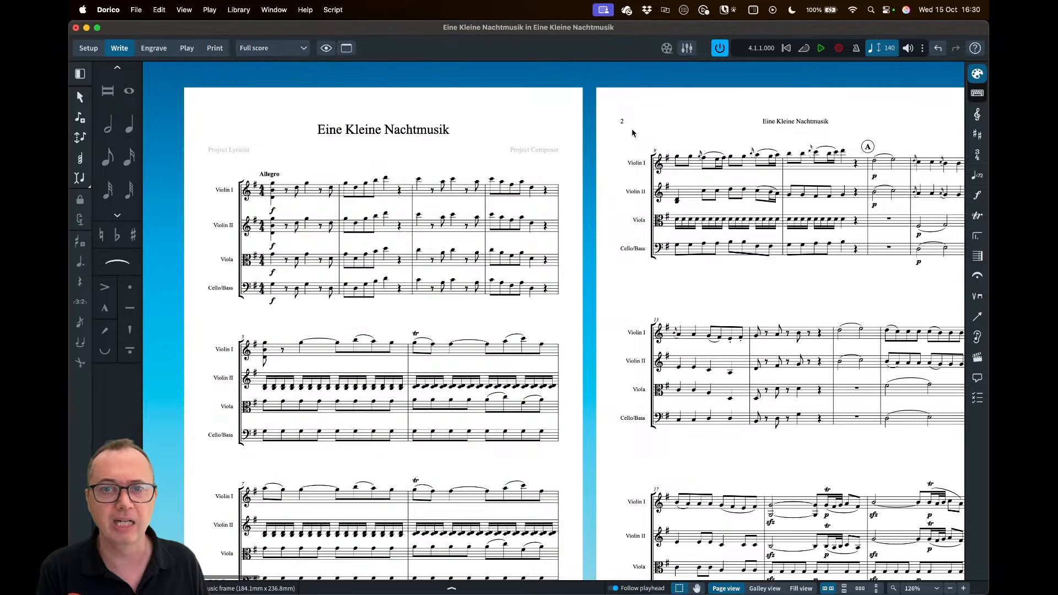
Set the full score's staff labels on subsequent systems to None, apply the change and move Layout Options aside to examine the pages
{"action": "left_click", "coordinate": [271, 11]}
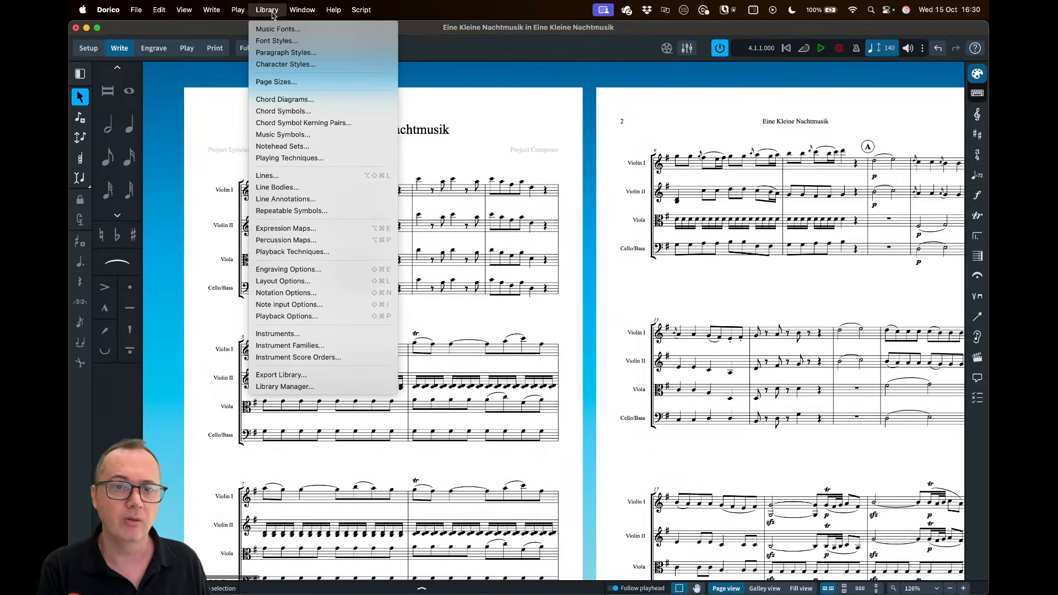
{"action": "left_click", "coordinate": [295, 281]}
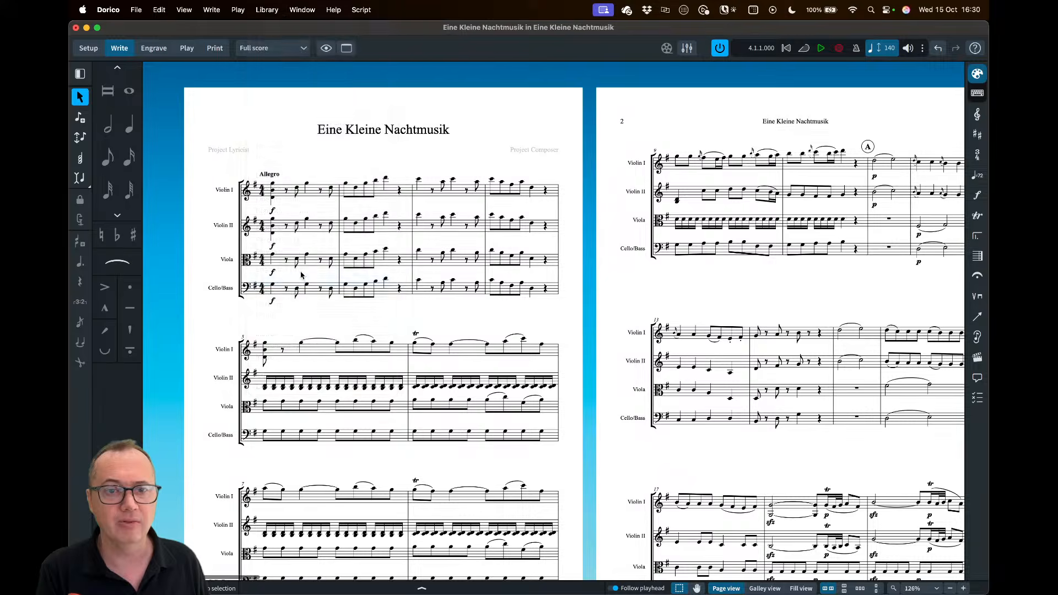
{"action": "left_click_drag", "start_coordinate": [432, 96], "coordinate": [501, 137]}
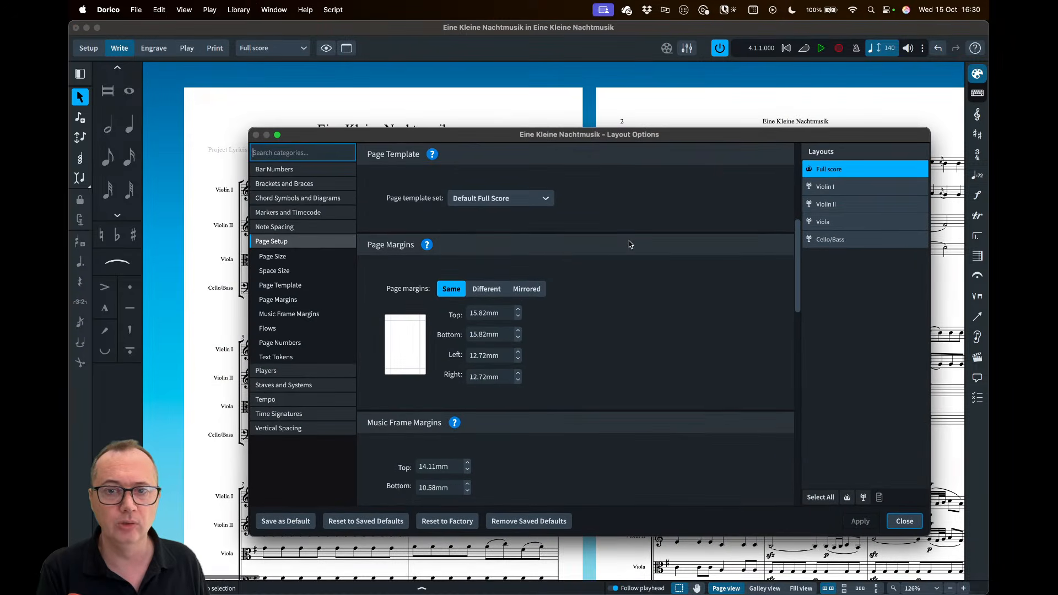
{"action": "left_click", "coordinate": [308, 388]}
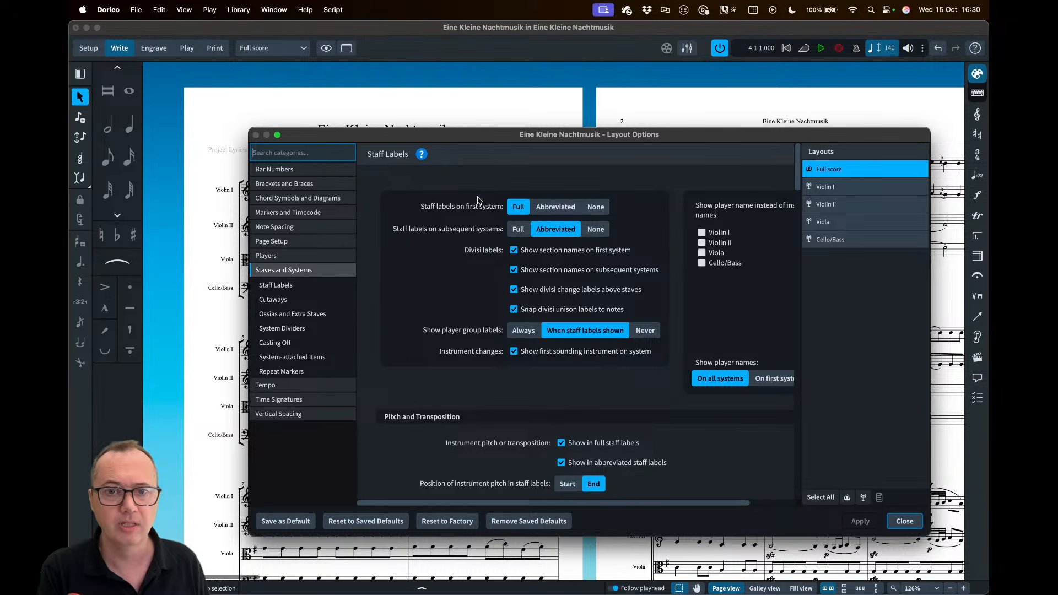
{"action": "left_click", "coordinate": [594, 230]}
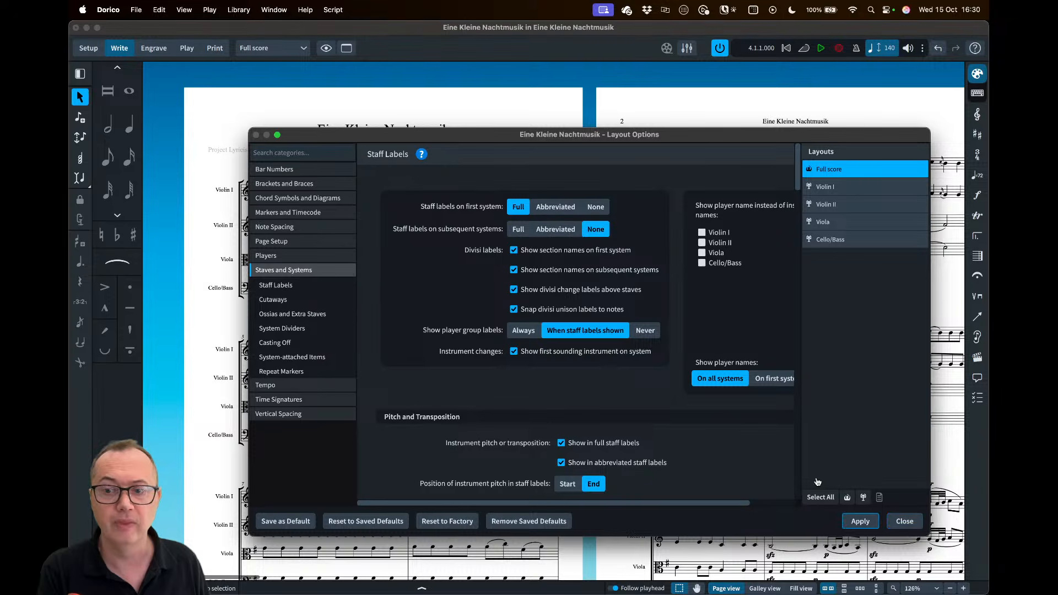
{"action": "left_click", "coordinate": [861, 521]}
{"action": "left_click_drag", "start_coordinate": [700, 142], "coordinate": [682, 433]}
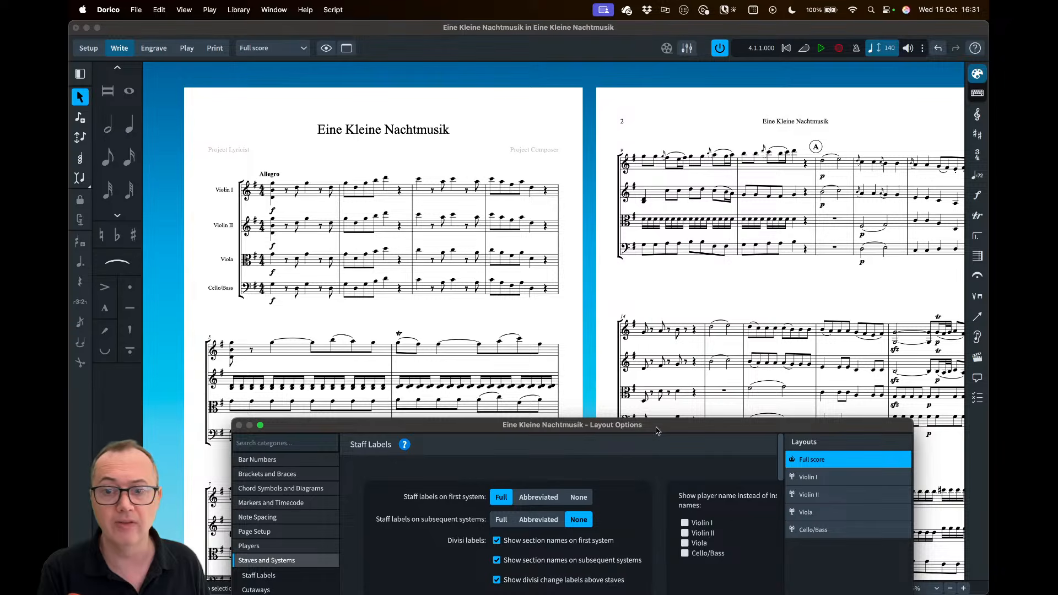
Set the staff labels on subsequent systems to Abbreviated, apply the change and close Layout Options
{"action": "left_click_drag", "start_coordinate": [657, 430], "coordinate": [656, 122]}
{"action": "left_click", "coordinate": [536, 212]}
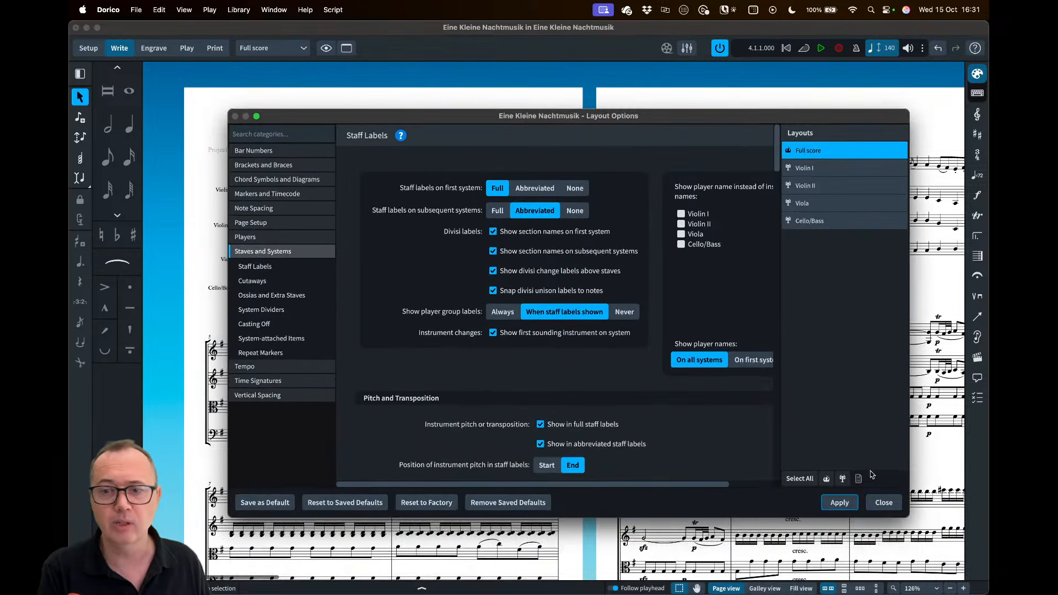
{"action": "left_click", "coordinate": [839, 502]}
{"action": "left_click", "coordinate": [884, 502]}
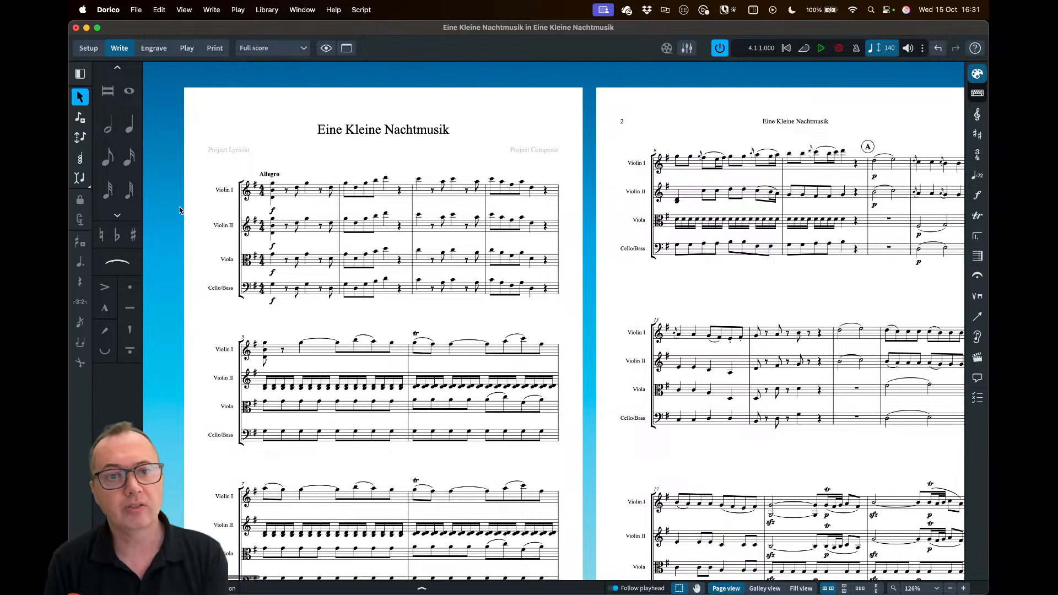
Open and cancel the Violin I name editor from its staff label, and reopen it from the instrument in Setup mode
{"action": "double_click", "coordinate": [223, 190]}
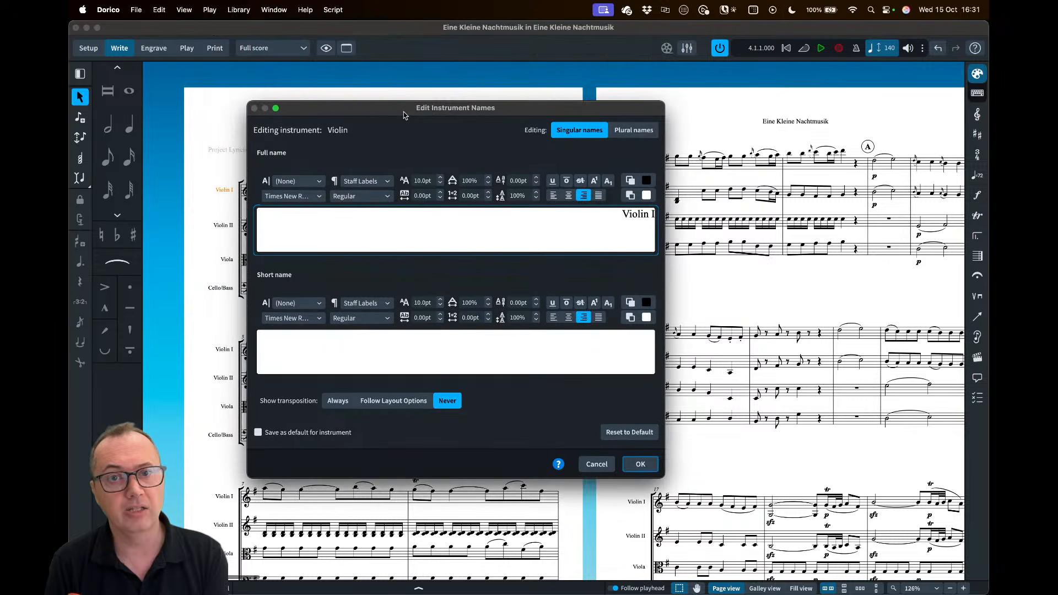
{"action": "left_click", "coordinate": [601, 464]}
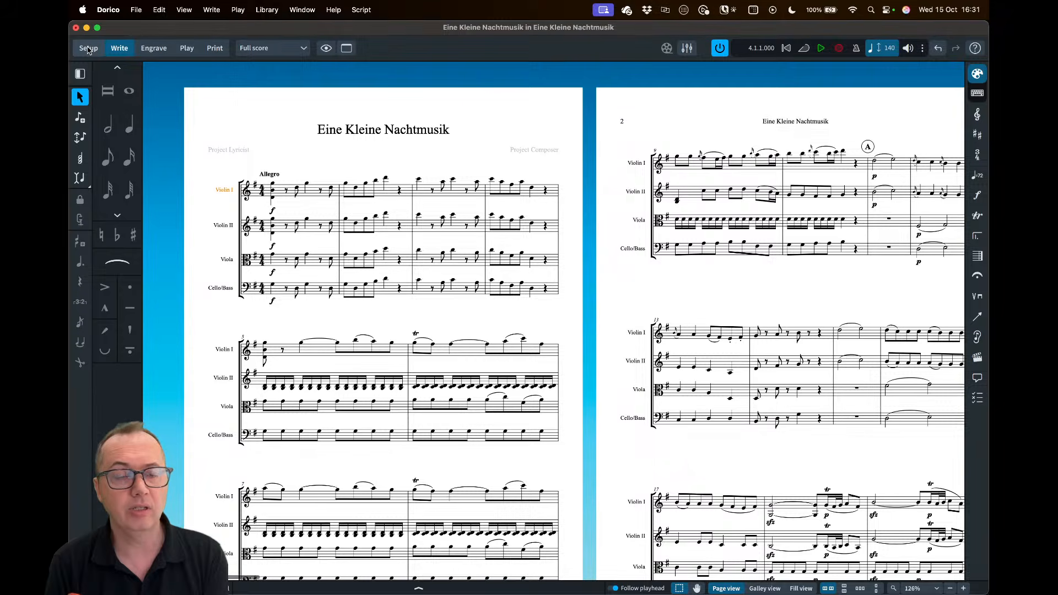
{"action": "left_click", "coordinate": [88, 48]}
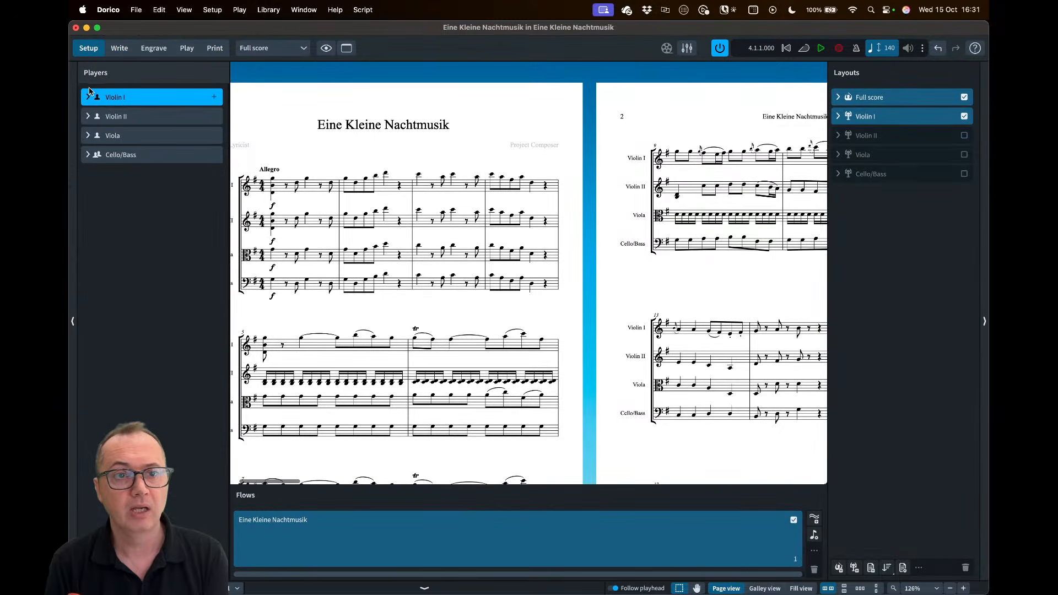
{"action": "left_click", "coordinate": [88, 98]}
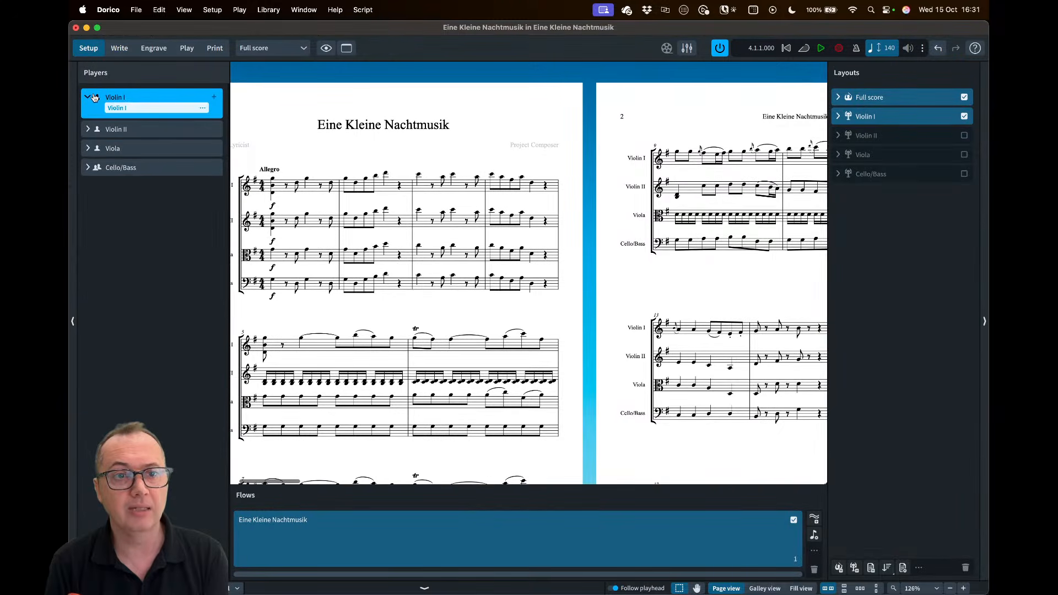
{"action": "left_click", "coordinate": [203, 109]}
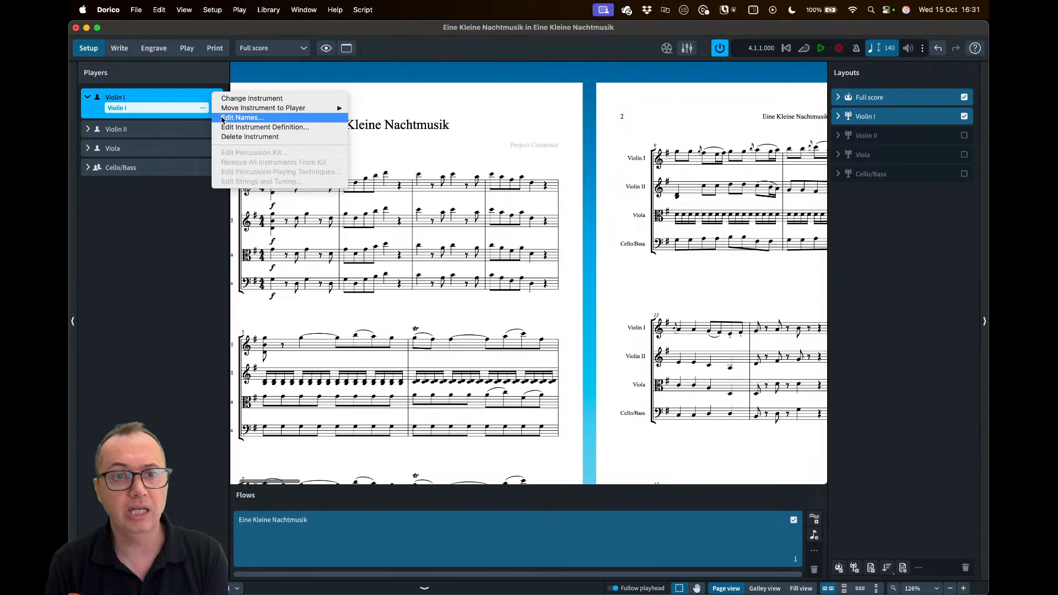
{"action": "left_click", "coordinate": [267, 118]}
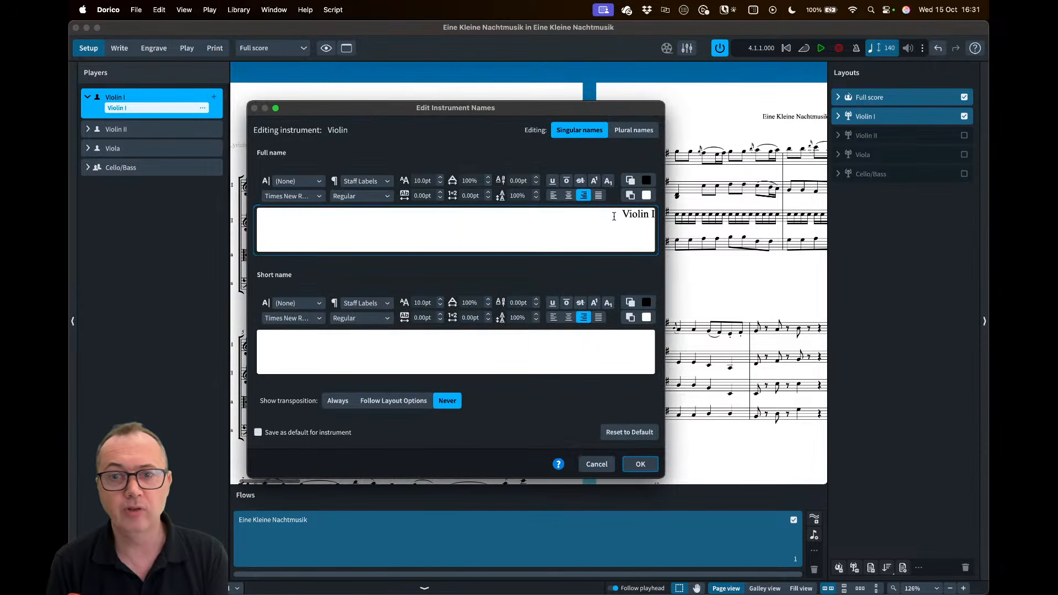
Examine the full and short name fields for Violin I, close the name editor and return to Write mode
{"action": "left_click_drag", "start_coordinate": [614, 216], "coordinate": [671, 215]}
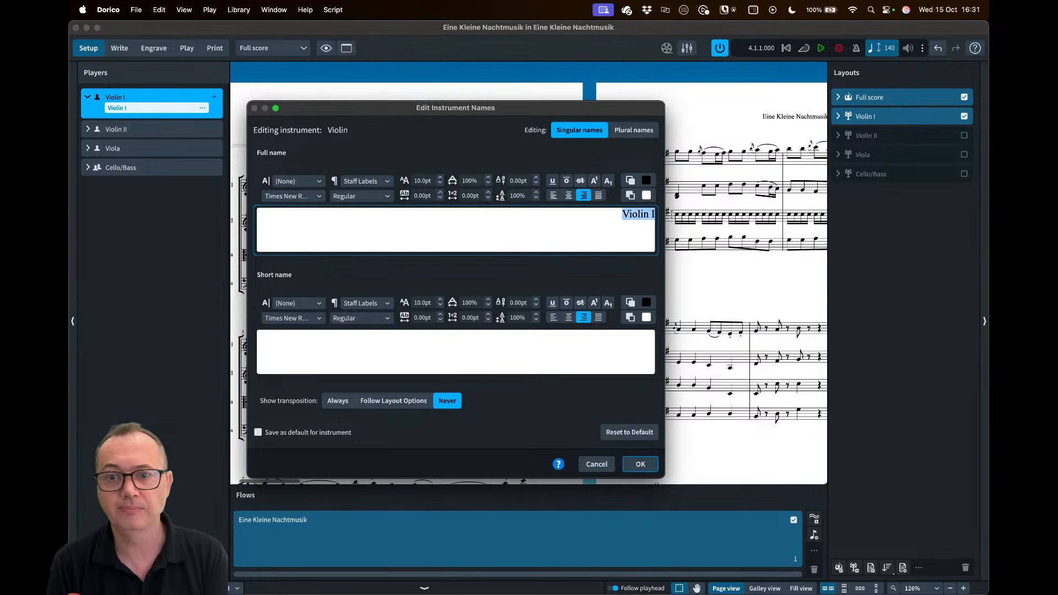
{"action": "left_click", "coordinate": [625, 350]}
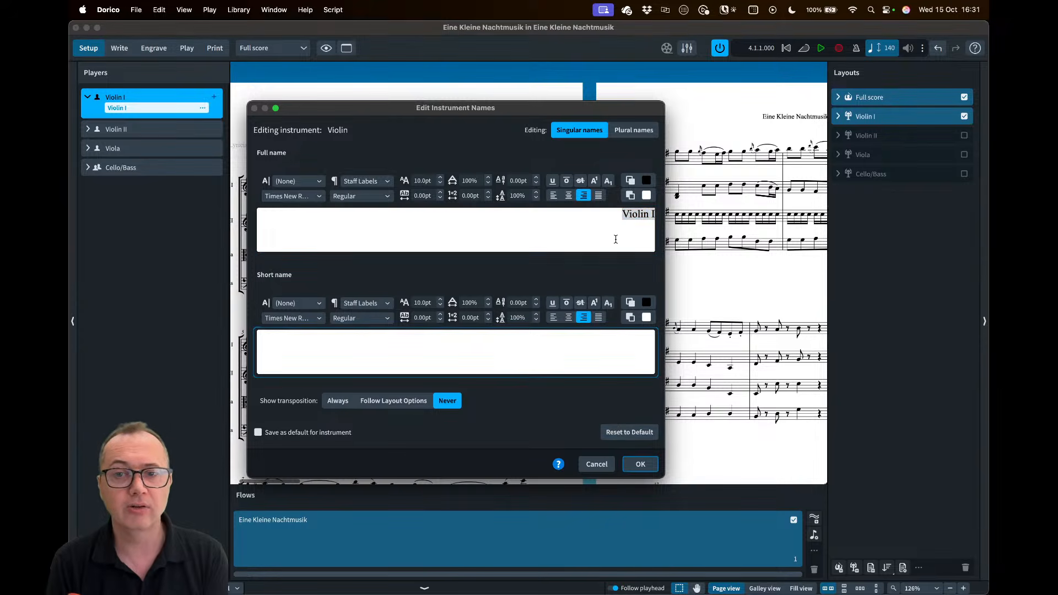
{"action": "left_click", "coordinate": [575, 237]}
{"action": "left_click", "coordinate": [610, 218]}
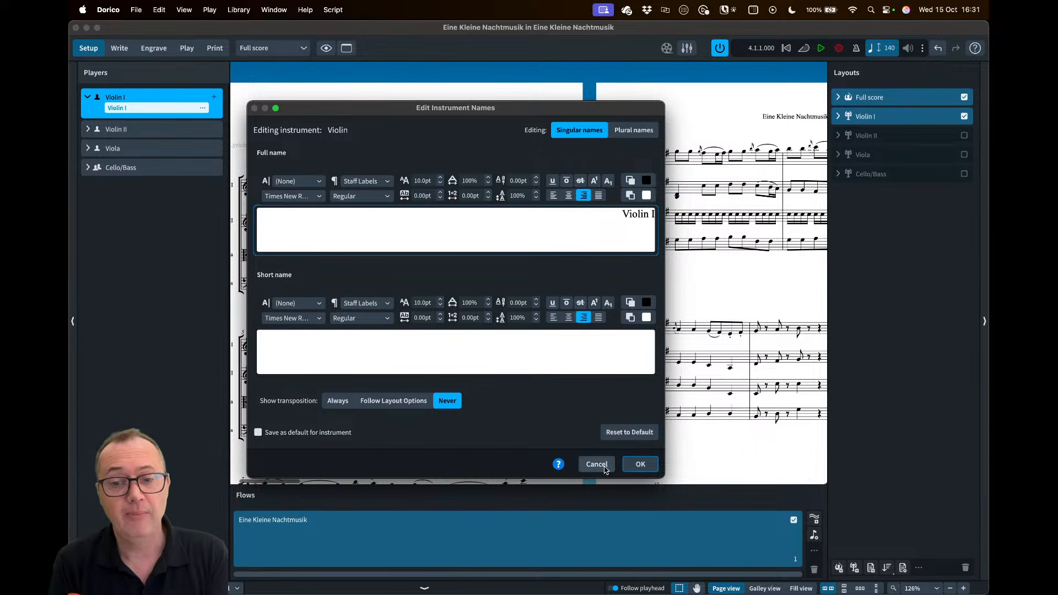
{"action": "left_click", "coordinate": [641, 464]}
{"action": "left_click", "coordinate": [119, 48]}
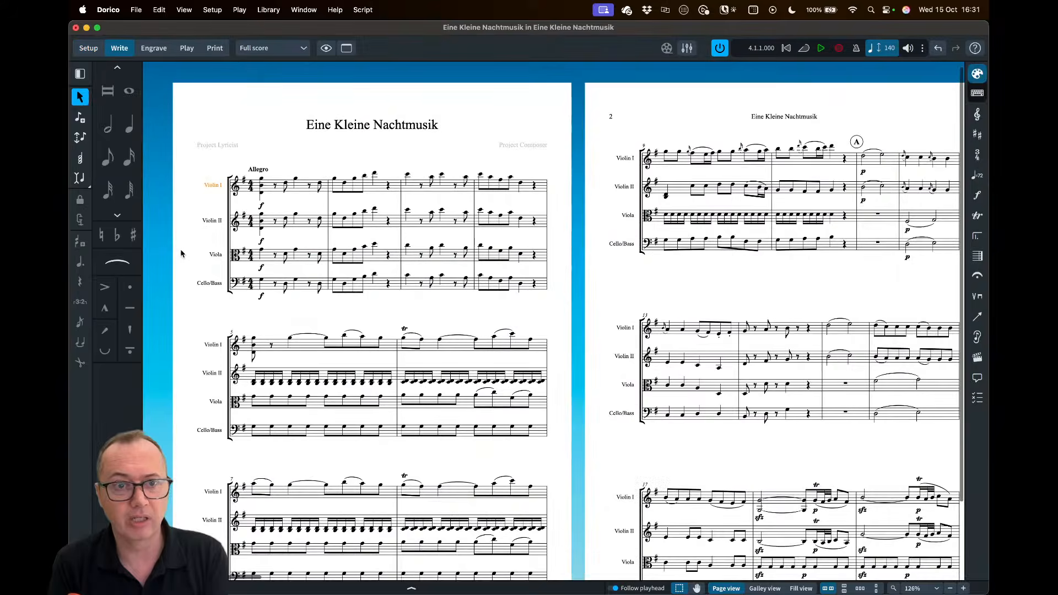
Open and cancel the Violin II name editor, and reset all instrument names to their defaults in Setup mode
{"action": "double_click", "coordinate": [213, 220]}
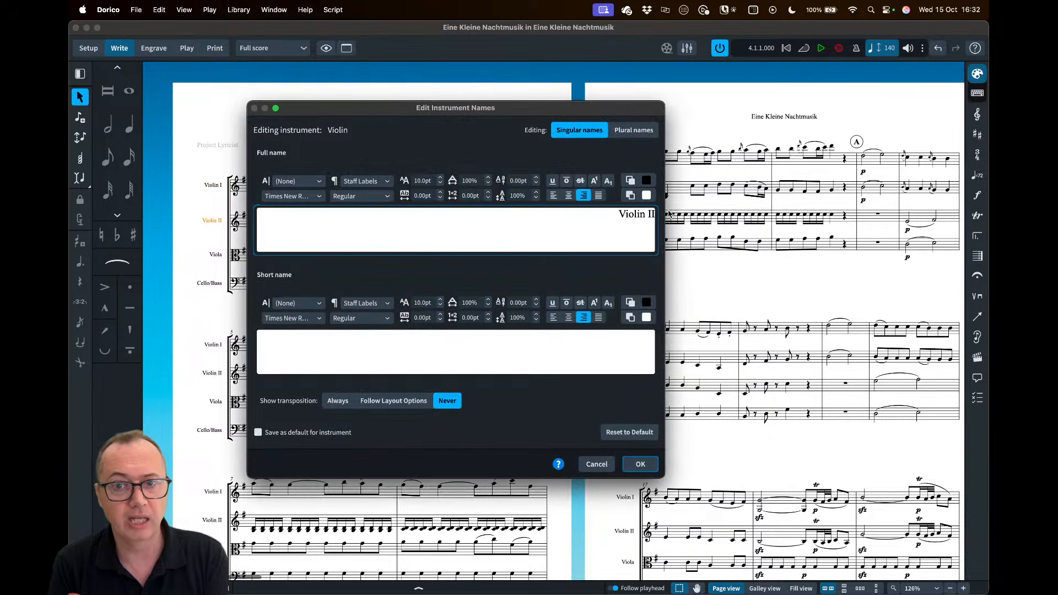
{"action": "left_click", "coordinate": [597, 464]}
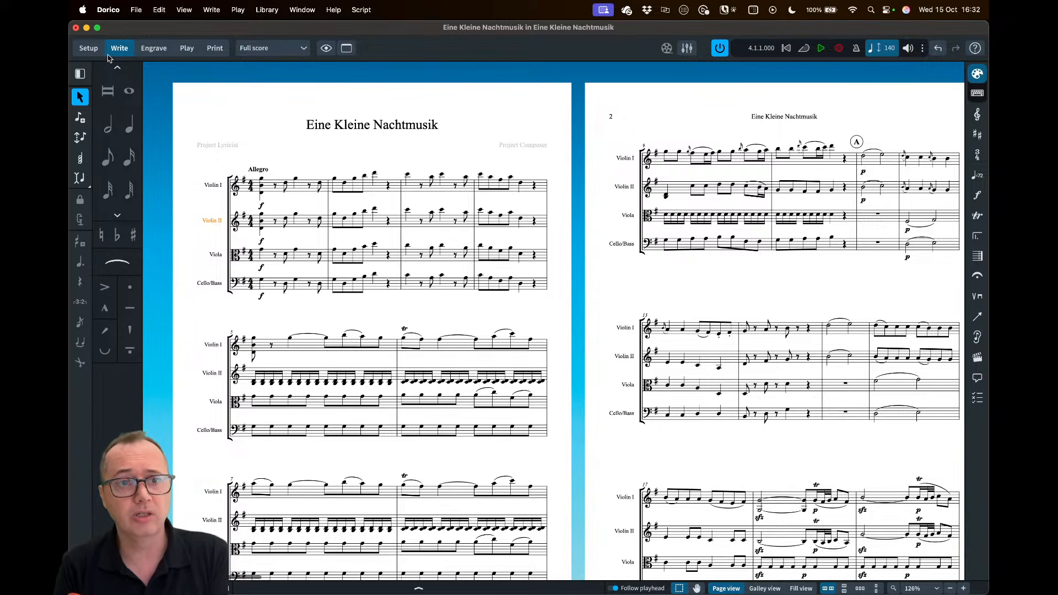
{"action": "left_click", "coordinate": [89, 48]}
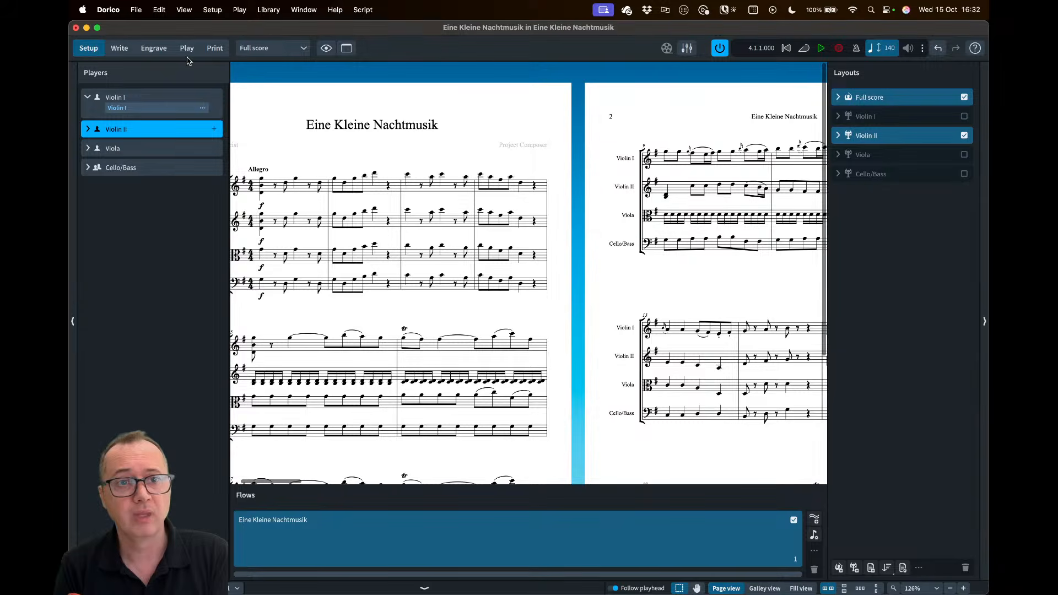
{"action": "left_click", "coordinate": [213, 11]}
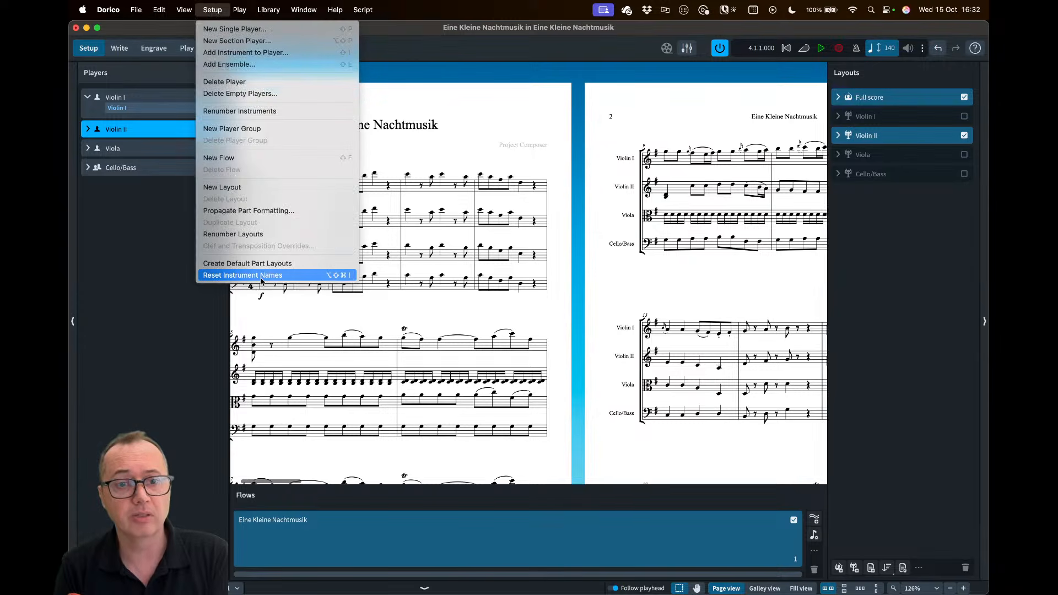
{"action": "left_click", "coordinate": [293, 275]}
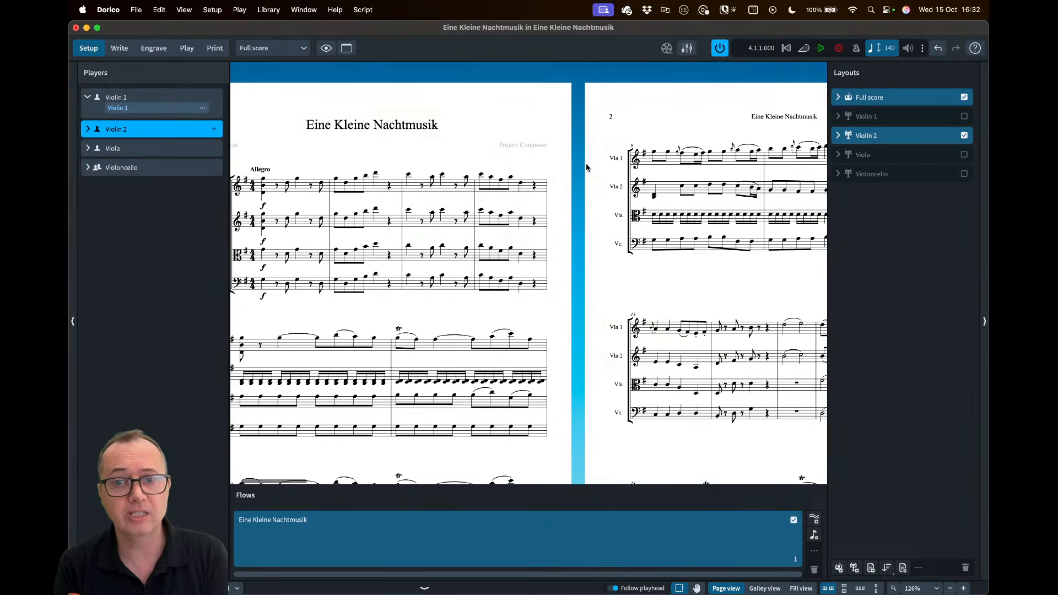
Examine the staff labels on the first page and the full and short names of the Violoncello, and cancel its name editor
{"action": "scroll", "coordinate": [527, 143], "scroll_direction": "left", "scroll_amount": 3}
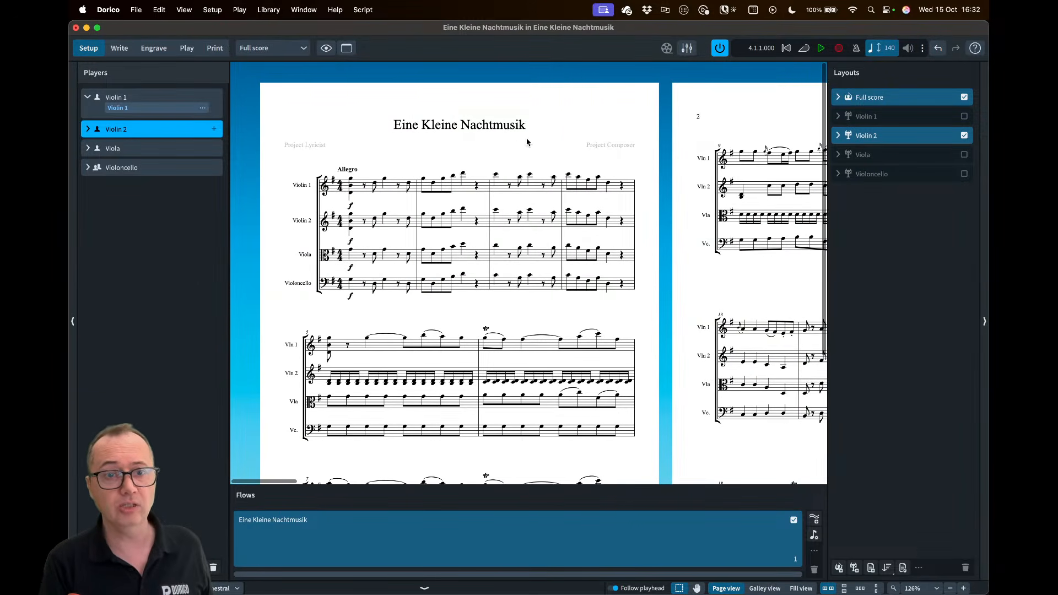
{"action": "double_click", "coordinate": [304, 284]}
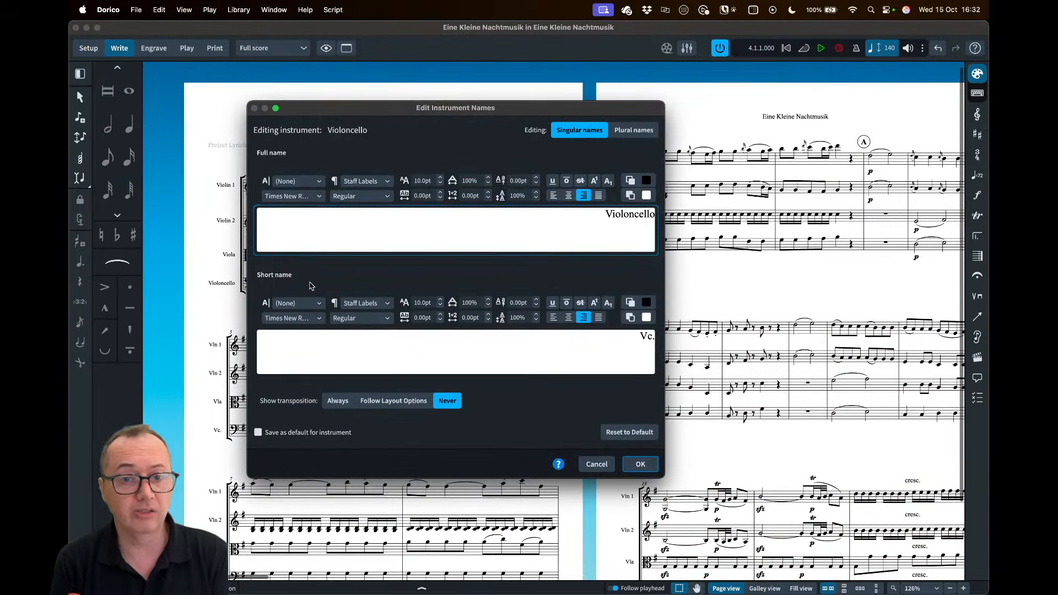
{"action": "left_click", "coordinate": [599, 464]}
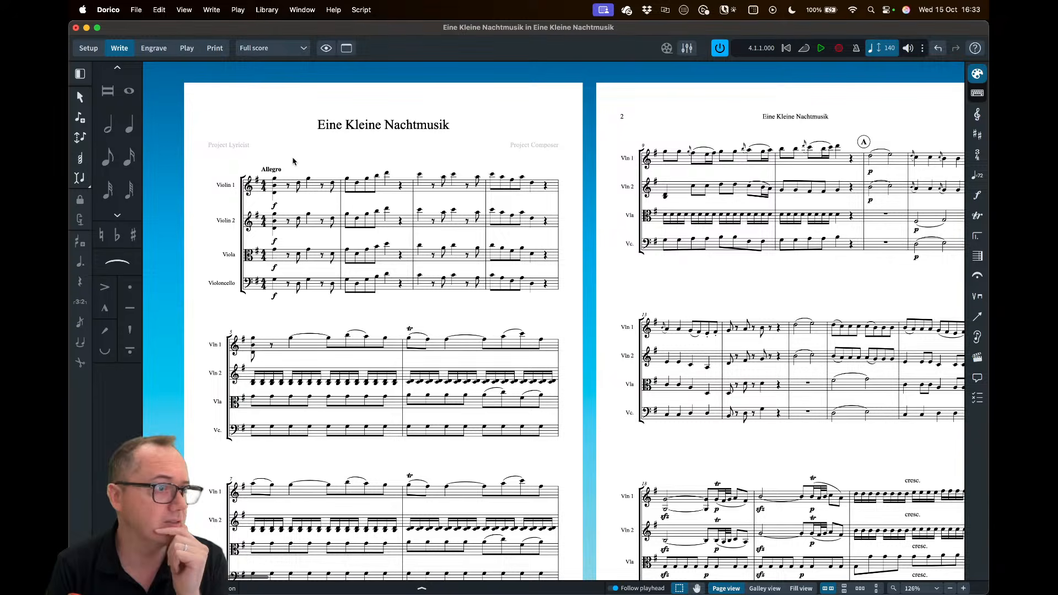
Examine rehearsal mark A above the first system of page 2, and deselect it
{"action": "scroll", "coordinate": [683, 188], "scroll_direction": "right", "scroll_amount": 5}
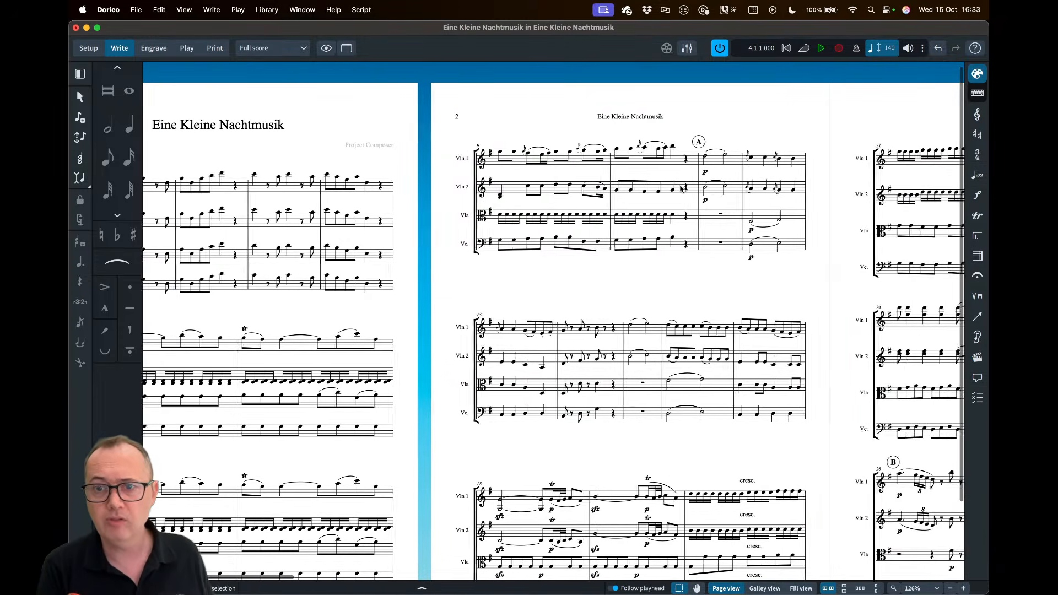
{"action": "left_click", "coordinate": [671, 142]}
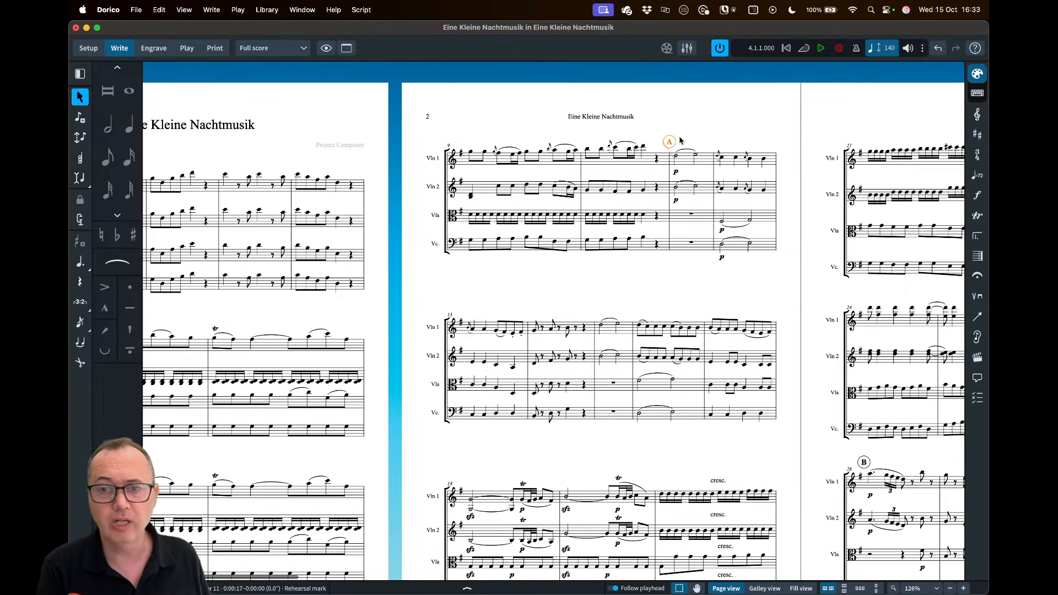
{"action": "scroll", "coordinate": [682, 141], "scroll_direction": "up", "scroll_amount": 5}
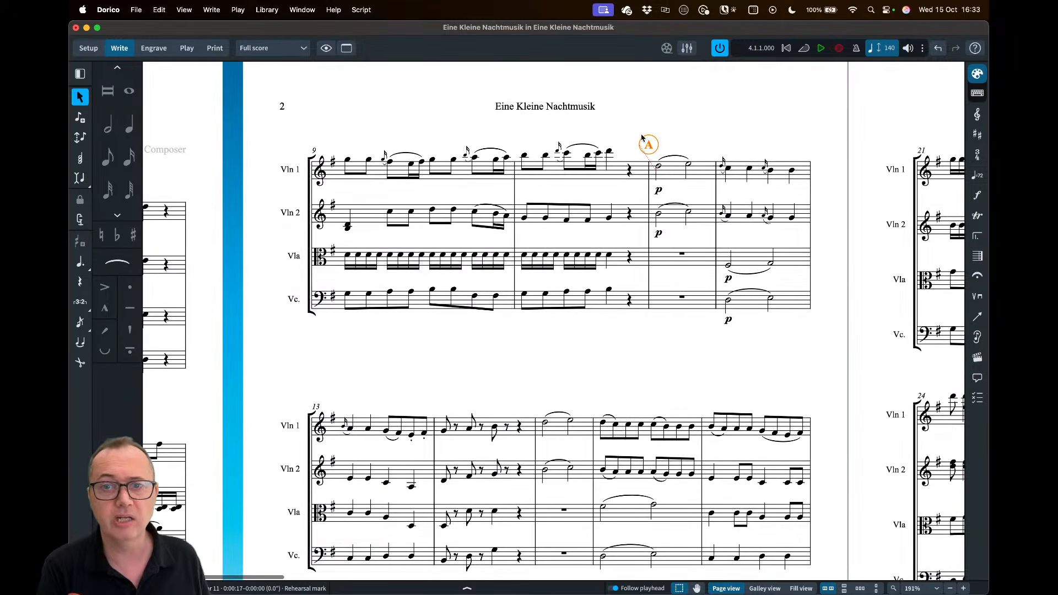
{"action": "left_click", "coordinate": [638, 336]}
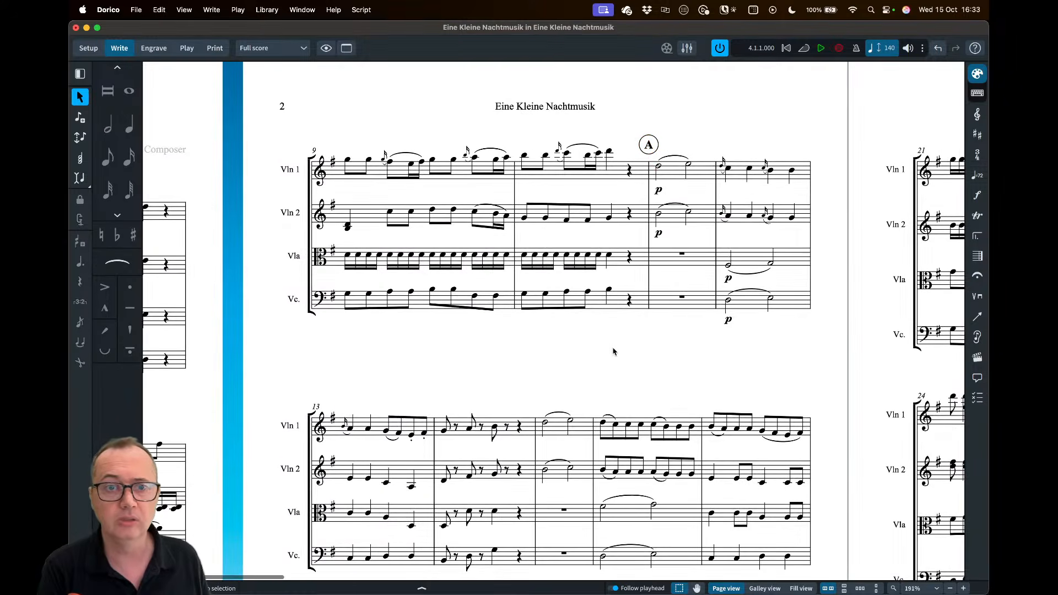
Inspect the cresc. text in bar 20 on each of the four staves, selecting them one at a time
{"action": "scroll", "coordinate": [616, 351], "scroll_direction": "right", "scroll_amount": 2}
{"action": "scroll", "coordinate": [615, 351], "scroll_direction": "down", "scroll_amount": 10}
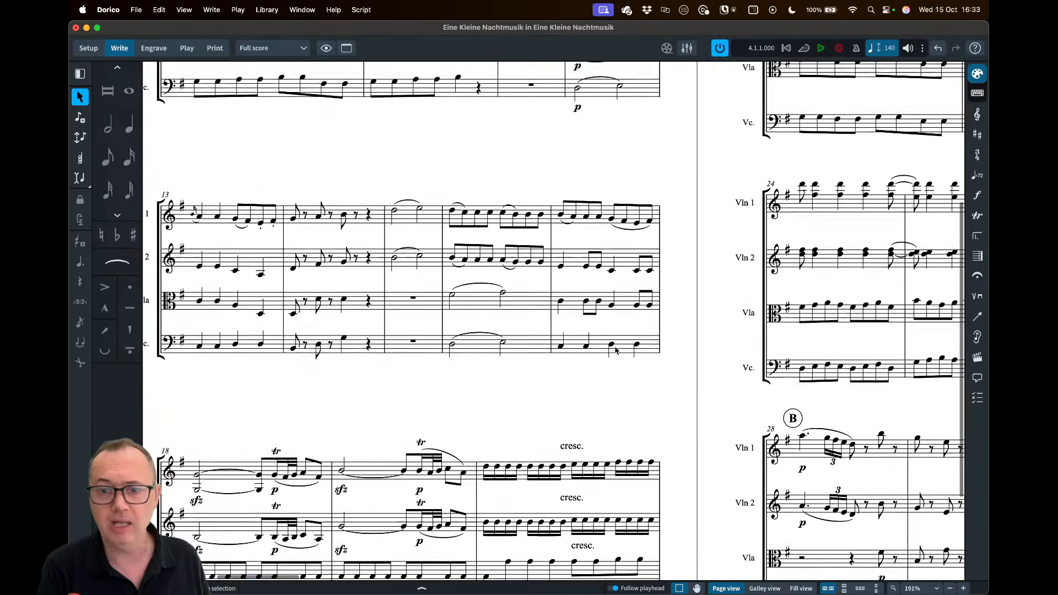
{"action": "left_click", "coordinate": [656, 306]}
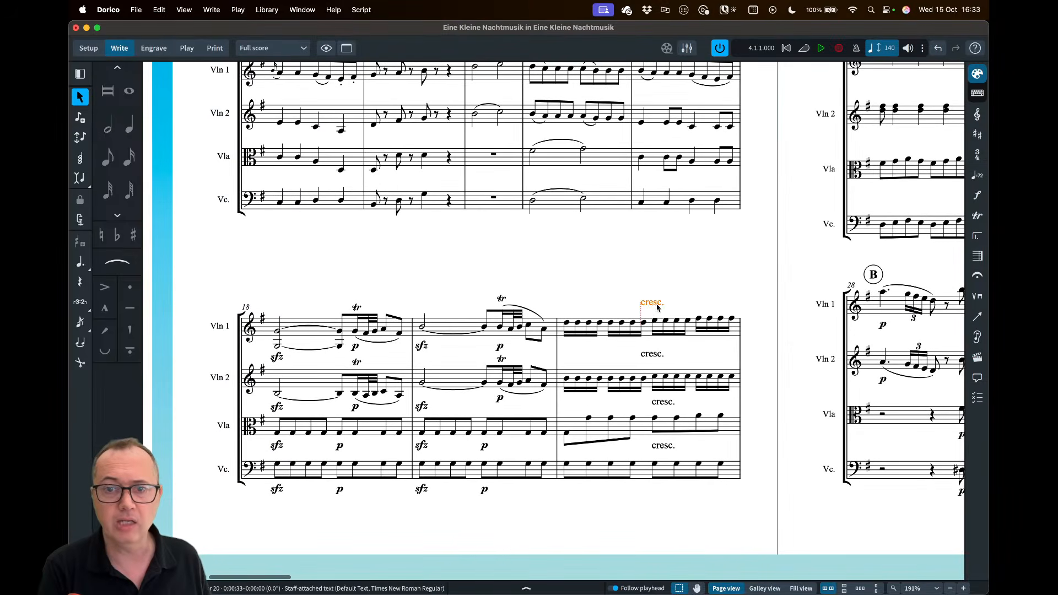
{"action": "scroll", "coordinate": [656, 307], "scroll_direction": "up", "scroll_amount": 3}
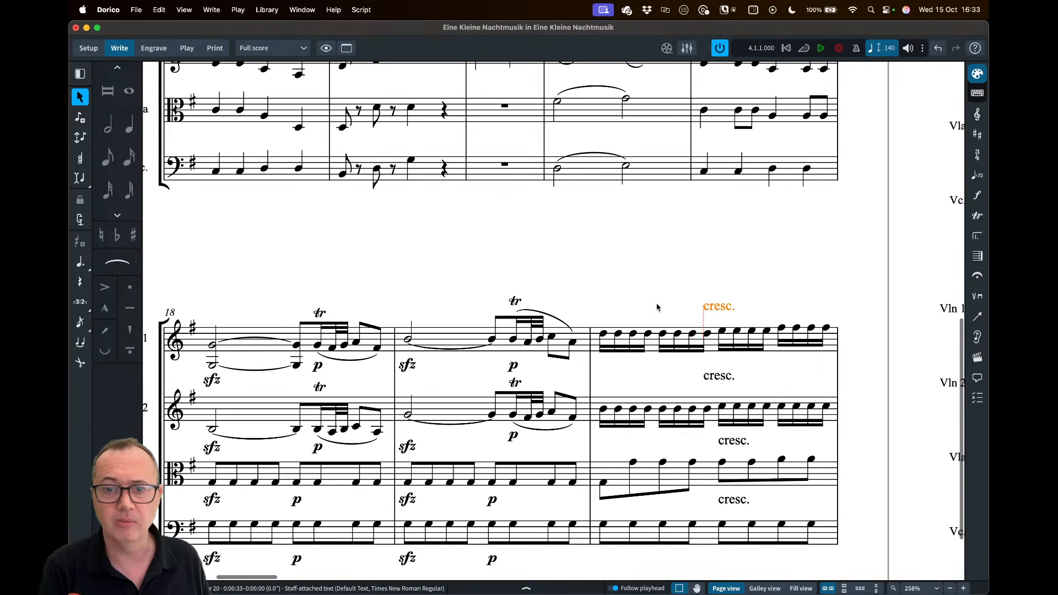
{"action": "scroll", "coordinate": [664, 313], "scroll_direction": "down", "scroll_amount": 2}
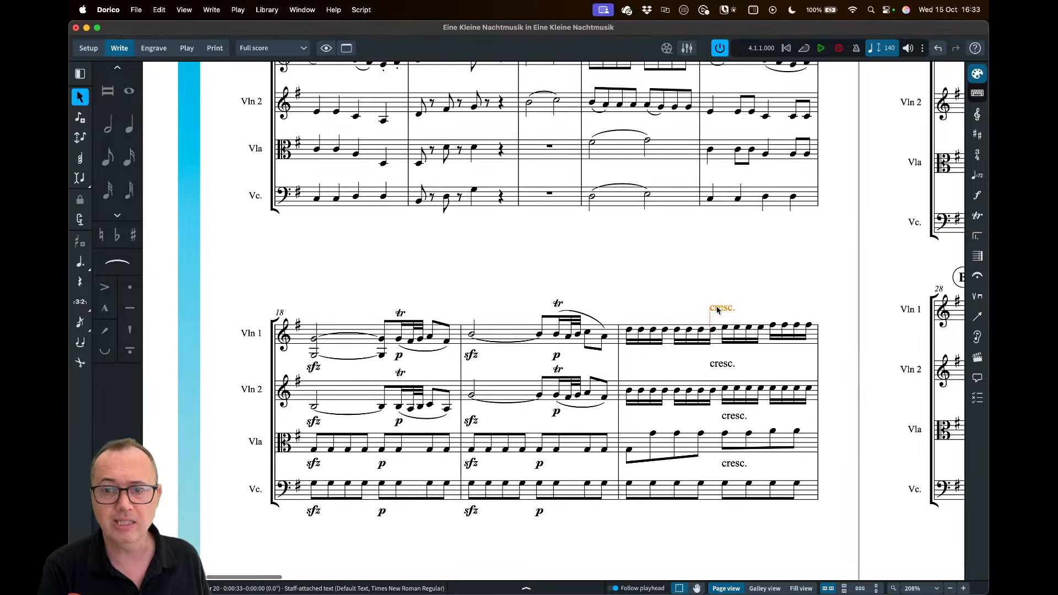
{"action": "scroll", "coordinate": [718, 311], "scroll_direction": "down", "scroll_amount": 1}
{"action": "left_click", "coordinate": [727, 339]}
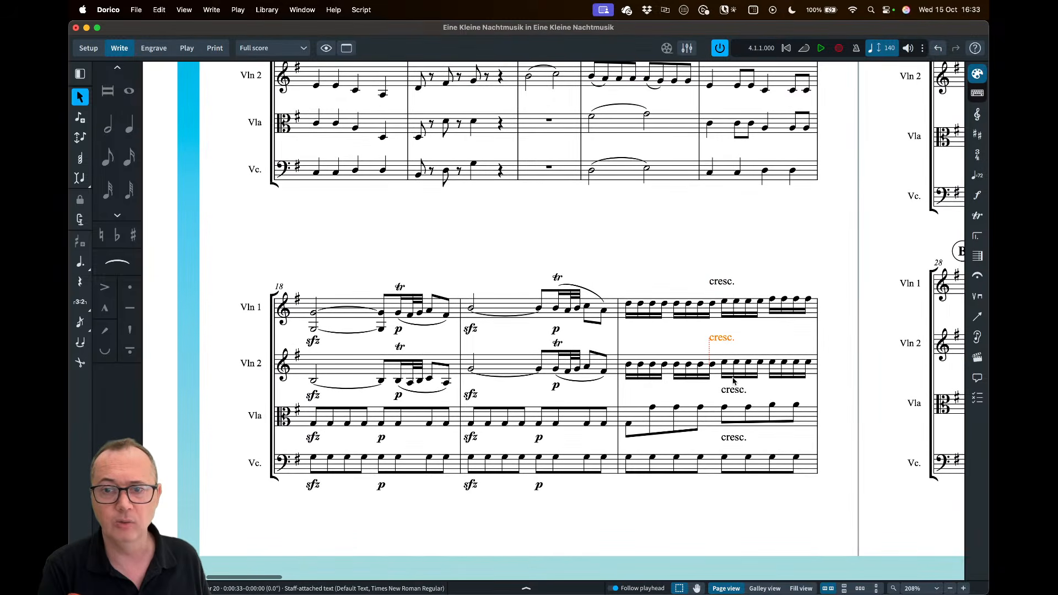
{"action": "left_click", "coordinate": [733, 392]}
{"action": "left_click", "coordinate": [735, 438]}
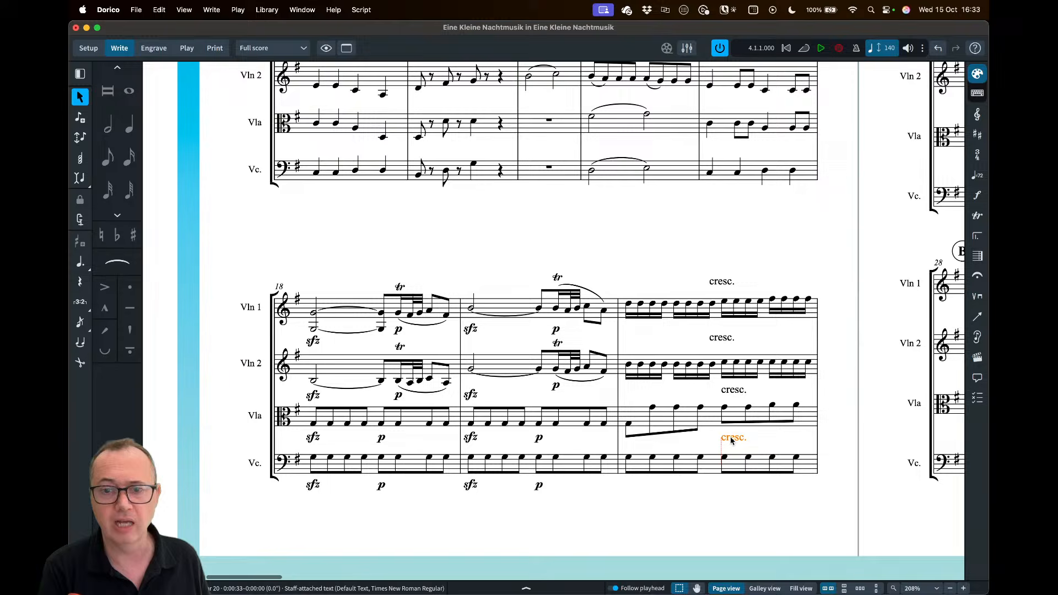
Select the Violin 2 sfz and p dynamics in bar 19 to inspect how they link with those of Violin 1
{"action": "left_click", "coordinate": [554, 387]}
{"action": "left_click", "coordinate": [469, 395]}
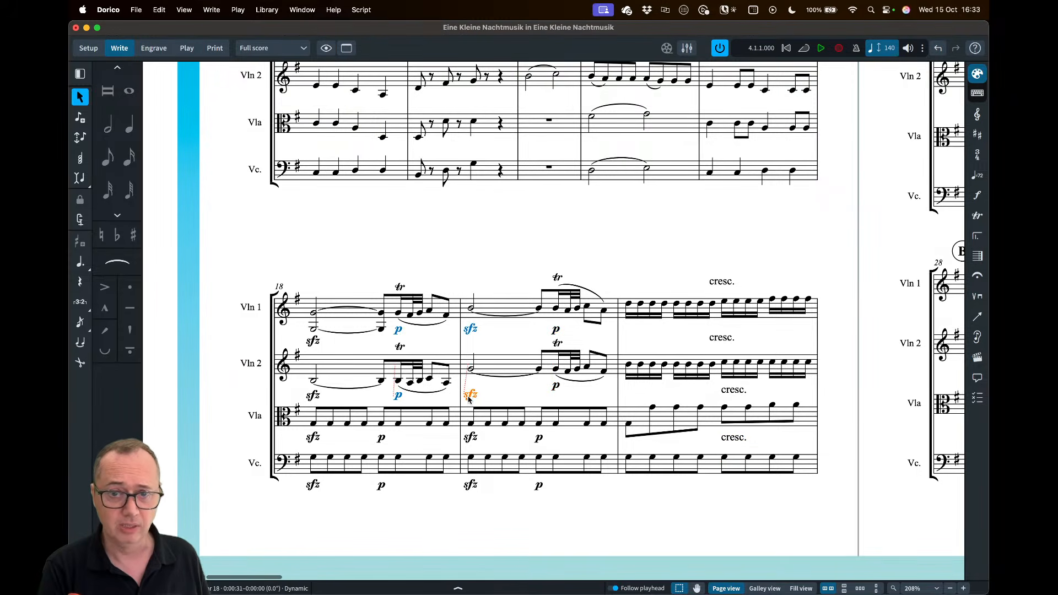
{"action": "left_click", "coordinate": [556, 386]}
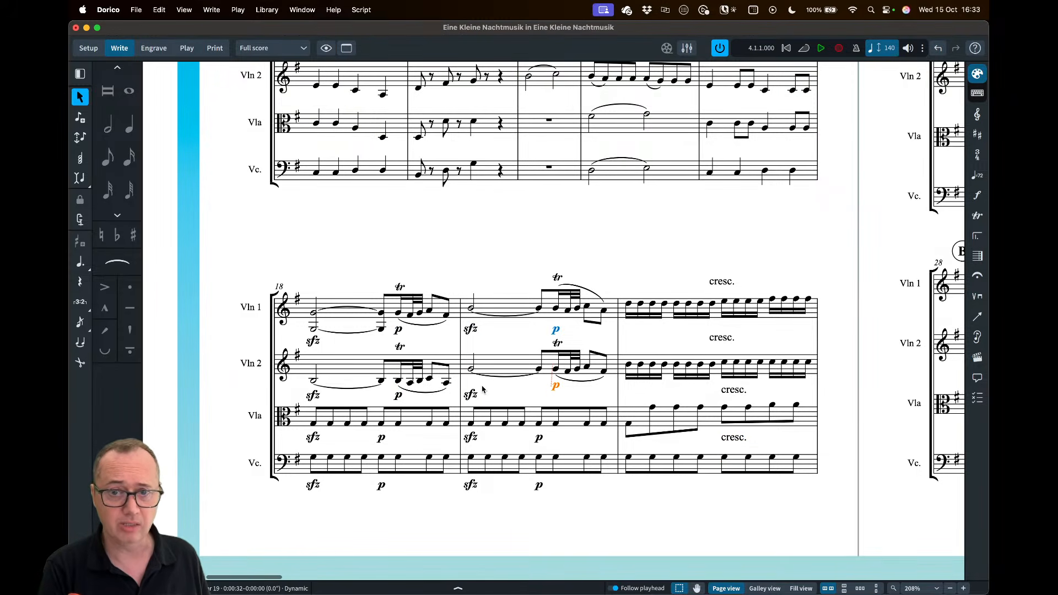
{"action": "scroll", "coordinate": [544, 383], "scroll_direction": "up", "scroll_amount": 2}
{"action": "scroll", "coordinate": [499, 398], "scroll_direction": "down", "scroll_amount": 1}
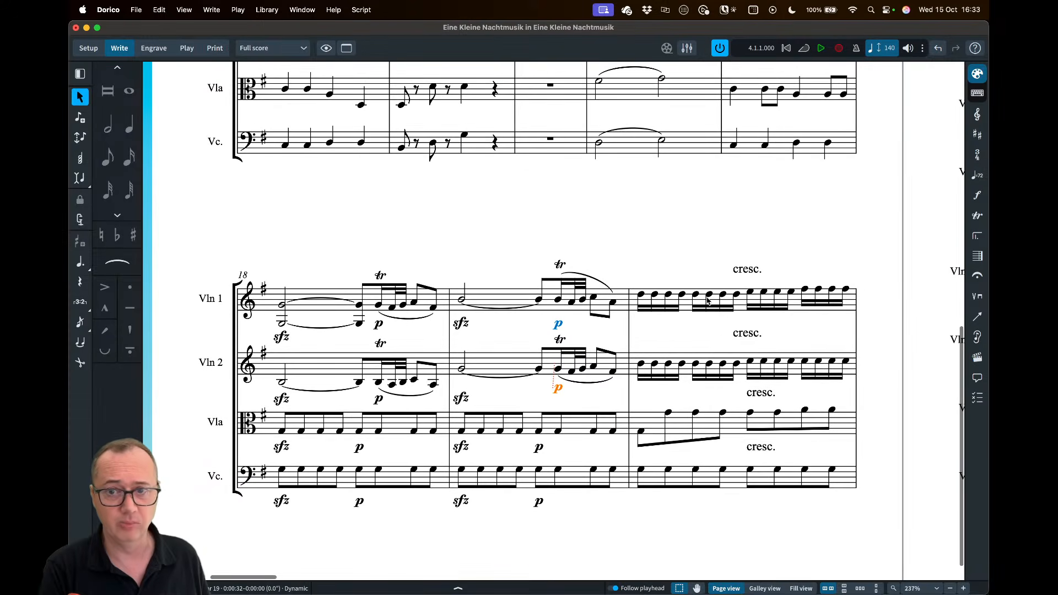
Compare the Violin 1 cresc. text in bar 20 with the Violin 1 p dynamic in bar 19 by selecting each
{"action": "left_click", "coordinate": [742, 269]}
{"action": "scroll", "coordinate": [742, 269], "scroll_direction": "right", "scroll_amount": 2}
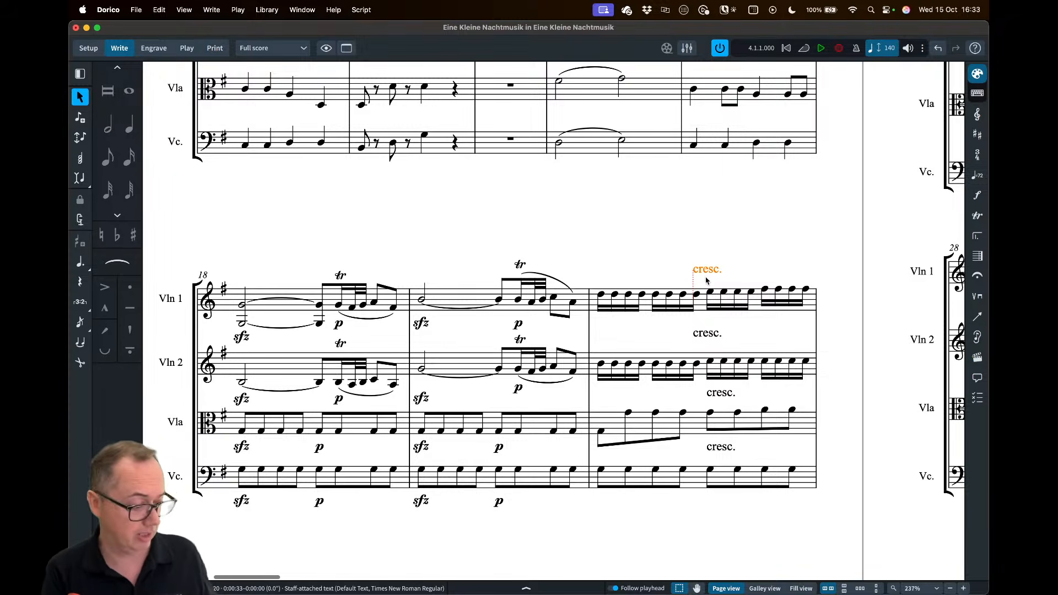
{"action": "key", "text": "F1"}
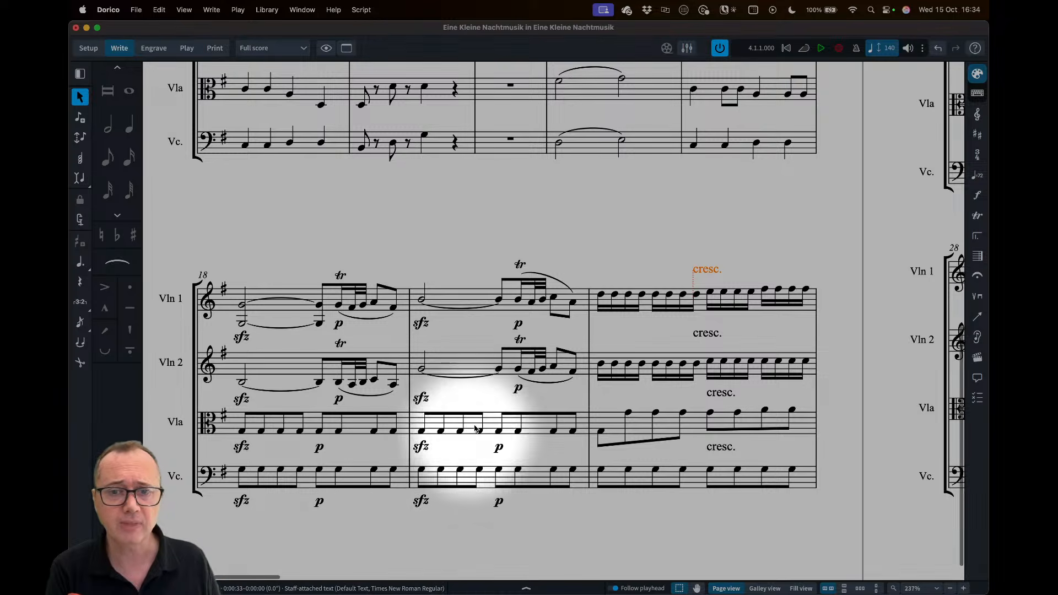
{"action": "left_click", "coordinate": [518, 324]}
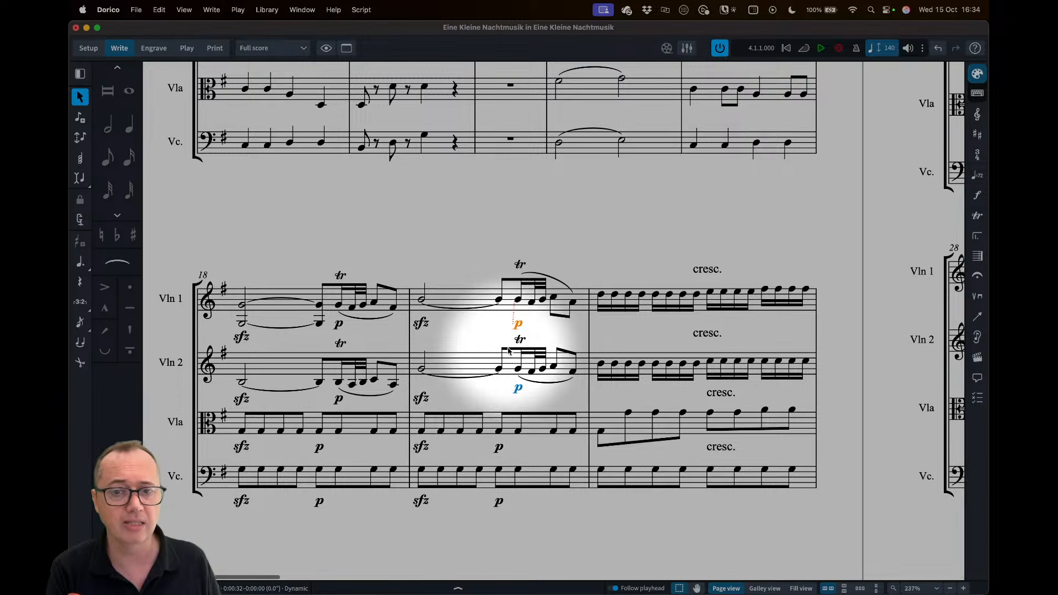
Open the Violin 1 cresc. text in bar 20 for editing to examine its text formatting, and close it unchanged
{"action": "left_click", "coordinate": [707, 270]}
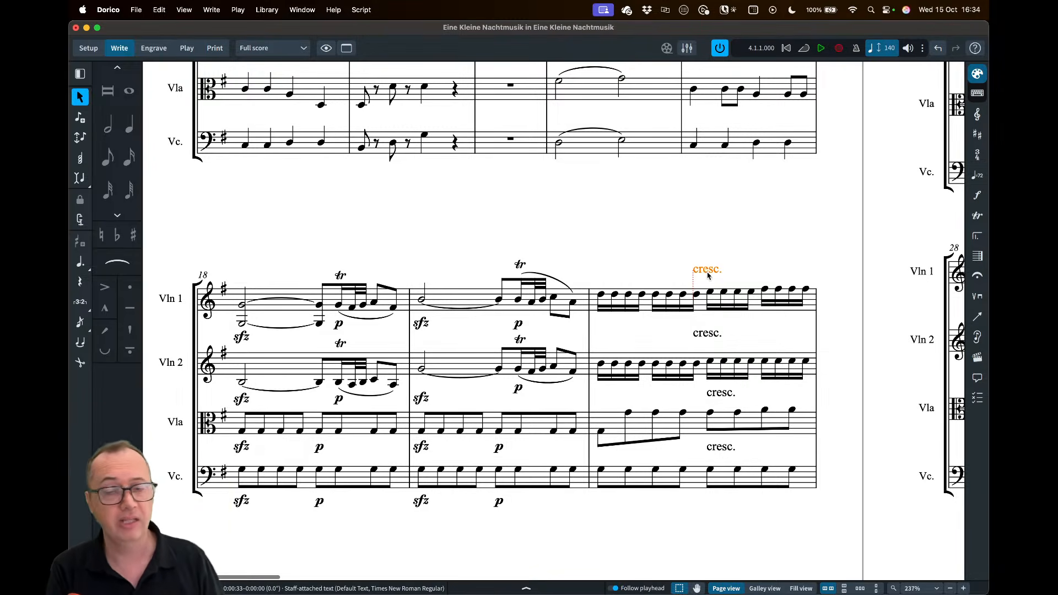
{"action": "double_click", "coordinate": [707, 270]}
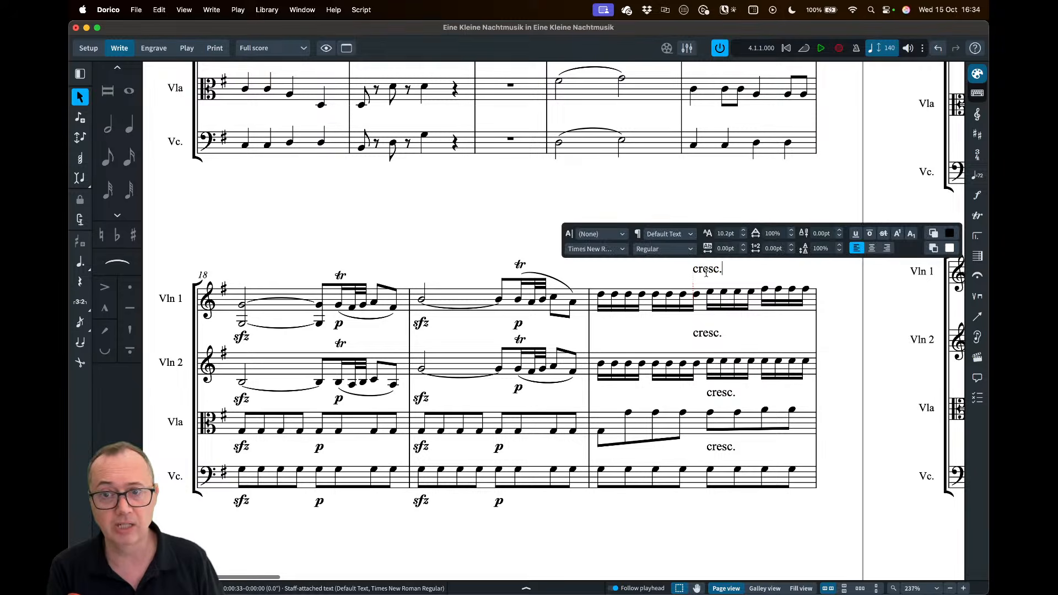
{"action": "left_click", "coordinate": [677, 277]}
Select the four cresc. texts in bar 20, flip them below their staves and delete them
{"action": "left_click", "coordinate": [707, 270]}
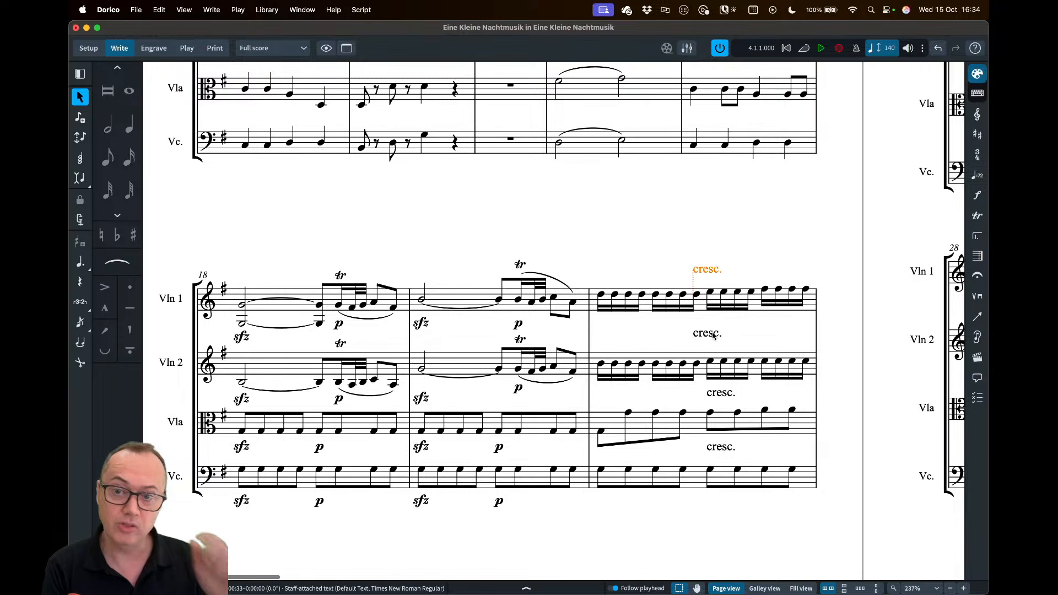
{"action": "left_click", "coordinate": [713, 335], "text": "super"}
{"action": "left_click", "coordinate": [720, 393], "text": "super"}
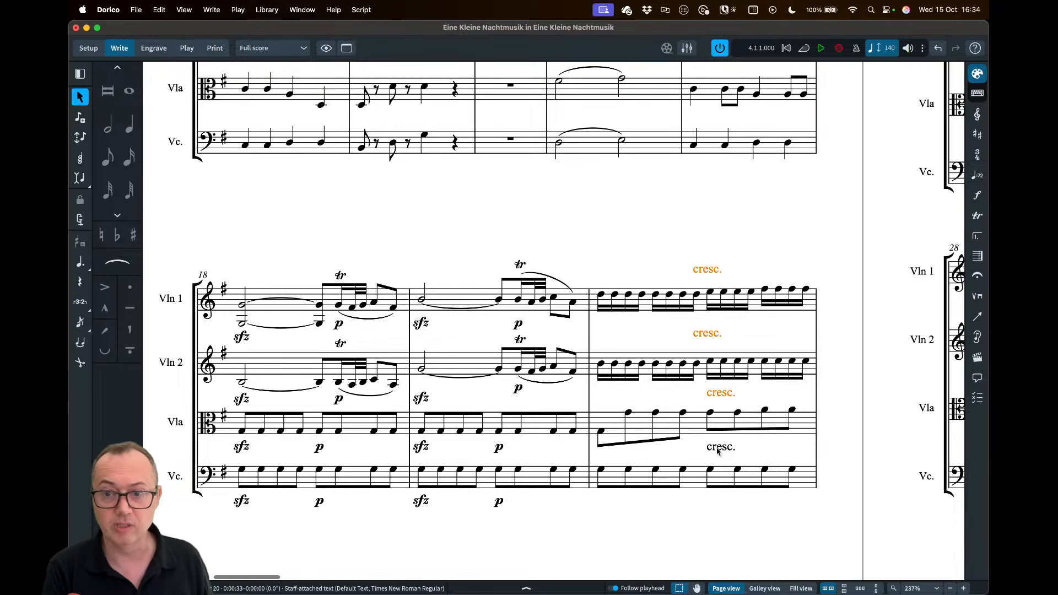
{"action": "left_click", "coordinate": [719, 450], "text": "super"}
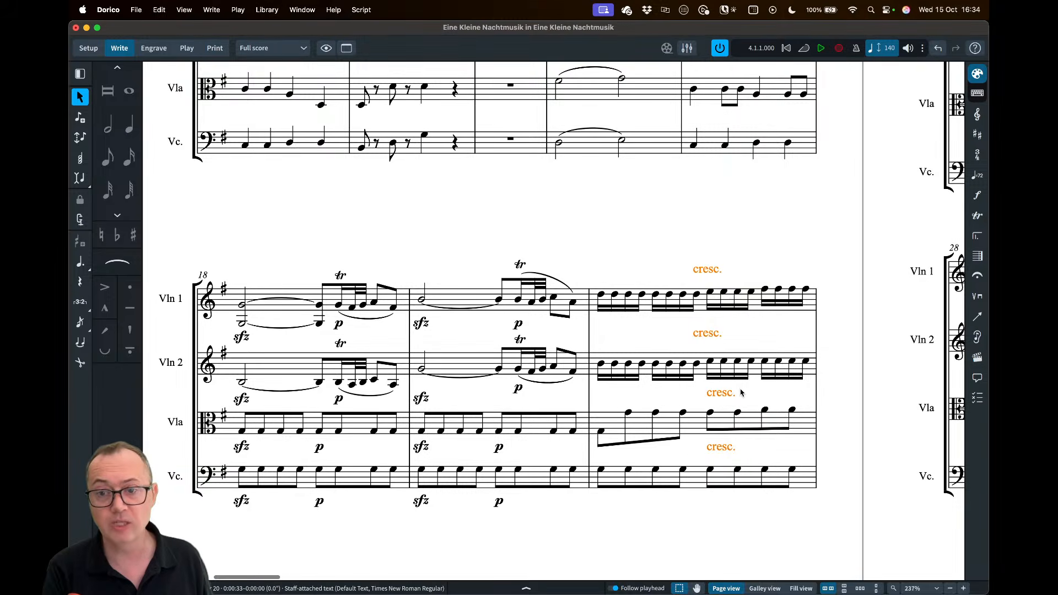
{"action": "key", "text": "f"}
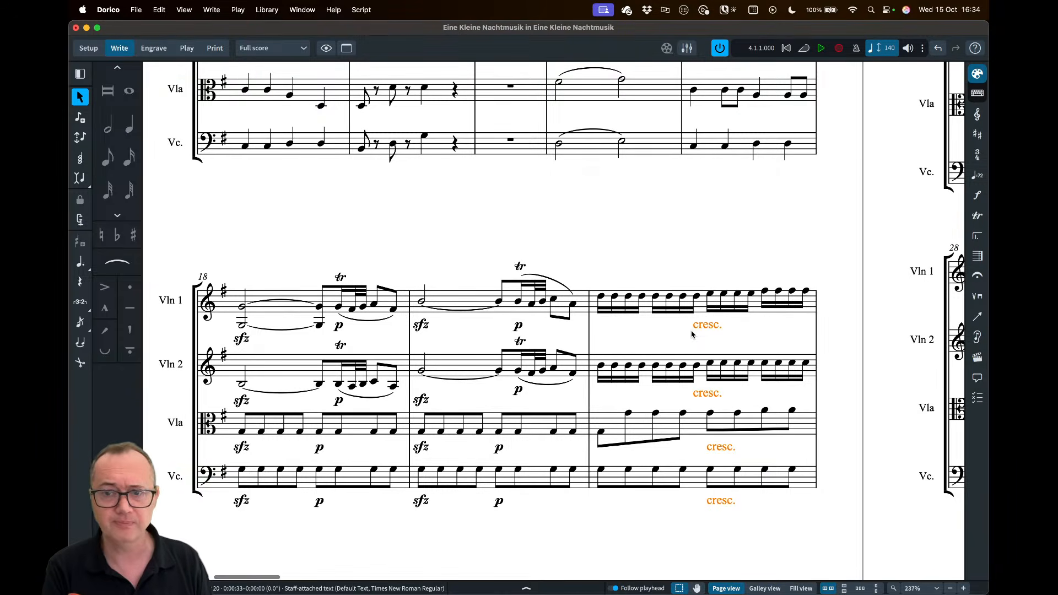
{"action": "key", "text": "Delete"}
Add a cresc. dynamic to all four staves from beat 3 of bar 20, and select the Violin 1 one to inspect it
{"action": "left_click", "coordinate": [710, 294]}
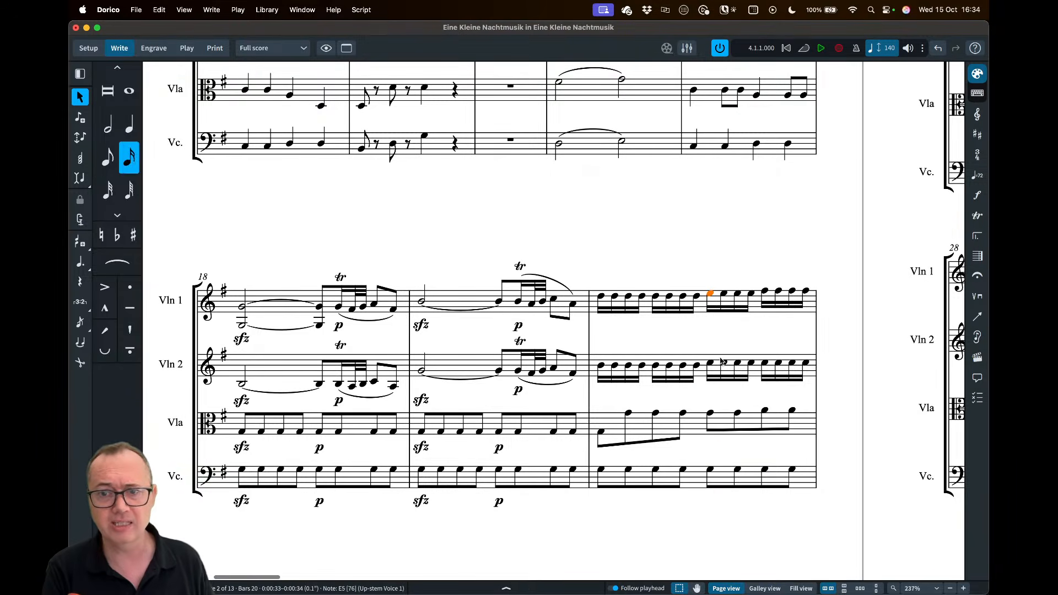
{"action": "left_click", "coordinate": [711, 470], "text": "shift"}
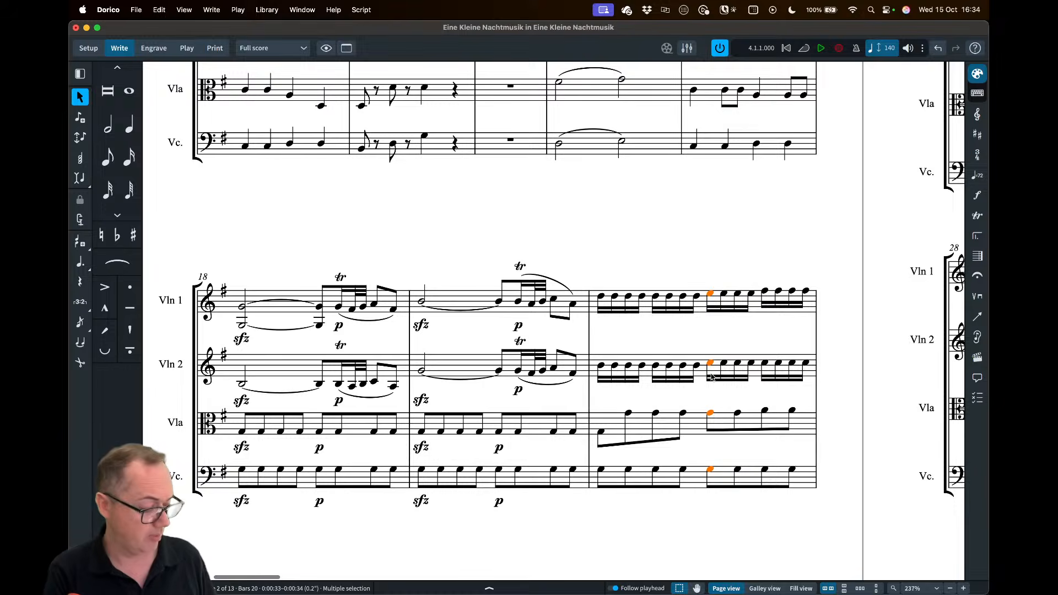
{"action": "key", "text": "shift+d"}
{"action": "type", "text": "cresc"}
{"action": "key", "text": "Return"}
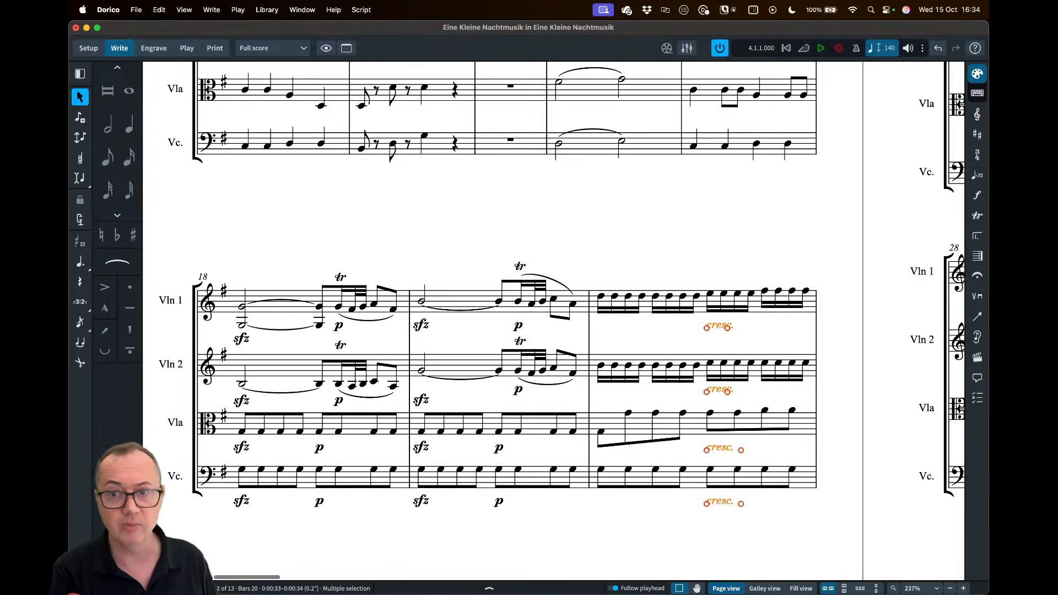
{"action": "key", "text": "Escape"}
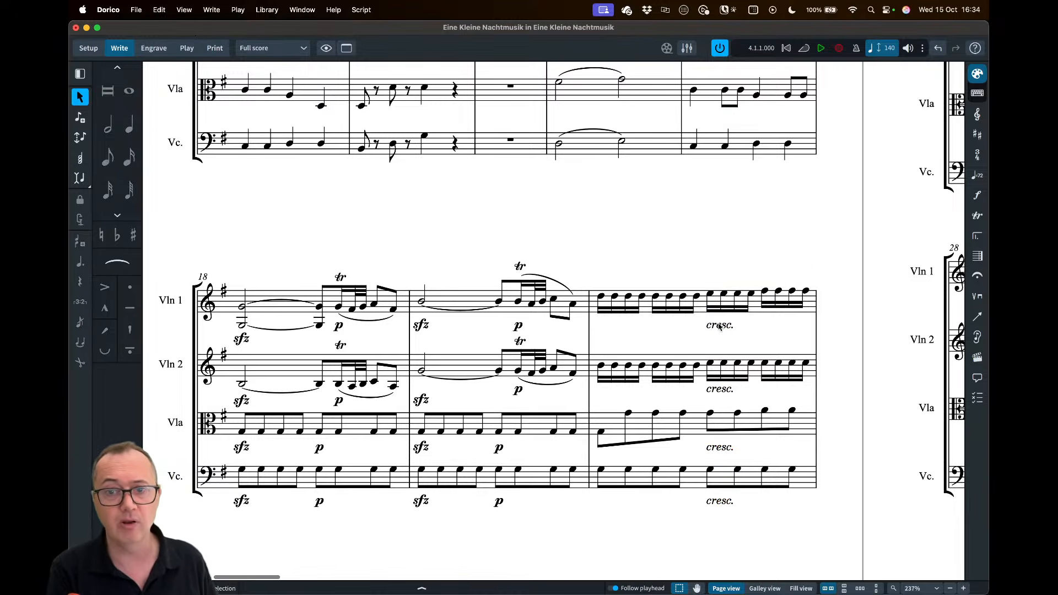
{"action": "left_click", "coordinate": [727, 326]}
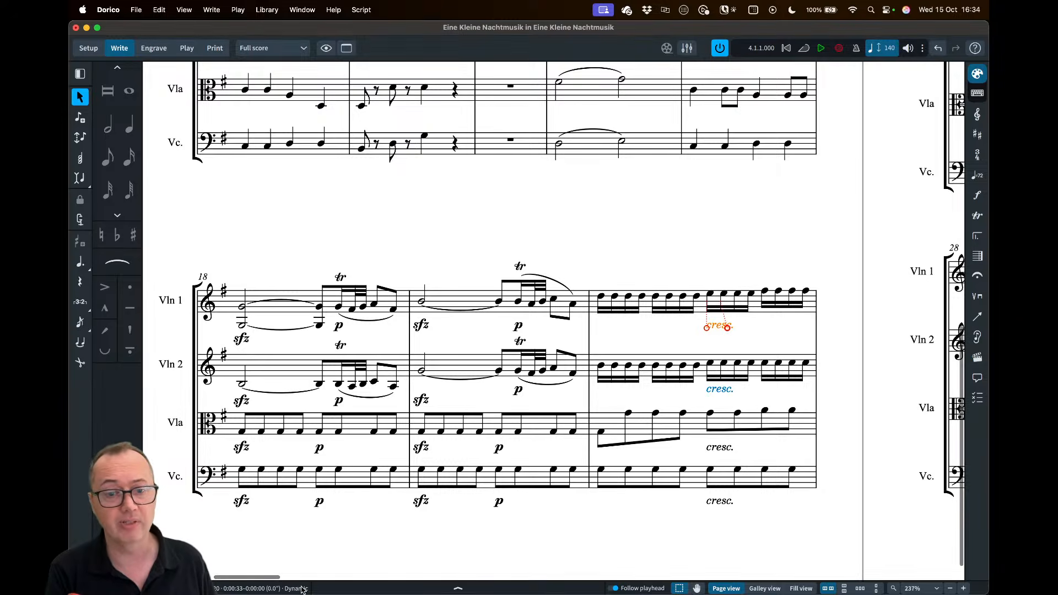
Try the Hairpin gradual style on the Violin 1 cresc. in bar 20, restore cresc./dim. and deselect the dynamic
{"action": "left_click", "coordinate": [360, 592]}
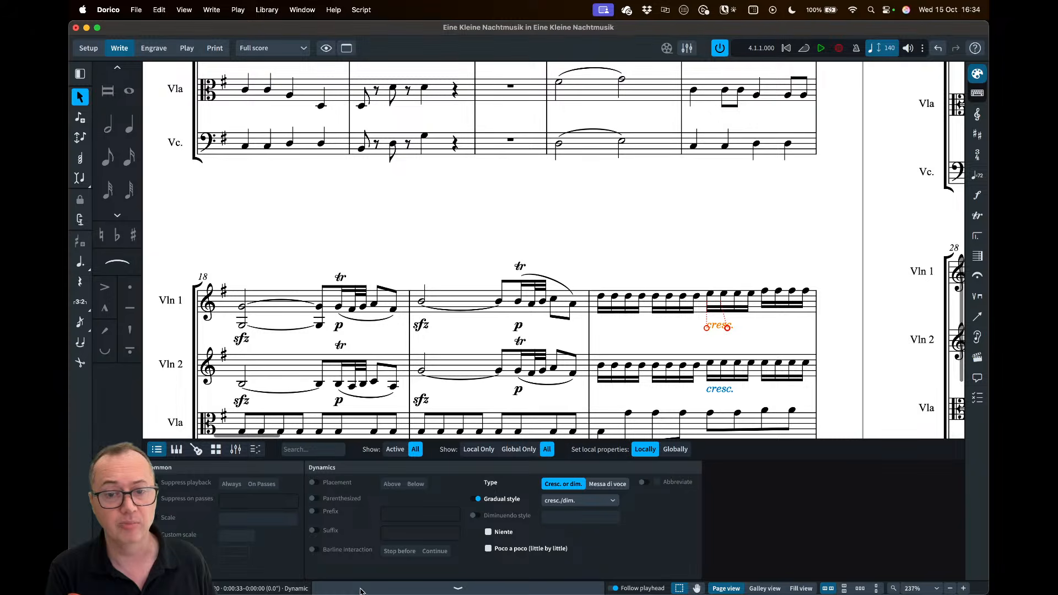
{"action": "left_click", "coordinate": [571, 500]}
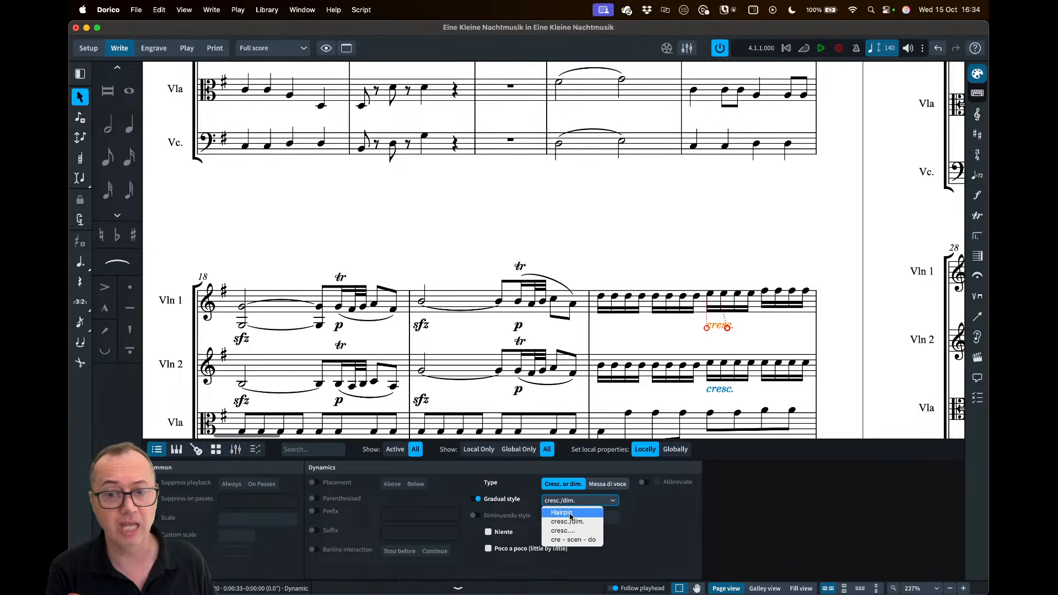
{"action": "left_click", "coordinate": [571, 514]}
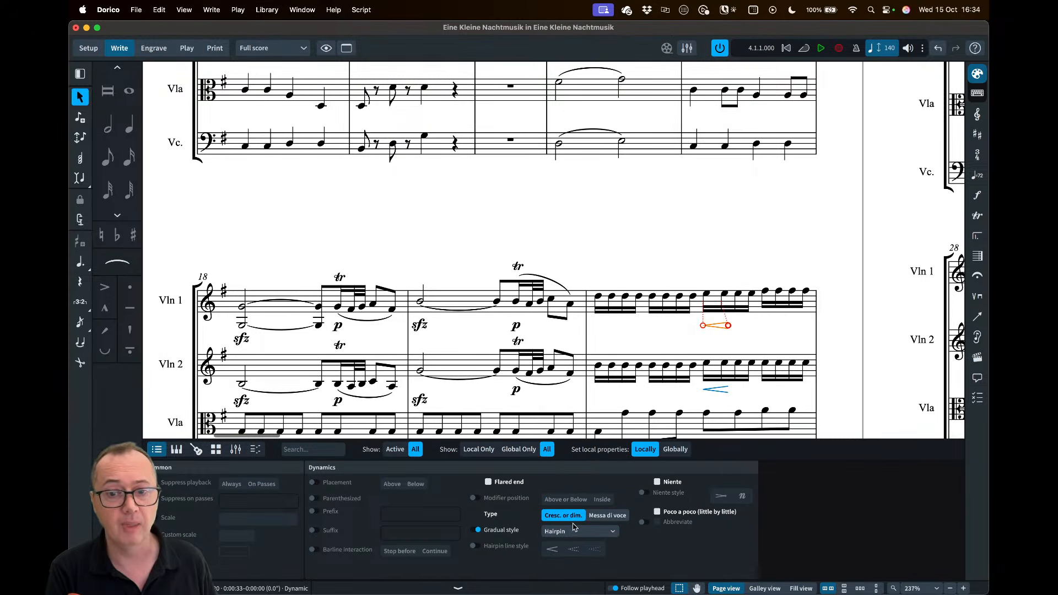
{"action": "left_click", "coordinate": [477, 531]}
{"action": "left_click", "coordinate": [476, 531]}
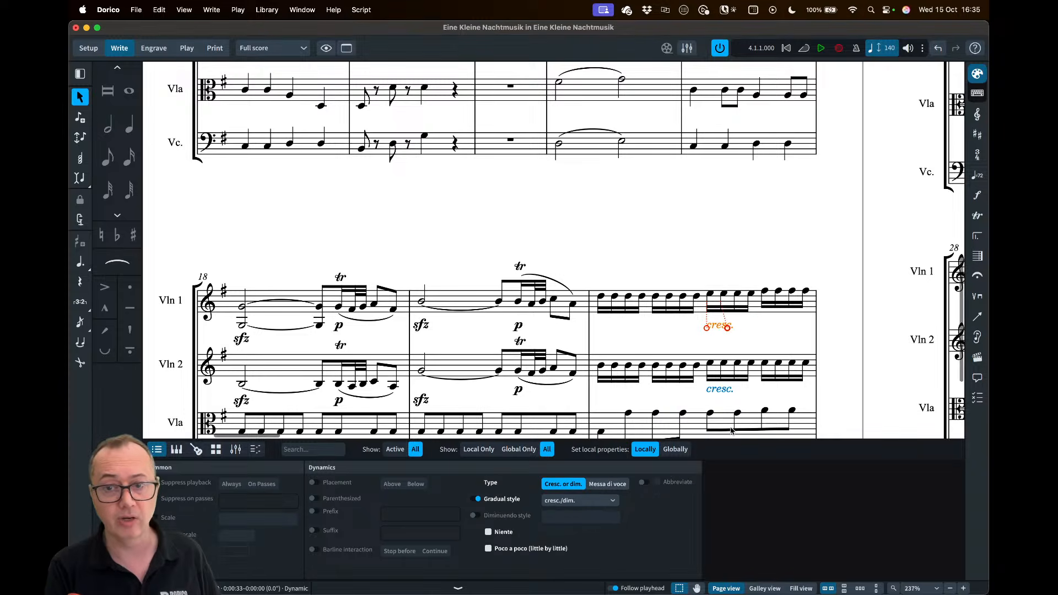
{"action": "left_click", "coordinate": [499, 587]}
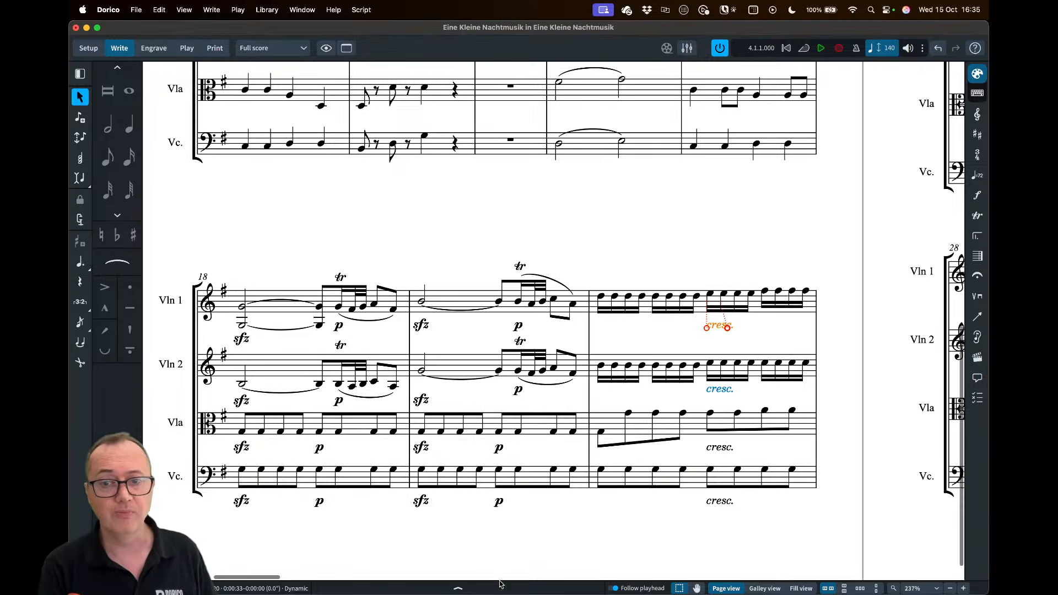
{"action": "left_click", "coordinate": [744, 334]}
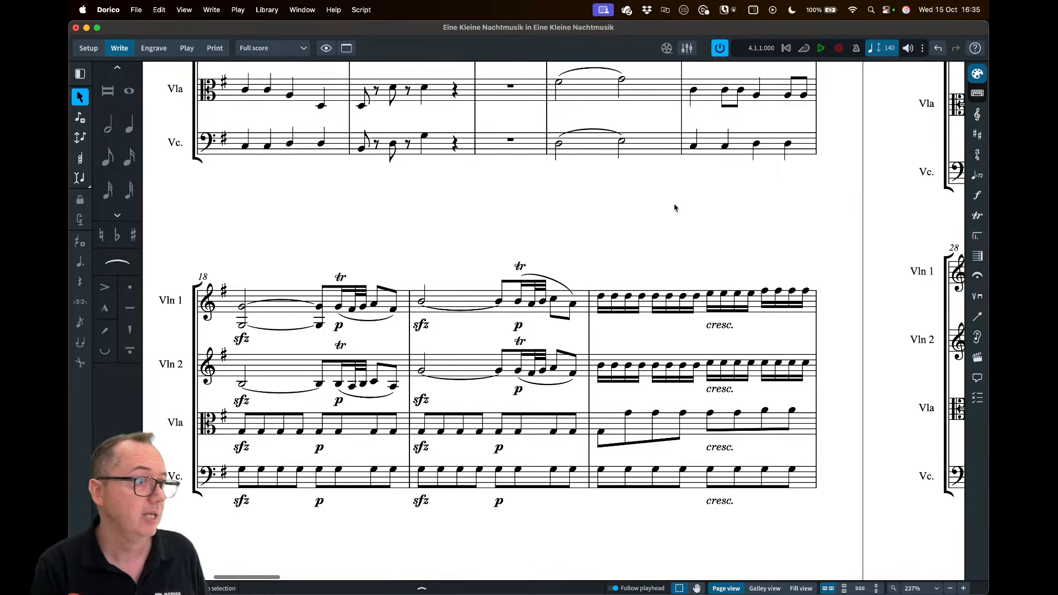
Switch from the full score to the Violin 1 part layout and look through its pages from start to end
{"action": "key", "text": "super+minus"}
{"action": "scroll", "coordinate": [634, 179], "scroll_direction": "left", "scroll_amount": 15}
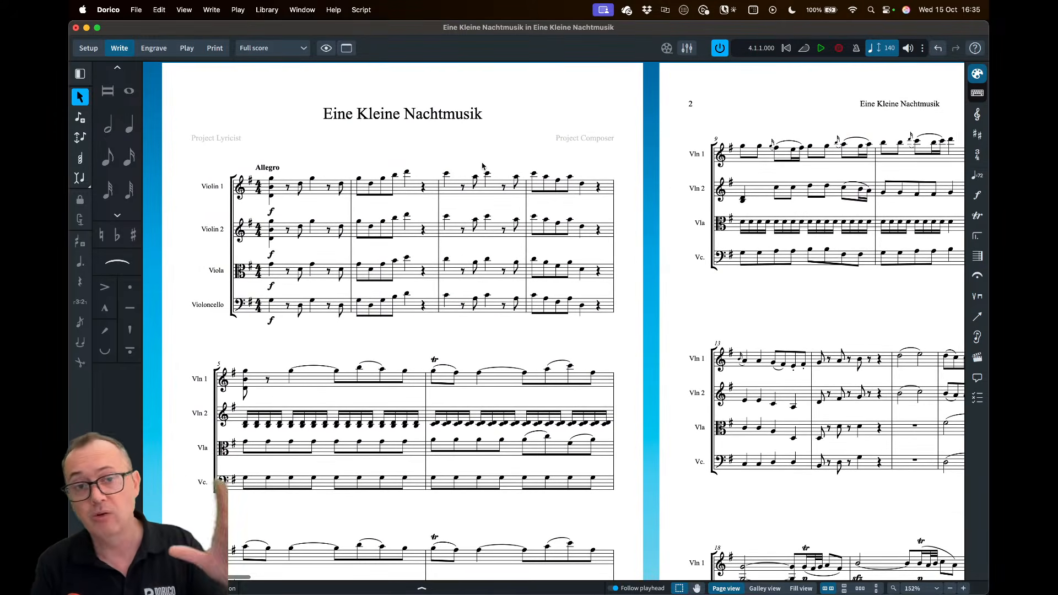
{"action": "left_click", "coordinate": [283, 48]}
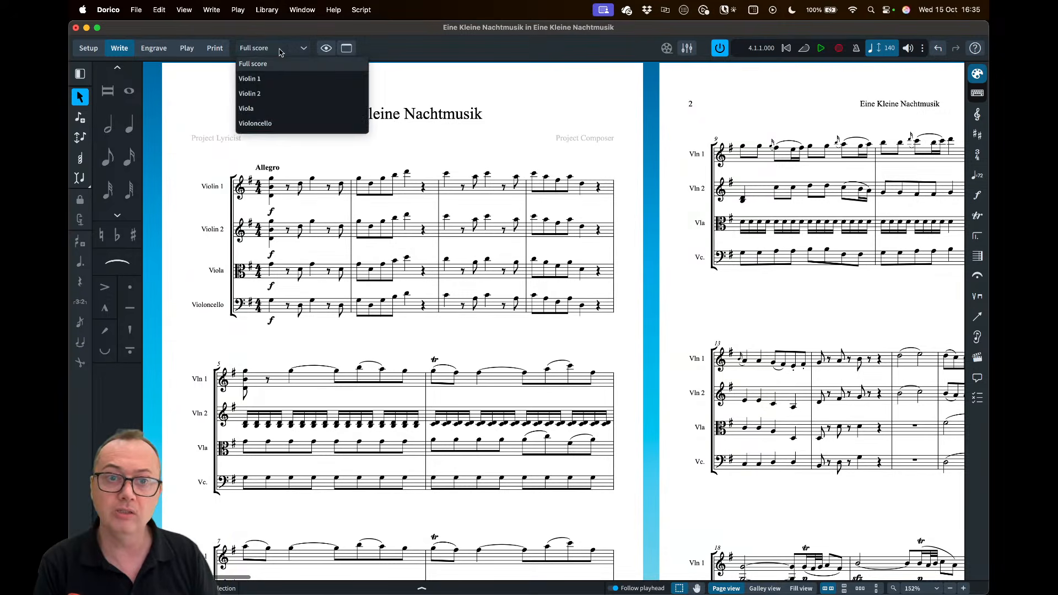
{"action": "left_click", "coordinate": [265, 82]}
{"action": "key", "text": "x"}
{"action": "key", "text": "x"}
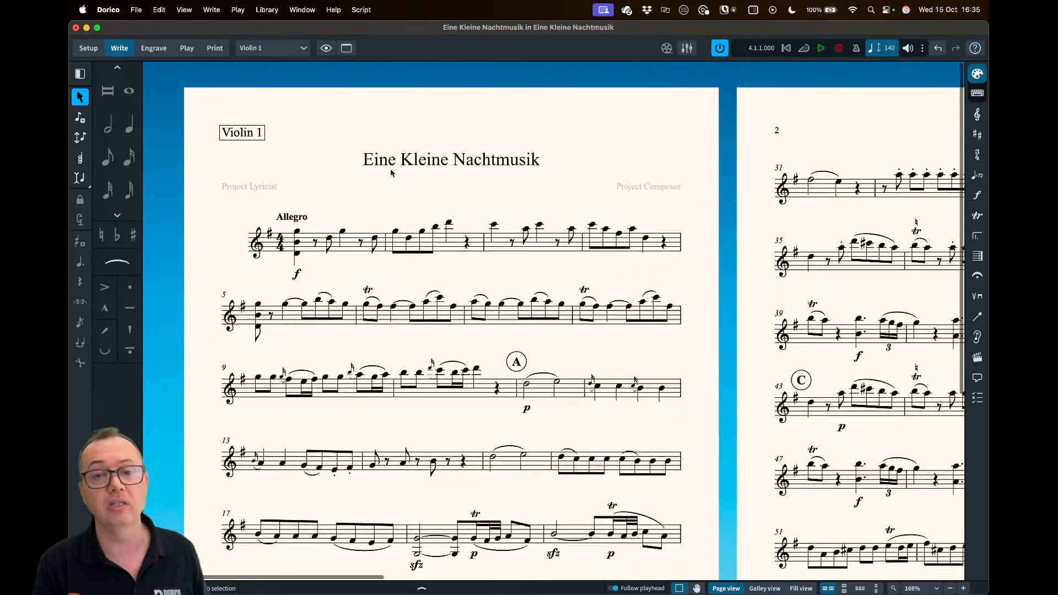
{"action": "scroll", "coordinate": [392, 173], "scroll_direction": "down", "scroll_amount": 2}
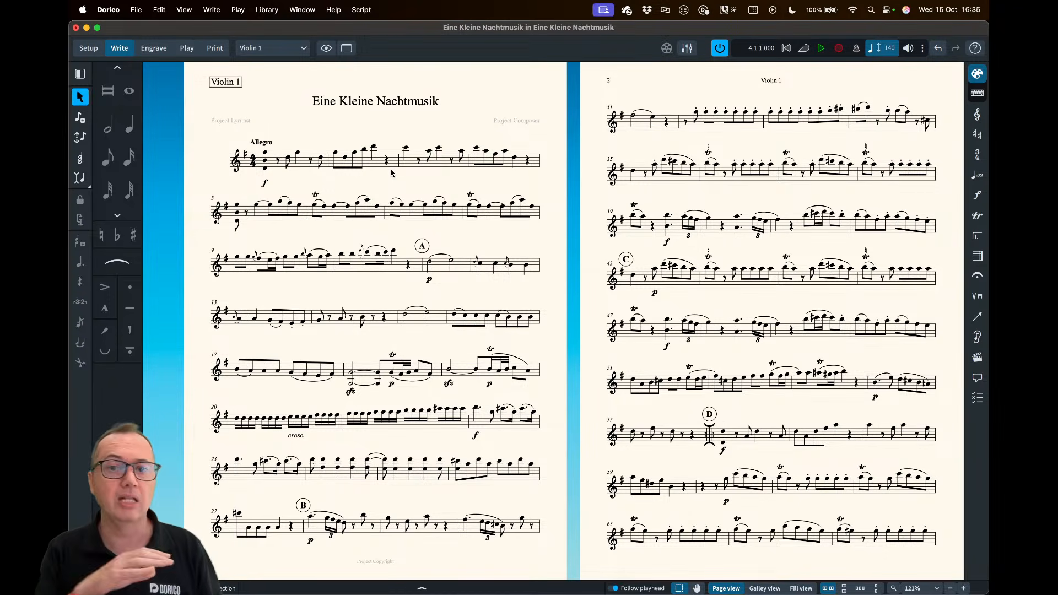
{"action": "scroll", "coordinate": [392, 173], "scroll_direction": "right", "scroll_amount": 15}
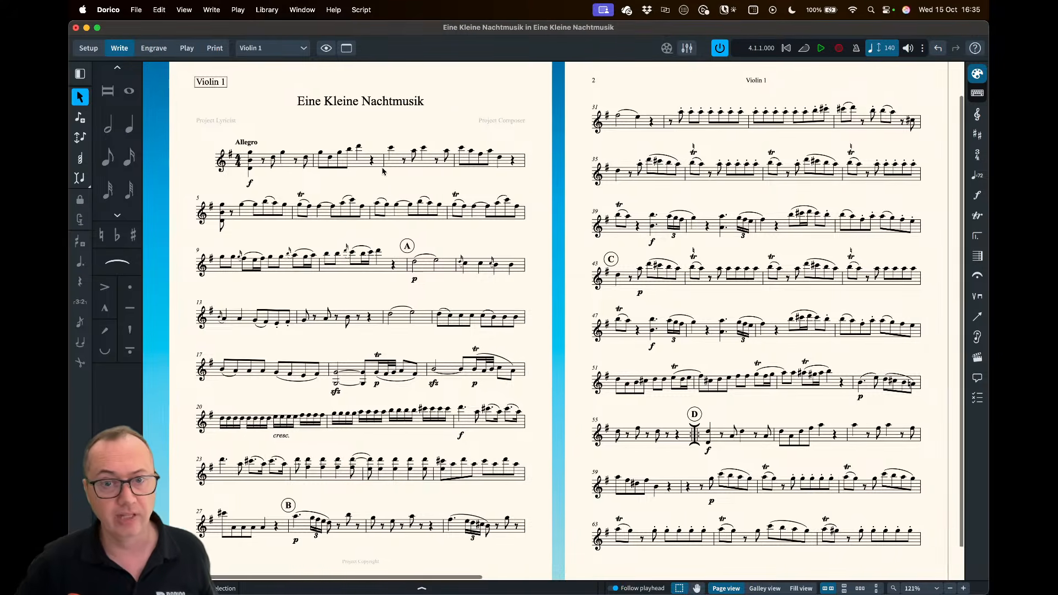
{"action": "scroll", "coordinate": [384, 173], "scroll_direction": "right", "scroll_amount": 8}
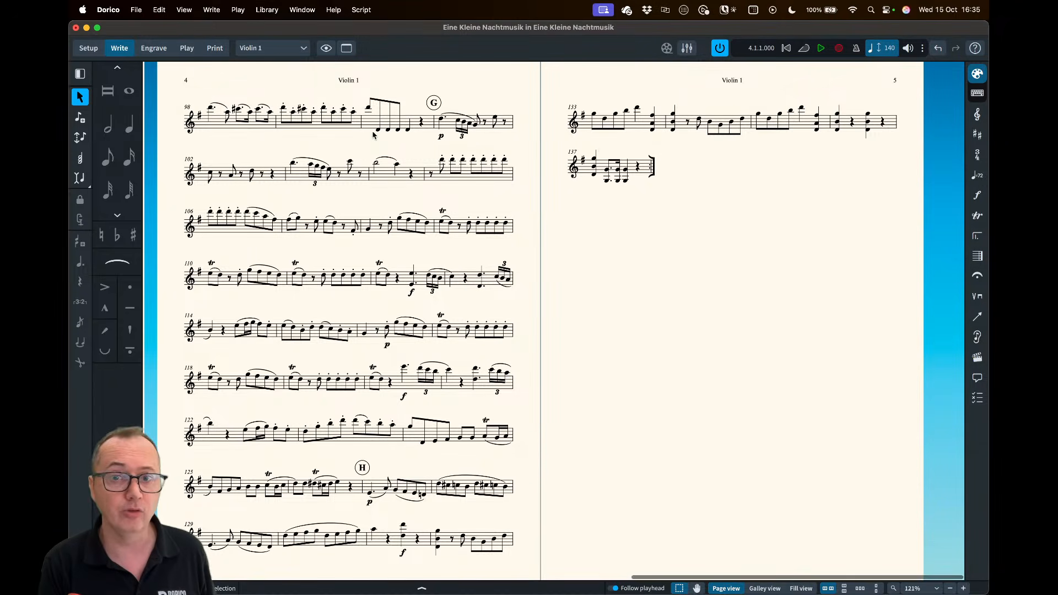
{"action": "scroll", "coordinate": [397, 163], "scroll_direction": "left", "scroll_amount": 20}
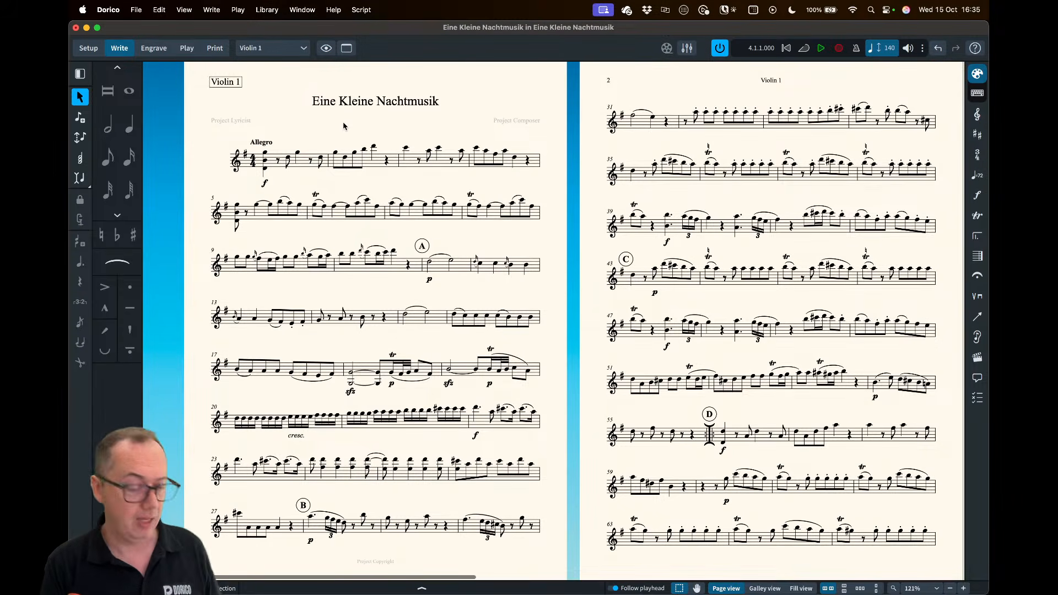
Compare the page size and space size in Layout Options for the full score and Violin 1, and close the options unchanged
{"action": "key", "text": "super+shift+l"}
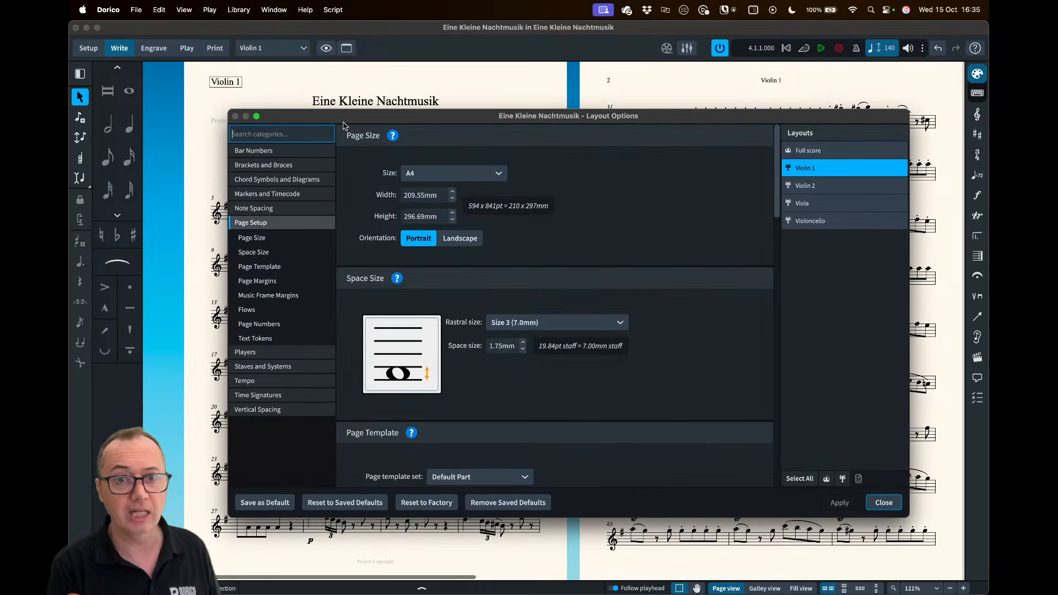
{"action": "left_click", "coordinate": [810, 151]}
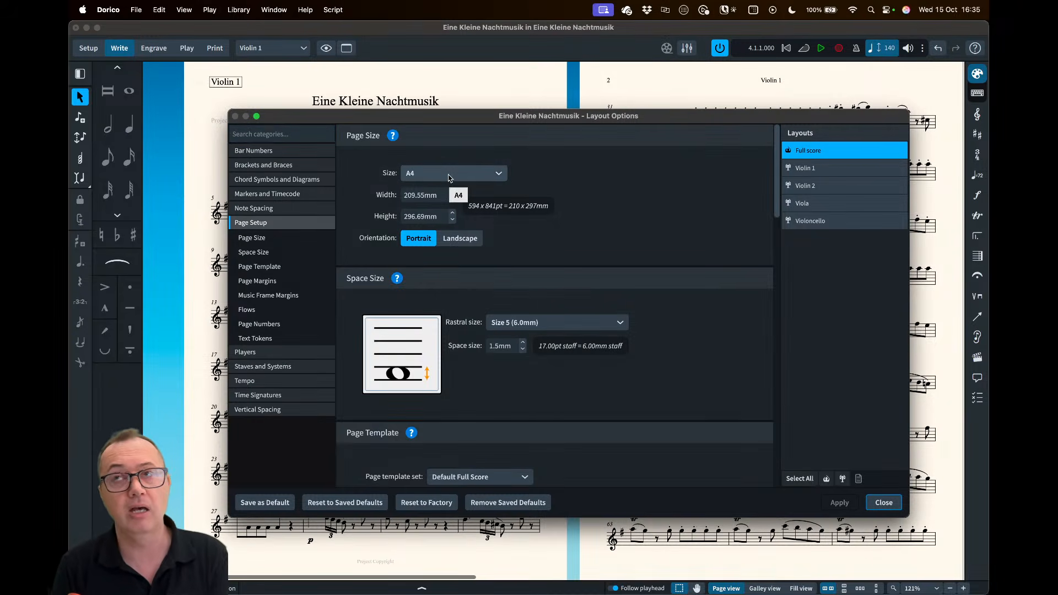
{"action": "left_click", "coordinate": [822, 169]}
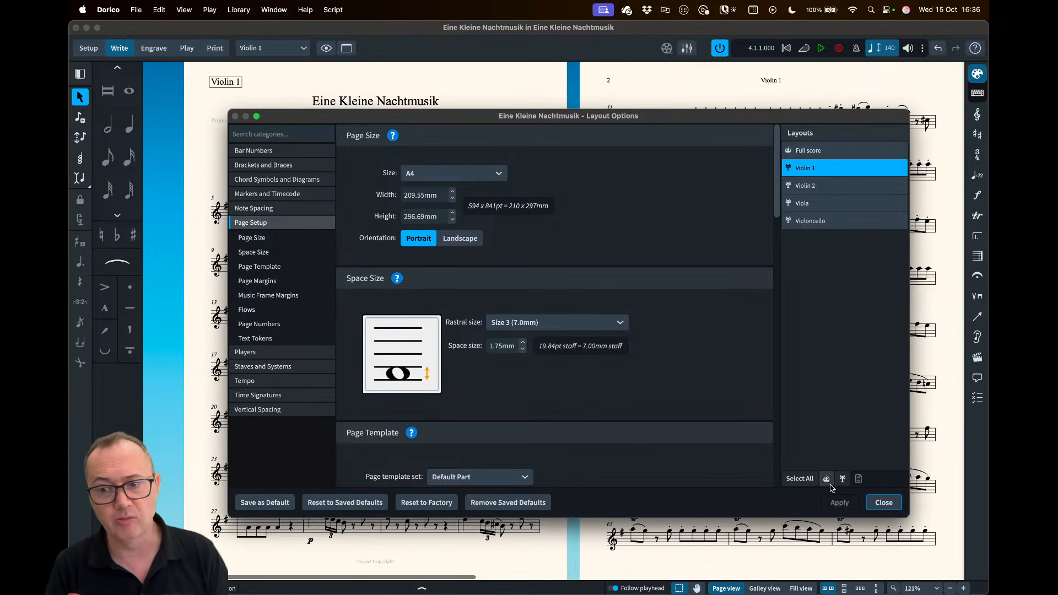
{"action": "left_click", "coordinate": [883, 503]}
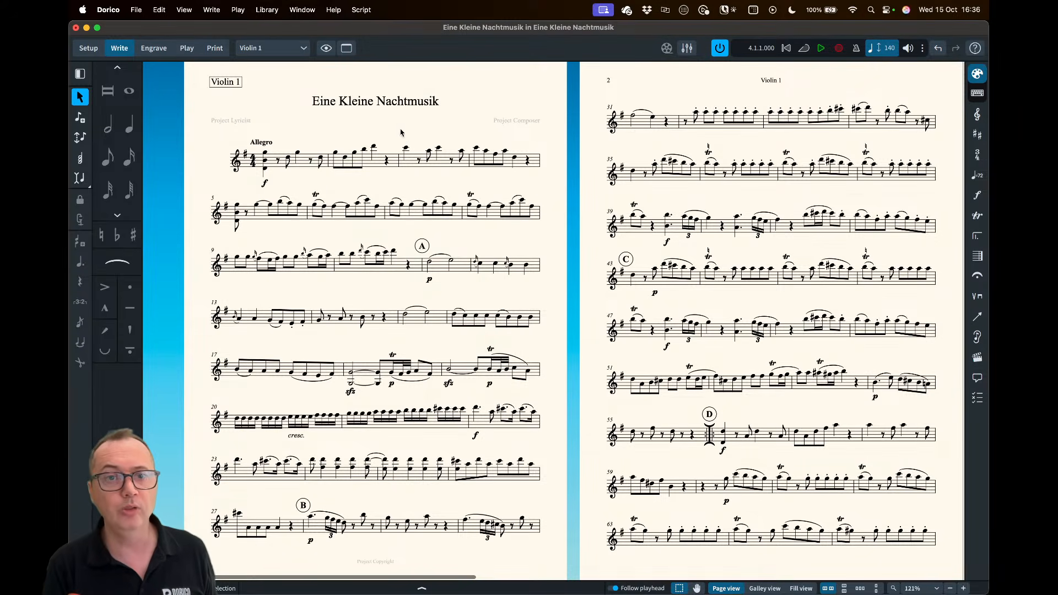
Look through the Violin 1 pages again, and switch to the Violin 2 part layout to examine its casting off across all pages
{"action": "scroll", "coordinate": [504, 171], "scroll_direction": "right", "scroll_amount": 10}
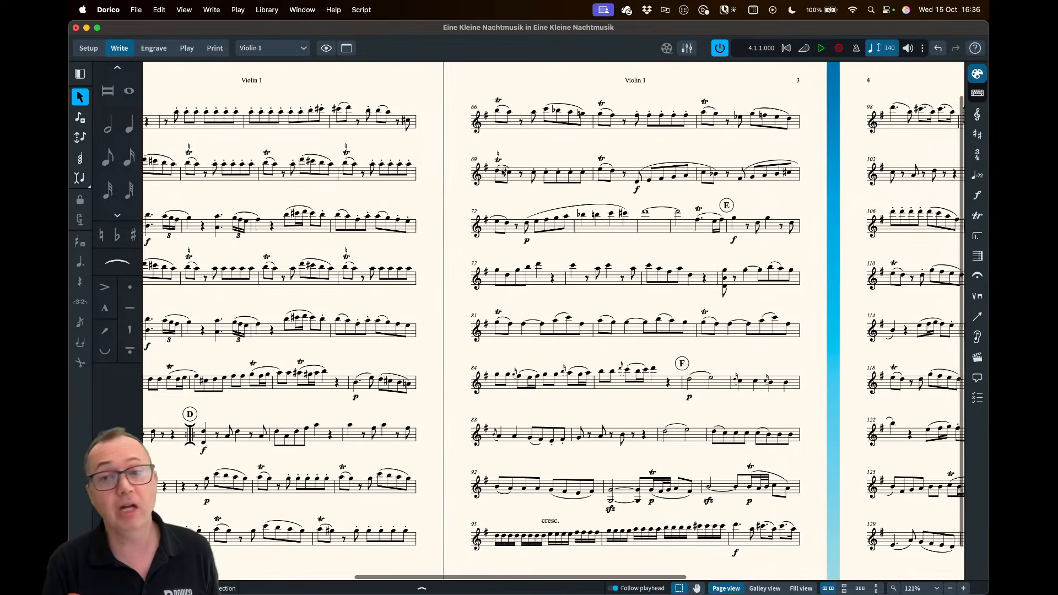
{"action": "scroll", "coordinate": [504, 172], "scroll_direction": "right", "scroll_amount": 8}
{"action": "left_click", "coordinate": [270, 50]}
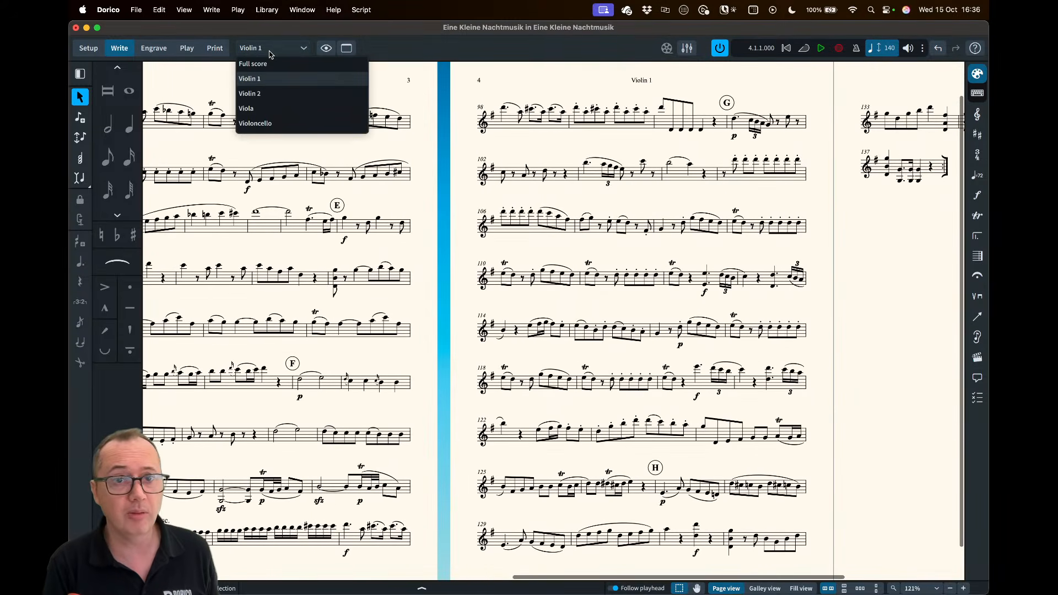
{"action": "left_click", "coordinate": [267, 94]}
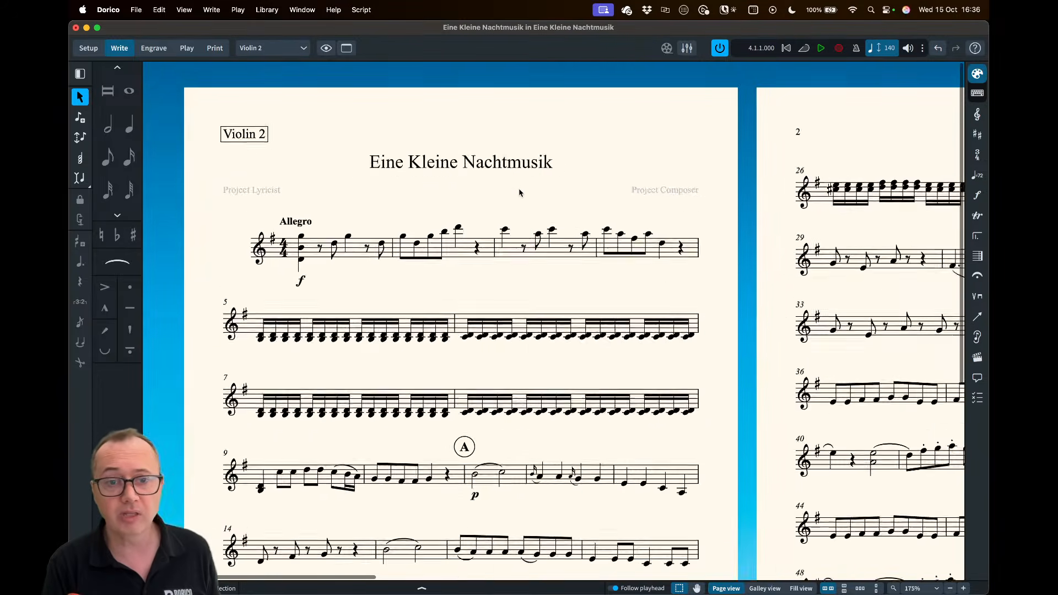
{"action": "key", "text": "x"}
{"action": "key", "text": "x"}
{"action": "scroll", "coordinate": [520, 193], "scroll_direction": "down", "scroll_amount": 1}
{"action": "scroll", "coordinate": [520, 193], "scroll_direction": "right", "scroll_amount": 5}
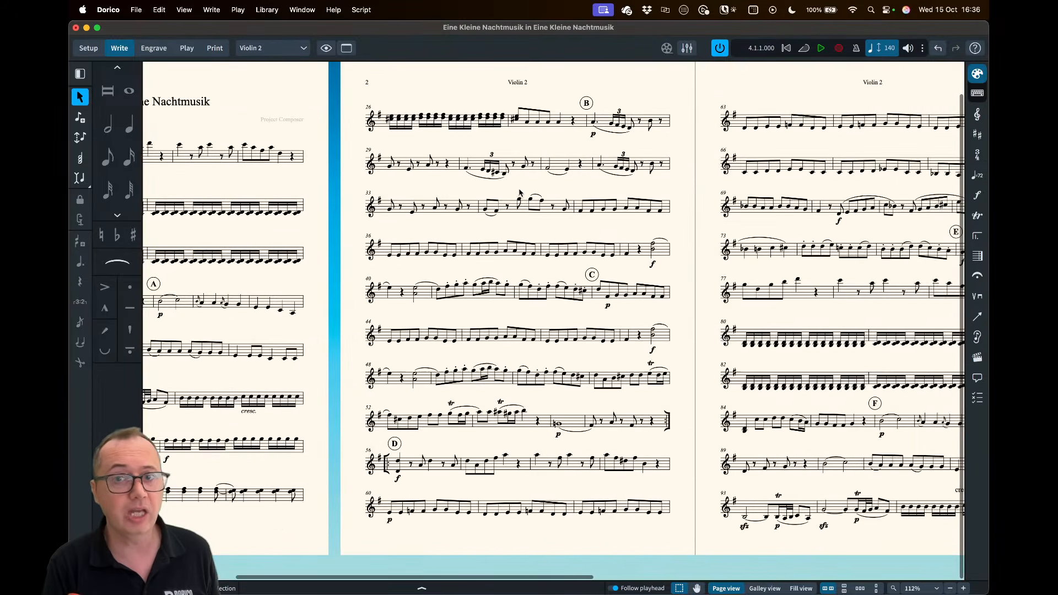
{"action": "scroll", "coordinate": [520, 193], "scroll_direction": "right", "scroll_amount": 10}
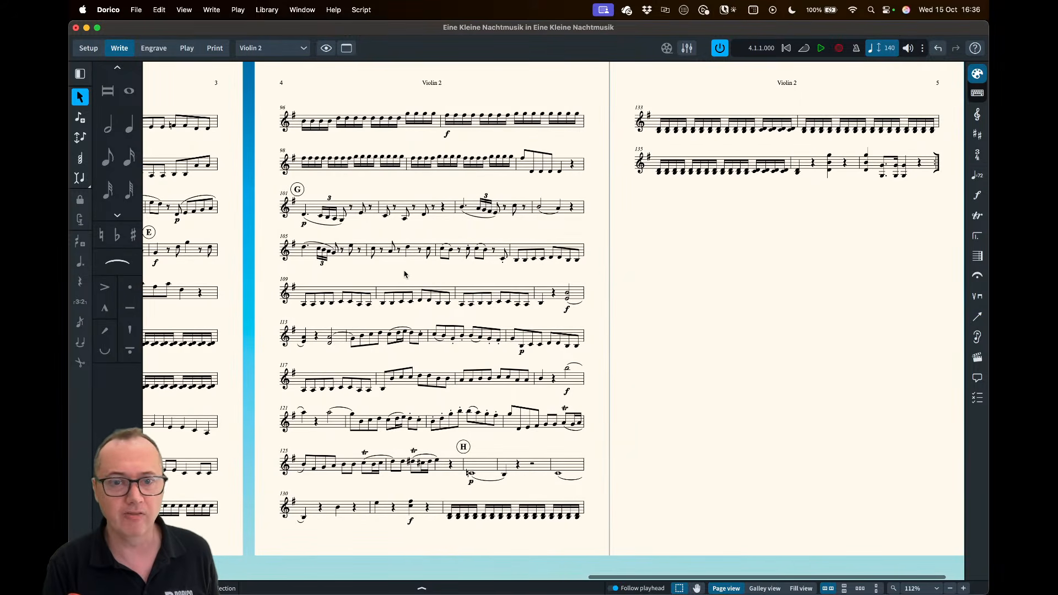
{"action": "scroll", "coordinate": [384, 274], "scroll_direction": "left", "scroll_amount": 15}
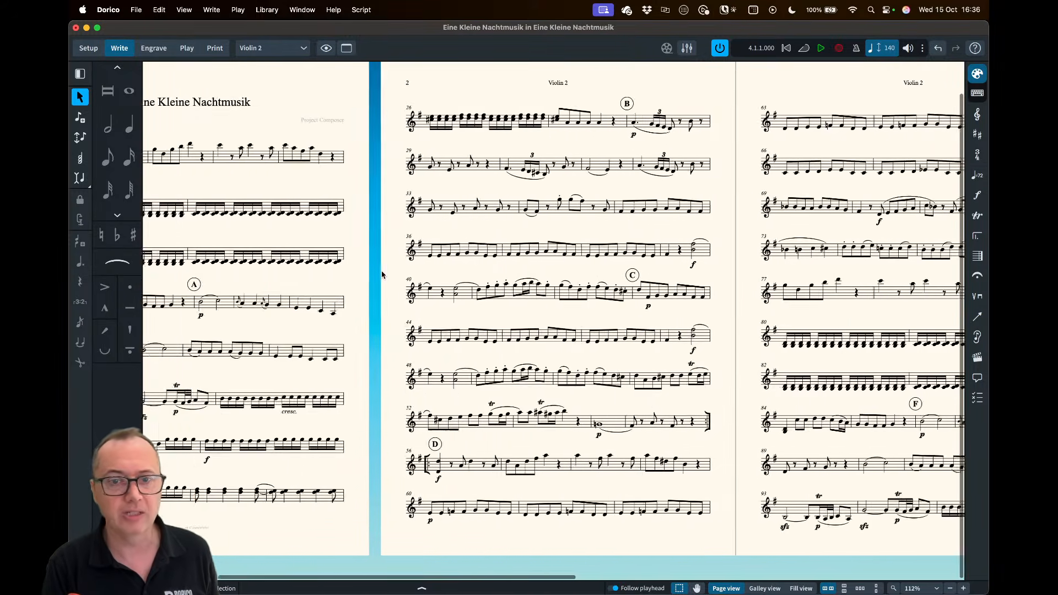
{"action": "scroll", "coordinate": [382, 274], "scroll_direction": "right", "scroll_amount": 15}
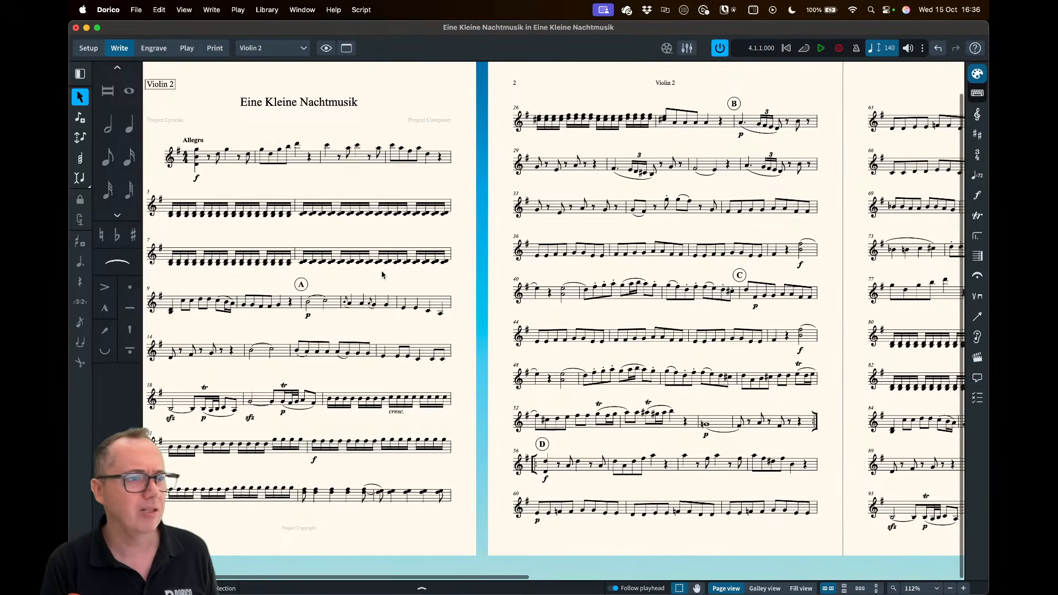
{"action": "scroll", "coordinate": [382, 275], "scroll_direction": "right", "scroll_amount": 3}
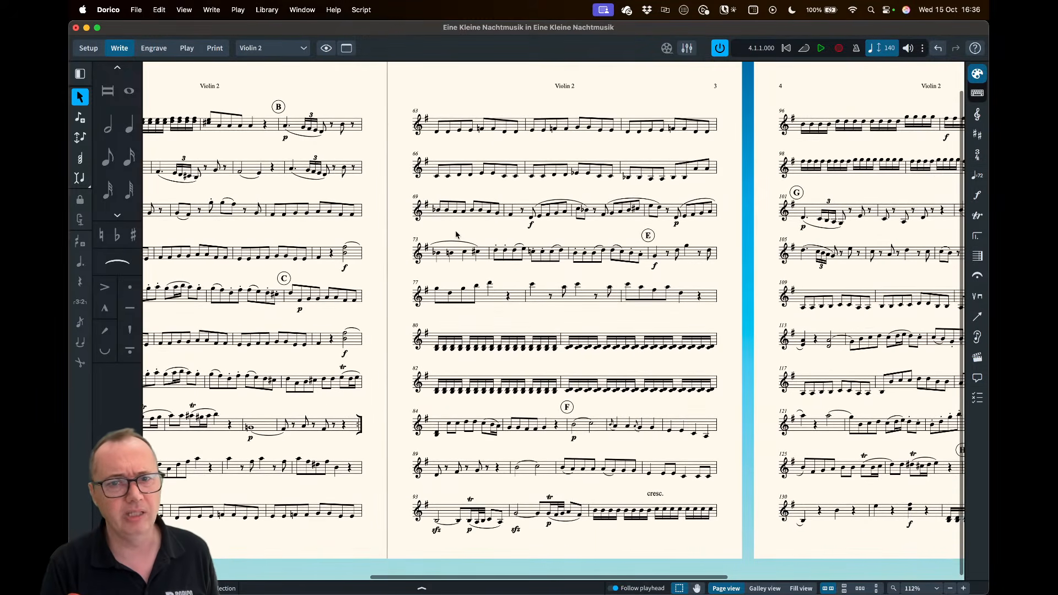
{"action": "scroll", "coordinate": [457, 229], "scroll_direction": "left", "scroll_amount": 10}
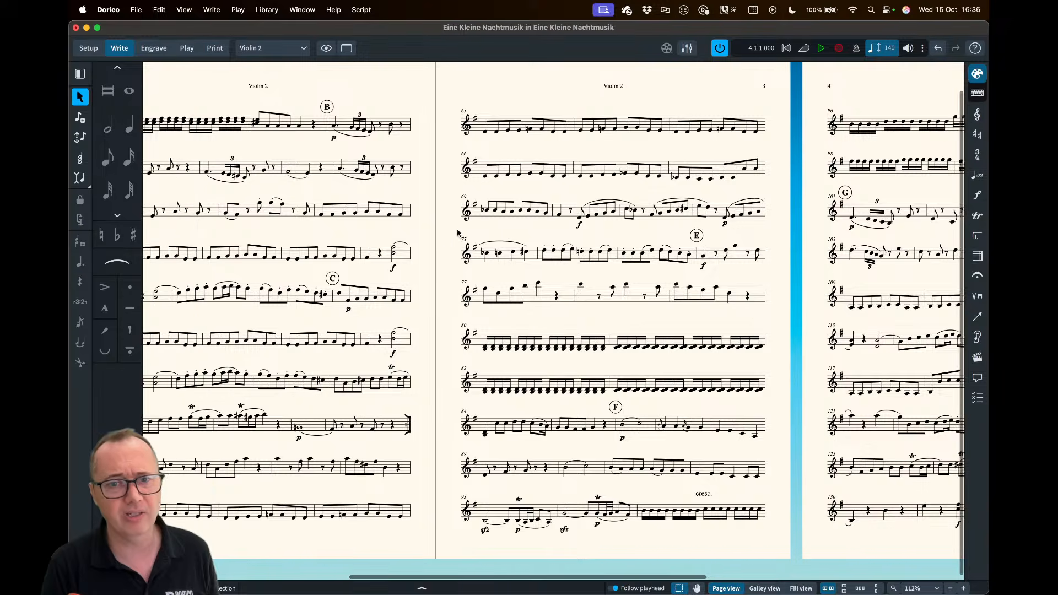
{"action": "scroll", "coordinate": [458, 229], "scroll_direction": "left", "scroll_amount": 5}
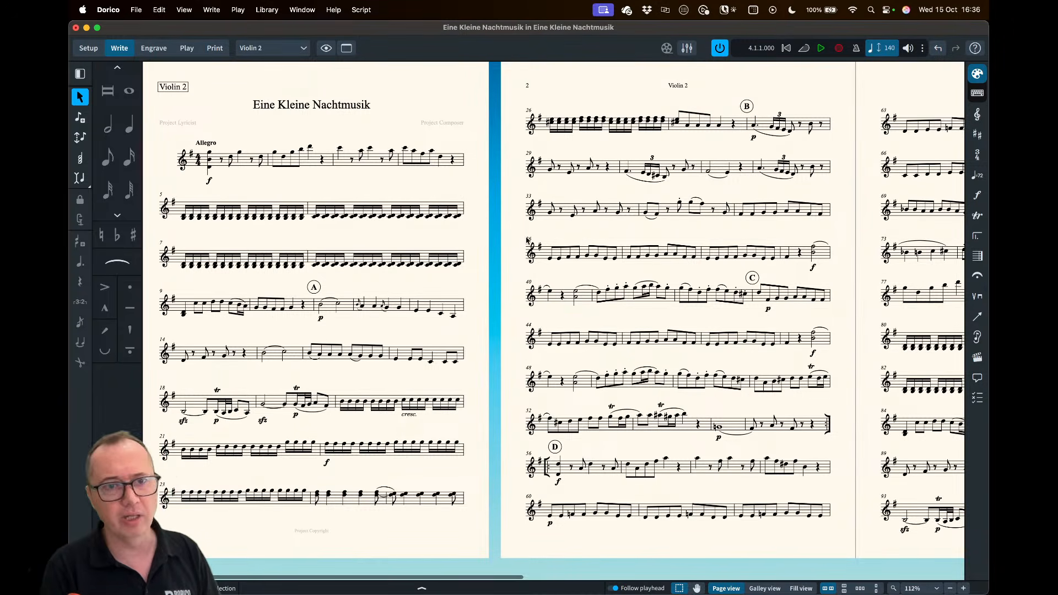
Return to the Violin 1 part layout and set its space size to 1.59 mm in Layout Options, applying the change
{"action": "left_click", "coordinate": [280, 48]}
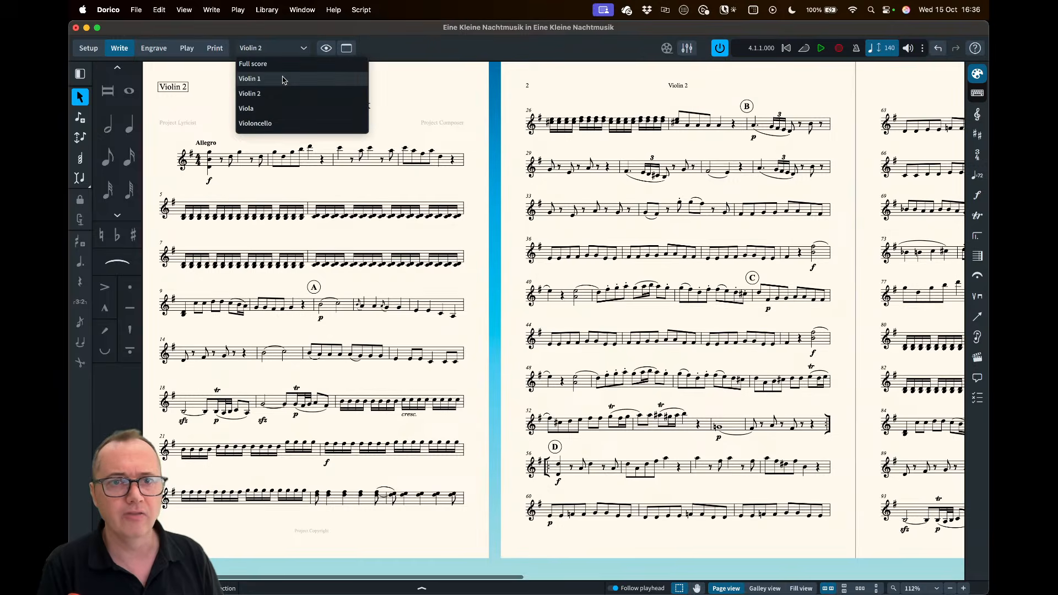
{"action": "left_click", "coordinate": [285, 78]}
{"action": "key", "text": "x"}
{"action": "key", "text": "x"}
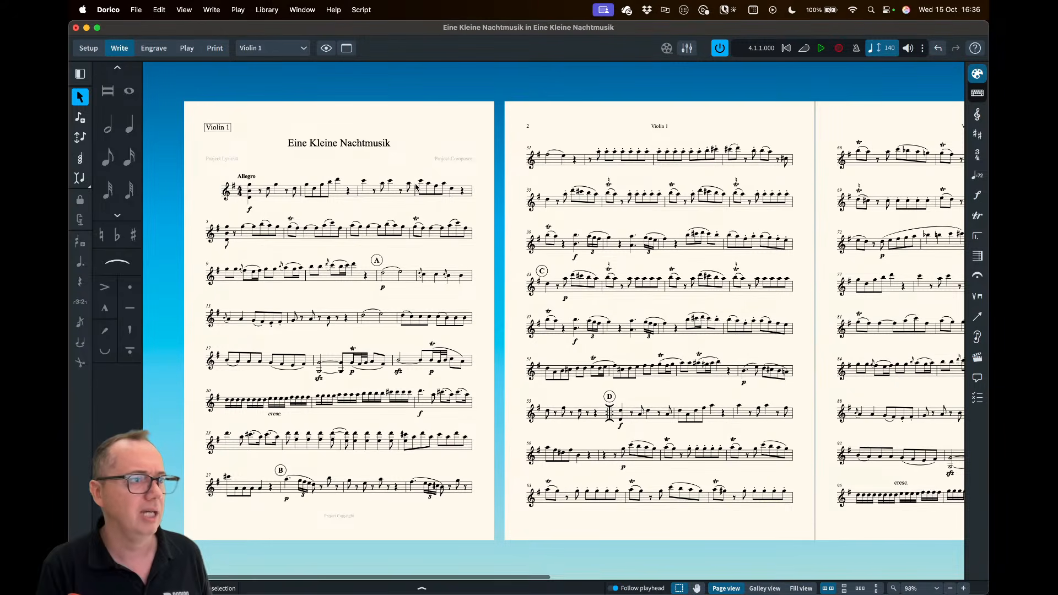
{"action": "key", "text": "super+shift+l"}
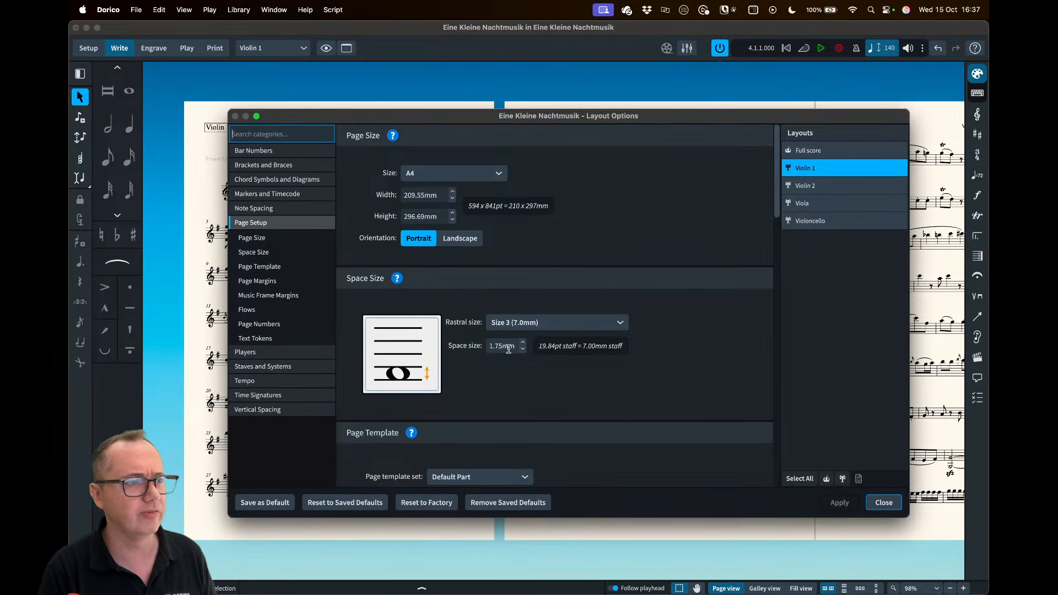
{"action": "double_click", "coordinate": [504, 346]}
{"action": "type", "text": "1."}
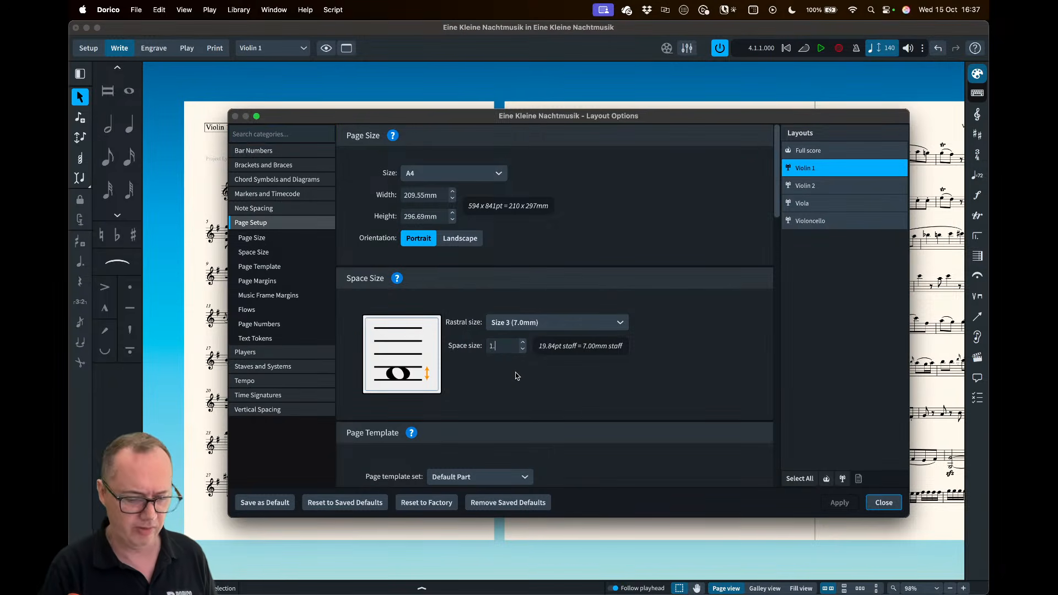
{"action": "key", "text": "Return"}
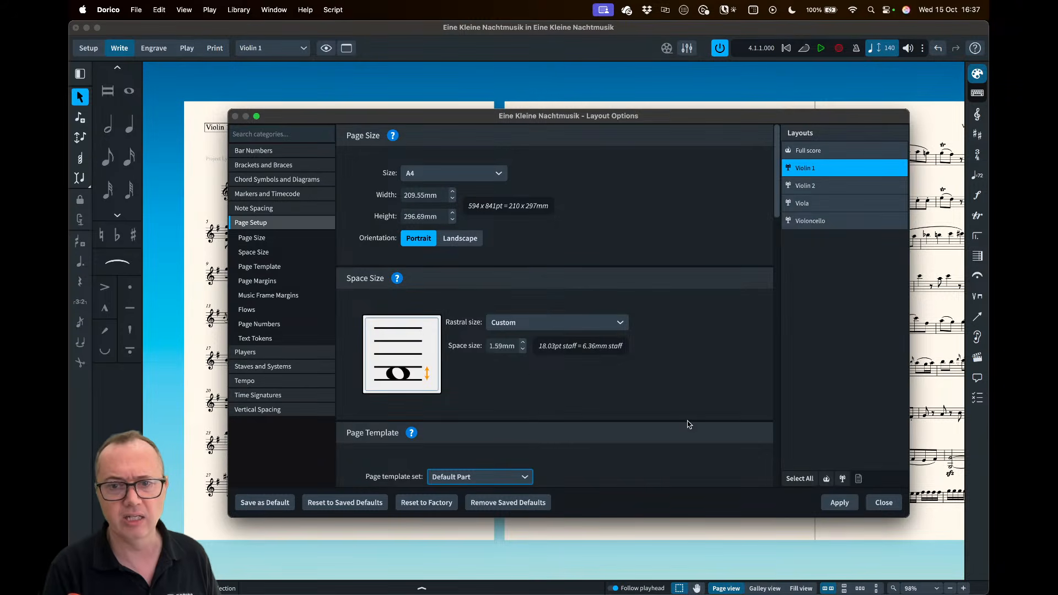
{"action": "left_click", "coordinate": [839, 504]}
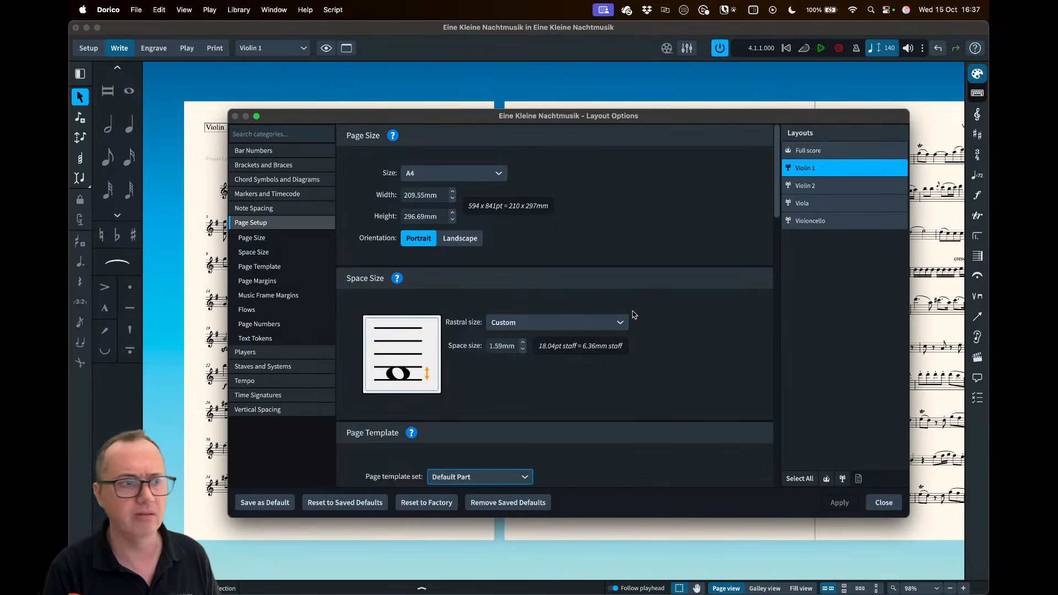
Set the Violin 1 layout's default space for a crotchet to 3 3/8 spaces, apply the change and close Layout Options
{"action": "left_click", "coordinate": [254, 208]}
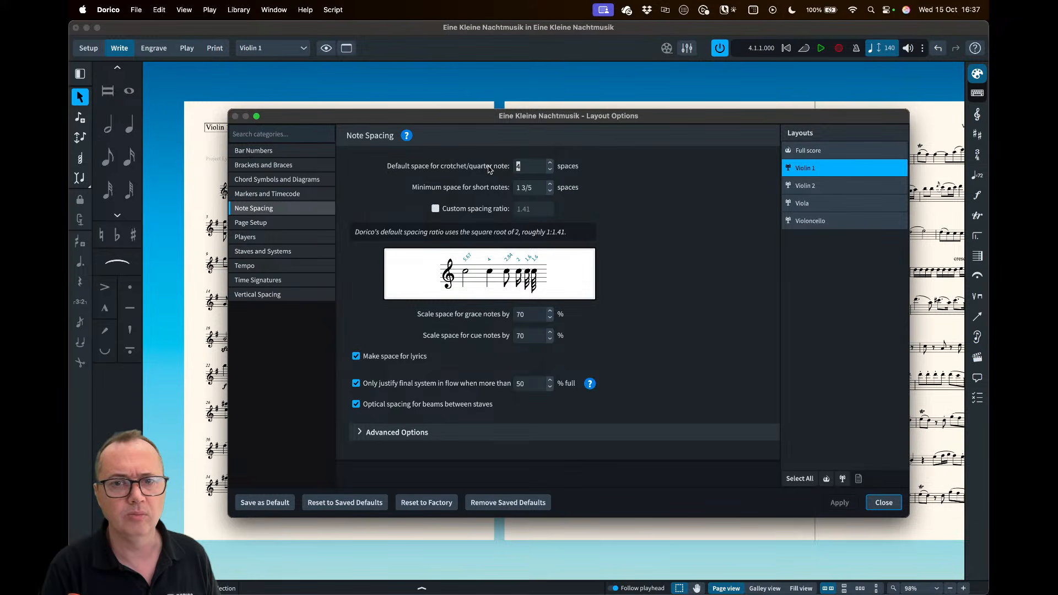
{"action": "left_click", "coordinate": [549, 172]}
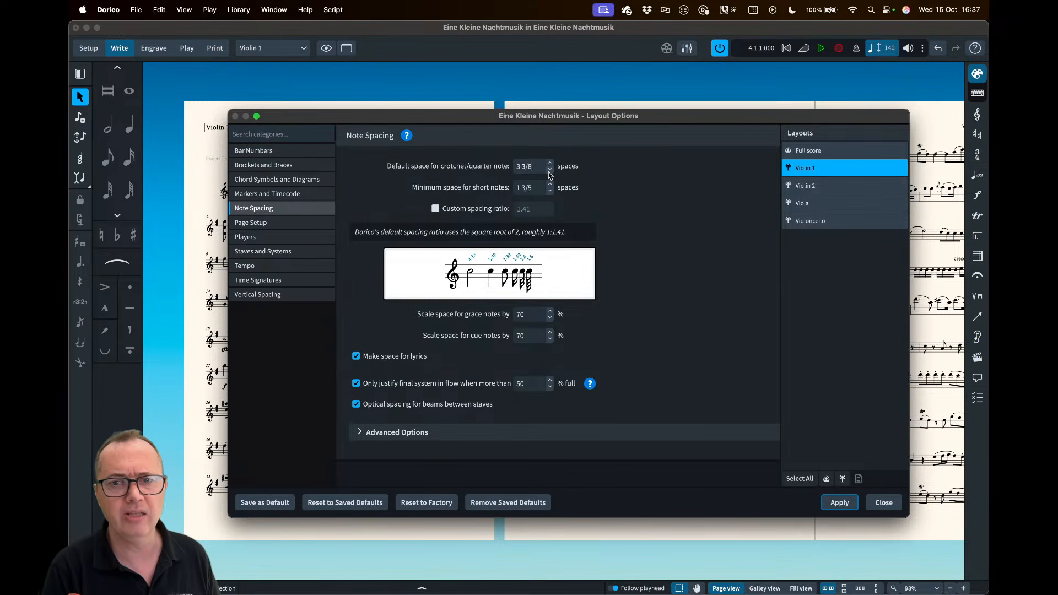
{"action": "left_click", "coordinate": [840, 503]}
{"action": "left_click", "coordinate": [883, 502]}
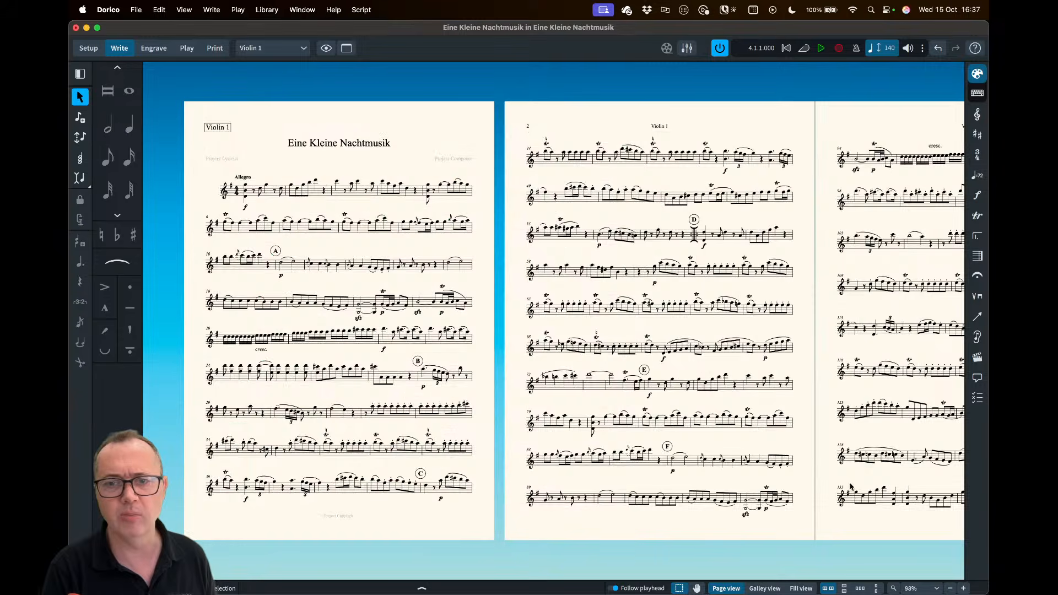
Look through the Violin 1 pages to examine the casting off, and switch back to the full score layout
{"action": "scroll", "coordinate": [606, 346], "scroll_direction": "right", "scroll_amount": 5}
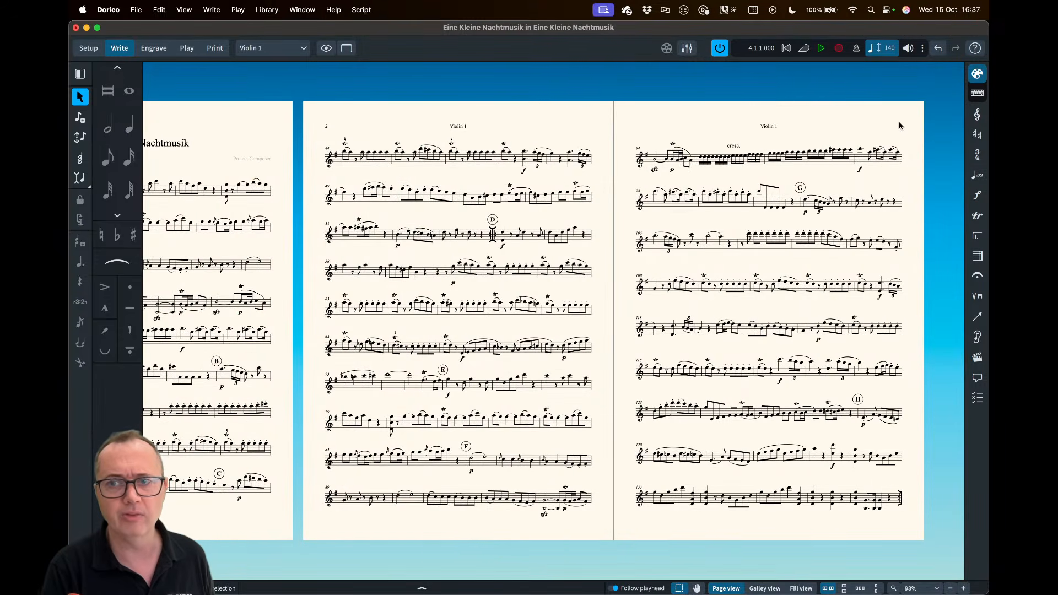
{"action": "scroll", "coordinate": [477, 138], "scroll_direction": "left", "scroll_amount": 5}
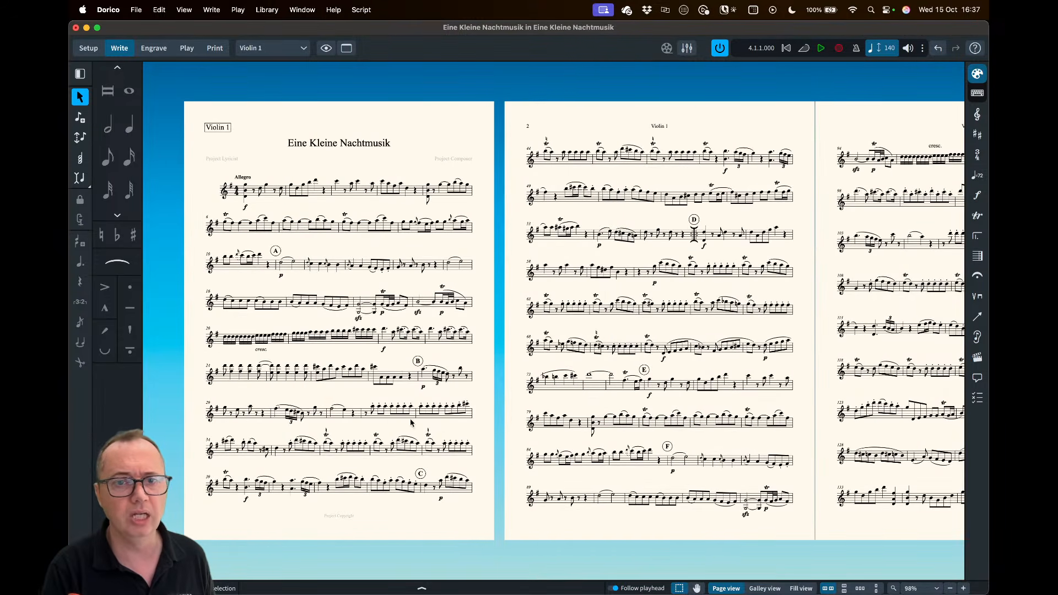
{"action": "scroll", "coordinate": [781, 366], "scroll_direction": "right", "scroll_amount": 5}
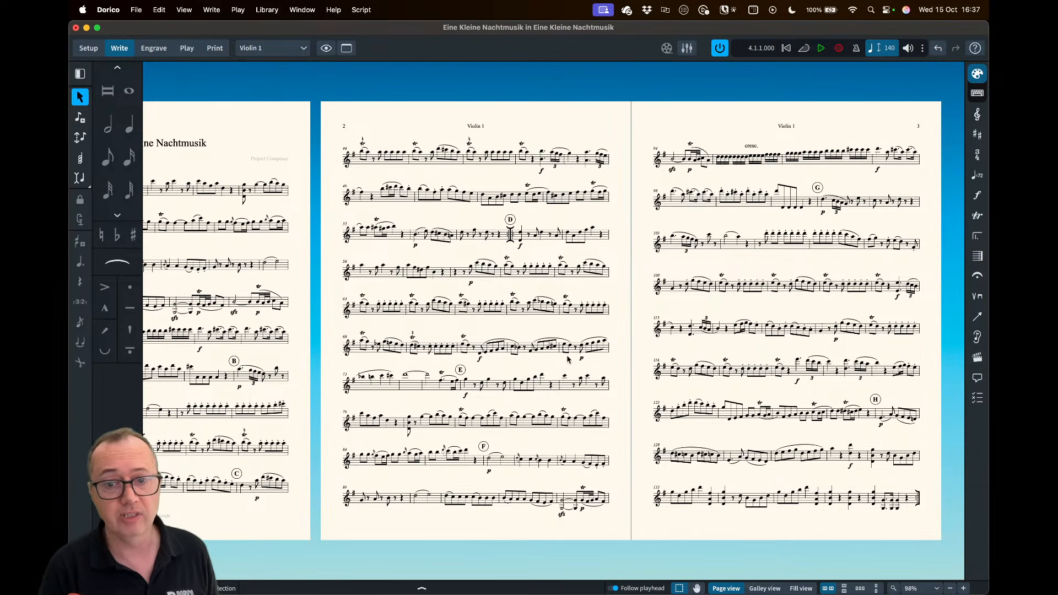
{"action": "scroll", "coordinate": [557, 359], "scroll_direction": "left", "scroll_amount": 5}
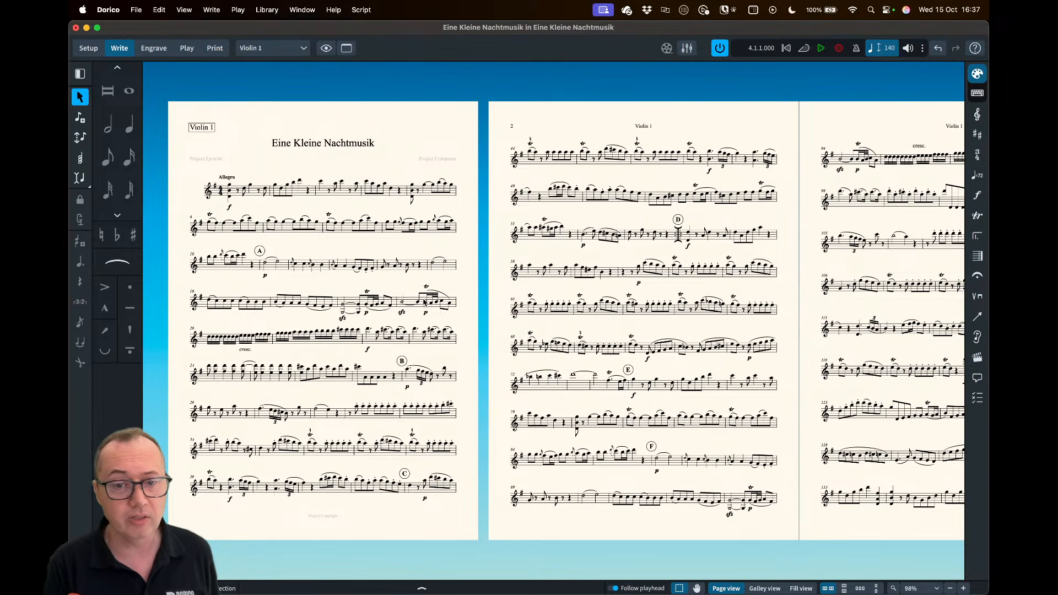
{"action": "left_click", "coordinate": [303, 48]}
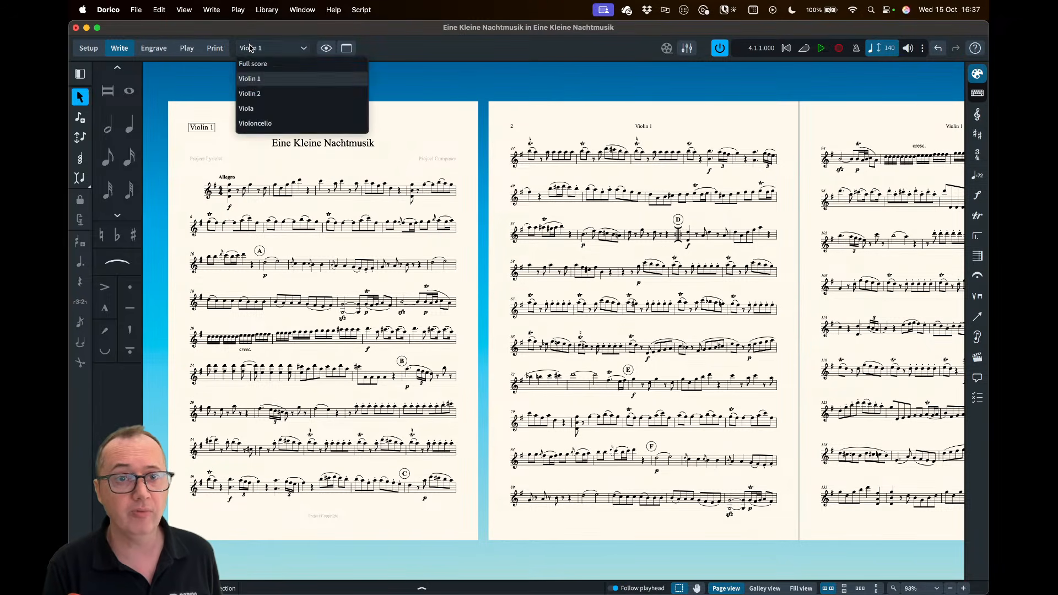
{"action": "left_click", "coordinate": [259, 65]}
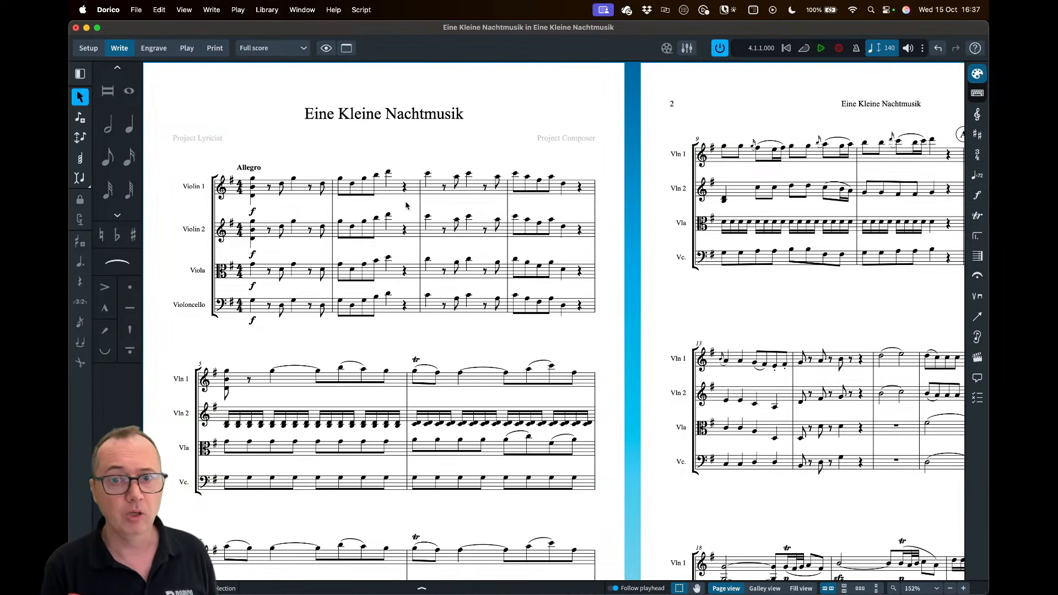
{"action": "scroll", "coordinate": [406, 206], "scroll_direction": "down", "scroll_amount": 2}
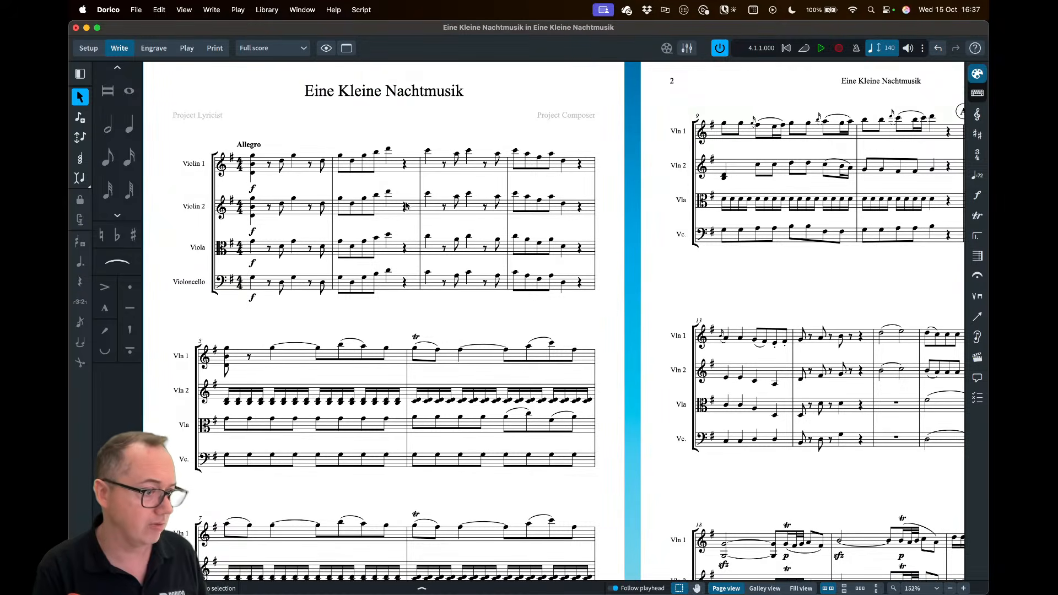
Insert a frame break at the first Violin 1 note of bar 9 in Engrave mode, and deselect it
{"action": "key", "text": "super+Tab"}
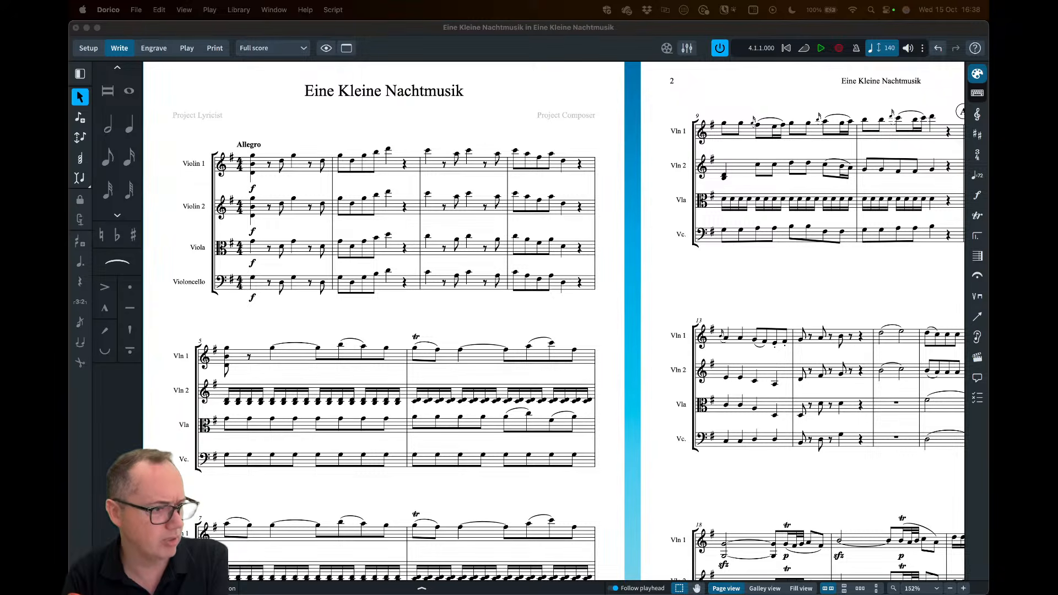
{"action": "left_click", "coordinate": [322, 134]}
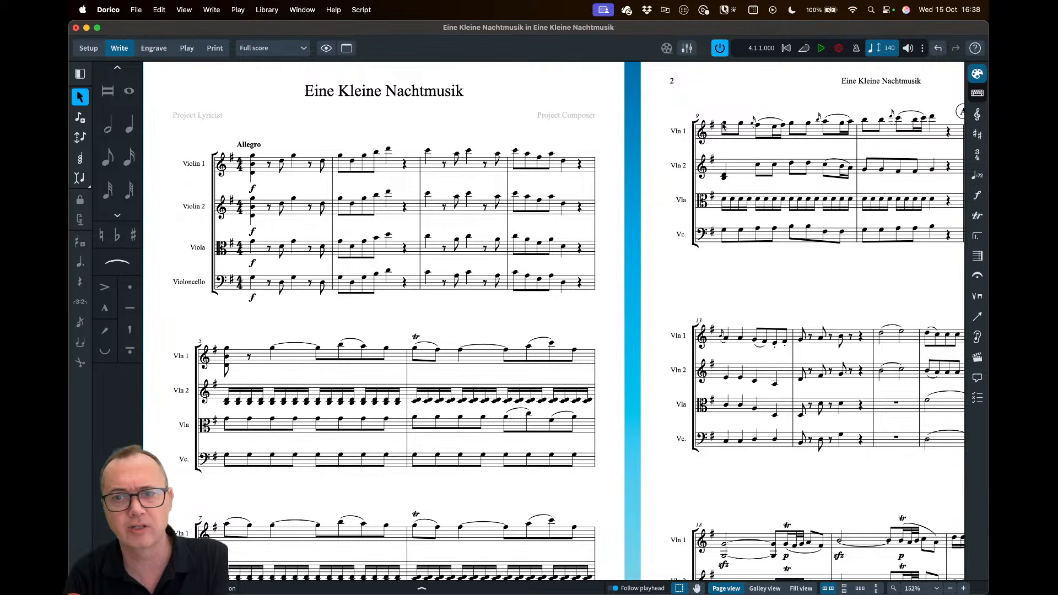
{"action": "key", "text": "super+3"}
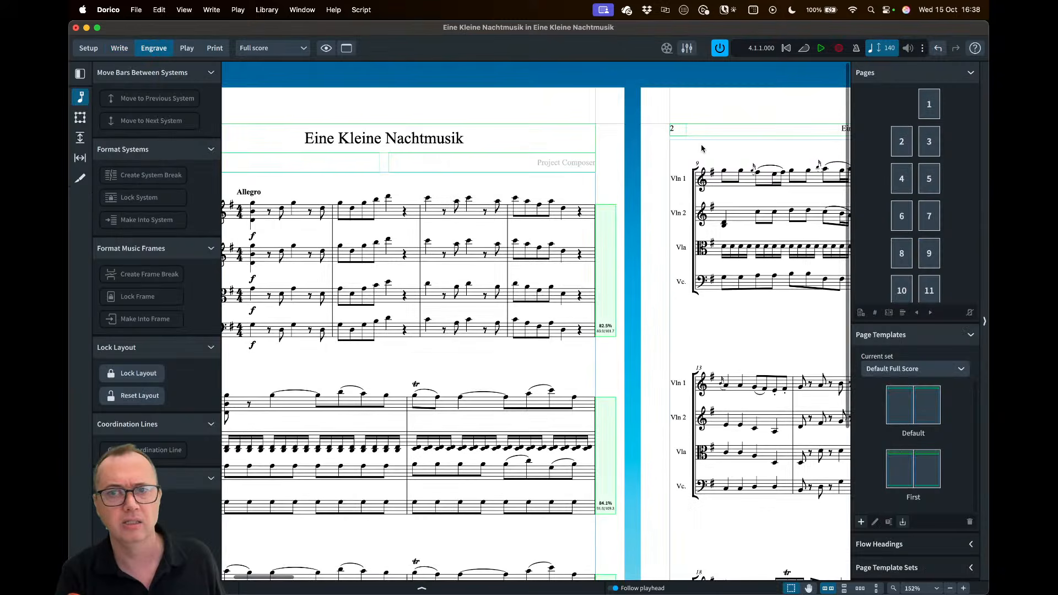
{"action": "left_click", "coordinate": [724, 171]}
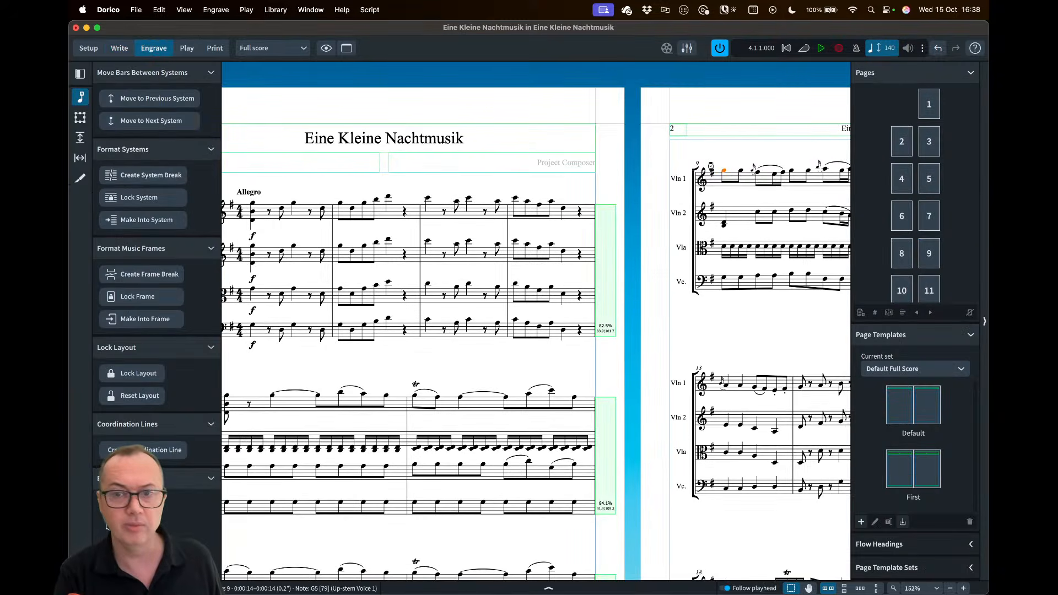
{"action": "key", "text": "shift+f"}
{"action": "scroll", "coordinate": [712, 136], "scroll_direction": "right", "scroll_amount": 4}
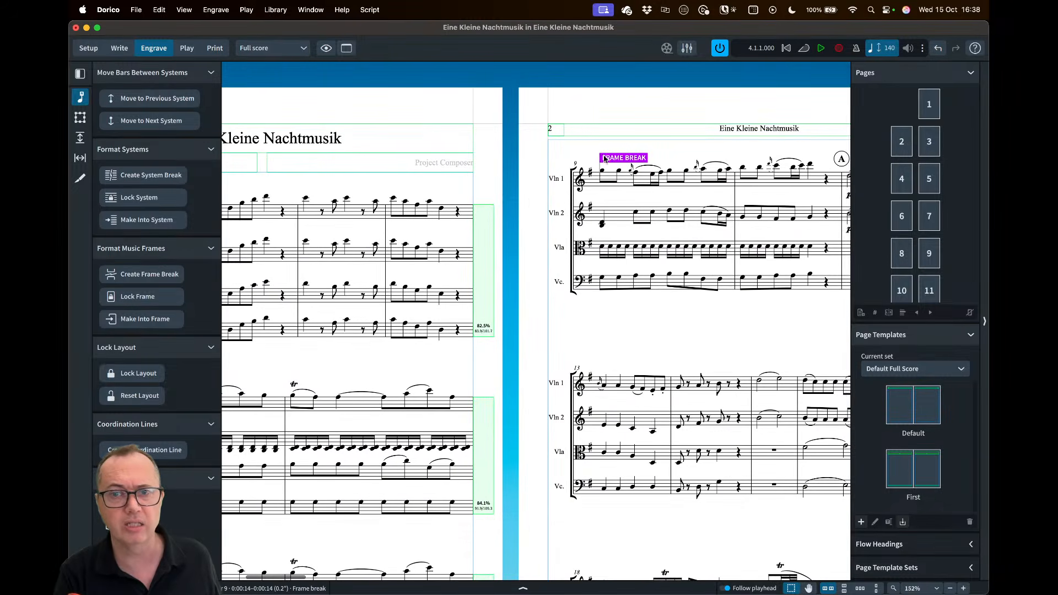
{"action": "scroll", "coordinate": [604, 158], "scroll_direction": "up", "scroll_amount": 1}
{"action": "scroll", "coordinate": [604, 159], "scroll_direction": "right", "scroll_amount": 2}
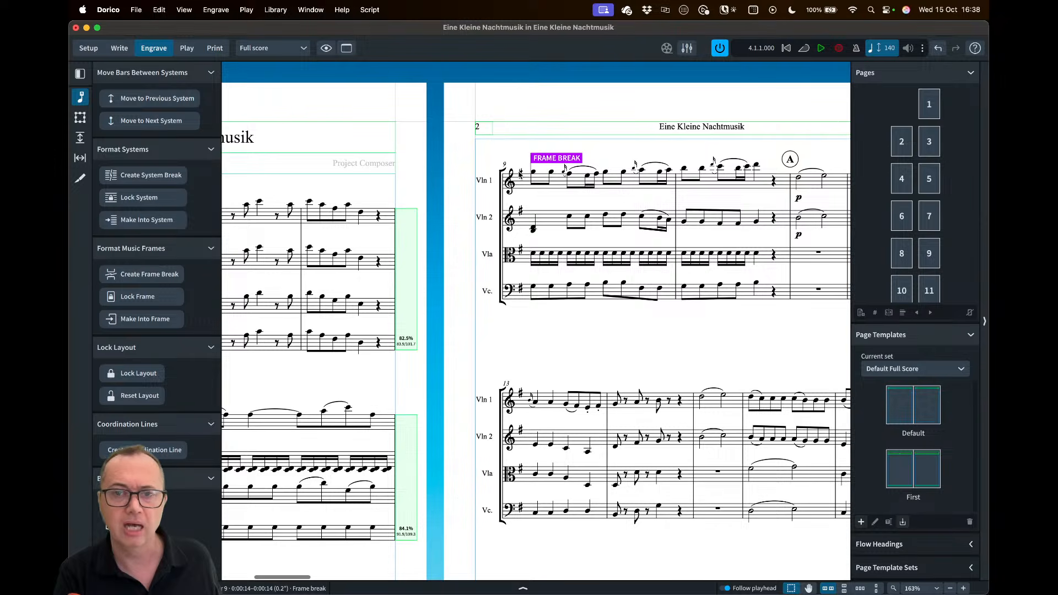
{"action": "key", "text": "Escape"}
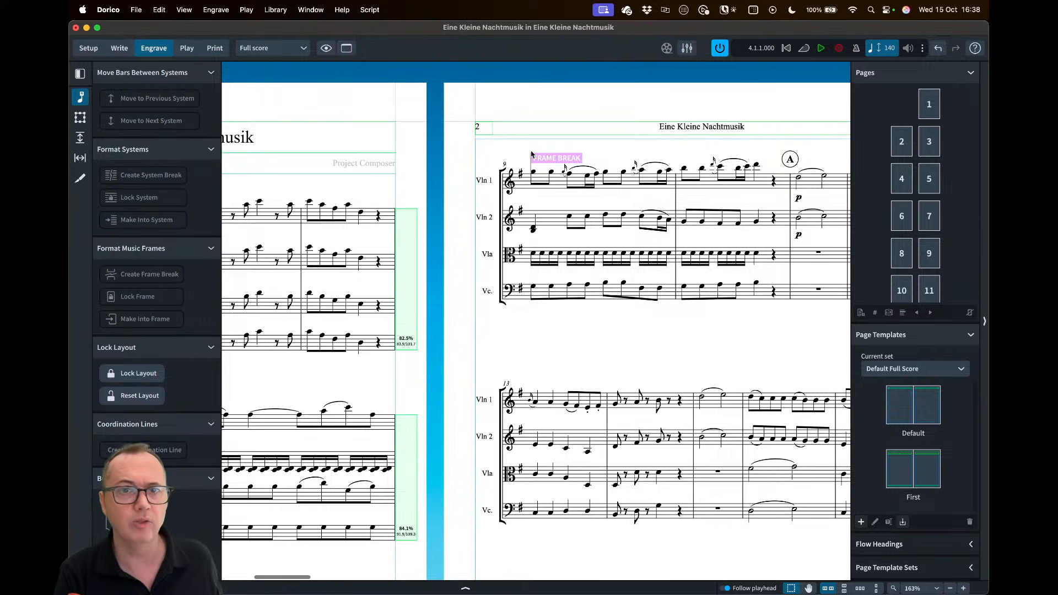
Switch to Print mode and examine how page 2 of the full score appears in the print preview
{"action": "key", "text": "super+5"}
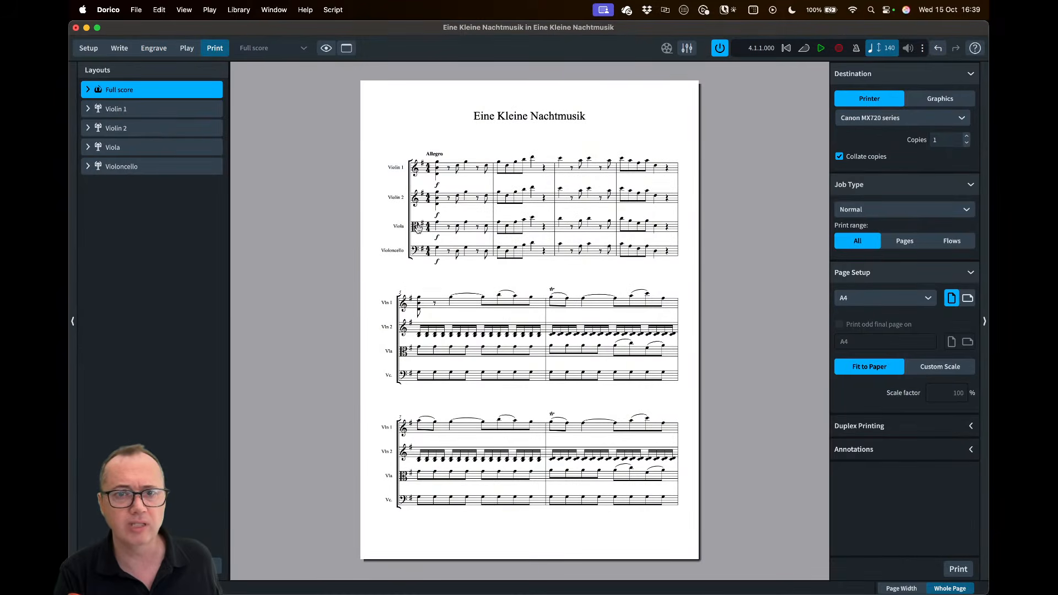
{"action": "scroll", "coordinate": [418, 228], "scroll_direction": "down", "scroll_amount": 7}
{"action": "scroll", "coordinate": [419, 228], "scroll_direction": "up", "scroll_amount": 7}
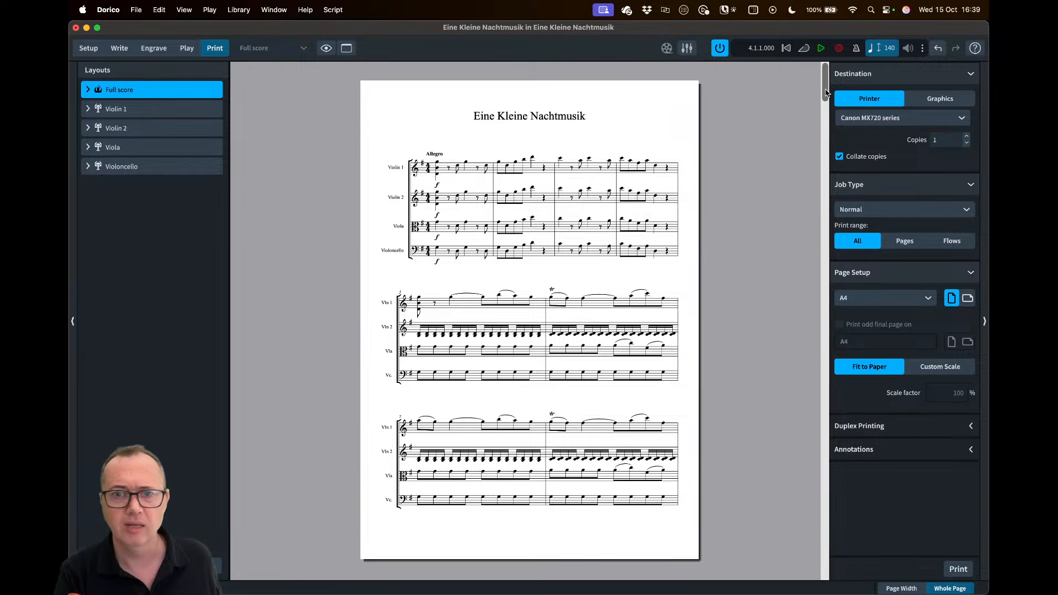
{"action": "scroll", "coordinate": [681, 149], "scroll_direction": "down", "scroll_amount": 7}
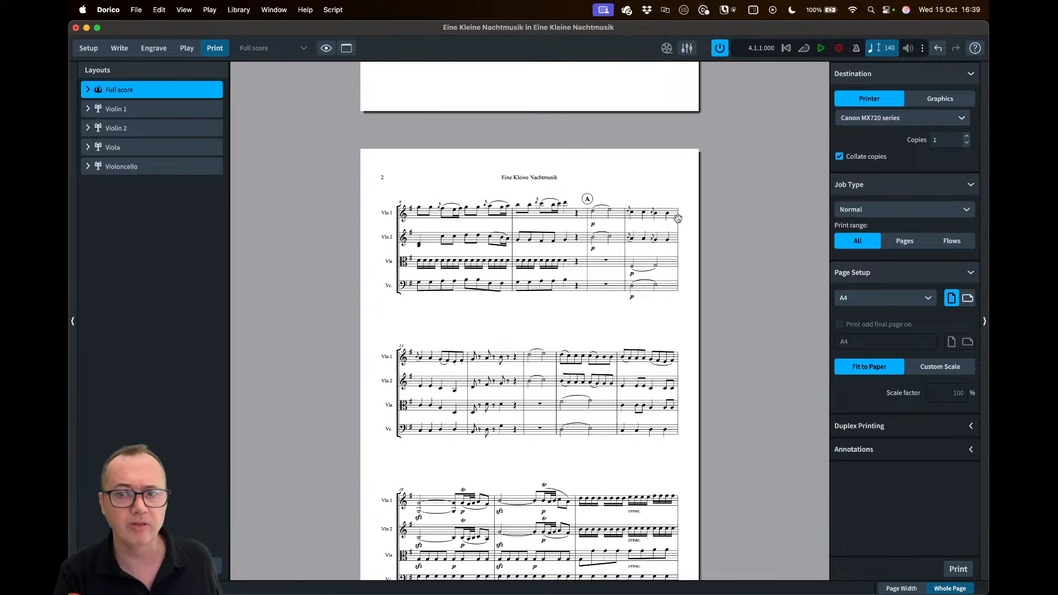
Turn on the View options print annotation, examine the frame break signpost on page 2, and turn the annotation off again
{"action": "left_click", "coordinate": [881, 459]}
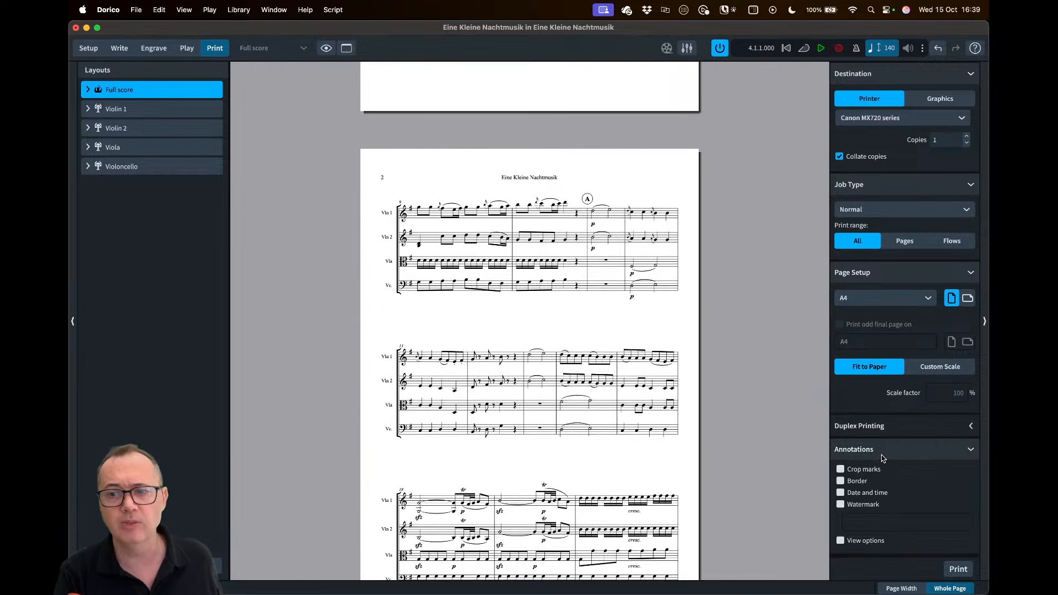
{"action": "left_click", "coordinate": [870, 545]}
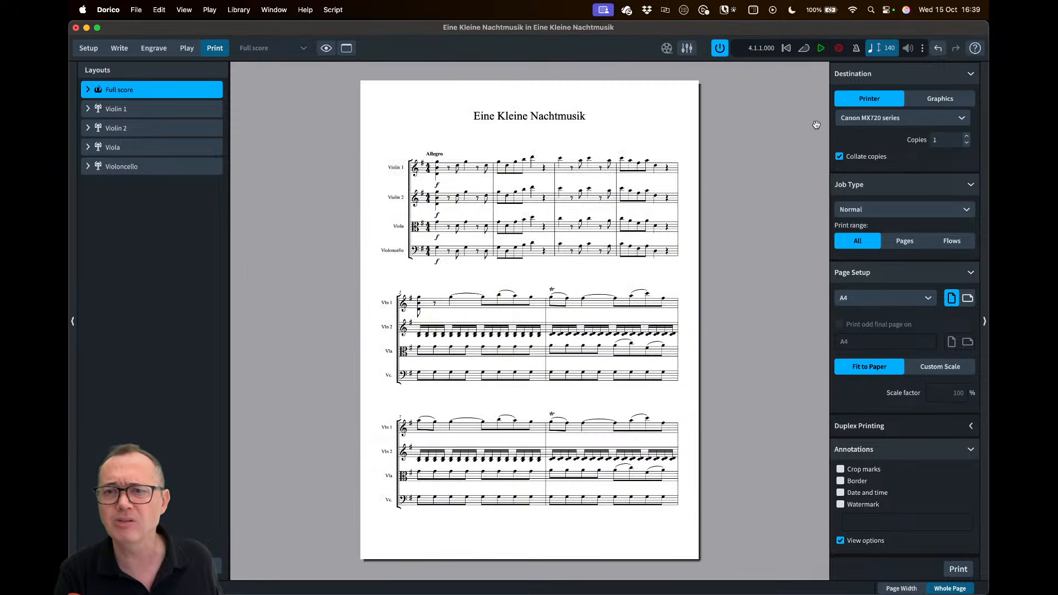
{"action": "scroll", "coordinate": [812, 108], "scroll_direction": "down", "scroll_amount": 1}
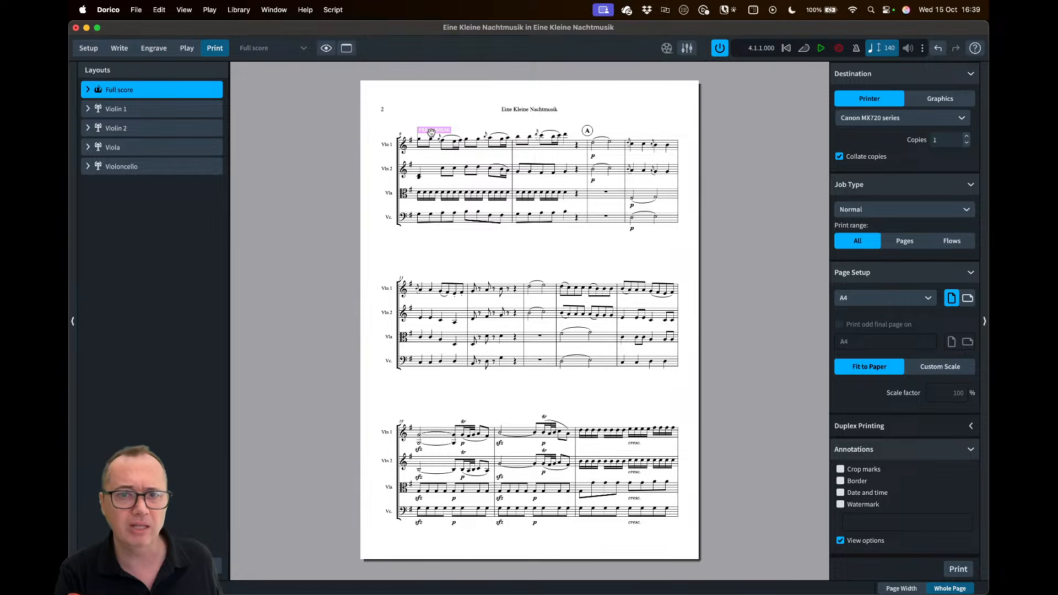
{"action": "left_click", "coordinate": [861, 543]}
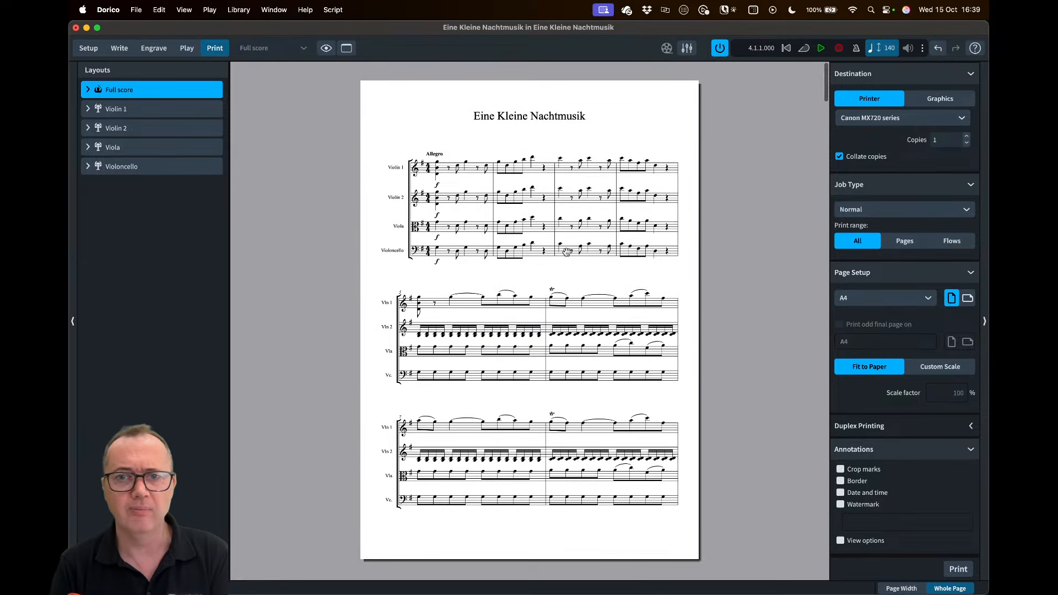
Return to Write mode and delete the frame break at bar 9
{"action": "left_click", "coordinate": [119, 48]}
{"action": "left_click", "coordinate": [530, 159]}
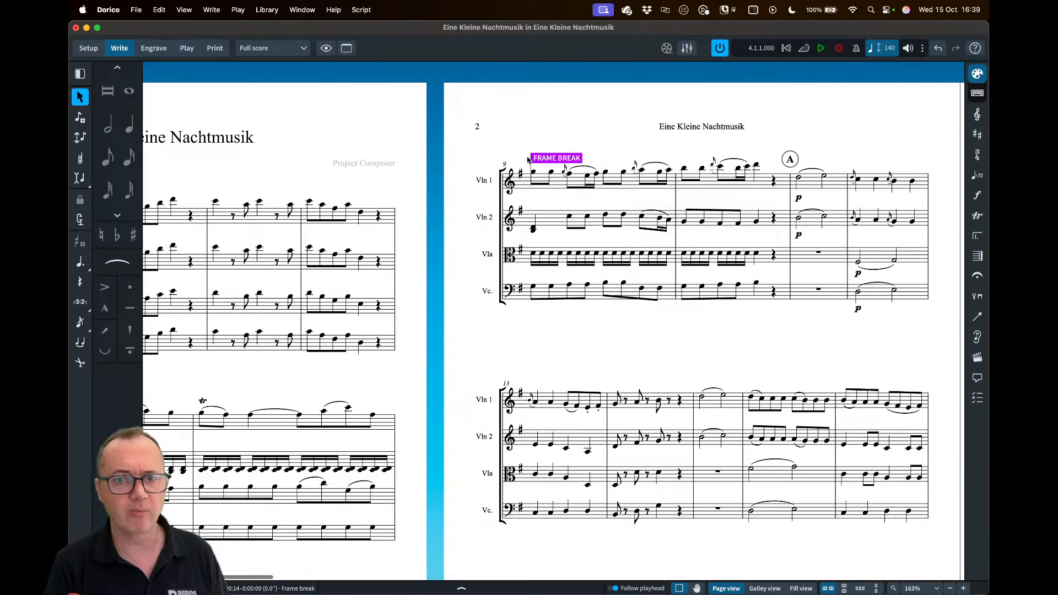
{"action": "key", "text": "Delete"}
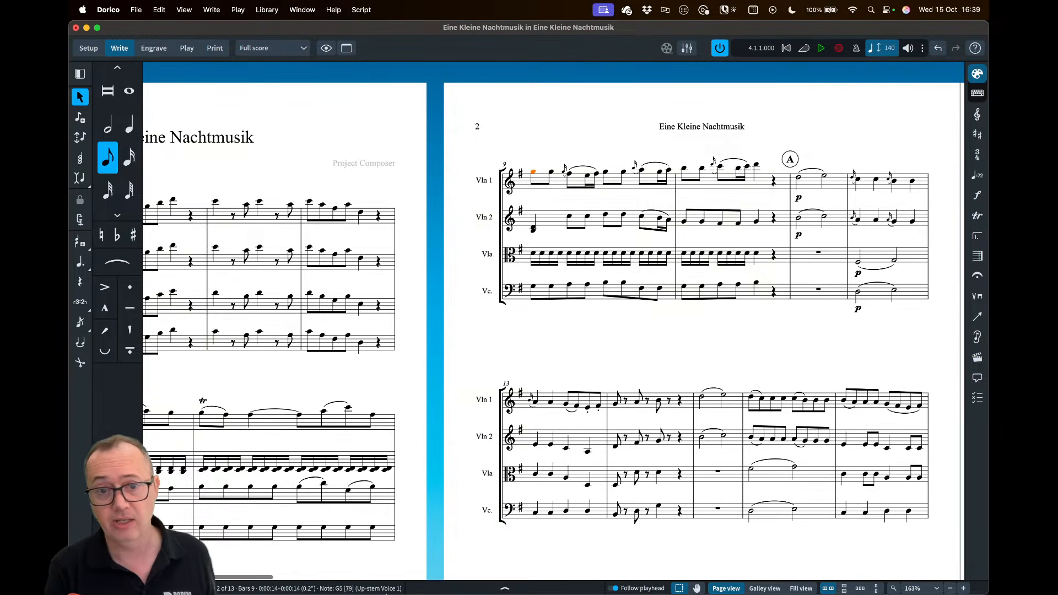
Select the Violin 1 cresc. in bar 20 to examine its linked dynamics across the staves, and clear the selection
{"action": "scroll", "coordinate": [785, 402], "scroll_direction": "down", "scroll_amount": 5}
{"action": "scroll", "coordinate": [800, 392], "scroll_direction": "right", "scroll_amount": 2}
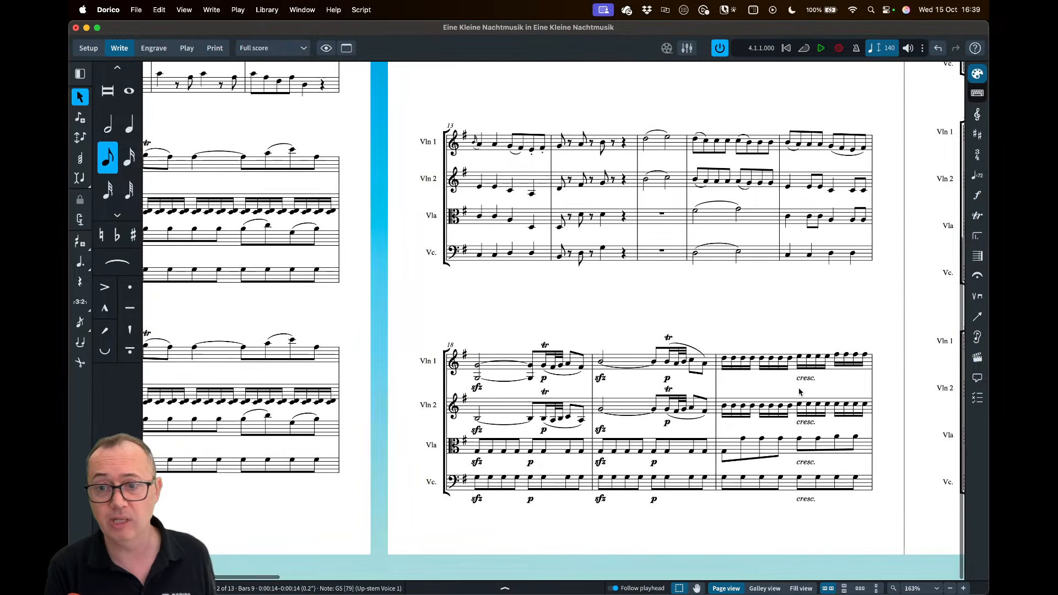
{"action": "left_click", "coordinate": [795, 379]}
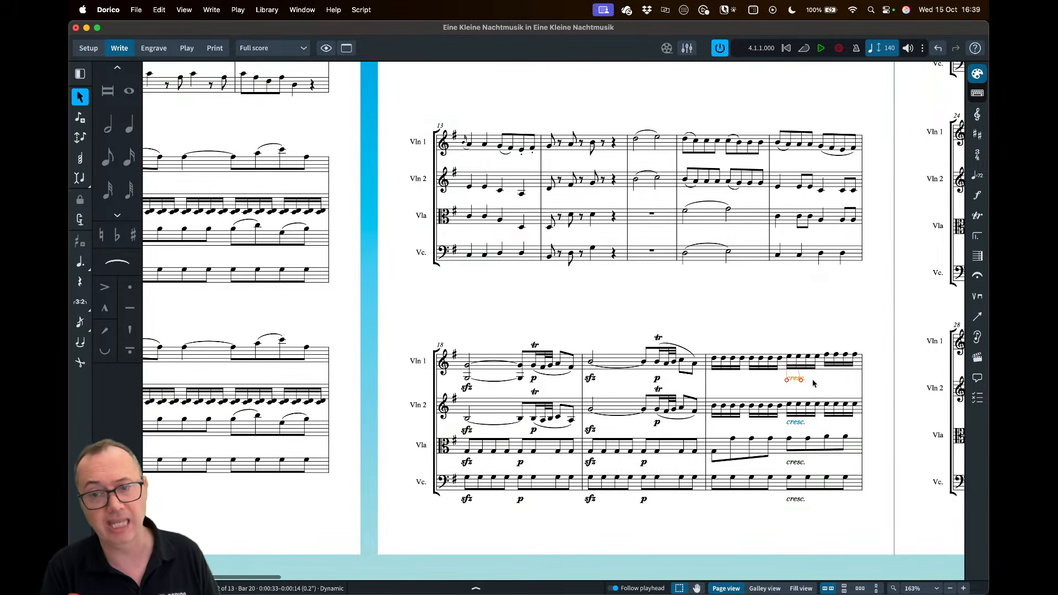
{"action": "key", "text": "Escape"}
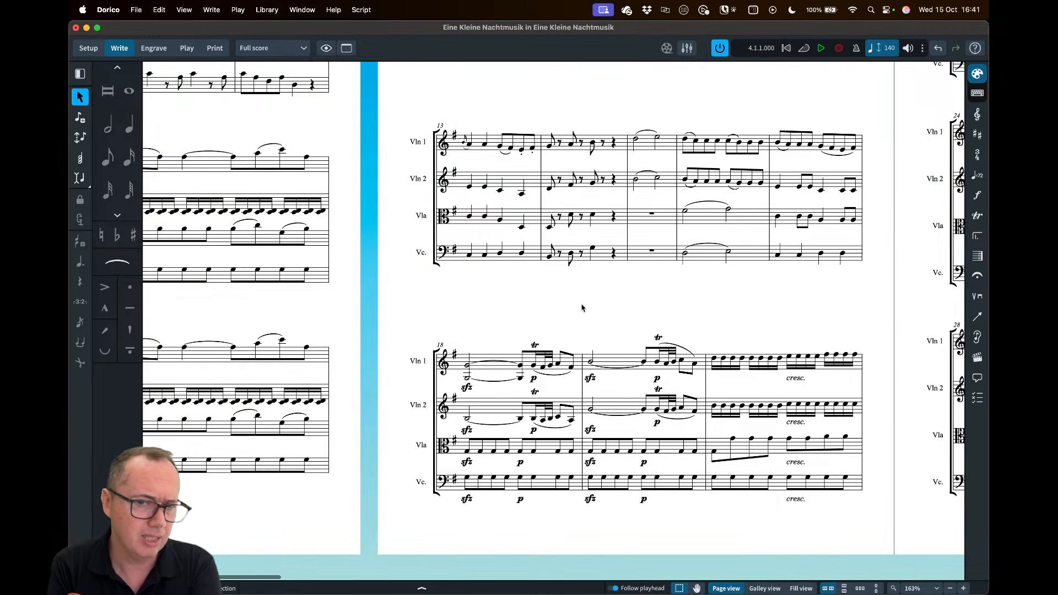
Open the preferences and examine the MusicXML import options, including the advanced options and the system and frame break import setting
{"action": "key", "text": "super+comma"}
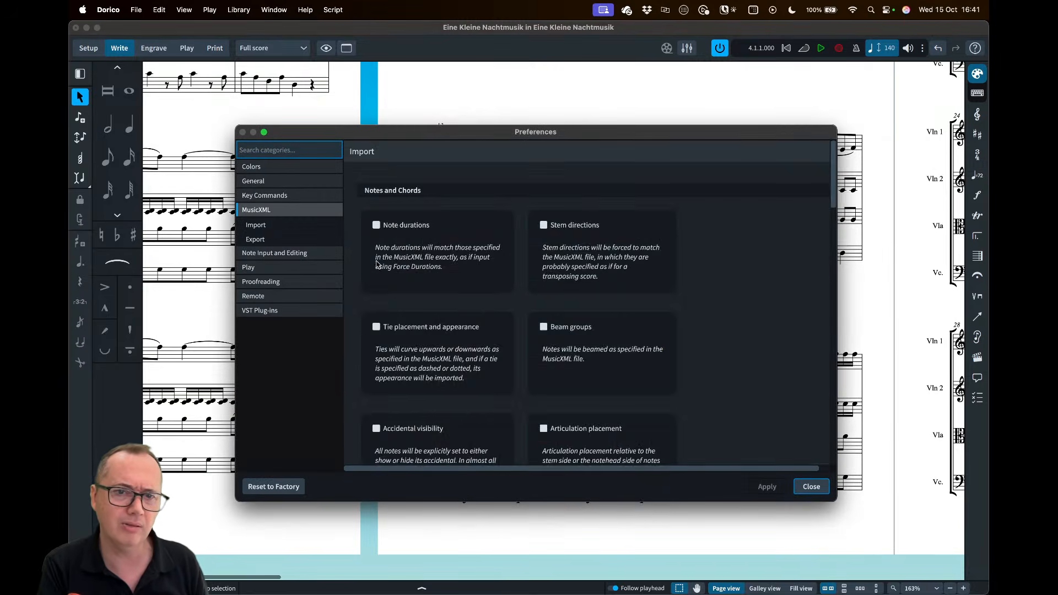
{"action": "scroll", "coordinate": [512, 379], "scroll_direction": "down", "scroll_amount": 5}
{"action": "scroll", "coordinate": [513, 380], "scroll_direction": "down", "scroll_amount": 3}
{"action": "left_click", "coordinate": [466, 284]}
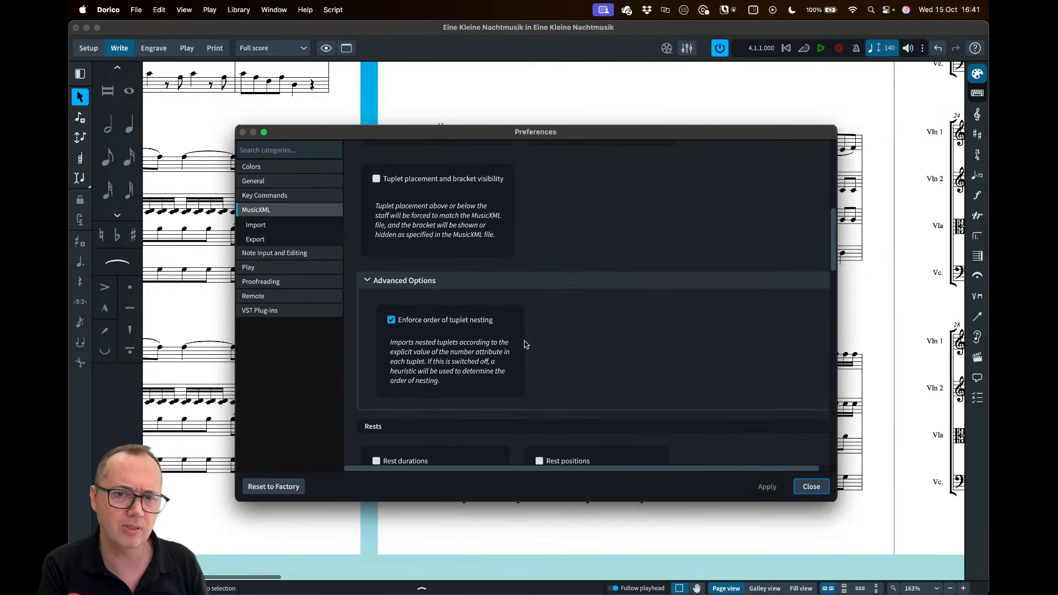
{"action": "scroll", "coordinate": [527, 348], "scroll_direction": "down", "scroll_amount": 15}
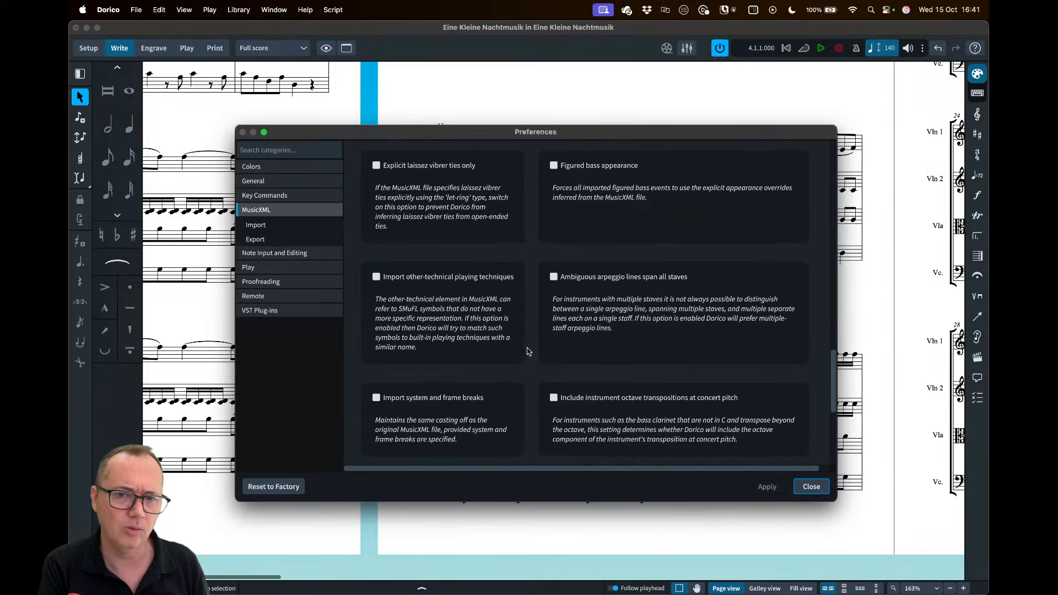
{"action": "left_click", "coordinate": [445, 288]}
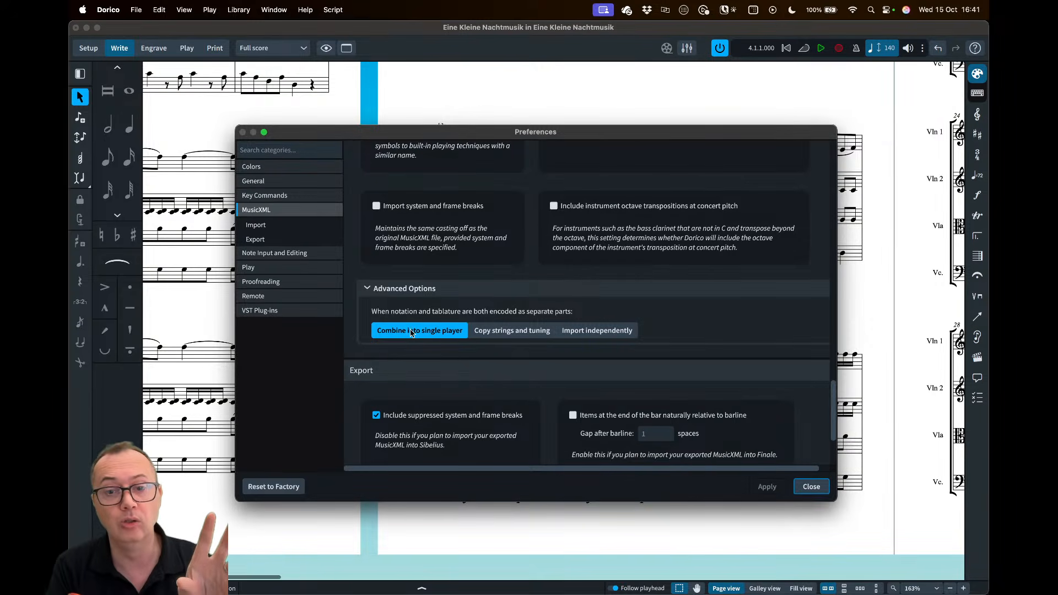
Try Copy strings and tuning and Import independently for separately encoded notation and tablature, return to Combine into single player, and close the preferences
{"action": "left_click", "coordinate": [486, 336]}
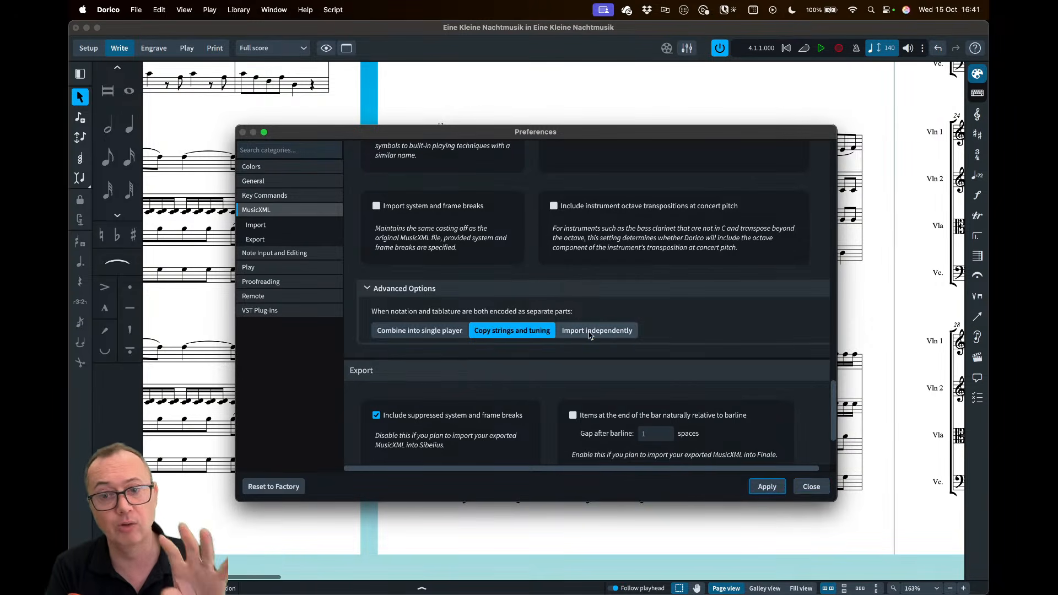
{"action": "left_click", "coordinate": [590, 334]}
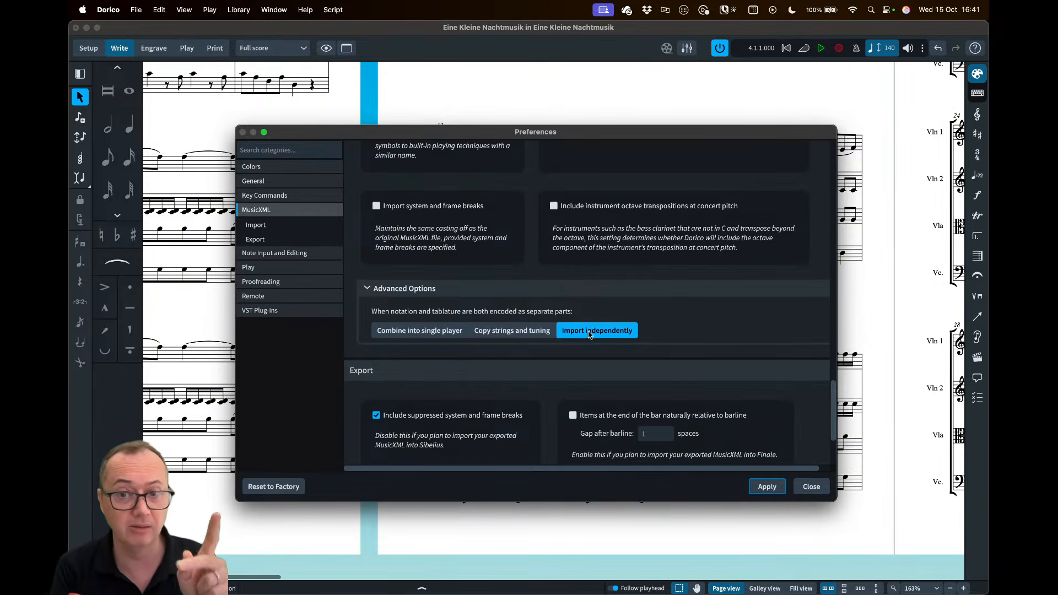
{"action": "left_click", "coordinate": [419, 334]}
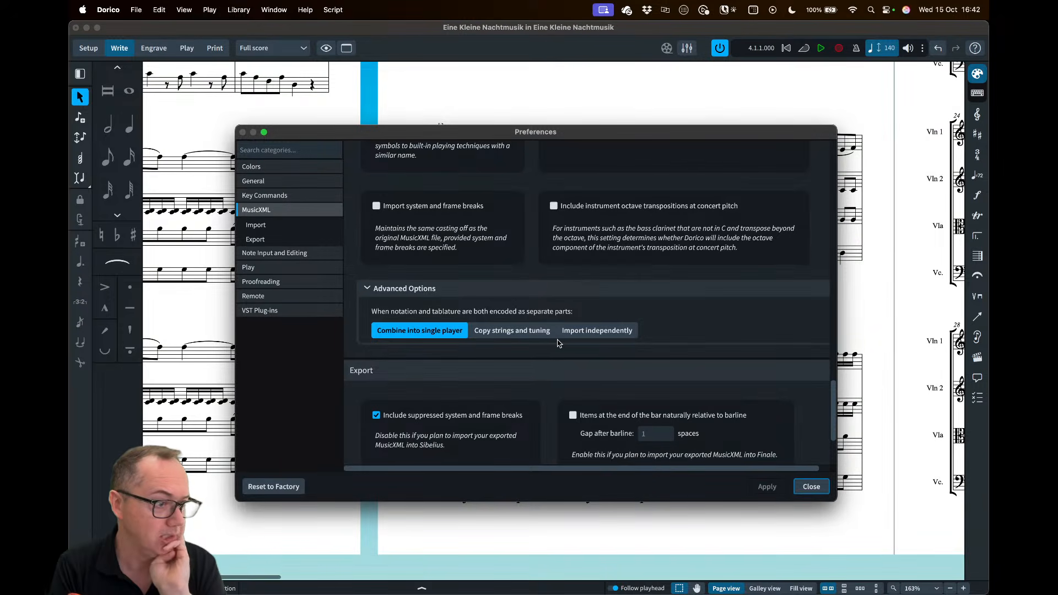
{"action": "left_click", "coordinate": [813, 487]}
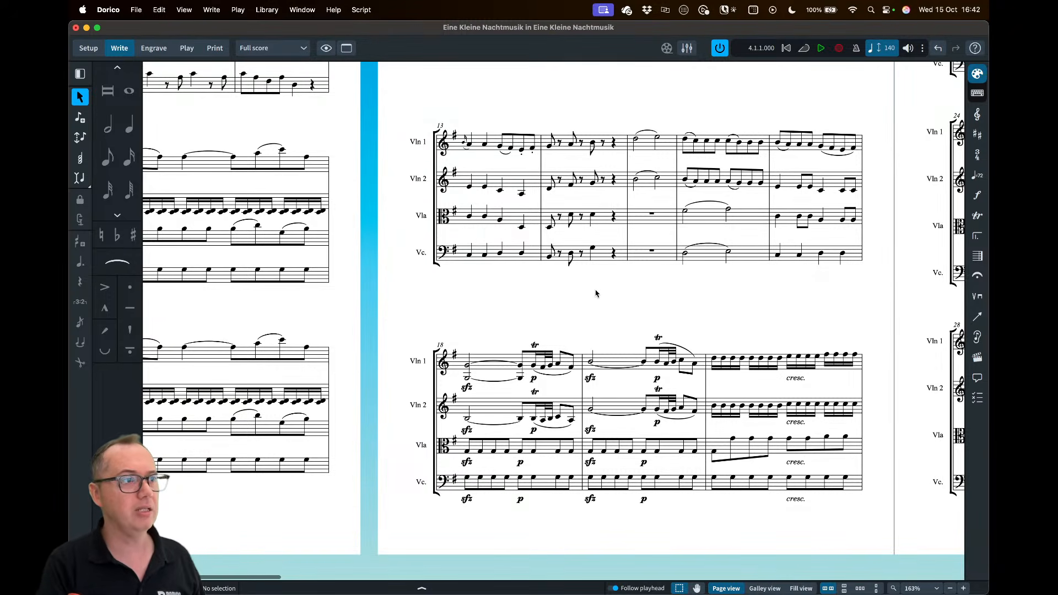
Open the MusicXML file Beethoven Polonaise.mxl from the import folder
{"action": "scroll", "coordinate": [594, 299], "scroll_direction": "left", "scroll_amount": 3}
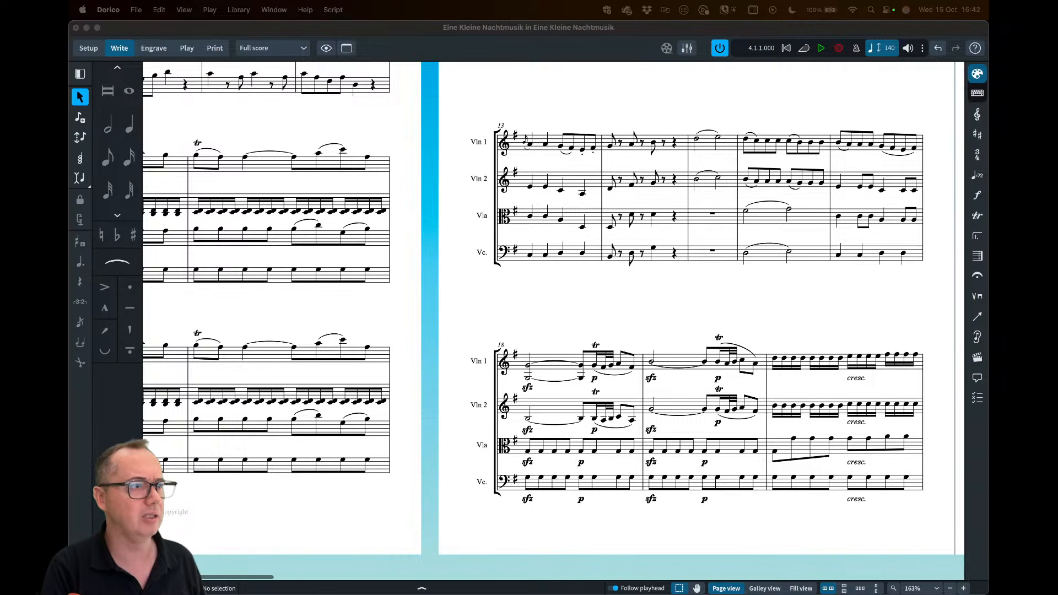
{"action": "left_click", "coordinate": [444, 181]}
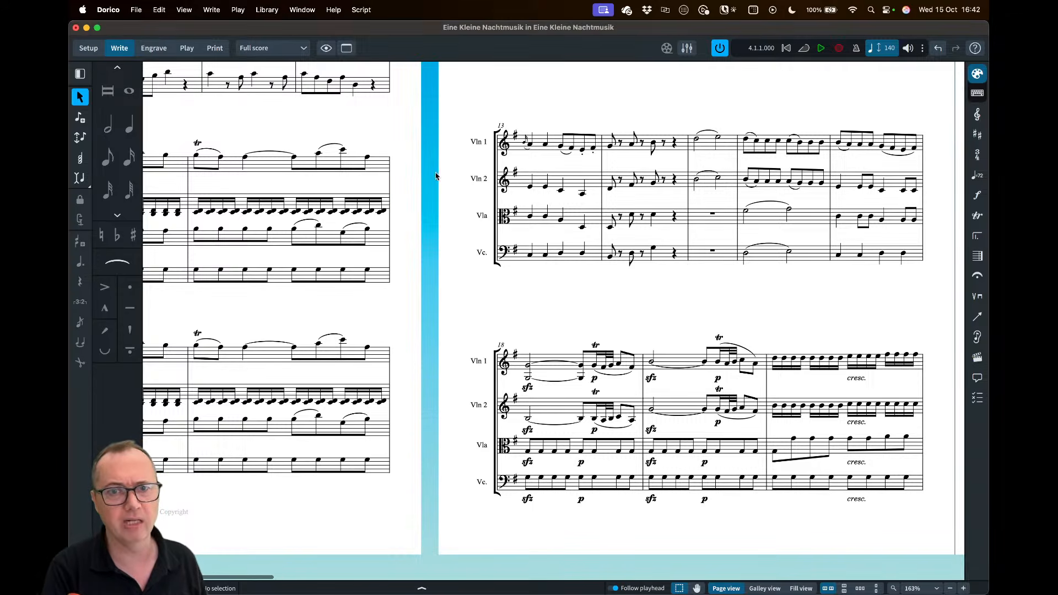
{"action": "key", "text": "x"}
{"action": "key", "text": "x"}
{"action": "key", "text": "x"}
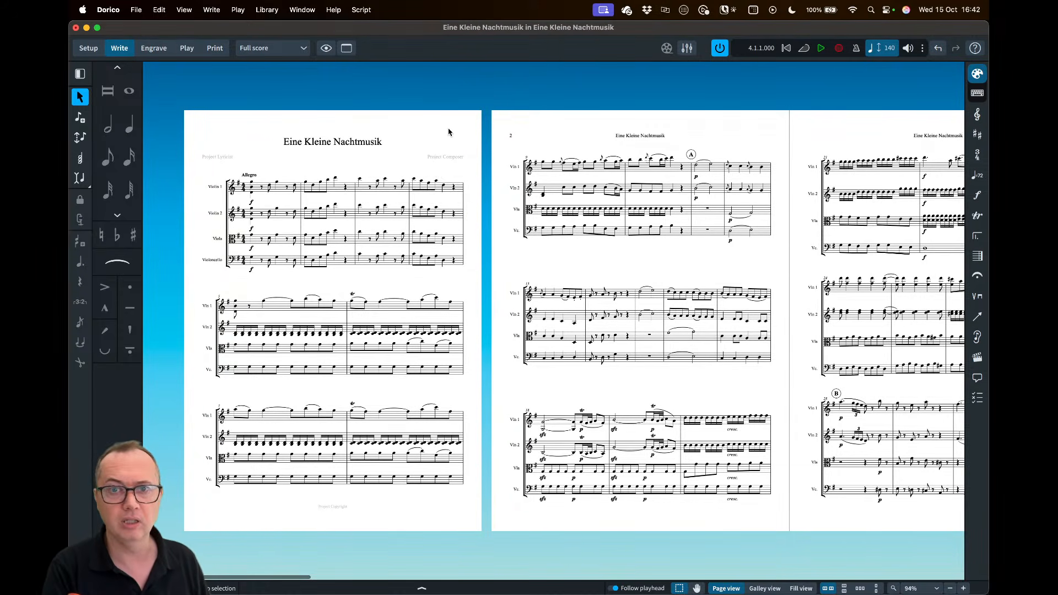
{"action": "left_click", "coordinate": [137, 10]}
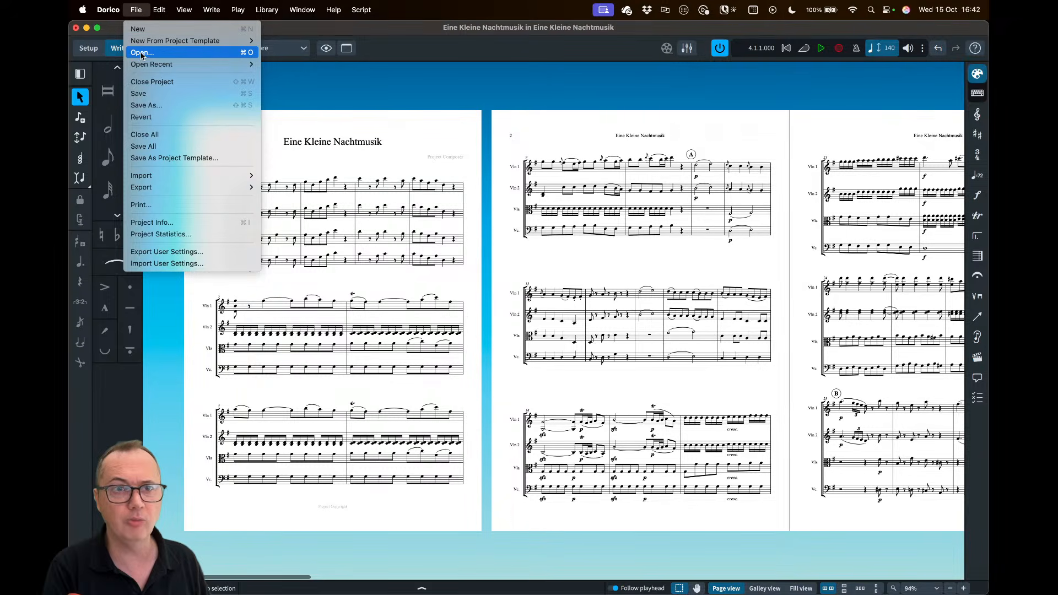
{"action": "left_click", "coordinate": [142, 53]}
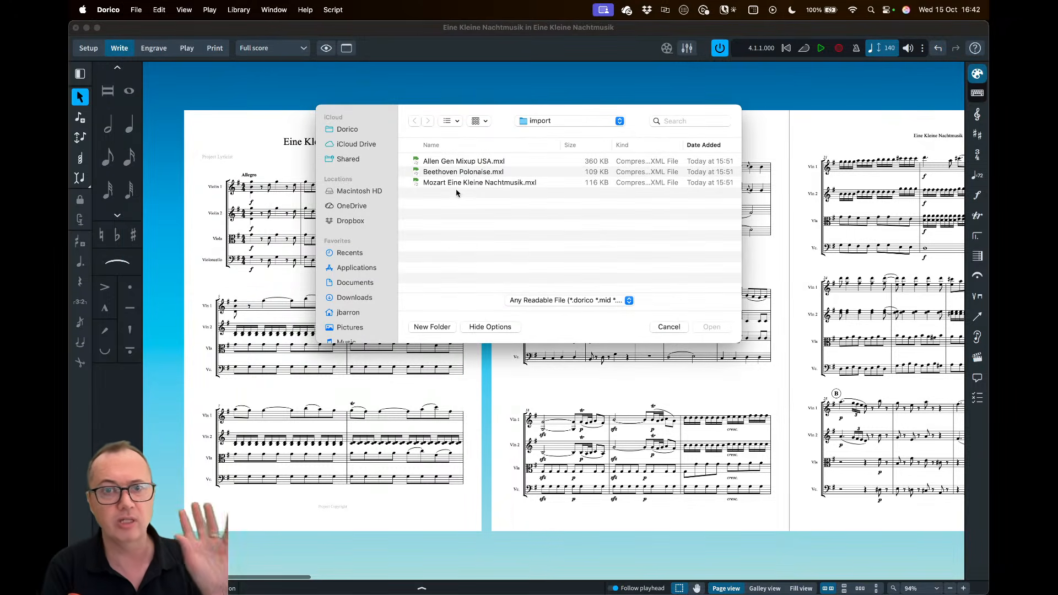
{"action": "left_click", "coordinate": [462, 173]}
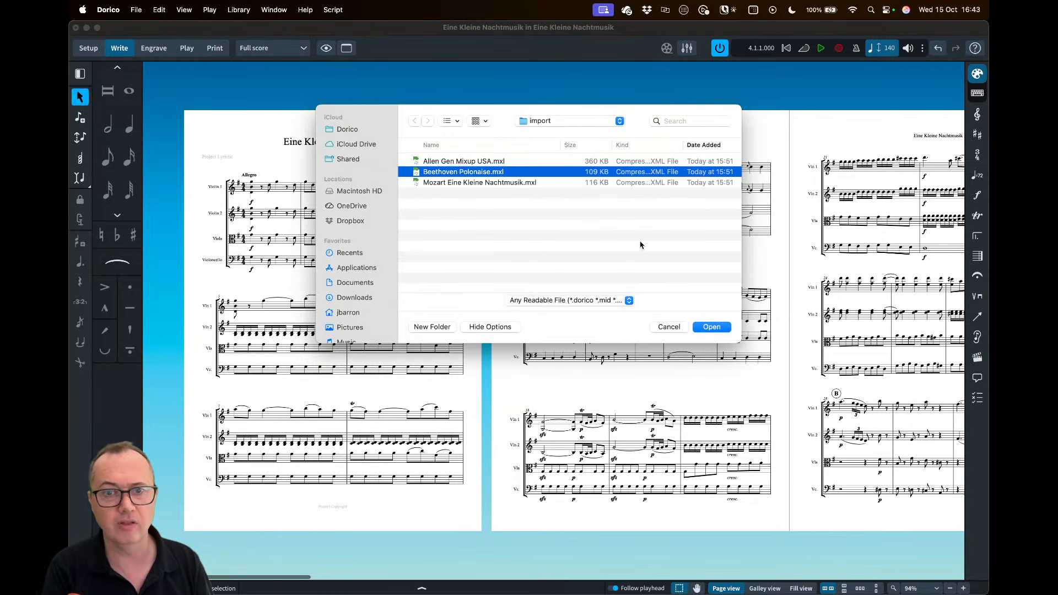
{"action": "left_click", "coordinate": [712, 328]}
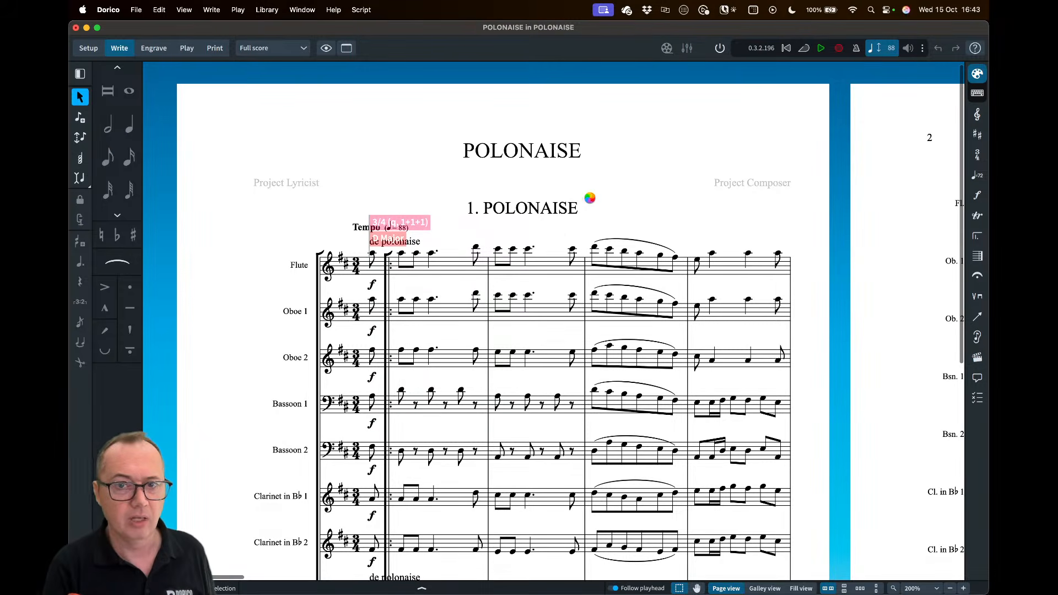
Set Show flow headings to Never in the full score's layout options, and close the options
{"action": "key", "text": "super+shift+l"}
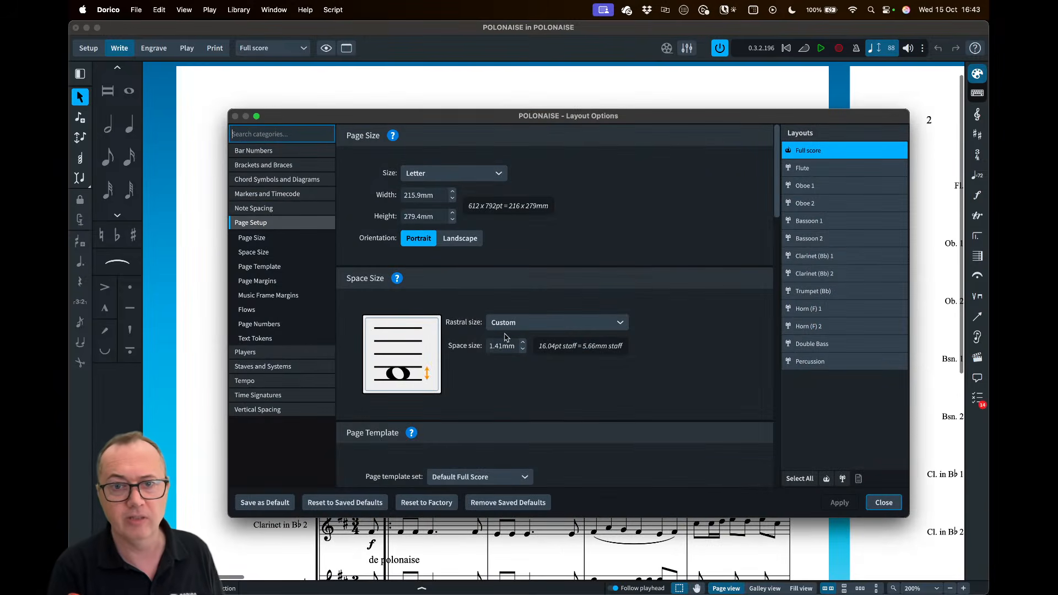
{"action": "left_click", "coordinate": [247, 310]}
{"action": "left_click", "coordinate": [494, 274]}
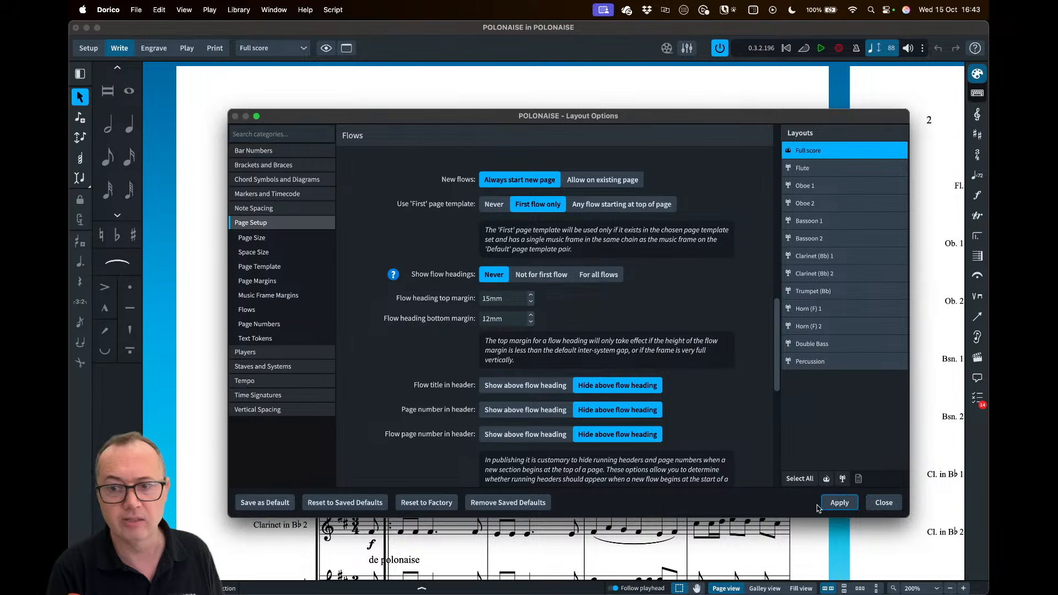
{"action": "left_click", "coordinate": [881, 503]}
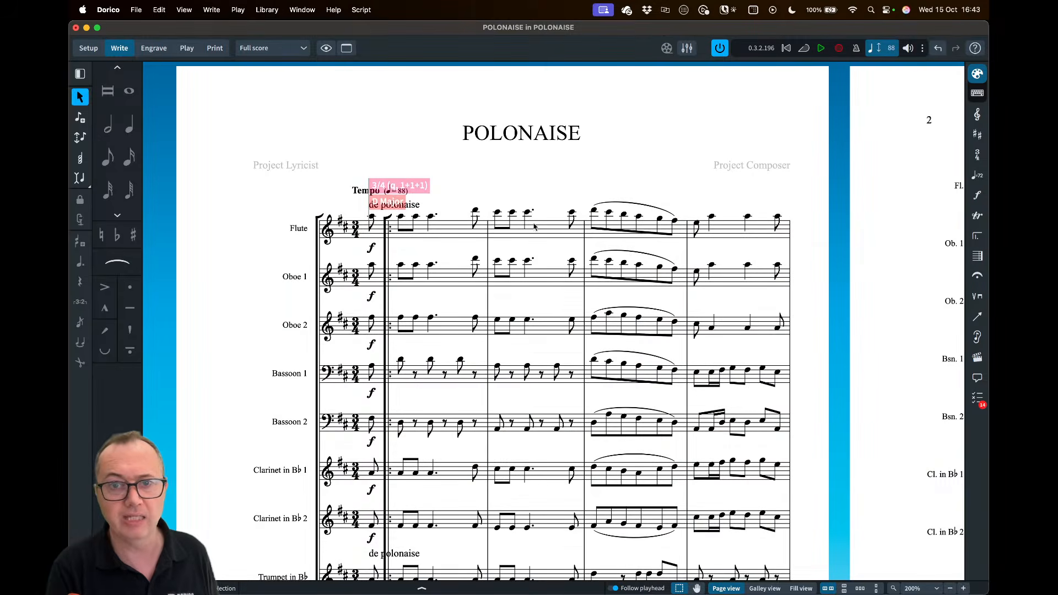
Hide all signposts in the Polonaise score and check the Hide Signposts view setting
{"action": "key", "text": "x"}
{"action": "scroll", "coordinate": [517, 203], "scroll_direction": "down", "scroll_amount": 1}
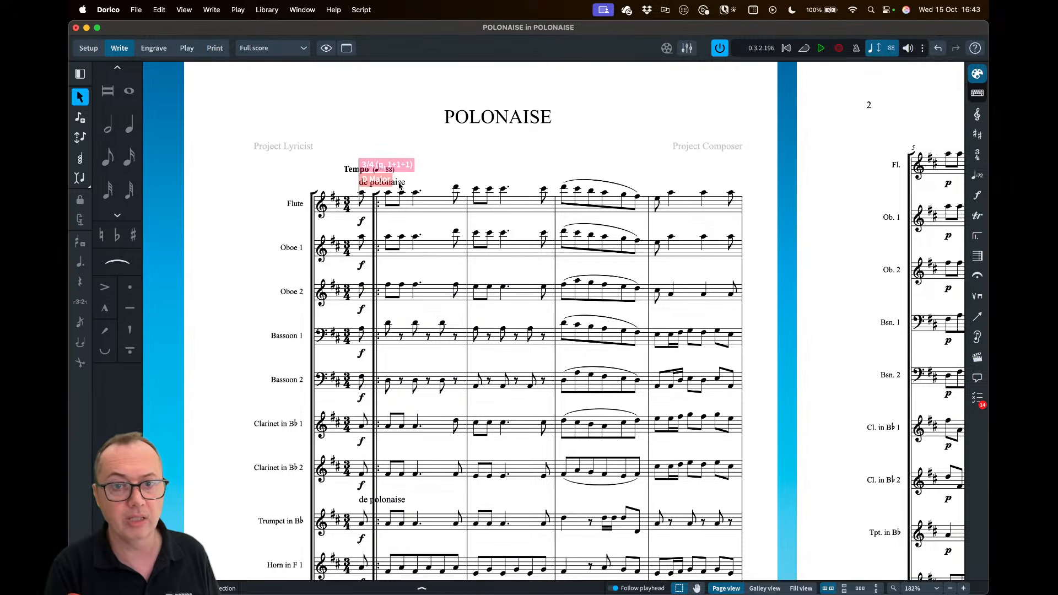
{"action": "key", "text": "alt+s"}
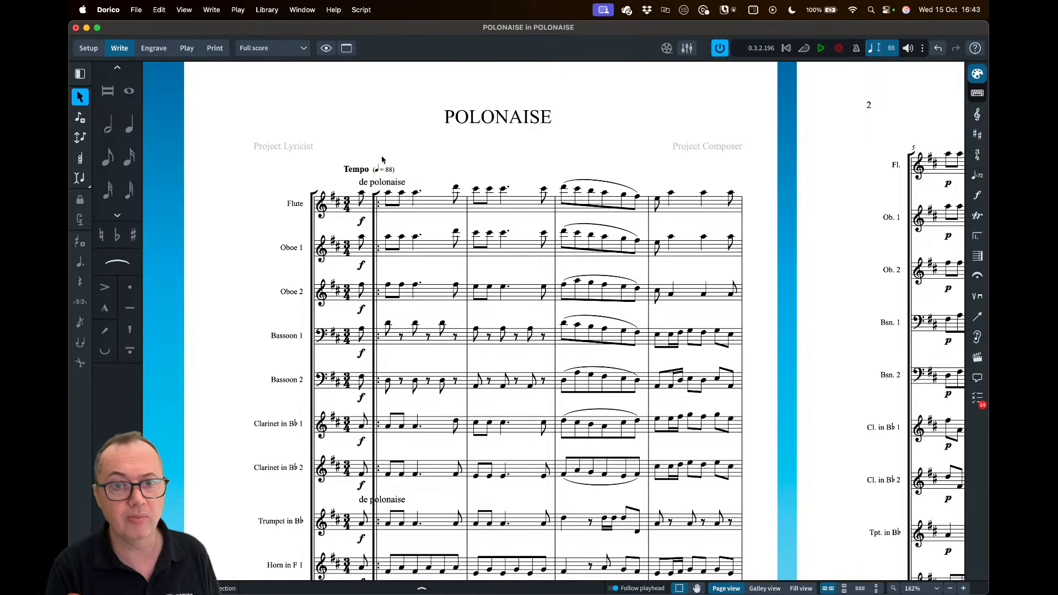
{"action": "left_click", "coordinate": [184, 11]}
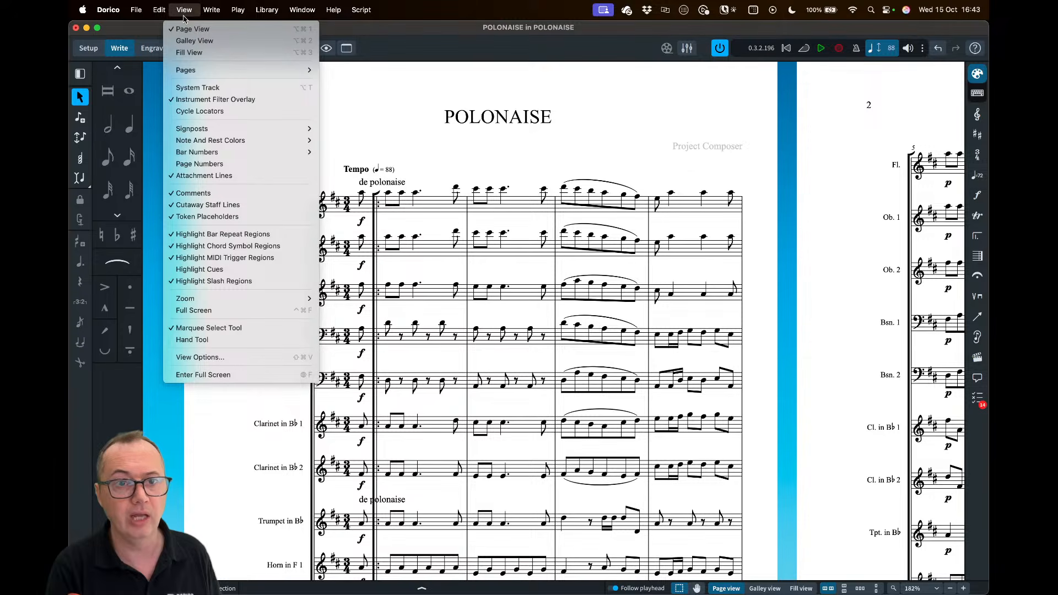
{"action": "mouse_move", "coordinate": [191, 129]}
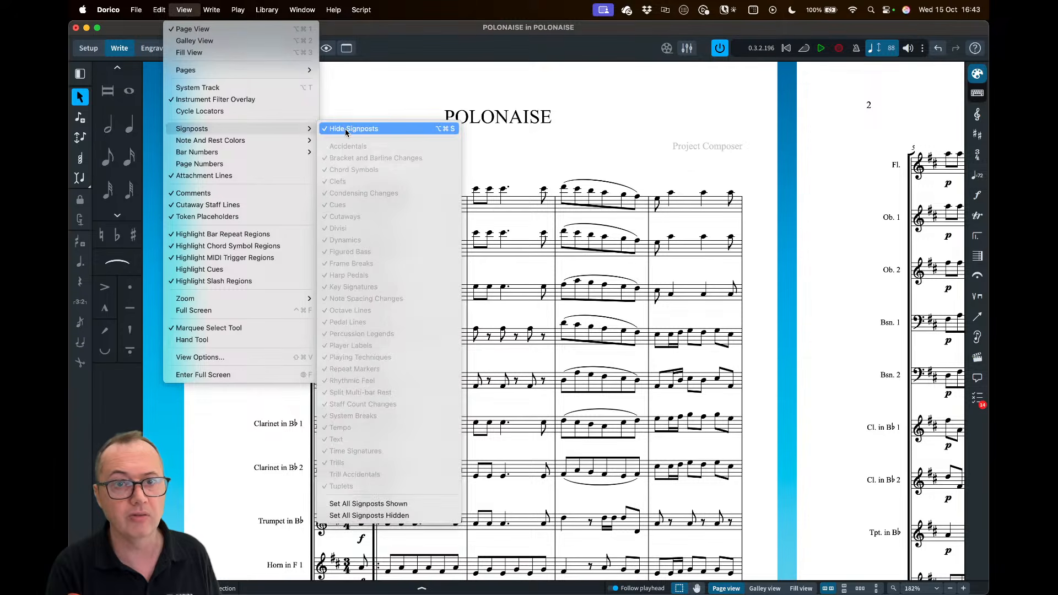
{"action": "left_click", "coordinate": [346, 130]}
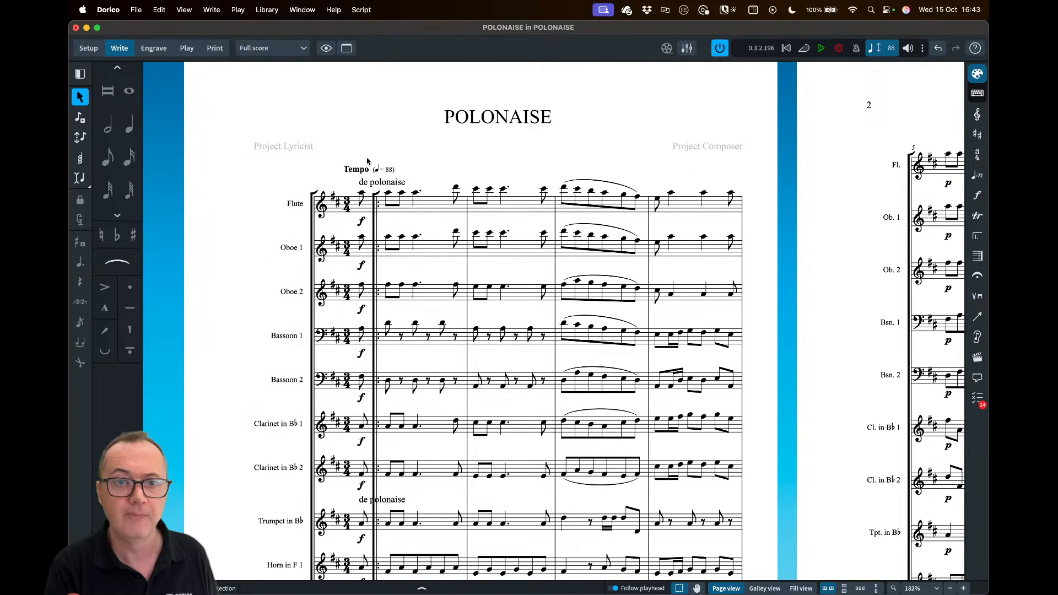
Select the opening Tempo mark and the "de polonaise" text above the flute in turn to examine their item types
{"action": "scroll", "coordinate": [365, 178], "scroll_direction": "up", "scroll_amount": 5}
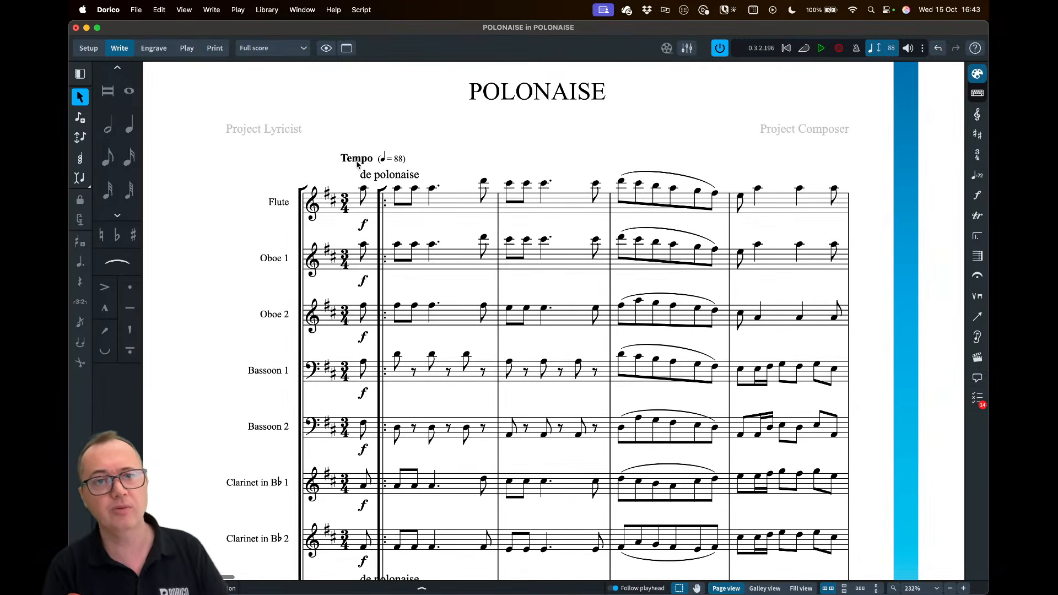
{"action": "left_click", "coordinate": [359, 162]}
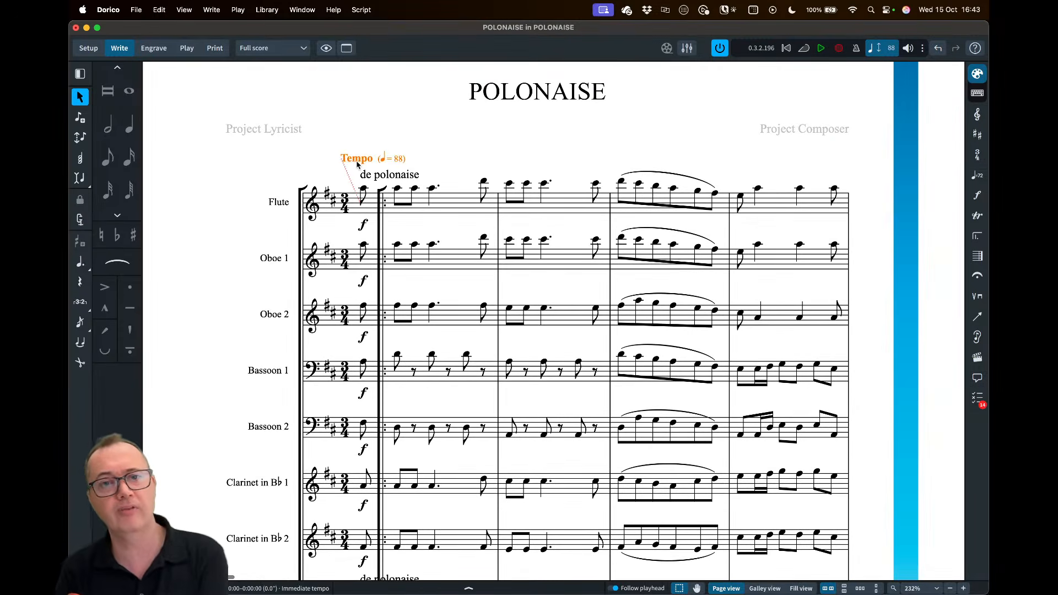
{"action": "left_click", "coordinate": [390, 177]}
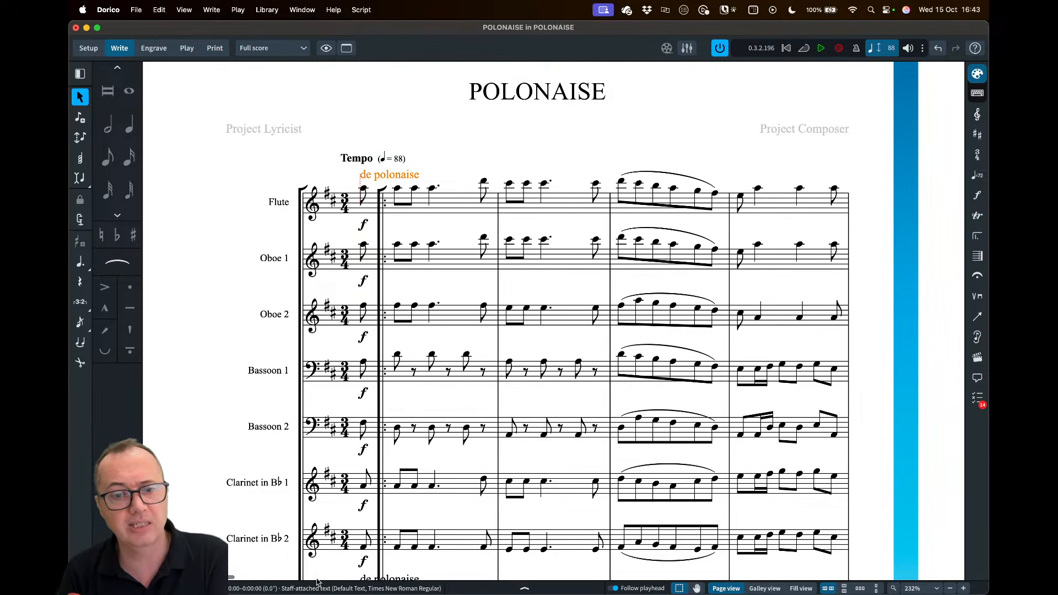
{"action": "left_click", "coordinate": [360, 161]}
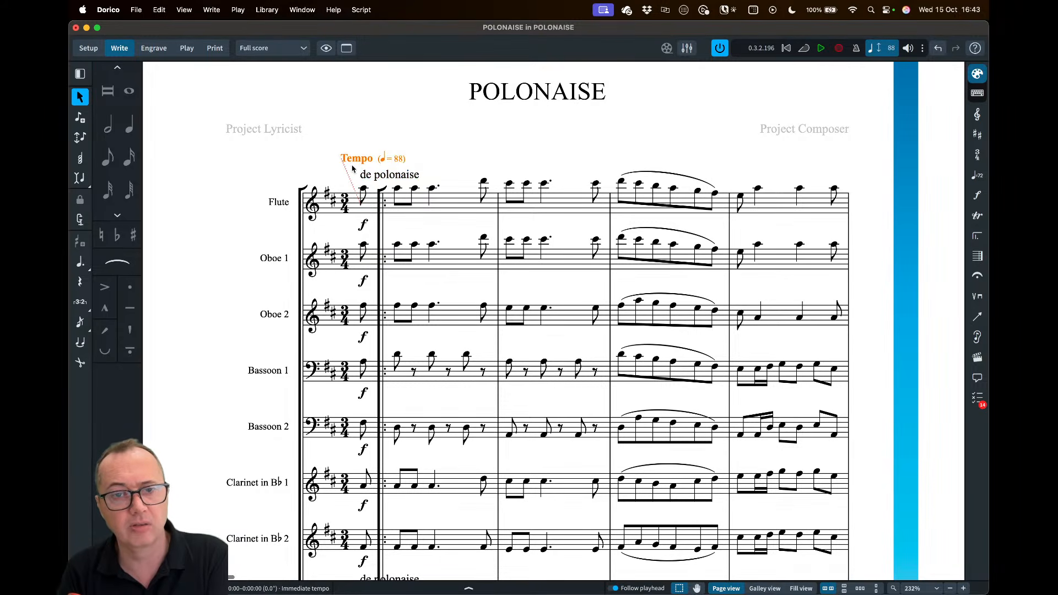
Copy the wording of the "de polonaise" staff text above the flute, and delete that text item
{"action": "double_click", "coordinate": [386, 174]}
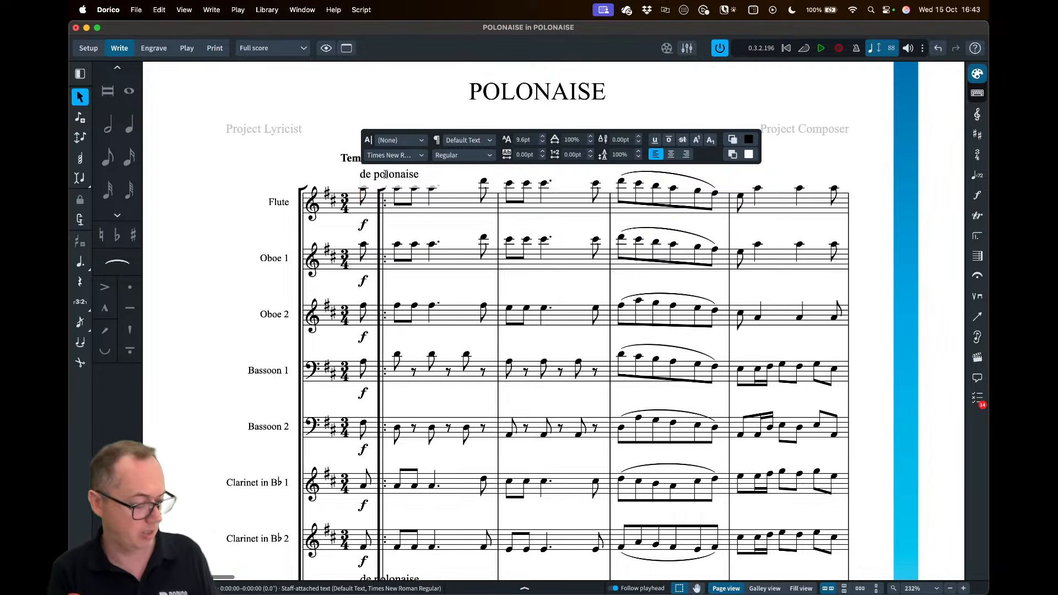
{"action": "key", "text": "super+a"}
{"action": "key", "text": "super+c"}
{"action": "left_click", "coordinate": [329, 171]}
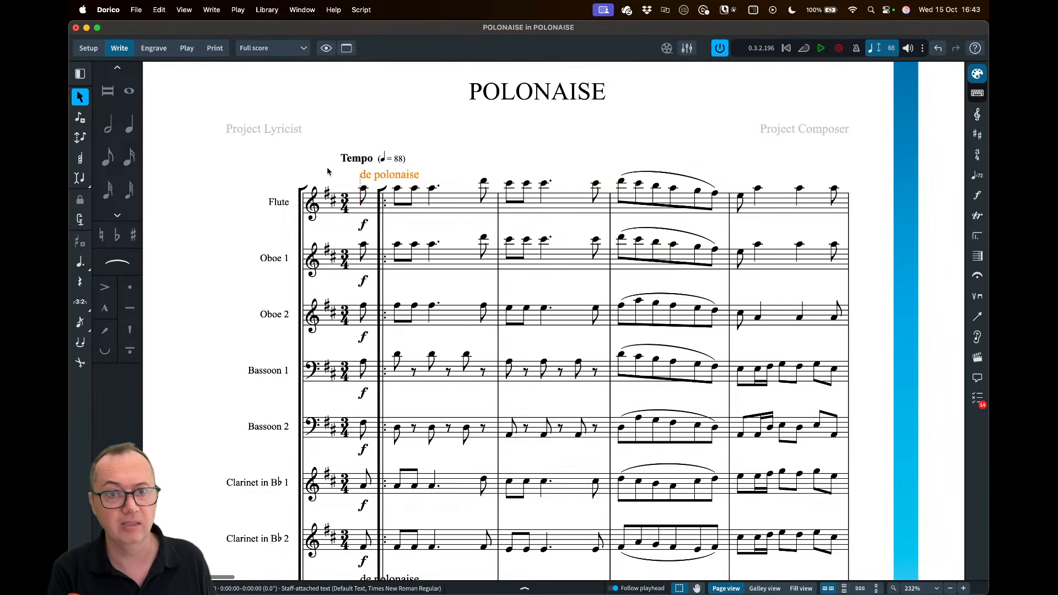
{"action": "left_click", "coordinate": [369, 176]}
{"action": "left_click", "coordinate": [380, 176]}
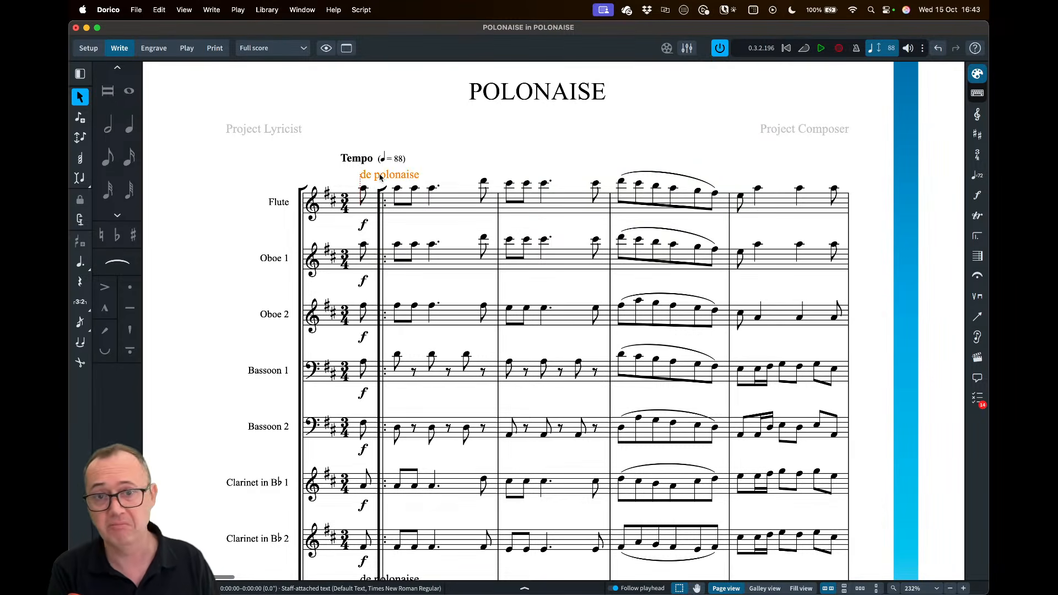
{"action": "key", "text": "Delete"}
Add the copied wording to the opening tempo mark's text property so it reads "Tempo de polonaise", and hide the properties
{"action": "left_click", "coordinate": [367, 175]}
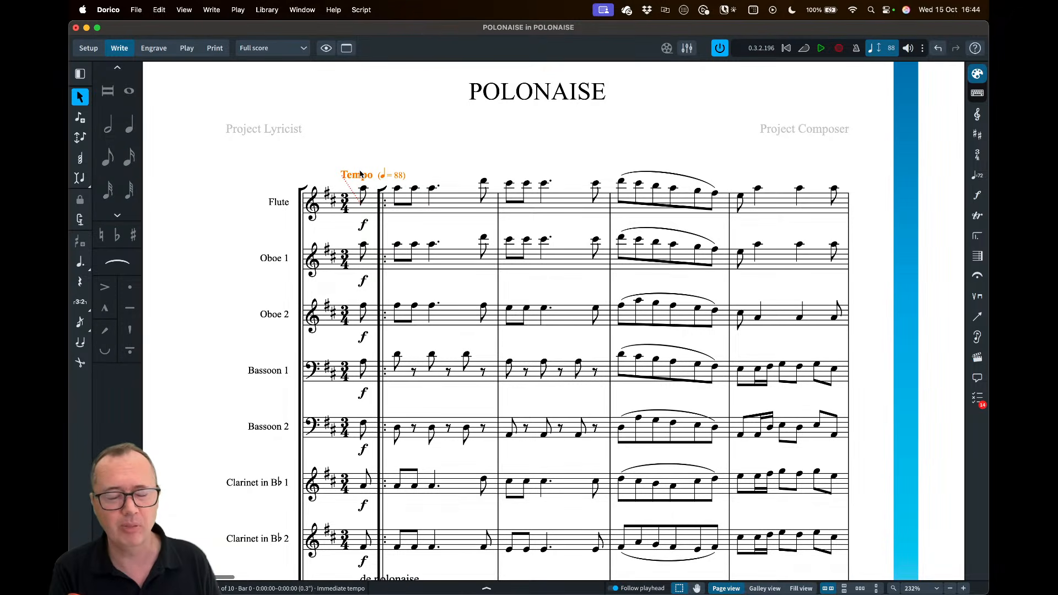
{"action": "left_click", "coordinate": [488, 588]}
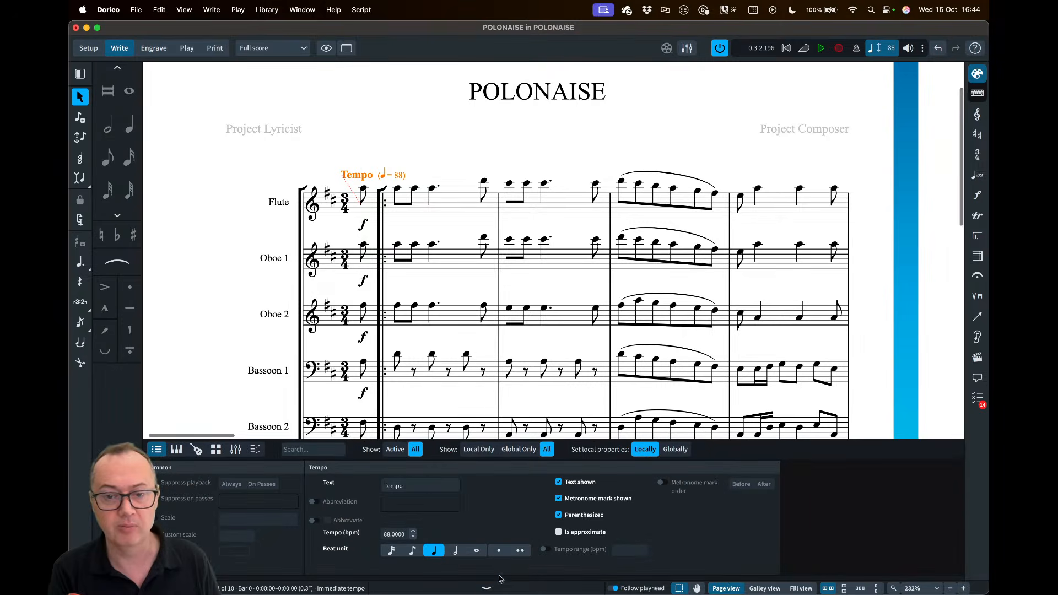
{"action": "left_click", "coordinate": [422, 486]}
{"action": "key", "text": "super+v"}
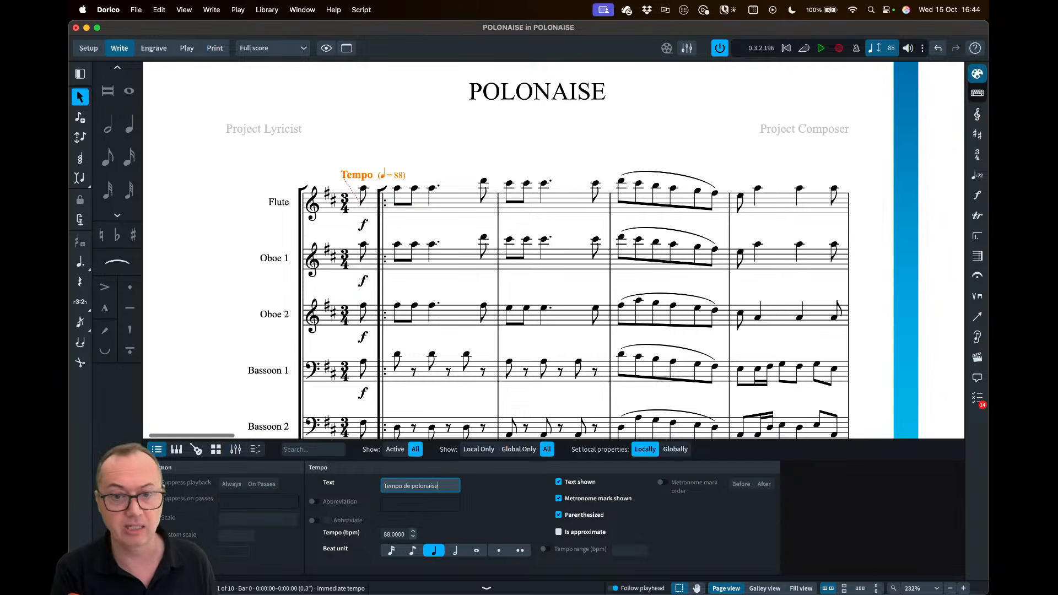
{"action": "key", "text": "Tab"}
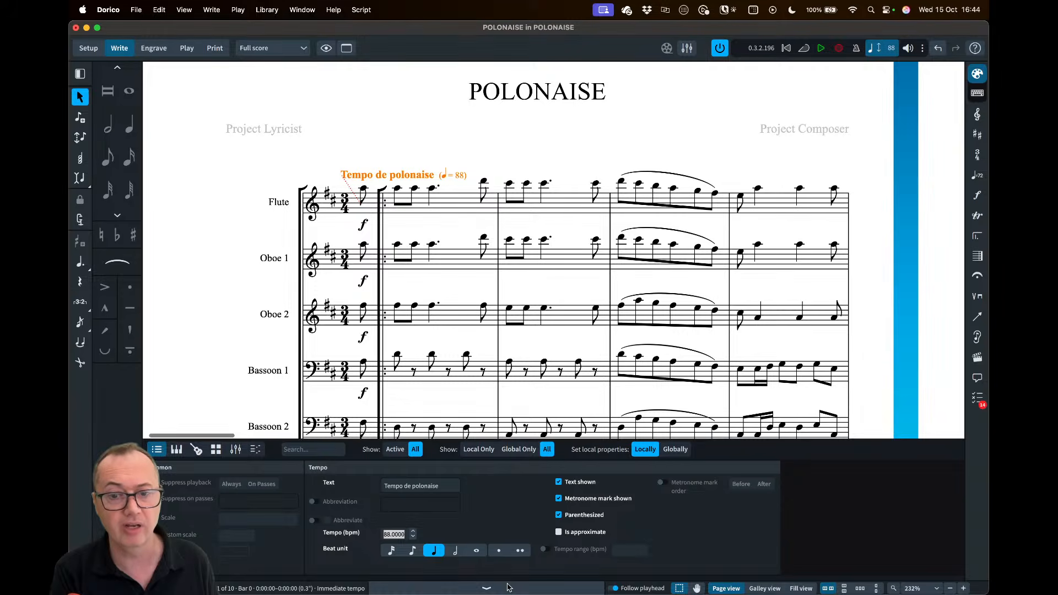
{"action": "left_click", "coordinate": [487, 588]}
{"action": "scroll", "coordinate": [410, 225], "scroll_direction": "down", "scroll_amount": 3}
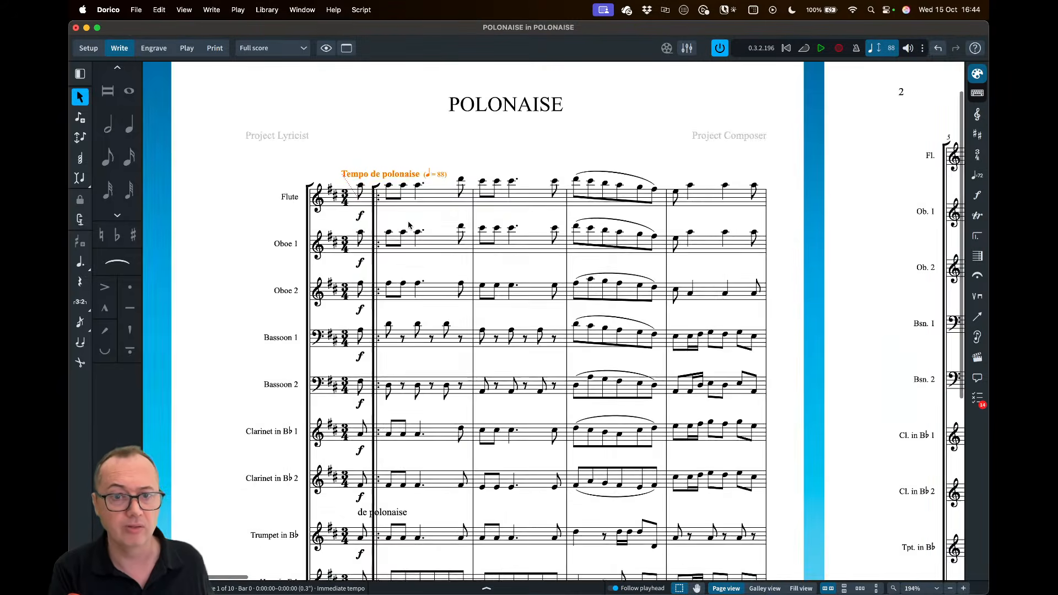
Delete the leftover "de polonaise" staff text above the trumpet, and select the opening tempo mark above the flute
{"action": "scroll", "coordinate": [409, 225], "scroll_direction": "down", "scroll_amount": 3}
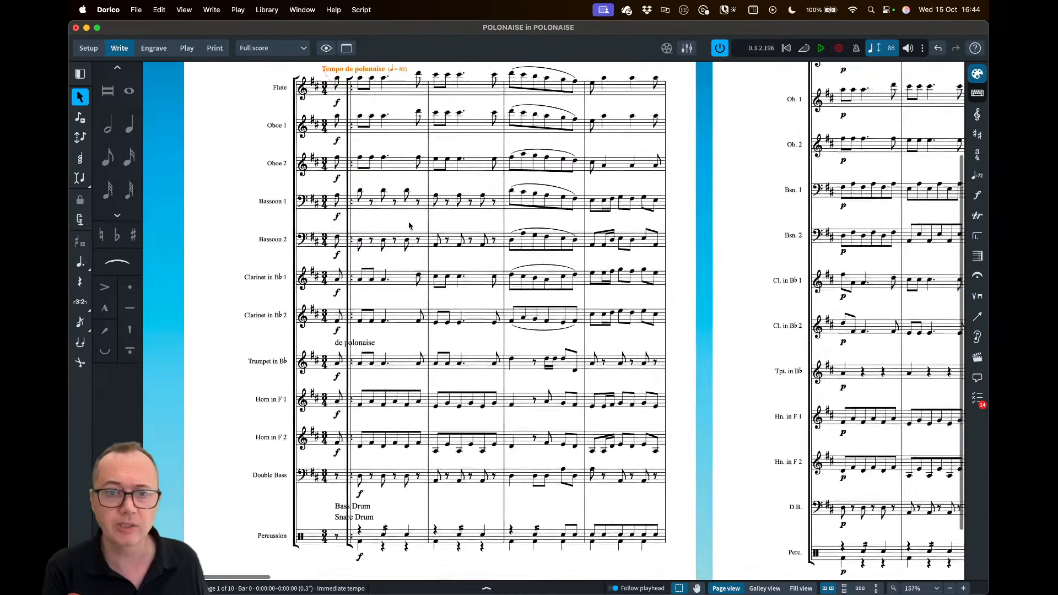
{"action": "scroll", "coordinate": [409, 225], "scroll_direction": "up", "scroll_amount": 1}
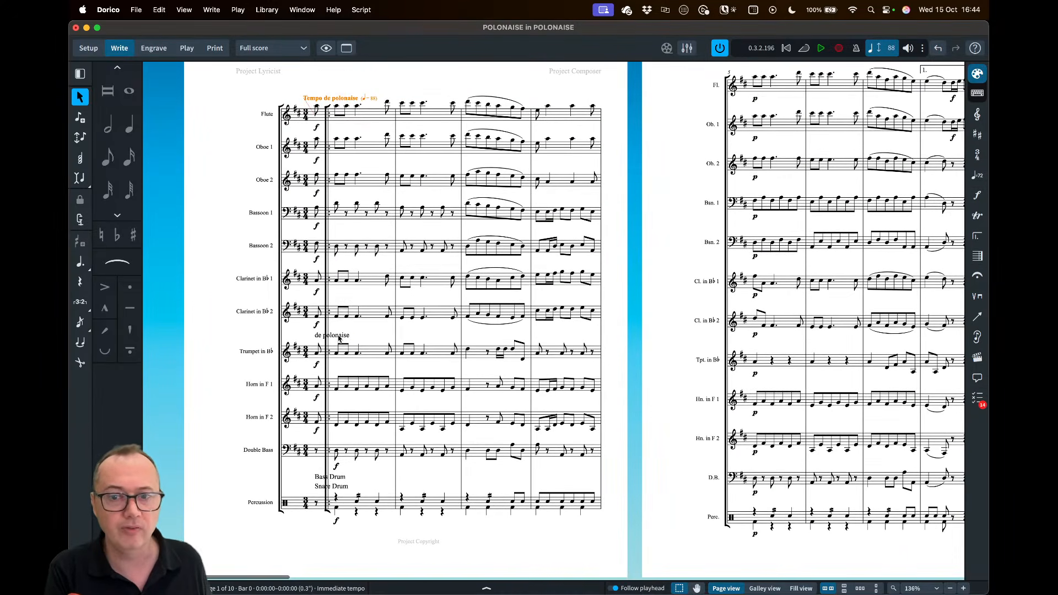
{"action": "left_click", "coordinate": [338, 342]}
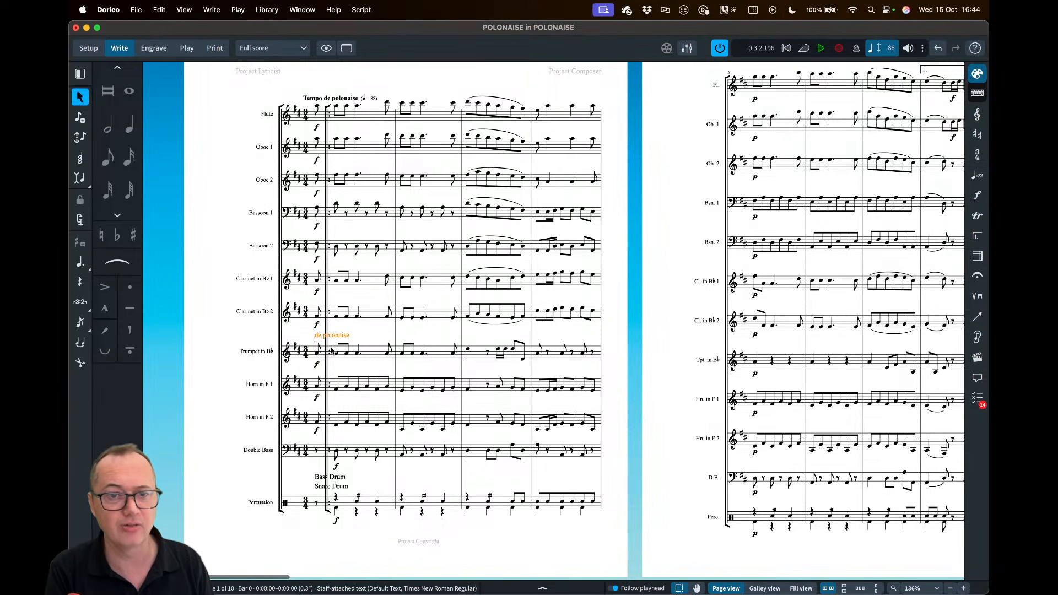
{"action": "key", "text": "Delete"}
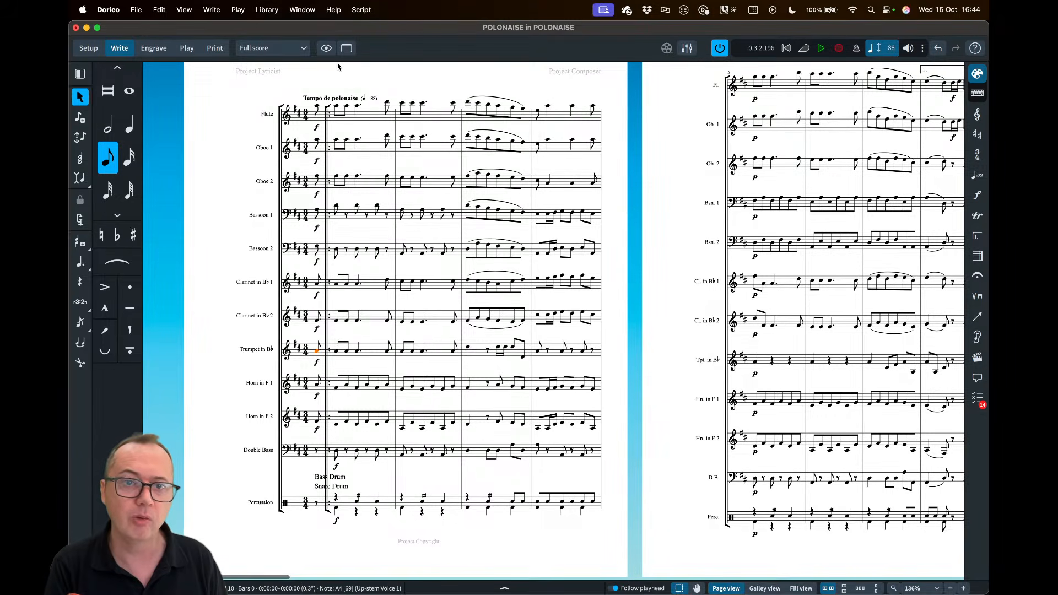
{"action": "left_click", "coordinate": [331, 99]}
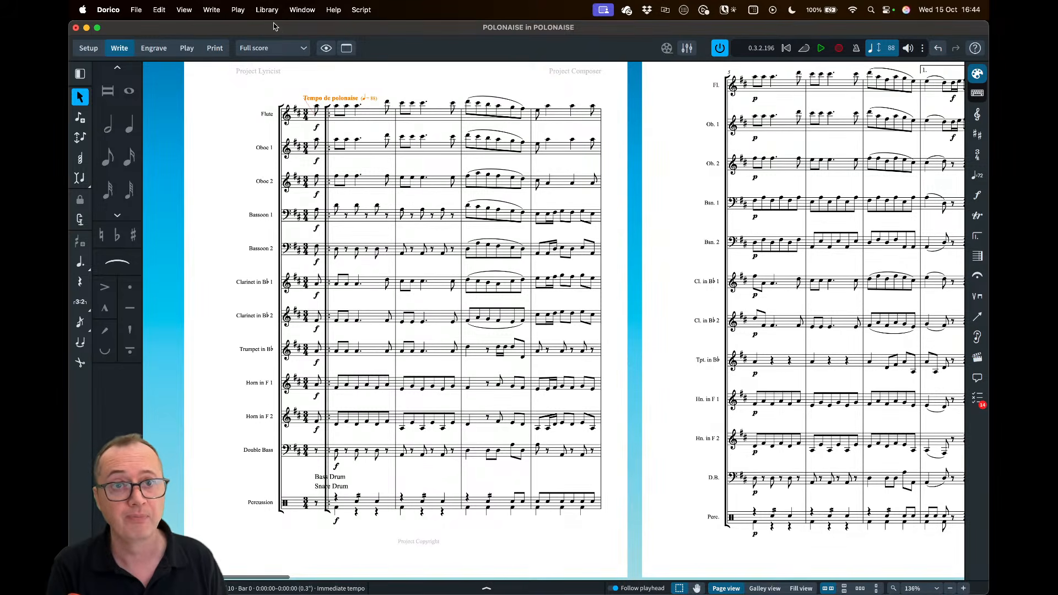
Set the full score's bracketing ensemble type to Orchestral in Layout Options, and apply it
{"action": "left_click", "coordinate": [268, 10]}
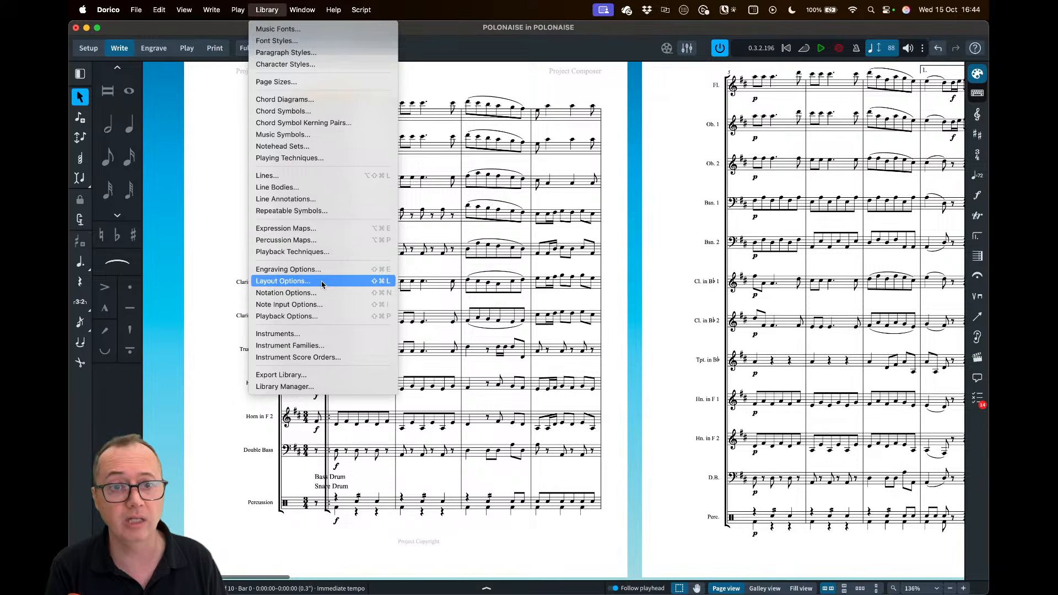
{"action": "left_click", "coordinate": [323, 284]}
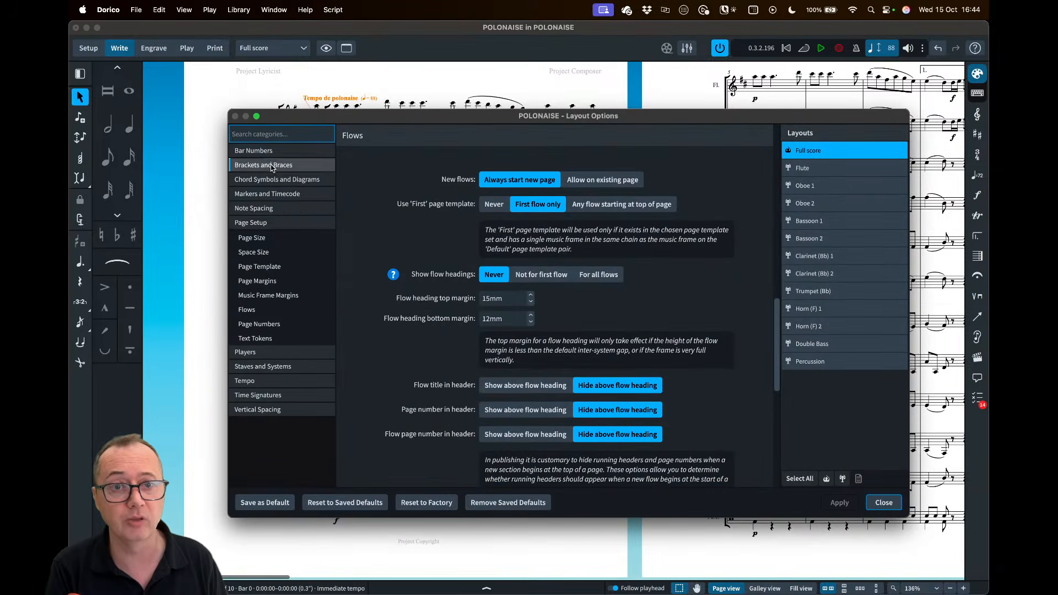
{"action": "left_click", "coordinate": [270, 166]}
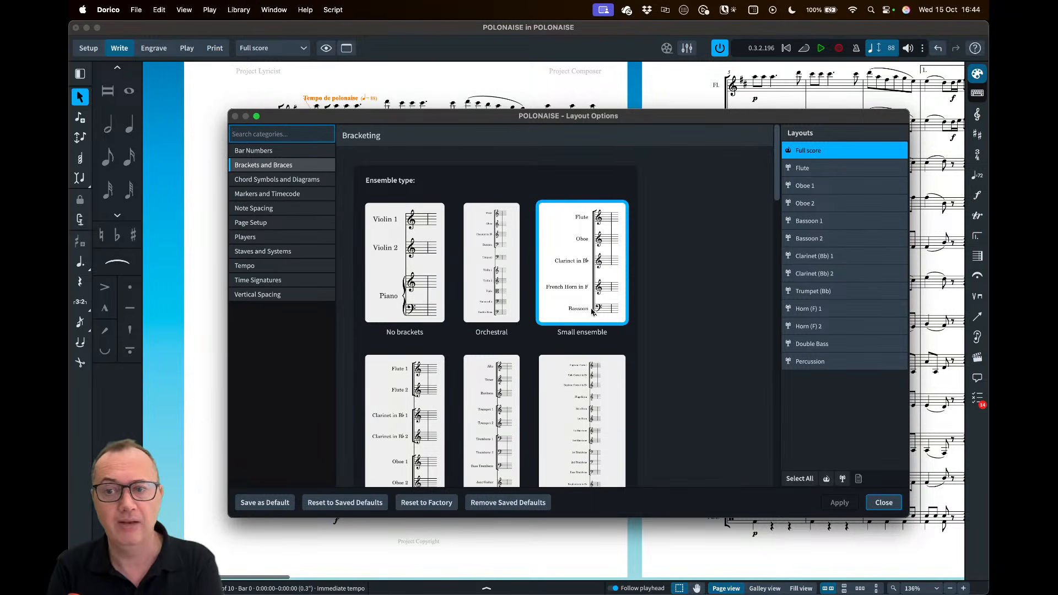
{"action": "left_click", "coordinate": [495, 269]}
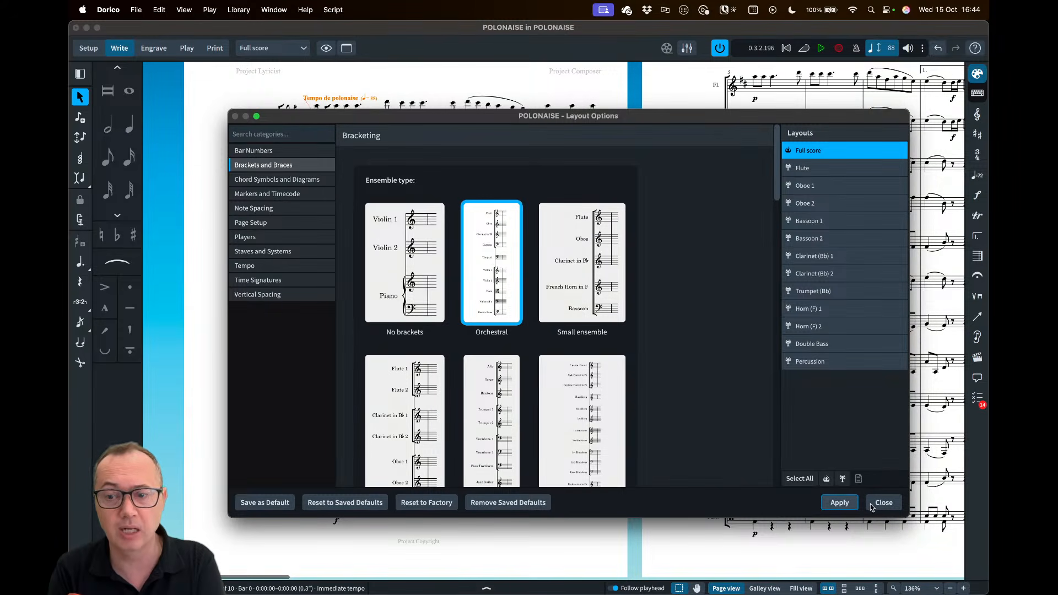
{"action": "left_click", "coordinate": [843, 503]}
{"action": "left_click_drag", "start_coordinate": [637, 118], "coordinate": [885, 140]}
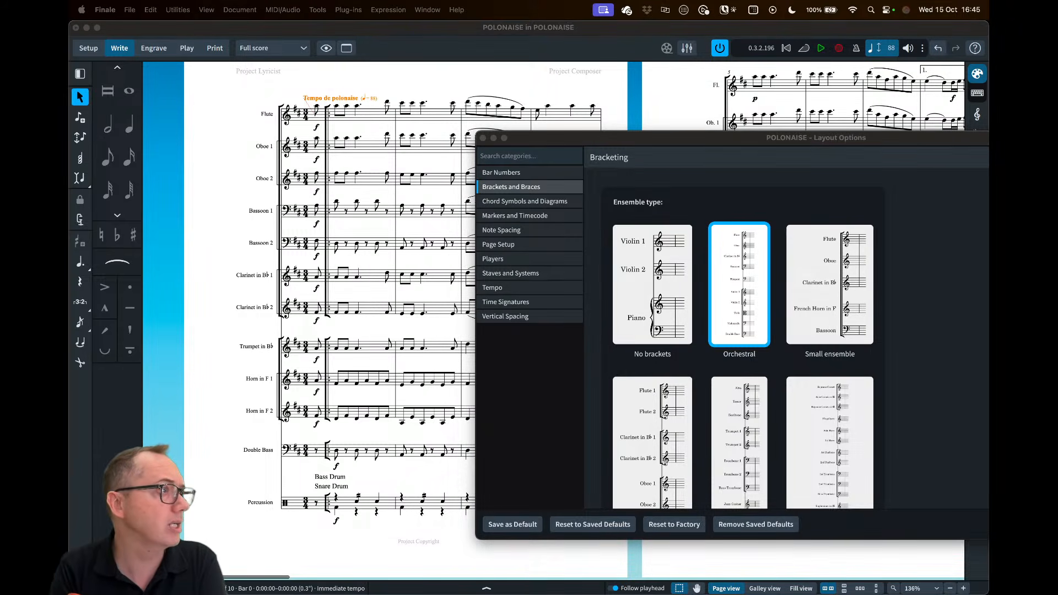
Compare the bracket groups with the original Beethoven Polonaise.musx score in Finale, and close Dorico's Layout Options
{"action": "left_click_drag", "start_coordinate": [69, 95], "coordinate": [520, 60]}
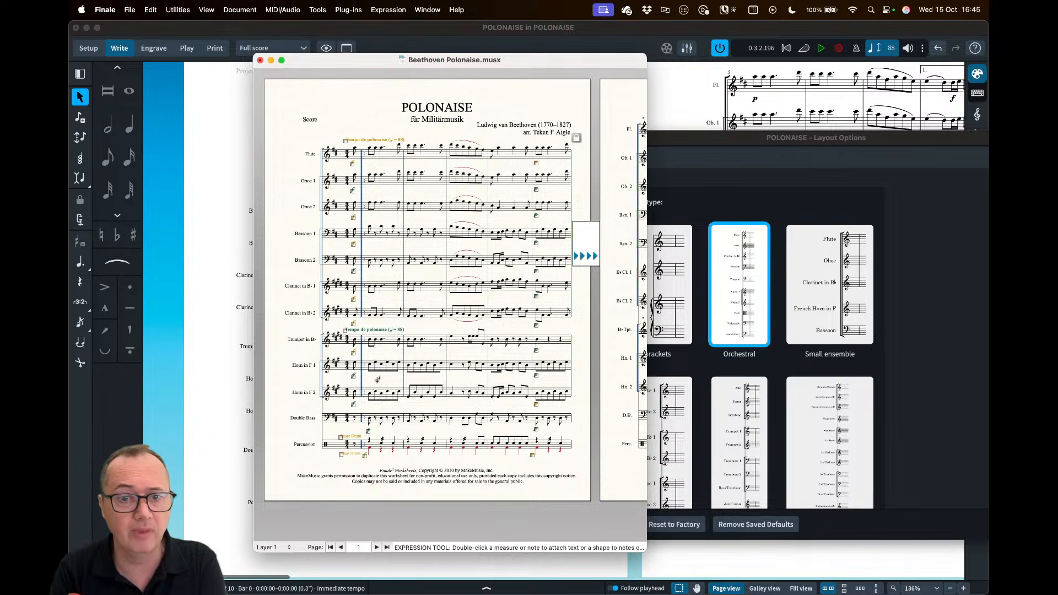
{"action": "left_click_drag", "start_coordinate": [531, 60], "coordinate": [69, 44]}
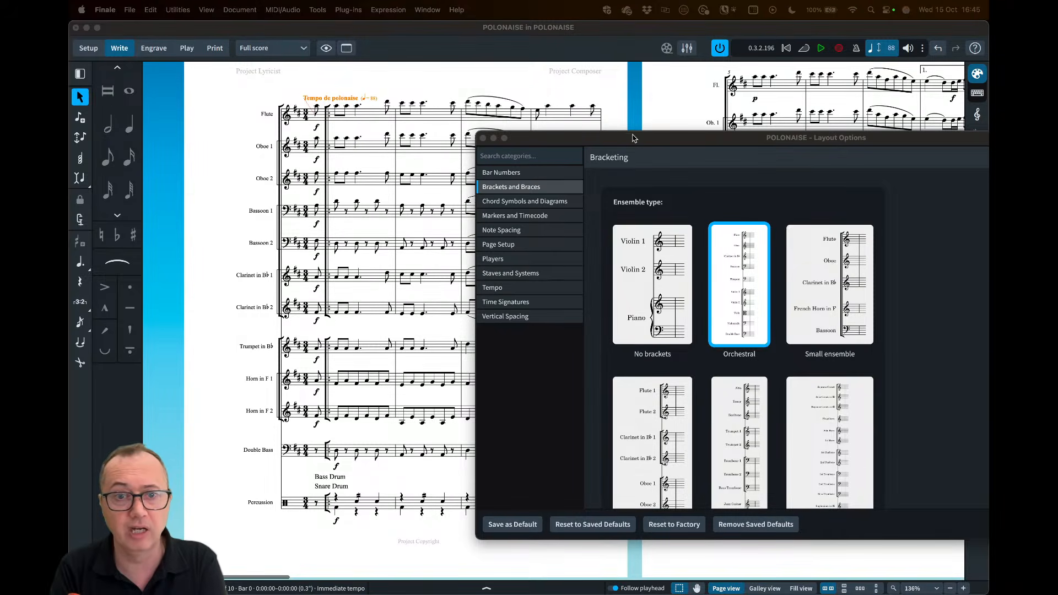
{"action": "left_click_drag", "start_coordinate": [633, 138], "coordinate": [361, 90]}
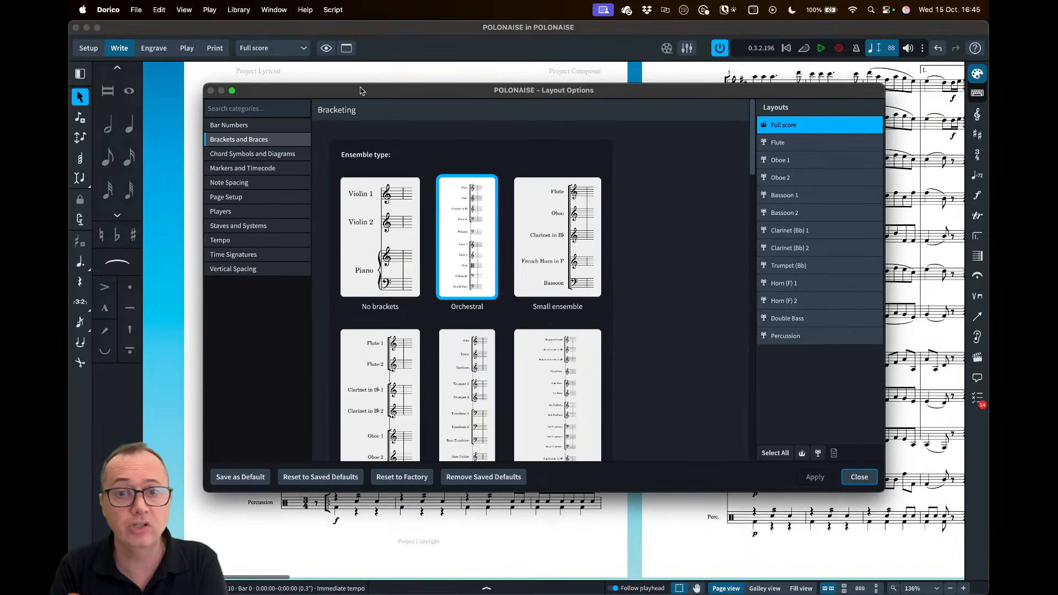
{"action": "left_click", "coordinate": [857, 477]}
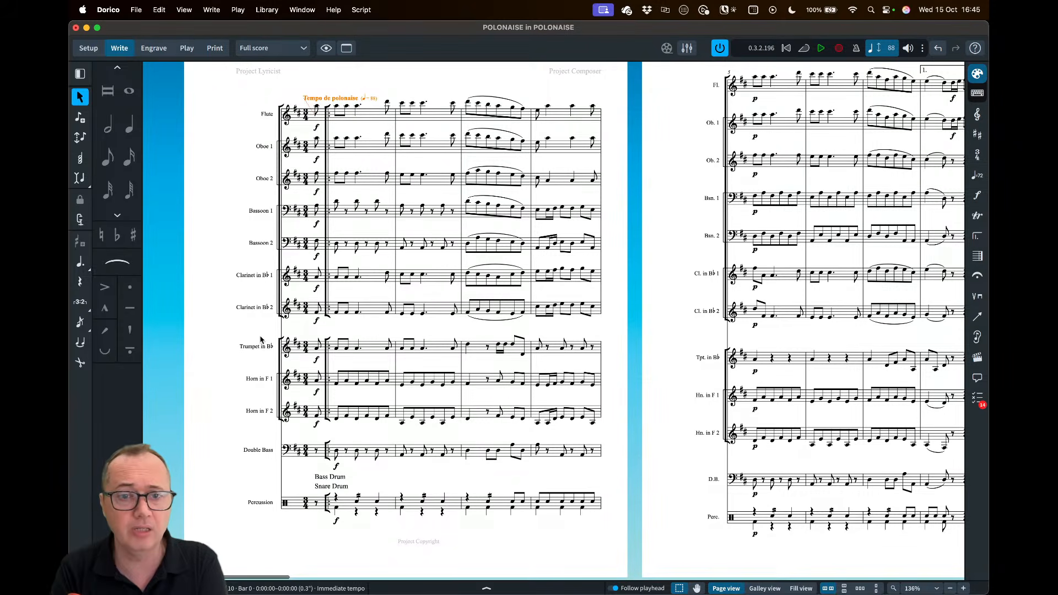
Review the project's players and their order in Setup mode, and return to Write mode
{"action": "left_click", "coordinate": [88, 48]}
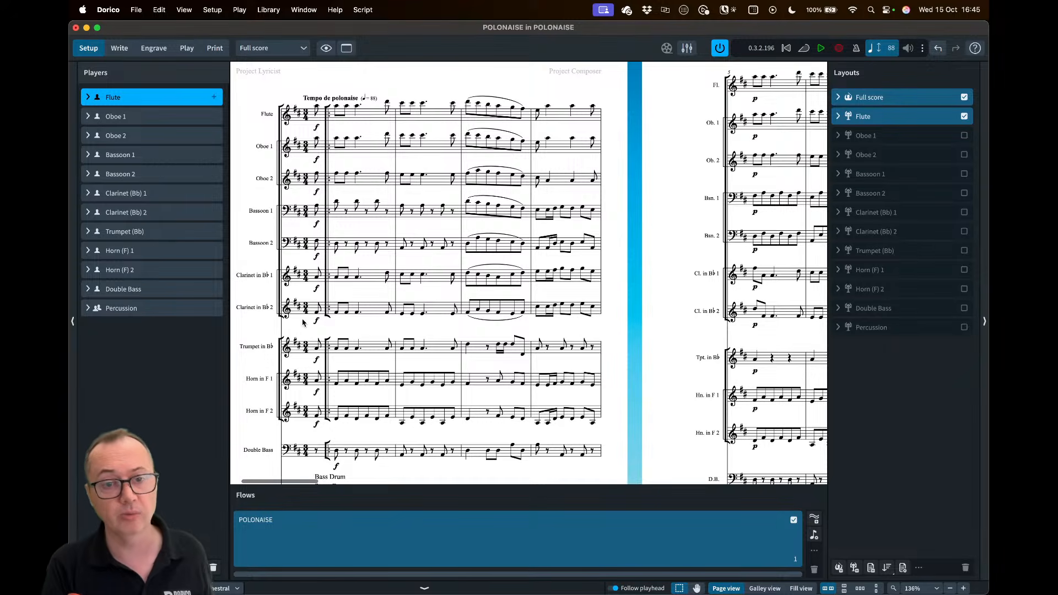
{"action": "scroll", "coordinate": [304, 325], "scroll_direction": "left", "scroll_amount": 3}
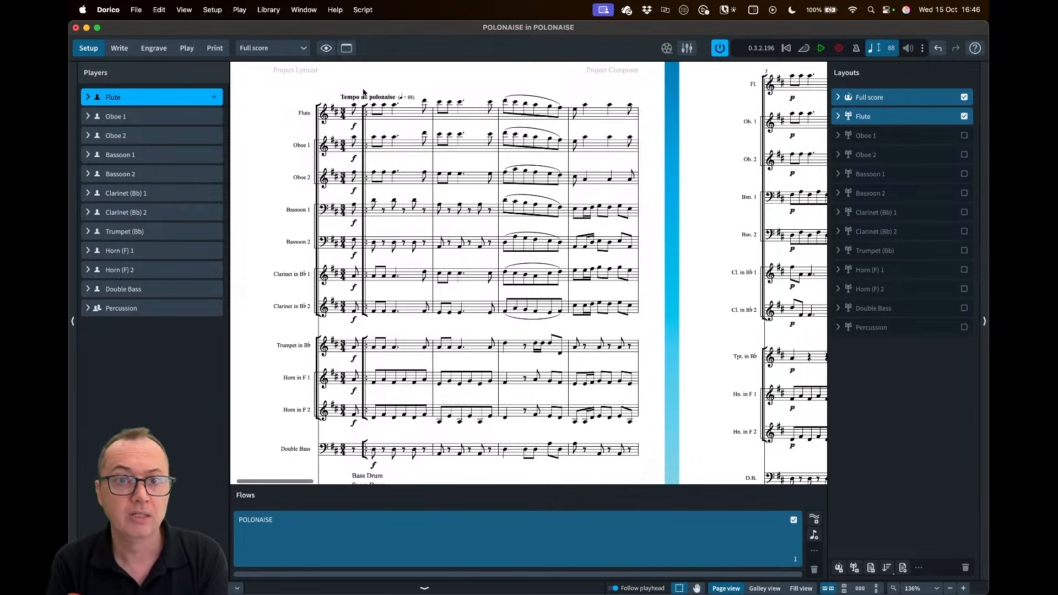
{"action": "left_click", "coordinate": [125, 50]}
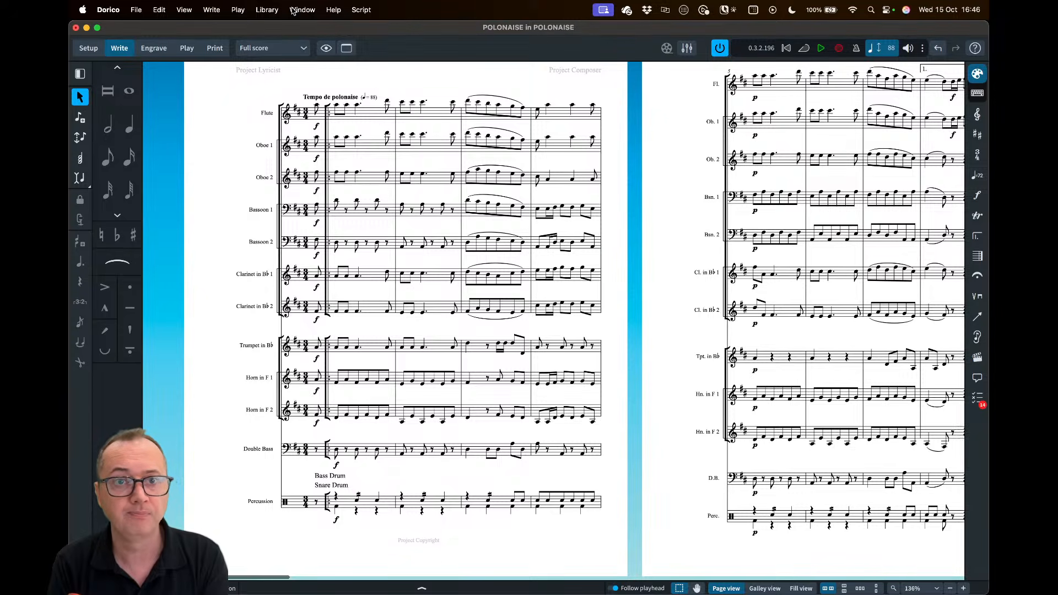
Show system-attached items above the Brass family's first bracket in the full score's Staves and Systems layout options, and apply
{"action": "left_click", "coordinate": [268, 10]}
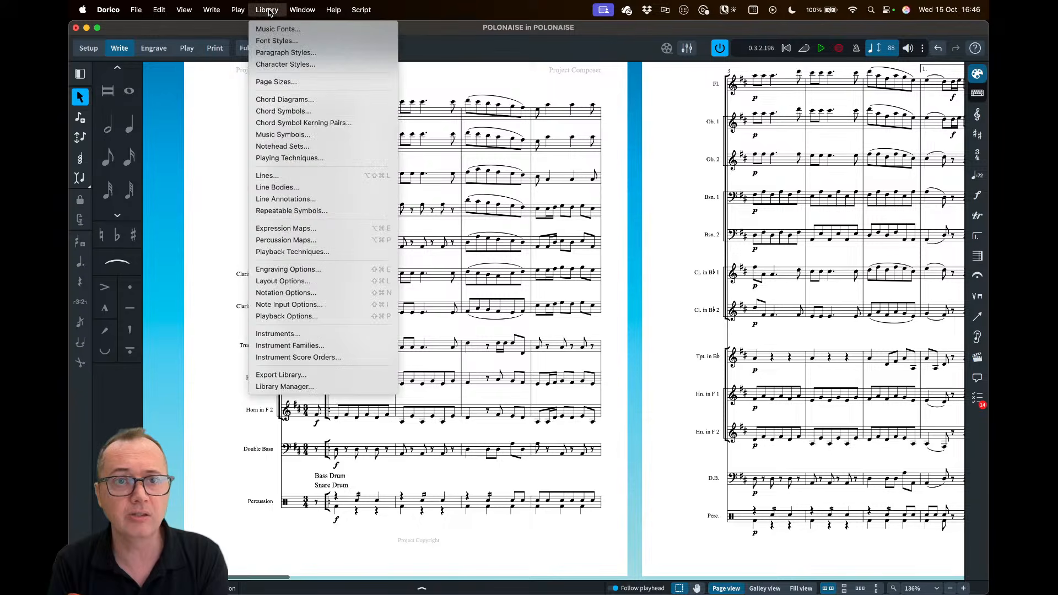
{"action": "left_click", "coordinate": [284, 281]}
{"action": "left_click", "coordinate": [247, 227]}
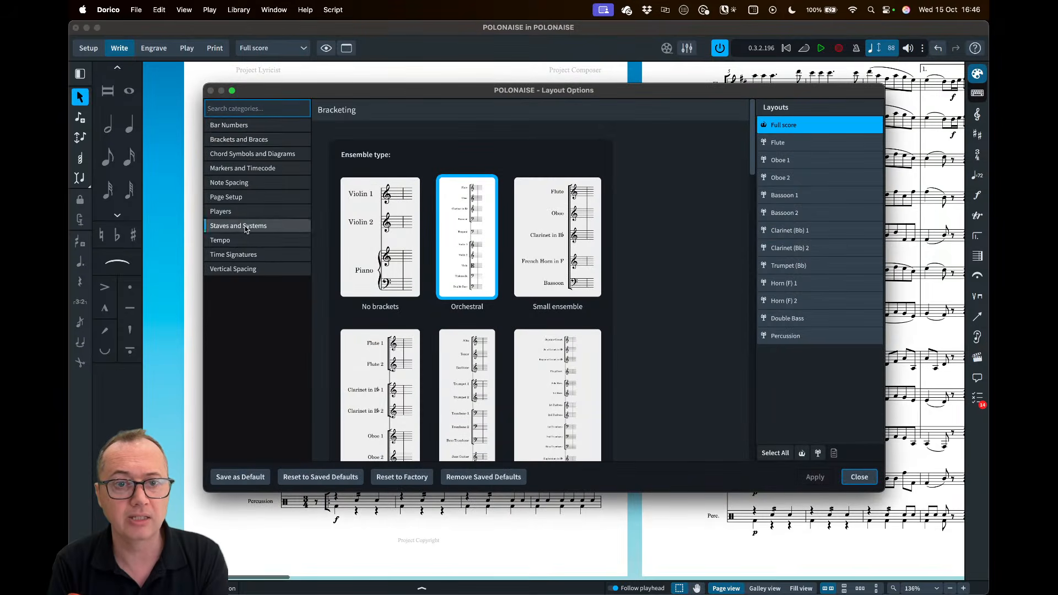
{"action": "left_click", "coordinate": [259, 313]}
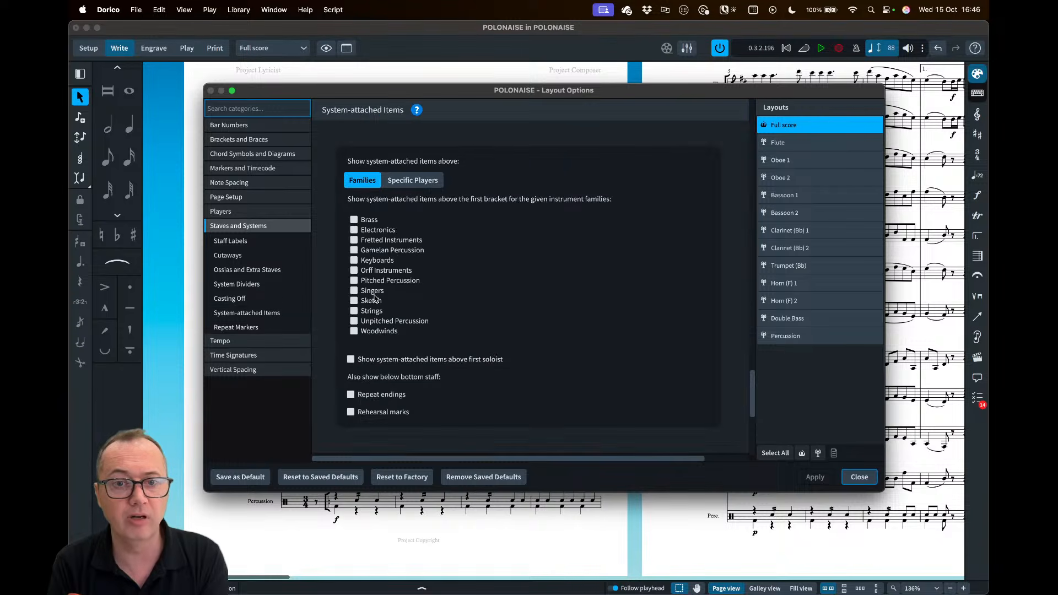
{"action": "left_click", "coordinate": [371, 223]}
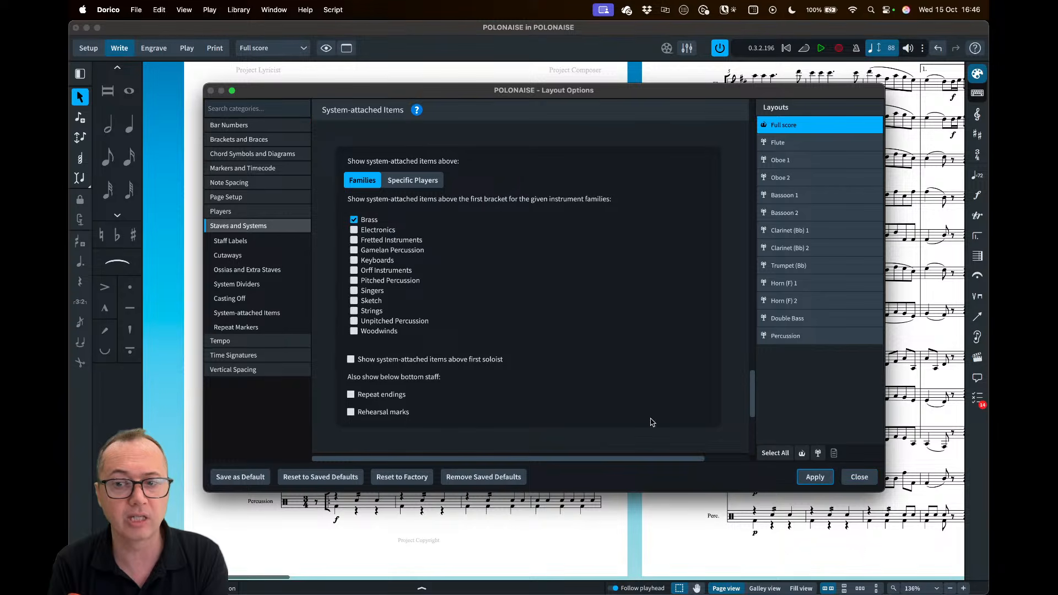
{"action": "left_click_drag", "start_coordinate": [300, 92], "coordinate": [545, 96]}
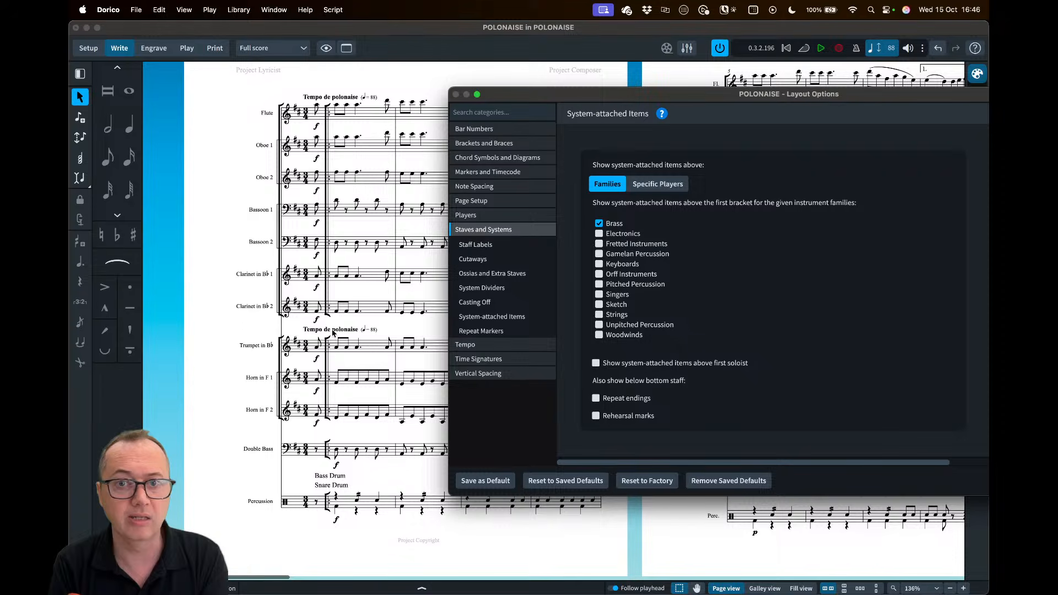
{"action": "left_click_drag", "start_coordinate": [610, 96], "coordinate": [402, 117]}
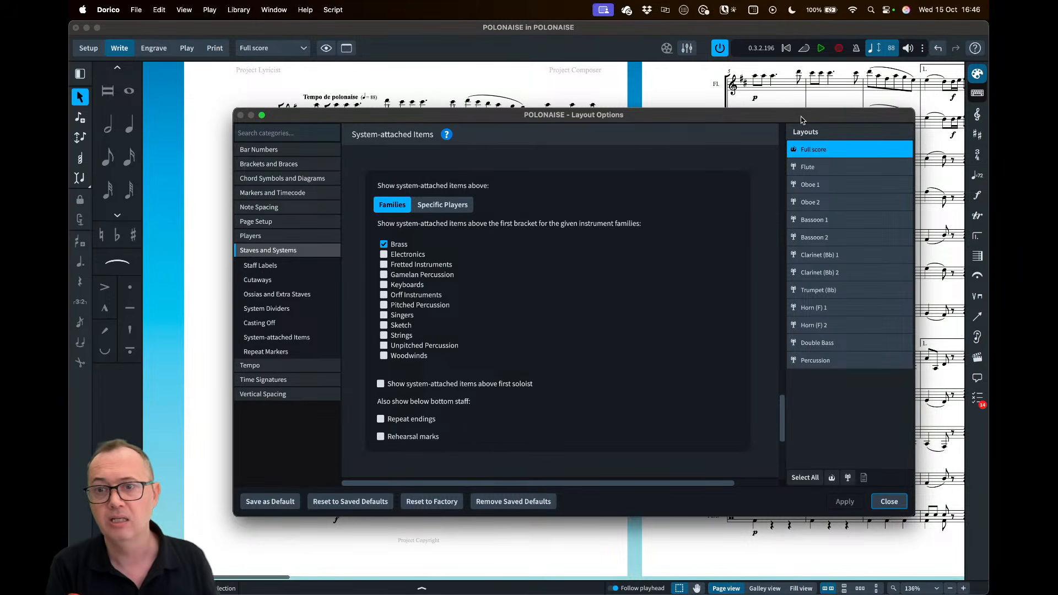
Compare where the first and second endings appear on page 2 with the same page of the Finale score
{"action": "left_click_drag", "start_coordinate": [802, 117], "coordinate": [725, 109]}
{"action": "scroll", "coordinate": [893, 142], "scroll_direction": "right", "scroll_amount": 3}
{"action": "scroll", "coordinate": [893, 142], "scroll_direction": "up", "scroll_amount": 2}
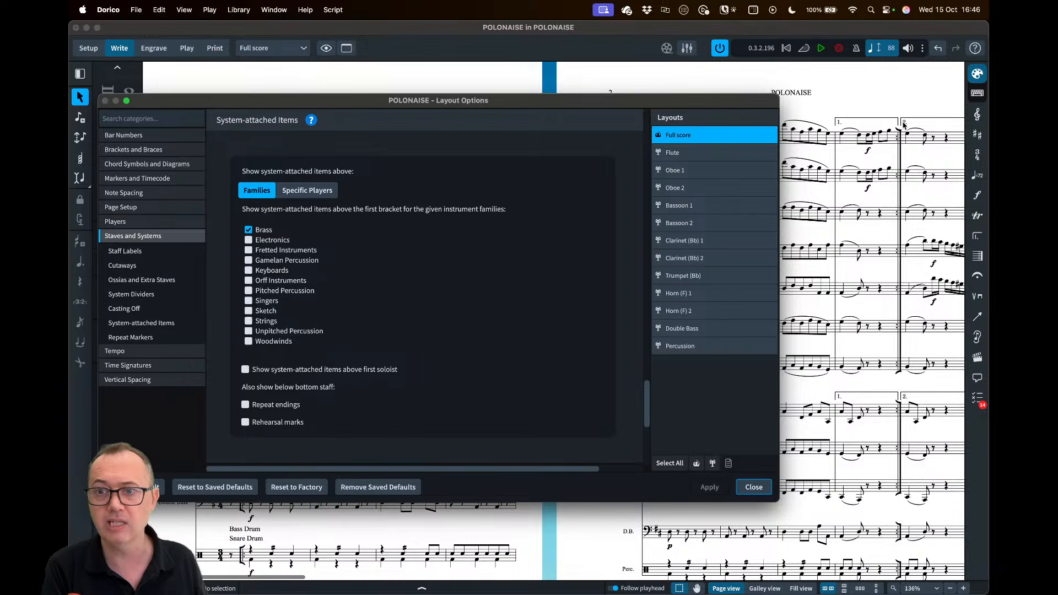
{"action": "scroll", "coordinate": [889, 120], "scroll_direction": "right", "scroll_amount": 2}
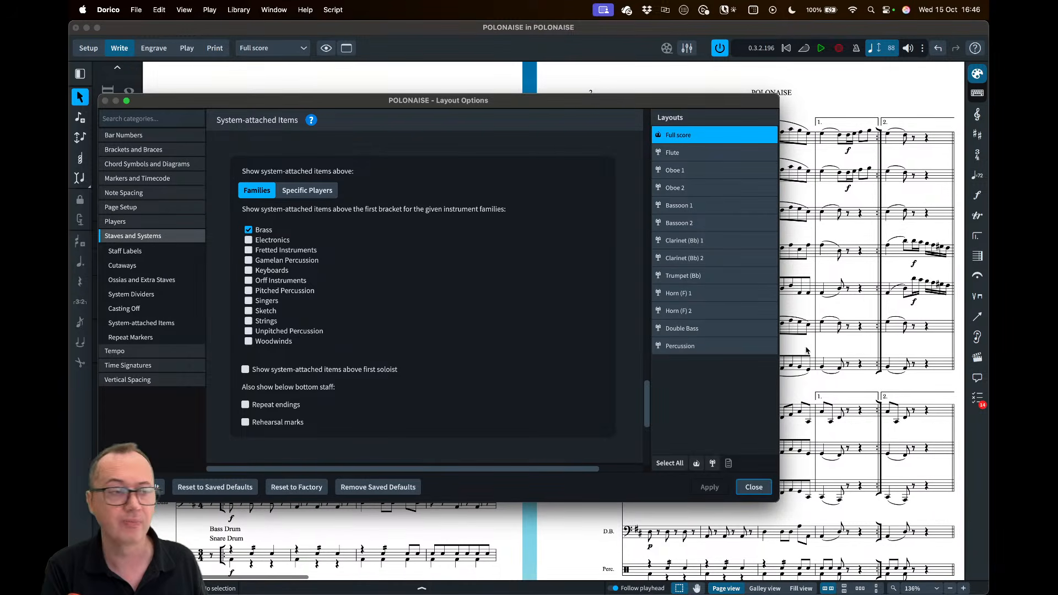
{"action": "left_click_drag", "start_coordinate": [68, 108], "coordinate": [450, 54]}
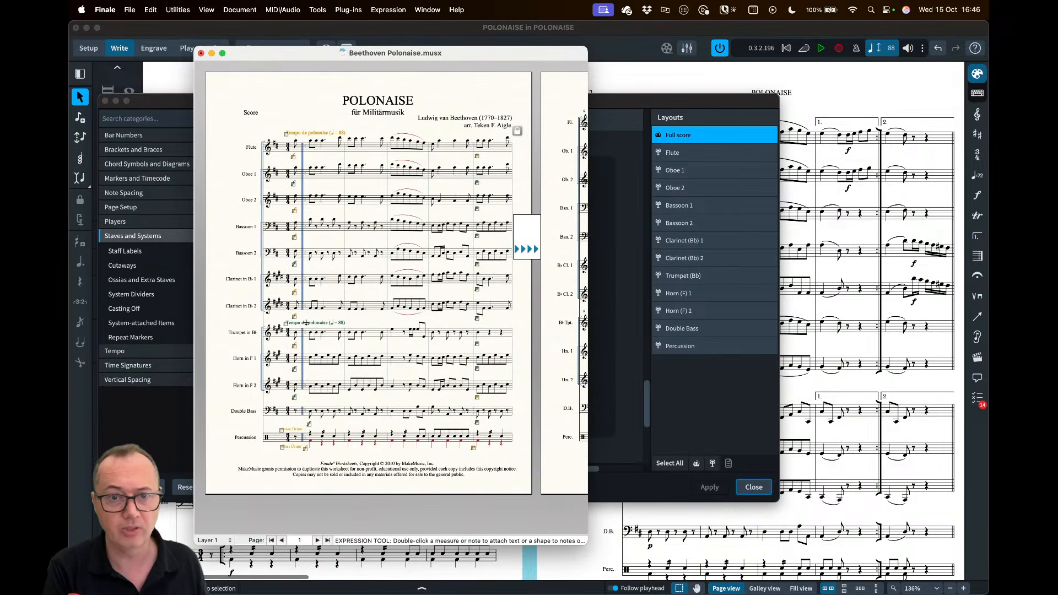
{"action": "scroll", "coordinate": [391, 281], "scroll_direction": "right", "scroll_amount": 10}
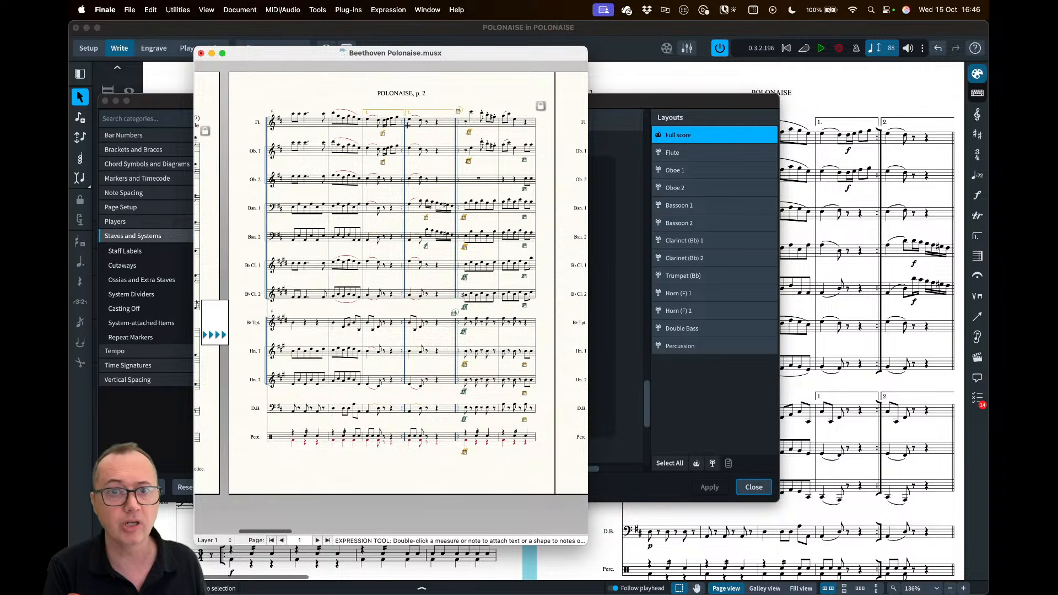
{"action": "left_click_drag", "start_coordinate": [455, 54], "coordinate": [69, 33]}
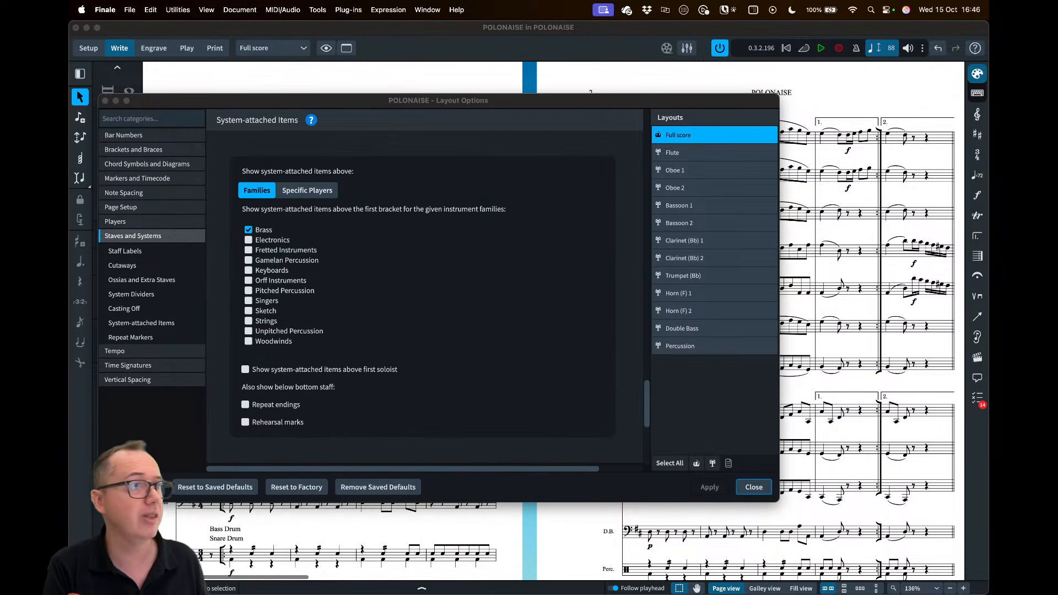
{"action": "left_click", "coordinate": [377, 104]}
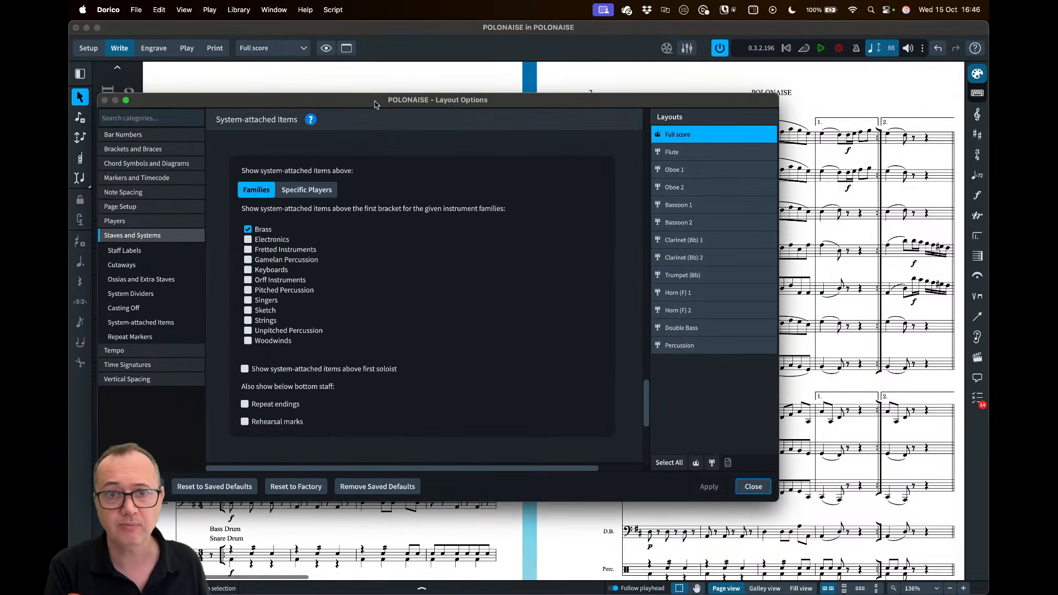
{"action": "left_click_drag", "start_coordinate": [350, 101], "coordinate": [415, 109]}
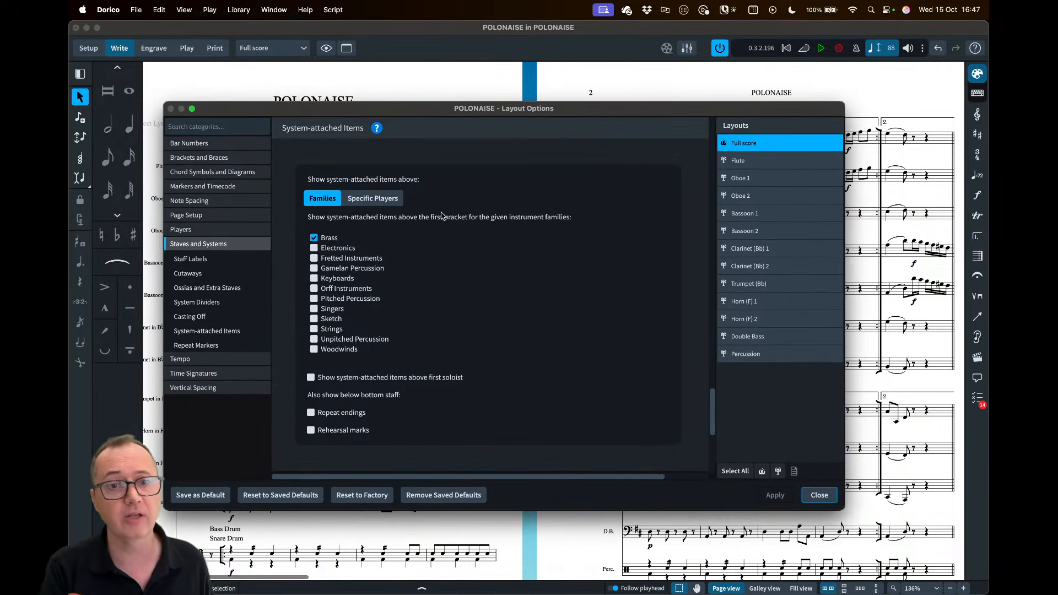
Show system-attached items by specific players, with Tempo above Flute and Trumpet (Bb) and Repeats above Flute only, and apply the options
{"action": "left_click", "coordinate": [379, 206]}
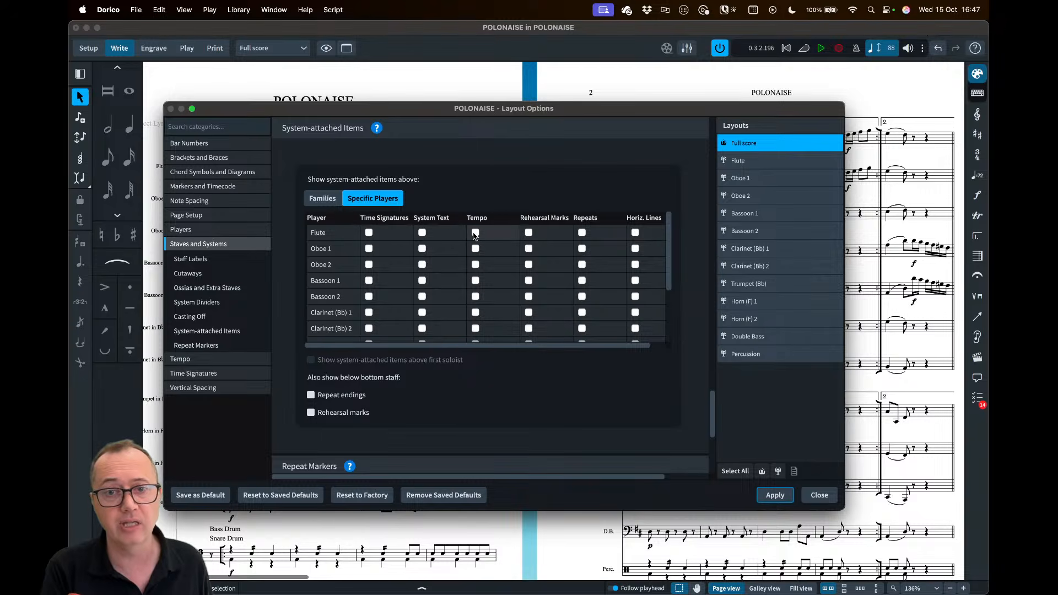
{"action": "scroll", "coordinate": [460, 257], "scroll_direction": "down", "scroll_amount": 3}
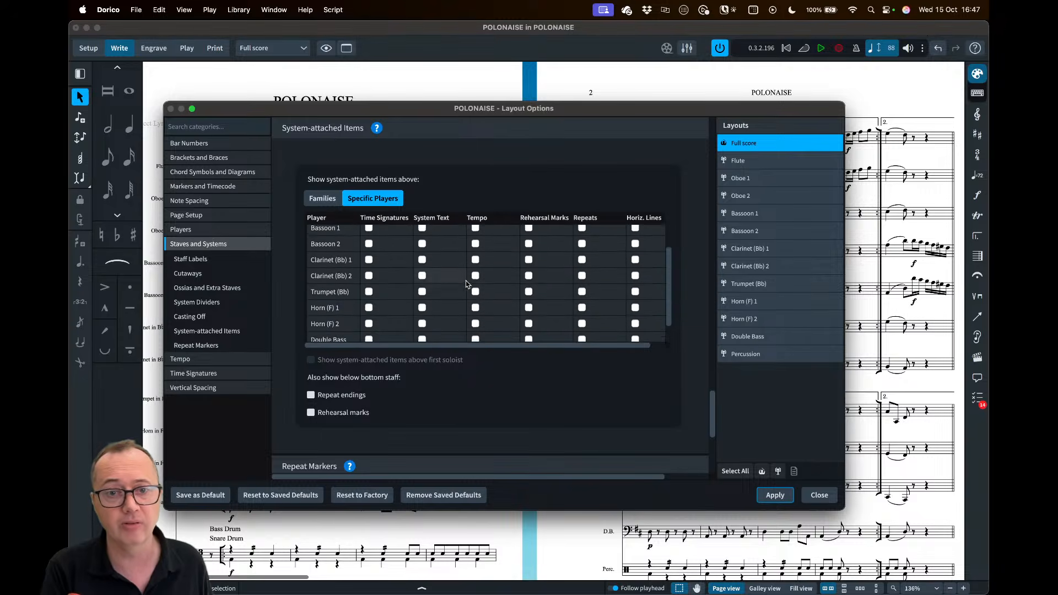
{"action": "left_click", "coordinate": [476, 275]}
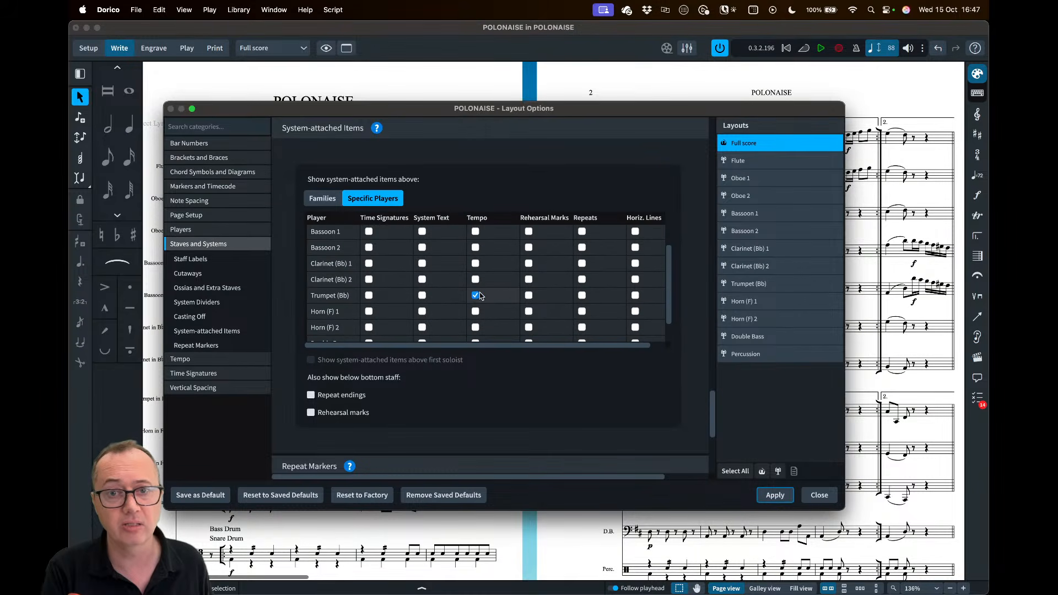
{"action": "scroll", "coordinate": [511, 282], "scroll_direction": "up", "scroll_amount": 3}
{"action": "scroll", "coordinate": [512, 282], "scroll_direction": "up", "scroll_amount": 2}
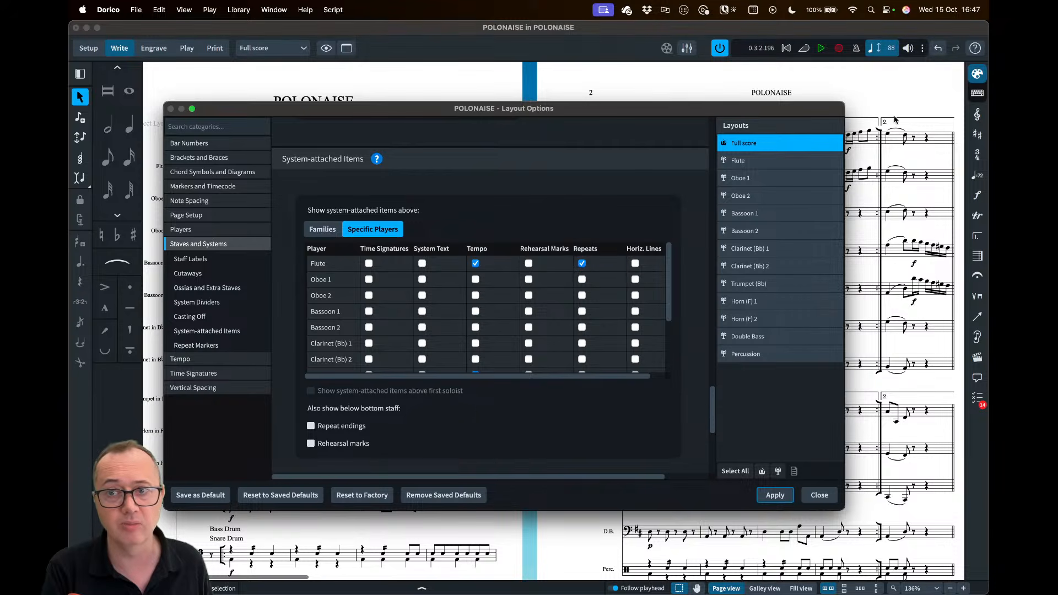
{"action": "left_click", "coordinate": [775, 495]}
{"action": "left_click", "coordinate": [820, 495]}
{"action": "scroll", "coordinate": [235, 120], "scroll_direction": "down", "scroll_amount": 1}
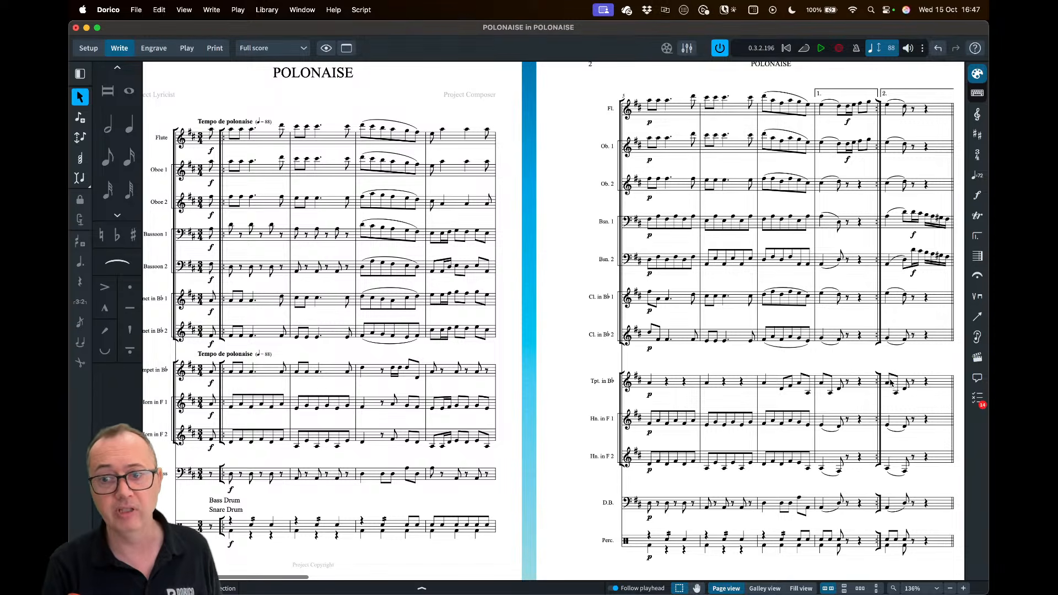
Review the placement of the tempo marks and endings across the full score's opening pages, ending at the title on page 1
{"action": "scroll", "coordinate": [869, 353], "scroll_direction": "right", "scroll_amount": 5}
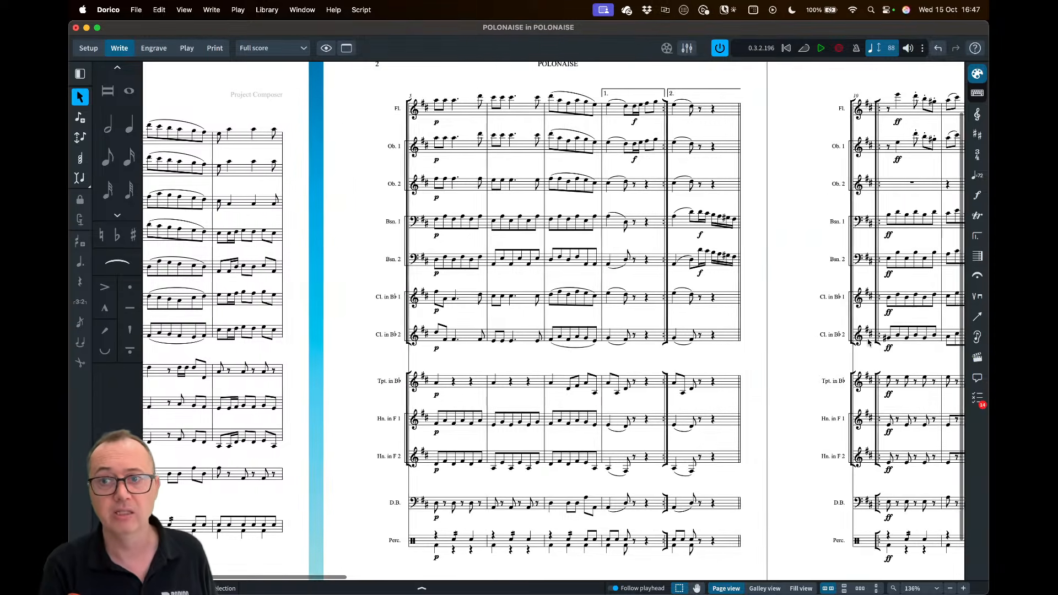
{"action": "scroll", "coordinate": [869, 342], "scroll_direction": "left", "scroll_amount": 5}
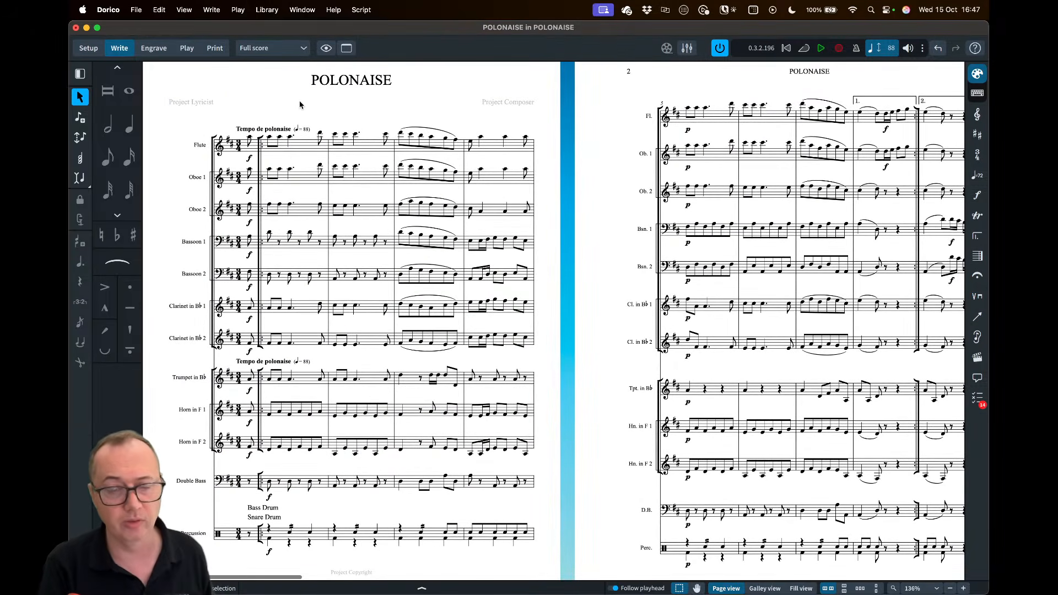
{"action": "scroll", "coordinate": [300, 104], "scroll_direction": "up", "scroll_amount": 2}
{"action": "scroll", "coordinate": [300, 105], "scroll_direction": "left", "scroll_amount": 2}
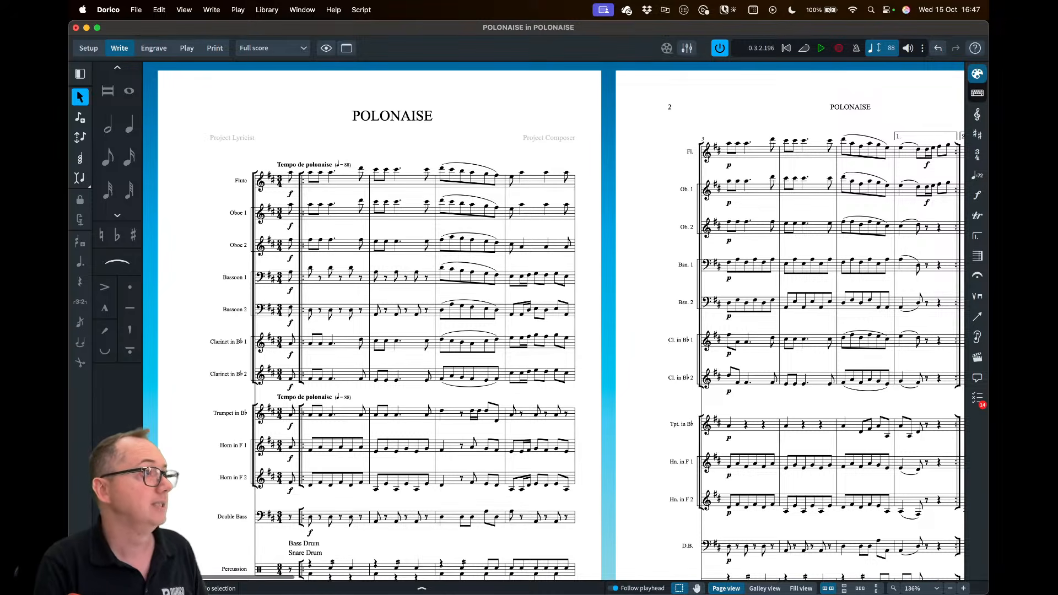
Compare the first page's title and credits with the Beethoven Polonaise score in Finale, and return to Dorico
{"action": "left_click_drag", "start_coordinate": [1, 94], "coordinate": [352, 72]}
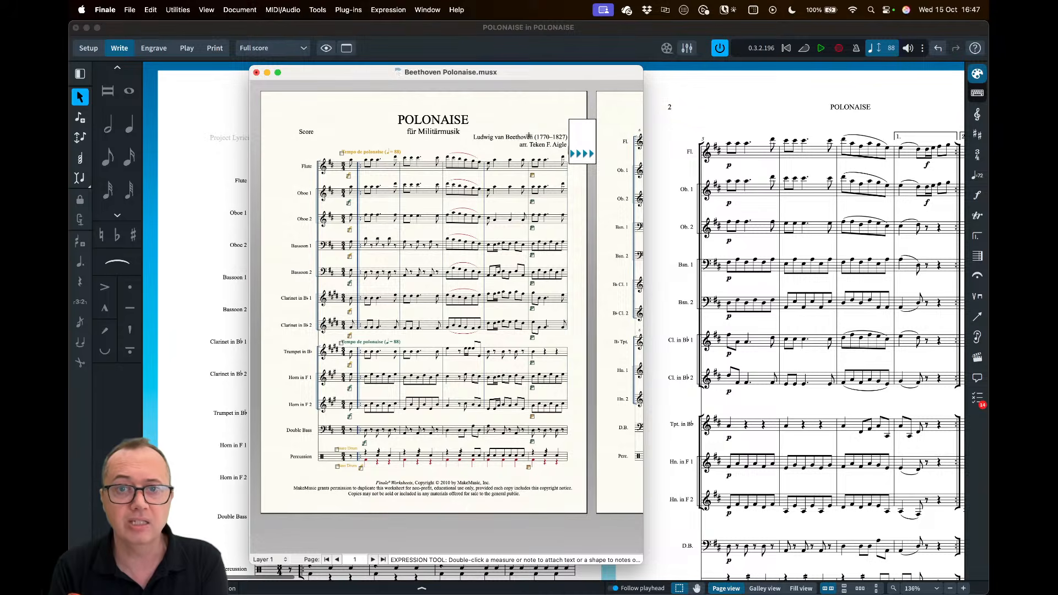
{"action": "left_click_drag", "start_coordinate": [564, 76], "coordinate": [1057, 77]}
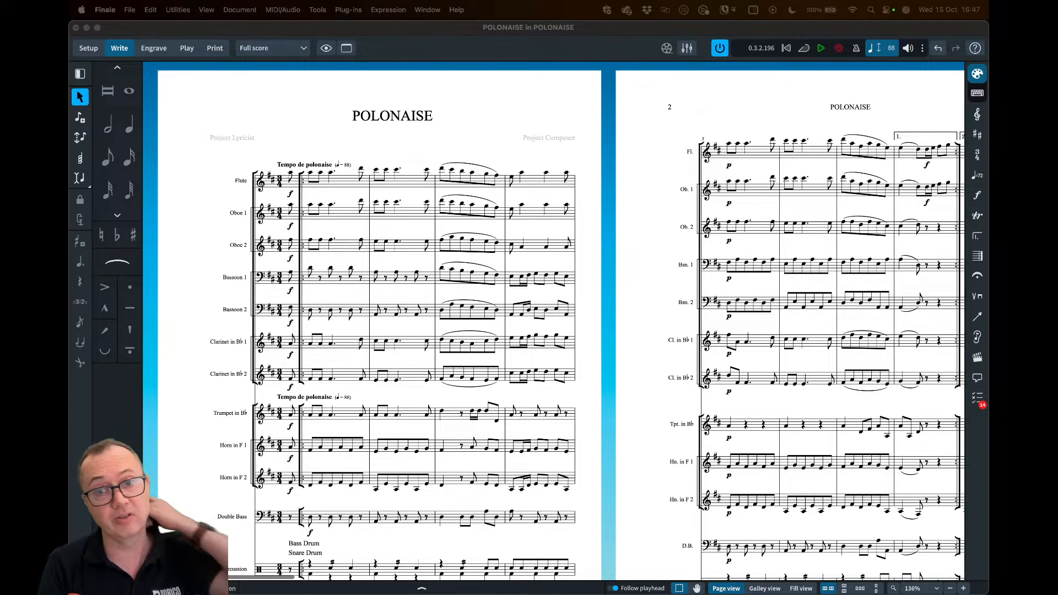
{"action": "left_click", "coordinate": [245, 32]}
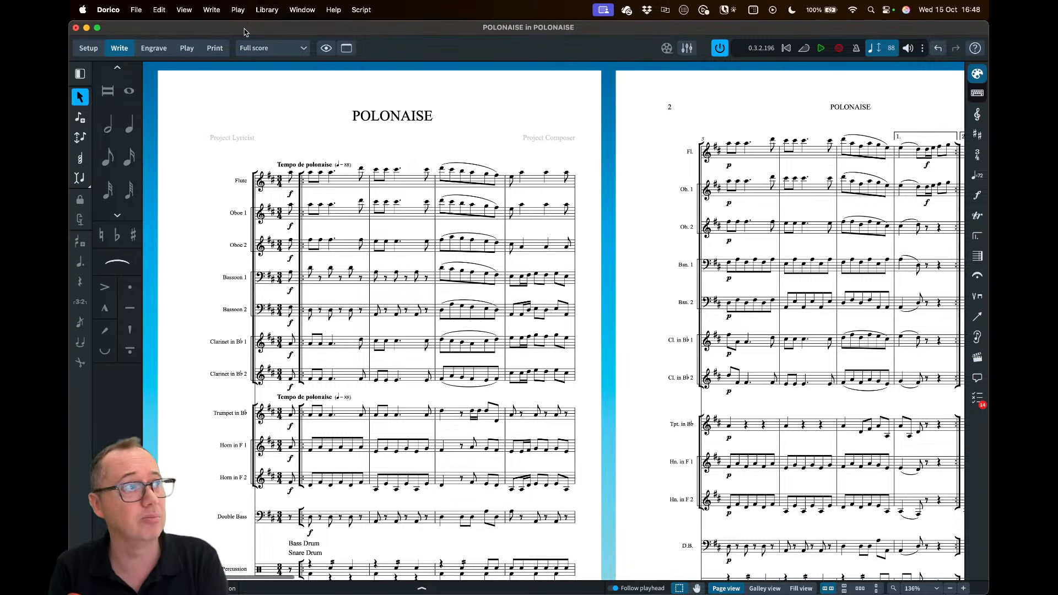
Open Project Info and display the details stored for the POLONAISE flow
{"action": "left_click", "coordinate": [136, 9]}
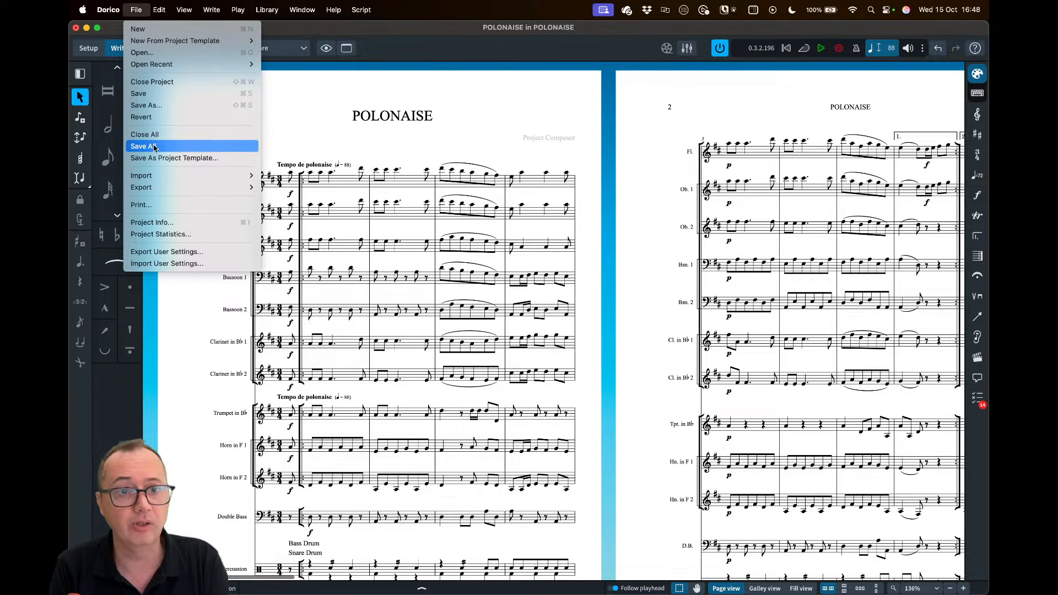
{"action": "left_click", "coordinate": [182, 224]}
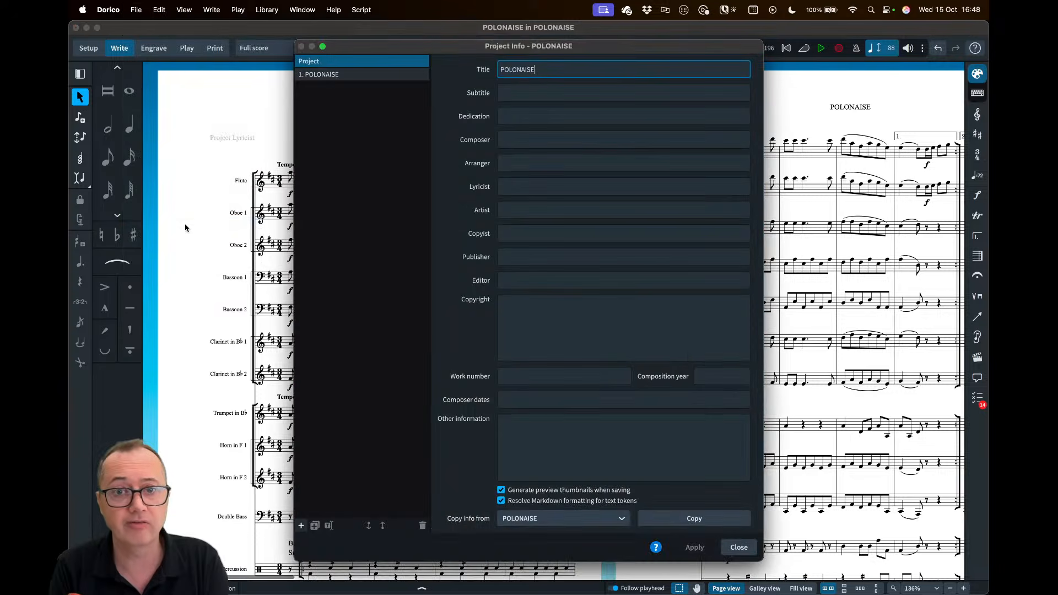
{"action": "left_click_drag", "start_coordinate": [409, 49], "coordinate": [405, 54]}
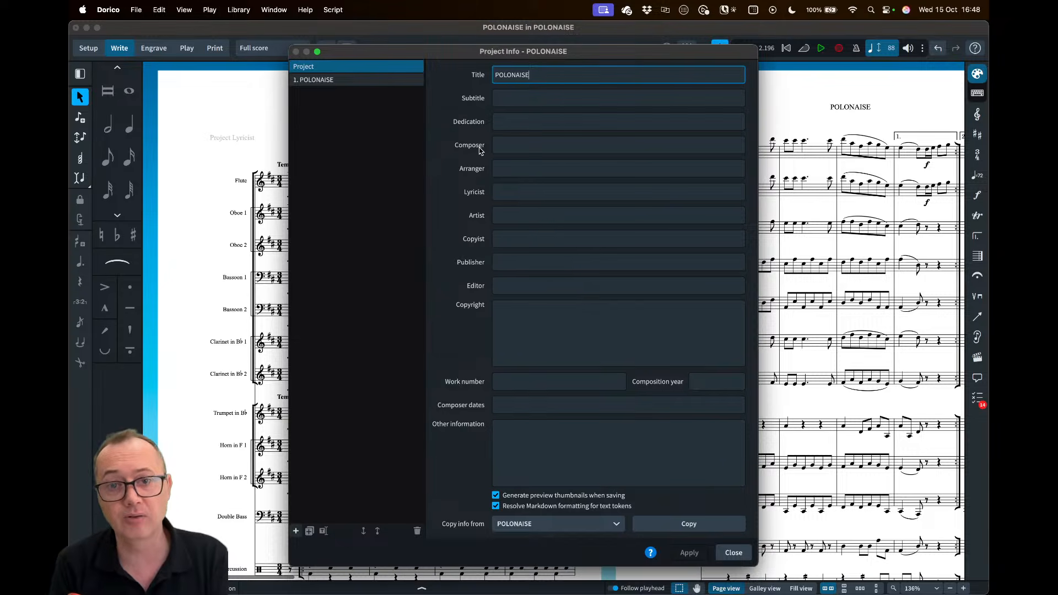
{"action": "left_click", "coordinate": [333, 80]}
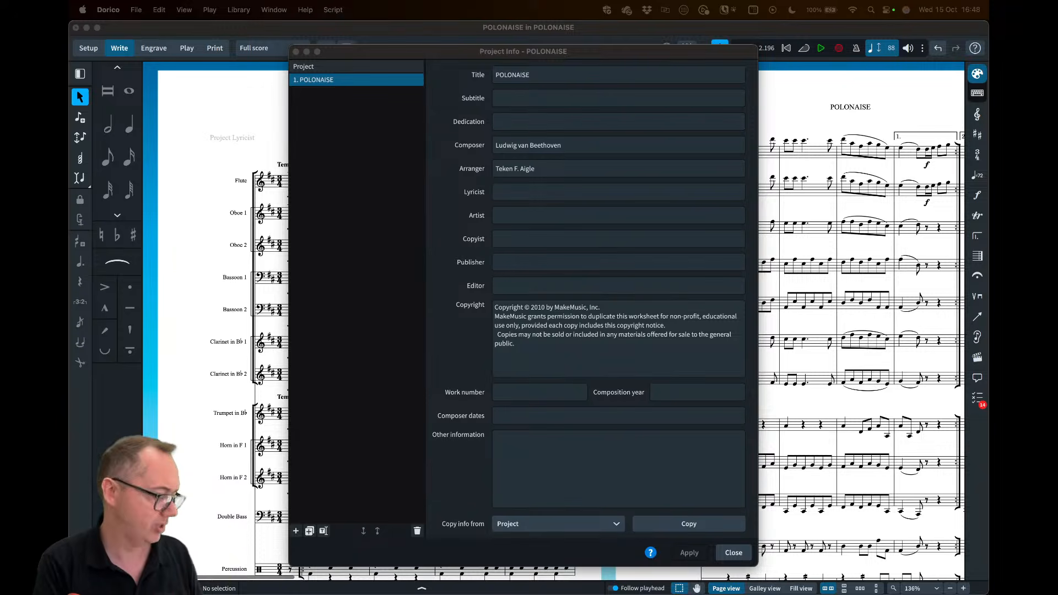
Look at the title and composer credit on the Eine Kleine Nachtmusik score in Finale, and return to Dorico's Project Info
{"action": "key", "text": "super+Tab"}
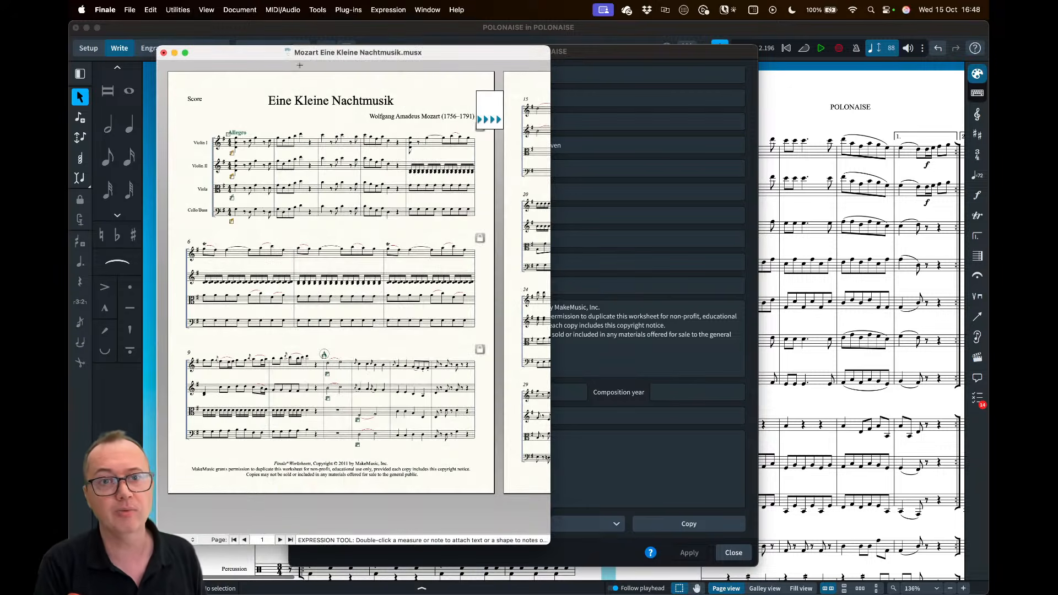
{"action": "left_click_drag", "start_coordinate": [252, 59], "coordinate": [248, 58]}
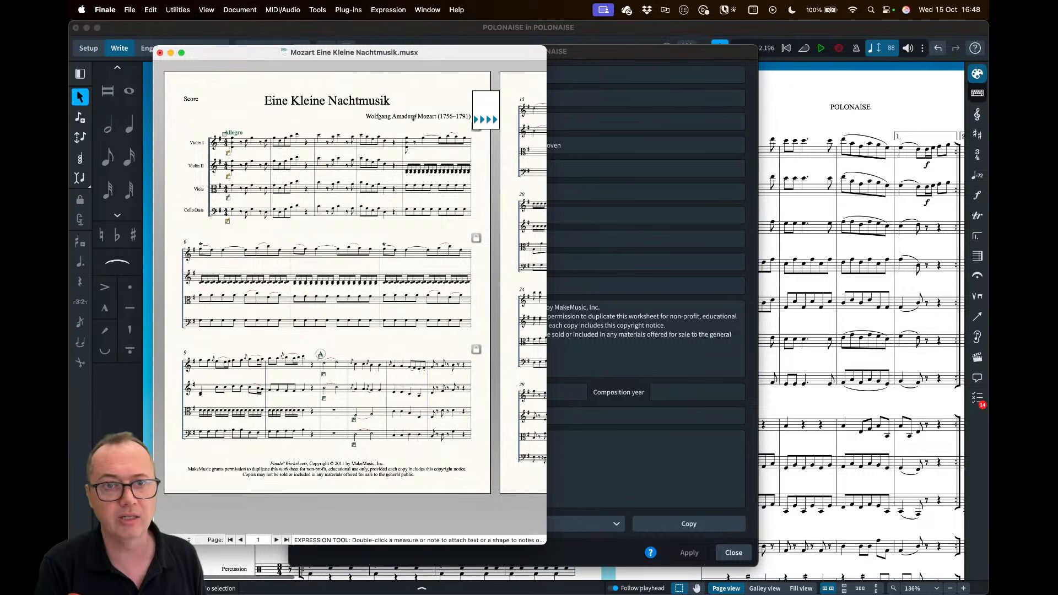
{"action": "left_click_drag", "start_coordinate": [239, 58], "coordinate": [0, 33]}
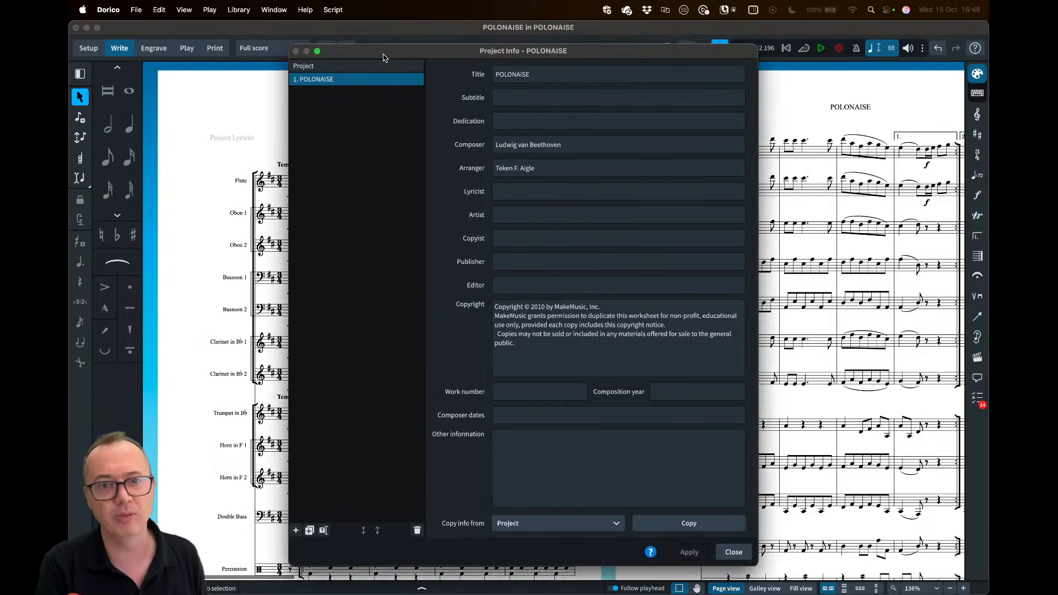
Compare the project-level details in Project Info with the title and composer placeholder on the score's first page
{"action": "left_click_drag", "start_coordinate": [375, 56], "coordinate": [413, 233]}
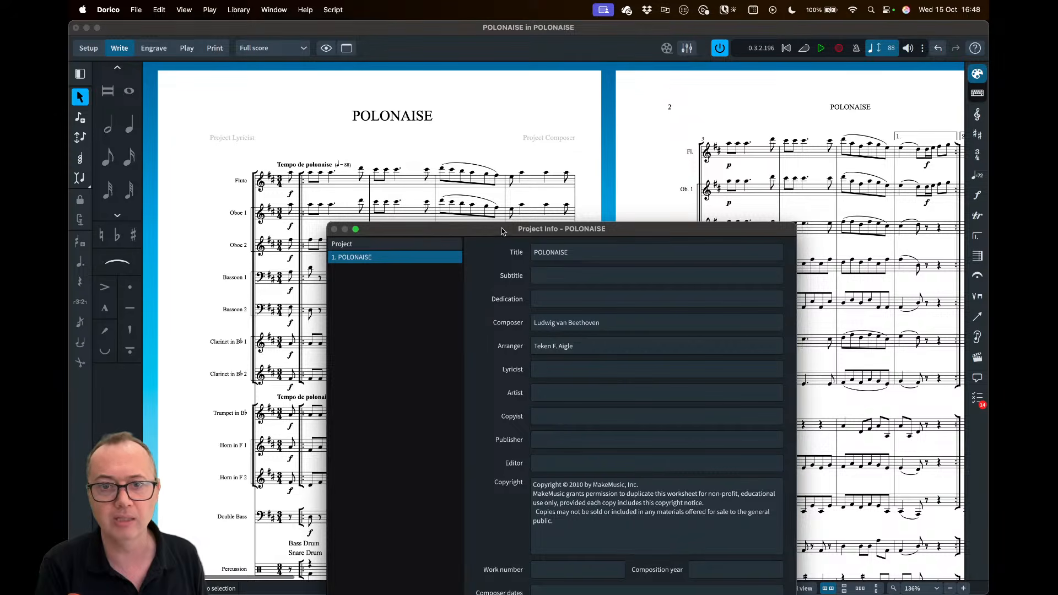
{"action": "left_click_drag", "start_coordinate": [502, 231], "coordinate": [636, 62]}
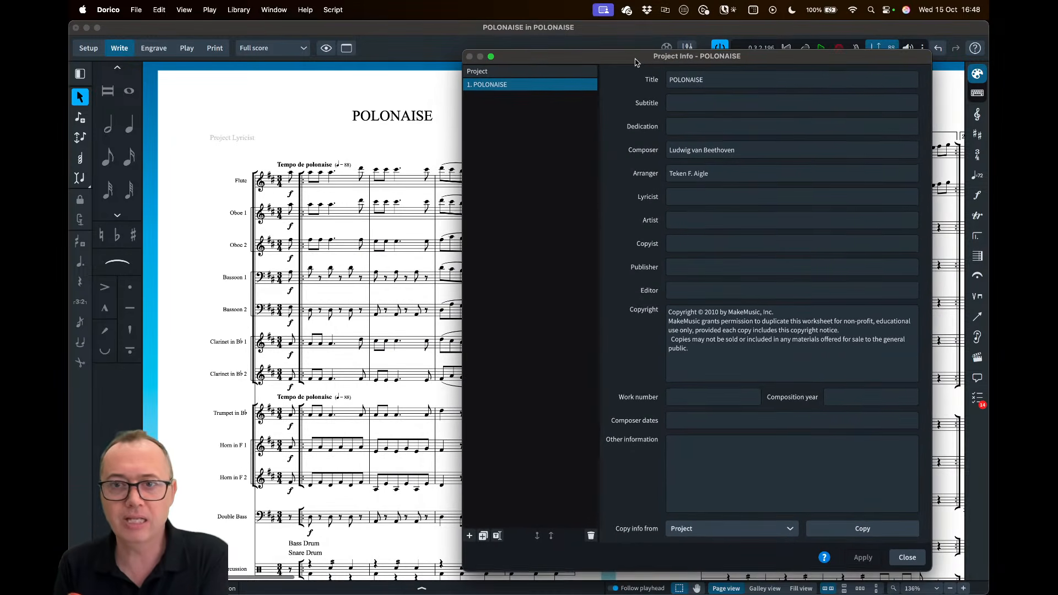
{"action": "left_click", "coordinate": [506, 72]}
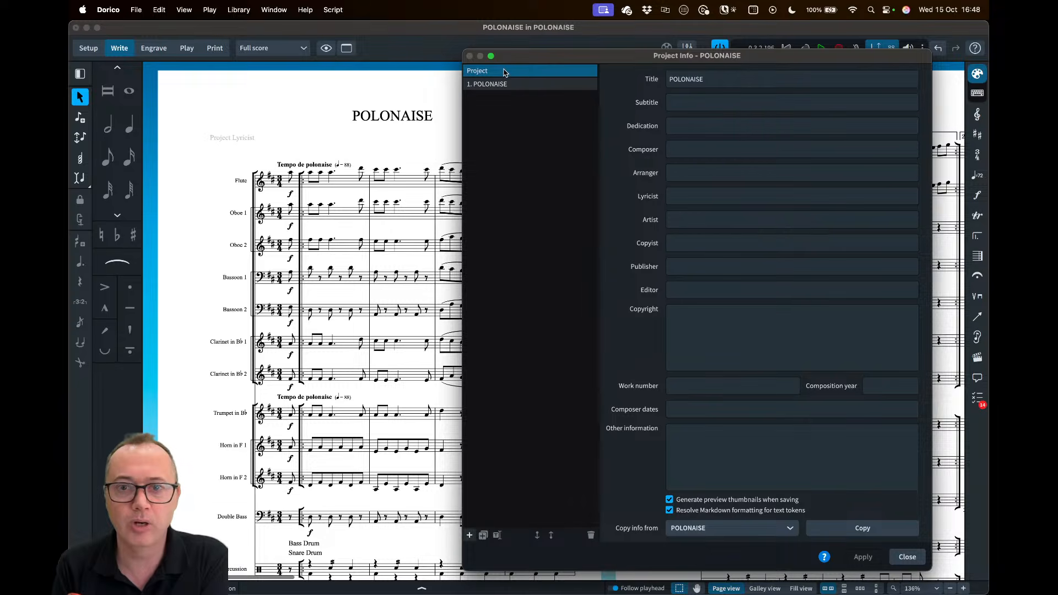
{"action": "left_click_drag", "start_coordinate": [521, 57], "coordinate": [494, 207]}
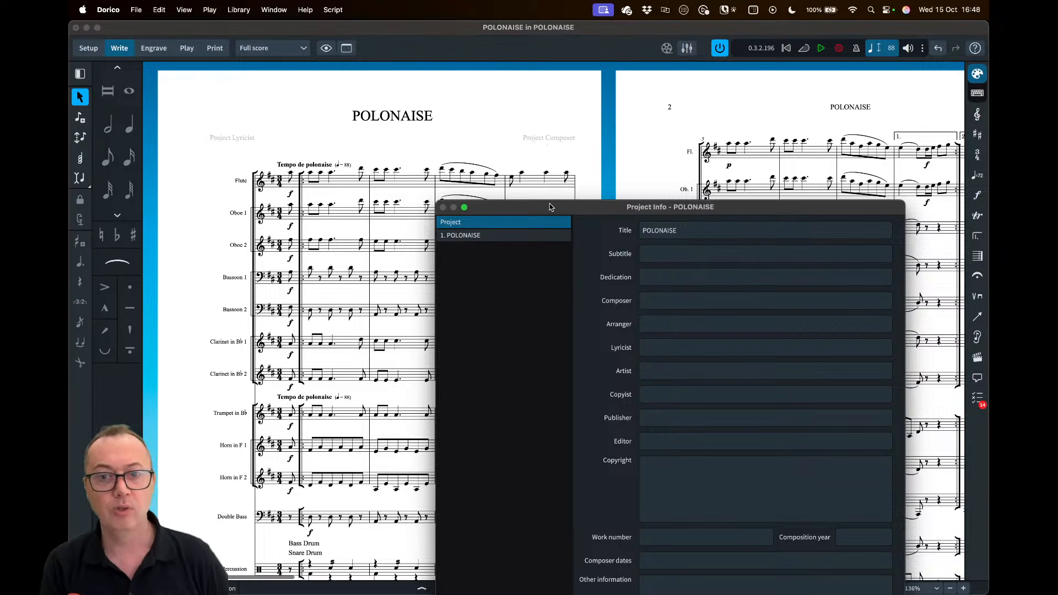
Copy the POLONAISE flow's information into the Project entry of Project Info and apply it
{"action": "left_click_drag", "start_coordinate": [550, 210], "coordinate": [574, 70]}
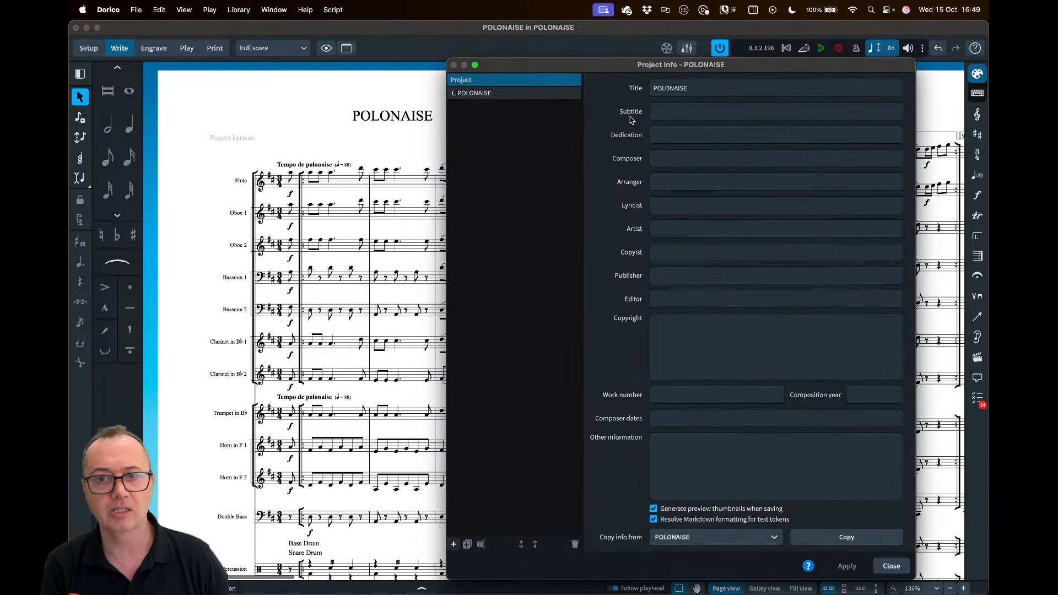
{"action": "left_click", "coordinate": [508, 92]}
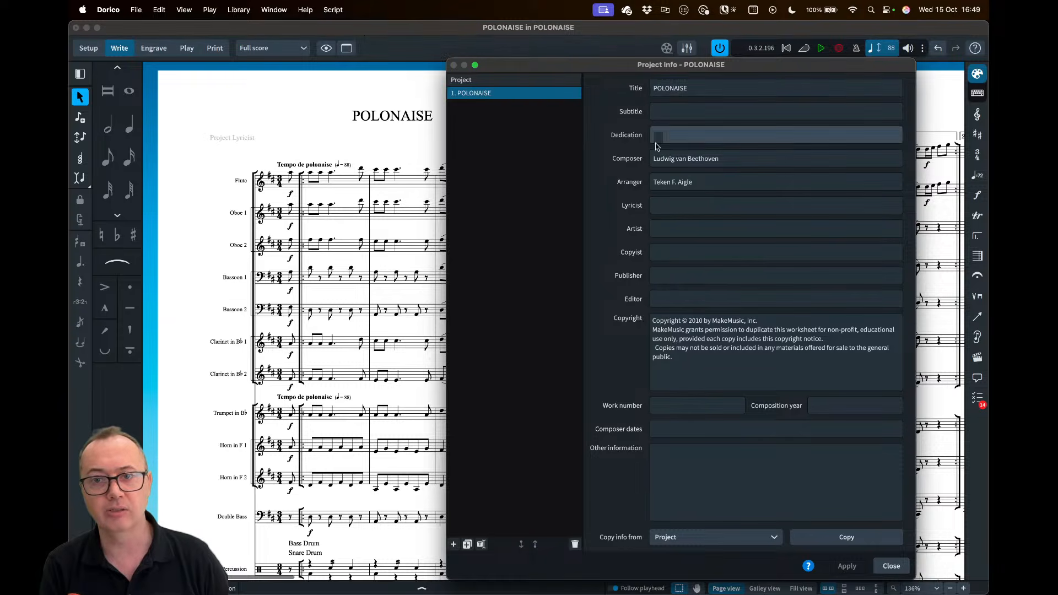
{"action": "left_click", "coordinate": [503, 80]}
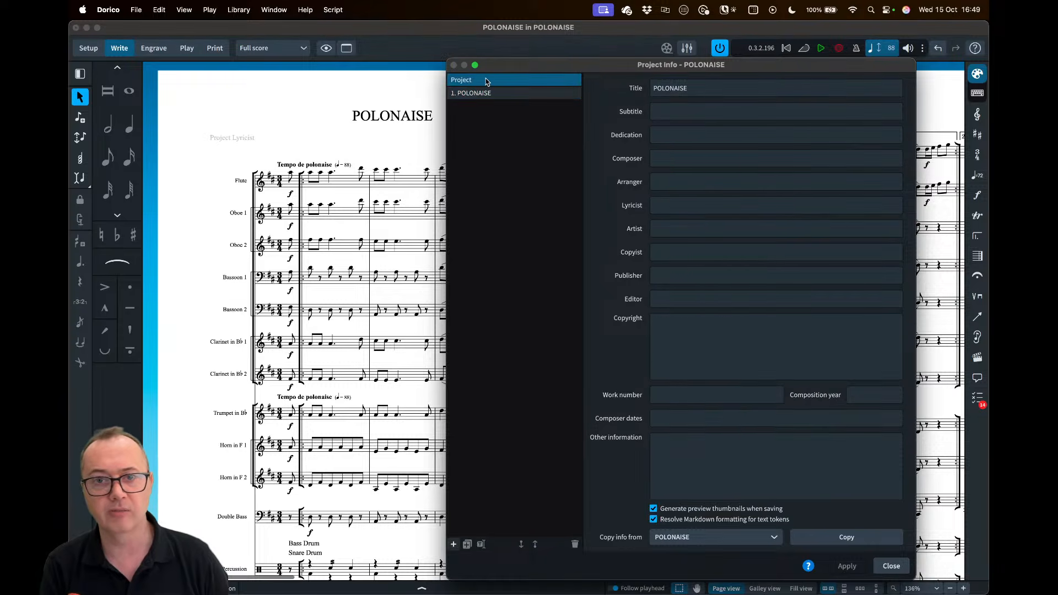
{"action": "left_click_drag", "start_coordinate": [514, 64], "coordinate": [472, 35]}
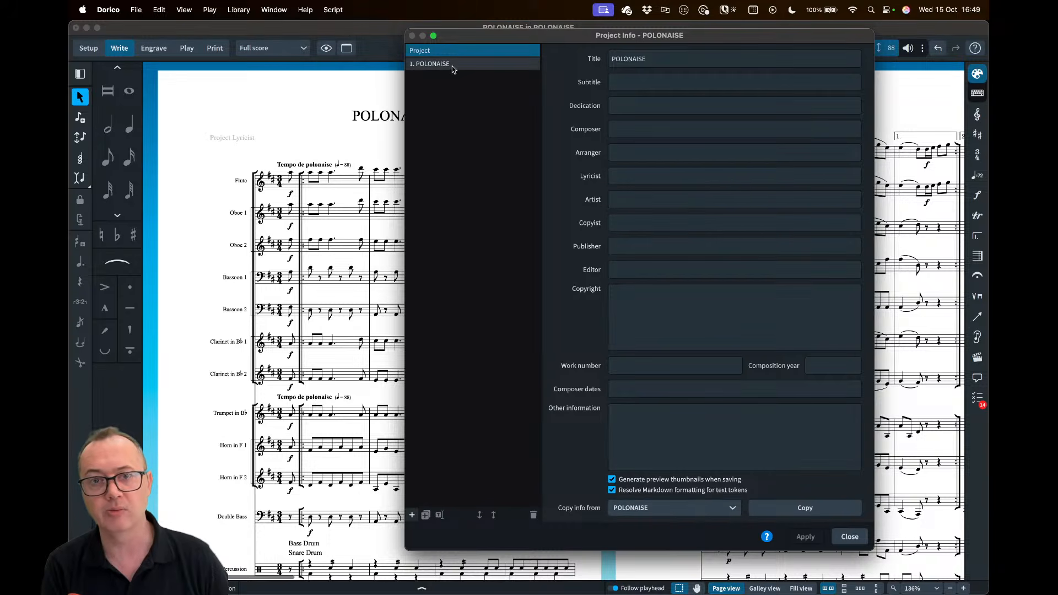
{"action": "left_click", "coordinate": [802, 510]}
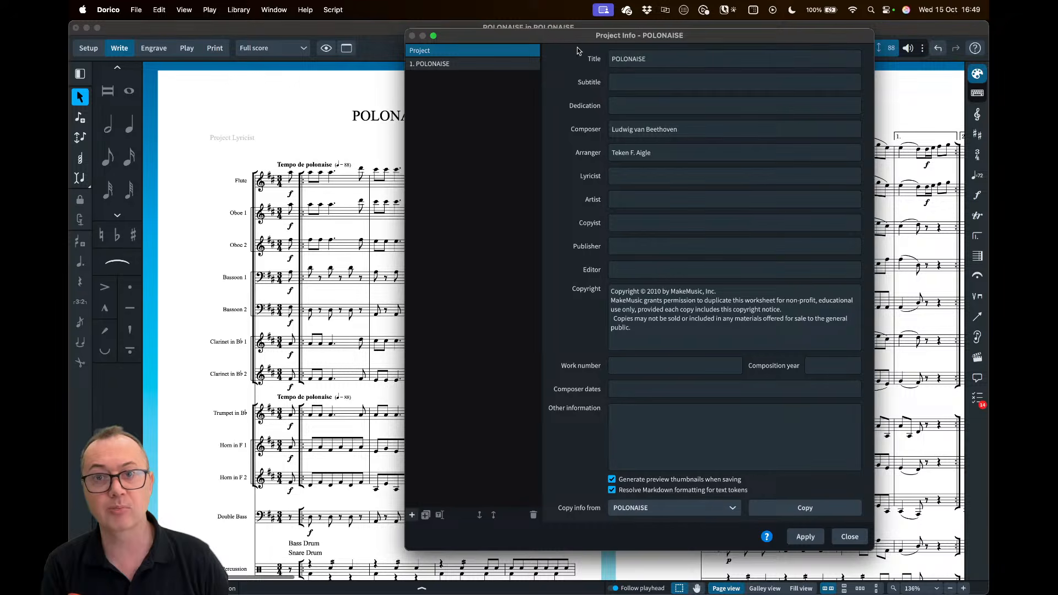
{"action": "left_click", "coordinate": [483, 69]}
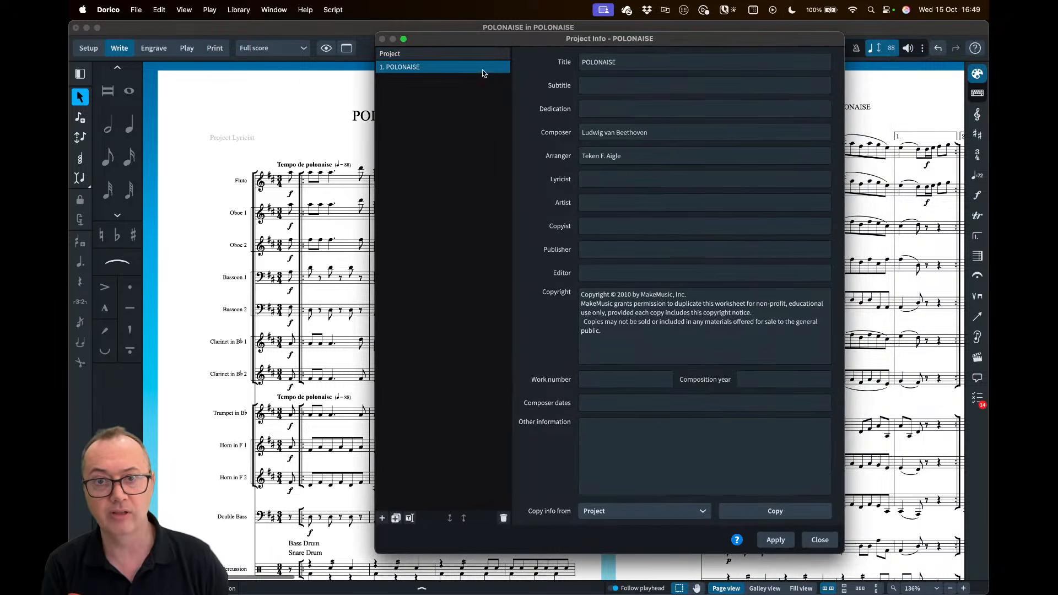
{"action": "left_click", "coordinate": [479, 54]}
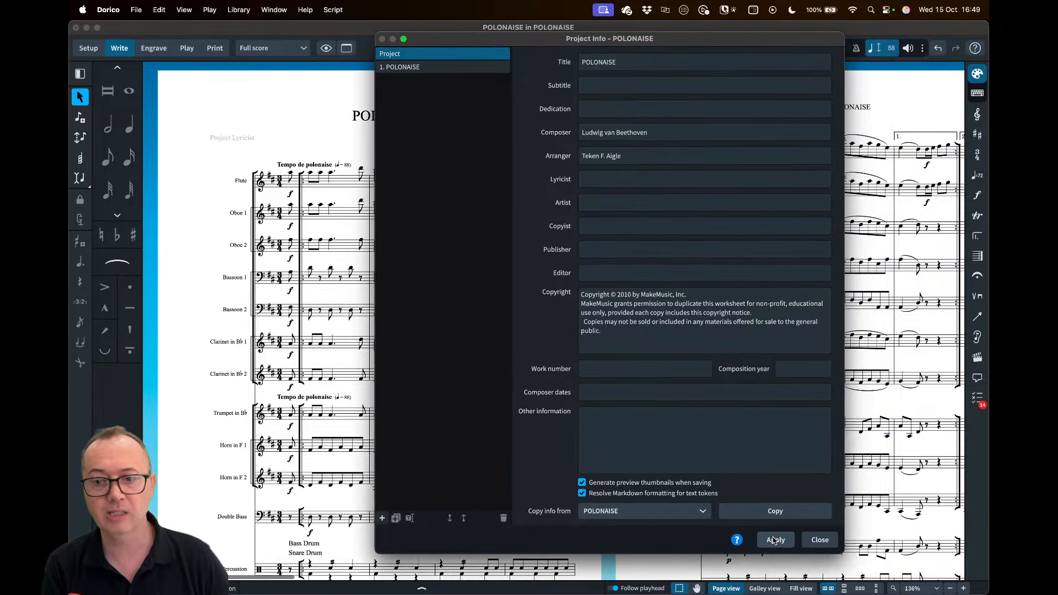
{"action": "left_click", "coordinate": [820, 540]}
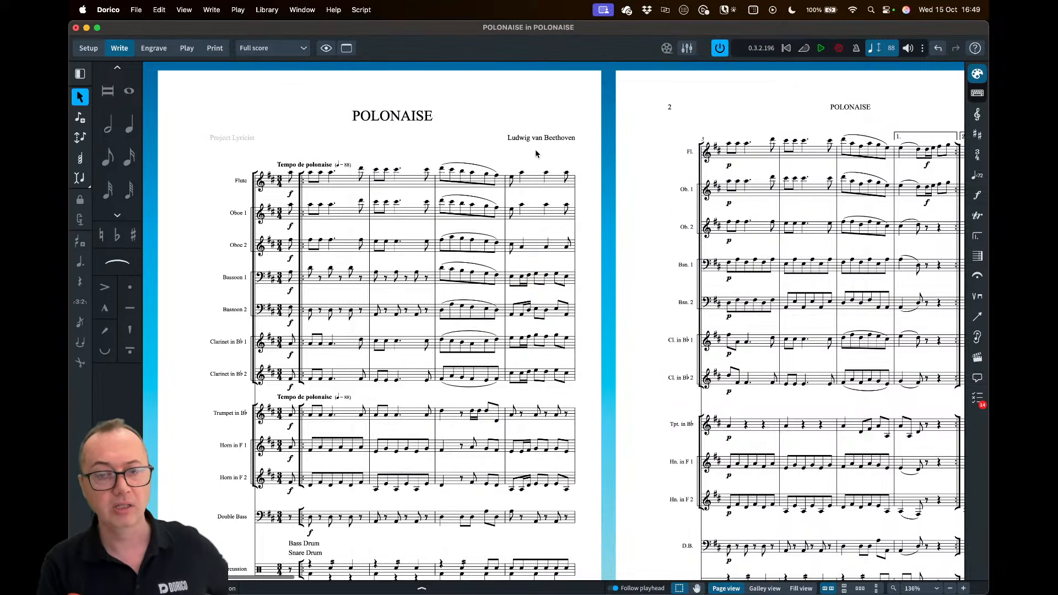
Open the First page template of the Default Full Score set for editing in Engrave mode
{"action": "scroll", "coordinate": [603, 253], "scroll_direction": "down", "scroll_amount": 1}
{"action": "scroll", "coordinate": [602, 252], "scroll_direction": "down", "scroll_amount": 3}
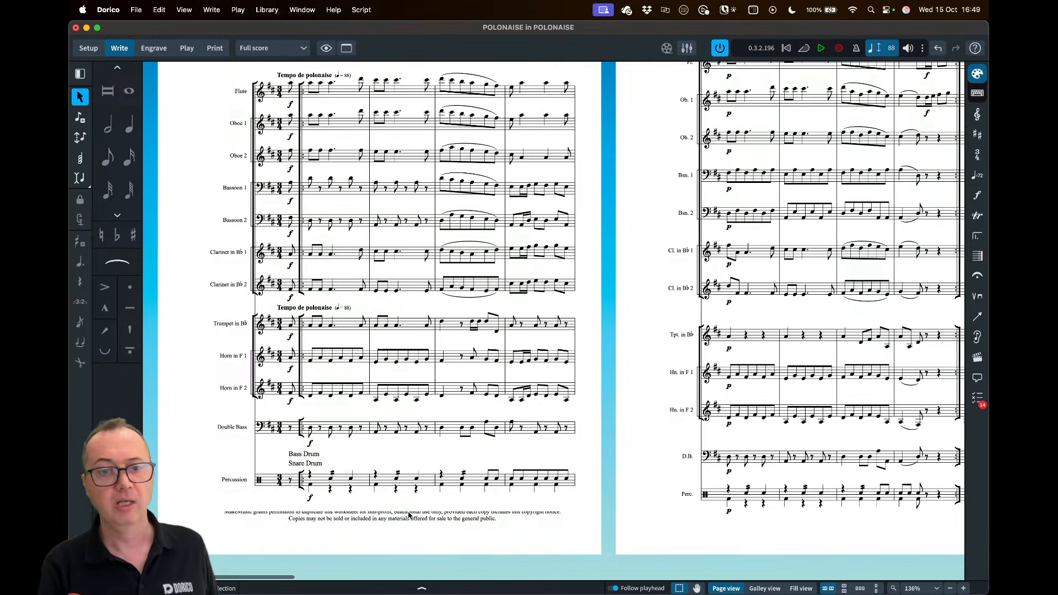
{"action": "scroll", "coordinate": [289, 512], "scroll_direction": "up", "scroll_amount": 5}
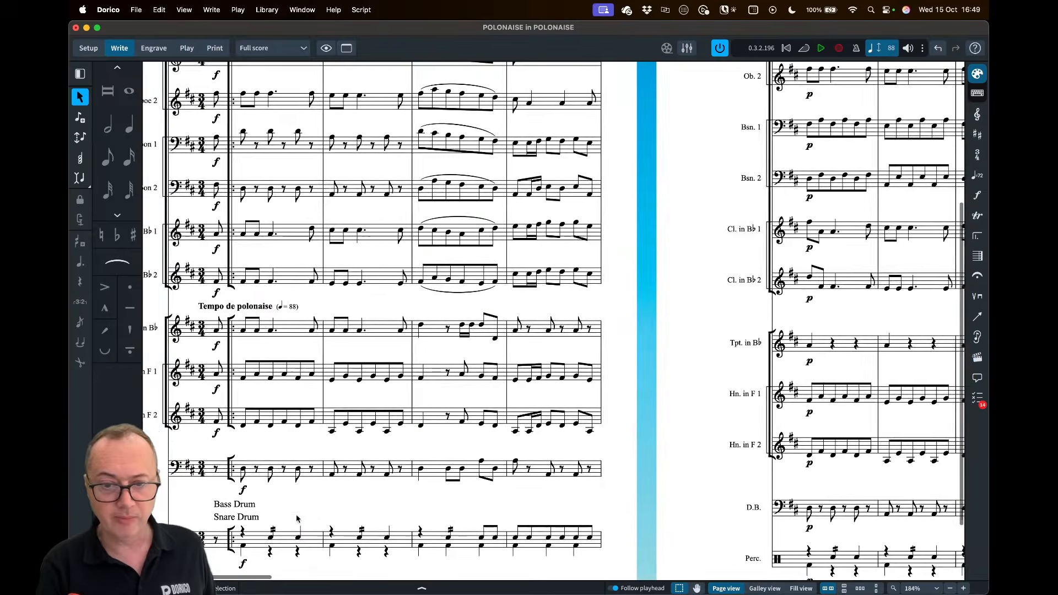
{"action": "scroll", "coordinate": [606, 303], "scroll_direction": "up", "scroll_amount": 6}
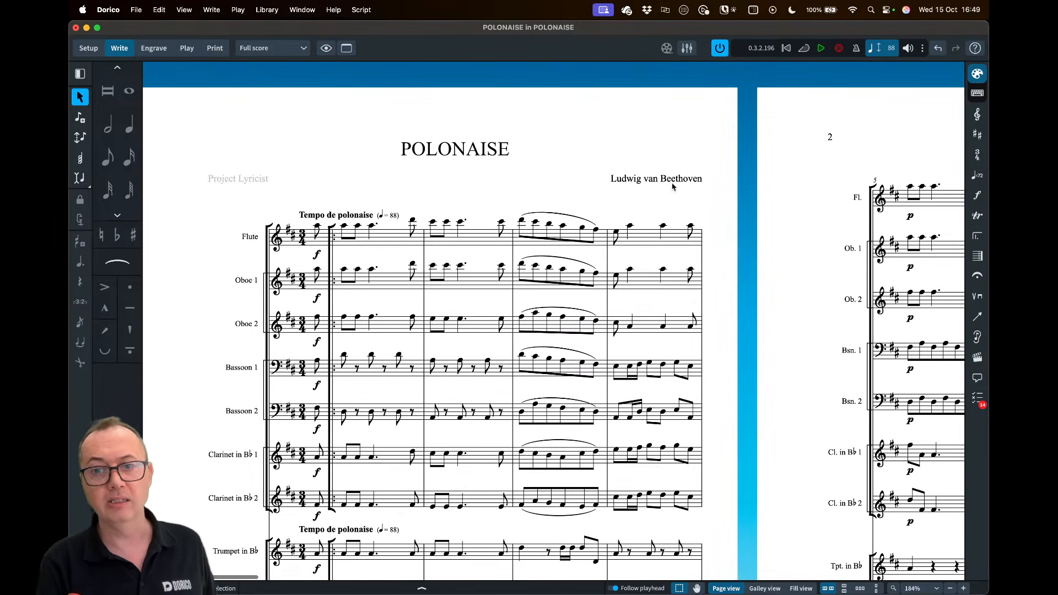
{"action": "left_click", "coordinate": [154, 49]}
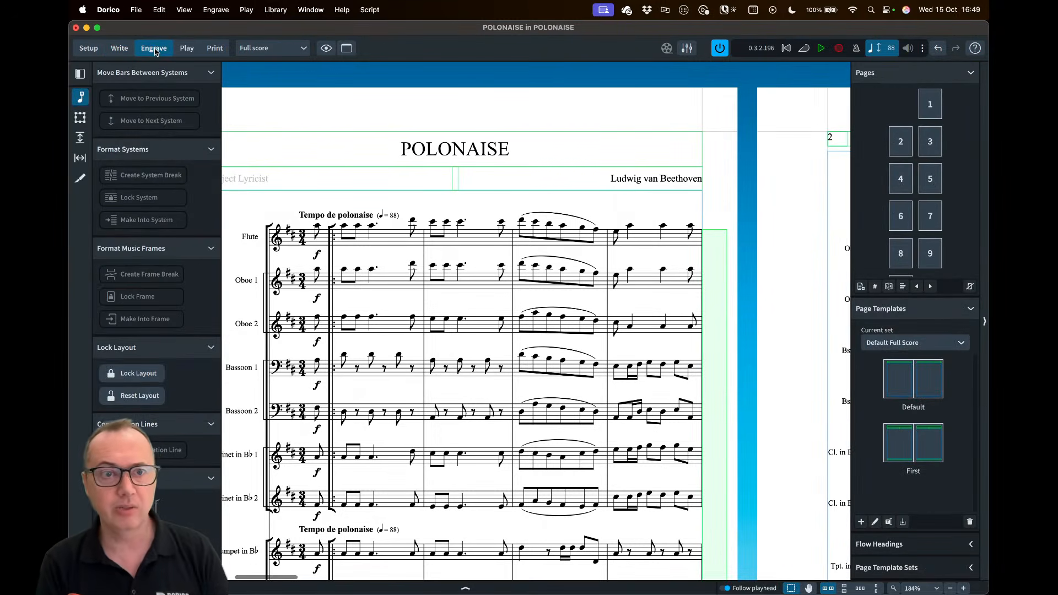
{"action": "double_click", "coordinate": [902, 442]}
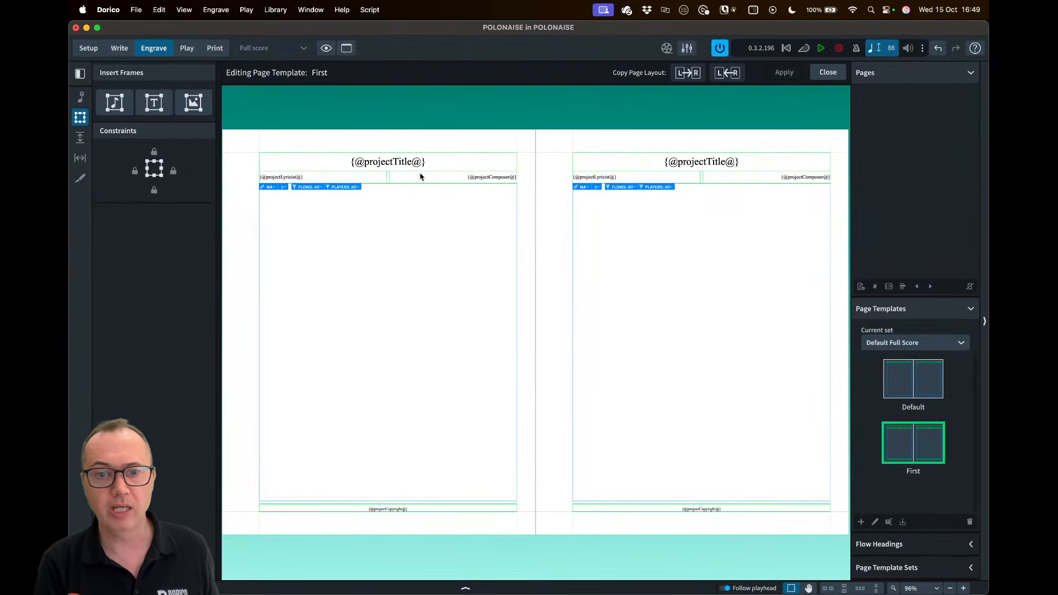
{"action": "key", "text": "z"}
{"action": "key", "text": "z"}
{"action": "scroll", "coordinate": [472, 181], "scroll_direction": "up", "scroll_amount": 4}
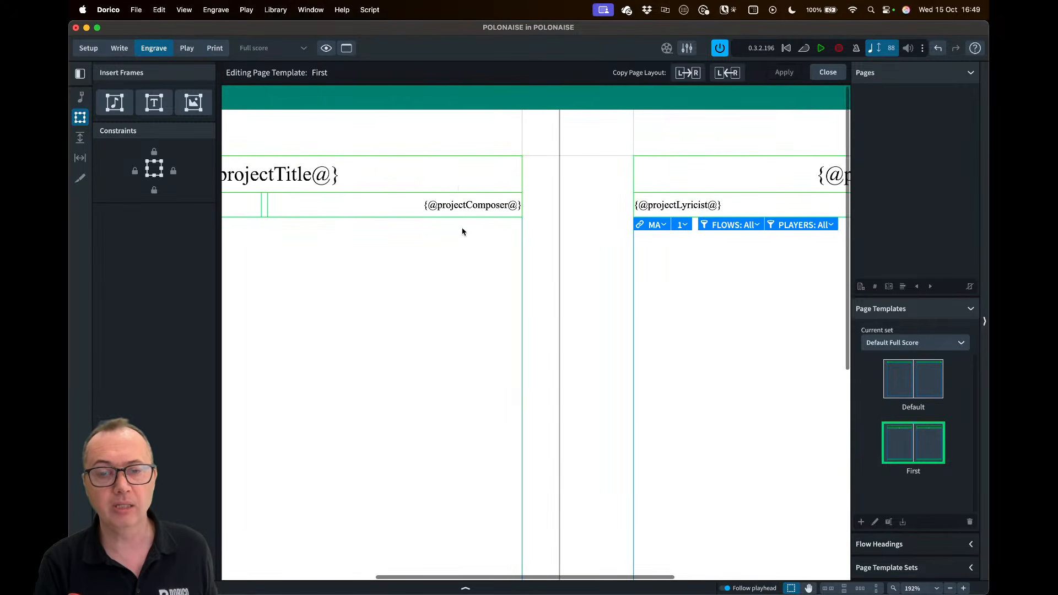
{"action": "scroll", "coordinate": [463, 230], "scroll_direction": "down", "scroll_amount": 10}
{"action": "scroll", "coordinate": [457, 371], "scroll_direction": "left", "scroll_amount": 5}
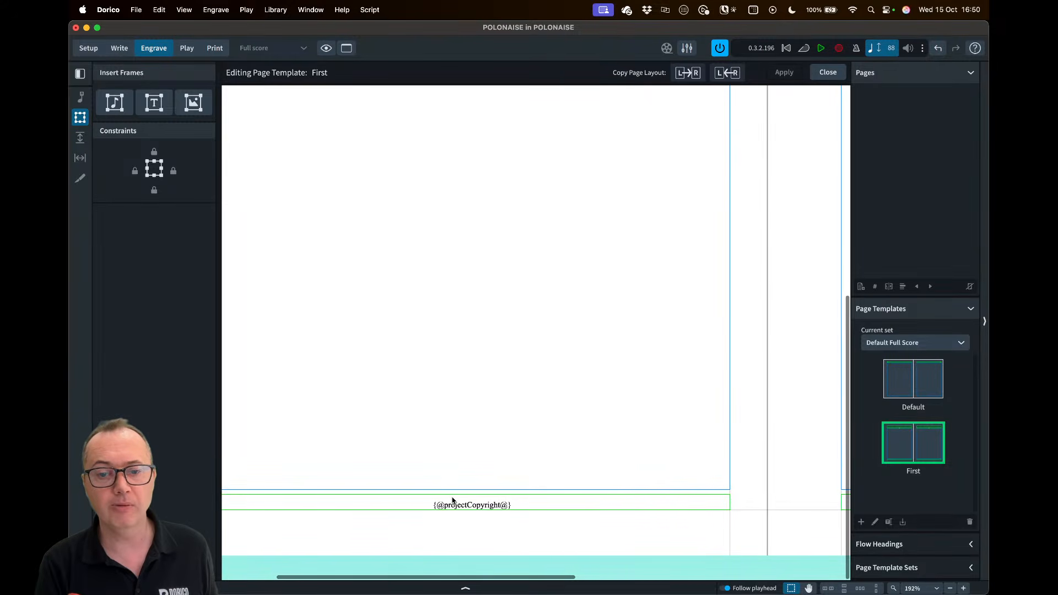
On the left template page, extend the copyright frame upward to about 12.3 mm high and shorten the music frame to about 212.4 mm above it
{"action": "left_click", "coordinate": [464, 499]}
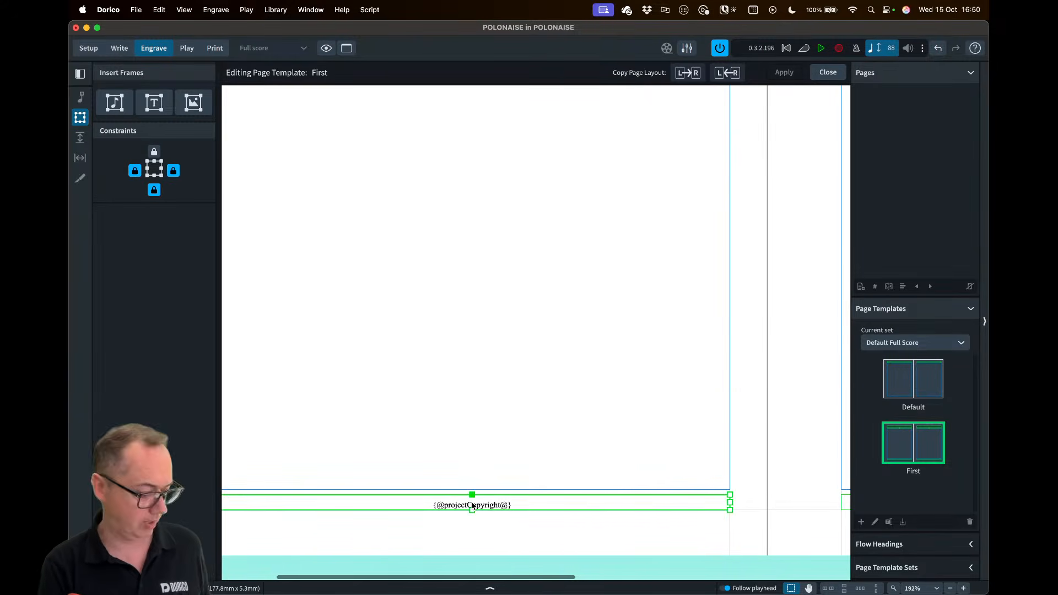
{"action": "key", "text": "alt+Up"}
{"action": "key", "text": "alt+Up"}
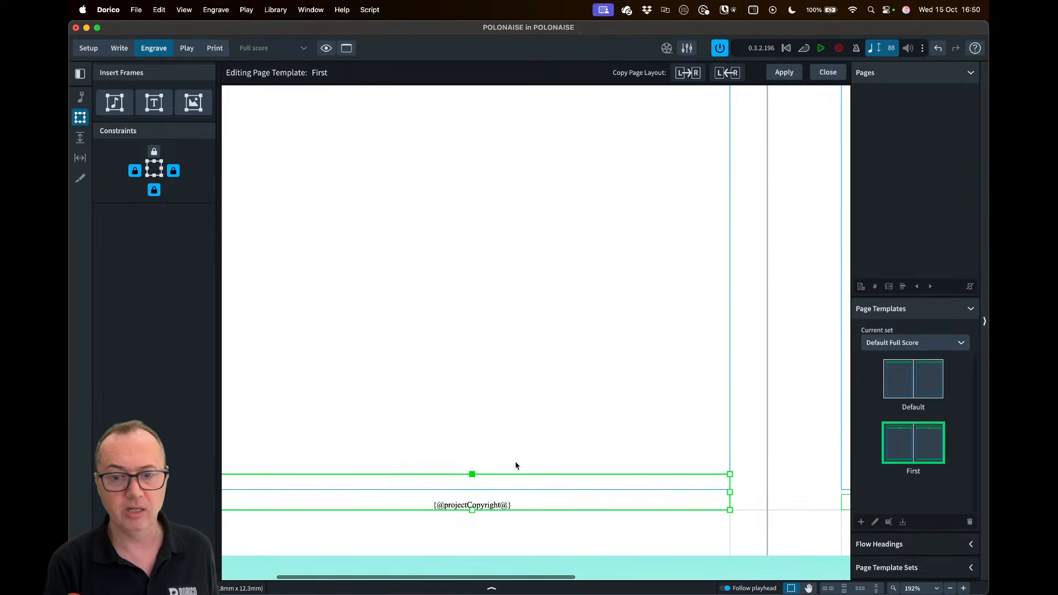
{"action": "left_click", "coordinate": [471, 491]}
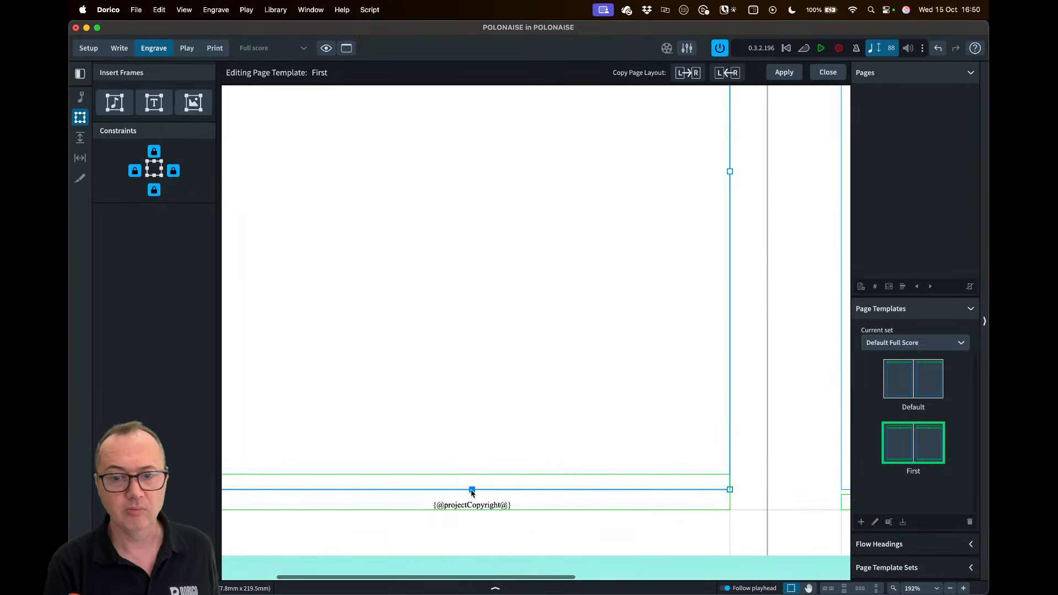
{"action": "key", "text": "alt+Up"}
{"action": "key", "text": "alt+Up"}
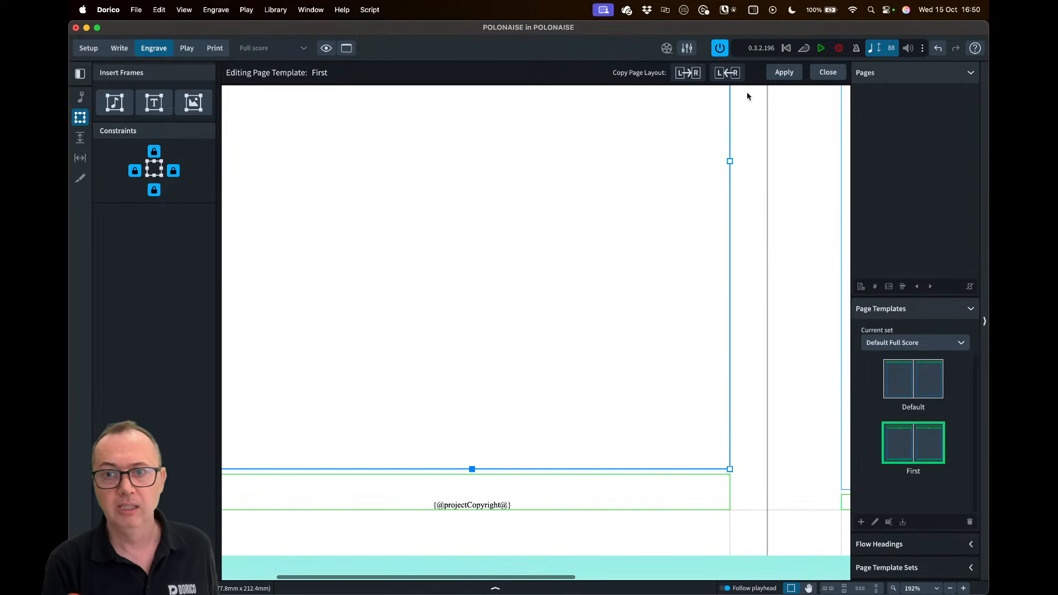
Copy the left template page's layout to the right page, apply the changes and finish editing the template
{"action": "left_click", "coordinate": [685, 74]}
{"action": "left_click", "coordinate": [781, 74]}
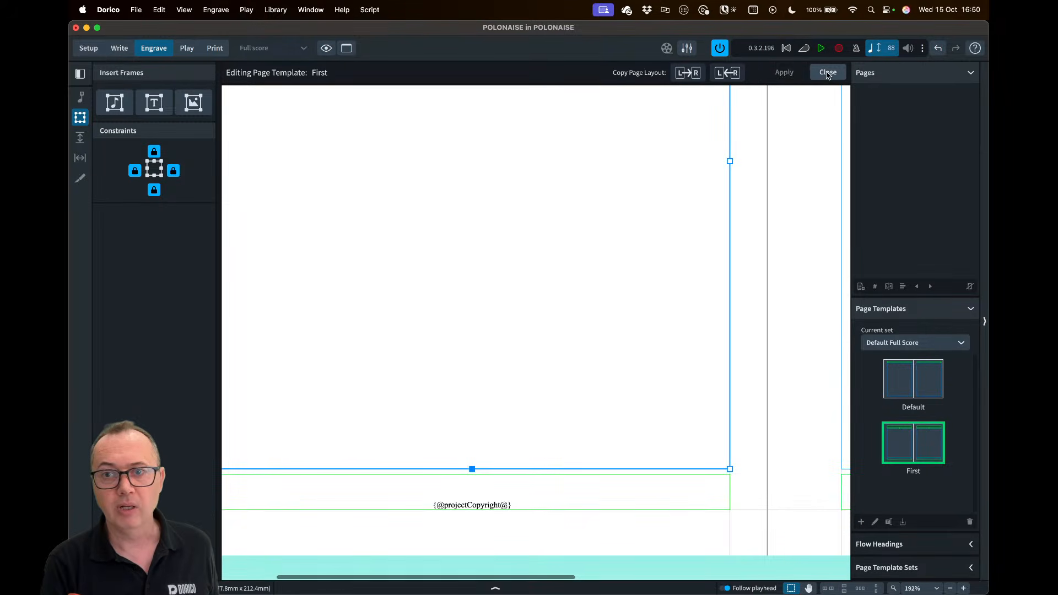
{"action": "left_click", "coordinate": [827, 75]}
{"action": "scroll", "coordinate": [470, 262], "scroll_direction": "down", "scroll_amount": 1}
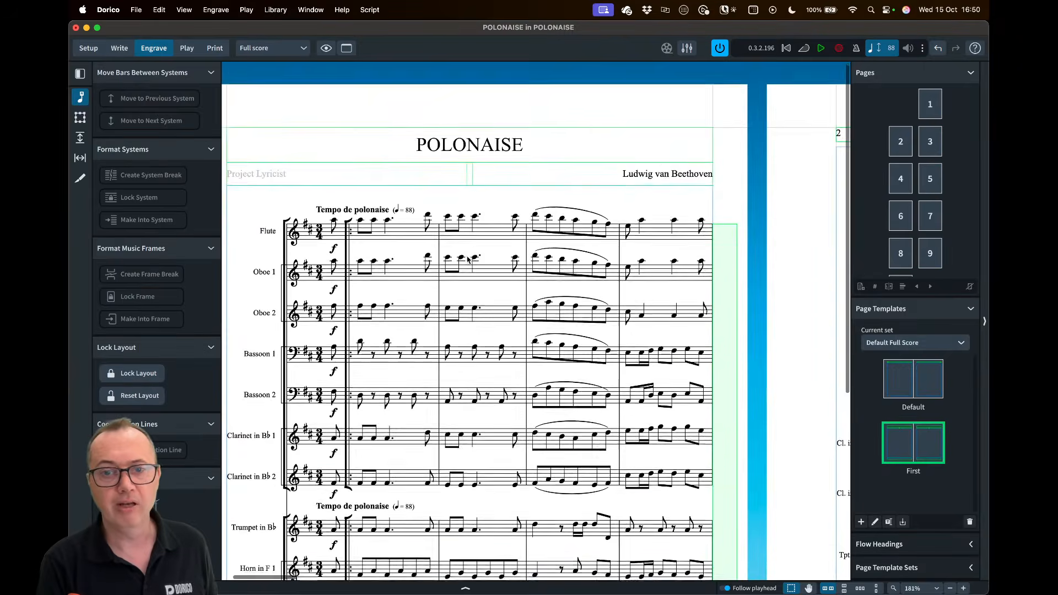
{"action": "scroll", "coordinate": [469, 261], "scroll_direction": "down", "scroll_amount": 5}
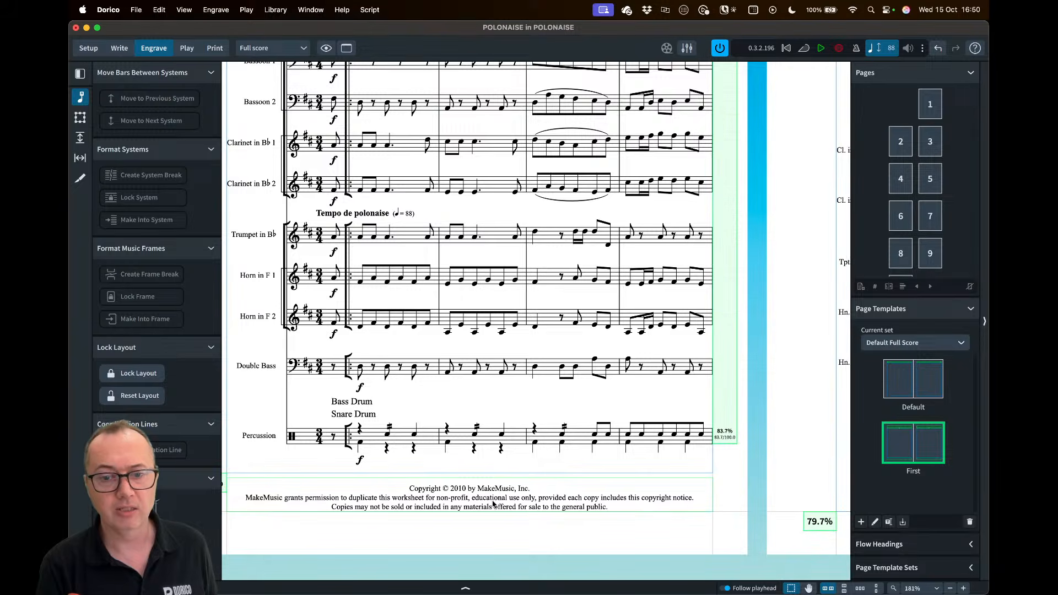
{"action": "scroll", "coordinate": [494, 504], "scroll_direction": "up", "scroll_amount": 5}
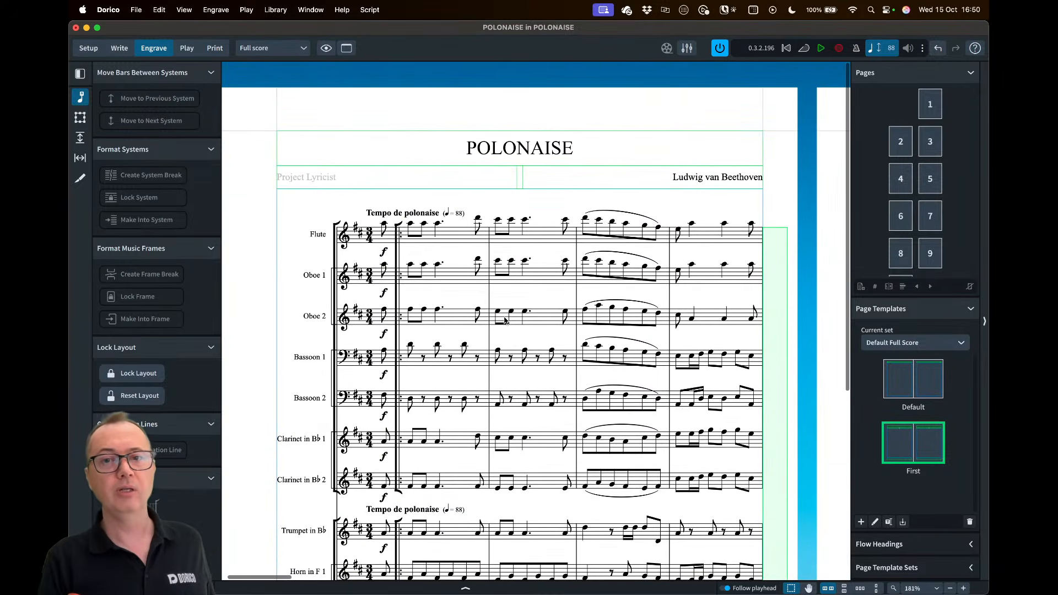
{"action": "scroll", "coordinate": [505, 319], "scroll_direction": "down", "scroll_amount": 4}
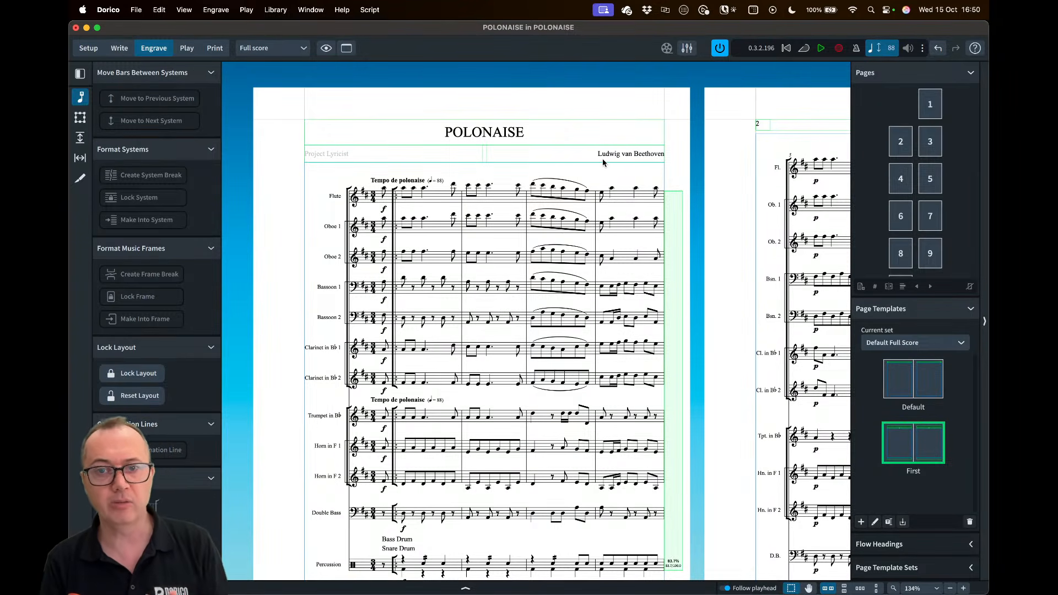
Review the POLONAISE flow and Project entries in Project Info, comparing their composer, arranger and copyright fields
{"action": "left_click", "coordinate": [134, 11]}
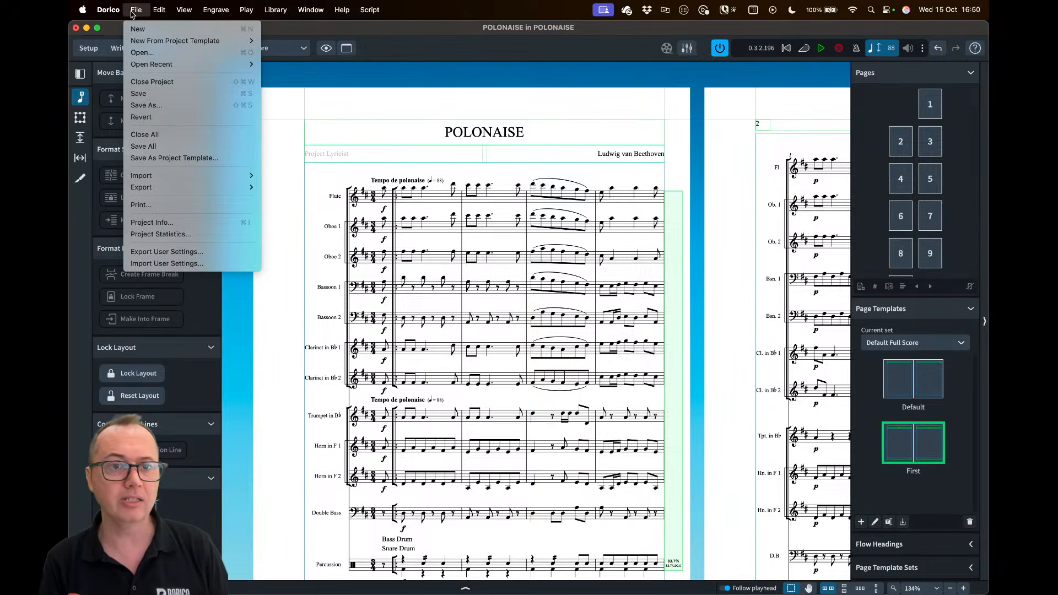
{"action": "left_click", "coordinate": [150, 222]}
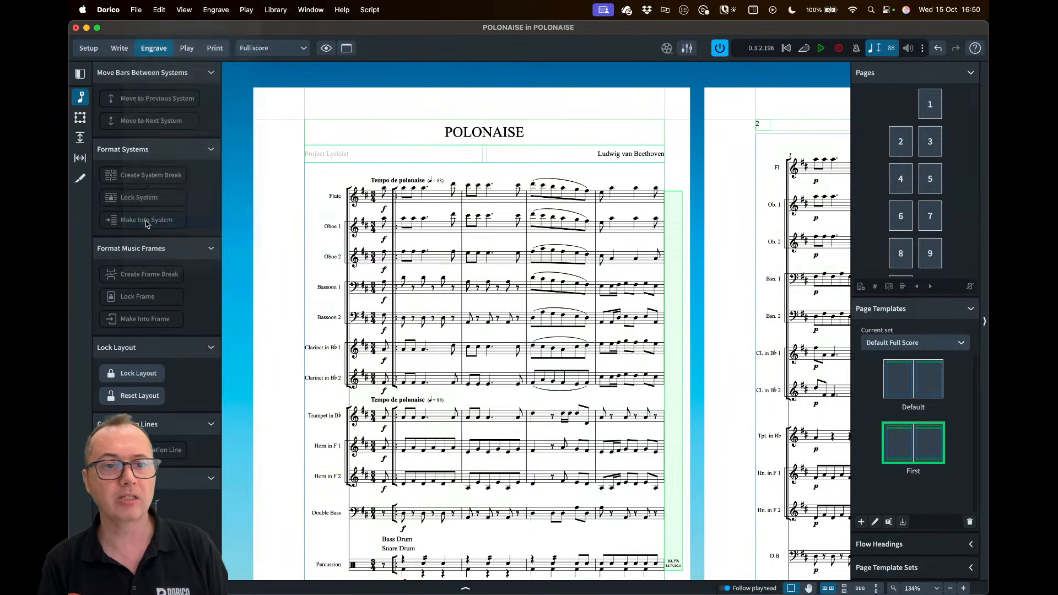
{"action": "left_click", "coordinate": [429, 68]}
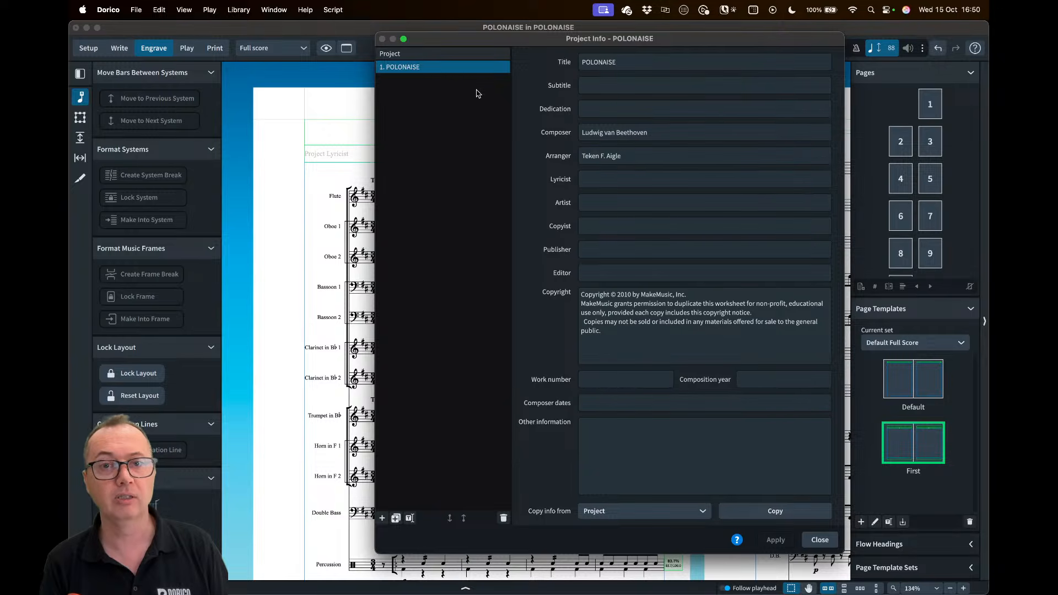
{"action": "left_click", "coordinate": [419, 55]}
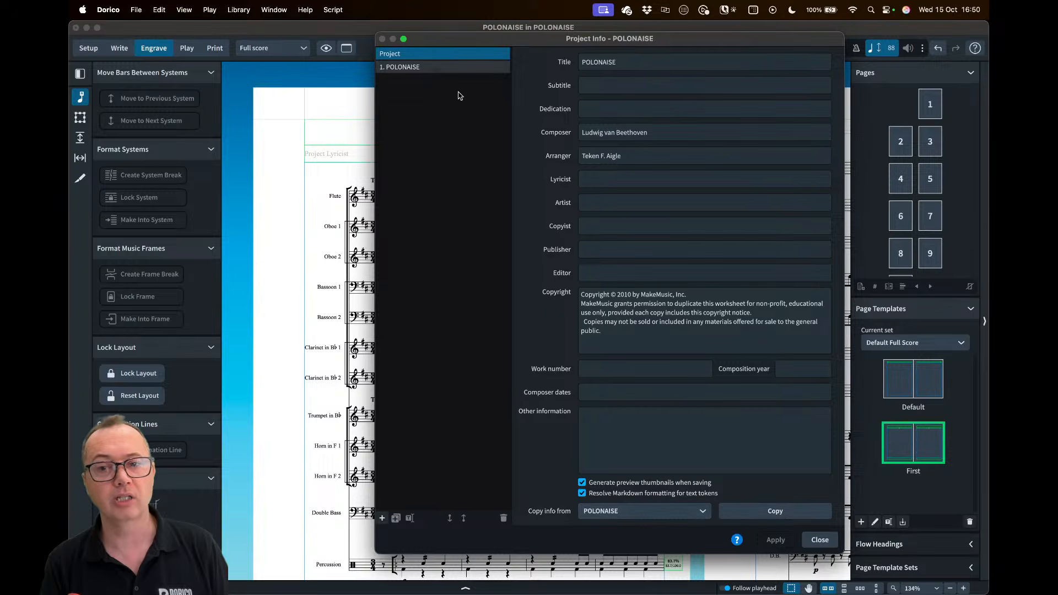
{"action": "left_click", "coordinate": [815, 540]}
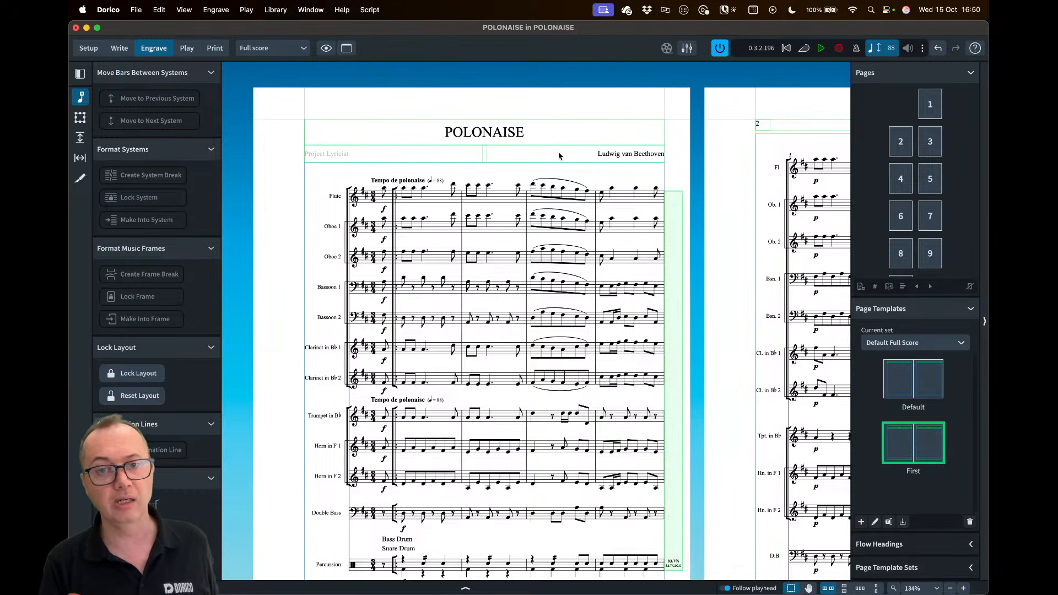
Set the Full score layout's left page margin to 12.75 mm in Layout Options, then apply and close
{"action": "scroll", "coordinate": [559, 156], "scroll_direction": "down", "scroll_amount": 3}
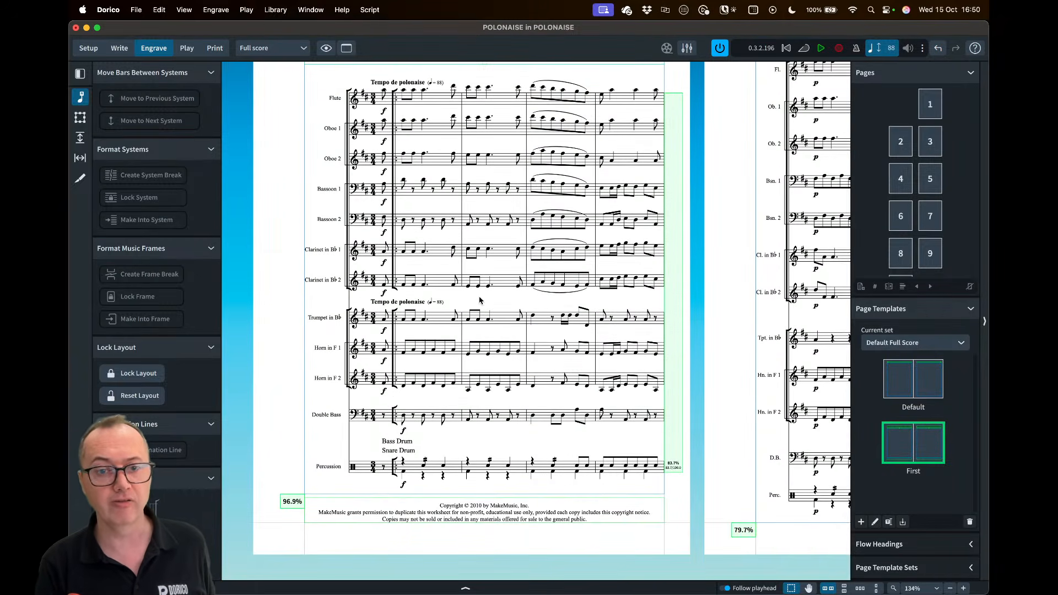
{"action": "scroll", "coordinate": [483, 297], "scroll_direction": "up", "scroll_amount": 3}
{"action": "scroll", "coordinate": [276, 160], "scroll_direction": "down", "scroll_amount": 2}
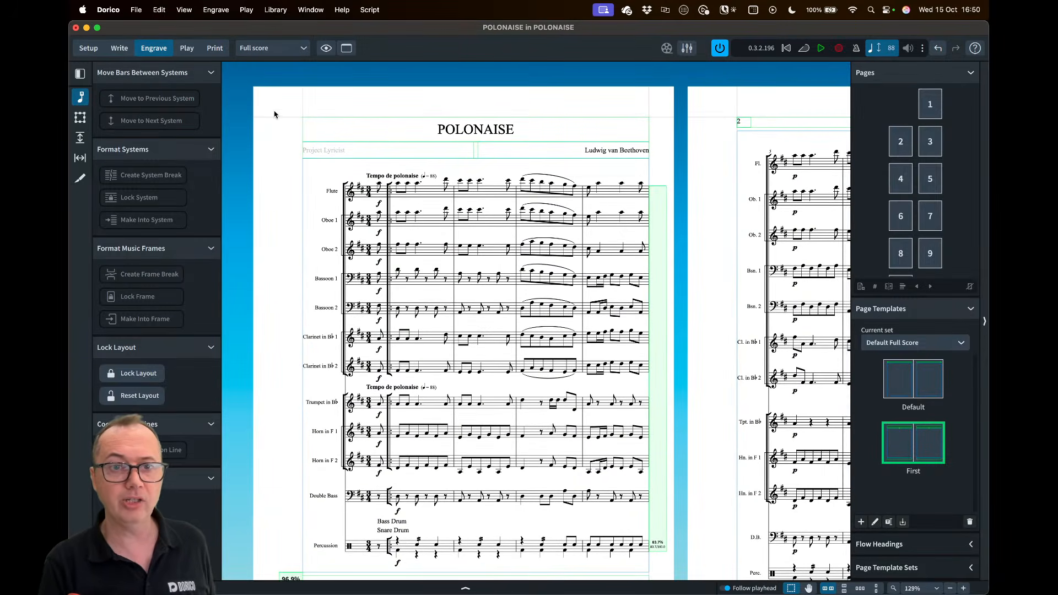
{"action": "key", "text": "super+shift+l"}
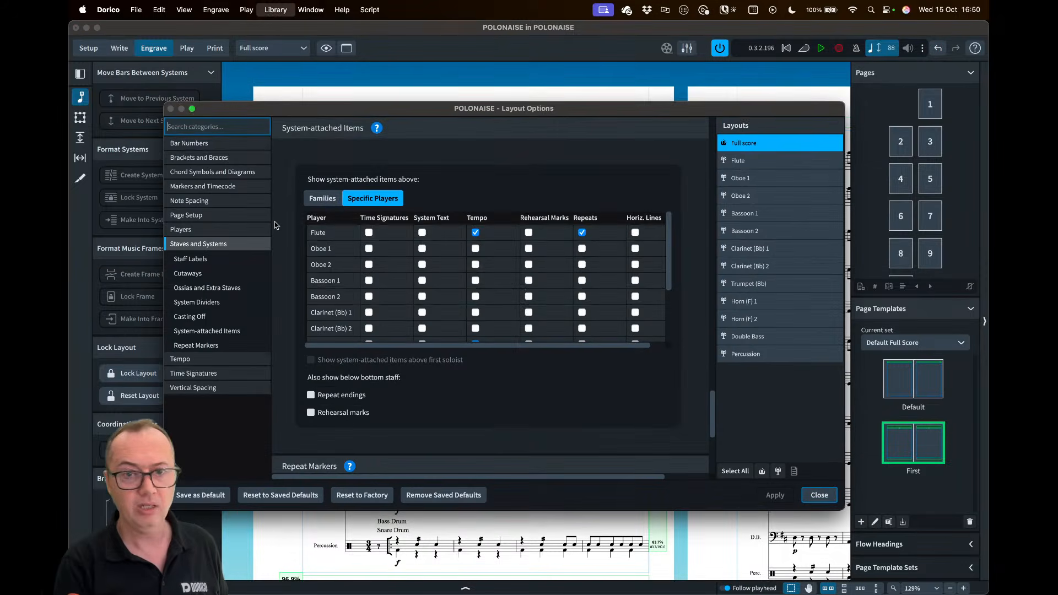
{"action": "left_click", "coordinate": [210, 216]}
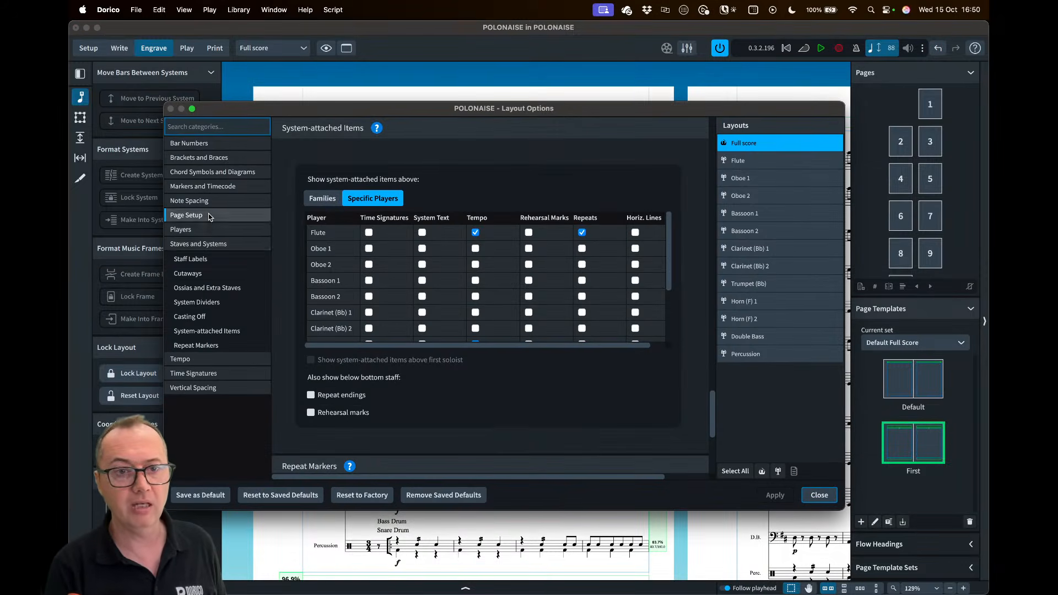
{"action": "scroll", "coordinate": [523, 336], "scroll_direction": "down", "scroll_amount": 10}
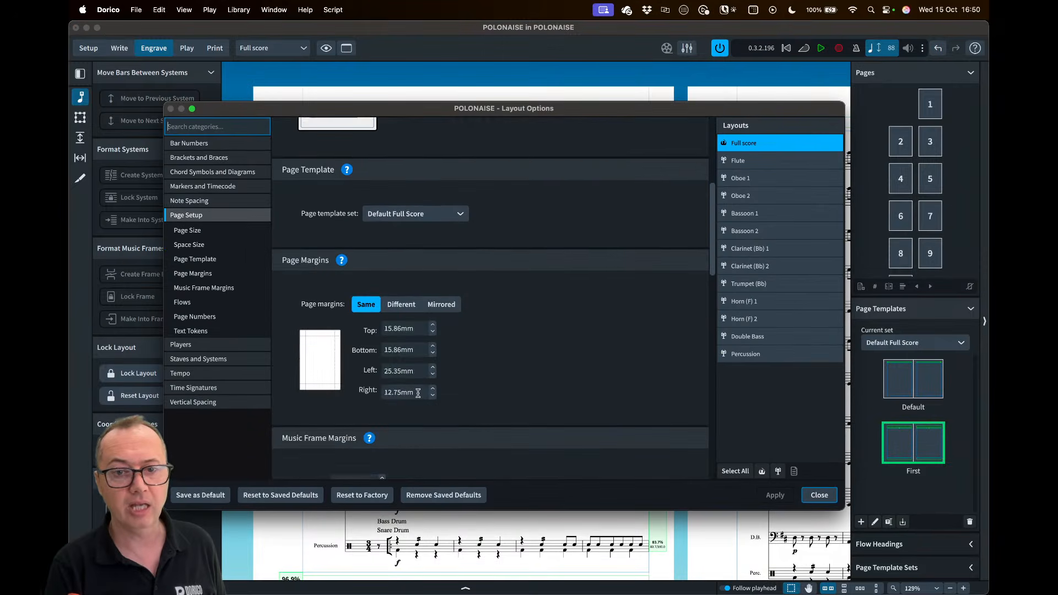
{"action": "left_click_drag", "start_coordinate": [416, 373], "coordinate": [363, 374]}
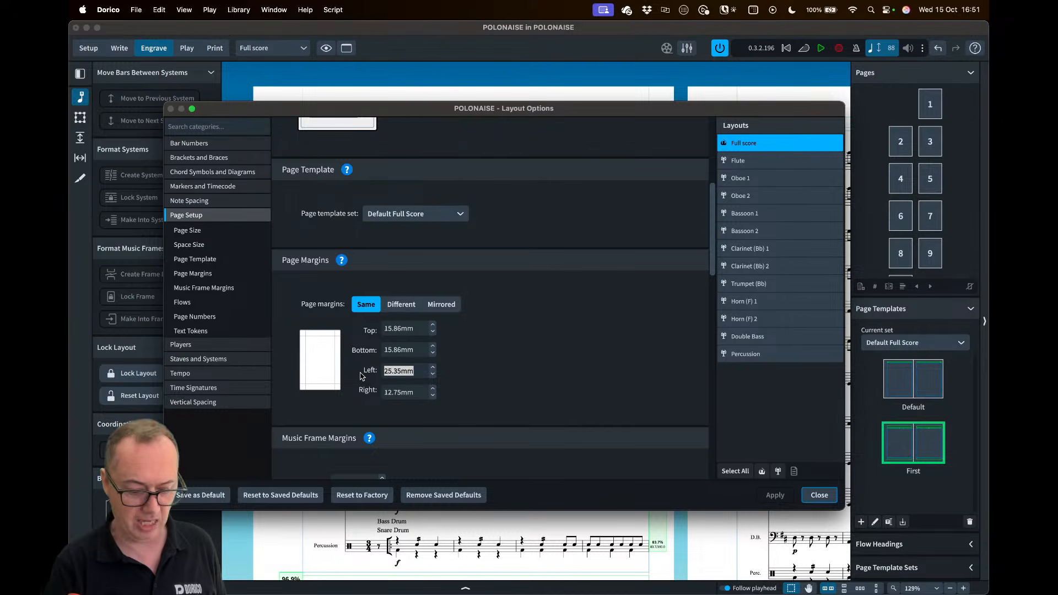
{"action": "type", "text": "12.75"}
{"action": "key", "text": "Tab"}
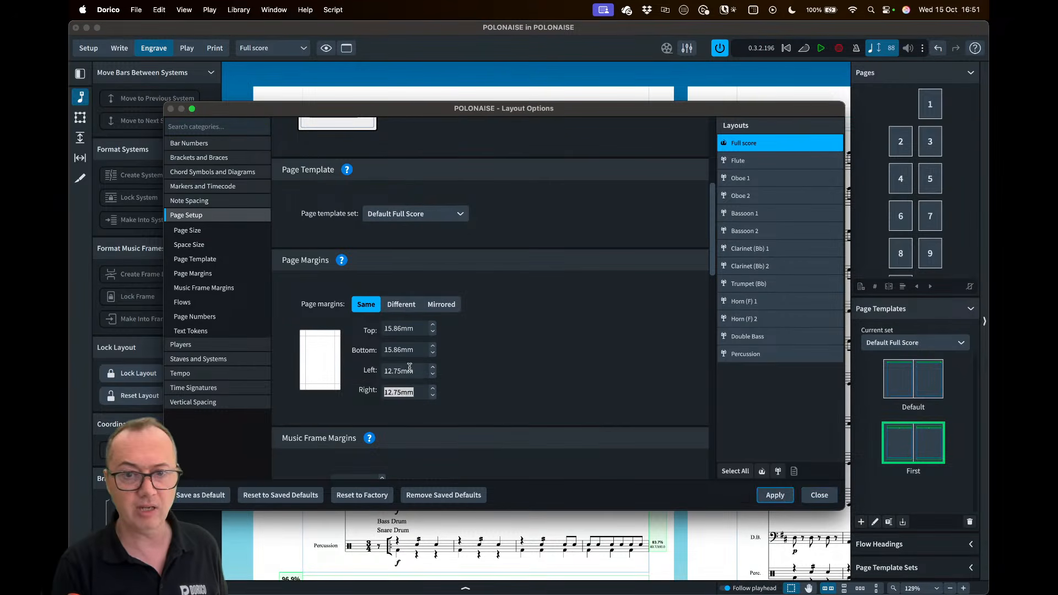
{"action": "left_click", "coordinate": [775, 495]}
{"action": "left_click", "coordinate": [820, 495]}
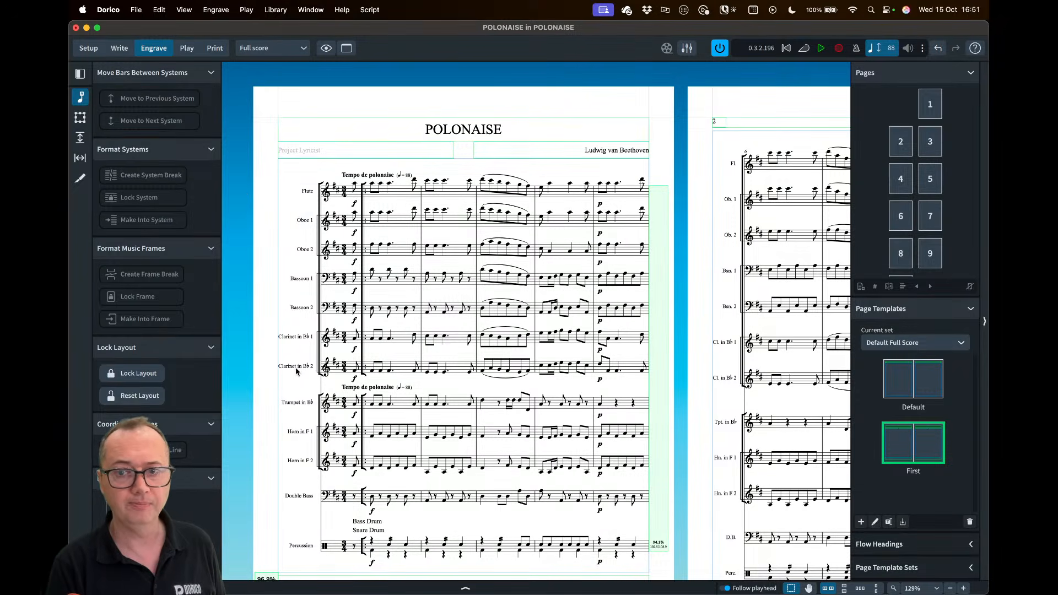
Compare the score with Beethoven Polonaise.musx in Finale, examining the full and abbreviated staff labels on its first two pages
{"action": "scroll", "coordinate": [304, 312], "scroll_direction": "down", "scroll_amount": 2}
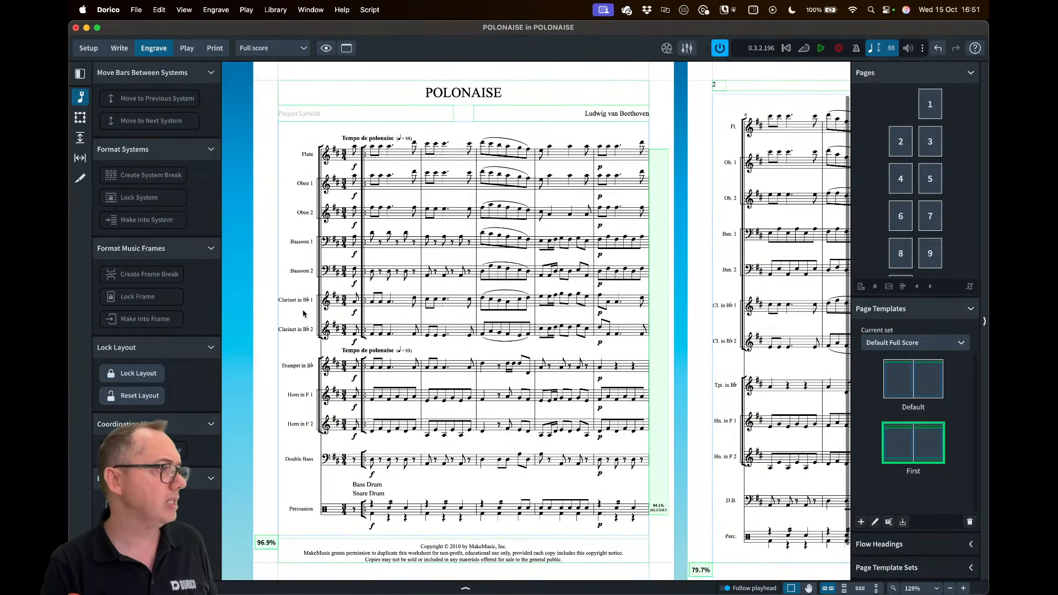
{"action": "scroll", "coordinate": [304, 313], "scroll_direction": "down", "scroll_amount": 1}
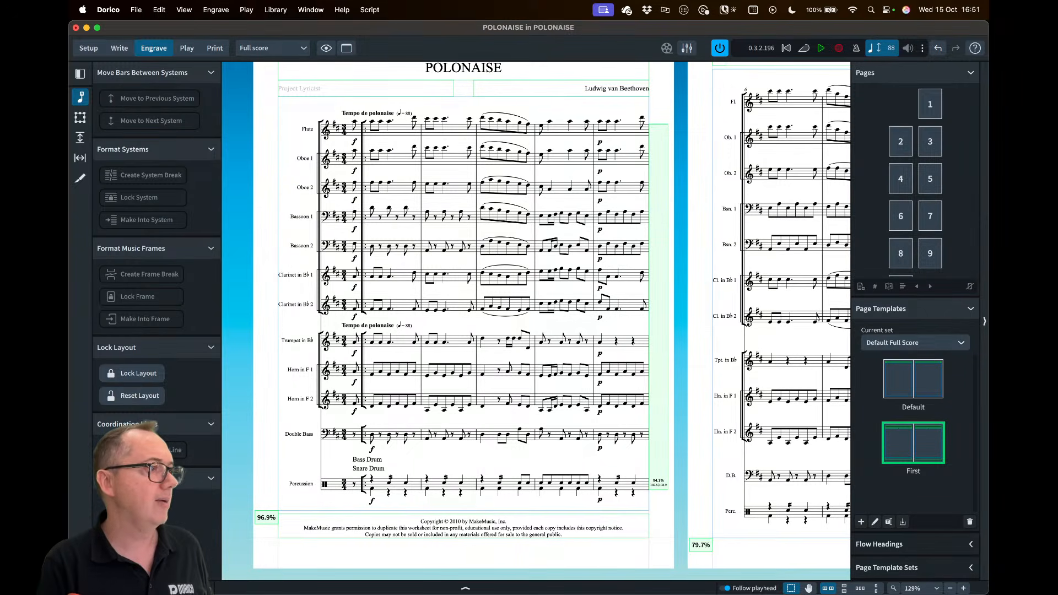
{"action": "left_click_drag", "start_coordinate": [298, 594], "coordinate": [268, 35]}
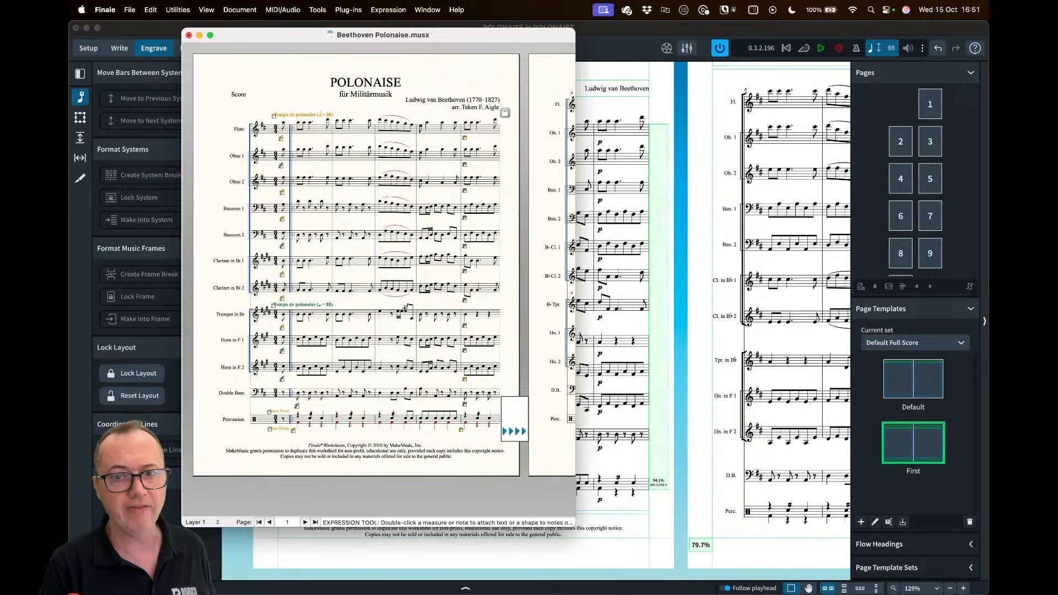
{"action": "scroll", "coordinate": [405, 308], "scroll_direction": "right", "scroll_amount": 5}
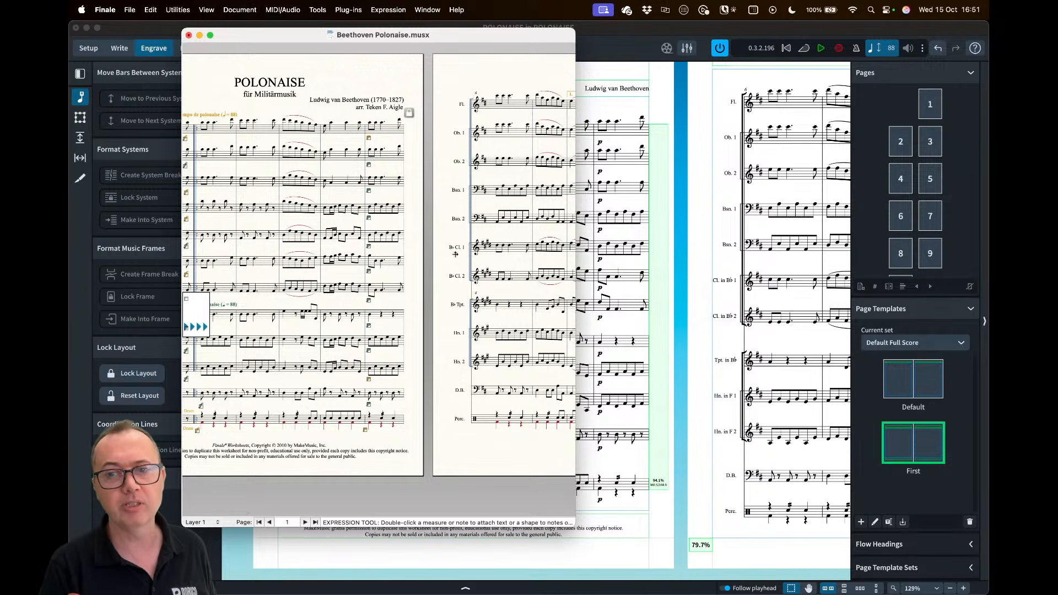
{"action": "scroll", "coordinate": [459, 260], "scroll_direction": "up", "scroll_amount": 5}
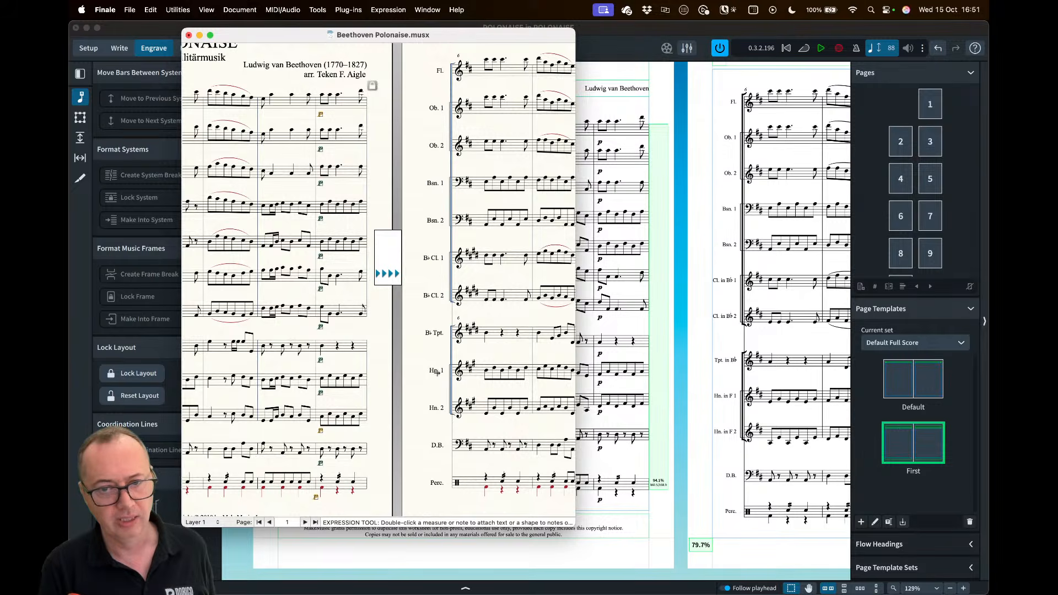
{"action": "scroll", "coordinate": [437, 373], "scroll_direction": "left", "scroll_amount": 8}
{"action": "scroll", "coordinate": [235, 395], "scroll_direction": "right", "scroll_amount": 2}
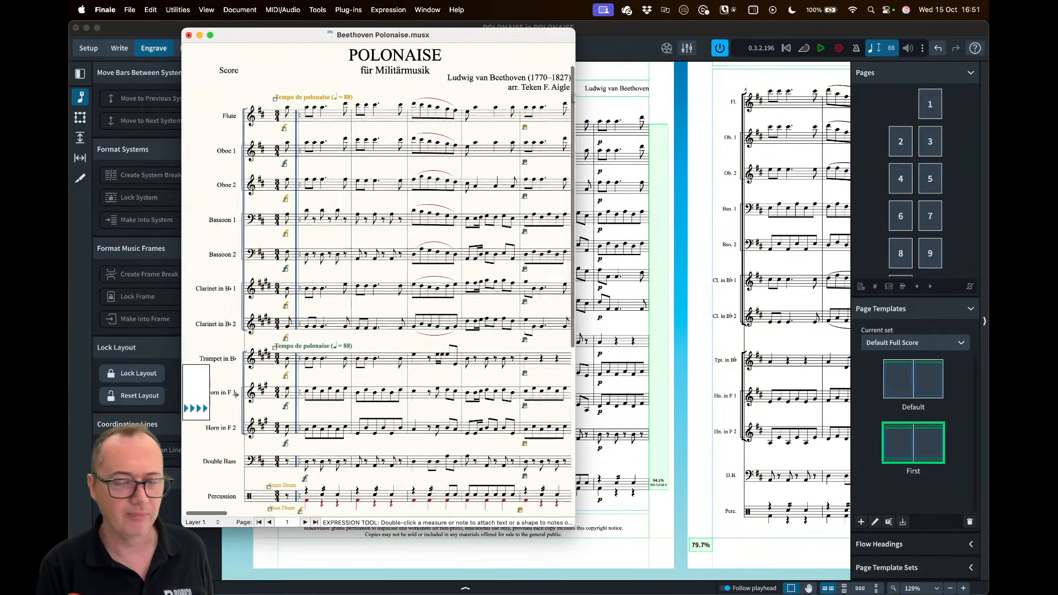
{"action": "scroll", "coordinate": [235, 395], "scroll_direction": "right", "scroll_amount": 10}
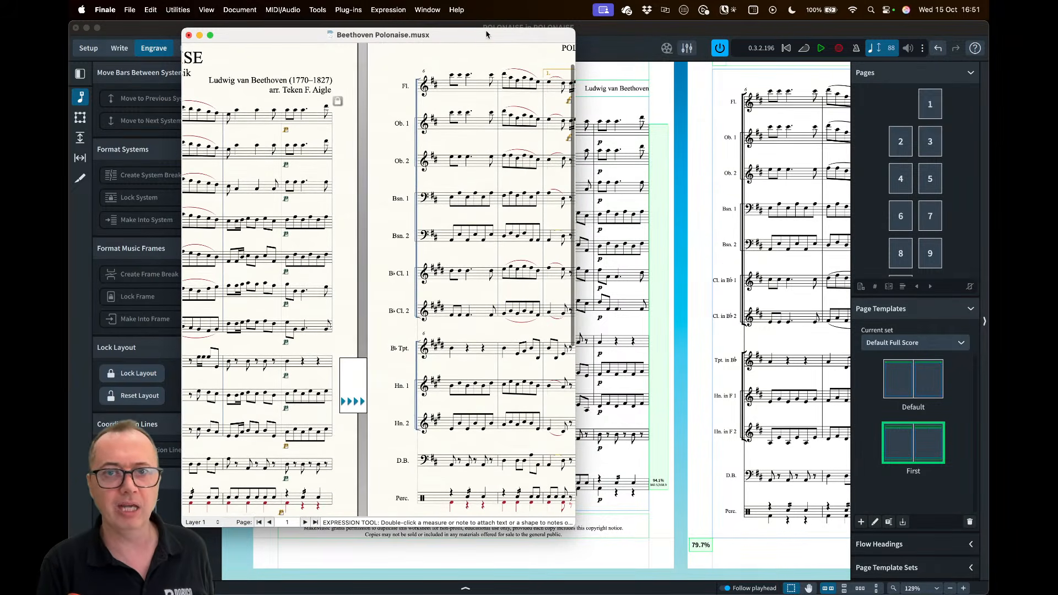
{"action": "left_click_drag", "start_coordinate": [492, 35], "coordinate": [71, 39]}
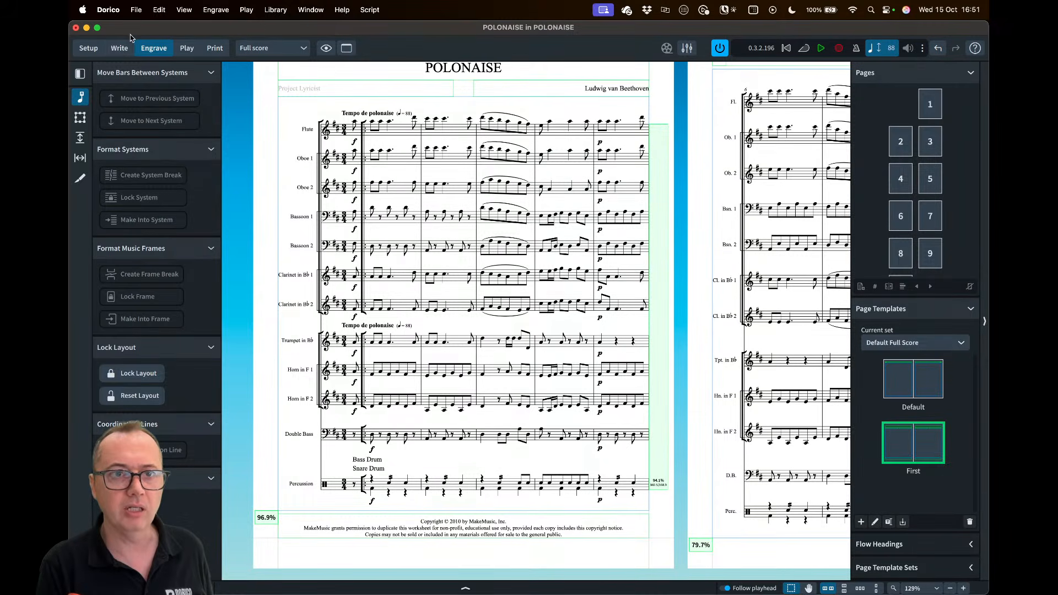
In Write mode, turn off instrument pitch or transposition in the Full score layout's abbreviated staff labels and apply the change
{"action": "left_click", "coordinate": [121, 49]}
{"action": "left_click", "coordinate": [269, 11]}
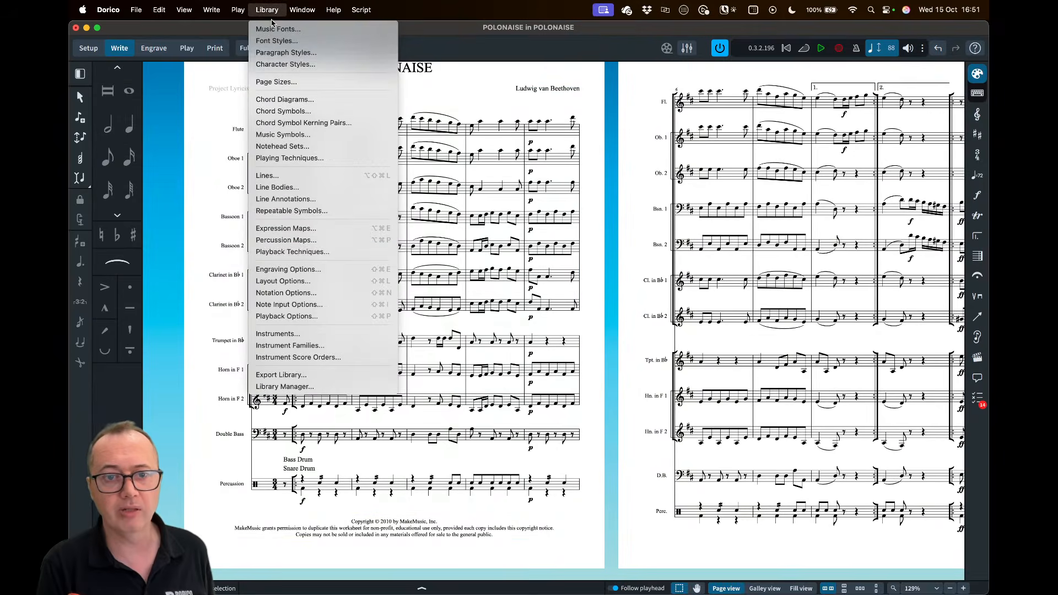
{"action": "left_click", "coordinate": [304, 282]}
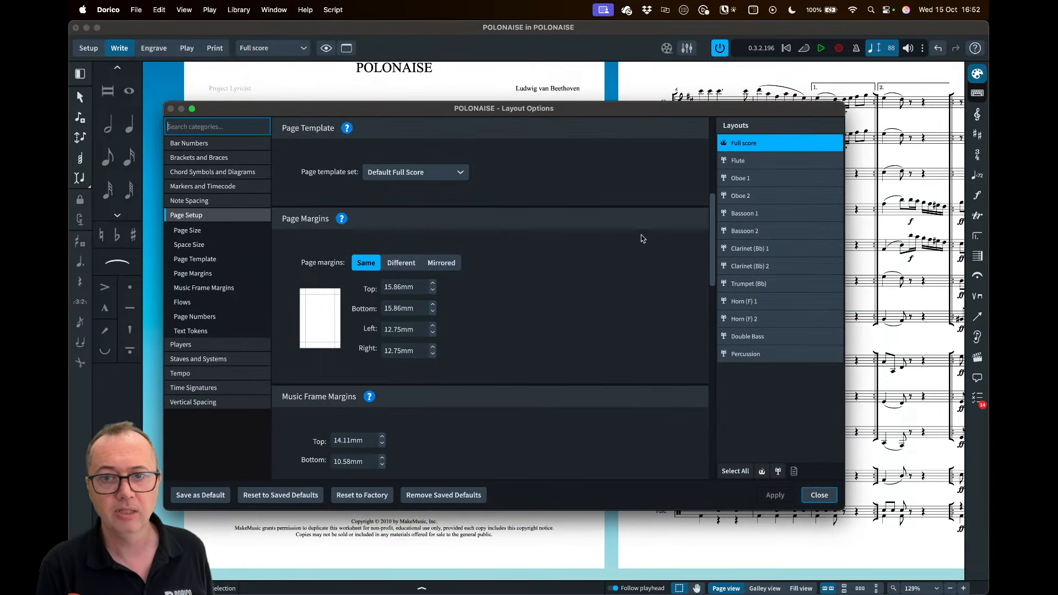
{"action": "left_click", "coordinate": [225, 362]}
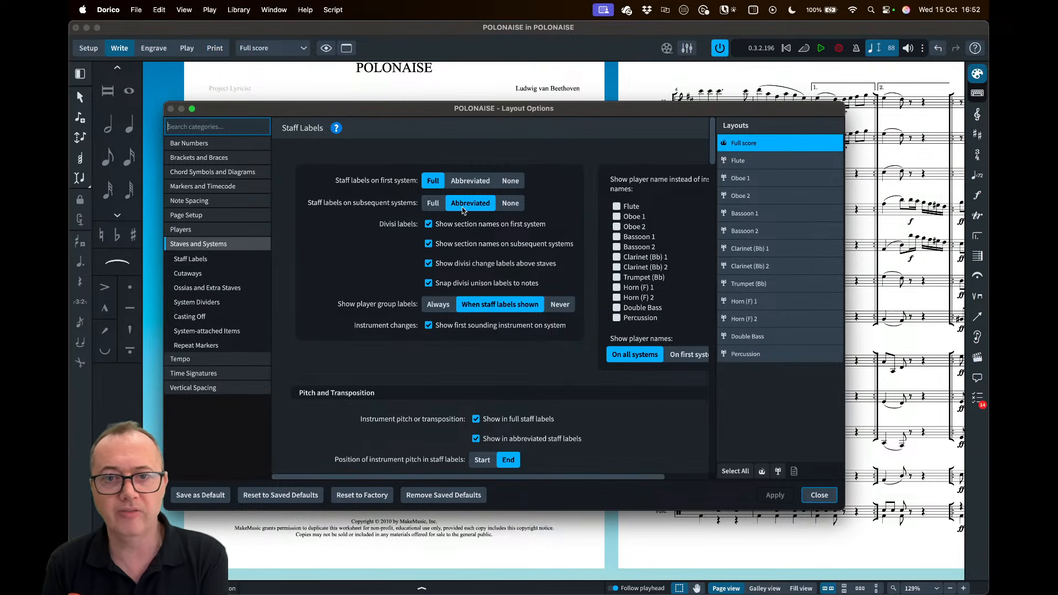
{"action": "left_click_drag", "start_coordinate": [451, 111], "coordinate": [521, 266]}
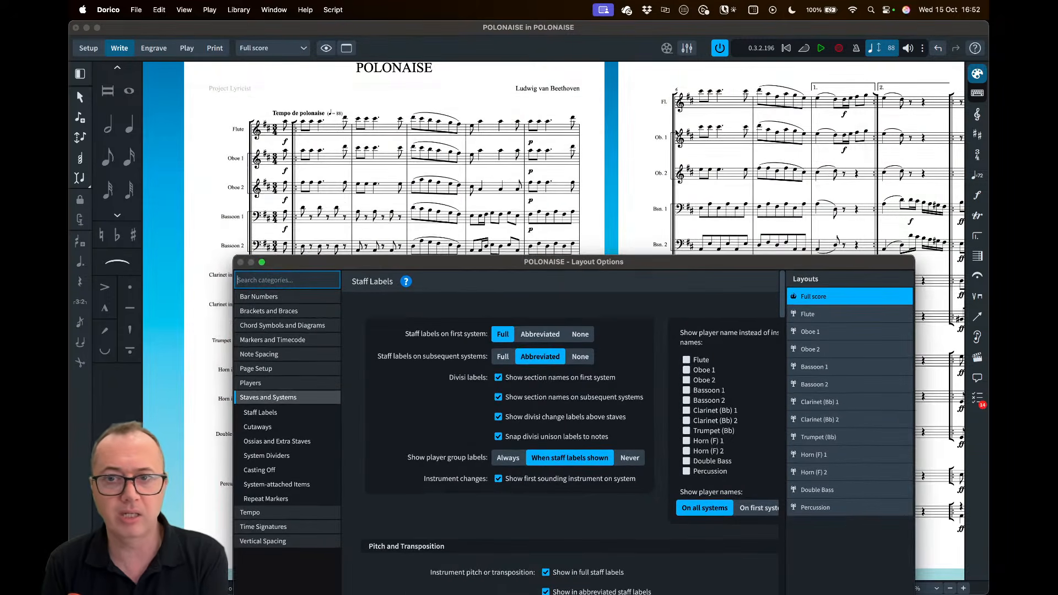
{"action": "left_click_drag", "start_coordinate": [503, 263], "coordinate": [509, 125]}
{"action": "scroll", "coordinate": [516, 353], "scroll_direction": "down", "scroll_amount": 4}
{"action": "scroll", "coordinate": [516, 353], "scroll_direction": "down", "scroll_amount": 1}
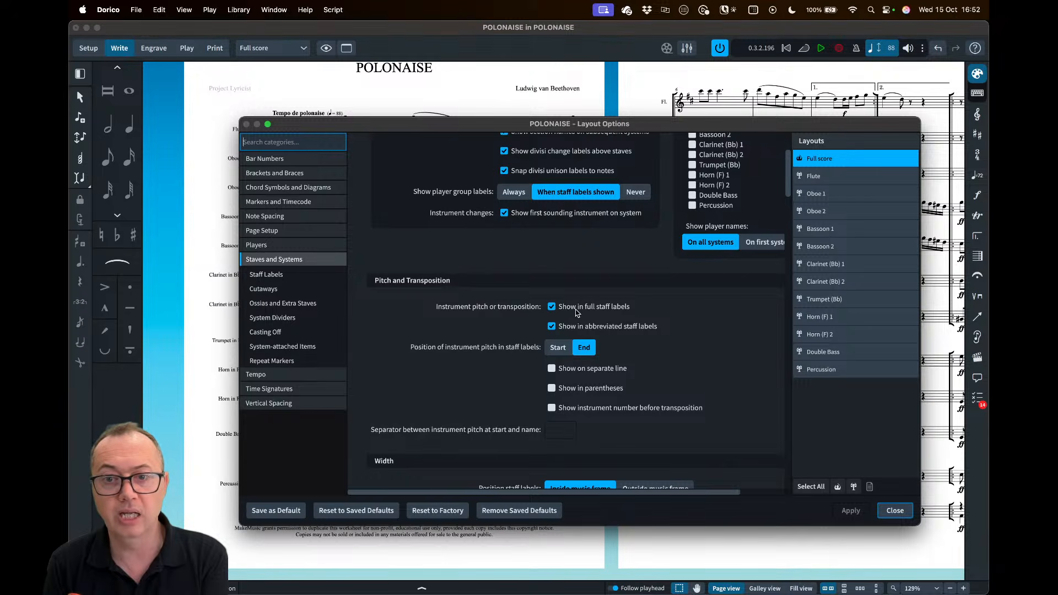
{"action": "left_click", "coordinate": [576, 310]}
{"action": "left_click", "coordinate": [577, 310]}
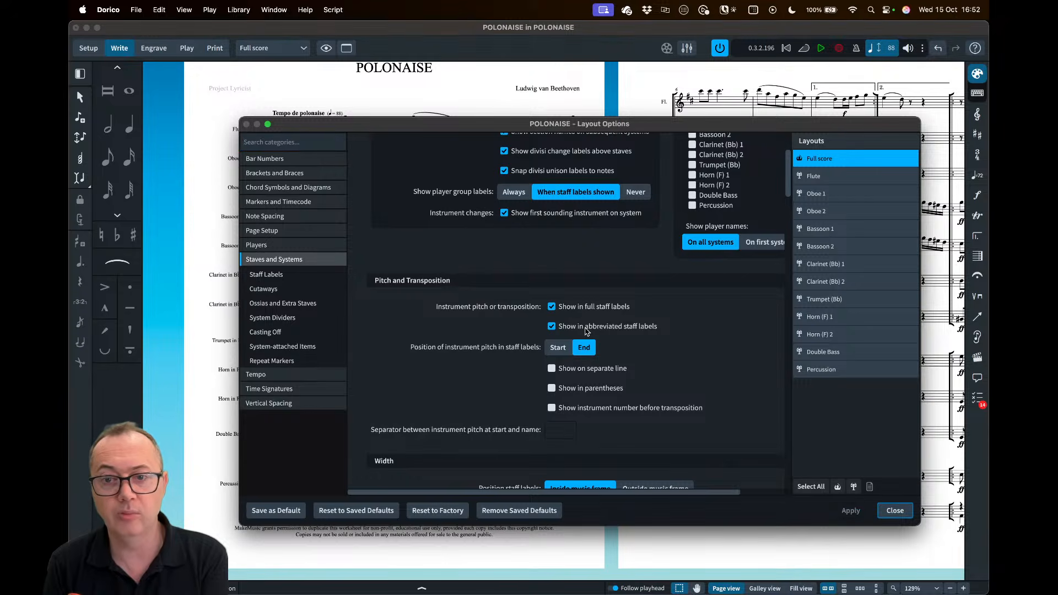
{"action": "left_click", "coordinate": [588, 330]}
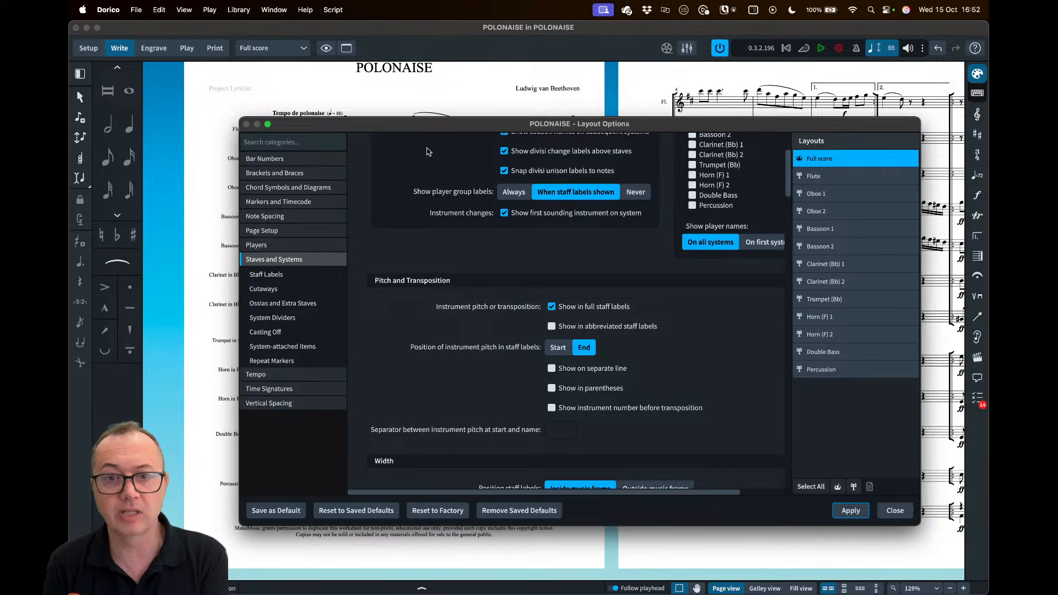
{"action": "left_click_drag", "start_coordinate": [414, 128], "coordinate": [487, 101]}
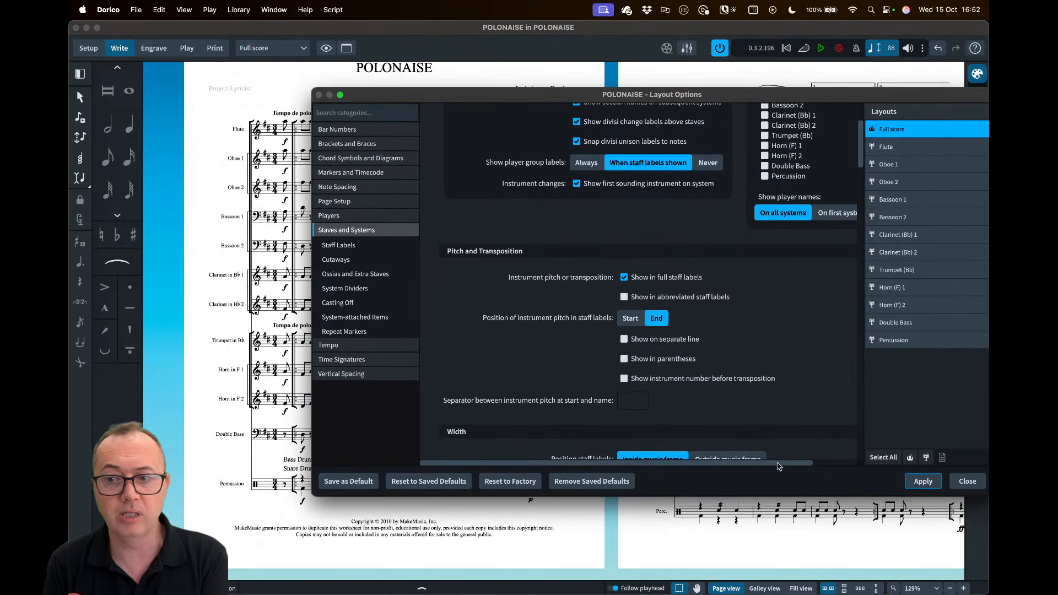
{"action": "left_click", "coordinate": [924, 481]}
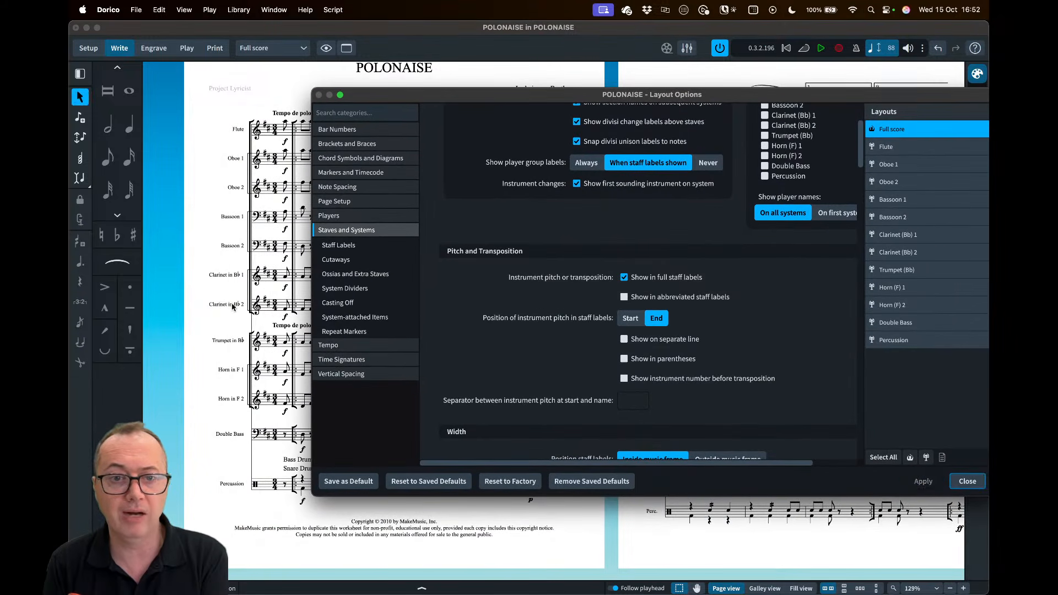
Try positioning the instrument pitch at the Start of staff labels, then restore the End position and apply it
{"action": "left_click", "coordinate": [630, 320]}
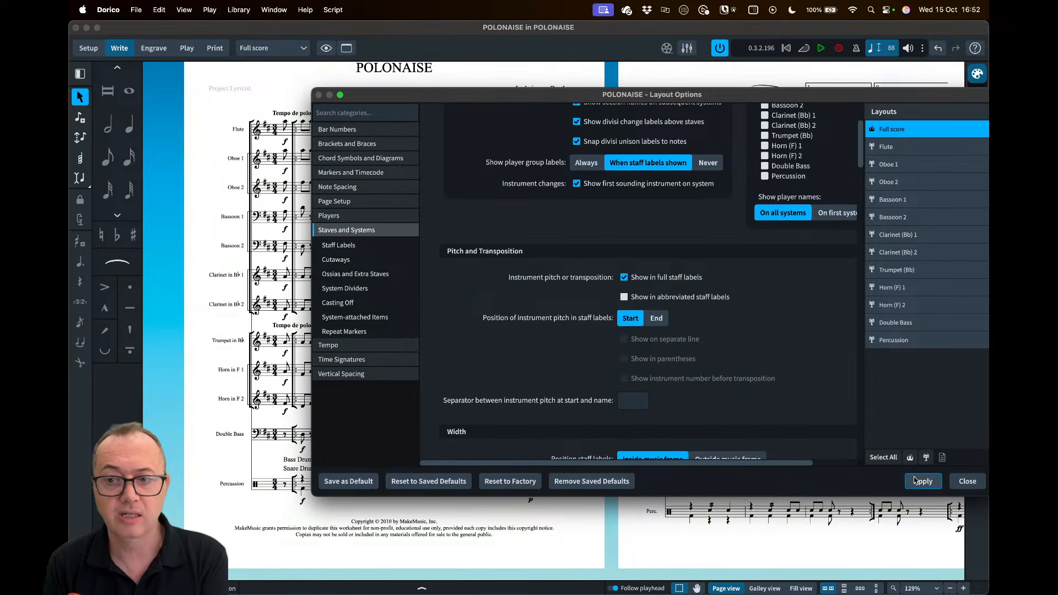
{"action": "key", "text": "Return"}
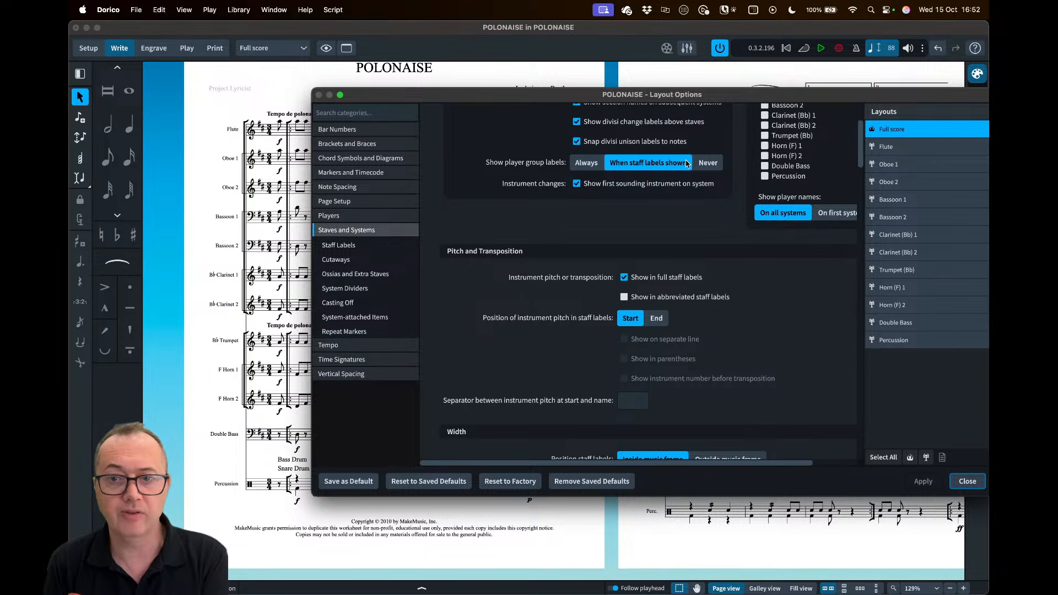
{"action": "left_click", "coordinate": [656, 318]}
{"action": "left_click", "coordinate": [939, 482]}
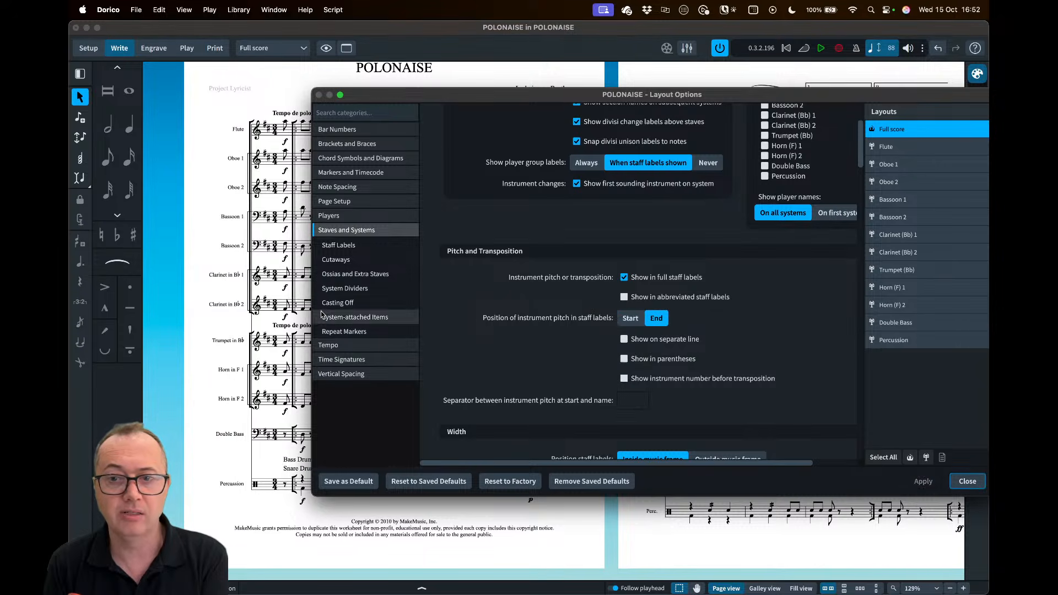
Check the staff labels on both visible score pages behind Layout Options, then close the dialog
{"action": "left_click_drag", "start_coordinate": [508, 100], "coordinate": [451, 426]}
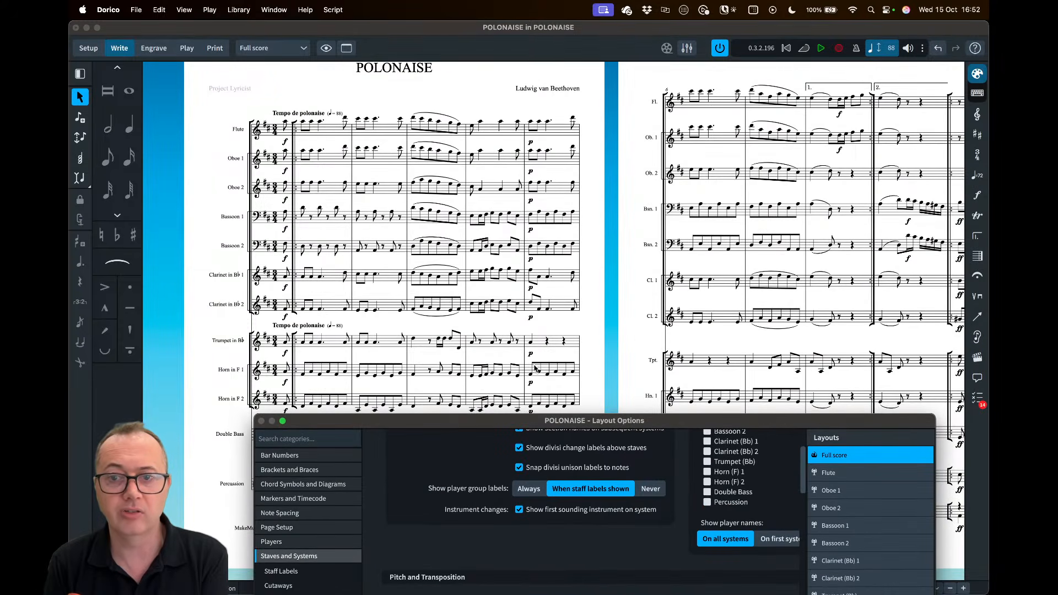
{"action": "left_click_drag", "start_coordinate": [678, 423], "coordinate": [615, 101]}
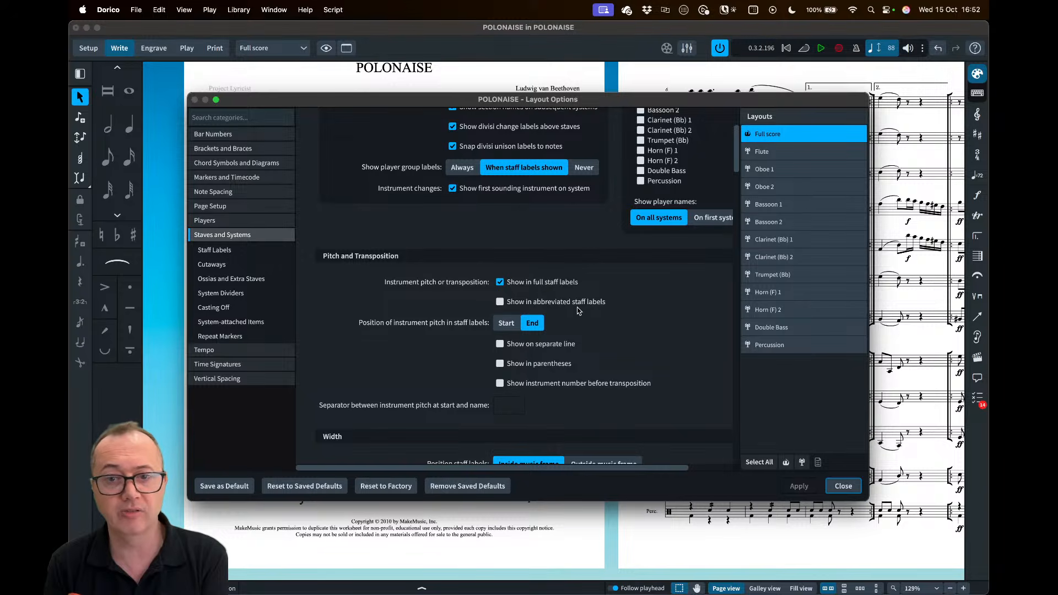
{"action": "left_click", "coordinate": [841, 487]}
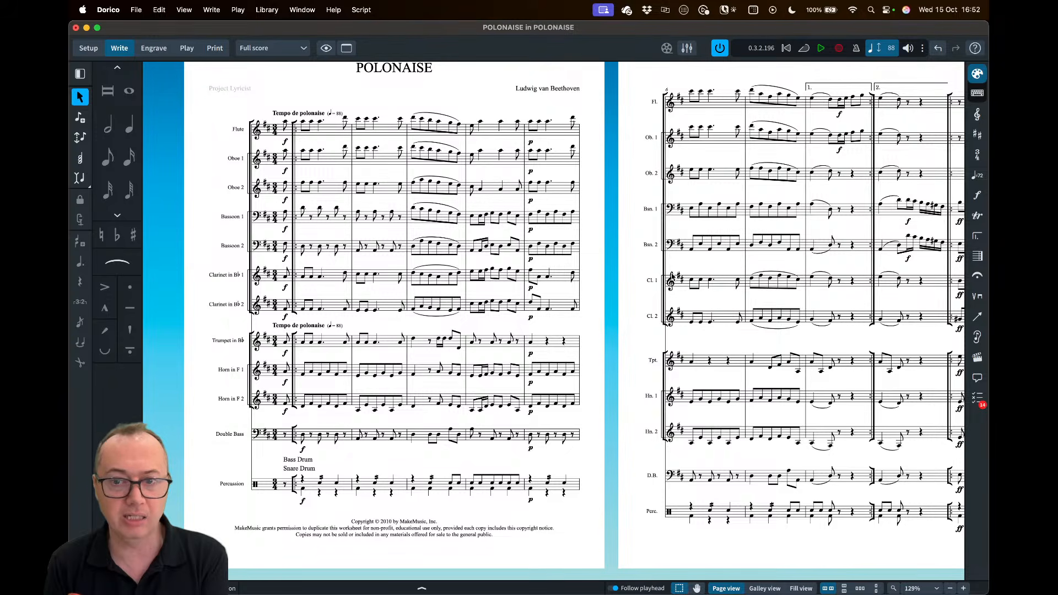
Try always showing the transposition in the Clarinet instrument names, then restore Follow Layout Options and confirm
{"action": "double_click", "coordinate": [650, 283]}
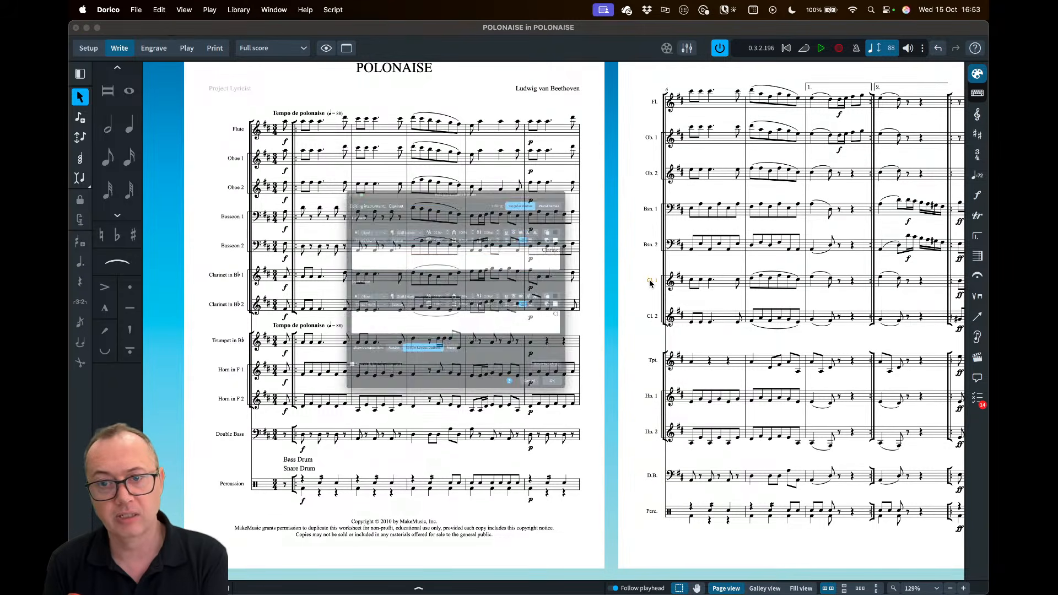
{"action": "left_click", "coordinate": [627, 342]}
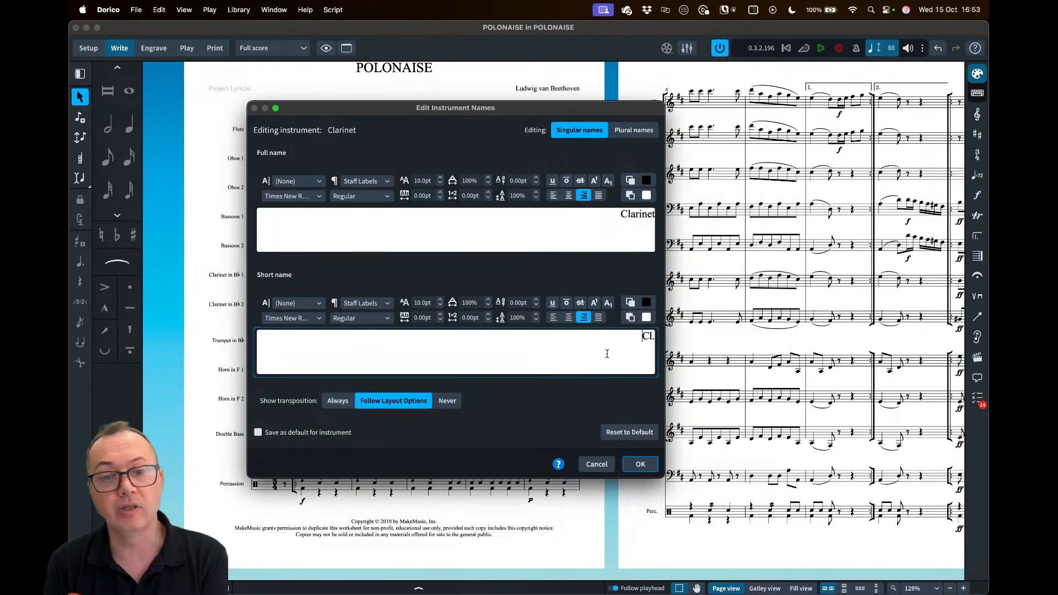
{"action": "left_click", "coordinate": [339, 406]}
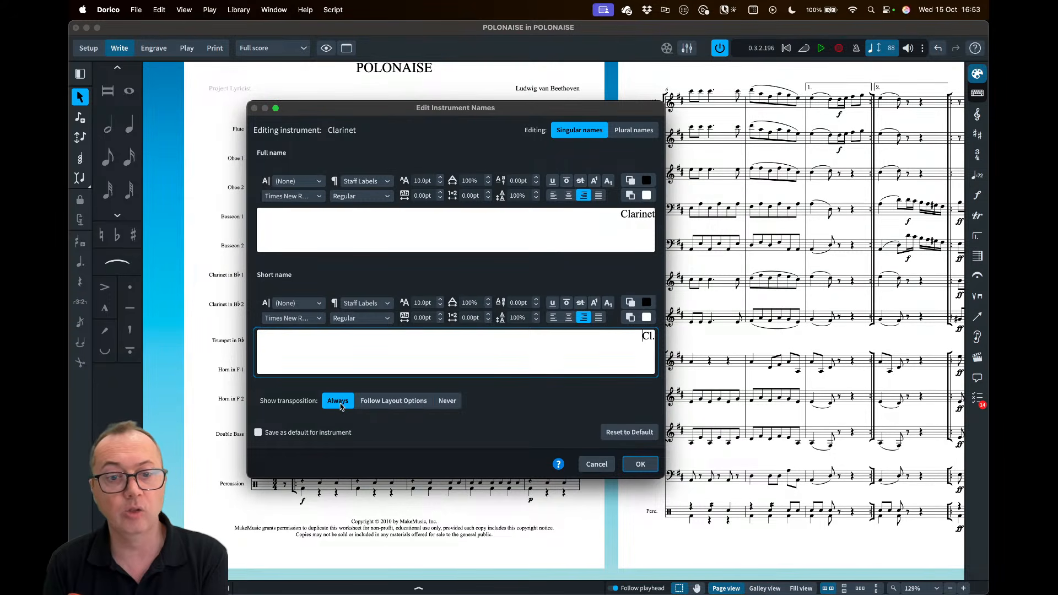
{"action": "left_click", "coordinate": [387, 403]}
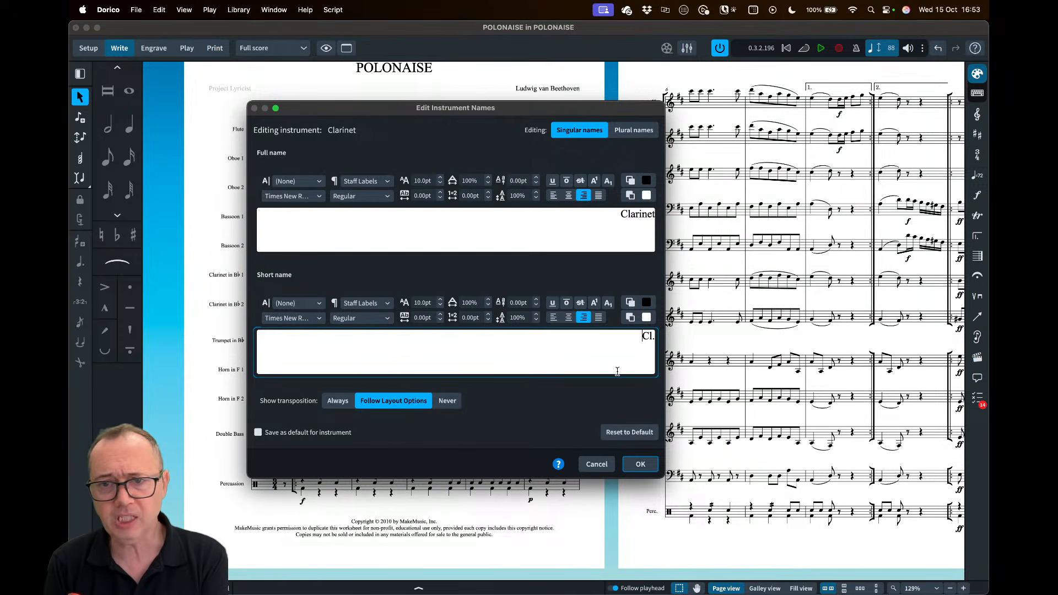
{"action": "left_click", "coordinate": [638, 464]}
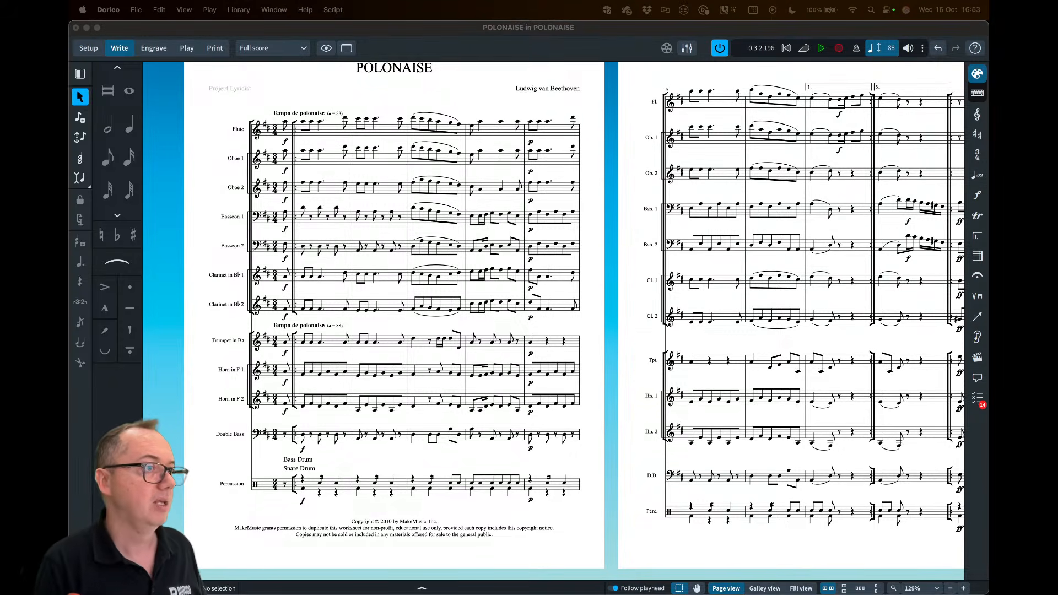
Review the full score through to page 9 and examine the rit. markings above the flute and trumpet staves
{"action": "scroll", "coordinate": [497, 191], "scroll_direction": "right", "scroll_amount": 10}
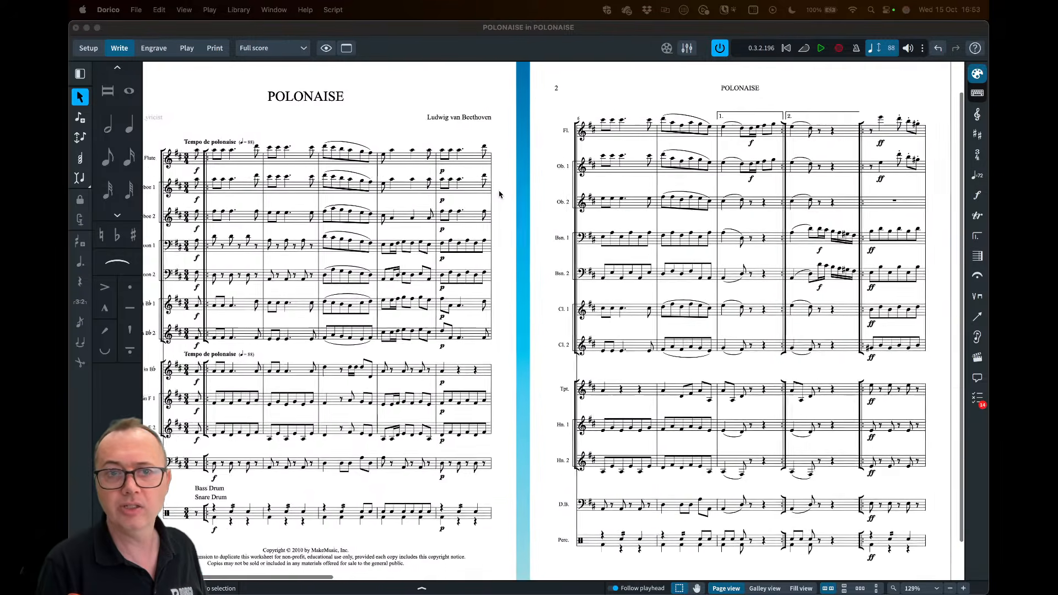
{"action": "scroll", "coordinate": [500, 194], "scroll_direction": "right", "scroll_amount": 15}
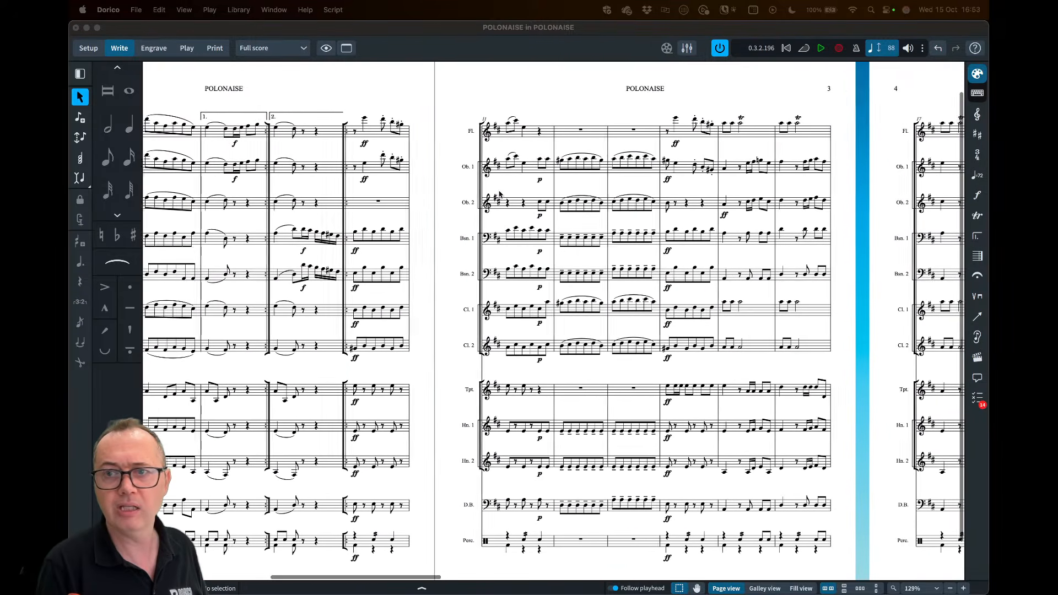
{"action": "scroll", "coordinate": [500, 194], "scroll_direction": "right", "scroll_amount": 8}
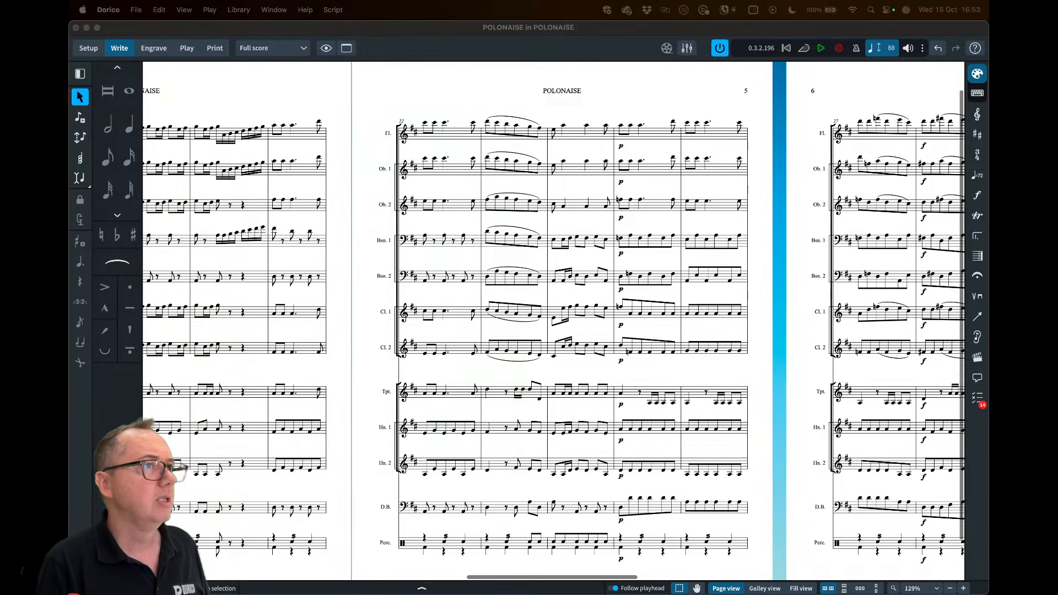
{"action": "scroll", "coordinate": [606, 222], "scroll_direction": "right", "scroll_amount": 15}
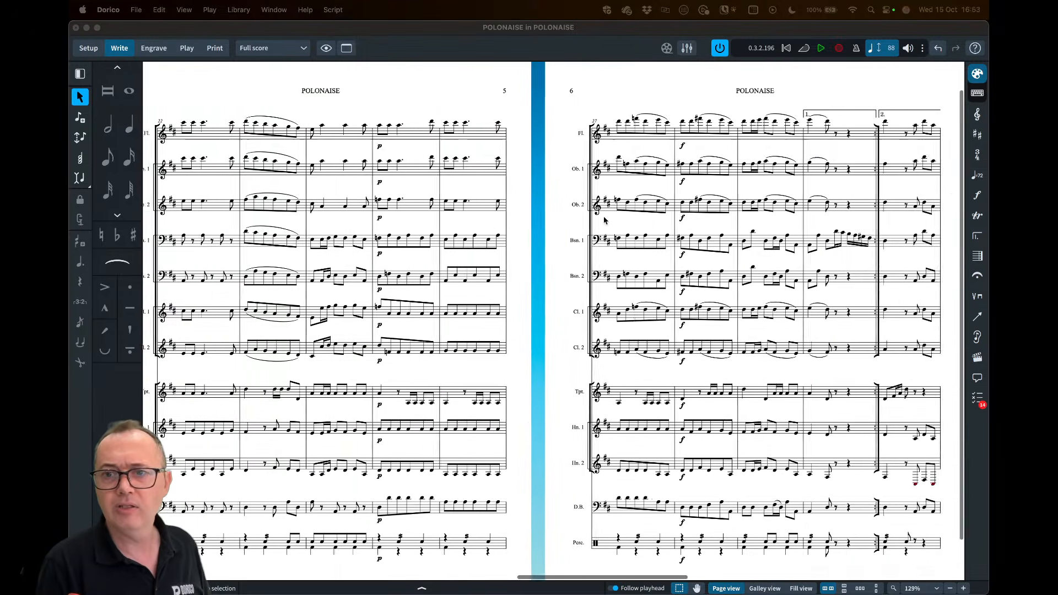
{"action": "scroll", "coordinate": [605, 221], "scroll_direction": "up", "scroll_amount": 3}
{"action": "scroll", "coordinate": [604, 221], "scroll_direction": "right", "scroll_amount": 15}
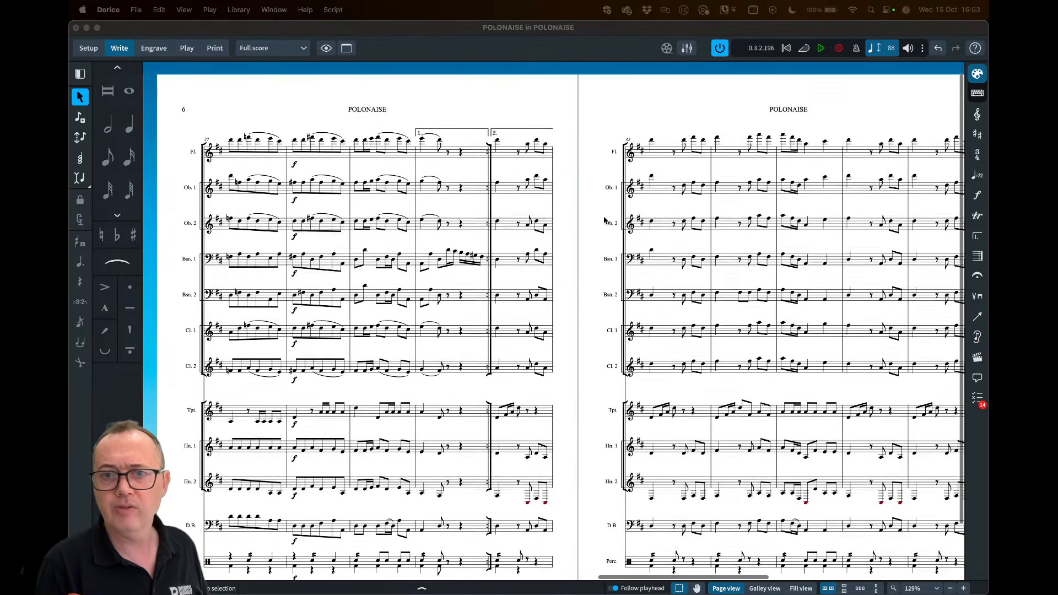
{"action": "scroll", "coordinate": [508, 146], "scroll_direction": "right", "scroll_amount": 15}
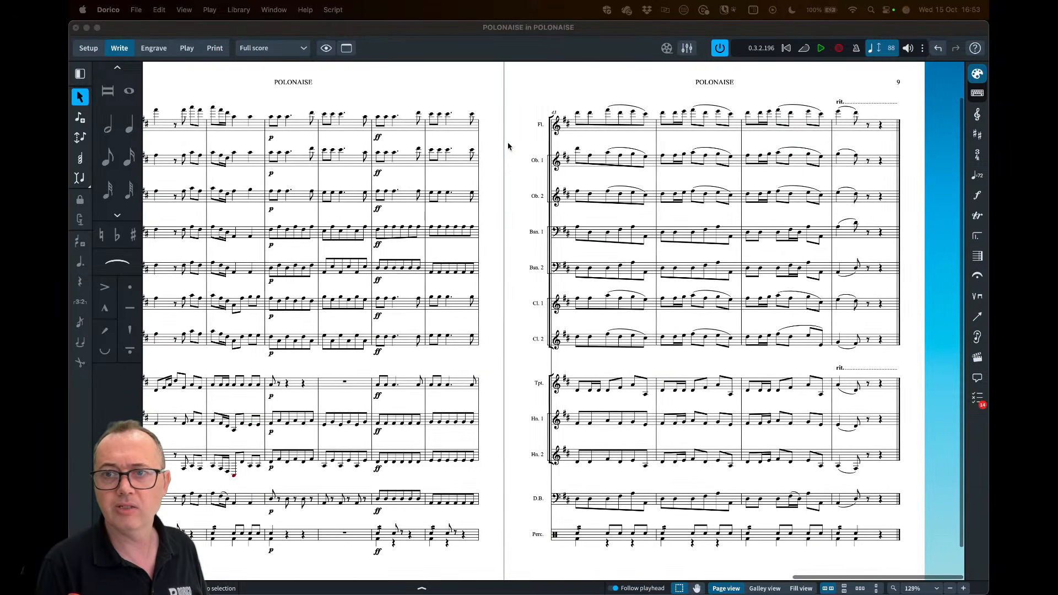
{"action": "scroll", "coordinate": [508, 146], "scroll_direction": "left", "scroll_amount": 5}
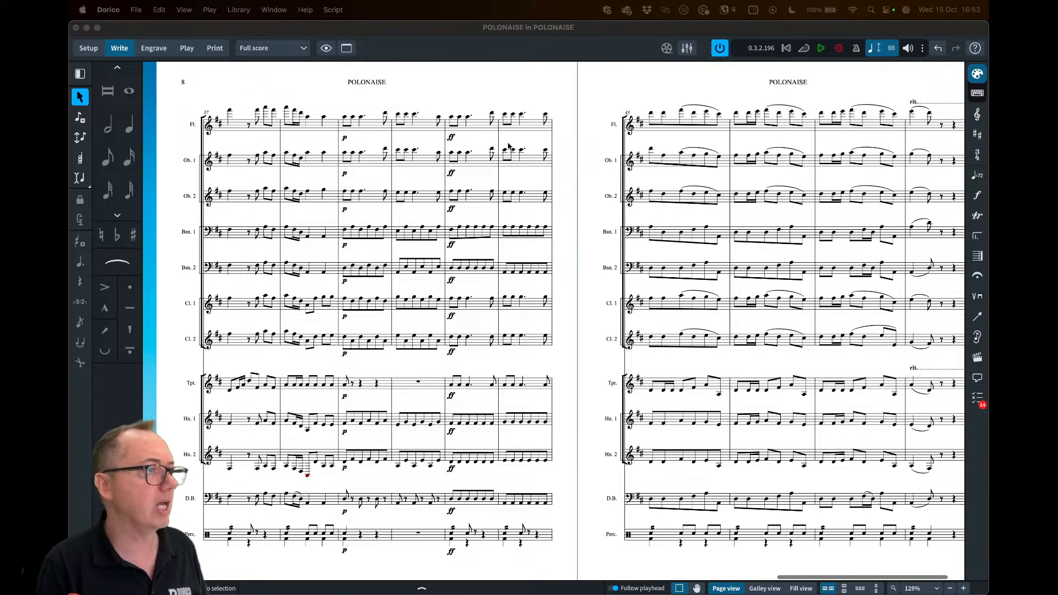
{"action": "scroll", "coordinate": [508, 146], "scroll_direction": "right", "scroll_amount": 5}
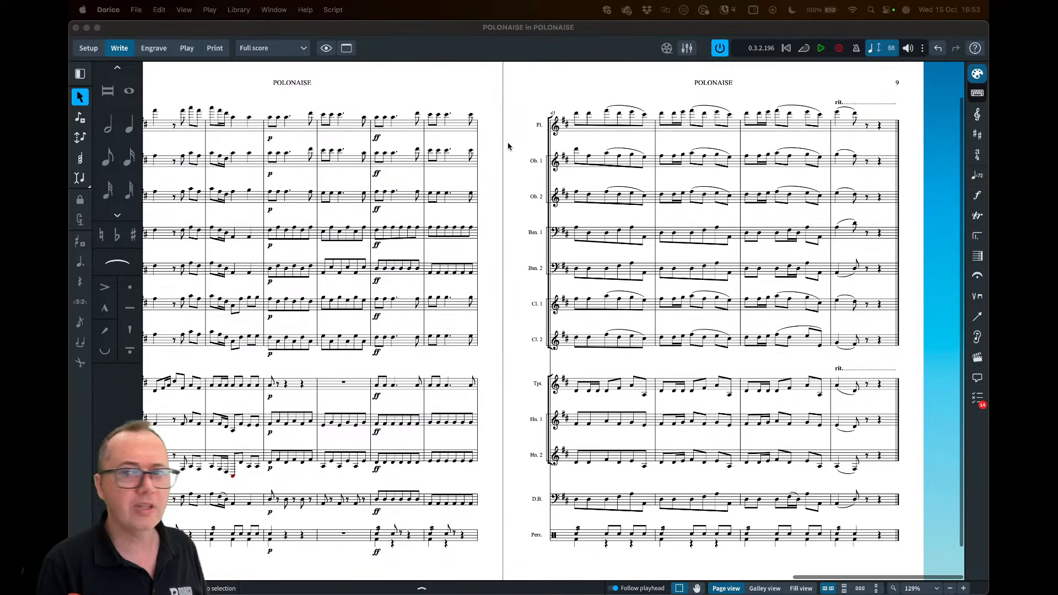
{"action": "left_click", "coordinate": [840, 103]}
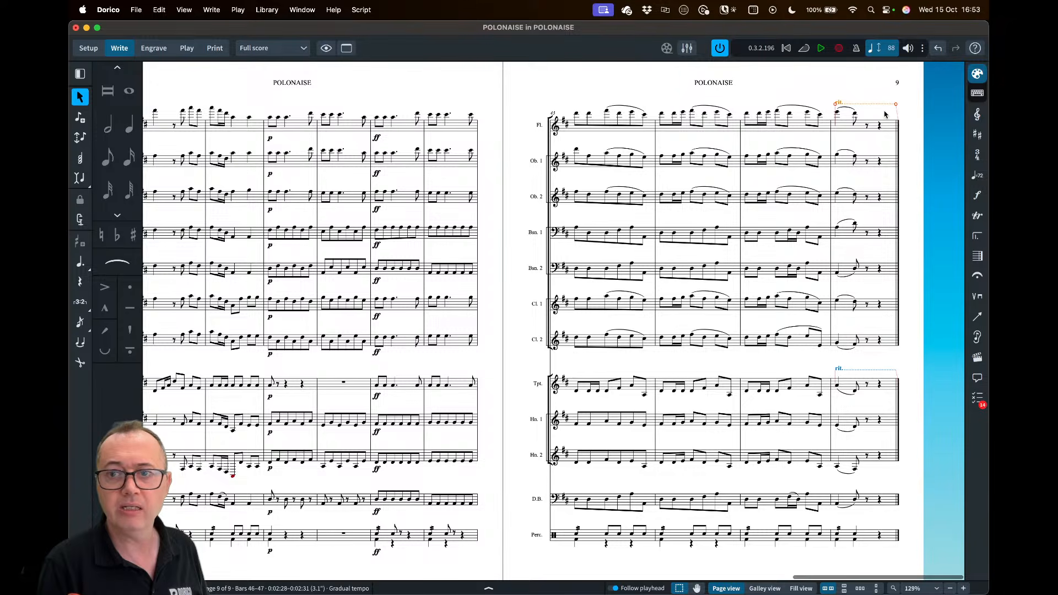
{"action": "left_click", "coordinate": [847, 374]}
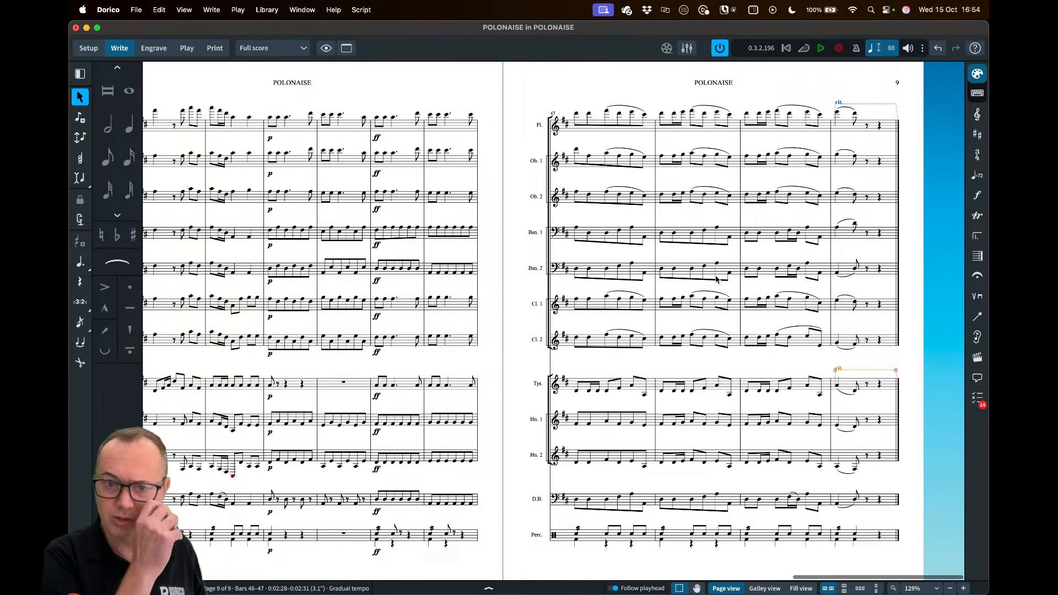
Compare the key signatures and staves on the first page with Beethoven Polonaise.musx in Finale
{"action": "scroll", "coordinate": [716, 279], "scroll_direction": "left", "scroll_amount": 20}
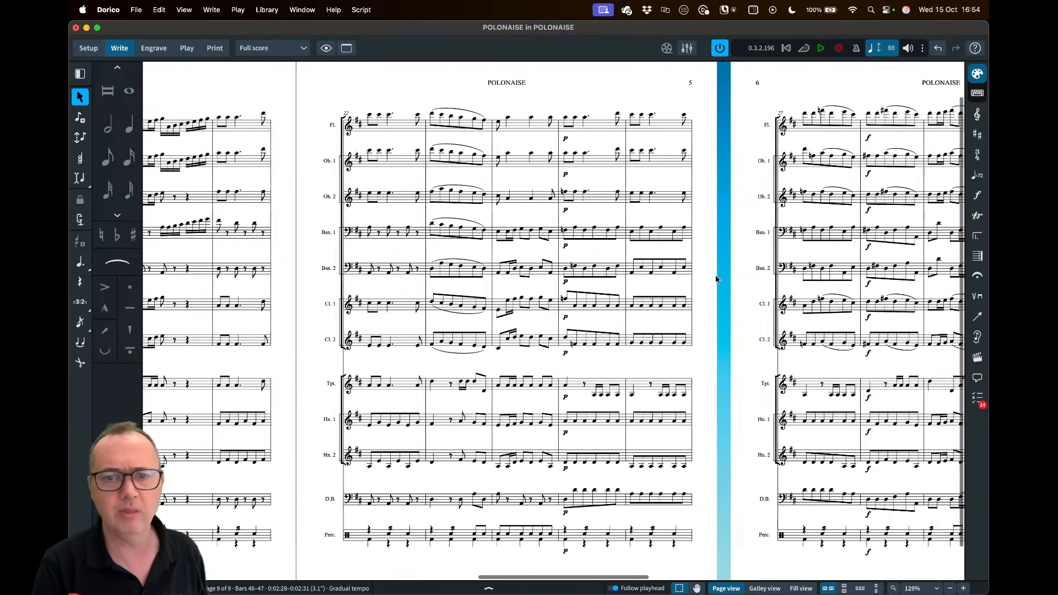
{"action": "scroll", "coordinate": [529, 265], "scroll_direction": "down", "scroll_amount": 3}
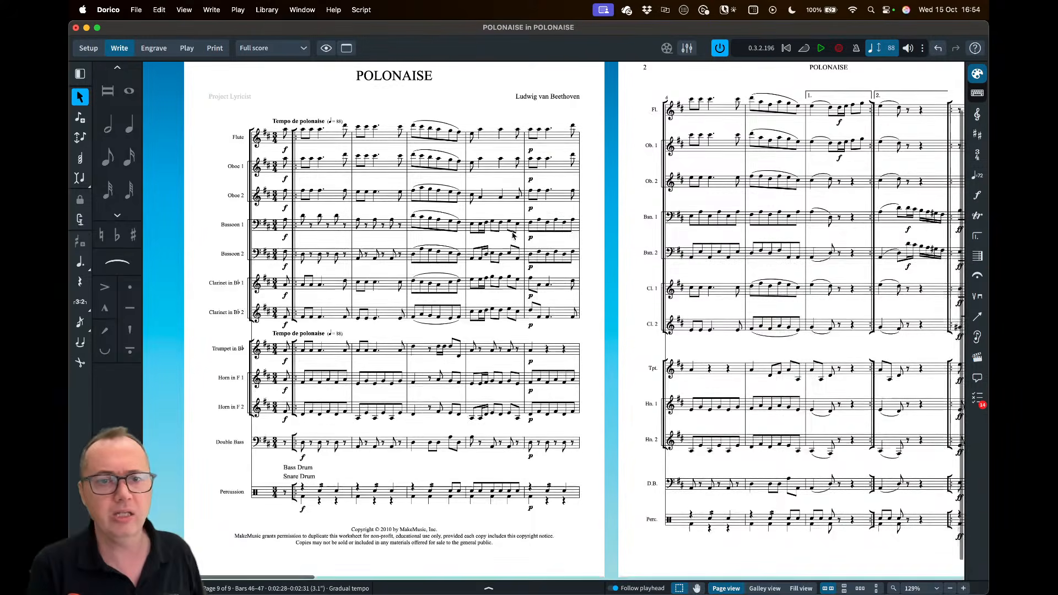
{"action": "scroll", "coordinate": [512, 234], "scroll_direction": "up", "scroll_amount": 2}
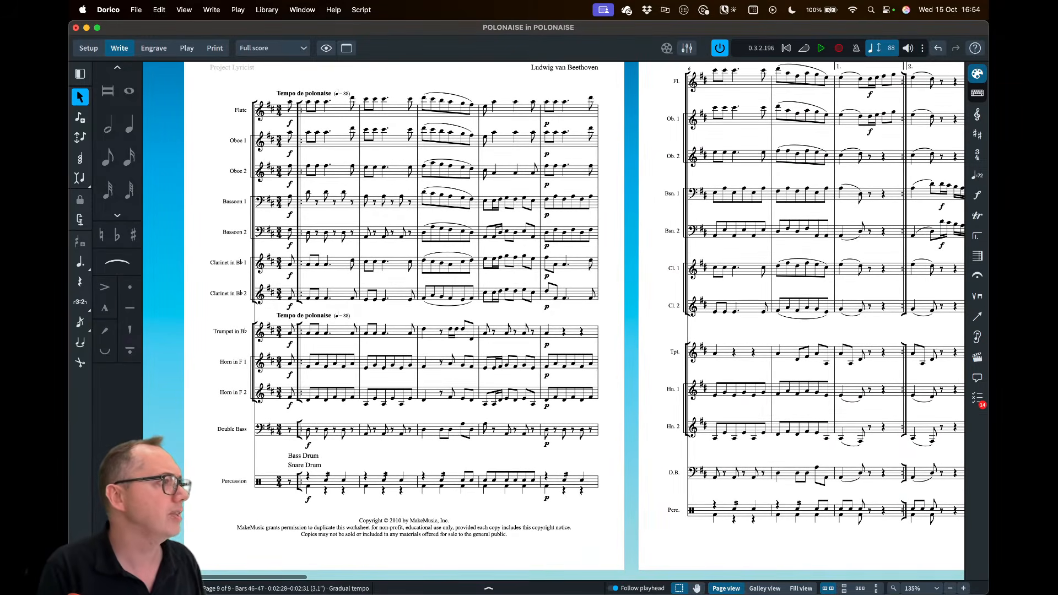
{"action": "left_click_drag", "start_coordinate": [353, 128], "coordinate": [501, 62]}
{"action": "scroll", "coordinate": [531, 427], "scroll_direction": "down", "scroll_amount": 3}
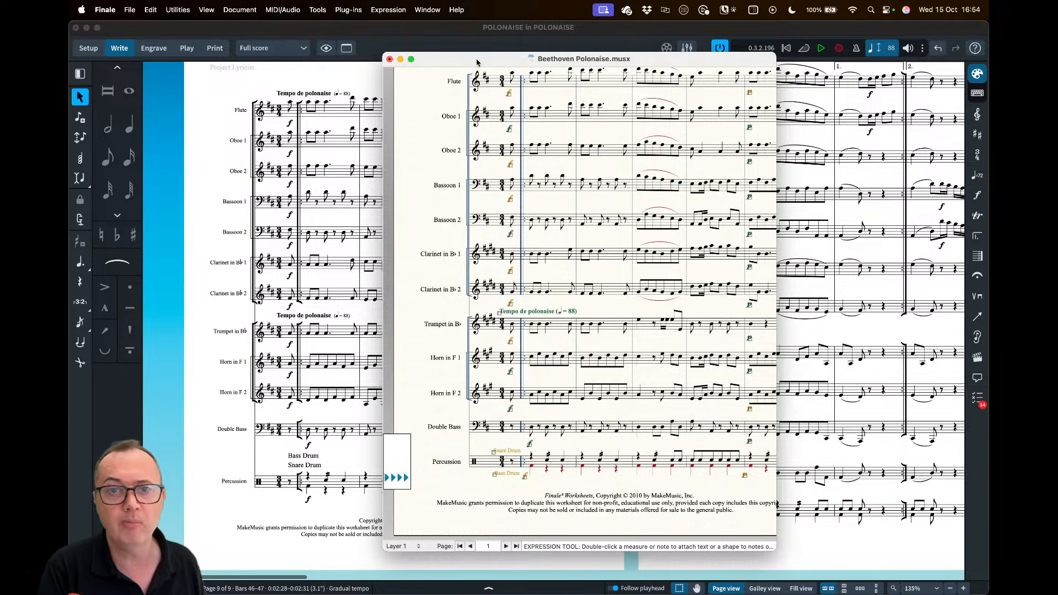
{"action": "left_click_drag", "start_coordinate": [478, 63], "coordinate": [1057, 62]}
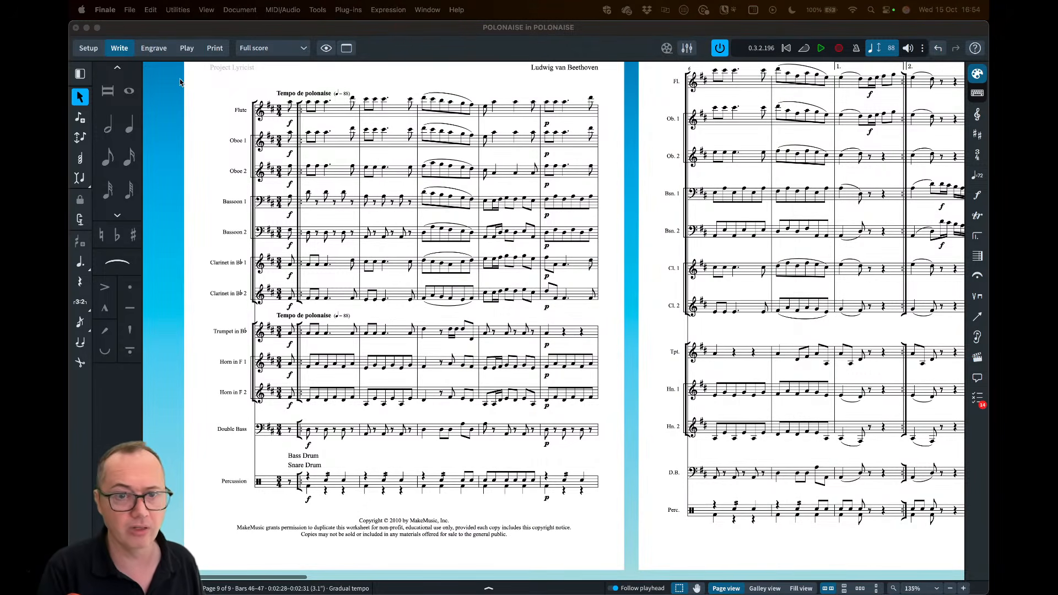
Switch the Full score layout to Transposed Pitch and check the transposing instruments and the corresponding edit option
{"action": "left_click", "coordinate": [201, 148]}
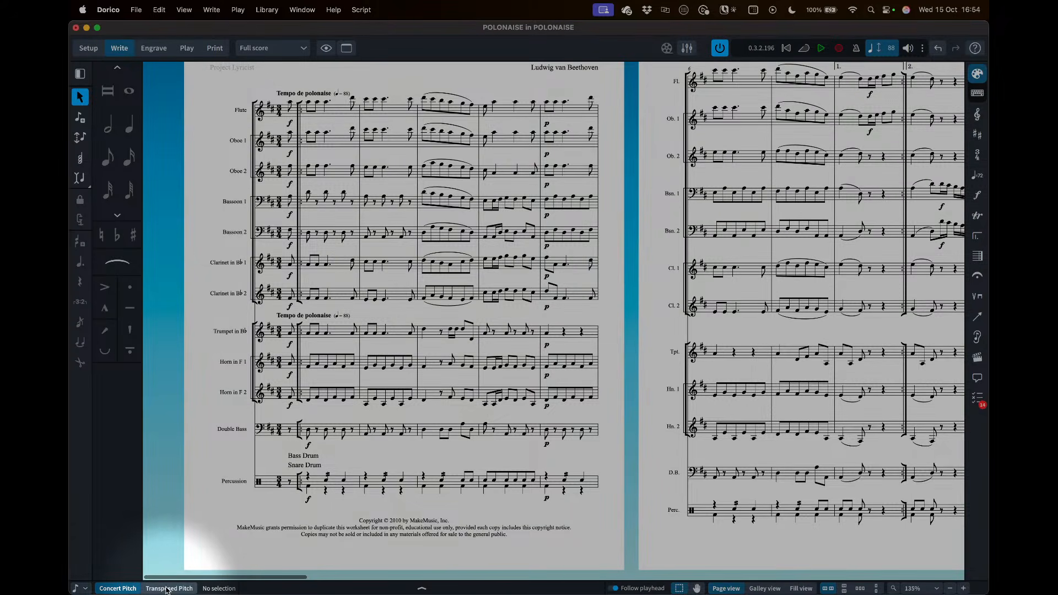
{"action": "left_click", "coordinate": [167, 588]}
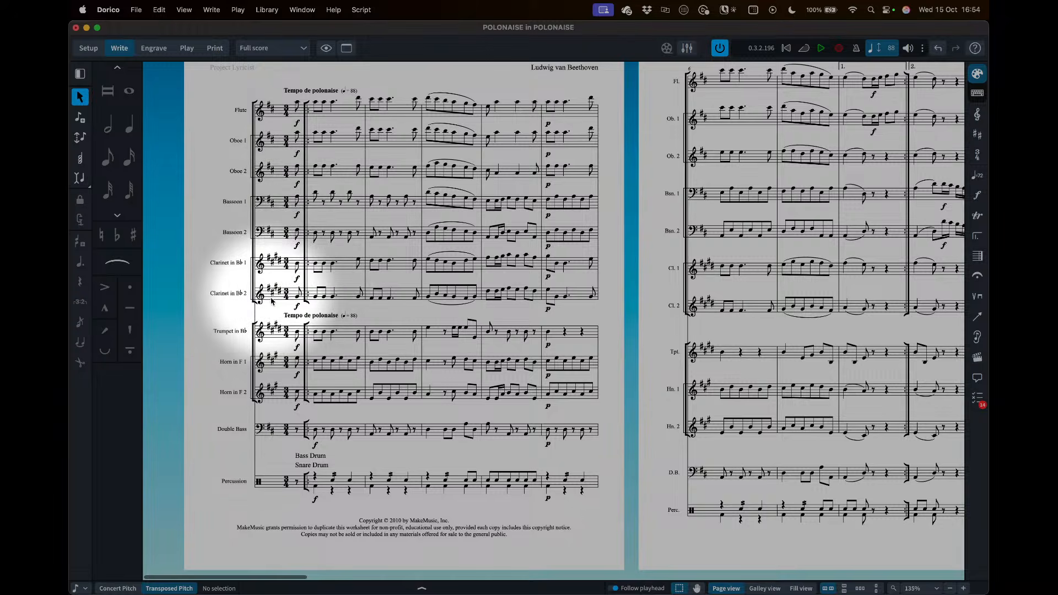
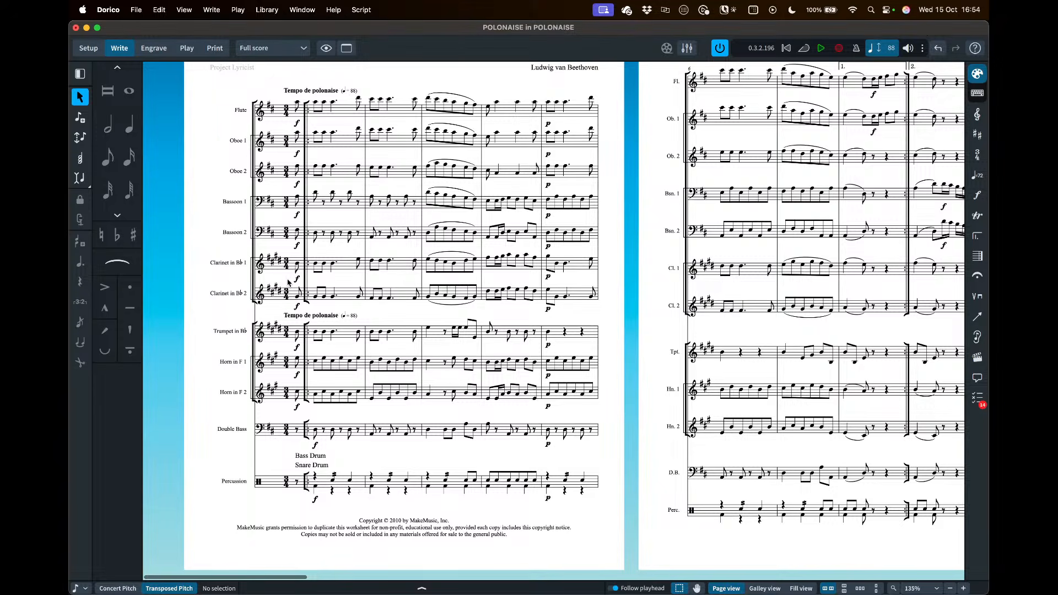
{"action": "scroll", "coordinate": [287, 282], "scroll_direction": "up", "scroll_amount": 3}
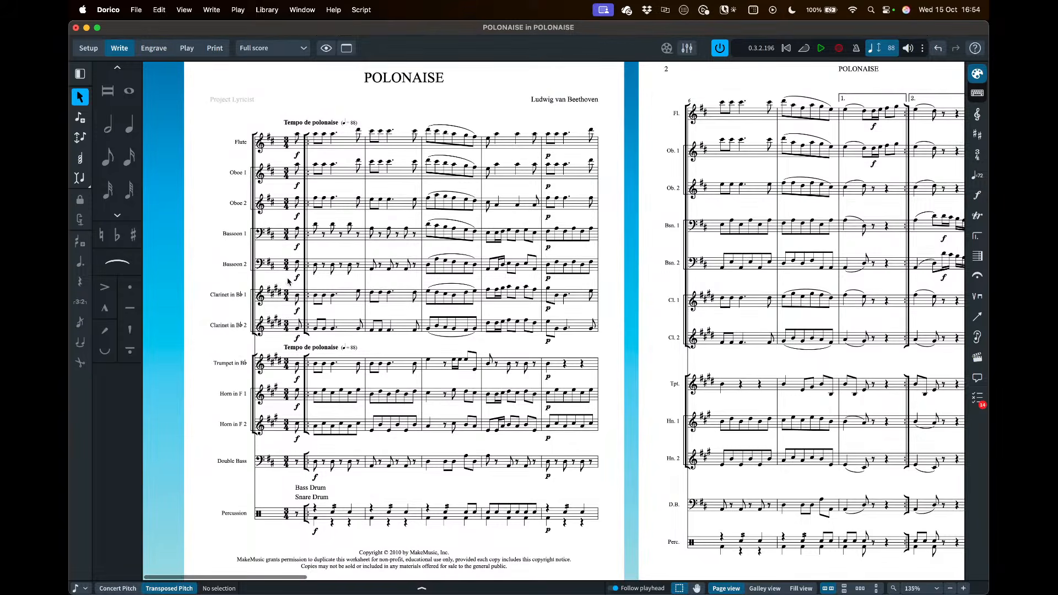
{"action": "scroll", "coordinate": [288, 280], "scroll_direction": "down", "scroll_amount": 3}
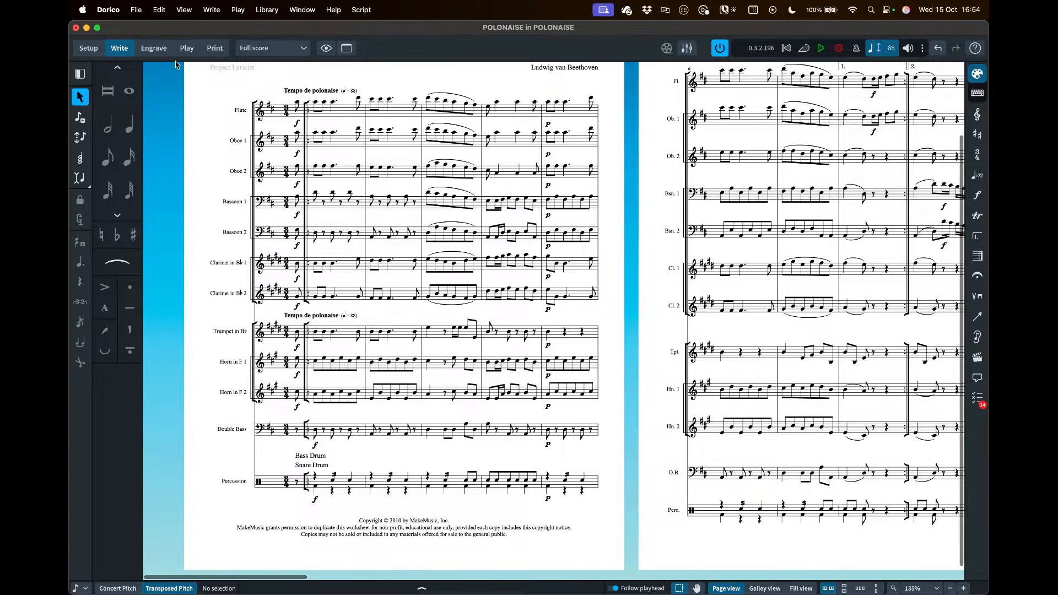
{"action": "left_click", "coordinate": [158, 10]}
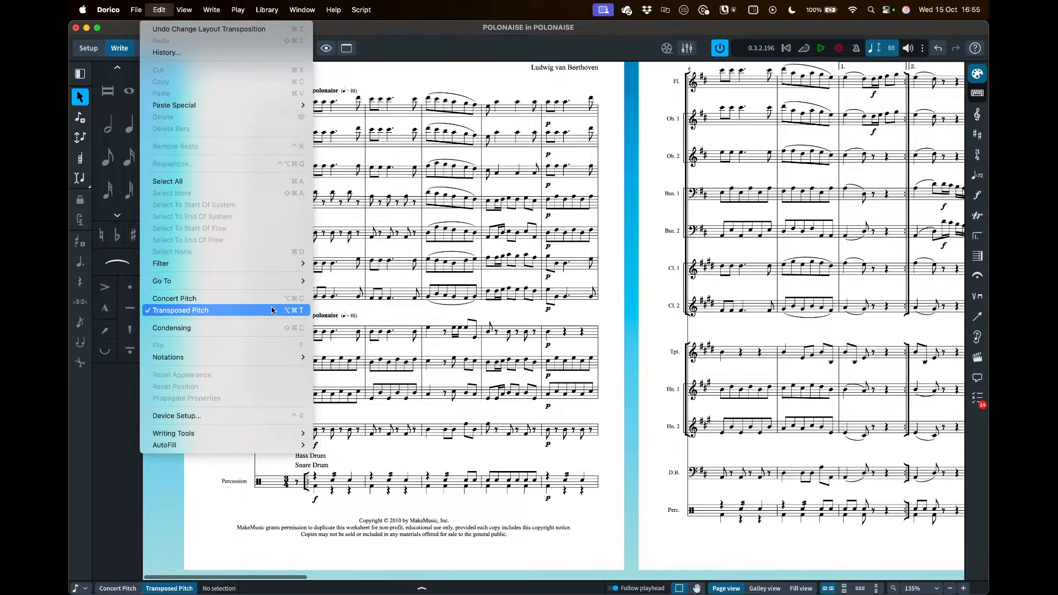
{"action": "left_click", "coordinate": [406, 311]}
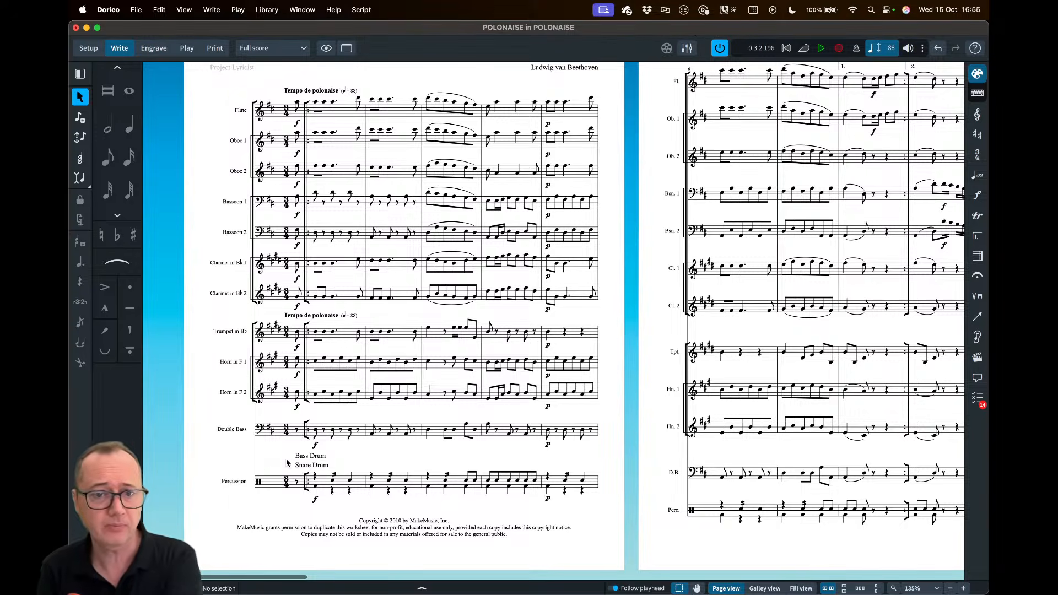
Try flipping the Bass Drum text at the start of the Percussion staff to the opposite side, then flip it back
{"action": "left_click", "coordinate": [318, 457]}
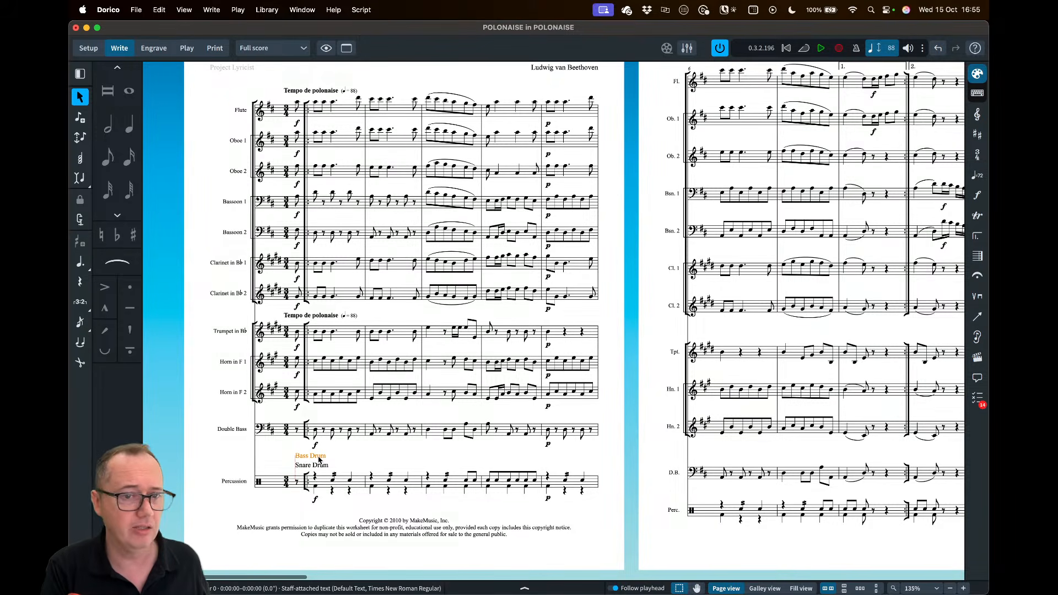
{"action": "scroll", "coordinate": [305, 433], "scroll_direction": "up", "scroll_amount": 5}
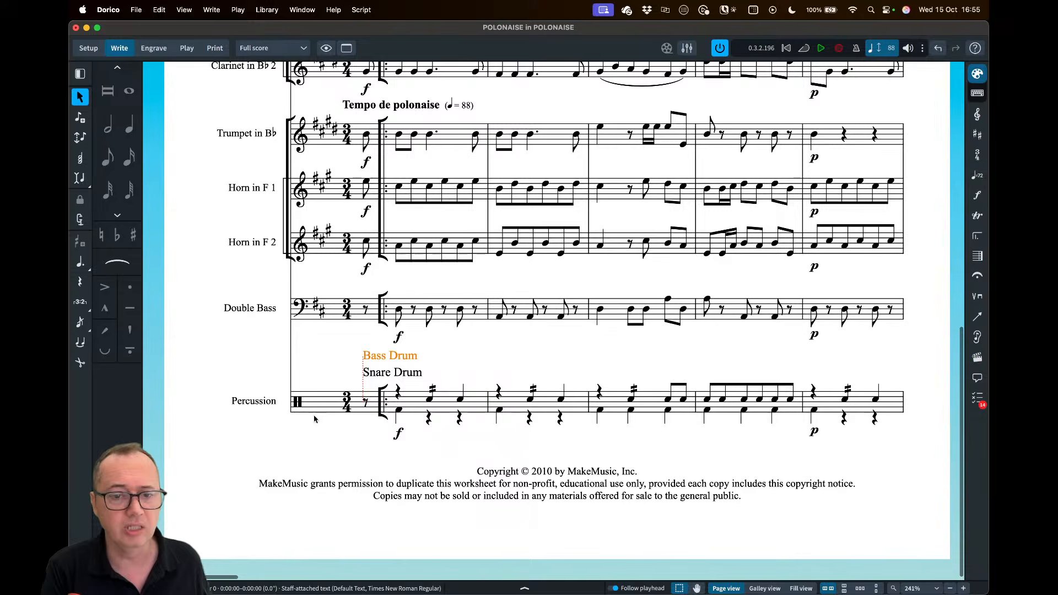
{"action": "left_click", "coordinate": [373, 375]}
{"action": "left_click", "coordinate": [374, 358]}
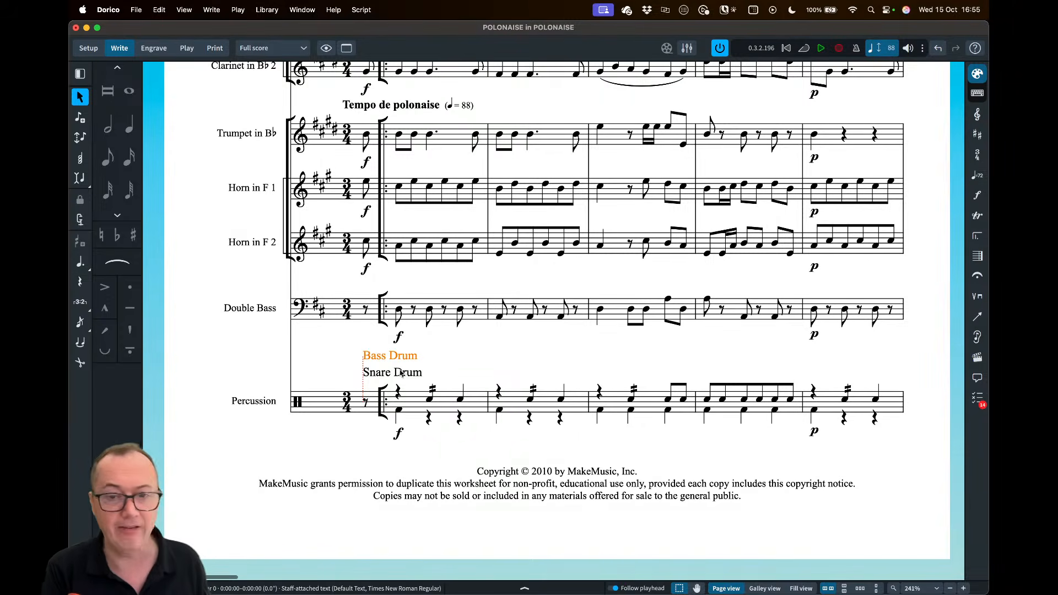
{"action": "key", "text": "f"}
{"action": "key", "text": "f"}
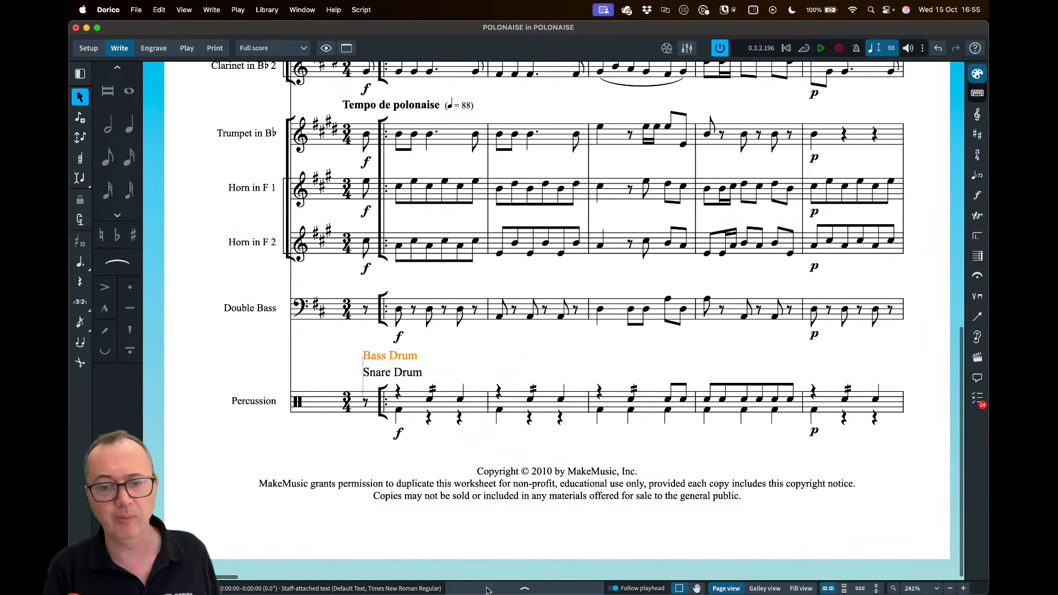
Switch to Engrave mode and try the Avoid collisions property on the Bass Drum text, leaving it off and closing the properties
{"action": "left_click", "coordinate": [525, 588]}
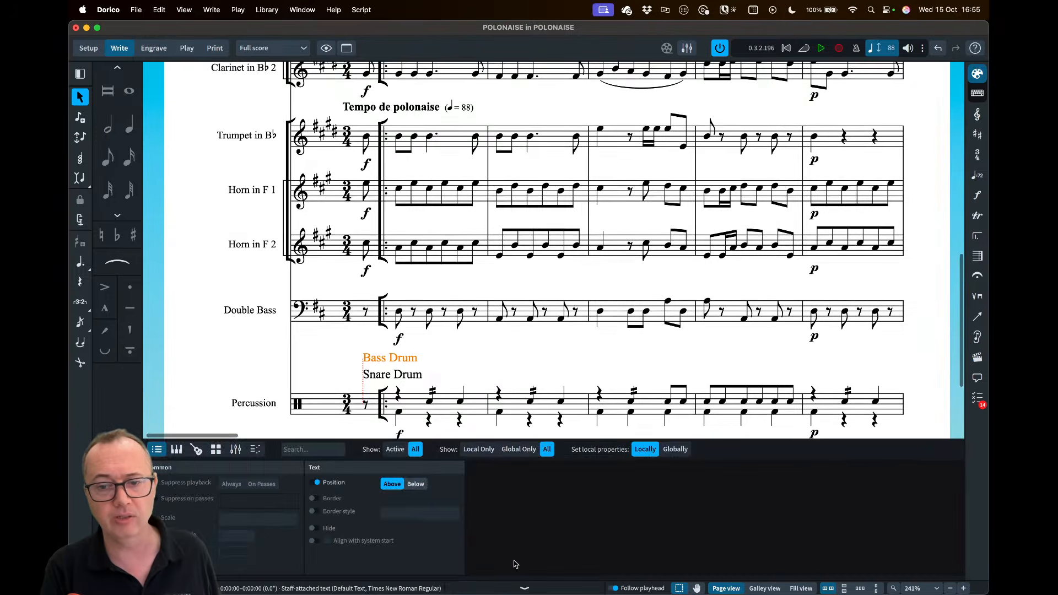
{"action": "left_click", "coordinate": [153, 48]}
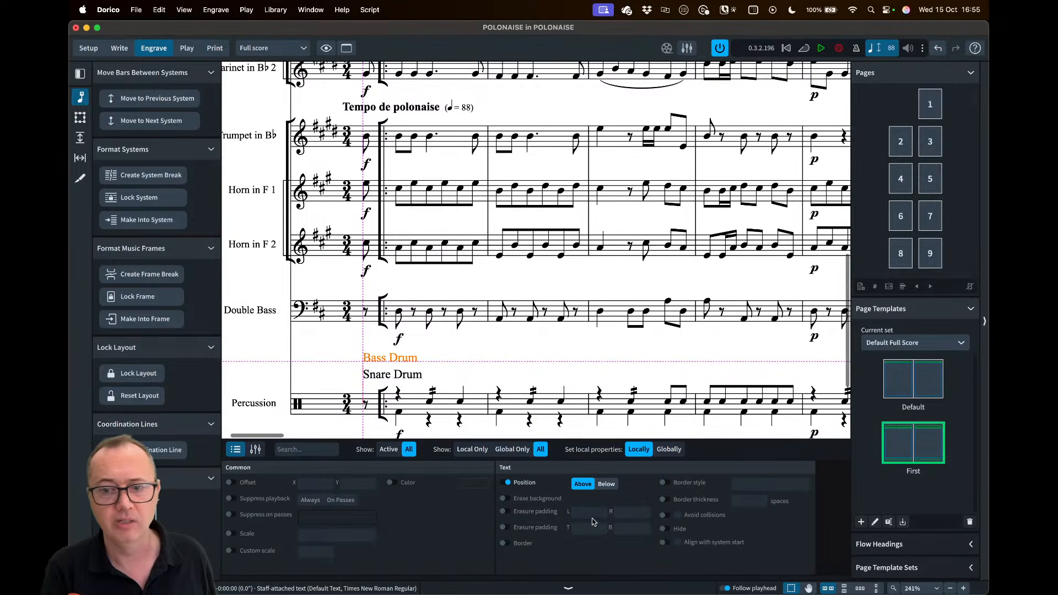
{"action": "left_click", "coordinate": [664, 516]}
{"action": "left_click", "coordinate": [666, 516]}
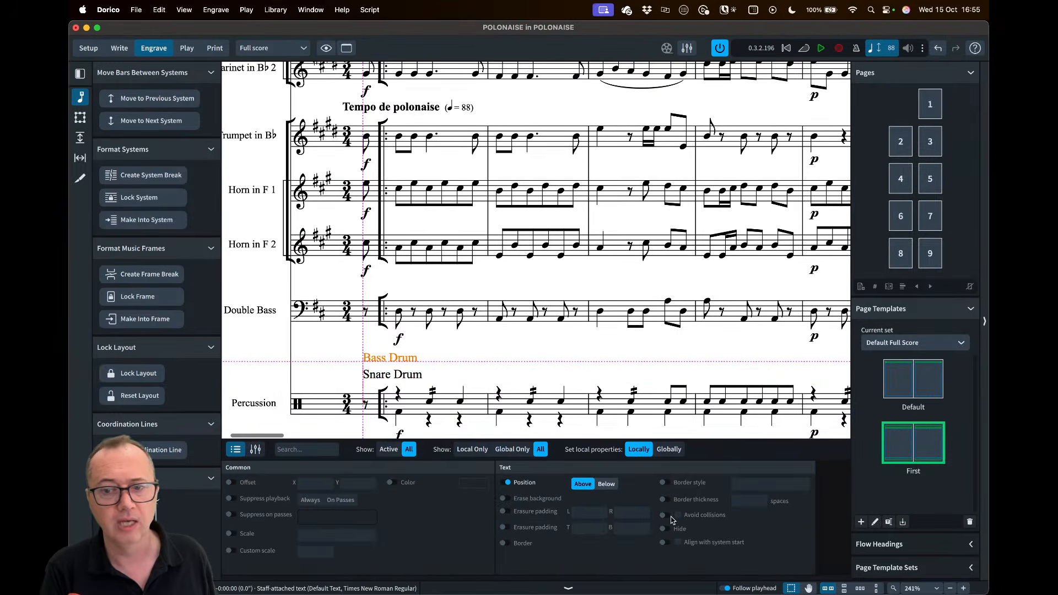
{"action": "left_click", "coordinate": [568, 586]}
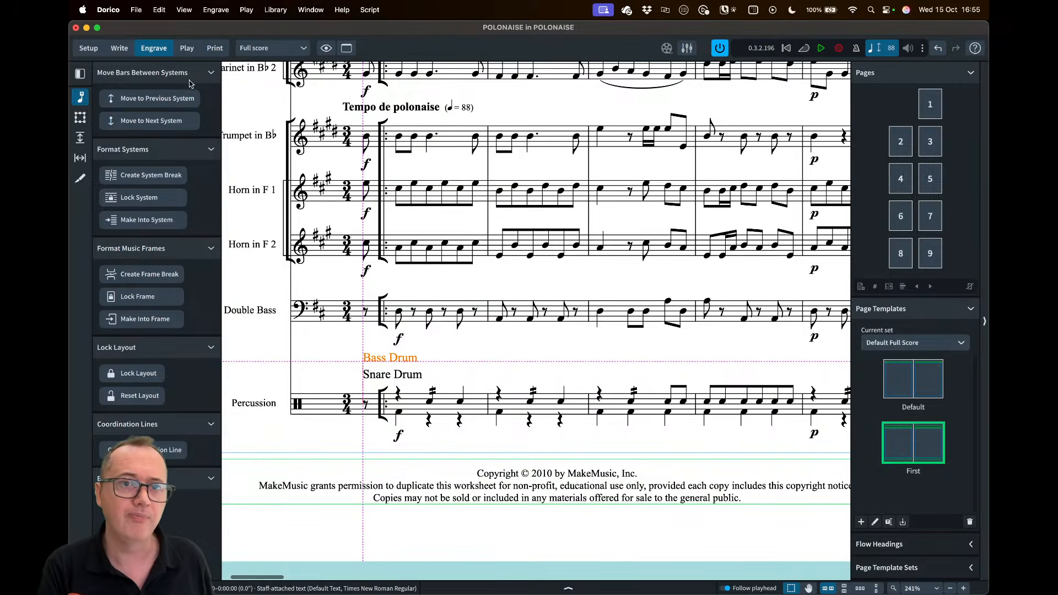
Flip the Bass Drum text below the Percussion staff, then shift the Snare Drum and Bass Drum texts leftward in Engrave mode
{"action": "left_click", "coordinate": [120, 49]}
{"action": "key", "text": "f"}
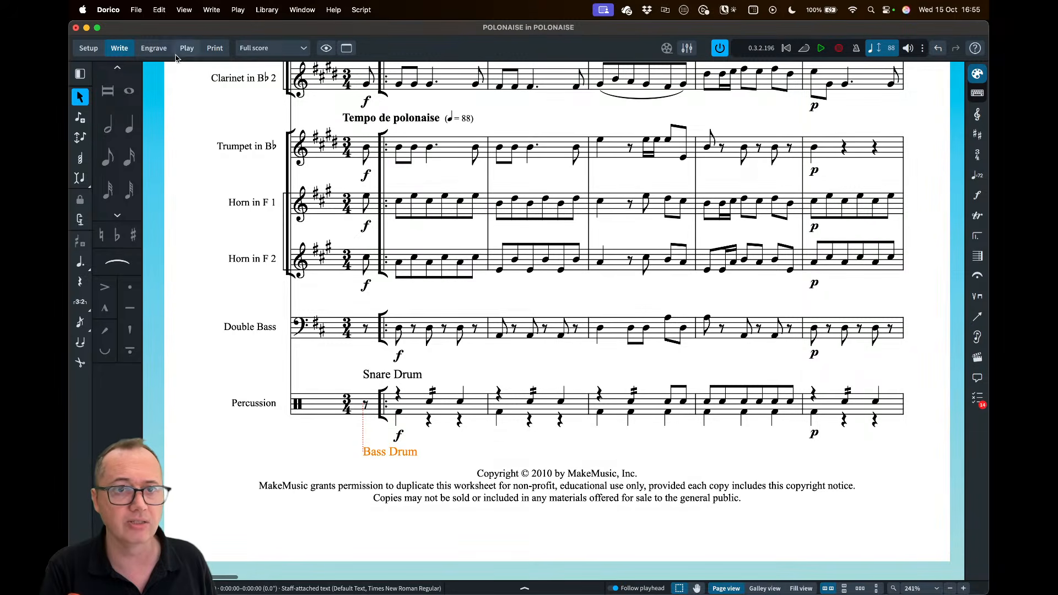
{"action": "left_click", "coordinate": [157, 49]}
{"action": "left_click_drag", "start_coordinate": [402, 376], "coordinate": [364, 379]}
{"action": "left_click_drag", "start_coordinate": [383, 455], "coordinate": [348, 435]}
{"action": "left_click", "coordinate": [439, 448]}
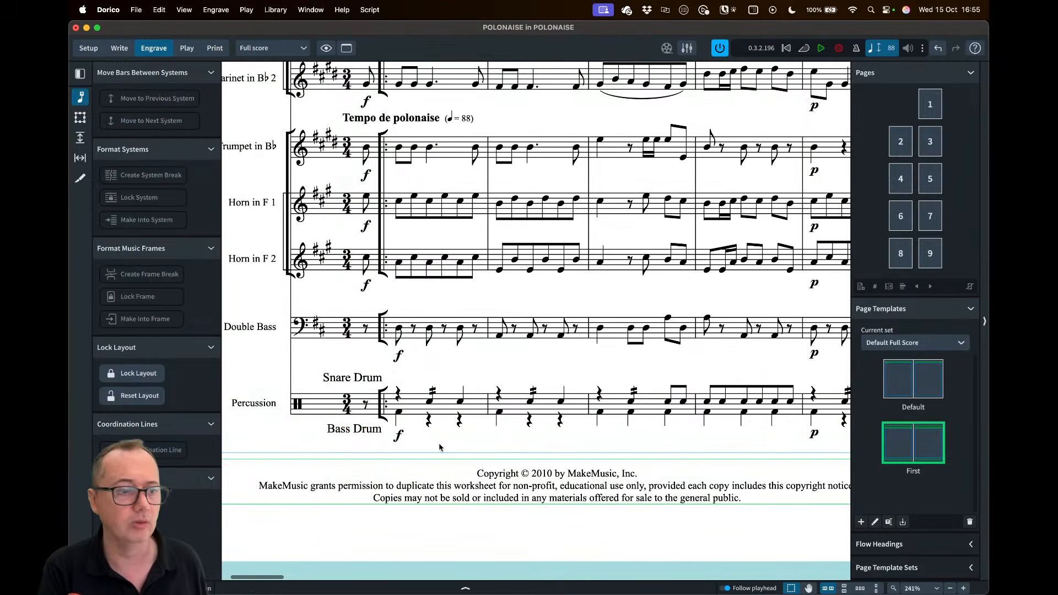
Examine the Snare Drum and Bass Drum labels and both Tempo de polonaise markings on the first page
{"action": "scroll", "coordinate": [459, 431], "scroll_direction": "down", "scroll_amount": 3}
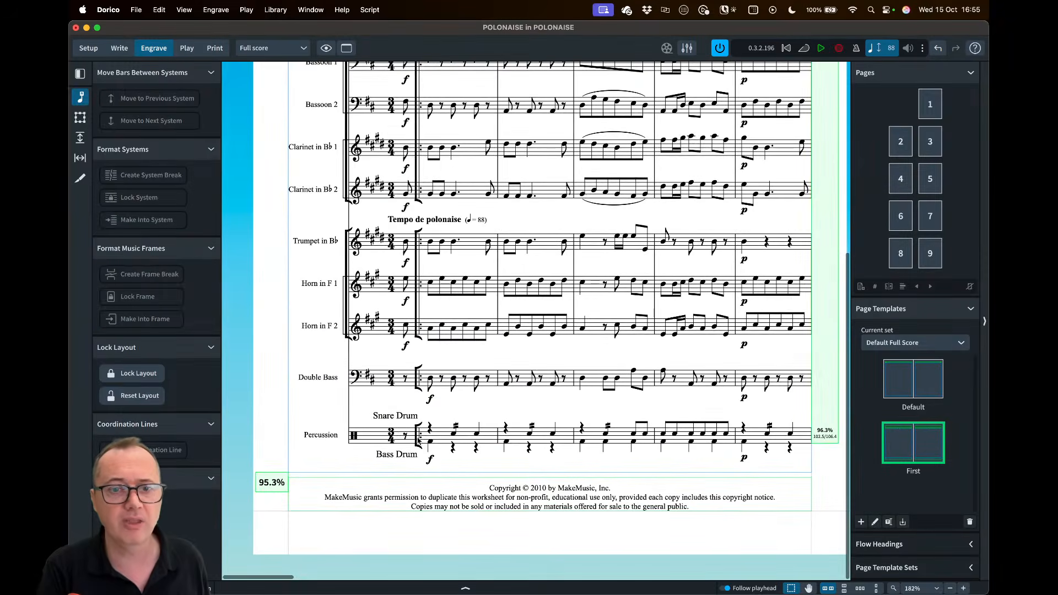
{"action": "left_click", "coordinate": [403, 420]}
{"action": "key", "text": "super+2"}
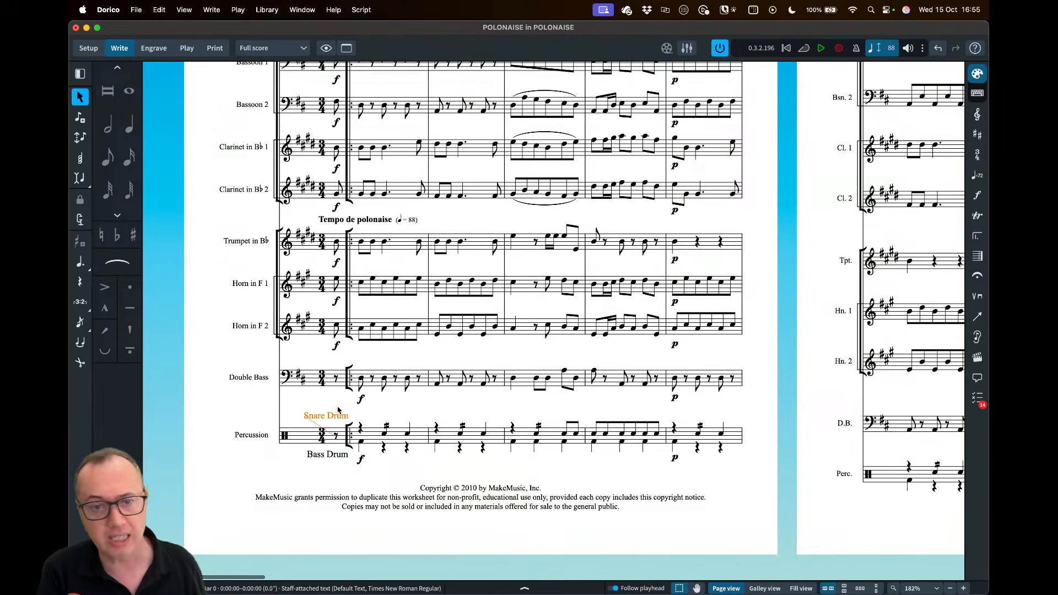
{"action": "scroll", "coordinate": [337, 412], "scroll_direction": "up", "scroll_amount": 2}
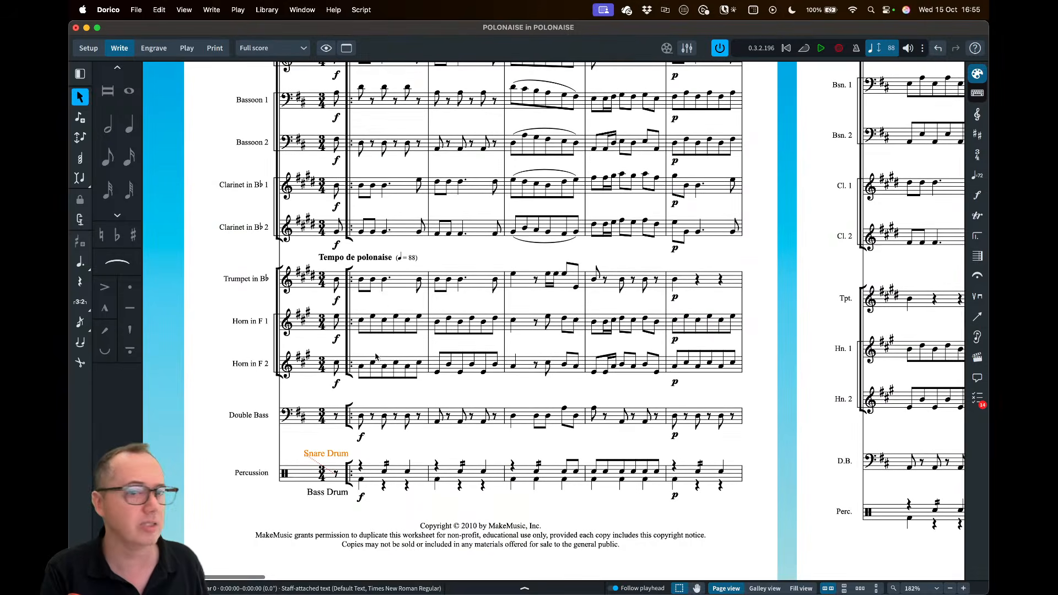
{"action": "left_click", "coordinate": [371, 263]}
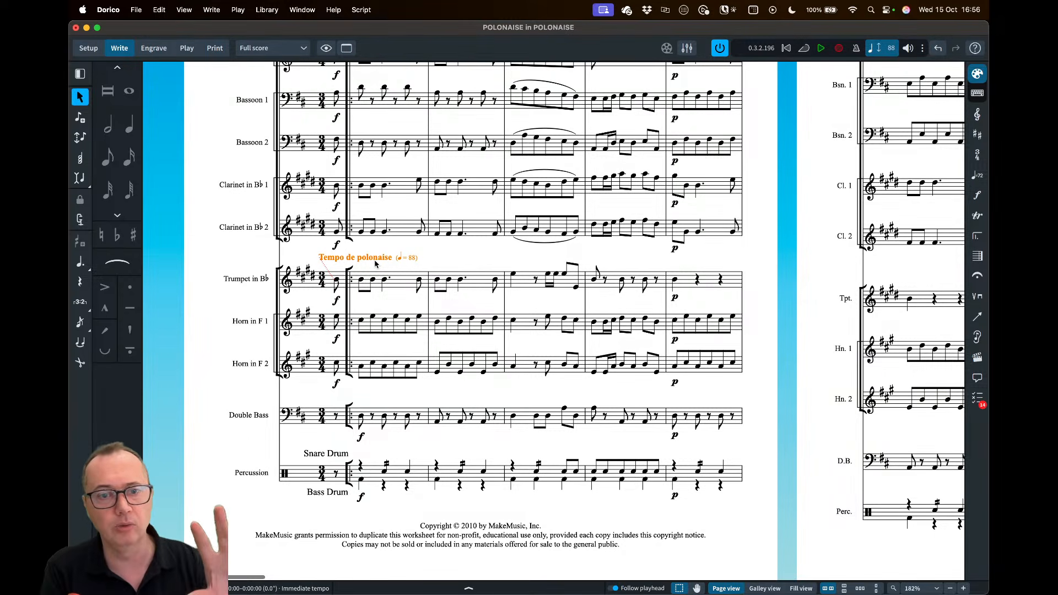
{"action": "scroll", "coordinate": [439, 261], "scroll_direction": "down", "scroll_amount": 3}
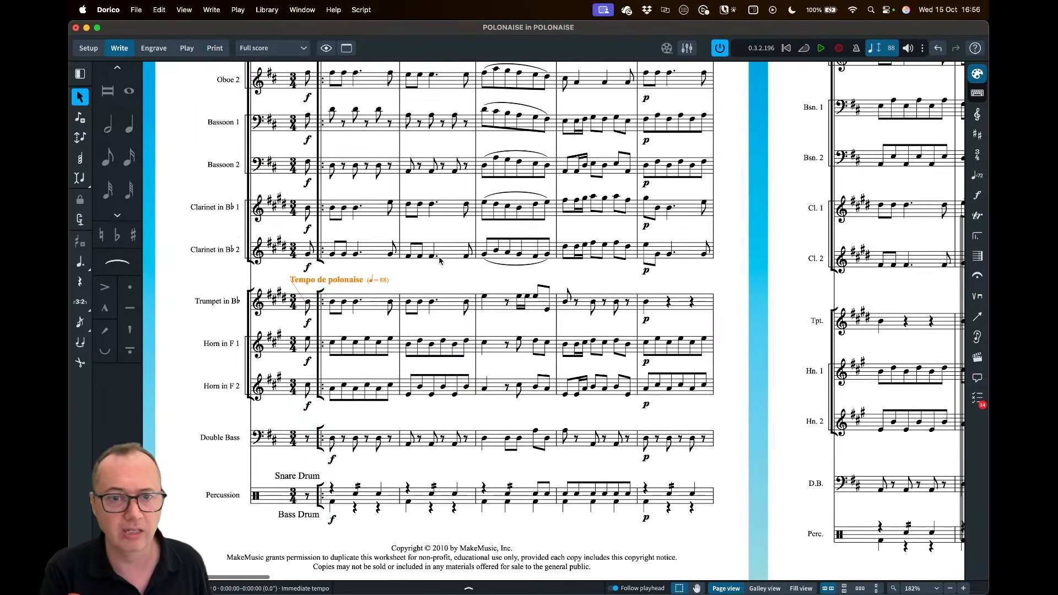
{"action": "scroll", "coordinate": [439, 261], "scroll_direction": "up", "scroll_amount": 5}
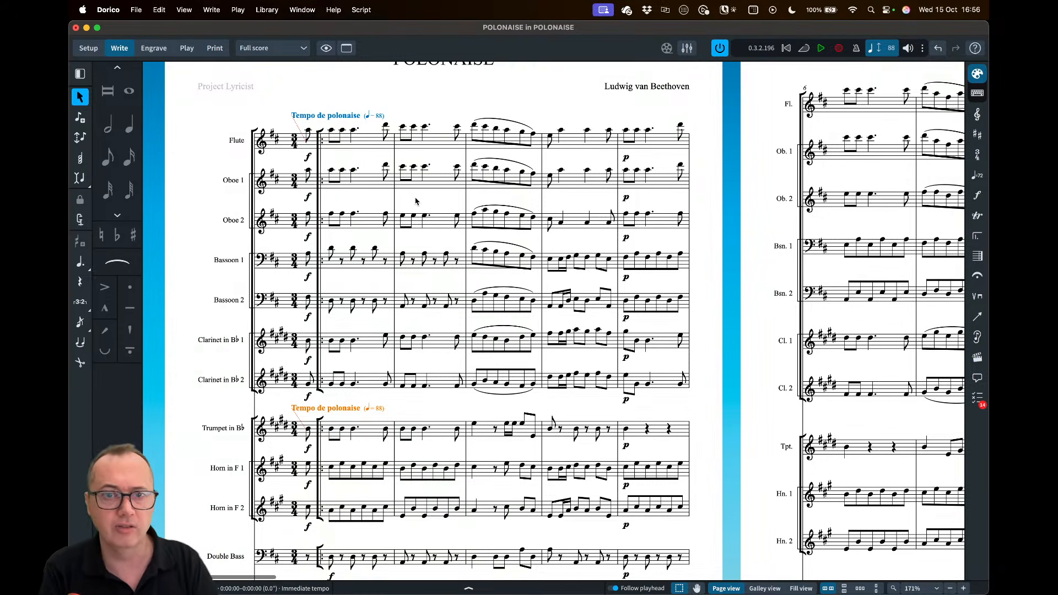
{"action": "scroll", "coordinate": [417, 201], "scroll_direction": "up", "scroll_amount": 2}
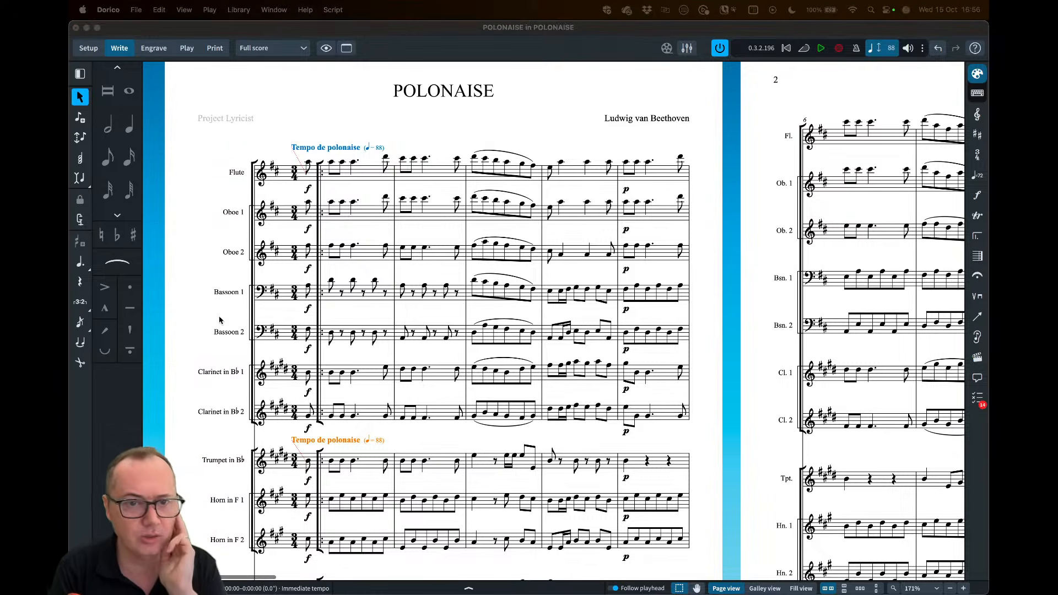
Check the available score orders for the players in Setup mode, then review the first page's tempo markings in Write mode
{"action": "left_click", "coordinate": [83, 50]}
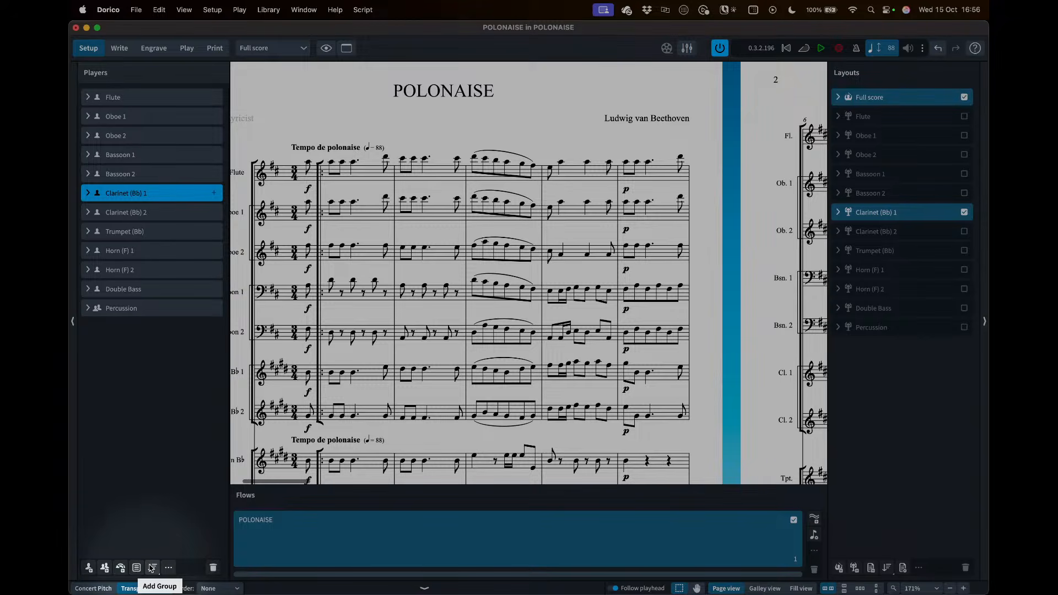
{"action": "left_click", "coordinate": [152, 568]}
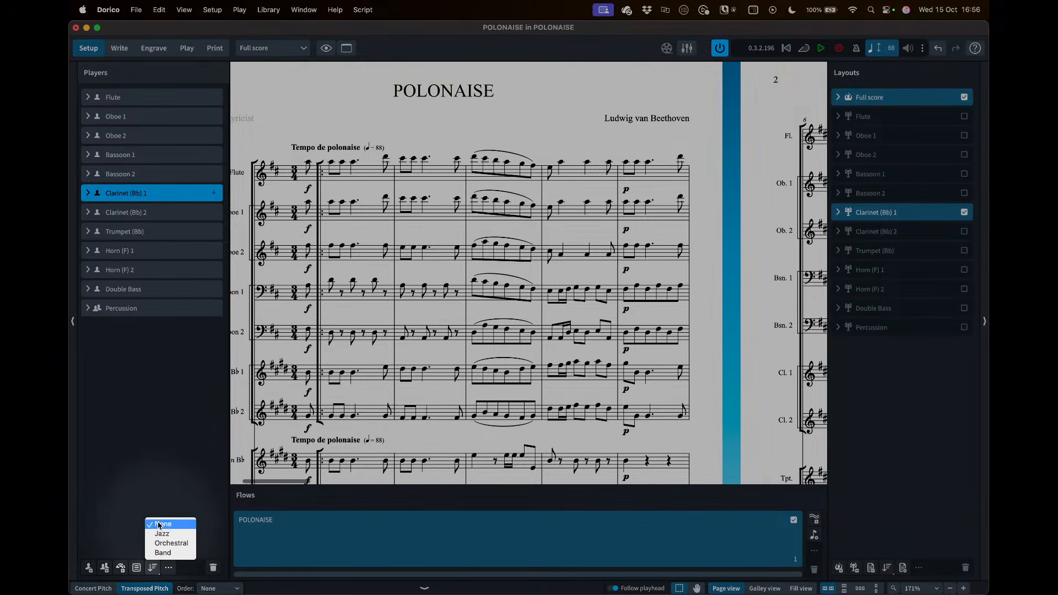
{"action": "left_click", "coordinate": [163, 507]}
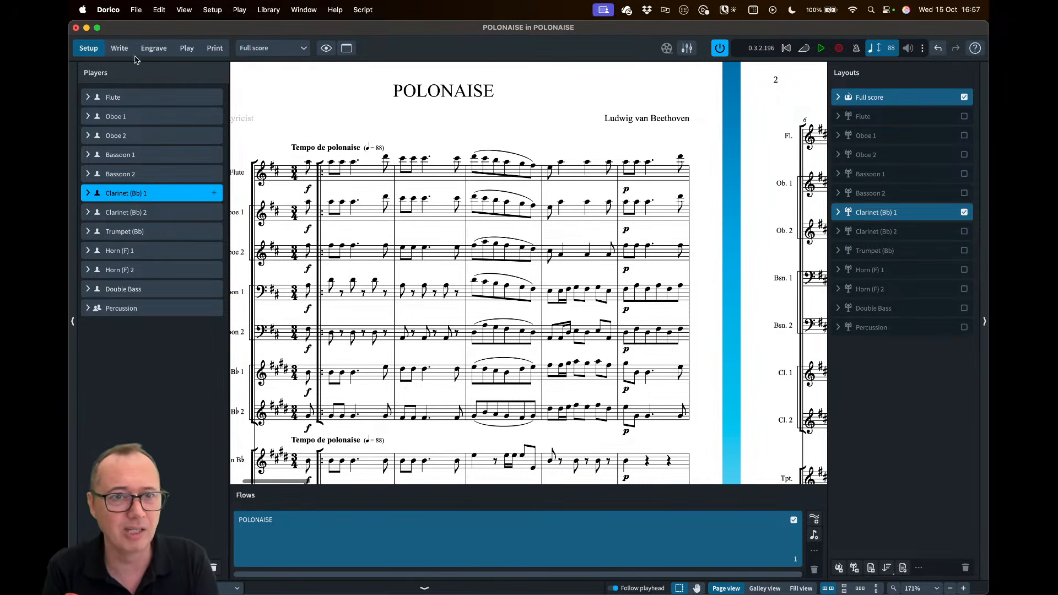
{"action": "left_click", "coordinate": [119, 48]}
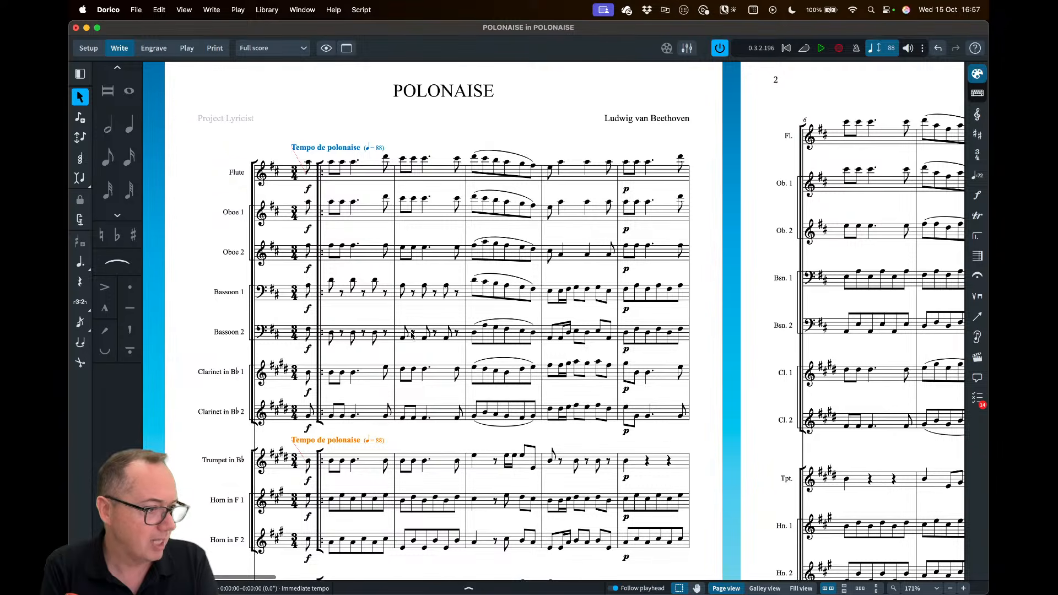
{"action": "scroll", "coordinate": [412, 335], "scroll_direction": "down", "scroll_amount": 5}
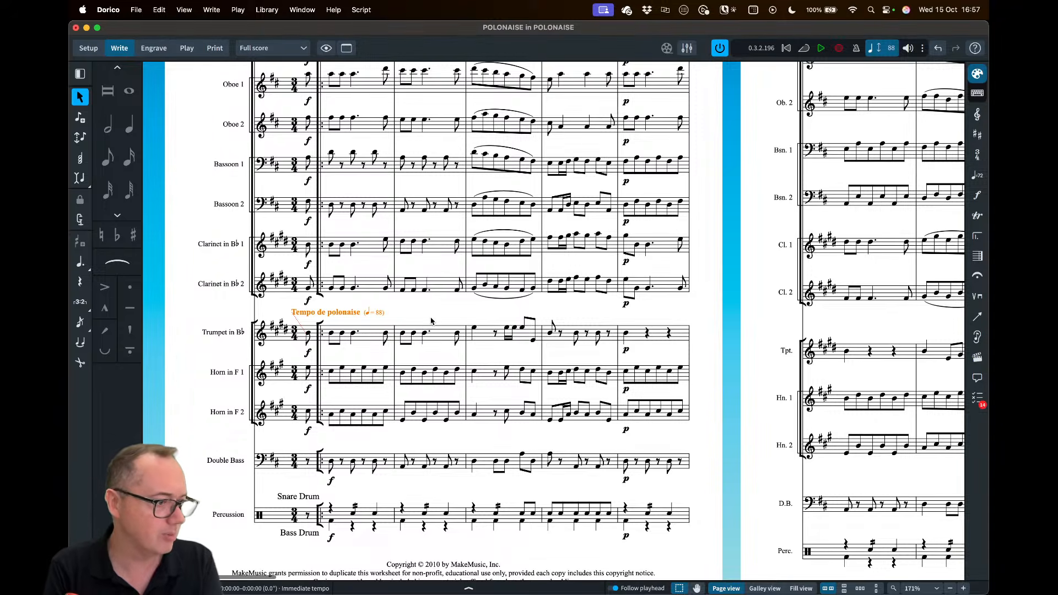
{"action": "scroll", "coordinate": [432, 321], "scroll_direction": "up", "scroll_amount": 5}
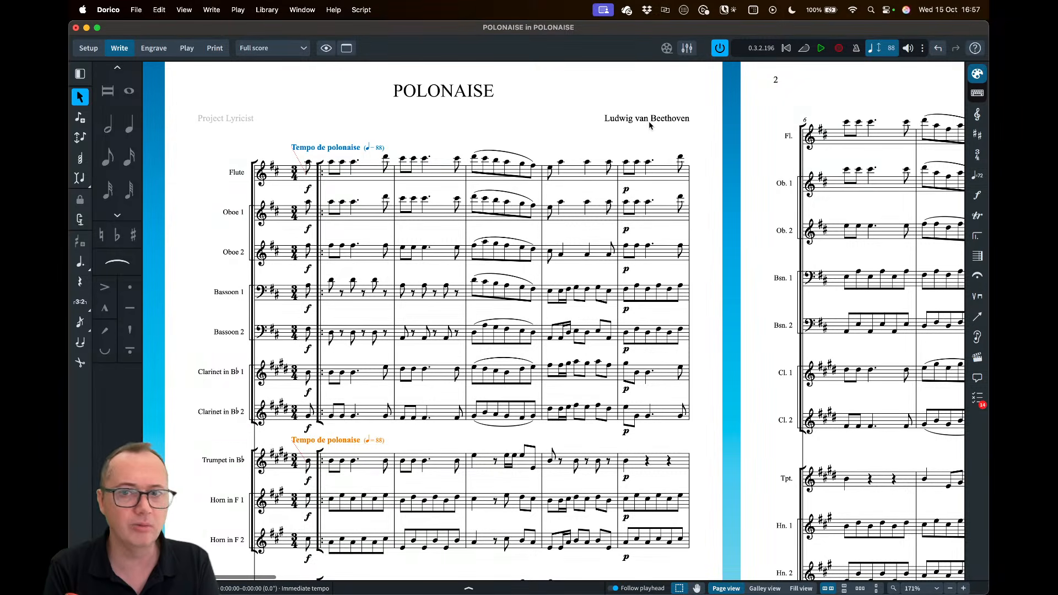
Inspect the First page template of the Default Full Score set in Engrave mode, then return to Write mode
{"action": "key", "text": "super+3"}
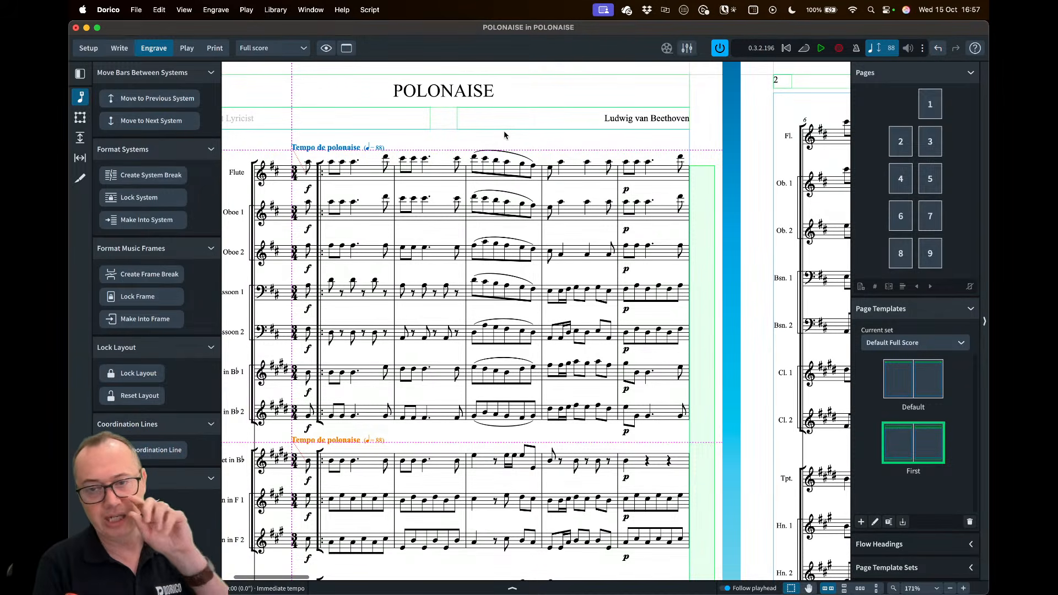
{"action": "double_click", "coordinate": [902, 451]}
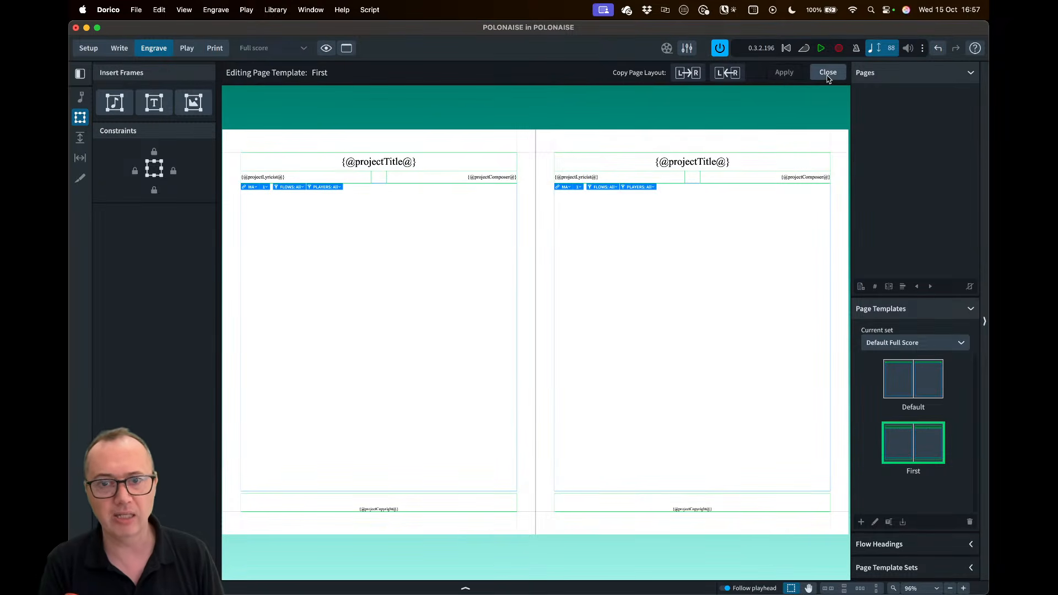
{"action": "left_click", "coordinate": [828, 72]}
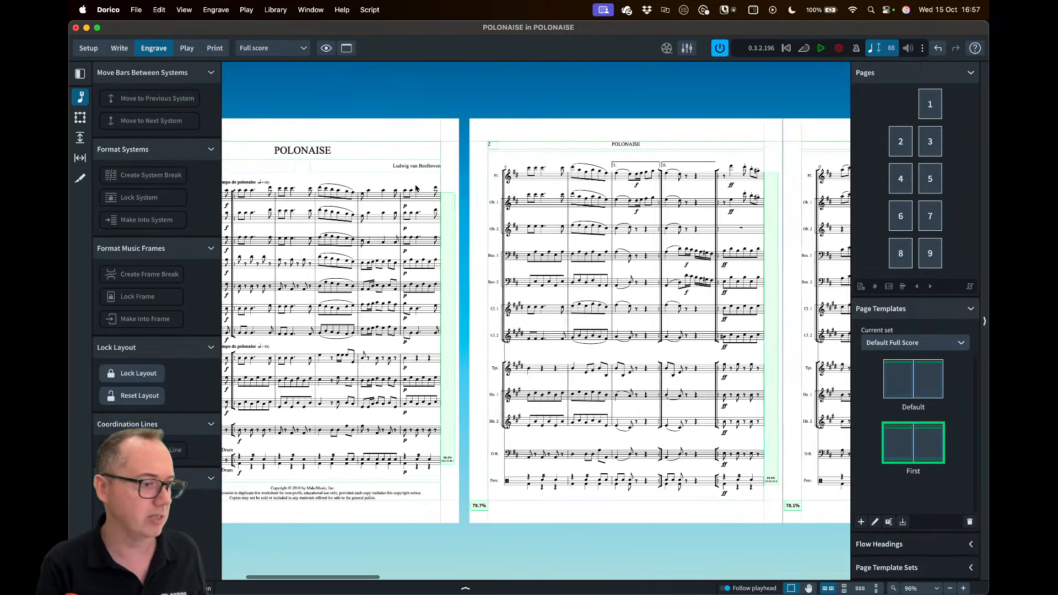
{"action": "scroll", "coordinate": [416, 189], "scroll_direction": "left", "scroll_amount": 4}
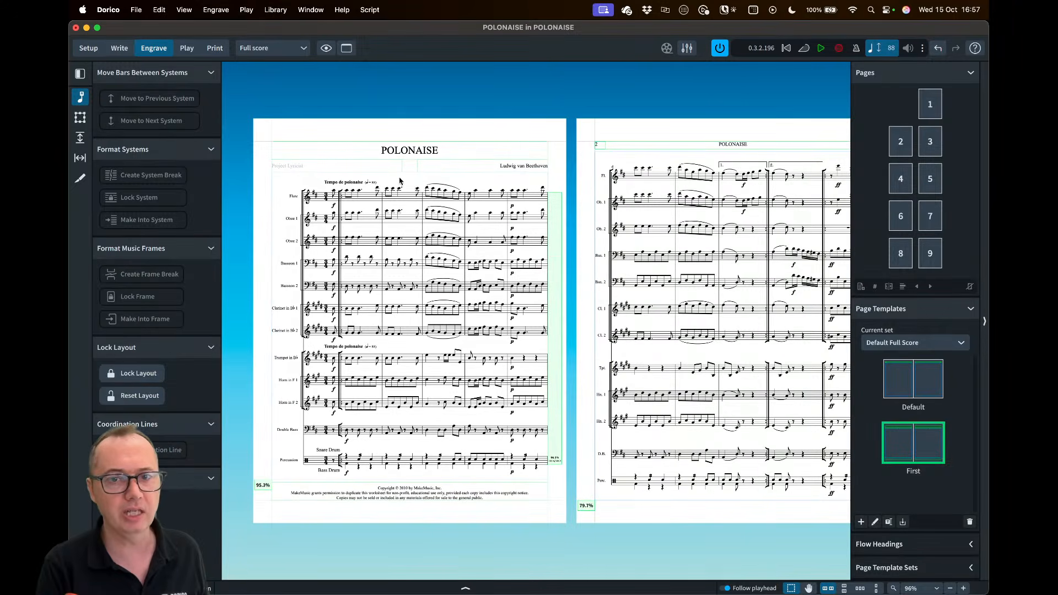
{"action": "scroll", "coordinate": [400, 180], "scroll_direction": "up", "scroll_amount": 5}
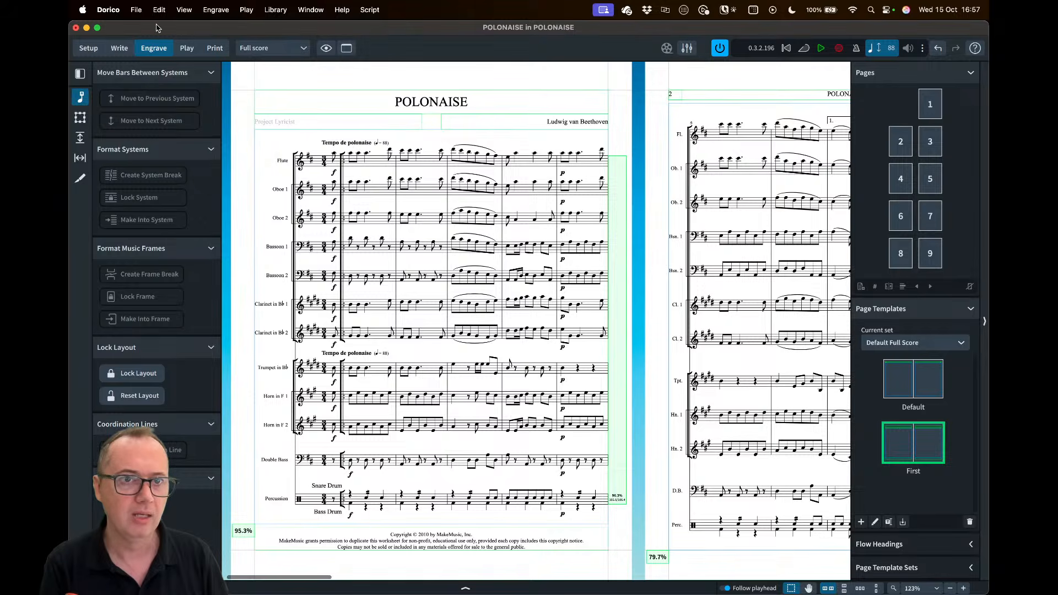
{"action": "left_click", "coordinate": [119, 48]}
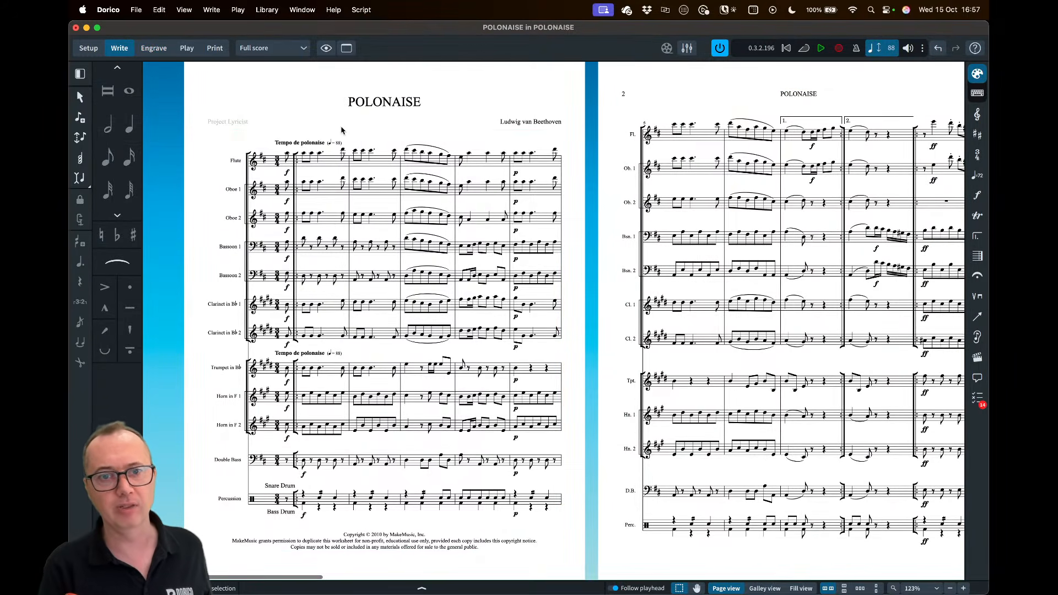
Change the music font to Finale Maestro, with text fonts updated and the font's recommended engraving options used
{"action": "scroll", "coordinate": [351, 158], "scroll_direction": "up", "scroll_amount": 4}
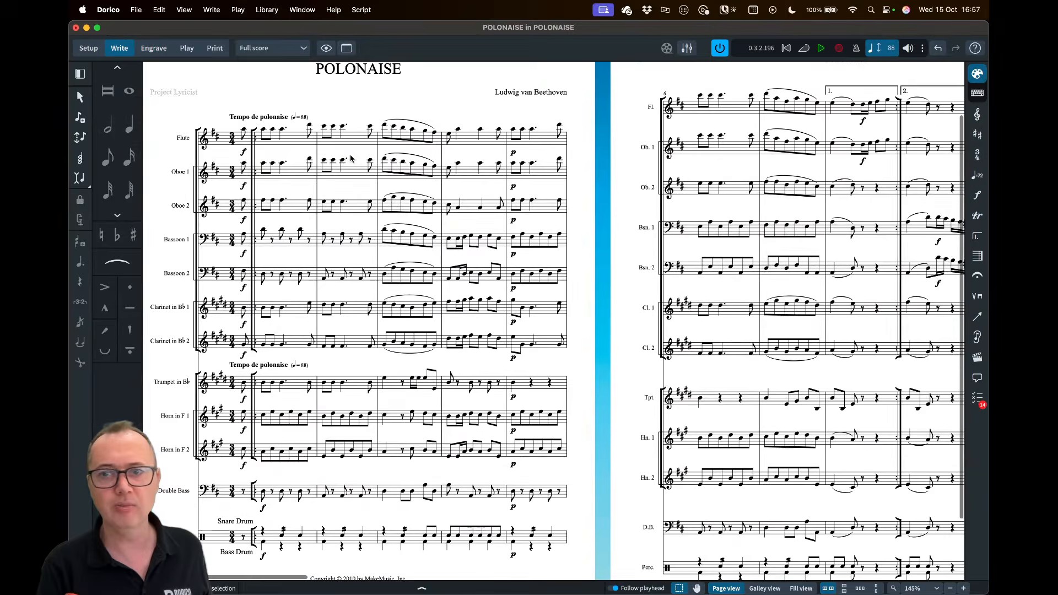
{"action": "scroll", "coordinate": [351, 158], "scroll_direction": "up", "scroll_amount": 1}
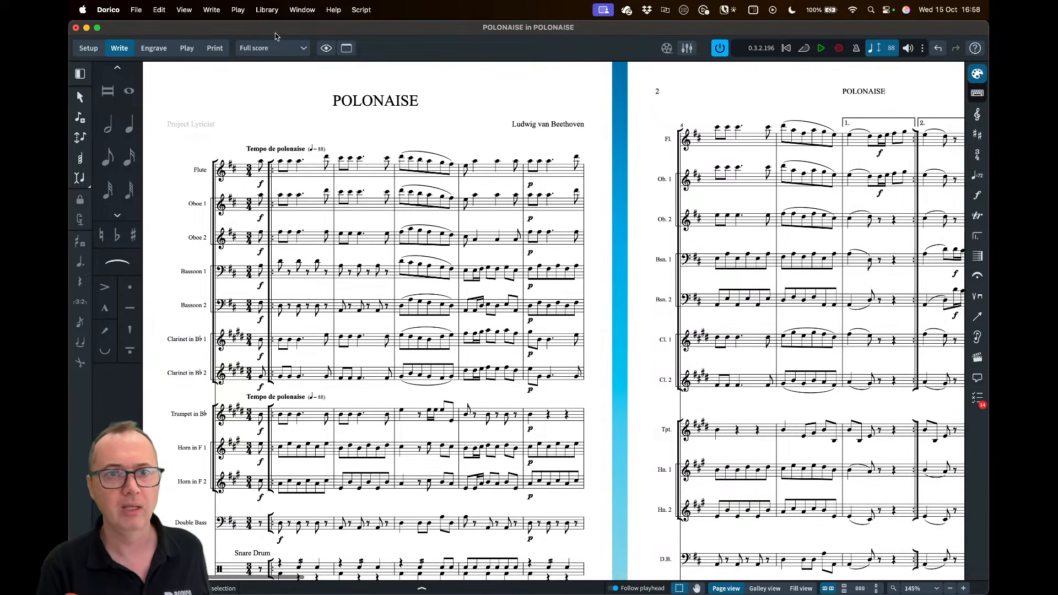
{"action": "left_click", "coordinate": [265, 11]}
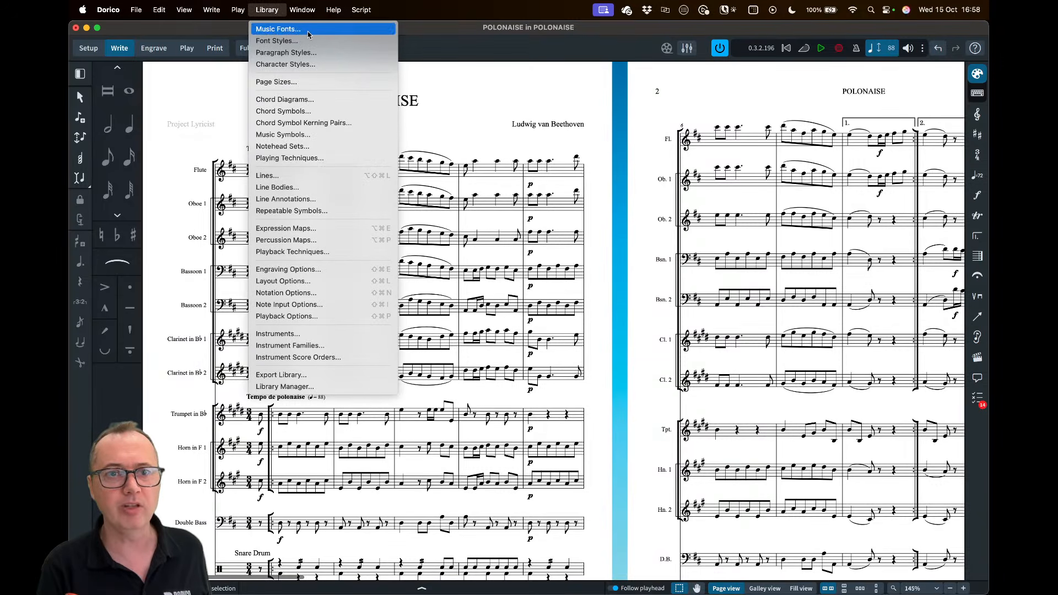
{"action": "left_click", "coordinate": [322, 30]}
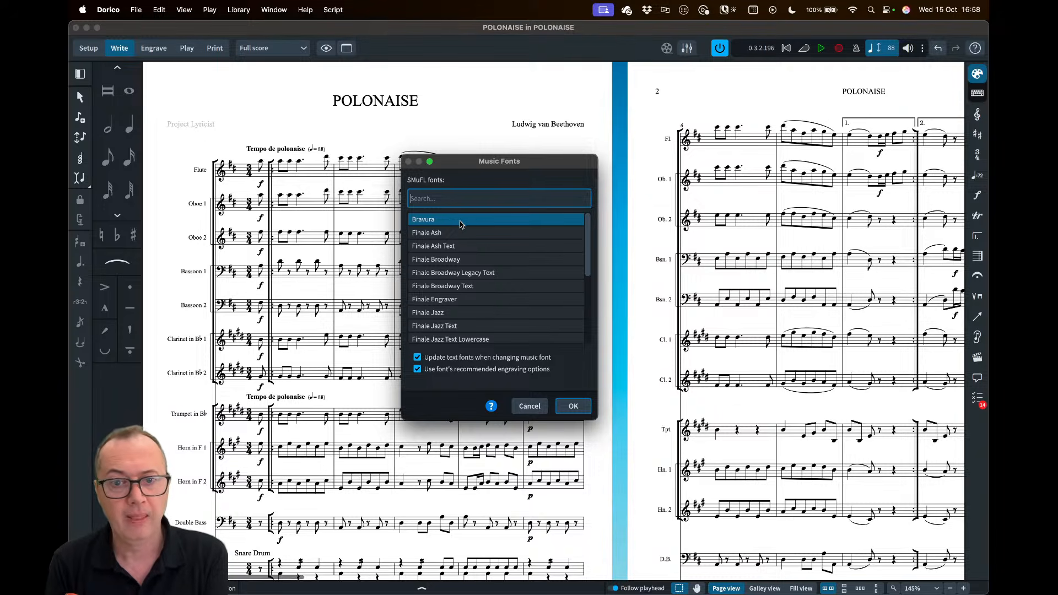
{"action": "scroll", "coordinate": [491, 273], "scroll_direction": "down", "scroll_amount": 5}
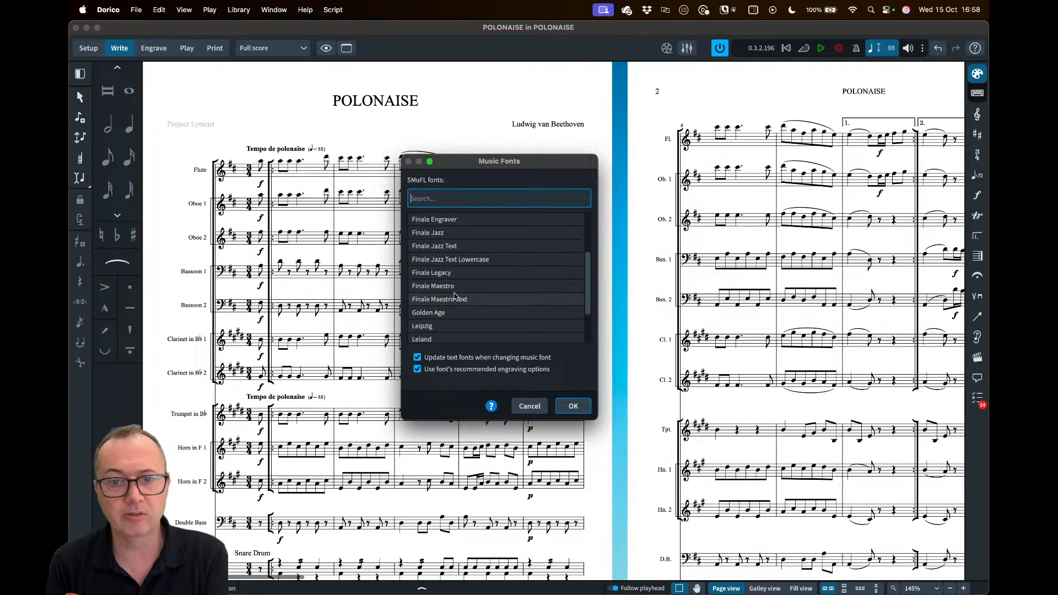
{"action": "left_click", "coordinate": [456, 287]}
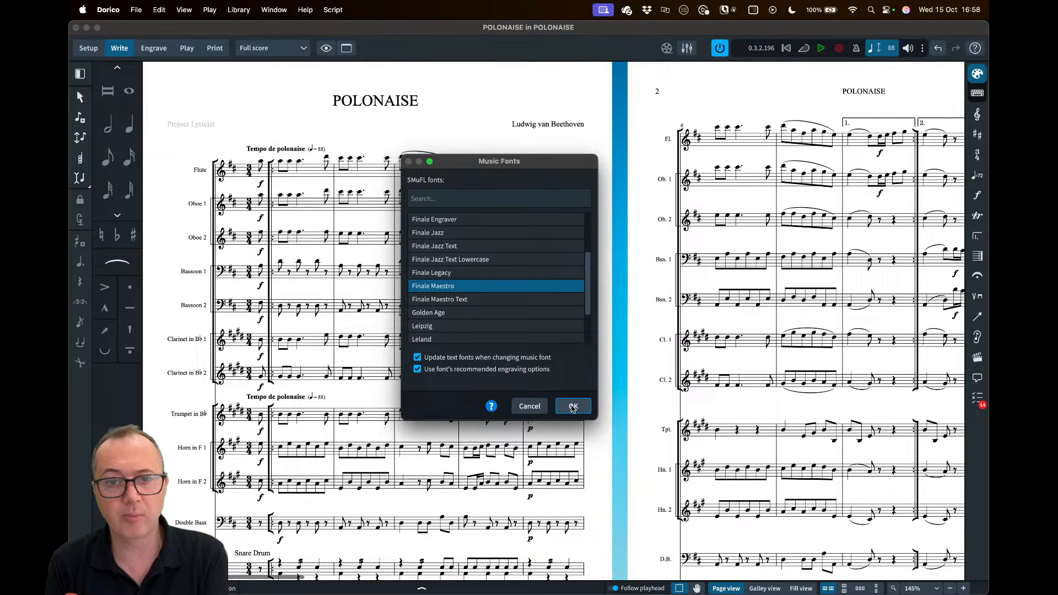
{"action": "left_click", "coordinate": [572, 407]}
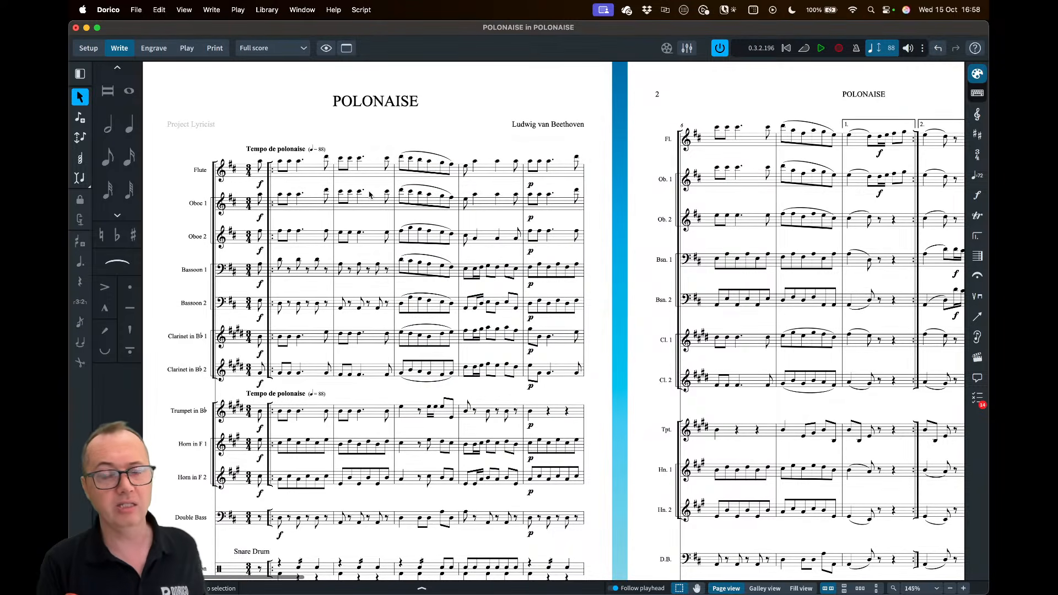
Examine the first page's notation in the Finale Maestro font
{"action": "scroll", "coordinate": [370, 193], "scroll_direction": "up", "scroll_amount": 3}
{"action": "scroll", "coordinate": [370, 196], "scroll_direction": "up", "scroll_amount": 2}
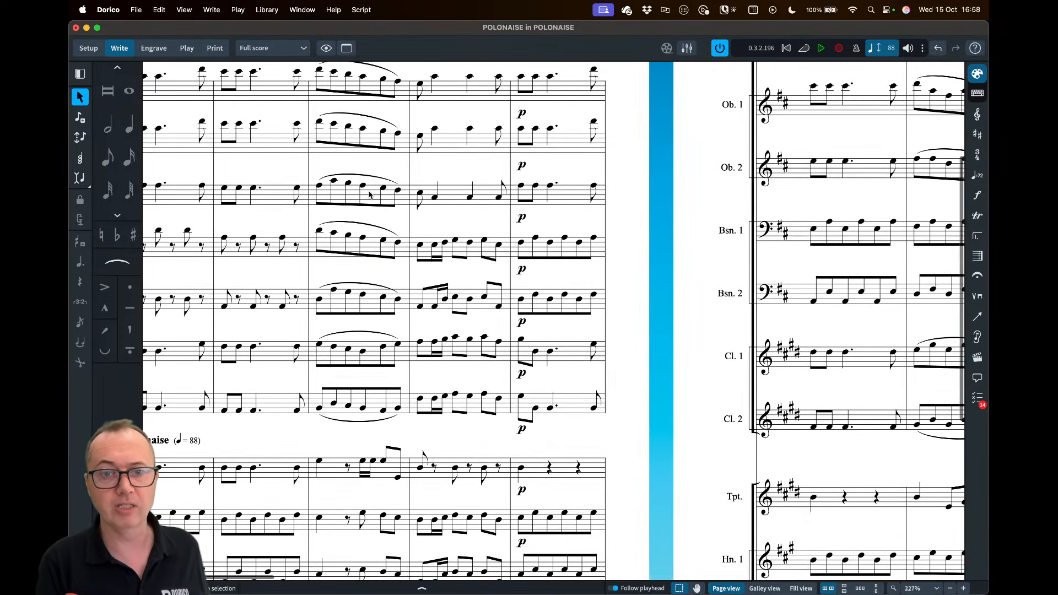
{"action": "scroll", "coordinate": [377, 201], "scroll_direction": "up", "scroll_amount": 2}
{"action": "key", "text": "super+shift+e"}
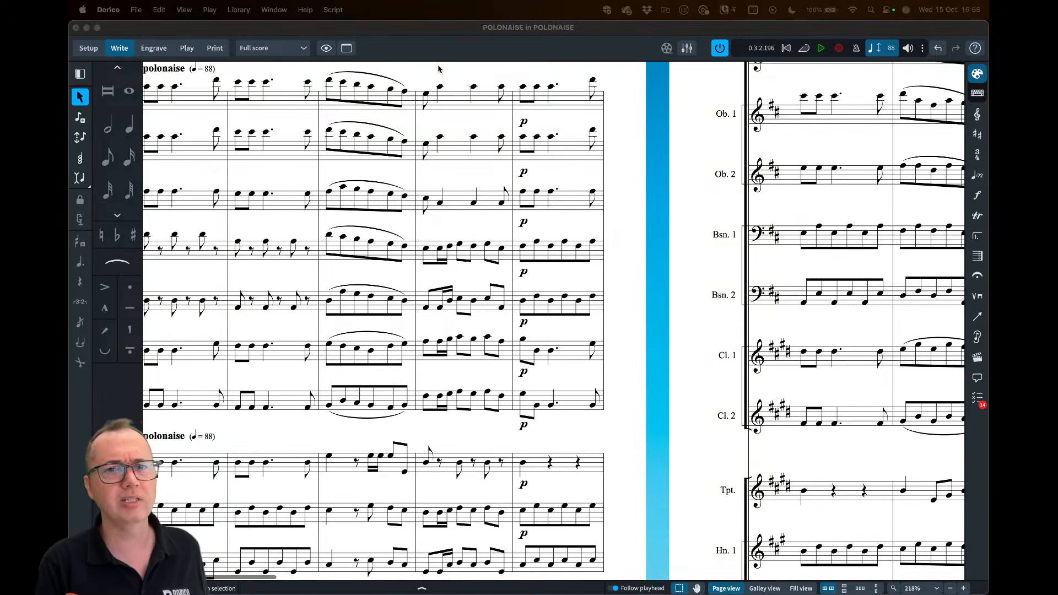
{"action": "left_click", "coordinate": [464, 130]}
{"action": "scroll", "coordinate": [464, 130], "scroll_direction": "down", "scroll_amount": 1}
{"action": "scroll", "coordinate": [463, 130], "scroll_direction": "up", "scroll_amount": 1}
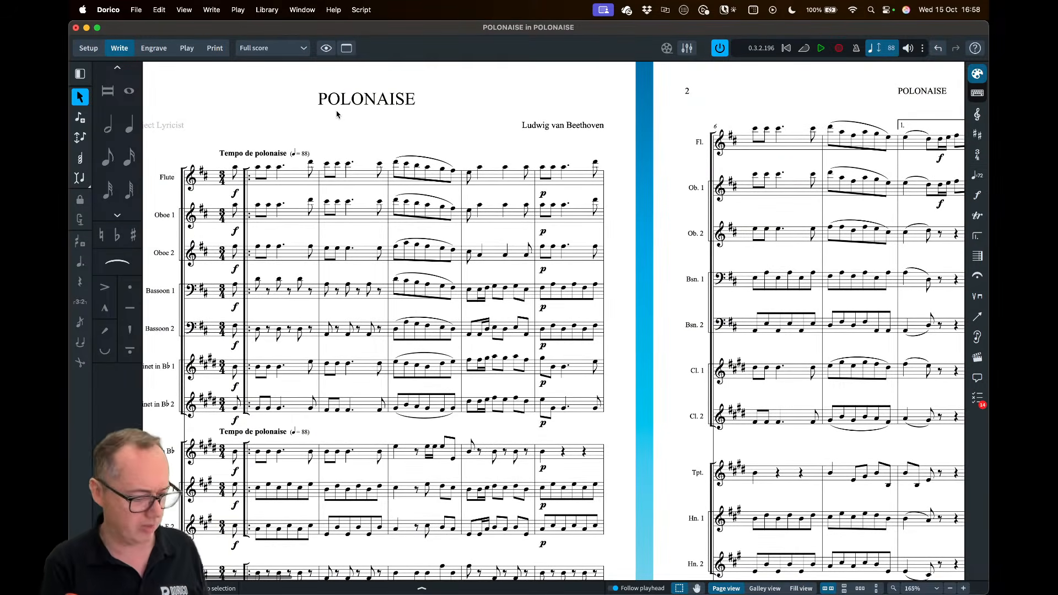
Set the Full score layout's default space for crotchet/quarter notes to 3 3/4 spaces and apply it
{"action": "left_click", "coordinate": [268, 10]}
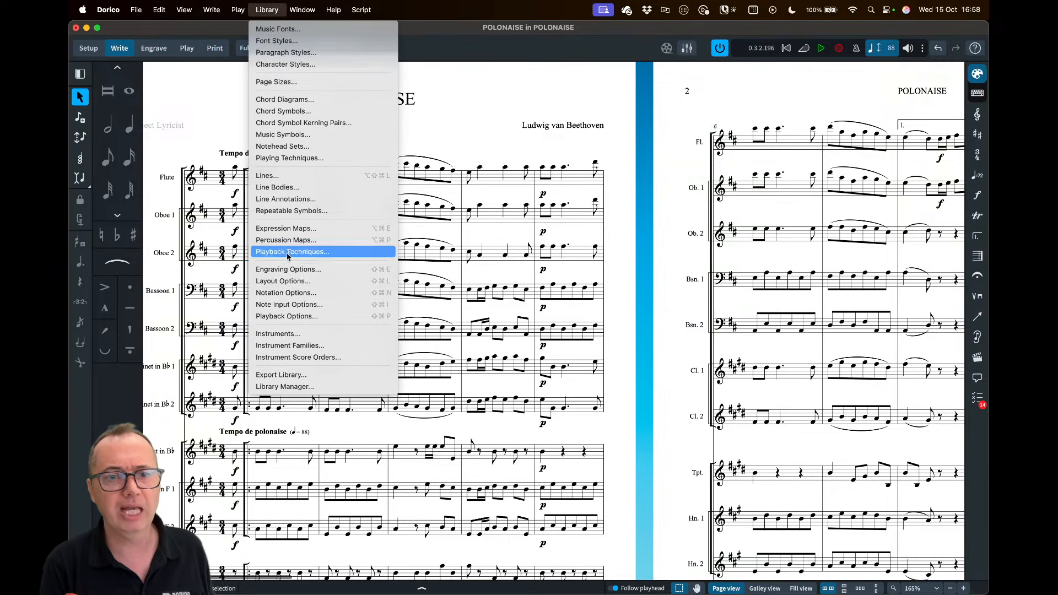
{"action": "left_click", "coordinate": [284, 282]}
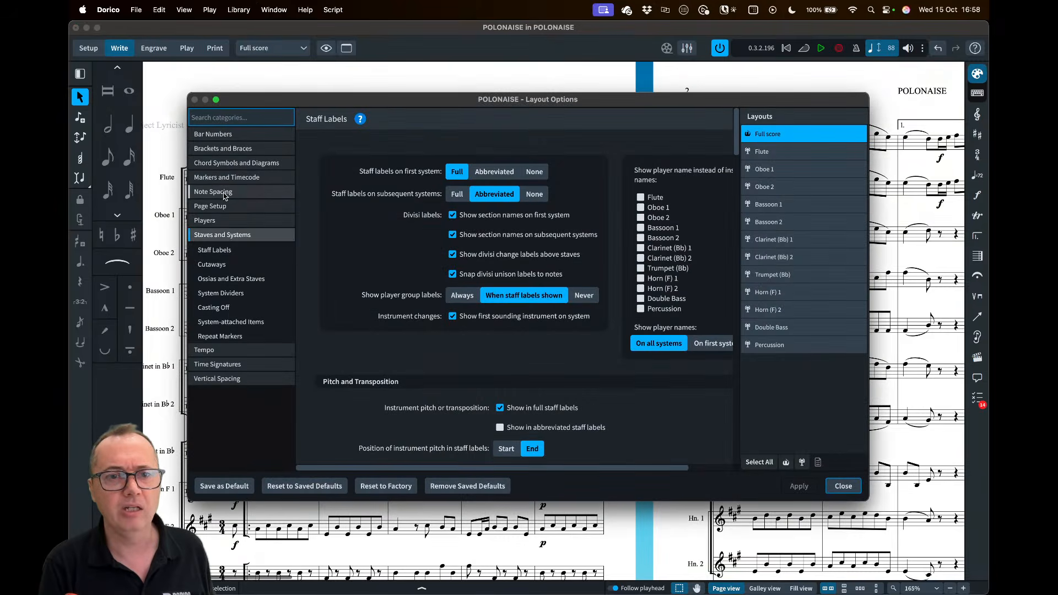
{"action": "left_click", "coordinate": [285, 196]}
{"action": "left_click", "coordinate": [509, 153]}
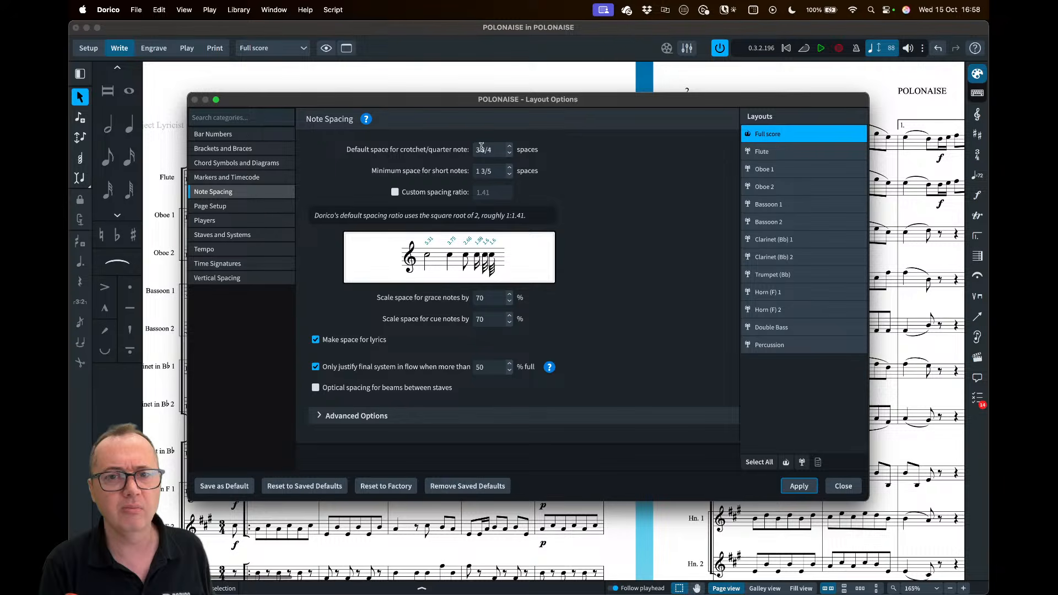
{"action": "left_click", "coordinate": [796, 490]}
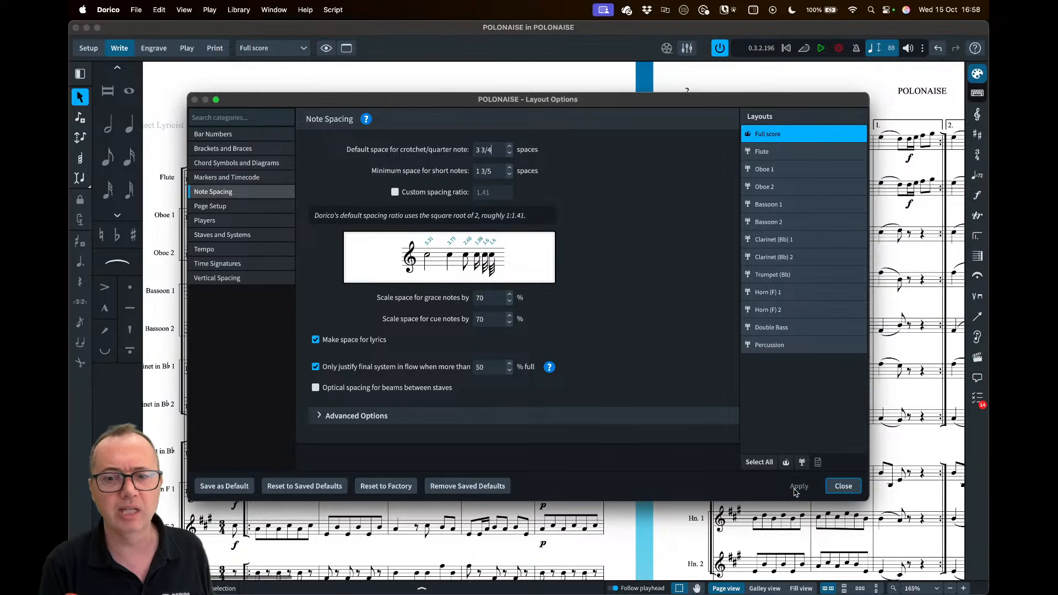
Reduce the Full score layout's default space for crotchet/quarter notes to 3 1/2 spaces, apply it and close Layout Options
{"action": "left_click", "coordinate": [510, 154]}
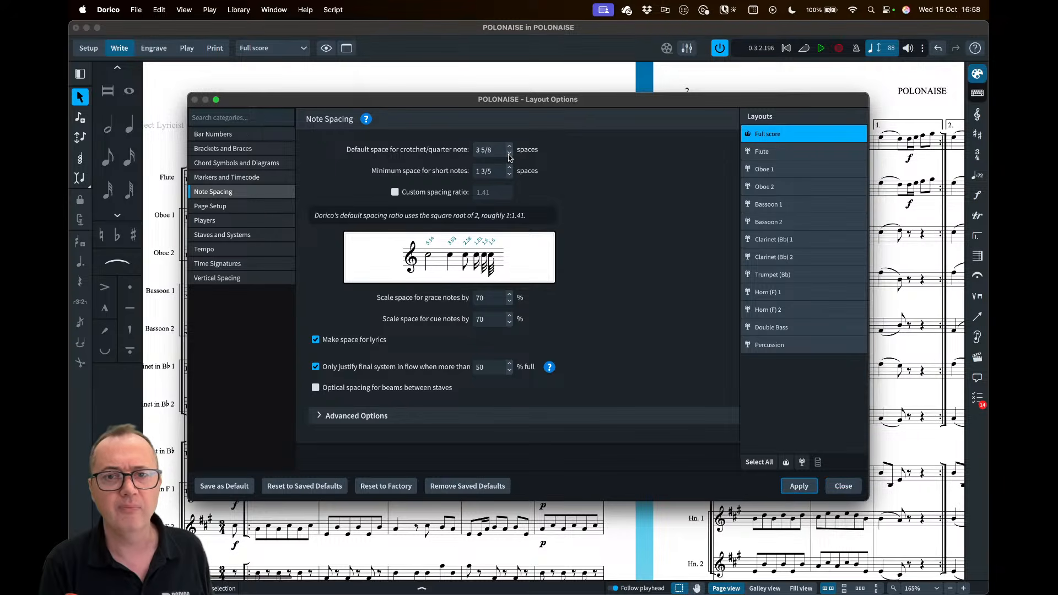
{"action": "left_click", "coordinate": [797, 487]}
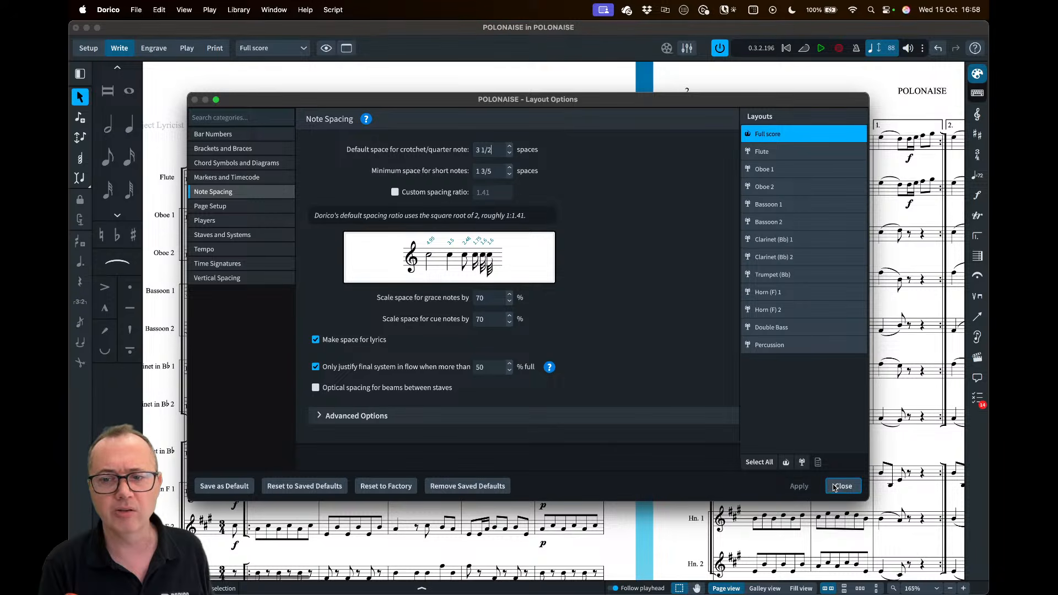
{"action": "left_click", "coordinate": [843, 486]}
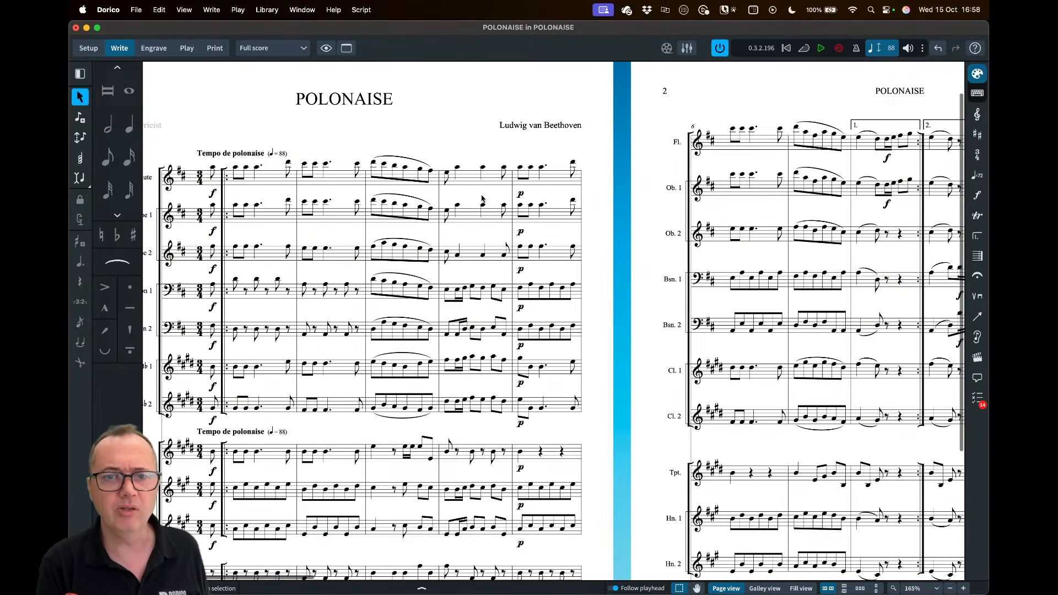
Review the respaced score through to its final page and compare it with the last page of the Finale original
{"action": "scroll", "coordinate": [482, 199], "scroll_direction": "down", "scroll_amount": 2}
{"action": "scroll", "coordinate": [497, 242], "scroll_direction": "right", "scroll_amount": 10}
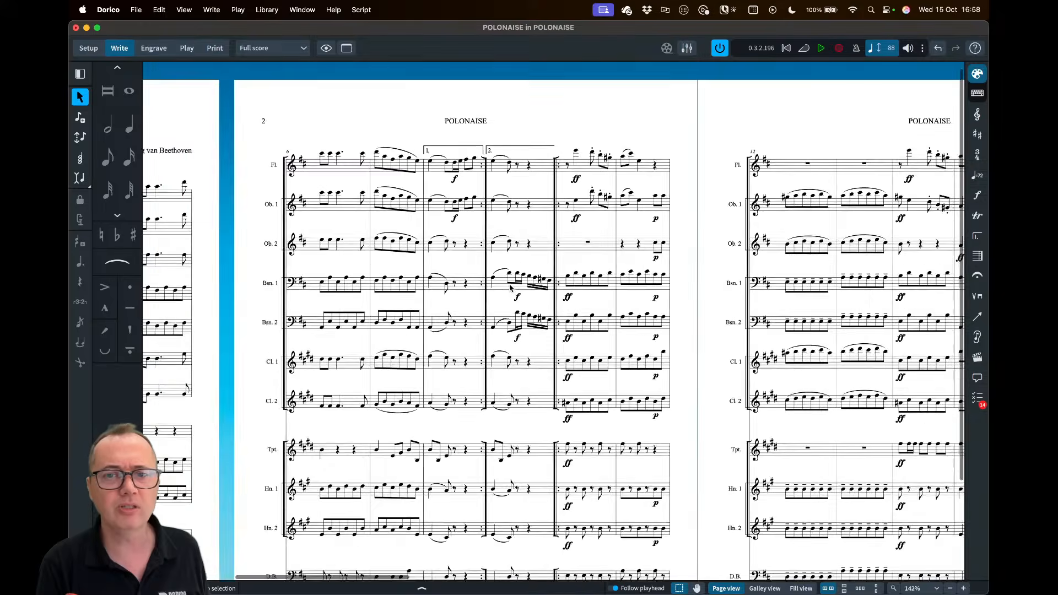
{"action": "scroll", "coordinate": [510, 287], "scroll_direction": "down", "scroll_amount": 1}
{"action": "scroll", "coordinate": [510, 287], "scroll_direction": "right", "scroll_amount": 20}
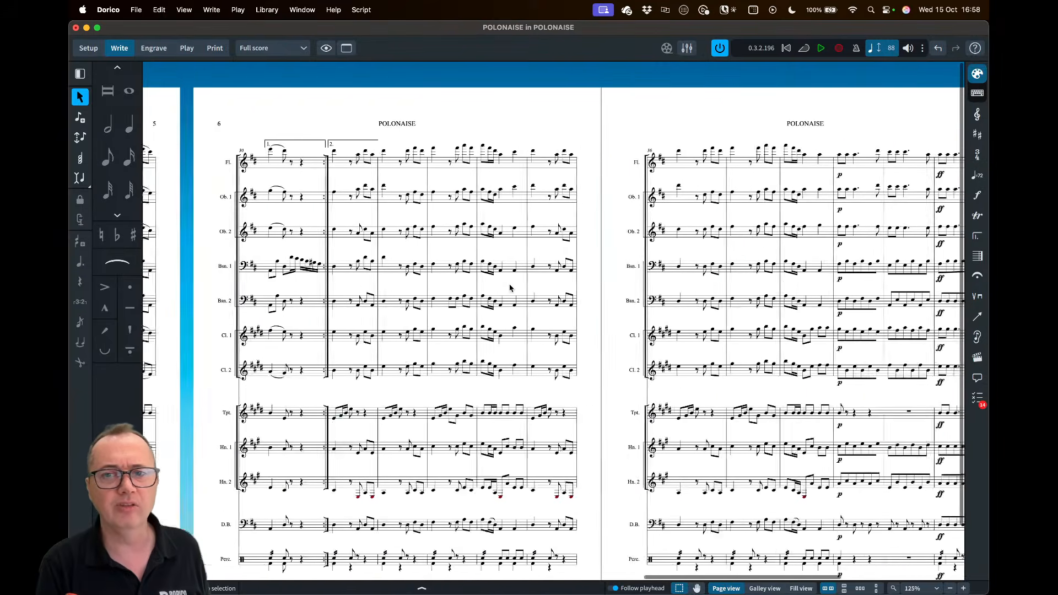
{"action": "scroll", "coordinate": [510, 287], "scroll_direction": "right", "scroll_amount": 8}
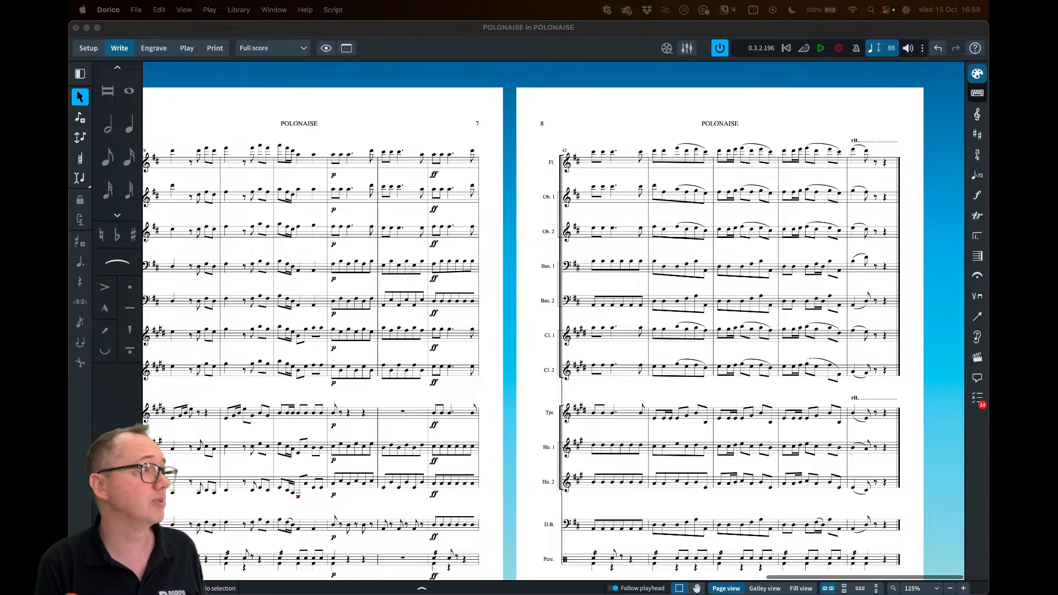
{"action": "left_click_drag", "start_coordinate": [348, 593], "coordinate": [308, 70]}
{"action": "scroll", "coordinate": [388, 112], "scroll_direction": "right", "scroll_amount": 3}
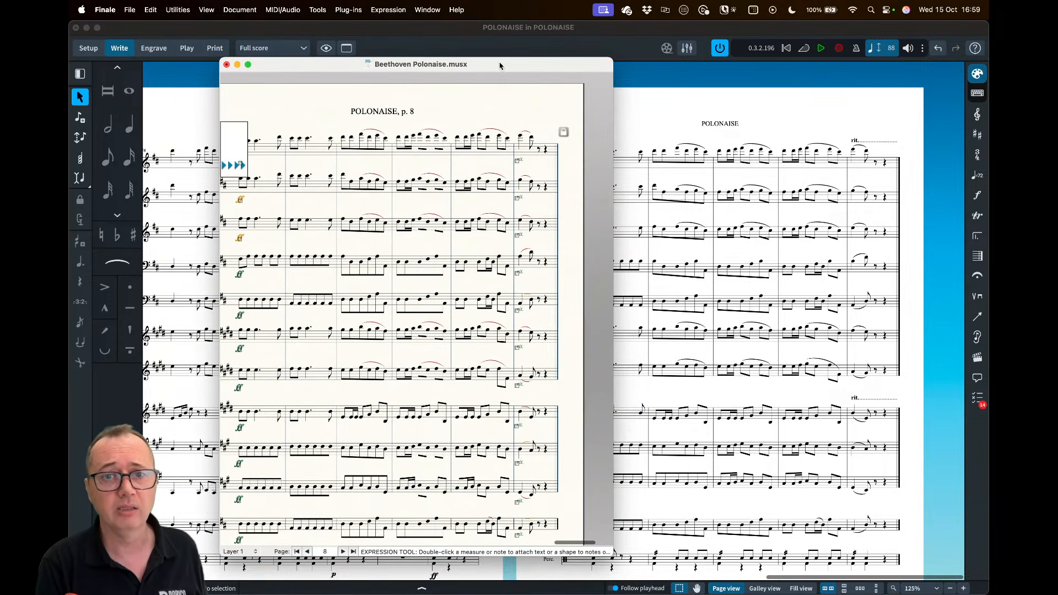
{"action": "left_click_drag", "start_coordinate": [501, 67], "coordinate": [430, 594]}
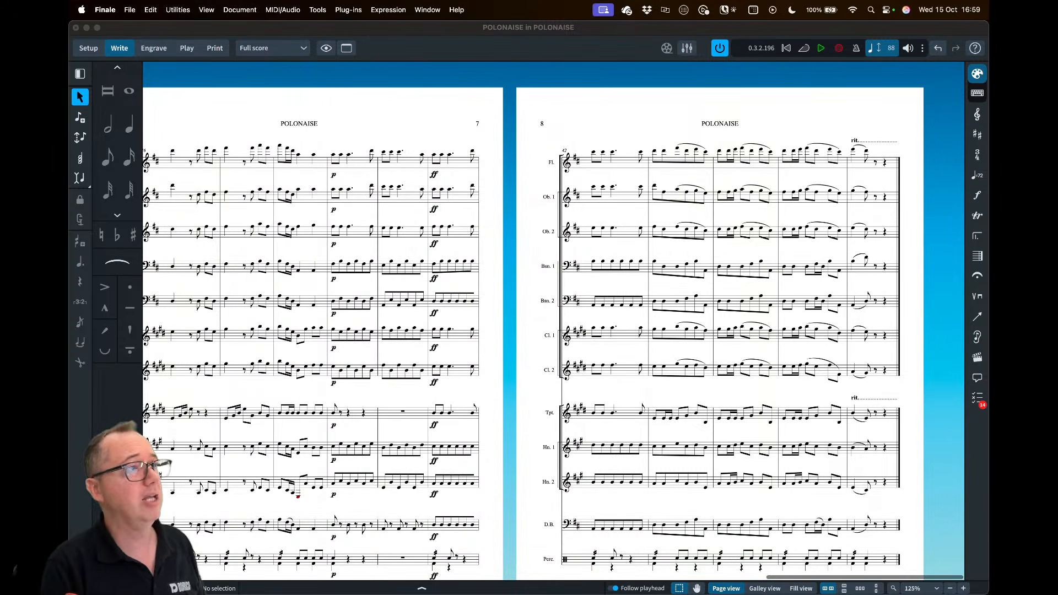
{"action": "left_click", "coordinate": [435, 120]}
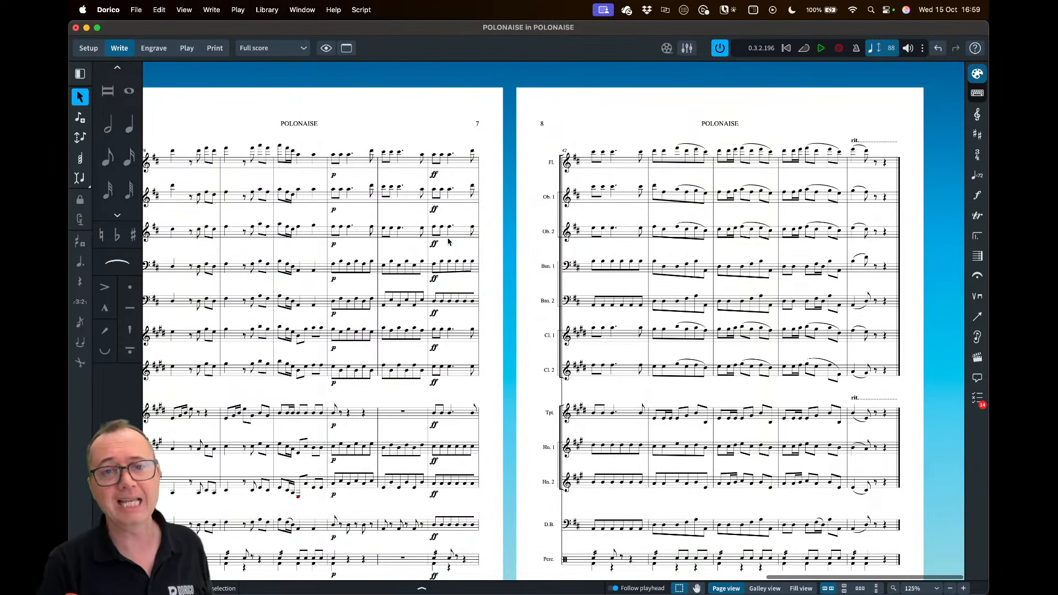
Examine the text and notation on the last page up close, then return to the first page
{"action": "scroll", "coordinate": [441, 221], "scroll_direction": "up", "scroll_amount": 8}
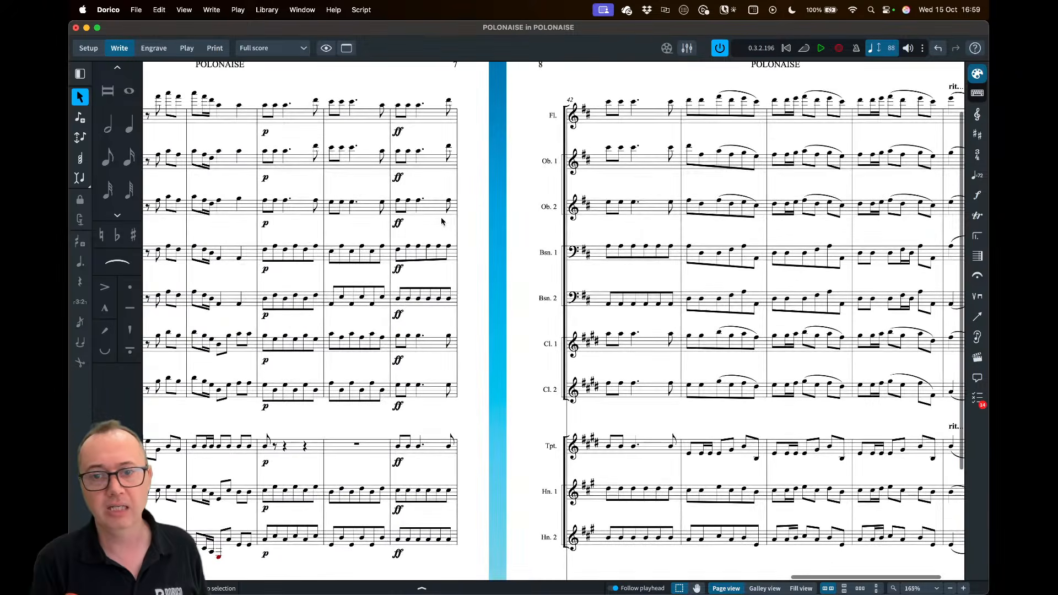
{"action": "scroll", "coordinate": [441, 221], "scroll_direction": "up", "scroll_amount": 3}
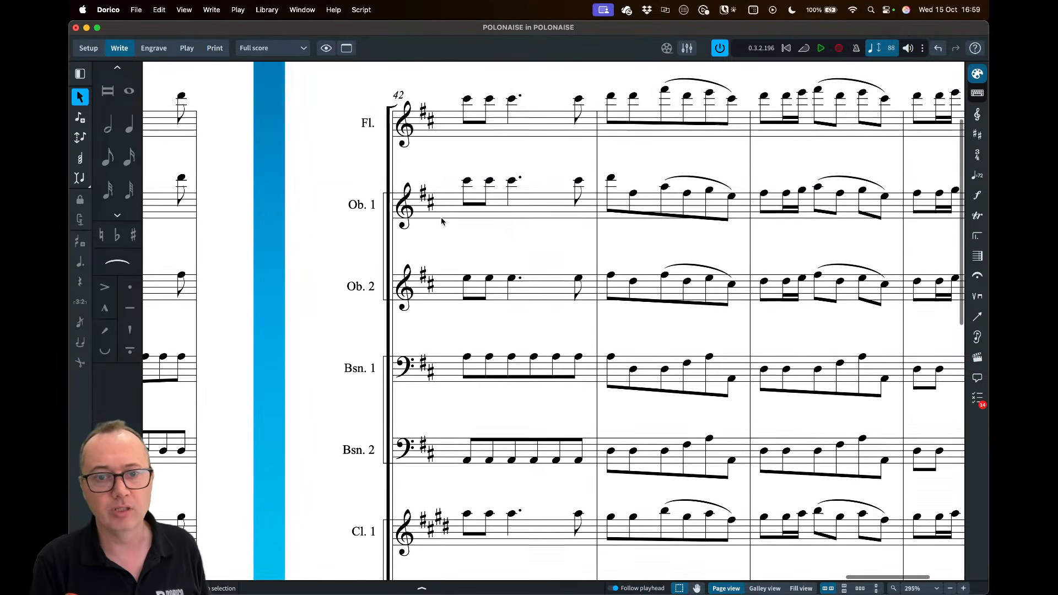
{"action": "scroll", "coordinate": [373, 196], "scroll_direction": "down", "scroll_amount": 1}
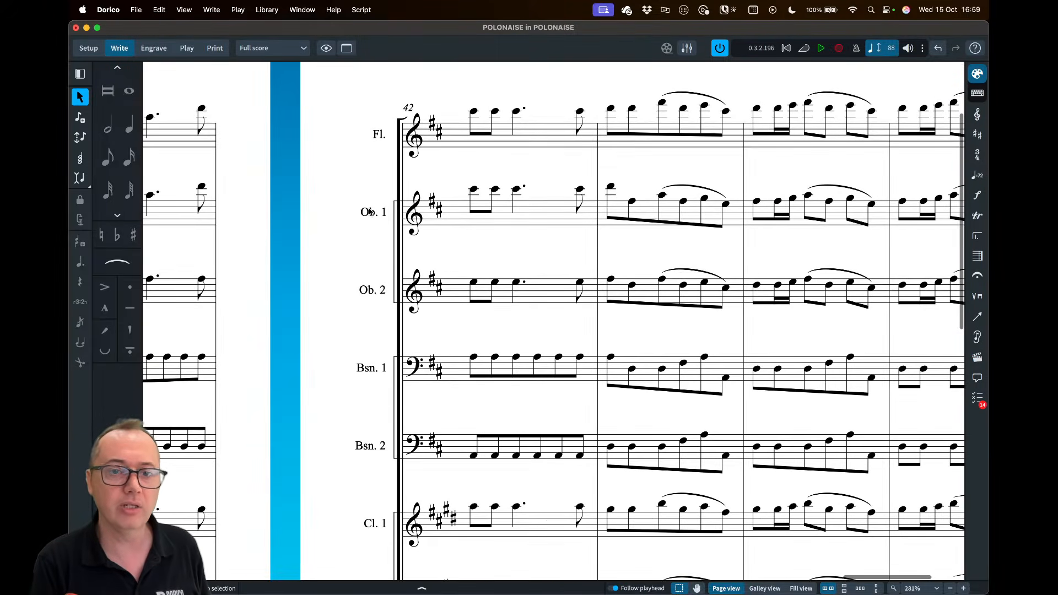
{"action": "scroll", "coordinate": [371, 212], "scroll_direction": "down", "scroll_amount": 4}
{"action": "scroll", "coordinate": [370, 212], "scroll_direction": "left", "scroll_amount": 15}
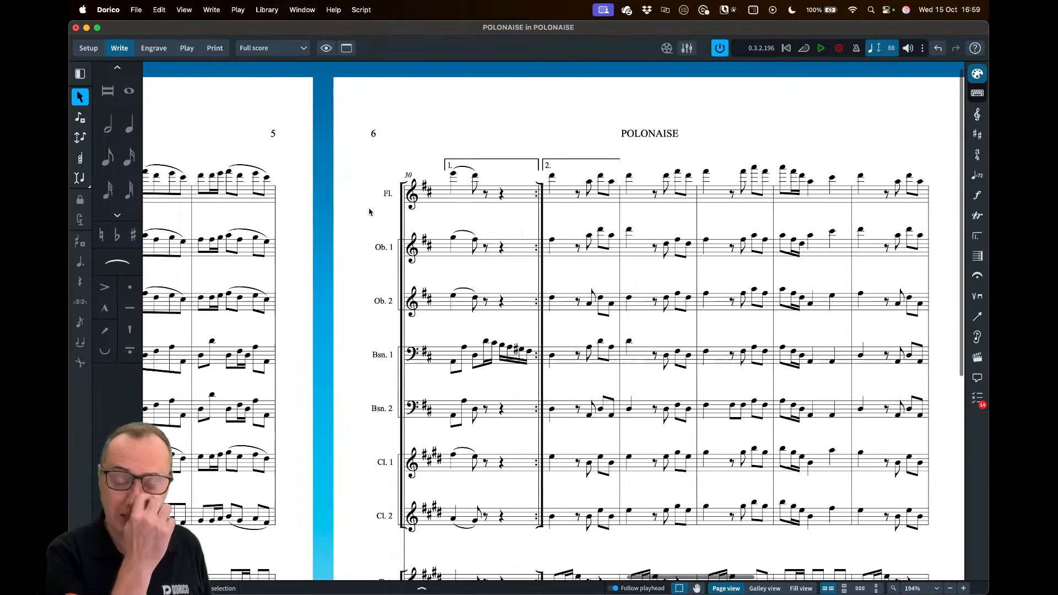
{"action": "scroll", "coordinate": [369, 212], "scroll_direction": "left", "scroll_amount": 15}
{"action": "scroll", "coordinate": [370, 213], "scroll_direction": "down", "scroll_amount": 1}
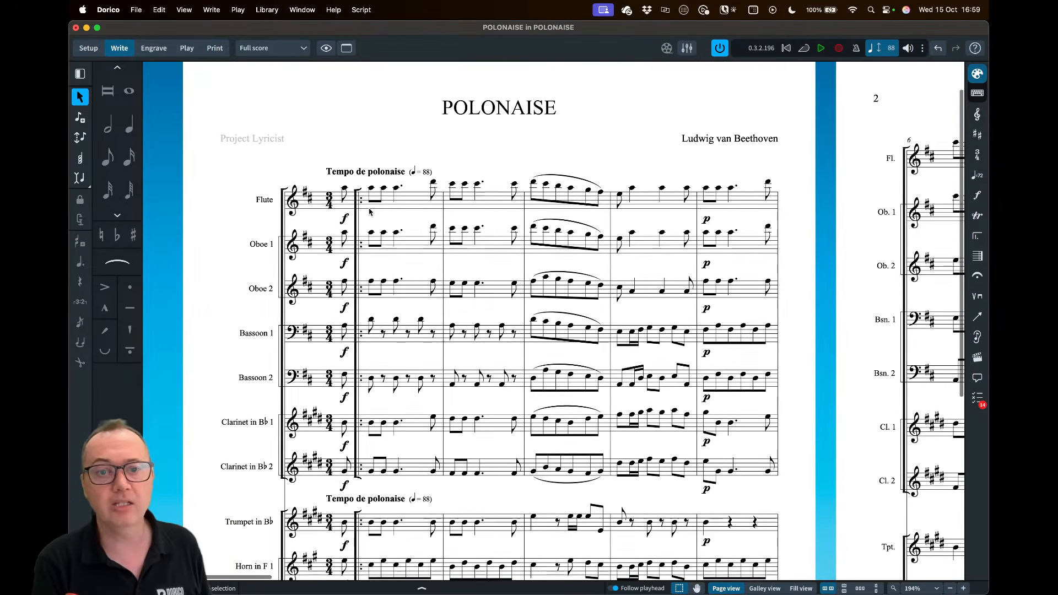
Set the font of the Default Text paragraph style to Splentino
{"action": "left_click", "coordinate": [263, 12]}
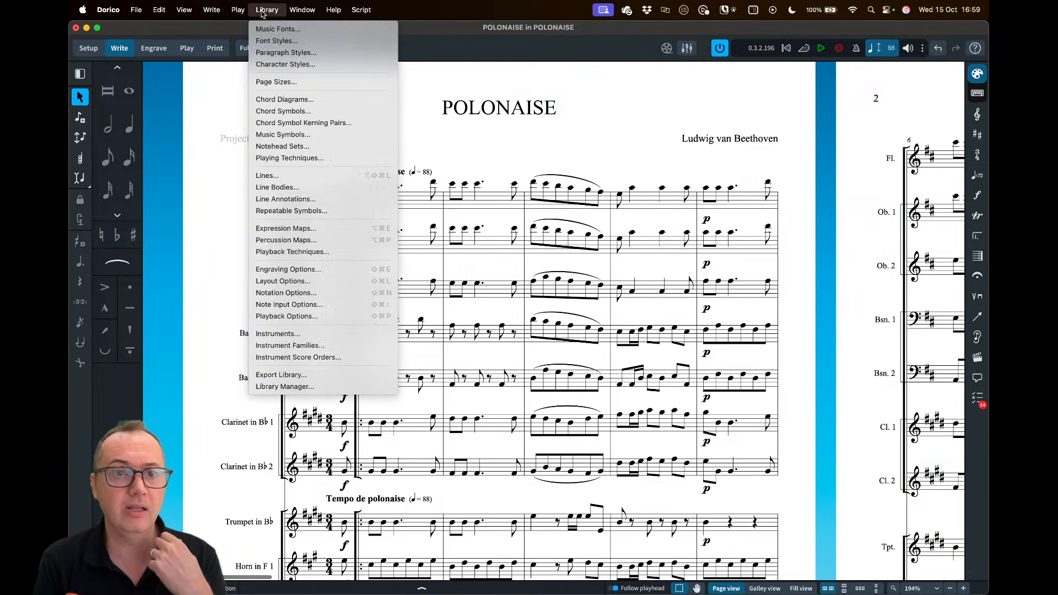
{"action": "left_click", "coordinate": [265, 53]}
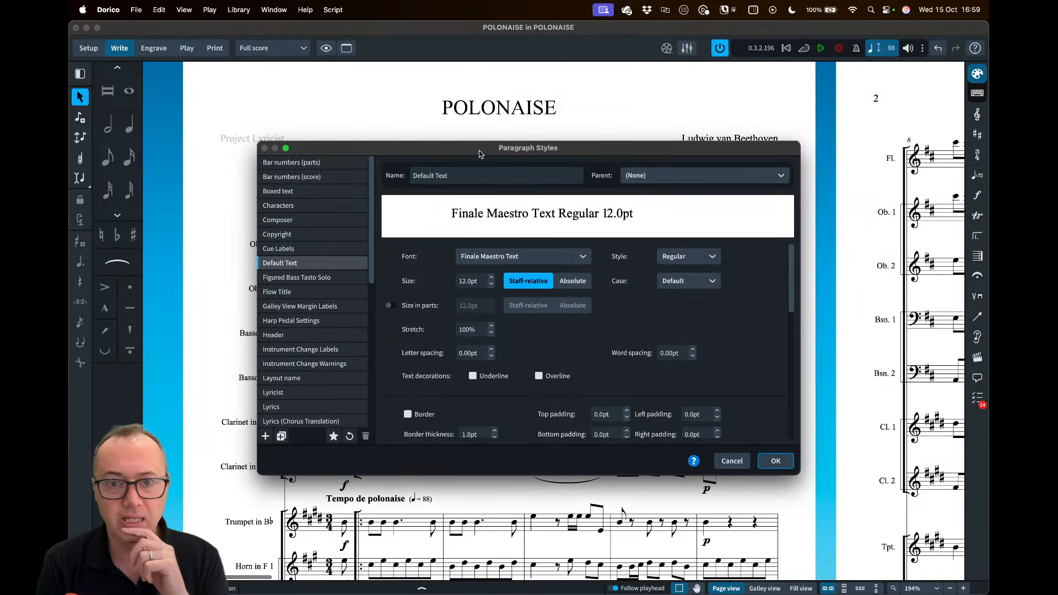
{"action": "left_click_drag", "start_coordinate": [479, 154], "coordinate": [484, 124]}
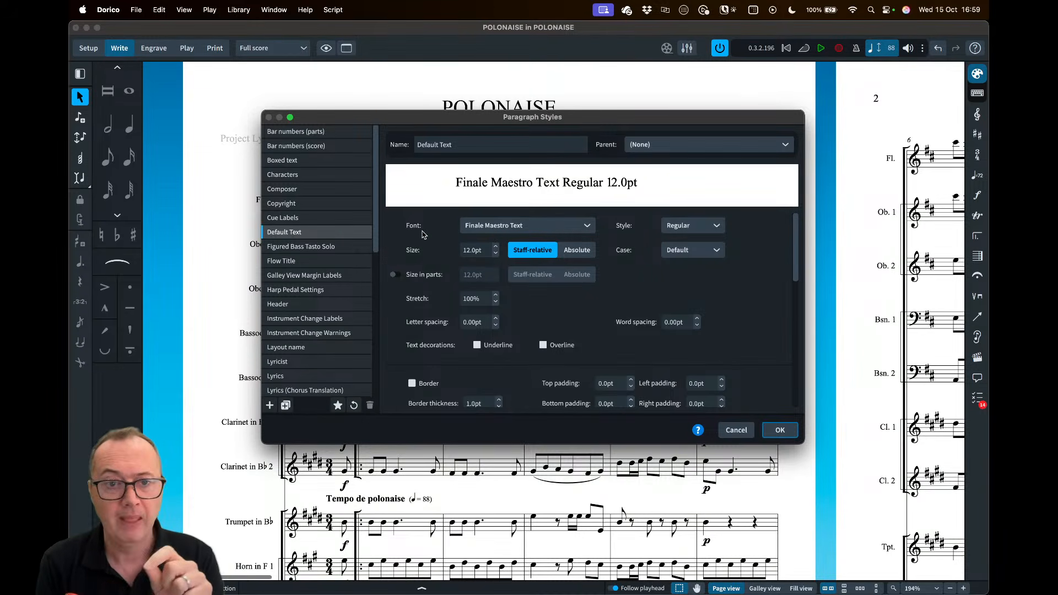
{"action": "left_click", "coordinate": [500, 228]}
{"action": "type", "text": "spl"}
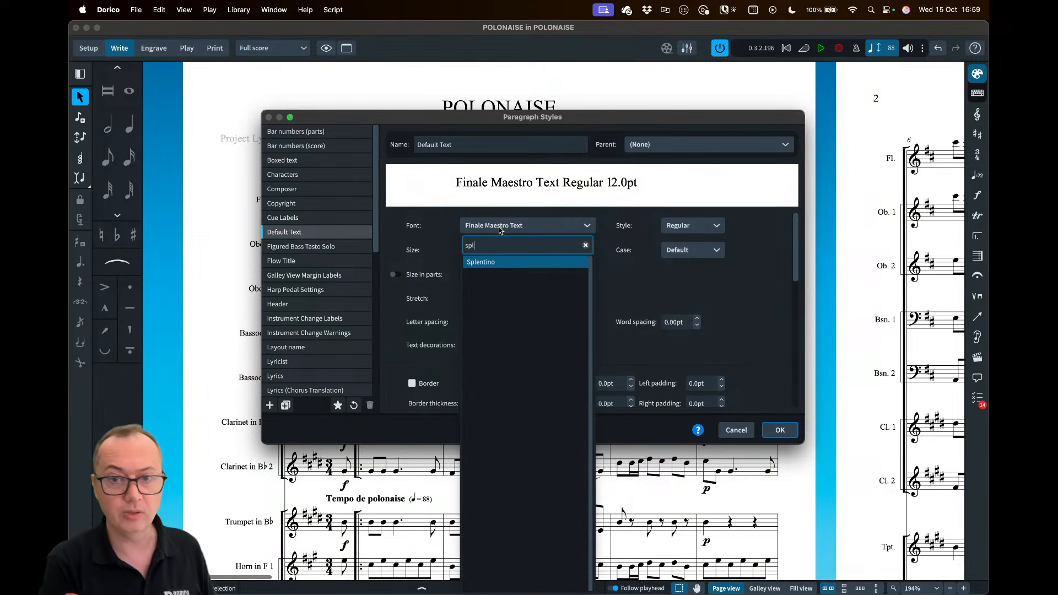
{"action": "left_click", "coordinate": [498, 263]}
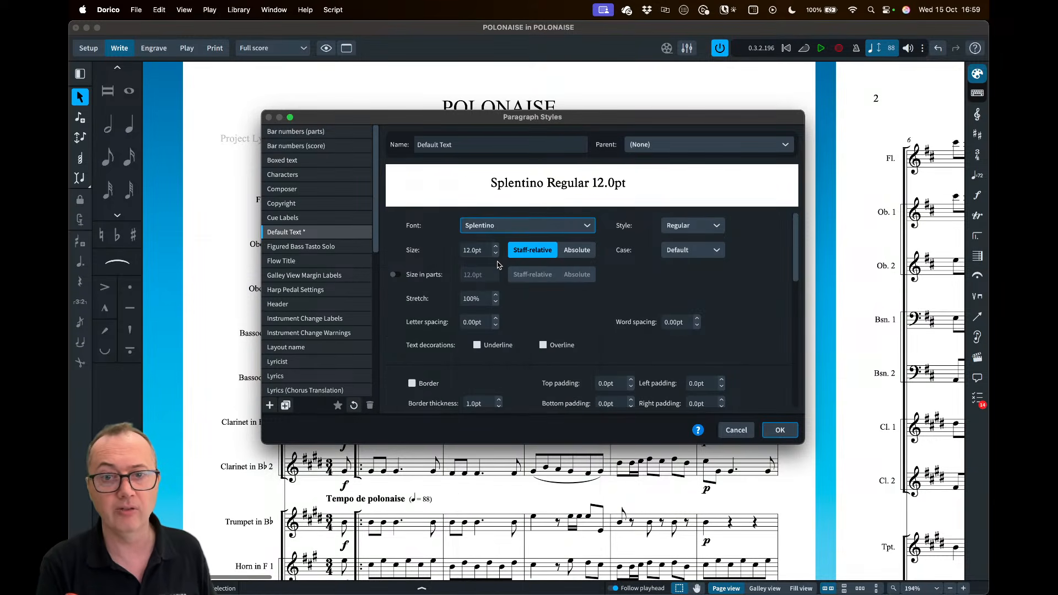
{"action": "left_click", "coordinate": [503, 227]}
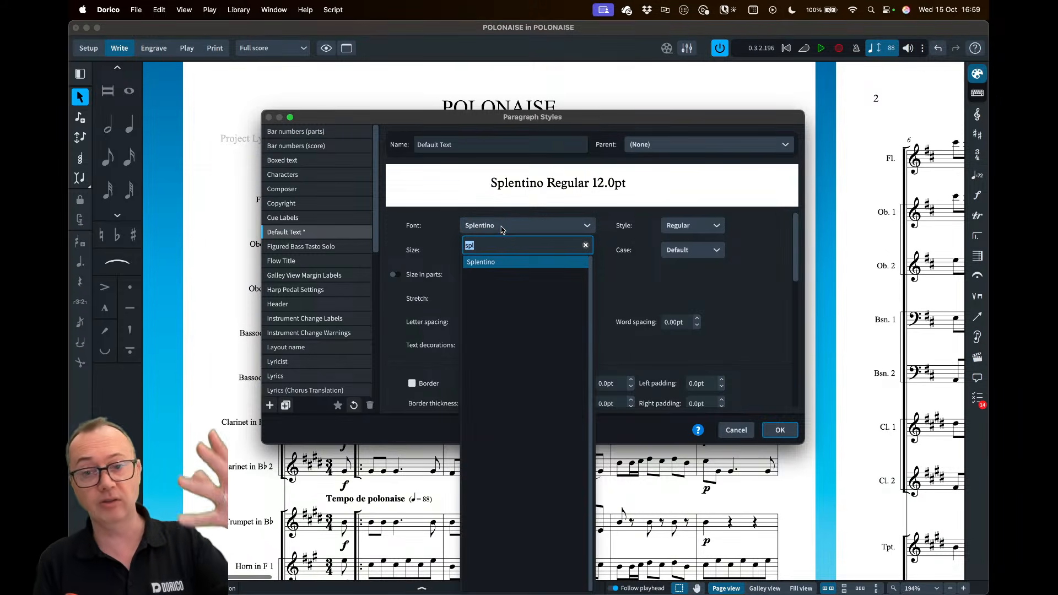
{"action": "left_click", "coordinate": [503, 227]}
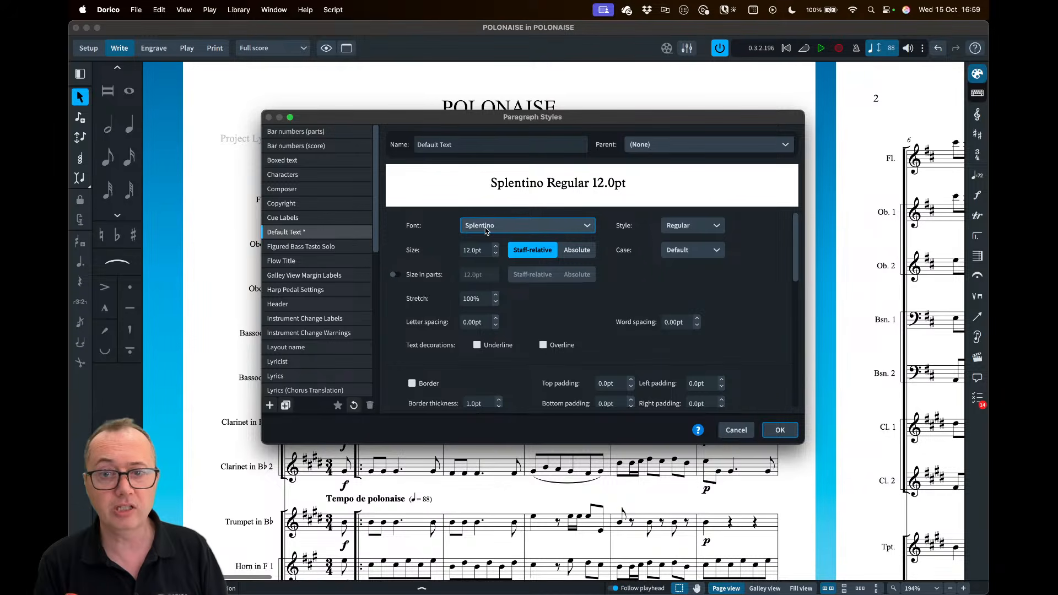
Check the Title paragraph style's font settings, return to Default Text and save the paragraph style changes
{"action": "scroll", "coordinate": [301, 347], "scroll_direction": "down", "scroll_amount": 10}
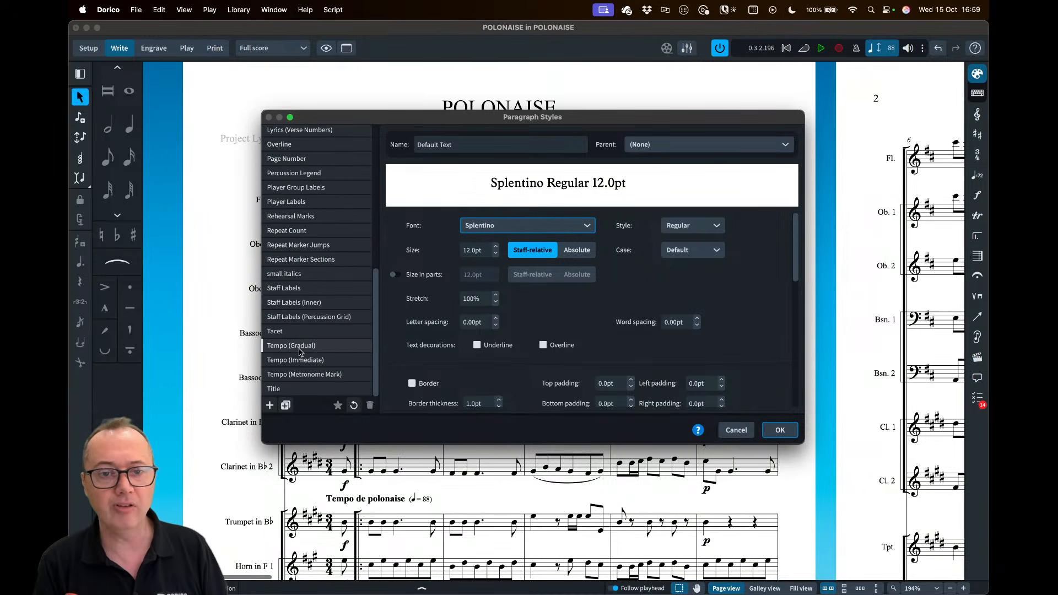
{"action": "left_click", "coordinate": [296, 389]}
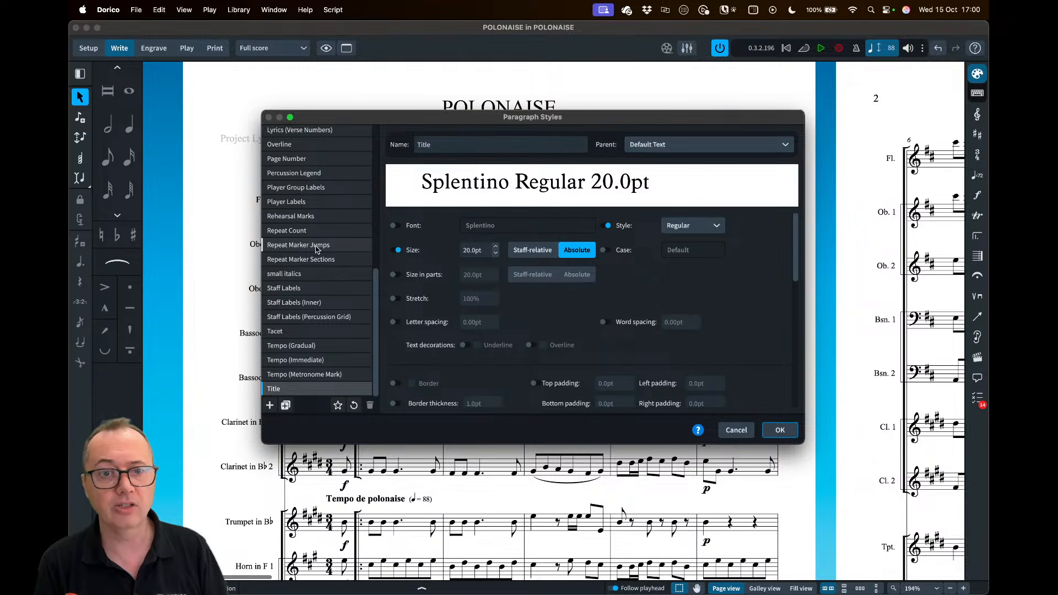
{"action": "scroll", "coordinate": [309, 245], "scroll_direction": "up", "scroll_amount": 10}
{"action": "left_click", "coordinate": [305, 232]}
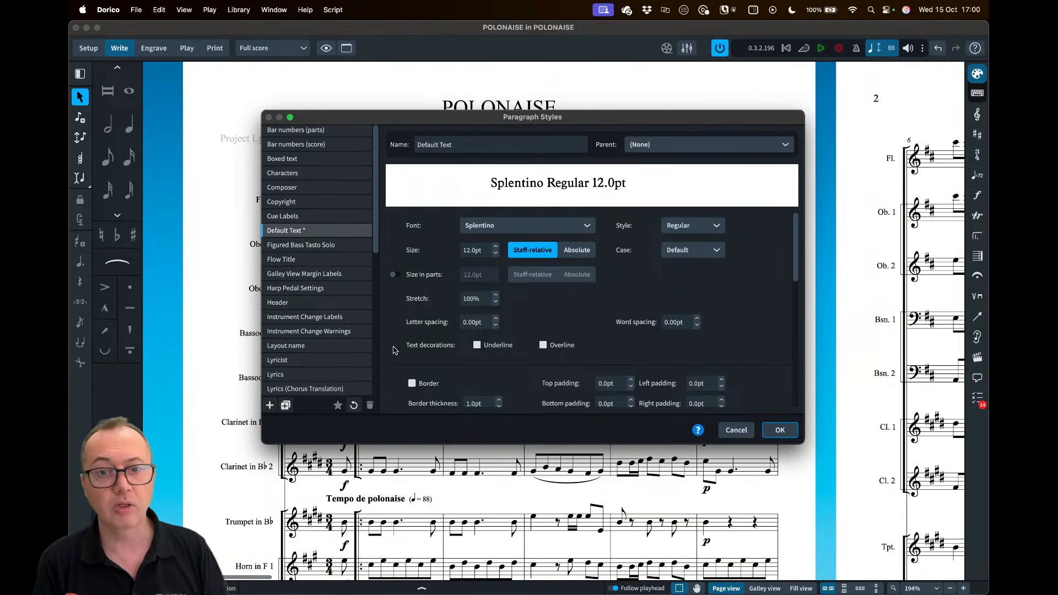
{"action": "left_click", "coordinate": [779, 432]}
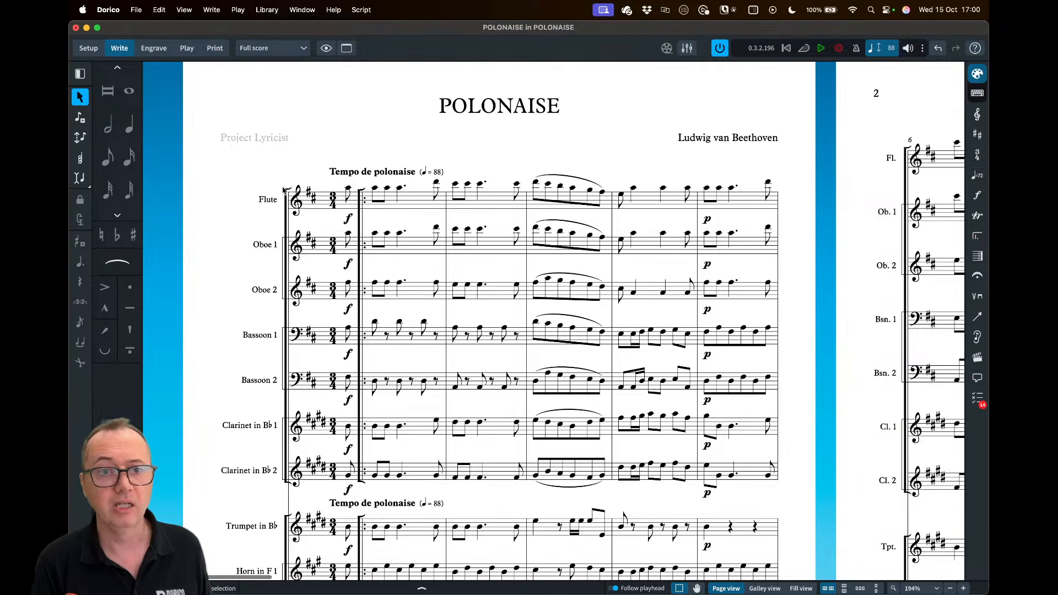
Examine the Splentino text across the score's pages, including the Snare Drum and Bass Drum texts on the first page
{"action": "scroll", "coordinate": [355, 318], "scroll_direction": "down", "scroll_amount": 3}
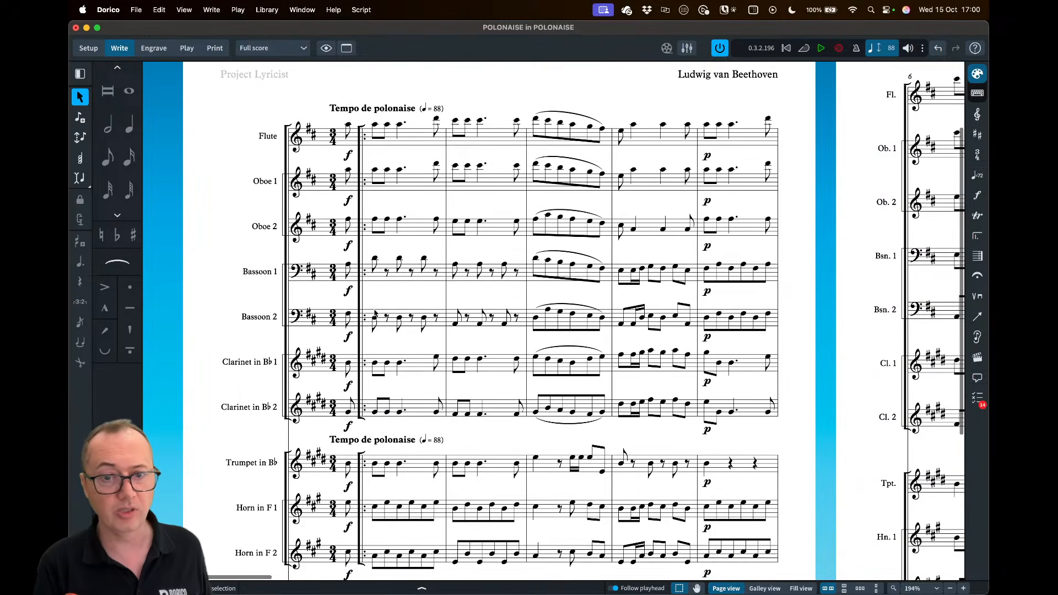
{"action": "scroll", "coordinate": [359, 270], "scroll_direction": "up", "scroll_amount": 5}
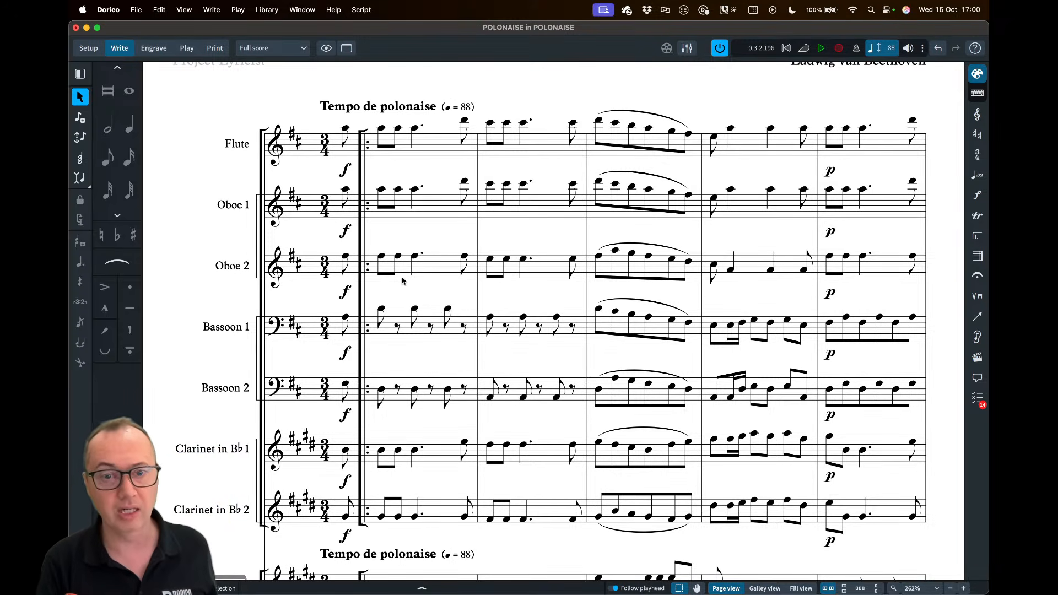
{"action": "scroll", "coordinate": [403, 281], "scroll_direction": "down", "scroll_amount": 10}
{"action": "left_click", "coordinate": [349, 354]}
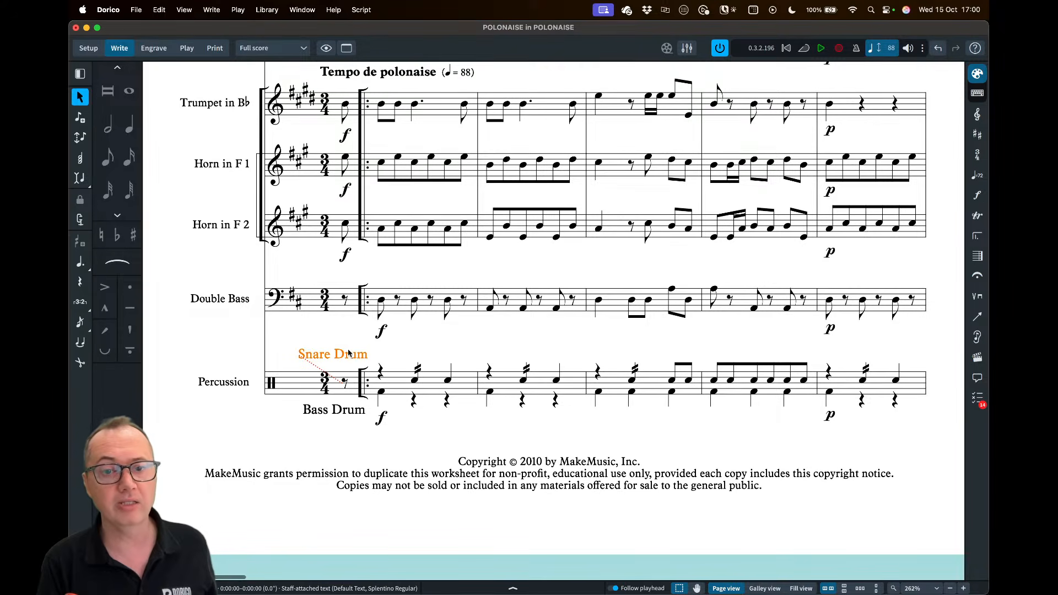
{"action": "left_click", "coordinate": [338, 411], "text": "super"}
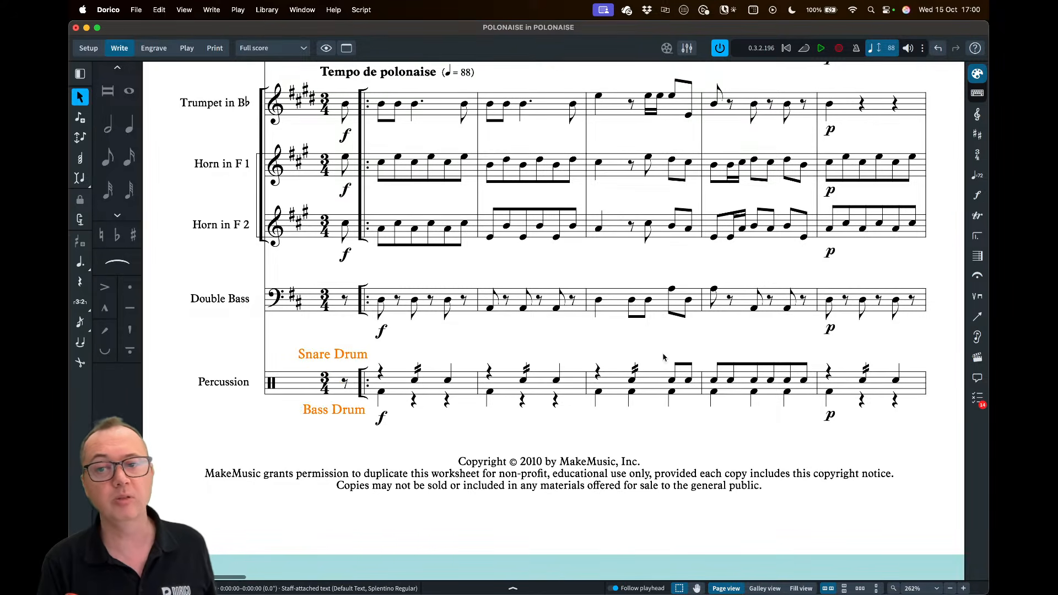
{"action": "scroll", "coordinate": [681, 358], "scroll_direction": "down", "scroll_amount": 5}
{"action": "scroll", "coordinate": [682, 358], "scroll_direction": "right", "scroll_amount": 15}
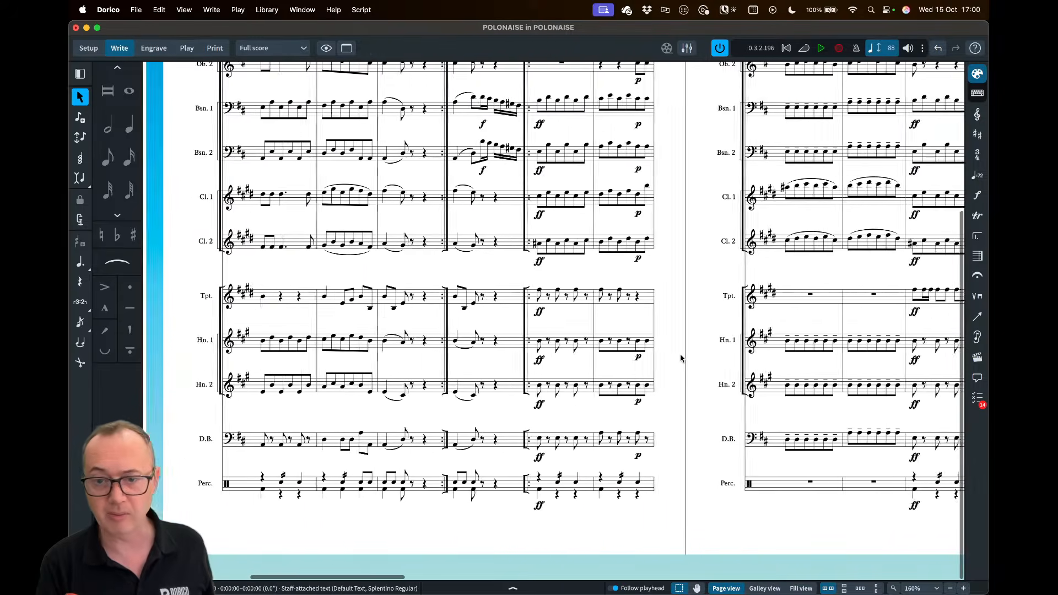
{"action": "scroll", "coordinate": [683, 359], "scroll_direction": "right", "scroll_amount": 15}
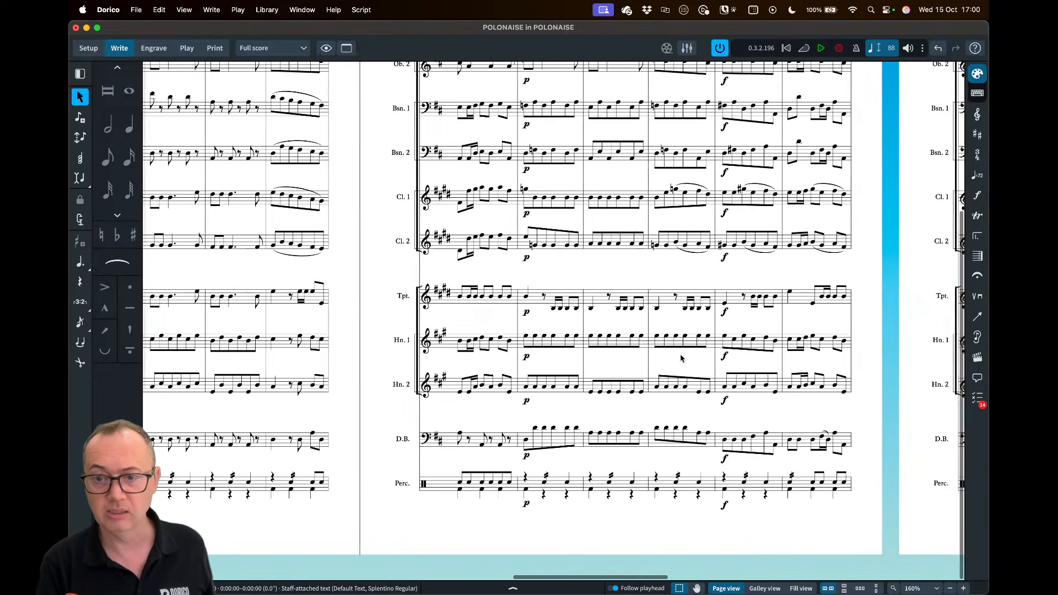
{"action": "scroll", "coordinate": [682, 358], "scroll_direction": "left", "scroll_amount": 20}
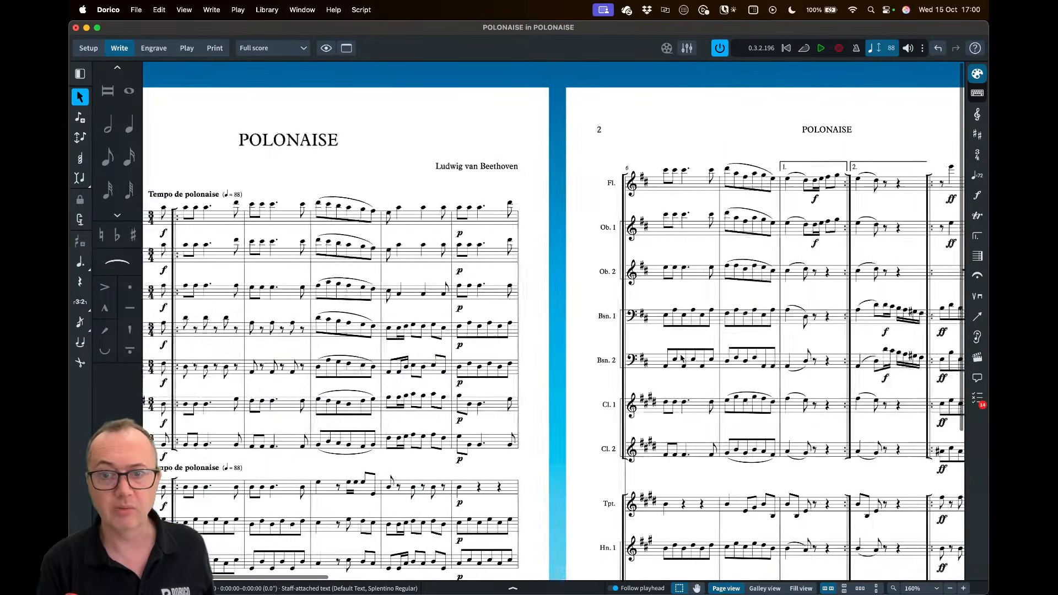
{"action": "scroll", "coordinate": [681, 358], "scroll_direction": "down", "scroll_amount": 5}
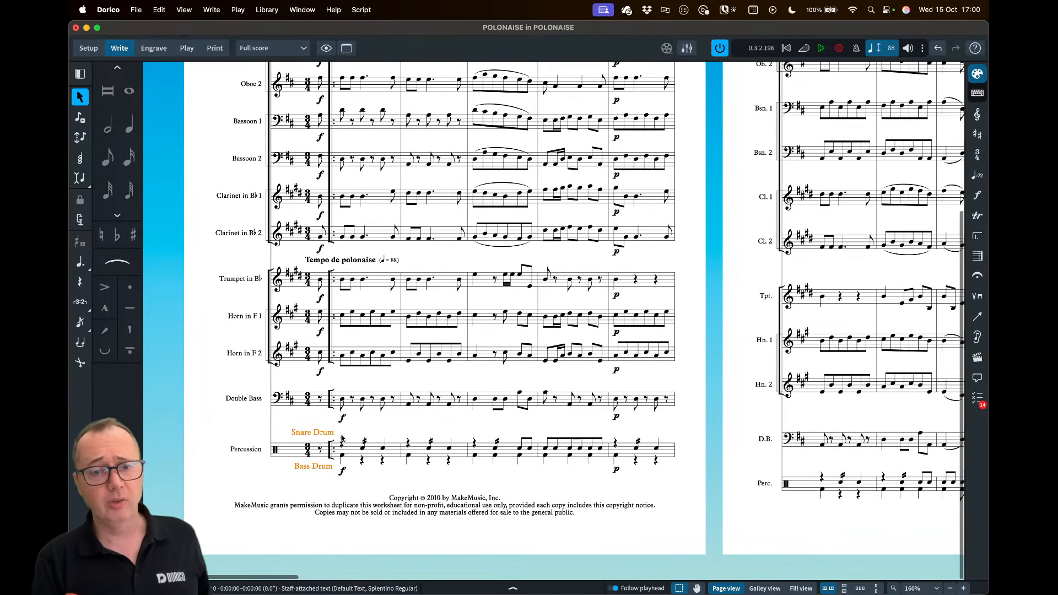
Change the paragraph style of the Snare Drum and Bass Drum texts at the first percussion staff to Instrument Change Labels
{"action": "left_click", "coordinate": [283, 421]}
{"action": "scroll", "coordinate": [283, 420], "scroll_direction": "up", "scroll_amount": 5}
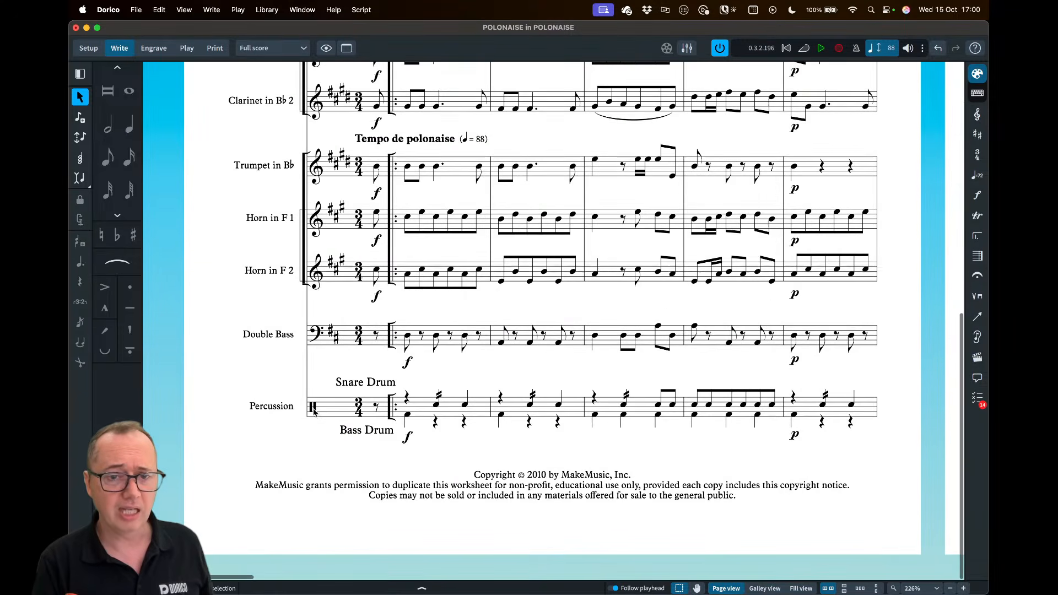
{"action": "left_click", "coordinate": [341, 383]}
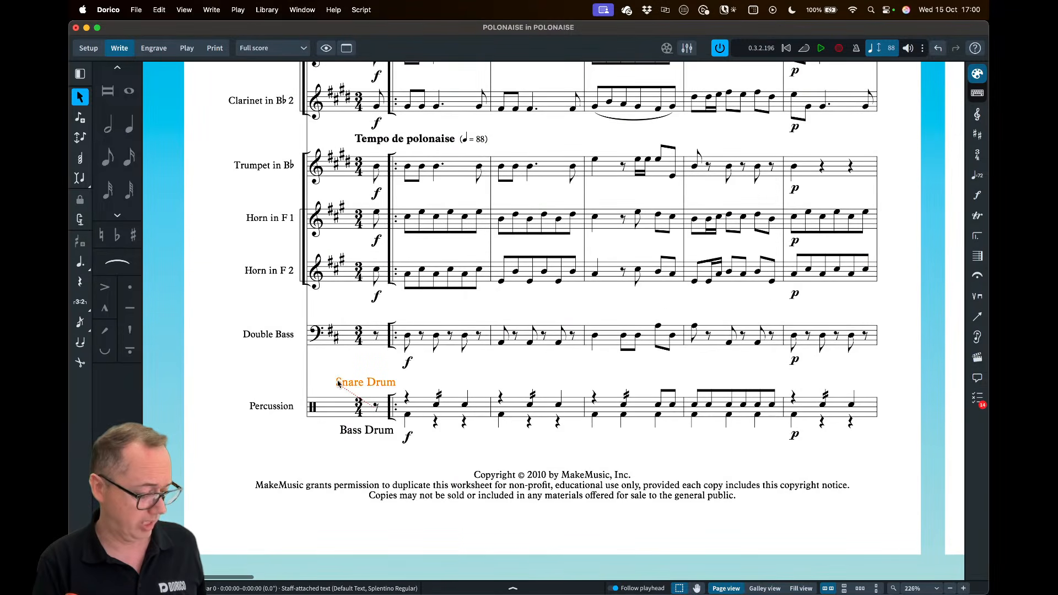
{"action": "left_click", "coordinate": [349, 431], "text": "super"}
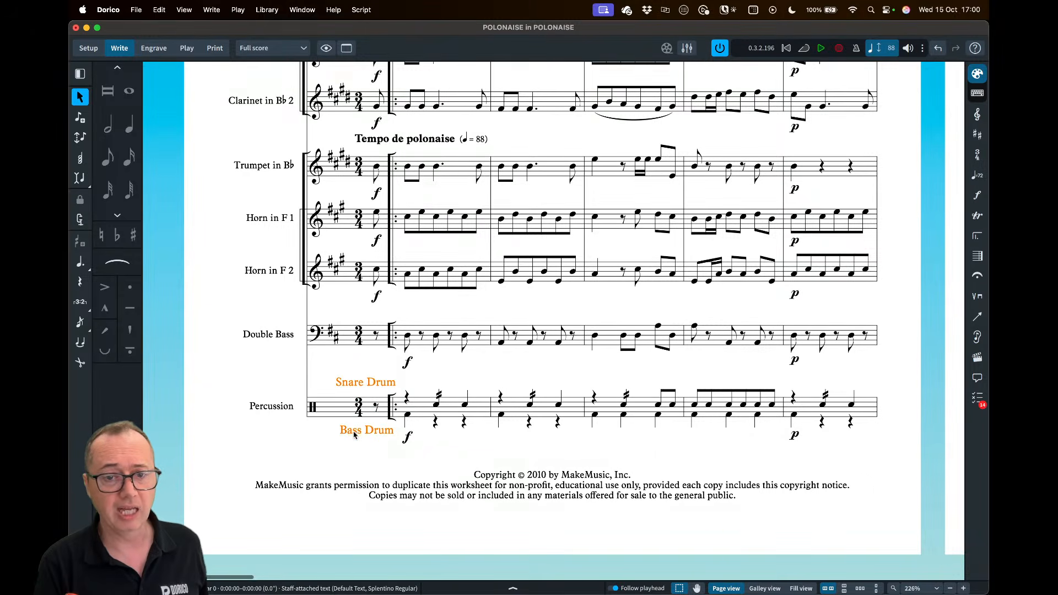
{"action": "right_click", "coordinate": [312, 435]}
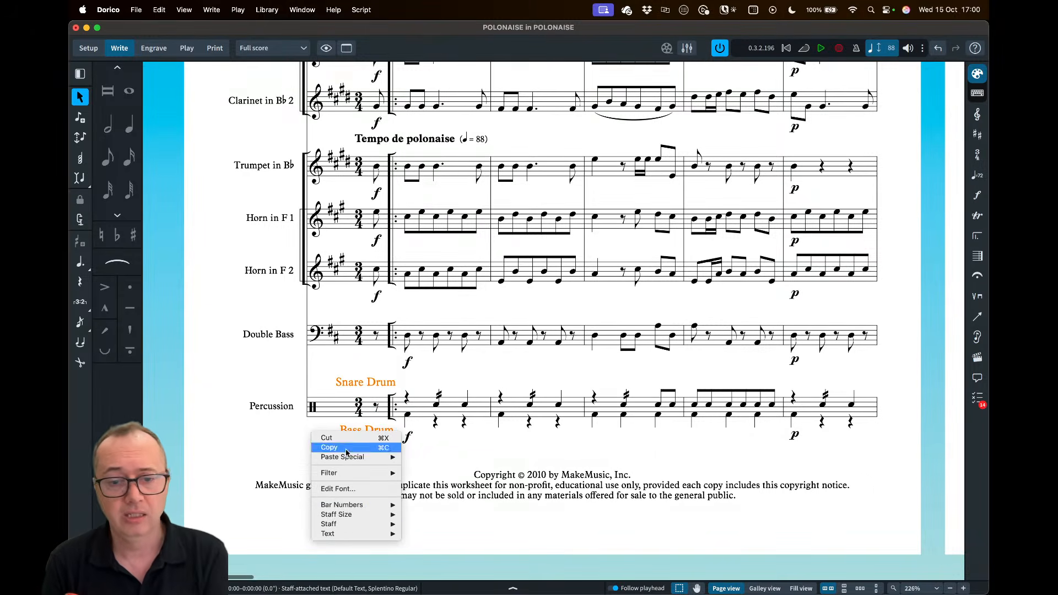
{"action": "mouse_move", "coordinate": [362, 538]}
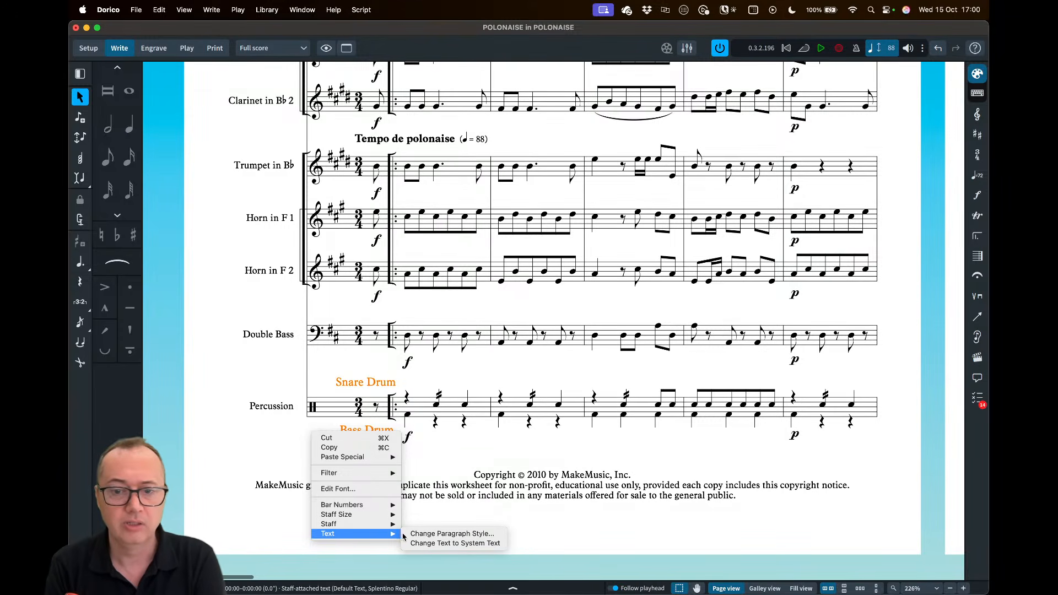
{"action": "left_click", "coordinate": [433, 534]}
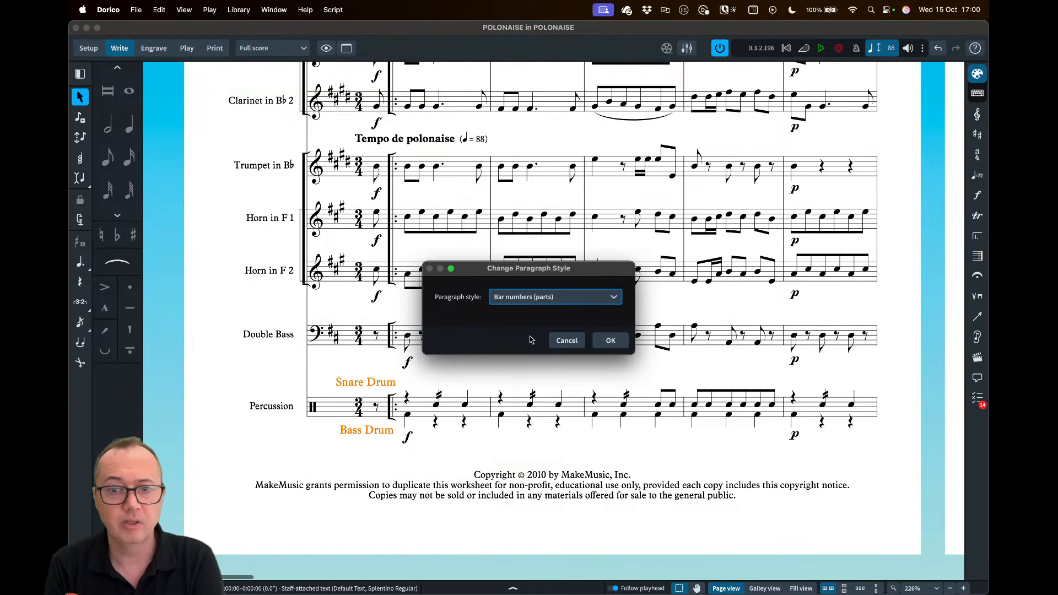
{"action": "left_click", "coordinate": [548, 297]}
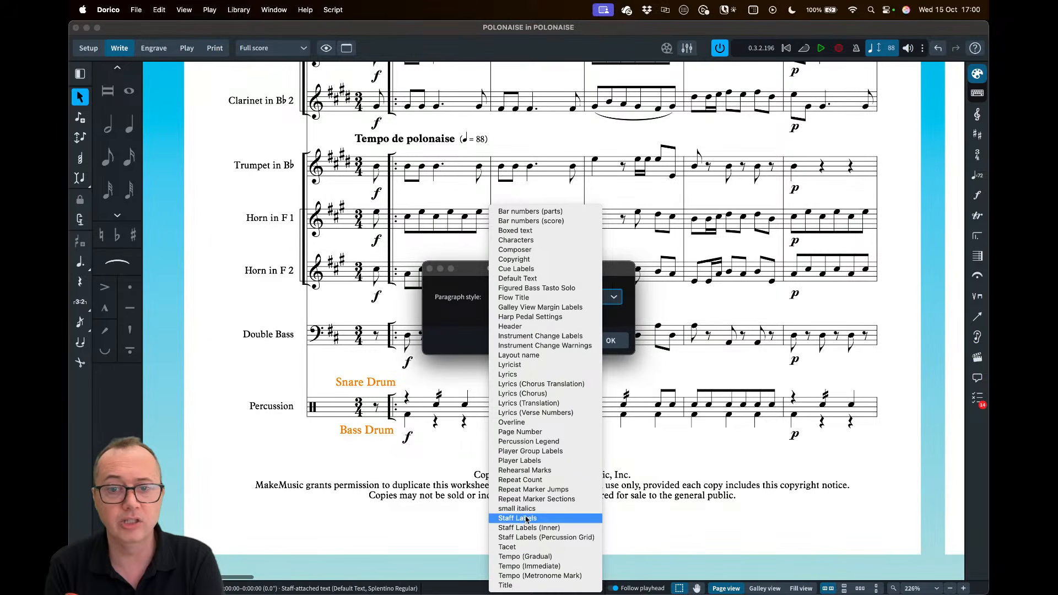
{"action": "left_click", "coordinate": [534, 338]}
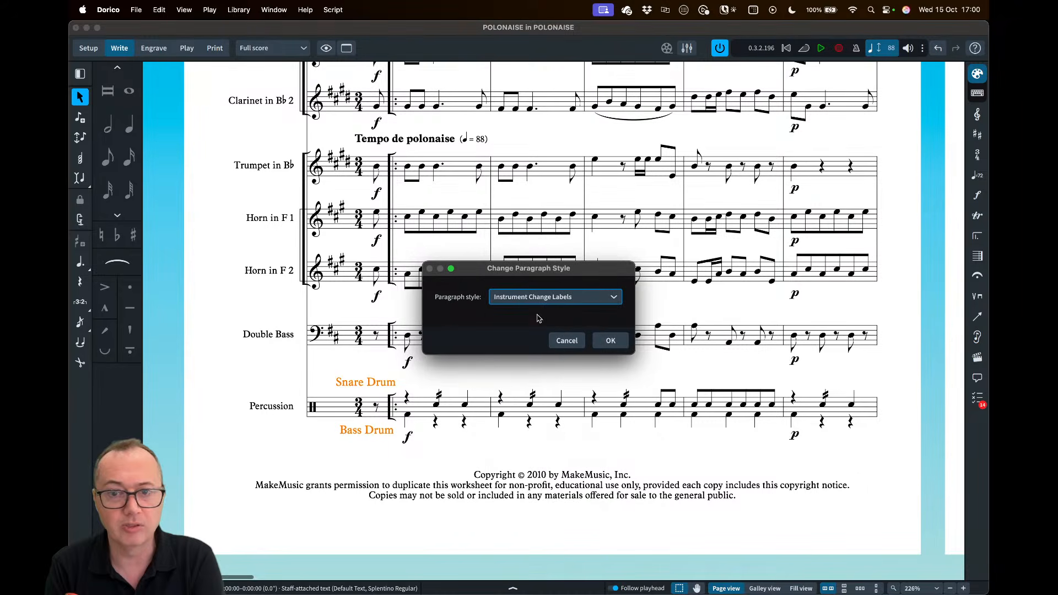
{"action": "left_click", "coordinate": [611, 340]}
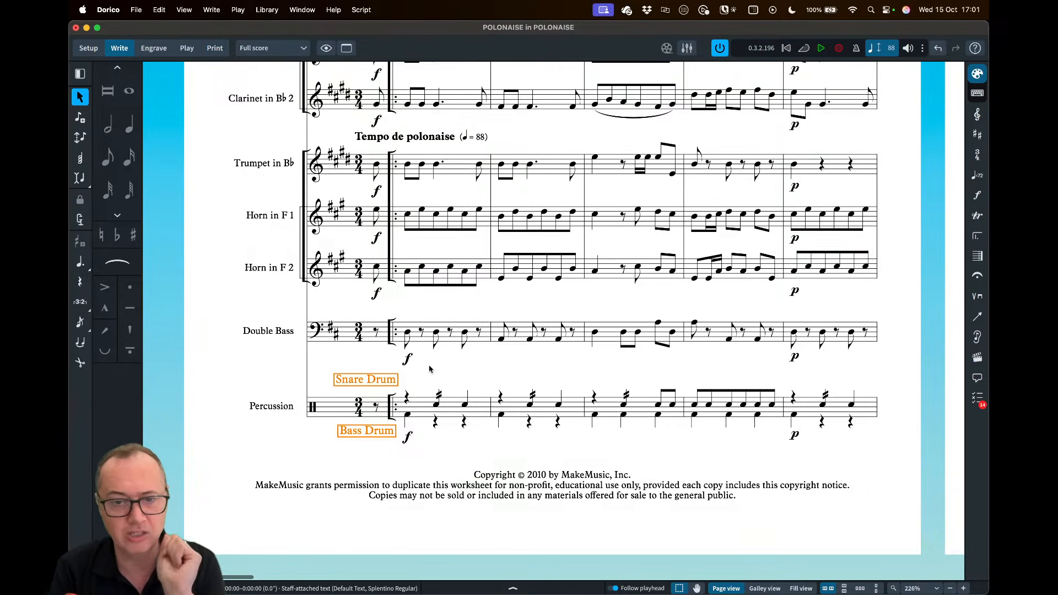
{"action": "right_click", "coordinate": [414, 379]}
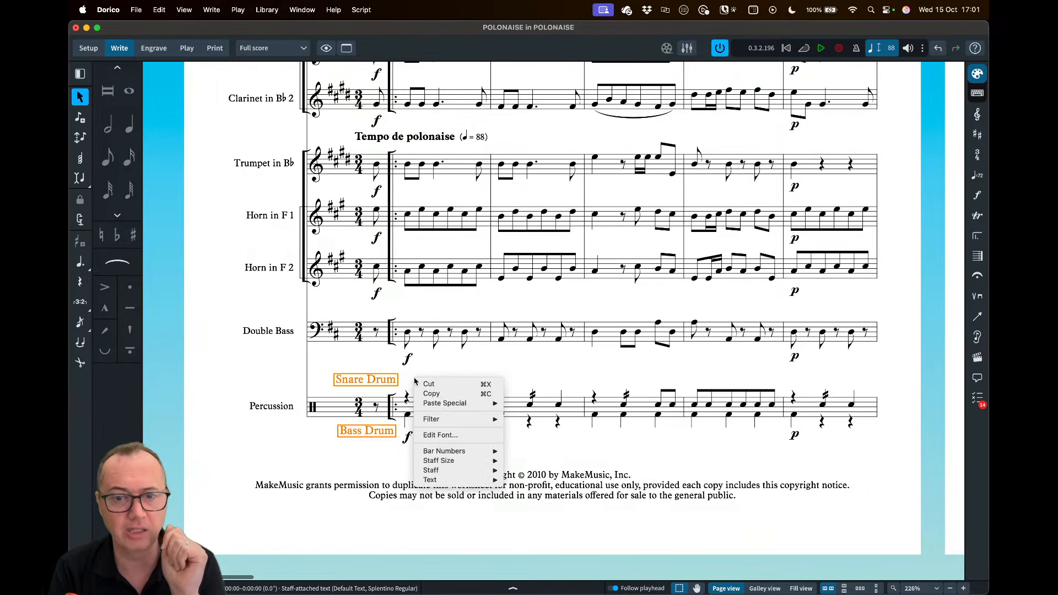
{"action": "mouse_move", "coordinate": [446, 480]}
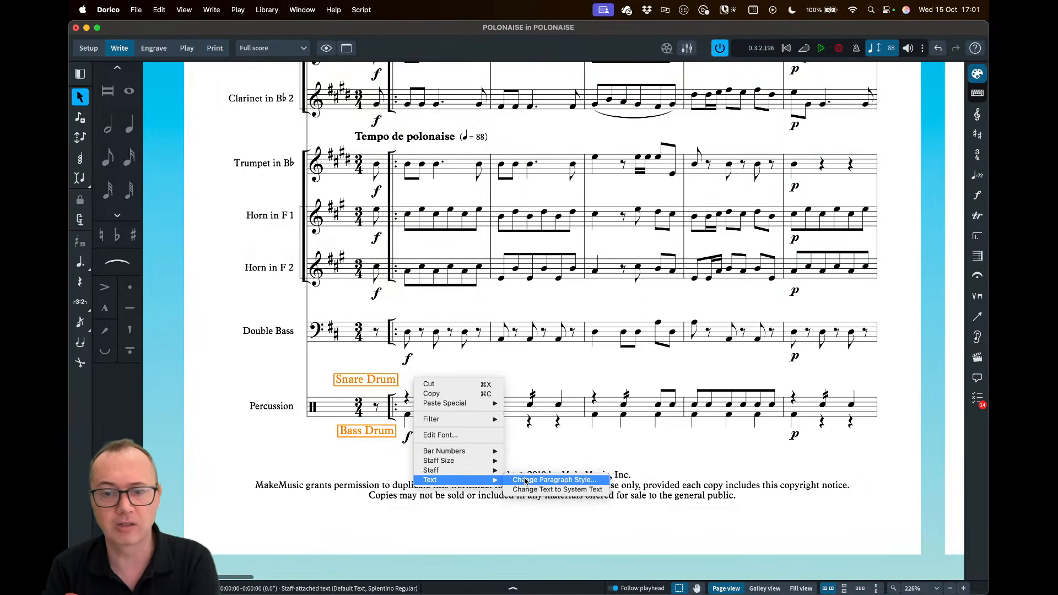
{"action": "left_click", "coordinate": [534, 375]}
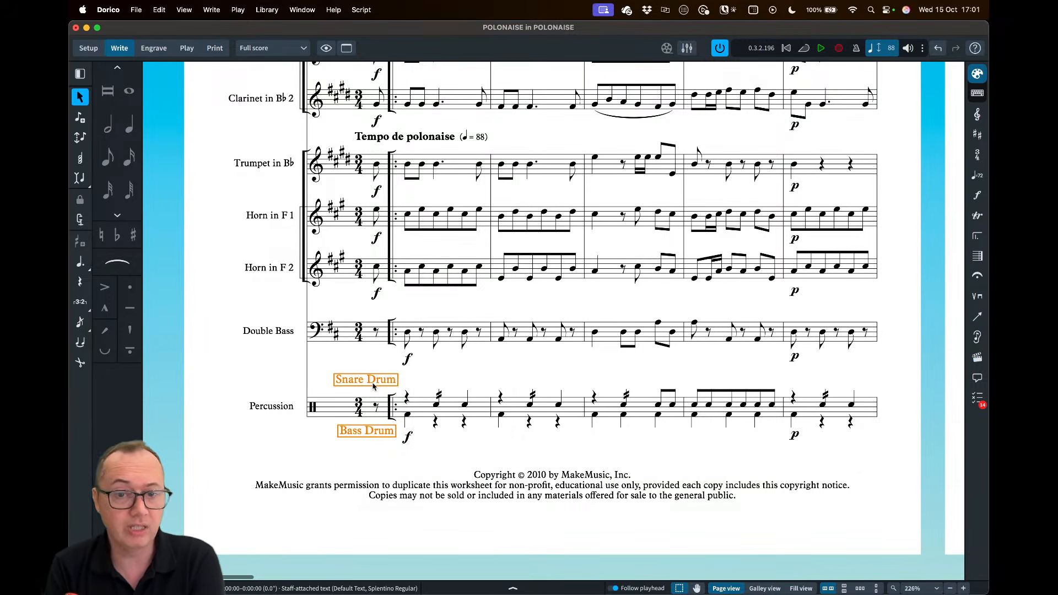
Set the border's top padding to 1.0pt in the Instrument Change Labels paragraph style and save the change
{"action": "left_click", "coordinate": [267, 11]}
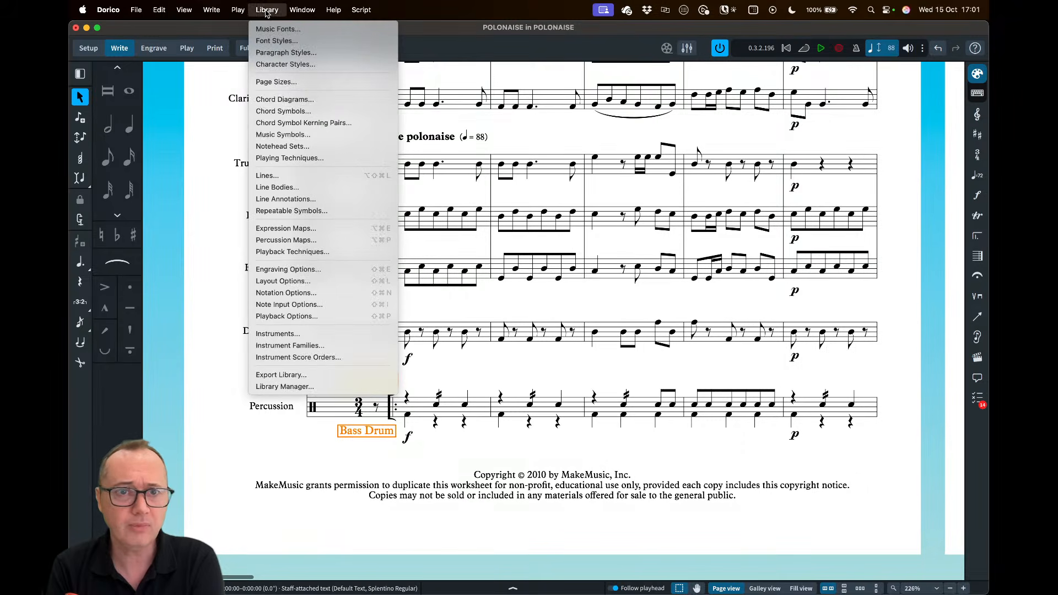
{"action": "left_click", "coordinate": [286, 52]}
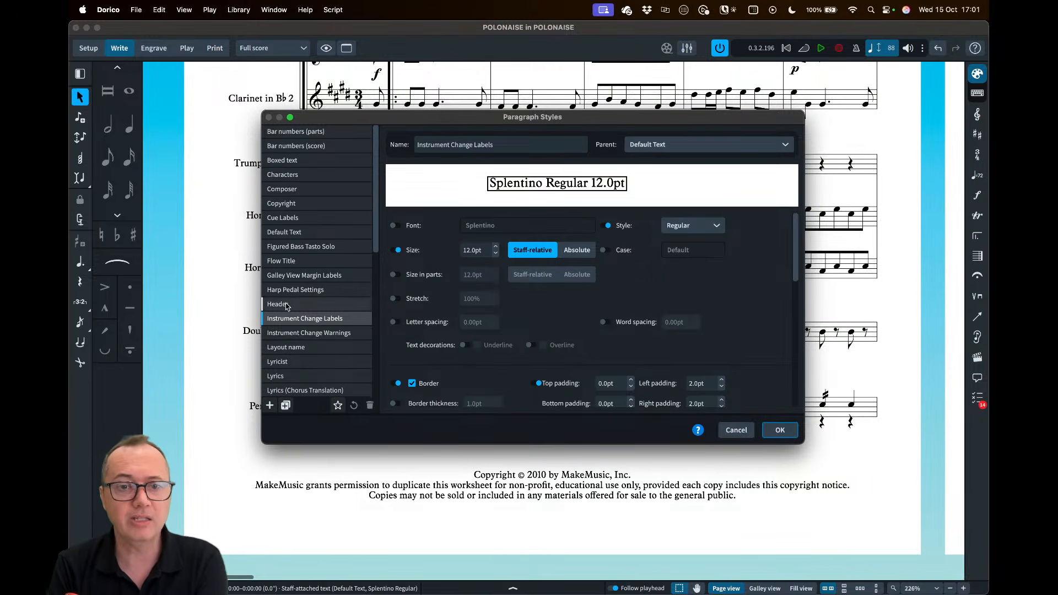
{"action": "scroll", "coordinate": [541, 350], "scroll_direction": "down", "scroll_amount": 4}
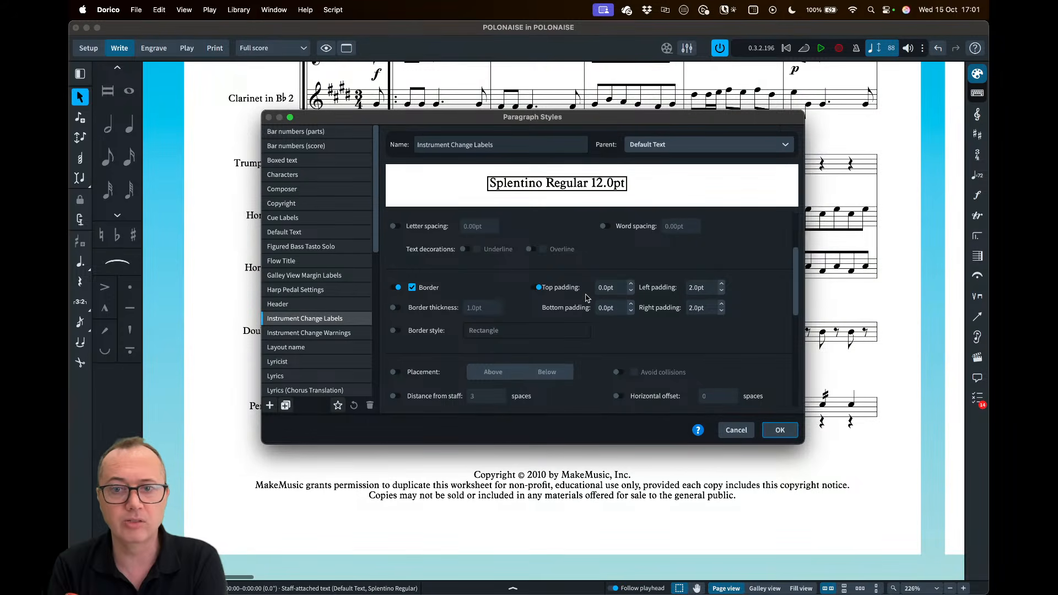
{"action": "left_click", "coordinate": [632, 284]}
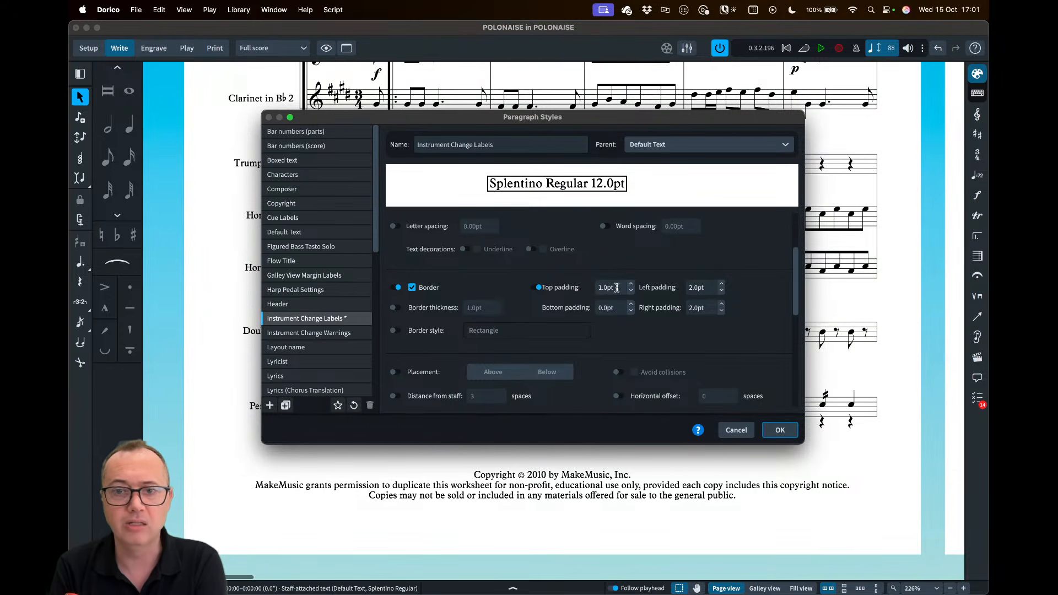
{"action": "left_click", "coordinate": [780, 430]}
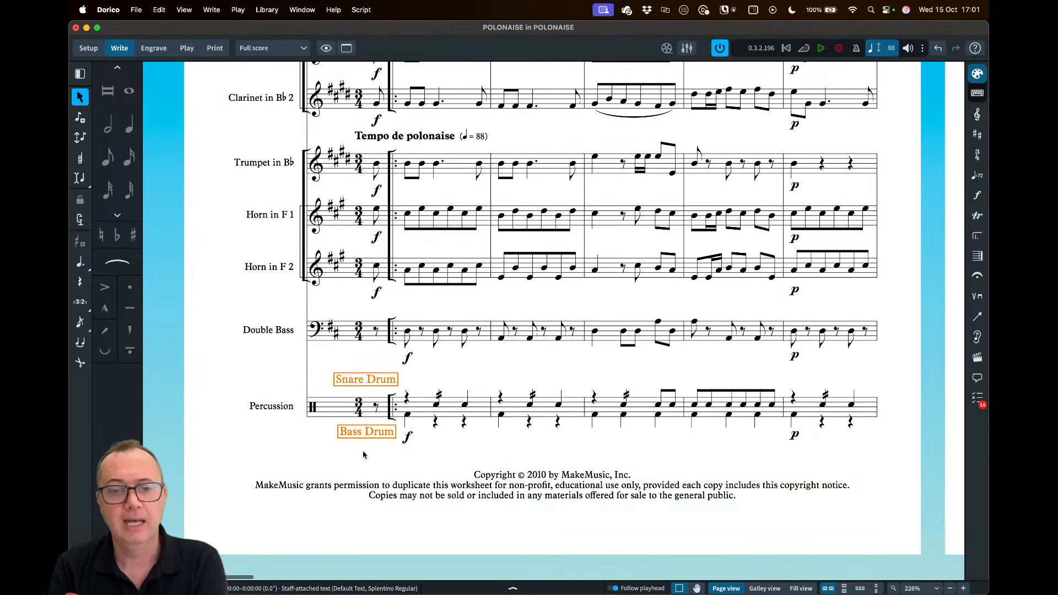
Check the settings of the Instrument Change Labels, Boxed text and small italics paragraph styles, then close the paragraph style editor
{"action": "left_click", "coordinate": [268, 10]}
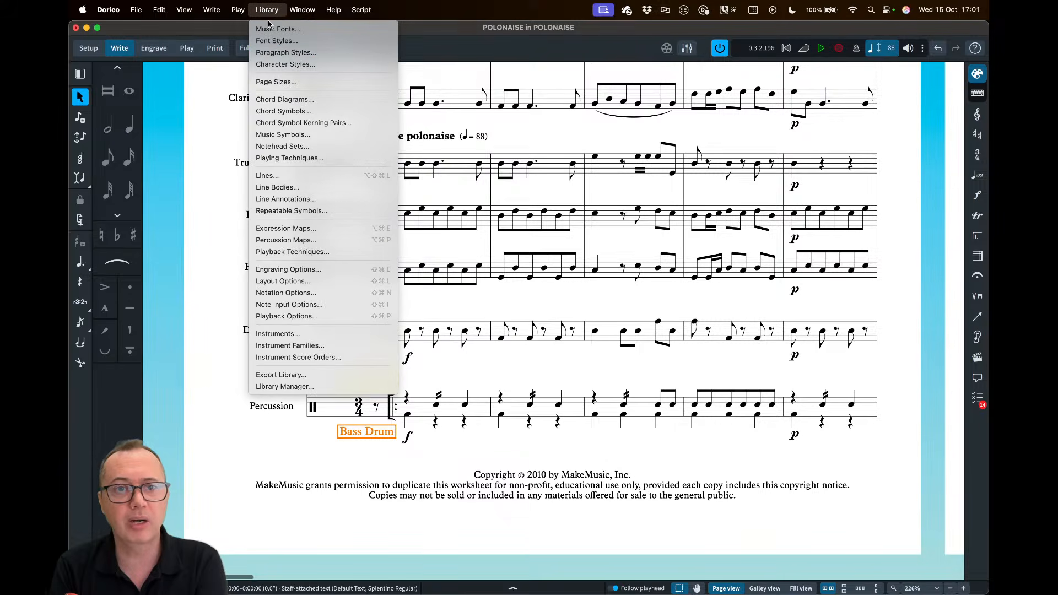
{"action": "left_click", "coordinate": [275, 52]}
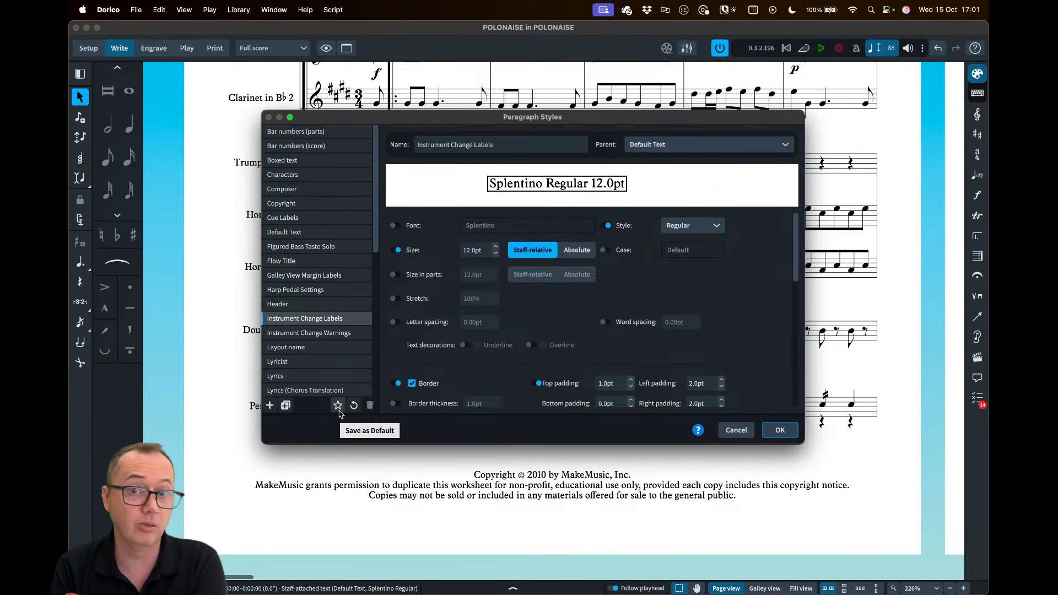
{"action": "left_click", "coordinate": [308, 160]}
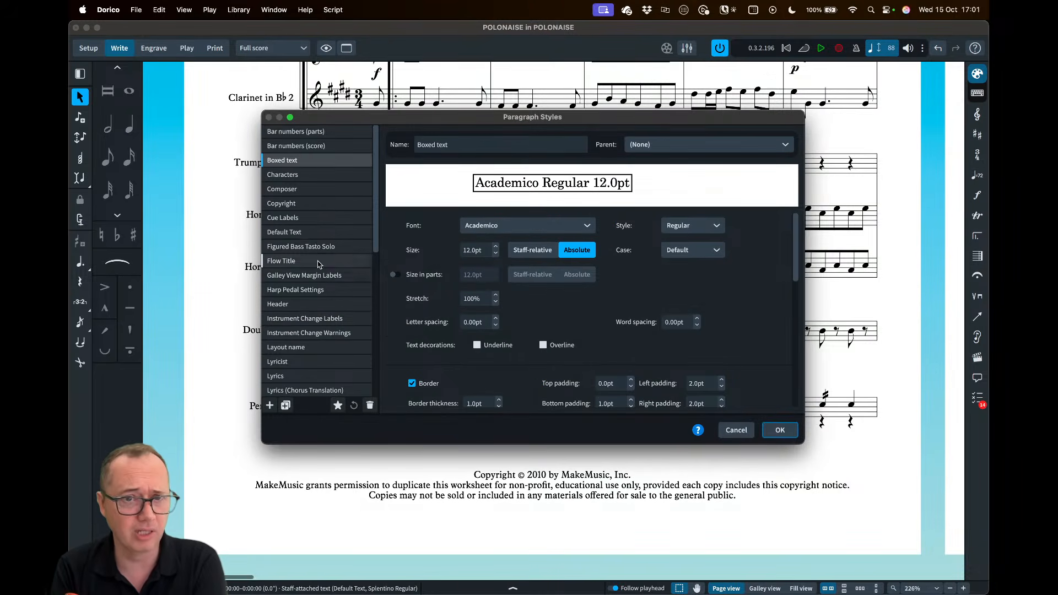
{"action": "scroll", "coordinate": [312, 276], "scroll_direction": "down", "scroll_amount": 10}
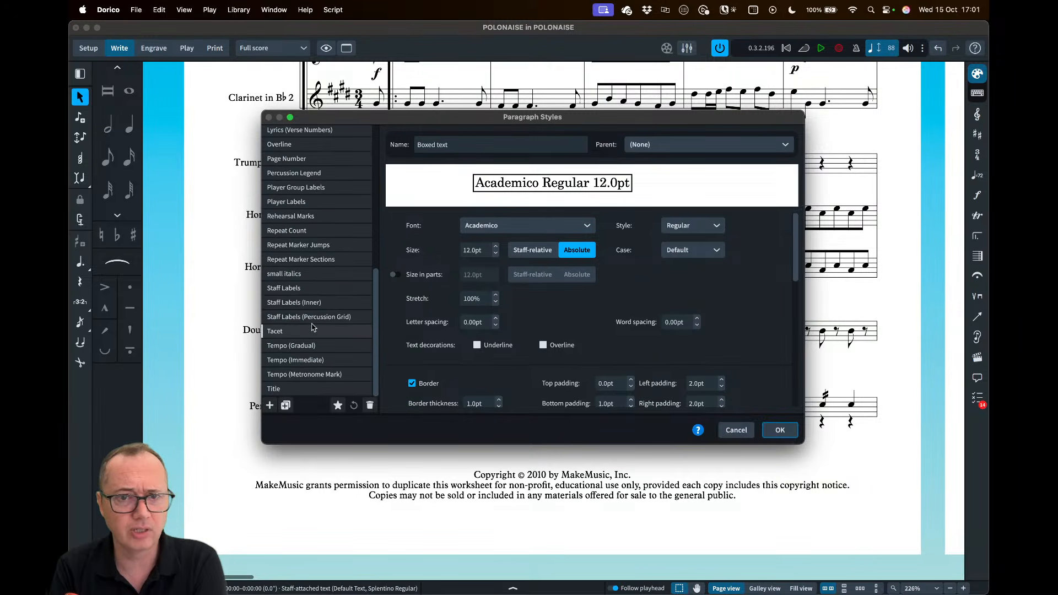
{"action": "left_click", "coordinate": [304, 275]}
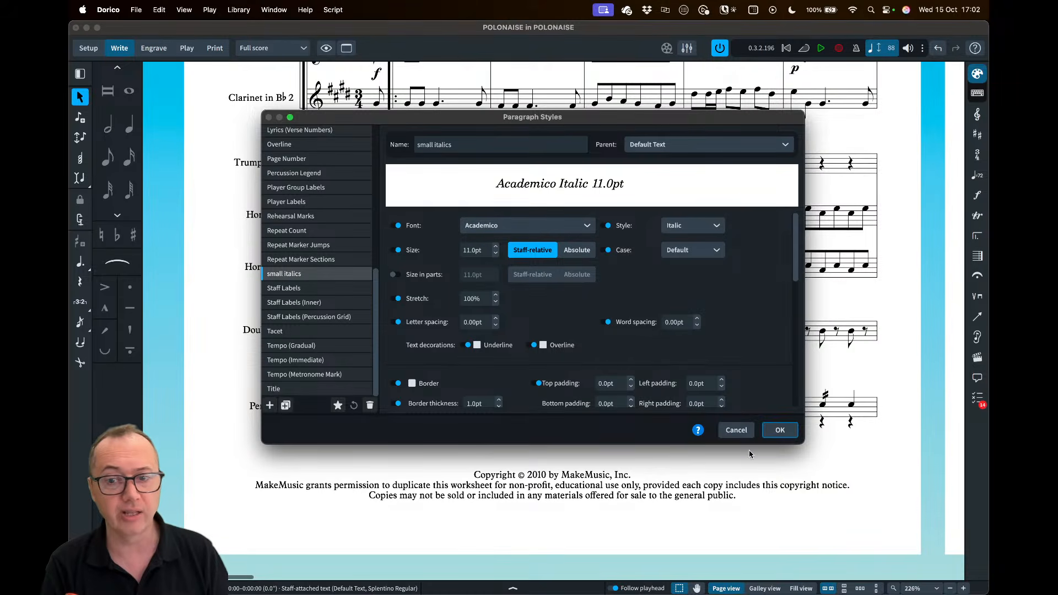
{"action": "left_click", "coordinate": [771, 435]}
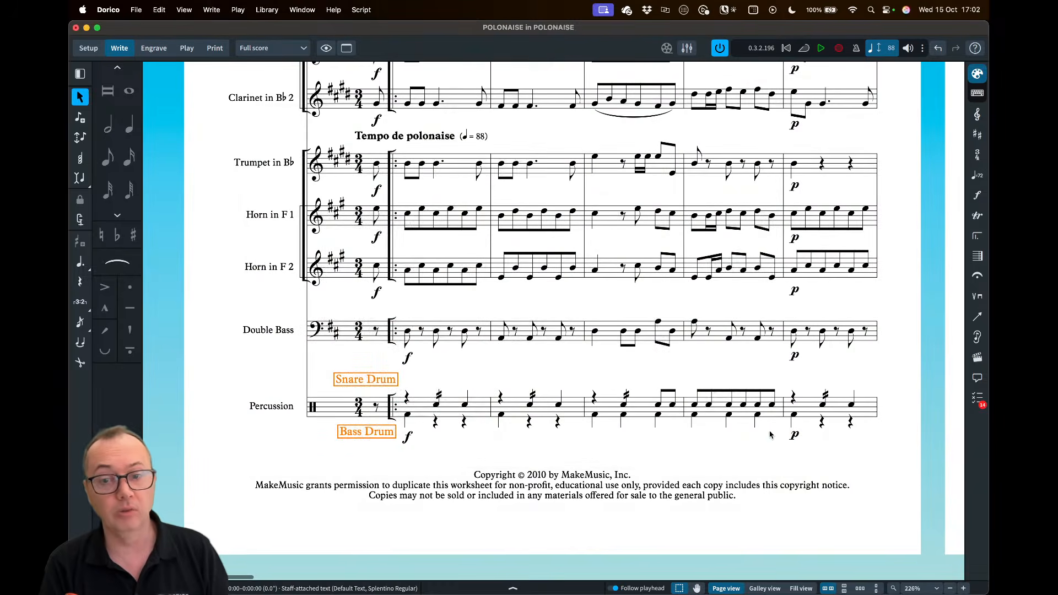
{"action": "right_click", "coordinate": [376, 432]}
{"action": "mouse_move", "coordinate": [426, 530]}
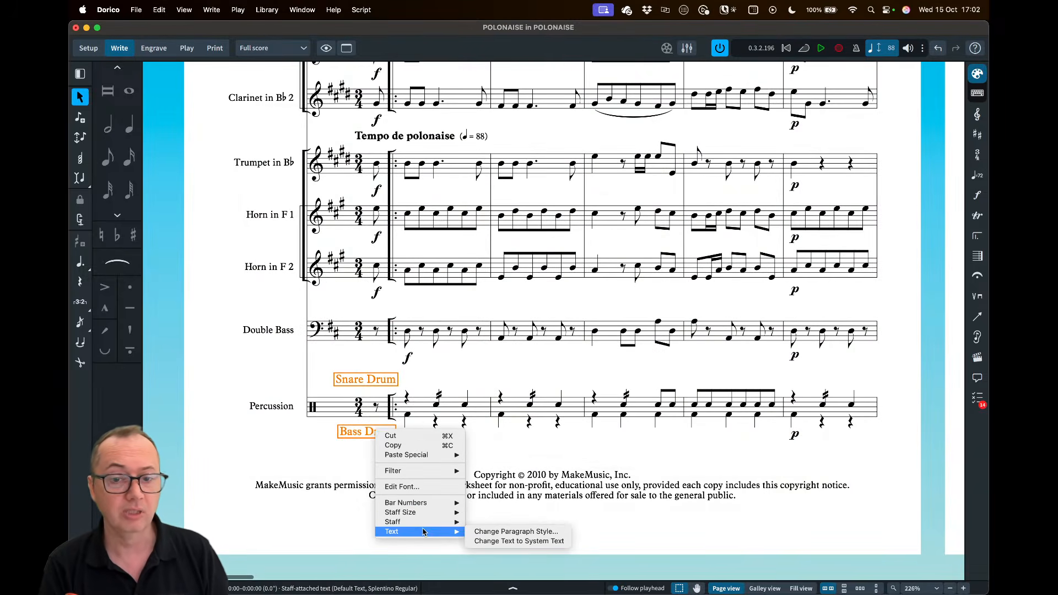
{"action": "left_click", "coordinate": [489, 381]}
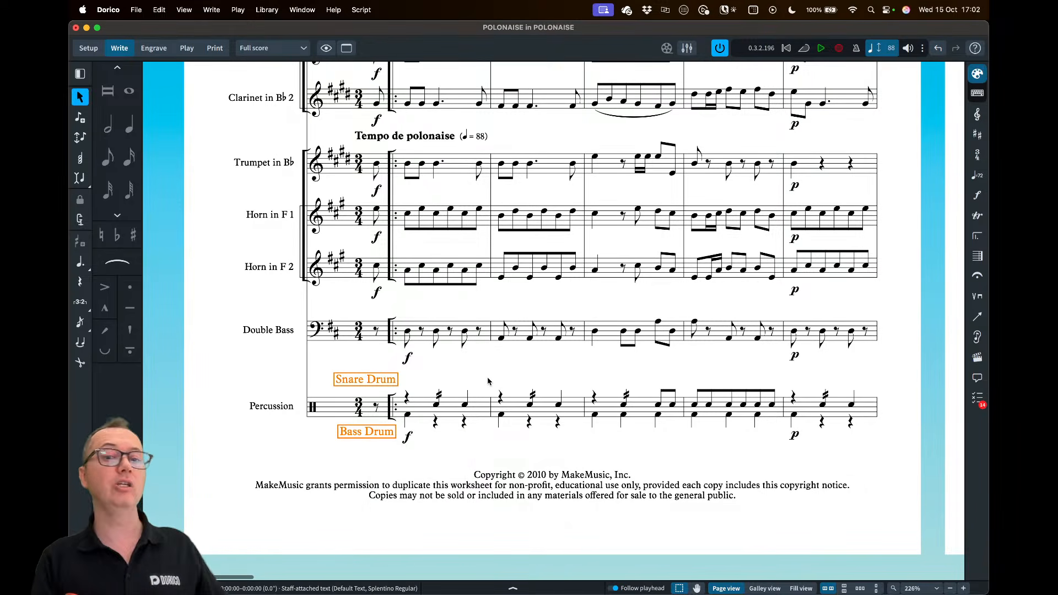
{"action": "left_click", "coordinate": [489, 381]}
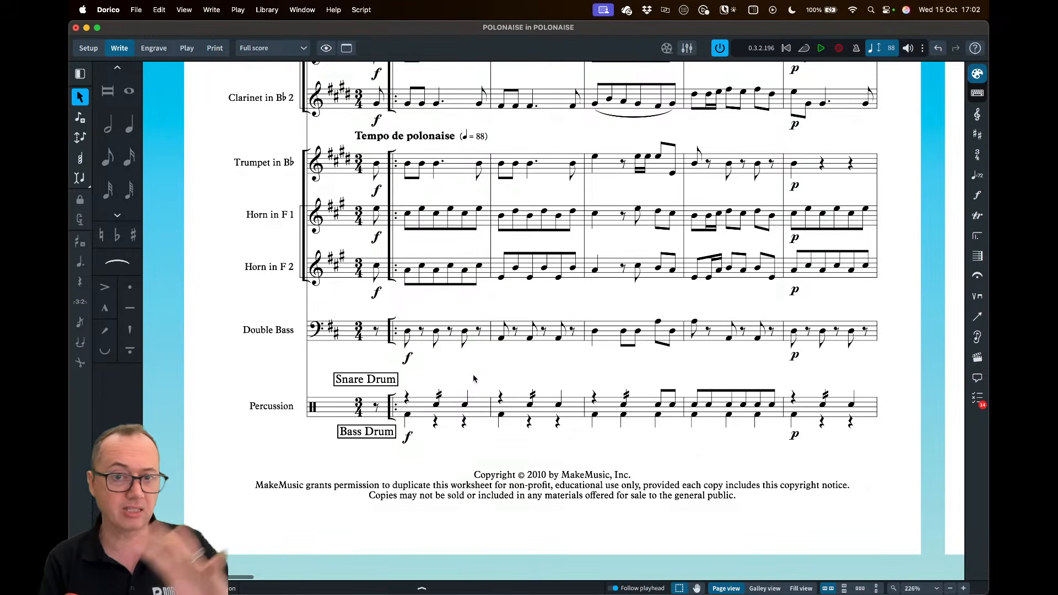
{"action": "left_click", "coordinate": [271, 10]}
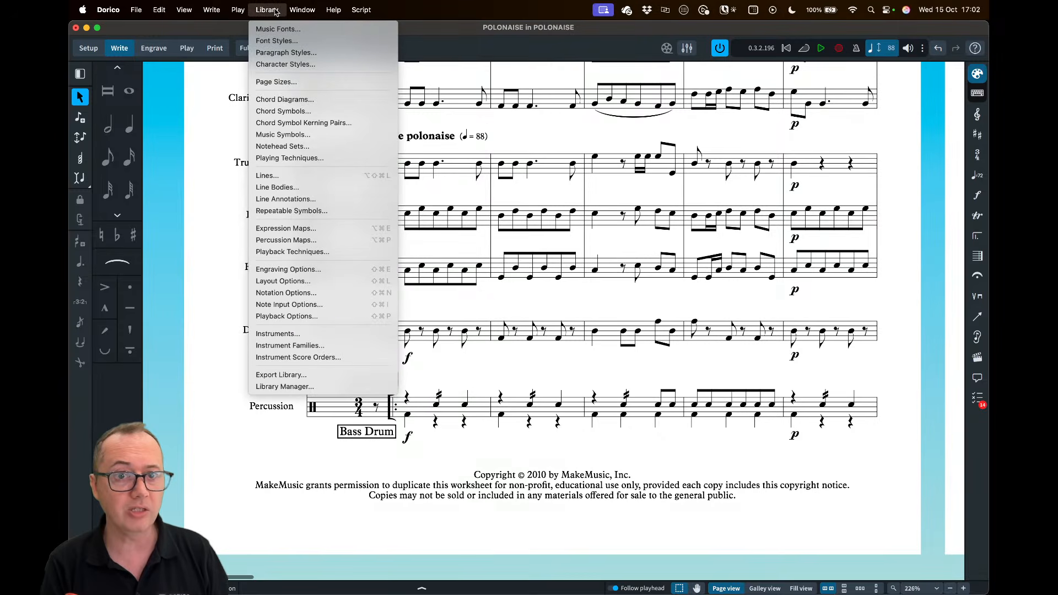
{"action": "left_click", "coordinate": [455, 375]}
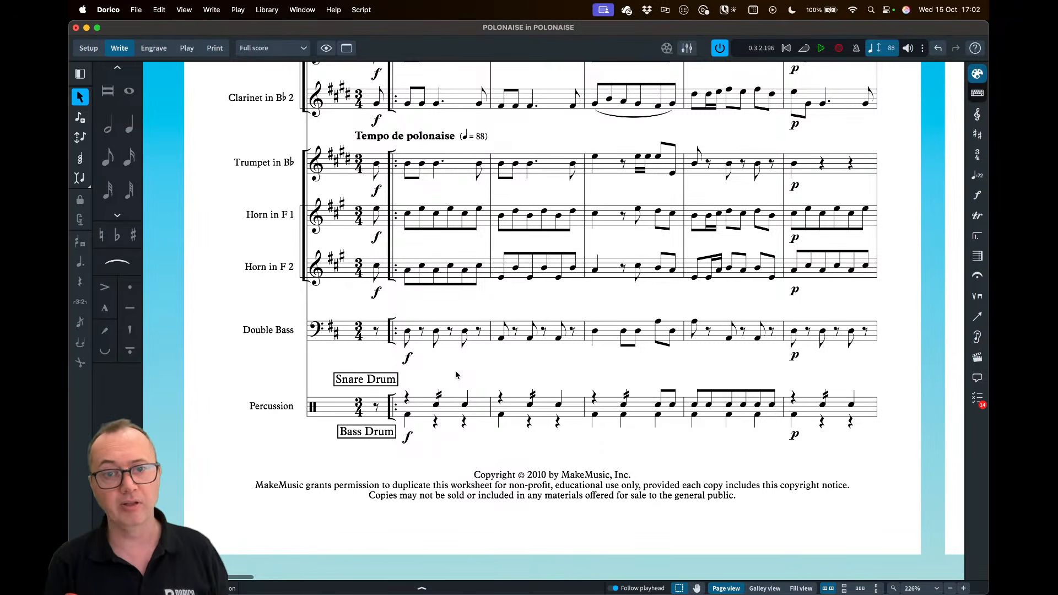
Examine the full score from the first page through page 7 and select the first Oboe 1 note in bar 36
{"action": "key", "text": "x"}
{"action": "key", "text": "x"}
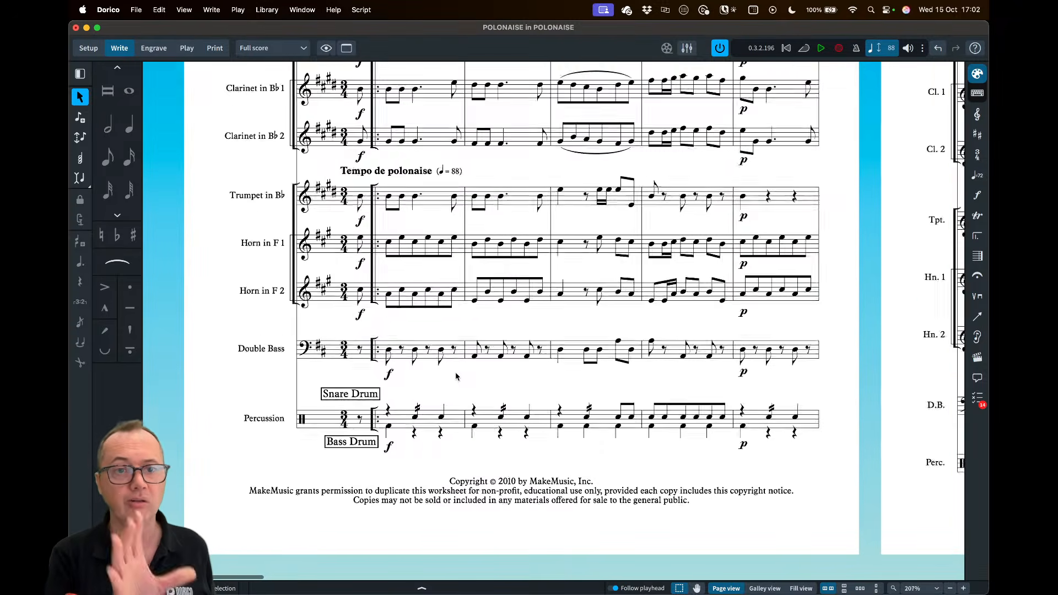
{"action": "scroll", "coordinate": [457, 377], "scroll_direction": "up", "scroll_amount": 5}
{"action": "scroll", "coordinate": [457, 377], "scroll_direction": "down", "scroll_amount": 4}
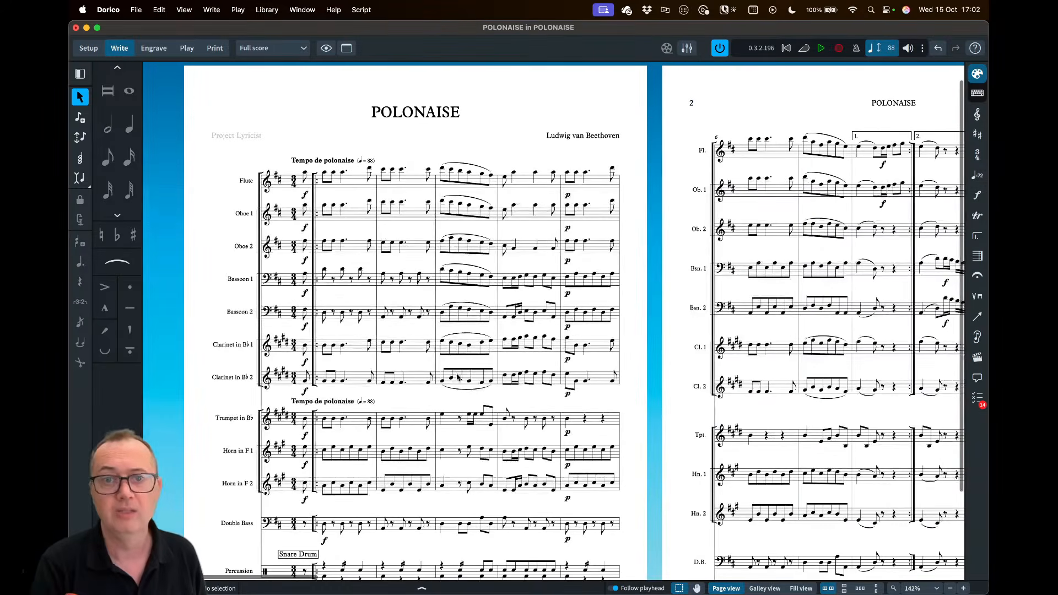
{"action": "key", "text": "super+shift+l"}
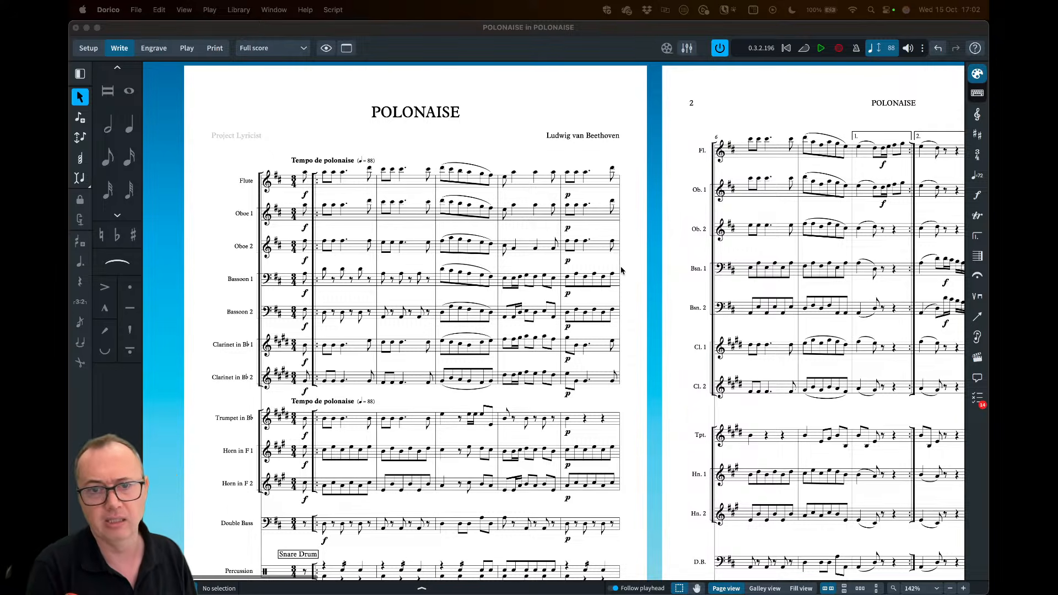
{"action": "scroll", "coordinate": [622, 269], "scroll_direction": "right", "scroll_amount": 5}
{"action": "scroll", "coordinate": [622, 270], "scroll_direction": "right", "scroll_amount": 15}
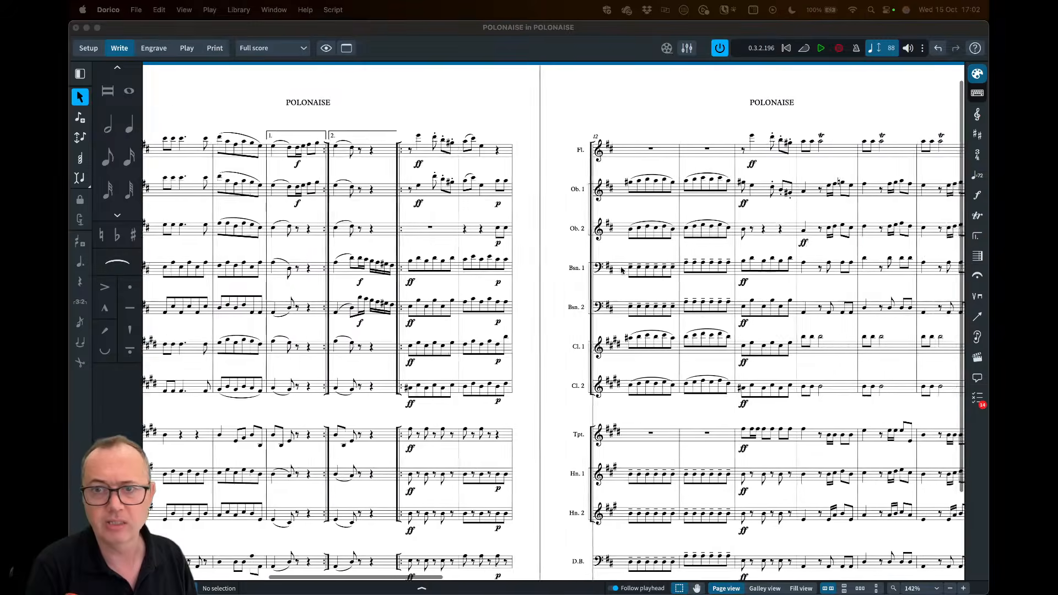
{"action": "scroll", "coordinate": [622, 270], "scroll_direction": "right", "scroll_amount": 20}
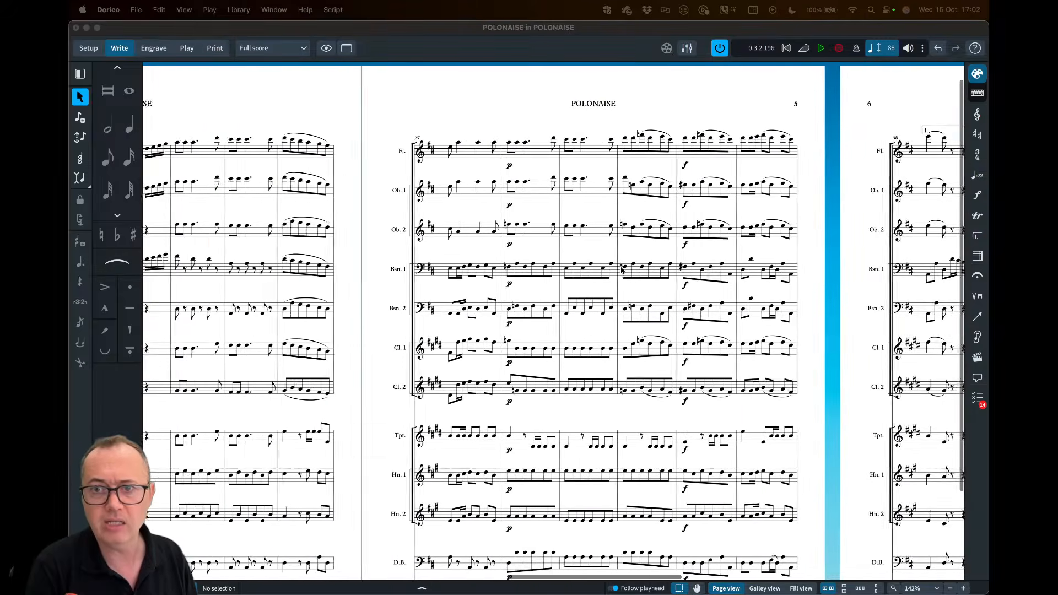
{"action": "scroll", "coordinate": [622, 270], "scroll_direction": "right", "scroll_amount": 15}
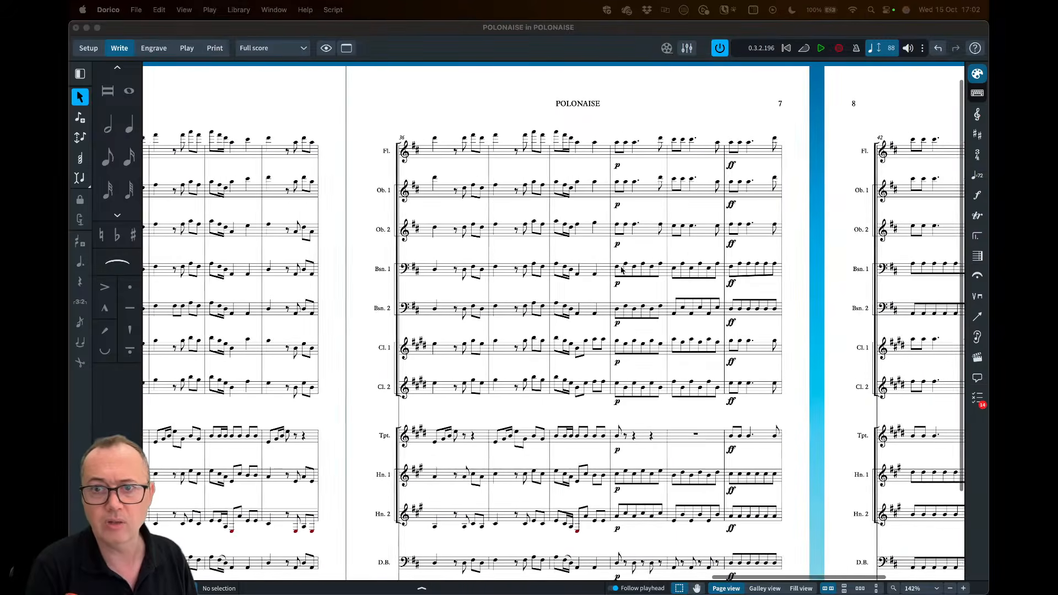
{"action": "left_click", "coordinate": [411, 181]}
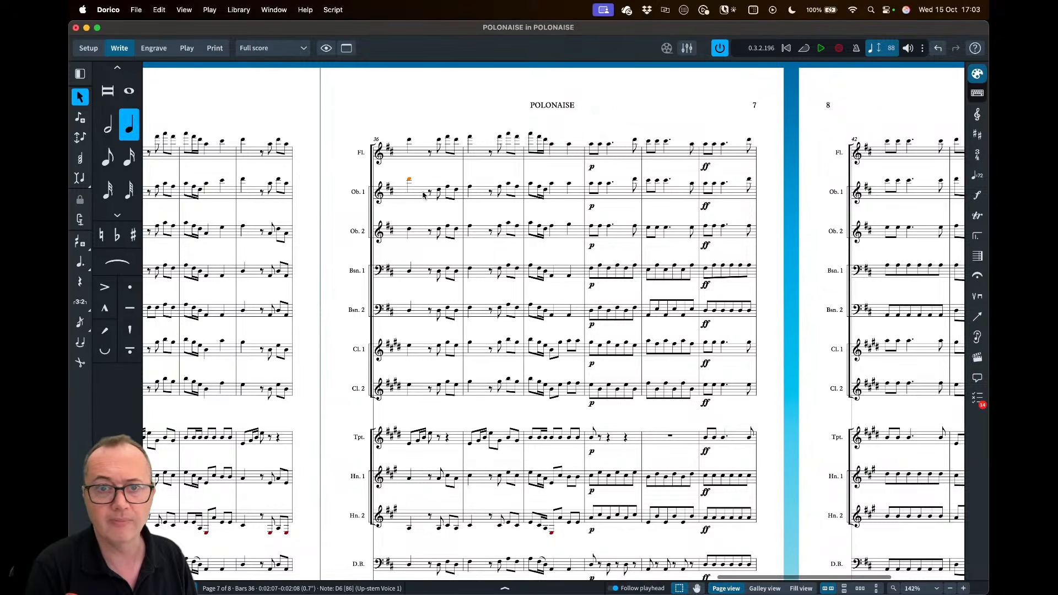
Add a cresc. dynamic to the first notes of both Oboe 1 and Oboe 2 in bar 36
{"action": "key", "text": "super+equal"}
{"action": "key", "text": "super+equal"}
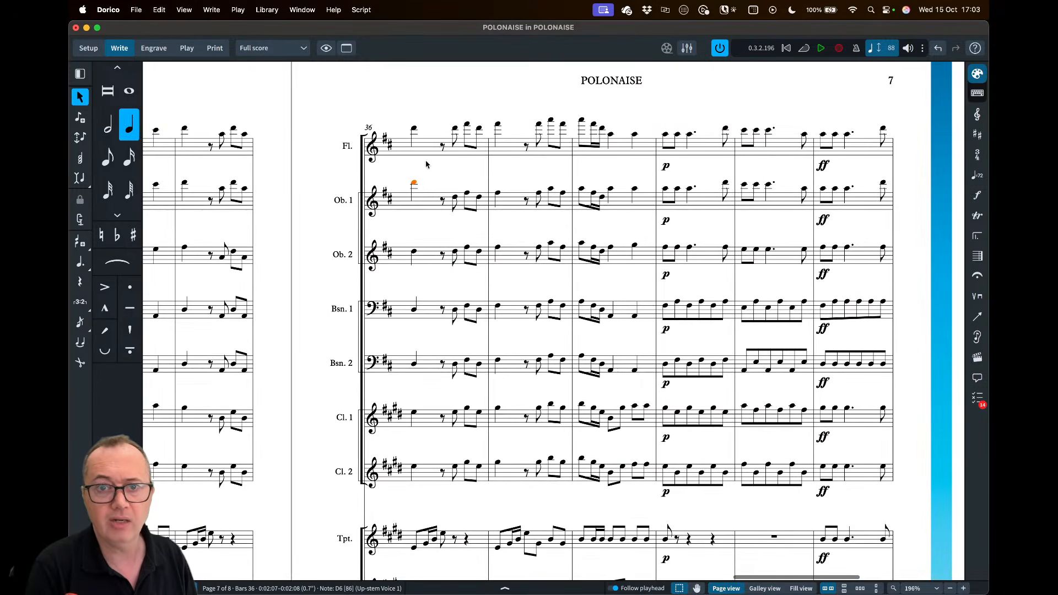
{"action": "left_click", "coordinate": [414, 253], "text": "shift"}
{"action": "key", "text": "shift+d"}
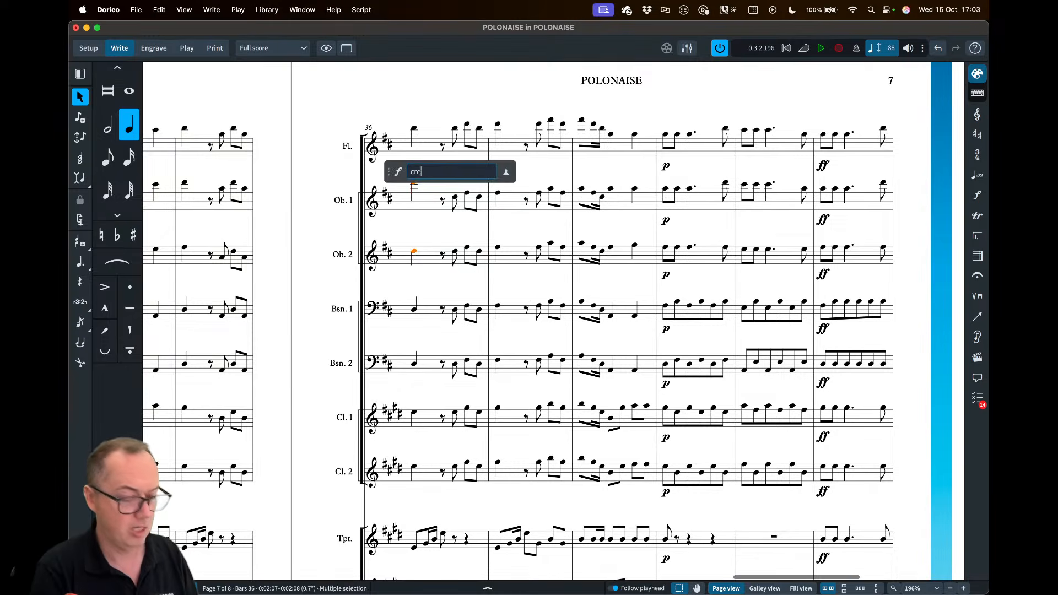
{"action": "type", "text": "cresc"}
{"action": "key", "text": "Return"}
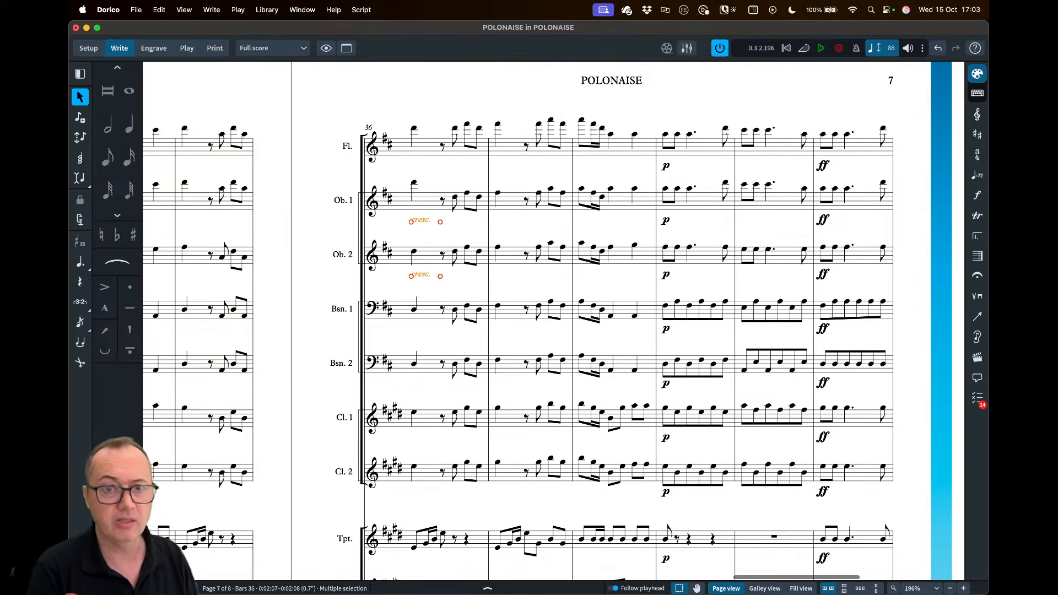
Extend the linked oboe crescendos so they end at the first note of bar 38, and check both stay linked
{"action": "scroll", "coordinate": [435, 229], "scroll_direction": "up", "scroll_amount": 5}
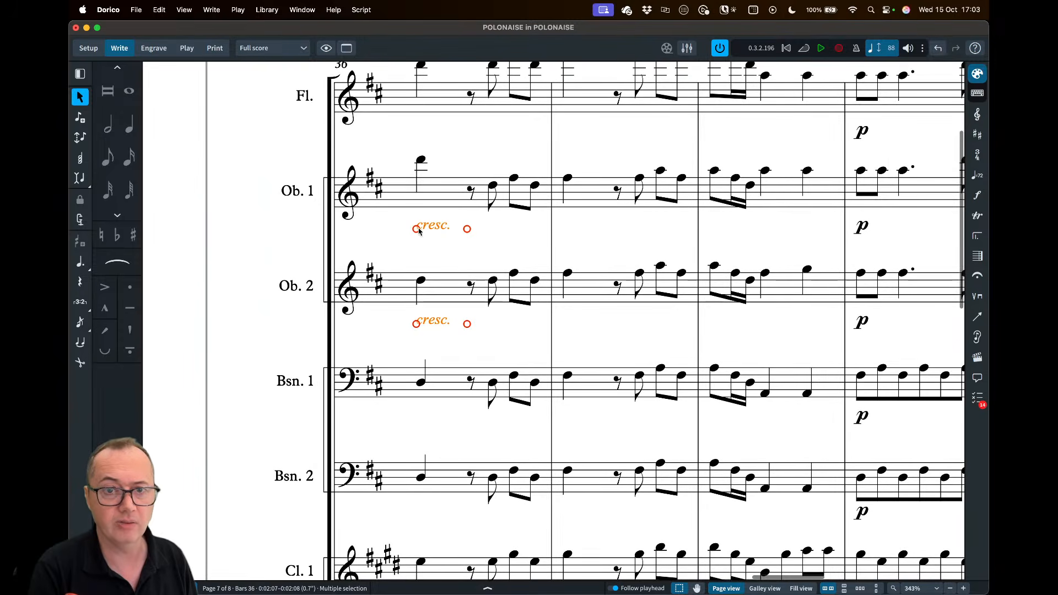
{"action": "left_click_drag", "start_coordinate": [468, 231], "coordinate": [699, 241]}
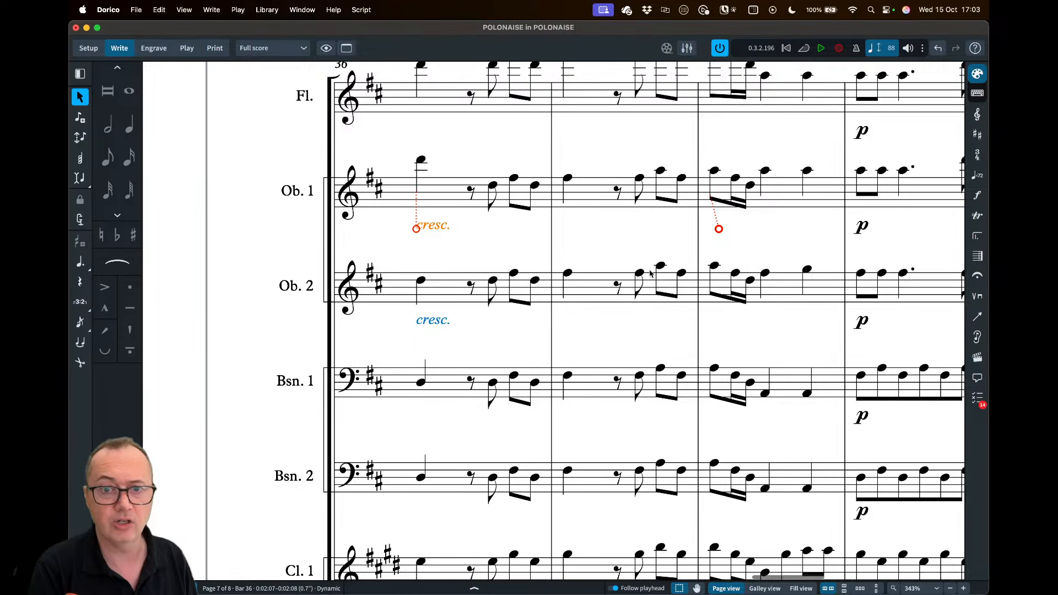
{"action": "left_click", "coordinate": [431, 320]}
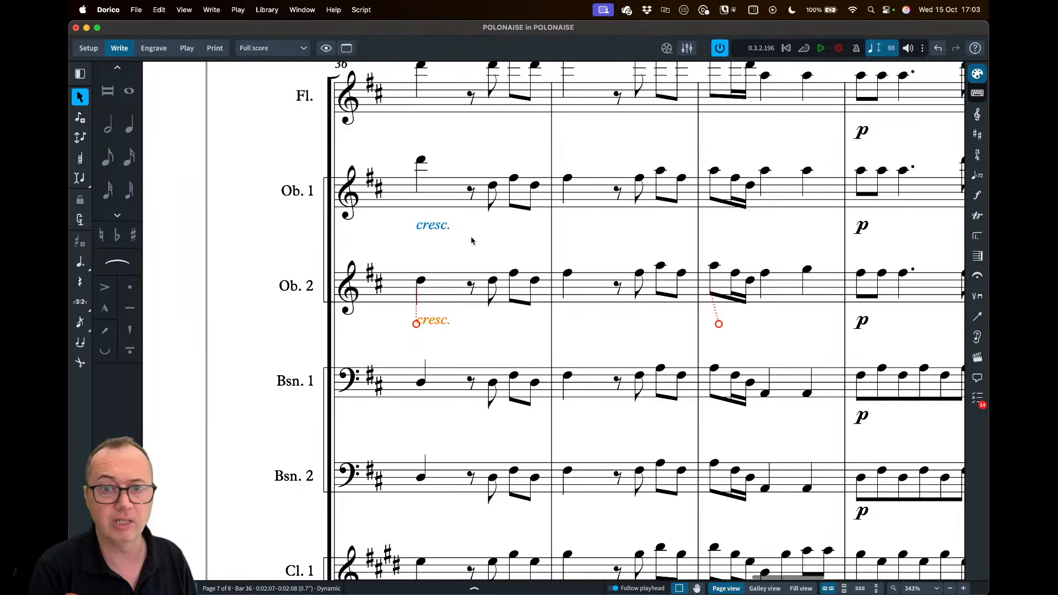
{"action": "left_click", "coordinate": [444, 228]}
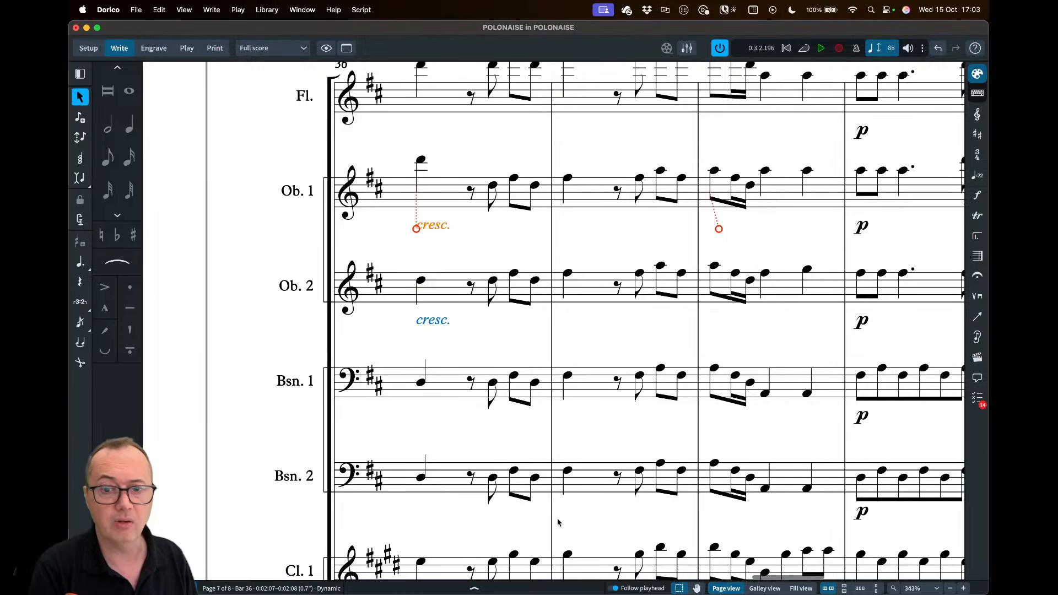
Shorten the oboe crescendos to the first note of bar 37 while displayed as Hairpin, and return them to the cresc./dim. gradual style
{"action": "left_click", "coordinate": [528, 588]}
{"action": "left_click", "coordinate": [552, 500]}
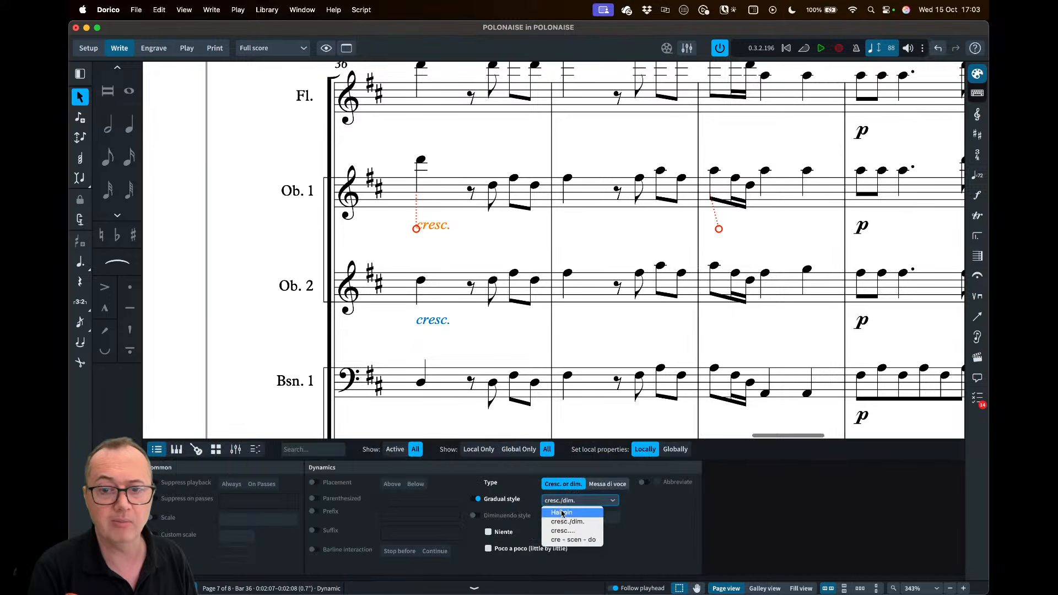
{"action": "left_click", "coordinate": [562, 512]}
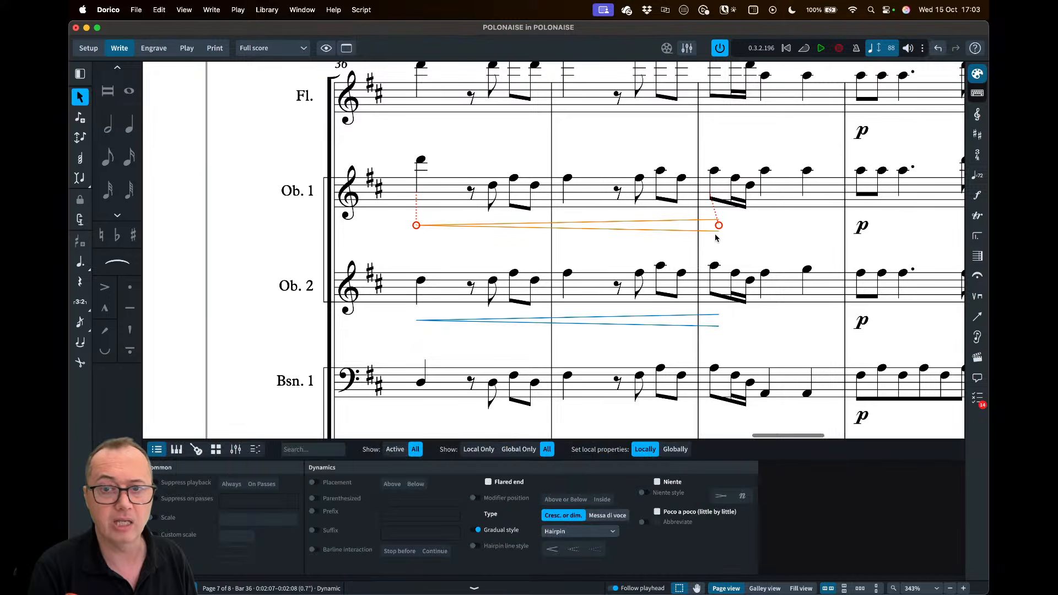
{"action": "left_click_drag", "start_coordinate": [695, 226], "coordinate": [563, 228]}
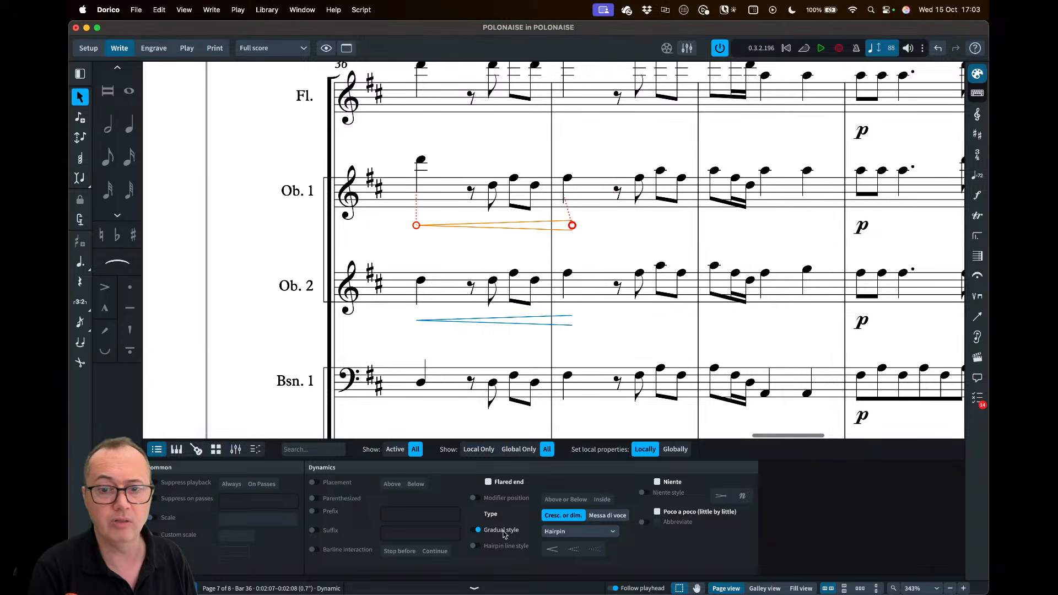
{"action": "left_click", "coordinate": [479, 530]}
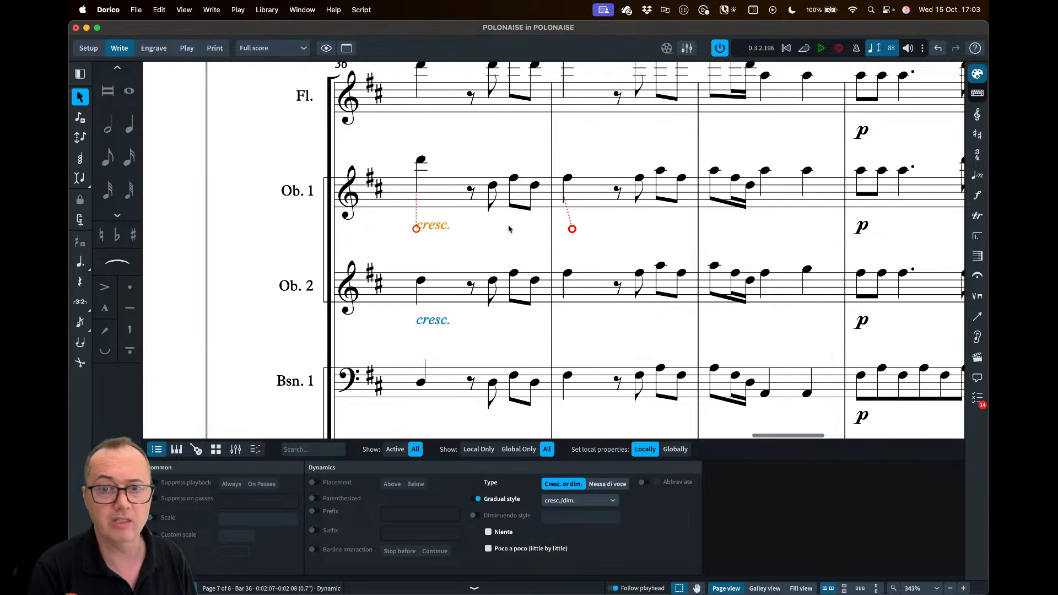
Lengthen the Oboe 1 crescendo in rhythmic steps into bar 38 and shorten it back to the first note of bar 37
{"action": "left_click", "coordinate": [432, 241]}
{"action": "left_click", "coordinate": [434, 225]}
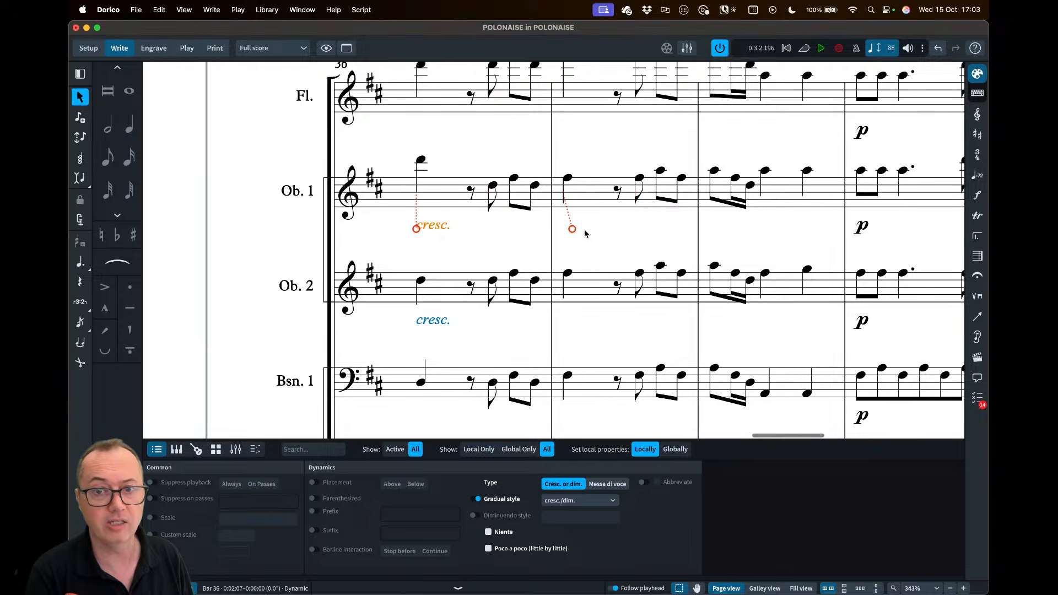
{"action": "key", "text": "alt+Right"}
{"action": "key", "text": "alt+Left"}
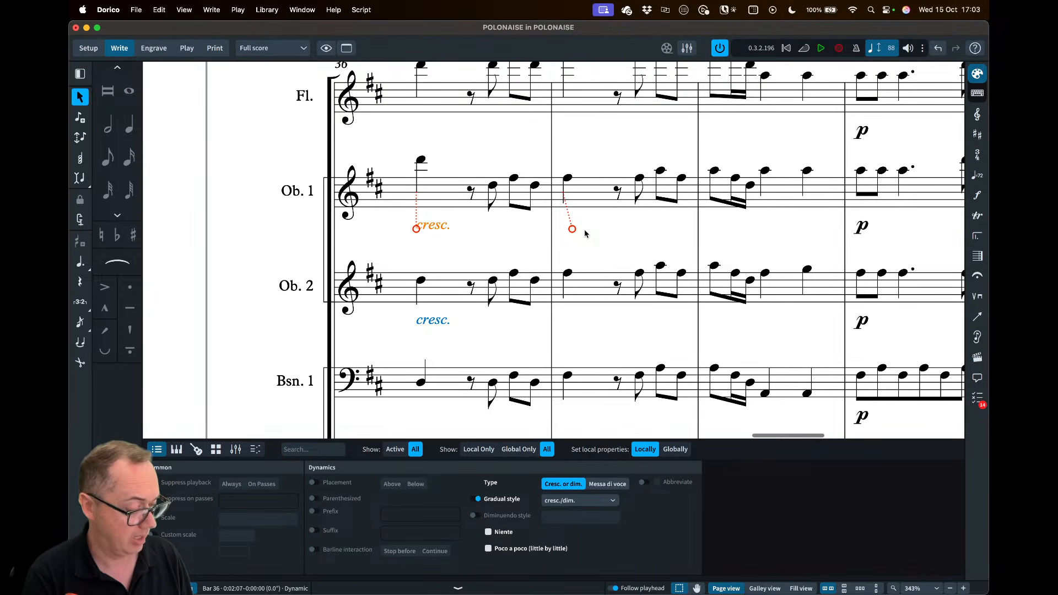
{"action": "key", "text": "shift+alt+Right"}
{"action": "key", "text": "shift+alt+Right"}
{"action": "key", "text": "shift+alt+Right"}
{"action": "key", "text": "shift+alt+Right"}
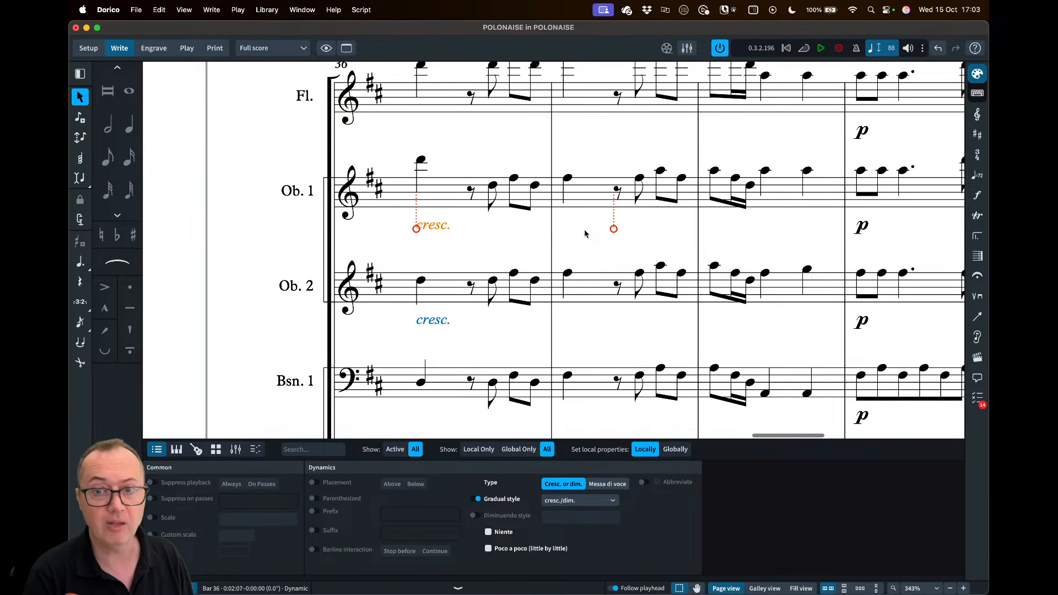
{"action": "key", "text": "shift+alt+Right"}
{"action": "key", "text": "shift+alt+Right"}
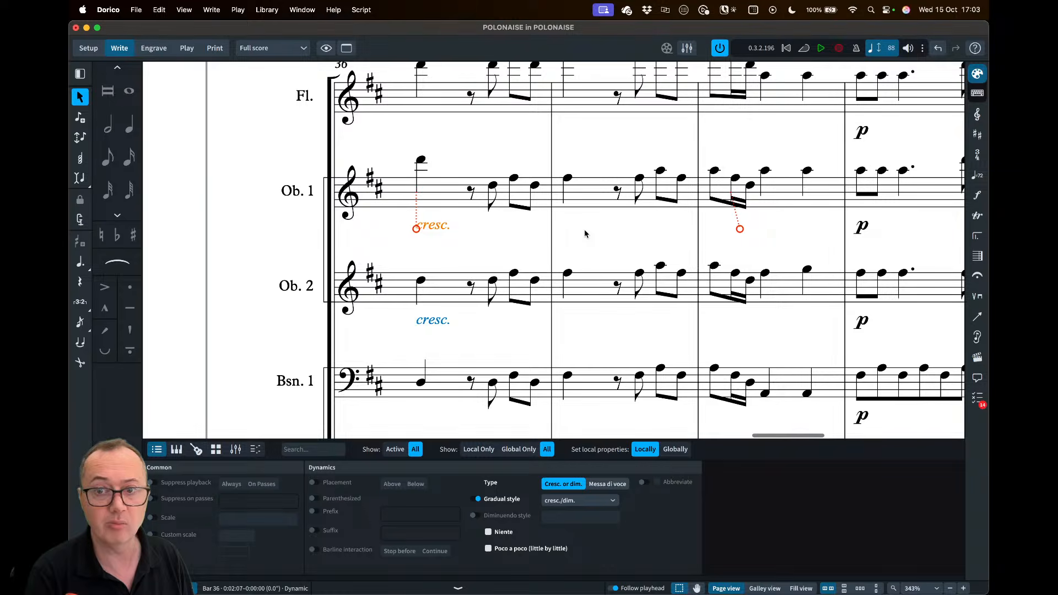
{"action": "key", "text": "shift+alt+Left"}
{"action": "key", "text": "shift+alt+Left"}
{"action": "key", "text": "shift+alt+Left"}
{"action": "key", "text": "shift+alt+Left"}
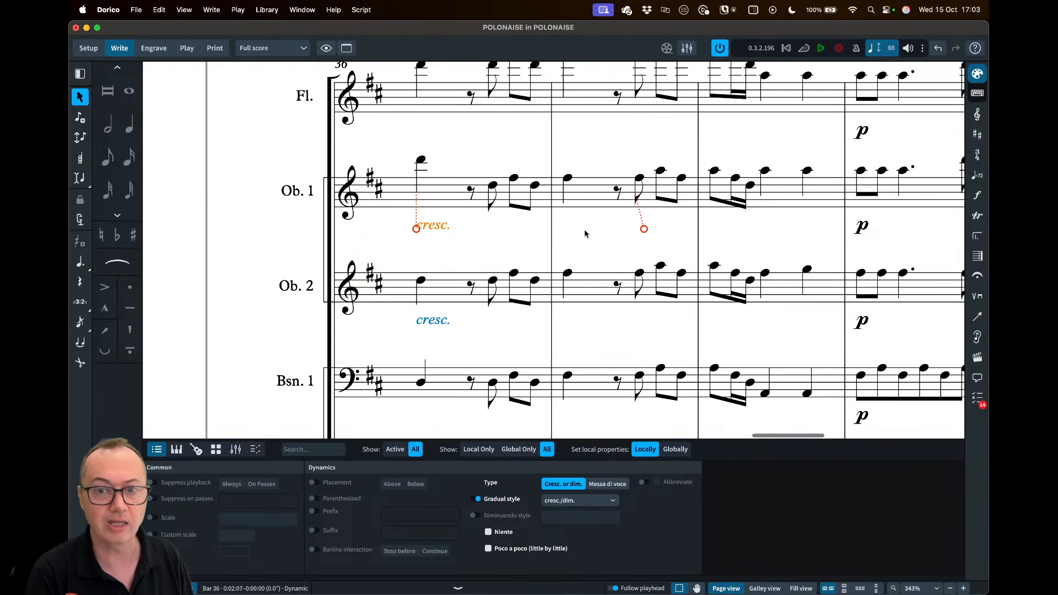
{"action": "key", "text": "shift+alt+Left"}
{"action": "key", "text": "shift+alt+Left"}
{"action": "key", "text": "shift+alt+Left"}
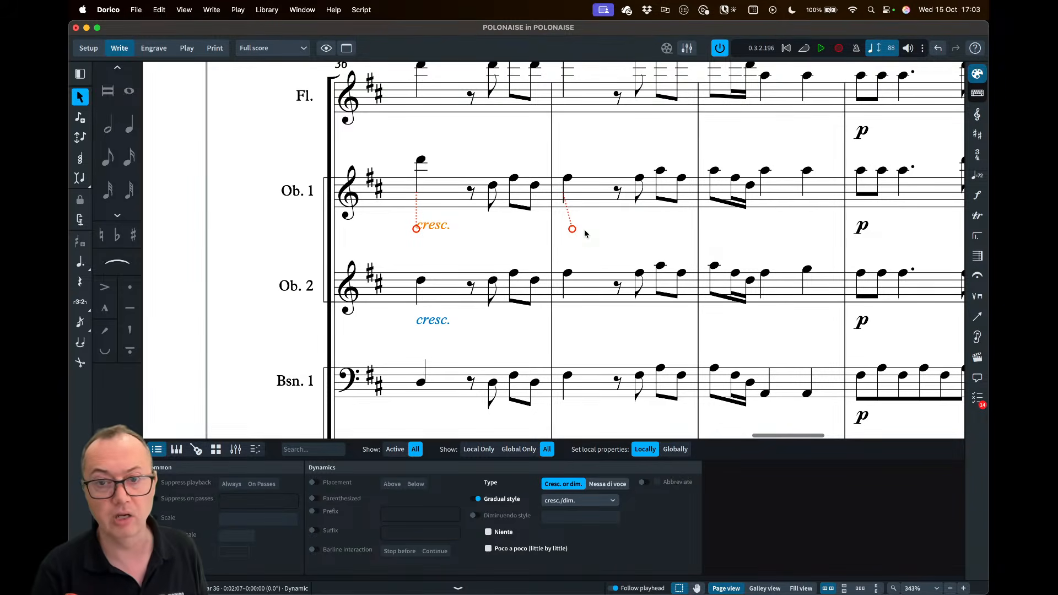
{"action": "key", "text": "shift+alt+Left"}
{"action": "key", "text": "shift+alt+Right"}
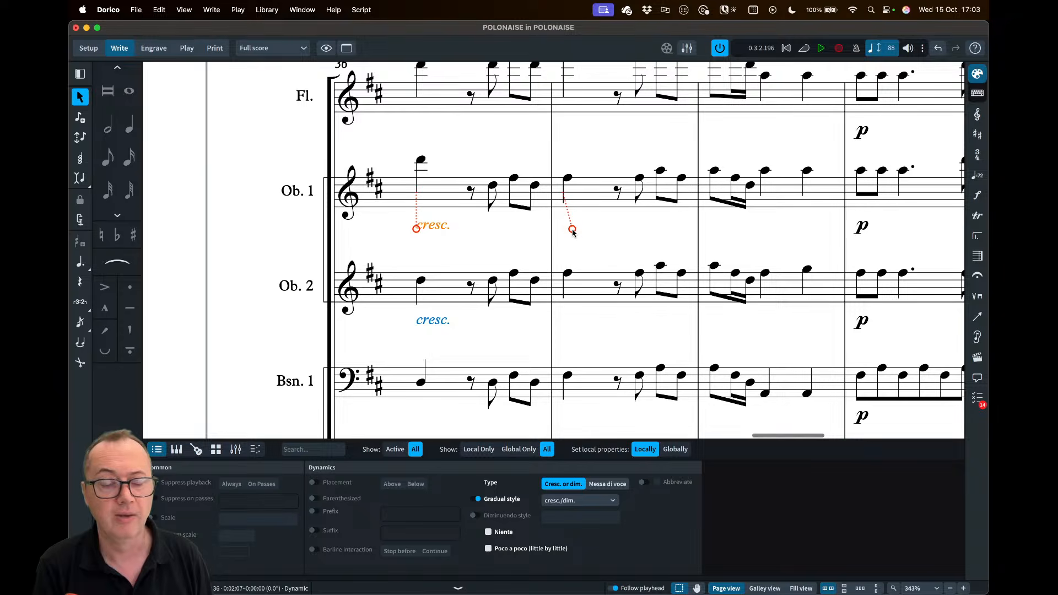
Open an enlarged Key Editor and display the Dynamics lane for Oboe 1 at bar 36
{"action": "left_click", "coordinate": [259, 450]}
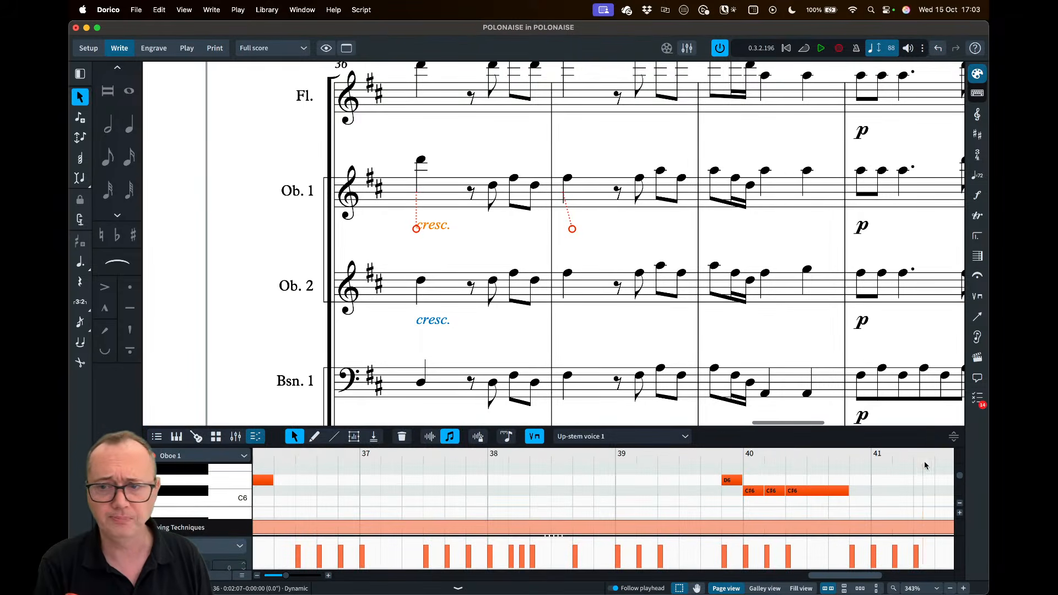
{"action": "left_click_drag", "start_coordinate": [956, 431], "coordinate": [954, 357]}
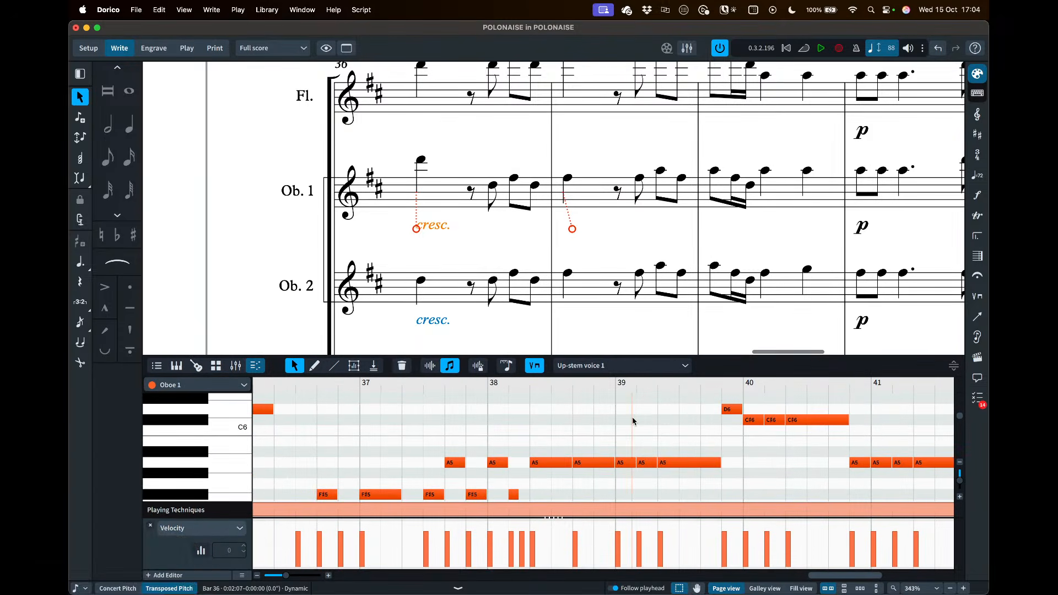
{"action": "left_click", "coordinate": [221, 529]}
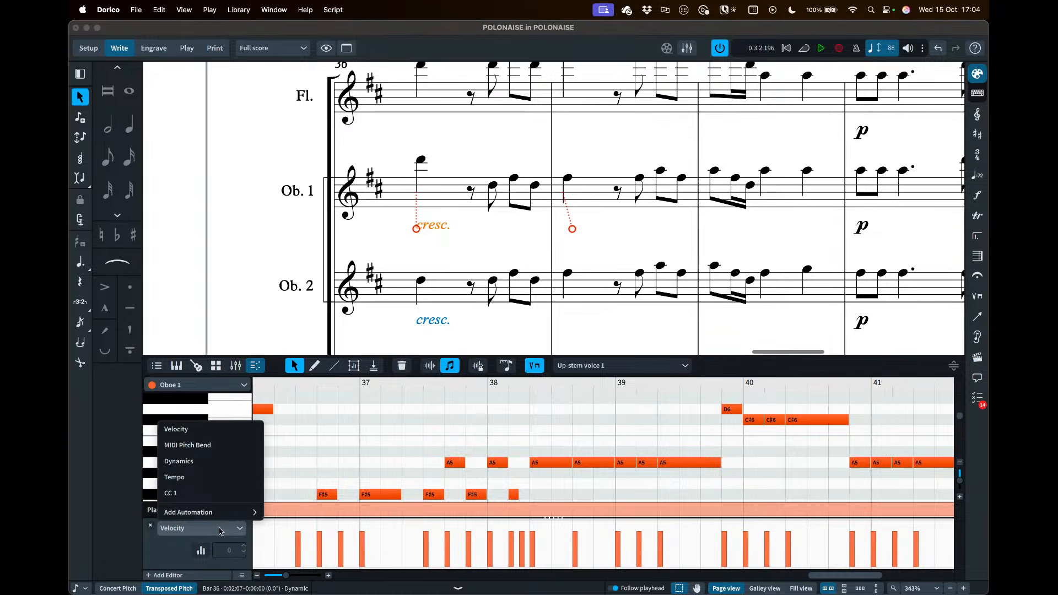
{"action": "left_click", "coordinate": [226, 462]}
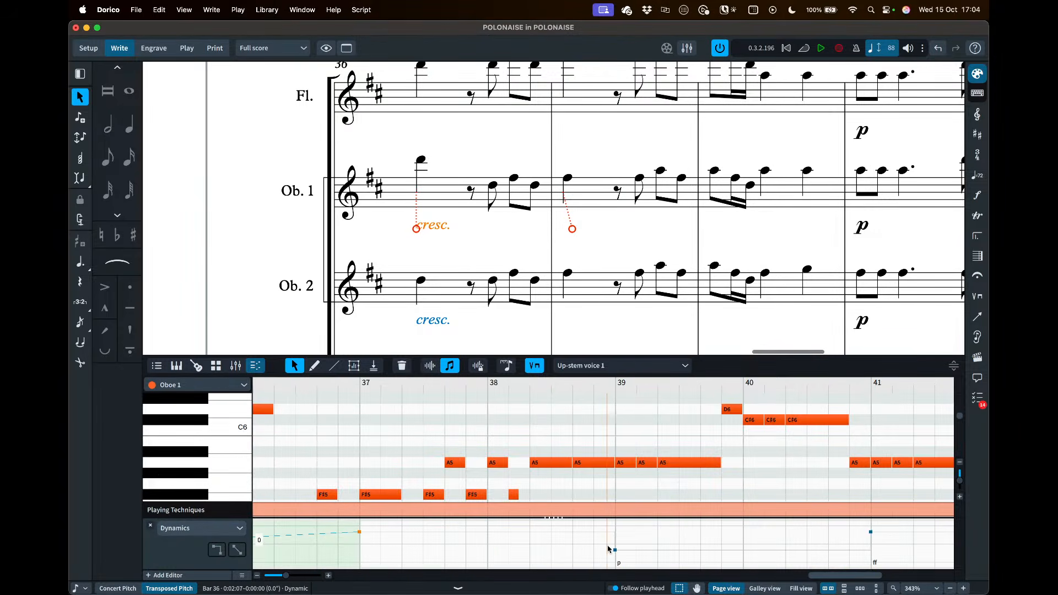
{"action": "left_click", "coordinate": [432, 234]}
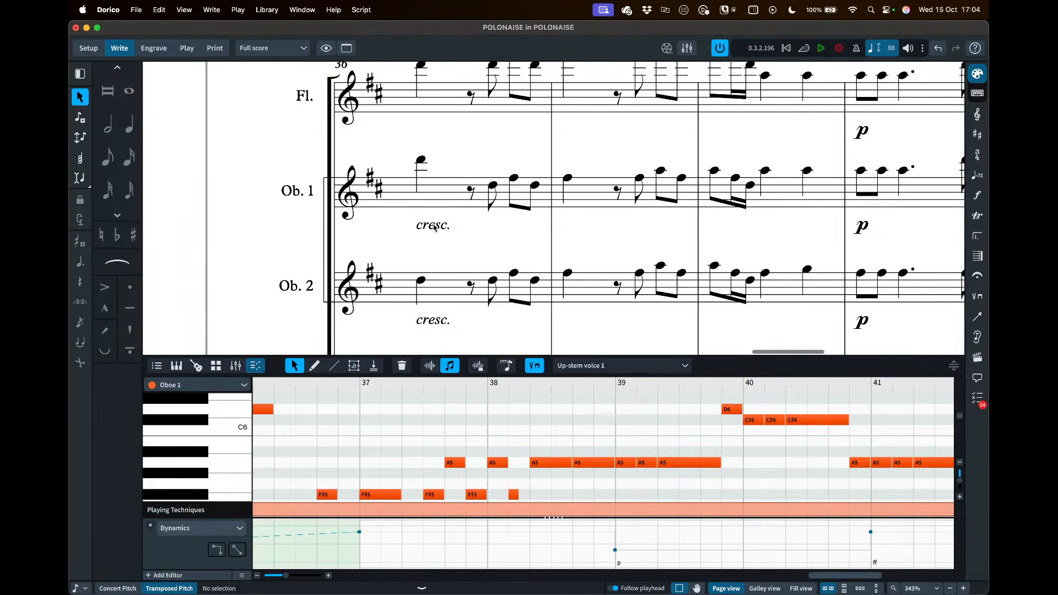
{"action": "left_click", "coordinate": [423, 160]}
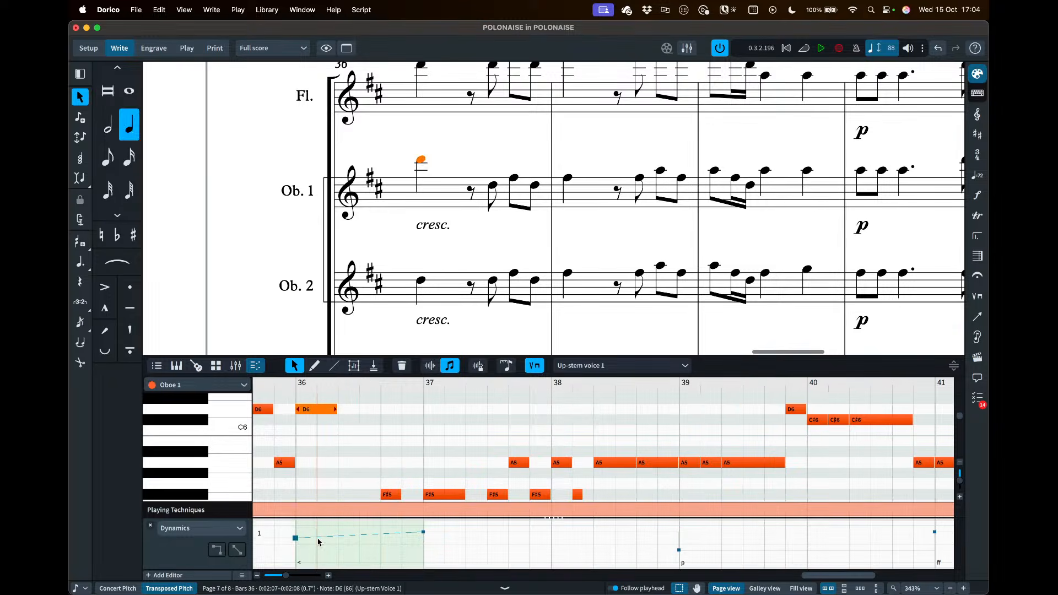
Extend the Oboe 1 crescendo to the second beat of bar 38 and close the Key Editor
{"action": "left_click", "coordinate": [441, 227]}
{"action": "left_click_drag", "start_coordinate": [573, 230], "coordinate": [770, 230]}
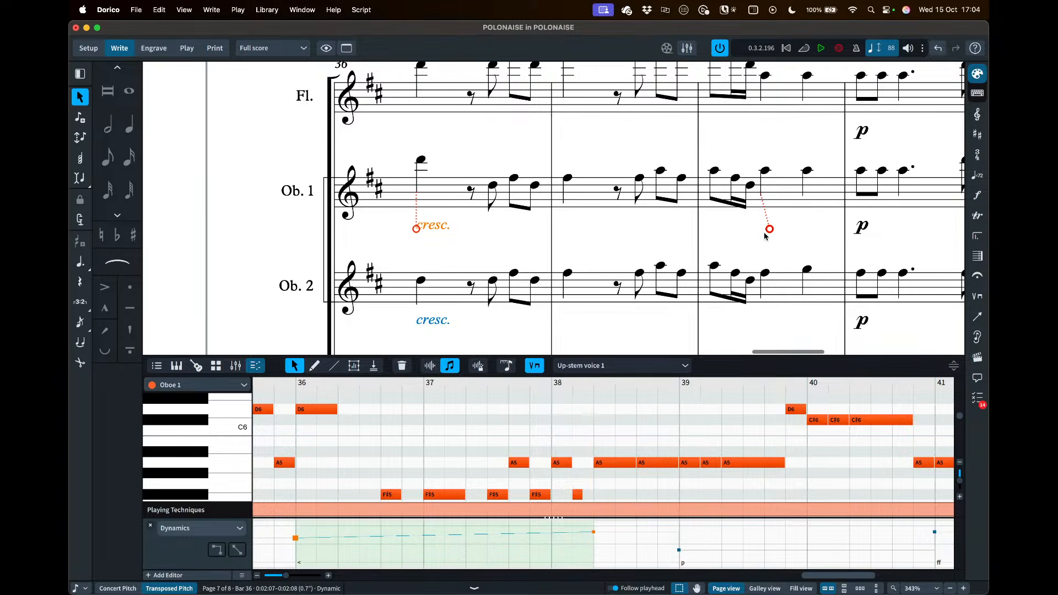
{"action": "left_click", "coordinate": [954, 365]}
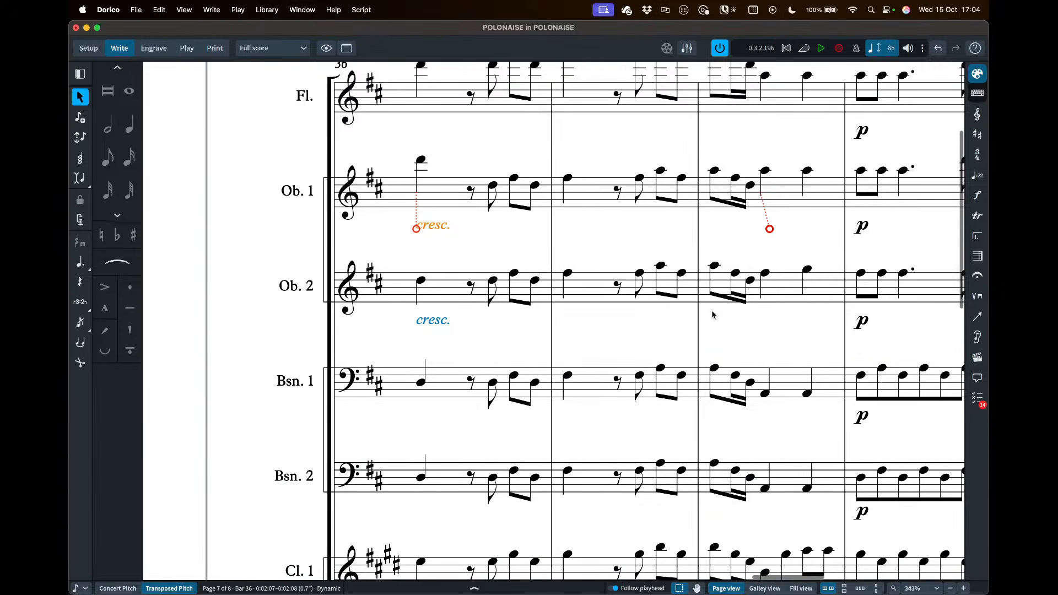
Delete the cresc. dynamics from Oboe 1 and Oboe 2 in bar 36 and clear the selection
{"action": "left_click", "coordinate": [442, 237]}
{"action": "left_click", "coordinate": [440, 231]}
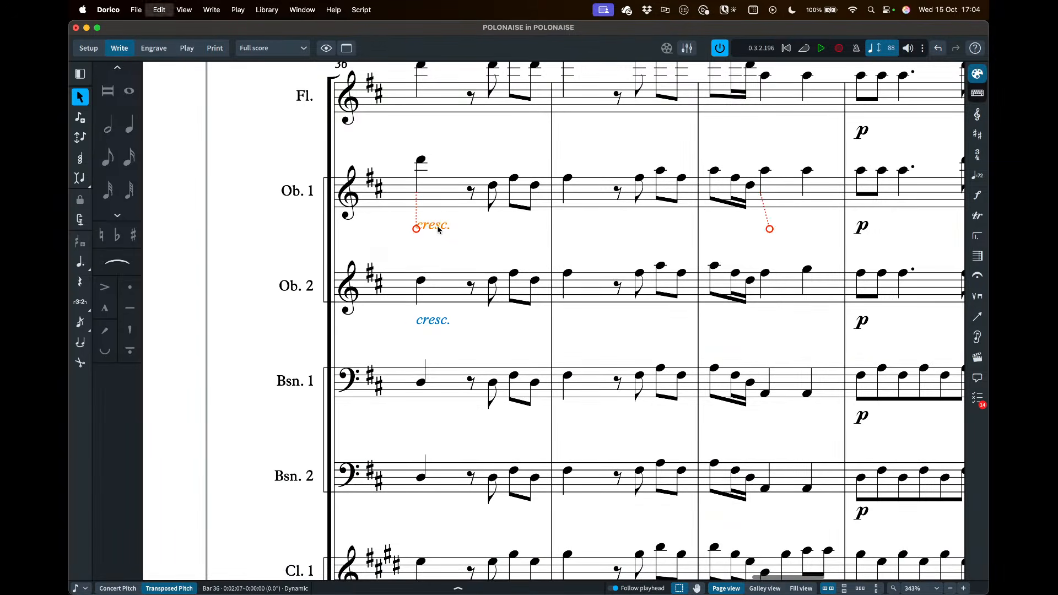
{"action": "key", "text": "Delete"}
{"action": "left_click", "coordinate": [434, 326]}
{"action": "key", "text": "Delete"}
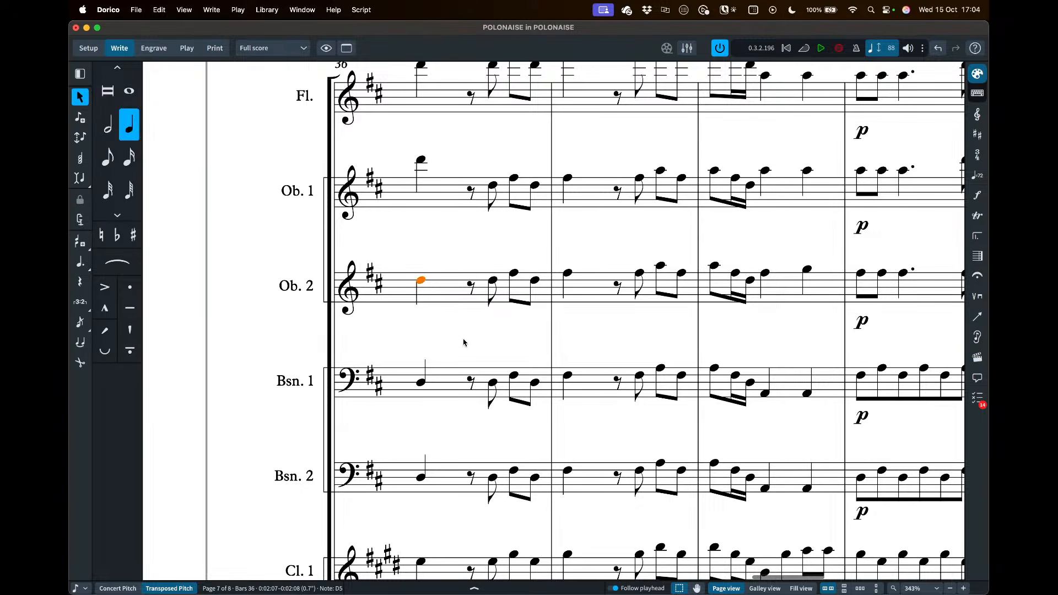
{"action": "left_click", "coordinate": [463, 342]}
{"action": "scroll", "coordinate": [463, 343], "scroll_direction": "down", "scroll_amount": 5}
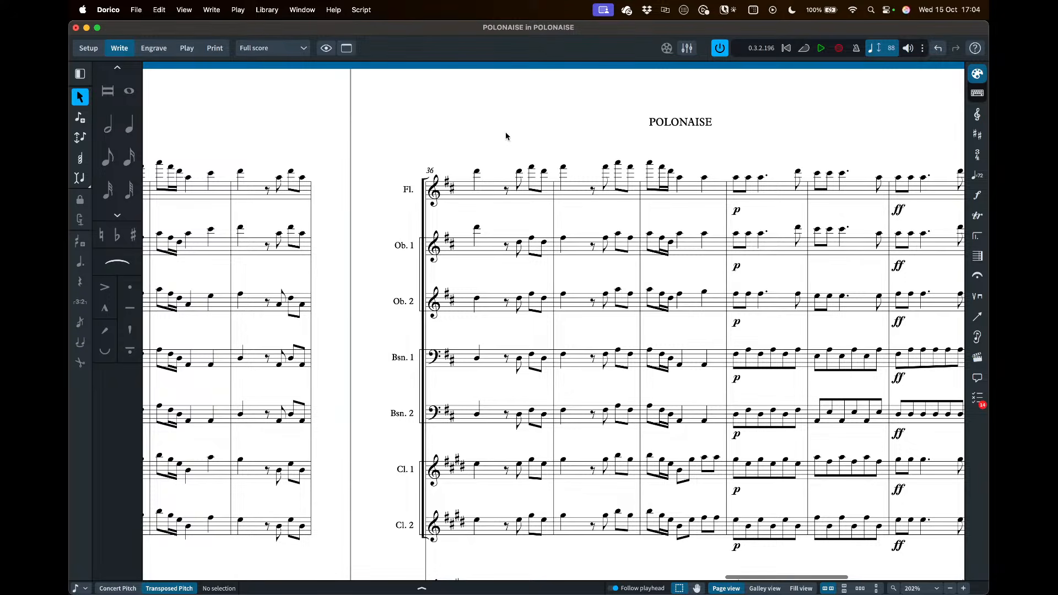
{"action": "scroll", "coordinate": [507, 136], "scroll_direction": "down", "scroll_amount": 2}
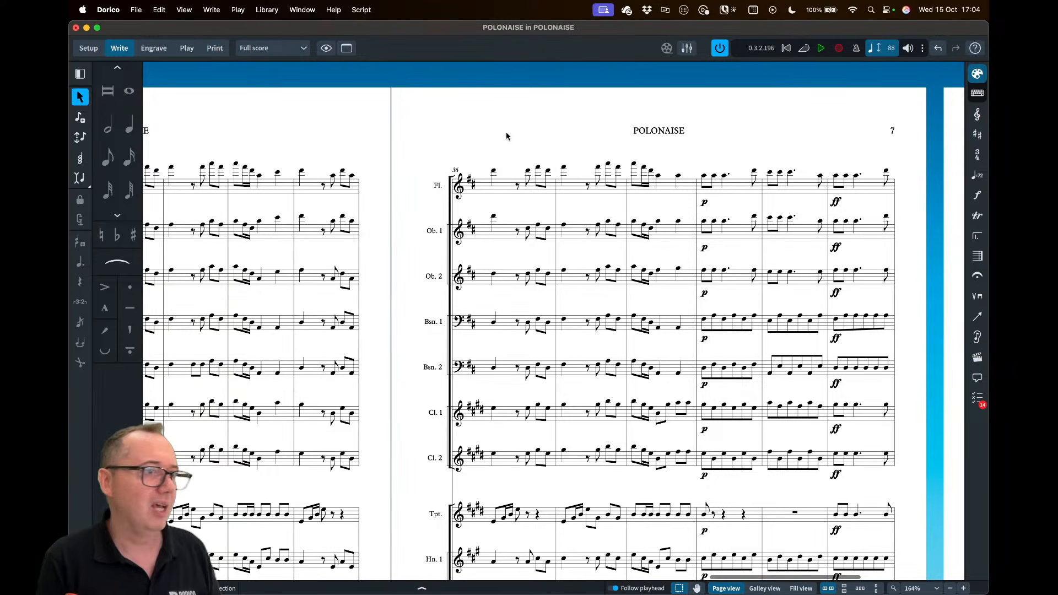
Open the MusicXML file Allen Gen Mixup USA.mxl from the import folder
{"action": "left_click", "coordinate": [136, 9]}
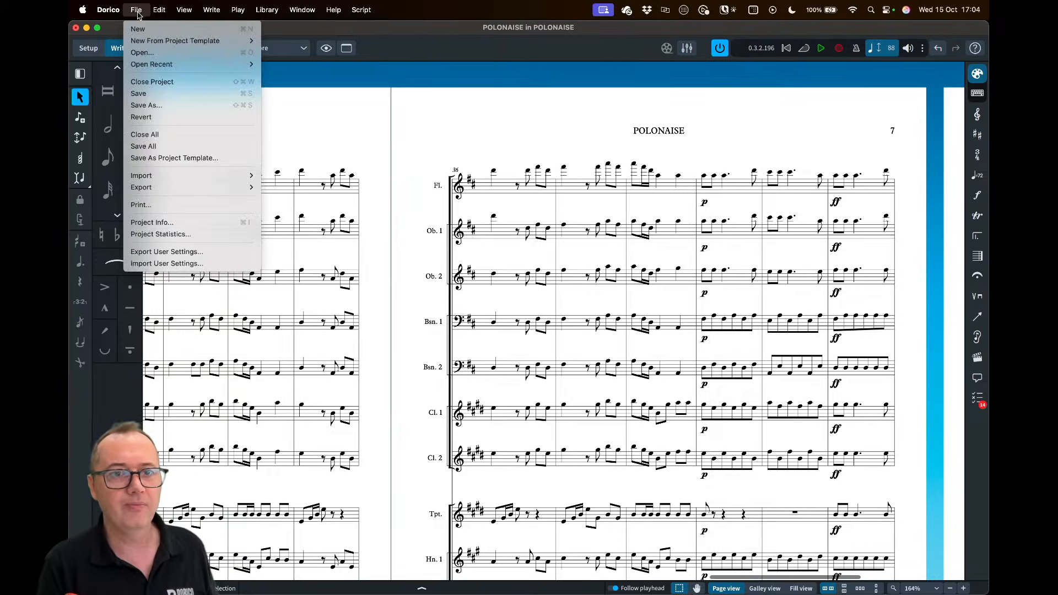
{"action": "mouse_move", "coordinate": [245, 64]}
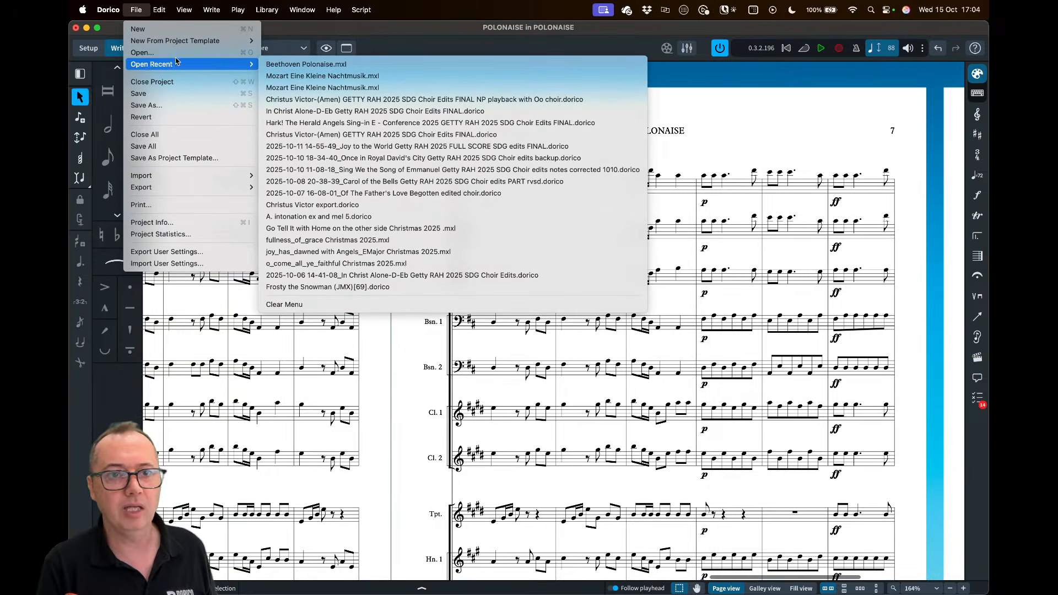
{"action": "left_click", "coordinate": [139, 53]}
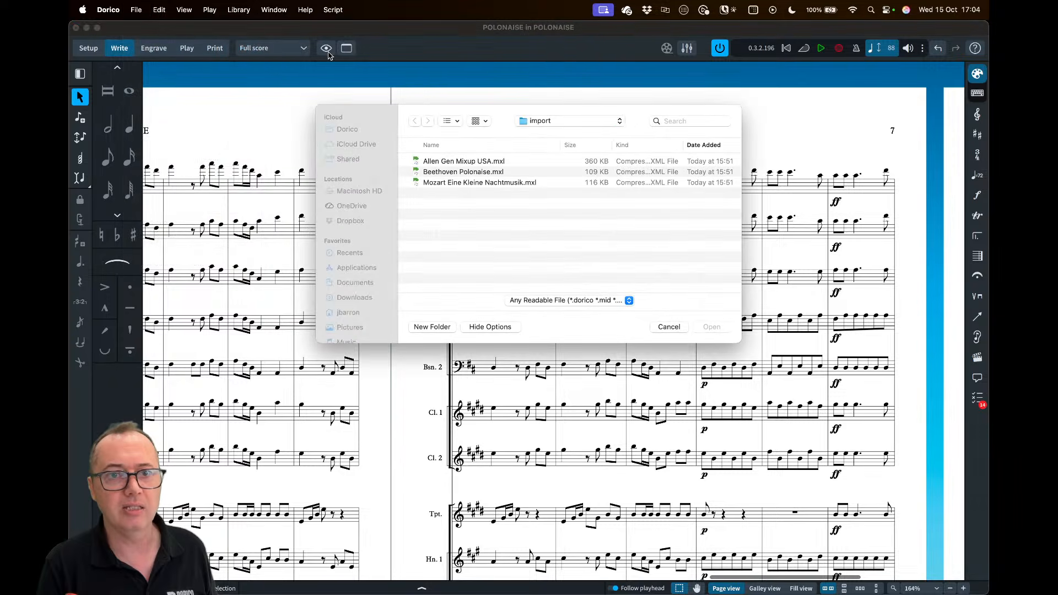
{"action": "left_click", "coordinate": [424, 161]}
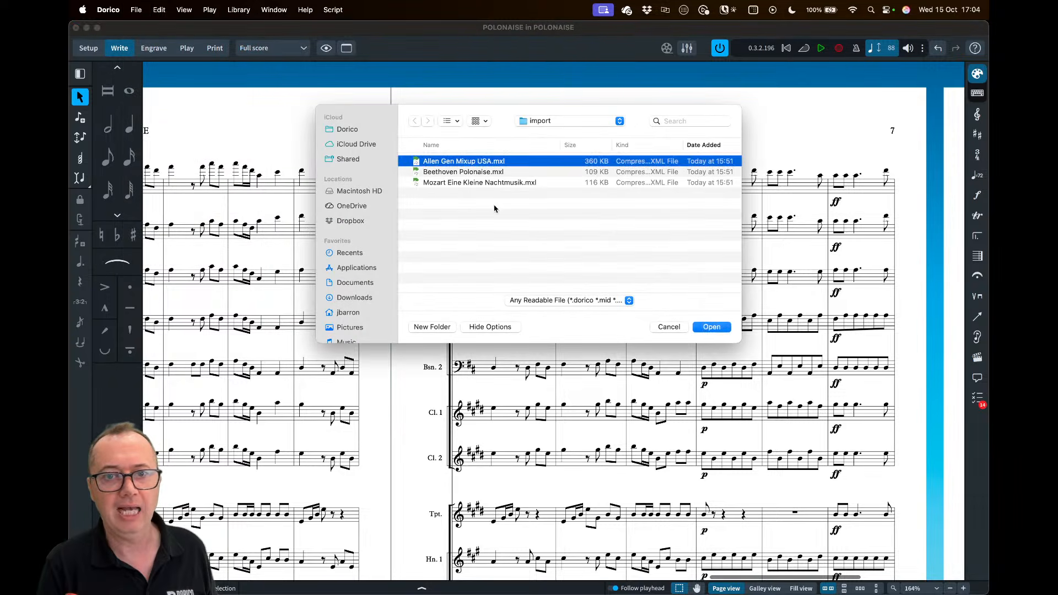
{"action": "left_click", "coordinate": [726, 328]}
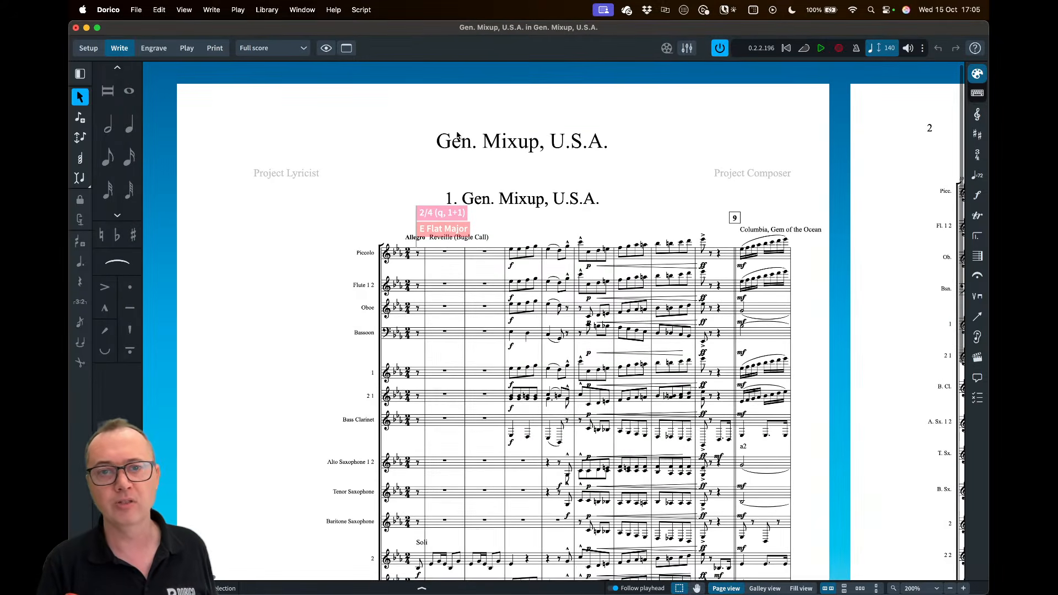
Examine the staves, instrument names and page layout on the opening pages of the imported Gen. Mixup, U.S.A. score
{"action": "scroll", "coordinate": [324, 204], "scroll_direction": "down", "scroll_amount": 10}
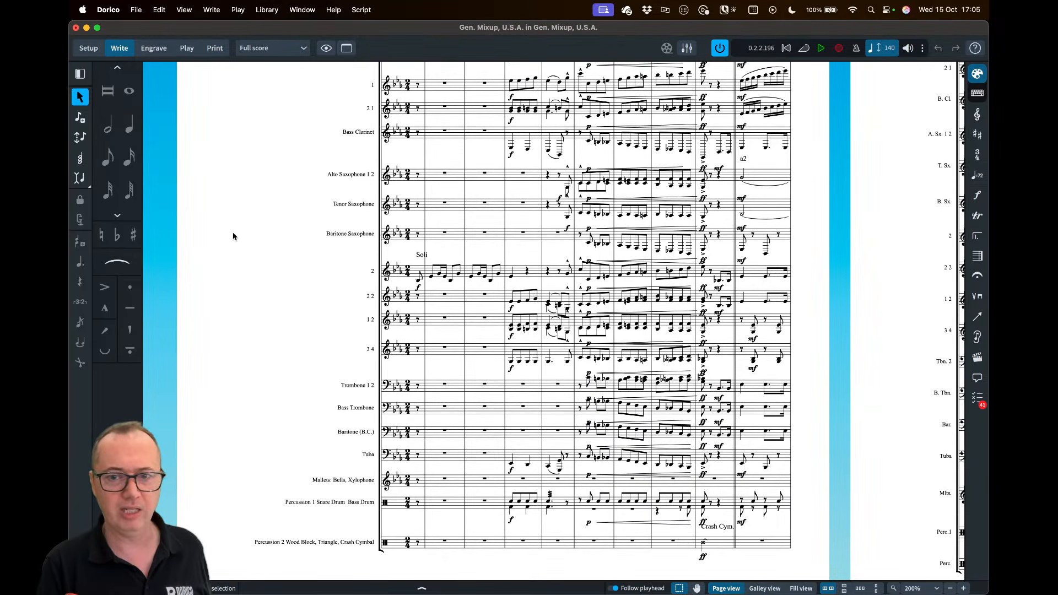
{"action": "scroll", "coordinate": [232, 234], "scroll_direction": "up", "scroll_amount": 7}
{"action": "scroll", "coordinate": [636, 202], "scroll_direction": "down", "scroll_amount": 6}
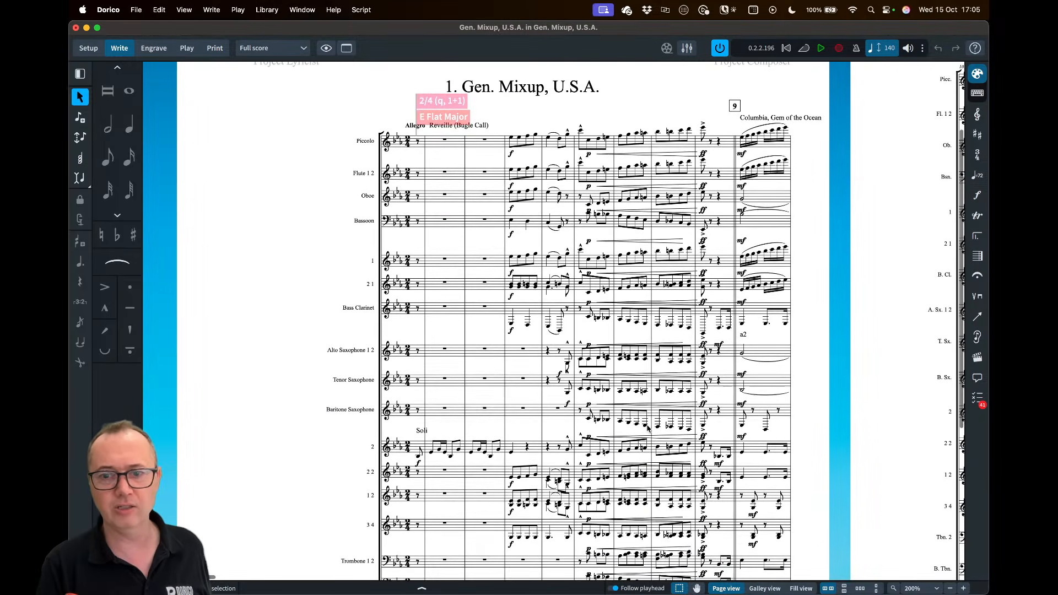
{"action": "scroll", "coordinate": [631, 432], "scroll_direction": "down", "scroll_amount": 3}
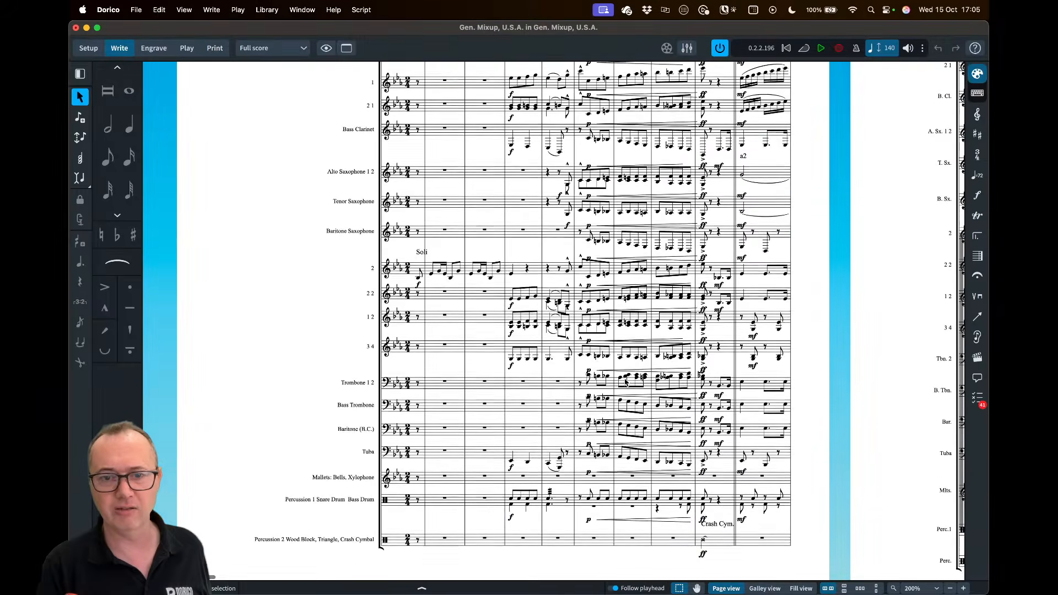
{"action": "scroll", "coordinate": [629, 276], "scroll_direction": "up", "scroll_amount": 6}
{"action": "scroll", "coordinate": [629, 214], "scroll_direction": "right", "scroll_amount": 10}
{"action": "scroll", "coordinate": [629, 213], "scroll_direction": "left", "scroll_amount": 5}
{"action": "scroll", "coordinate": [629, 214], "scroll_direction": "up", "scroll_amount": 3}
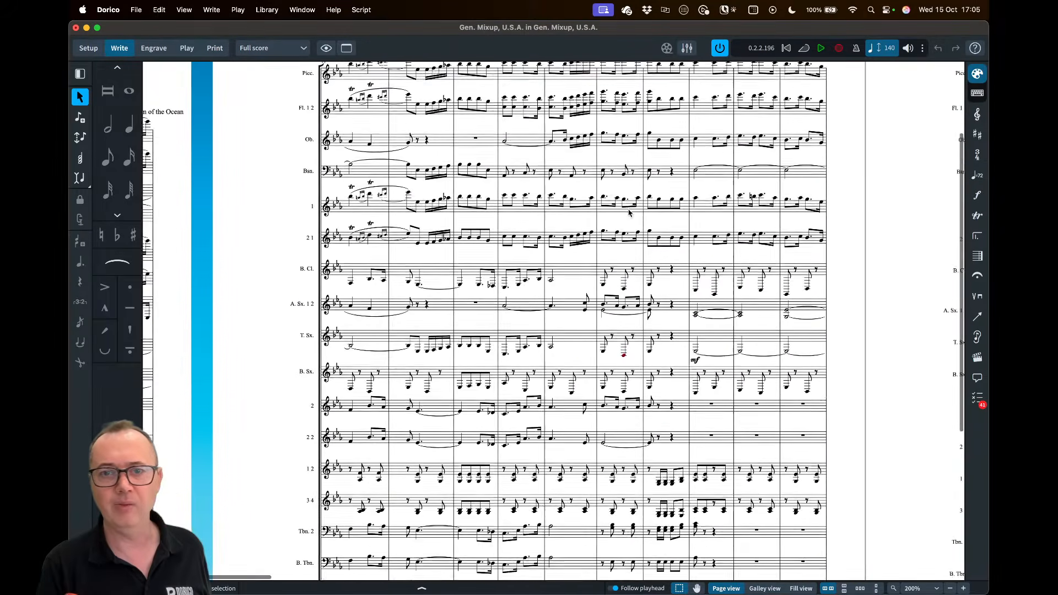
{"action": "scroll", "coordinate": [629, 213], "scroll_direction": "down", "scroll_amount": 3}
{"action": "scroll", "coordinate": [634, 276], "scroll_direction": "down", "scroll_amount": 5}
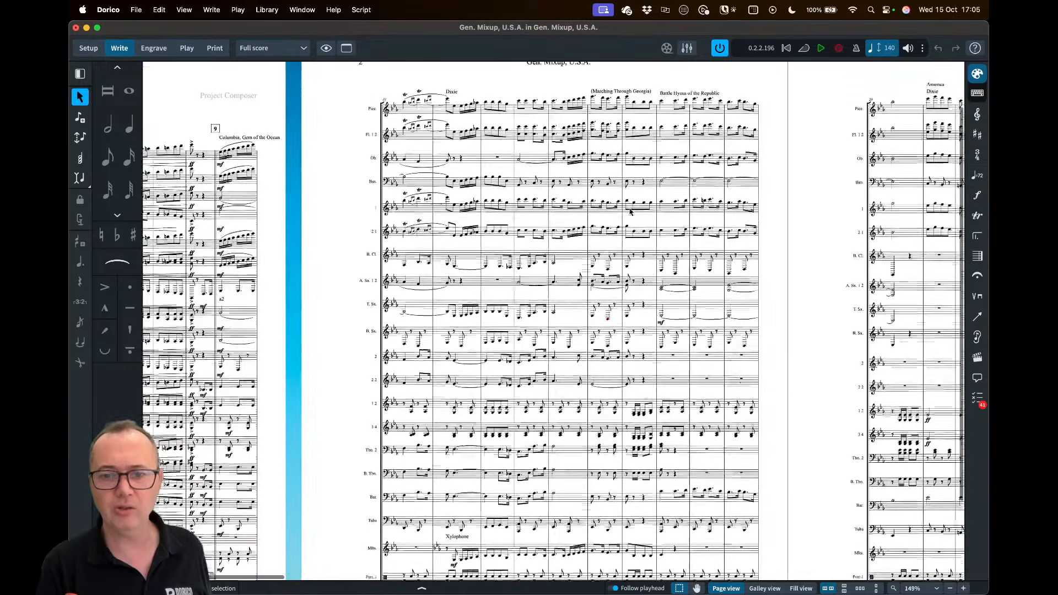
{"action": "scroll", "coordinate": [643, 404], "scroll_direction": "down", "scroll_amount": 2}
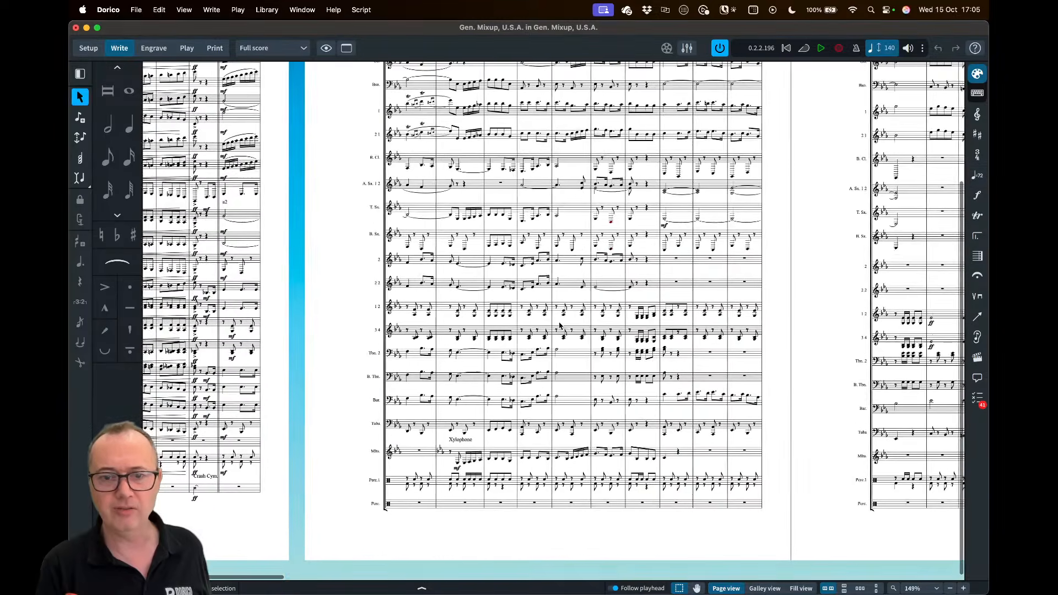
{"action": "scroll", "coordinate": [560, 326], "scroll_direction": "left", "scroll_amount": 8}
{"action": "scroll", "coordinate": [560, 326], "scroll_direction": "up", "scroll_amount": 5}
{"action": "scroll", "coordinate": [560, 326], "scroll_direction": "left", "scroll_amount": 5}
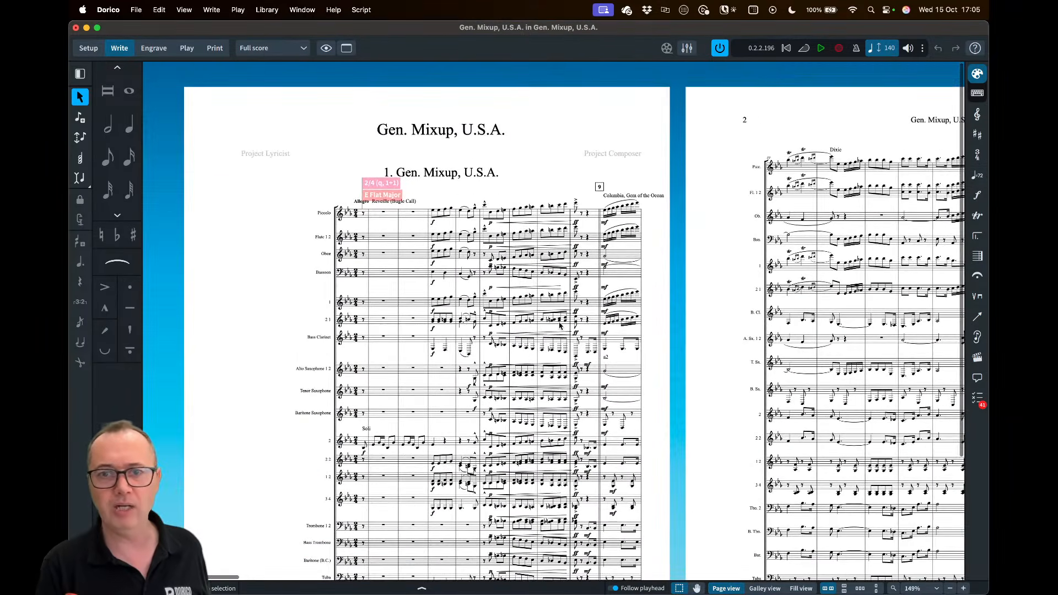
{"action": "scroll", "coordinate": [466, 296], "scroll_direction": "up", "scroll_amount": 2}
{"action": "scroll", "coordinate": [466, 296], "scroll_direction": "down", "scroll_amount": 3}
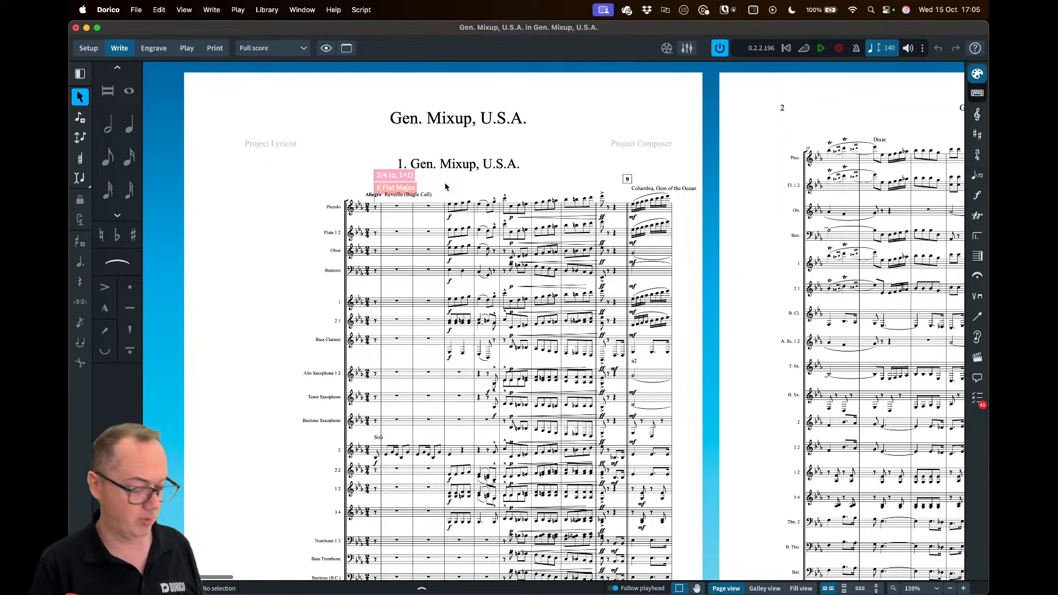
Hide the signposts and set flow headings to Never in the Full score layout's page setup
{"action": "key", "text": "Delete"}
{"action": "key", "text": "super+shift+l"}
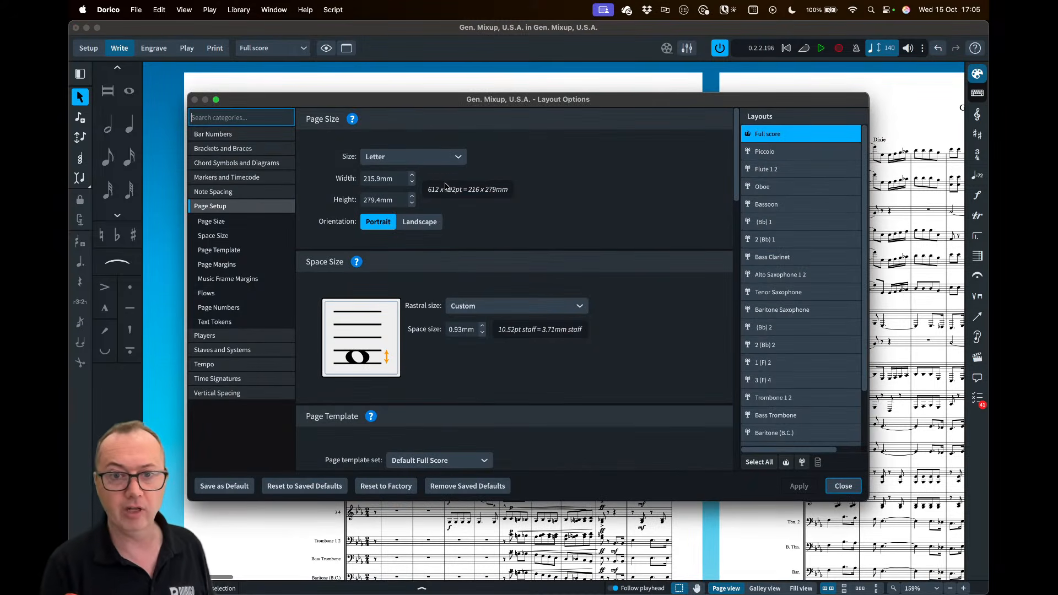
{"action": "left_click", "coordinate": [272, 294]}
{"action": "left_click", "coordinate": [454, 258]}
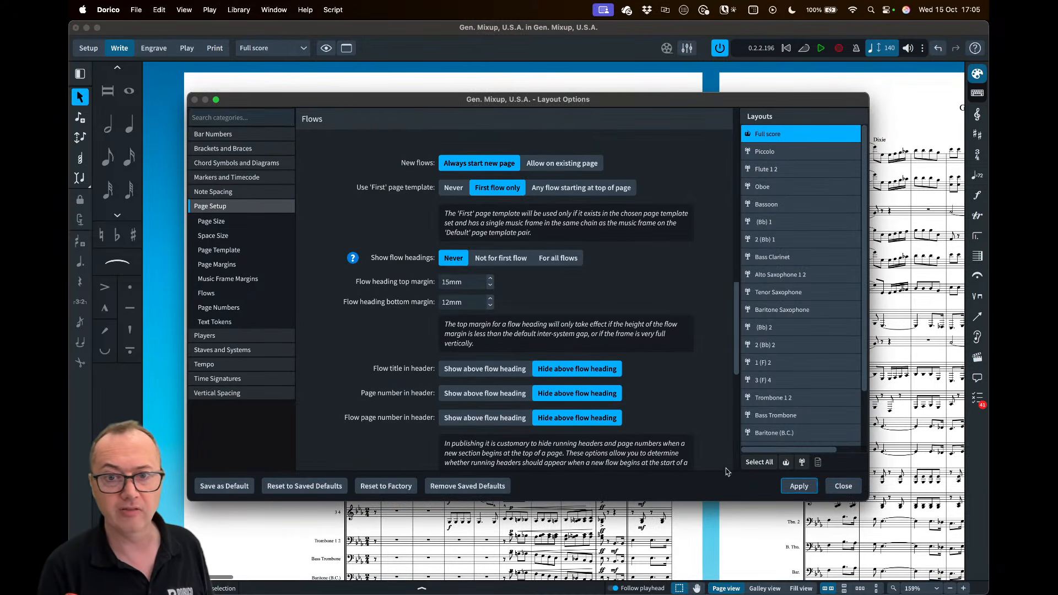
{"action": "left_click", "coordinate": [799, 486]}
{"action": "left_click", "coordinate": [843, 487]}
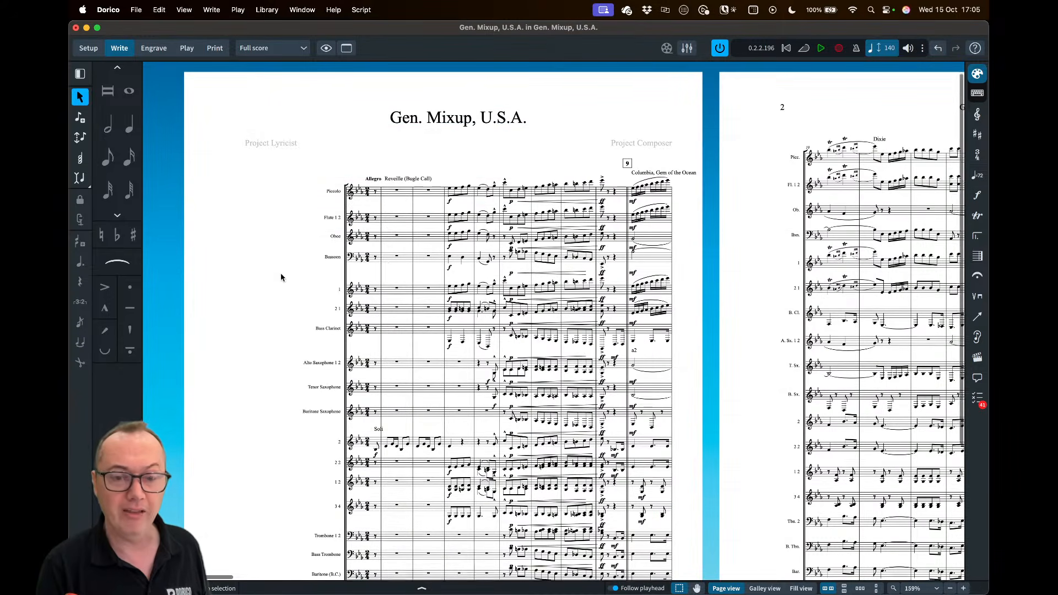
Set the left page margin of the Full score layout to 12.69 mm
{"action": "scroll", "coordinate": [280, 273], "scroll_direction": "down", "scroll_amount": 5}
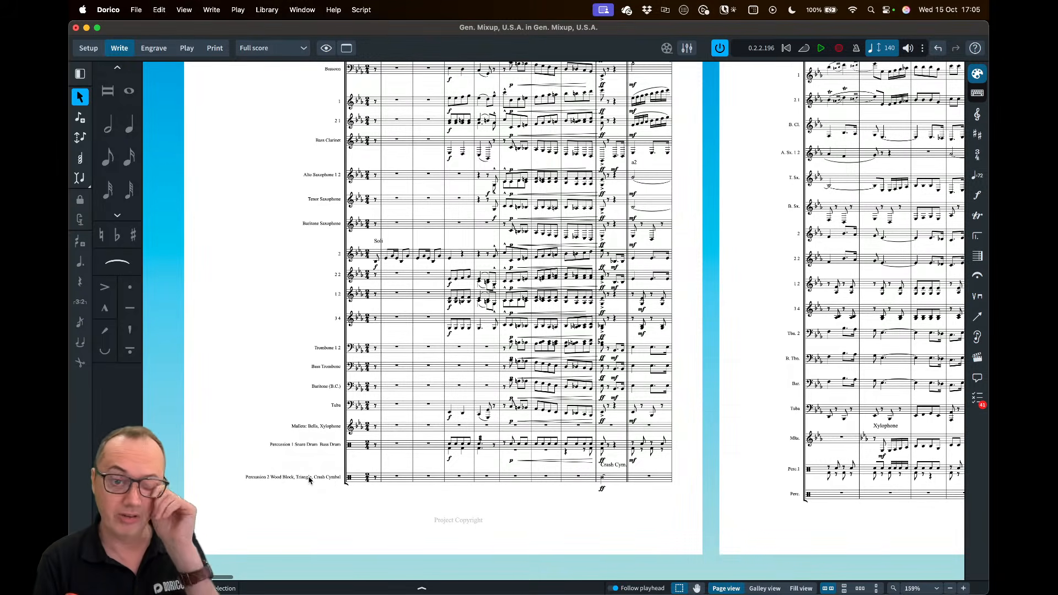
{"action": "key", "text": "super+shift+l"}
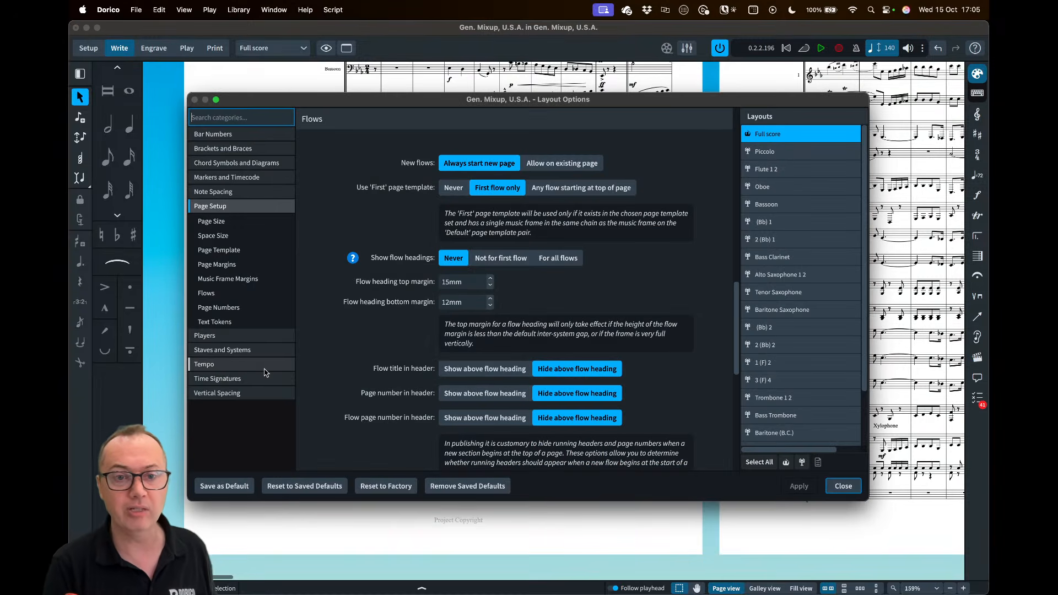
{"action": "left_click", "coordinate": [231, 264]}
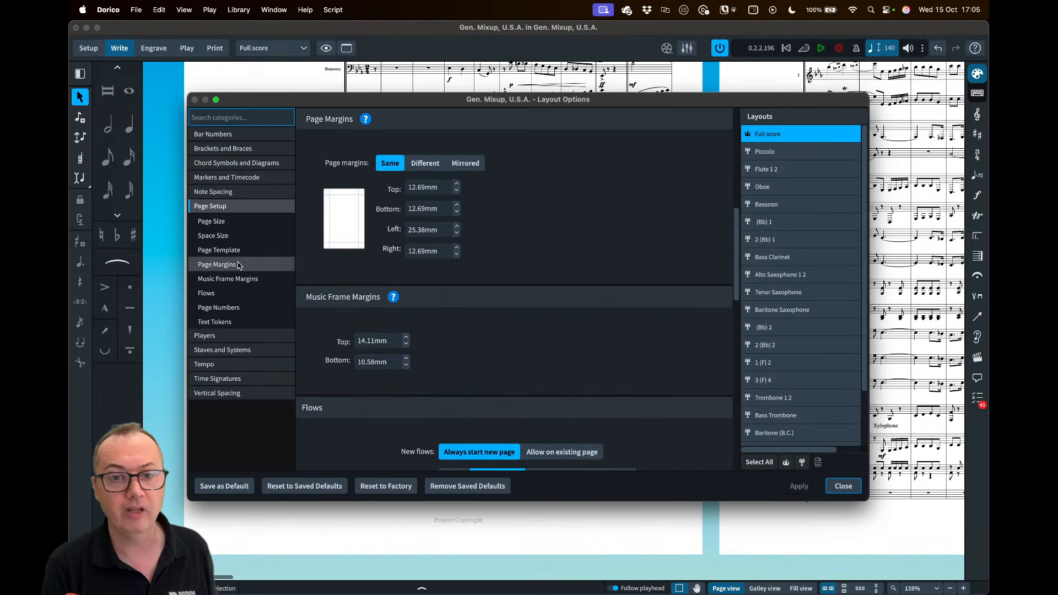
{"action": "left_click", "coordinate": [442, 230]}
{"action": "type", "text": "12.69"}
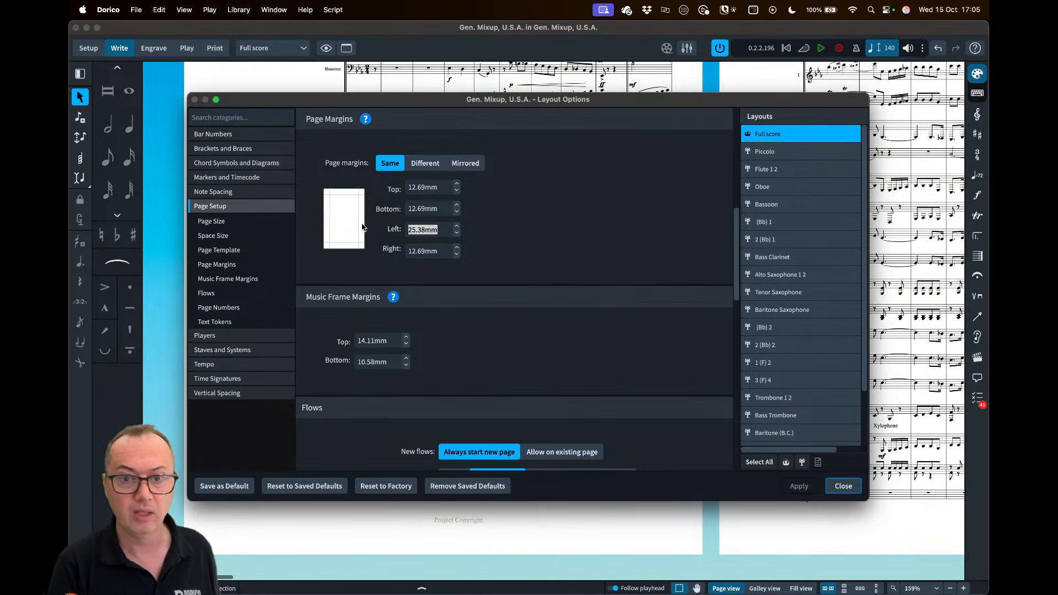
{"action": "key", "text": "Tab"}
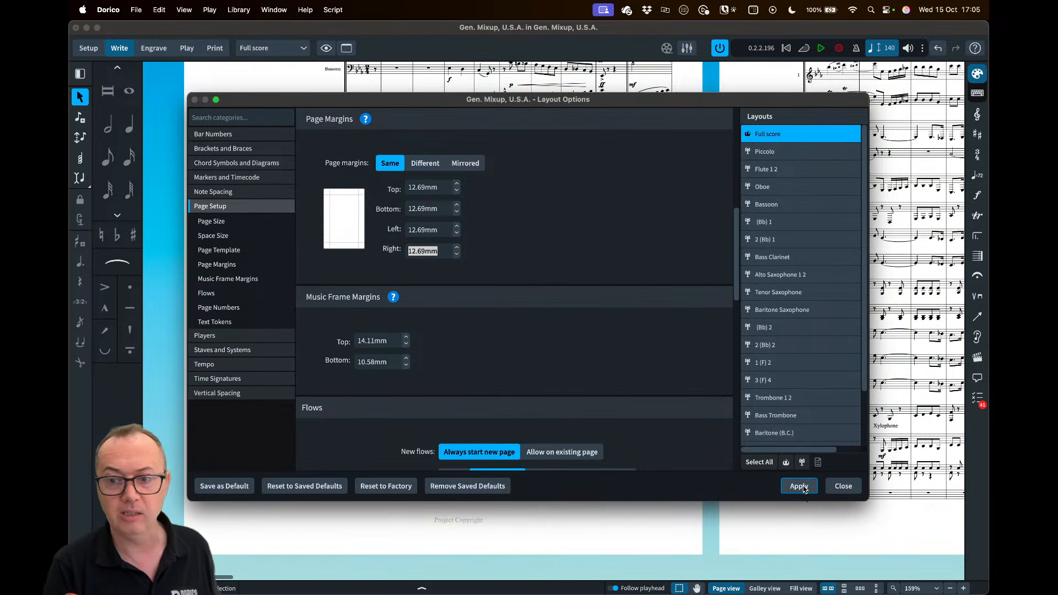
{"action": "left_click", "coordinate": [843, 486]}
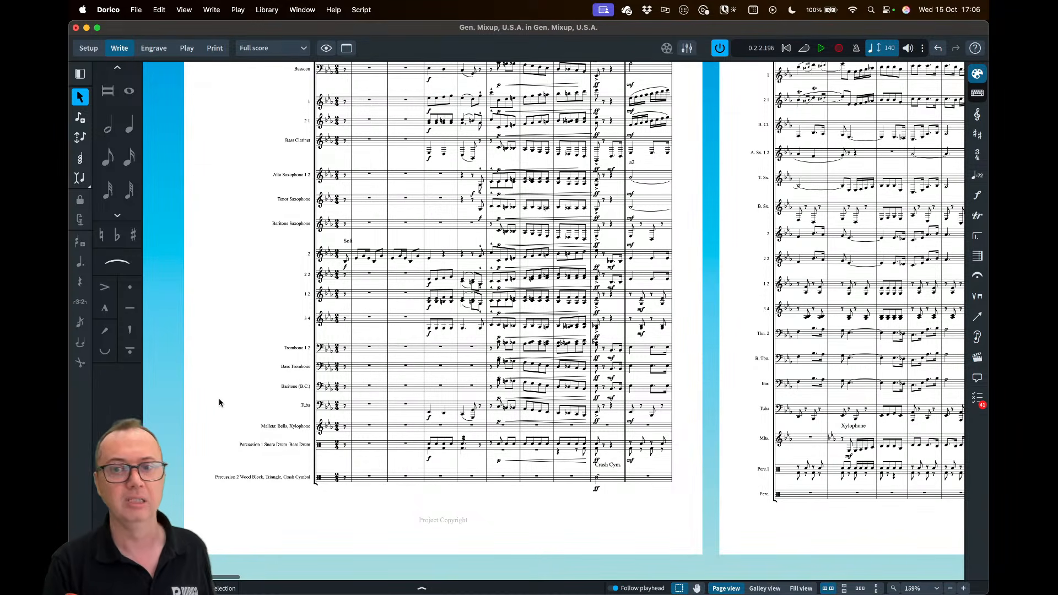
Split the full name of the Percussion 2 staff into four lines: Percussion 2, Wood Block, Triangle, and Crash Cymbal
{"action": "double_click", "coordinate": [262, 477]}
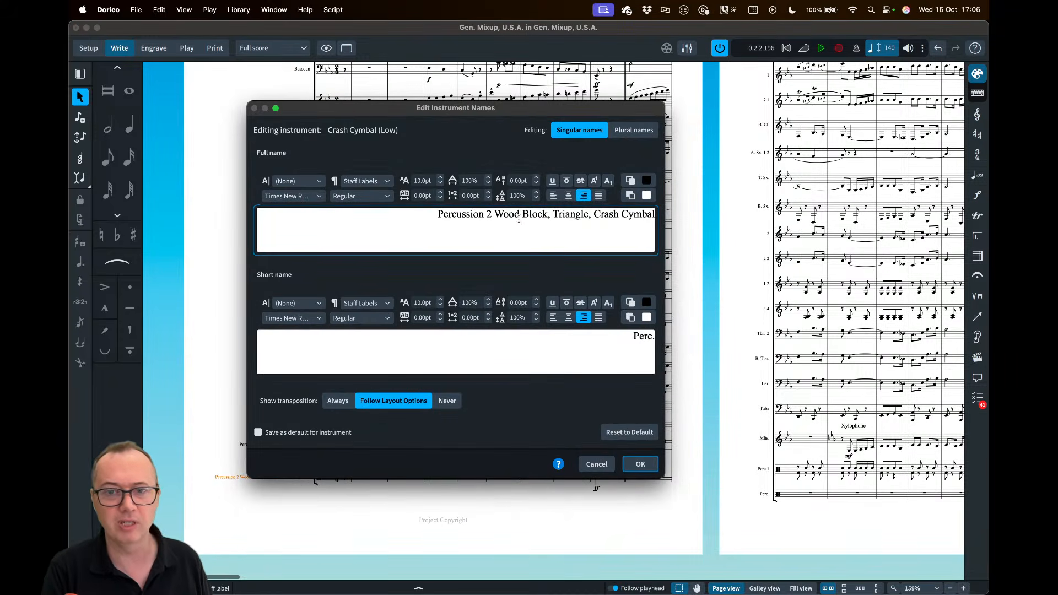
{"action": "left_click", "coordinate": [495, 214]}
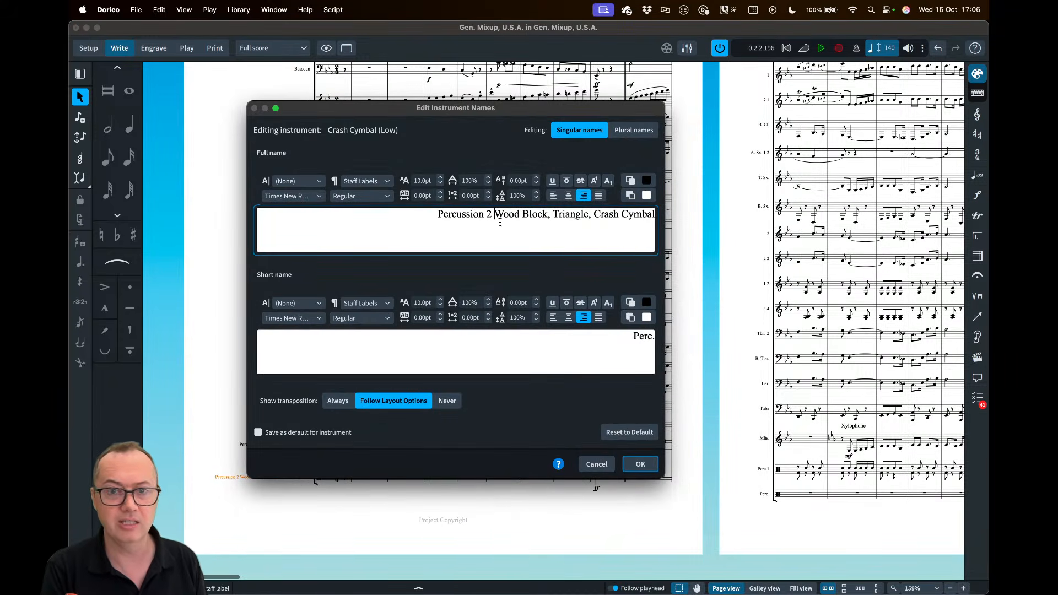
{"action": "key", "text": "Return"}
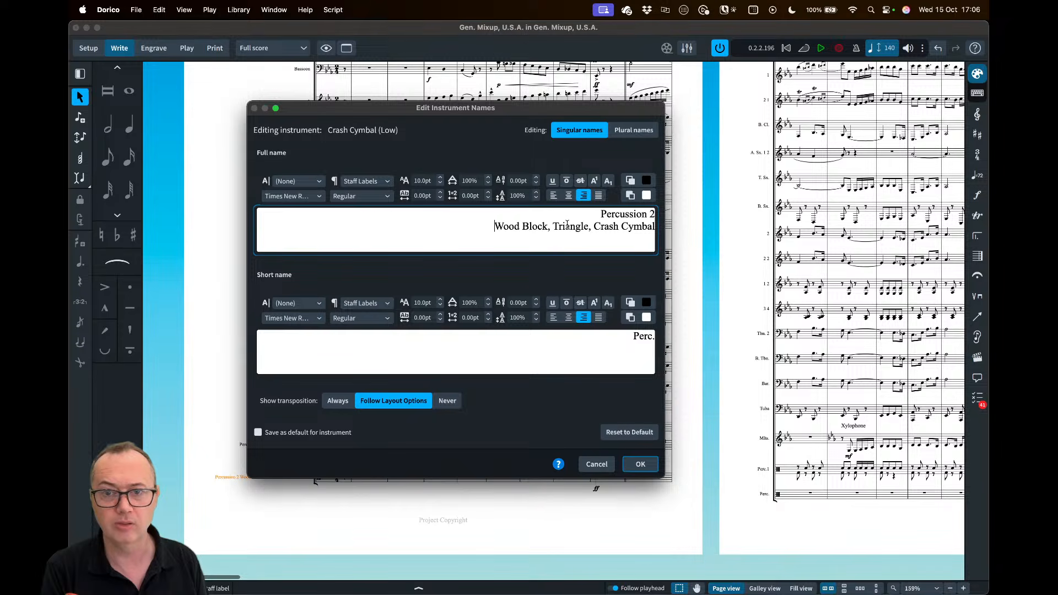
{"action": "left_click", "coordinate": [554, 226]}
{"action": "key", "text": "Return"}
{"action": "left_click", "coordinate": [593, 239]}
{"action": "key", "text": "Return"}
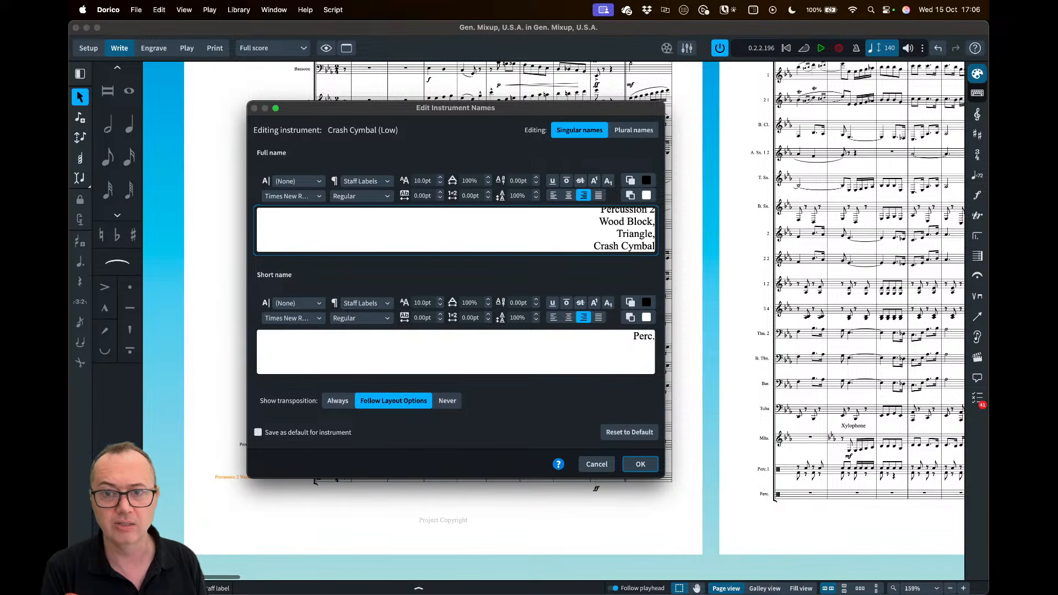
{"action": "left_click", "coordinate": [641, 464]}
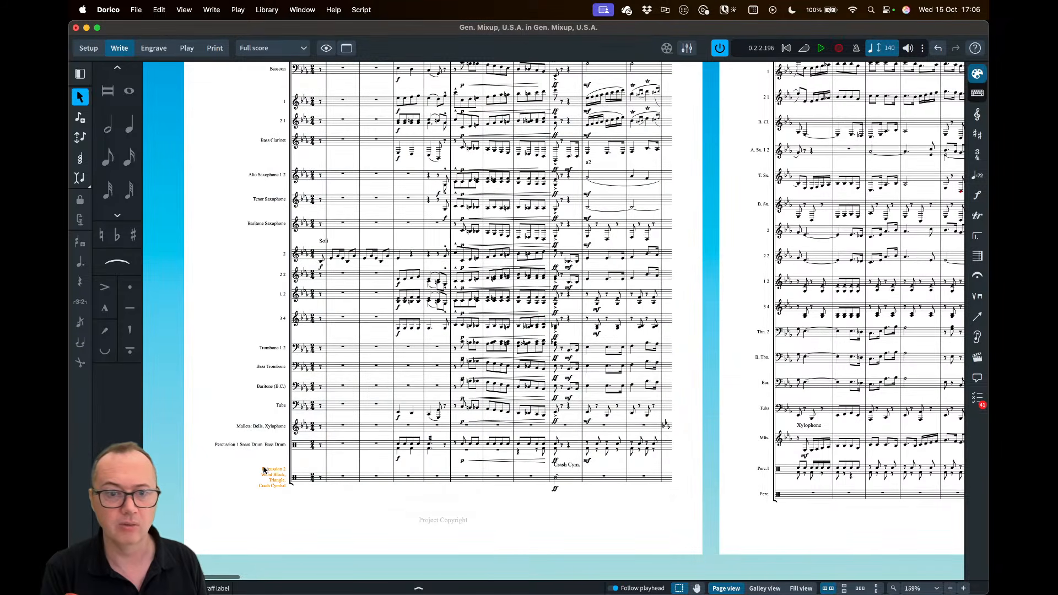
Split the full name of the Percussion 1 staff into three lines: Percussion 1, Snare Drum, and Bass Drum
{"action": "double_click", "coordinate": [255, 445]}
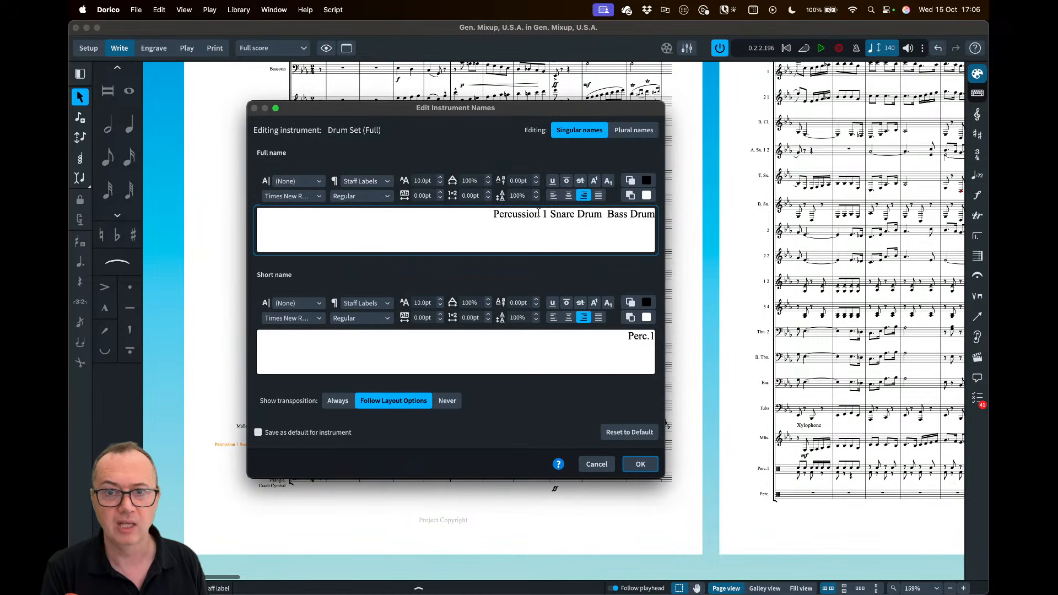
{"action": "left_click", "coordinate": [551, 215]}
{"action": "key", "text": "Return"}
{"action": "left_click", "coordinate": [604, 226]}
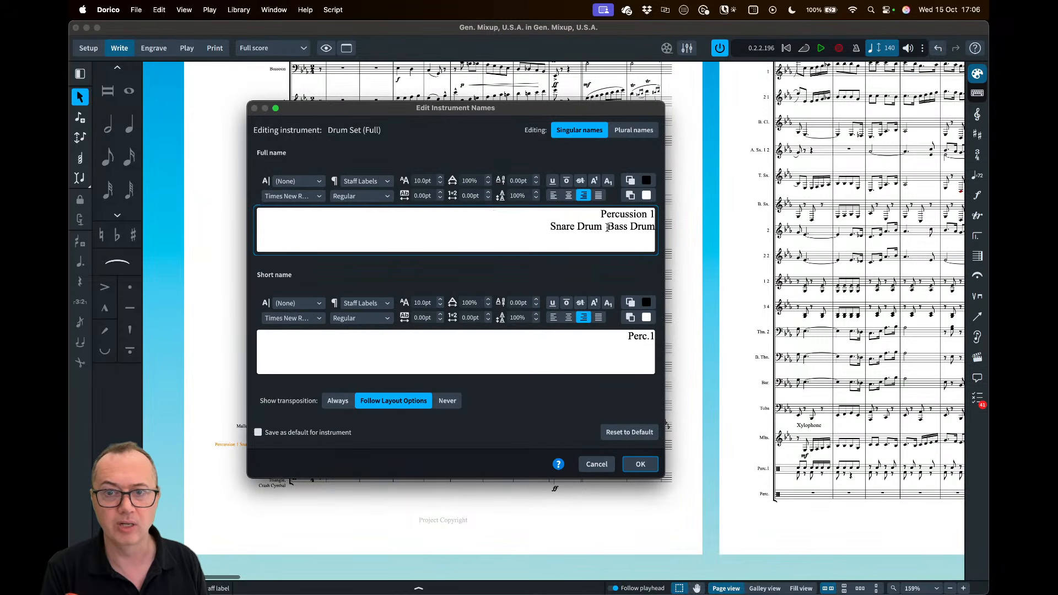
{"action": "key", "text": "Return"}
{"action": "left_click", "coordinate": [641, 464]}
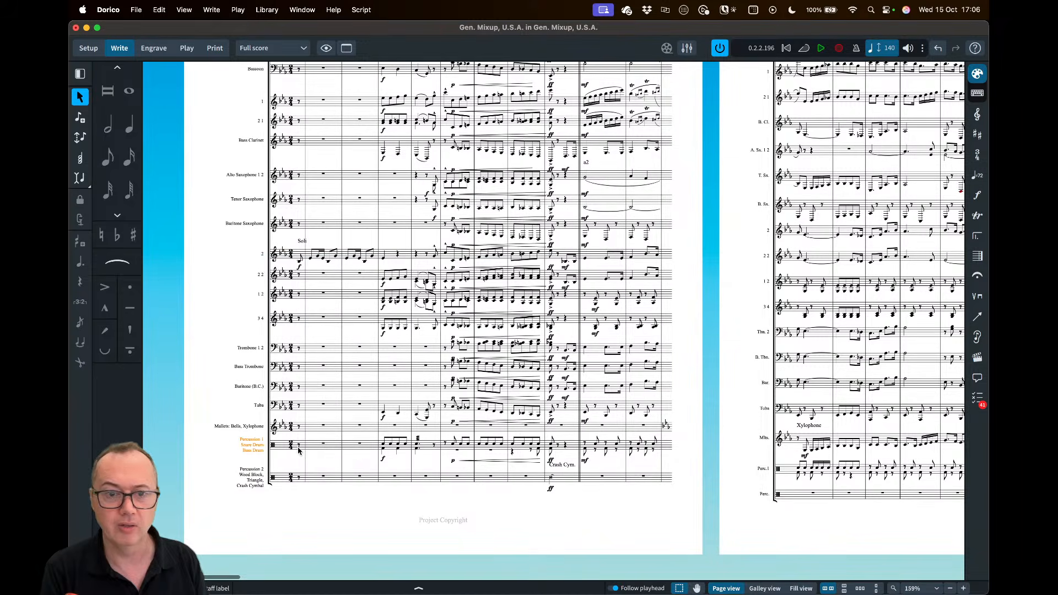
Split the full name of the mallets staff into three lines: Mallets, Bells, and Xylophone
{"action": "double_click", "coordinate": [246, 430]}
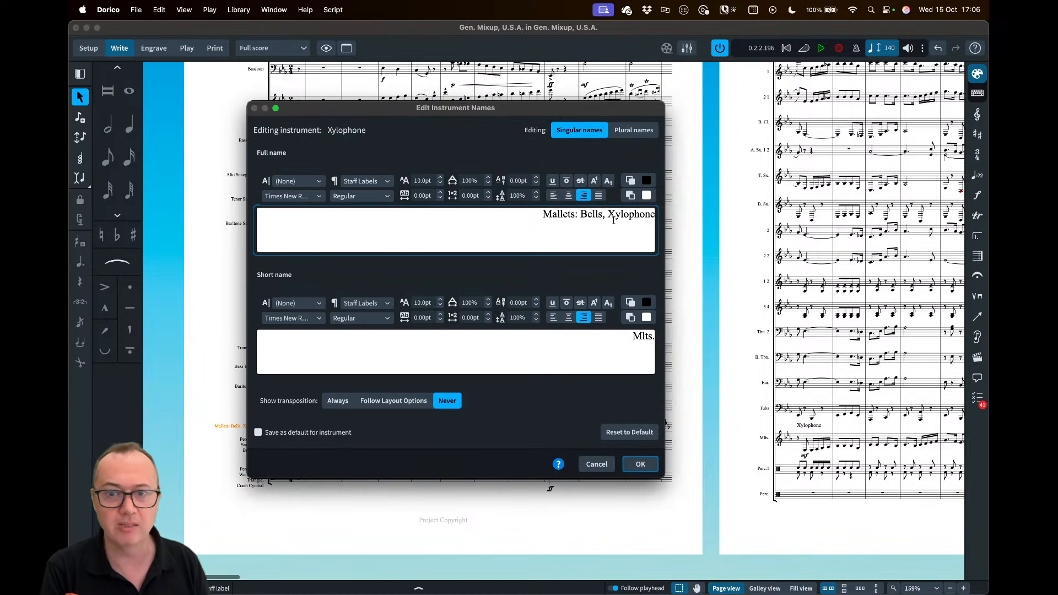
{"action": "left_click", "coordinate": [582, 214]}
{"action": "key", "text": "Return"}
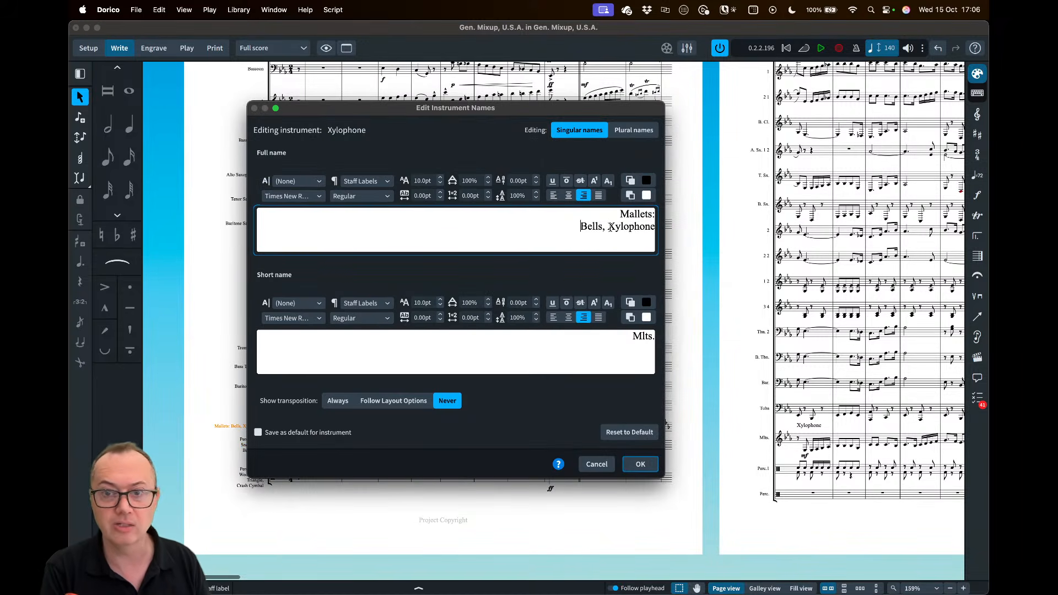
{"action": "left_click", "coordinate": [609, 226]}
{"action": "key", "text": "Return"}
{"action": "left_click", "coordinate": [641, 464]}
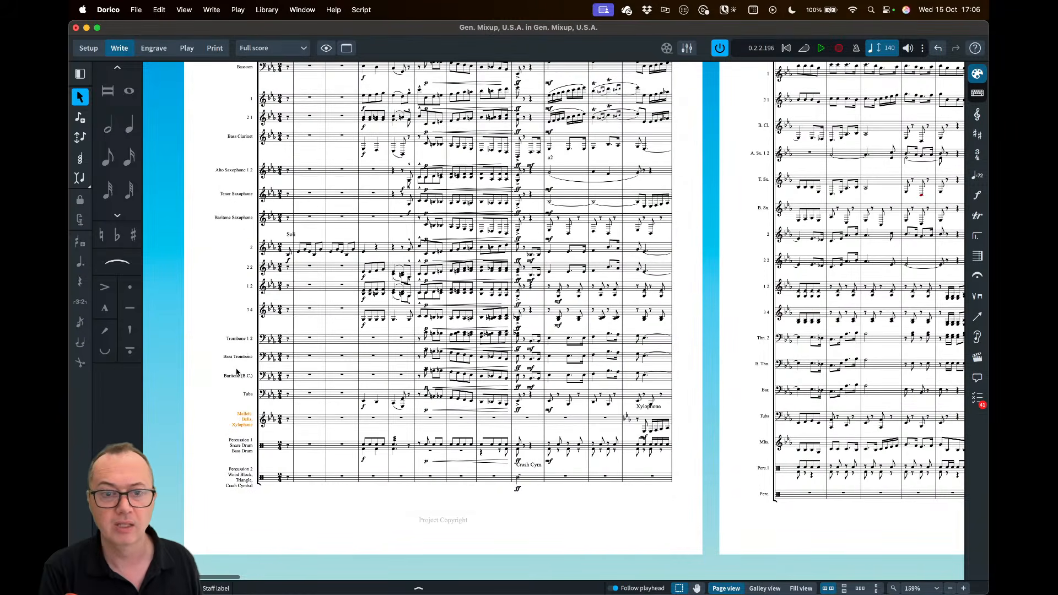
Select the Baritone Saxophone notes in bar 6 and switch the full score to transposed pitch
{"action": "scroll", "coordinate": [232, 275], "scroll_direction": "up", "scroll_amount": 5}
{"action": "scroll", "coordinate": [220, 308], "scroll_direction": "down", "scroll_amount": 5}
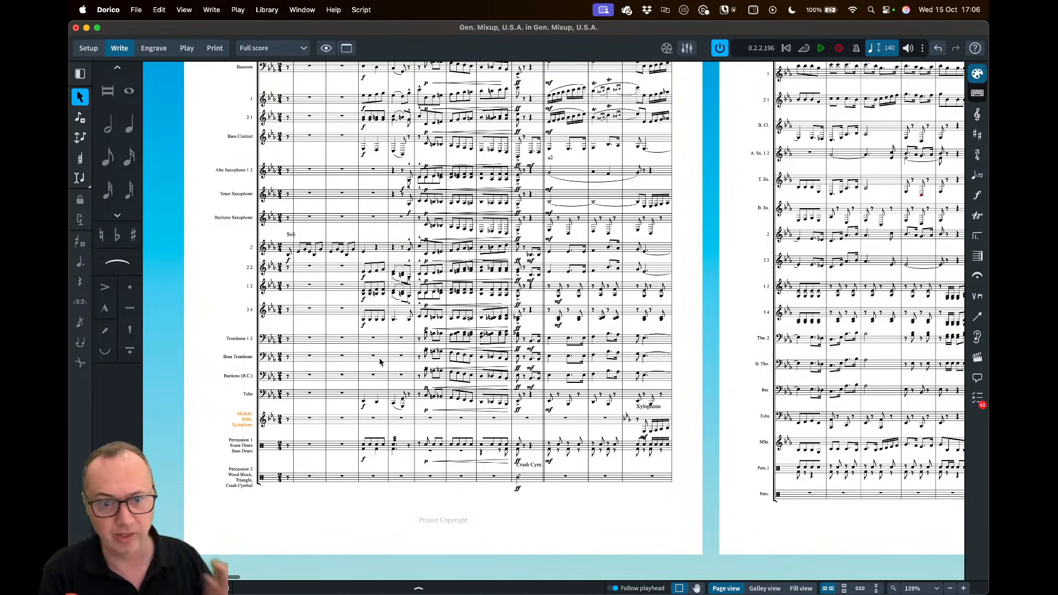
{"action": "scroll", "coordinate": [370, 329], "scroll_direction": "up", "scroll_amount": 5}
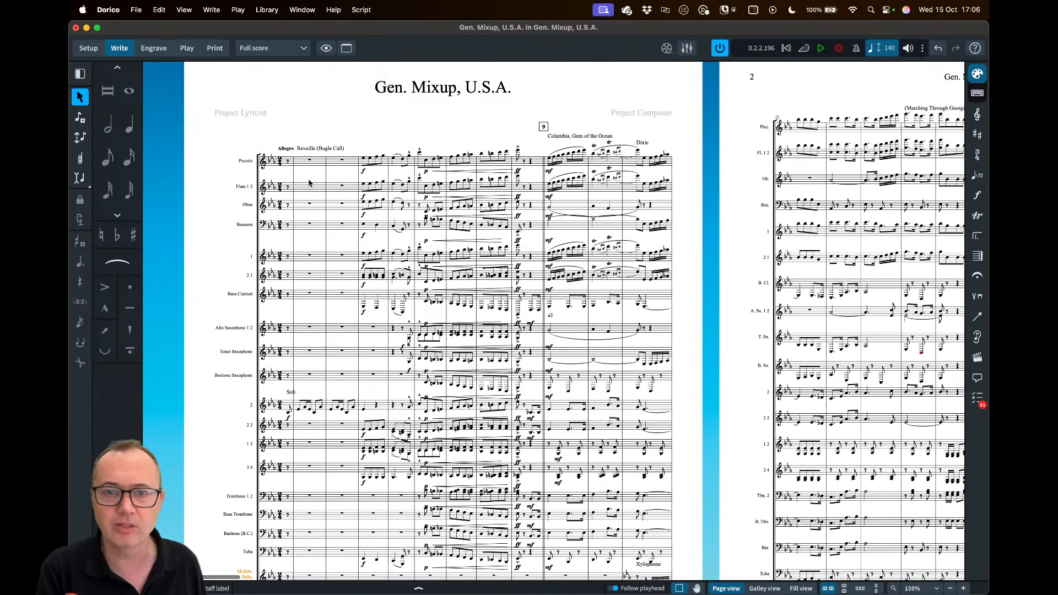
{"action": "scroll", "coordinate": [434, 298], "scroll_direction": "down", "scroll_amount": 3}
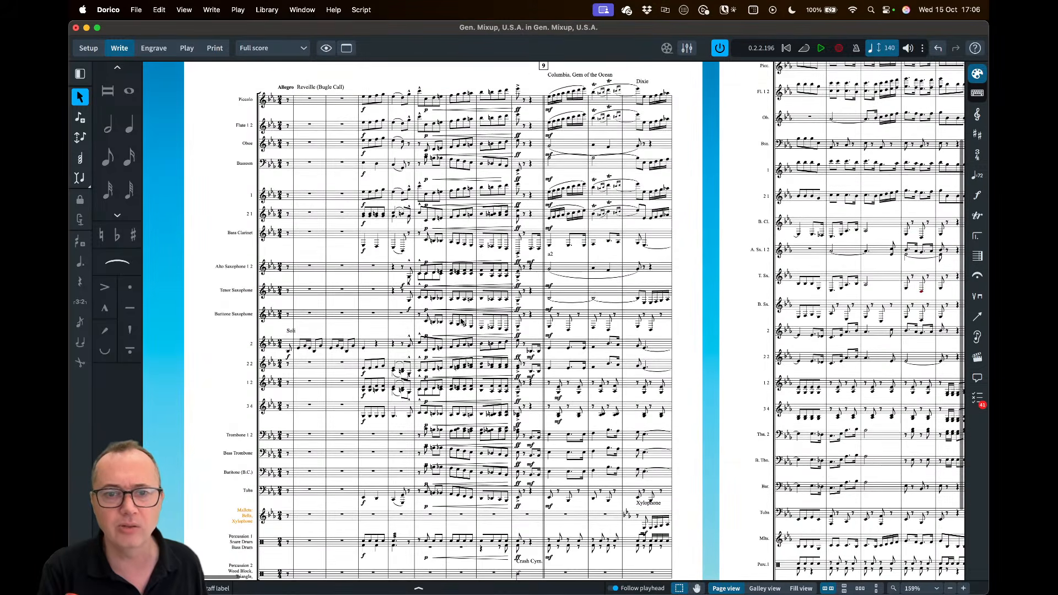
{"action": "scroll", "coordinate": [462, 321], "scroll_direction": "up", "scroll_amount": 3}
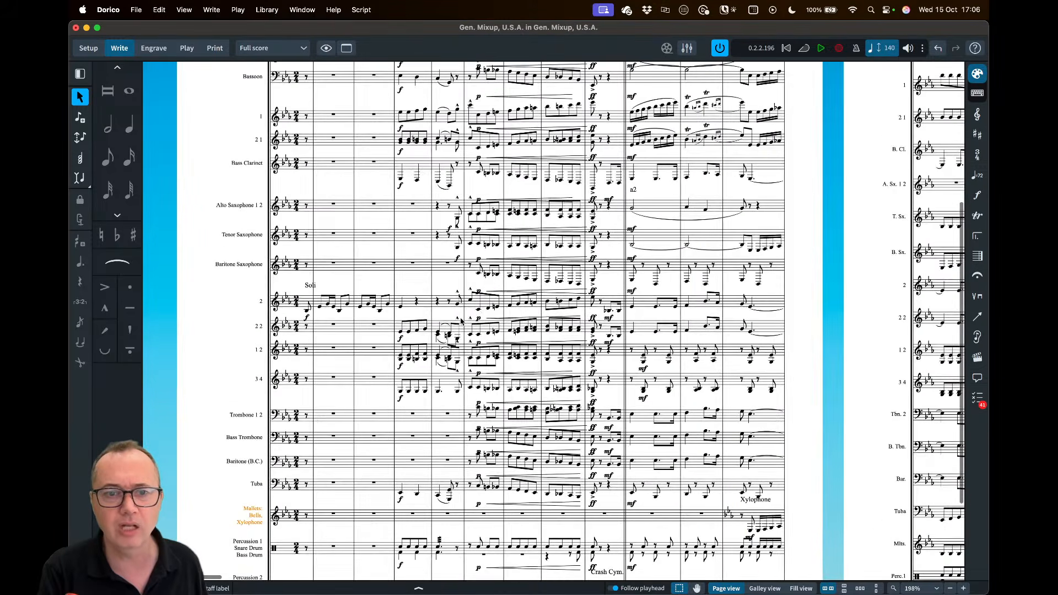
{"action": "left_click", "coordinate": [534, 272]}
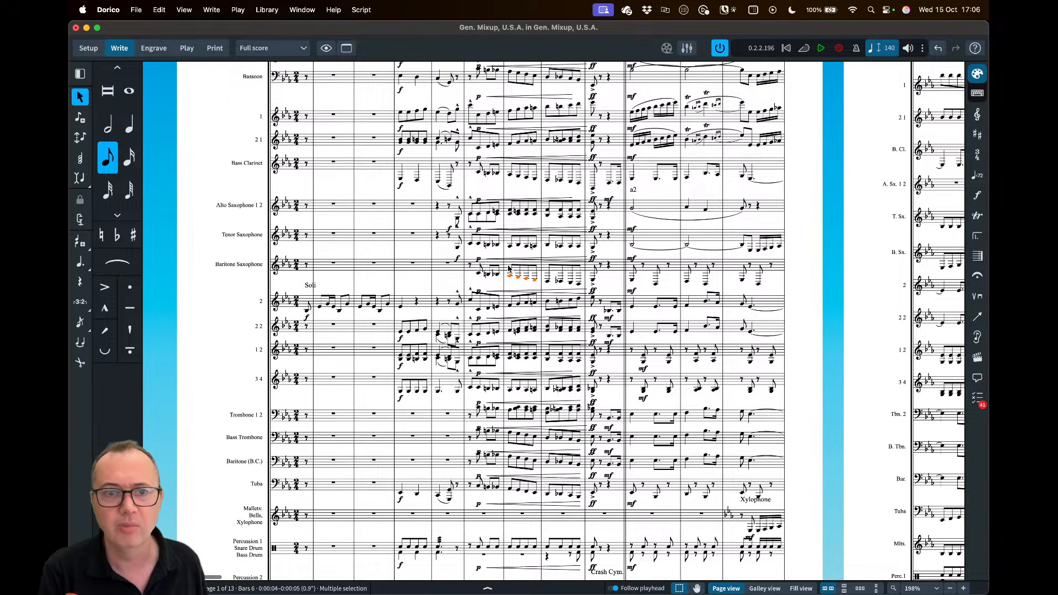
{"action": "scroll", "coordinate": [509, 268], "scroll_direction": "down", "scroll_amount": 2}
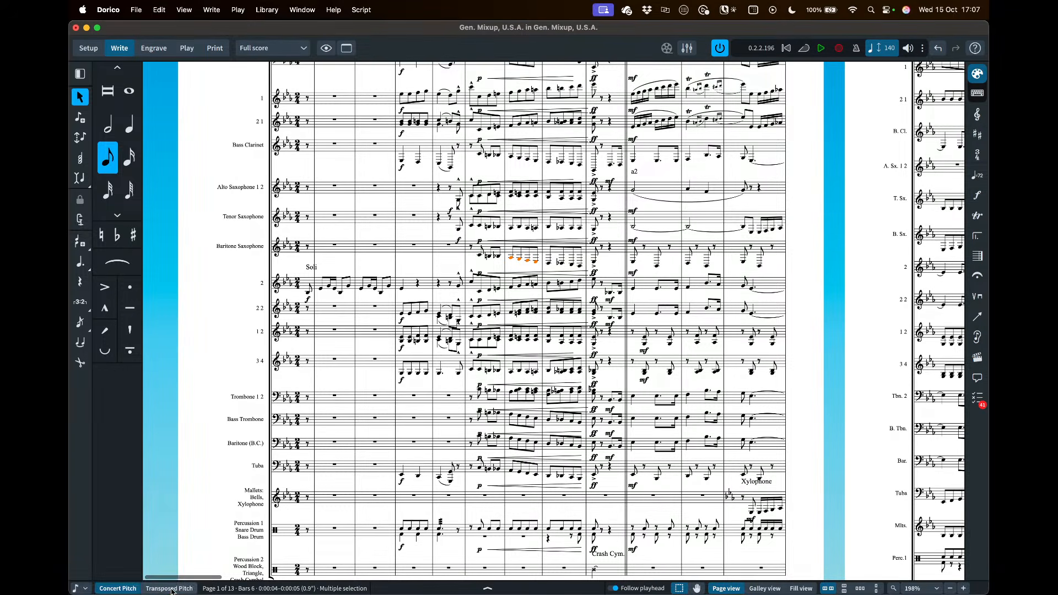
{"action": "left_click", "coordinate": [170, 588]}
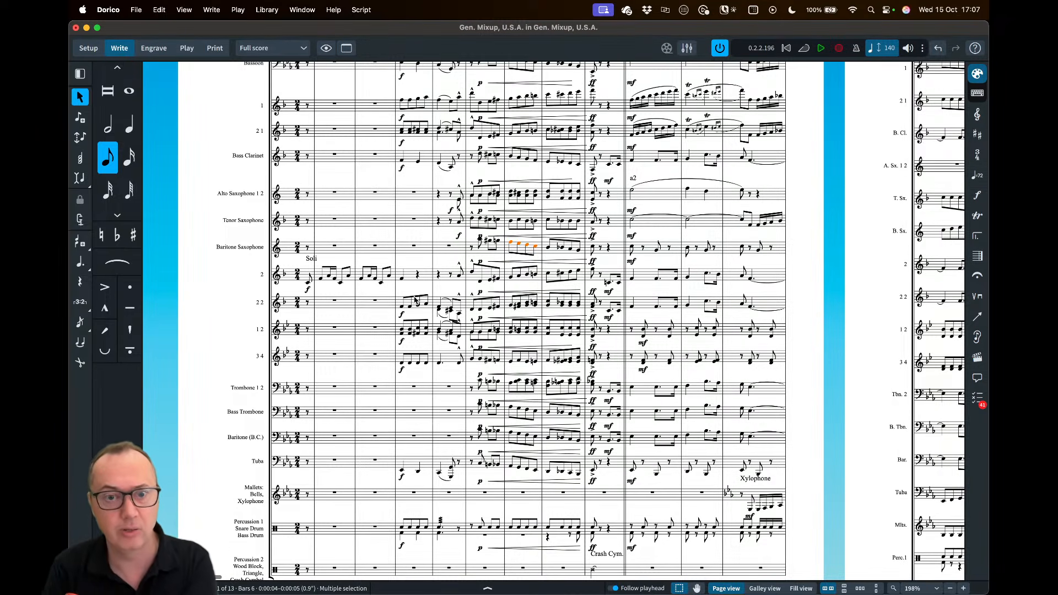
Compare the full score's first page with the original Gen. Mixup score in Finale, and return to Dorico with nothing selected
{"action": "scroll", "coordinate": [402, 315], "scroll_direction": "down", "scroll_amount": 2}
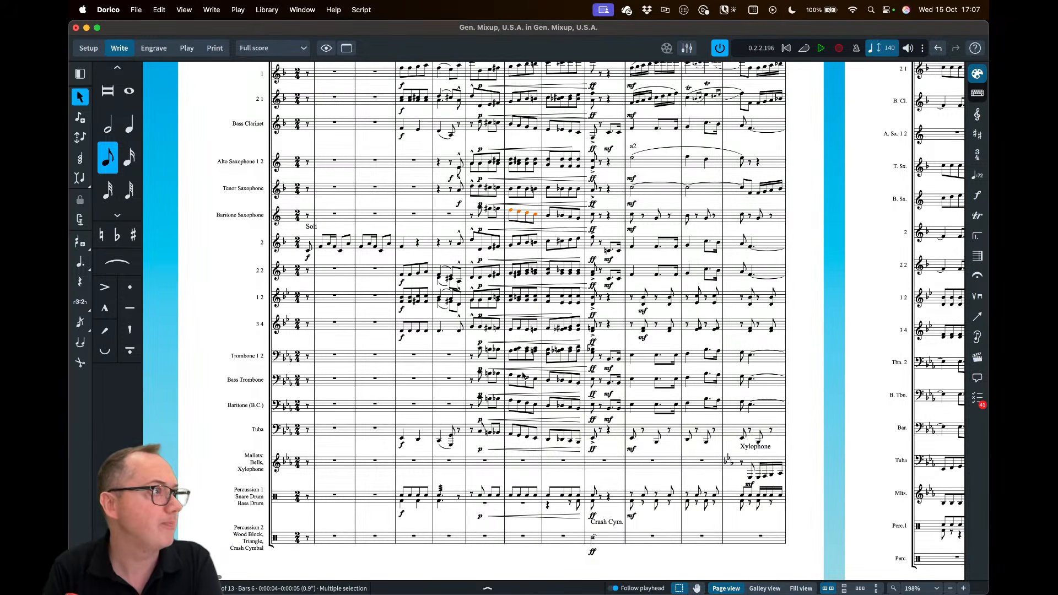
{"action": "scroll", "coordinate": [524, 377], "scroll_direction": "up", "scroll_amount": 10}
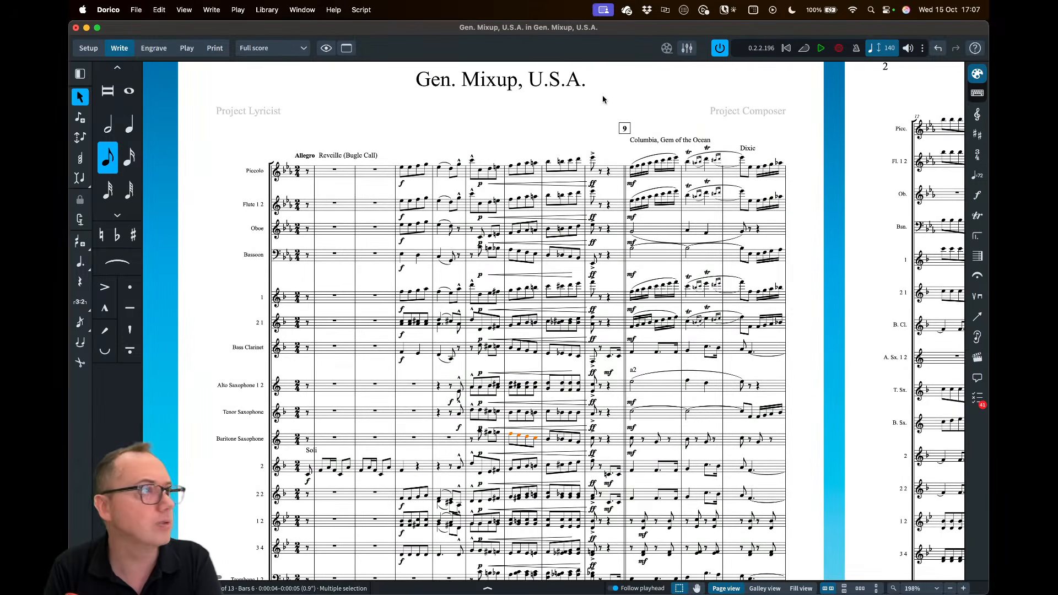
{"action": "scroll", "coordinate": [651, 138], "scroll_direction": "up", "scroll_amount": 3}
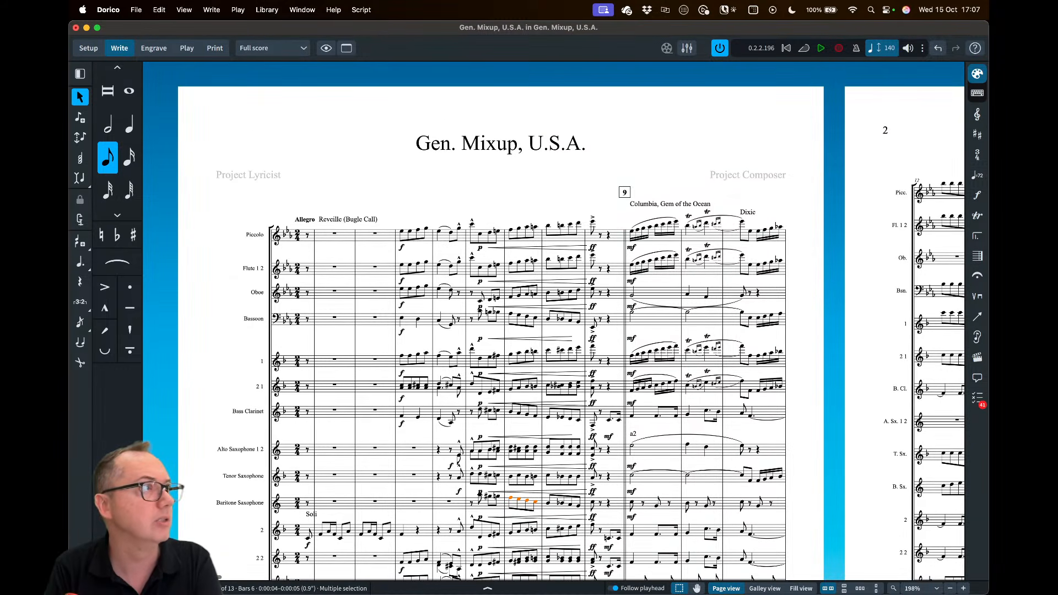
{"action": "key", "text": "super+Tab"}
{"action": "left_click_drag", "start_coordinate": [264, 38], "coordinate": [343, 73]}
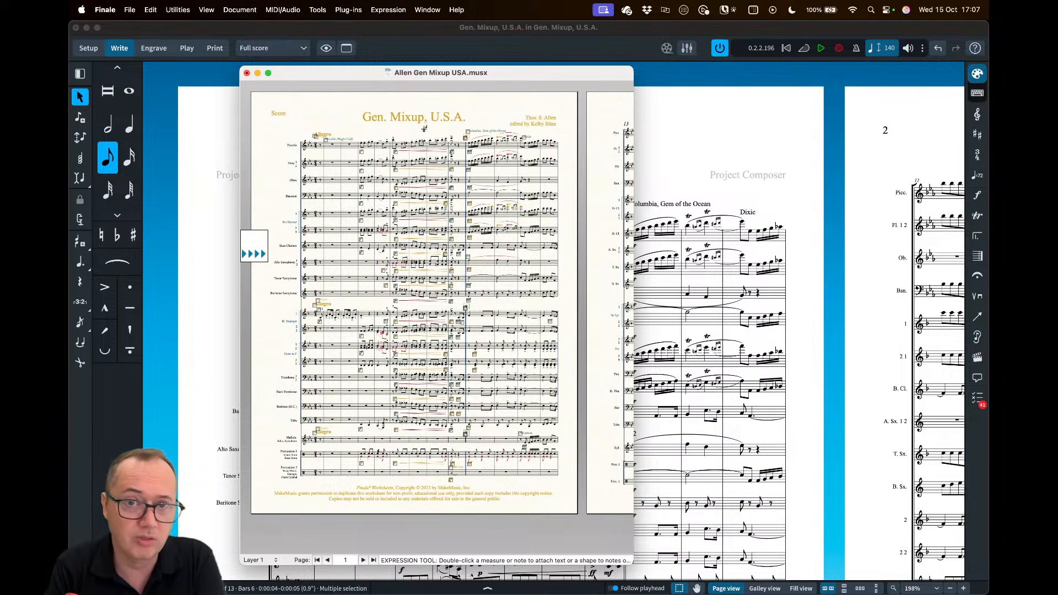
{"action": "left_click_drag", "start_coordinate": [530, 79], "coordinate": [1, 83]}
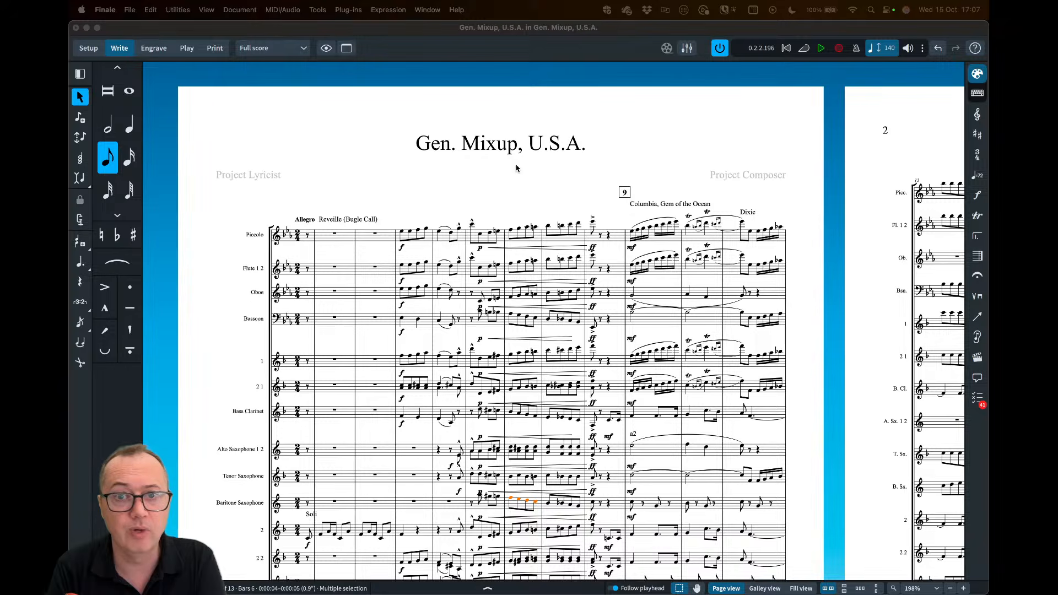
{"action": "left_click", "coordinate": [496, 196]}
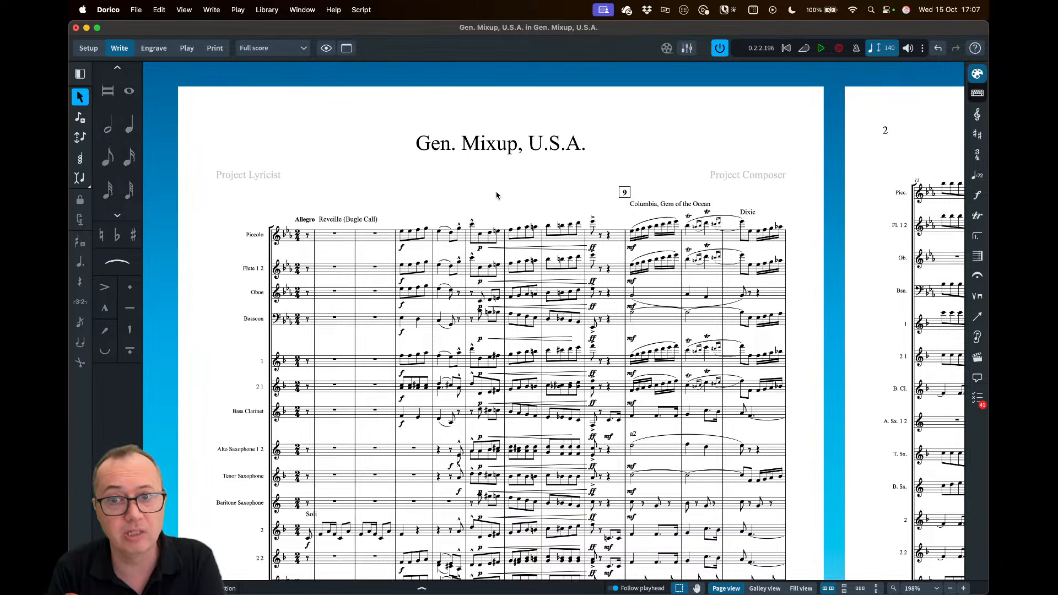
{"action": "left_click", "coordinate": [154, 48]}
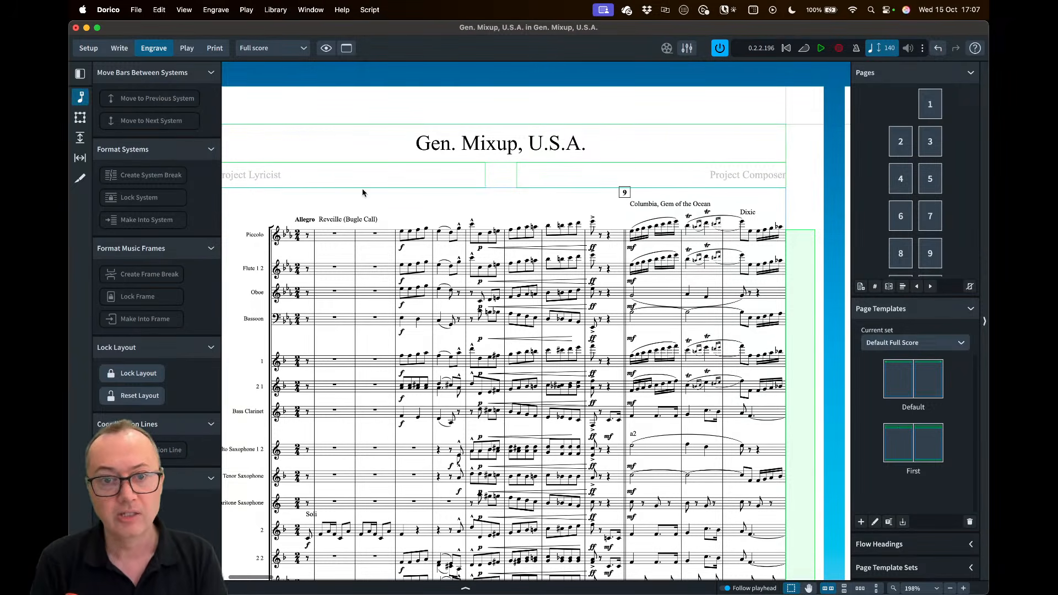
{"action": "left_click", "coordinate": [119, 48]}
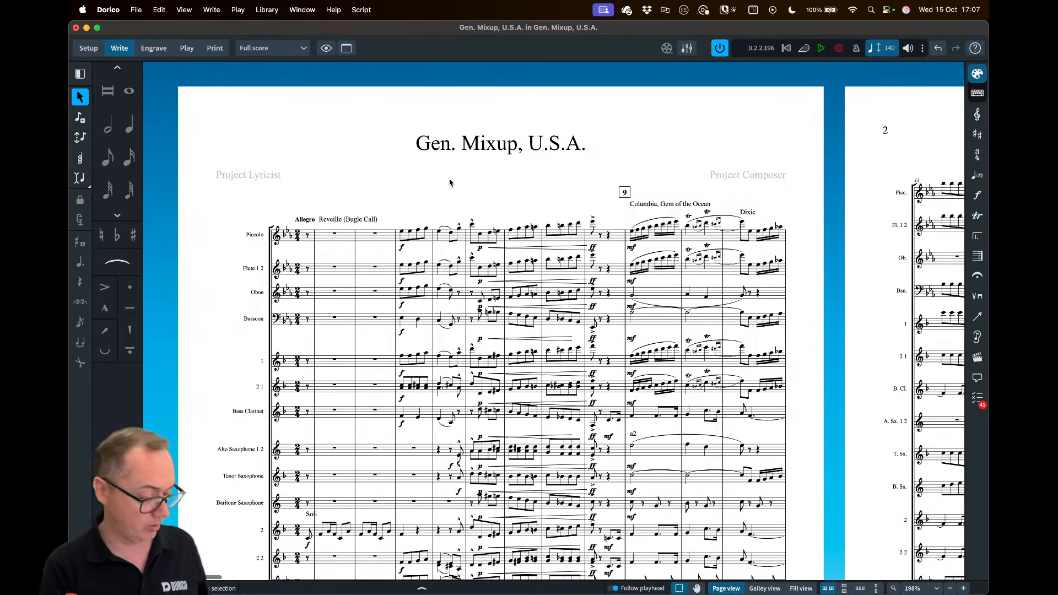
Set the full score's page size to A3 and its rastral size to Size 6 (5.5mm), and move the options window off the score
{"action": "key", "text": "super+shift+l"}
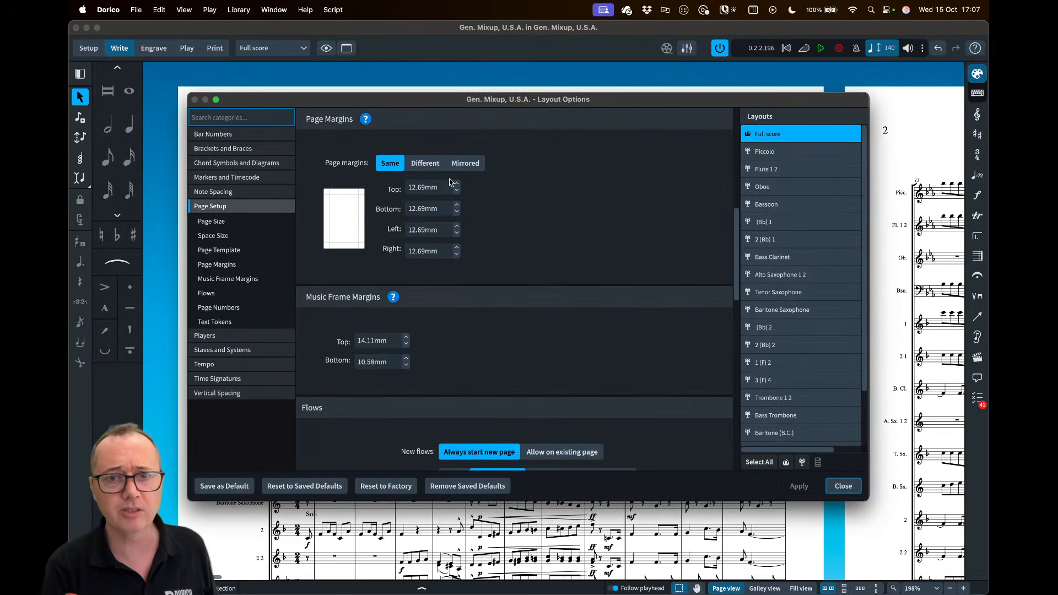
{"action": "scroll", "coordinate": [484, 199], "scroll_direction": "up", "scroll_amount": 10}
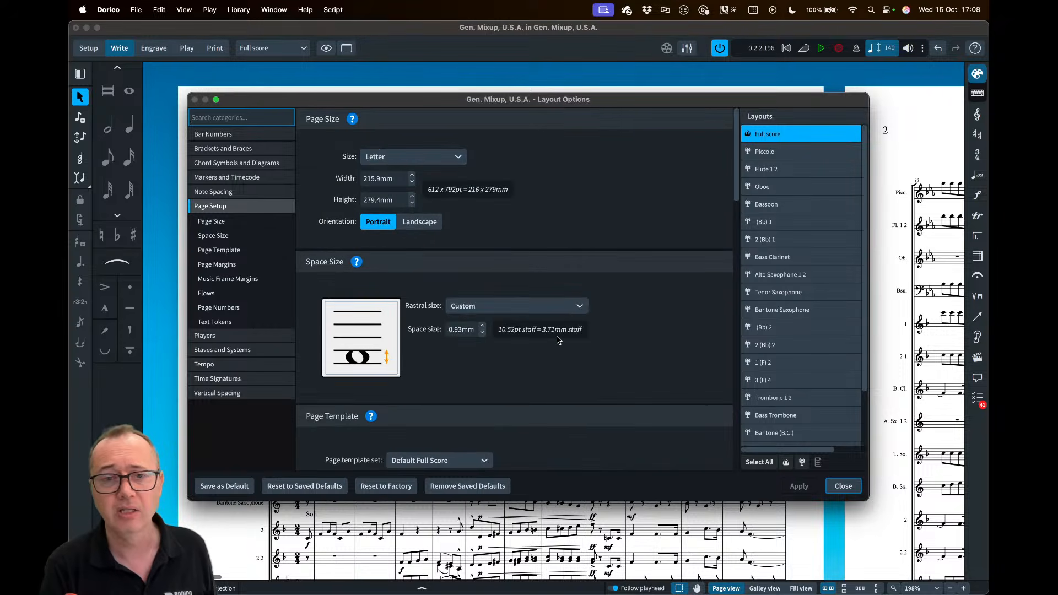
{"action": "left_click", "coordinate": [415, 157]}
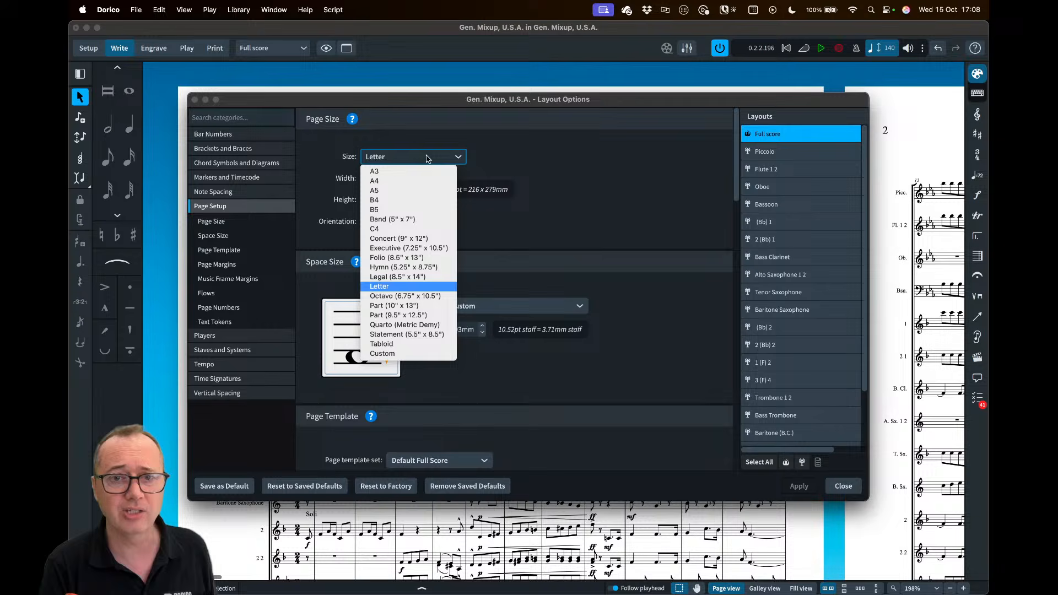
{"action": "left_click", "coordinate": [395, 172]}
{"action": "left_click", "coordinate": [526, 307]}
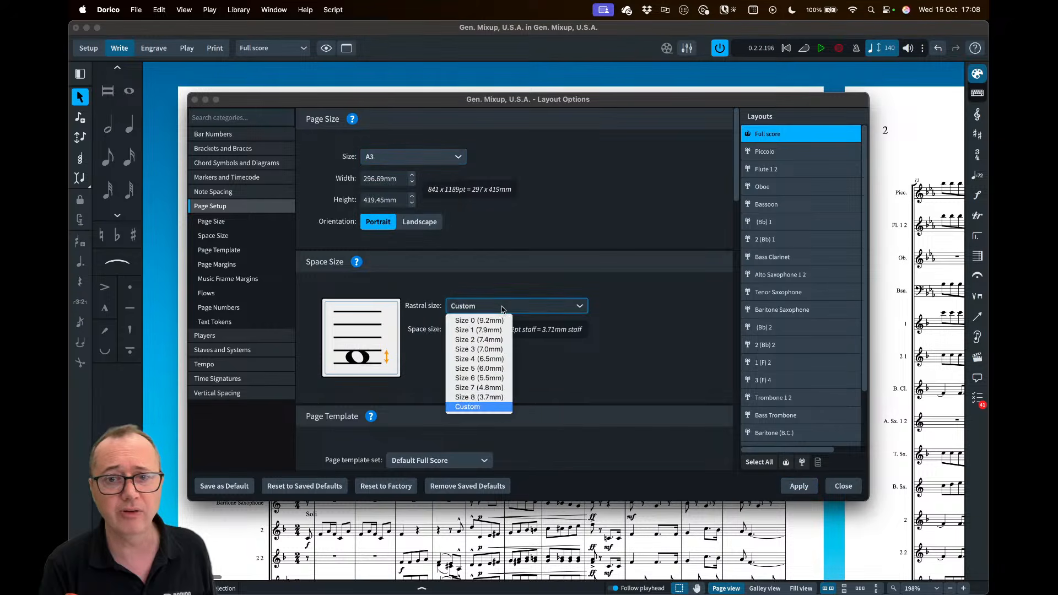
{"action": "left_click", "coordinate": [500, 378]}
{"action": "left_click", "coordinate": [800, 486]}
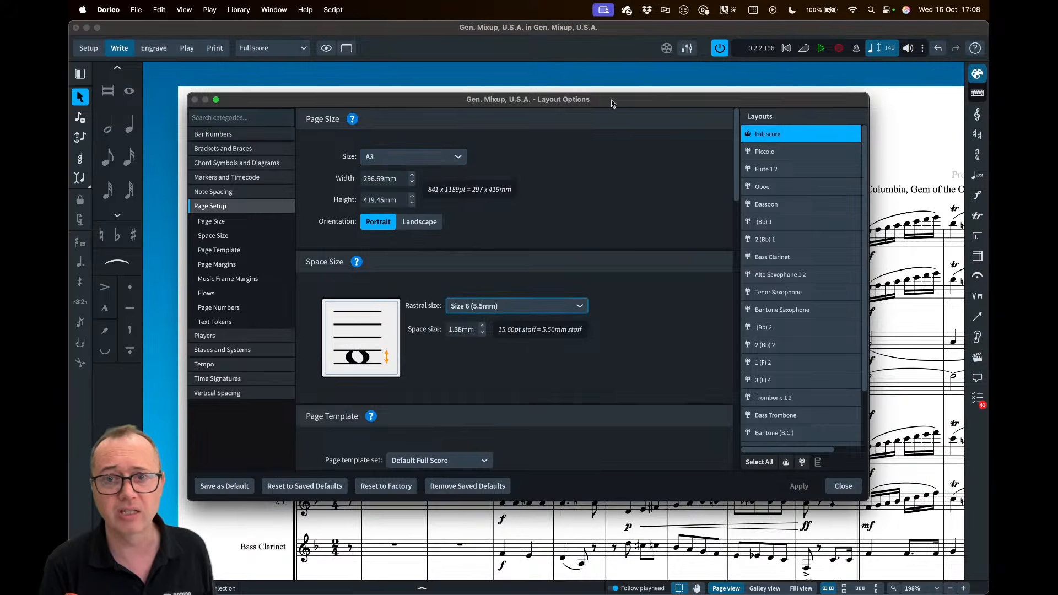
{"action": "left_click_drag", "start_coordinate": [612, 104], "coordinate": [0, 179]}
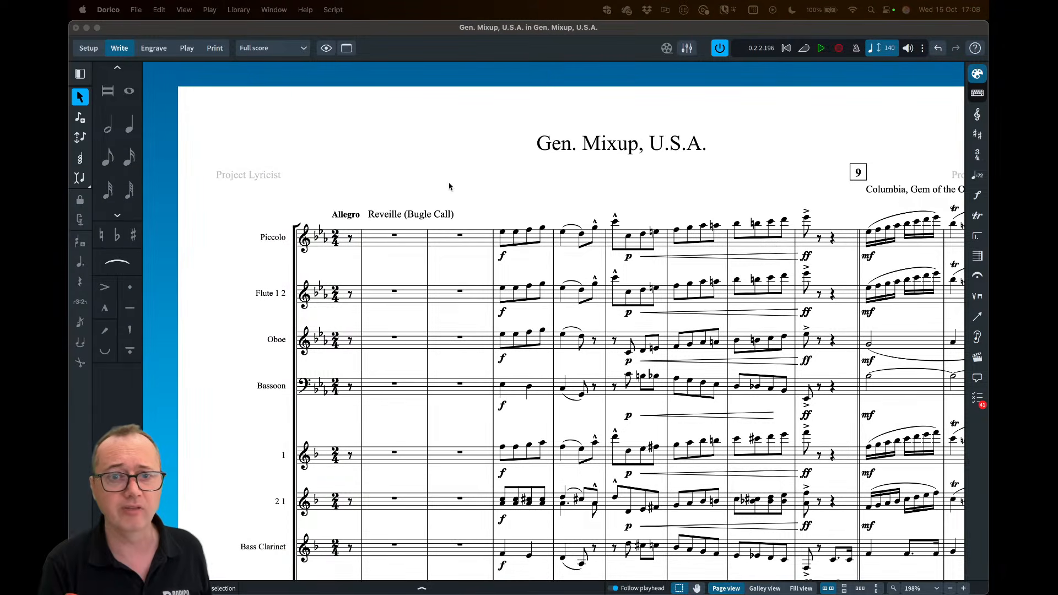
Examine how the staves fill the first page of the full score, from the title to the percussion
{"action": "scroll", "coordinate": [449, 186], "scroll_direction": "down", "scroll_amount": 5}
{"action": "scroll", "coordinate": [449, 186], "scroll_direction": "down", "scroll_amount": 6}
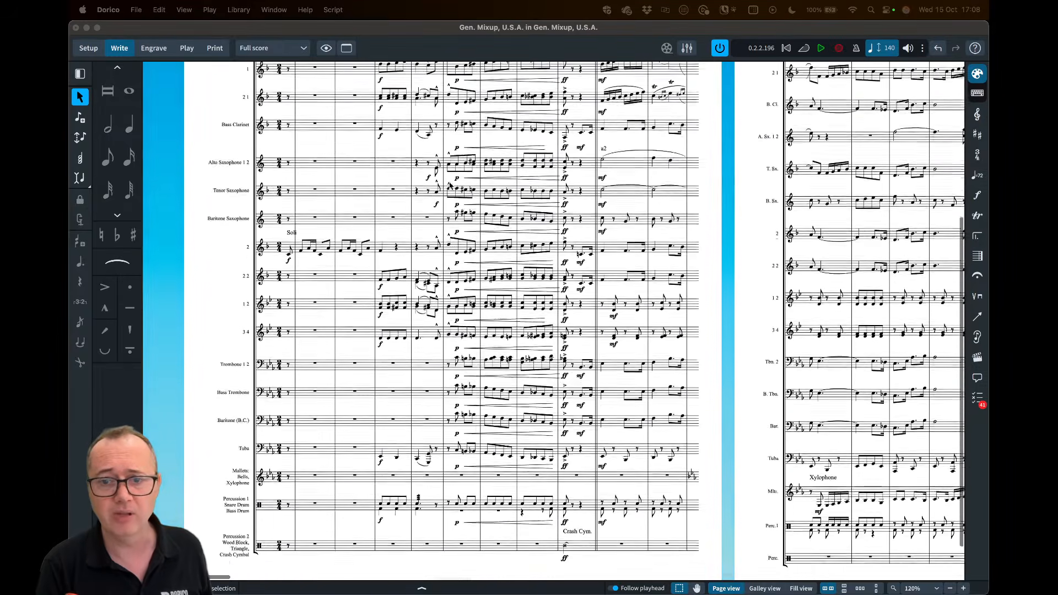
{"action": "scroll", "coordinate": [449, 186], "scroll_direction": "up", "scroll_amount": 6}
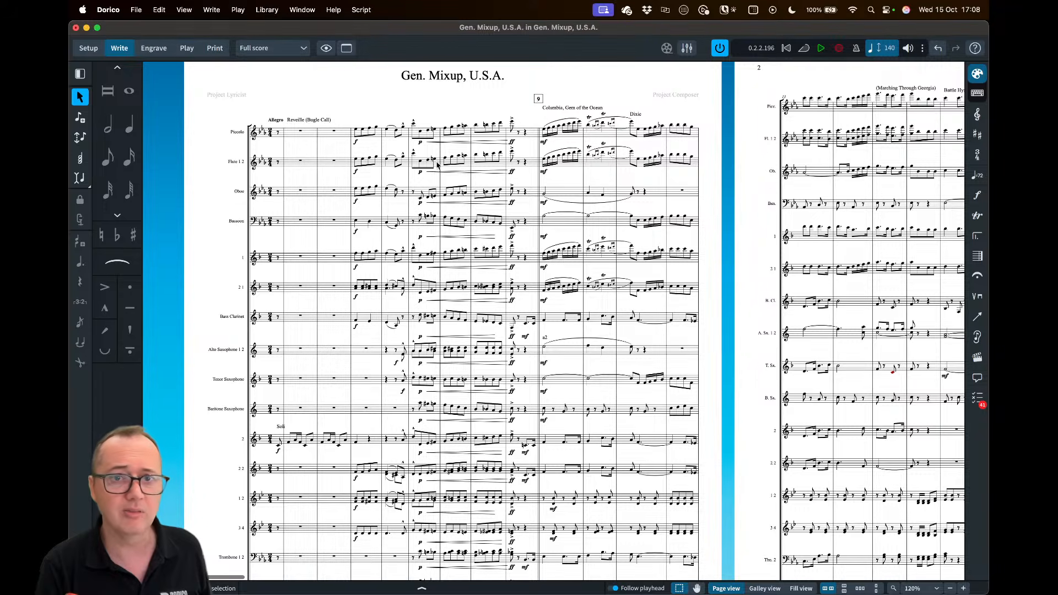
{"action": "scroll", "coordinate": [439, 154], "scroll_direction": "up", "scroll_amount": 2}
{"action": "scroll", "coordinate": [411, 154], "scroll_direction": "down", "scroll_amount": 1}
{"action": "scroll", "coordinate": [411, 153], "scroll_direction": "down", "scroll_amount": 4}
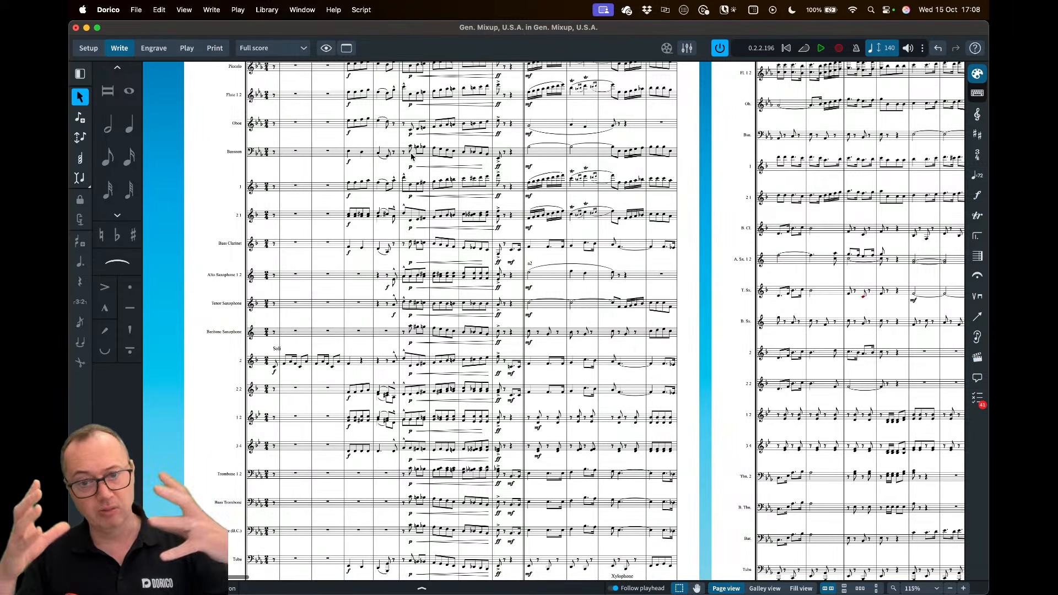
{"action": "scroll", "coordinate": [330, 168], "scroll_direction": "up", "scroll_amount": 3}
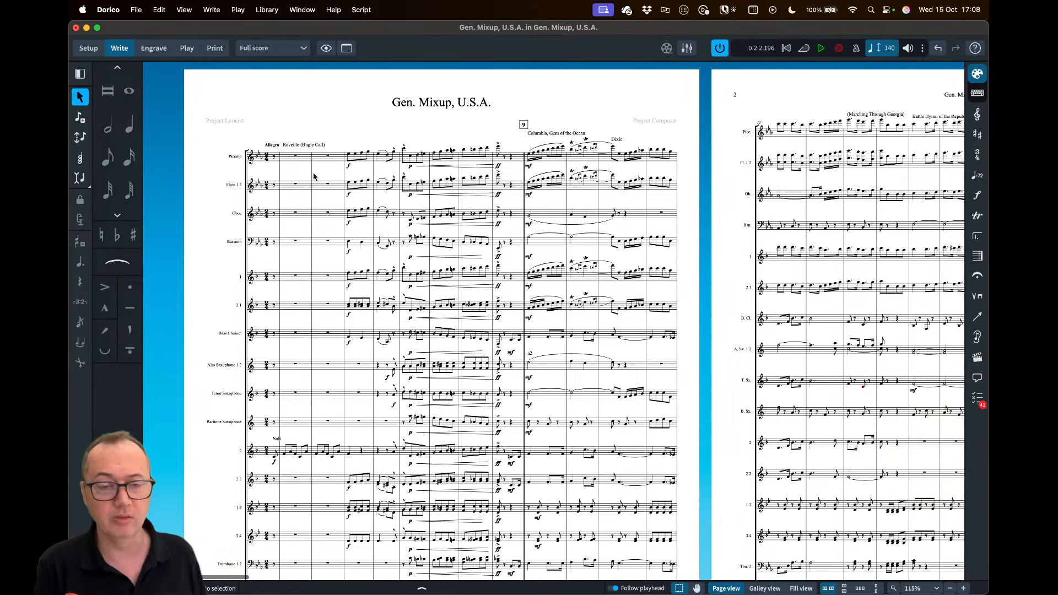
{"action": "scroll", "coordinate": [303, 190], "scroll_direction": "up", "scroll_amount": 5}
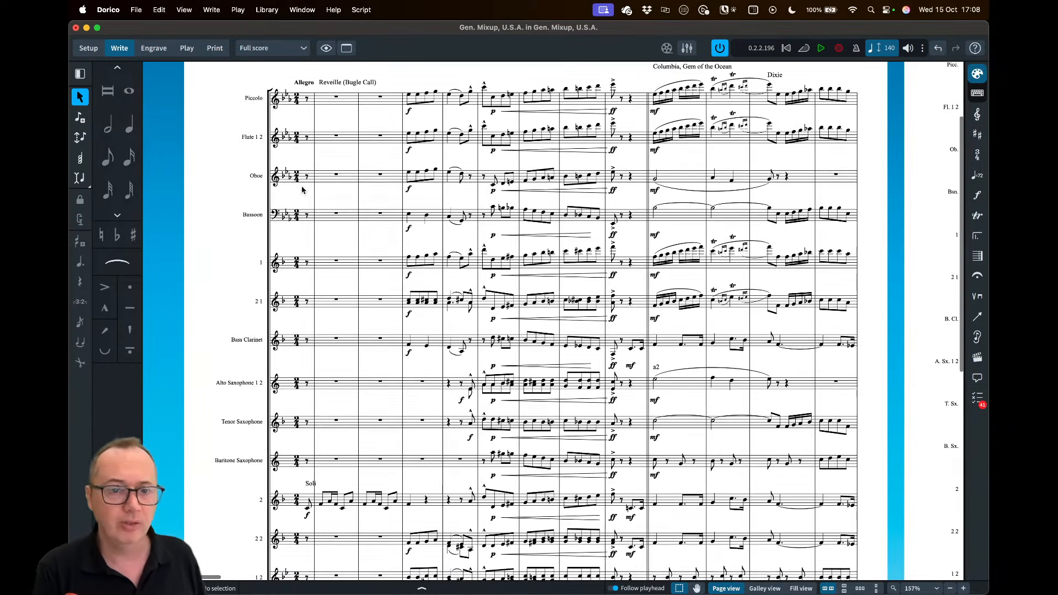
{"action": "scroll", "coordinate": [309, 385], "scroll_direction": "down", "scroll_amount": 5}
Select the Bass Clarinet's initial clef to check whether it is a separate item, and clear the selection
{"action": "scroll", "coordinate": [295, 305], "scroll_direction": "up", "scroll_amount": 4}
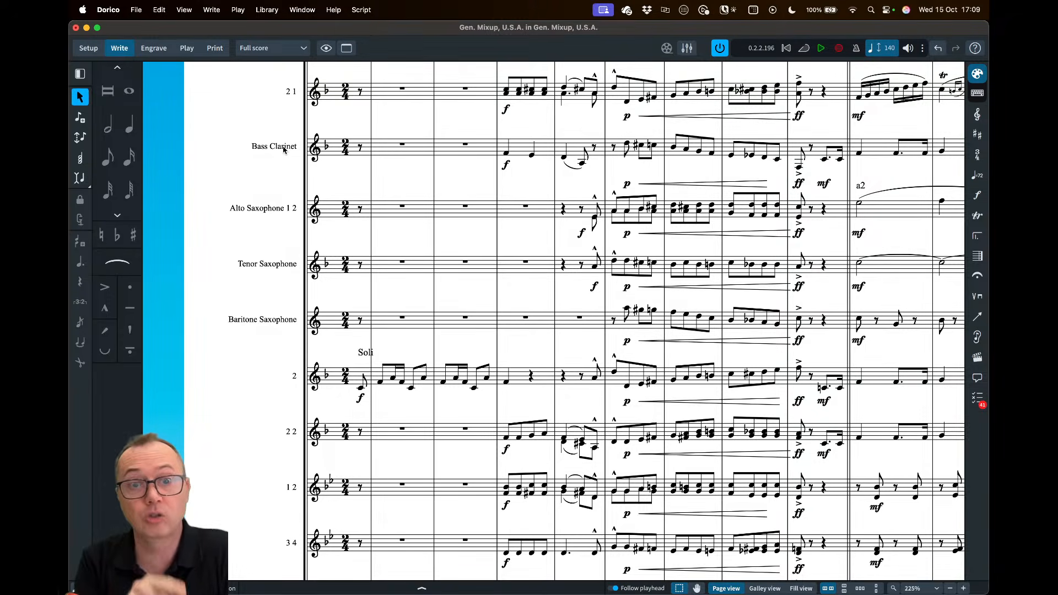
{"action": "left_click", "coordinate": [314, 149]}
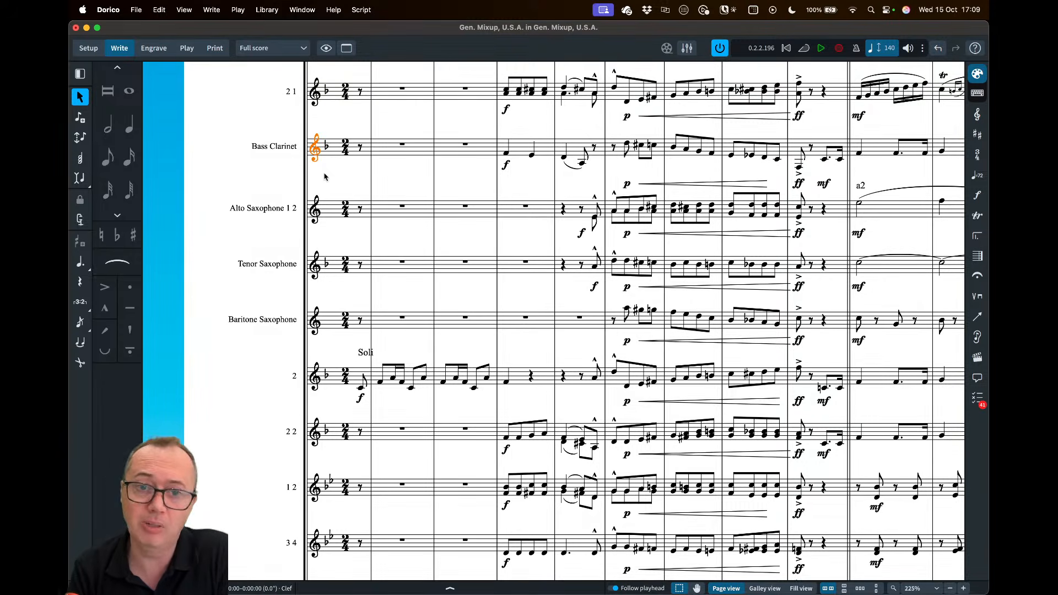
{"action": "left_click", "coordinate": [323, 173]}
{"action": "left_click", "coordinate": [317, 160]}
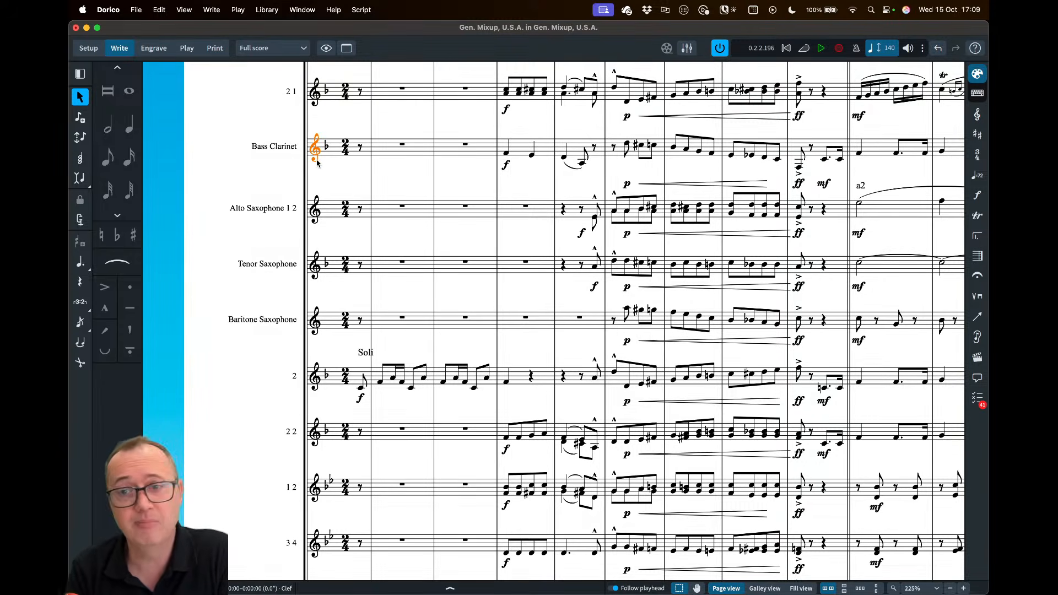
{"action": "scroll", "coordinate": [316, 162], "scroll_direction": "up", "scroll_amount": 2}
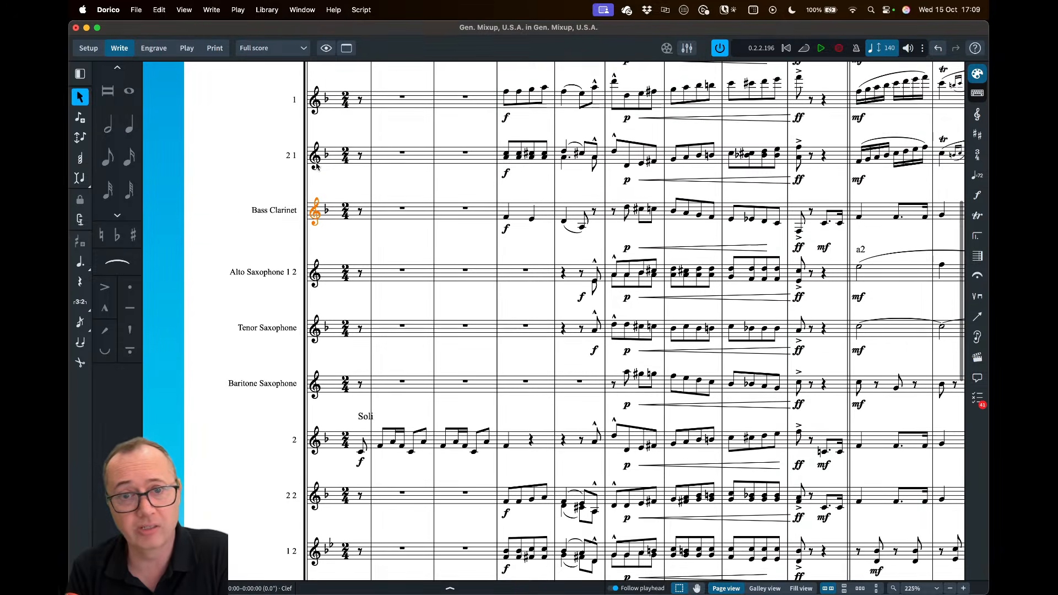
{"action": "left_click", "coordinate": [320, 235]}
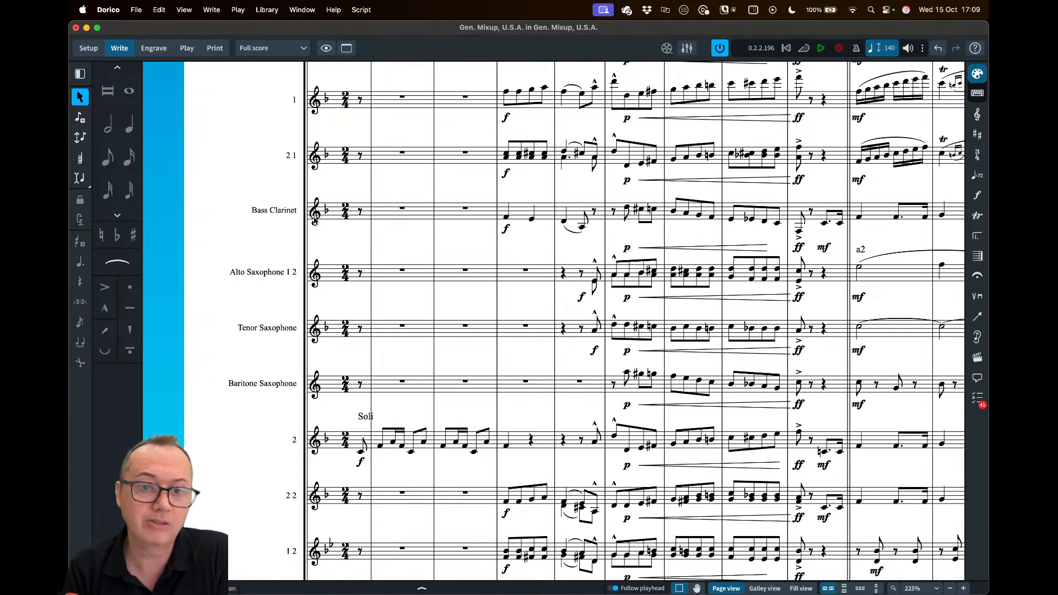
Select the initial clefs from the 2 1 staff down through the saxophones as a group, and clear the selection
{"action": "left_click_drag", "start_coordinate": [286, 135], "coordinate": [330, 466]}
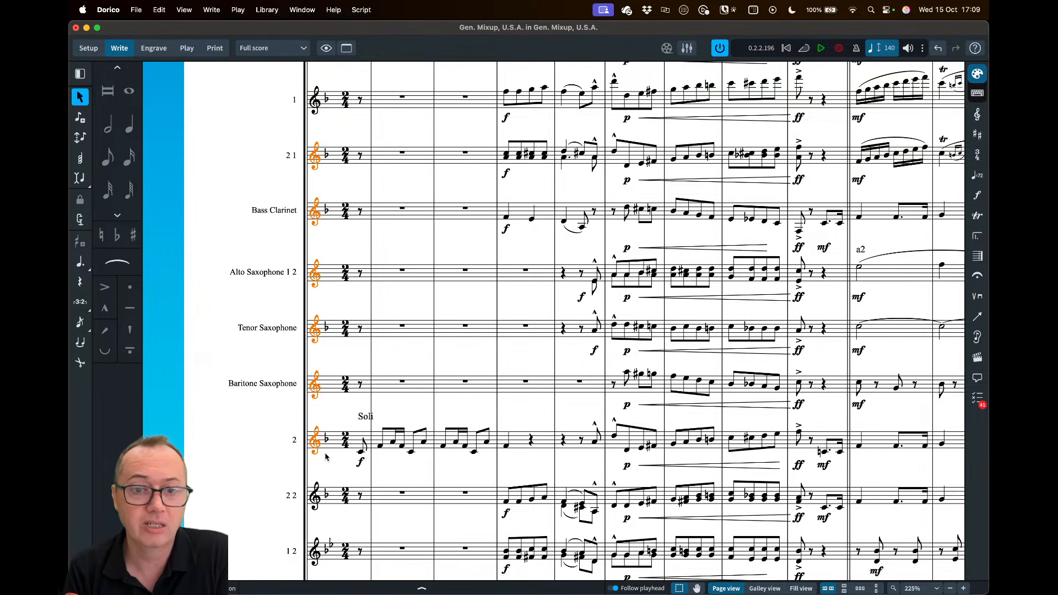
{"action": "left_click", "coordinate": [329, 238]}
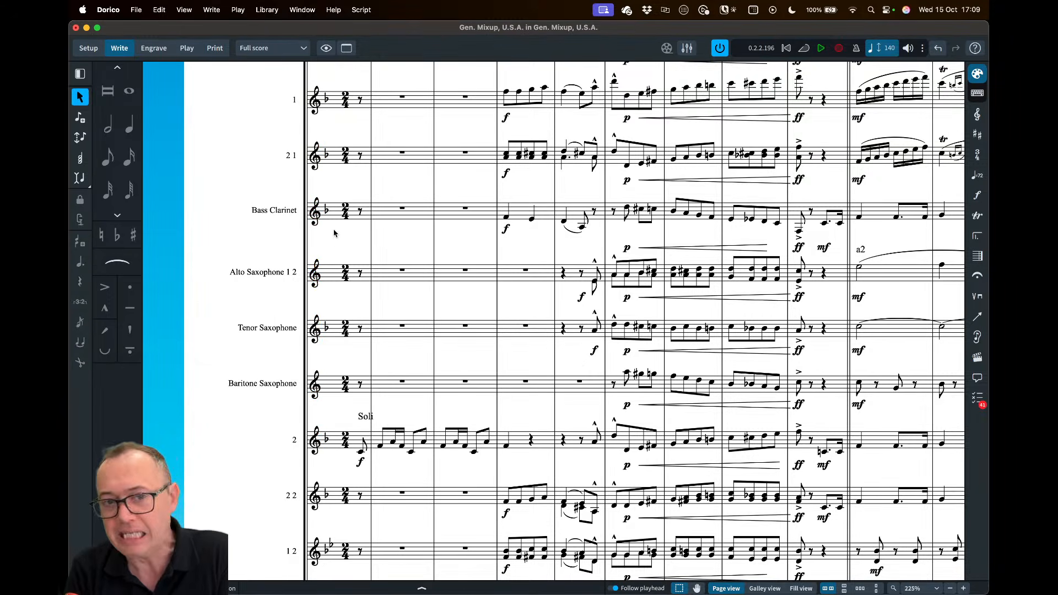
{"action": "left_click_drag", "start_coordinate": [282, 126], "coordinate": [326, 428]}
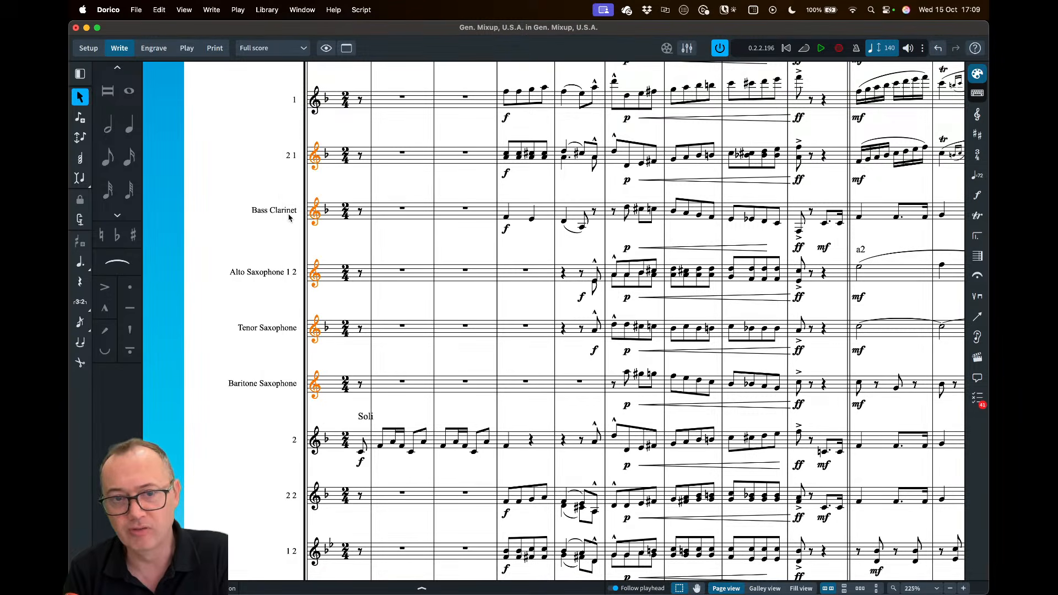
{"action": "left_click", "coordinate": [331, 237]}
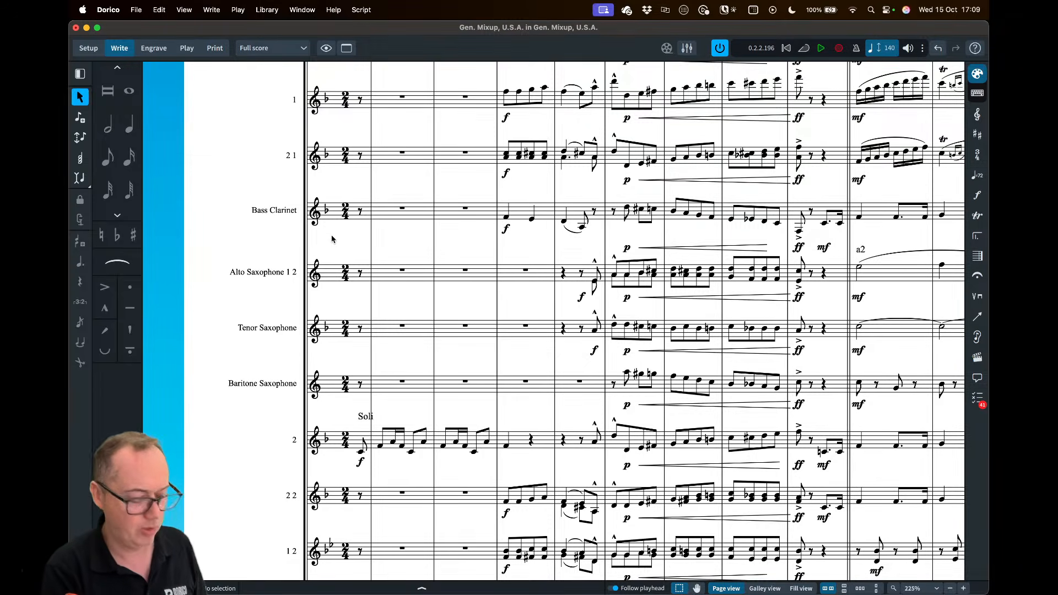
Run the Delete Initial Clefs command on the score
{"action": "type", "text": "jd"}
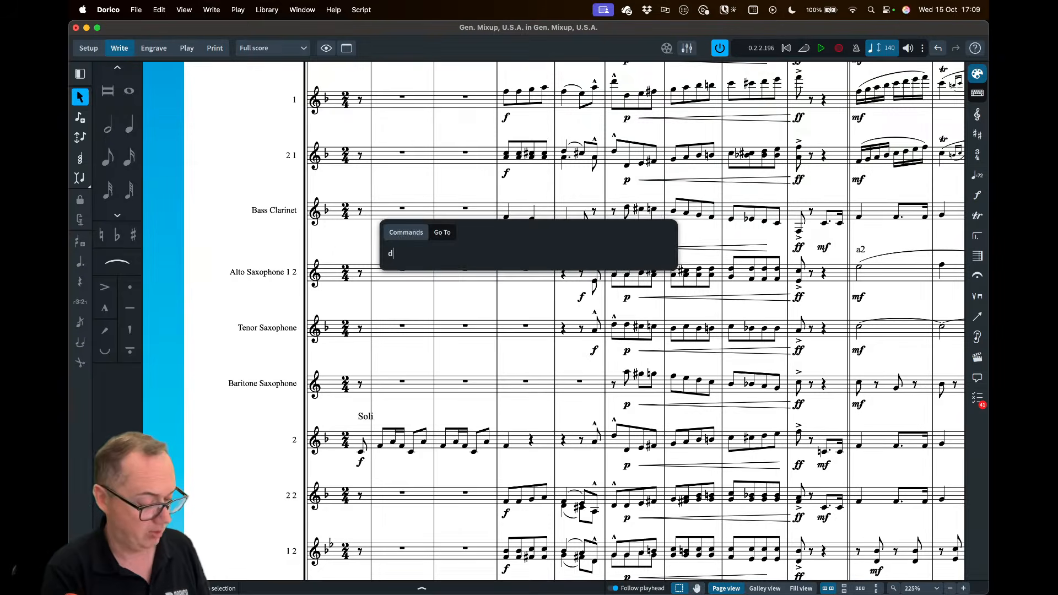
{"action": "type", "text": "elete cle"}
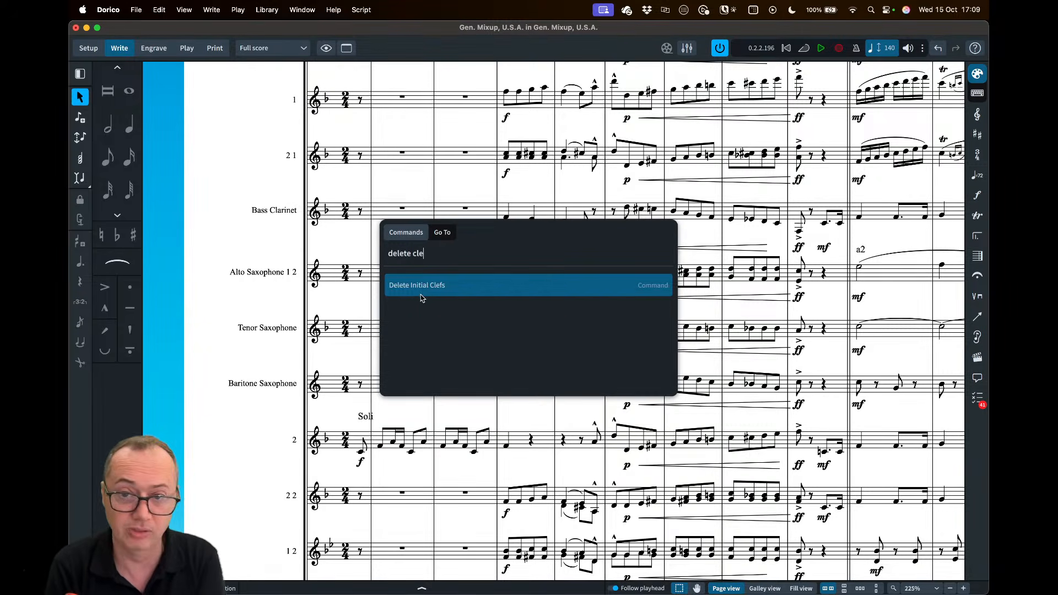
{"action": "key", "text": "Return"}
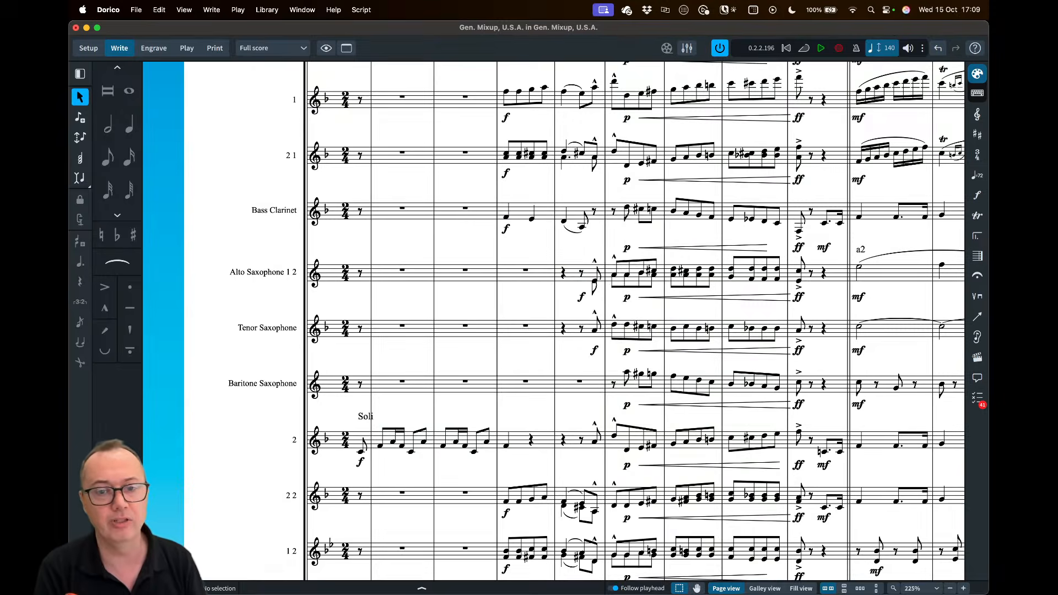
Try to select the initial clefs on the Bass Clarinet and saxophone staves, and clear the selection
{"action": "left_click", "coordinate": [314, 219]}
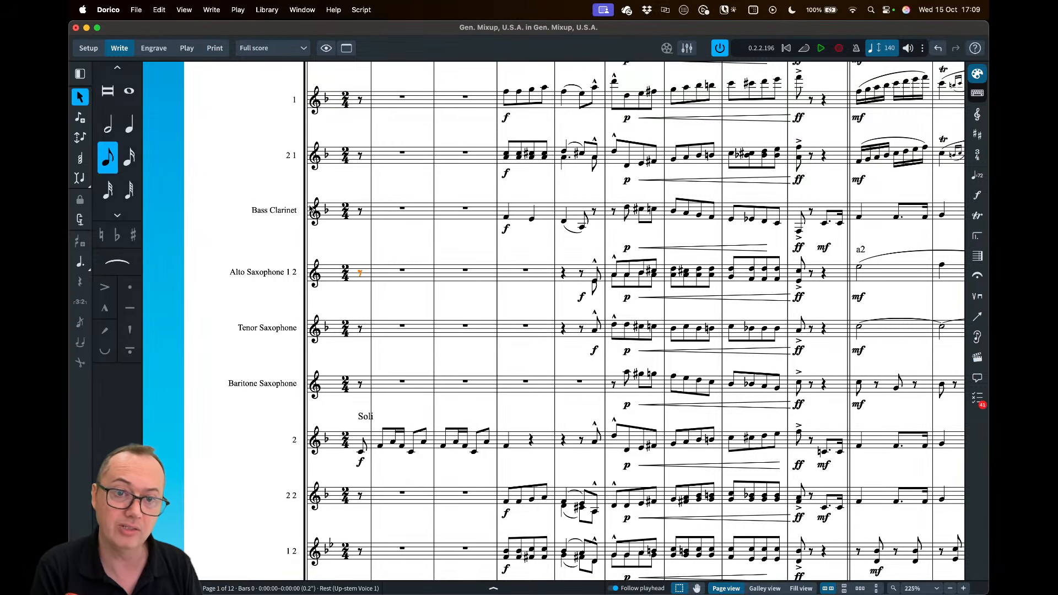
{"action": "left_click_drag", "start_coordinate": [285, 185], "coordinate": [326, 326]}
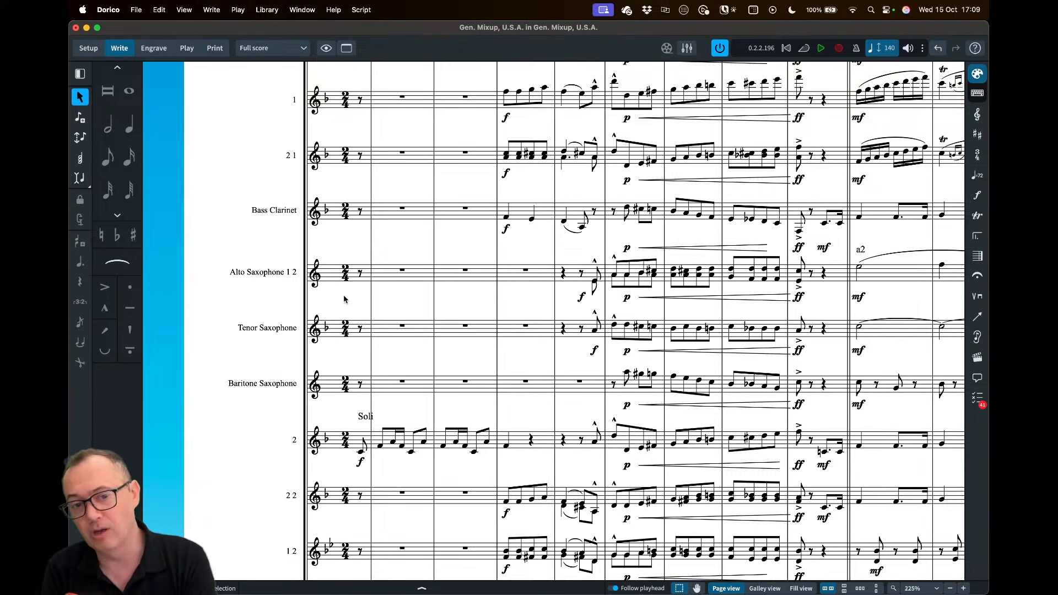
{"action": "left_click", "coordinate": [317, 386]}
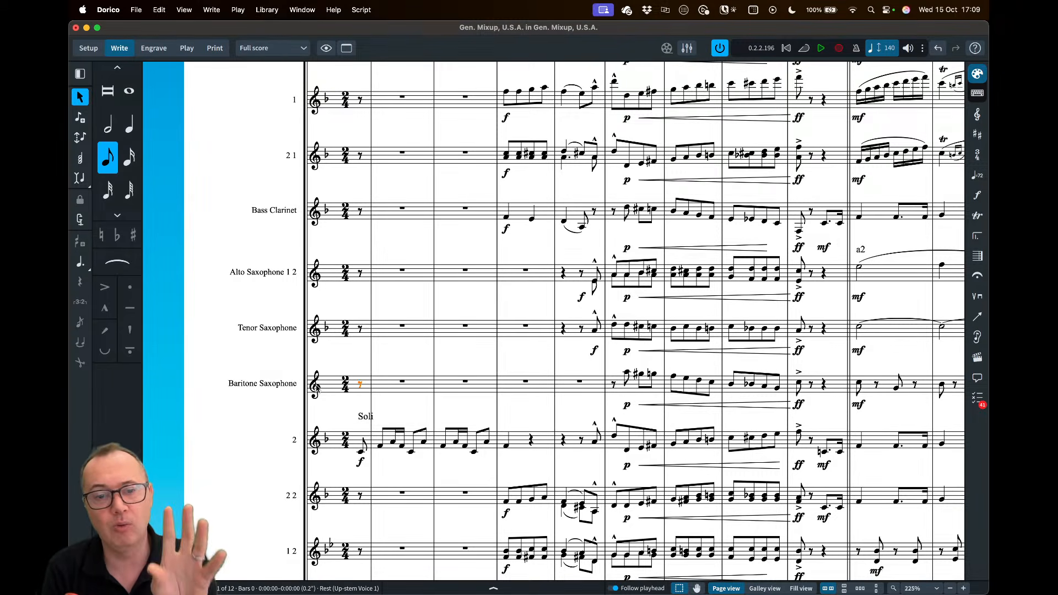
{"action": "left_click", "coordinate": [329, 354]}
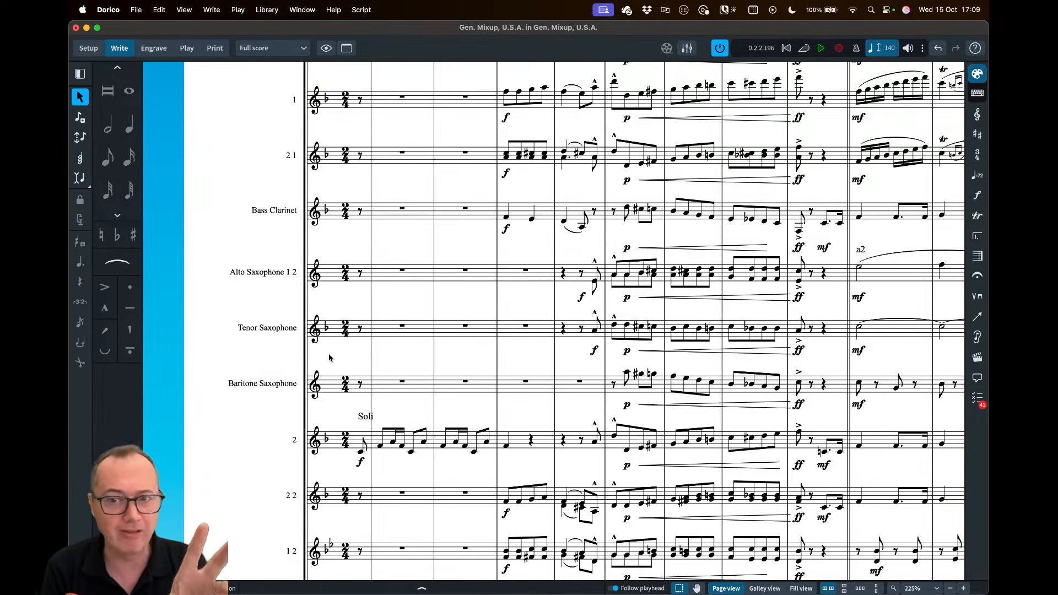
{"action": "scroll", "coordinate": [329, 357], "scroll_direction": "down", "scroll_amount": 3}
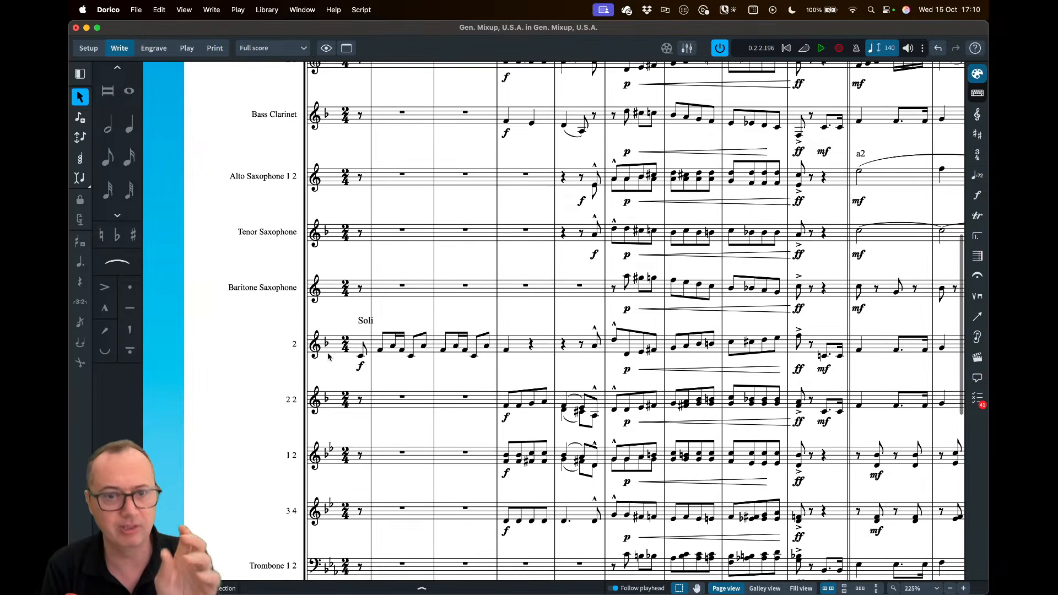
{"action": "scroll", "coordinate": [330, 366], "scroll_direction": "up", "scroll_amount": 4}
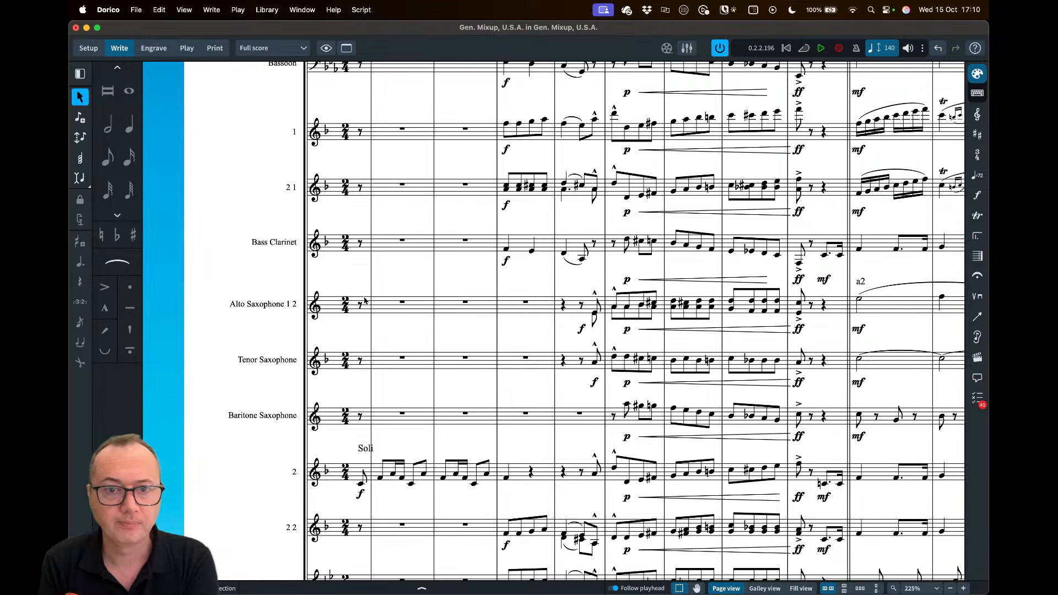
{"action": "scroll", "coordinate": [415, 270], "scroll_direction": "up", "scroll_amount": 2}
{"action": "scroll", "coordinate": [416, 270], "scroll_direction": "up", "scroll_amount": 5}
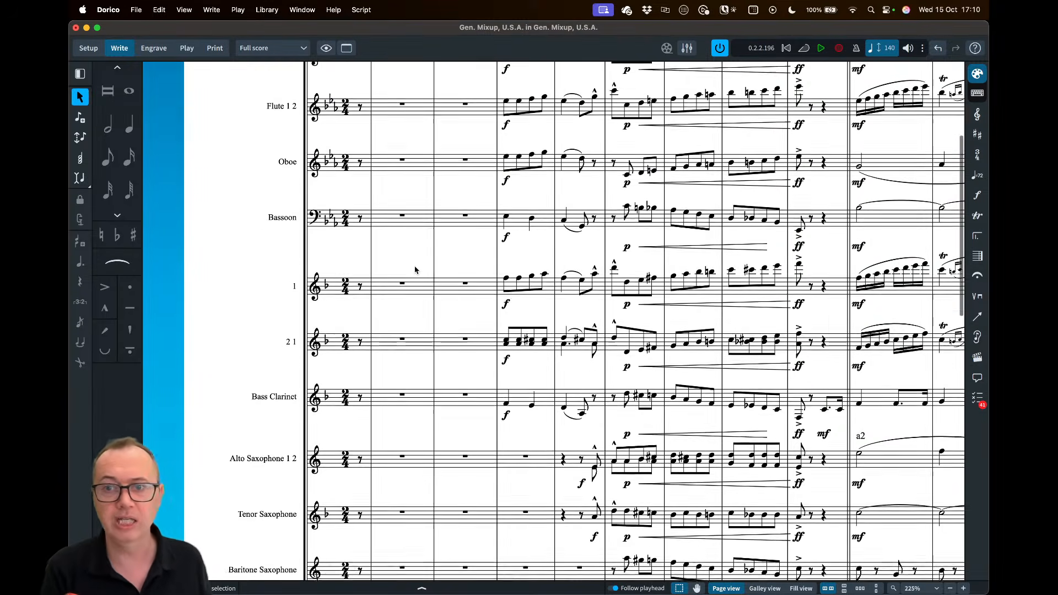
{"action": "scroll", "coordinate": [418, 272], "scroll_direction": "down", "scroll_amount": 3}
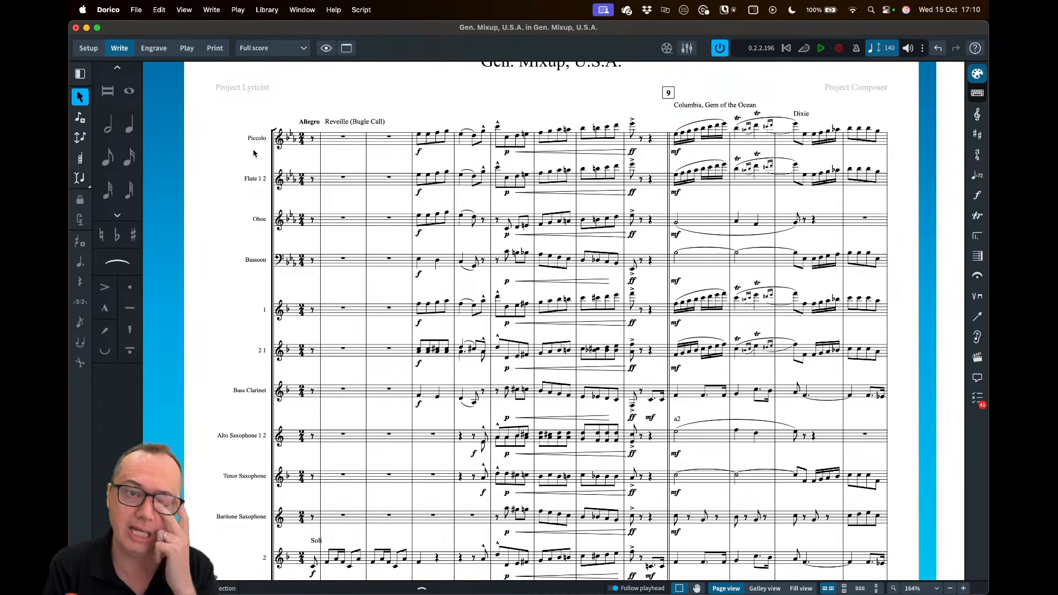
Check in Setup mode which instrument the Flute 1 2 player holds, and collapse the player again
{"action": "left_click", "coordinate": [87, 48]}
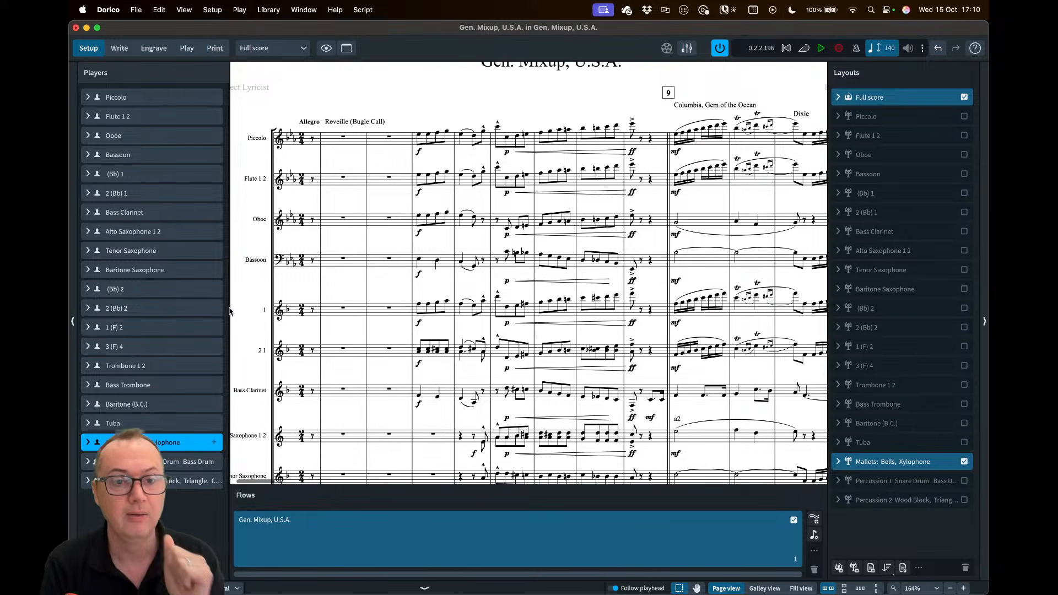
{"action": "scroll", "coordinate": [257, 294], "scroll_direction": "left", "scroll_amount": 3}
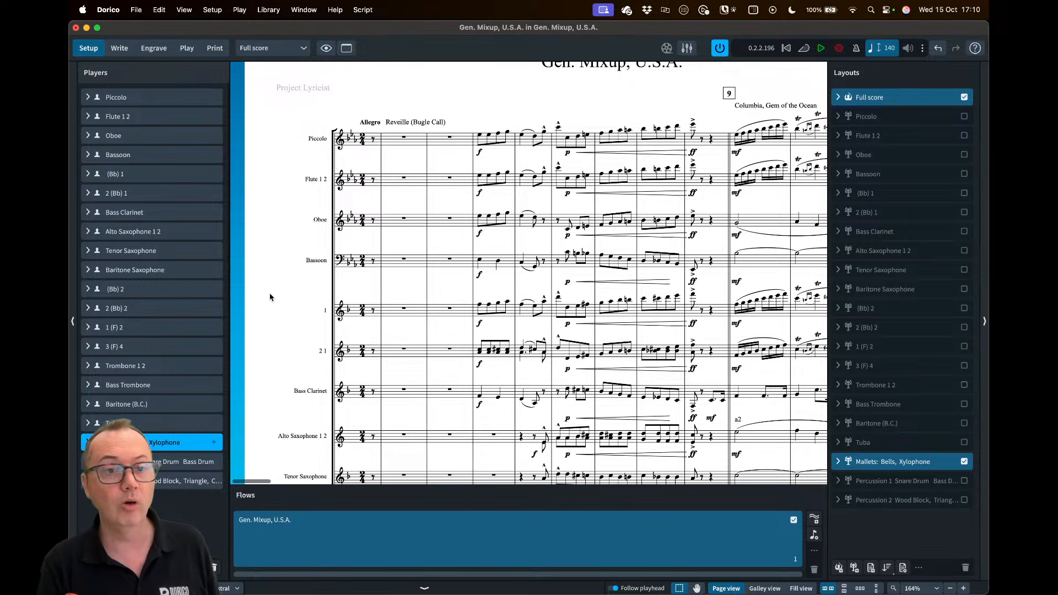
{"action": "left_click", "coordinate": [88, 120]}
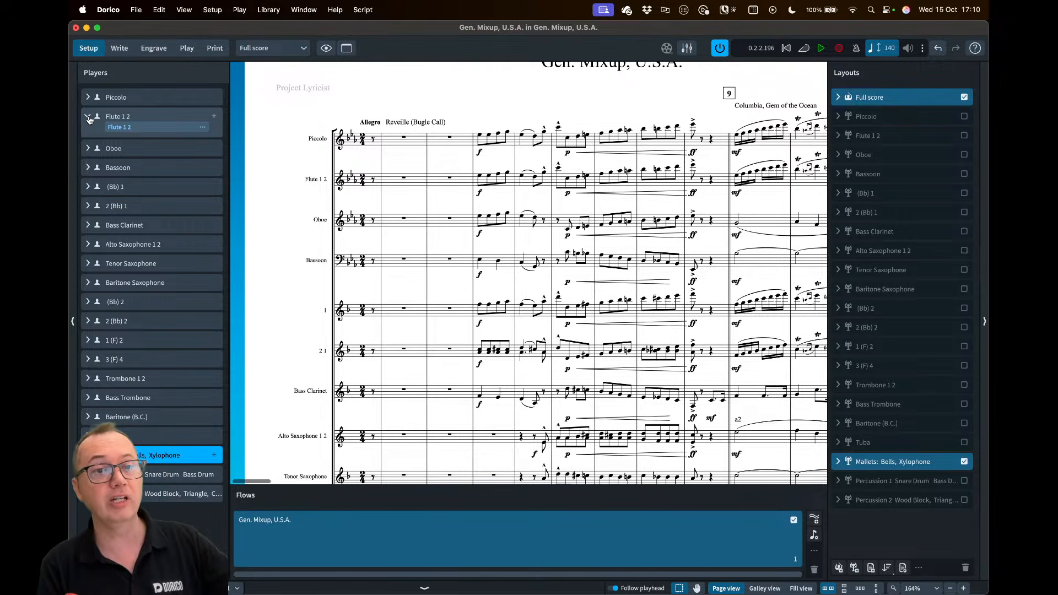
{"action": "left_click", "coordinate": [88, 118]}
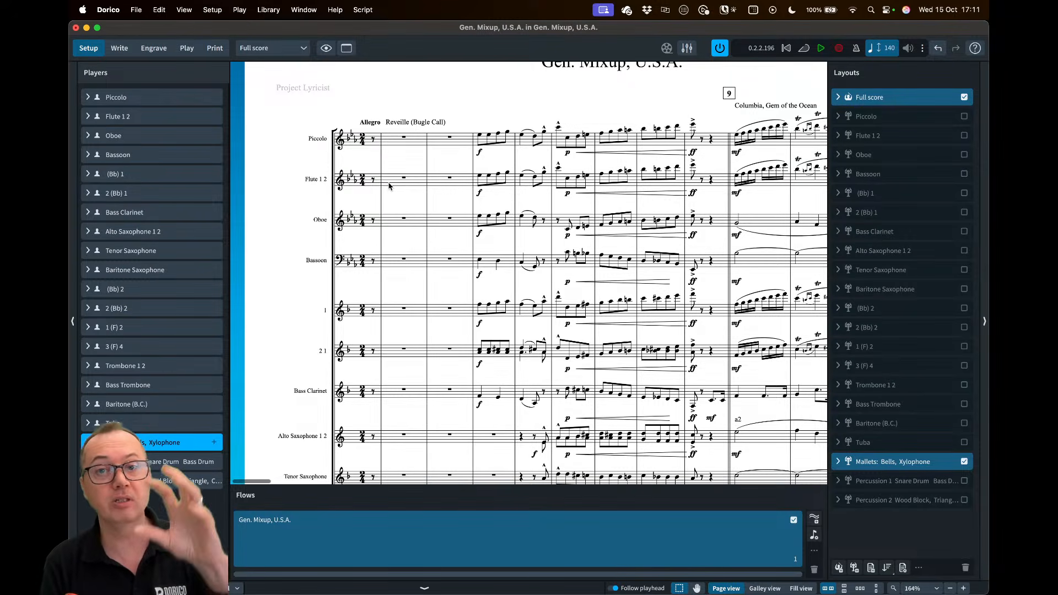
Open the Flute 1 2 part layout in Write mode and look over the music on its pages
{"action": "left_click", "coordinate": [119, 48]}
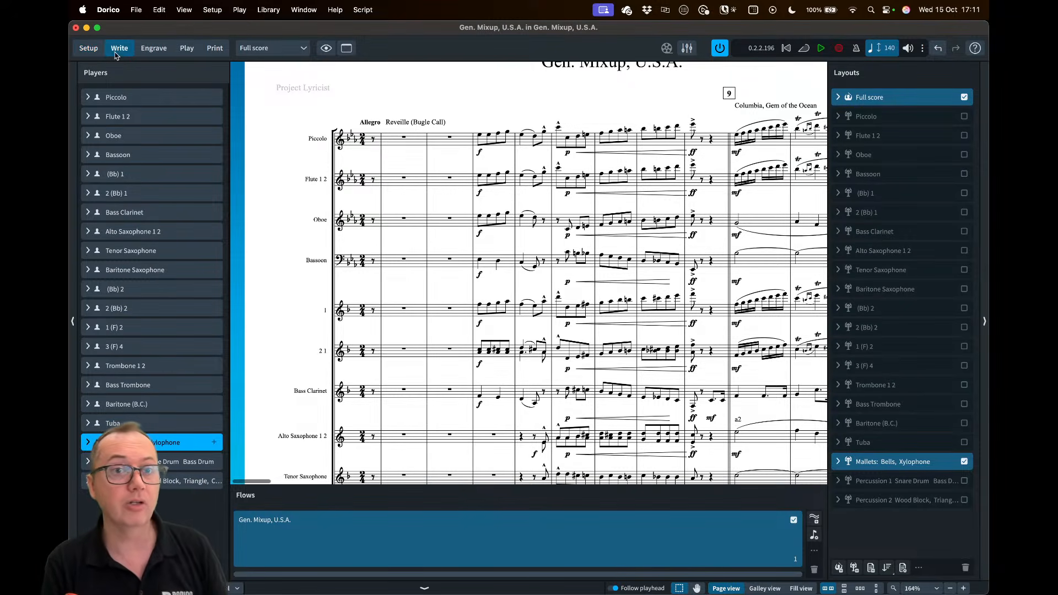
{"action": "left_click", "coordinate": [275, 48]}
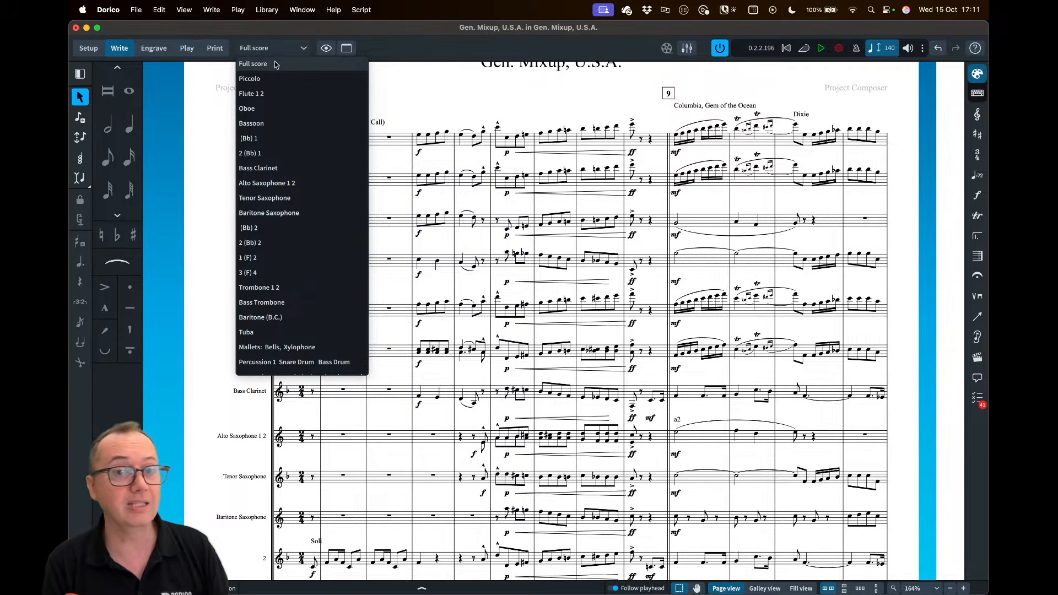
{"action": "left_click", "coordinate": [271, 93]}
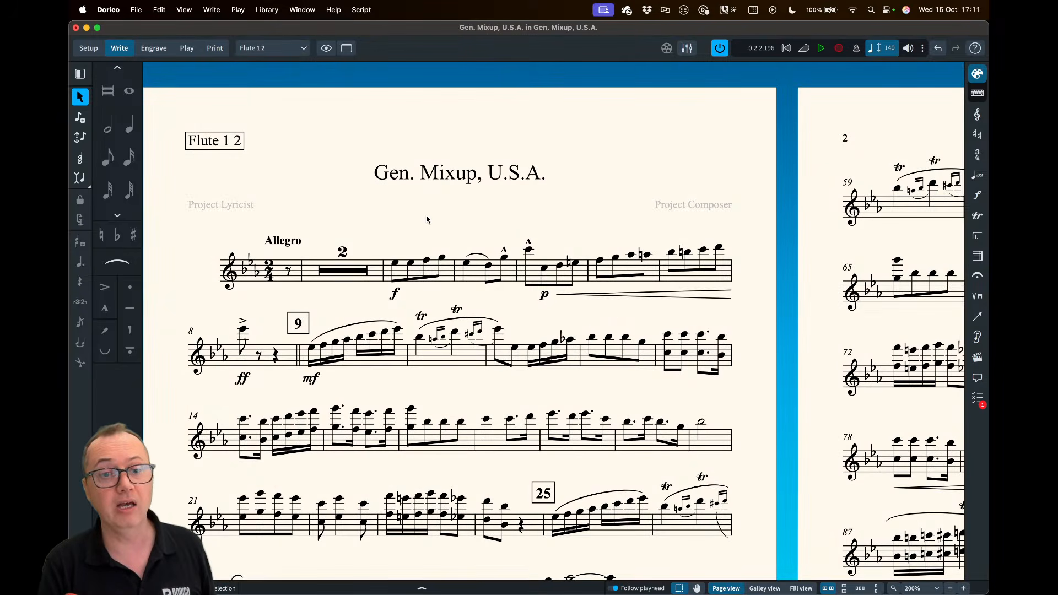
{"action": "scroll", "coordinate": [427, 219], "scroll_direction": "down", "scroll_amount": 3}
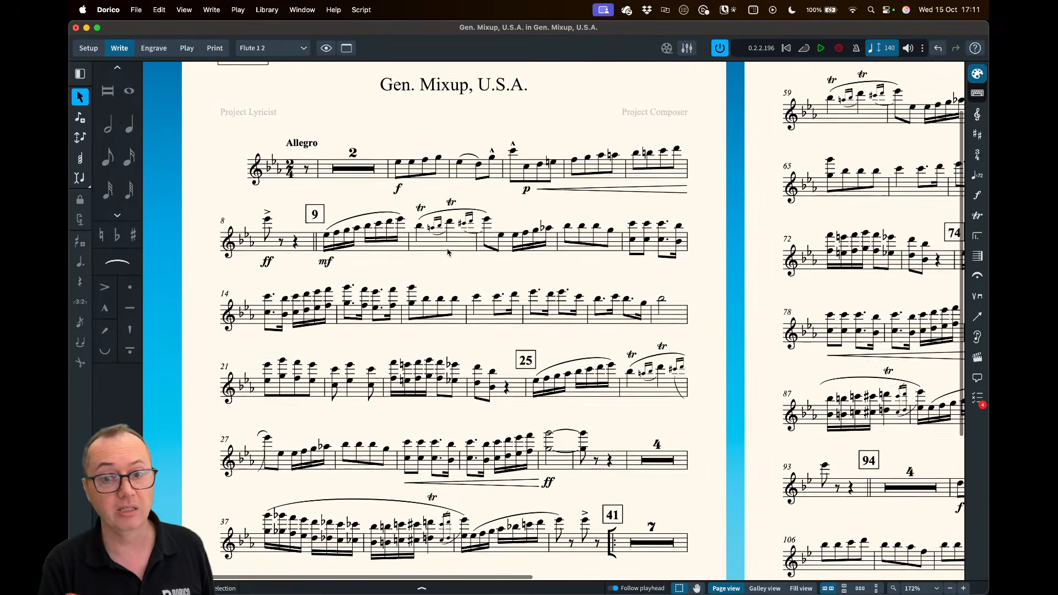
{"action": "scroll", "coordinate": [448, 253], "scroll_direction": "down", "scroll_amount": 3}
{"action": "scroll", "coordinate": [401, 217], "scroll_direction": "down", "scroll_amount": 3}
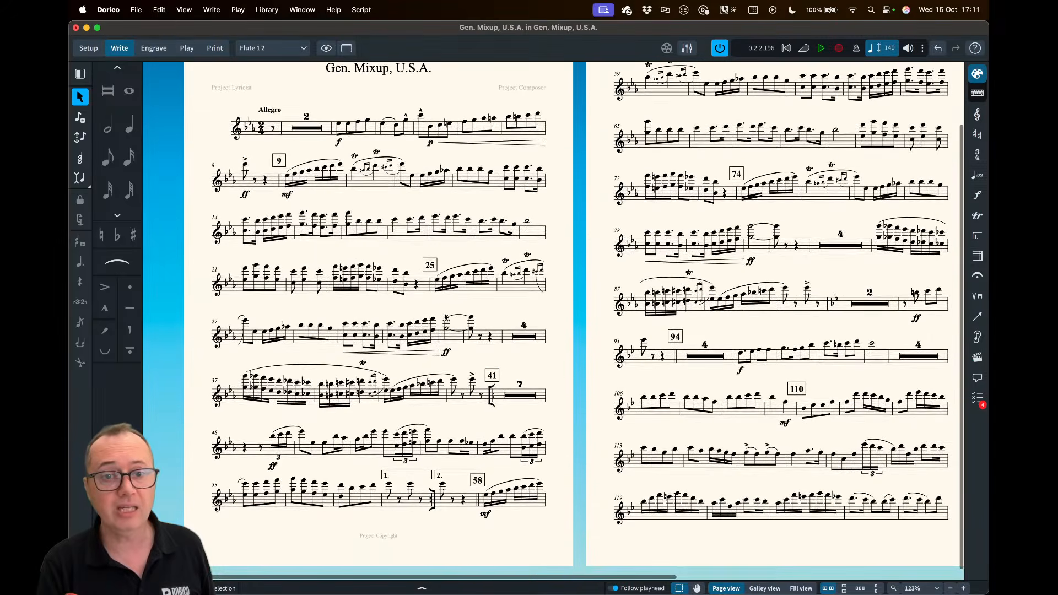
{"action": "scroll", "coordinate": [401, 217], "scroll_direction": "up", "scroll_amount": 1}
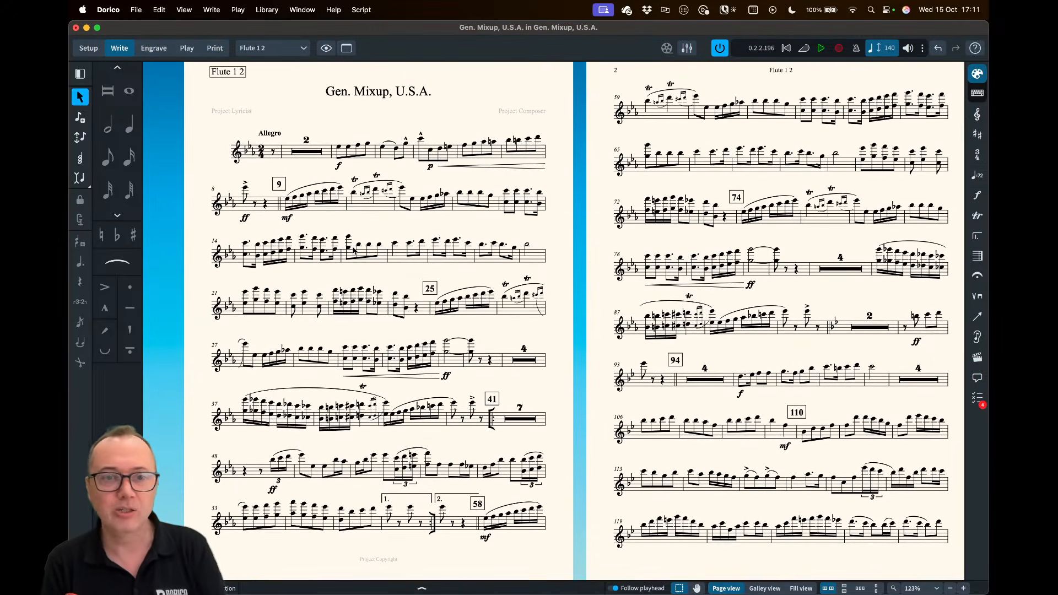
{"action": "scroll", "coordinate": [353, 250], "scroll_direction": "up", "scroll_amount": 2}
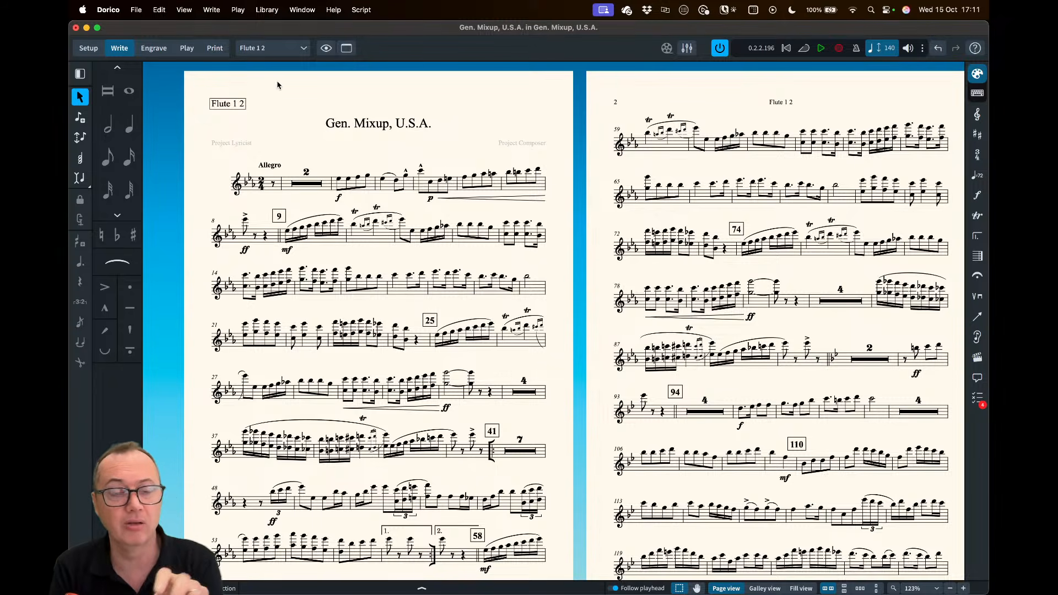
Select the flute part's passage from bar 3 to bar 12, and select bar 13 to compare its two-note chords
{"action": "left_click", "coordinate": [88, 48]}
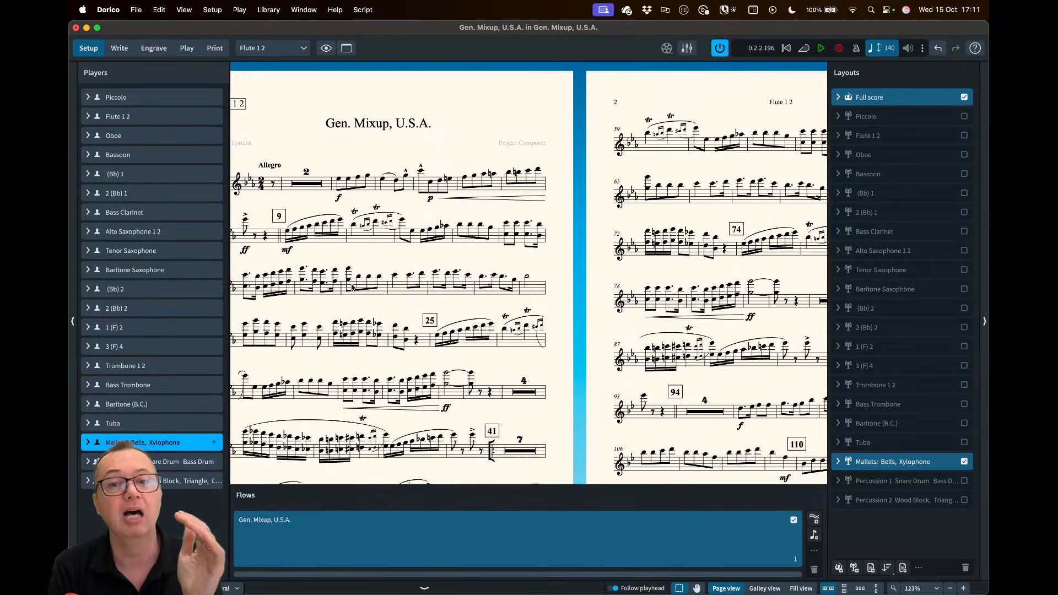
{"action": "left_click", "coordinate": [119, 48]}
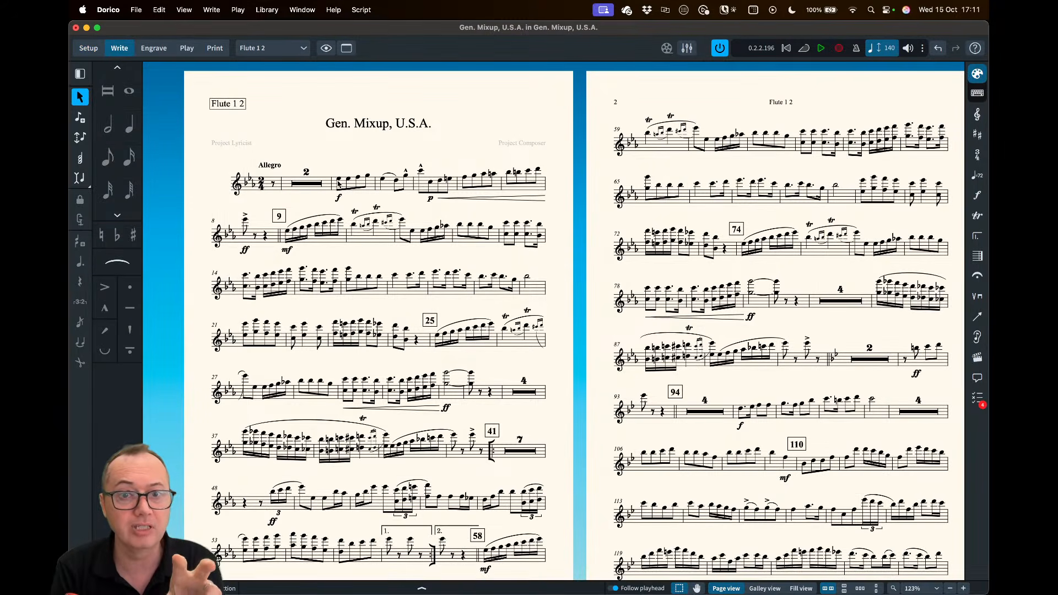
{"action": "left_click", "coordinate": [339, 181]}
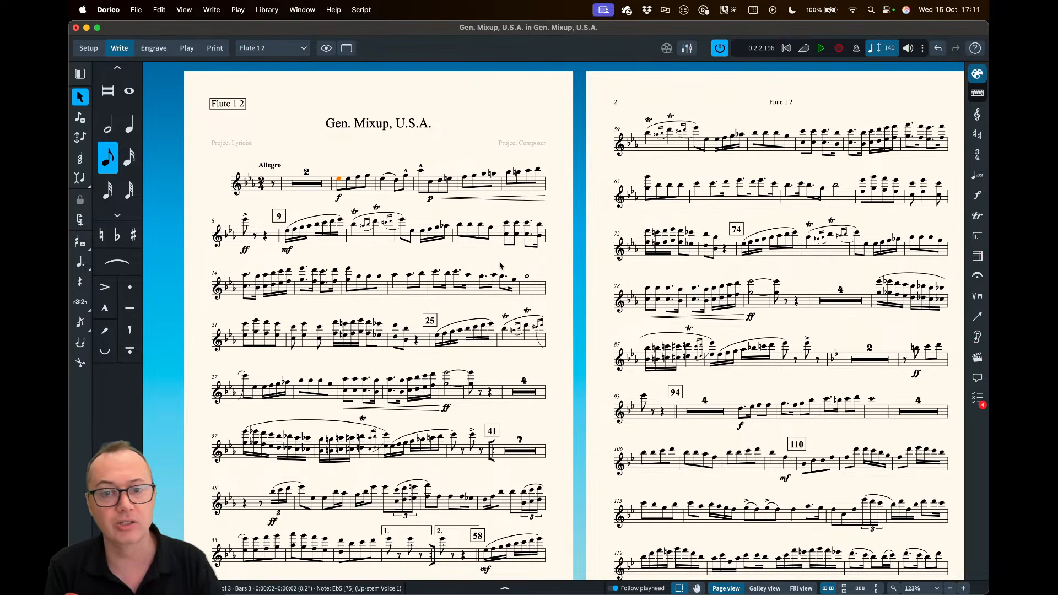
{"action": "left_click", "coordinate": [487, 236], "text": "shift"}
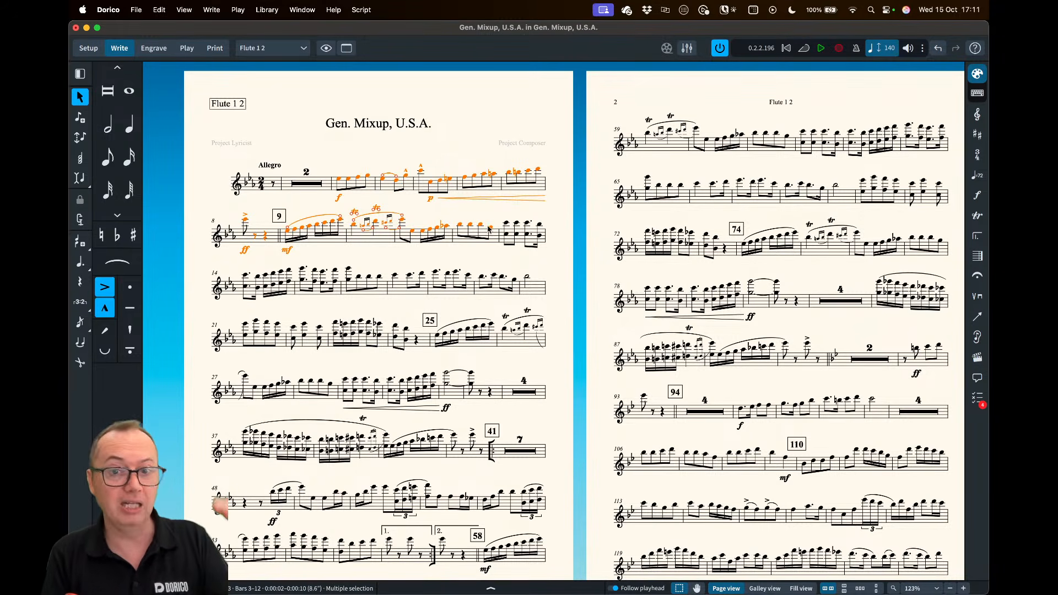
{"action": "left_click", "coordinate": [512, 234]}
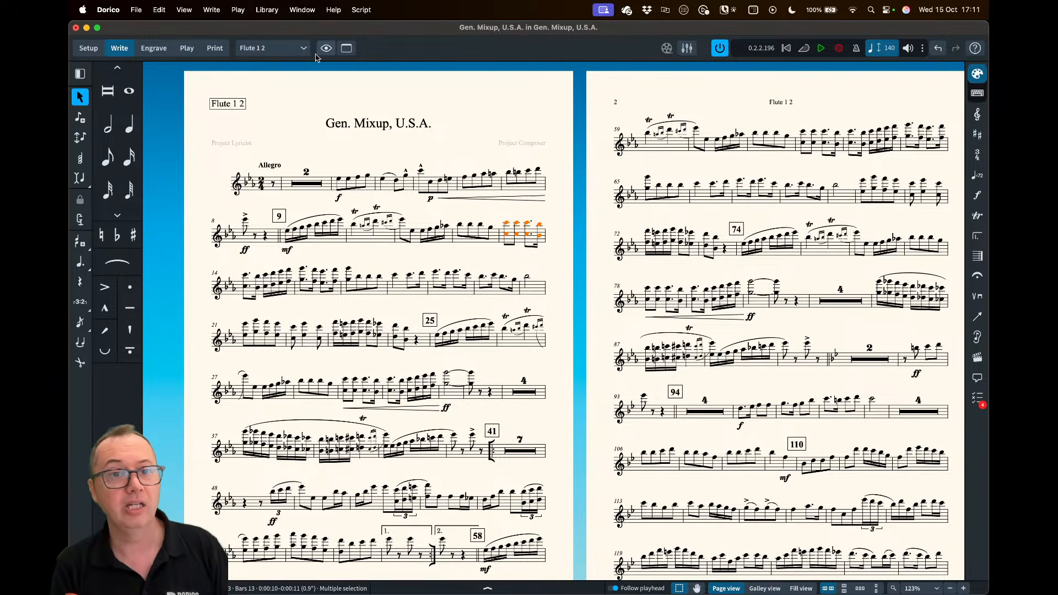
Switch back to the full score layout and look up the Condensing command without applying it
{"action": "left_click", "coordinate": [270, 54]}
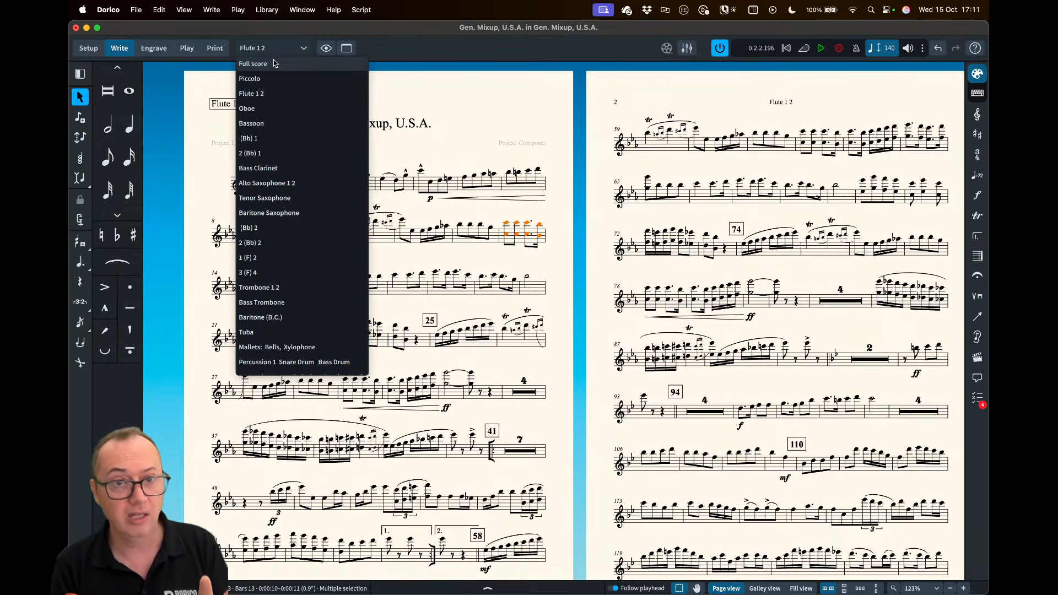
{"action": "left_click", "coordinate": [276, 64]}
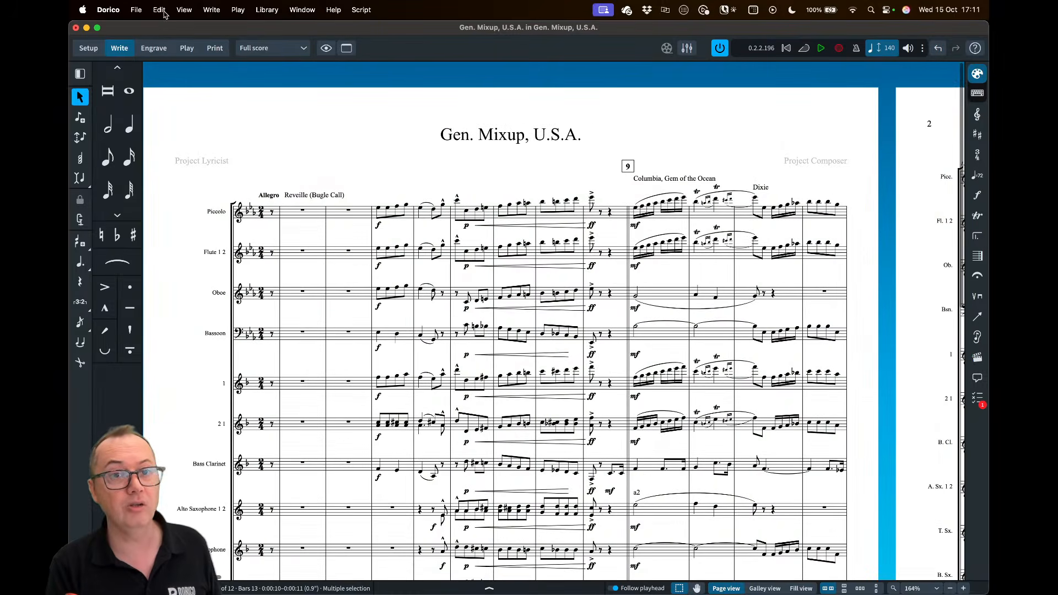
{"action": "left_click", "coordinate": [159, 10]}
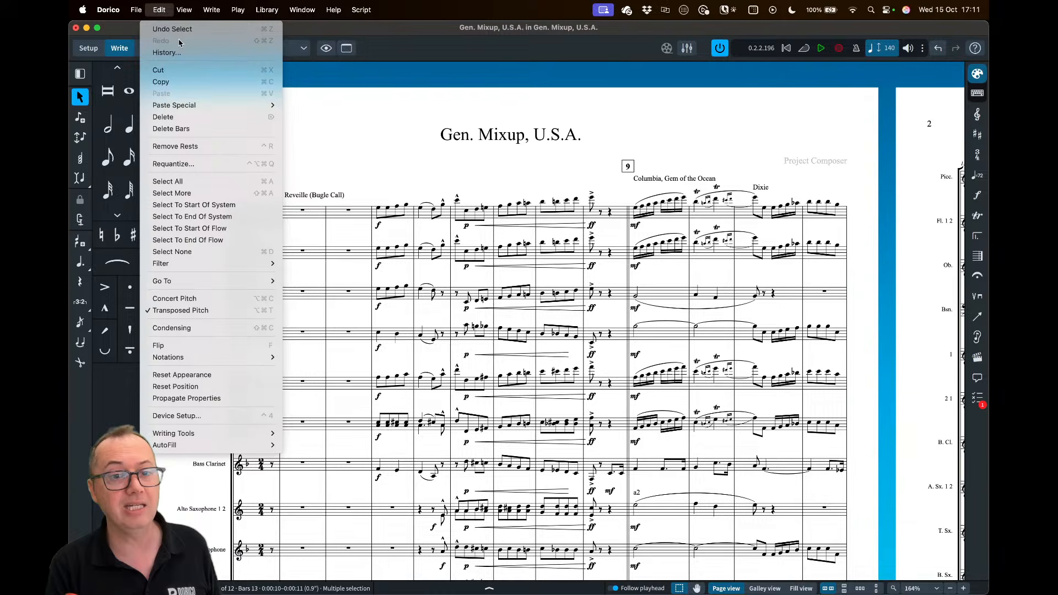
{"action": "left_click", "coordinate": [351, 161]}
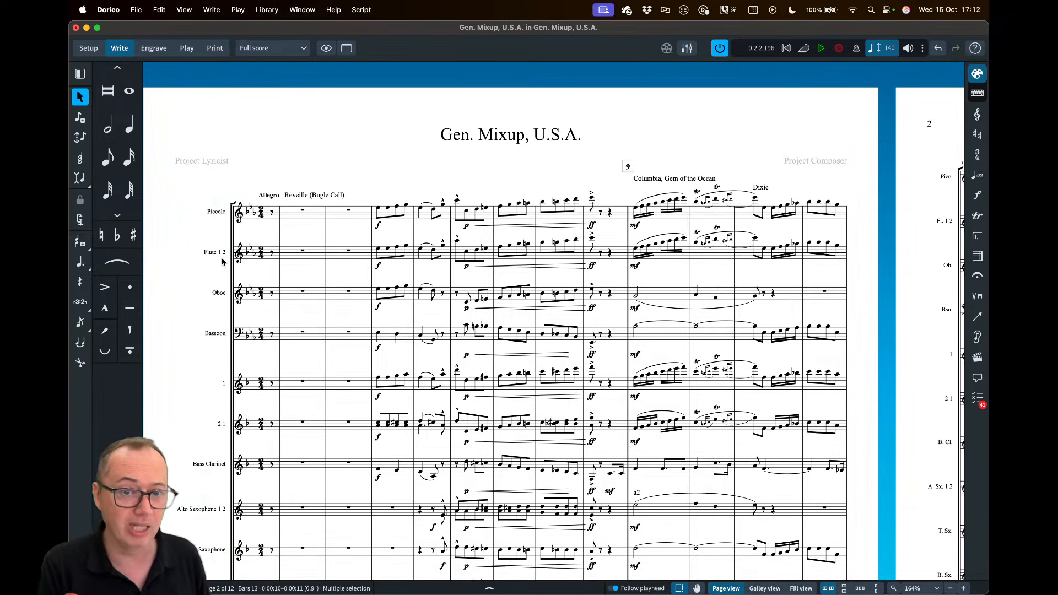
Review the staff labels down the full score, and inspect the (Bb) 1 player's full and short instrument names, cancelling without changes
{"action": "scroll", "coordinate": [222, 261], "scroll_direction": "down", "scroll_amount": 3}
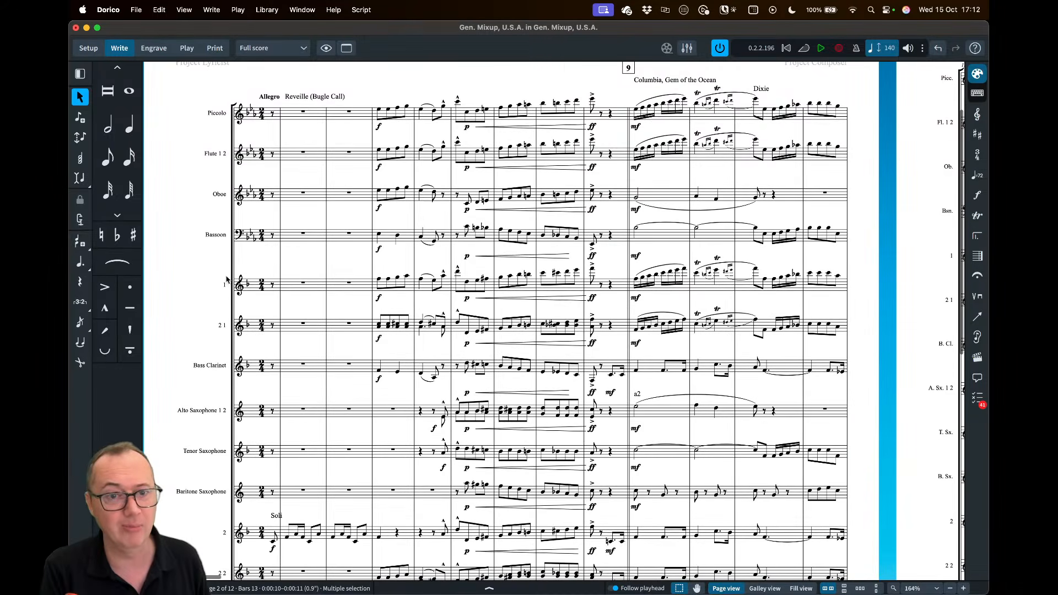
{"action": "scroll", "coordinate": [212, 331], "scroll_direction": "down", "scroll_amount": 2}
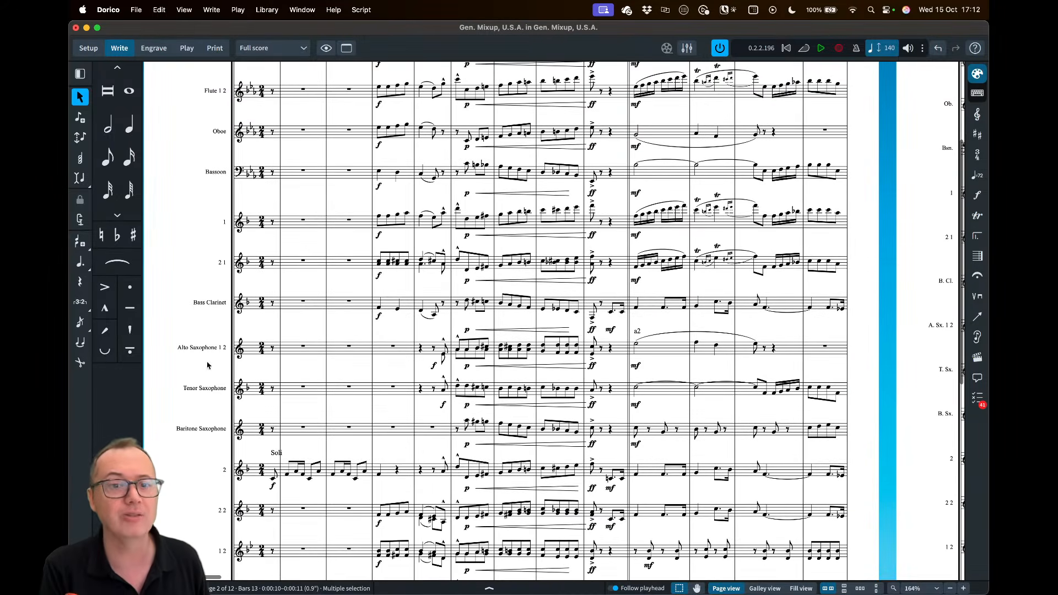
{"action": "scroll", "coordinate": [208, 366], "scroll_direction": "down", "scroll_amount": 3}
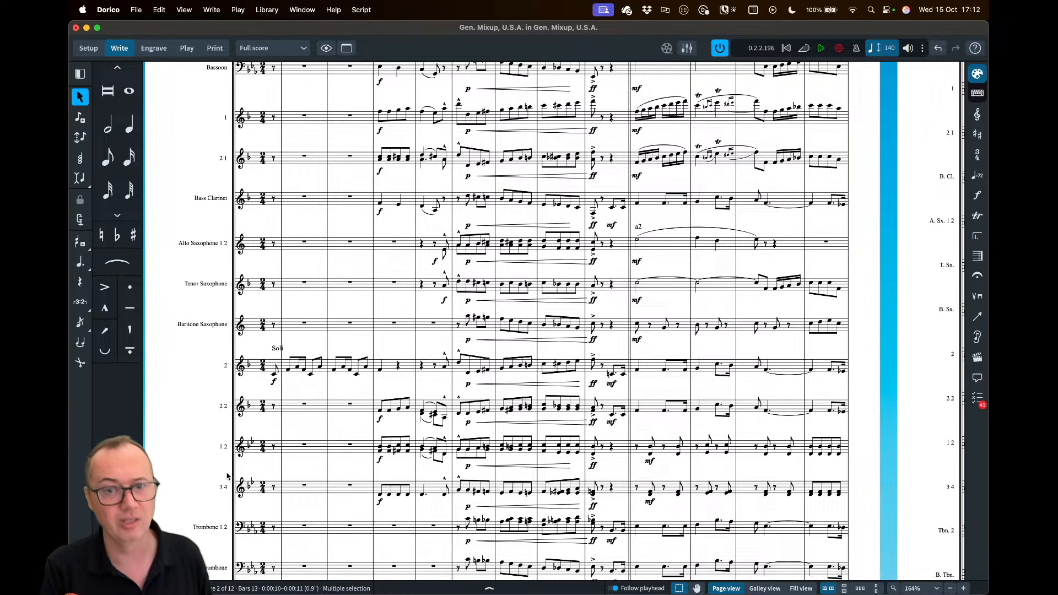
{"action": "scroll", "coordinate": [303, 348], "scroll_direction": "up", "scroll_amount": 5}
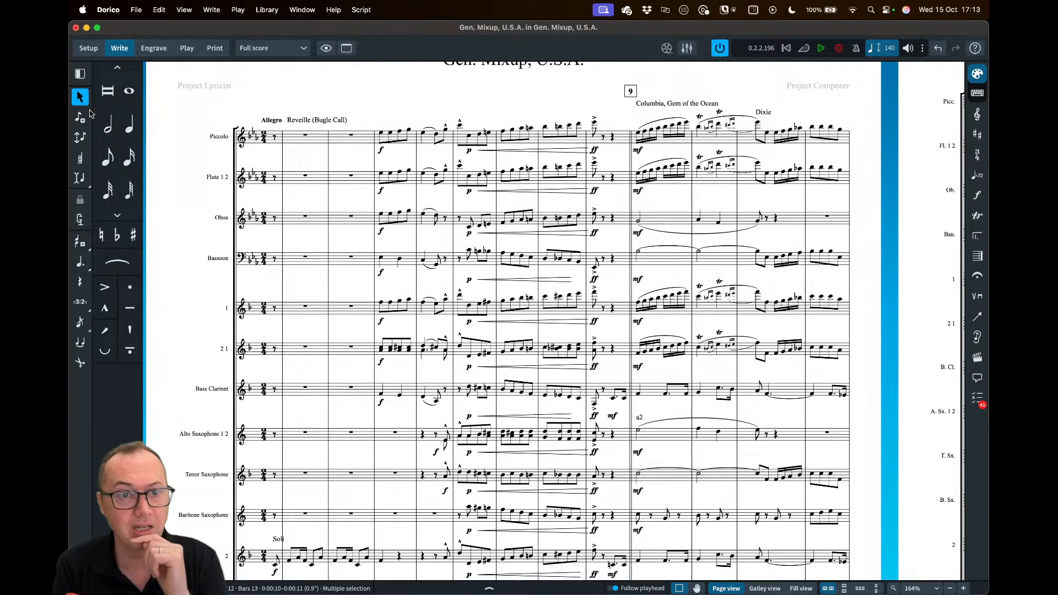
{"action": "left_click", "coordinate": [88, 48]}
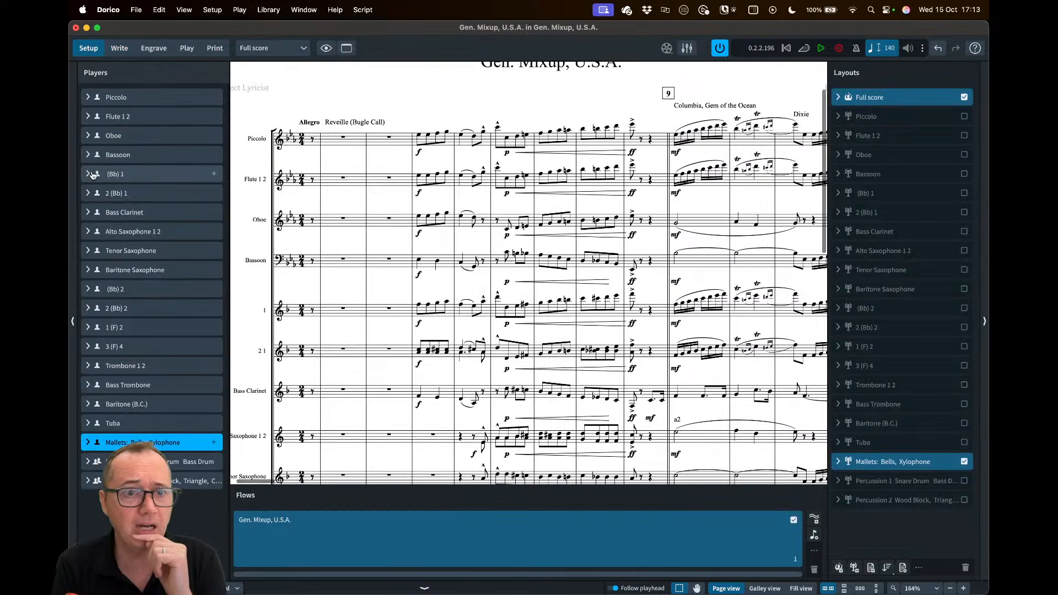
{"action": "left_click", "coordinate": [89, 174]}
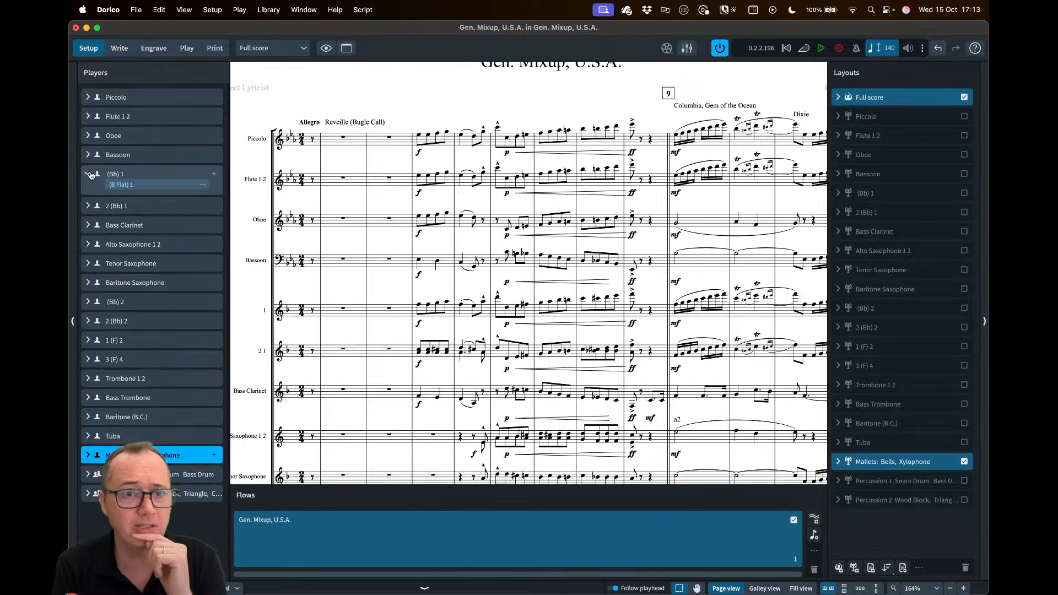
{"action": "left_click", "coordinate": [203, 186]}
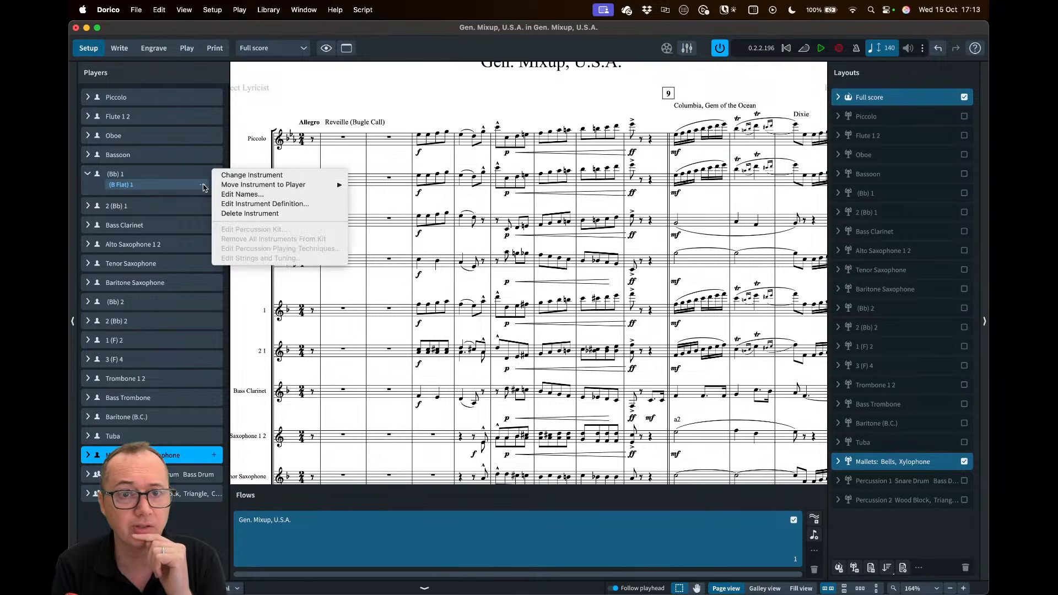
{"action": "left_click", "coordinate": [237, 195]}
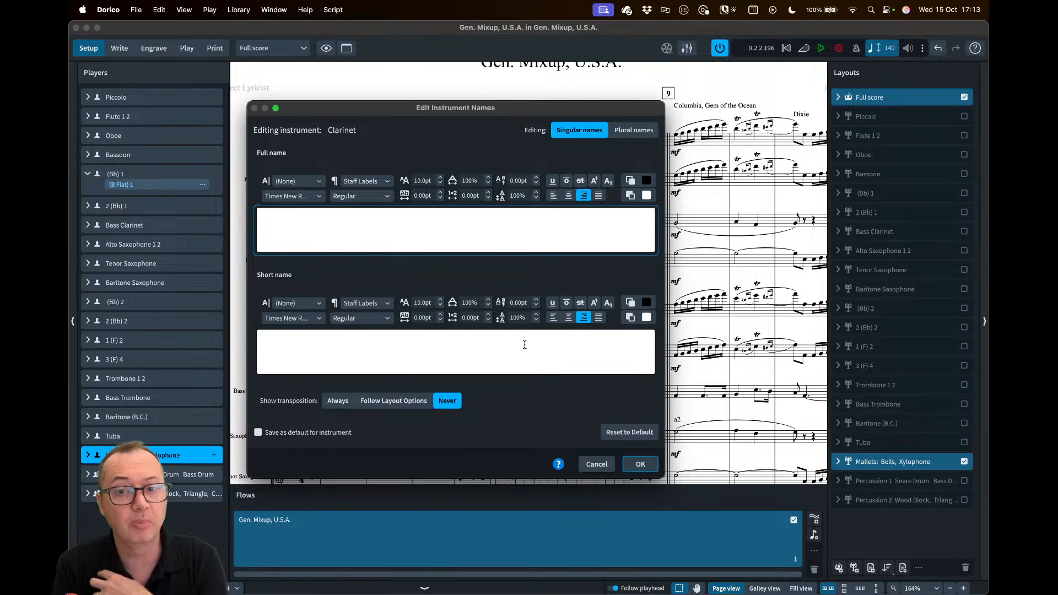
{"action": "left_click", "coordinate": [594, 465]}
Look up the Reset Instrument Names command for the (Bb) 1 player without running it, and collapse the player
{"action": "left_click", "coordinate": [213, 10]}
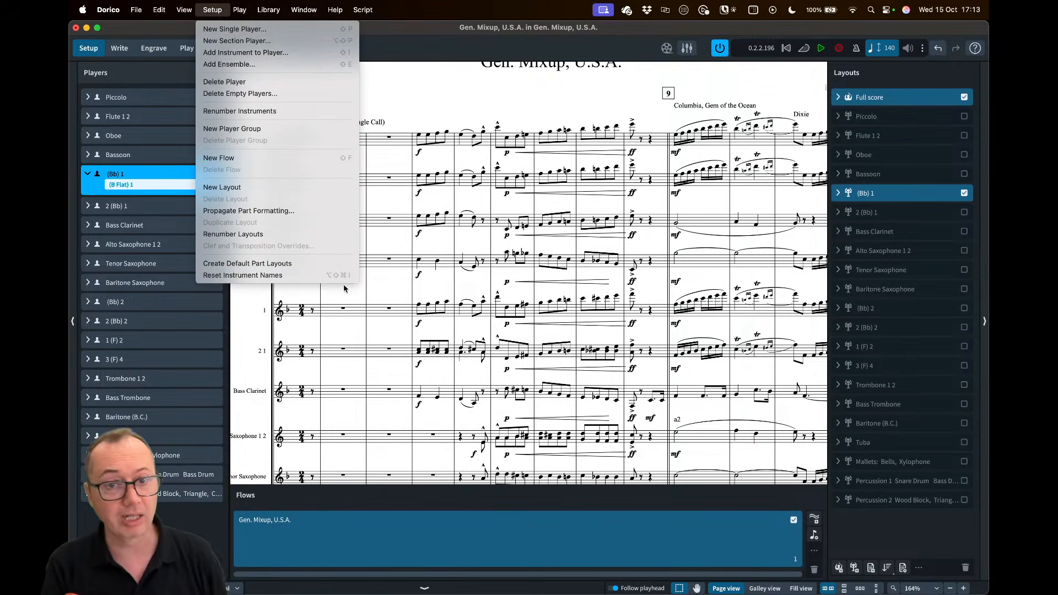
{"action": "left_click", "coordinate": [389, 293]}
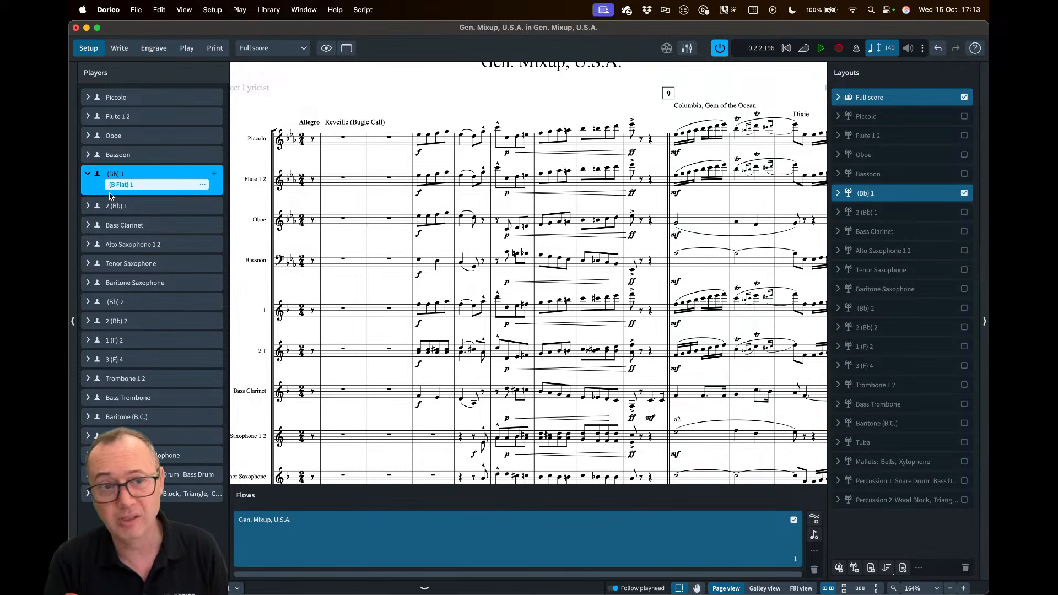
{"action": "left_click", "coordinate": [88, 175]}
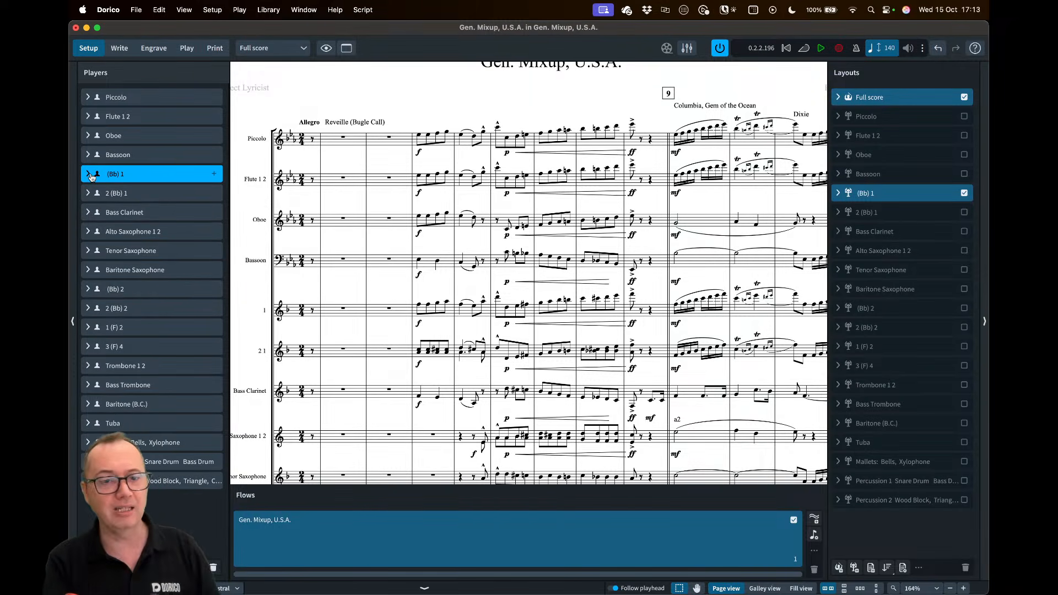
Return to Write mode and select the a2 text above the Alto Saxophone 1 2 staff at bar 9 for inspection
{"action": "scroll", "coordinate": [322, 215], "scroll_direction": "left", "scroll_amount": 3}
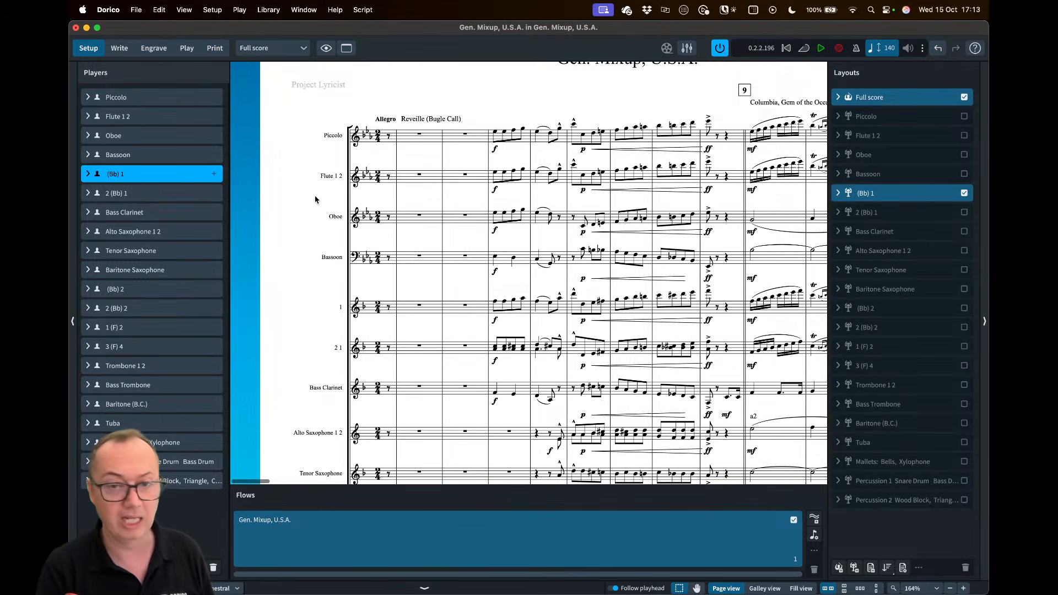
{"action": "key", "text": "super+2"}
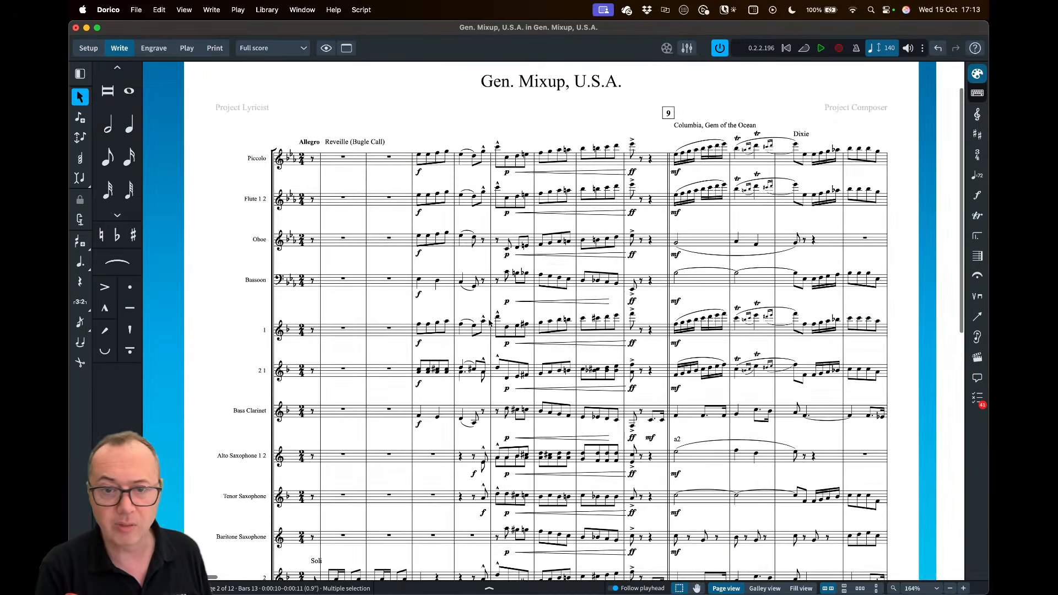
{"action": "scroll", "coordinate": [491, 323], "scroll_direction": "down", "scroll_amount": 5}
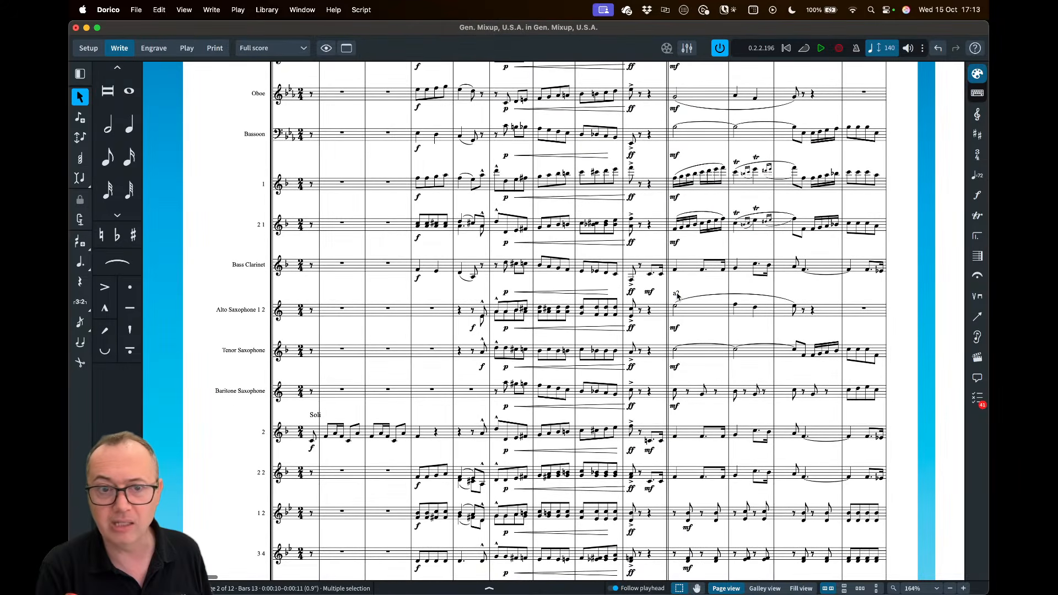
{"action": "left_click", "coordinate": [678, 296]}
{"action": "scroll", "coordinate": [680, 296], "scroll_direction": "up", "scroll_amount": 5}
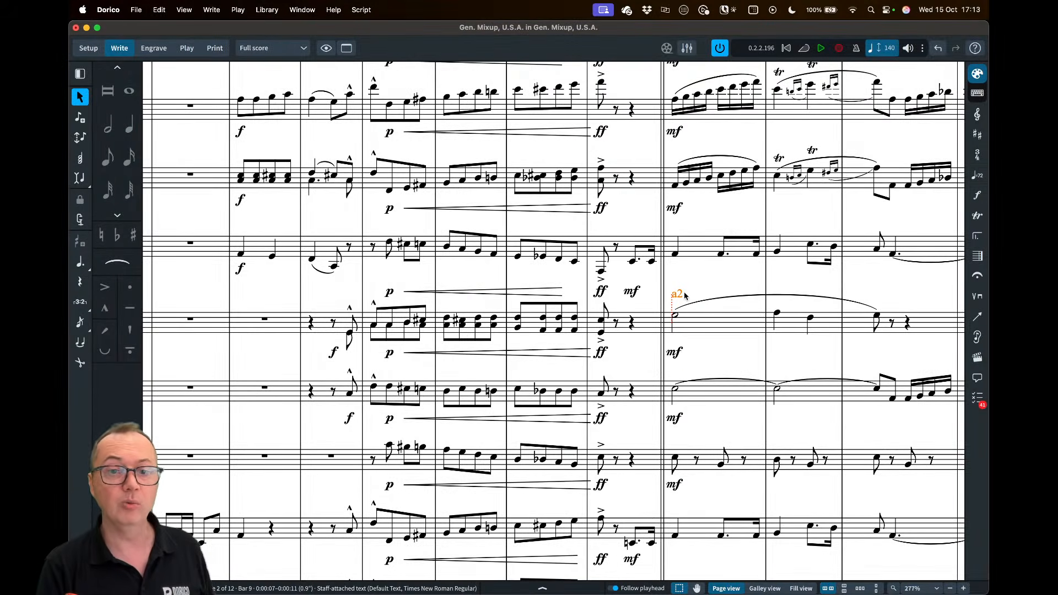
{"action": "scroll", "coordinate": [684, 296], "scroll_direction": "down", "scroll_amount": 4}
{"action": "scroll", "coordinate": [685, 296], "scroll_direction": "left", "scroll_amount": 2}
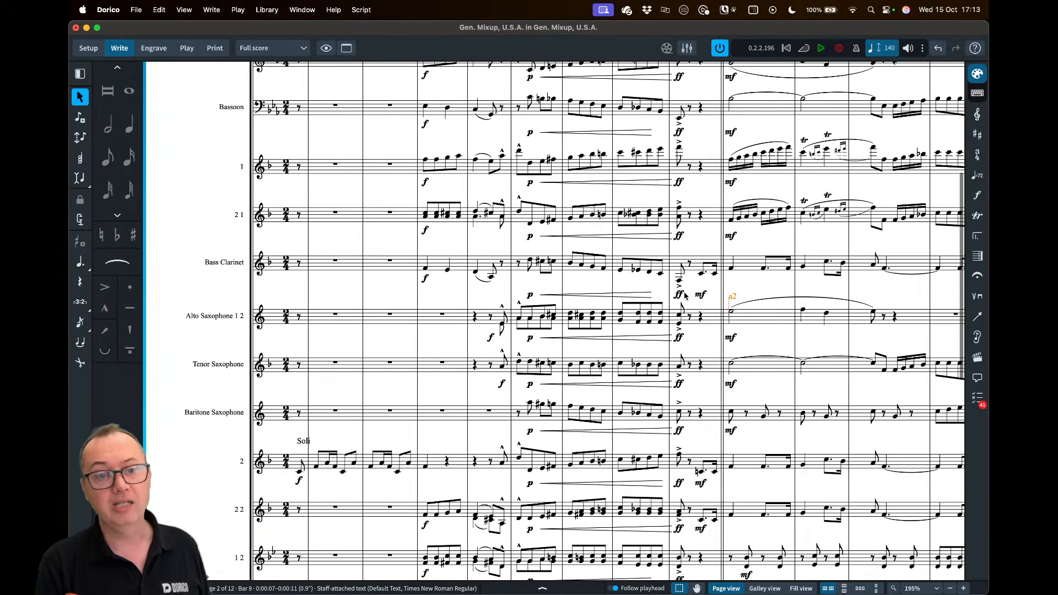
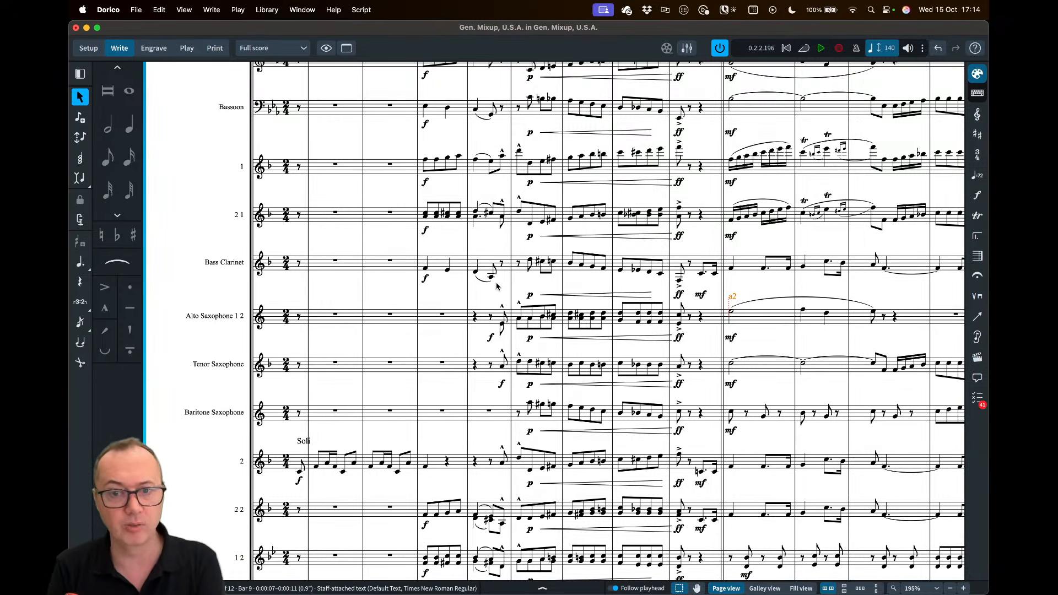
Select bars 13 to 15 of the Flute 1 2 staff and look up the Paste Special commands without applying any
{"action": "scroll", "coordinate": [497, 288], "scroll_direction": "down", "scroll_amount": 5}
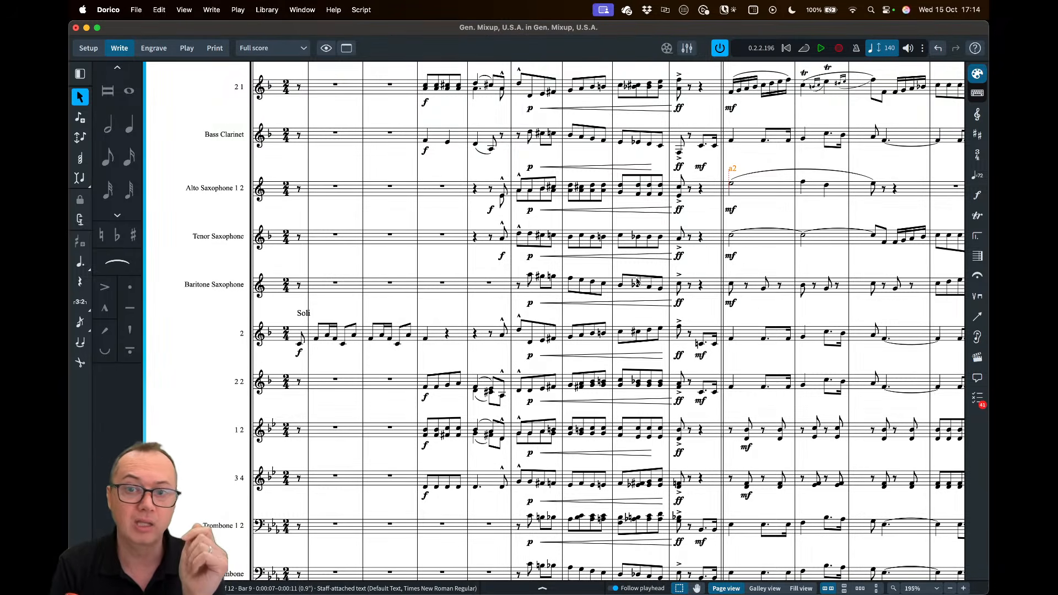
{"action": "scroll", "coordinate": [633, 257], "scroll_direction": "up", "scroll_amount": 5}
{"action": "scroll", "coordinate": [743, 216], "scroll_direction": "up", "scroll_amount": 5}
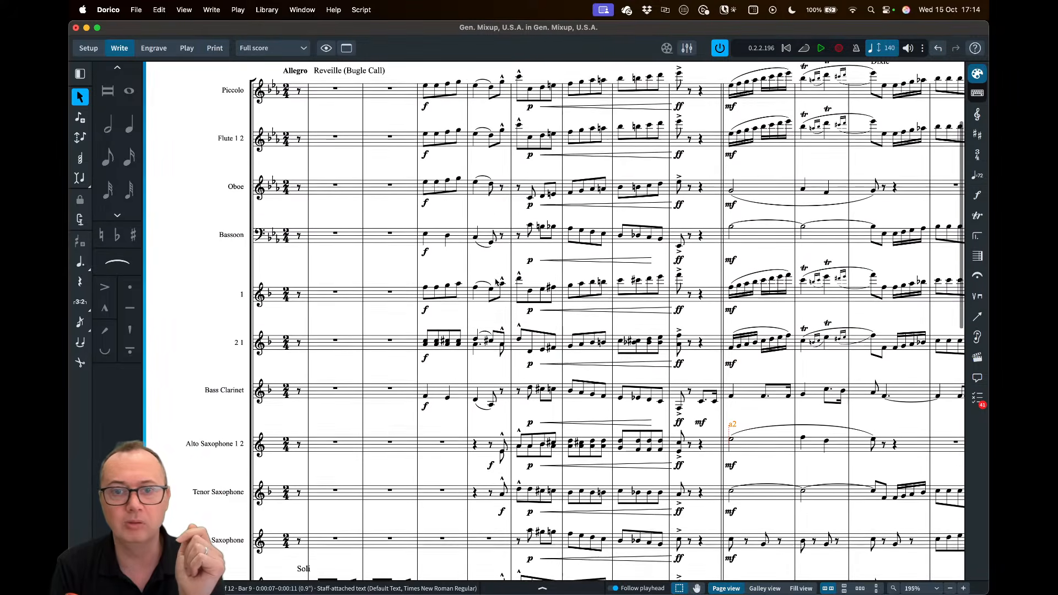
{"action": "scroll", "coordinate": [742, 218], "scroll_direction": "right", "scroll_amount": 8}
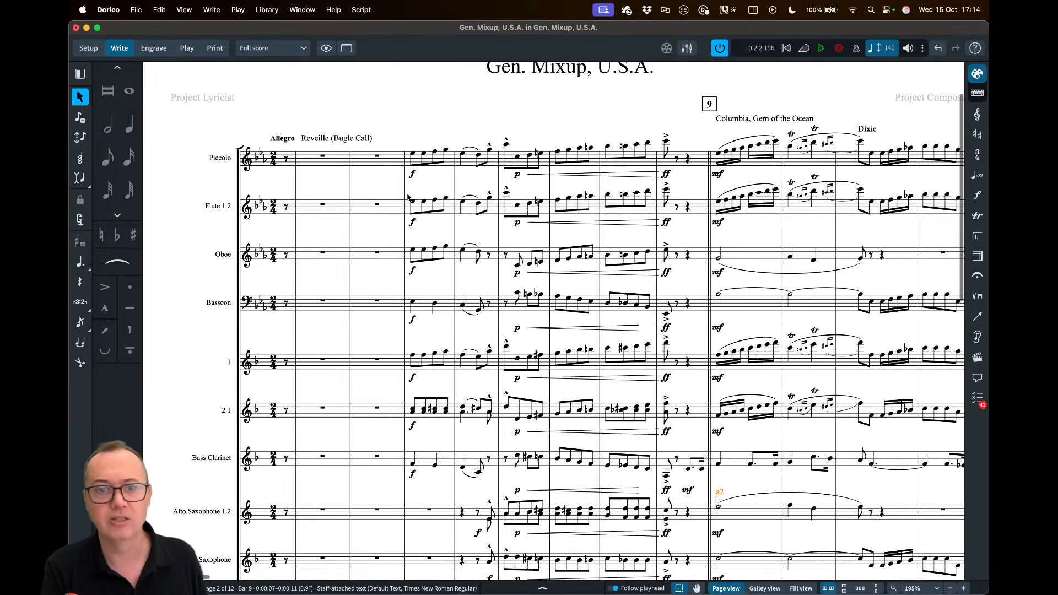
{"action": "scroll", "coordinate": [659, 207], "scroll_direction": "right", "scroll_amount": 10}
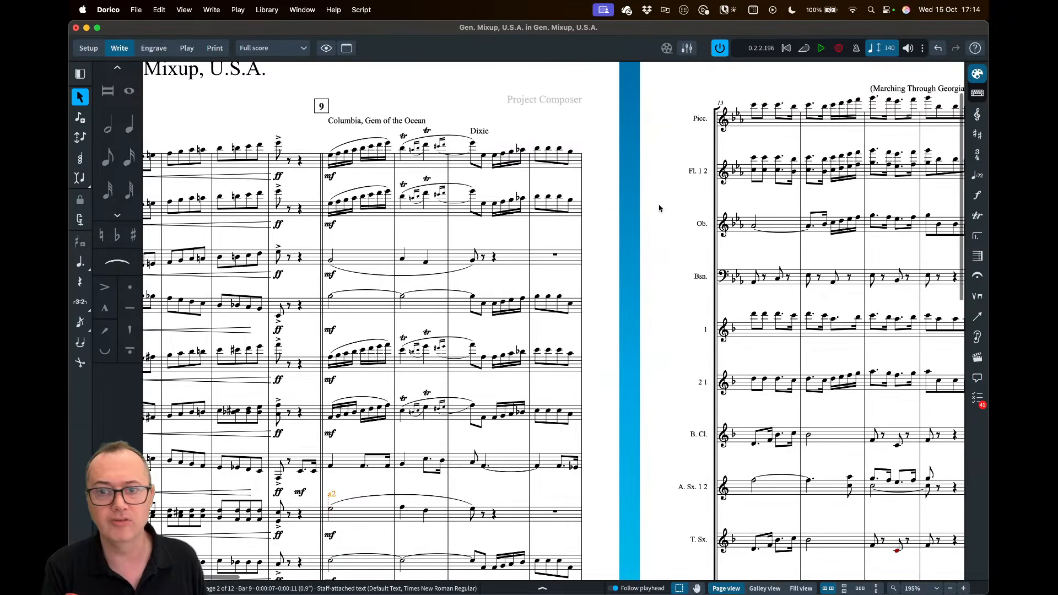
{"action": "left_click", "coordinate": [557, 181]}
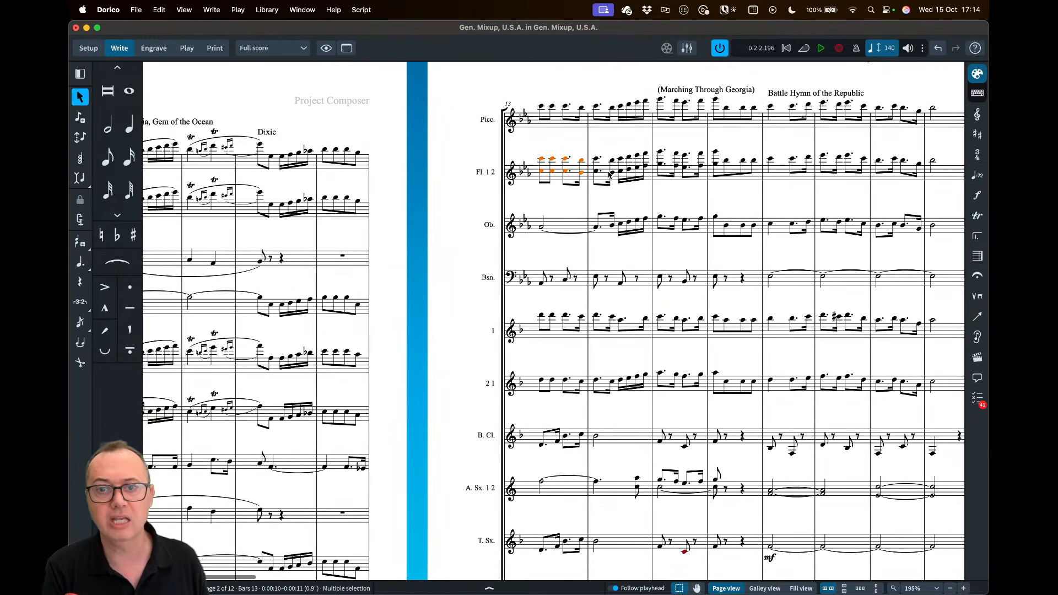
{"action": "left_click", "coordinate": [603, 176], "text": "shift"}
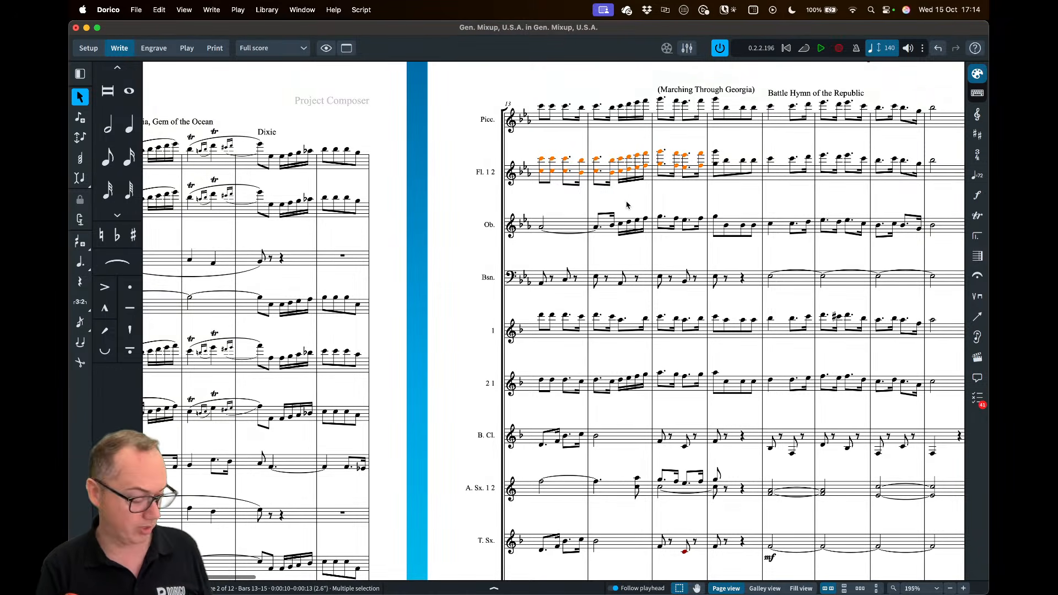
{"action": "right_click", "coordinate": [561, 197]}
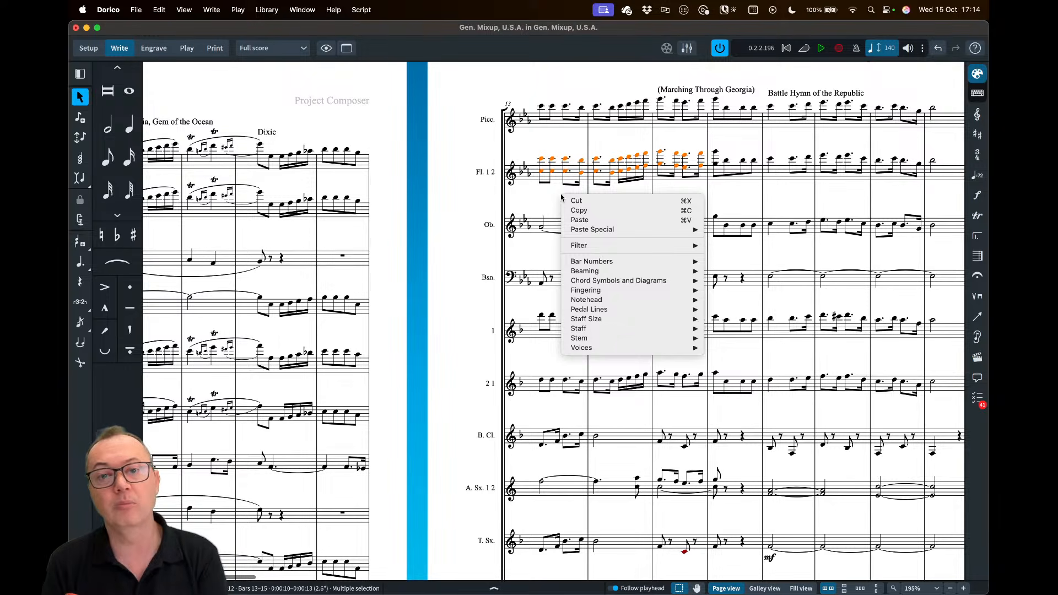
{"action": "mouse_move", "coordinate": [604, 232]}
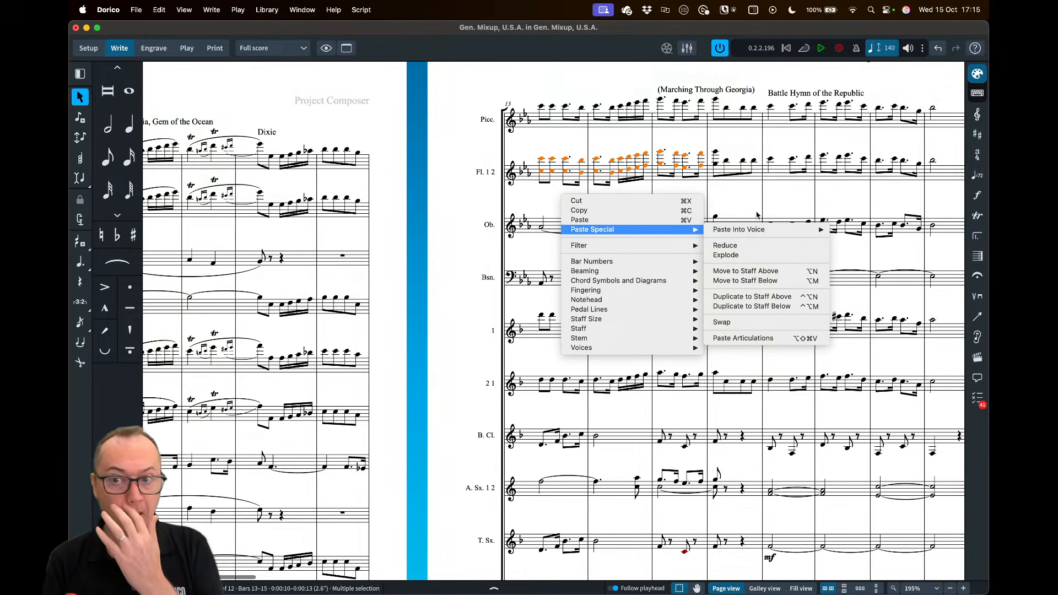
{"action": "left_click", "coordinate": [782, 197]}
Examine the shared-player staves across the score's first pages for chords, separate voices and a2 passages
{"action": "scroll", "coordinate": [751, 263], "scroll_direction": "right", "scroll_amount": 10}
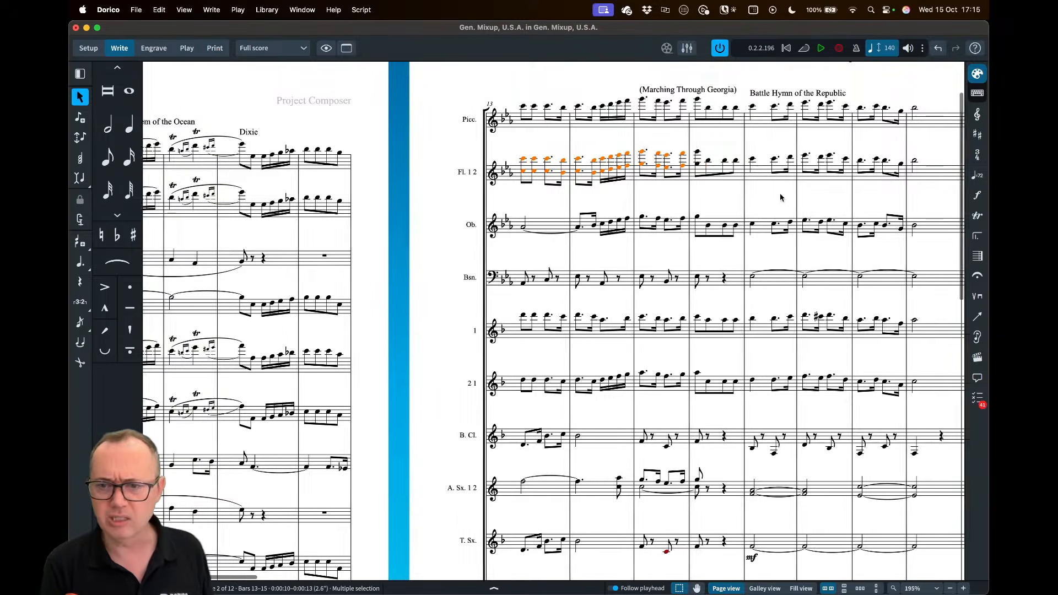
{"action": "scroll", "coordinate": [616, 386], "scroll_direction": "down", "scroll_amount": 10}
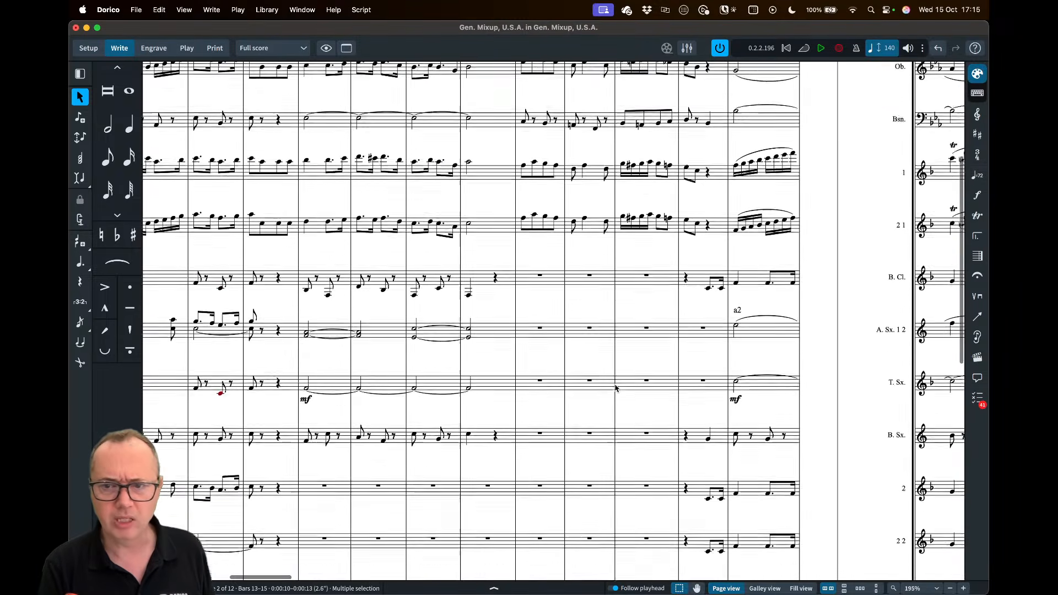
{"action": "scroll", "coordinate": [615, 388], "scroll_direction": "down", "scroll_amount": 5}
{"action": "scroll", "coordinate": [562, 380], "scroll_direction": "down", "scroll_amount": 2}
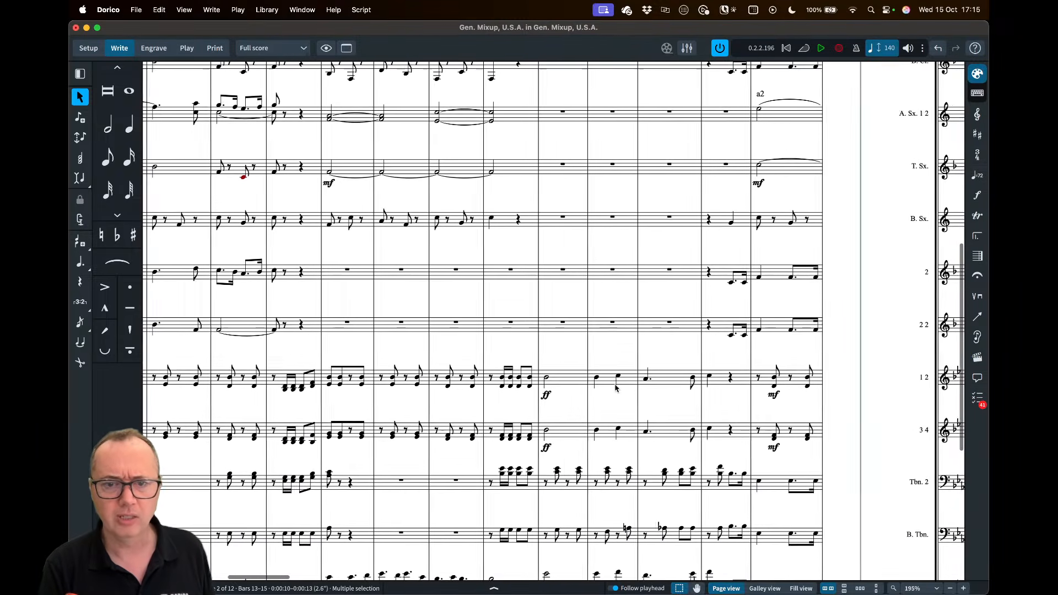
{"action": "scroll", "coordinate": [513, 380], "scroll_direction": "left", "scroll_amount": 3}
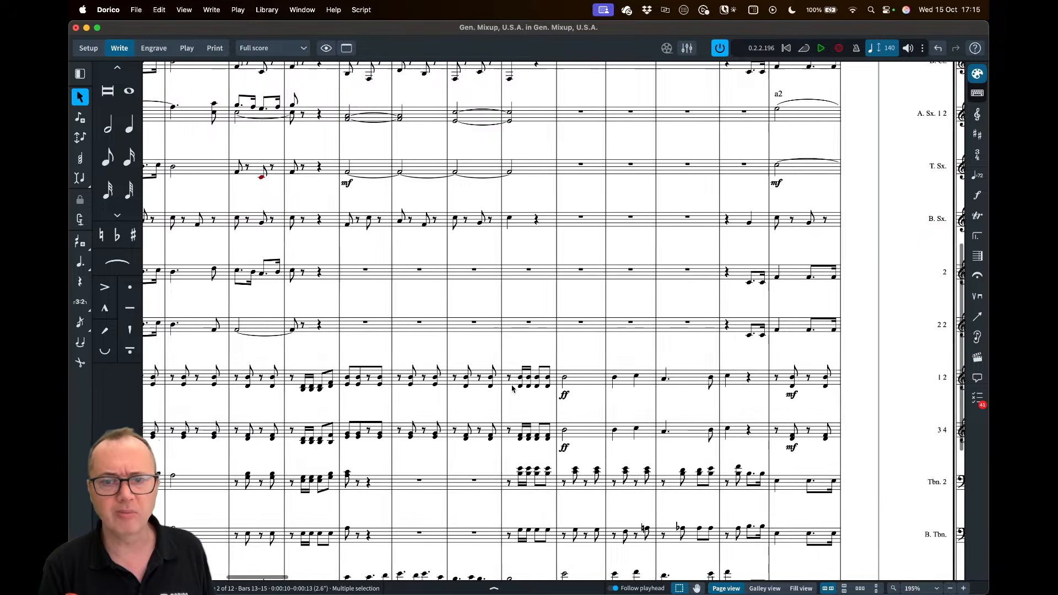
{"action": "scroll", "coordinate": [545, 385], "scroll_direction": "left", "scroll_amount": 2}
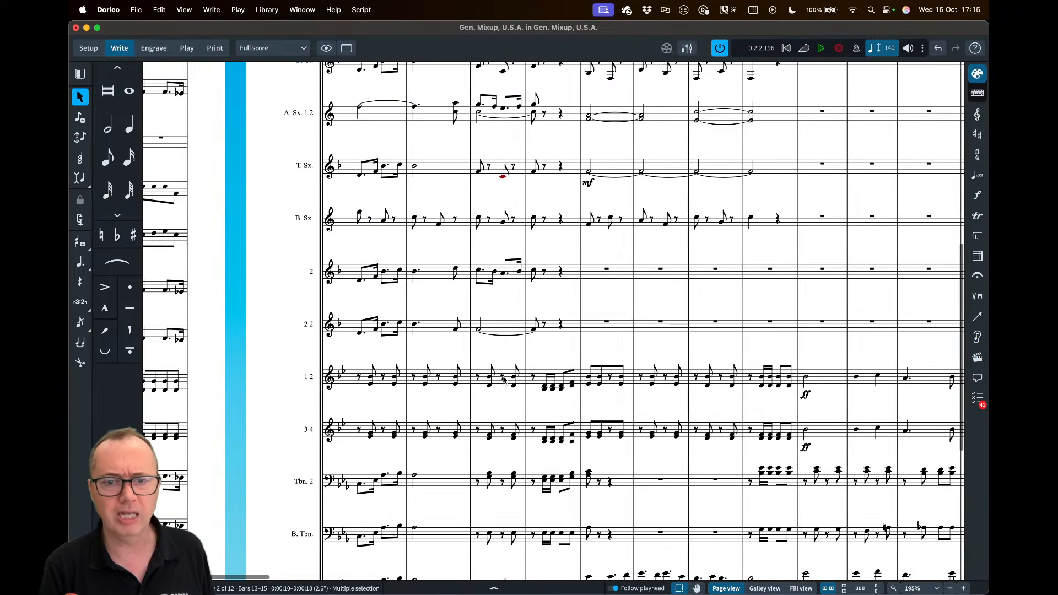
{"action": "scroll", "coordinate": [507, 380], "scroll_direction": "right", "scroll_amount": 5}
{"action": "scroll", "coordinate": [507, 379], "scroll_direction": "right", "scroll_amount": 10}
{"action": "scroll", "coordinate": [507, 379], "scroll_direction": "right", "scroll_amount": 10}
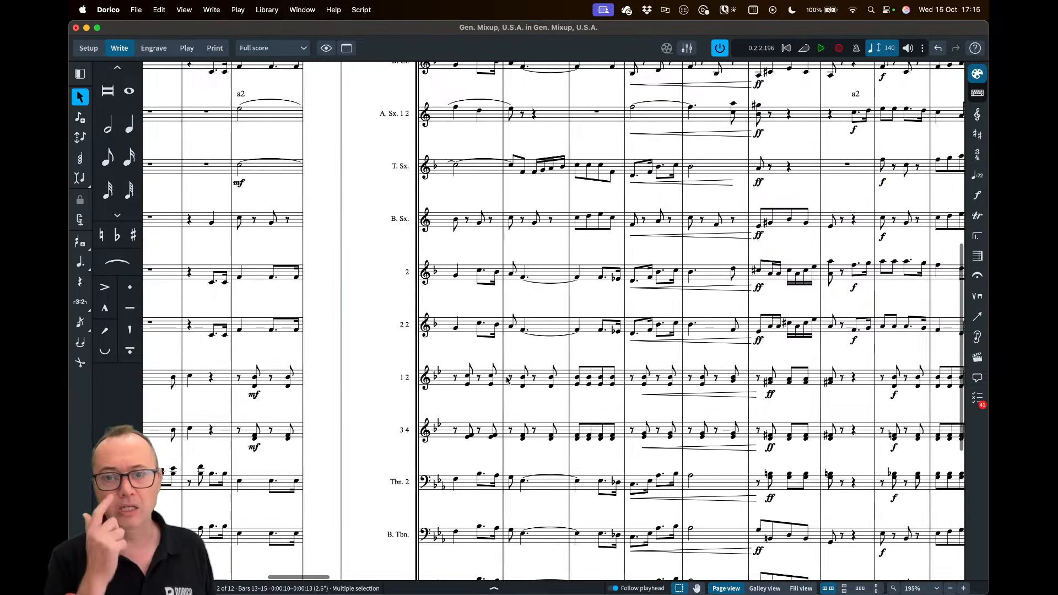
{"action": "scroll", "coordinate": [507, 380], "scroll_direction": "up", "scroll_amount": 10}
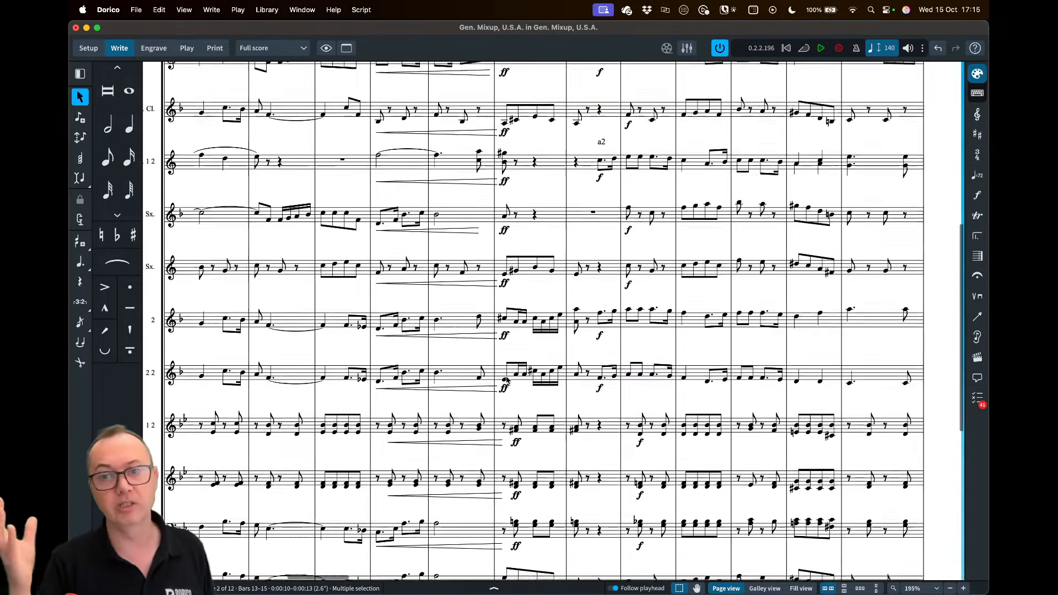
{"action": "scroll", "coordinate": [508, 379], "scroll_direction": "up", "scroll_amount": 3}
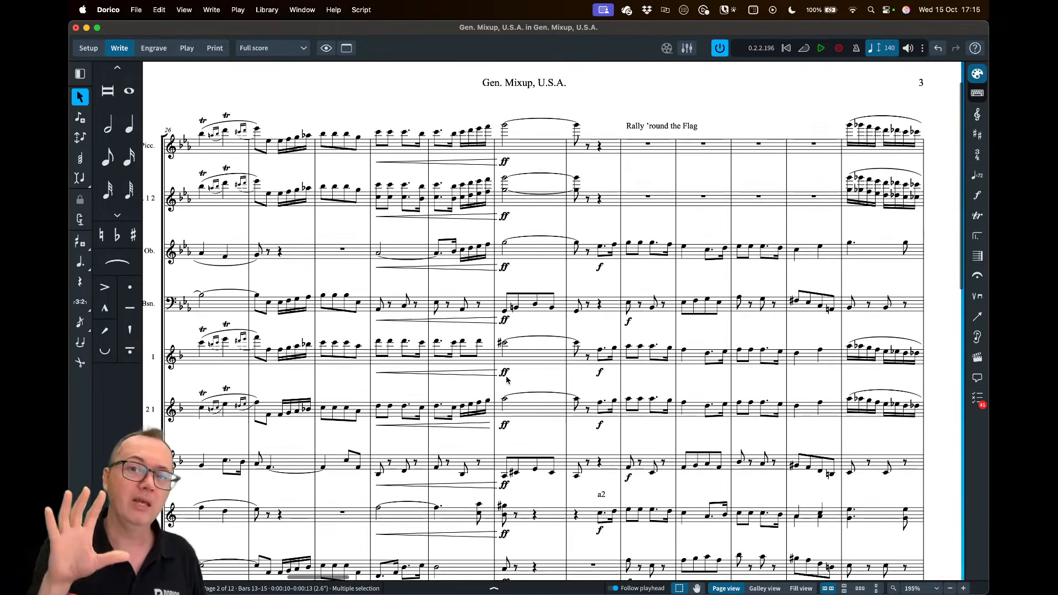
{"action": "scroll", "coordinate": [507, 379], "scroll_direction": "left", "scroll_amount": 15}
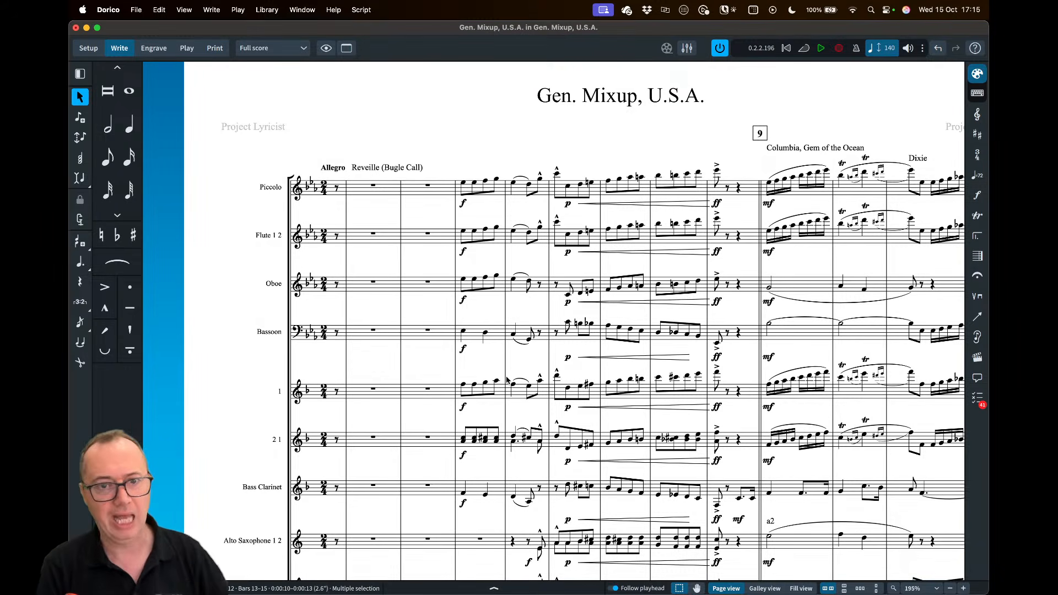
{"action": "left_click", "coordinate": [542, 142]}
{"action": "key", "text": "super+shift+l"}
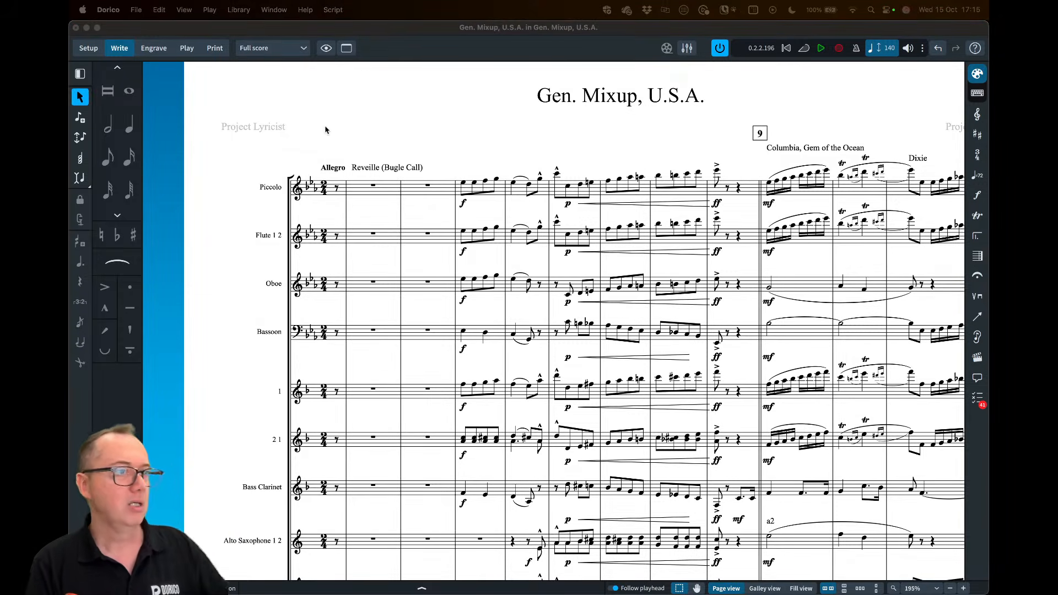
{"action": "left_click", "coordinate": [464, 151]}
Select the first low drum note in bar 3 of the Percussion 1 staff to check which kit instrument it uses
{"action": "scroll", "coordinate": [464, 152], "scroll_direction": "down", "scroll_amount": 3}
{"action": "scroll", "coordinate": [464, 151], "scroll_direction": "down", "scroll_amount": 15}
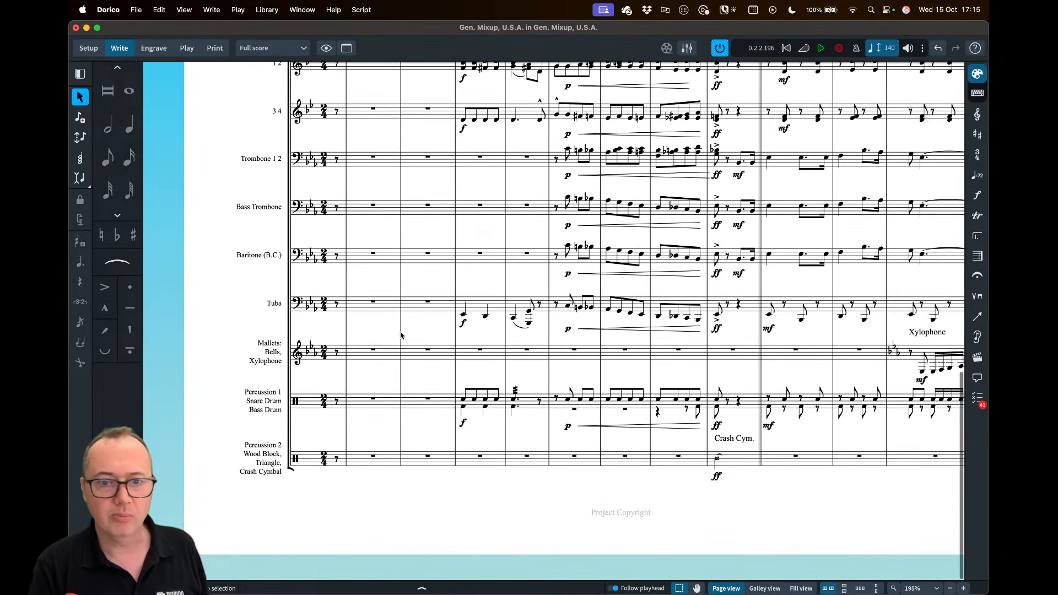
{"action": "scroll", "coordinate": [418, 418], "scroll_direction": "up", "scroll_amount": 5}
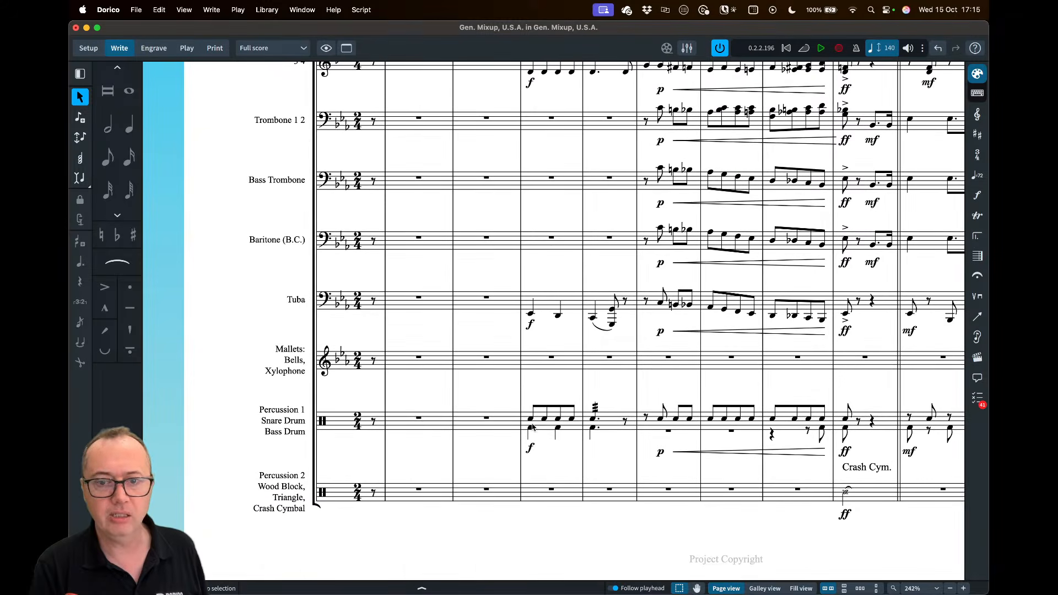
{"action": "left_click", "coordinate": [532, 428]}
{"action": "key", "text": "6"}
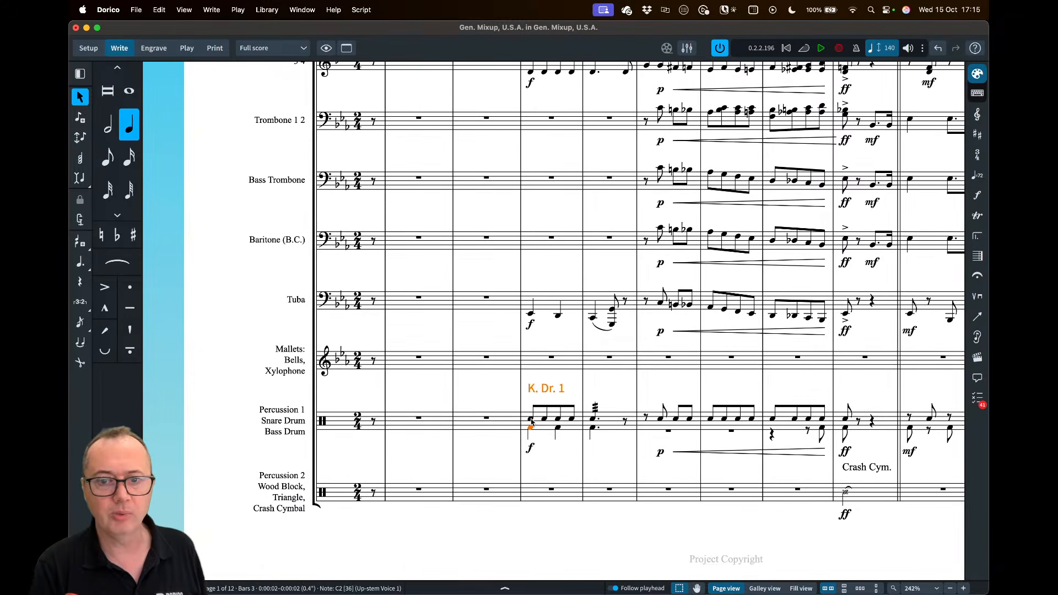
{"action": "left_click", "coordinate": [531, 420]}
{"action": "left_click", "coordinate": [534, 428]}
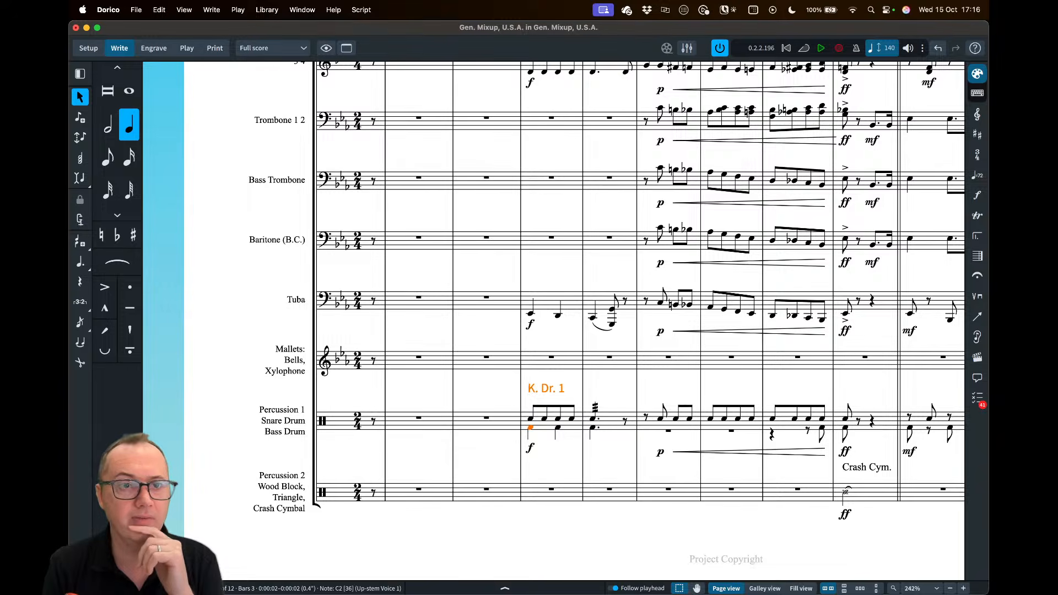
Inspect Snare Drum and Kick Drum (Low) I in the Percussion 1 kit definition, close it unchanged, and return to Write mode
{"action": "left_click", "coordinate": [89, 48]}
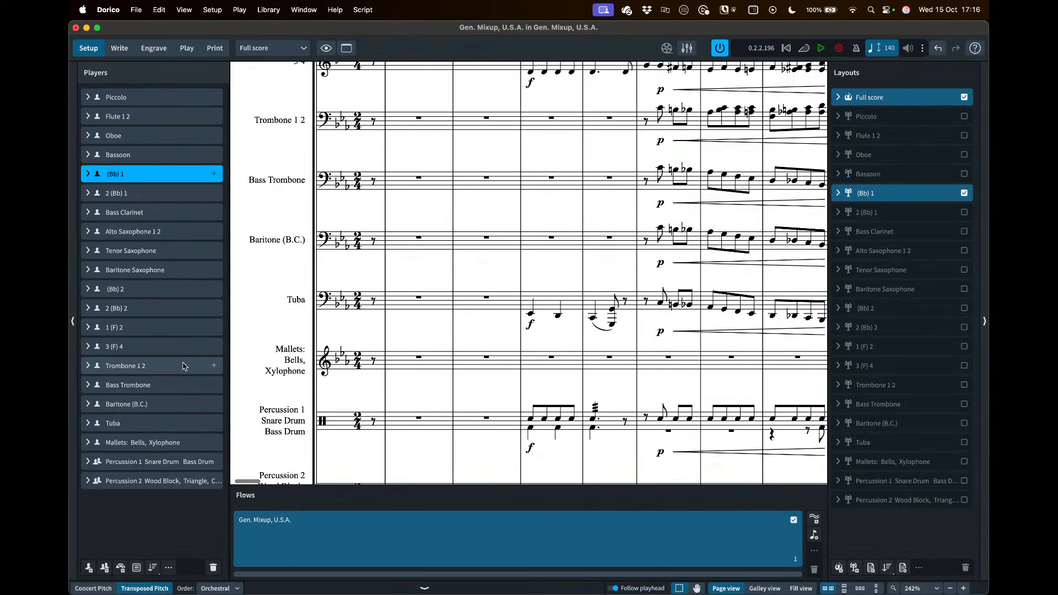
{"action": "left_click", "coordinate": [89, 461]}
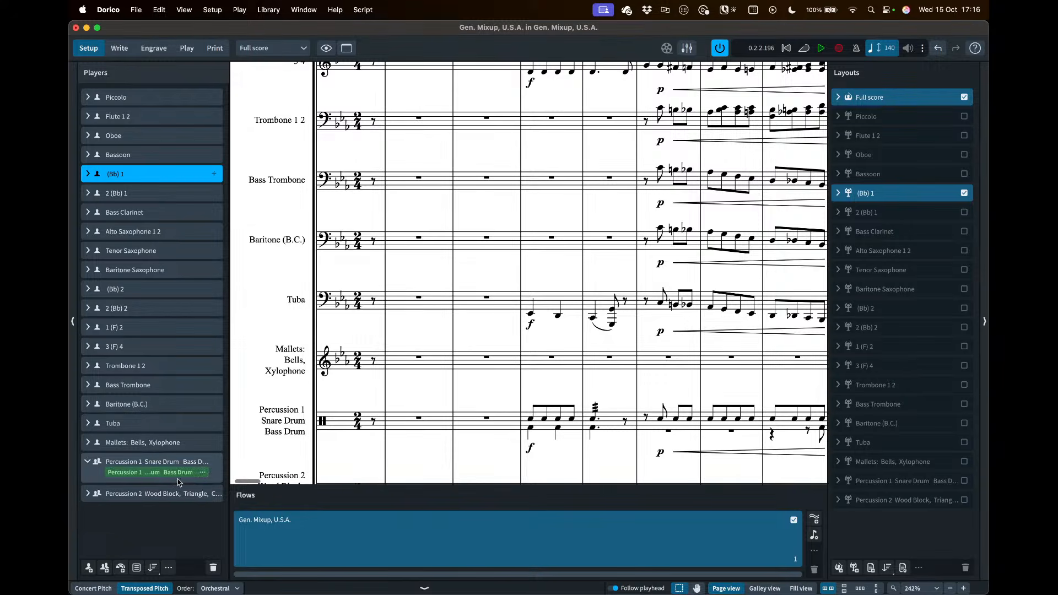
{"action": "left_click", "coordinate": [203, 473]}
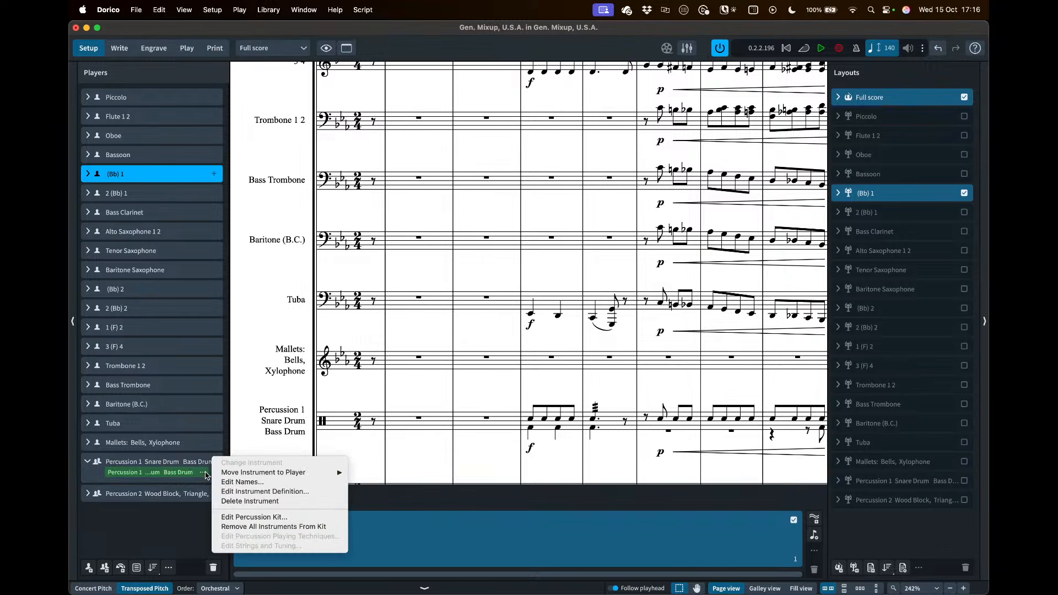
{"action": "left_click", "coordinate": [242, 517]}
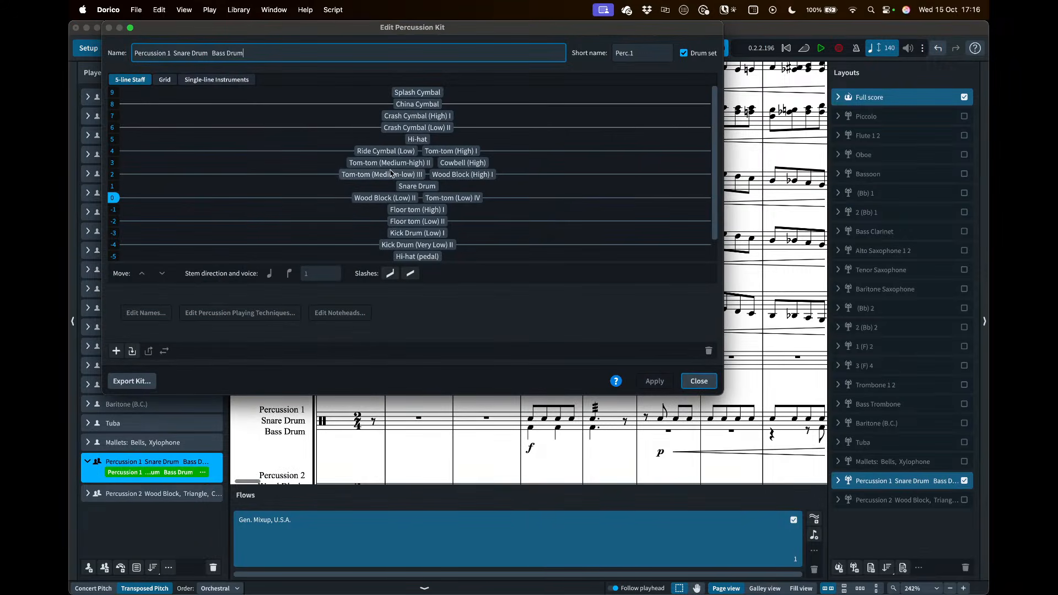
{"action": "left_click", "coordinate": [403, 187]}
{"action": "left_click", "coordinate": [406, 235]}
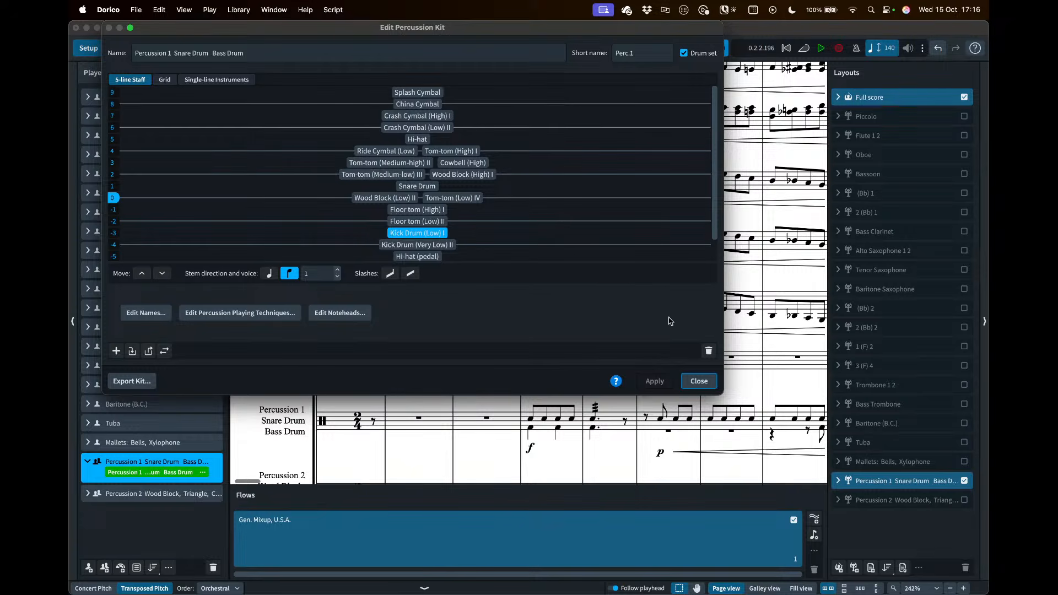
{"action": "left_click", "coordinate": [700, 382]}
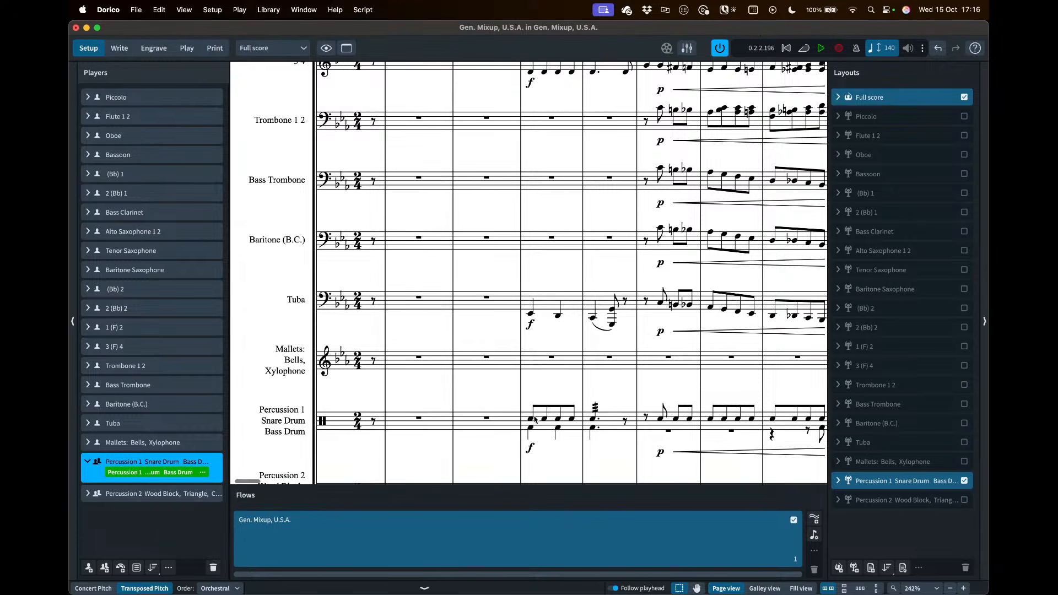
{"action": "left_click", "coordinate": [108, 49]}
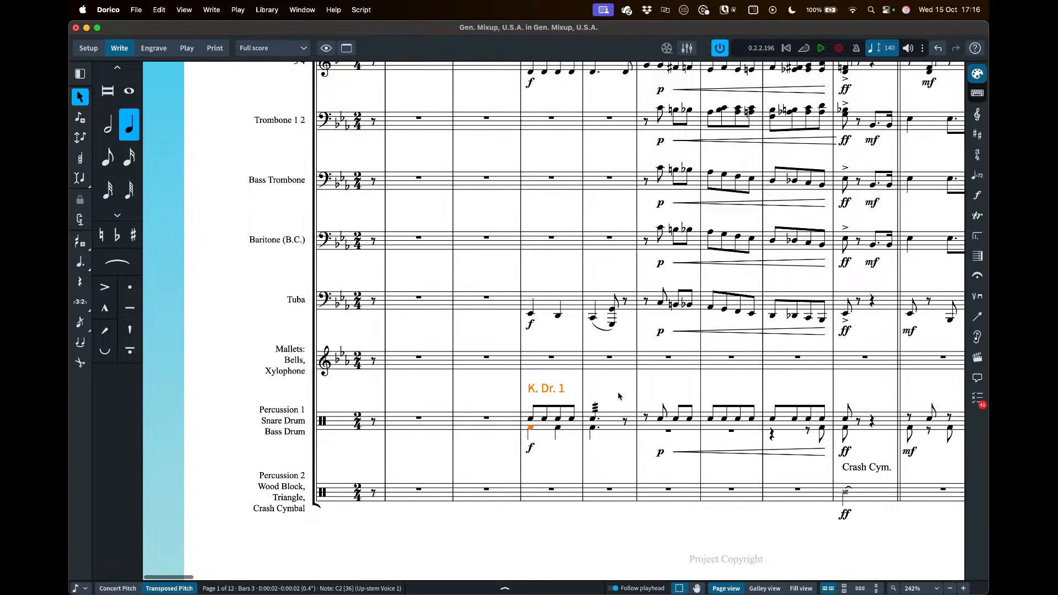
Select the Crash Cym. text and the bar 8 note on the Percussion 2 staff to check how they were imported
{"action": "left_click", "coordinate": [392, 494]}
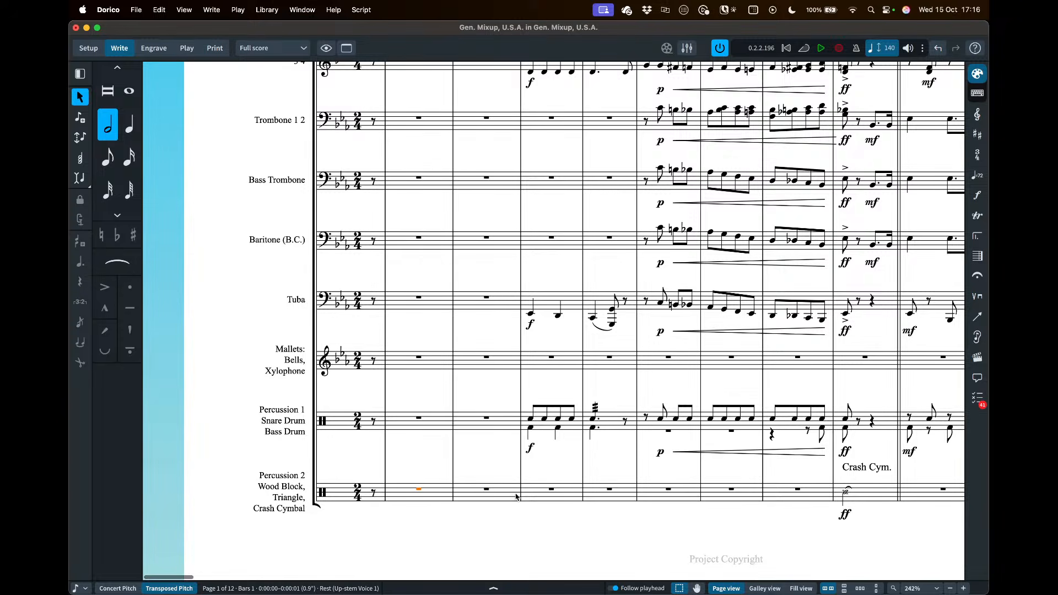
{"action": "left_click", "coordinate": [861, 468]}
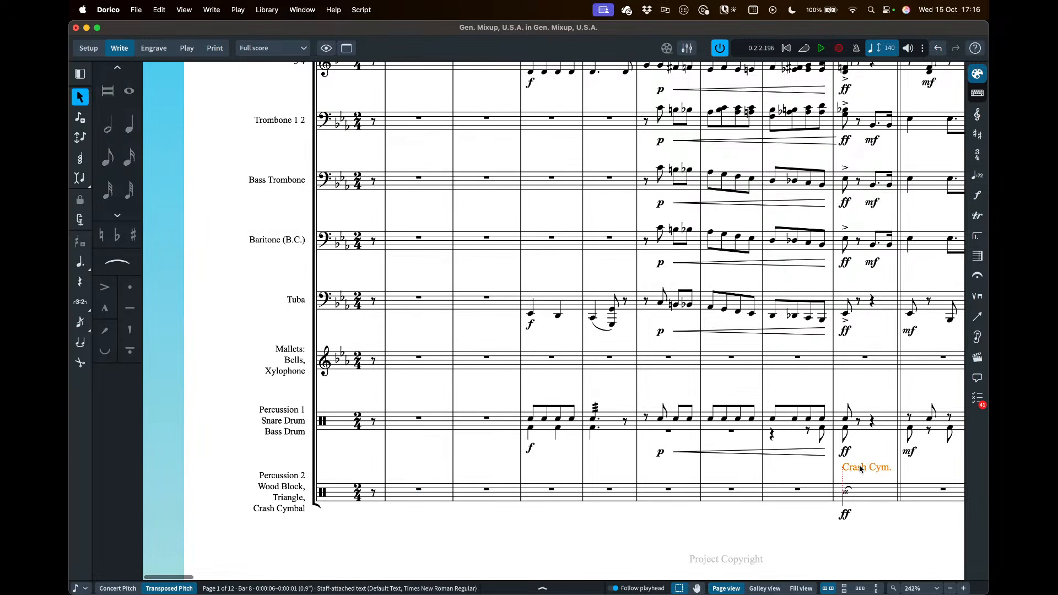
{"action": "left_click", "coordinate": [845, 492]}
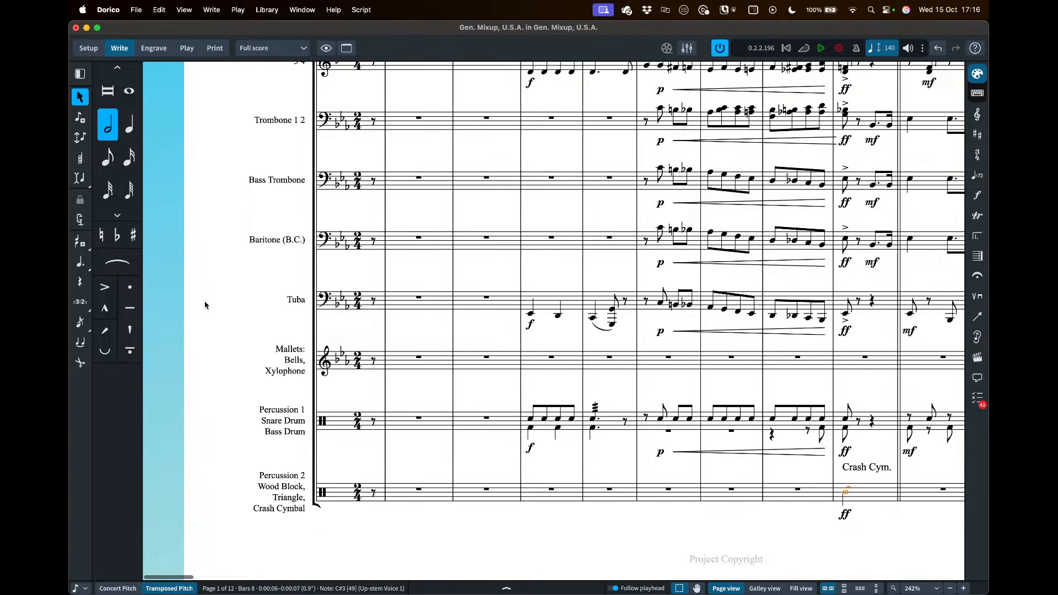
Inspect the Percussion 2 player's instrument commands and its instrument names in Setup mode, keep the names unchanged, and return to Write mode
{"action": "left_click", "coordinate": [88, 48]}
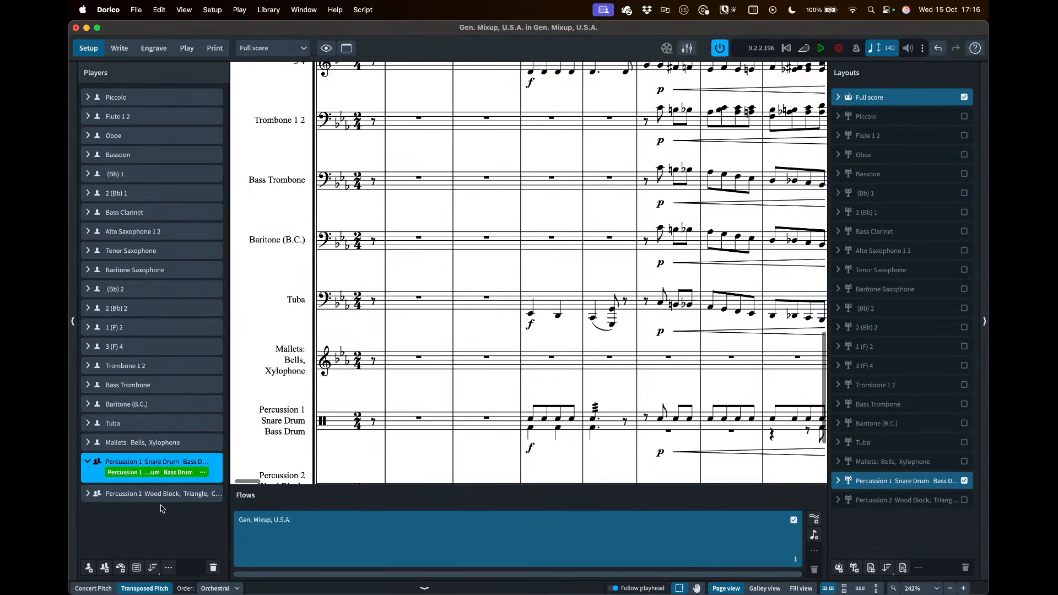
{"action": "left_click", "coordinate": [88, 493]}
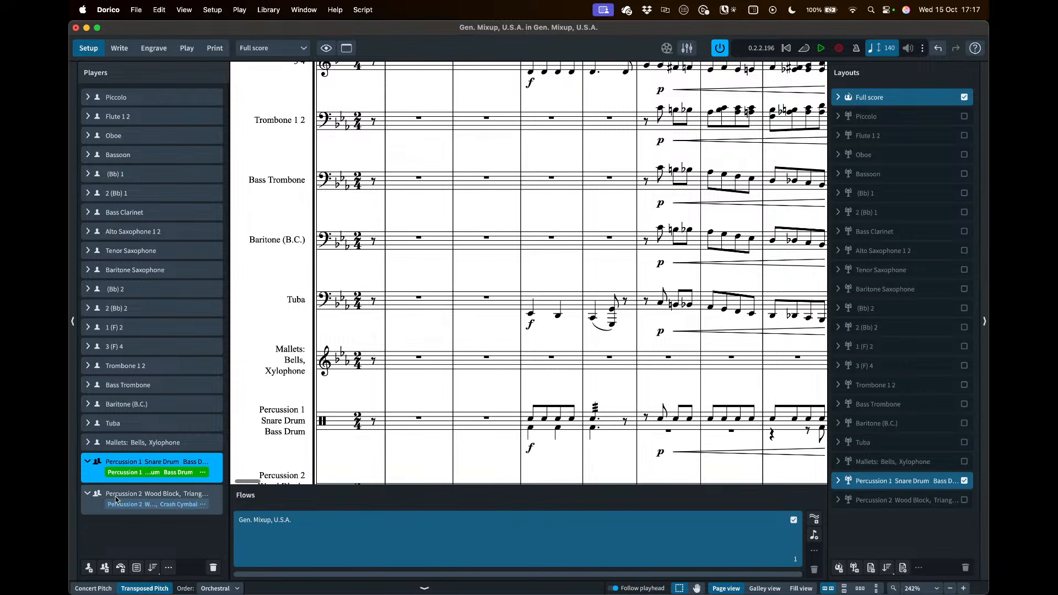
{"action": "left_click", "coordinate": [202, 505]}
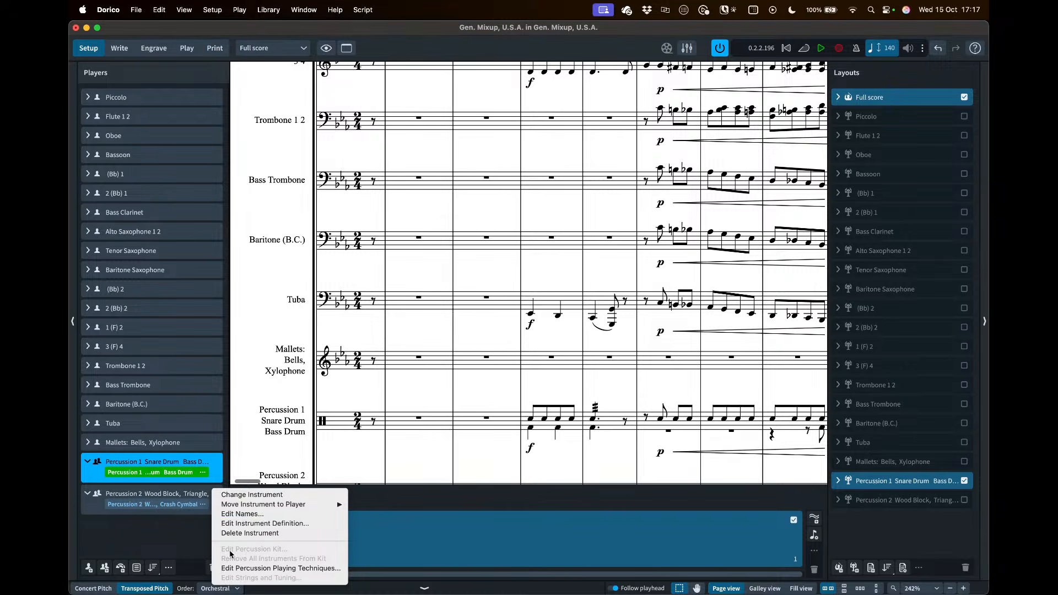
{"action": "left_click", "coordinate": [239, 514]}
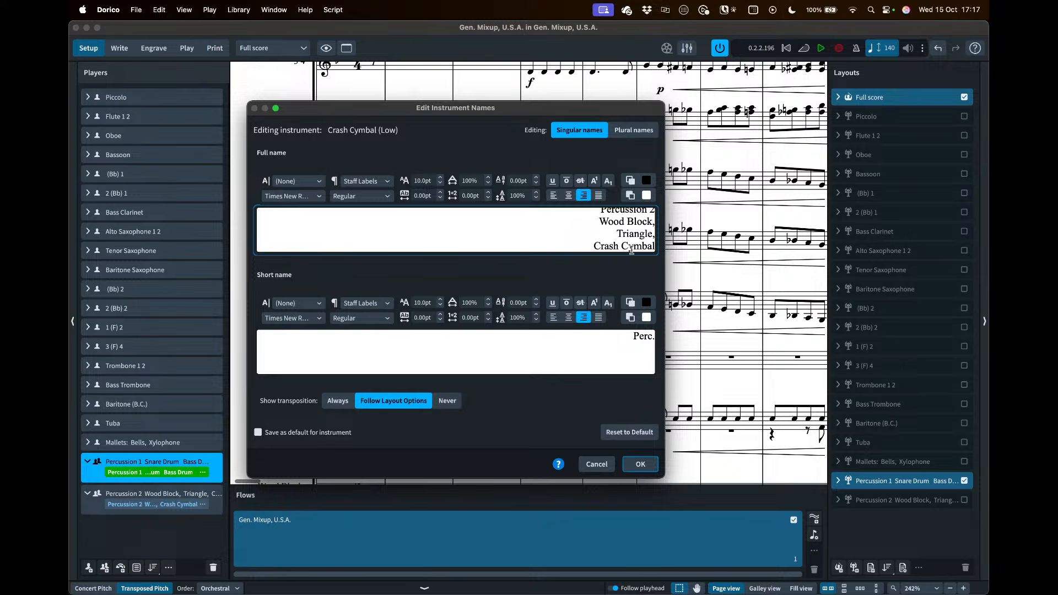
{"action": "left_click", "coordinate": [640, 464]}
{"action": "left_click", "coordinate": [120, 49]}
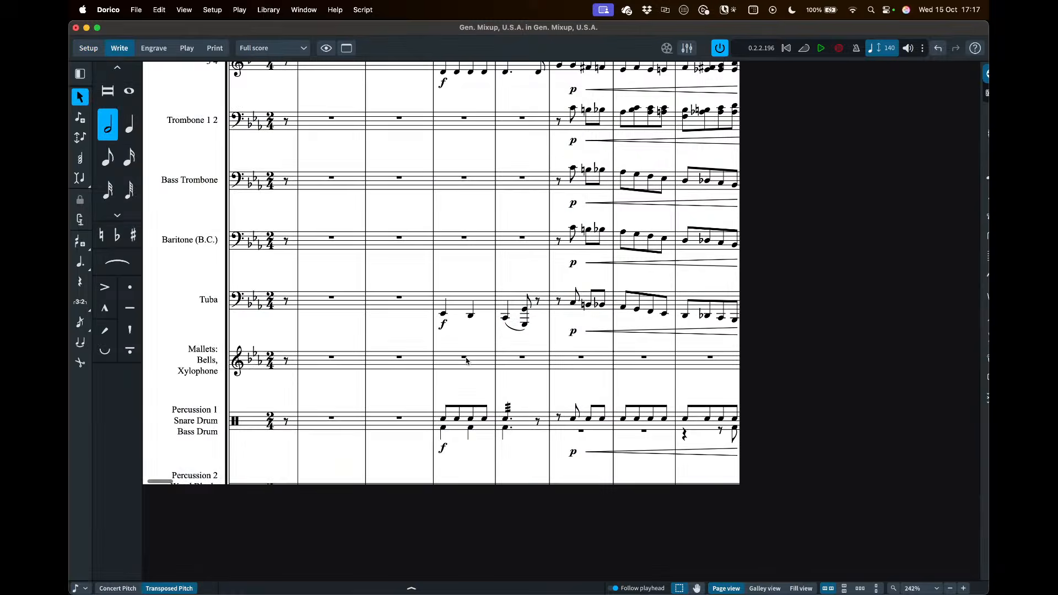
Examine the Percussion 2 notes at bars 8, 33 and 41 to compare the crash cymbal and wood block passages
{"action": "left_click", "coordinate": [528, 435]}
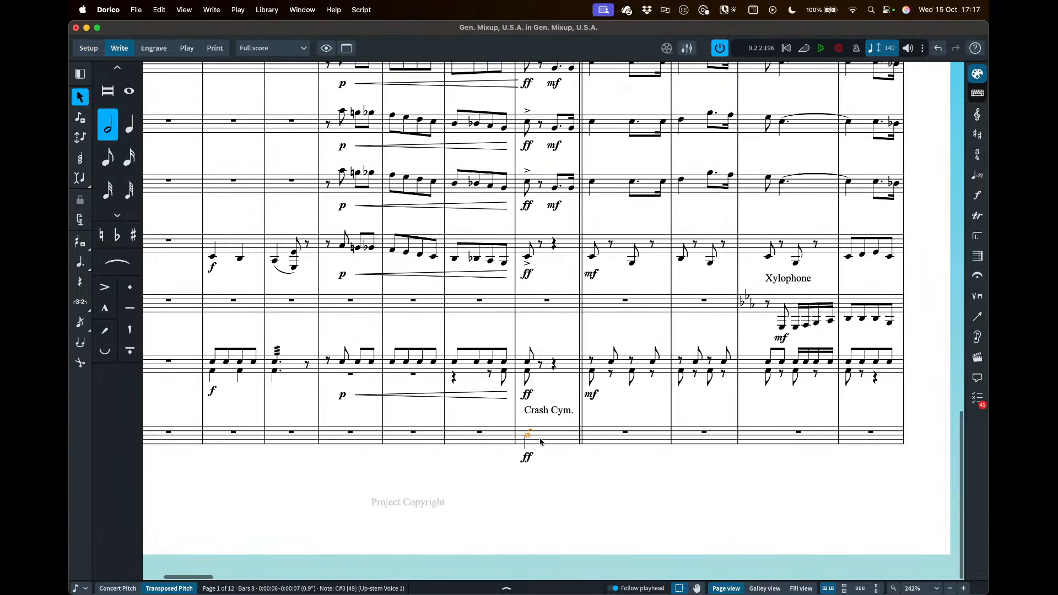
{"action": "scroll", "coordinate": [552, 452], "scroll_direction": "right", "scroll_amount": 15}
{"action": "scroll", "coordinate": [551, 466], "scroll_direction": "right", "scroll_amount": 15}
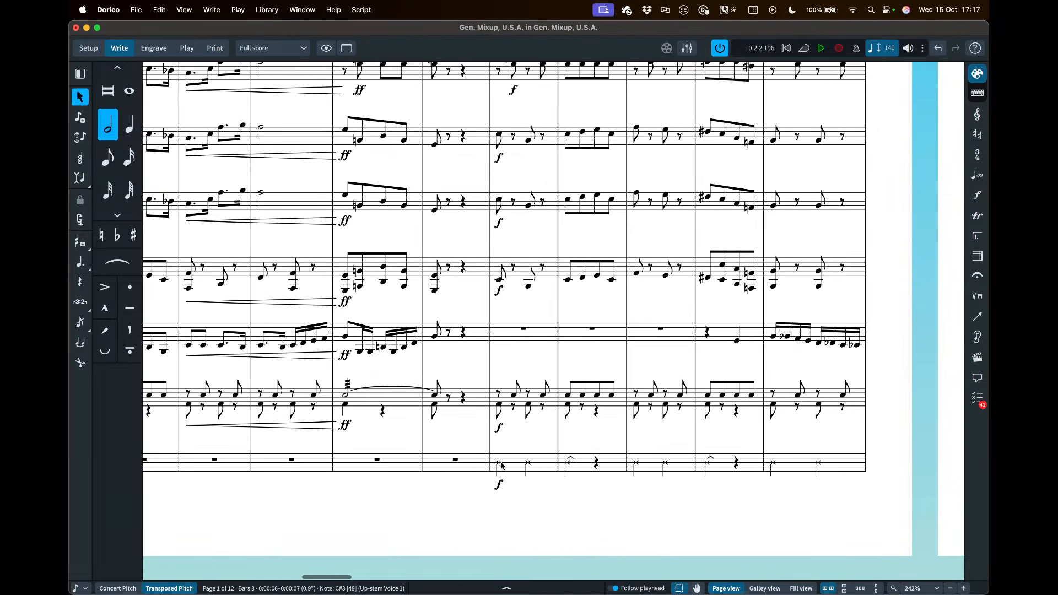
{"action": "left_click", "coordinate": [499, 464]}
{"action": "scroll", "coordinate": [529, 466], "scroll_direction": "right", "scroll_amount": 10}
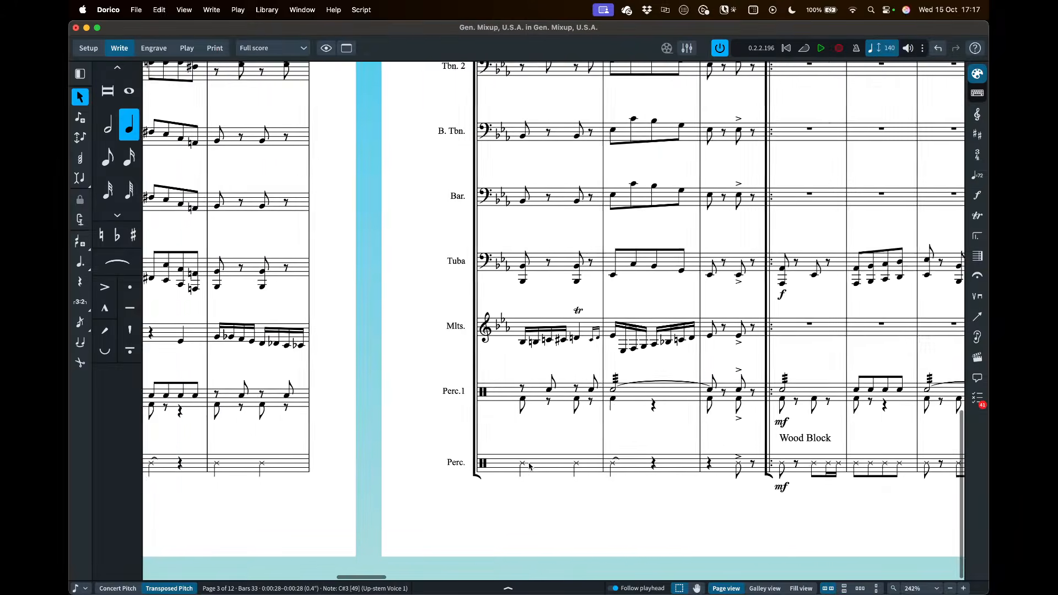
{"action": "left_click", "coordinate": [535, 468]}
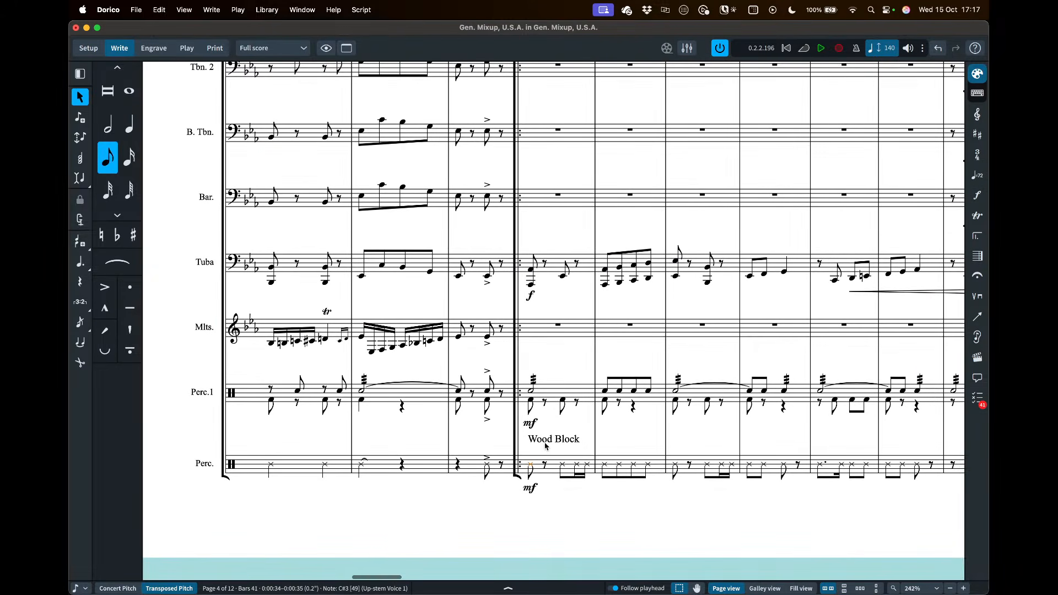
Select the Wood Block text through the bar 41 notes on the Percussion 2 staff, and check the matching player in Setup mode
{"action": "left_click", "coordinate": [545, 444]}
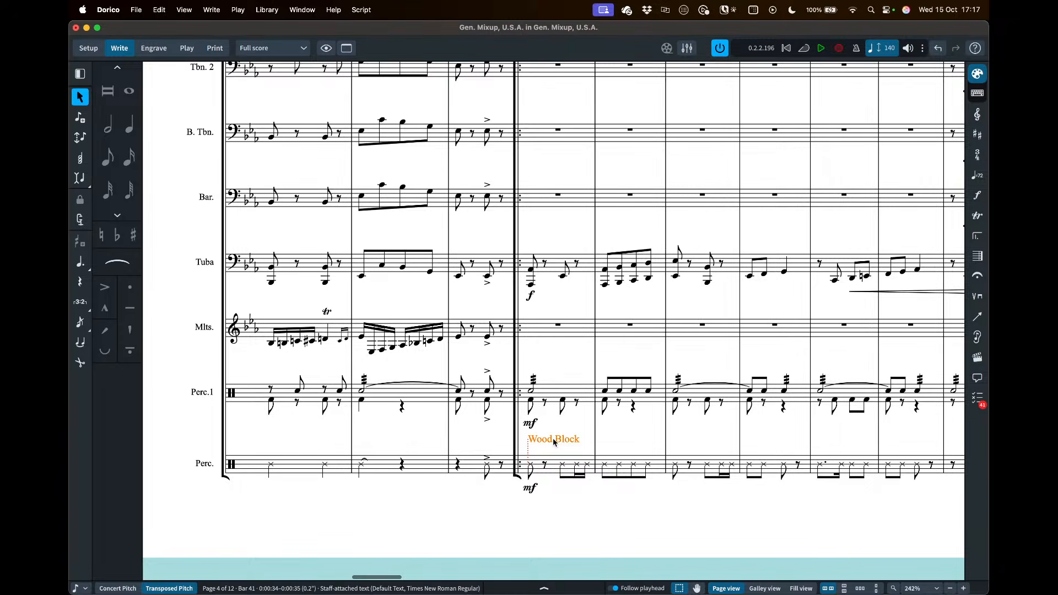
{"action": "left_click", "coordinate": [557, 468], "text": "shift"}
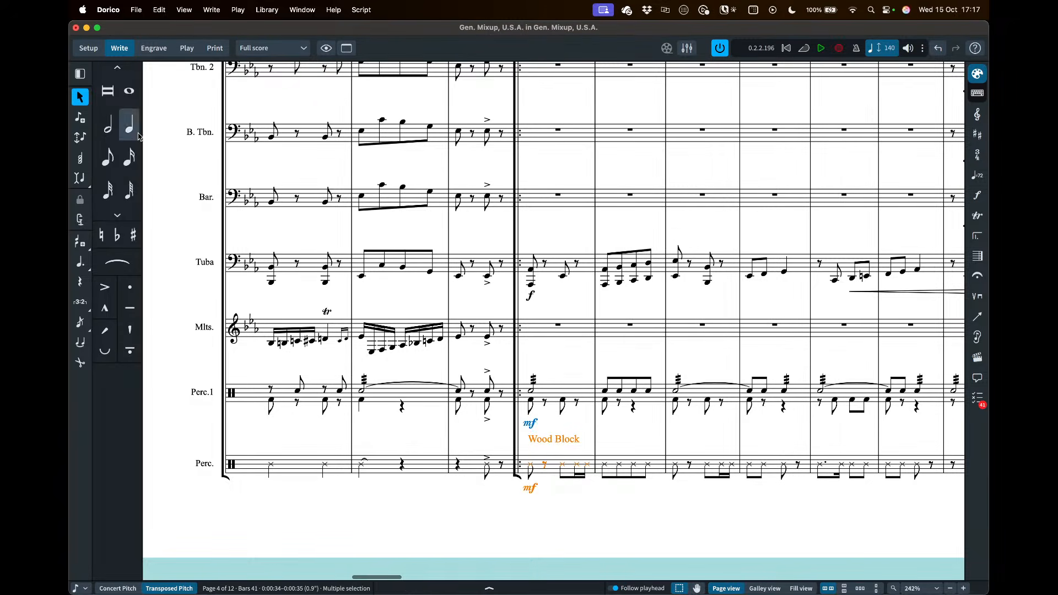
{"action": "left_click", "coordinate": [89, 48]}
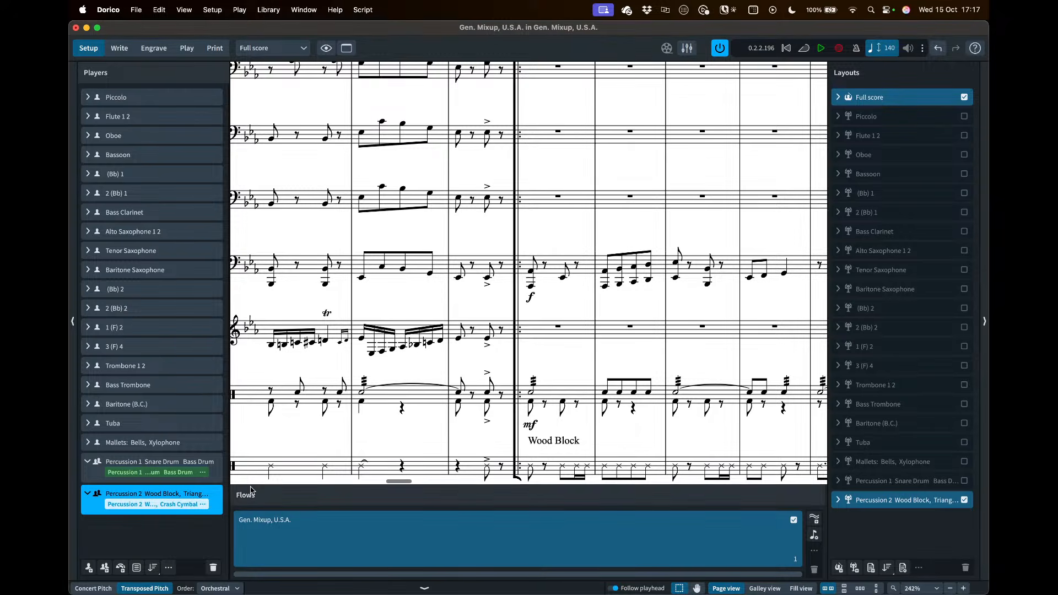
{"action": "left_click", "coordinate": [118, 50]}
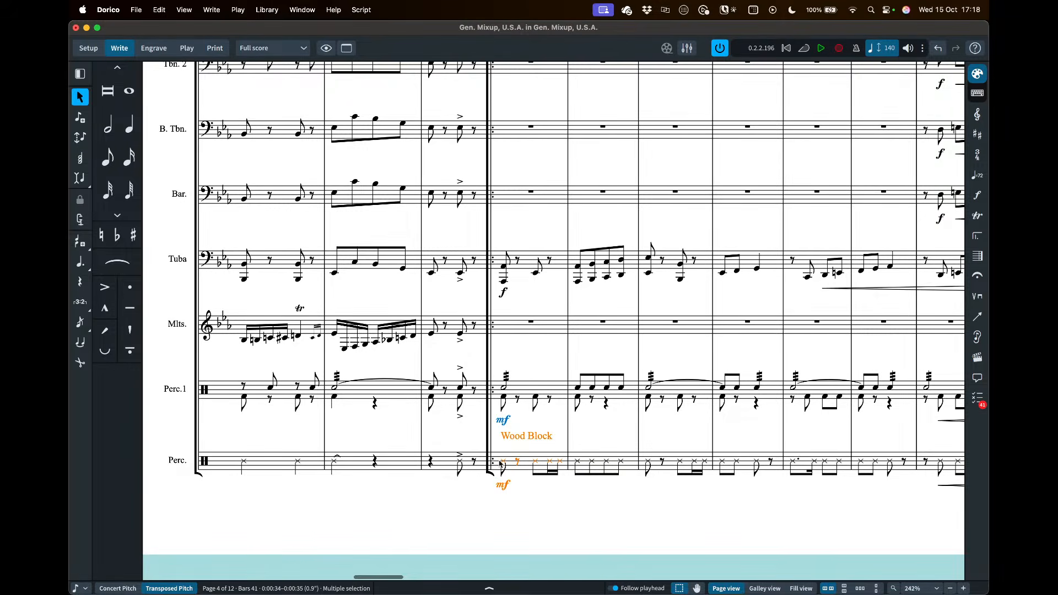
Show the Percussion 2 part layout in galley view and select the contents of bar 33
{"action": "key", "text": "w"}
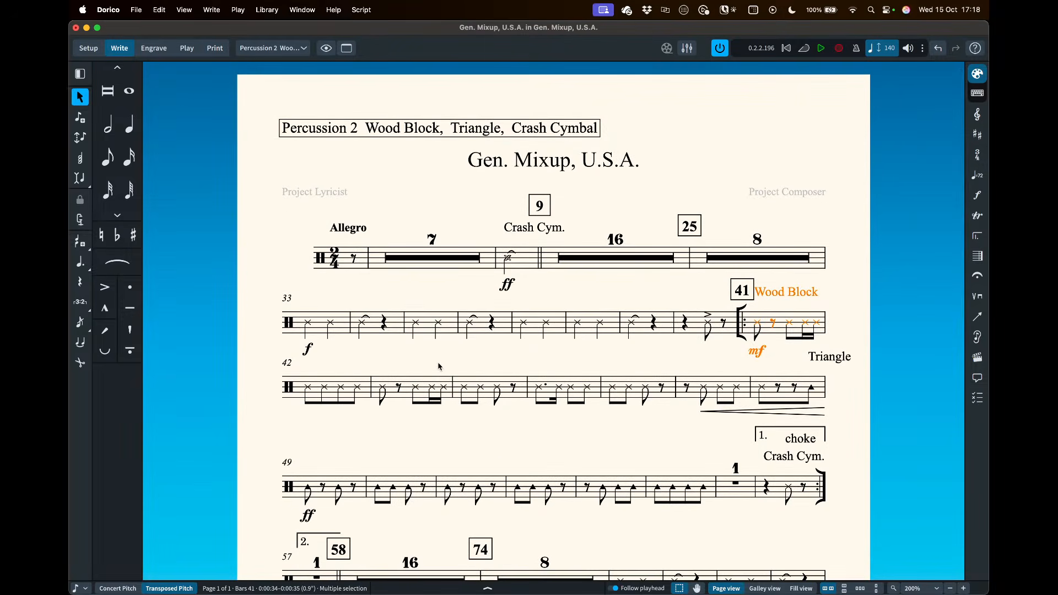
{"action": "key", "text": "ctrl+alt+1"}
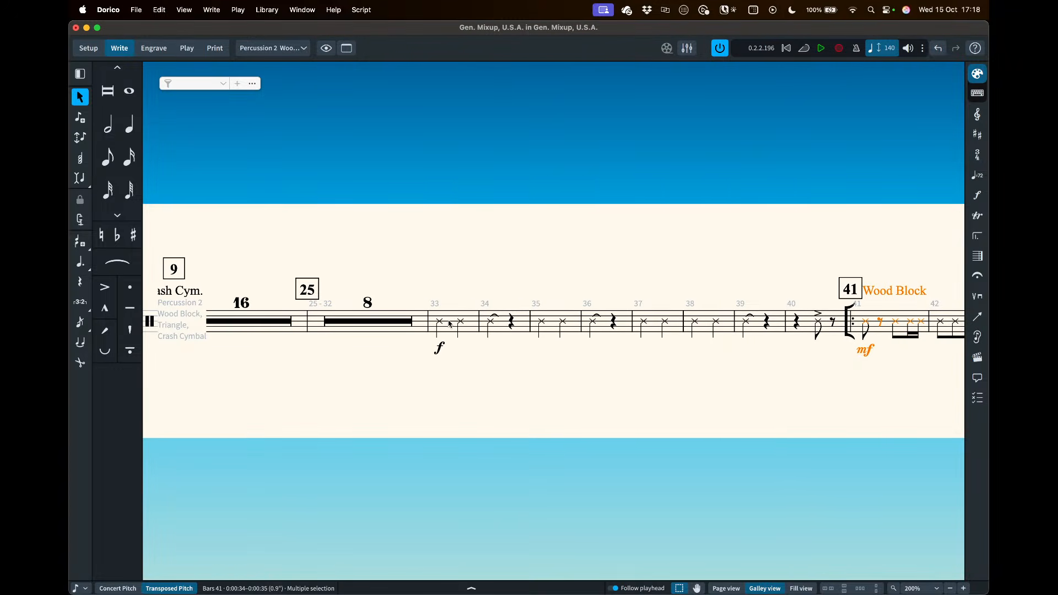
{"action": "left_click", "coordinate": [451, 326]}
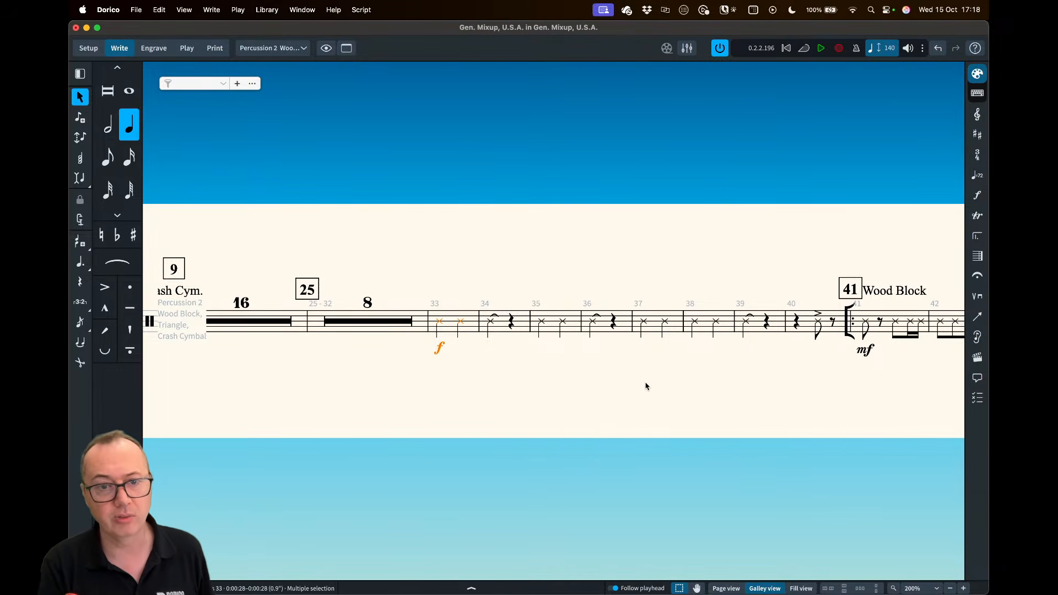
Examine the Percussion 2 part's crash cymbal, wood block and triangle passages, selecting bars 41 to 48 and then the last note of bar 48
{"action": "scroll", "coordinate": [565, 339], "scroll_direction": "left", "scroll_amount": 2}
{"action": "scroll", "coordinate": [558, 333], "scroll_direction": "down", "scroll_amount": 3}
{"action": "scroll", "coordinate": [559, 334], "scroll_direction": "right", "scroll_amount": 5}
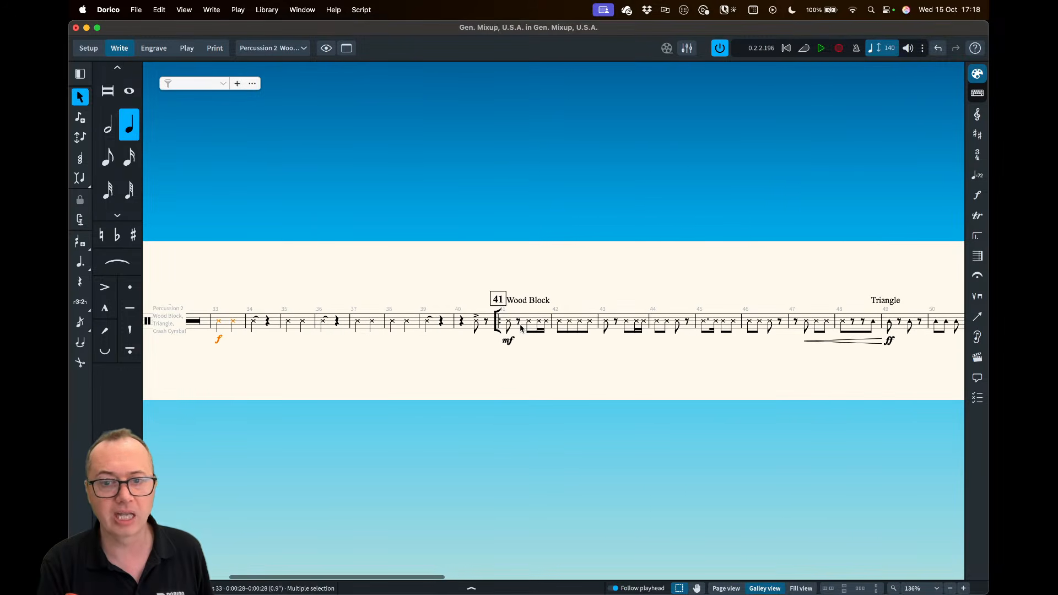
{"action": "left_click", "coordinate": [521, 329]}
{"action": "scroll", "coordinate": [633, 325], "scroll_direction": "right", "scroll_amount": 3}
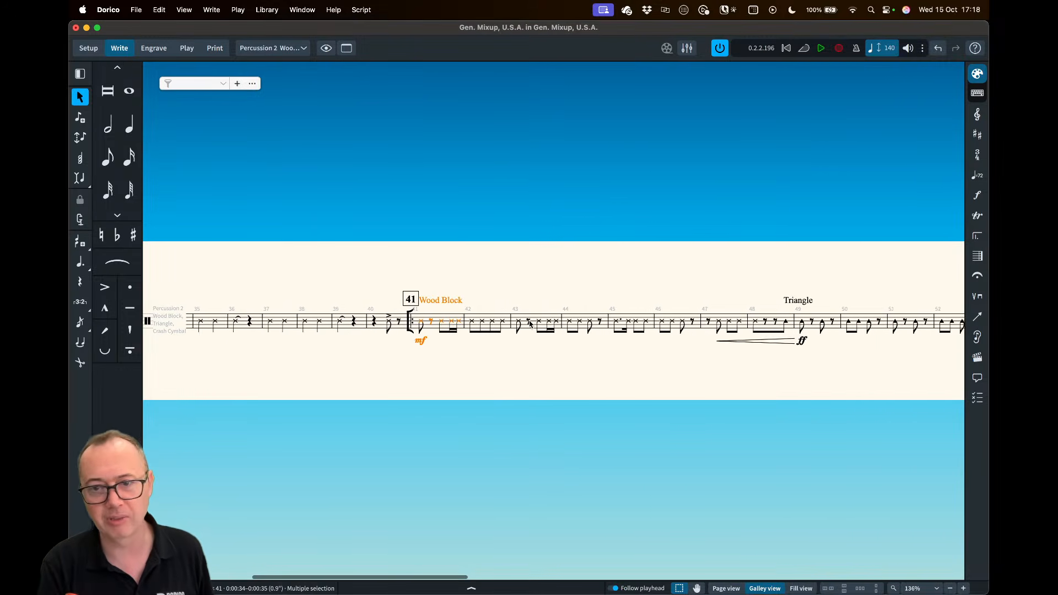
{"action": "left_click", "coordinate": [755, 324], "text": "shift"}
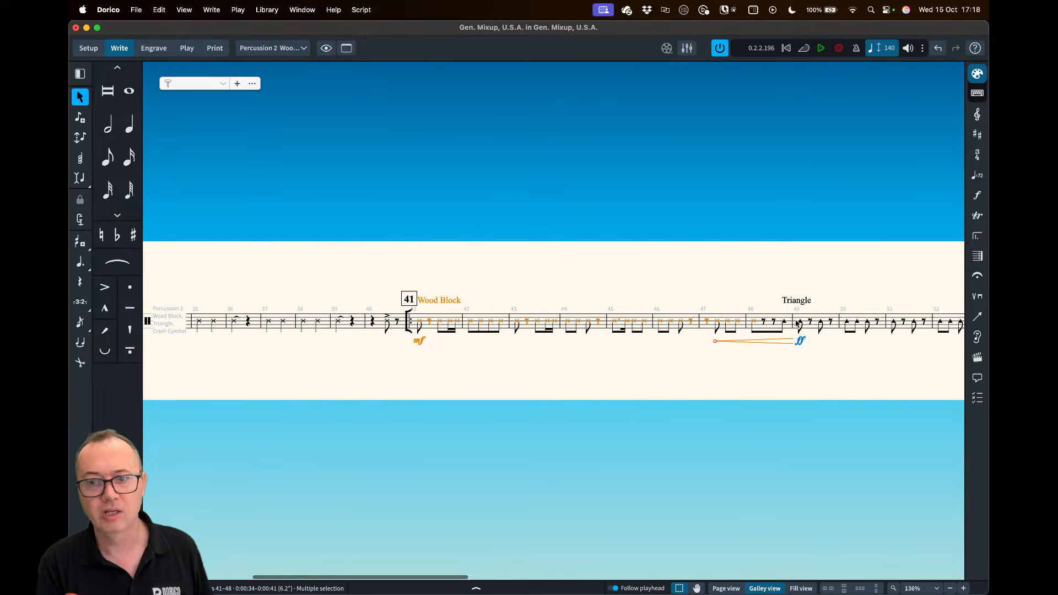
{"action": "left_click", "coordinate": [784, 323]}
{"action": "scroll", "coordinate": [794, 331], "scroll_direction": "right", "scroll_amount": 2}
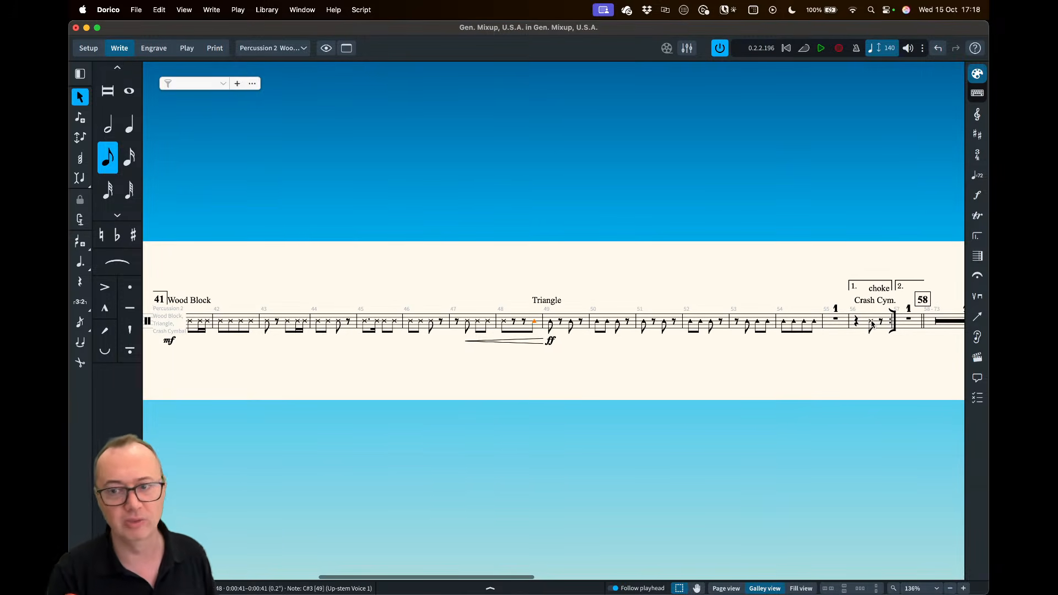
{"action": "scroll", "coordinate": [441, 273], "scroll_direction": "left", "scroll_amount": 15}
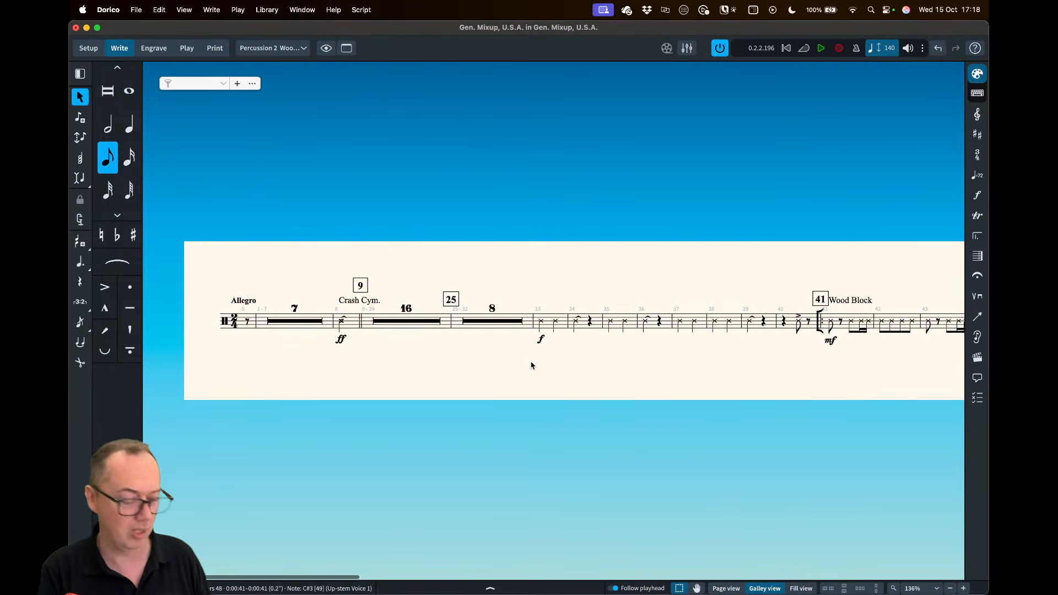
Switch from the part to the full score and inspect the opening percussion staves, selecting bar 3 of Percussion 1 before clearing the selection
{"action": "key", "text": "w"}
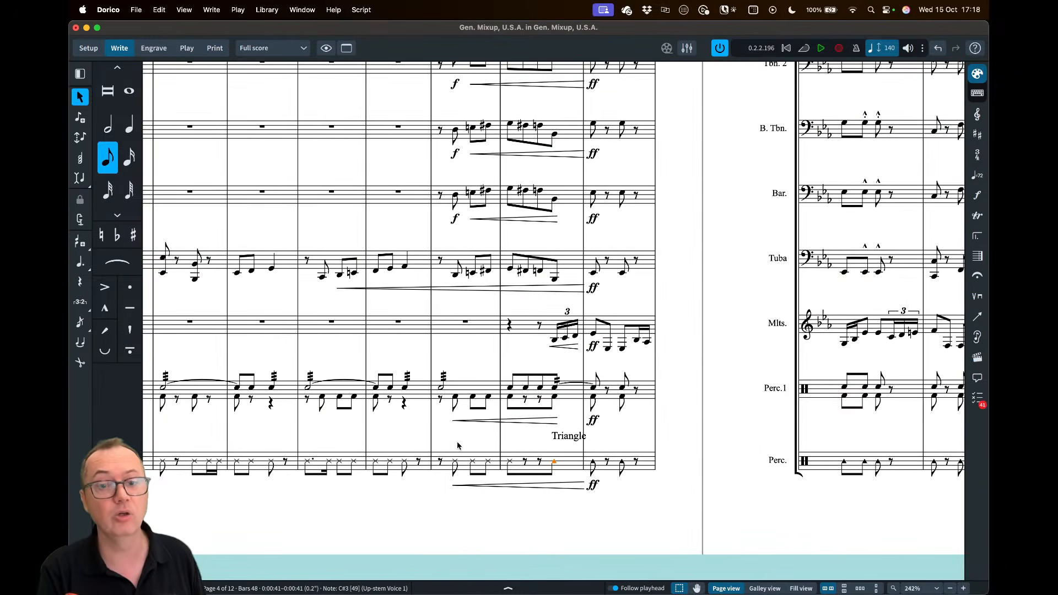
{"action": "scroll", "coordinate": [460, 446], "scroll_direction": "right", "scroll_amount": 15}
{"action": "scroll", "coordinate": [457, 446], "scroll_direction": "left", "scroll_amount": 15}
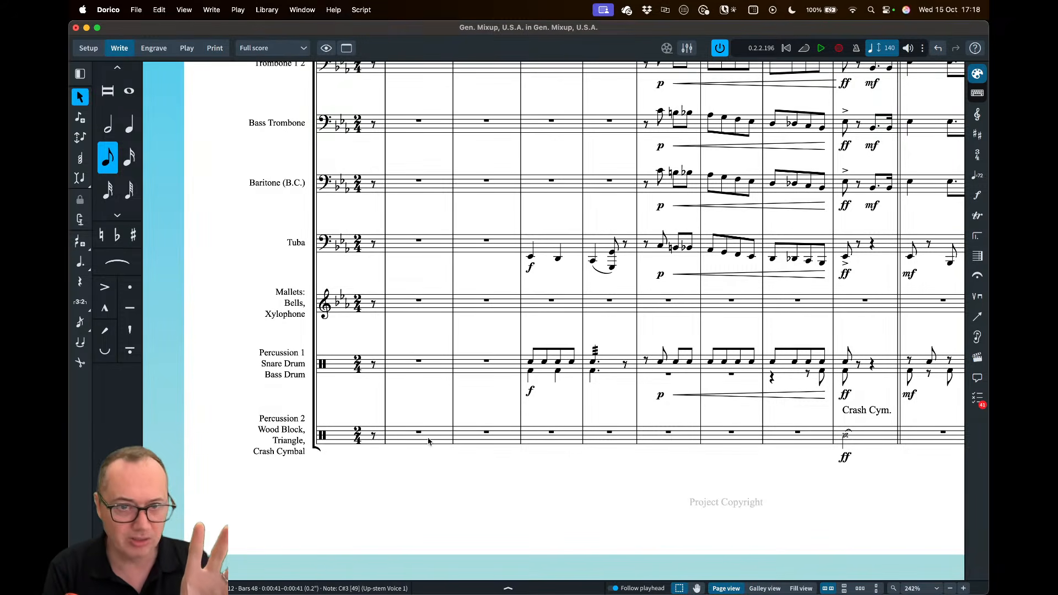
{"action": "left_click", "coordinate": [486, 361]}
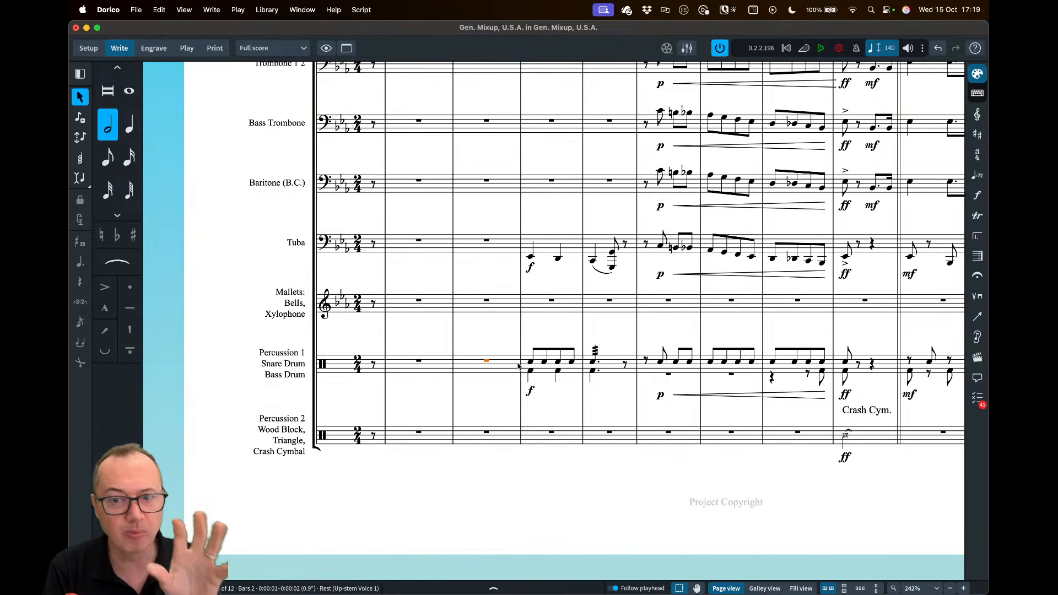
{"action": "left_click", "coordinate": [542, 371]}
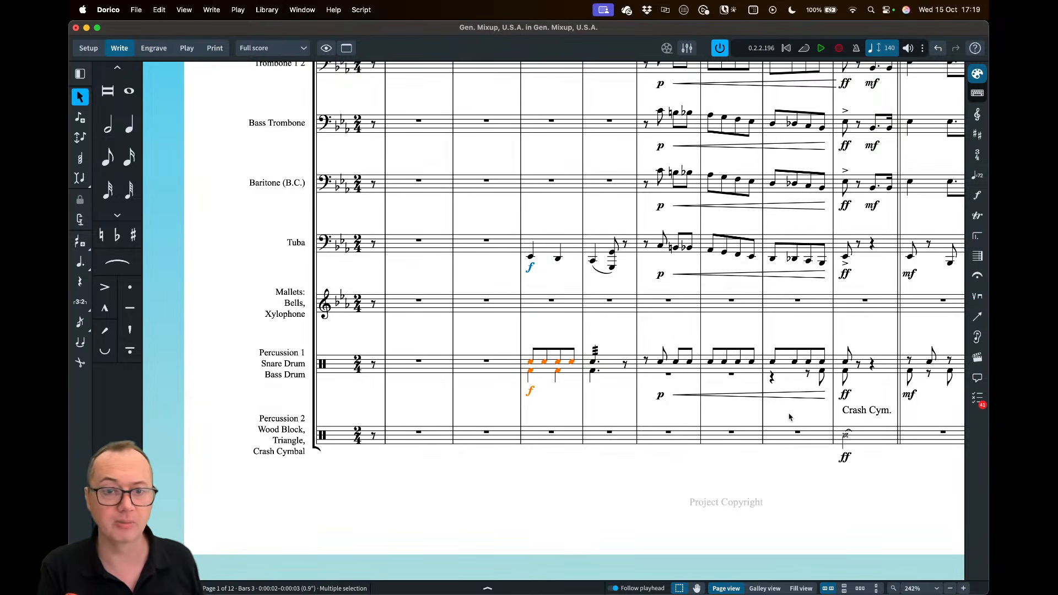
{"action": "scroll", "coordinate": [791, 417], "scroll_direction": "up", "scroll_amount": 1}
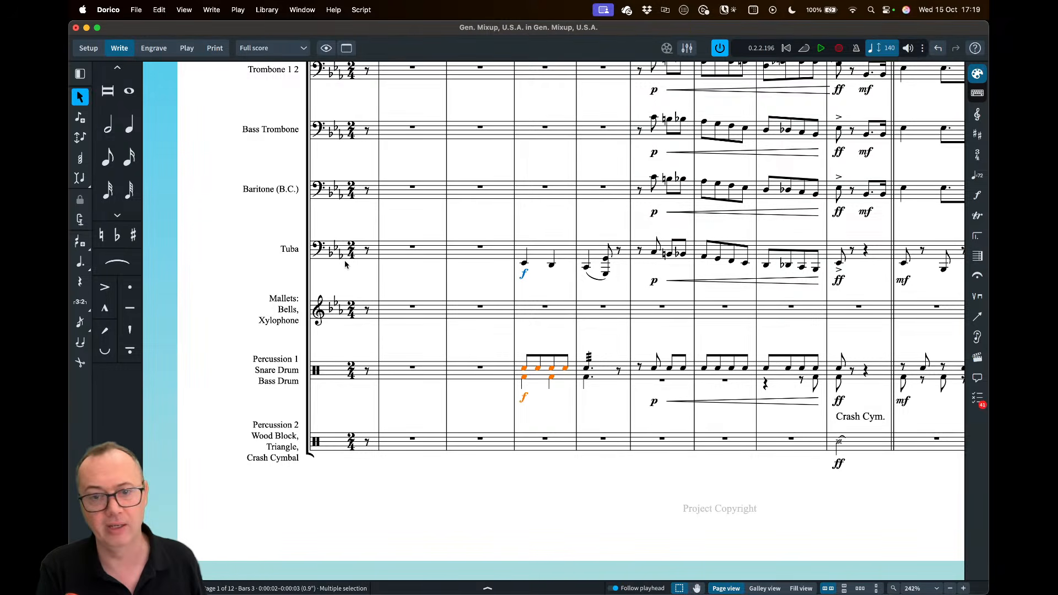
{"action": "left_click", "coordinate": [471, 345]}
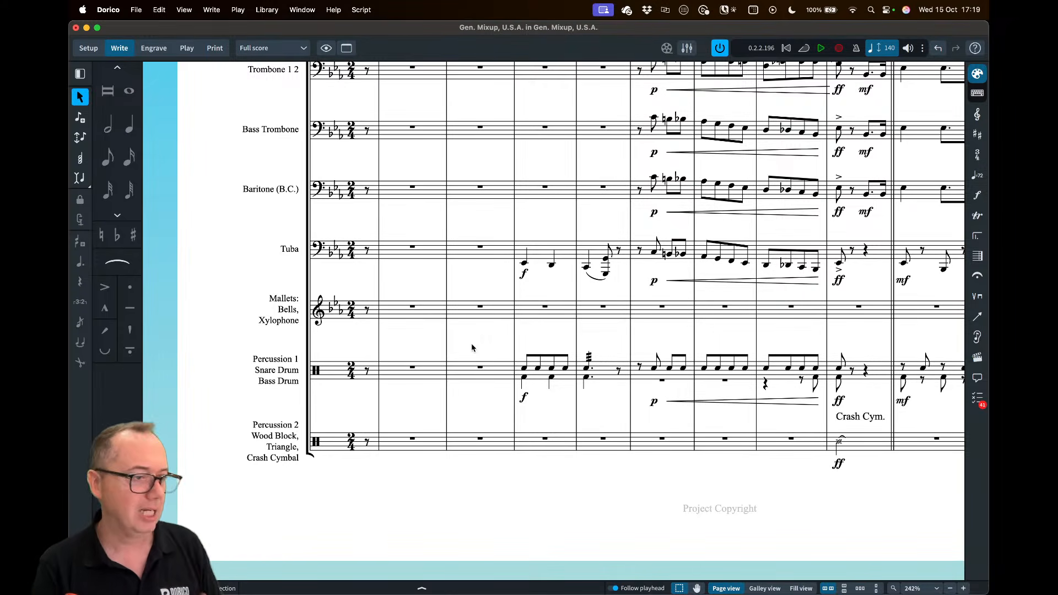
Review the available SMuFL fonts in the Music Fonts dialog and close it without applying changes
{"action": "key", "text": "super+shift+l"}
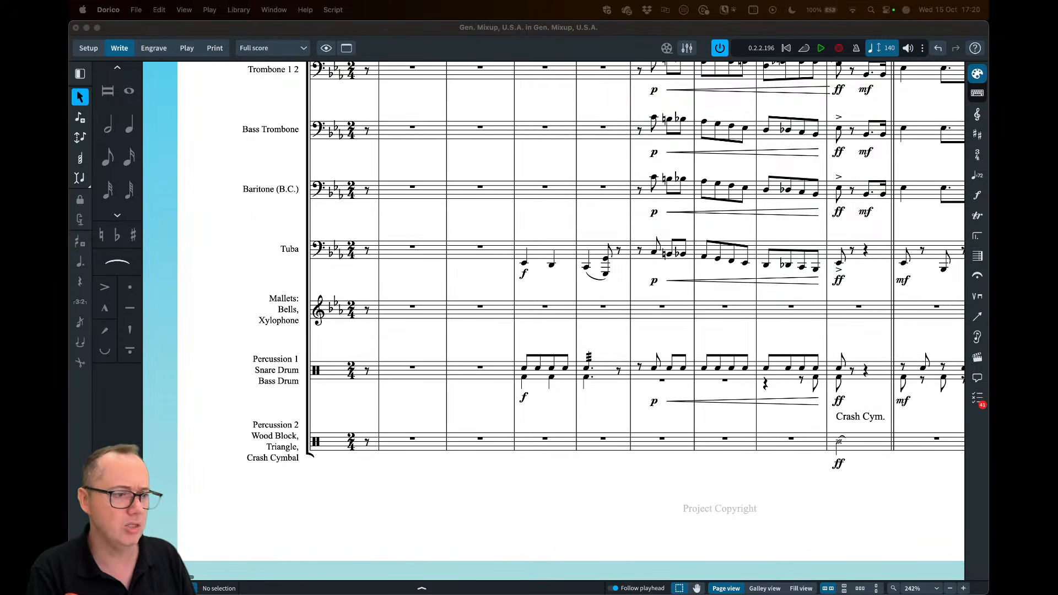
{"action": "left_click", "coordinate": [409, 163]}
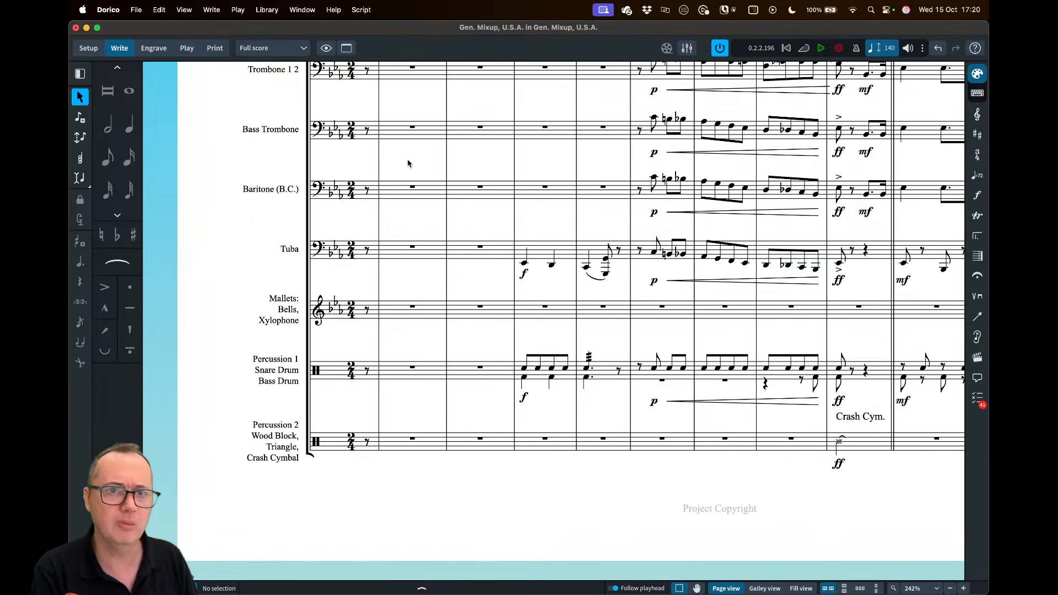
{"action": "left_click", "coordinate": [267, 10]}
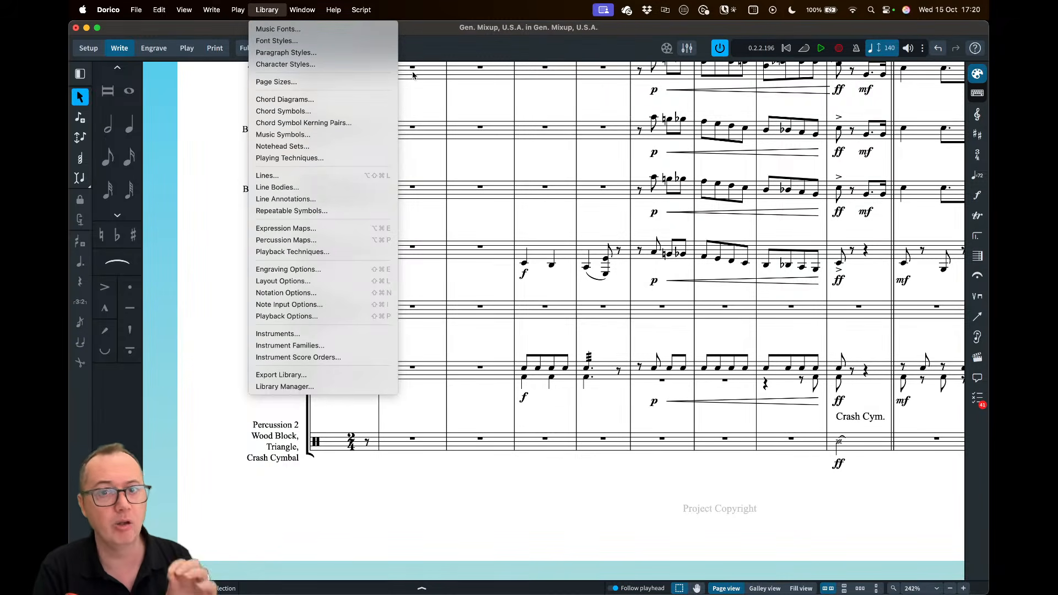
{"action": "left_click", "coordinate": [332, 30]}
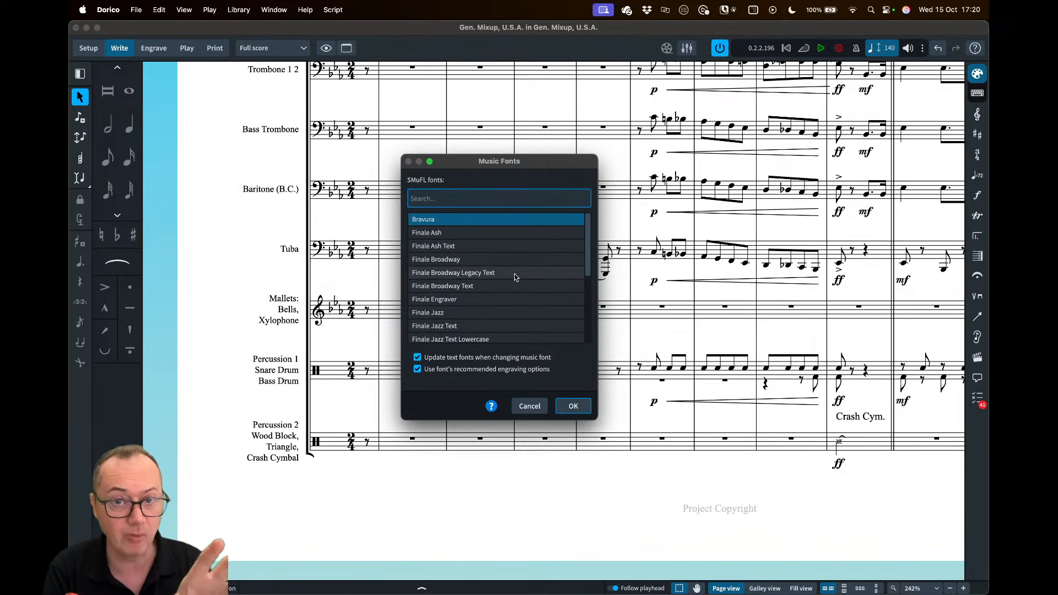
{"action": "left_click", "coordinate": [528, 406]}
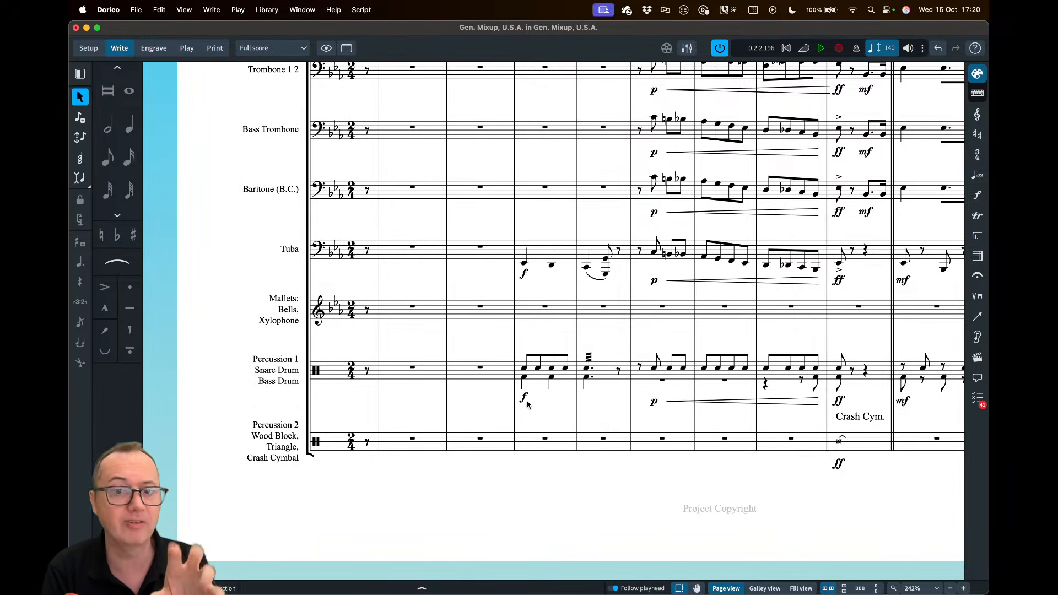
Review the Default Text paragraph style's font choices, spacing, border, placement and alignment options, and cancel without changes
{"action": "left_click", "coordinate": [268, 11]}
{"action": "left_click", "coordinate": [270, 53]}
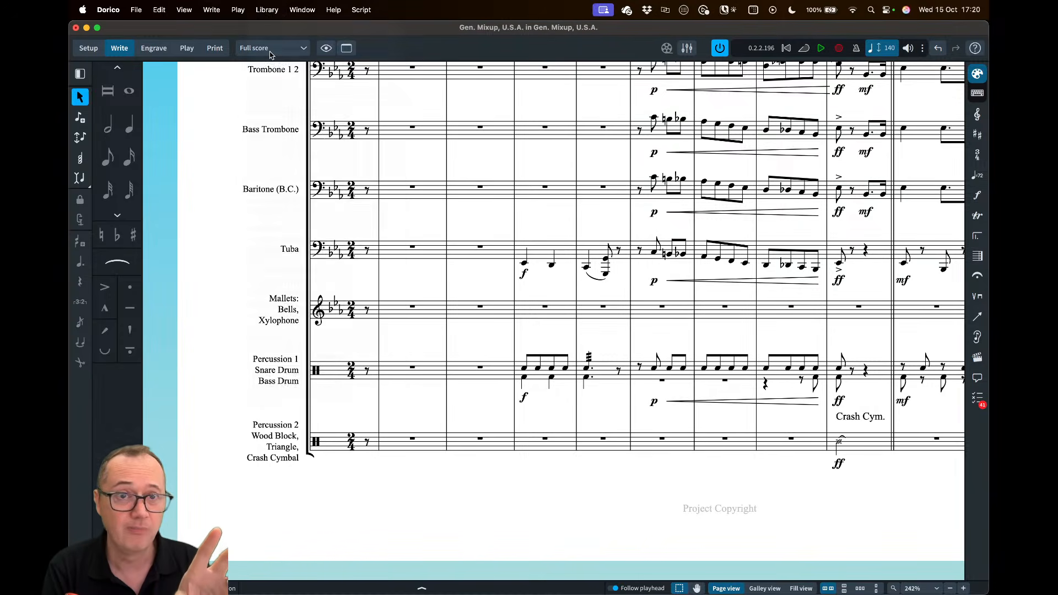
{"action": "left_click", "coordinate": [471, 219]}
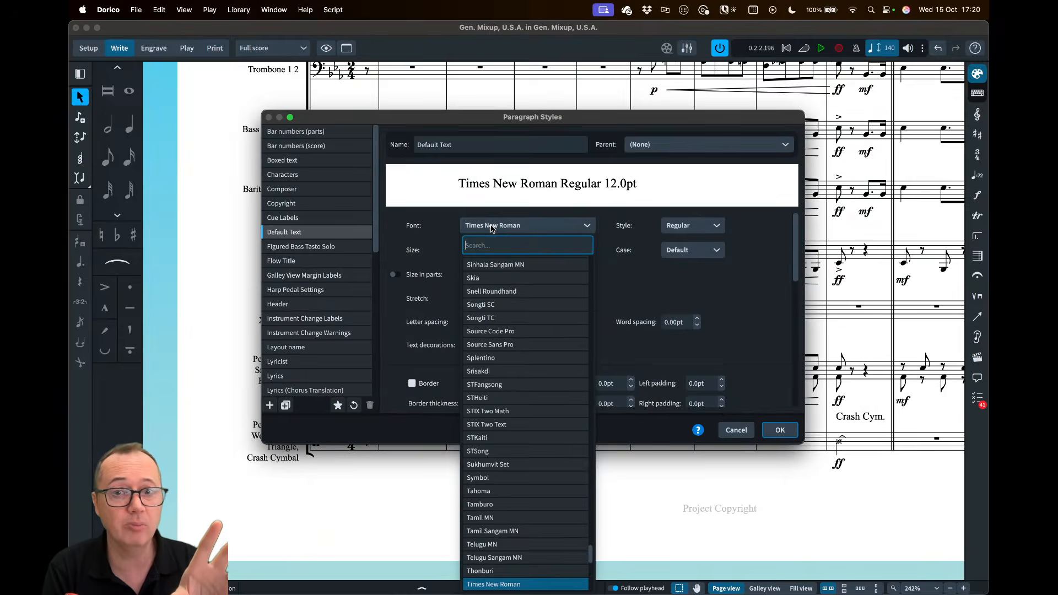
{"action": "scroll", "coordinate": [510, 361], "scroll_direction": "up", "scroll_amount": 20}
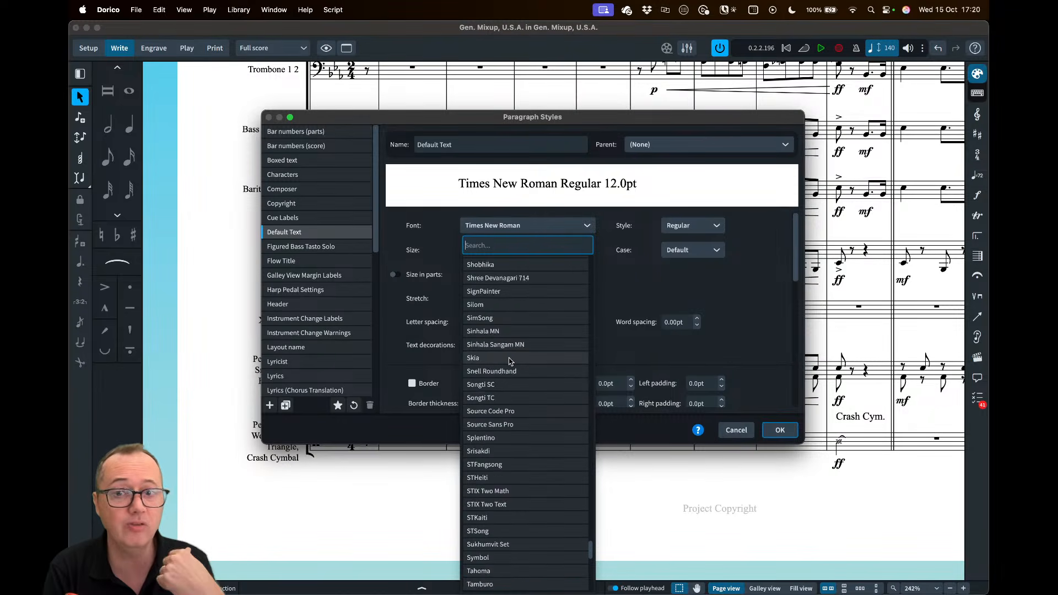
{"action": "scroll", "coordinate": [512, 358], "scroll_direction": "up", "scroll_amount": 8}
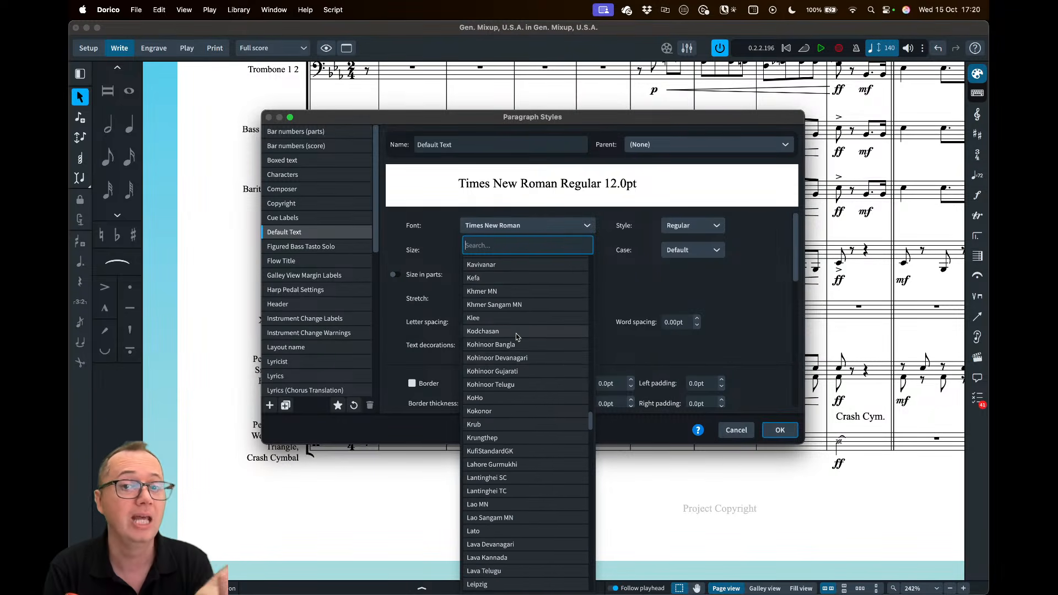
{"action": "left_click", "coordinate": [626, 278]}
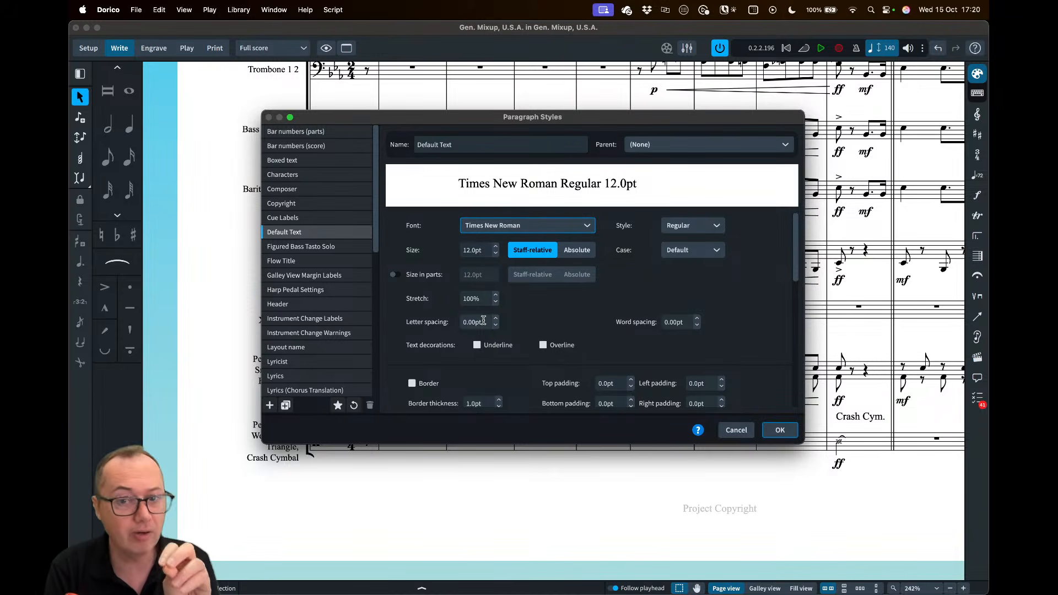
{"action": "scroll", "coordinate": [485, 365], "scroll_direction": "down", "scroll_amount": 5}
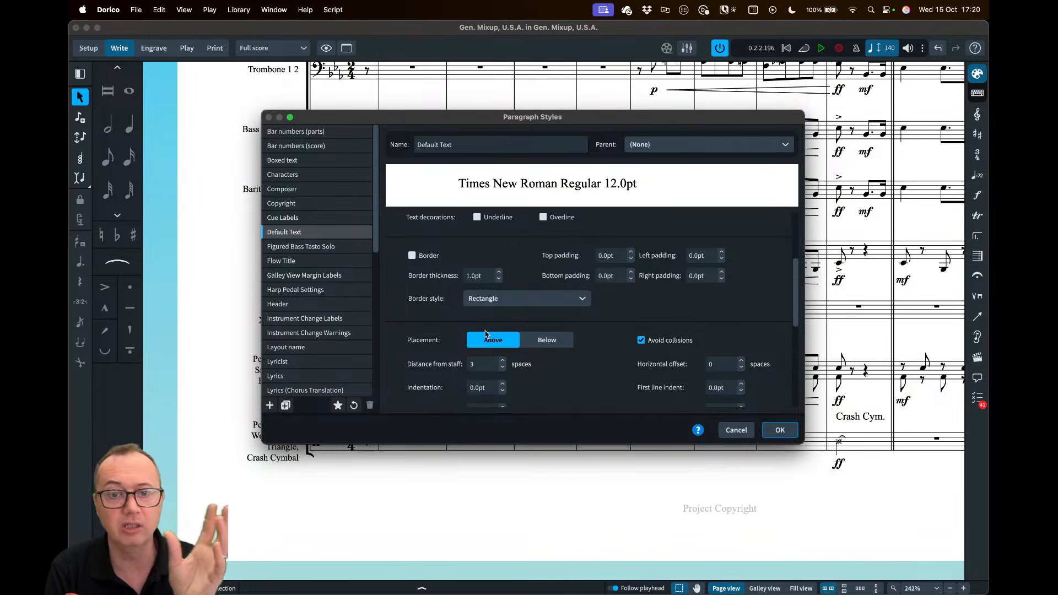
{"action": "scroll", "coordinate": [488, 337], "scroll_direction": "down", "scroll_amount": 2}
{"action": "scroll", "coordinate": [504, 323], "scroll_direction": "down", "scroll_amount": 2}
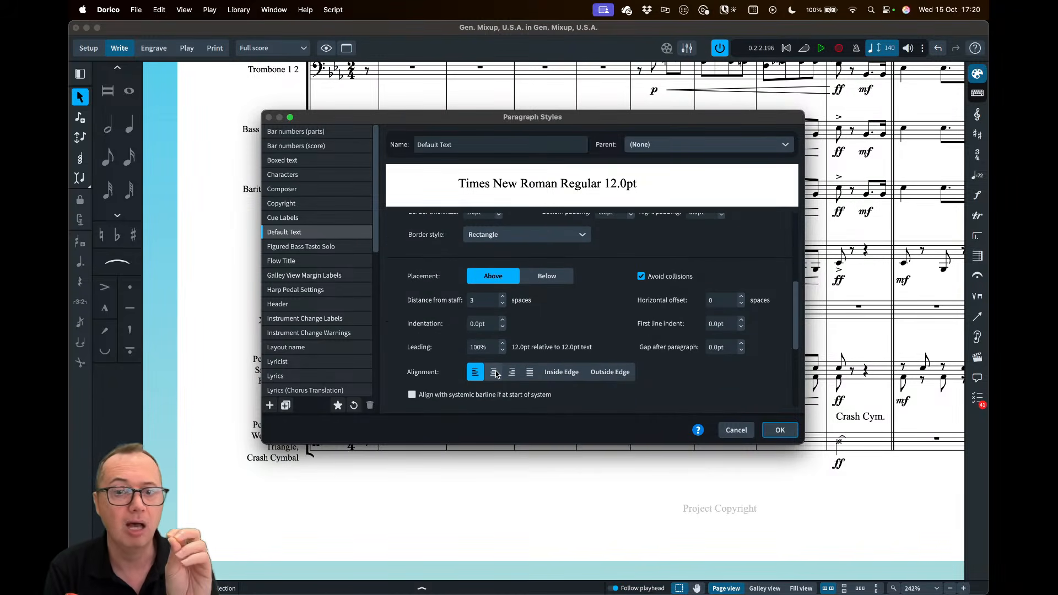
{"action": "scroll", "coordinate": [543, 295], "scroll_direction": "up", "scroll_amount": 9}
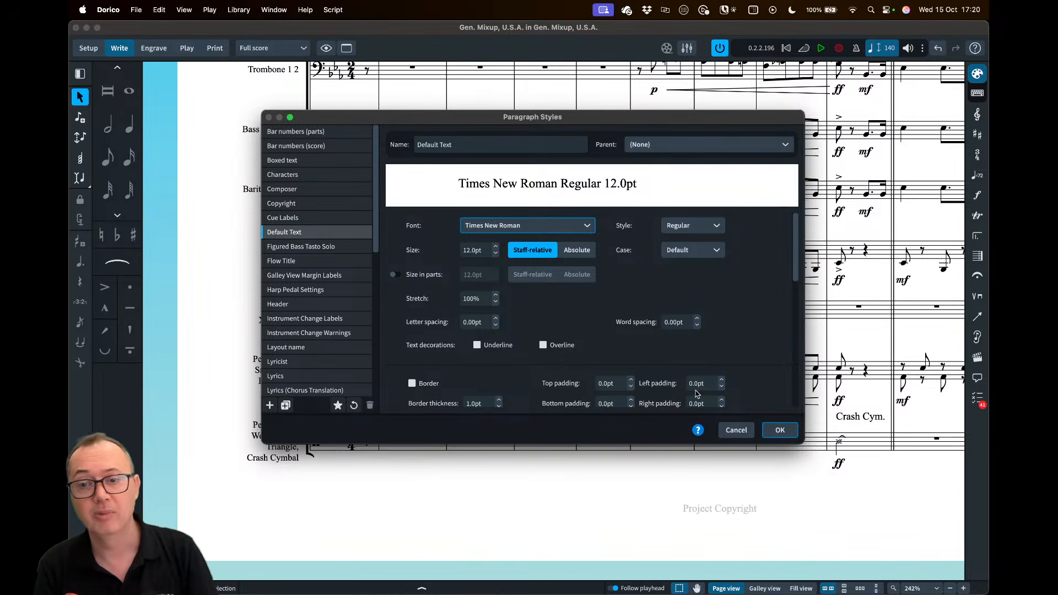
{"action": "left_click", "coordinate": [736, 430]}
Open the Crash Cym. text above the Percussion 2 staff for editing, view the available paragraph styles, and leave the text as is
{"action": "left_click", "coordinate": [853, 418]}
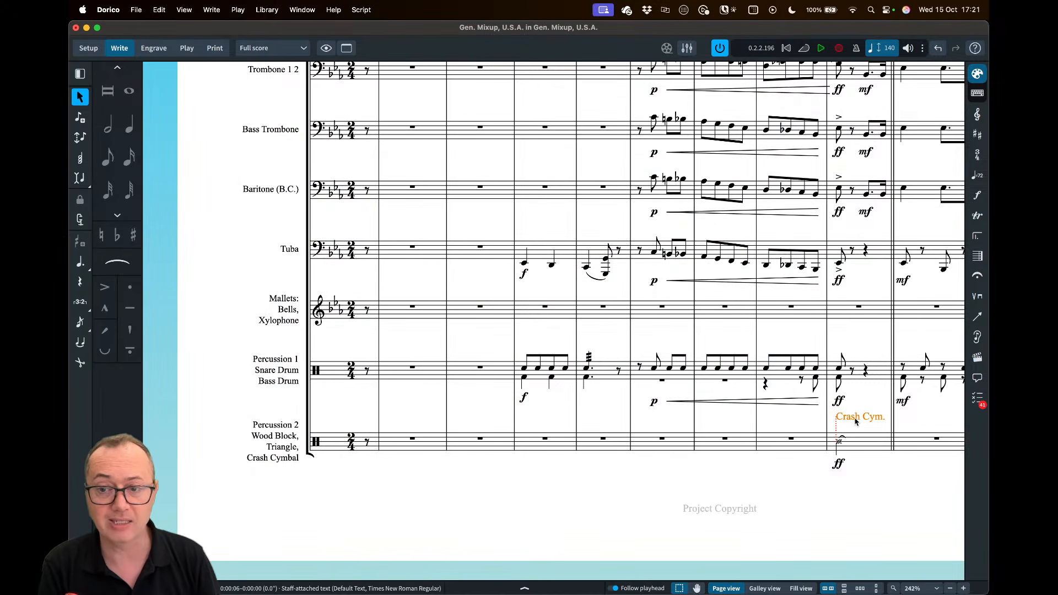
{"action": "double_click", "coordinate": [855, 421]}
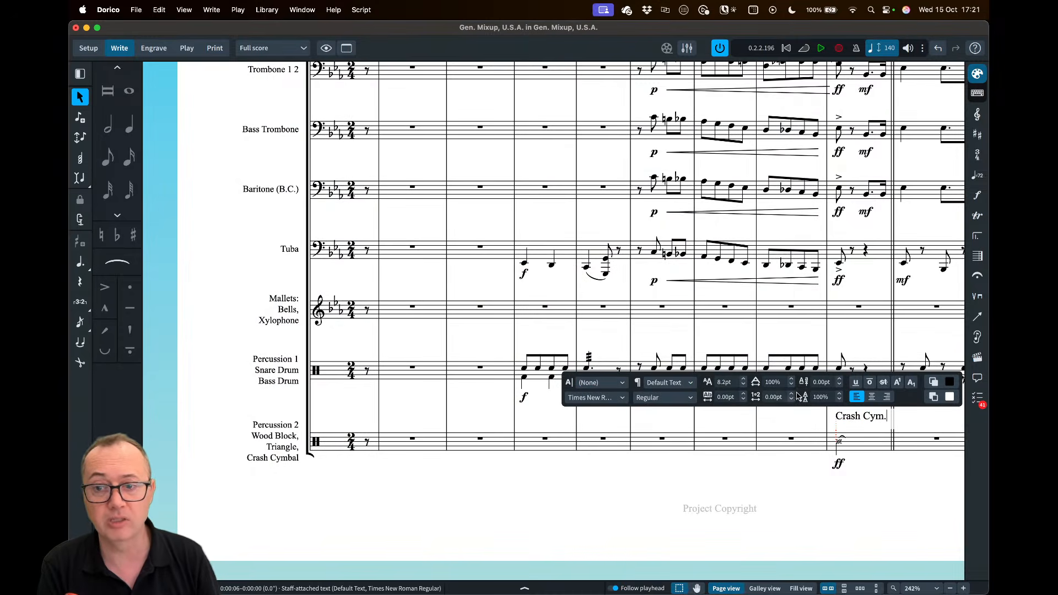
{"action": "left_click", "coordinate": [675, 383]}
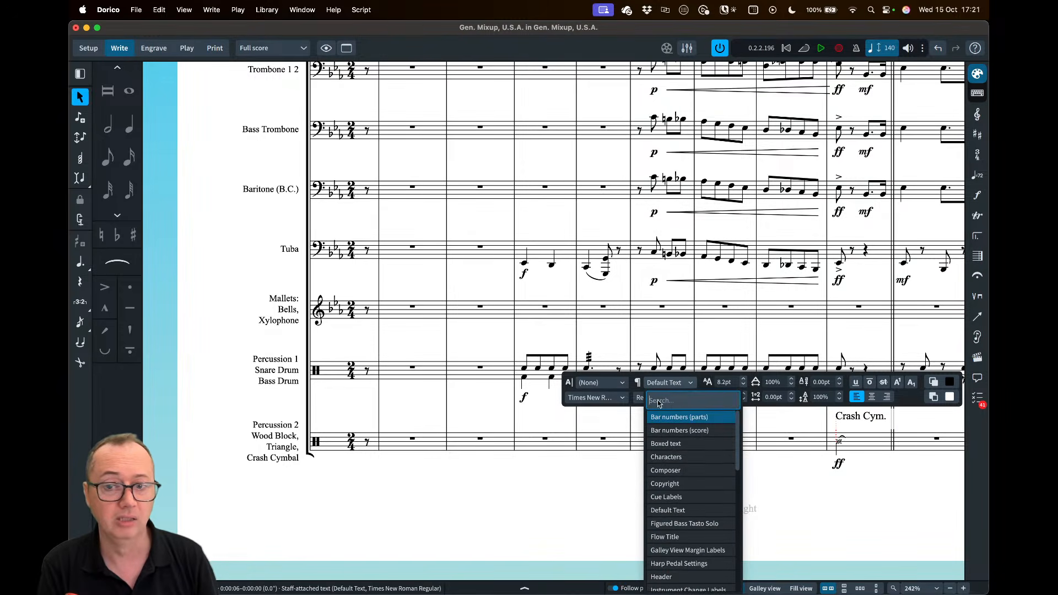
{"action": "key", "text": "Escape"}
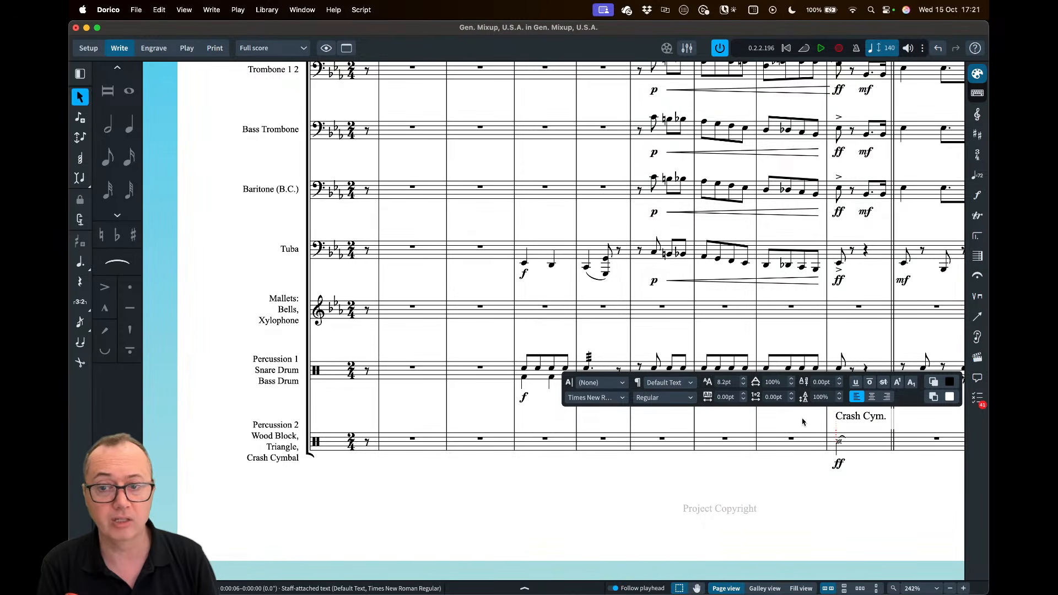
{"action": "key", "text": "Escape"}
{"action": "key", "text": "Escape"}
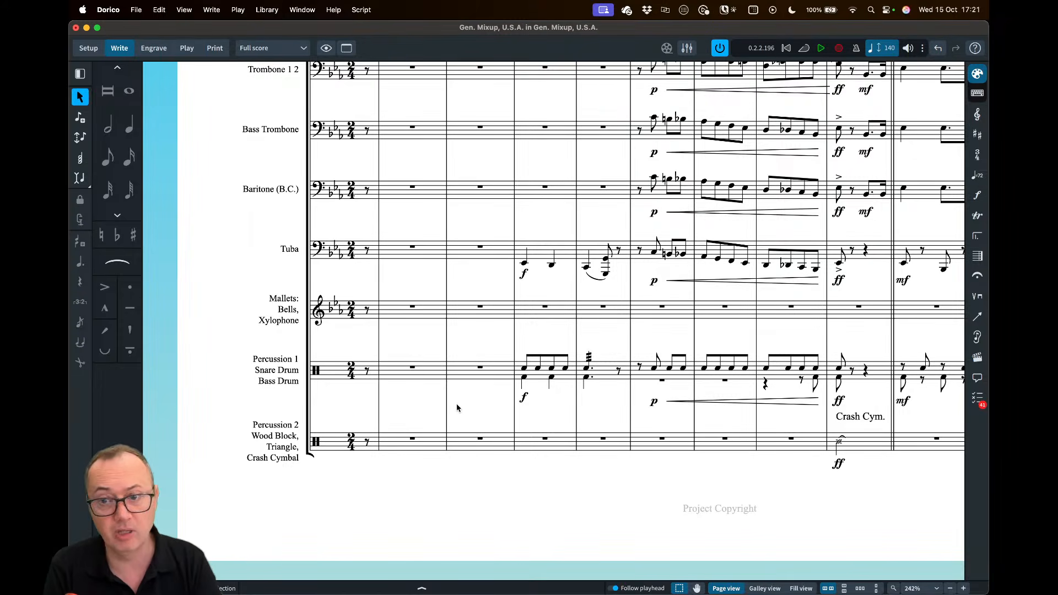
Compare the project with the user library in the Library Manager, showing only differences, and preview the Characters and Overline paragraph styles
{"action": "scroll", "coordinate": [457, 406], "scroll_direction": "up", "scroll_amount": 1}
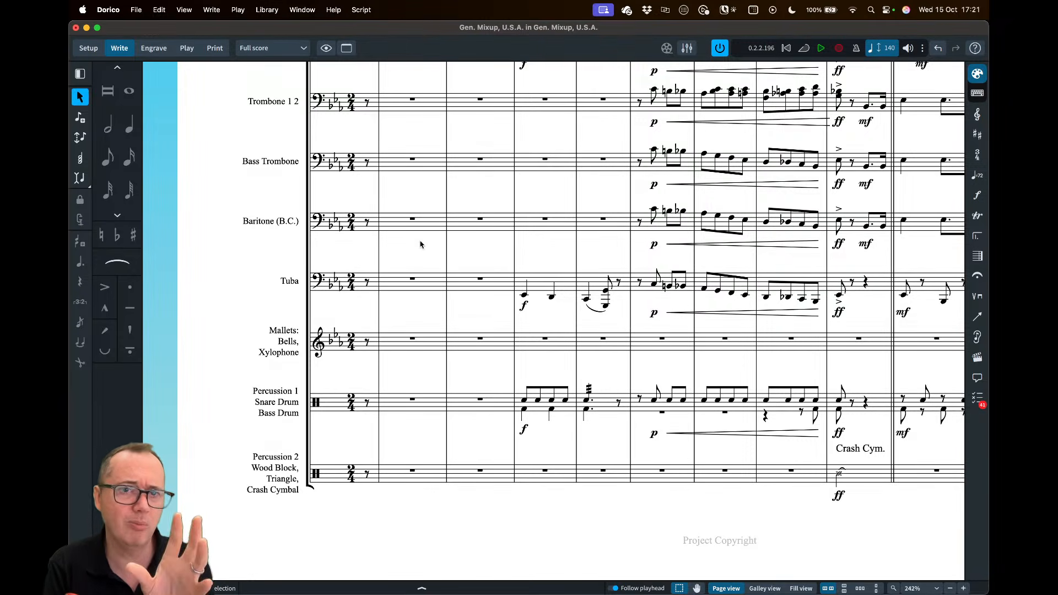
{"action": "left_click", "coordinate": [266, 11]}
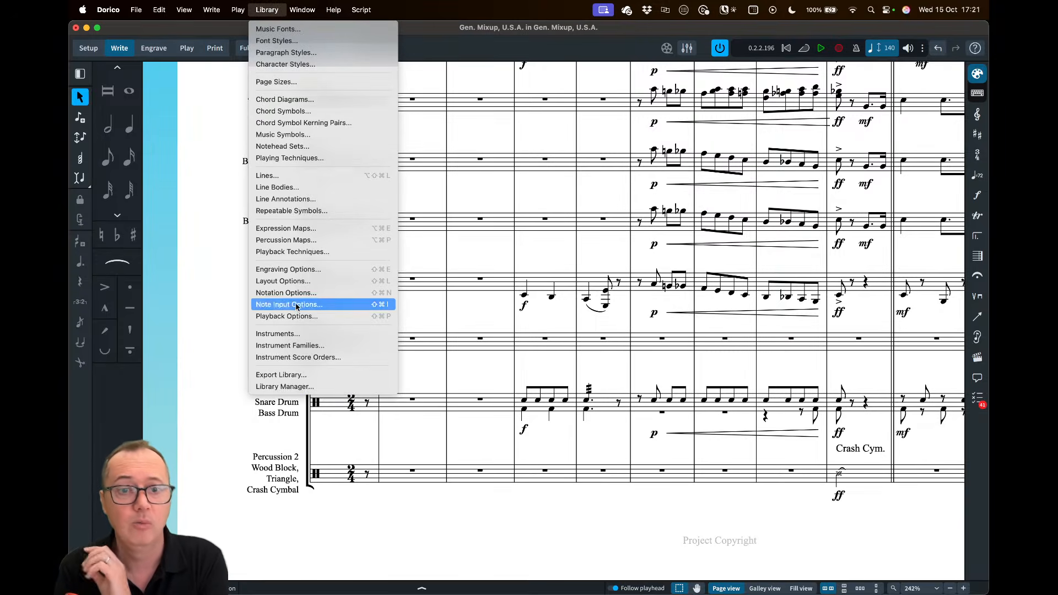
{"action": "left_click", "coordinate": [301, 387]}
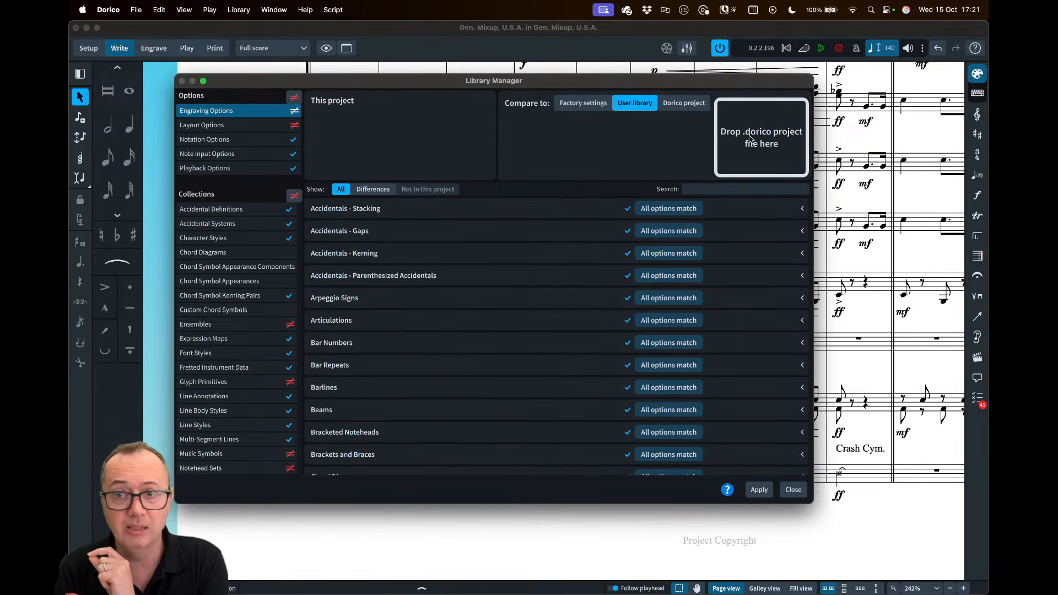
{"action": "left_click", "coordinate": [411, 184]}
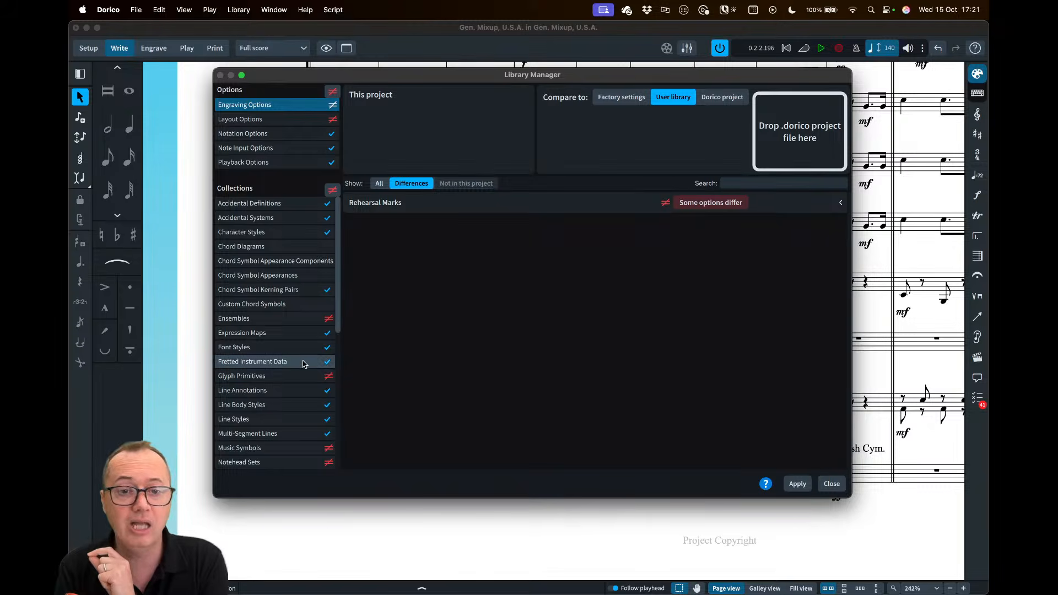
{"action": "scroll", "coordinate": [300, 361], "scroll_direction": "down", "scroll_amount": 8}
{"action": "left_click", "coordinate": [275, 383]}
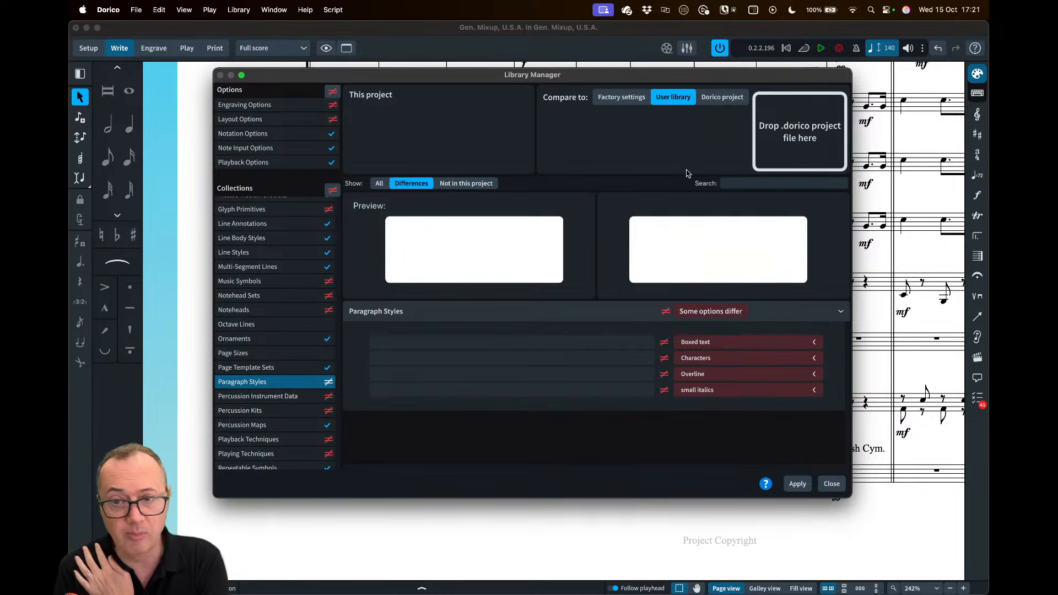
{"action": "left_click", "coordinate": [698, 359]}
{"action": "left_click", "coordinate": [693, 378]}
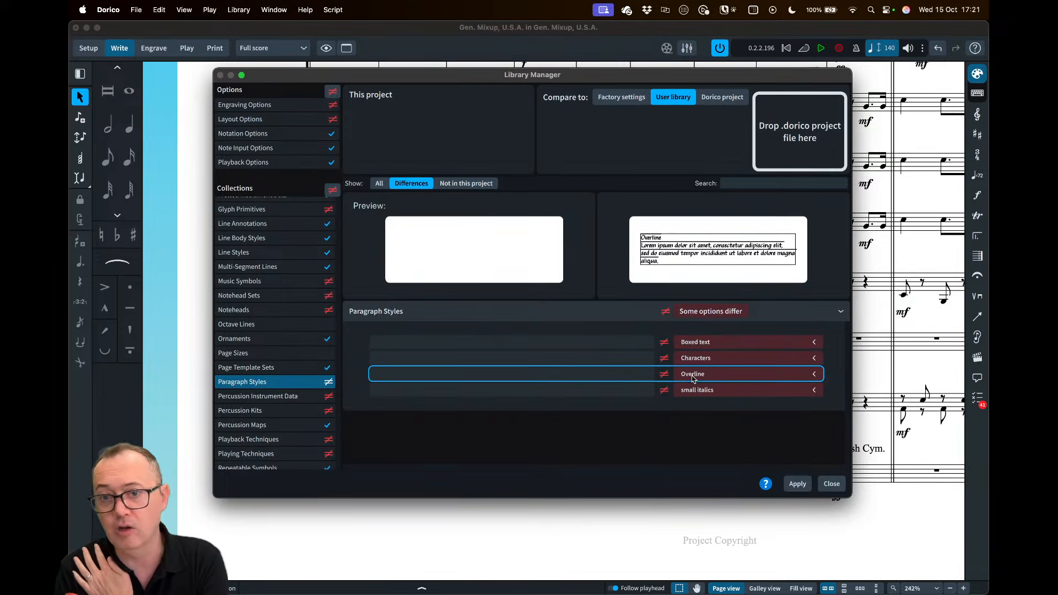
Preview the small italics and Boxed text paragraph styles from the user library and close the Library Manager without applying changes
{"action": "left_click", "coordinate": [692, 392]}
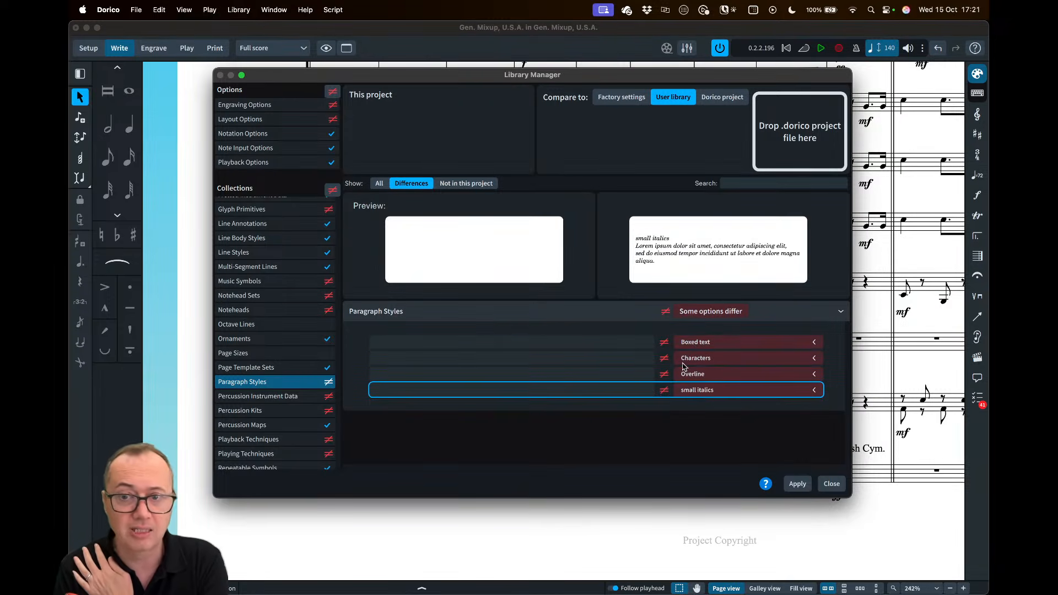
{"action": "left_click", "coordinate": [687, 345]}
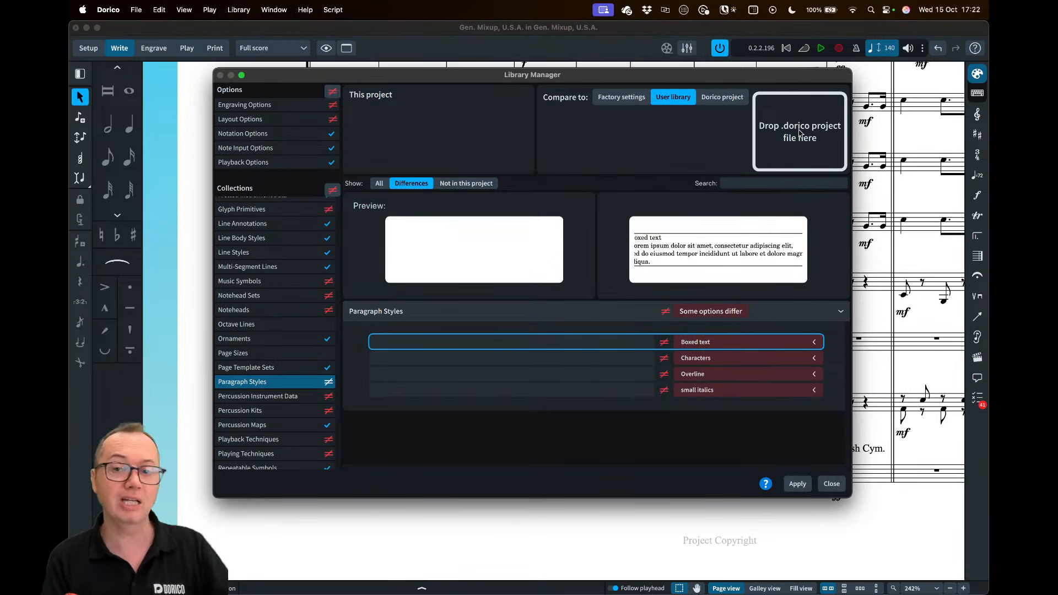
{"action": "left_click", "coordinate": [832, 484]}
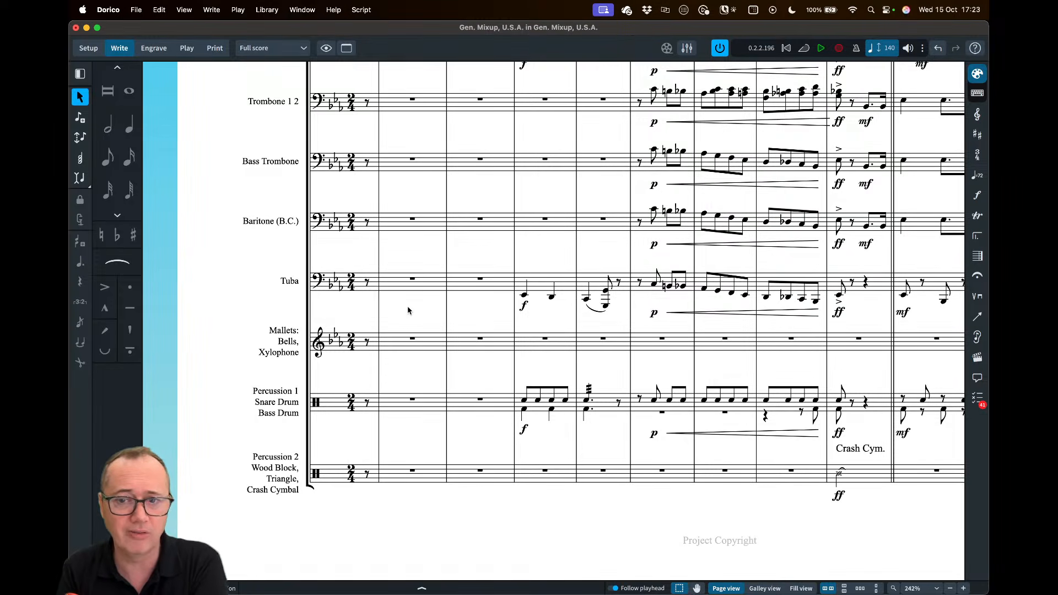
Add a new single player with an empty percussion kit in Setup mode, and close the kit editor with the kit left empty
{"action": "scroll", "coordinate": [407, 327], "scroll_direction": "up", "scroll_amount": 3}
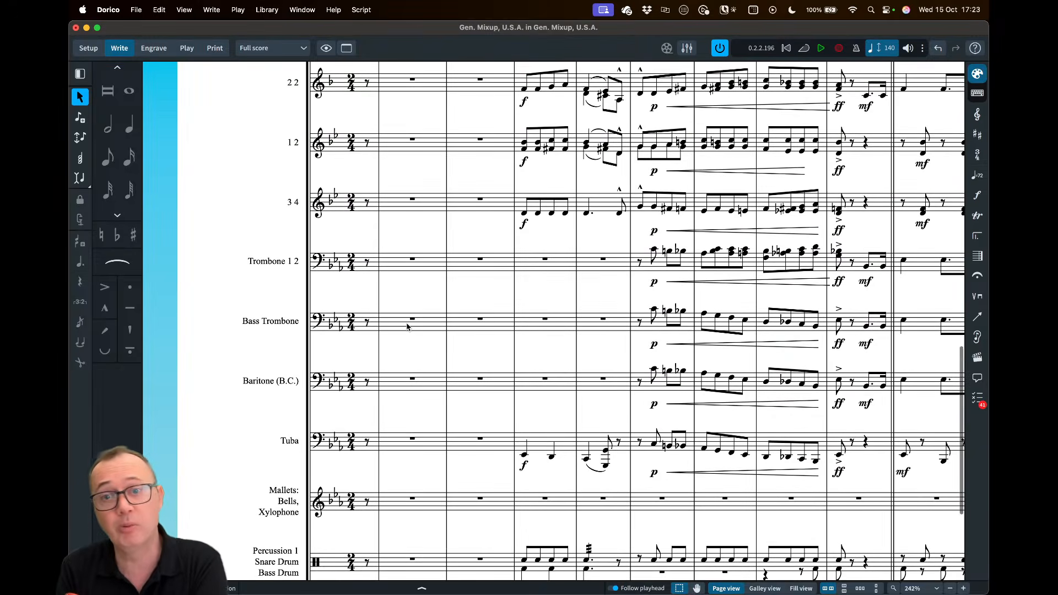
{"action": "scroll", "coordinate": [408, 325], "scroll_direction": "down", "scroll_amount": 3}
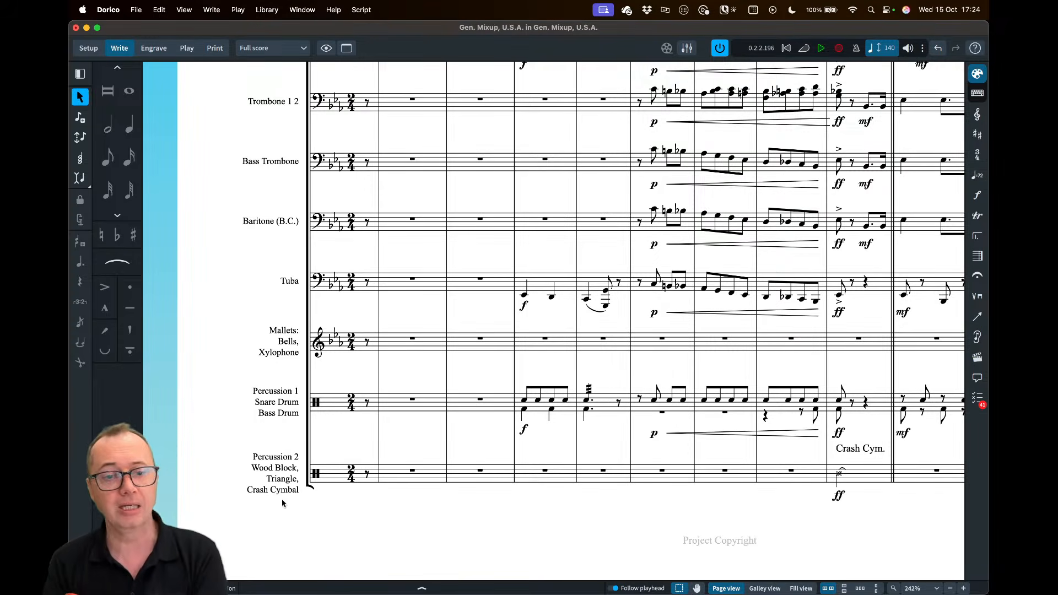
{"action": "left_click", "coordinate": [90, 48]}
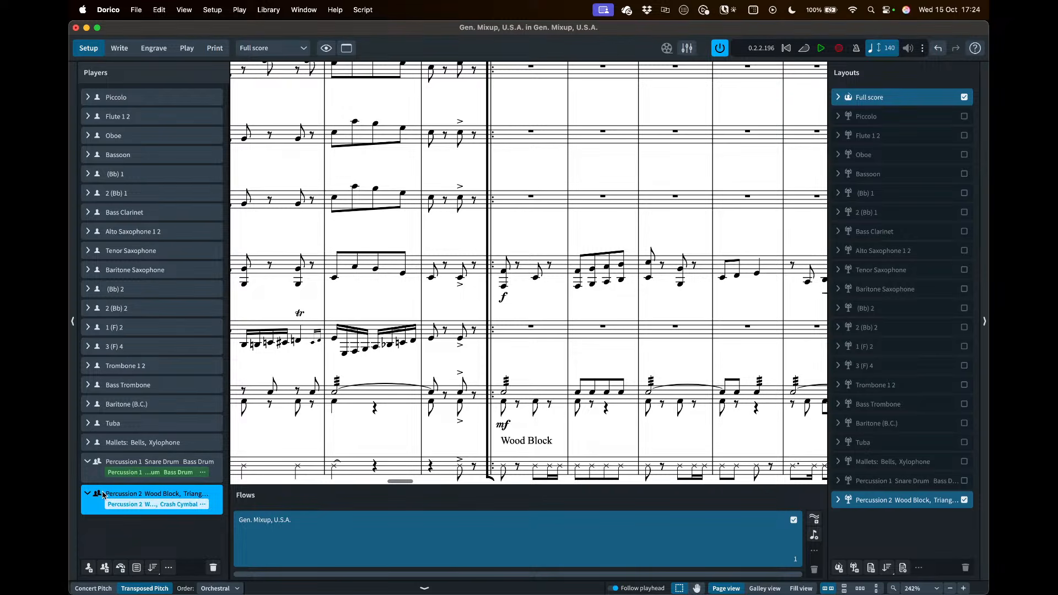
{"action": "left_click", "coordinate": [89, 568]}
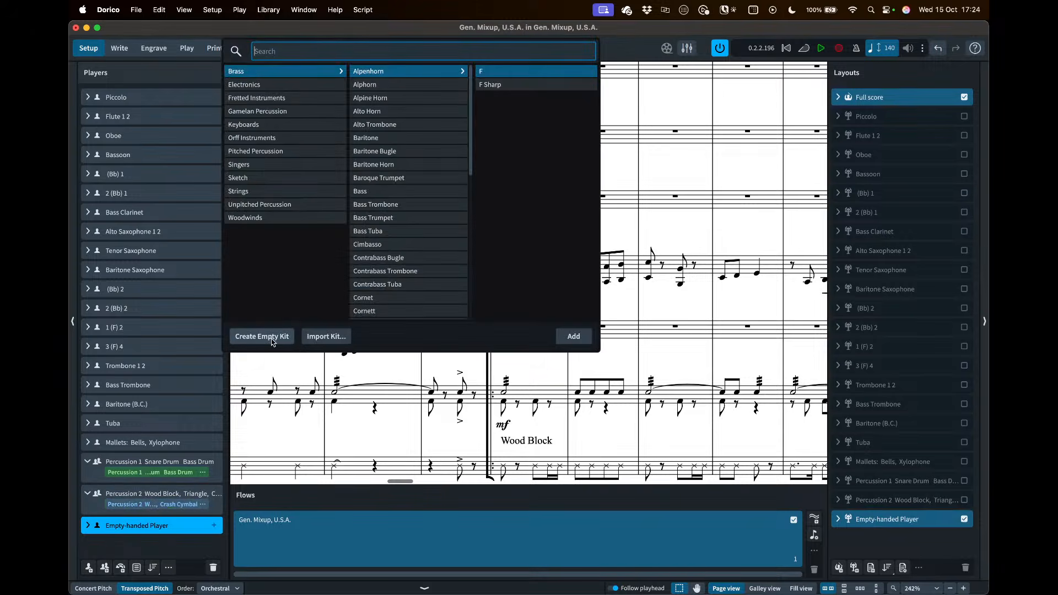
{"action": "left_click", "coordinate": [271, 342]}
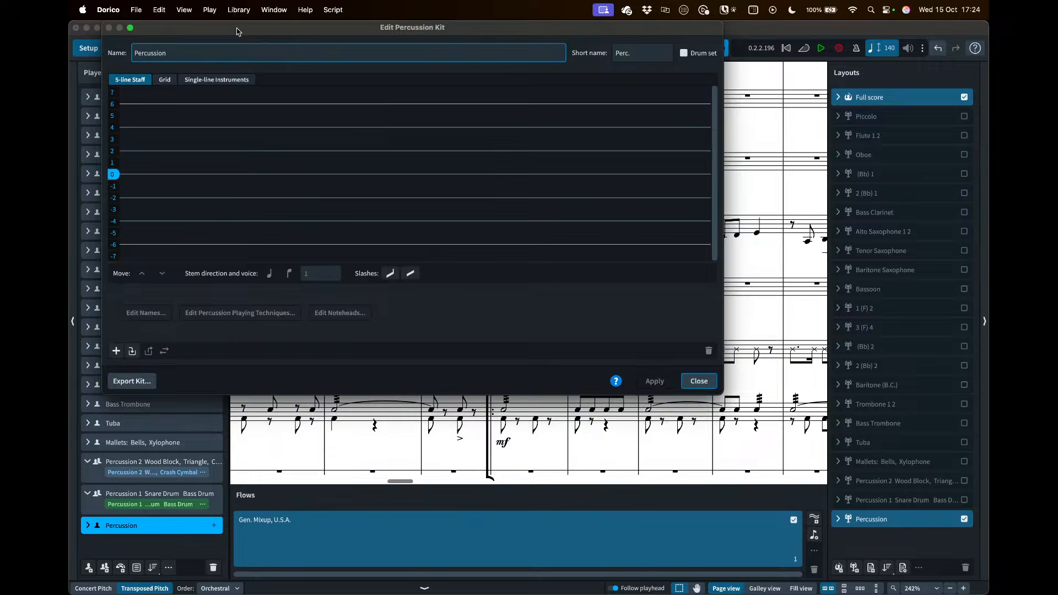
{"action": "left_click_drag", "start_coordinate": [236, 32], "coordinate": [409, 59]}
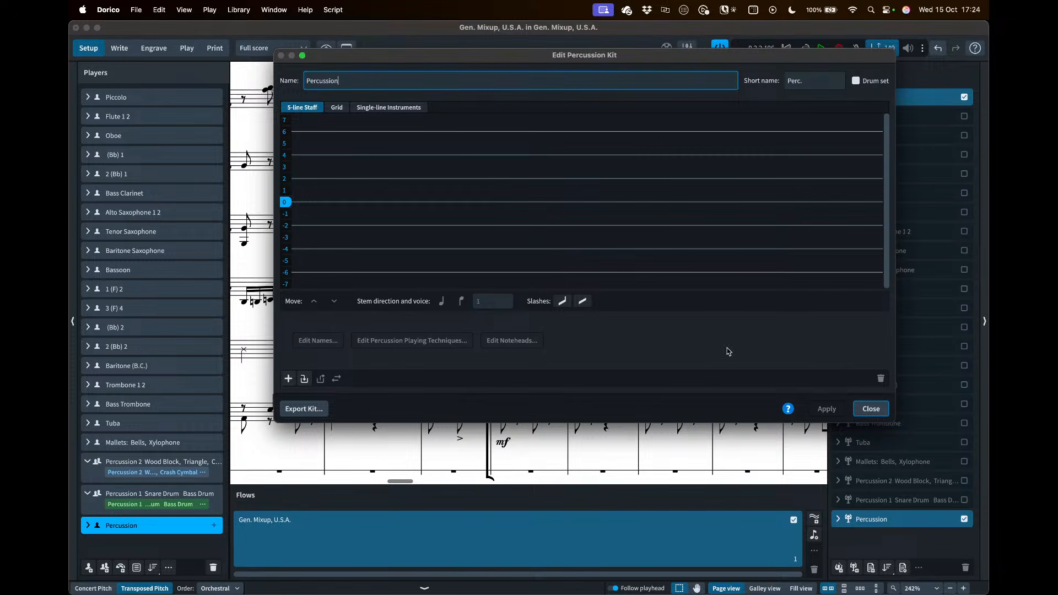
{"action": "left_click", "coordinate": [866, 409]}
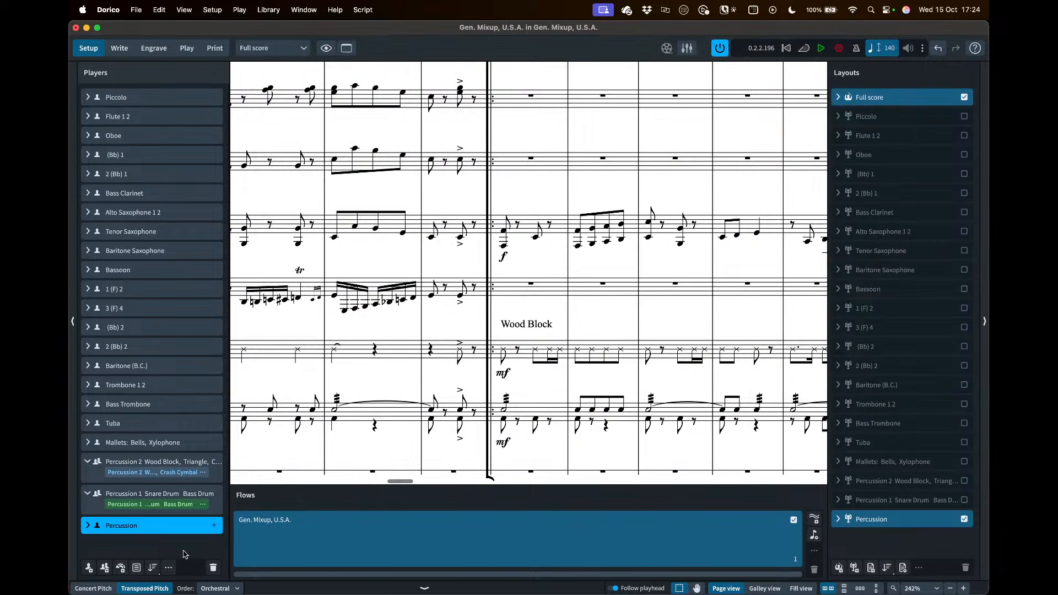
Delete the empty-kit Percussion player together with its part layouts
{"action": "left_click", "coordinate": [213, 568]}
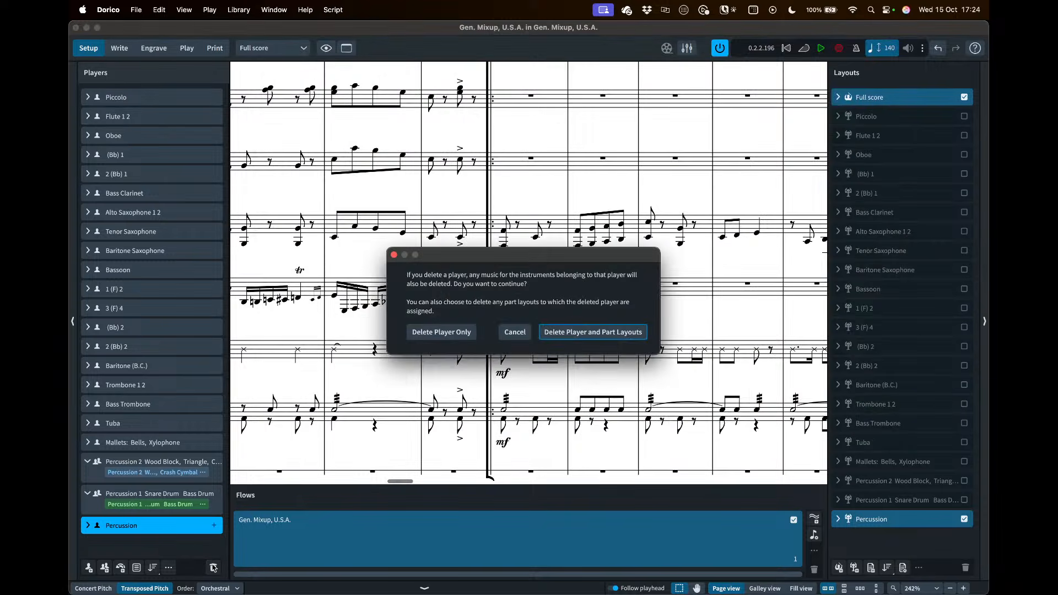
{"action": "left_click", "coordinate": [563, 333]}
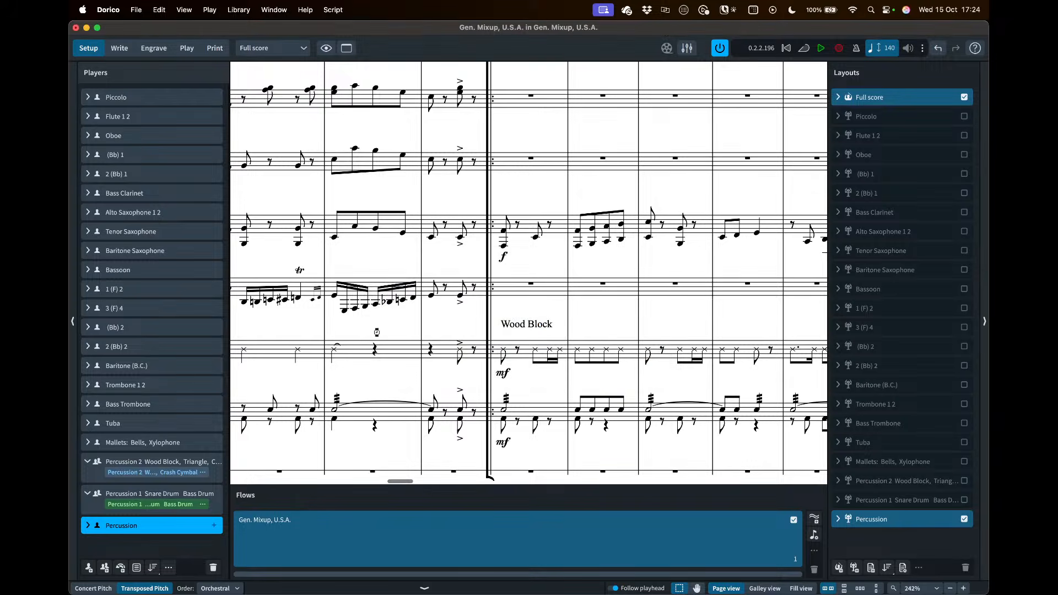
Return to Write mode and examine the Percussion 1 and 2 staves and the rest of the full score's first page
{"action": "left_click", "coordinate": [119, 48]}
{"action": "scroll", "coordinate": [428, 347], "scroll_direction": "left", "scroll_amount": 15}
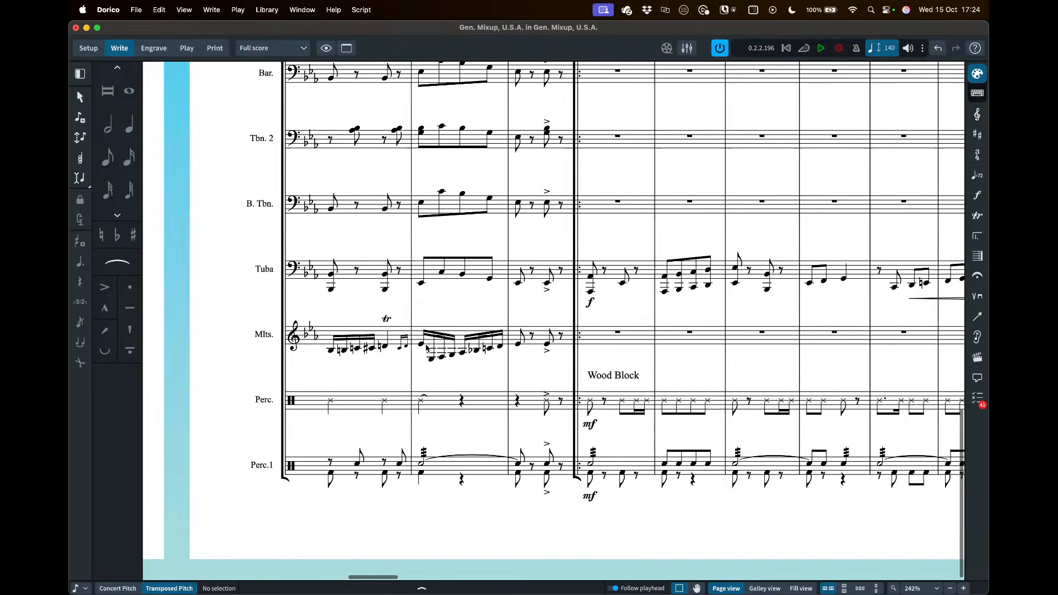
{"action": "scroll", "coordinate": [414, 440], "scroll_direction": "left", "scroll_amount": 15}
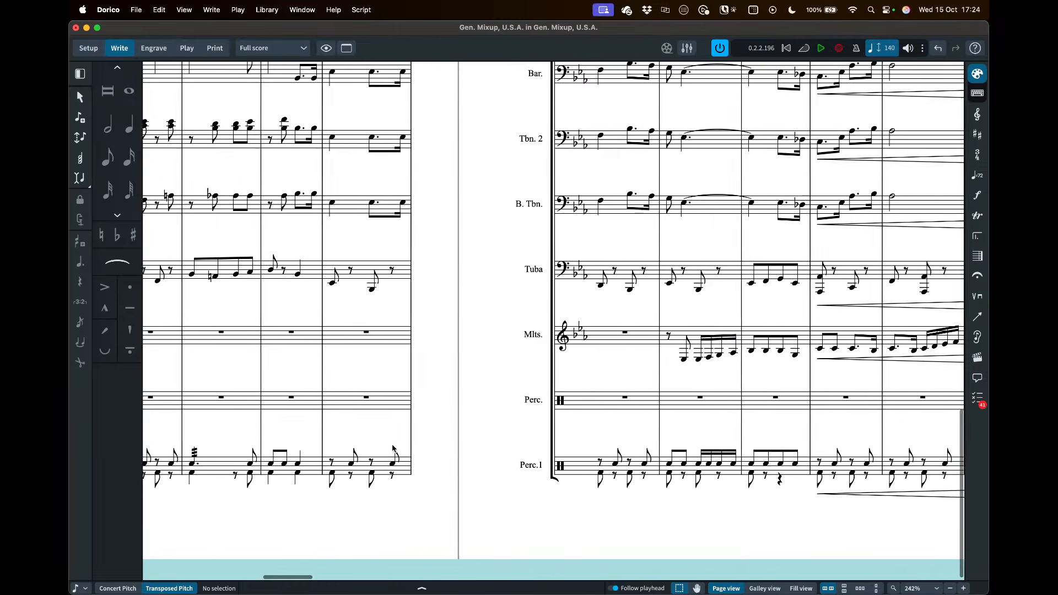
{"action": "scroll", "coordinate": [394, 448], "scroll_direction": "left", "scroll_amount": 15}
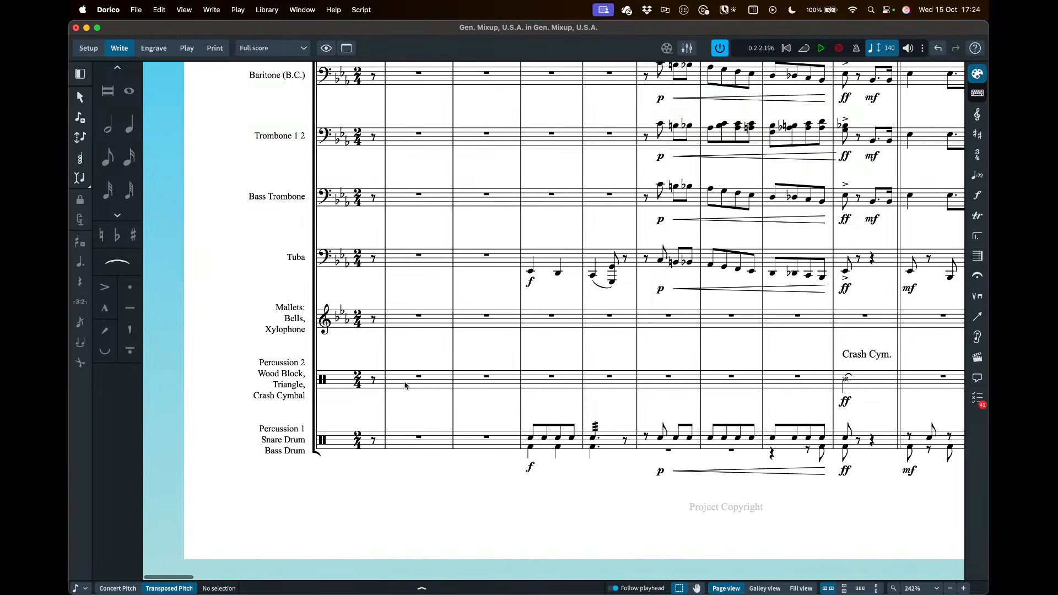
{"action": "scroll", "coordinate": [405, 385], "scroll_direction": "right", "scroll_amount": 10}
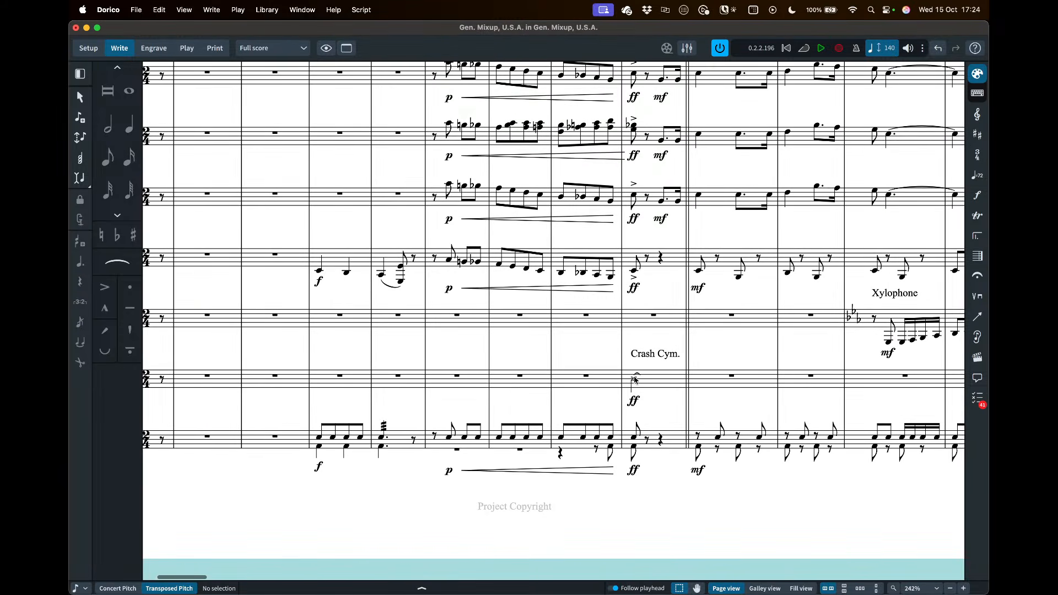
{"action": "scroll", "coordinate": [635, 380], "scroll_direction": "right", "scroll_amount": 3}
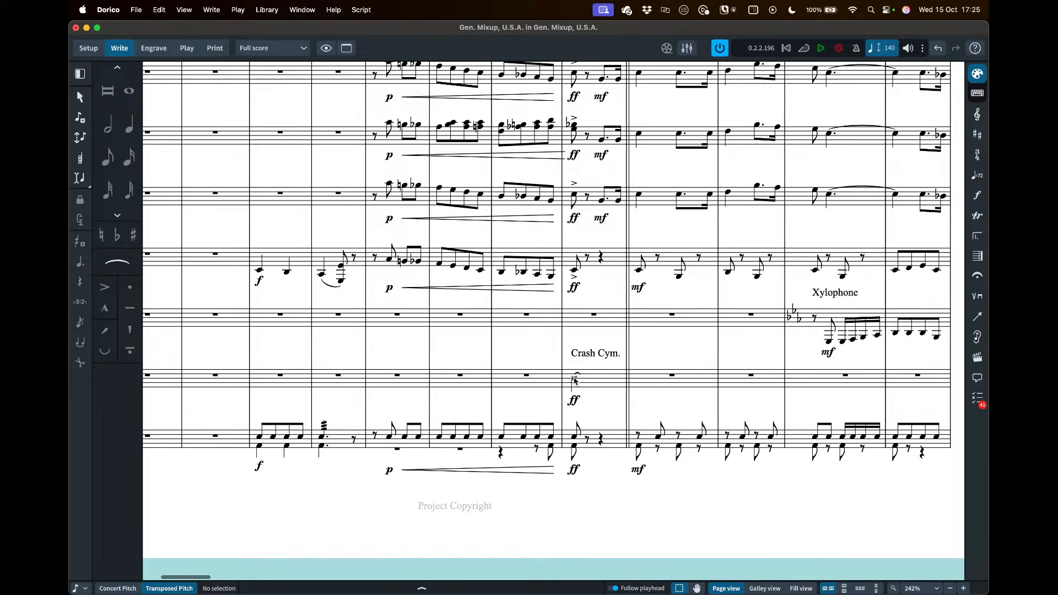
{"action": "scroll", "coordinate": [574, 381], "scroll_direction": "left", "scroll_amount": 10}
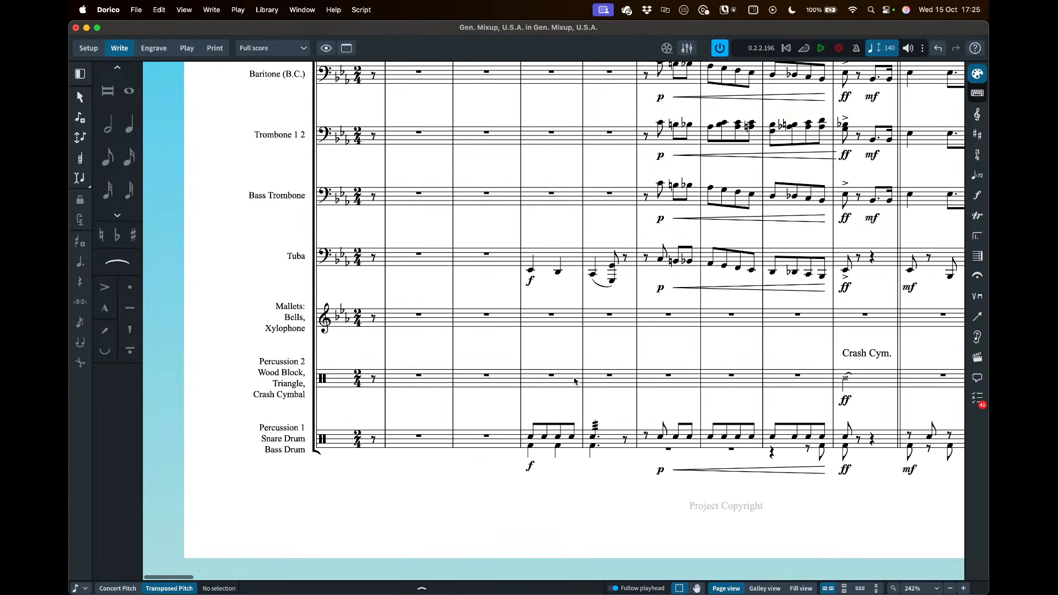
{"action": "scroll", "coordinate": [583, 302], "scroll_direction": "down", "scroll_amount": 5}
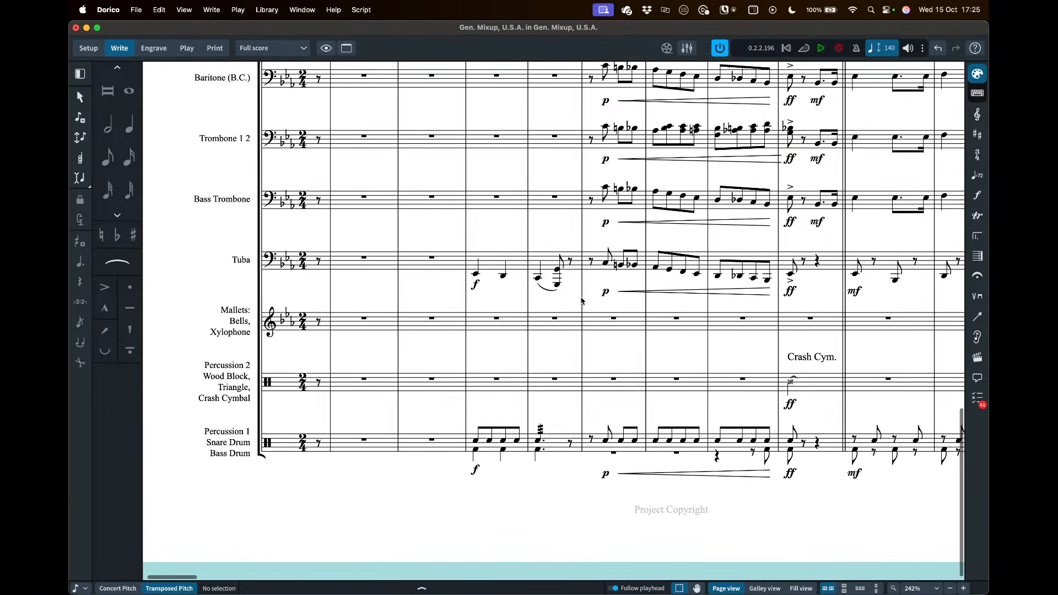
{"action": "scroll", "coordinate": [583, 301], "scroll_direction": "up", "scroll_amount": 10}
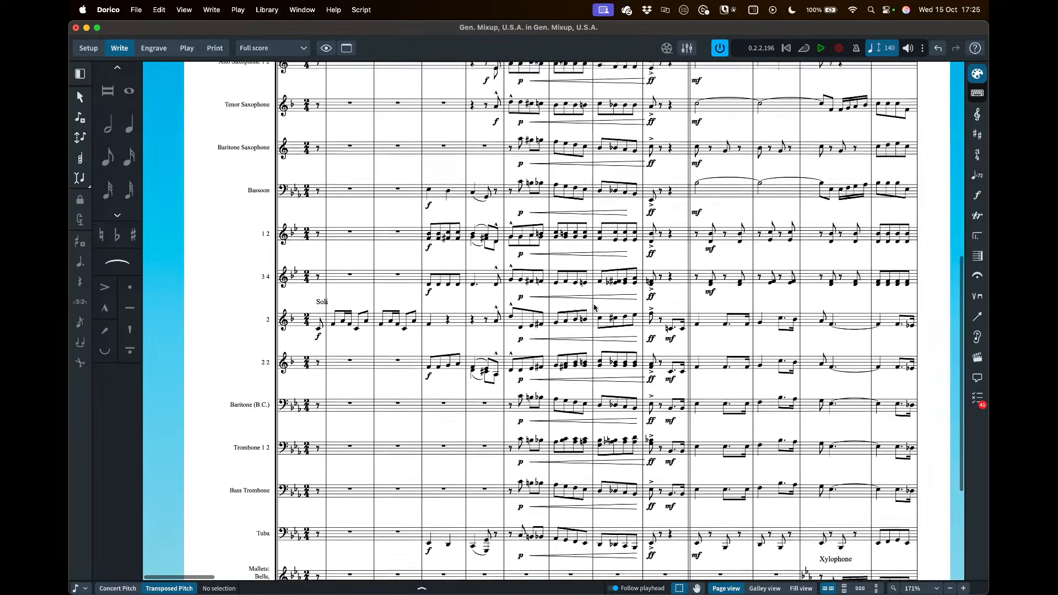
{"action": "scroll", "coordinate": [622, 254], "scroll_direction": "up", "scroll_amount": 12}
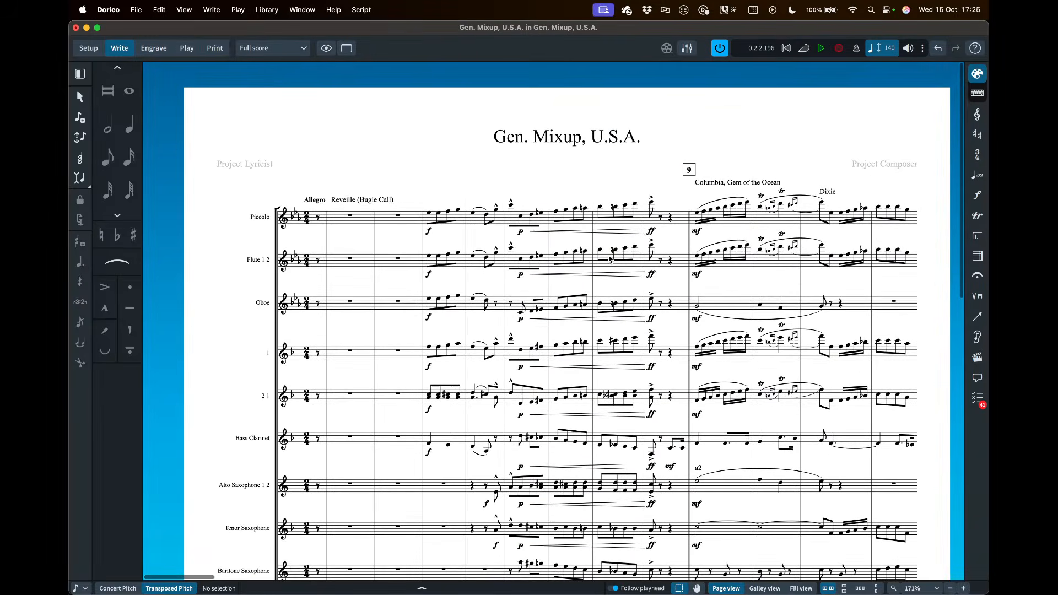
Examine the Allegro tempo mark, the Reveille (Bugle Call) text and the other tune titles above the Piccolo staff on pages 1 and 2
{"action": "left_click", "coordinate": [378, 201]}
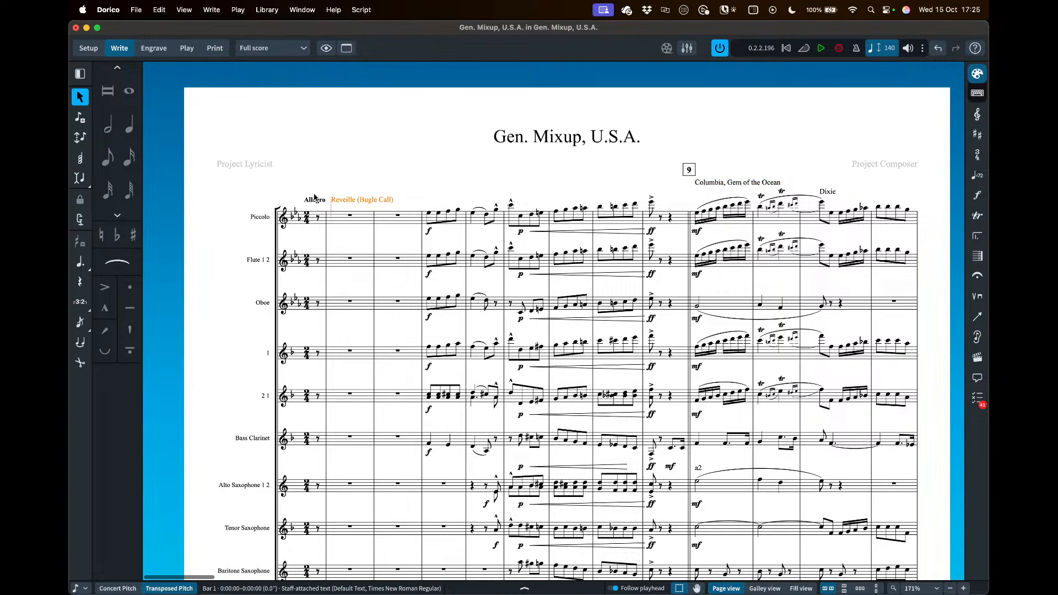
{"action": "left_click", "coordinate": [313, 201]}
{"action": "scroll", "coordinate": [306, 203], "scroll_direction": "up", "scroll_amount": 3}
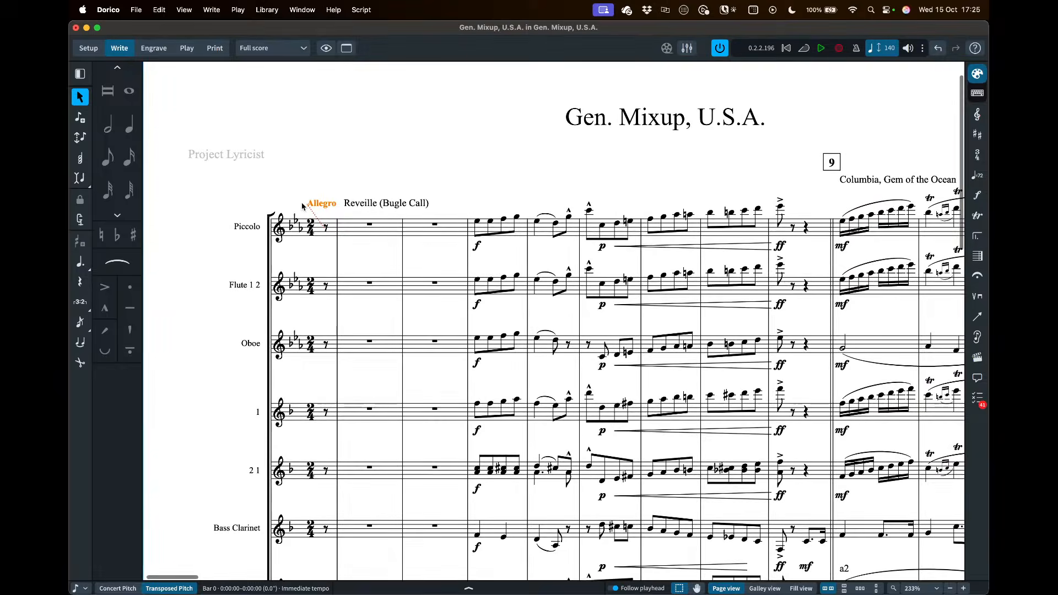
{"action": "left_click", "coordinate": [373, 180]}
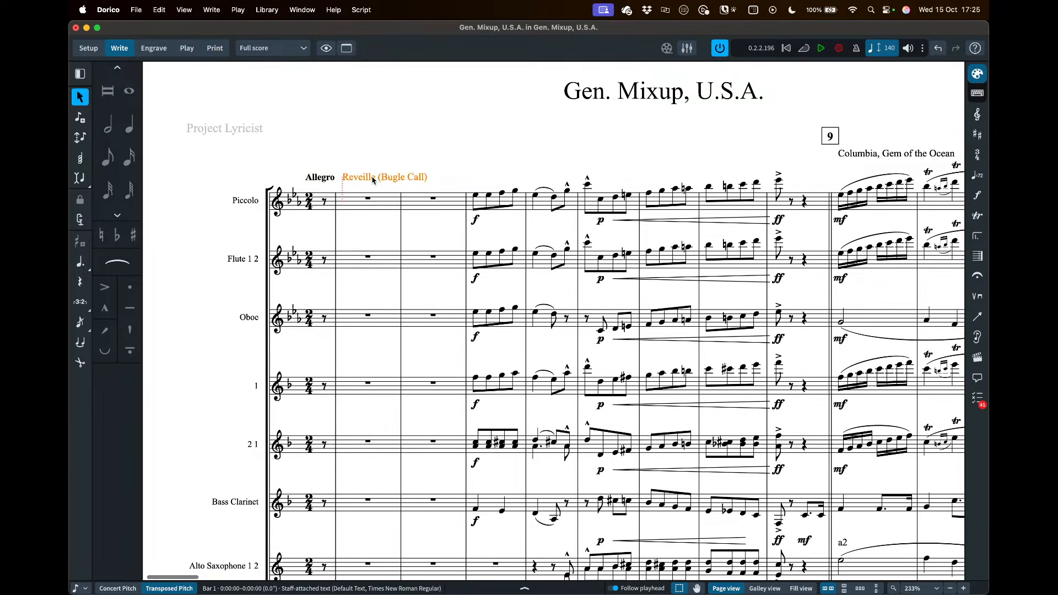
{"action": "scroll", "coordinate": [669, 156], "scroll_direction": "right", "scroll_amount": 5}
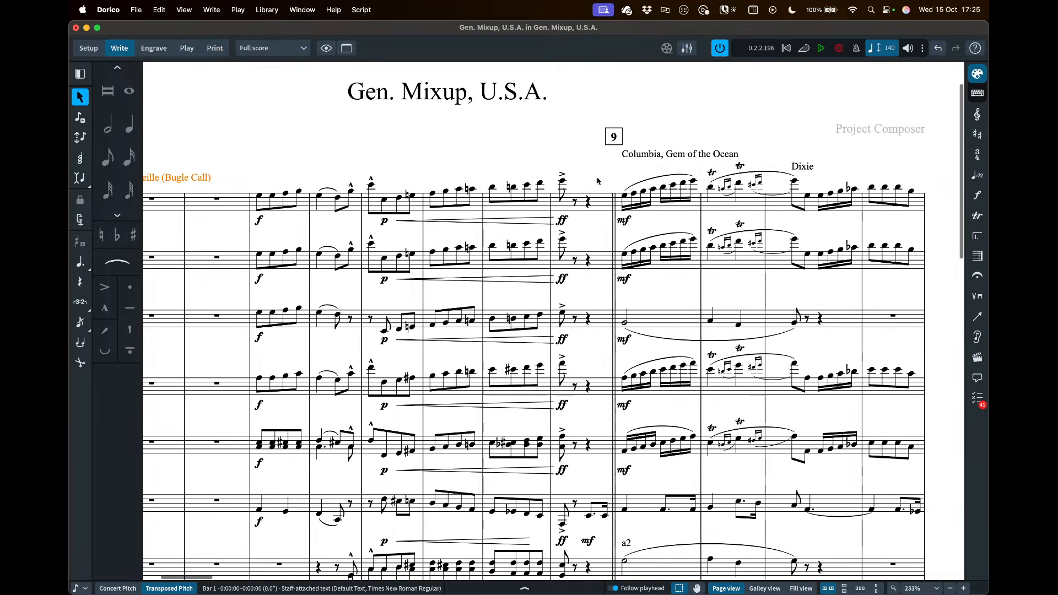
{"action": "scroll", "coordinate": [669, 156], "scroll_direction": "right", "scroll_amount": 4}
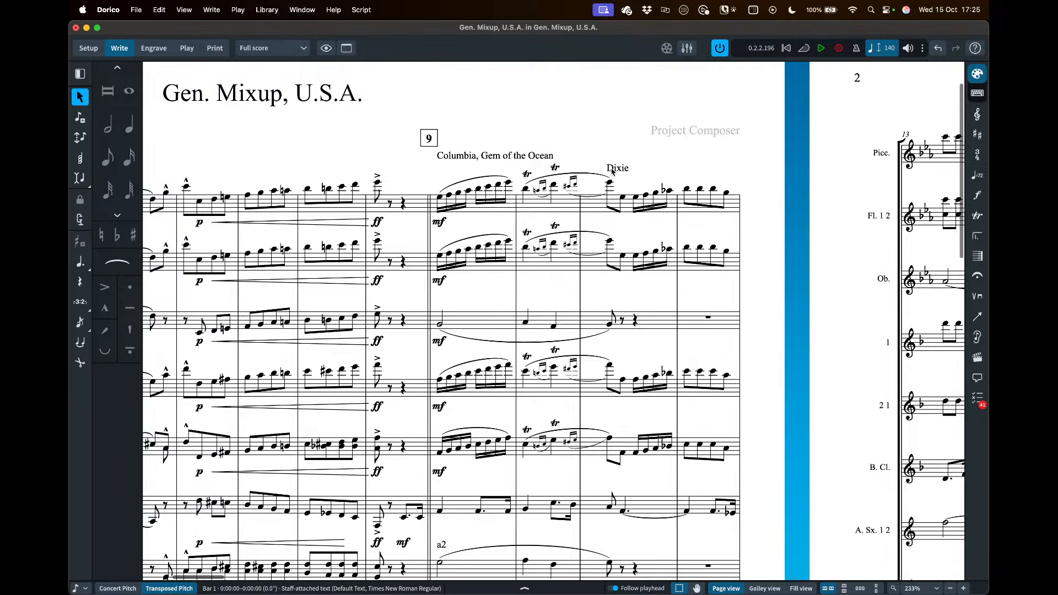
{"action": "scroll", "coordinate": [613, 171], "scroll_direction": "right", "scroll_amount": 12}
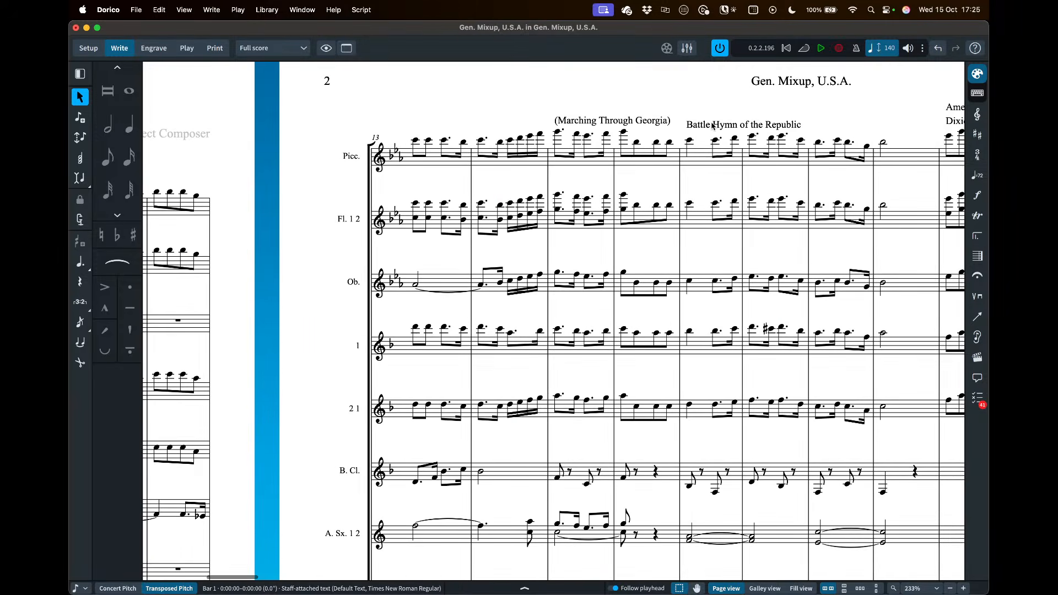
{"action": "scroll", "coordinate": [713, 126], "scroll_direction": "right", "scroll_amount": 6}
{"action": "scroll", "coordinate": [490, 119], "scroll_direction": "left", "scroll_amount": 11}
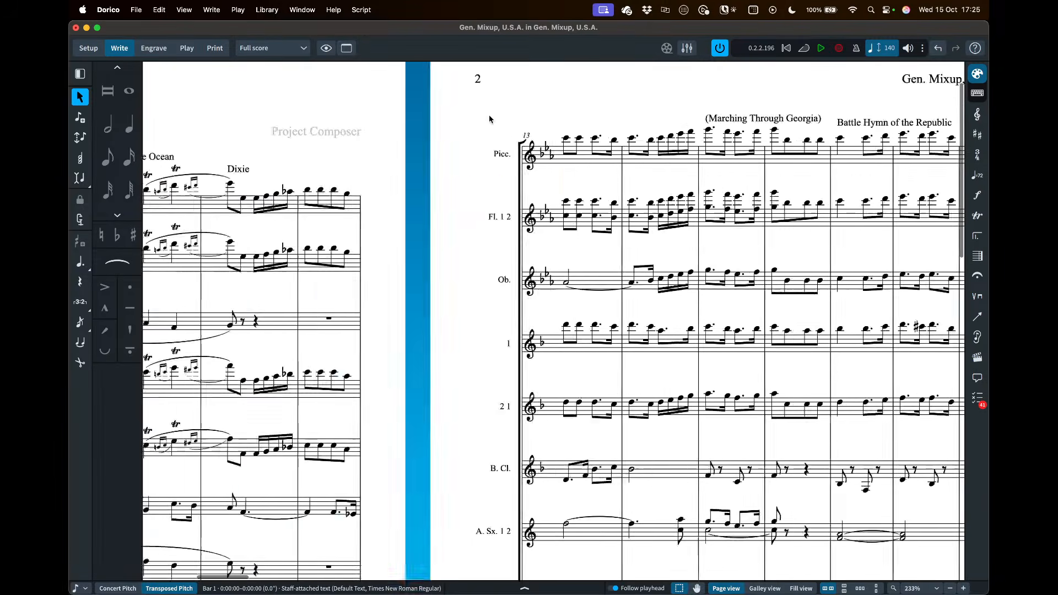
{"action": "scroll", "coordinate": [489, 119], "scroll_direction": "left", "scroll_amount": 14}
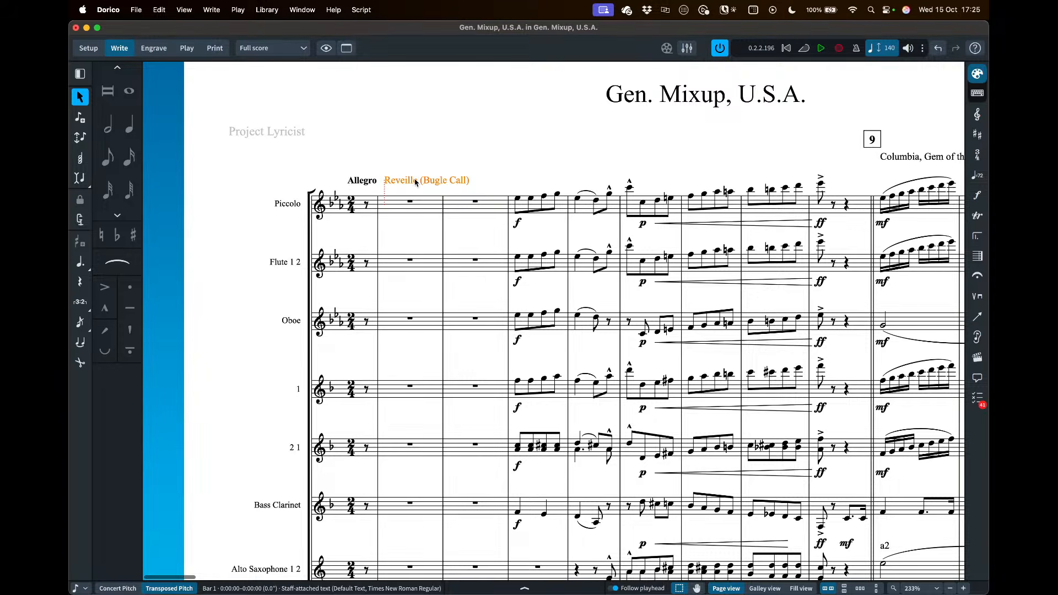
{"action": "key", "text": "F1"}
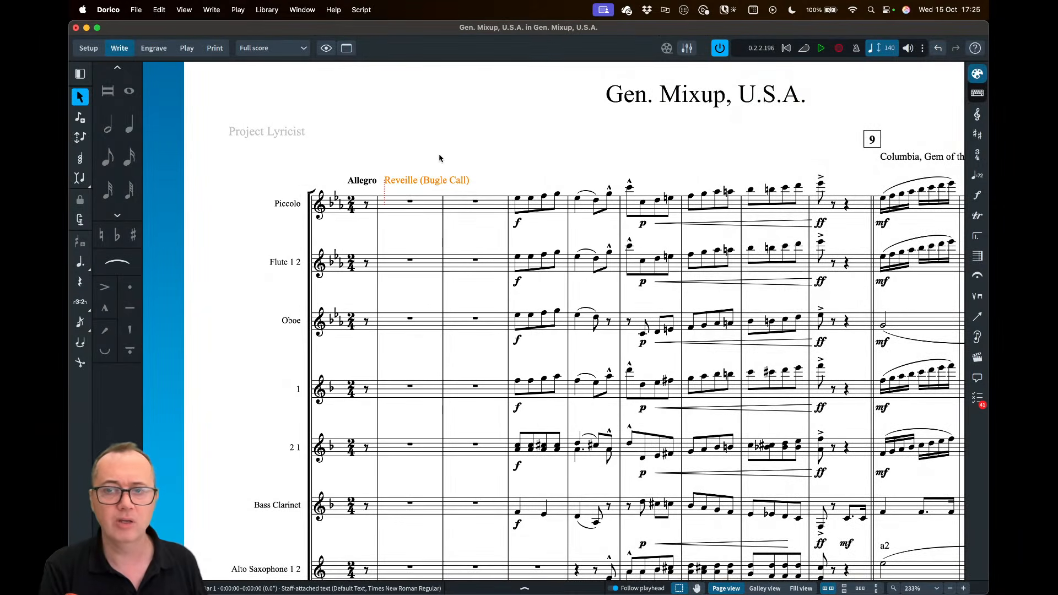
{"action": "key", "text": "x"}
{"action": "key", "text": "x"}
Extend the selection from the Reveille (Bugle Call) text to the other tune titles on the Piccolo staff using Select More
{"action": "scroll", "coordinate": [439, 159], "scroll_direction": "right", "scroll_amount": 1}
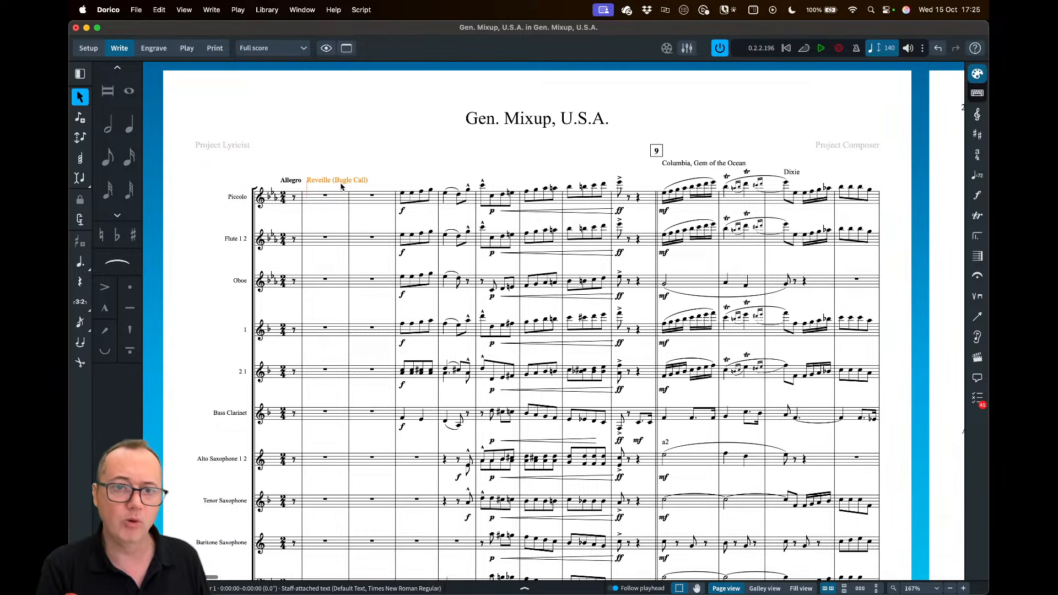
{"action": "left_click", "coordinate": [160, 11]}
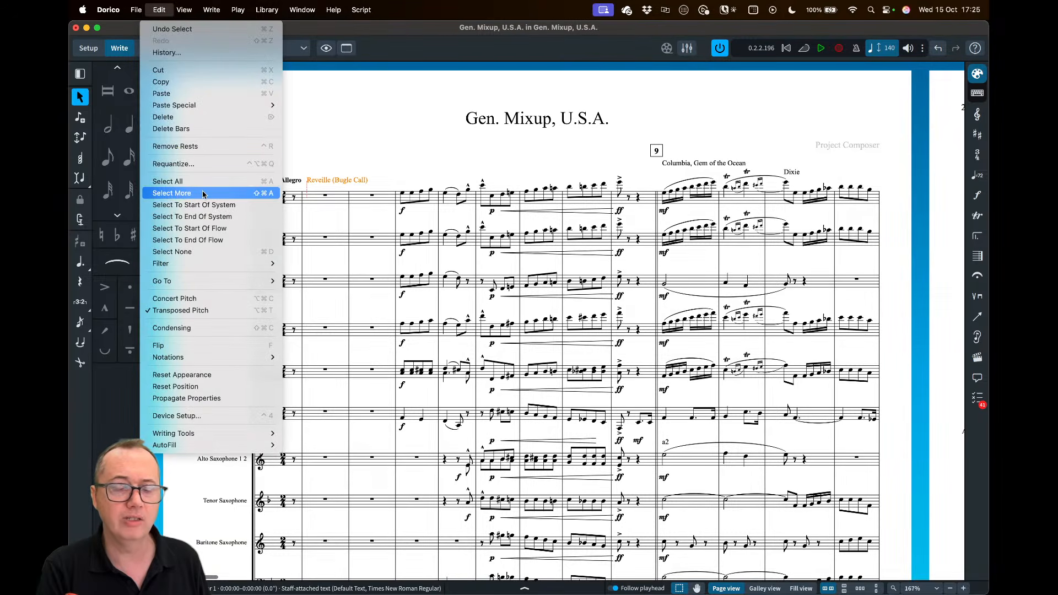
{"action": "left_click", "coordinate": [348, 182]}
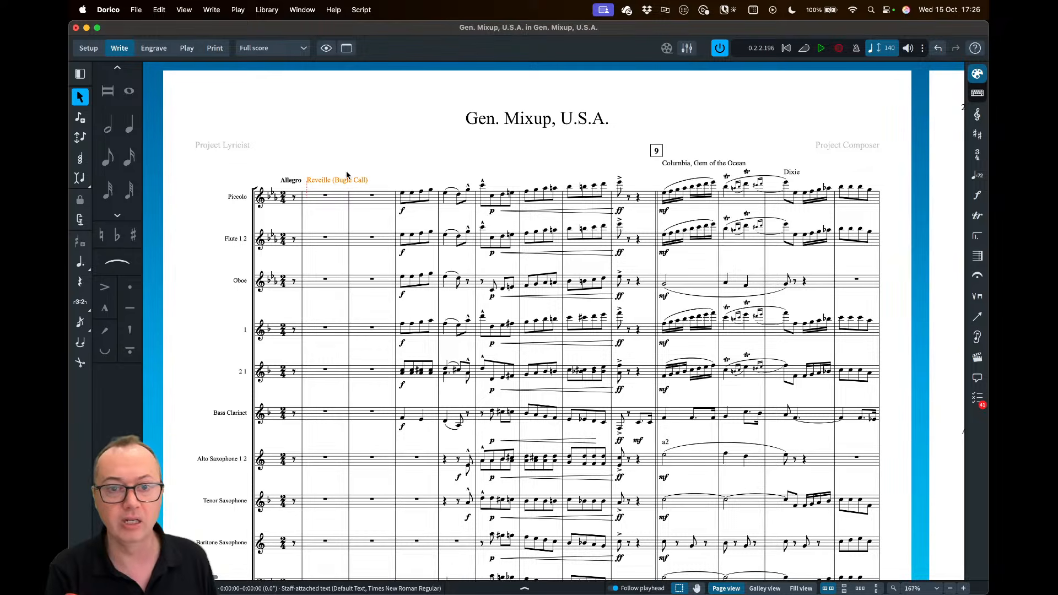
{"action": "key", "text": "super+shift+a"}
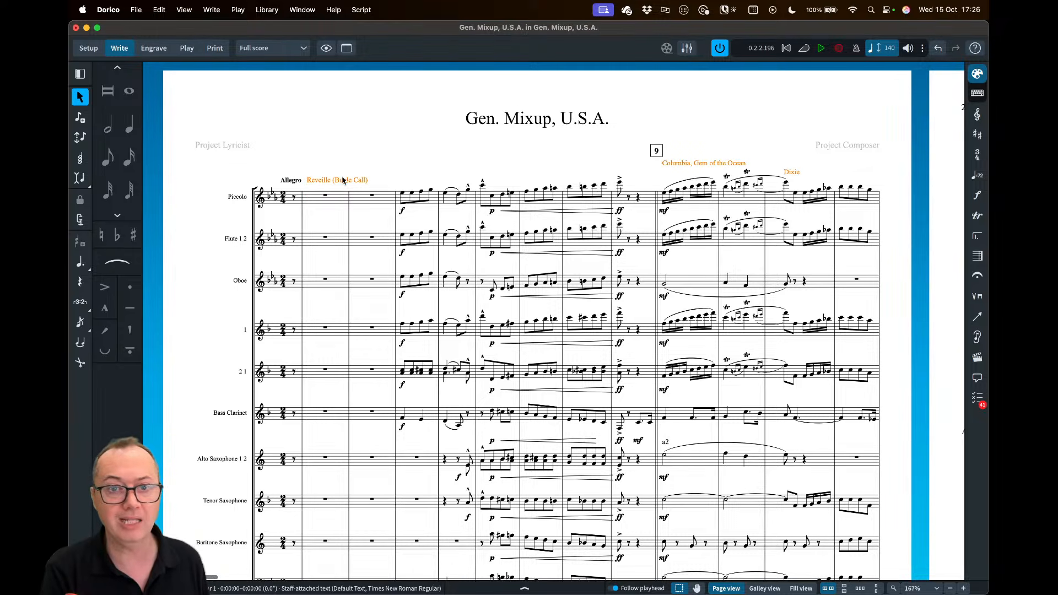
{"action": "scroll", "coordinate": [705, 175], "scroll_direction": "right", "scroll_amount": 10}
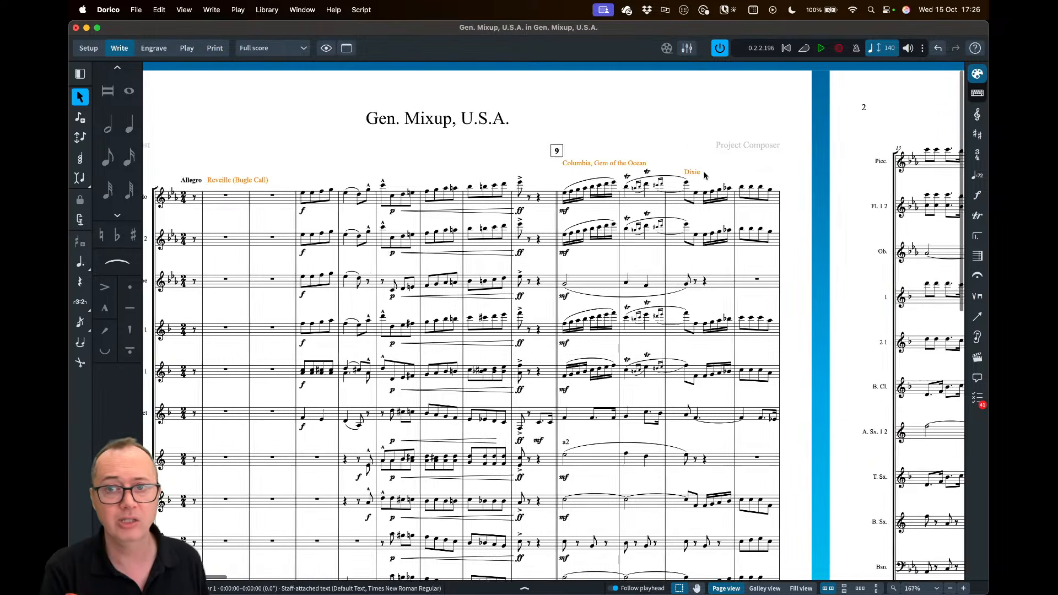
Expand the tune-title selection through the whole flow with Select More and check the selected titles up to bar 94
{"action": "key", "text": "super+shift+a"}
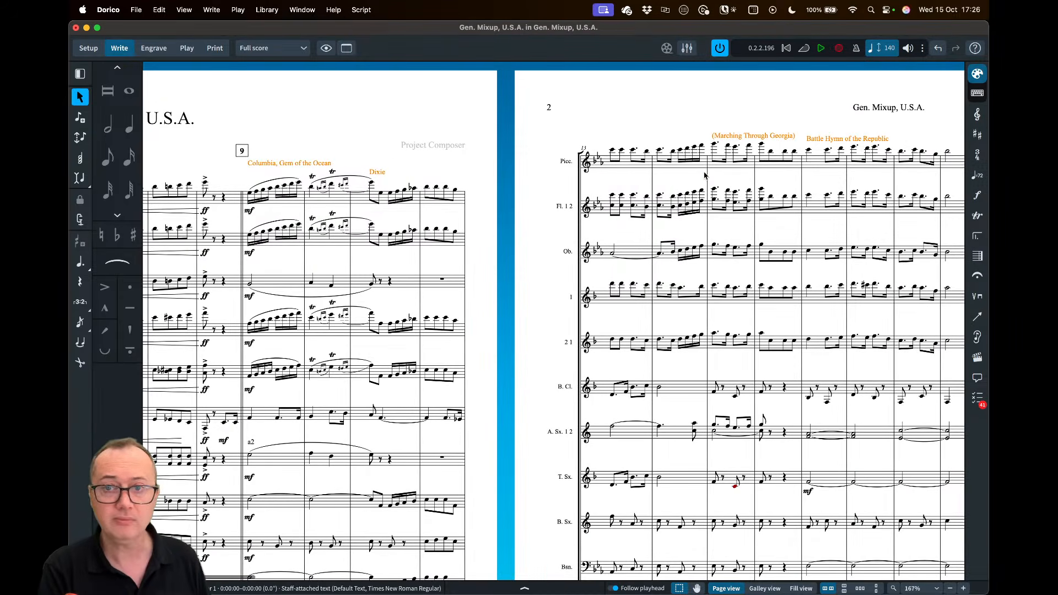
{"action": "scroll", "coordinate": [689, 138], "scroll_direction": "right", "scroll_amount": 20}
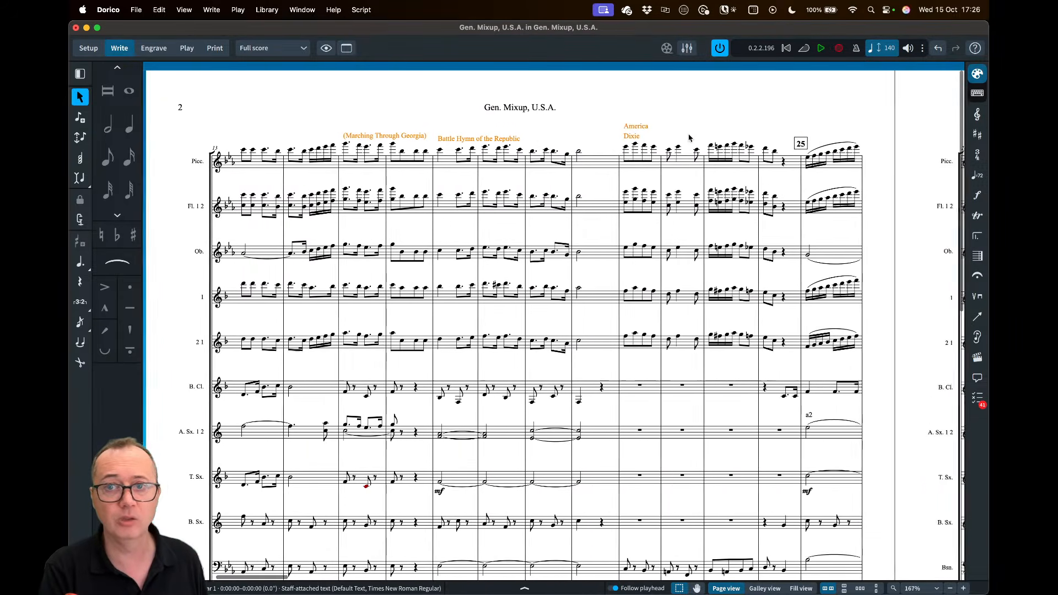
{"action": "scroll", "coordinate": [689, 138], "scroll_direction": "right", "scroll_amount": 20}
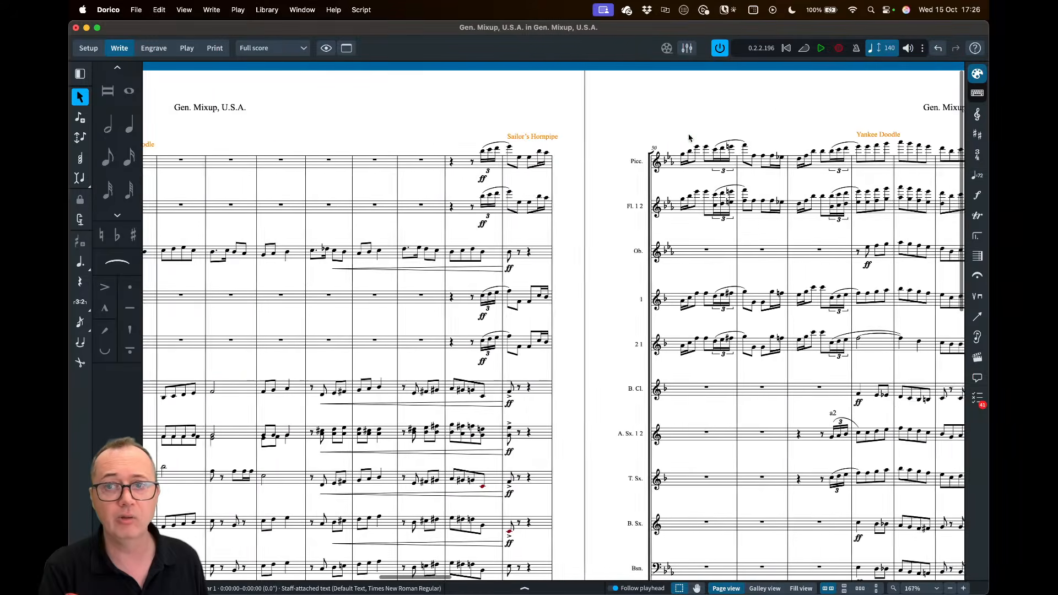
{"action": "scroll", "coordinate": [689, 137], "scroll_direction": "right", "scroll_amount": 20}
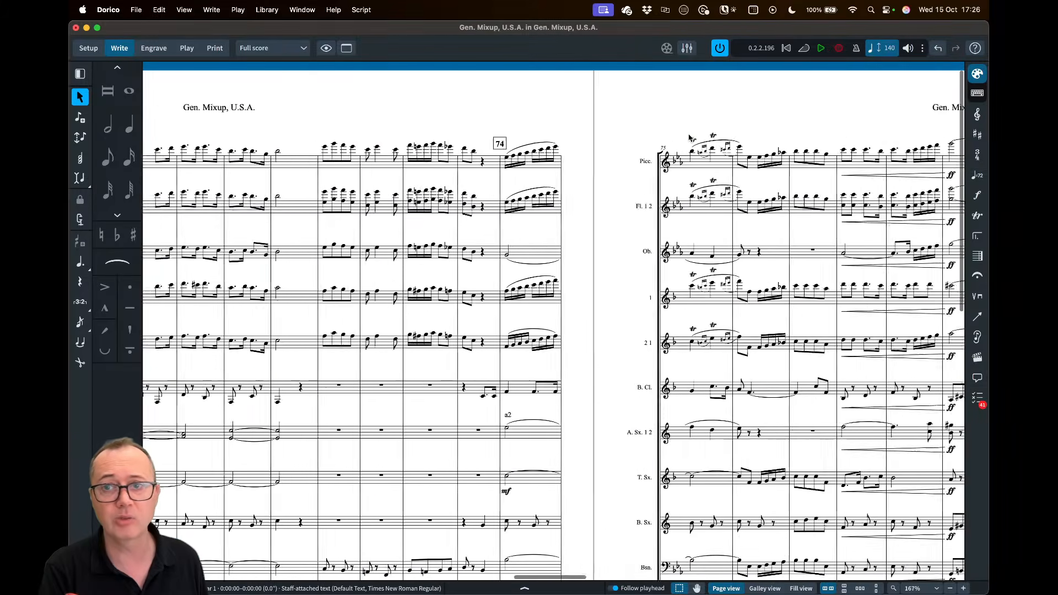
{"action": "scroll", "coordinate": [689, 138], "scroll_direction": "right", "scroll_amount": 5}
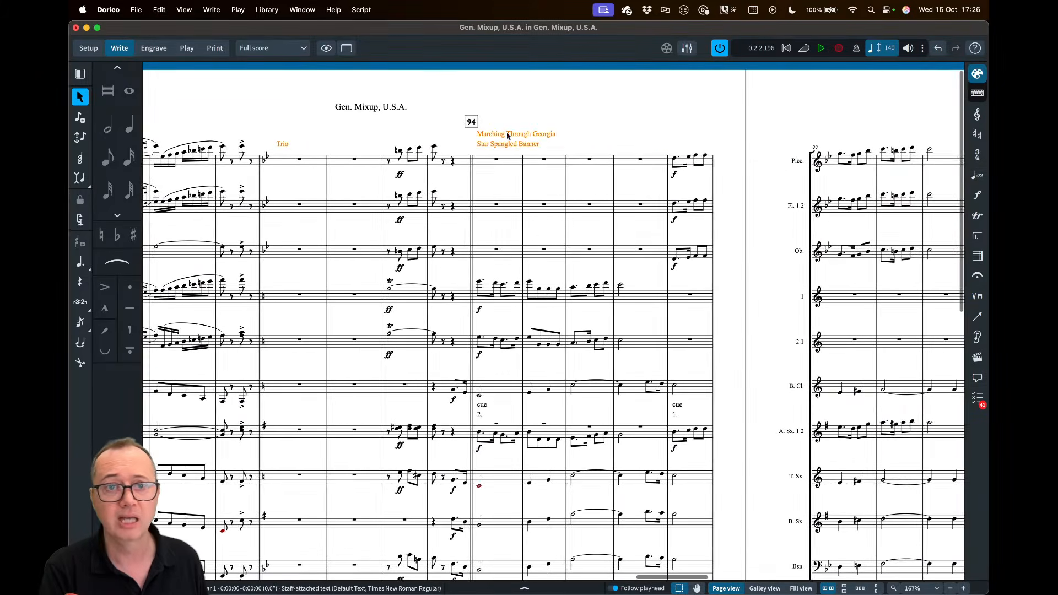
{"action": "scroll", "coordinate": [644, 136], "scroll_direction": "left", "scroll_amount": 20}
{"action": "scroll", "coordinate": [644, 136], "scroll_direction": "left", "scroll_amount": 20}
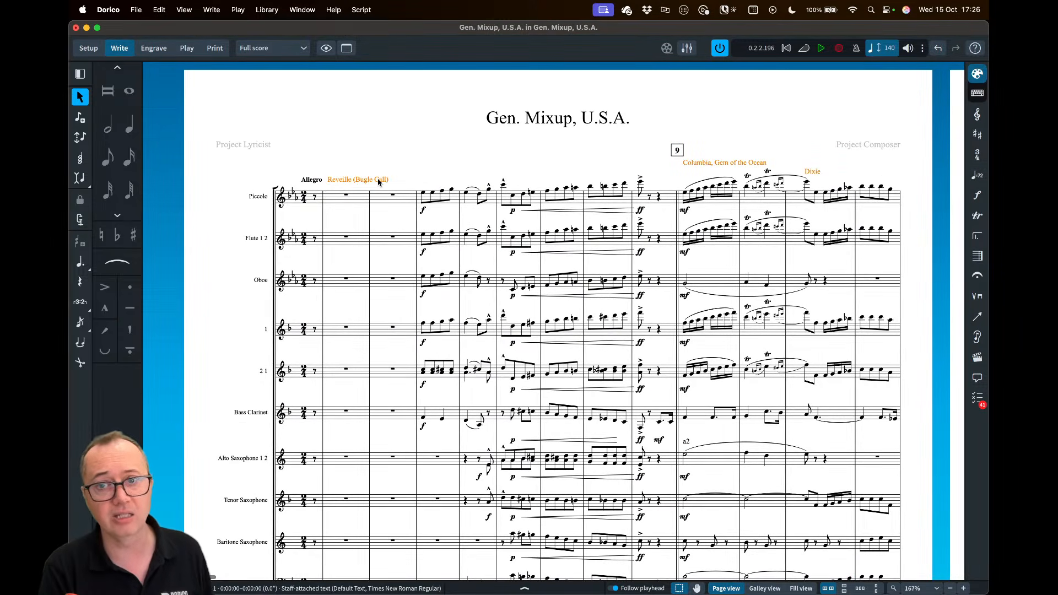
Convert all the selected staff-attached tune titles to system text and clear the selection
{"action": "right_click", "coordinate": [387, 162]}
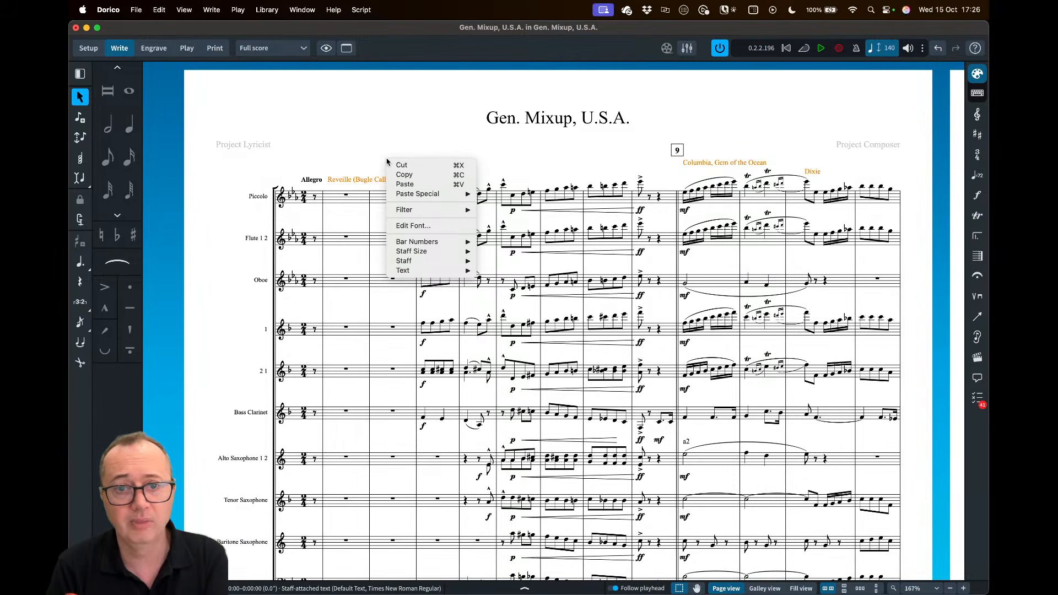
{"action": "mouse_move", "coordinate": [424, 271]}
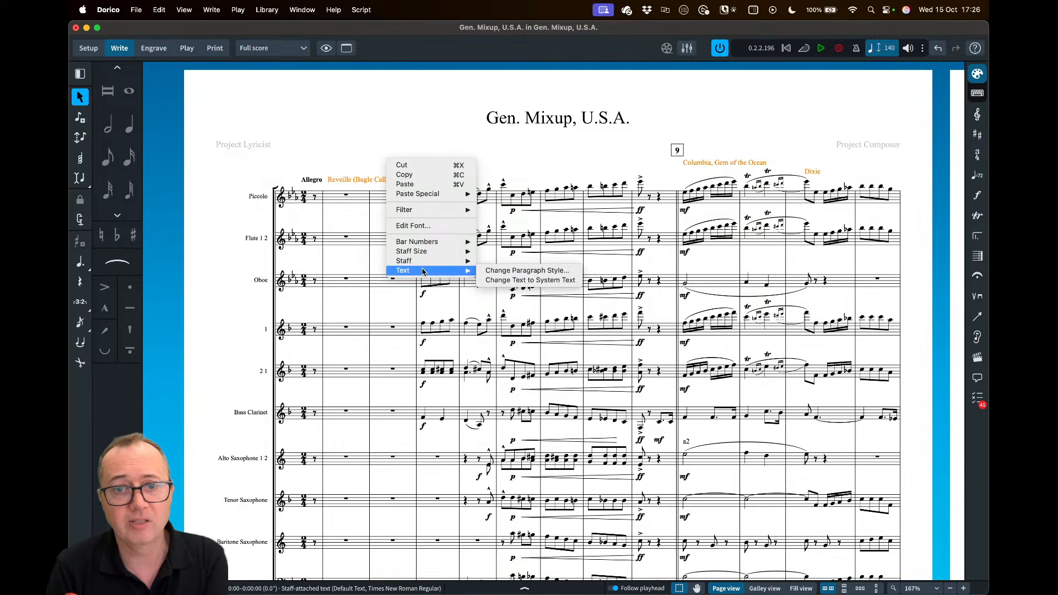
{"action": "left_click", "coordinate": [550, 281]}
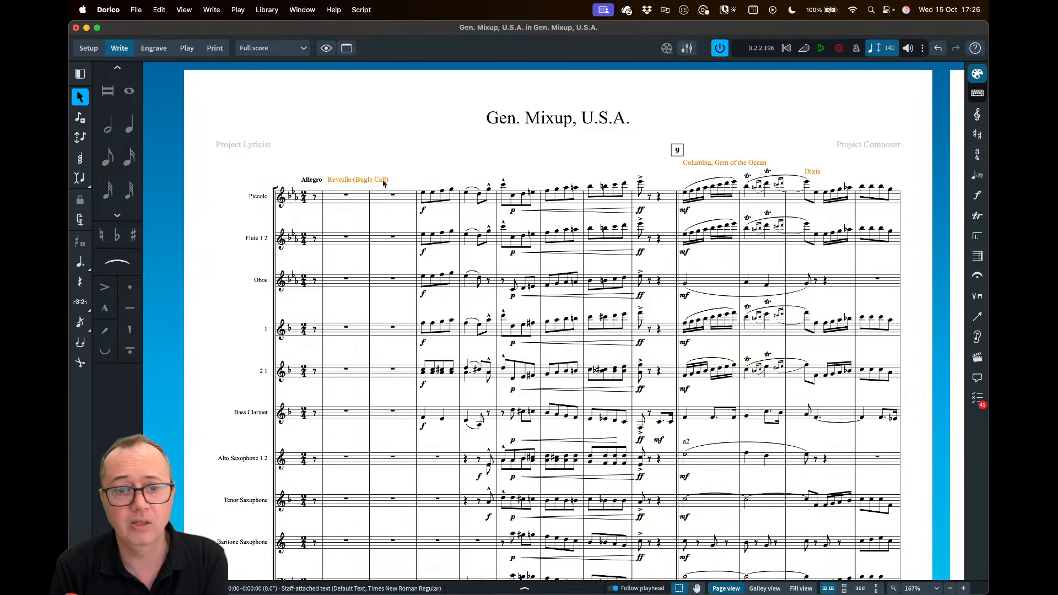
{"action": "key", "text": "Escape"}
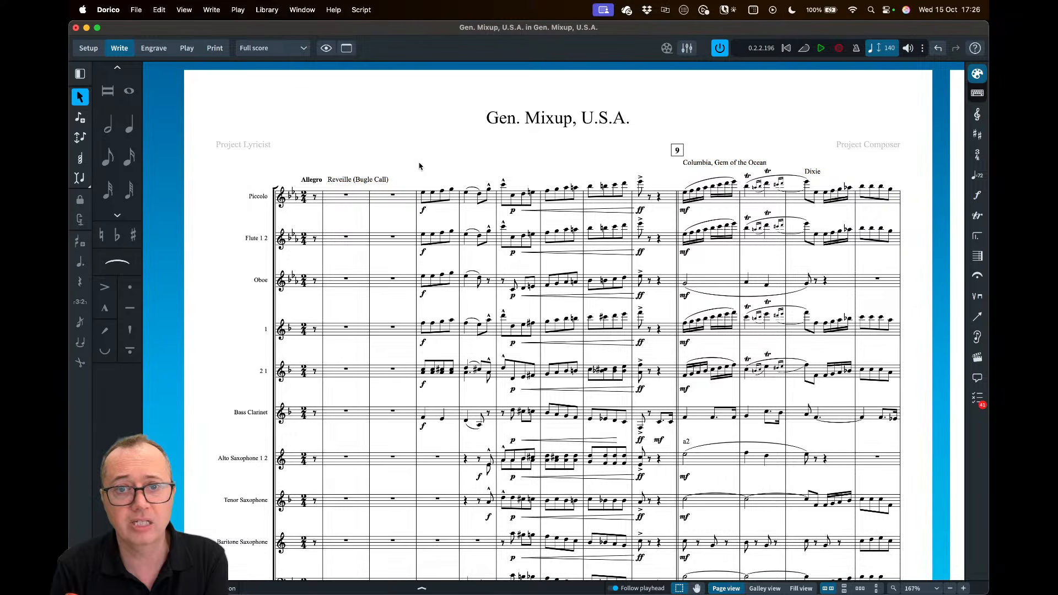
Select the Reveille (Bugle Call) text and all other system-attached tune titles and change their paragraph style to Instrument Change Labels
{"action": "left_click", "coordinate": [380, 184]}
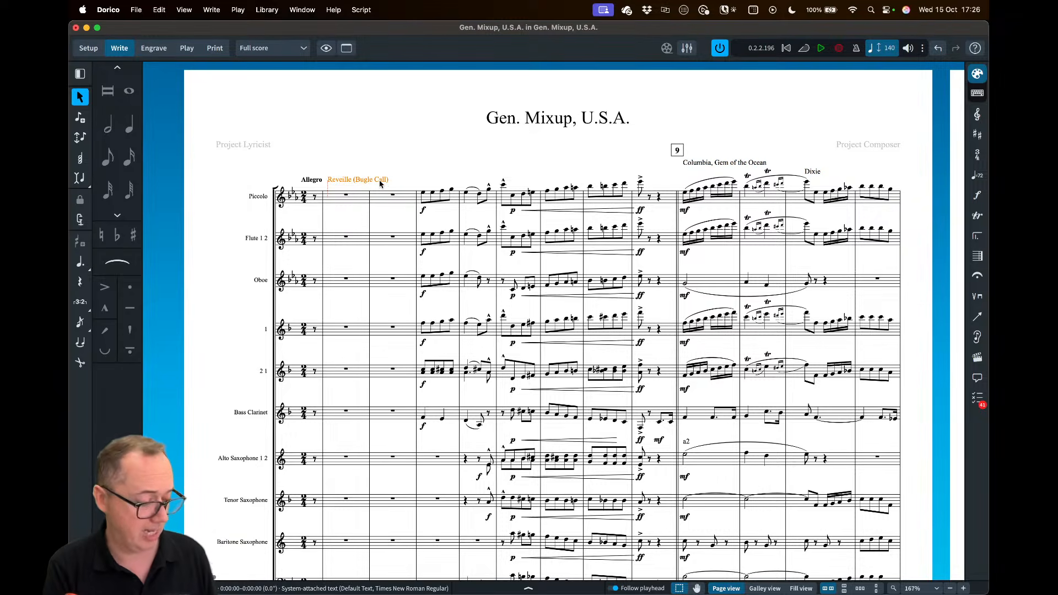
{"action": "key", "text": "F1"}
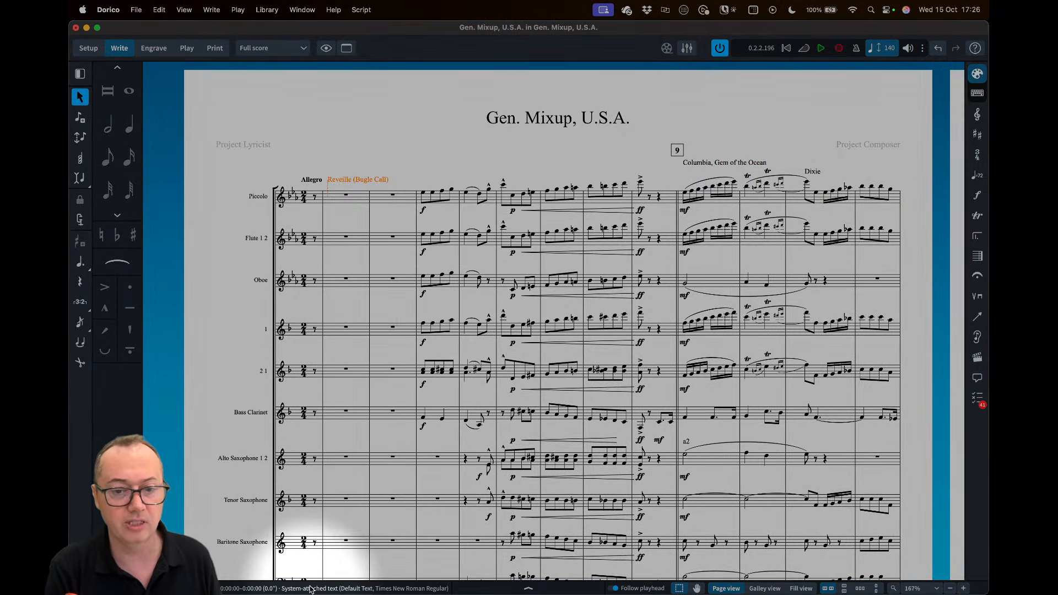
{"action": "key", "text": "F1"}
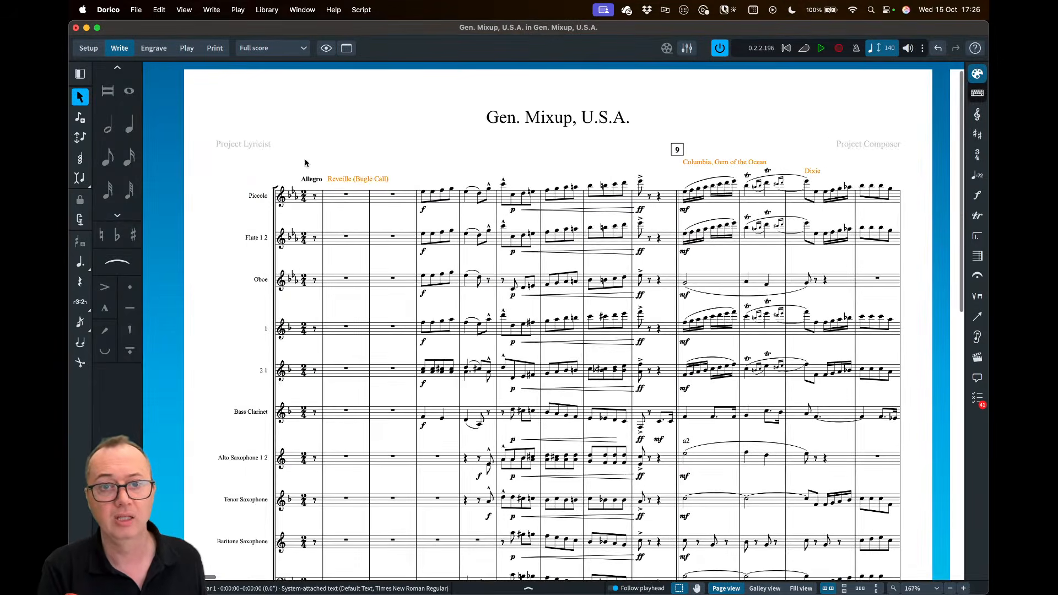
{"action": "right_click", "coordinate": [382, 158]}
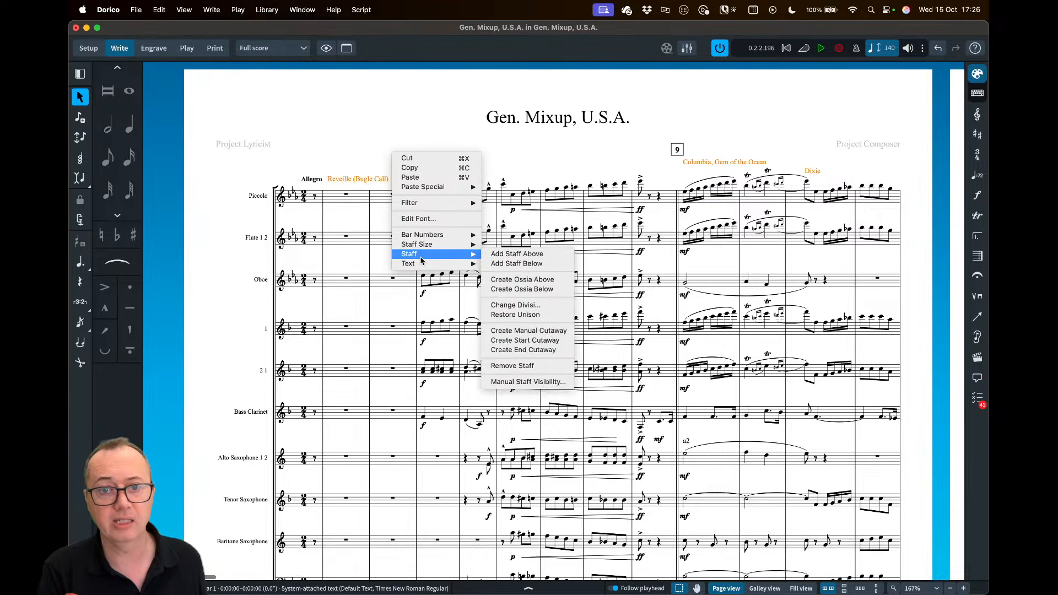
{"action": "mouse_move", "coordinate": [418, 268]}
{"action": "left_click", "coordinate": [513, 264]}
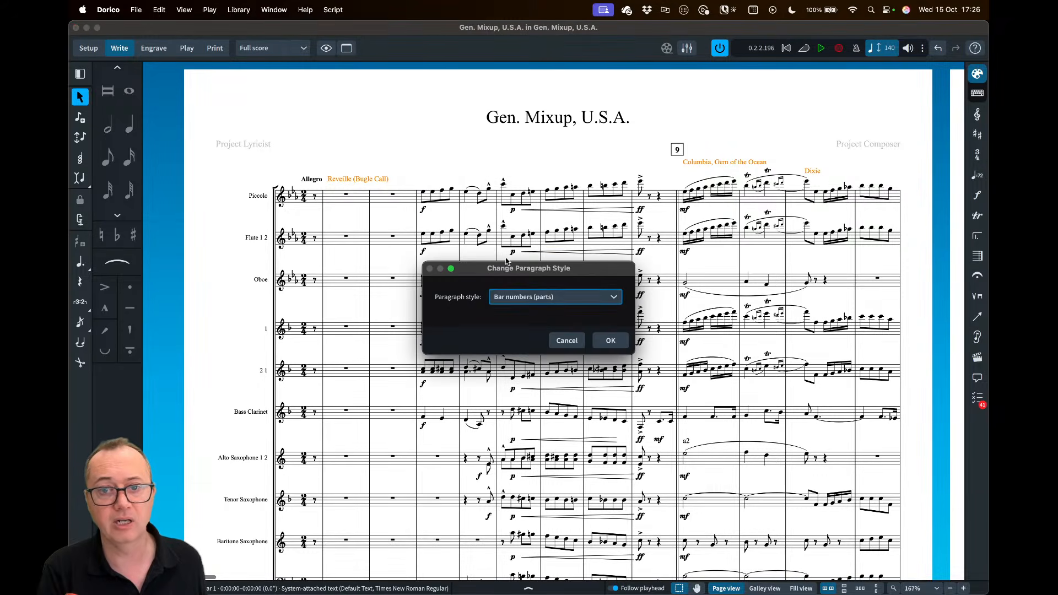
{"action": "left_click", "coordinate": [539, 295]}
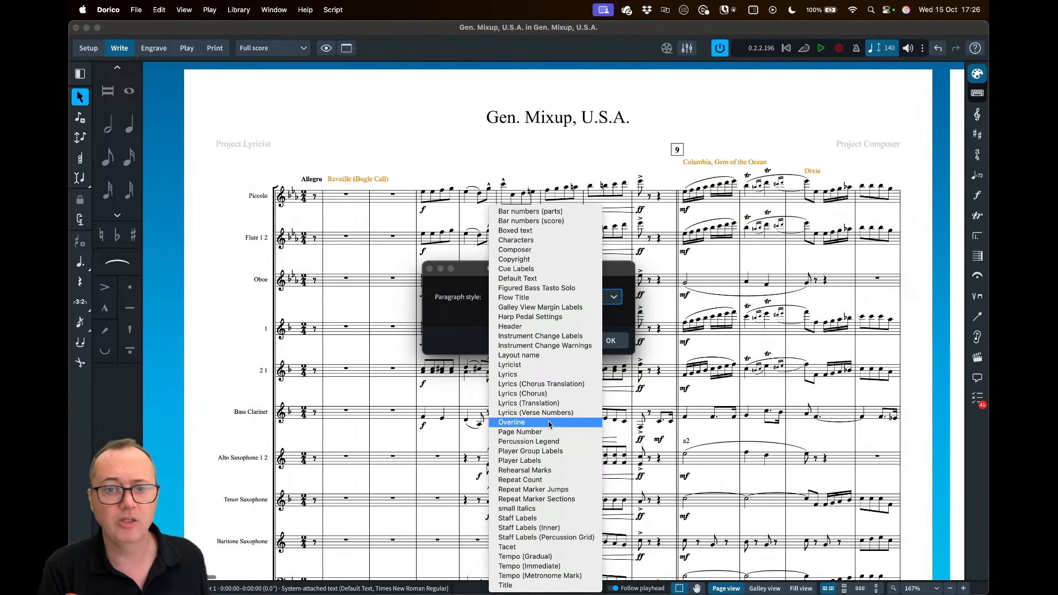
{"action": "left_click", "coordinate": [547, 337]}
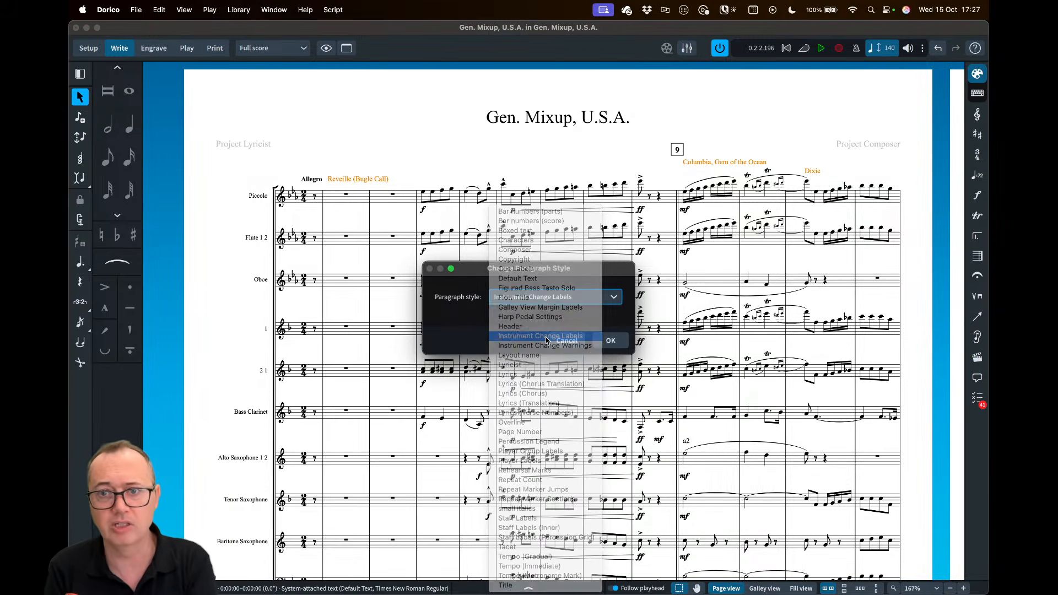
{"action": "left_click", "coordinate": [610, 341]}
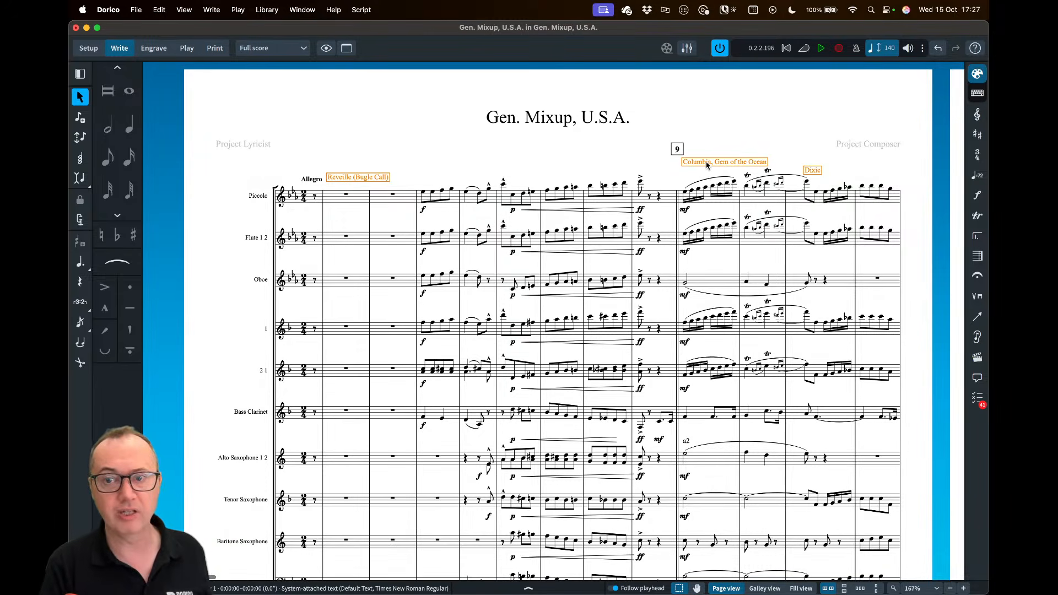
Check the restyled titles in the full score and switch from the Flute 1 2 staff to its part layout
{"action": "scroll", "coordinate": [708, 166], "scroll_direction": "right", "scroll_amount": 10}
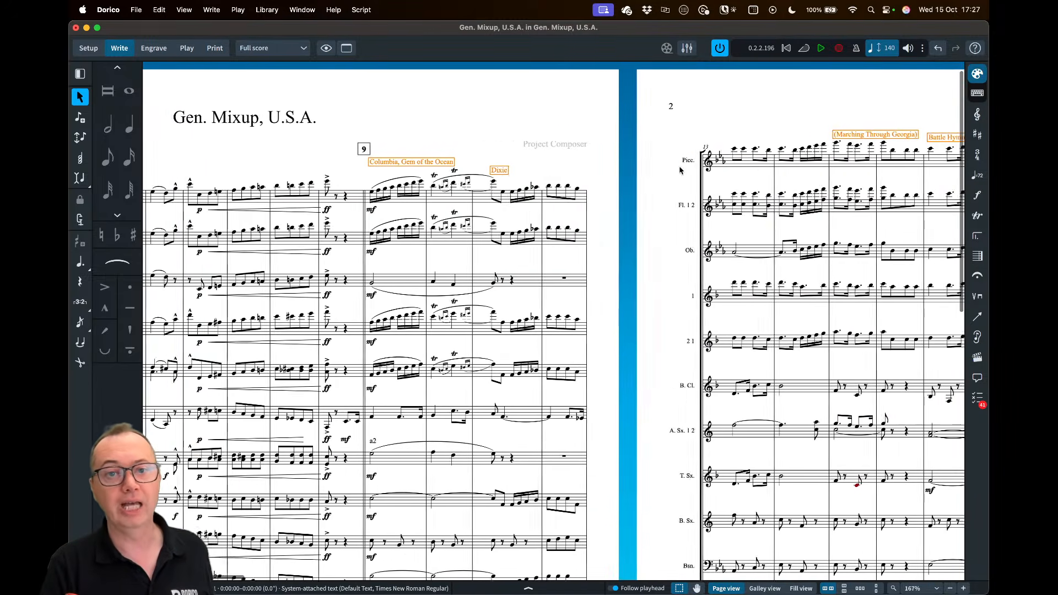
{"action": "scroll", "coordinate": [680, 171], "scroll_direction": "left", "scroll_amount": 10}
{"action": "left_click", "coordinate": [394, 238]}
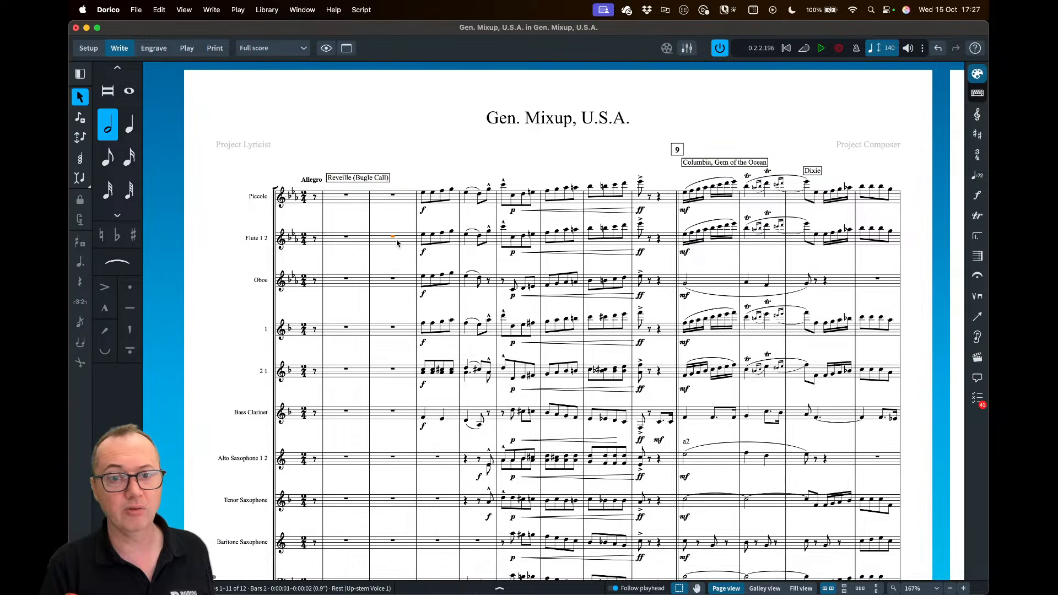
{"action": "key", "text": "w"}
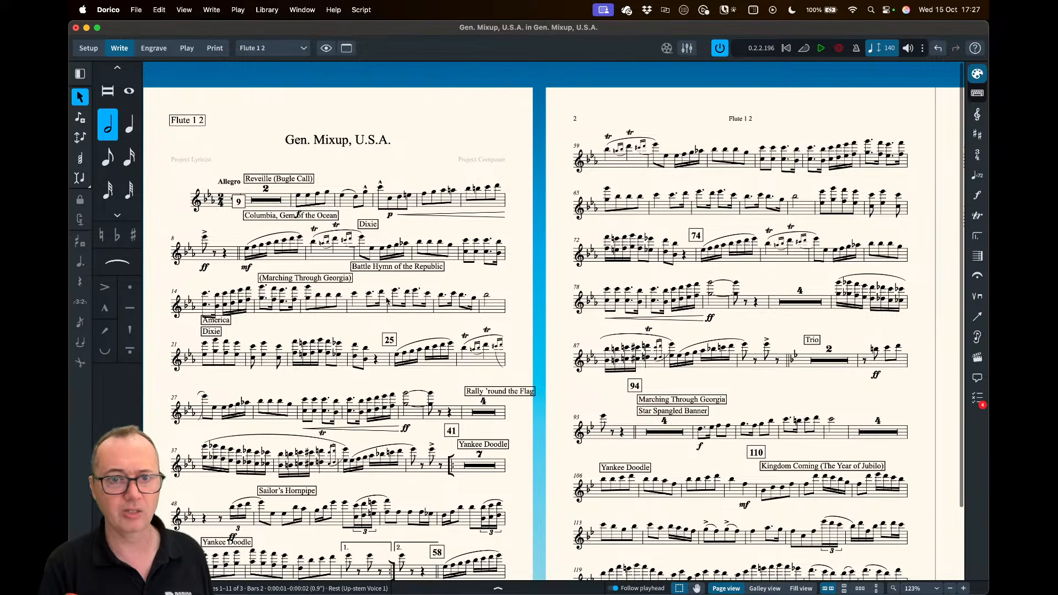
{"action": "key", "text": "w"}
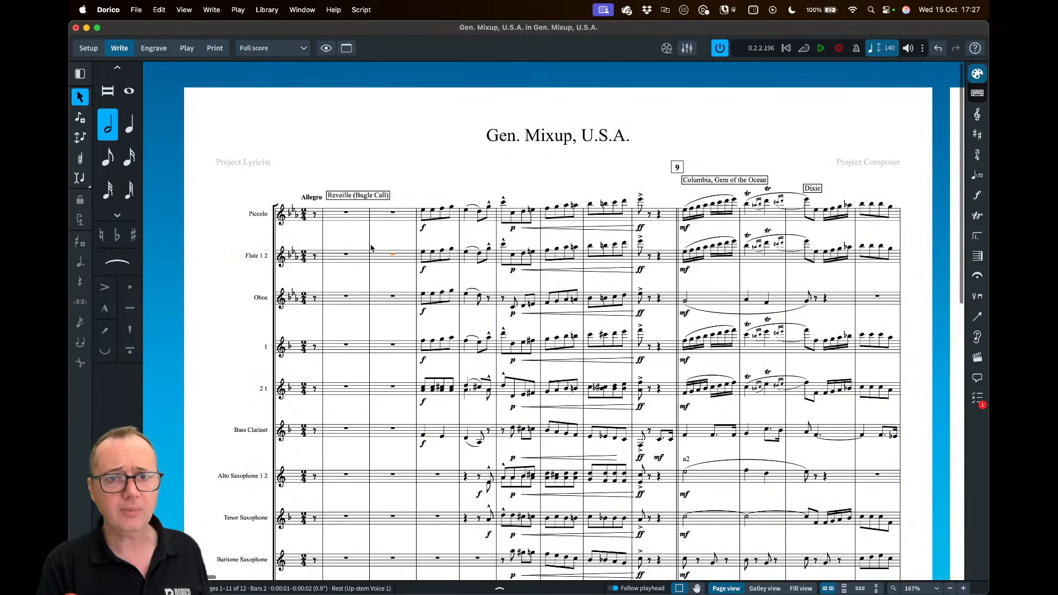
{"action": "key", "text": "w"}
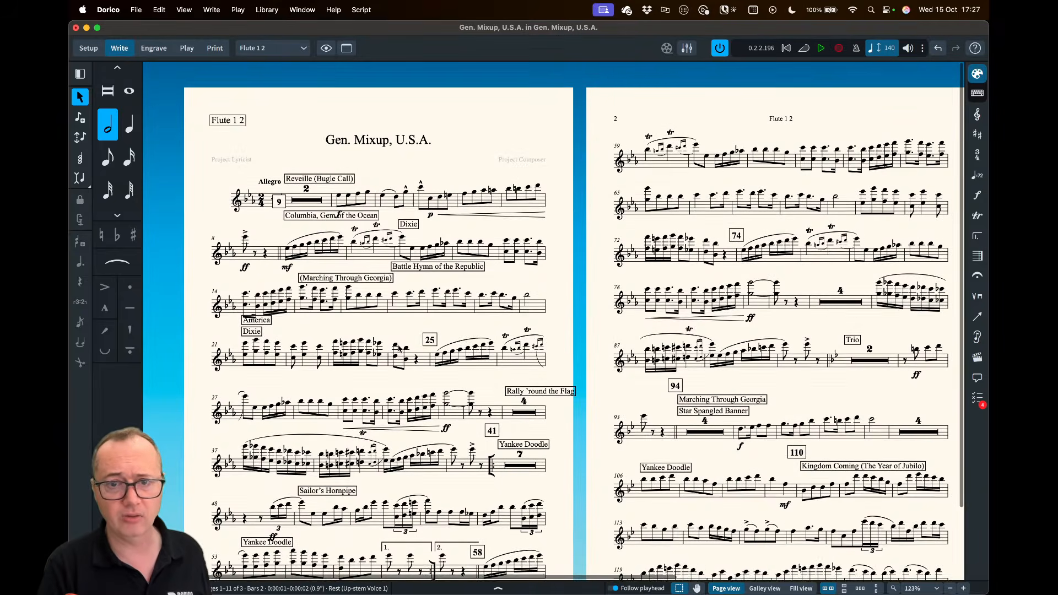
{"action": "key", "text": "x"}
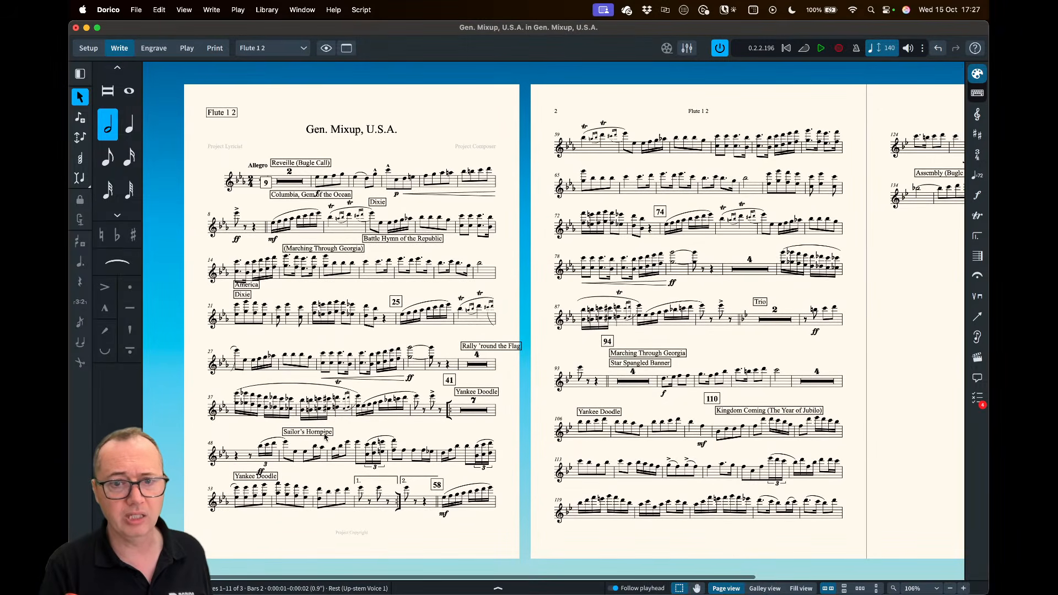
Inspect the paragraph style of the Reveille, Columbia, Marching Through Georgia and Battle Hymn of the Republic titles in the flute part
{"action": "left_click", "coordinate": [312, 164]}
{"action": "left_click", "coordinate": [297, 195]}
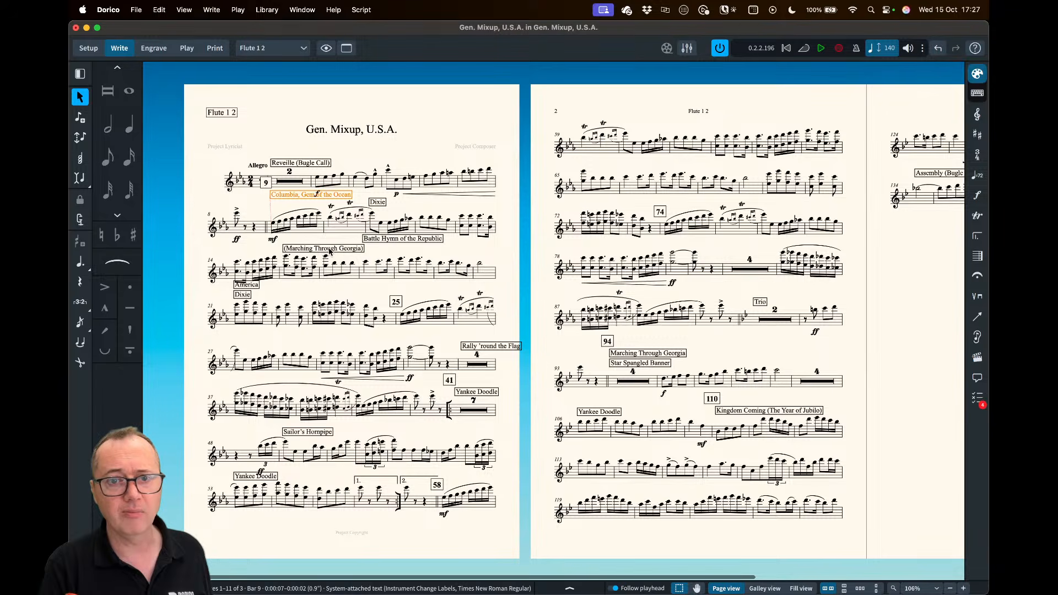
{"action": "left_click", "coordinate": [330, 250]}
{"action": "left_click", "coordinate": [381, 240]}
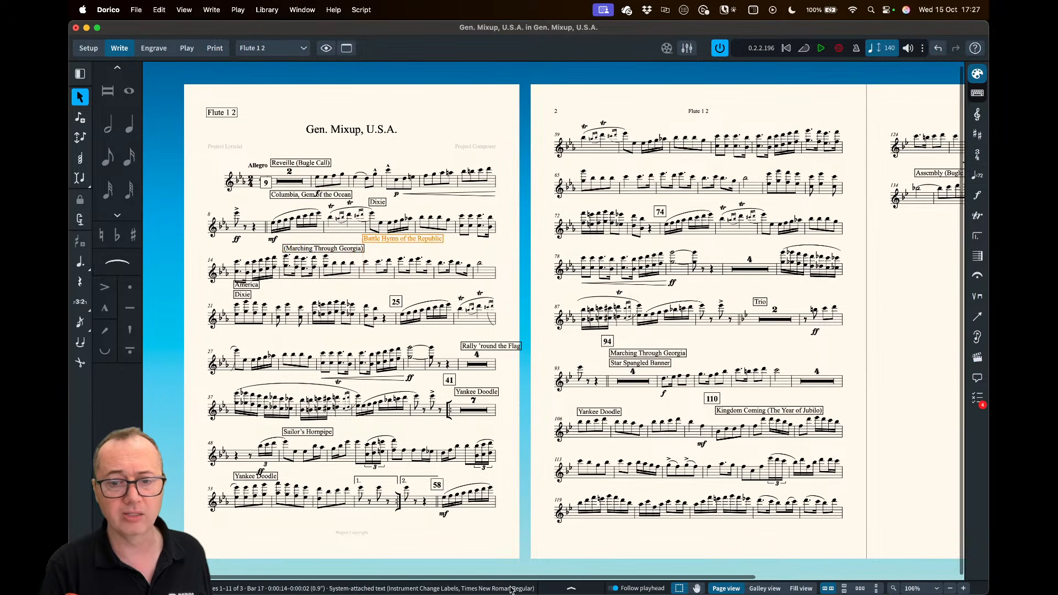
Try a local Avoid collisions override on the Battle Hymn of the Republic title in Engrave mode and reset it
{"action": "left_click", "coordinate": [572, 588]}
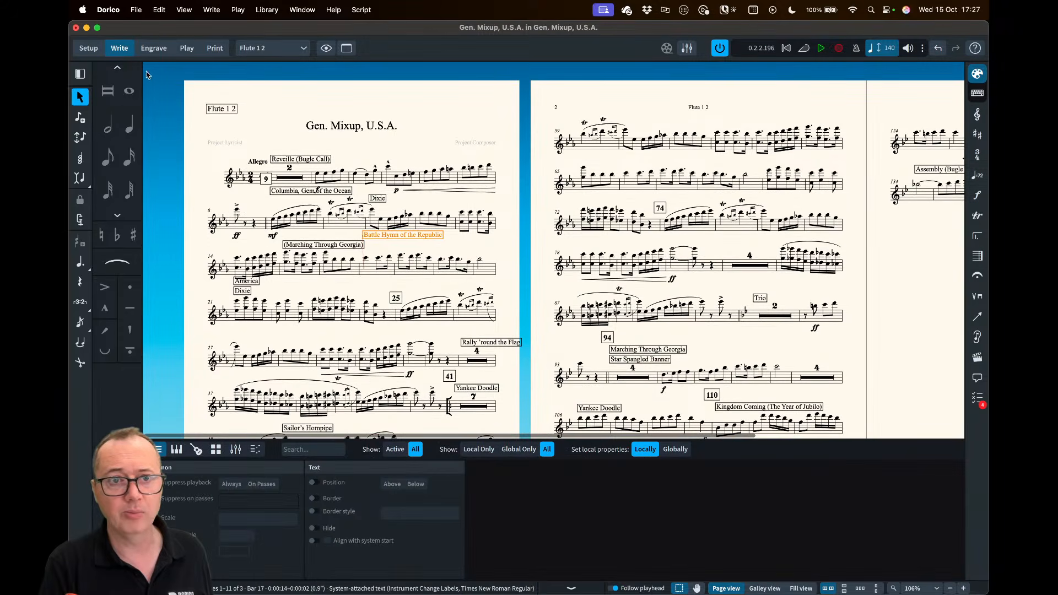
{"action": "left_click", "coordinate": [154, 48]}
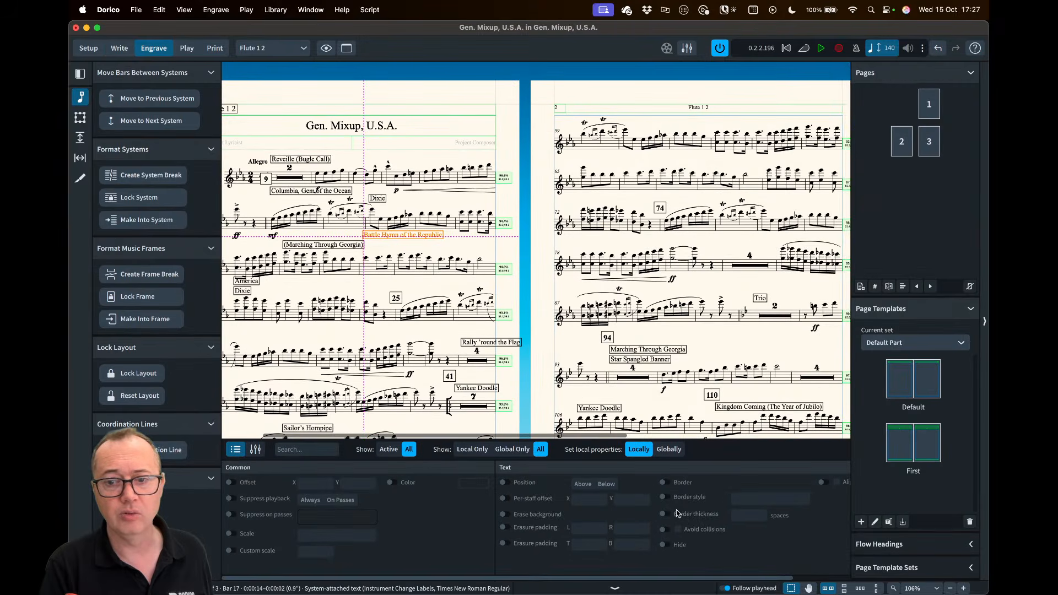
{"action": "left_click", "coordinate": [667, 530]}
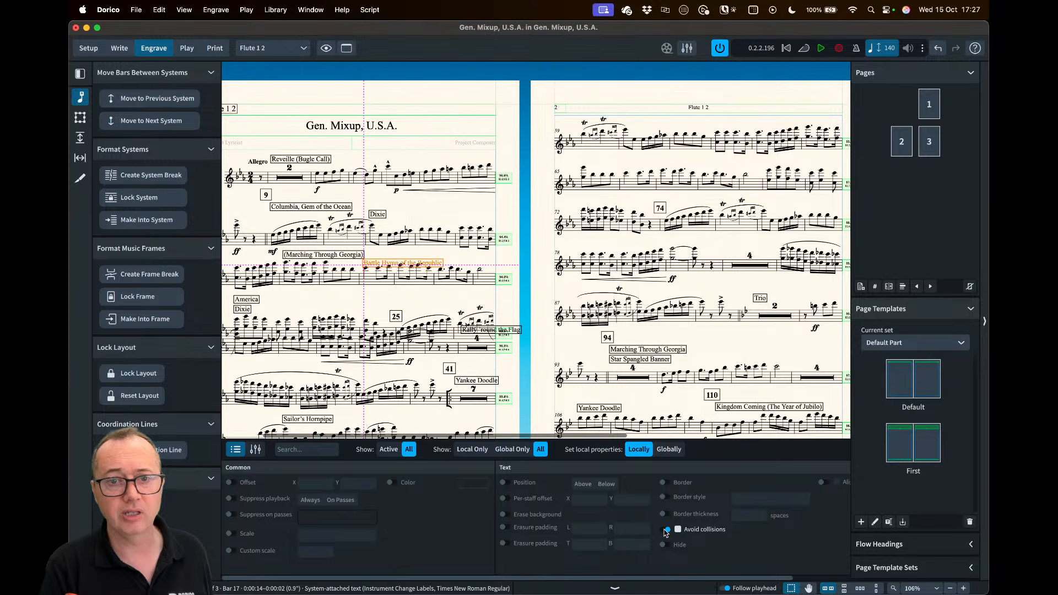
{"action": "left_click", "coordinate": [666, 529]}
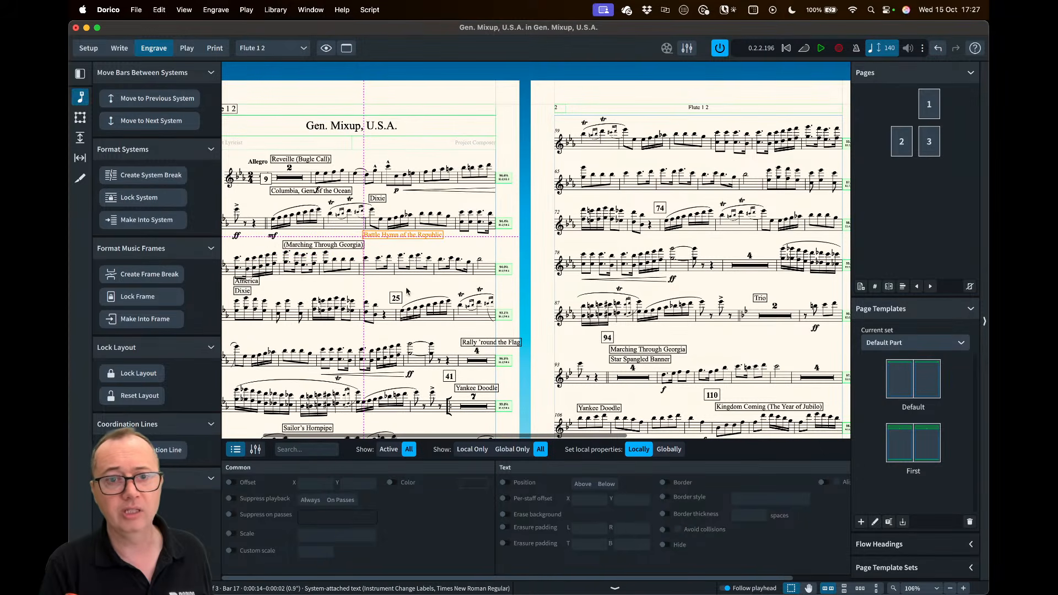
Hide the properties and examine the tune-title placement and frame fullness across all pages of the Flute 1 2 part
{"action": "scroll", "coordinate": [389, 222], "scroll_direction": "left", "scroll_amount": 5}
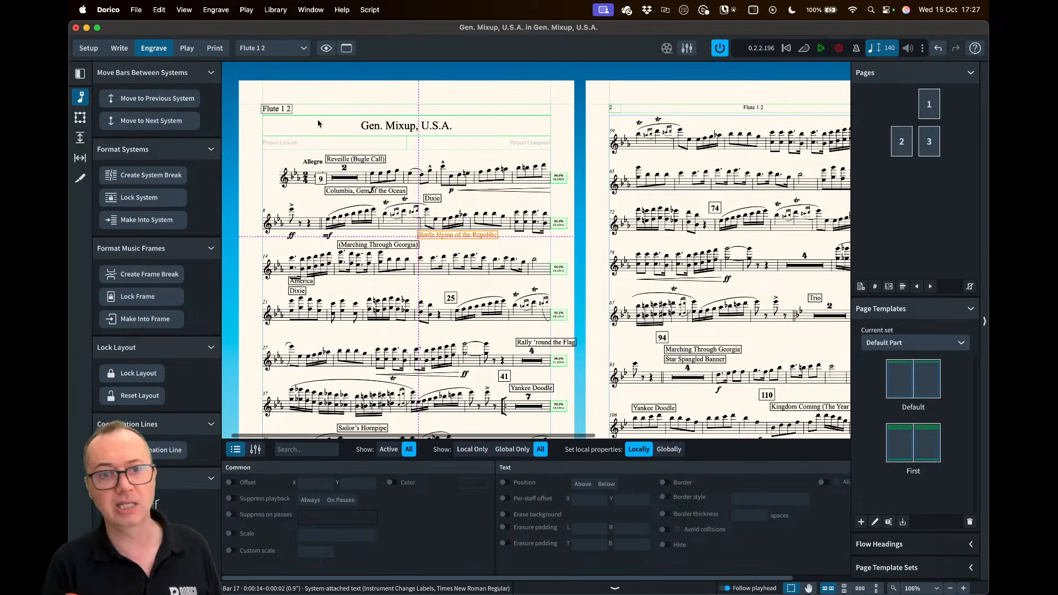
{"action": "left_click", "coordinate": [261, 48]}
{"action": "left_click", "coordinate": [269, 65]}
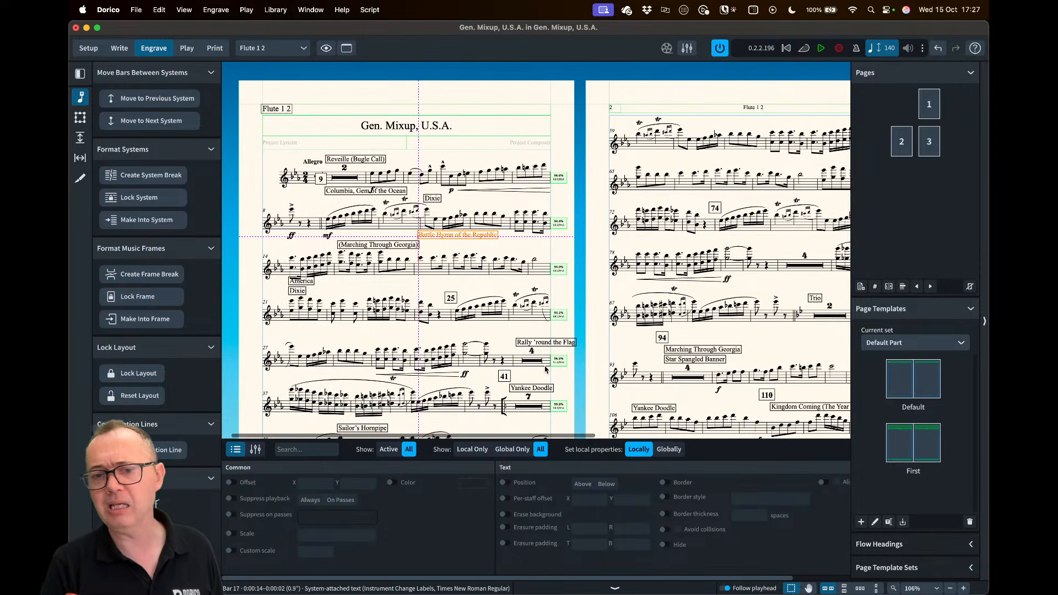
{"action": "left_click", "coordinate": [615, 588]}
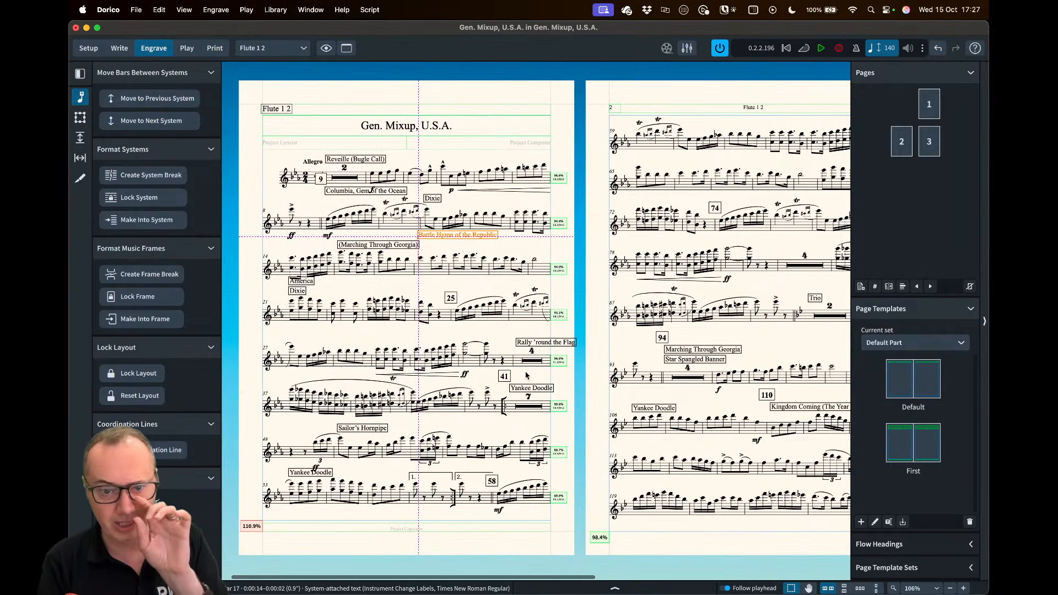
{"action": "scroll", "coordinate": [510, 293], "scroll_direction": "right", "scroll_amount": 10}
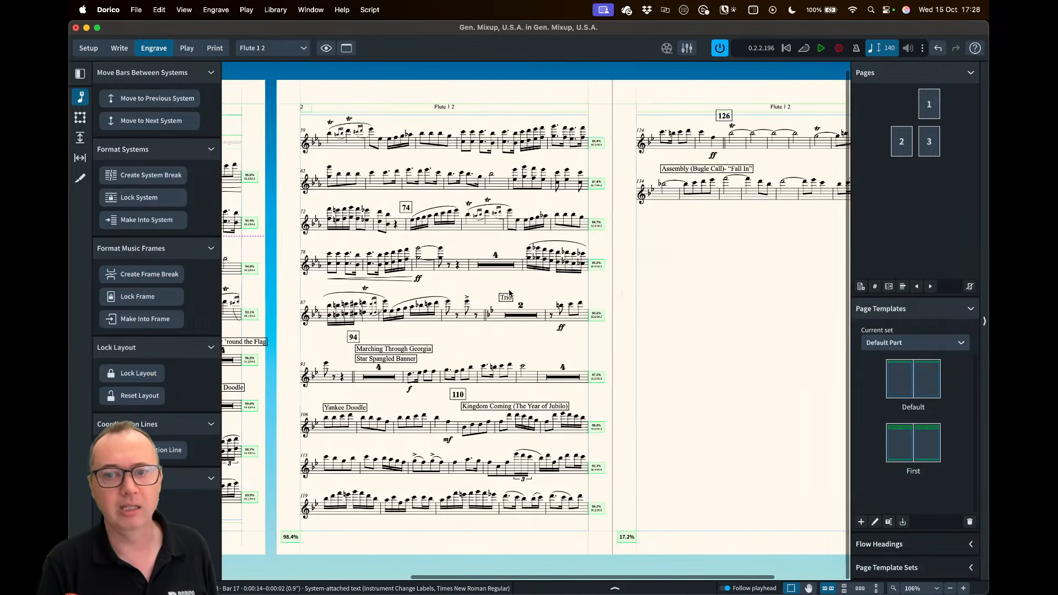
{"action": "scroll", "coordinate": [509, 293], "scroll_direction": "left", "scroll_amount": 10}
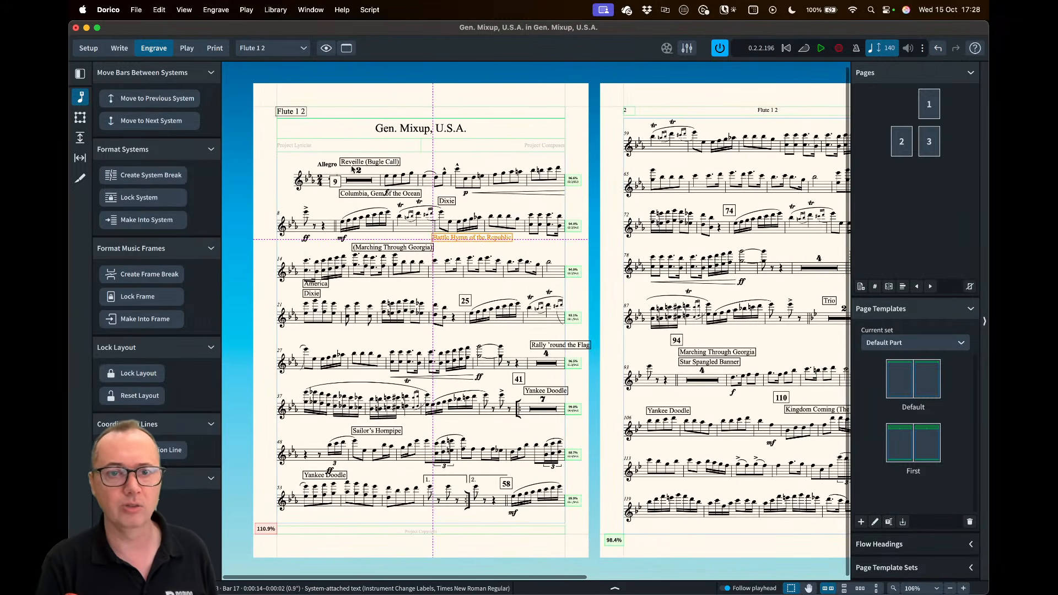
Return to Write mode and show the full score instead of the Flute 1 2 part
{"action": "left_click", "coordinate": [120, 49]}
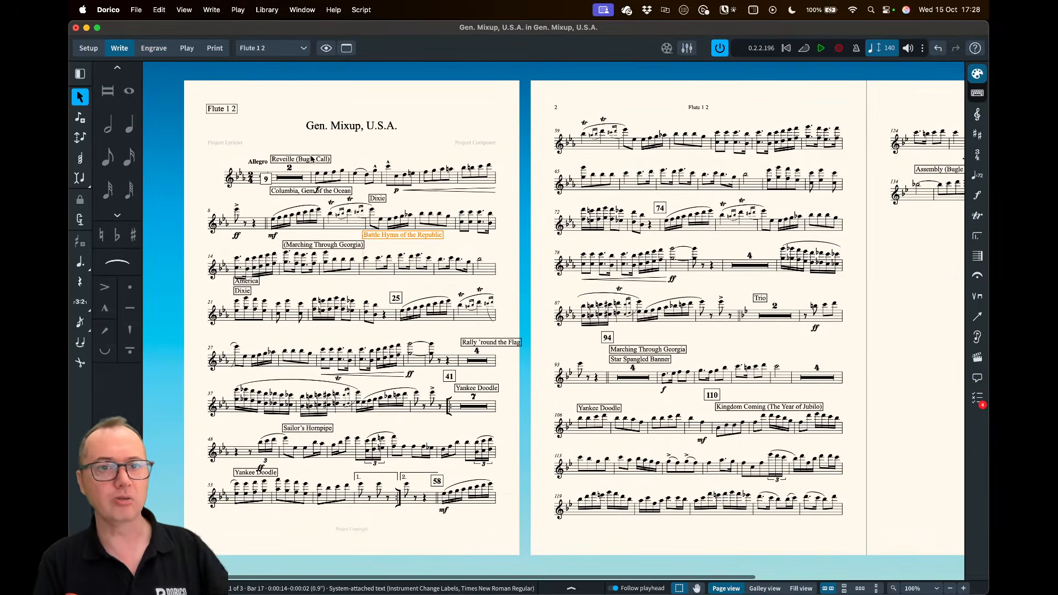
{"action": "left_click", "coordinate": [282, 50]}
{"action": "left_click", "coordinate": [286, 63]}
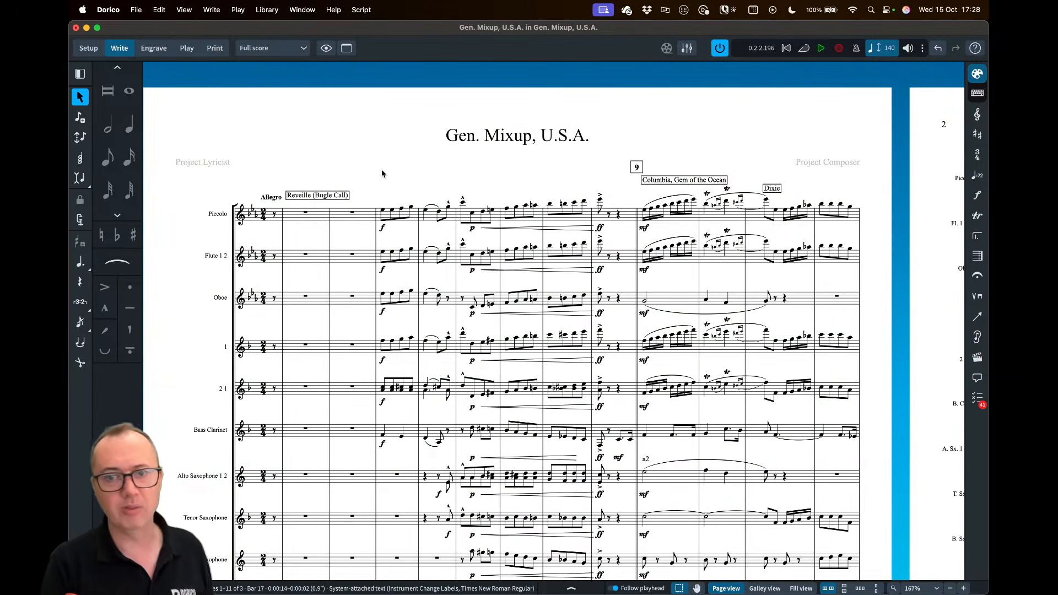
Select the Columbia, Gem of the Ocean title and rehearsal mark 9 in turn, and examine title and rehearsal-mark placement across the score's opening pages
{"action": "left_click", "coordinate": [665, 182]}
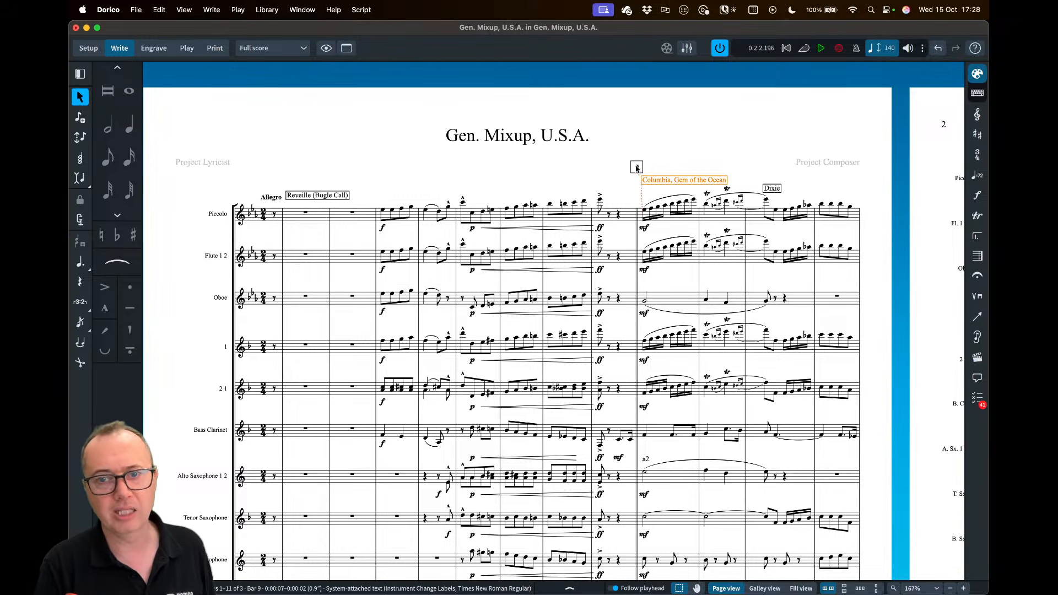
{"action": "key", "text": "Escape"}
{"action": "scroll", "coordinate": [587, 165], "scroll_direction": "right", "scroll_amount": 3}
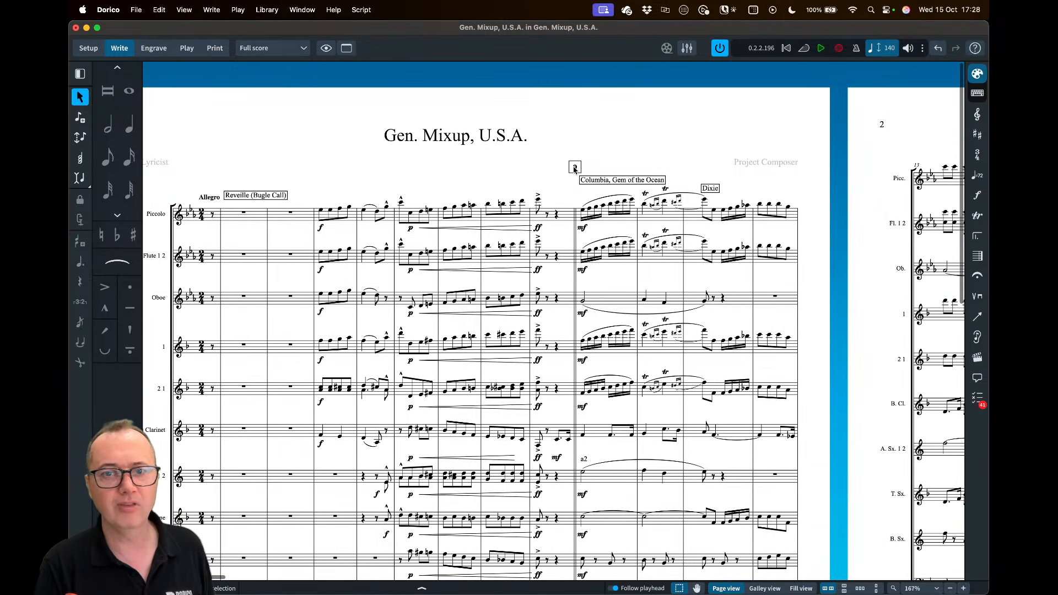
{"action": "left_click", "coordinate": [574, 168]}
{"action": "scroll", "coordinate": [573, 171], "scroll_direction": "right", "scroll_amount": 6}
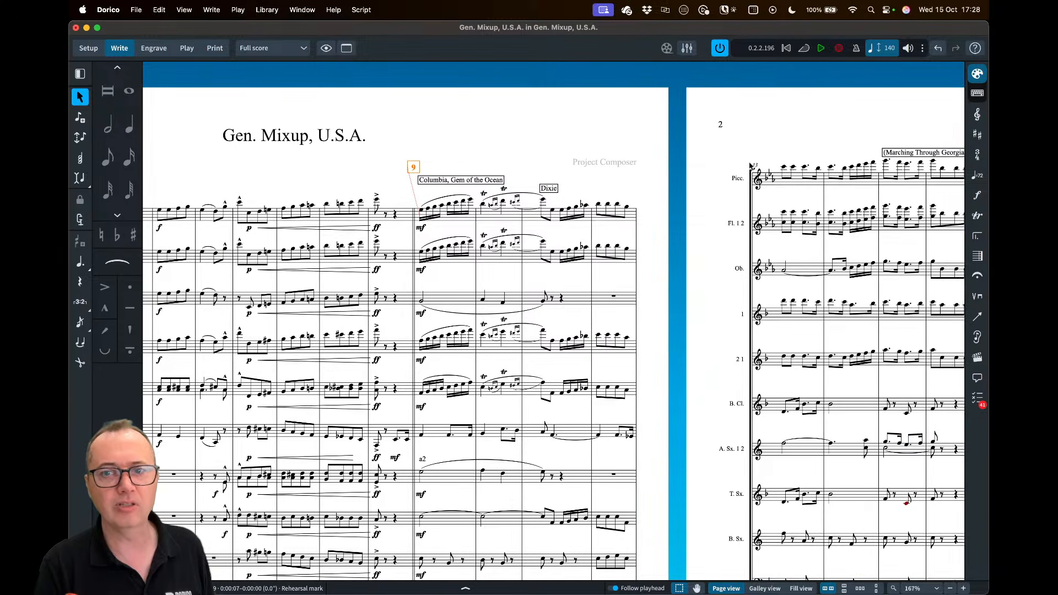
{"action": "scroll", "coordinate": [750, 164], "scroll_direction": "right", "scroll_amount": 8}
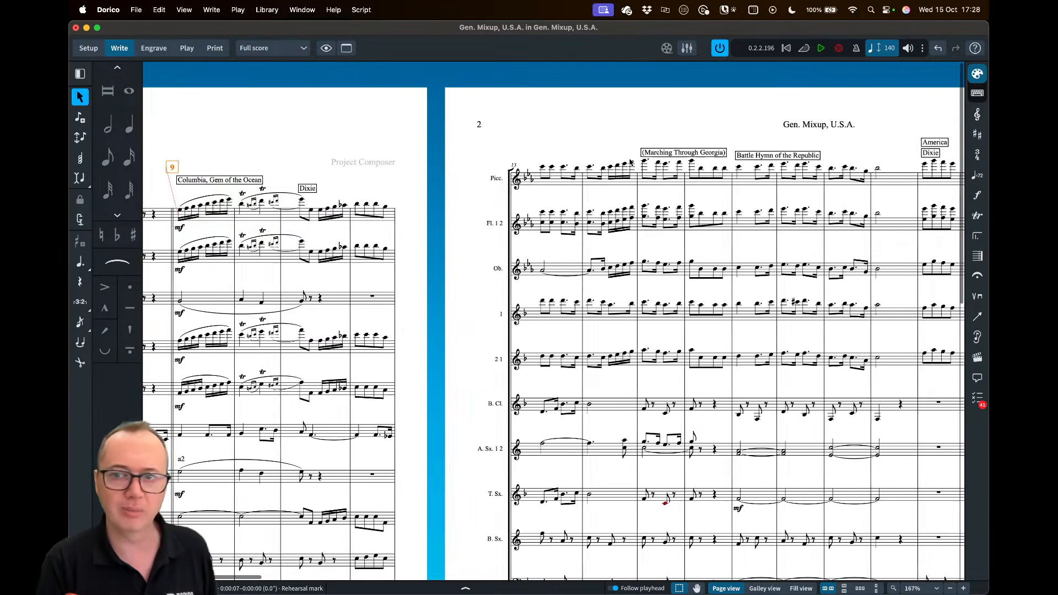
{"action": "scroll", "coordinate": [630, 162], "scroll_direction": "right", "scroll_amount": 20}
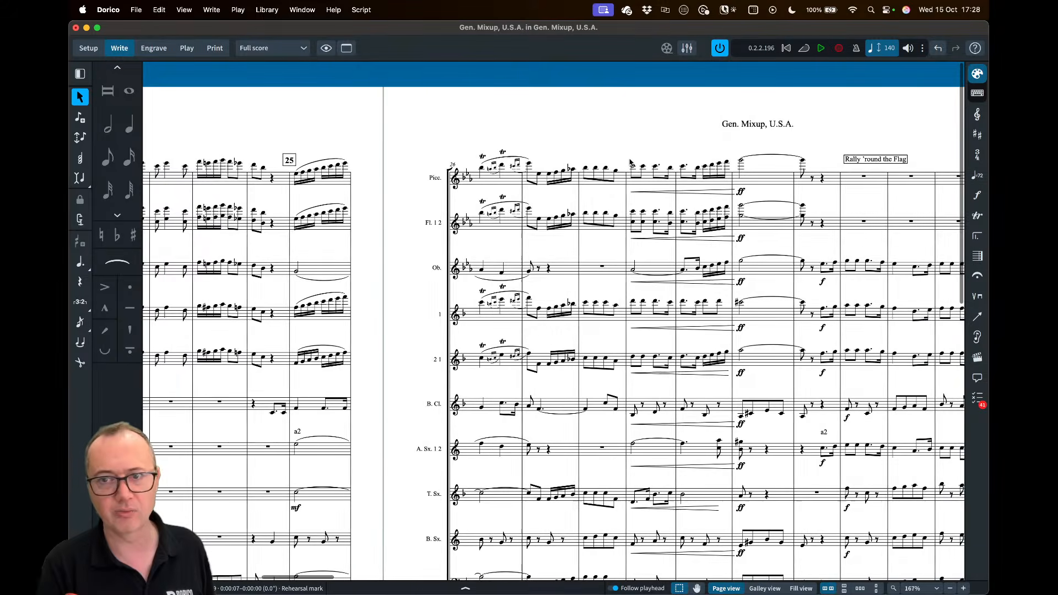
{"action": "scroll", "coordinate": [630, 162], "scroll_direction": "down", "scroll_amount": 2}
{"action": "scroll", "coordinate": [630, 161], "scroll_direction": "left", "scroll_amount": 7}
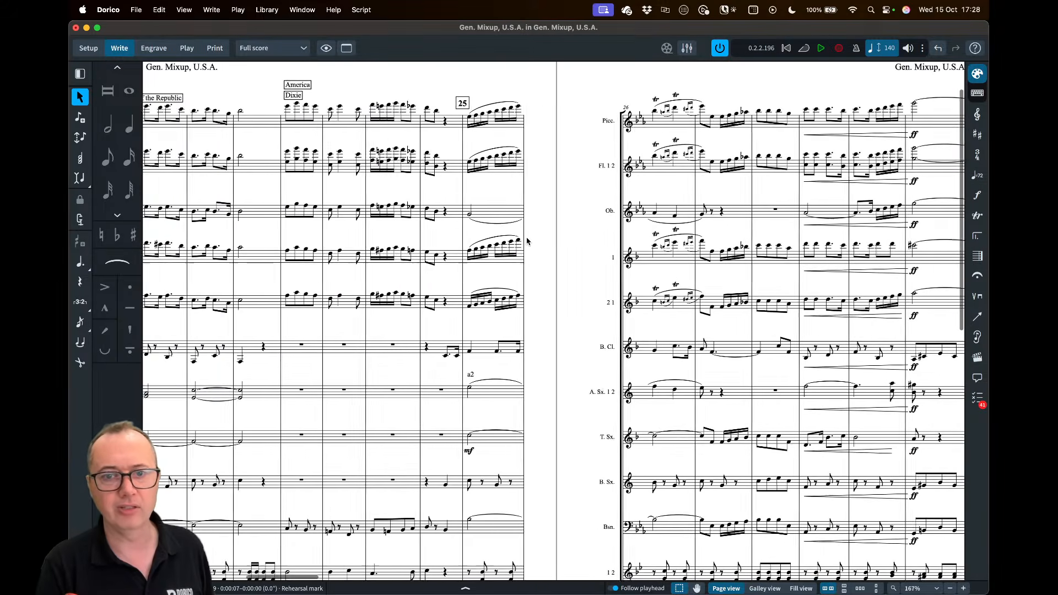
{"action": "scroll", "coordinate": [527, 241], "scroll_direction": "left", "scroll_amount": 20}
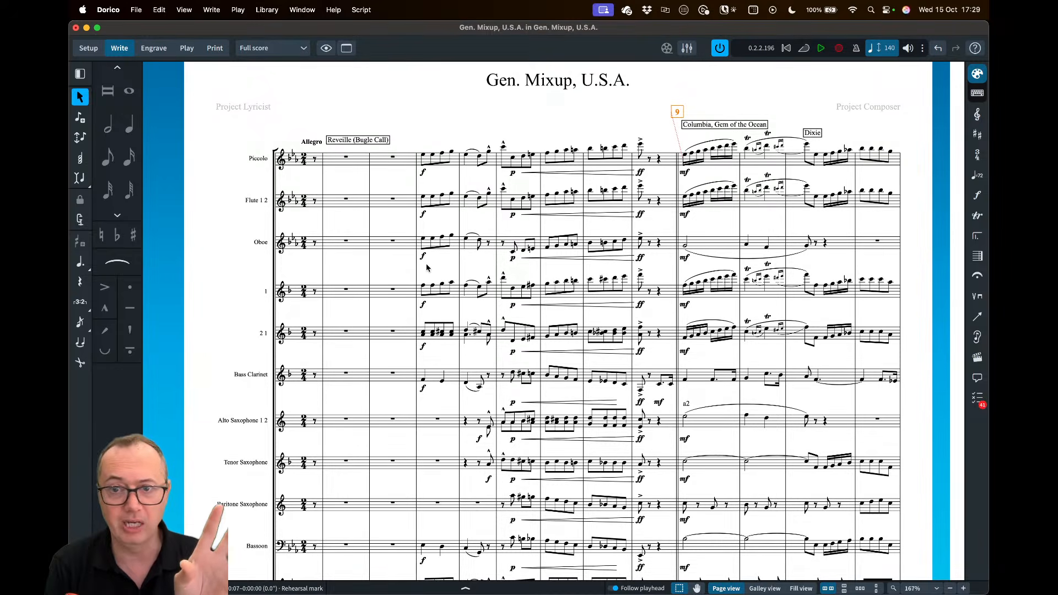
Examine the instrument staves and their labels down the first page of the full score
{"action": "scroll", "coordinate": [427, 267], "scroll_direction": "down", "scroll_amount": 3}
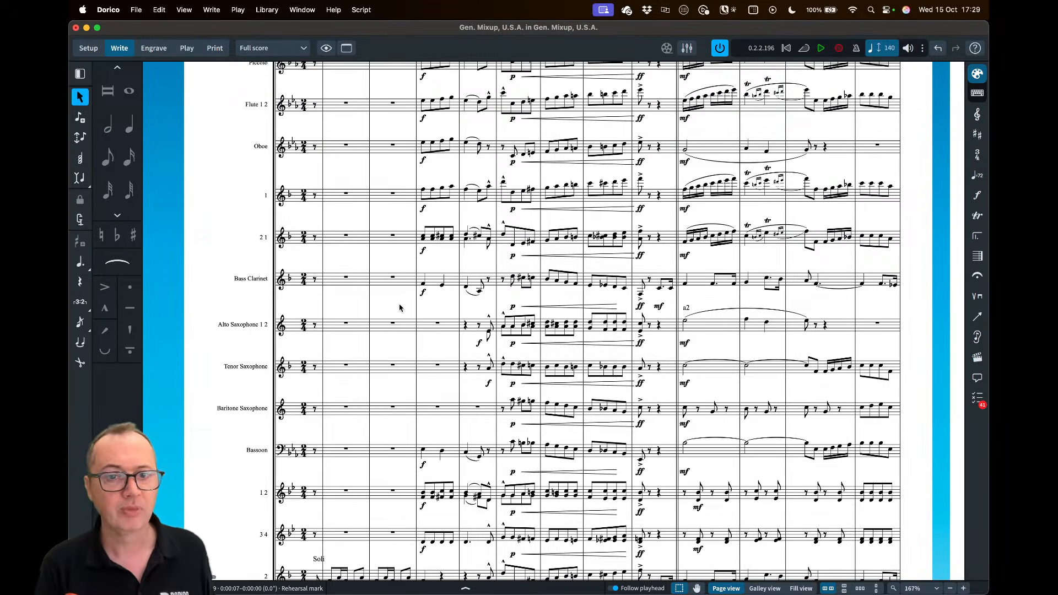
{"action": "key", "text": "x"}
{"action": "key", "text": "x"}
{"action": "scroll", "coordinate": [399, 307], "scroll_direction": "down", "scroll_amount": 2}
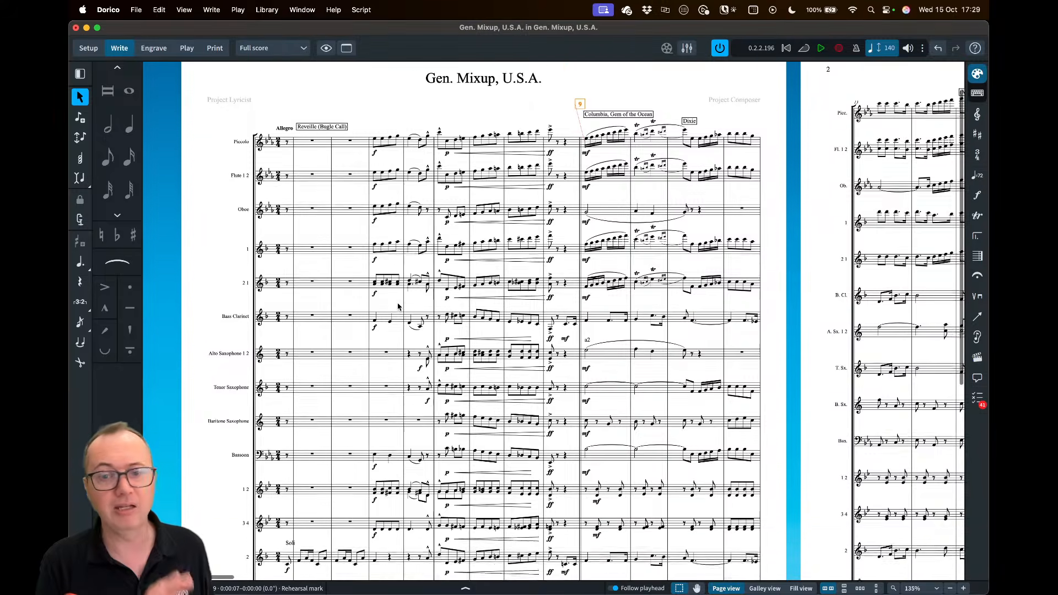
{"action": "scroll", "coordinate": [398, 307], "scroll_direction": "down", "scroll_amount": 2}
{"action": "scroll", "coordinate": [399, 307], "scroll_direction": "right", "scroll_amount": 1}
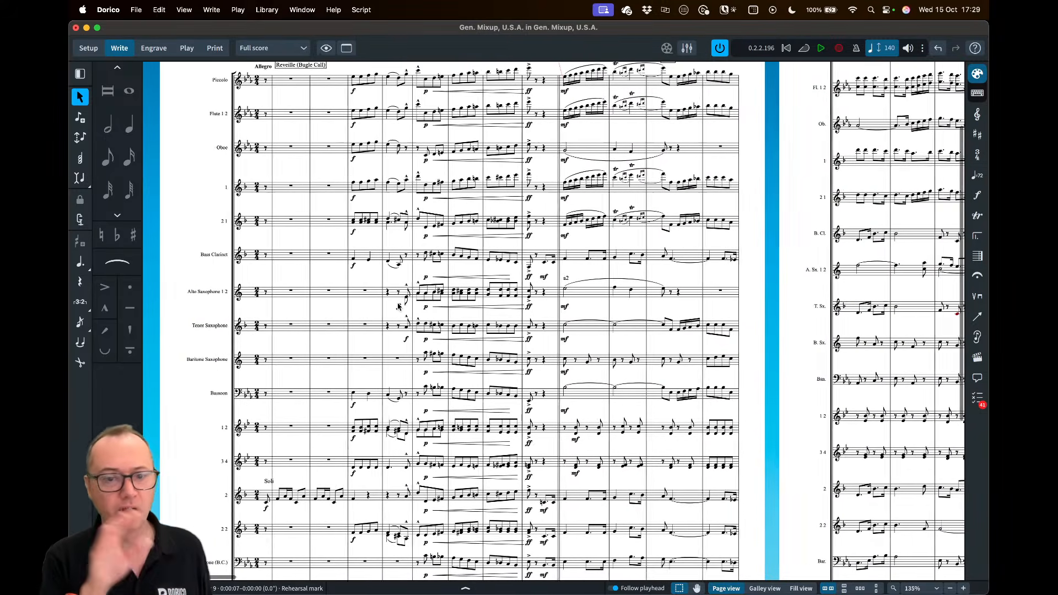
{"action": "scroll", "coordinate": [399, 307], "scroll_direction": "down", "scroll_amount": 2}
{"action": "scroll", "coordinate": [399, 307], "scroll_direction": "right", "scroll_amount": 1}
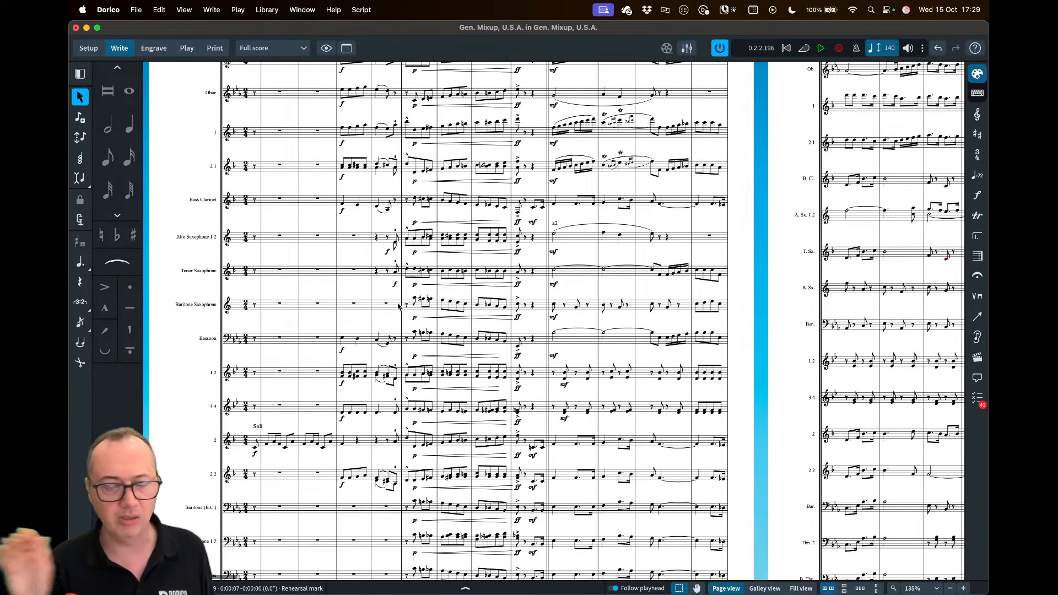
{"action": "scroll", "coordinate": [399, 307], "scroll_direction": "up", "scroll_amount": 2}
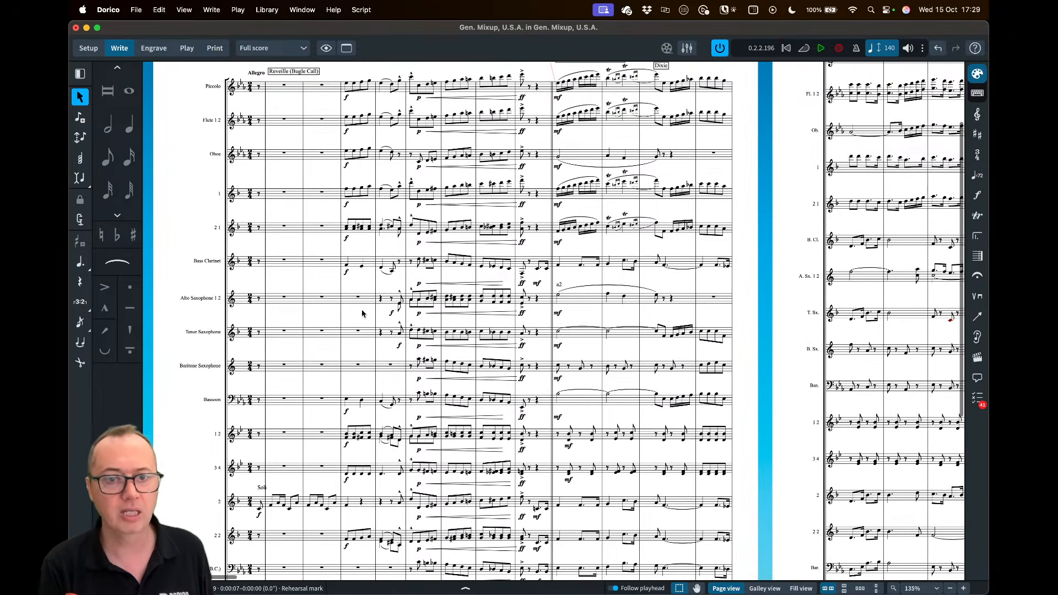
{"action": "scroll", "coordinate": [362, 309], "scroll_direction": "left", "scroll_amount": 1}
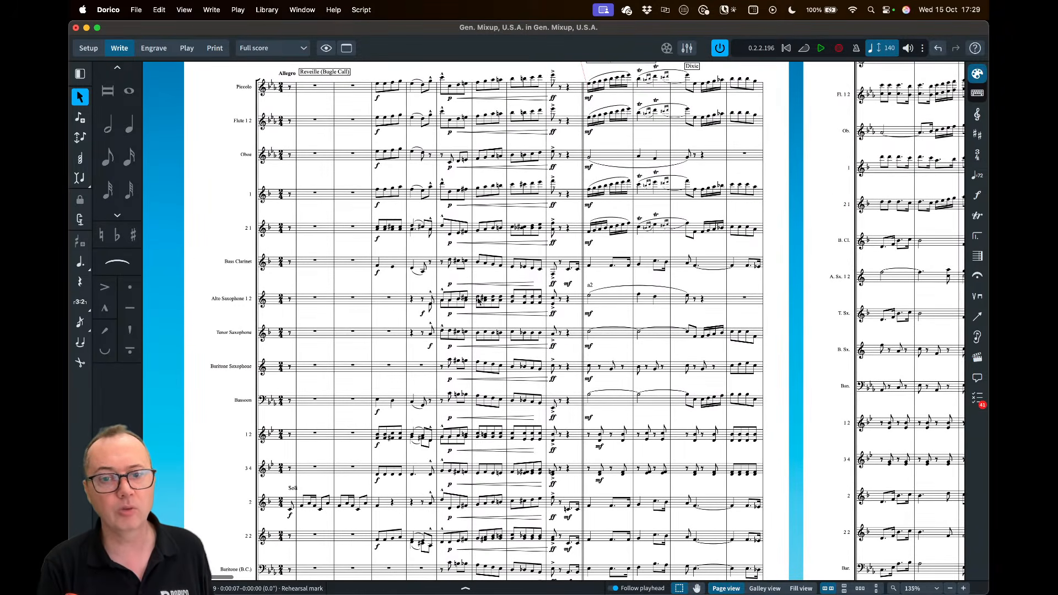
{"action": "scroll", "coordinate": [459, 290], "scroll_direction": "up", "scroll_amount": 3}
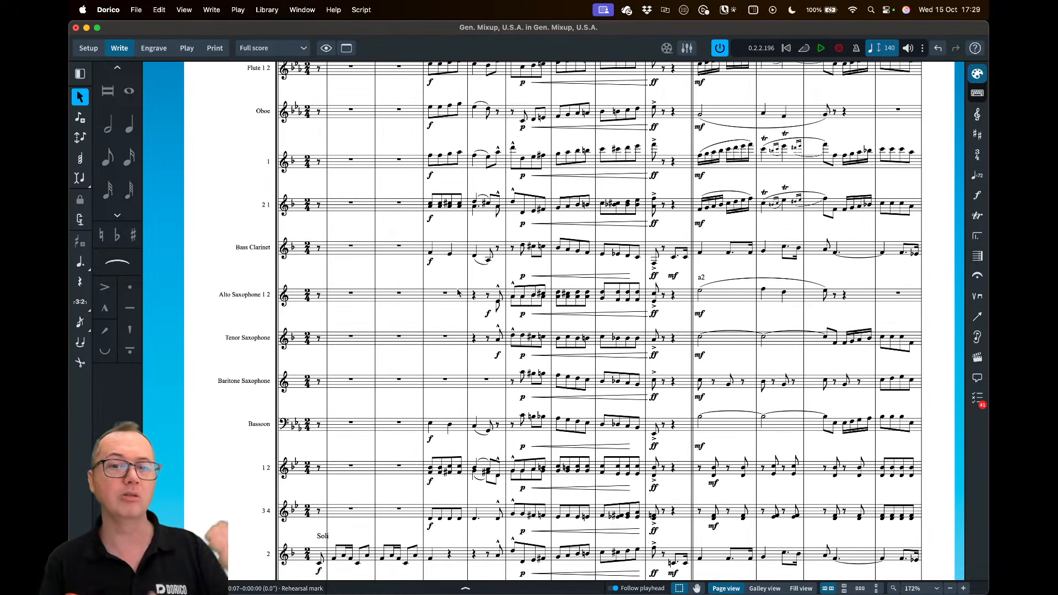
In Setup mode, inspect the player commands, including Duplicate Player, for the Oboe and Flute 1 2 players without applying any
{"action": "left_click", "coordinate": [89, 50]}
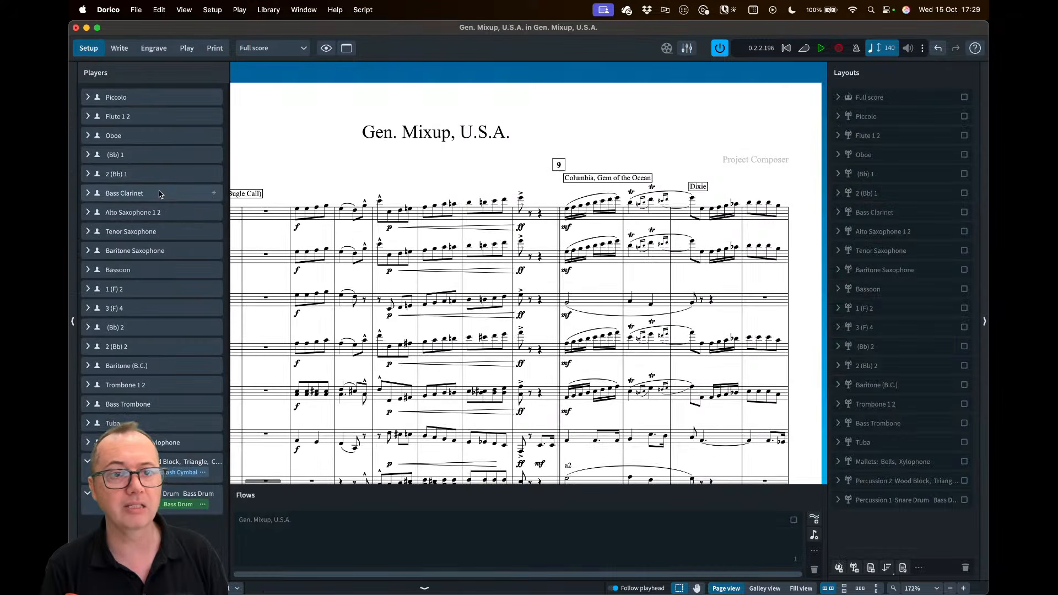
{"action": "left_click", "coordinate": [141, 138]}
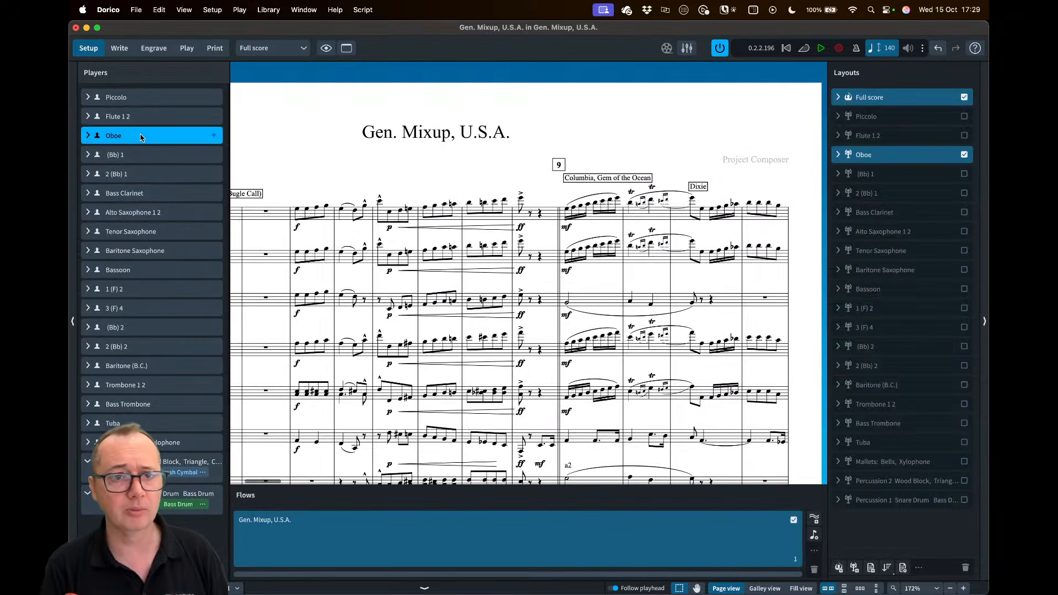
{"action": "right_click", "coordinate": [141, 137]}
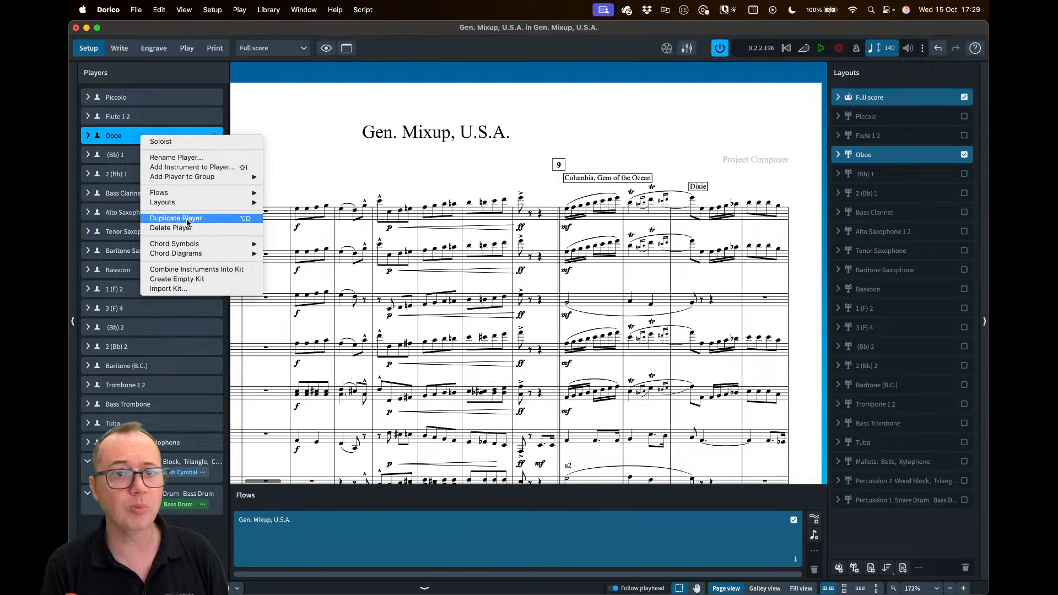
{"action": "left_click", "coordinate": [128, 142]}
{"action": "left_click", "coordinate": [132, 118]}
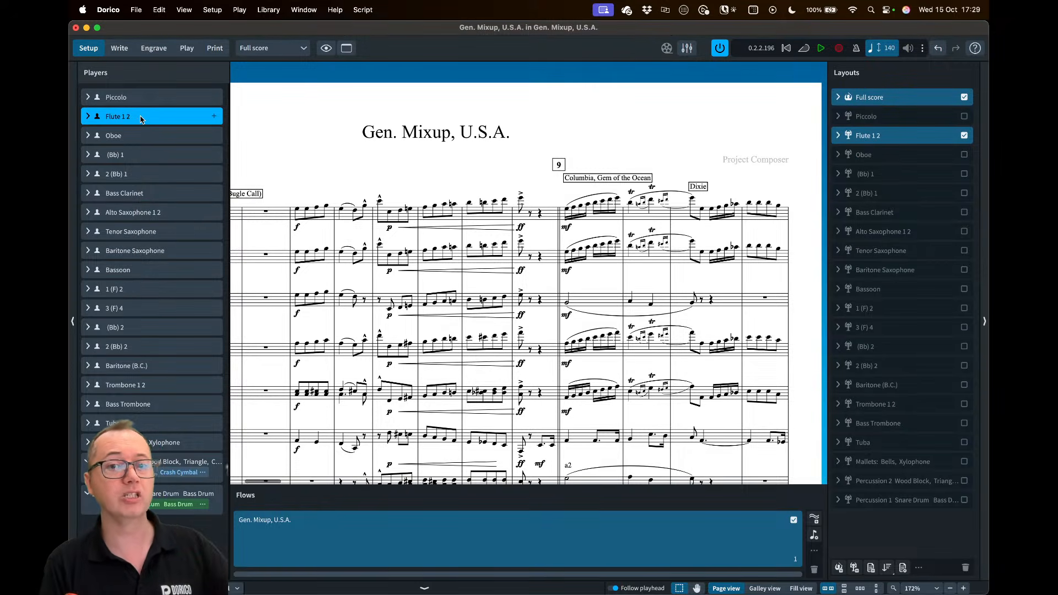
{"action": "right_click", "coordinate": [141, 118]}
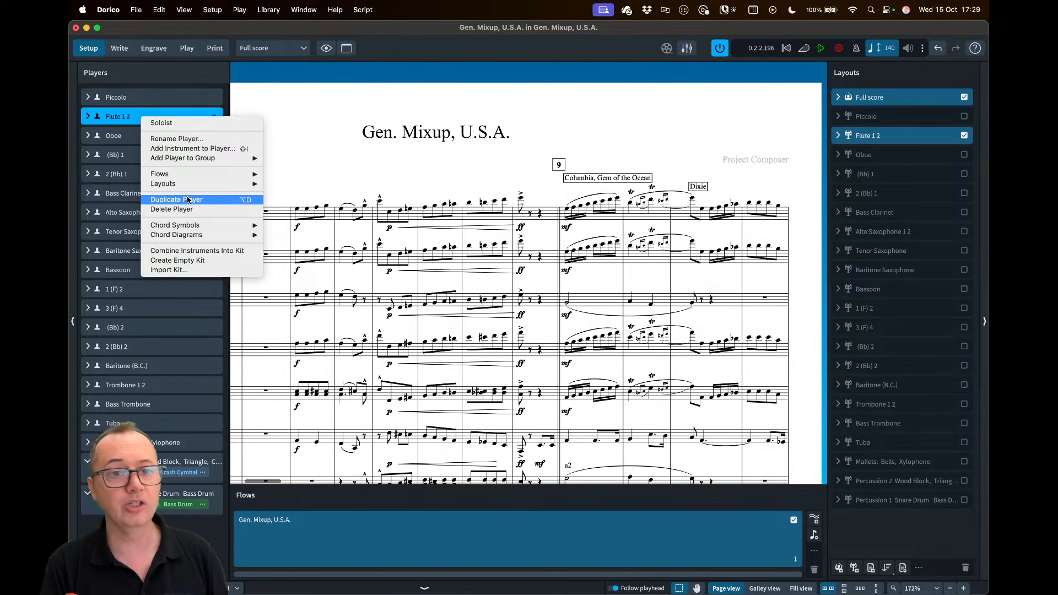
{"action": "left_click", "coordinate": [311, 163]}
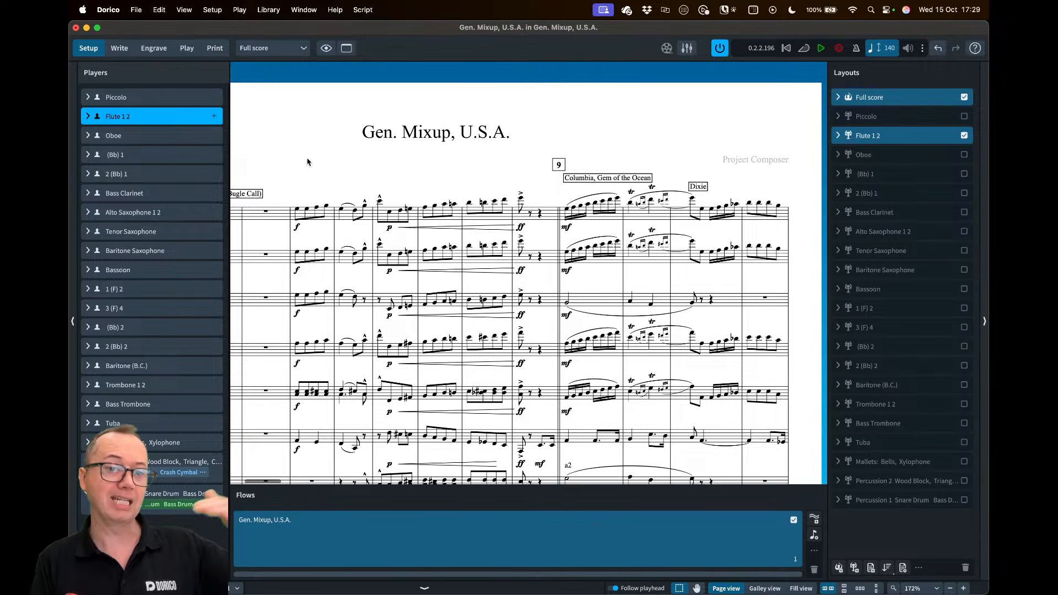
Compare the Setup mode player list with the score and return to the first page in Write mode
{"action": "left_click", "coordinate": [118, 50]}
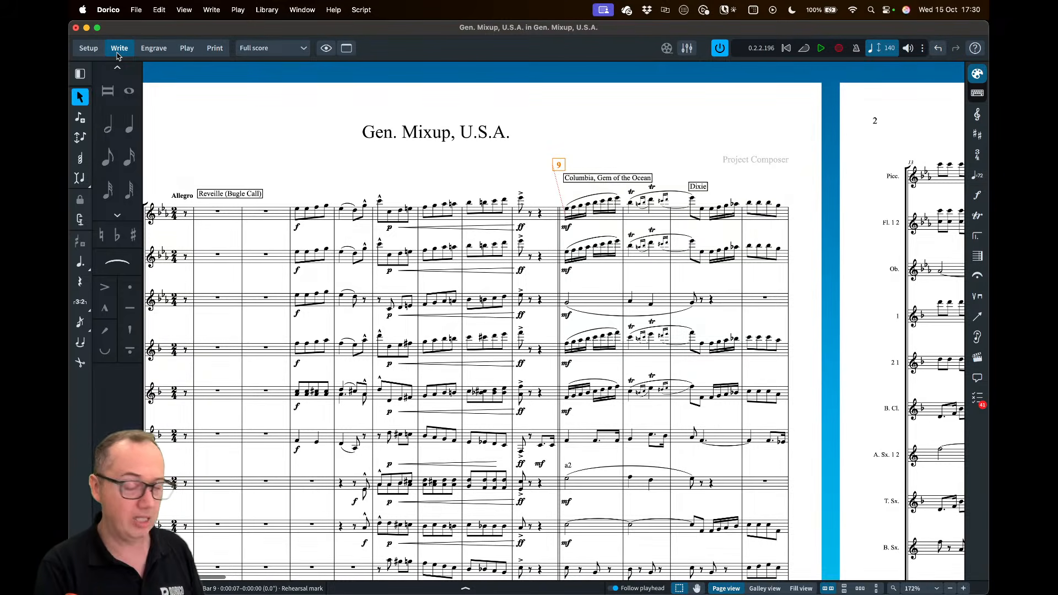
{"action": "scroll", "coordinate": [302, 149], "scroll_direction": "left", "scroll_amount": 3}
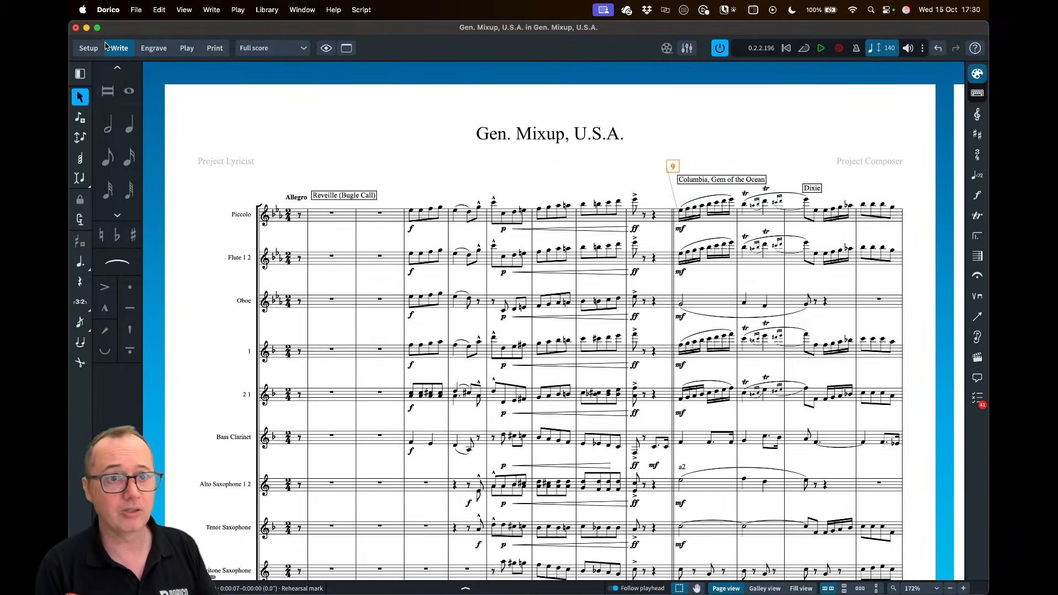
{"action": "left_click", "coordinate": [89, 48]}
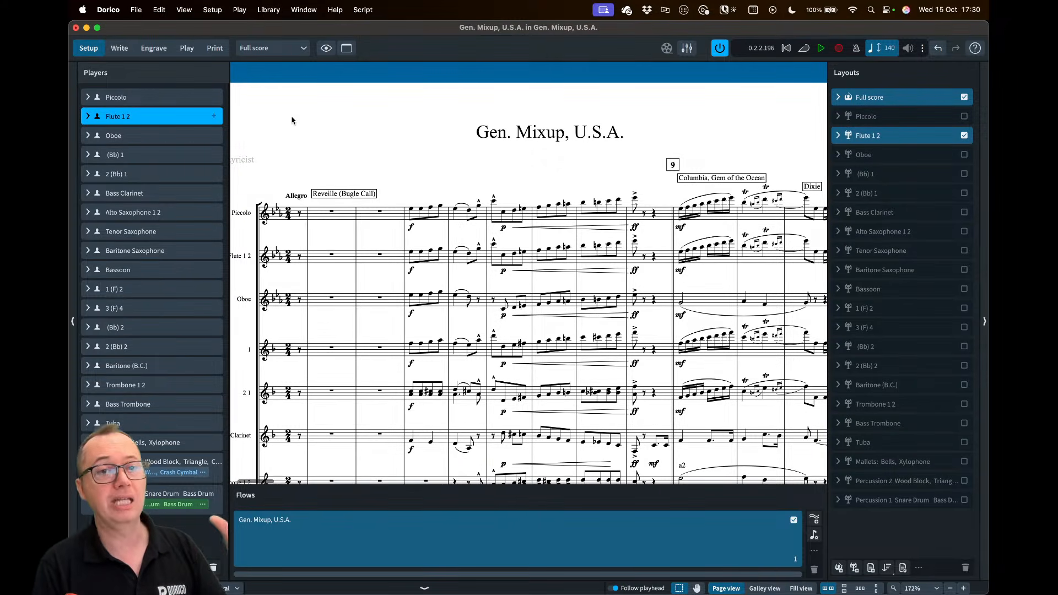
{"action": "left_click", "coordinate": [119, 48]}
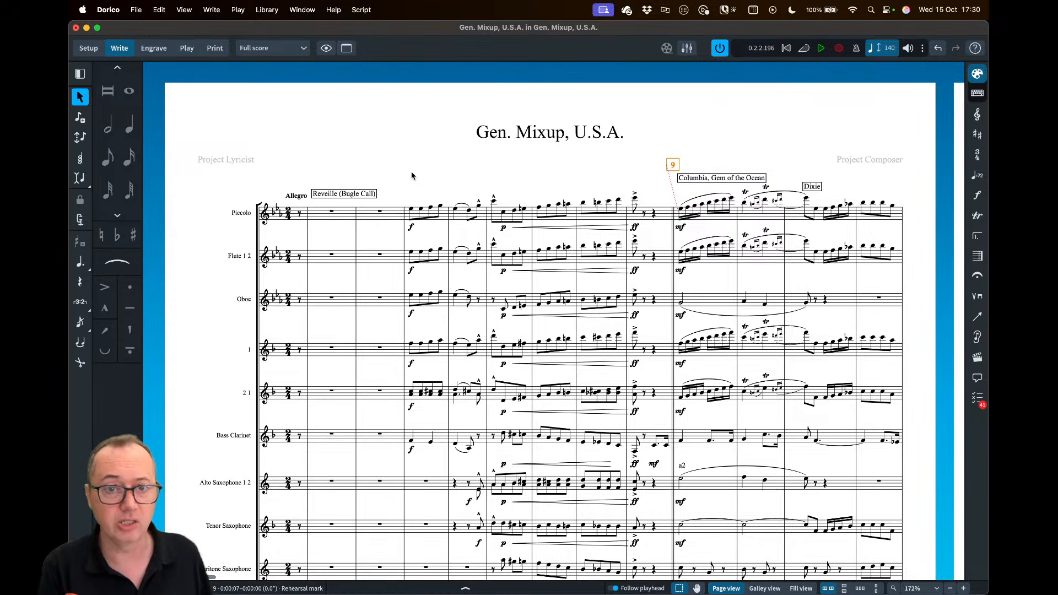
{"action": "scroll", "coordinate": [413, 166], "scroll_direction": "down", "scroll_amount": 2}
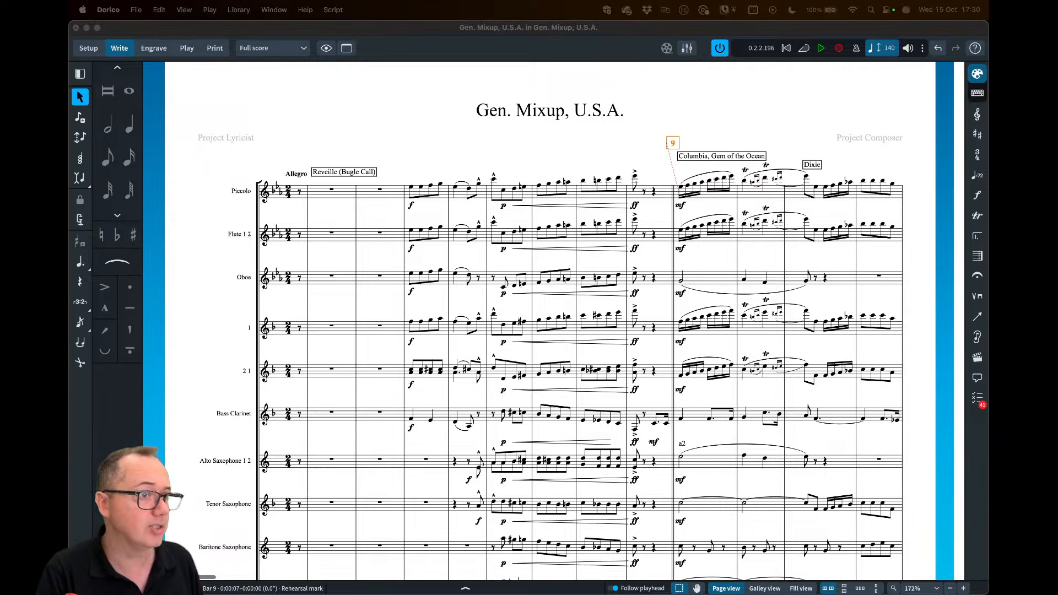
{"action": "scroll", "coordinate": [557, 165], "scroll_direction": "left", "scroll_amount": 2}
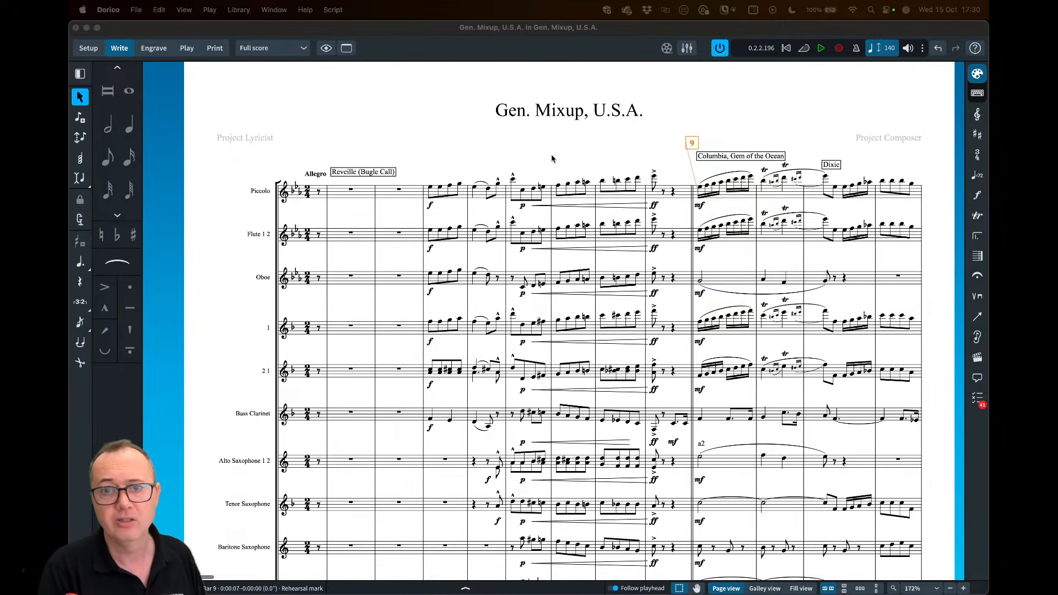
Inspect the Piccolo notes and dynamics in bar 5 at closer range, and clear the selection
{"action": "left_click", "coordinate": [547, 155]}
{"action": "scroll", "coordinate": [547, 154], "scroll_direction": "up", "scroll_amount": 5}
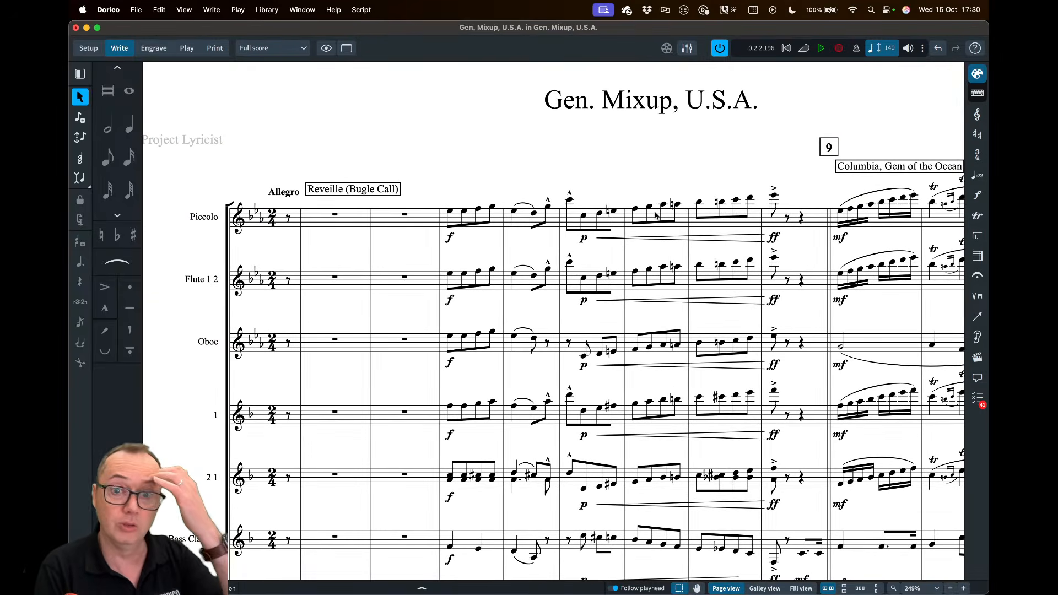
{"action": "left_click", "coordinate": [592, 225]}
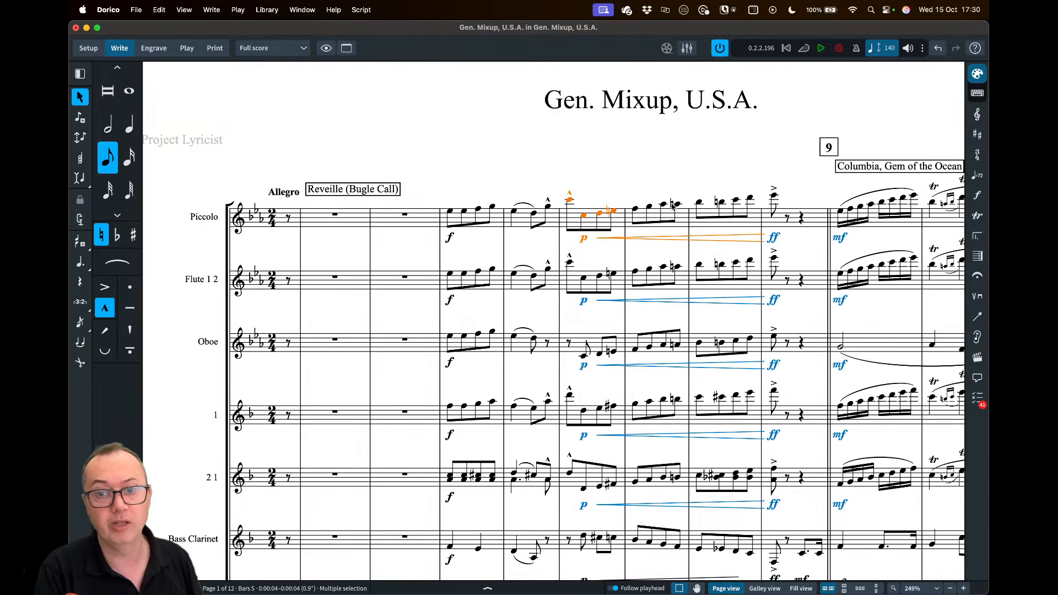
{"action": "left_click", "coordinate": [620, 171]}
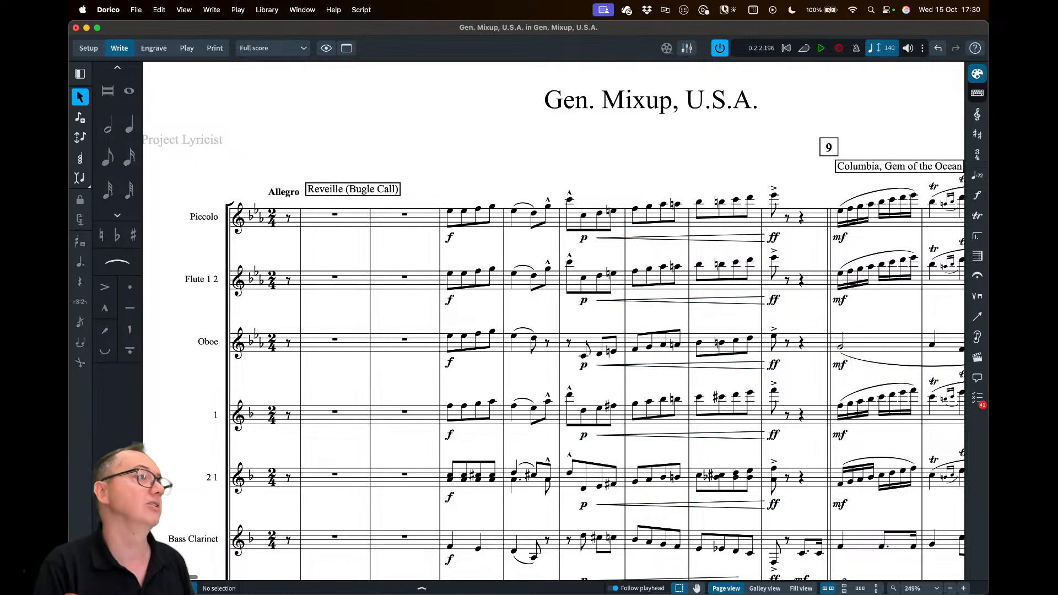
Switch to Finale to look at the original Allen Gen Mixup USA.musx score, and return to Dorico
{"action": "key", "text": "super+Tab"}
{"action": "left_click_drag", "start_coordinate": [352, 82], "coordinate": [370, 64]}
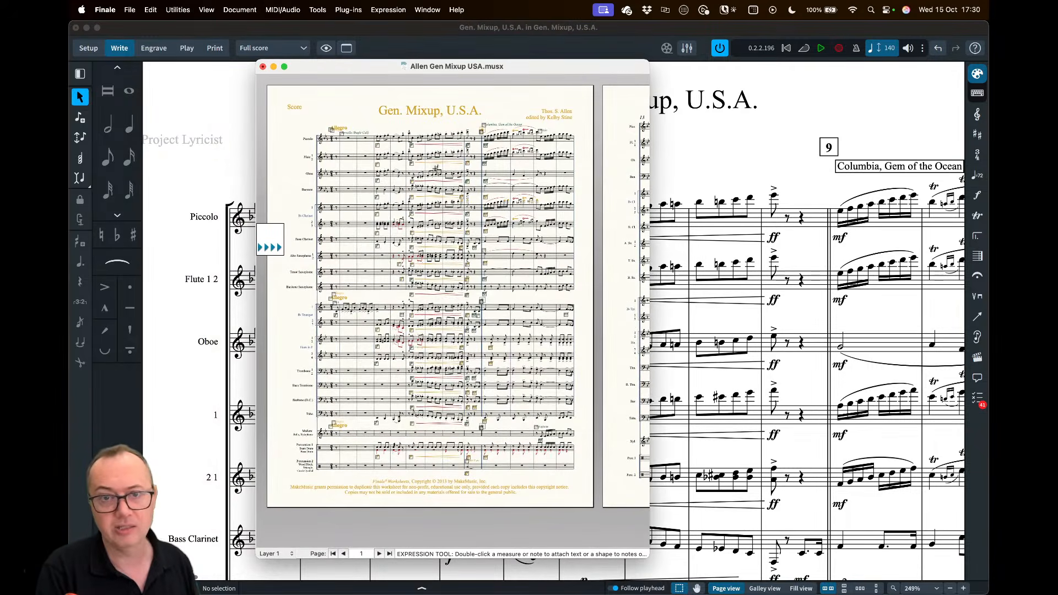
{"action": "key", "text": "super+equal"}
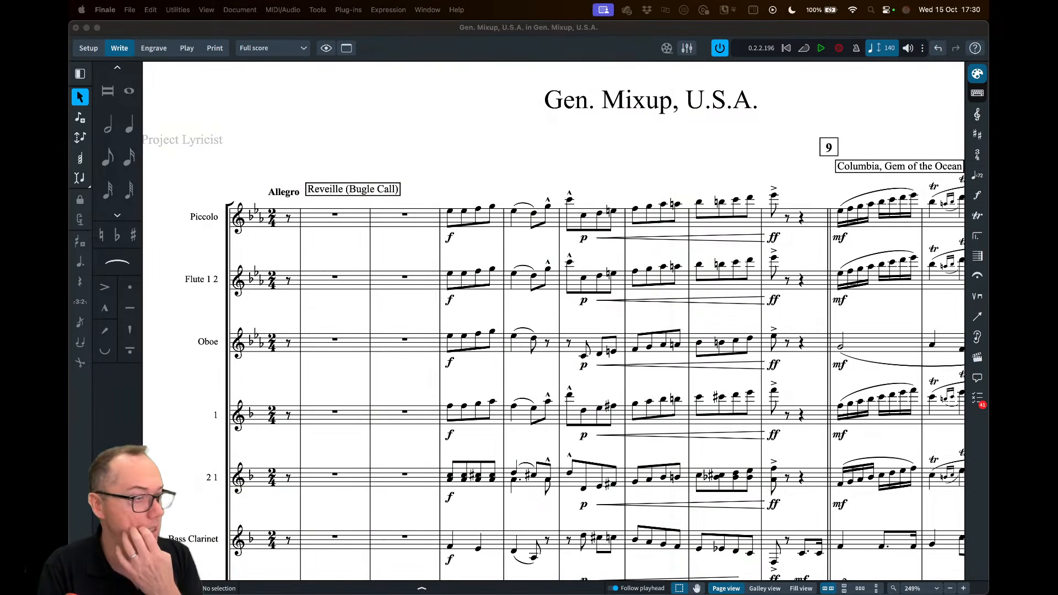
{"action": "left_click", "coordinate": [292, 88]}
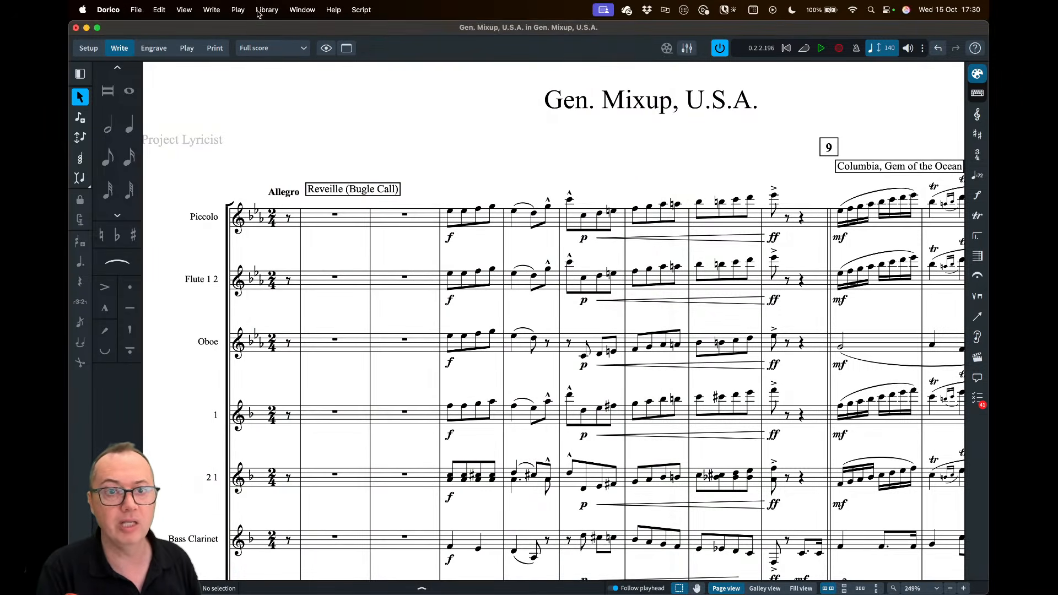
In the Beam Grouping notation options, set eighth notes in quarter-note denominators to Break beams at beat boundaries, apply, and close the options
{"action": "left_click", "coordinate": [259, 11]}
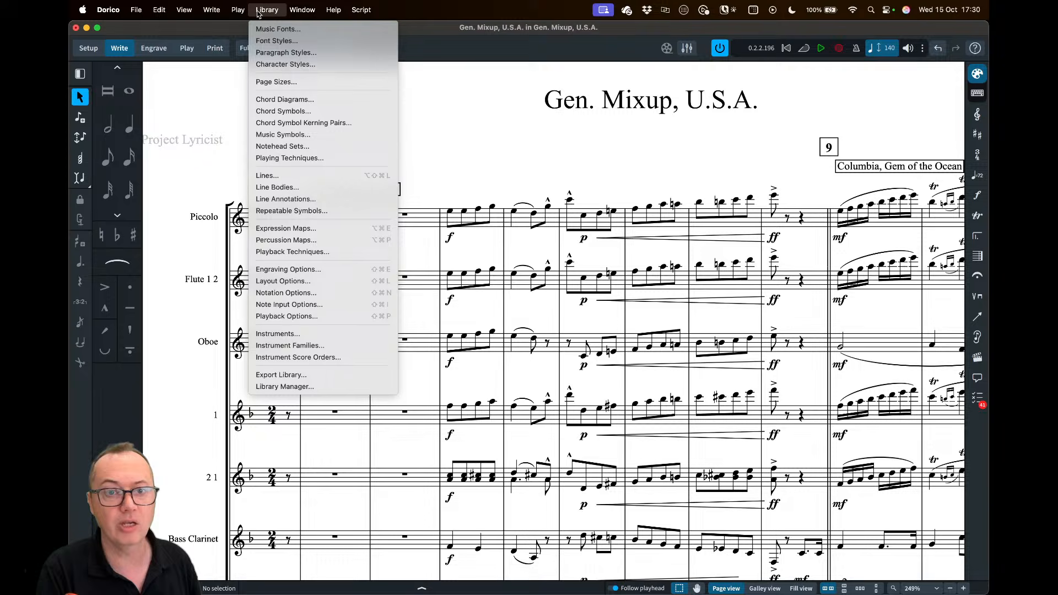
{"action": "left_click", "coordinate": [303, 293]}
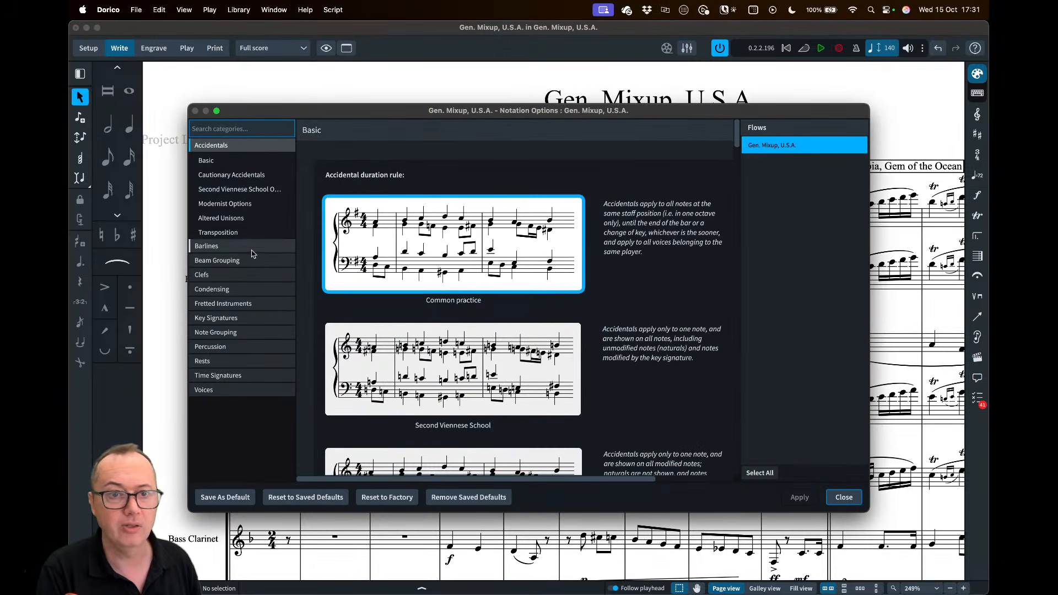
{"action": "left_click", "coordinate": [241, 261]}
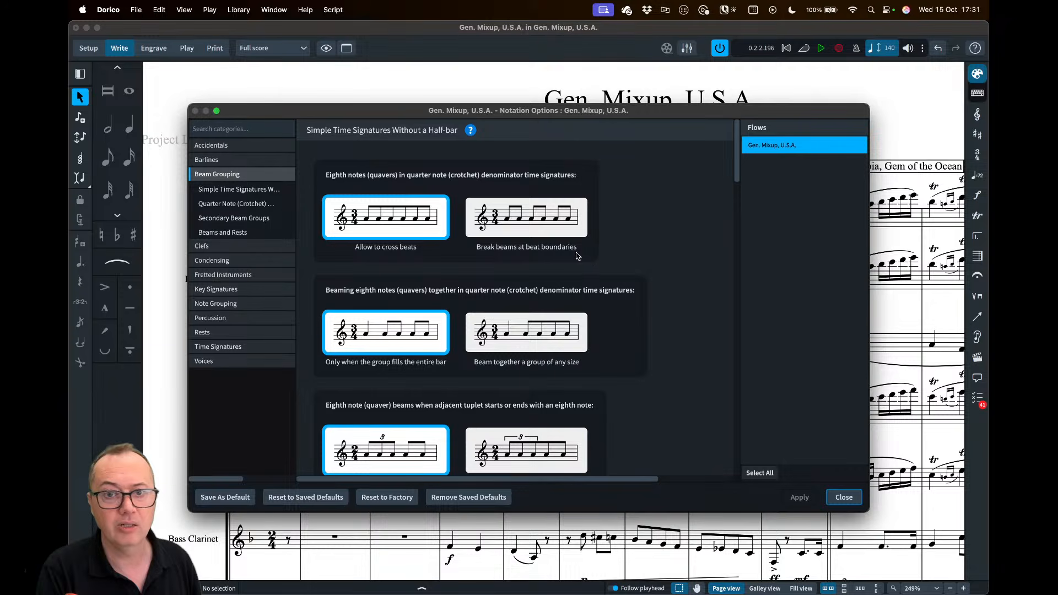
{"action": "left_click", "coordinate": [538, 227]}
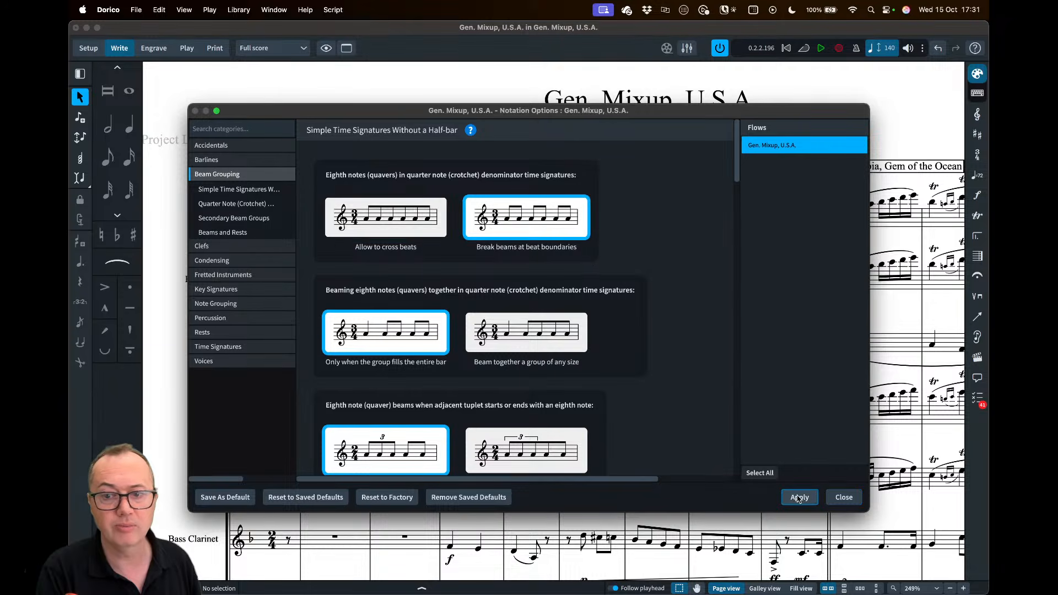
{"action": "left_click", "coordinate": [799, 497]}
{"action": "left_click_drag", "start_coordinate": [561, 114], "coordinate": [565, 326]}
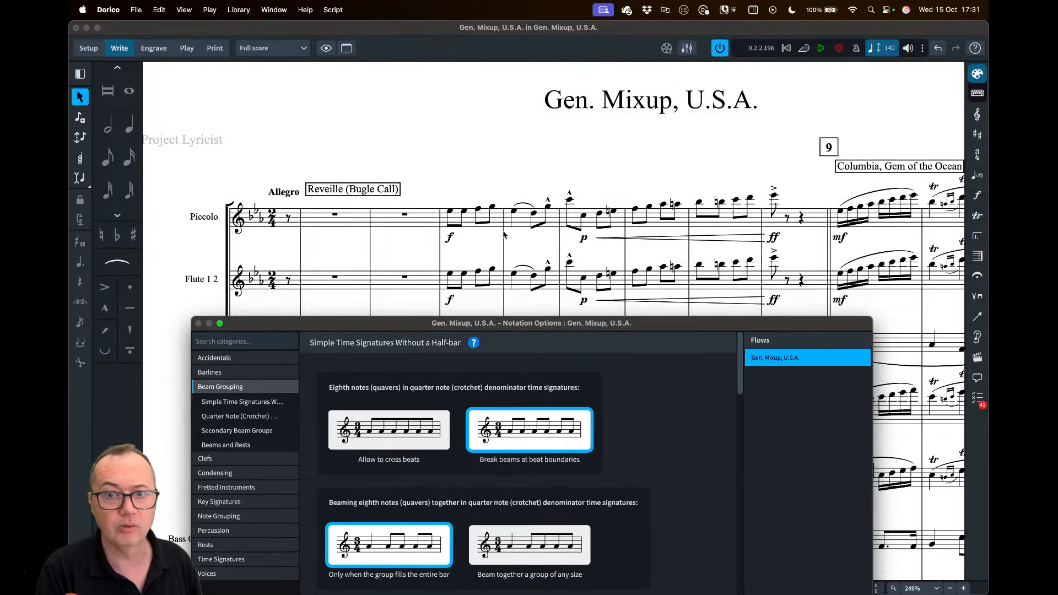
{"action": "left_click_drag", "start_coordinate": [656, 330], "coordinate": [678, 98]}
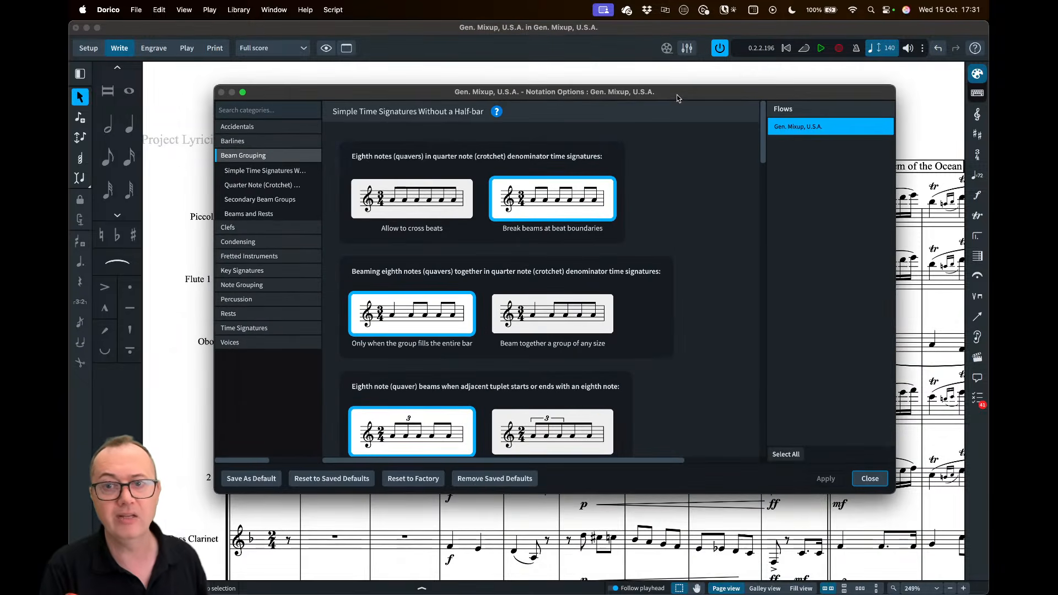
{"action": "left_click", "coordinate": [869, 479]}
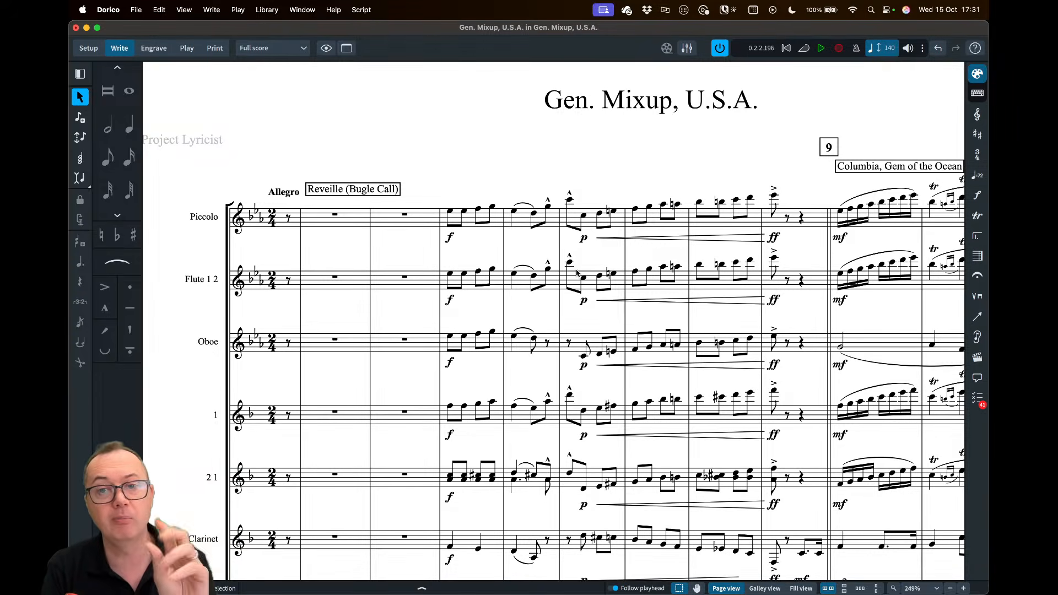
Reset the beaming of the selected Piccolo notes in bar 5, and clear the selection
{"action": "left_click", "coordinate": [590, 226]}
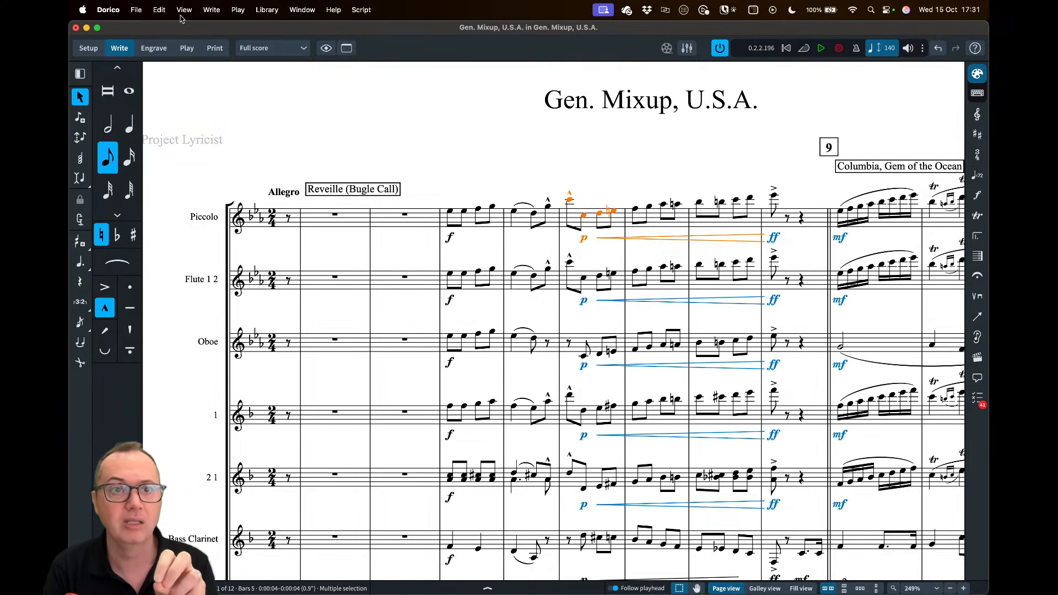
{"action": "right_click", "coordinate": [592, 171]}
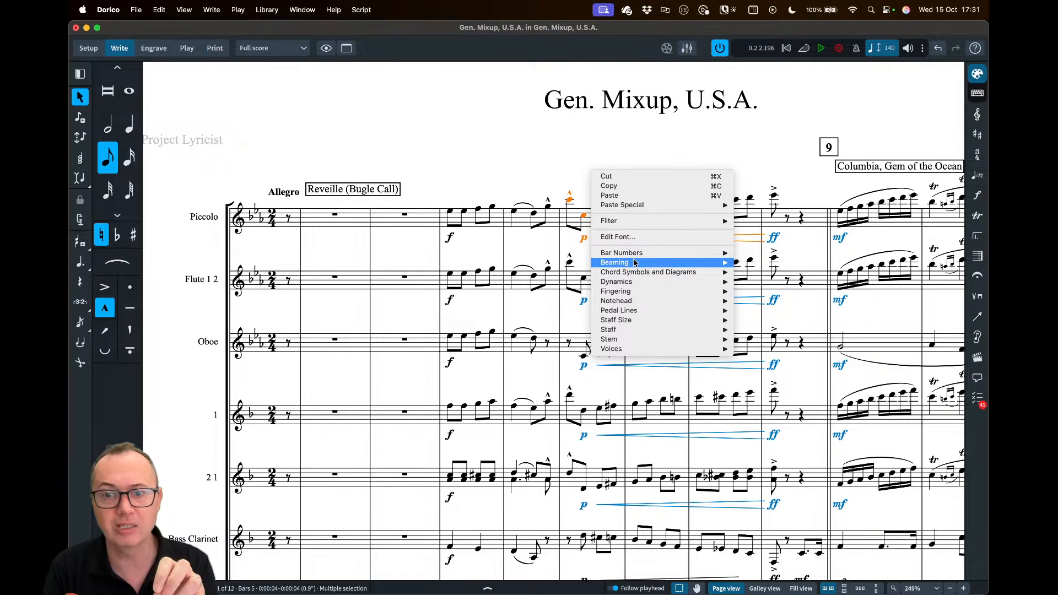
{"action": "mouse_move", "coordinate": [637, 263]}
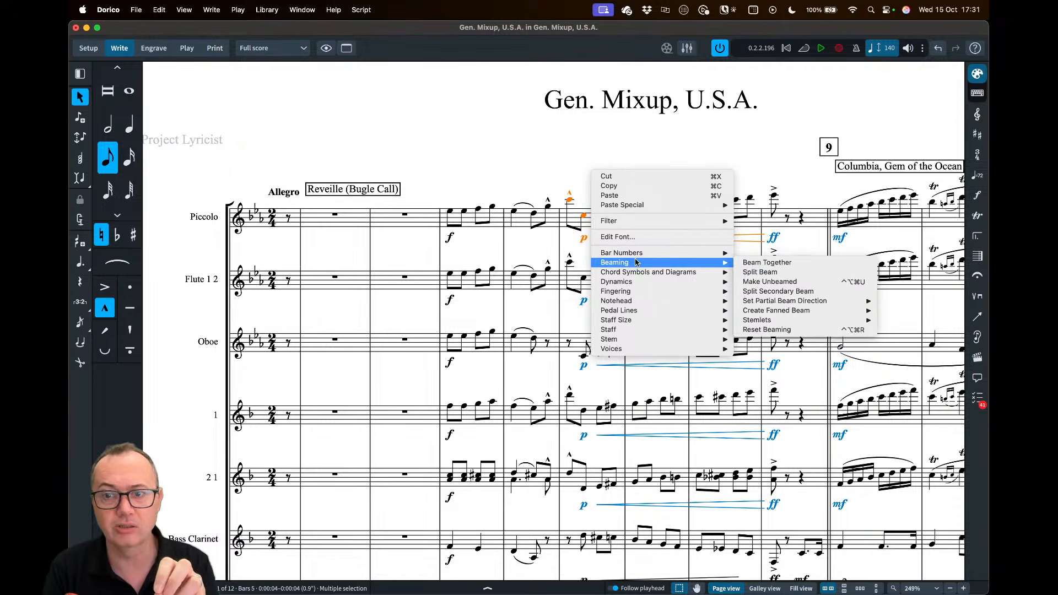
{"action": "left_click", "coordinate": [771, 330]}
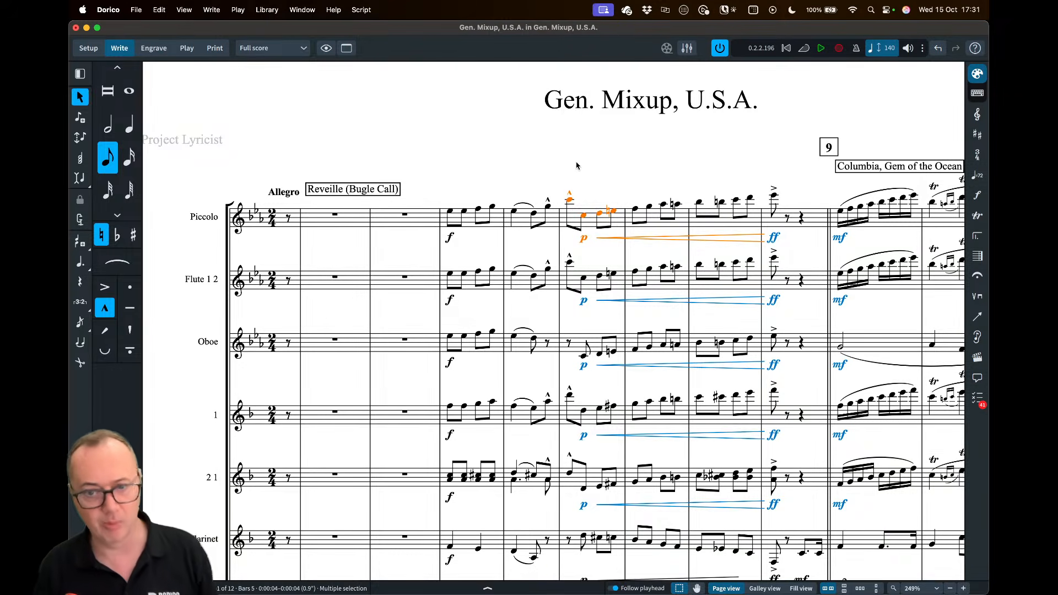
{"action": "left_click", "coordinate": [585, 167]}
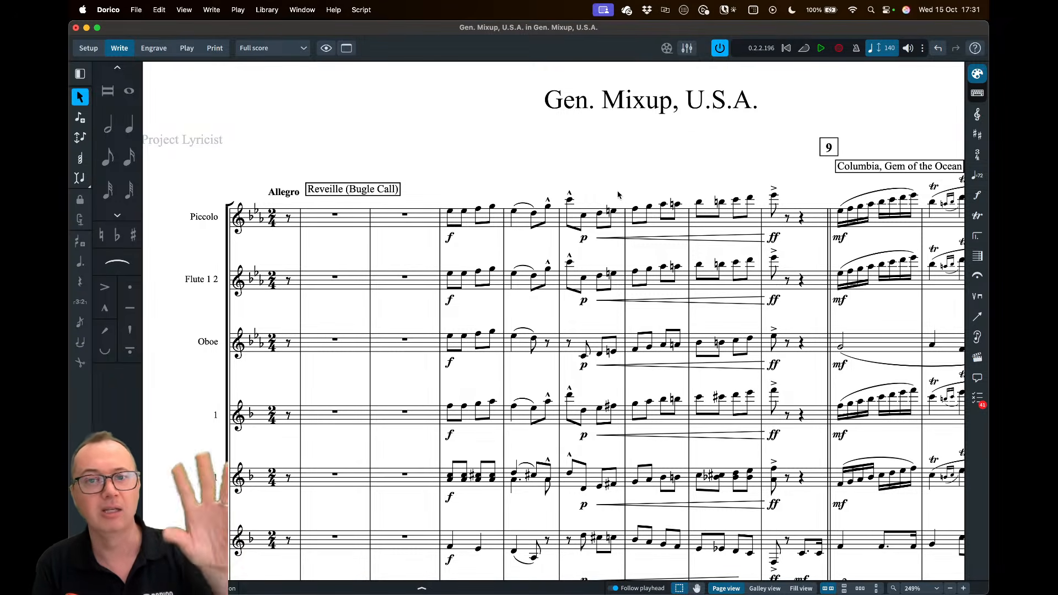
Inspect the Piccolo notes in bars 5 and 8, and compare the beaming across the woodwind staves
{"action": "left_click", "coordinate": [583, 217]}
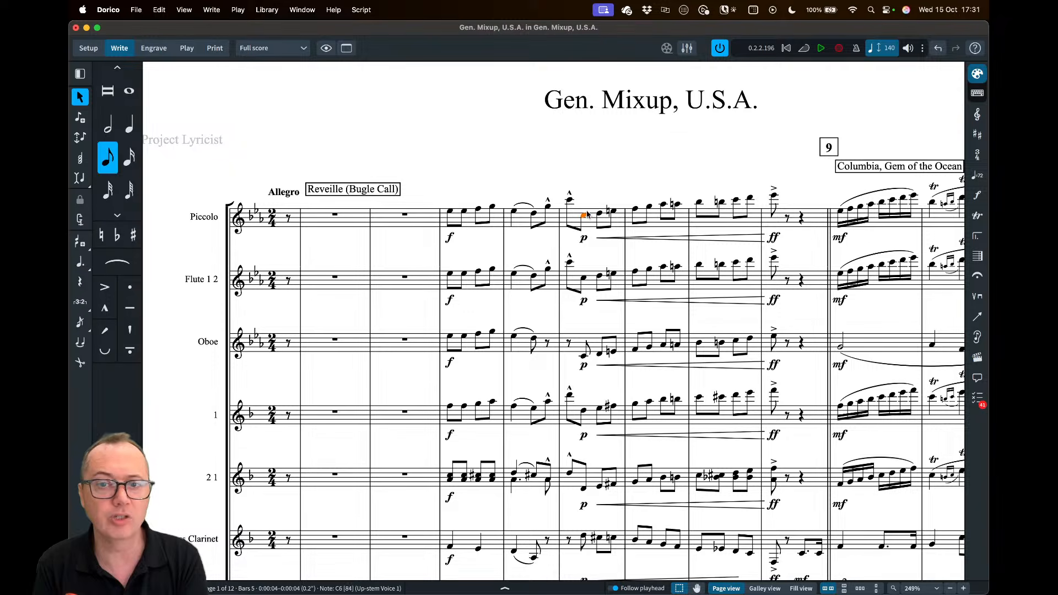
{"action": "left_click", "coordinate": [774, 196]}
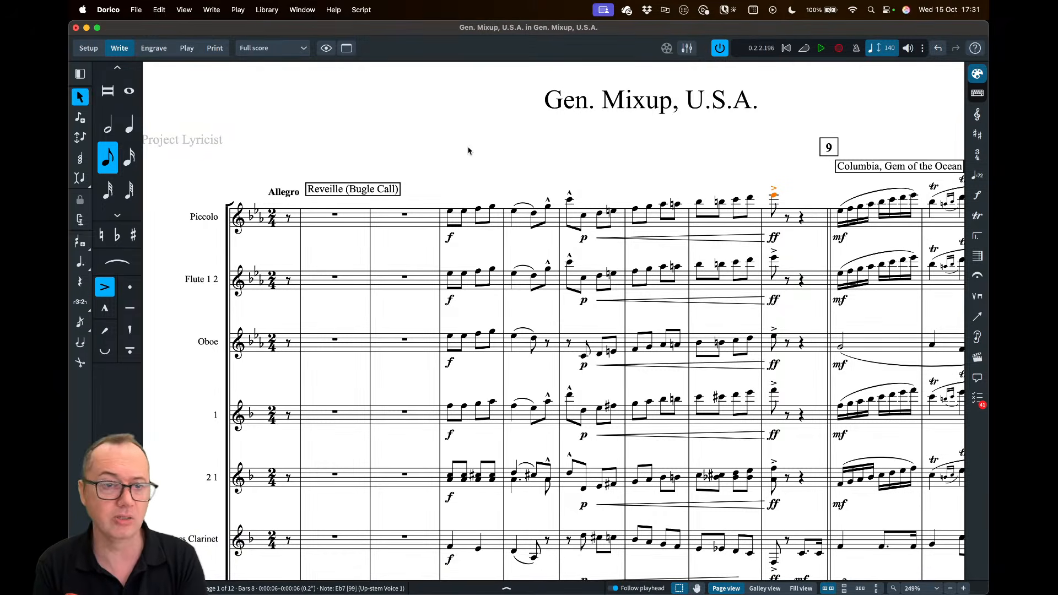
{"action": "key", "text": "F1"}
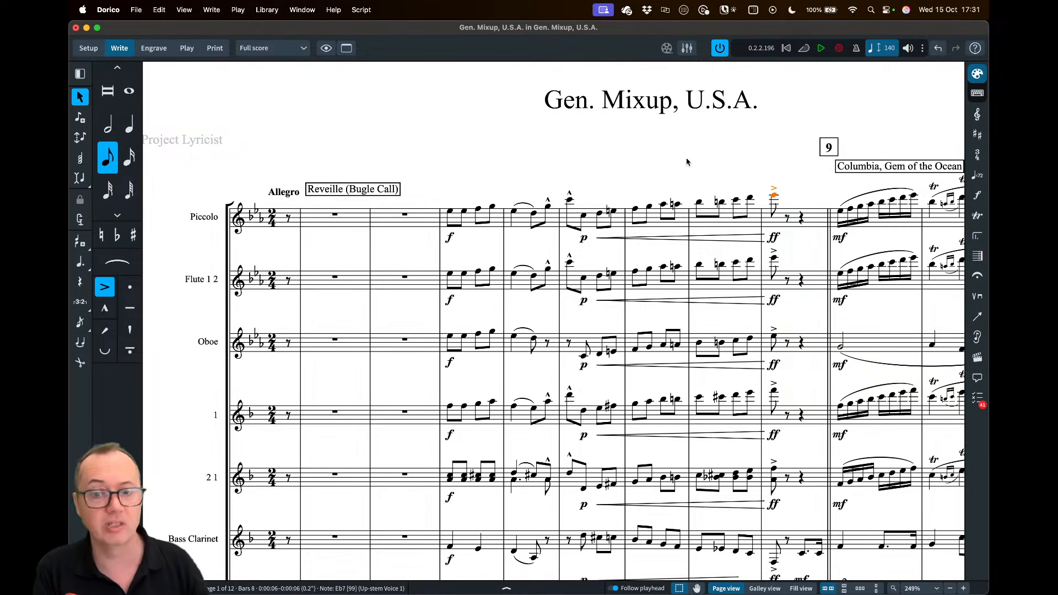
{"action": "scroll", "coordinate": [655, 157], "scroll_direction": "right", "scroll_amount": 2}
{"action": "scroll", "coordinate": [655, 157], "scroll_direction": "down", "scroll_amount": 1}
{"action": "scroll", "coordinate": [655, 157], "scroll_direction": "down", "scroll_amount": 3}
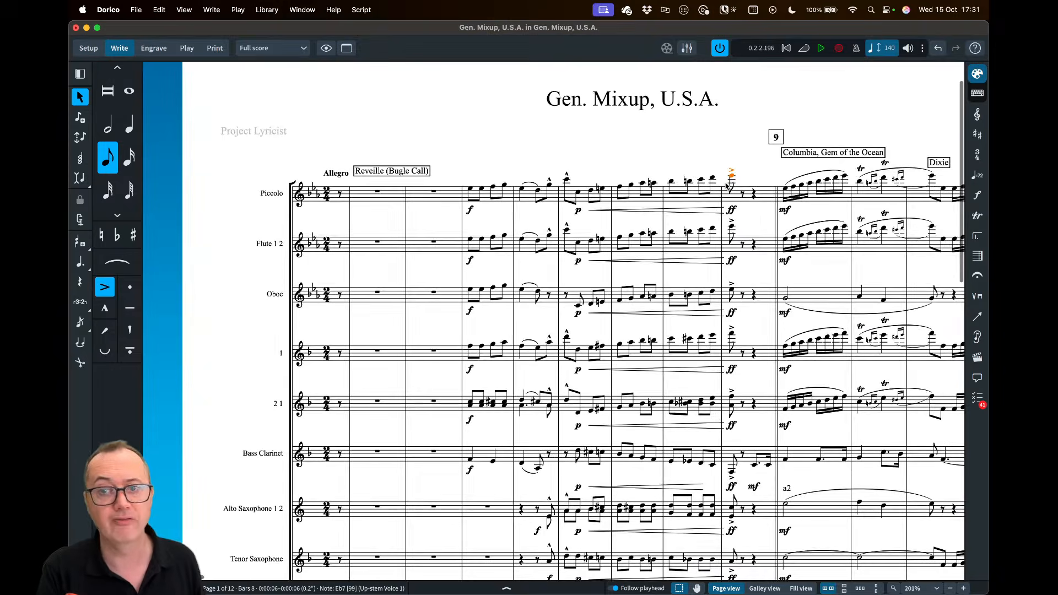
{"action": "scroll", "coordinate": [621, 230], "scroll_direction": "down", "scroll_amount": 1}
{"action": "scroll", "coordinate": [622, 230], "scroll_direction": "down", "scroll_amount": 3}
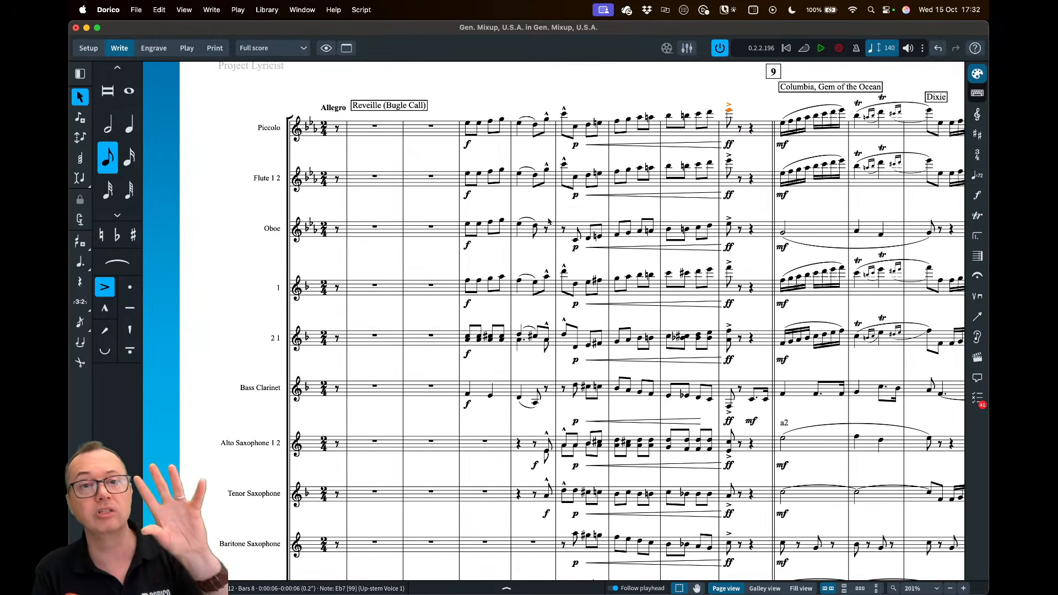
Review the Beam Grouping settings and default-saving choices in Notation Options without changing anything
{"action": "left_click", "coordinate": [268, 10]}
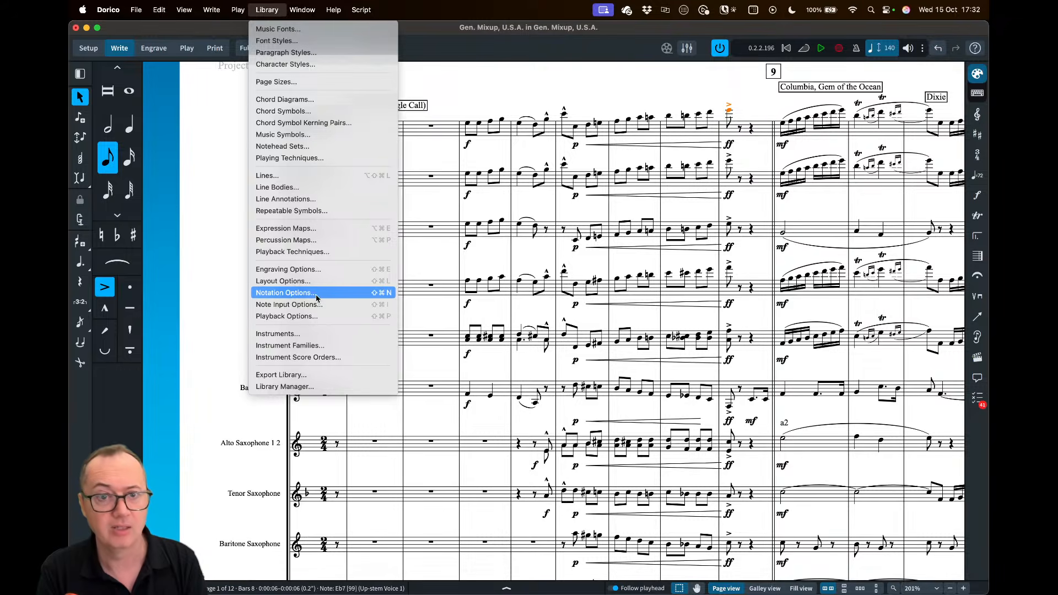
{"action": "left_click", "coordinate": [364, 304]}
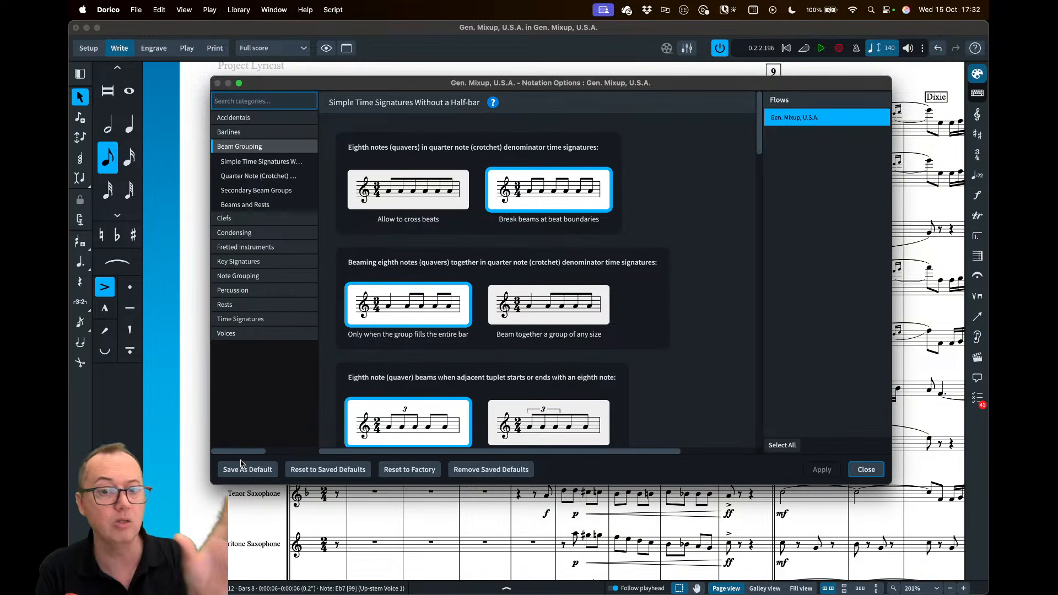
{"action": "left_click", "coordinate": [854, 466]}
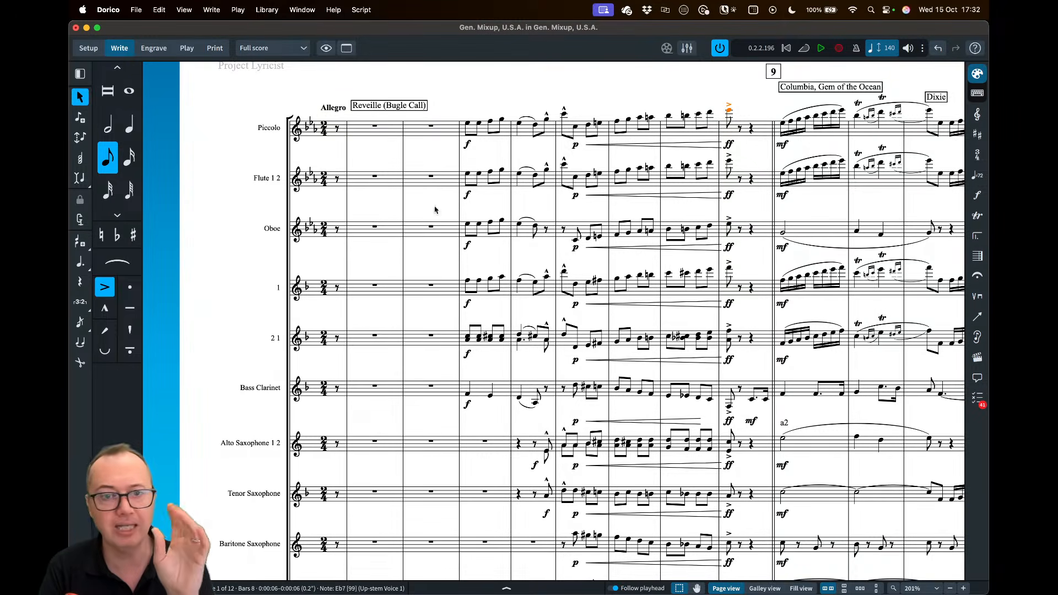
Clear the note selection and look over the instrument names beside the staves on the first page
{"action": "left_click", "coordinate": [379, 258]}
{"action": "scroll", "coordinate": [380, 257], "scroll_direction": "down", "scroll_amount": 3}
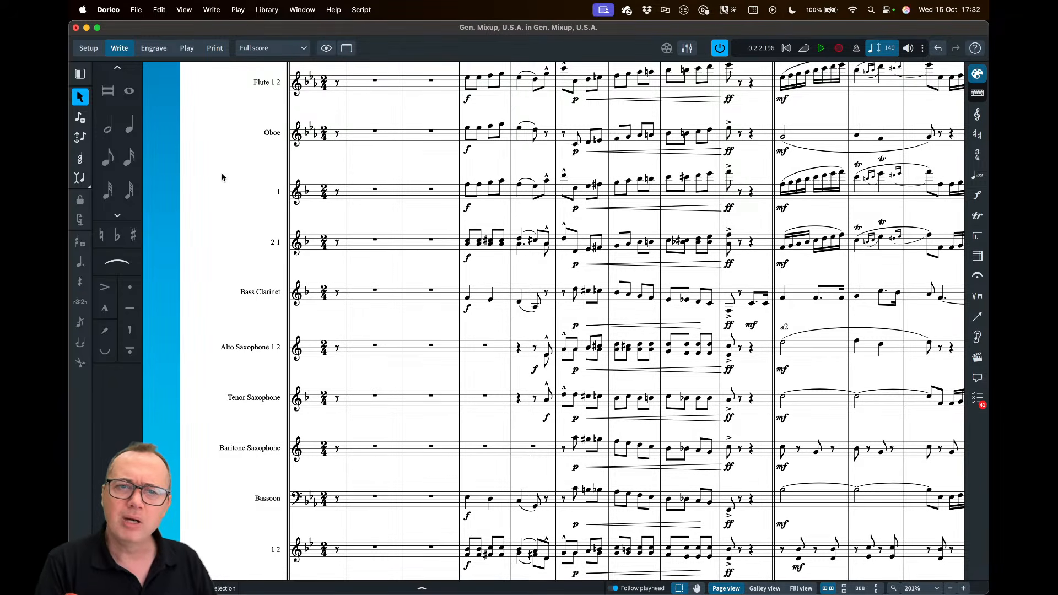
{"action": "scroll", "coordinate": [227, 182], "scroll_direction": "up", "scroll_amount": 4}
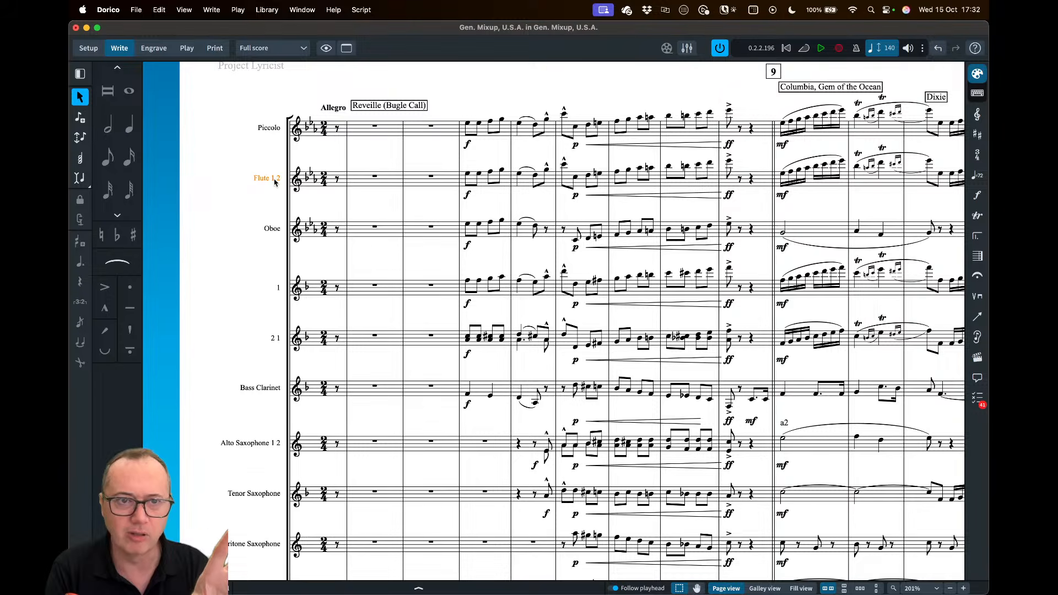
Reset the instrument names with the Flute 1 2 player selected in Setup mode, and return to Write mode
{"action": "left_click", "coordinate": [87, 48]}
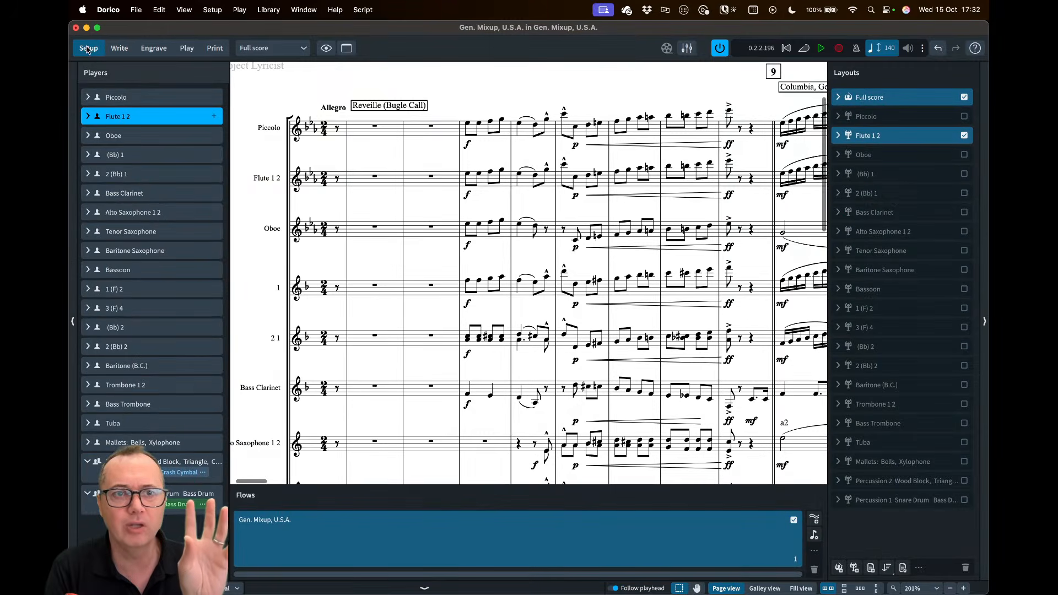
{"action": "left_click", "coordinate": [212, 9]}
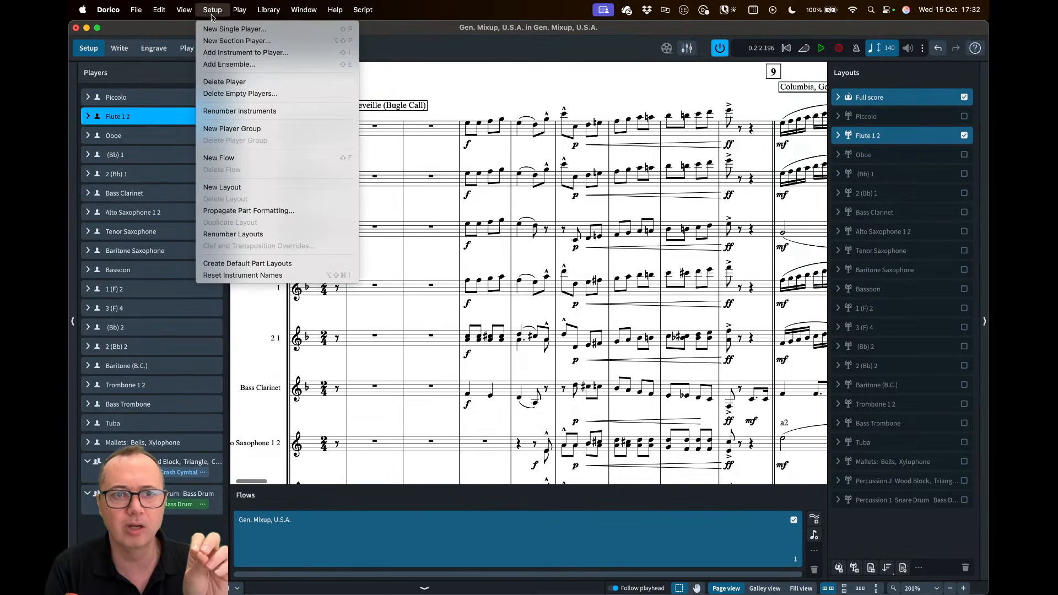
{"action": "left_click", "coordinate": [259, 275]}
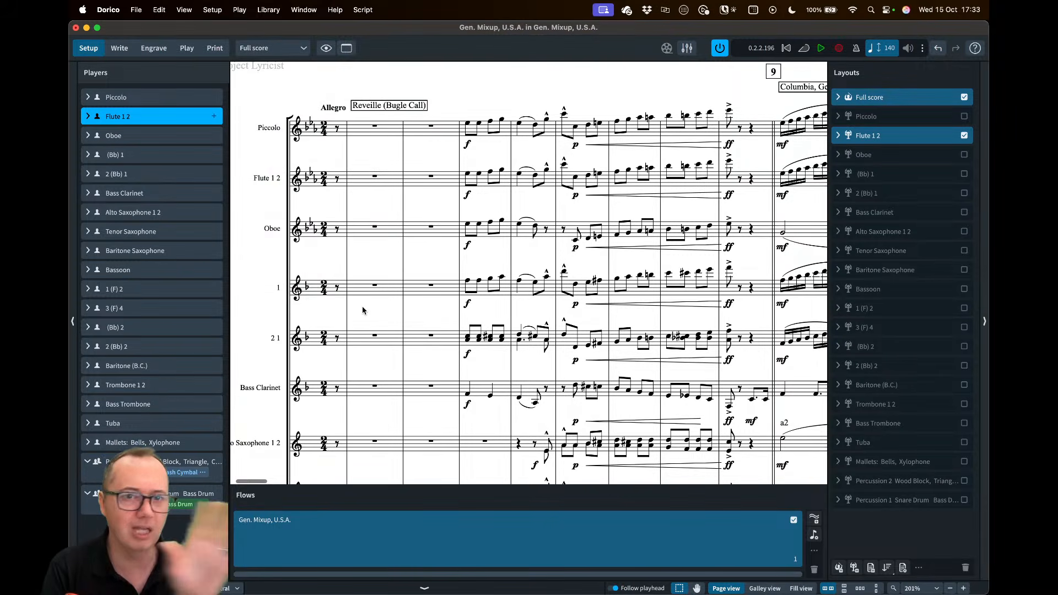
{"action": "left_click", "coordinate": [121, 54]}
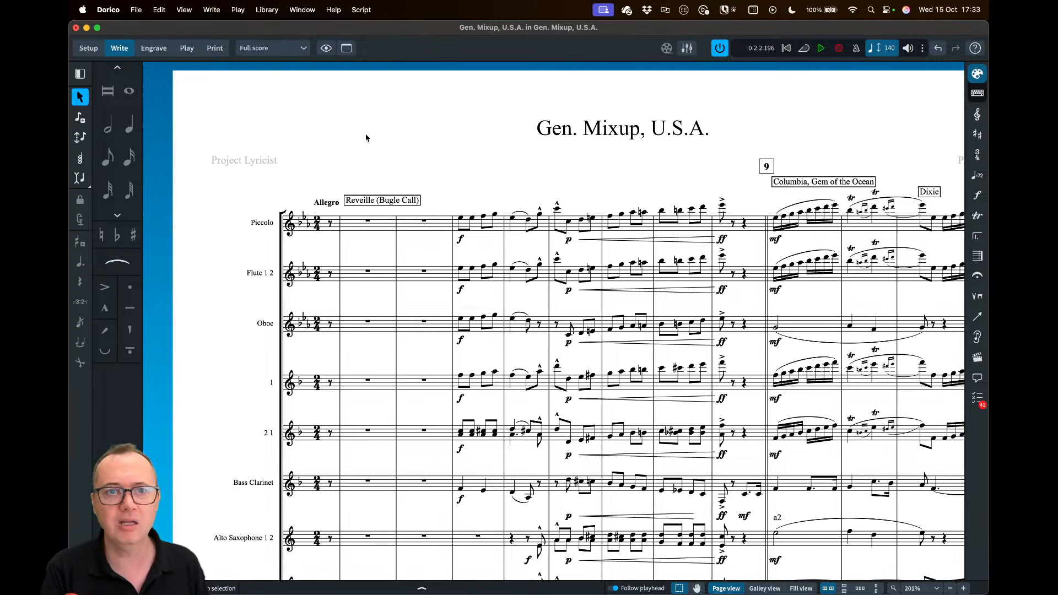
Switch to the Eine Kleine Nachtmusik project, show its players in Setup mode, and collapse the Violin 1 player
{"action": "left_click", "coordinate": [301, 9]}
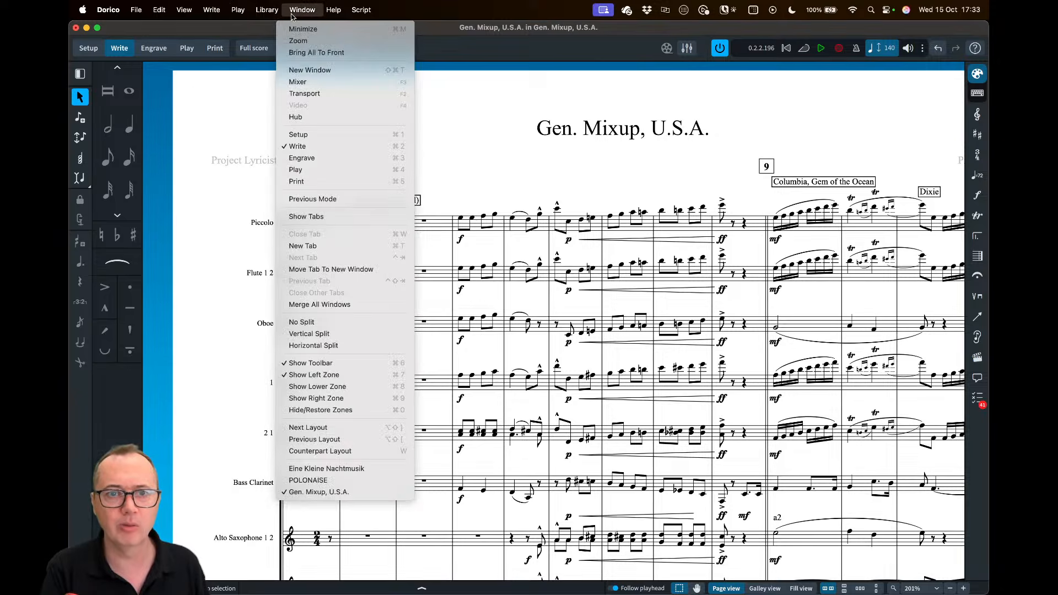
{"action": "left_click", "coordinate": [320, 470]}
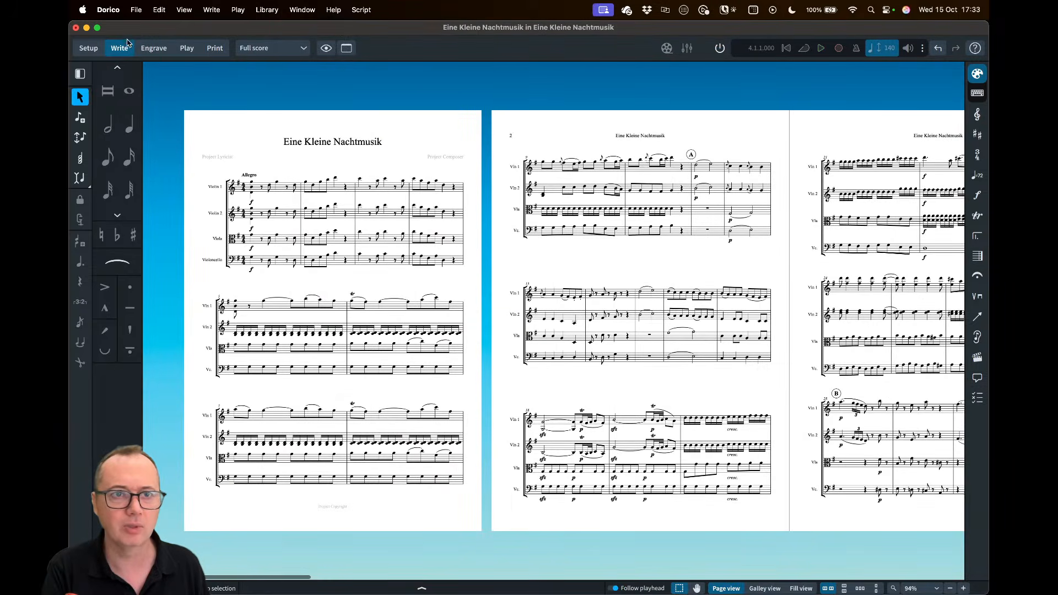
{"action": "left_click", "coordinate": [88, 49]}
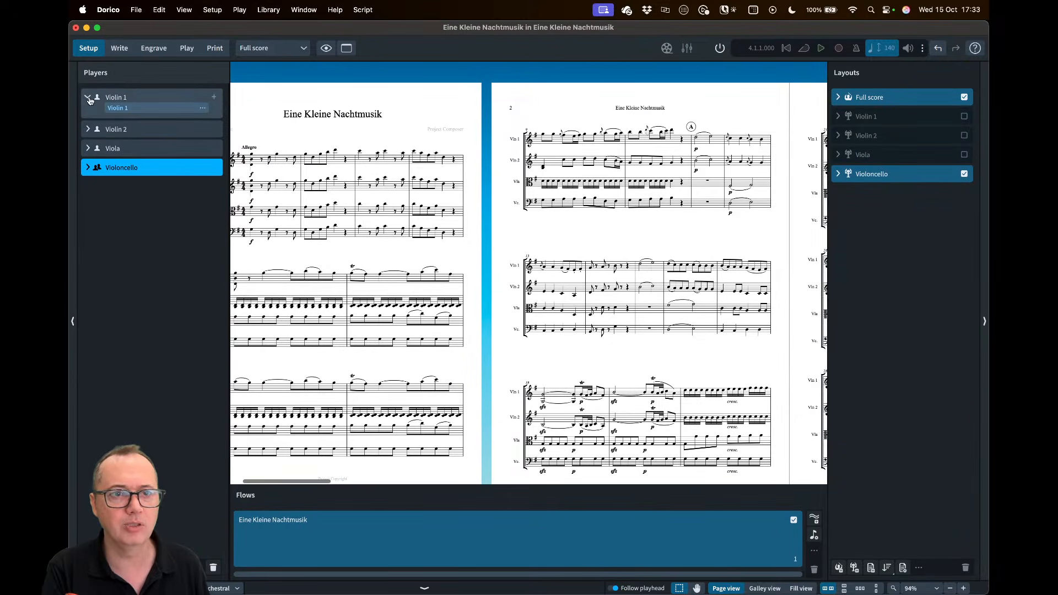
{"action": "left_click", "coordinate": [88, 98]}
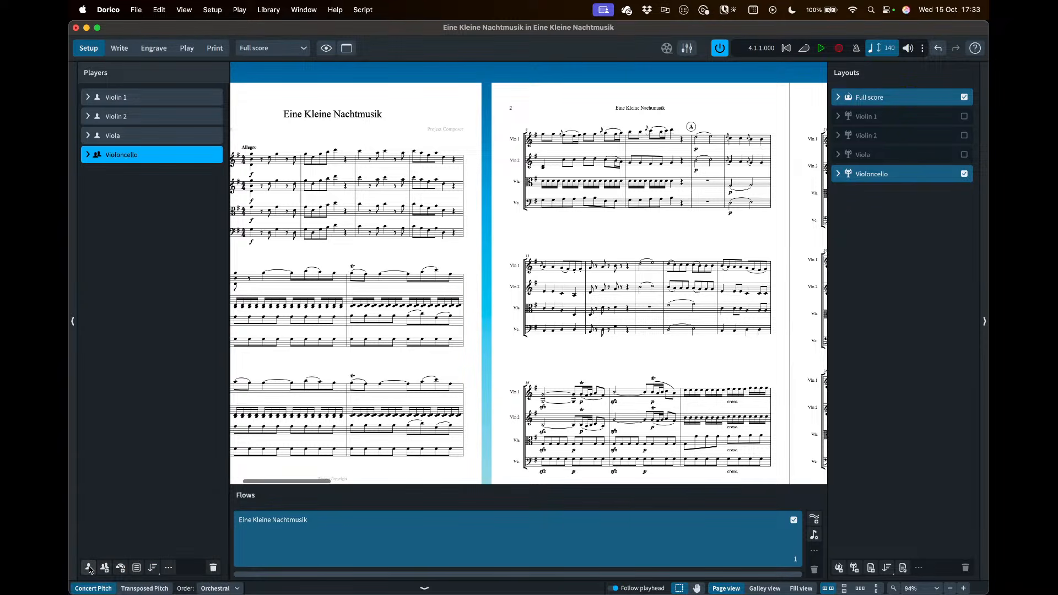
Add an empty single player, move the Violoncello instrument from its section player onto it, and select the emptied section player
{"action": "left_click", "coordinate": [89, 568]}
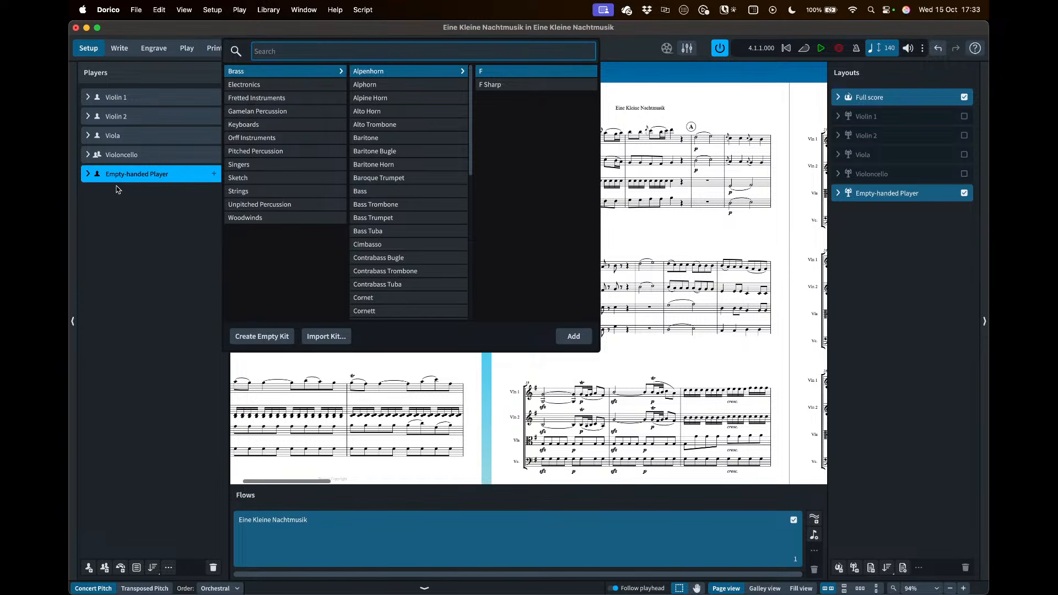
{"action": "left_click", "coordinate": [168, 216]}
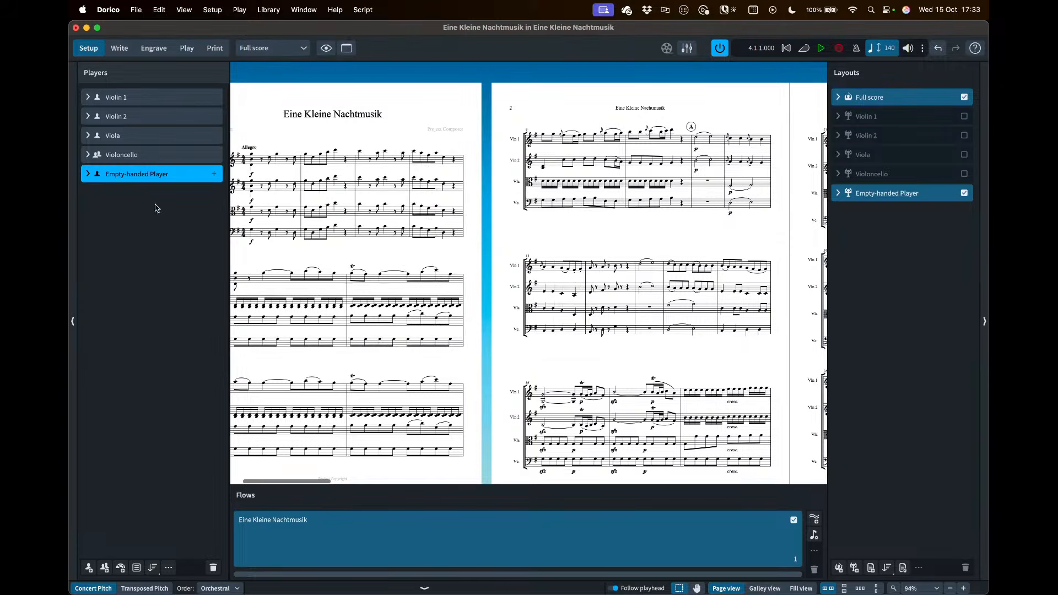
{"action": "left_click", "coordinate": [87, 156]}
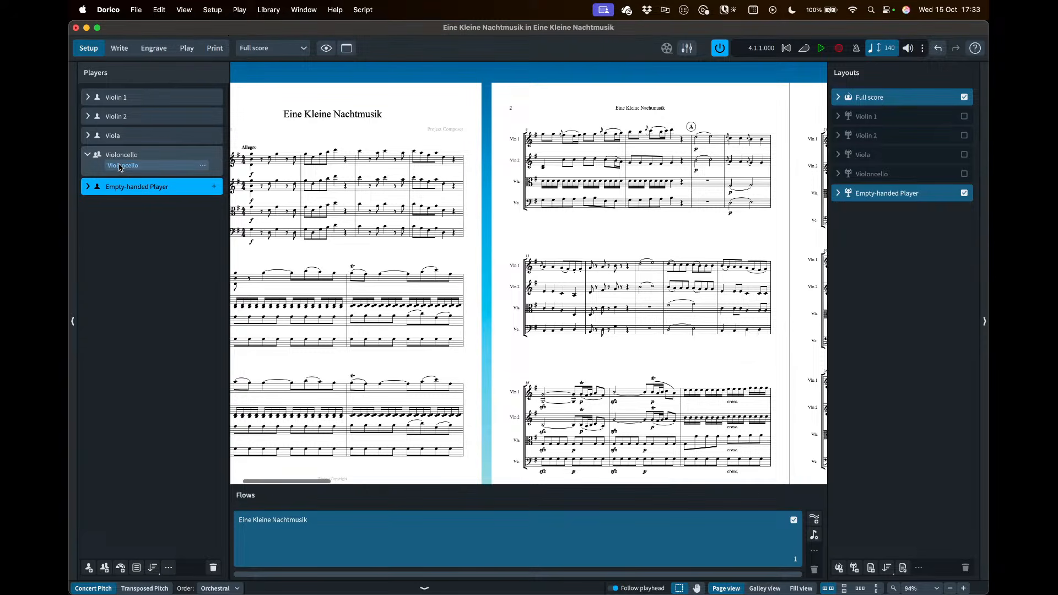
{"action": "left_click_drag", "start_coordinate": [119, 167], "coordinate": [125, 190]}
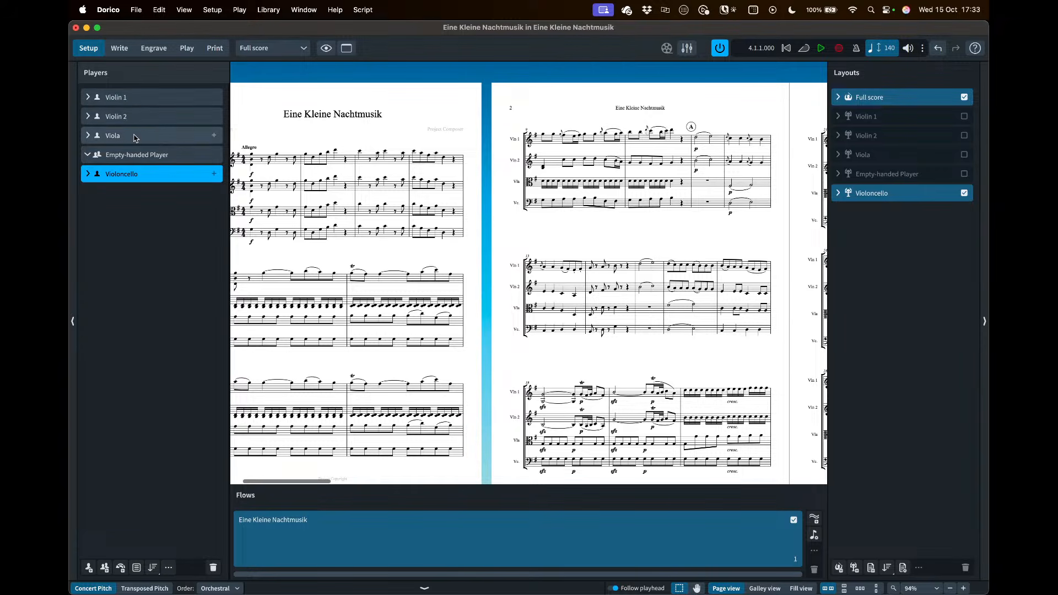
{"action": "left_click", "coordinate": [133, 156]}
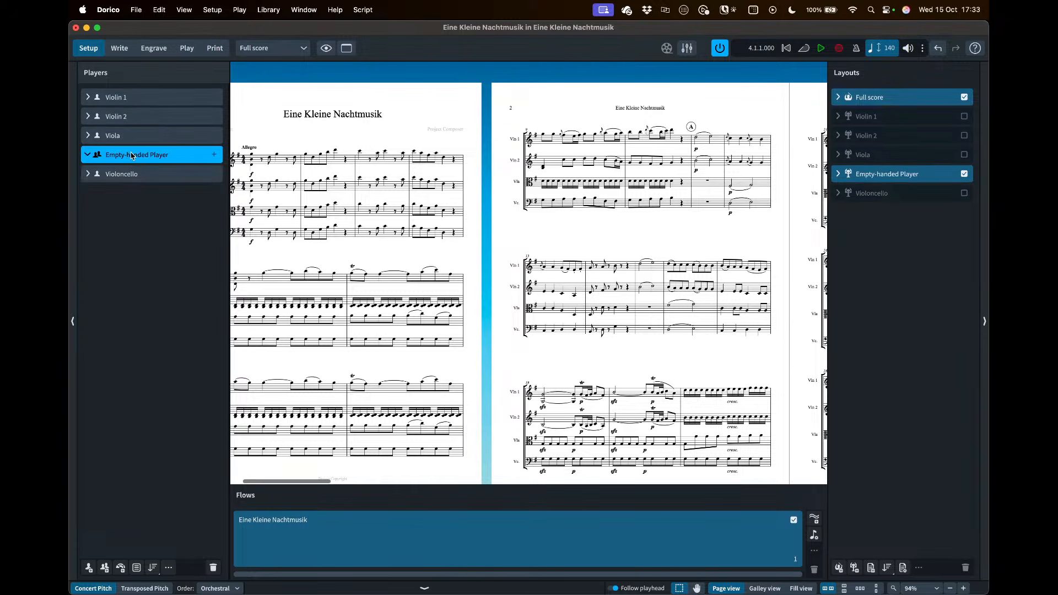
Switch to Play mode and inspect the sounds loaded for the four string instruments in the 02 - HALion Sonic VST instrument
{"action": "scroll", "coordinate": [307, 136], "scroll_direction": "left", "scroll_amount": 5}
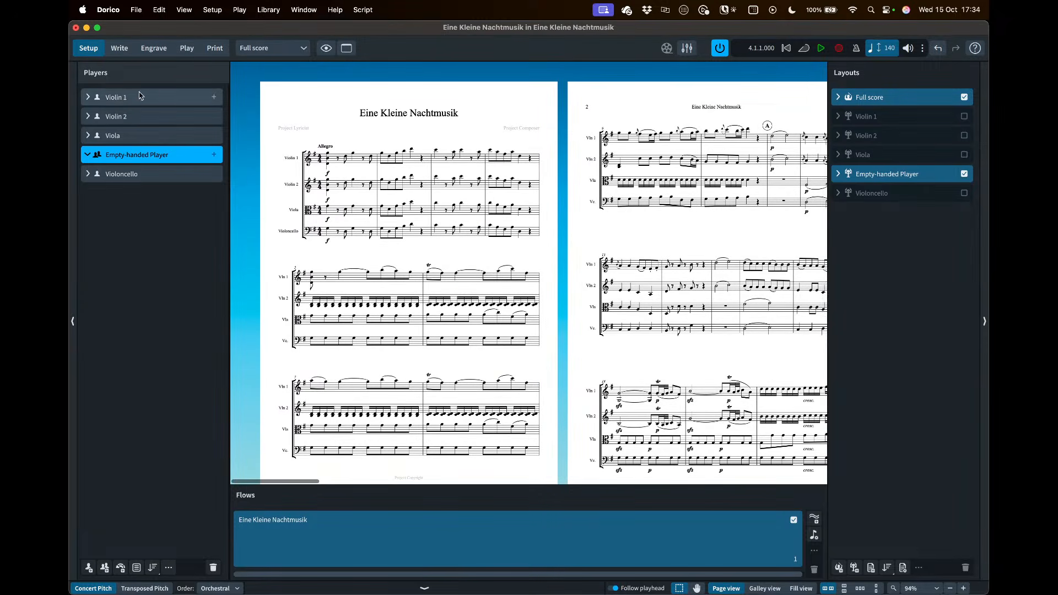
{"action": "left_click", "coordinate": [125, 49]}
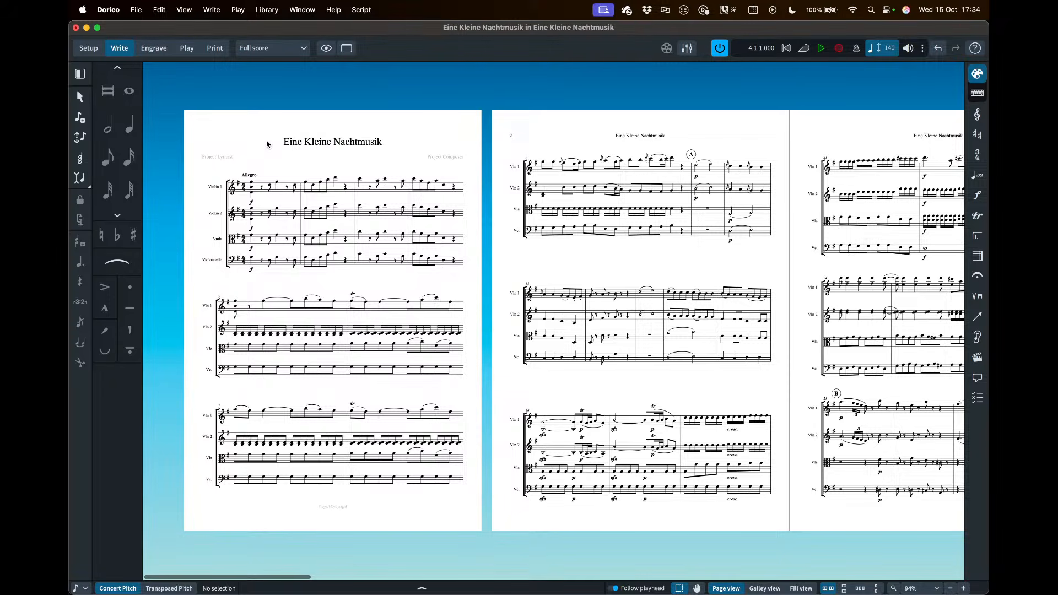
{"action": "left_click", "coordinate": [188, 49]}
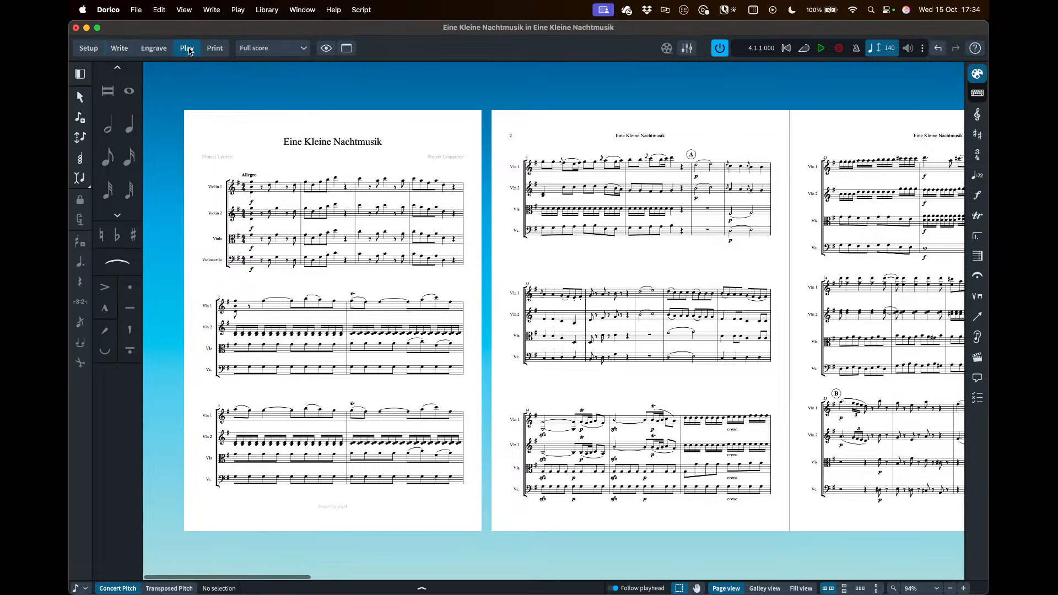
{"action": "left_click", "coordinate": [175, 97]}
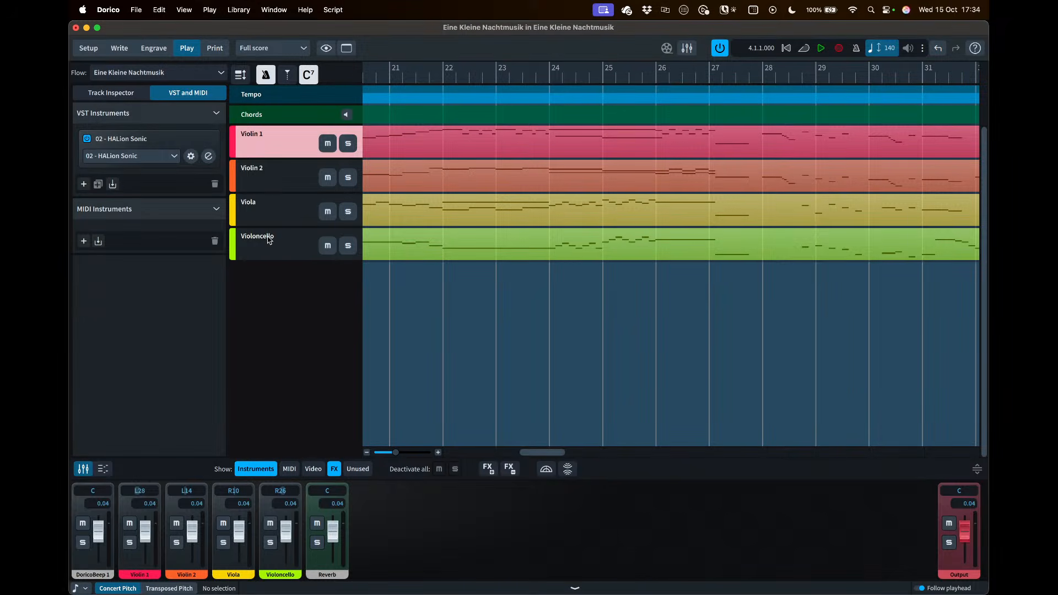
{"action": "left_click", "coordinate": [209, 157]}
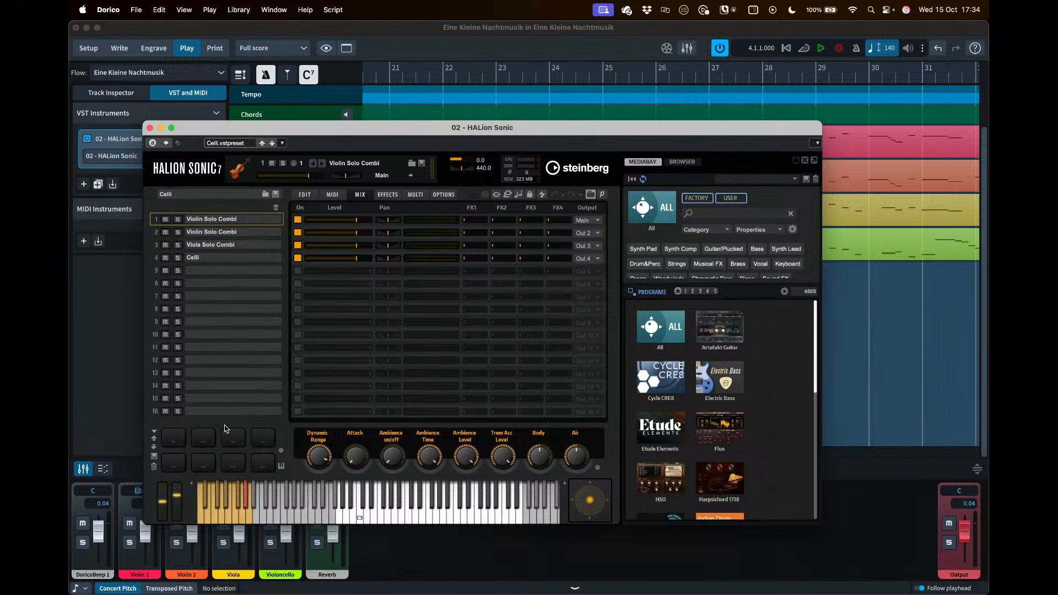
{"action": "left_click", "coordinate": [149, 128]}
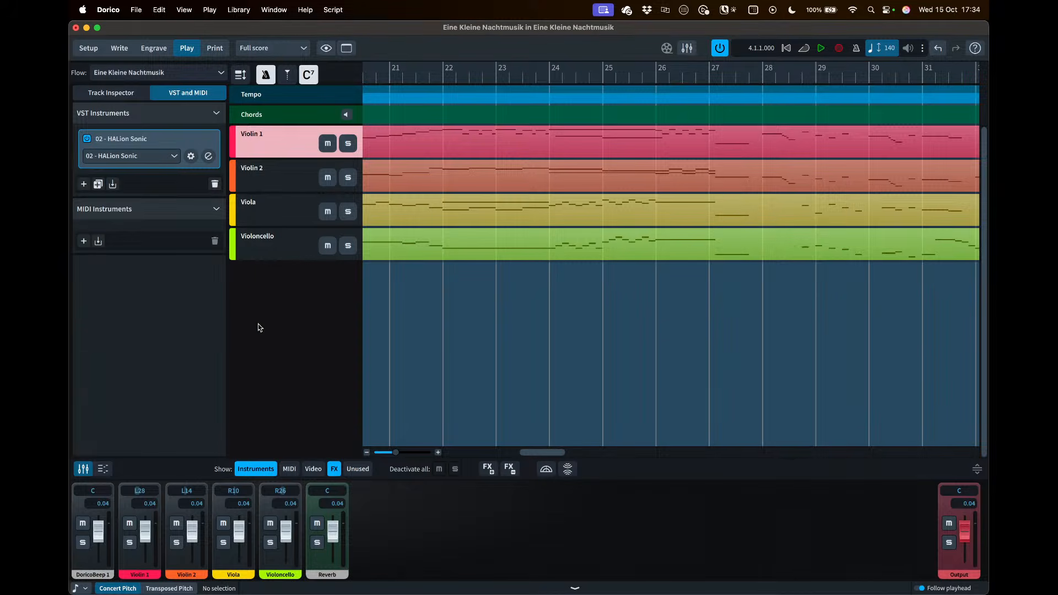
Open the Auto playback template for editing and go through its content sets in priority order, from Etude Elements to HALion Sonic
{"action": "left_click", "coordinate": [212, 10]}
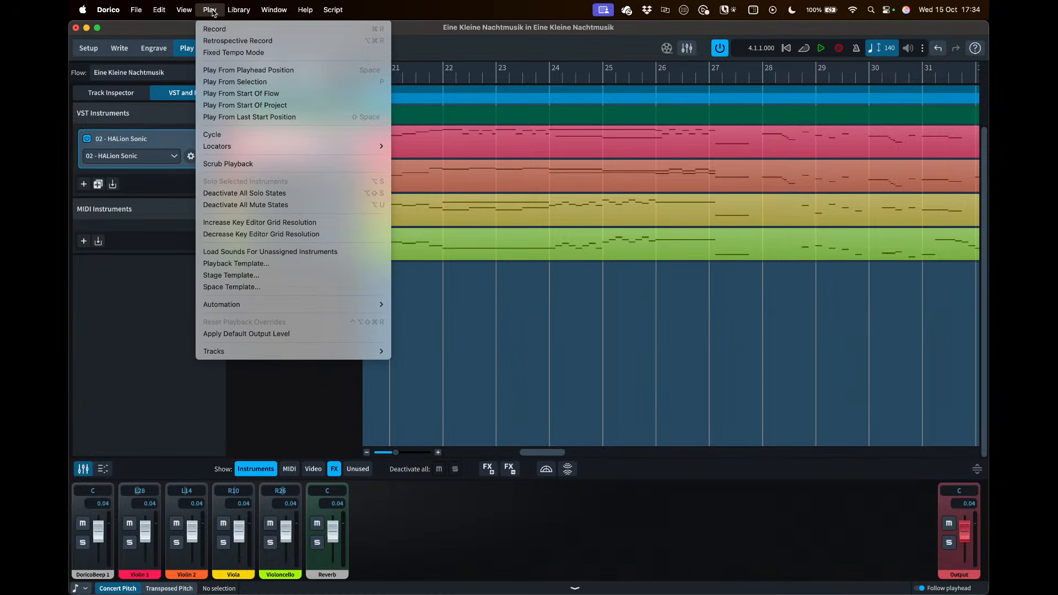
{"action": "left_click", "coordinate": [285, 263]}
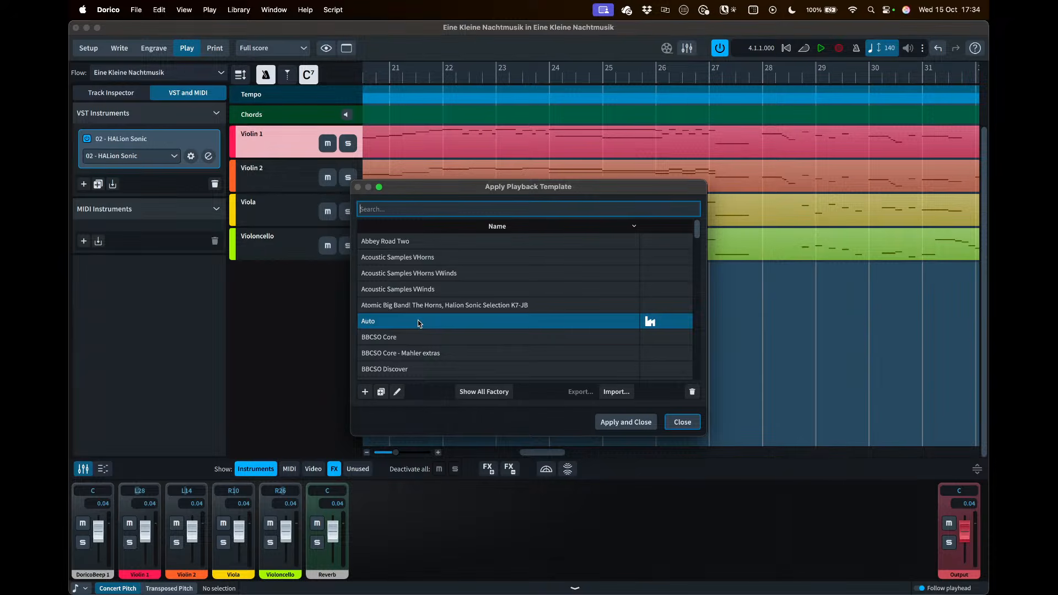
{"action": "left_click", "coordinate": [397, 393]}
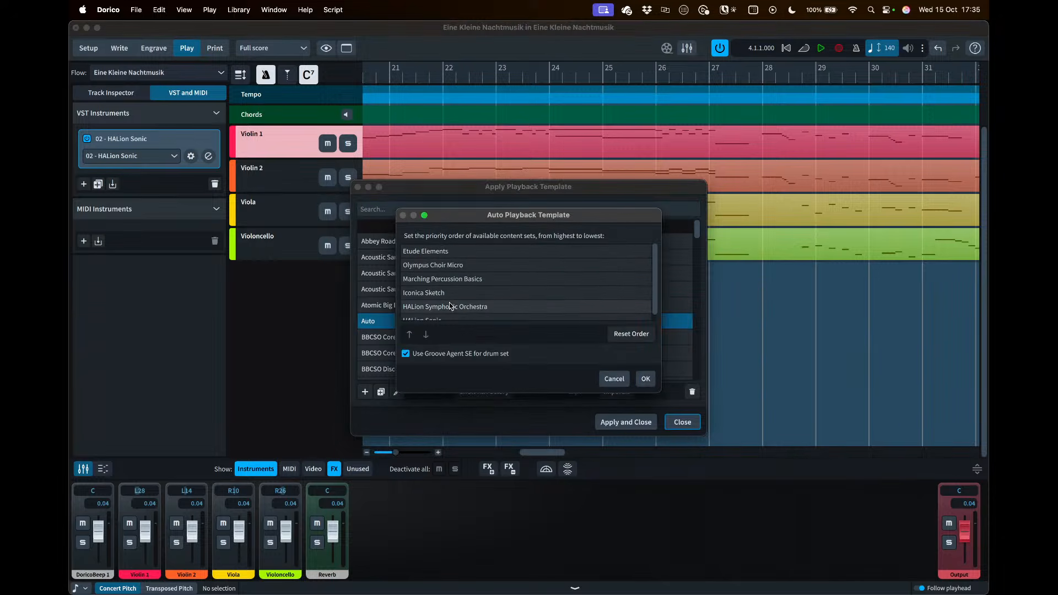
{"action": "left_click", "coordinate": [437, 252]}
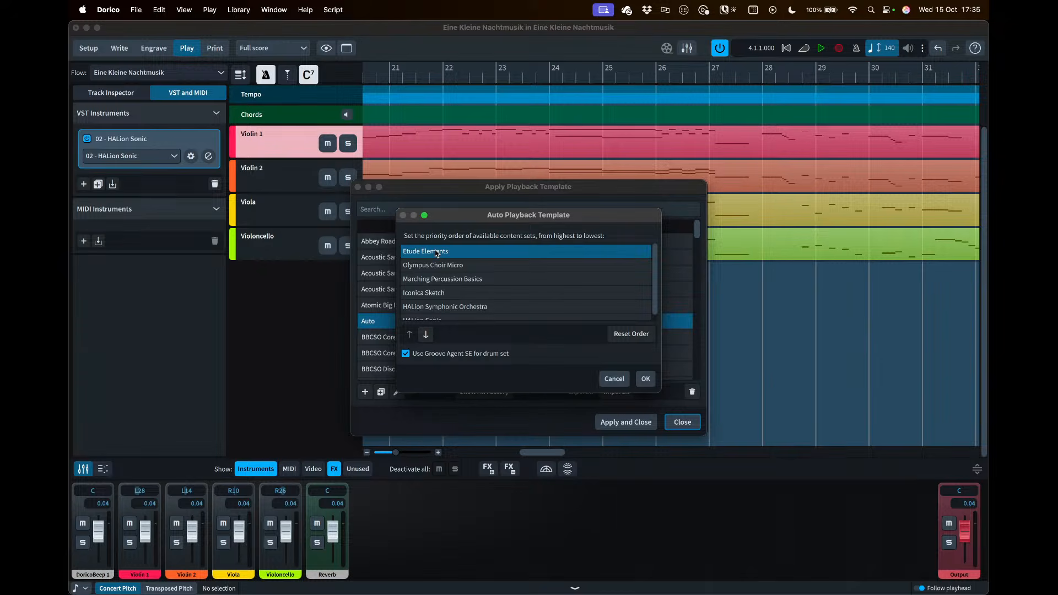
{"action": "left_click", "coordinate": [453, 265]}
{"action": "left_click", "coordinate": [453, 280]}
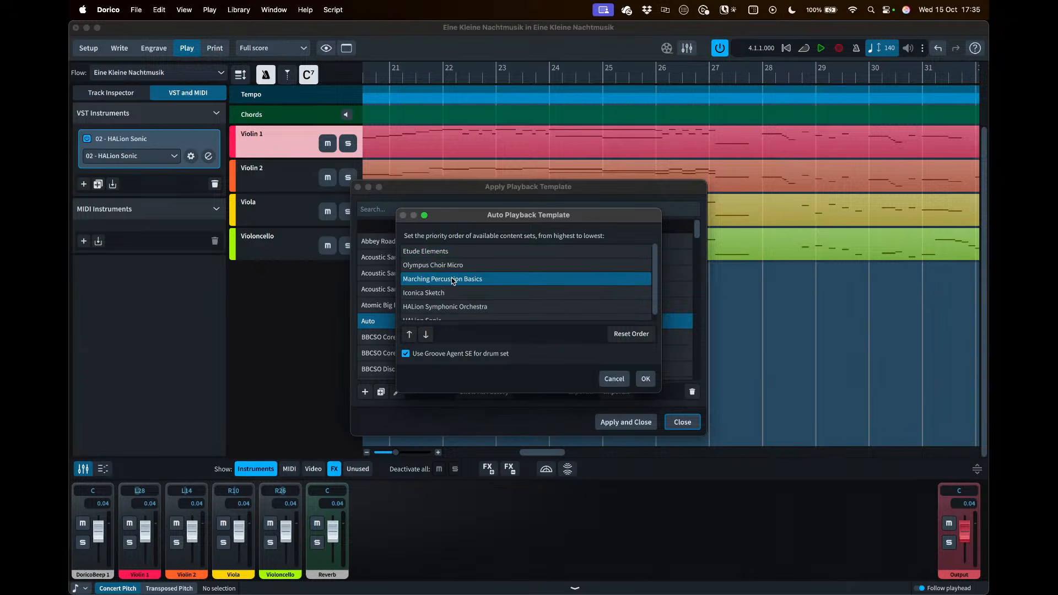
{"action": "left_click", "coordinate": [448, 293]}
{"action": "scroll", "coordinate": [469, 297], "scroll_direction": "down", "scroll_amount": 1}
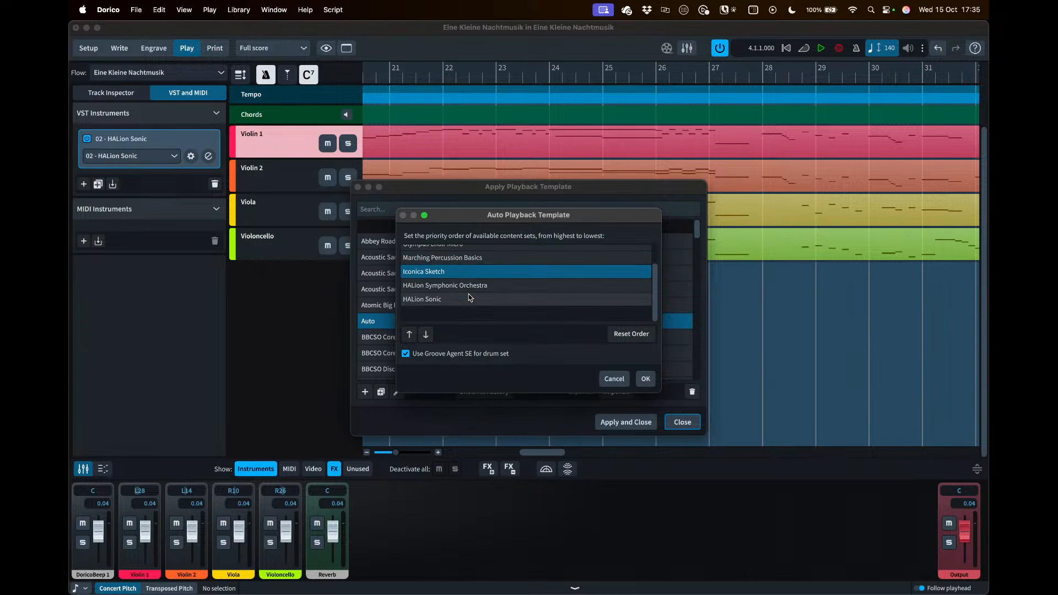
{"action": "scroll", "coordinate": [469, 298], "scroll_direction": "up", "scroll_amount": 1}
{"action": "left_click", "coordinate": [445, 299]}
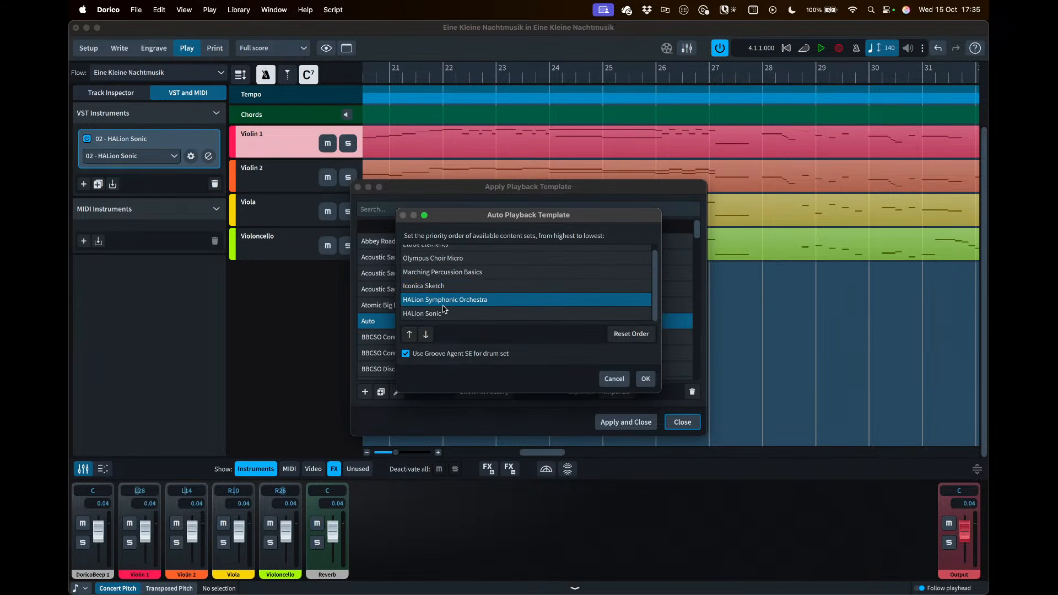
{"action": "left_click", "coordinate": [446, 315]}
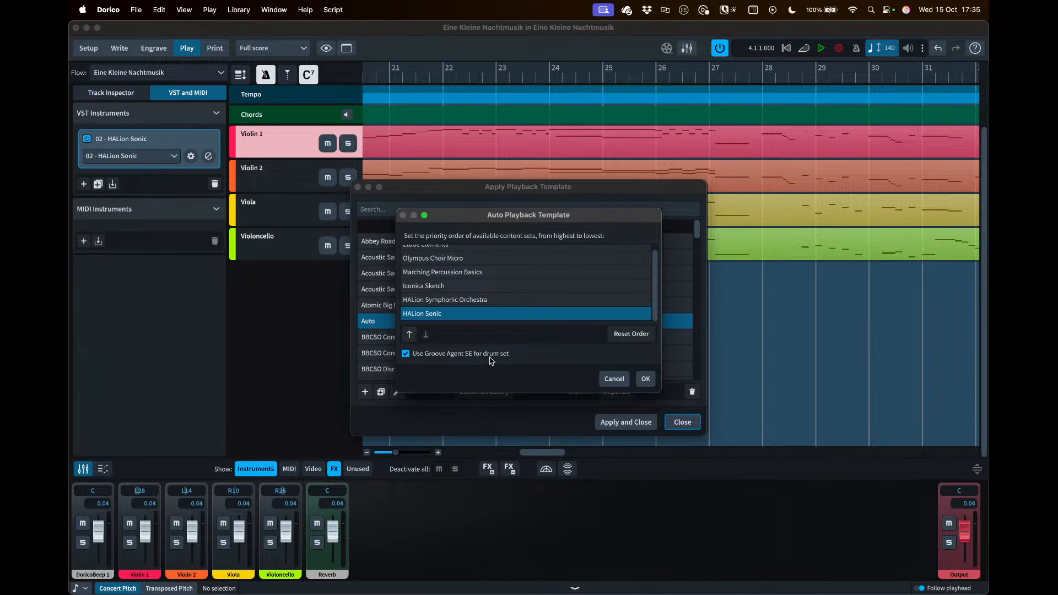
Compare the priority of Etude Elements, Iconica Sketch and HALion Symphonic Orchestra, and leave the Auto template without changes
{"action": "scroll", "coordinate": [482, 285], "scroll_direction": "up", "scroll_amount": 1}
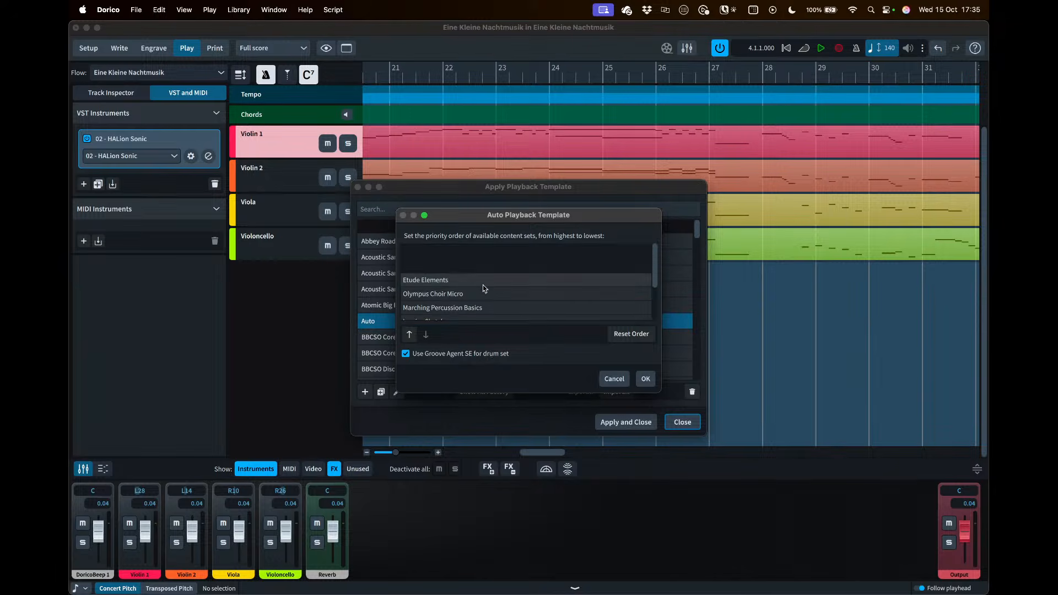
{"action": "left_click", "coordinate": [470, 251]}
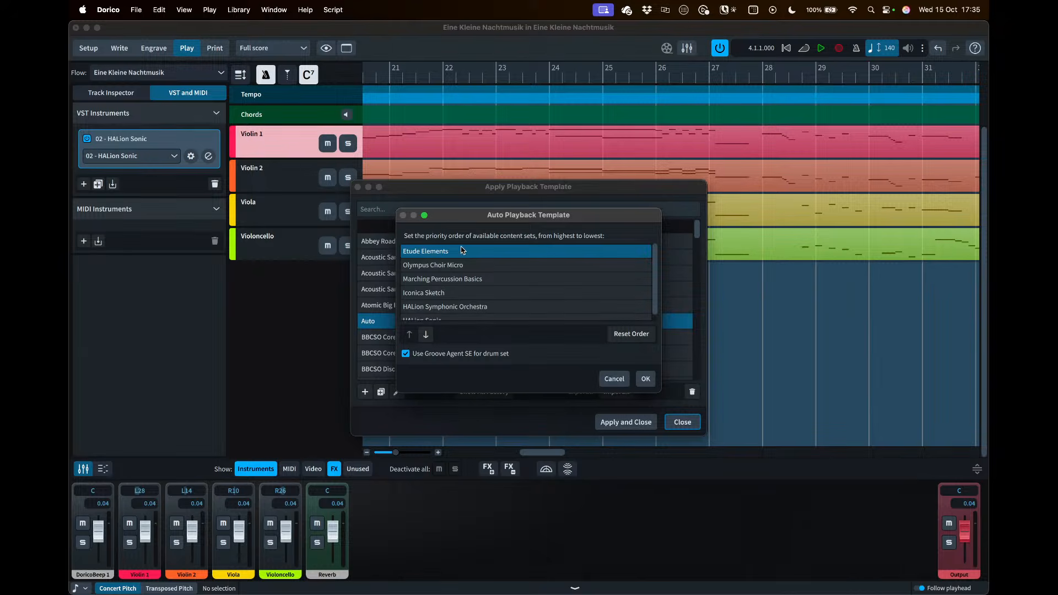
{"action": "left_click", "coordinate": [451, 293]}
{"action": "left_click", "coordinate": [461, 307]}
{"action": "left_click", "coordinate": [462, 295]}
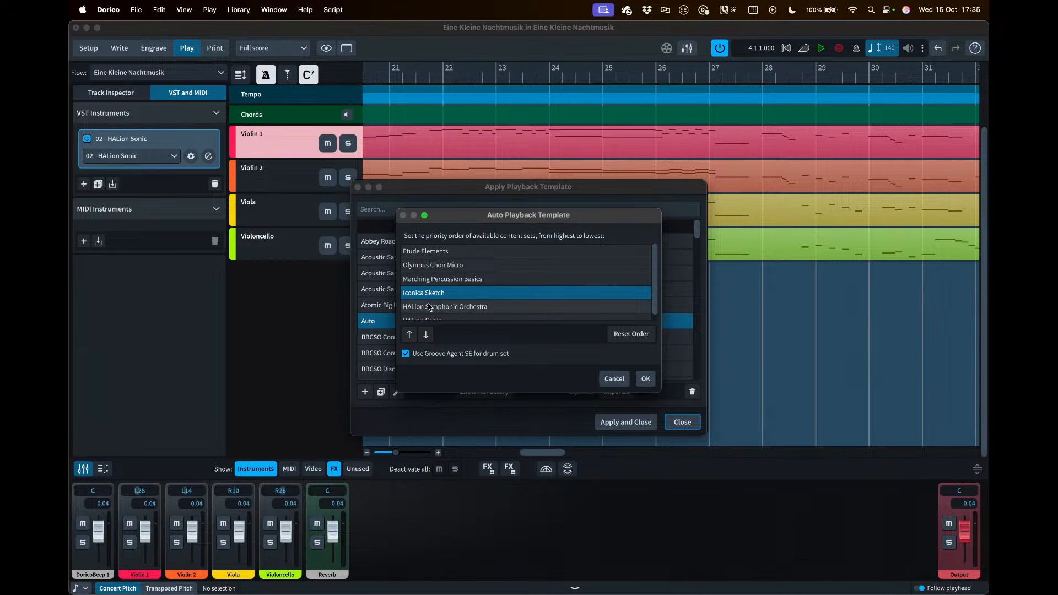
{"action": "left_click", "coordinate": [428, 308]}
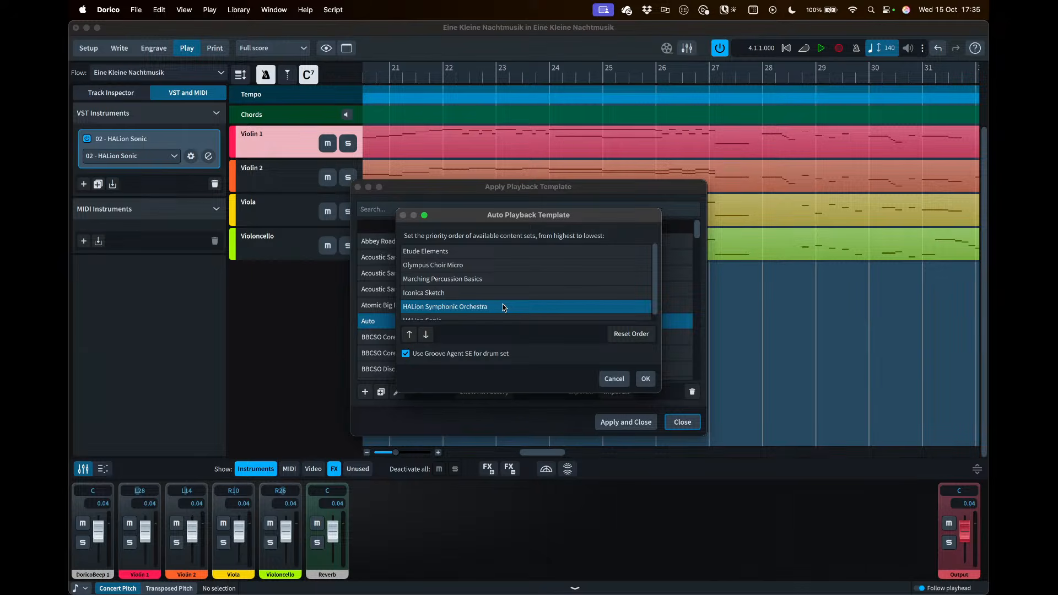
{"action": "left_click", "coordinate": [608, 380]}
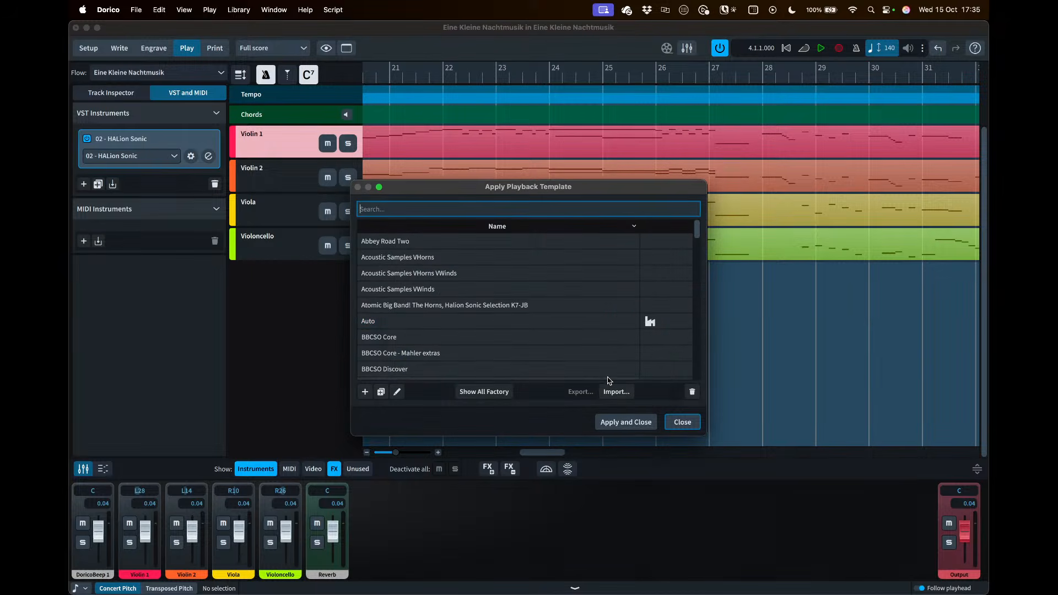
Show all factory playback templates and look through the Iconica Sketch combinations with HSO, HALion Sonic Sel., Marching Perc., Olympus and GASE
{"action": "left_click", "coordinate": [502, 323]}
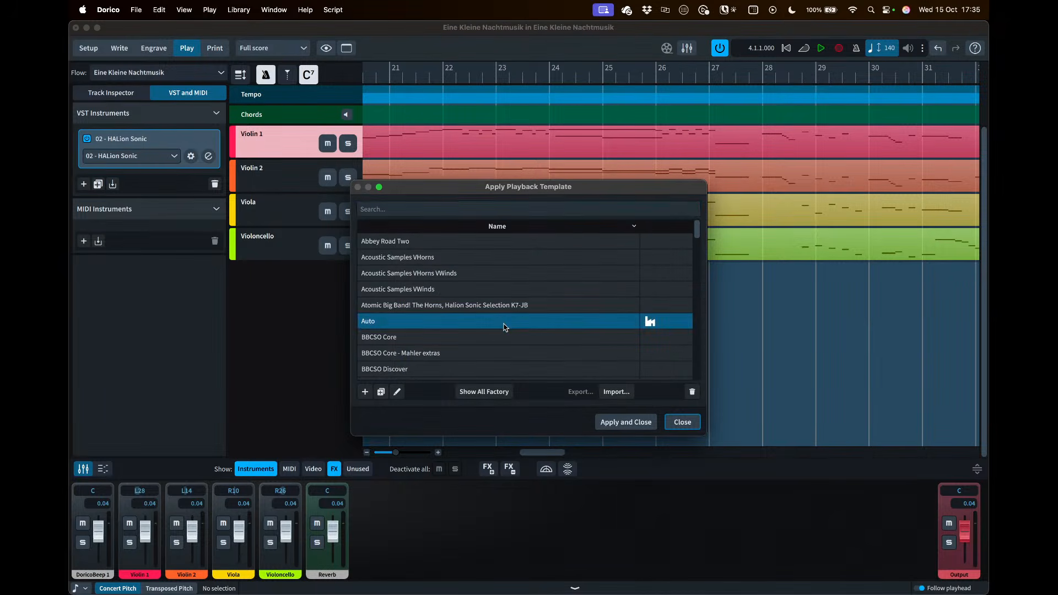
{"action": "left_click", "coordinate": [486, 393]}
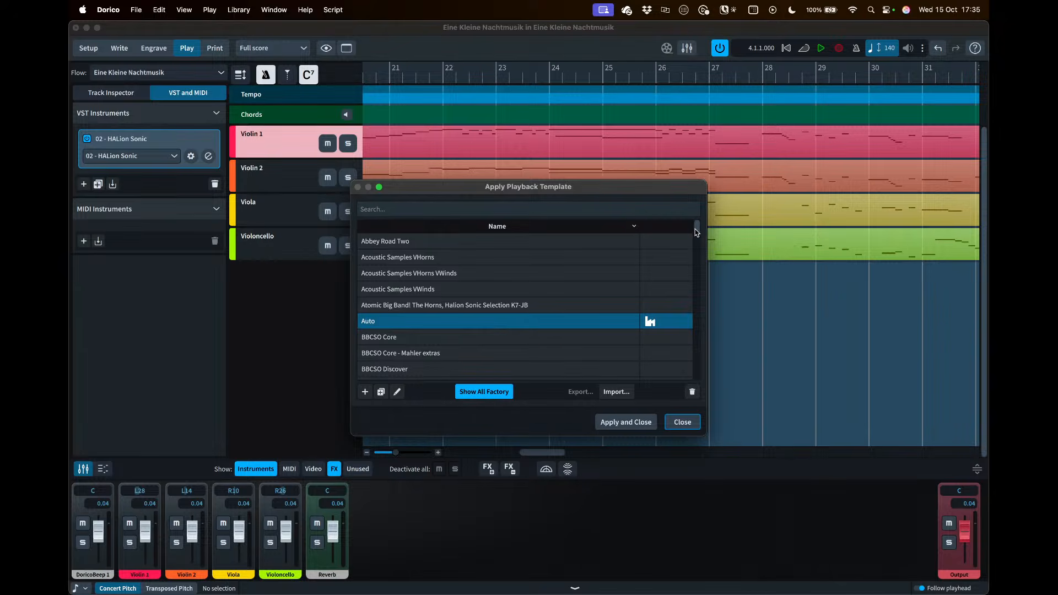
{"action": "left_click_drag", "start_coordinate": [696, 230], "coordinate": [696, 305]}
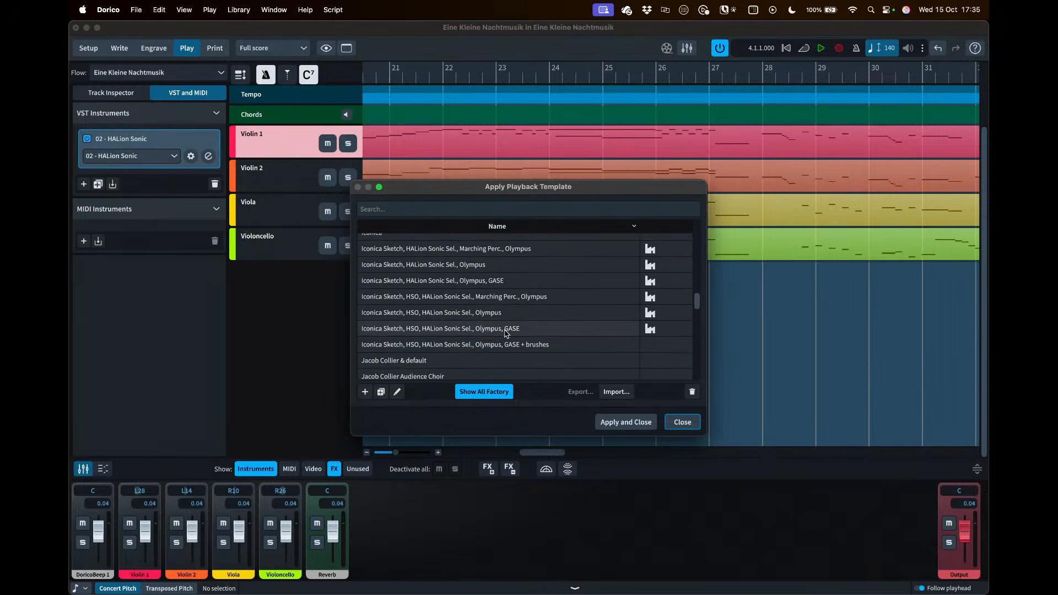
{"action": "left_click", "coordinate": [442, 333]}
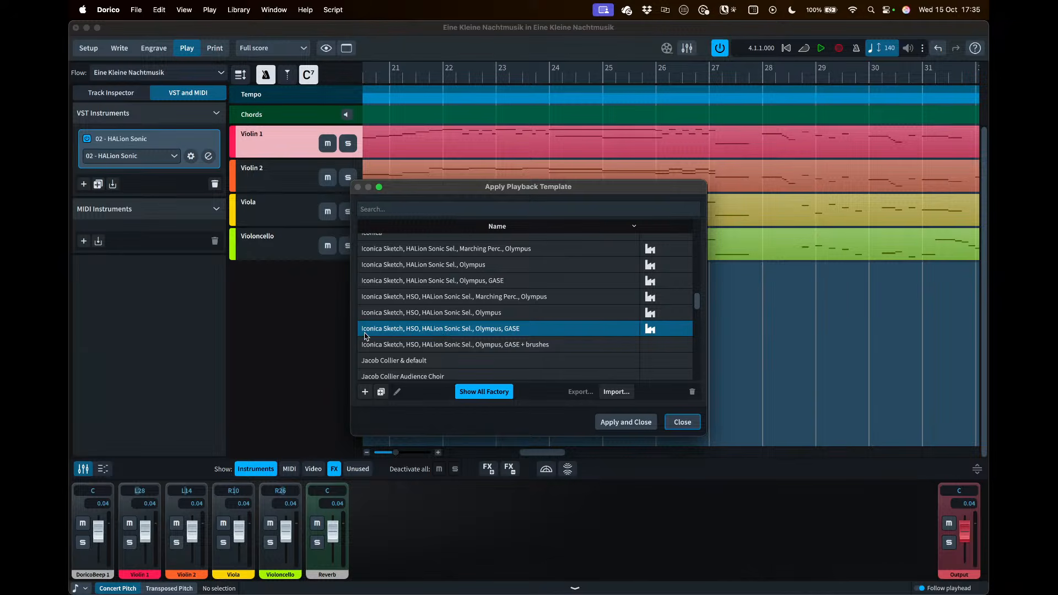
{"action": "left_click", "coordinate": [492, 252]}
{"action": "left_click", "coordinate": [514, 334]}
{"action": "left_click", "coordinate": [517, 301]}
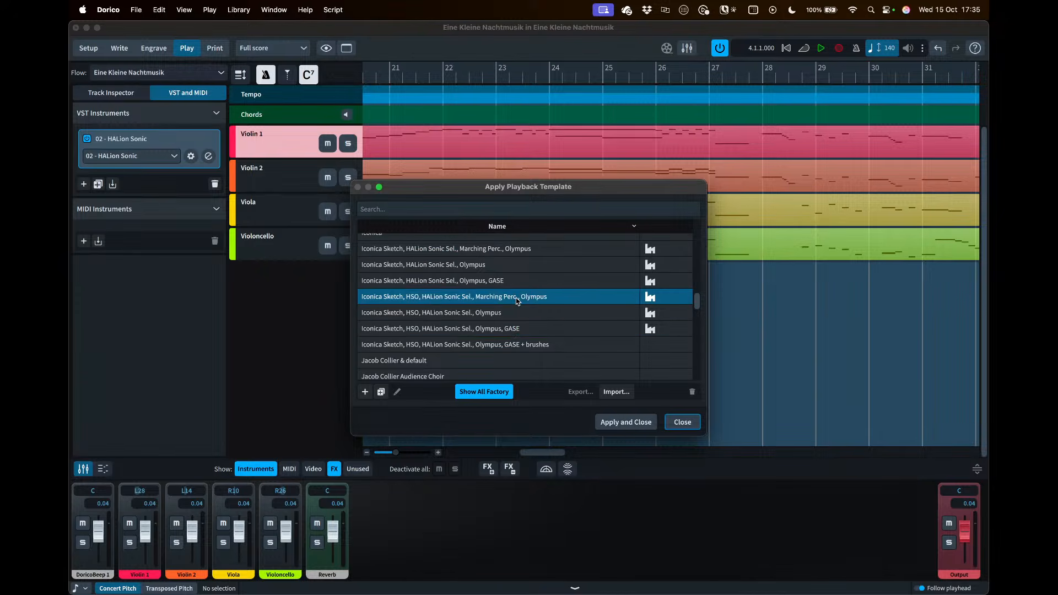
{"action": "left_click", "coordinate": [512, 252]}
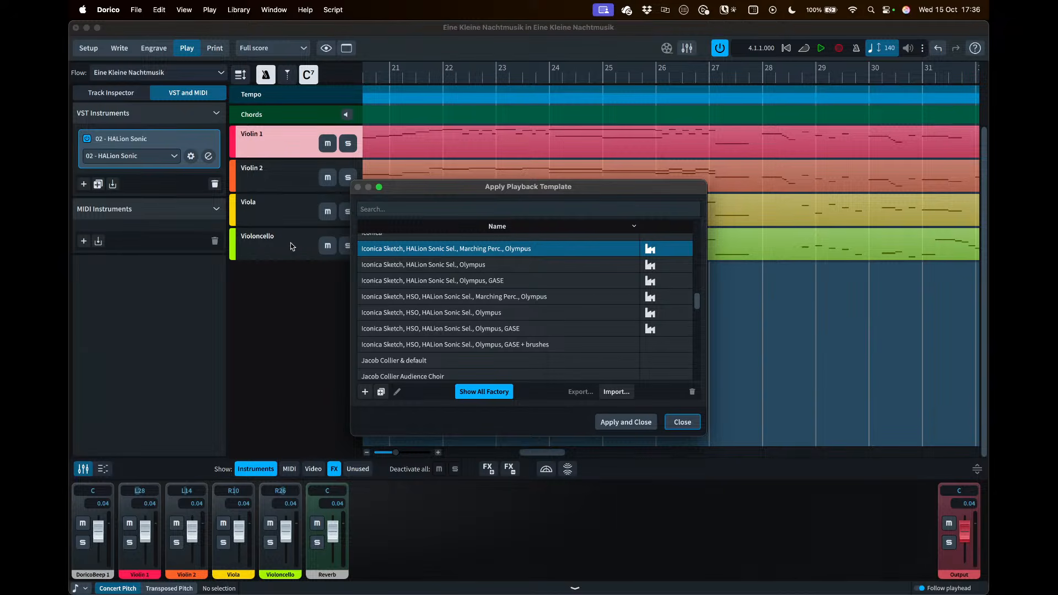
Turn off the display of all factory templates and apply the Auto playback template to the project
{"action": "left_click_drag", "start_coordinate": [697, 304], "coordinate": [698, 231]}
{"action": "left_click", "coordinate": [441, 291]}
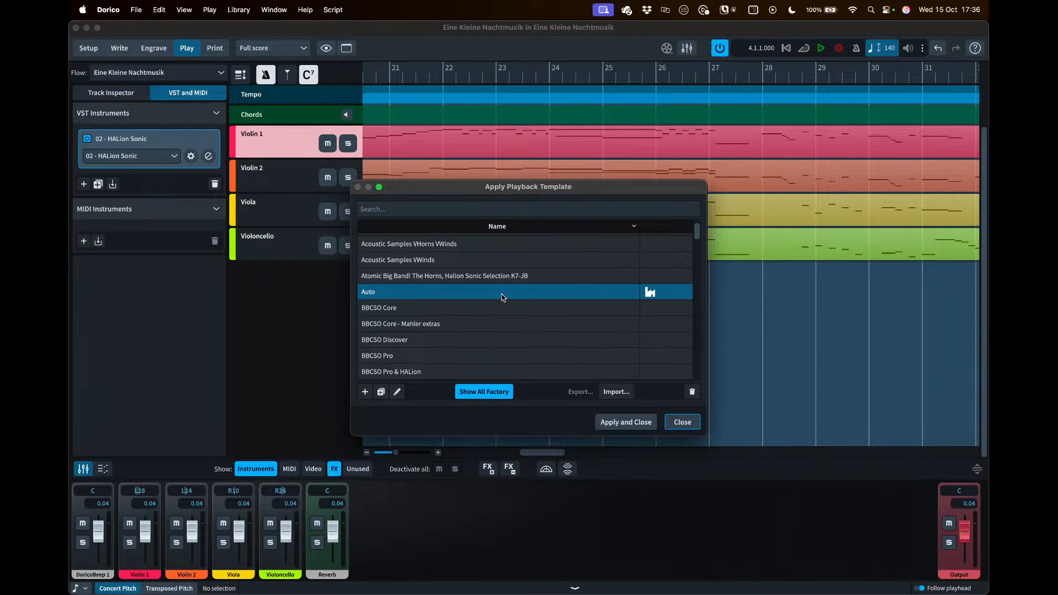
{"action": "left_click", "coordinate": [486, 393]}
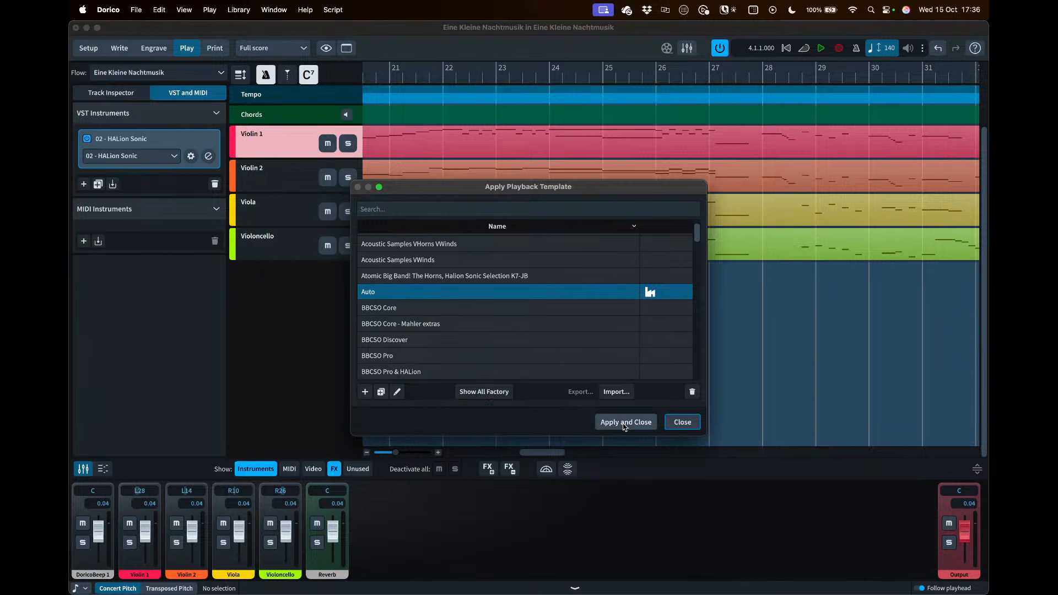
{"action": "left_click", "coordinate": [625, 425]}
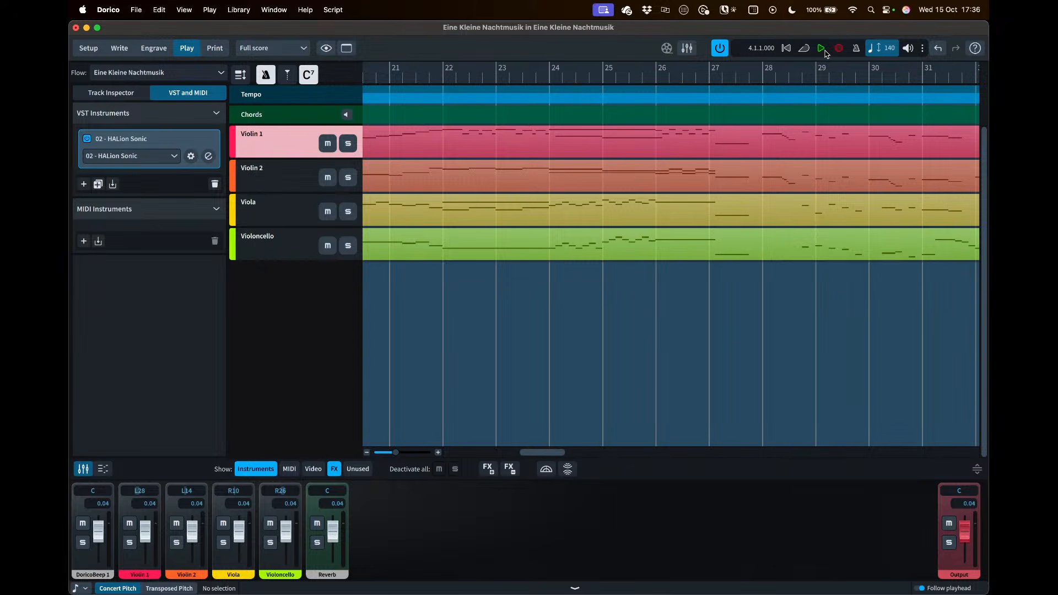
Inspect the solo string programs loaded in 02 - HALion Sonic, viewing the expression settings of the cello, viola and first violin slots
{"action": "left_click", "coordinate": [209, 156]}
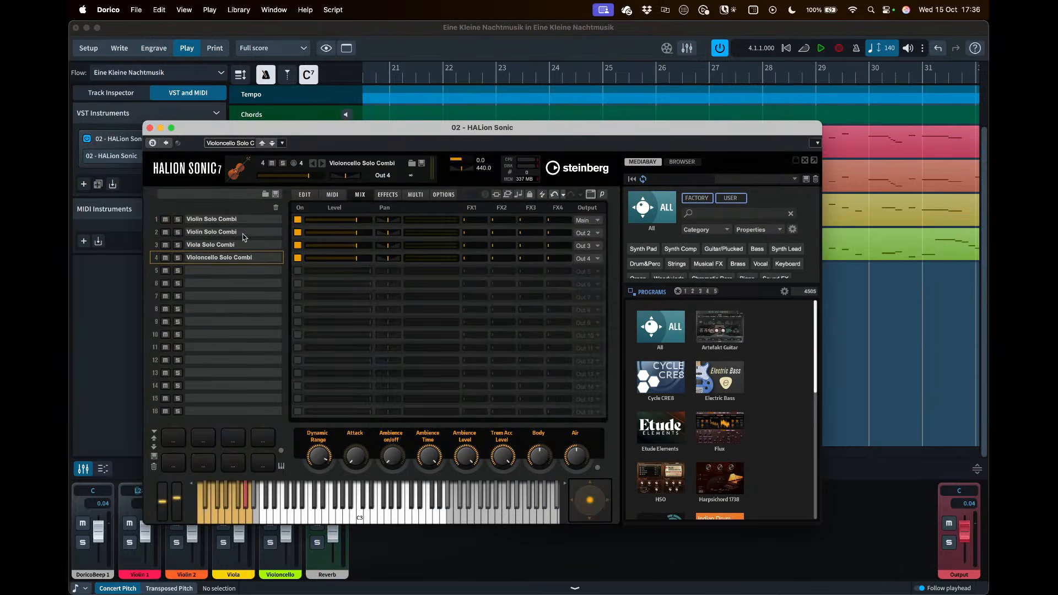
{"action": "left_click_drag", "start_coordinate": [284, 132], "coordinate": [405, 130]}
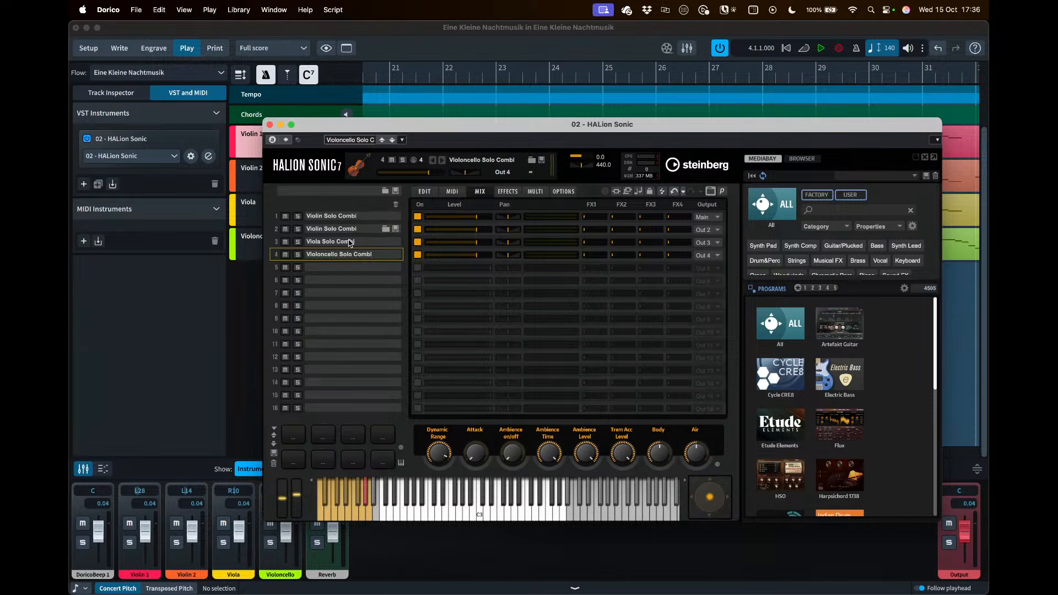
{"action": "left_click", "coordinate": [424, 191]}
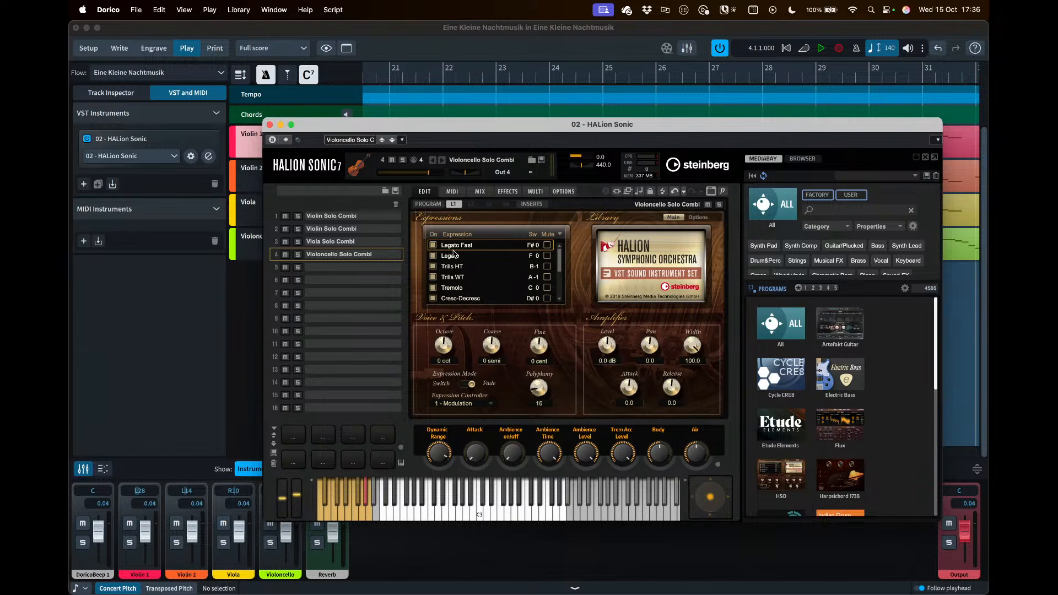
{"action": "left_click", "coordinate": [337, 241]}
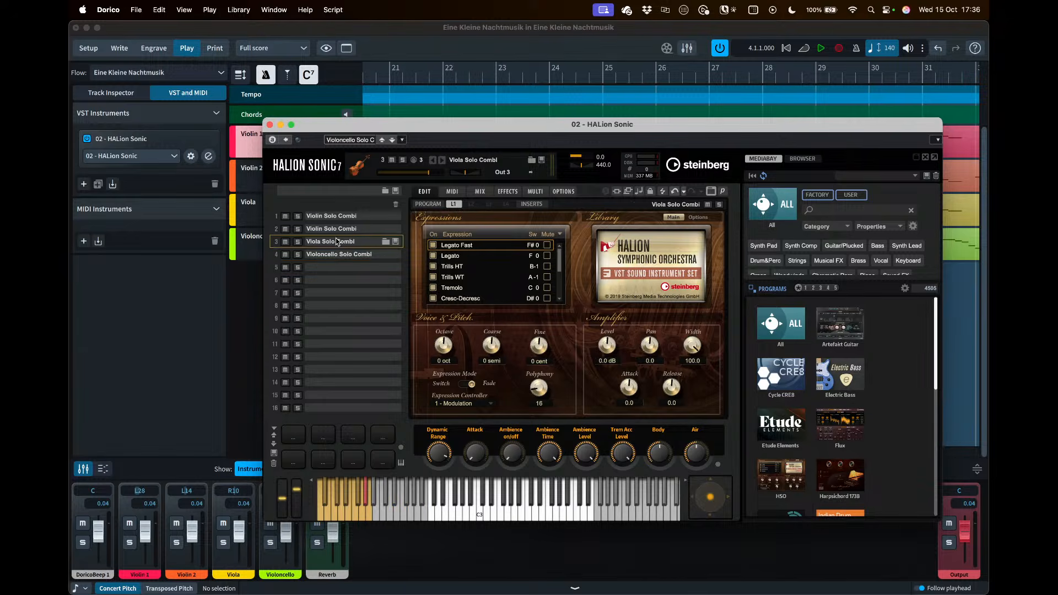
{"action": "left_click", "coordinate": [337, 216]}
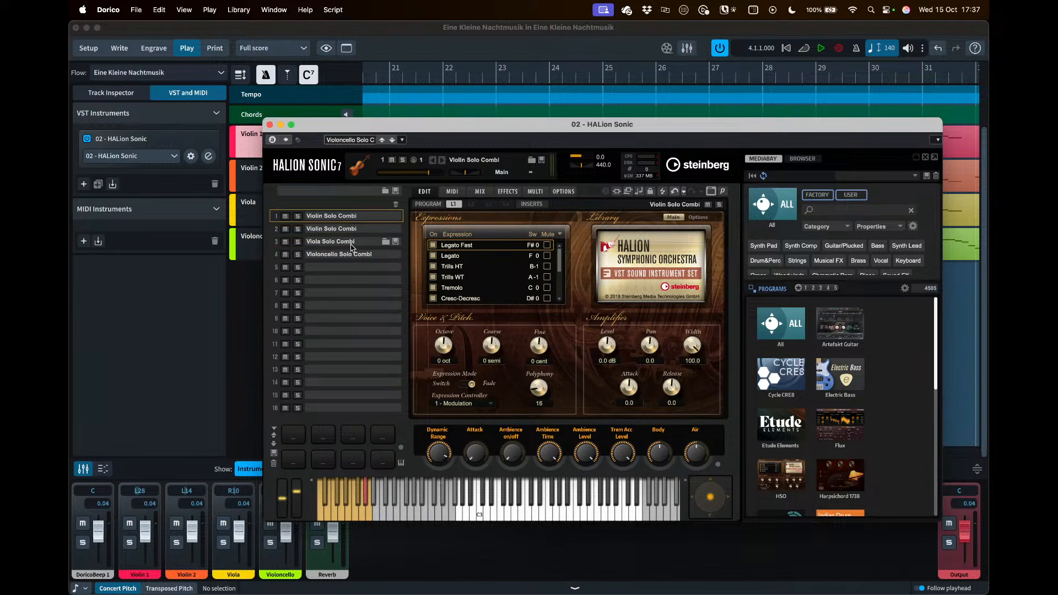
{"action": "left_click", "coordinate": [269, 125]}
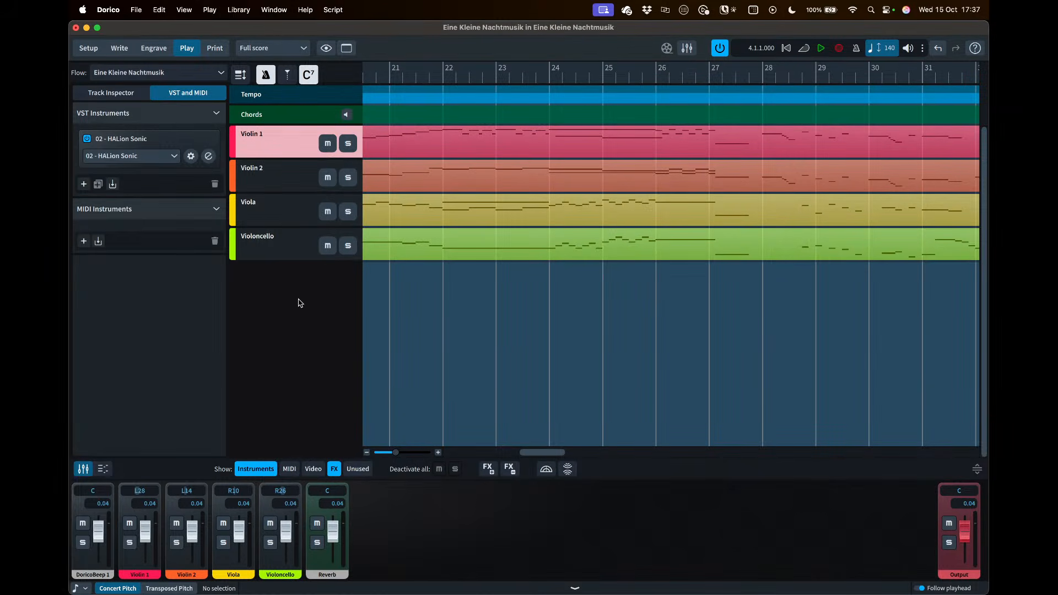
Review the list of available playback templates without applying one
{"action": "left_click", "coordinate": [210, 11]}
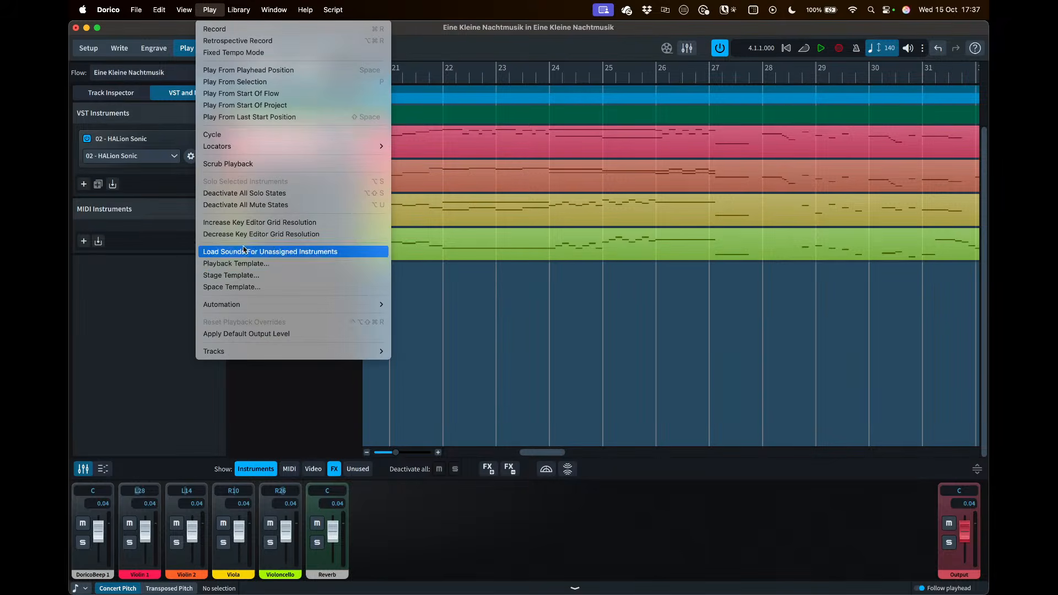
{"action": "left_click", "coordinate": [243, 264]}
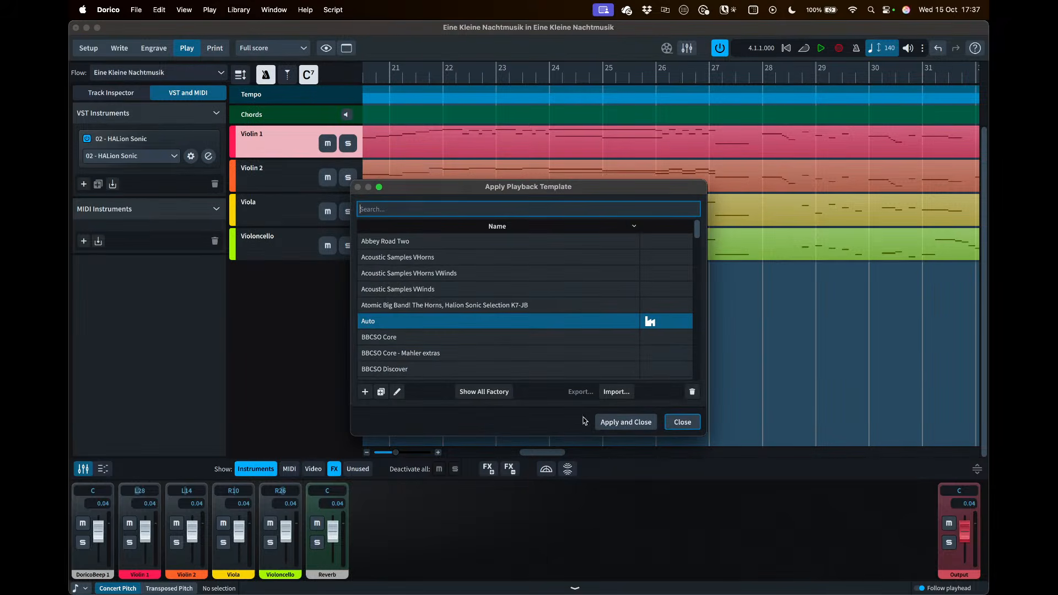
{"action": "left_click", "coordinate": [683, 424]}
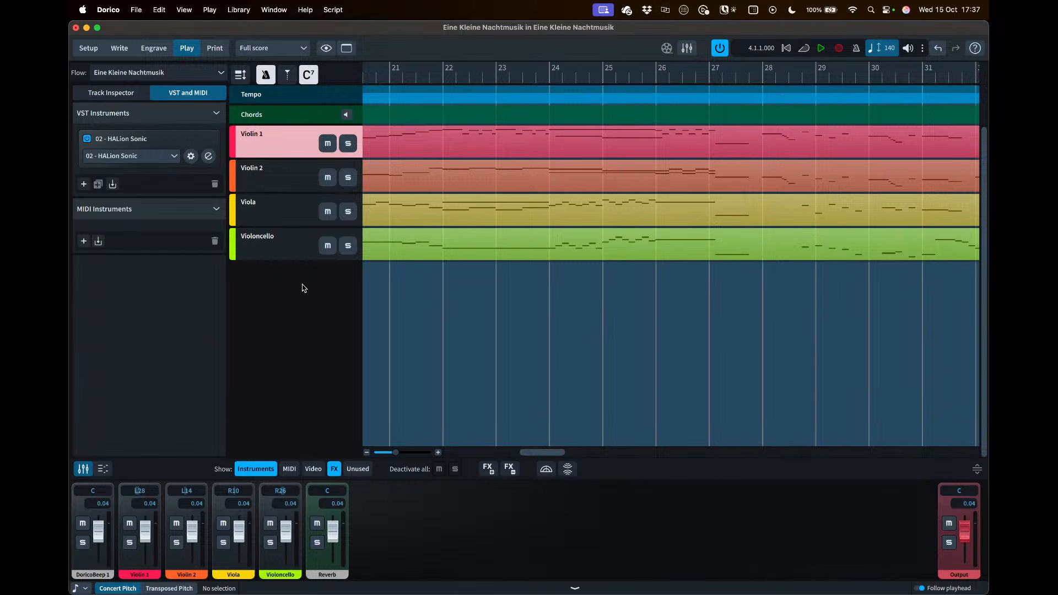
Switch to Safari, open the Playback Templates for Dorico page and show its full web address
{"action": "key", "text": "super+Tab"}
{"action": "key", "text": "super+Tab"}
{"action": "key", "text": "super+Tab"}
{"action": "key", "text": "super+Tab"}
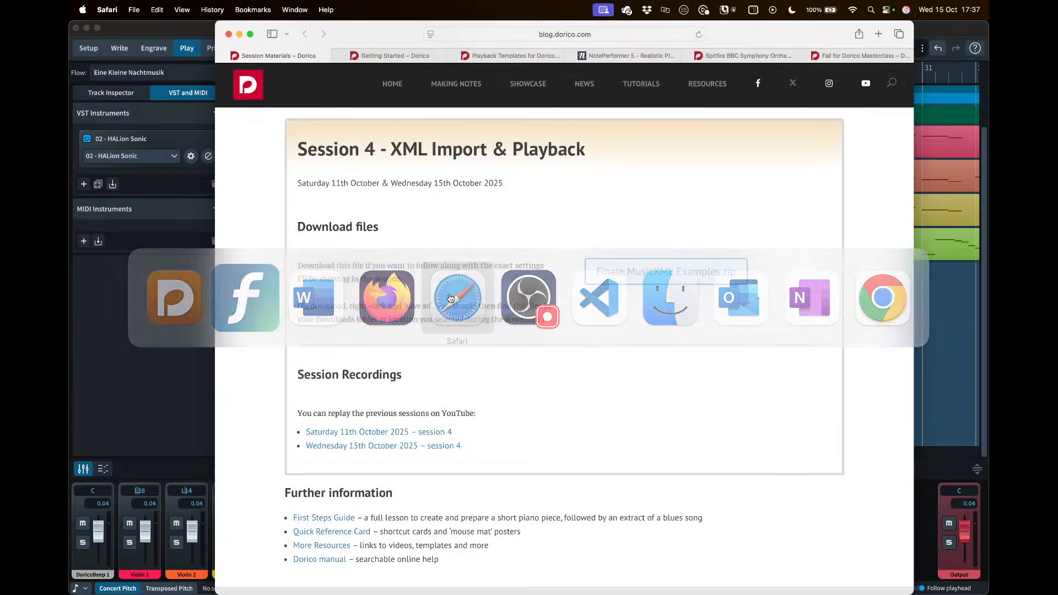
{"action": "left_click", "coordinate": [505, 56]}
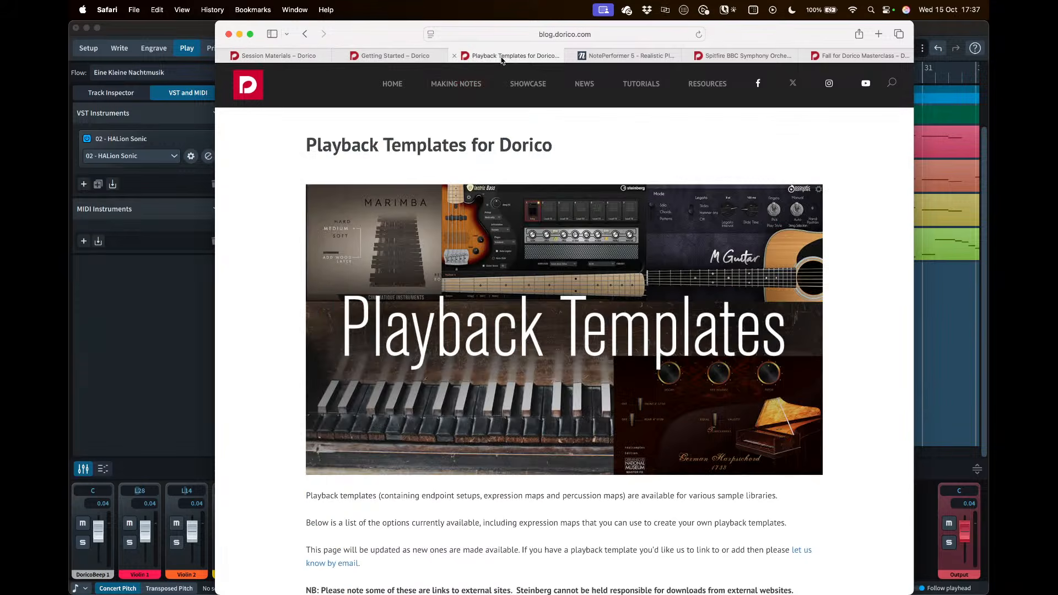
{"action": "left_click", "coordinate": [578, 31]}
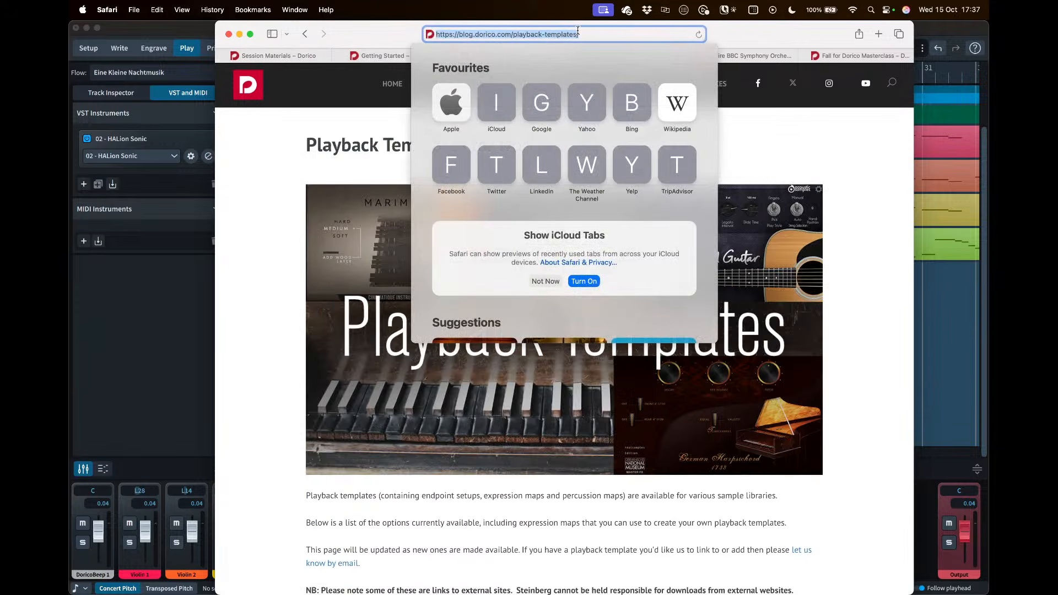
{"action": "left_click", "coordinate": [280, 287]}
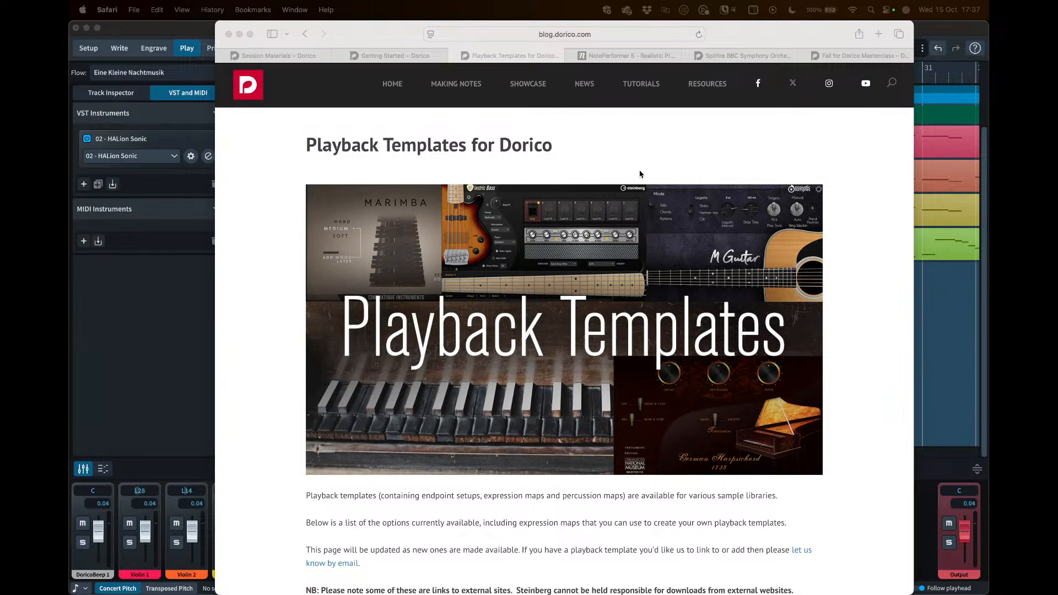
{"action": "left_click", "coordinate": [660, 152]}
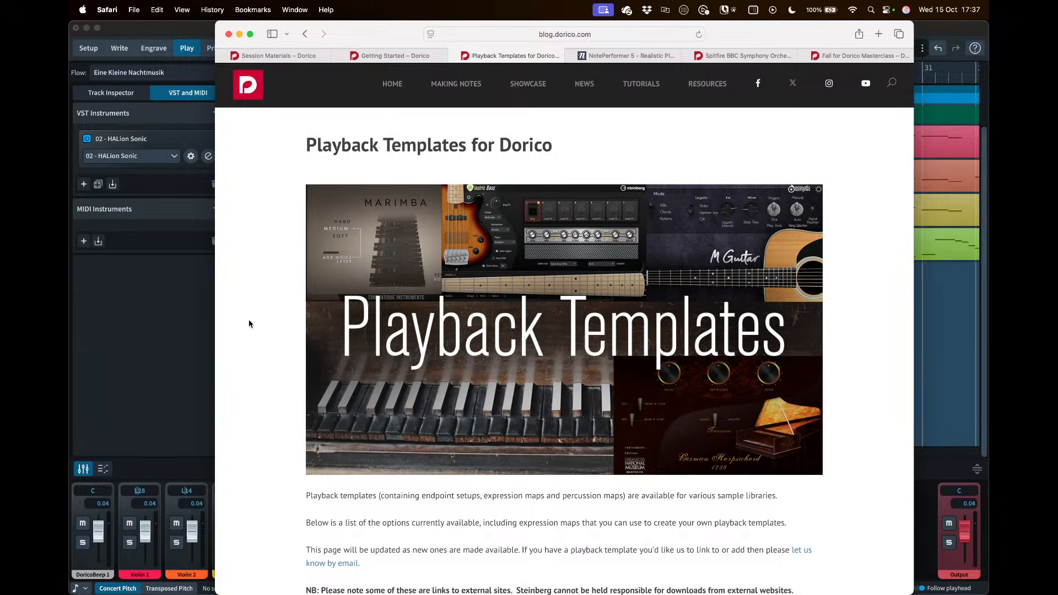
Search the page's table of sample libraries for "finale"
{"action": "scroll", "coordinate": [249, 324], "scroll_direction": "down", "scroll_amount": 1}
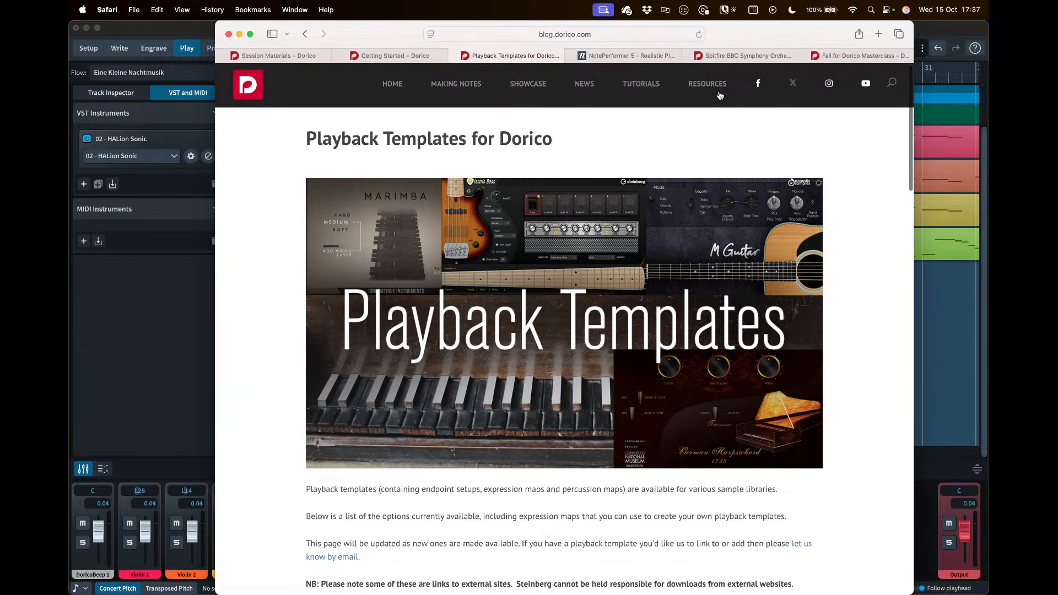
{"action": "scroll", "coordinate": [291, 361], "scroll_direction": "down", "scroll_amount": 6}
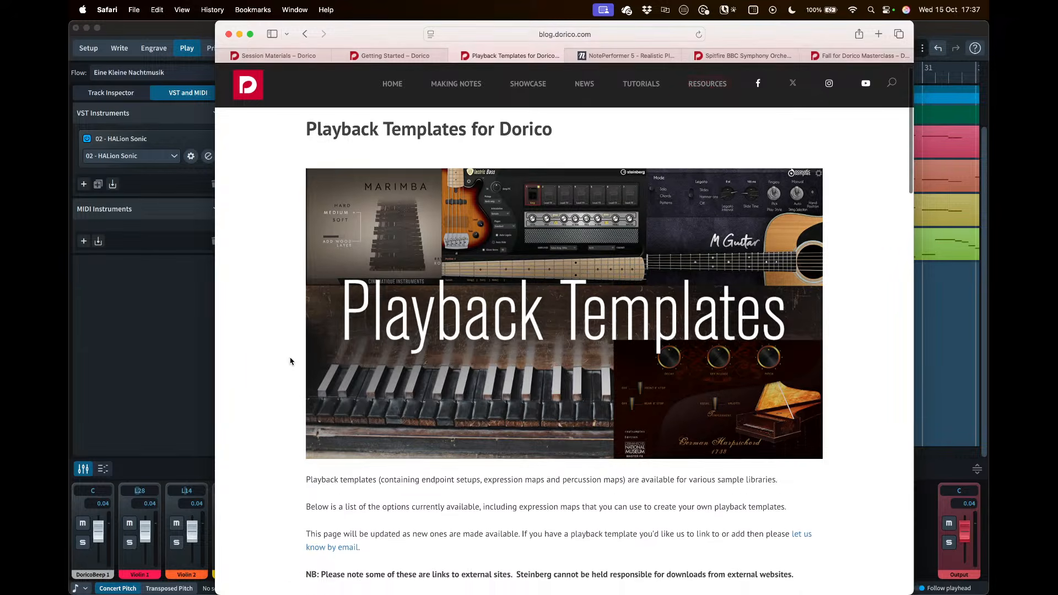
{"action": "scroll", "coordinate": [281, 386], "scroll_direction": "down", "scroll_amount": 2}
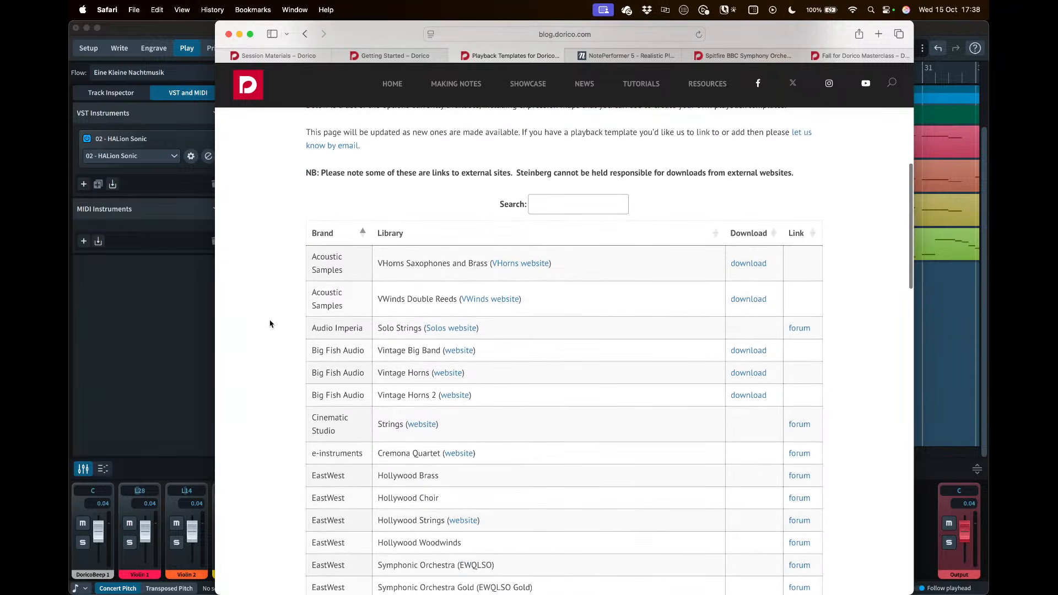
{"action": "scroll", "coordinate": [267, 342], "scroll_direction": "down", "scroll_amount": 1}
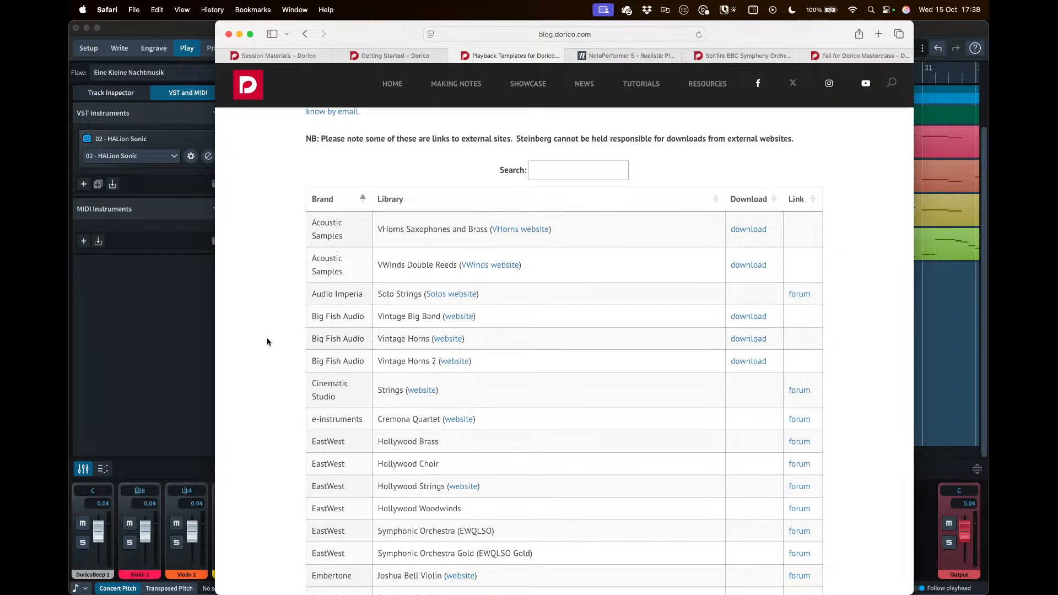
{"action": "left_click", "coordinate": [550, 171]}
{"action": "type", "text": "finale"}
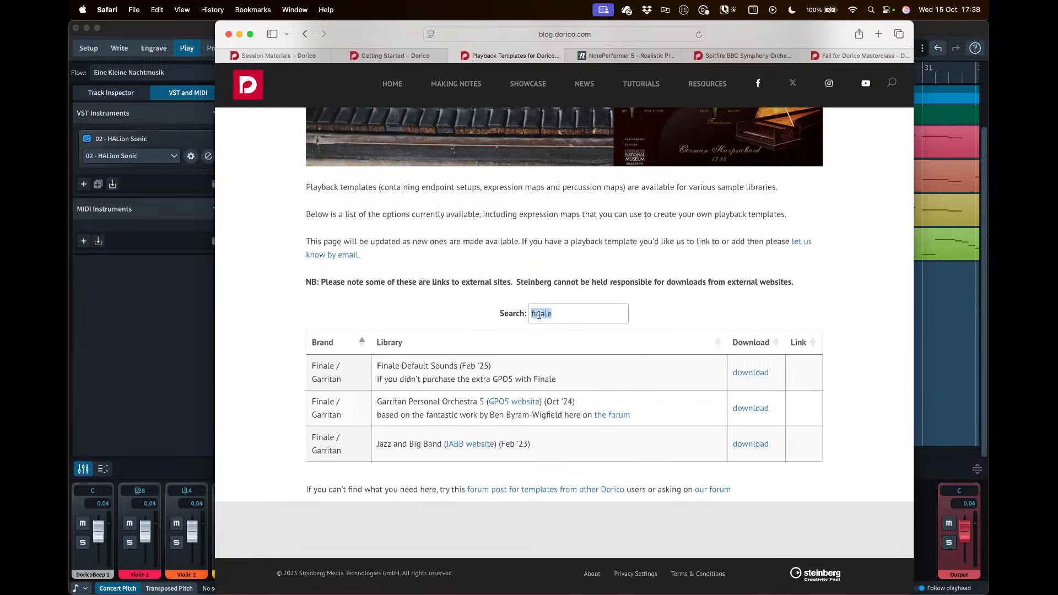
Clear the library search and browse the full table, including the Orchestral Tools, Spitfire, Steinberg and NotePerformer entries
{"action": "key", "text": "BackSpace"}
{"action": "scroll", "coordinate": [293, 382], "scroll_direction": "down", "scroll_amount": 10}
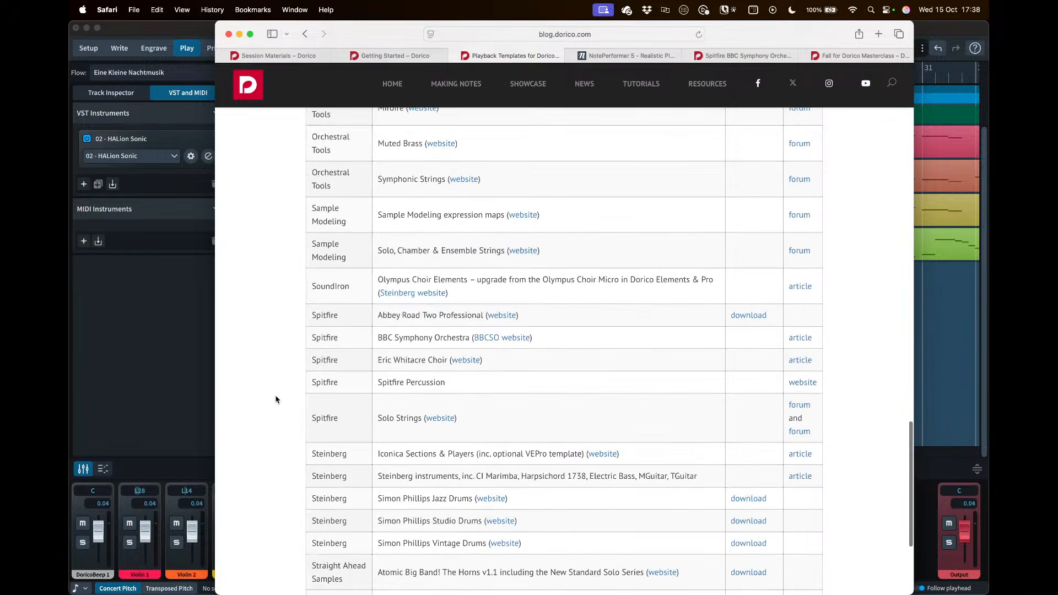
{"action": "scroll", "coordinate": [287, 356], "scroll_direction": "up", "scroll_amount": 3}
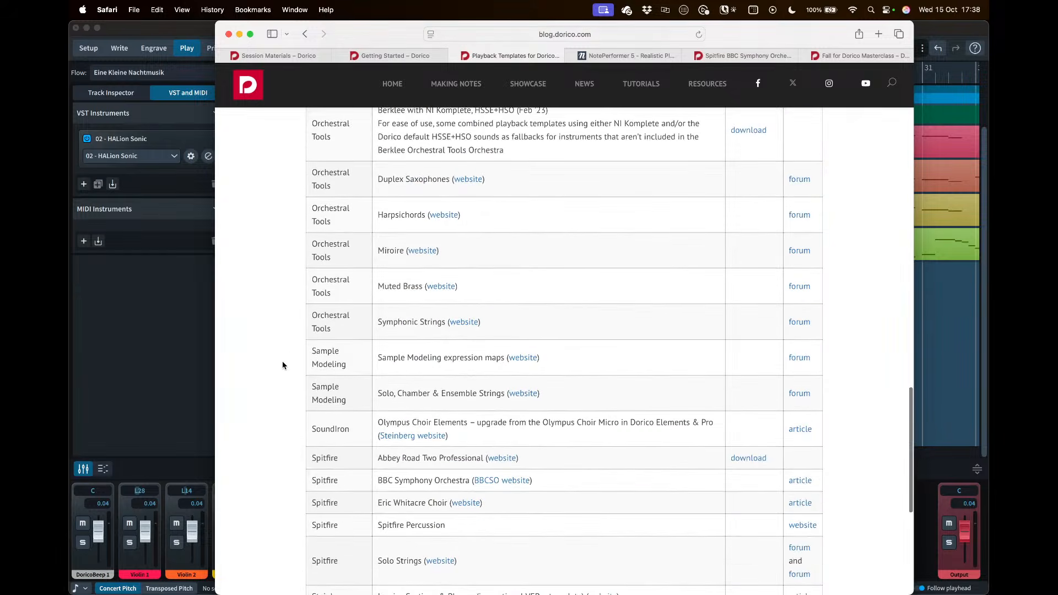
{"action": "scroll", "coordinate": [282, 362], "scroll_direction": "down", "scroll_amount": 6}
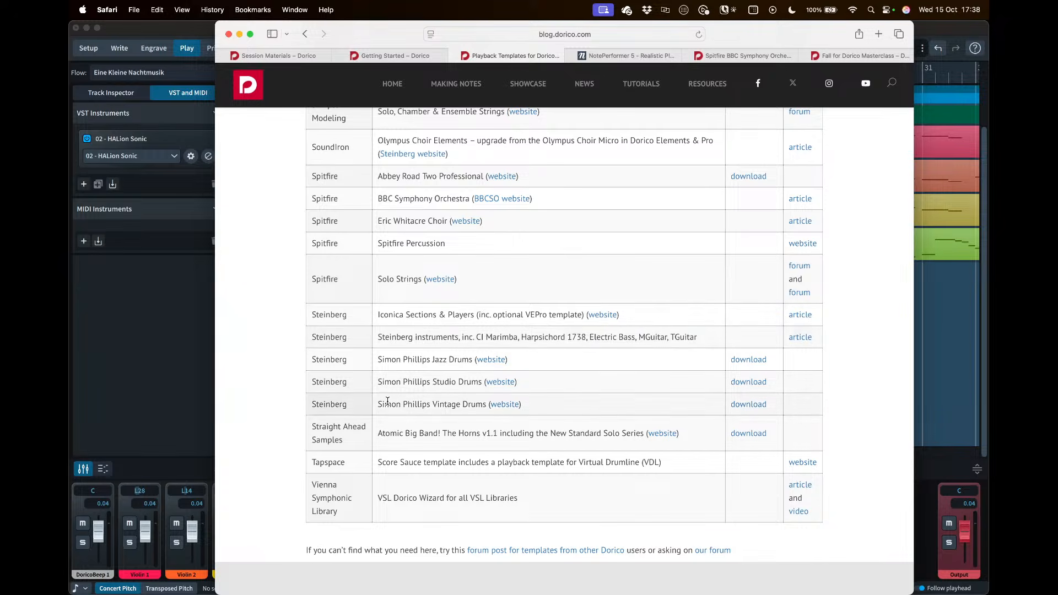
{"action": "scroll", "coordinate": [391, 491], "scroll_direction": "up", "scroll_amount": 9}
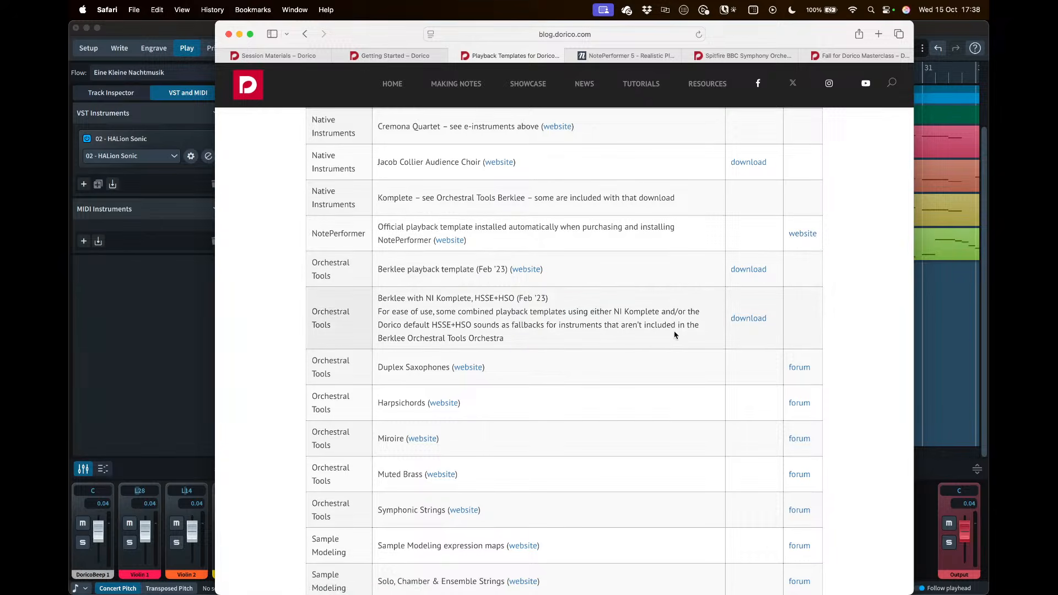
Switch back to Dorico and look through the installed playback templates, including Abbey Road Two, the Acoustic Samples templates and BBCSO Core
{"action": "left_click", "coordinate": [183, 324]}
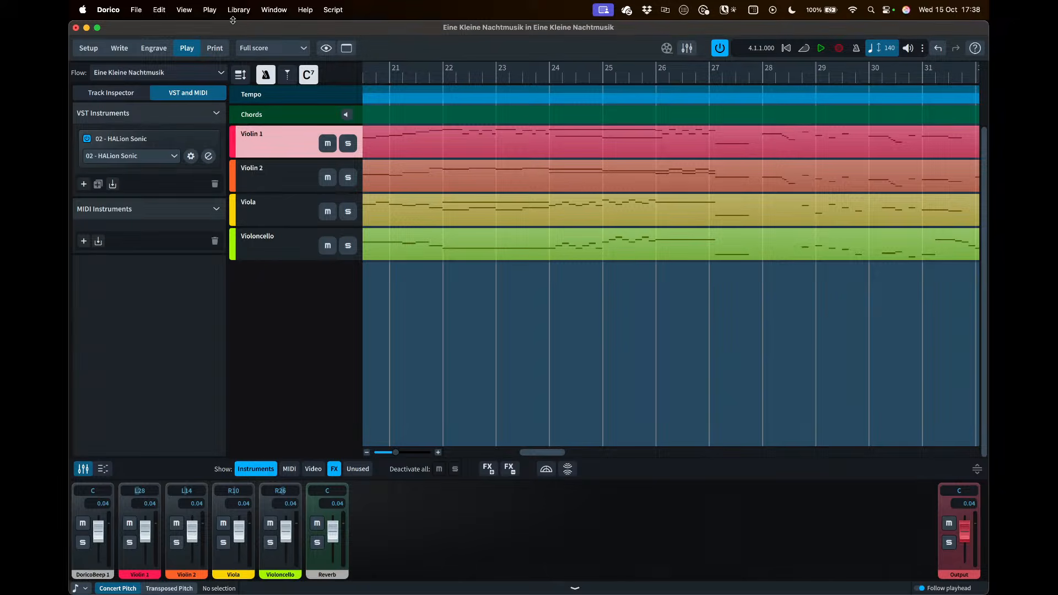
{"action": "left_click", "coordinate": [209, 9]}
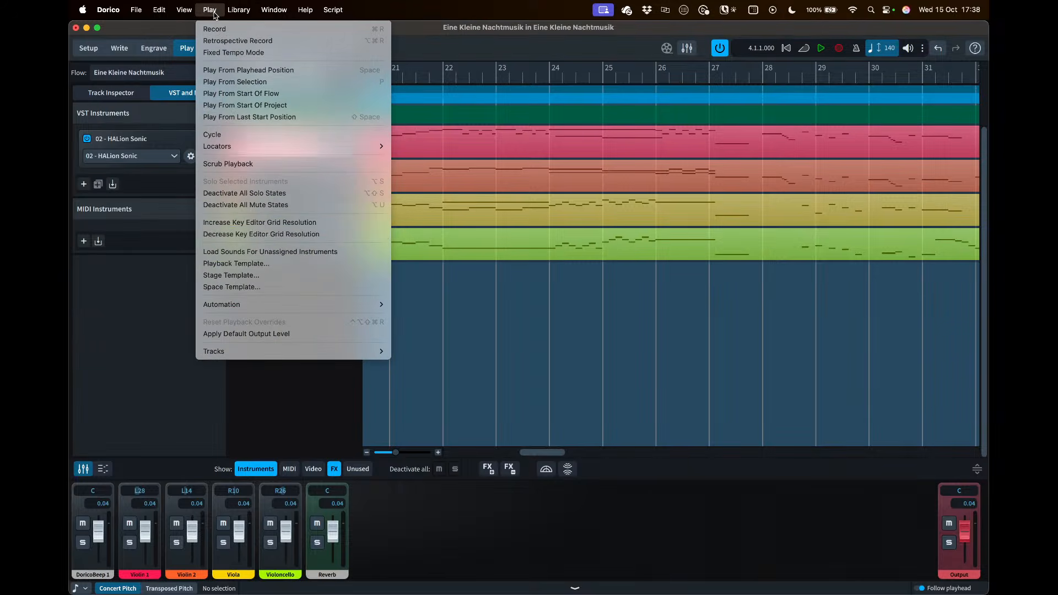
{"action": "left_click", "coordinate": [238, 264]}
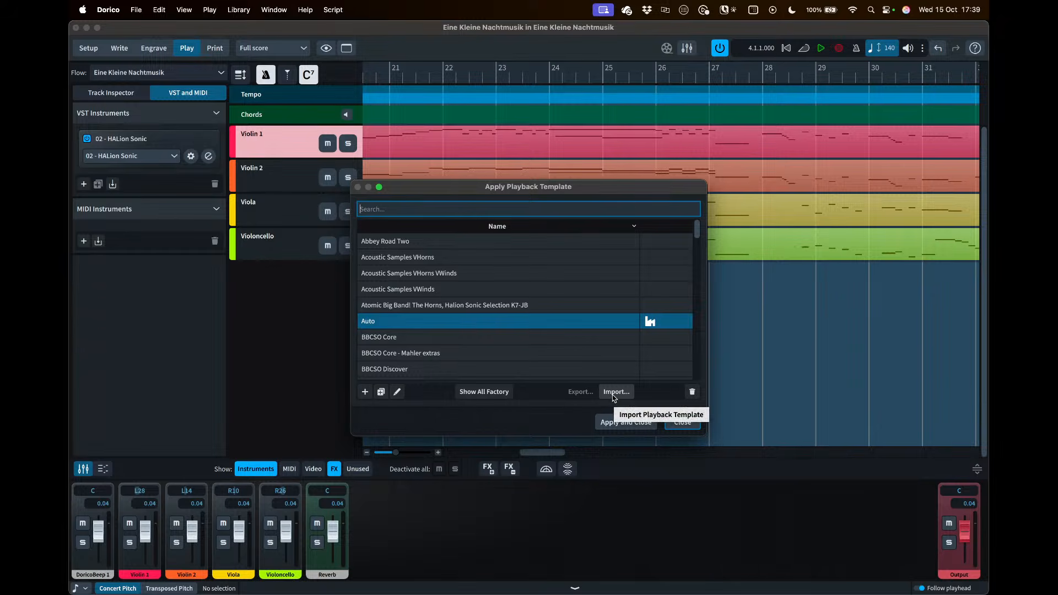
{"action": "left_click", "coordinate": [402, 242]}
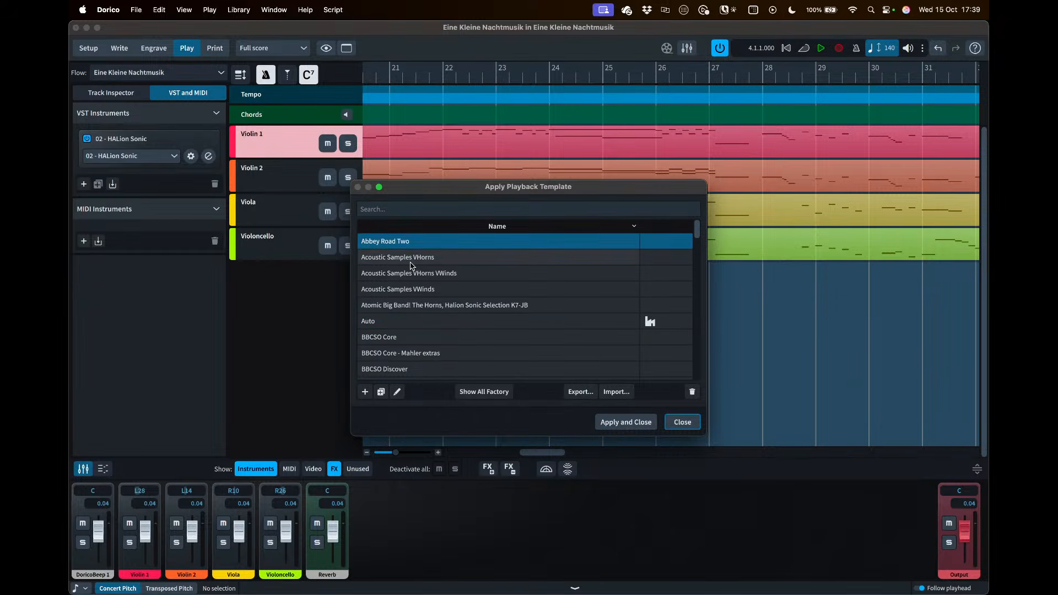
{"action": "left_click", "coordinate": [411, 261]}
{"action": "left_click", "coordinate": [413, 276]}
{"action": "left_click", "coordinate": [413, 289]}
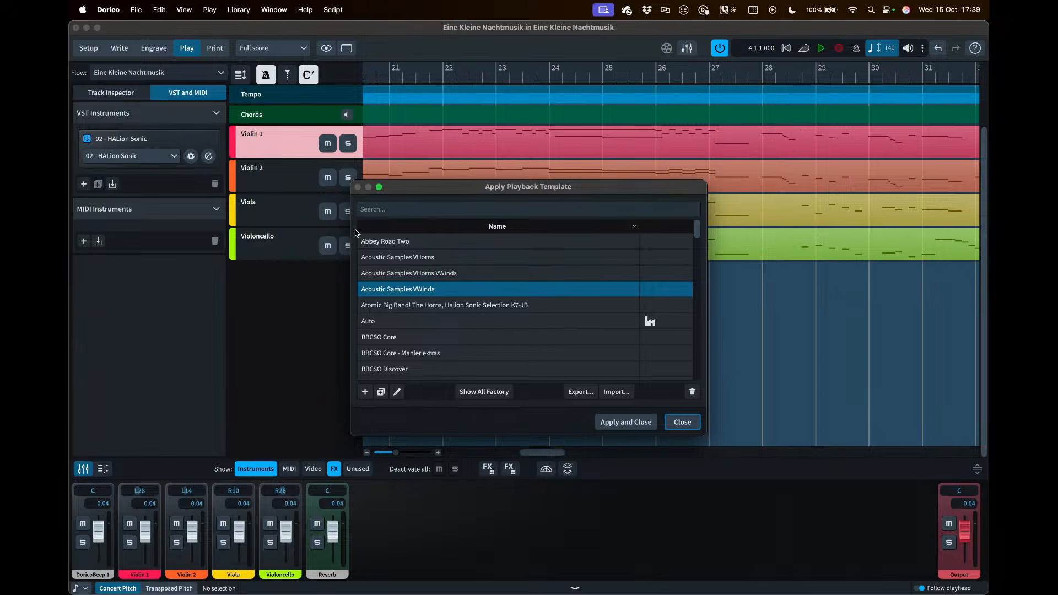
{"action": "left_click", "coordinate": [406, 338]}
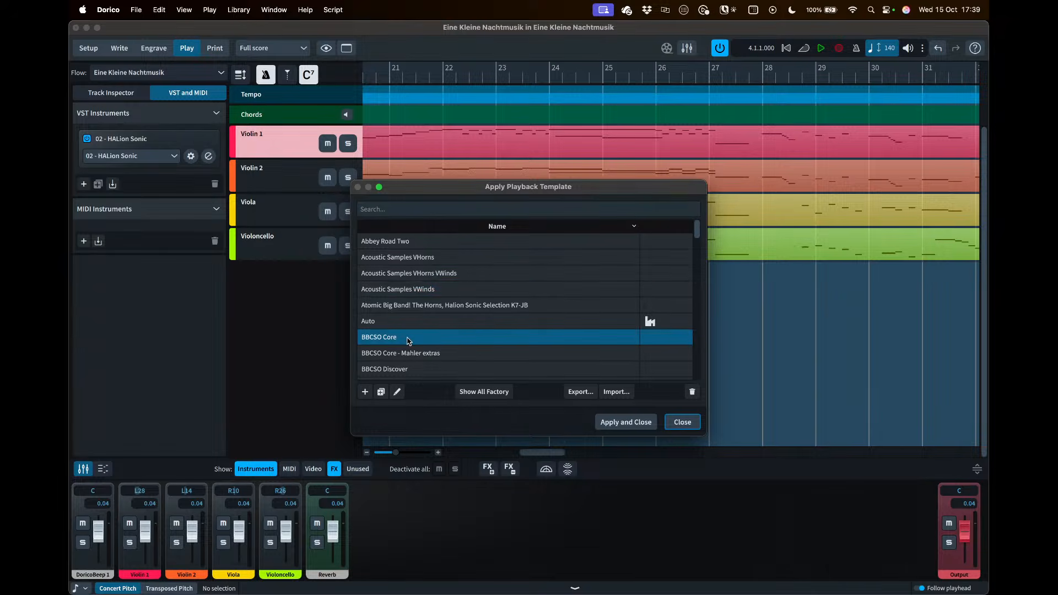
Switch to Safari and view the NotePerformer 5 page and the BBC Symphony Orchestra template downloads
{"action": "key", "text": "super+Tab"}
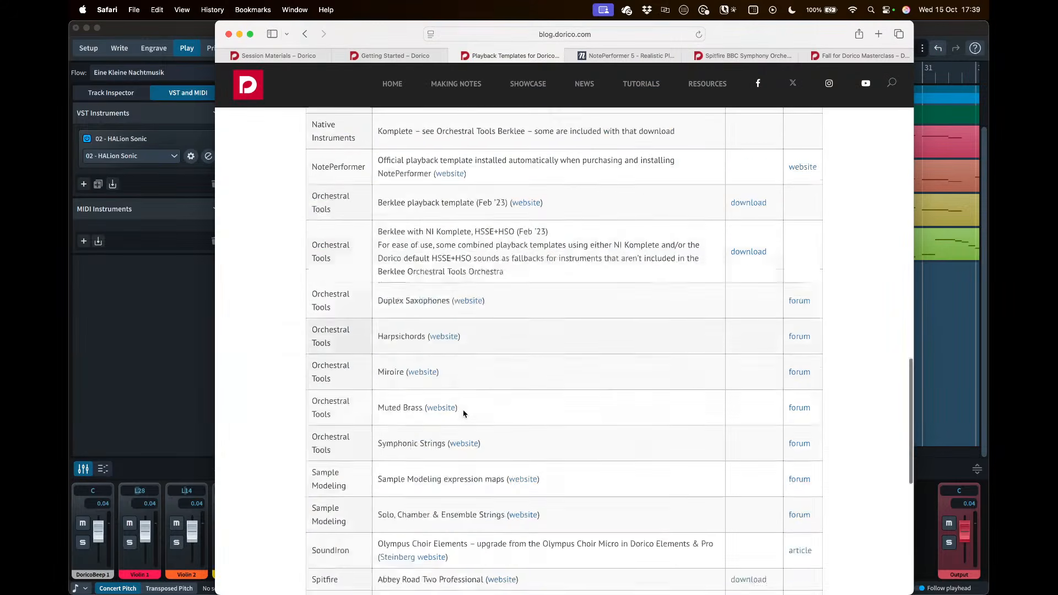
{"action": "scroll", "coordinate": [463, 413], "scroll_direction": "down", "scroll_amount": 5}
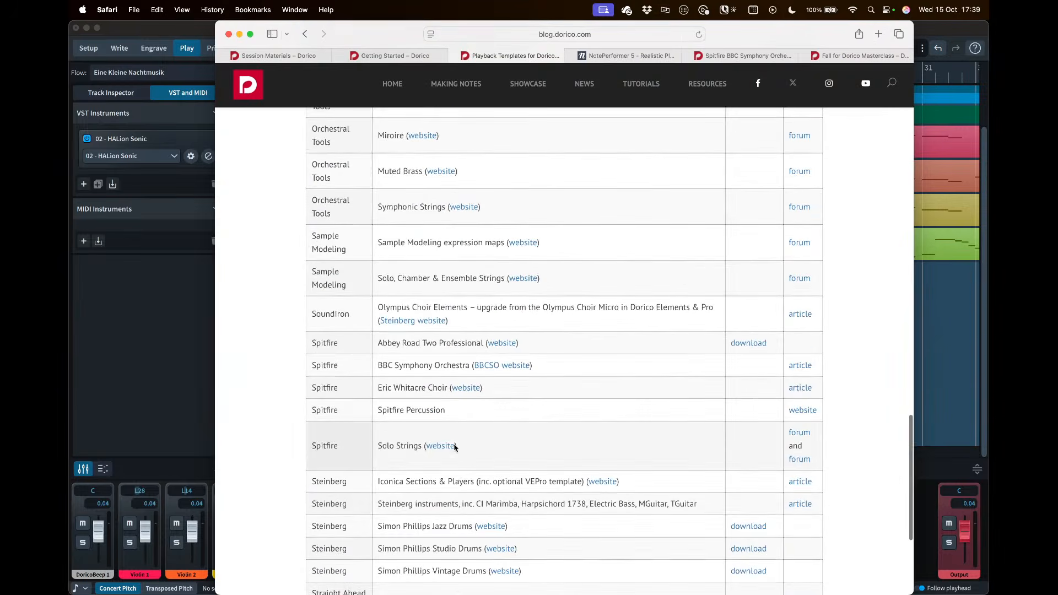
{"action": "left_click", "coordinate": [670, 57]}
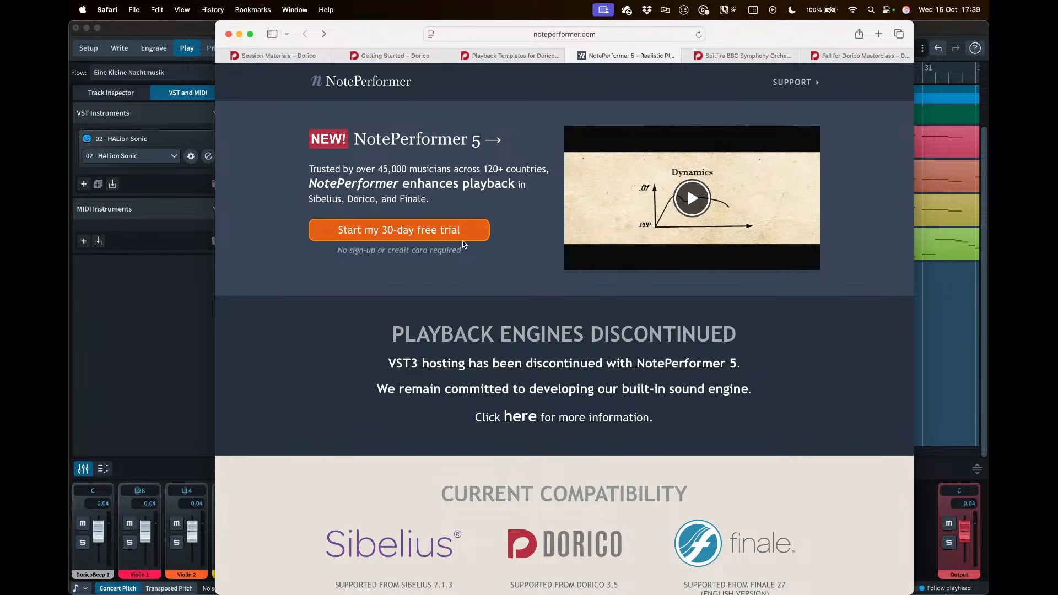
{"action": "left_click", "coordinate": [744, 56]}
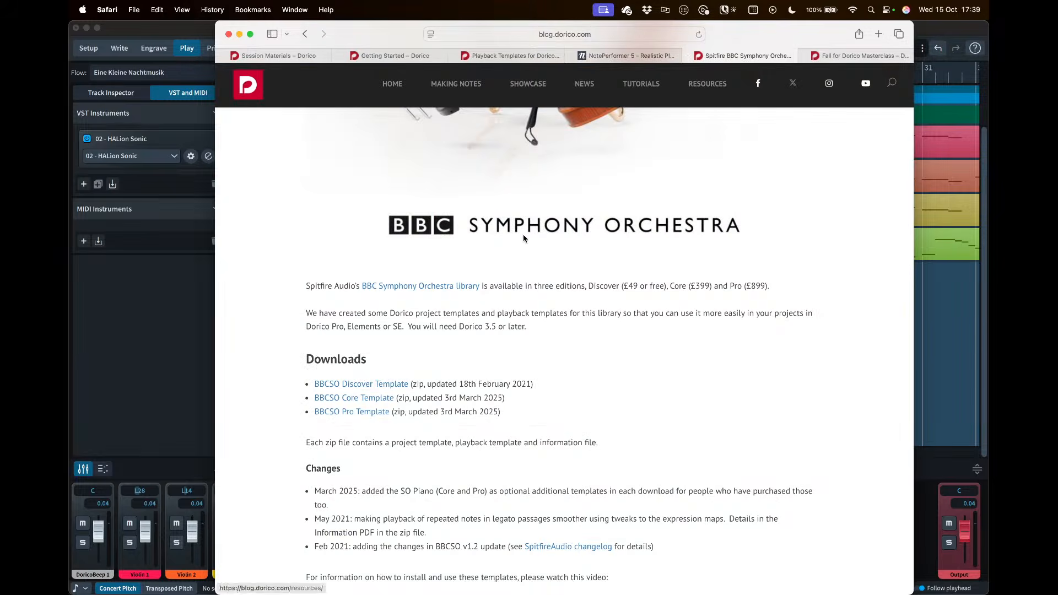
{"action": "scroll", "coordinate": [661, 247], "scroll_direction": "up", "scroll_amount": 3}
{"action": "scroll", "coordinate": [662, 247], "scroll_direction": "down", "scroll_amount": 5}
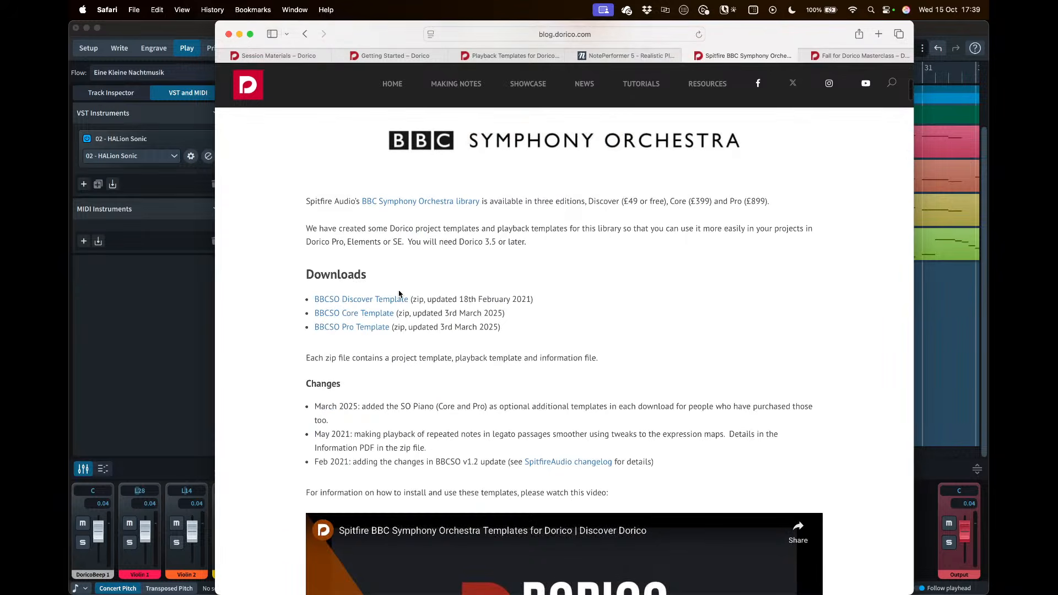
Return to Dorico and apply the GPO5 playback template to the project
{"action": "left_click", "coordinate": [107, 337]}
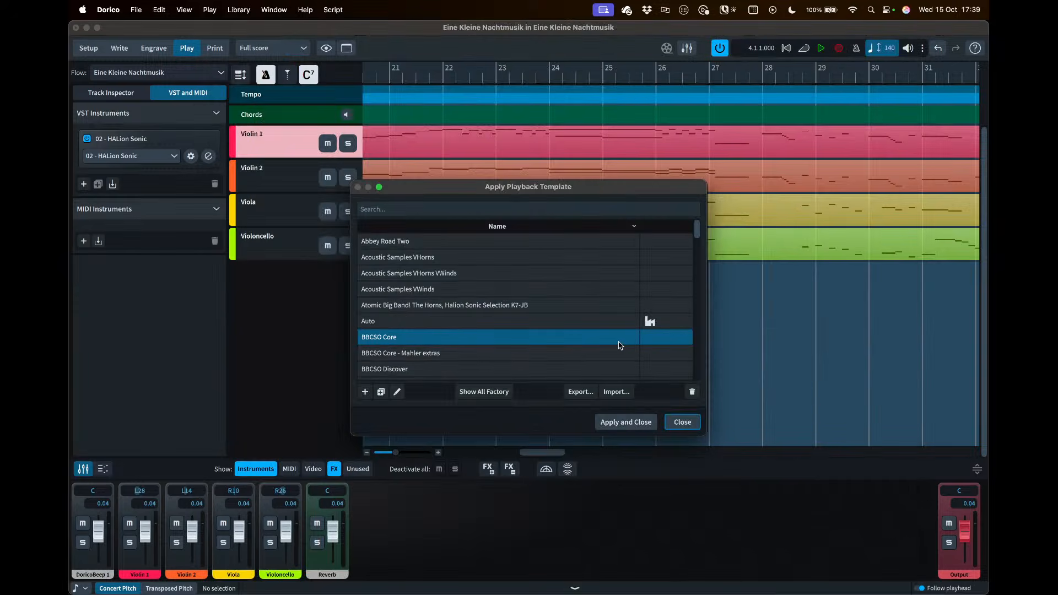
{"action": "left_click_drag", "start_coordinate": [697, 236], "coordinate": [697, 281]}
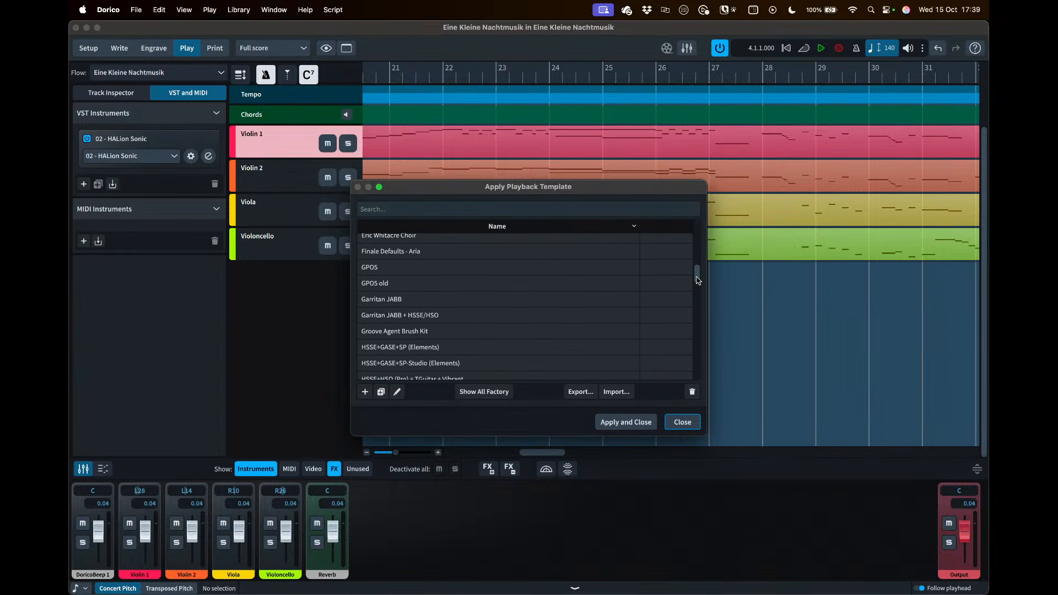
{"action": "left_click", "coordinate": [415, 269]}
{"action": "left_click", "coordinate": [606, 422]}
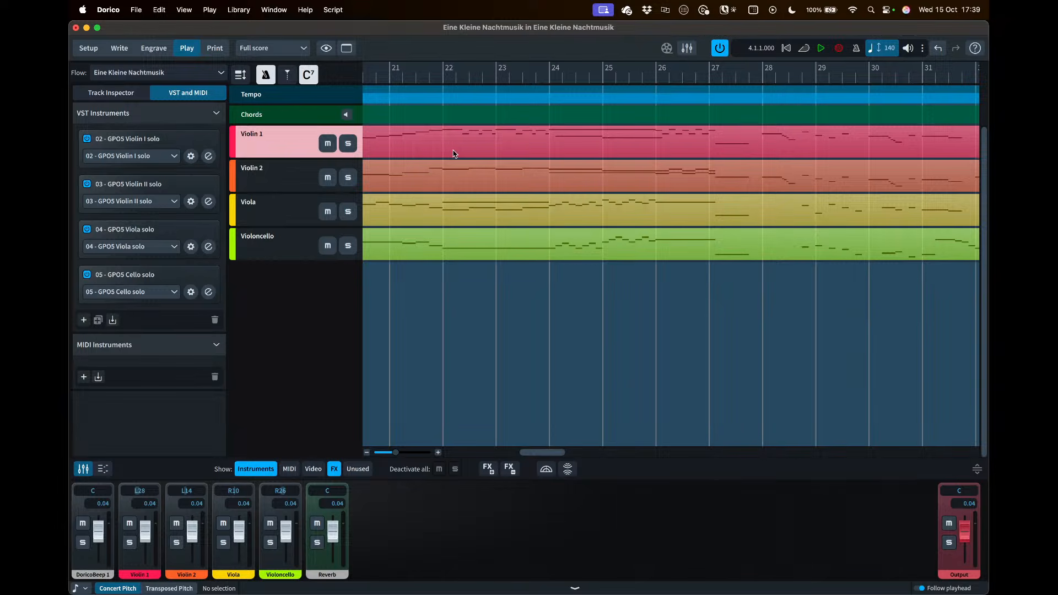
Inspect the ARIA Player loaded in 02 - GPO5 Violin I solo, and view the Violin 1 track's routing and expression map
{"action": "left_click", "coordinate": [209, 156]}
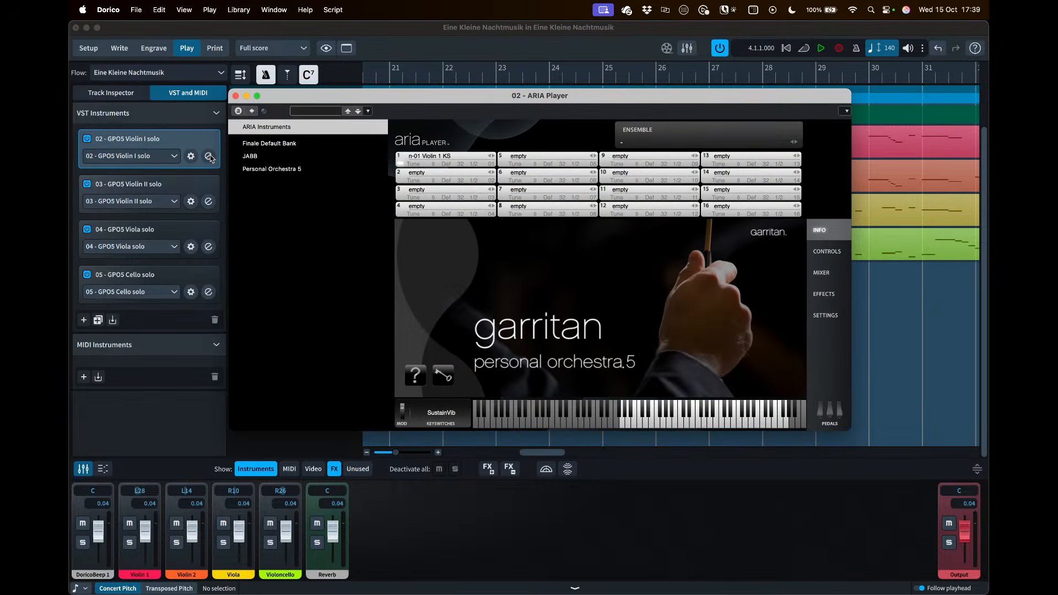
{"action": "left_click_drag", "start_coordinate": [306, 98], "coordinate": [344, 121]}
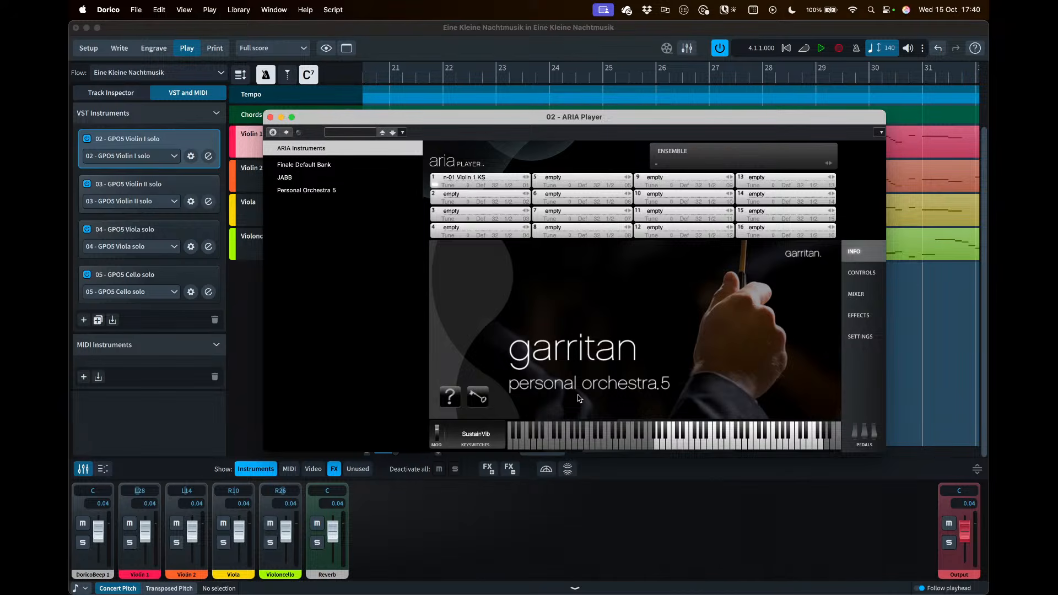
{"action": "left_click", "coordinate": [271, 117]}
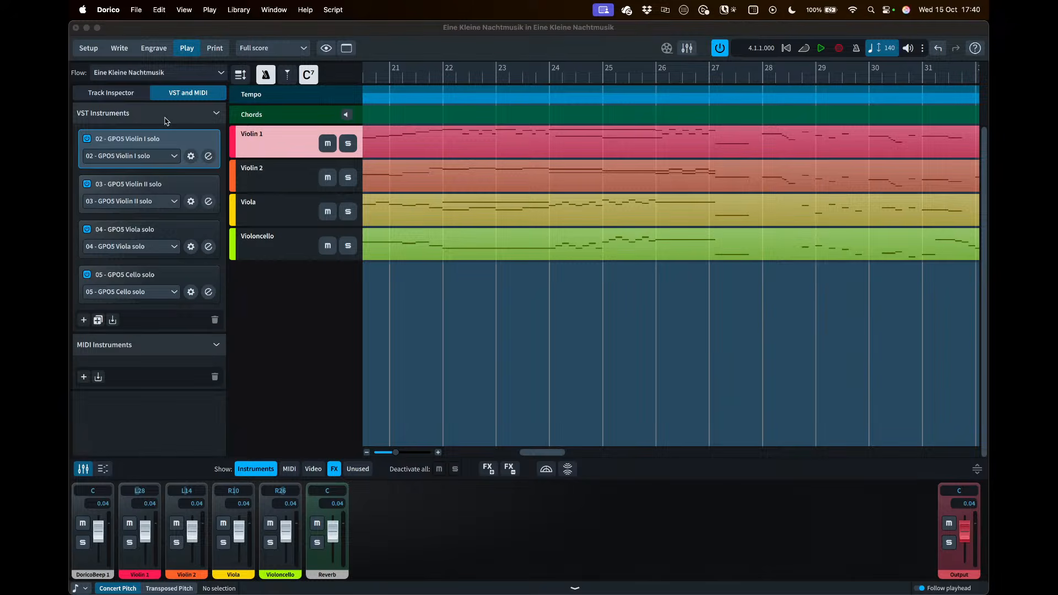
{"action": "left_click", "coordinate": [121, 95]}
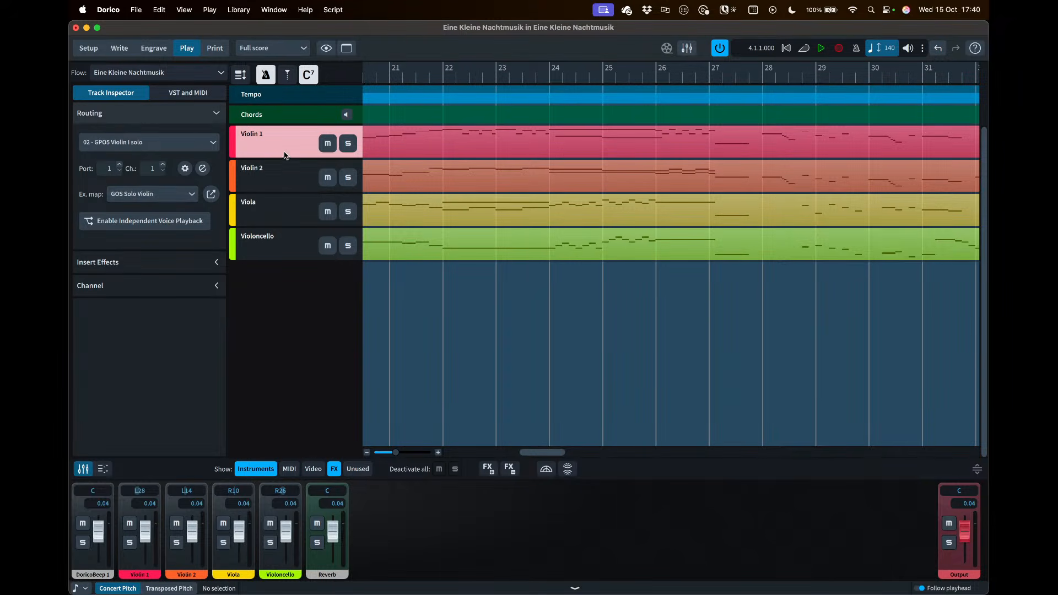
Apply the NotePerformer playback template to the project
{"action": "left_click", "coordinate": [210, 9]}
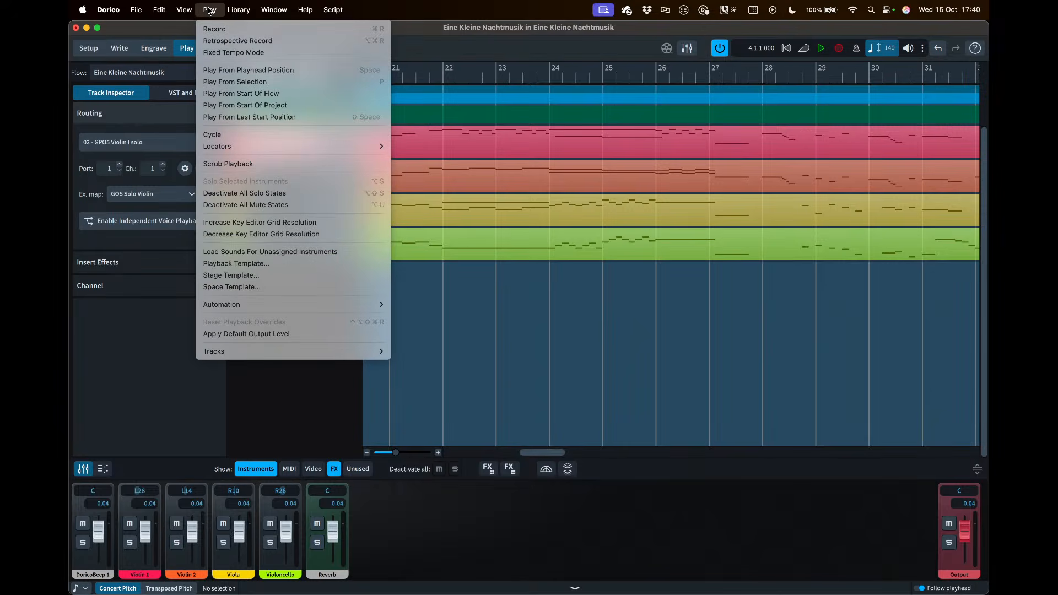
{"action": "left_click", "coordinate": [236, 264]}
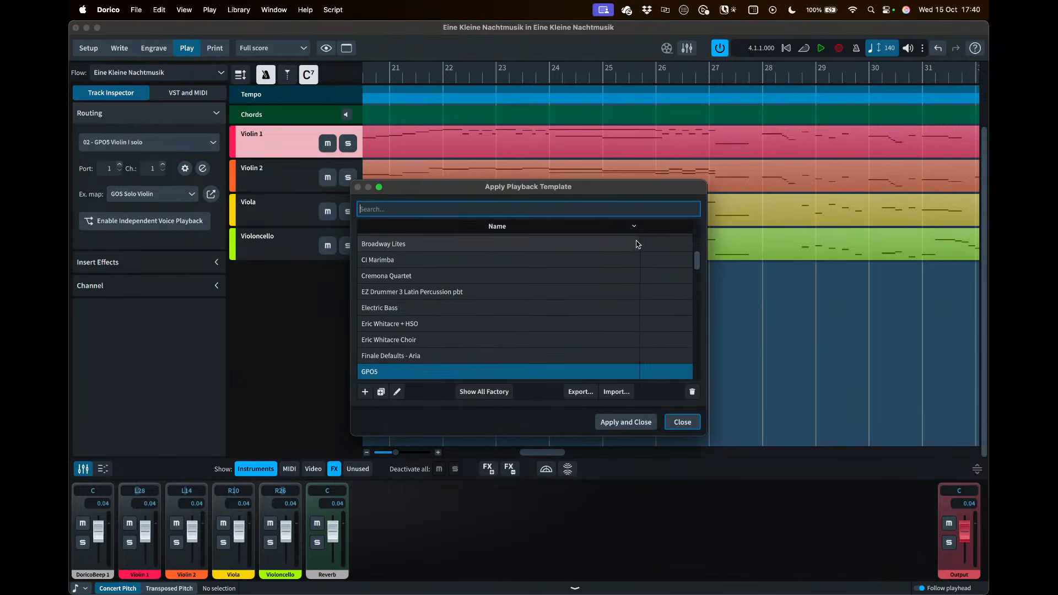
{"action": "scroll", "coordinate": [619, 313], "scroll_direction": "down", "scroll_amount": 15}
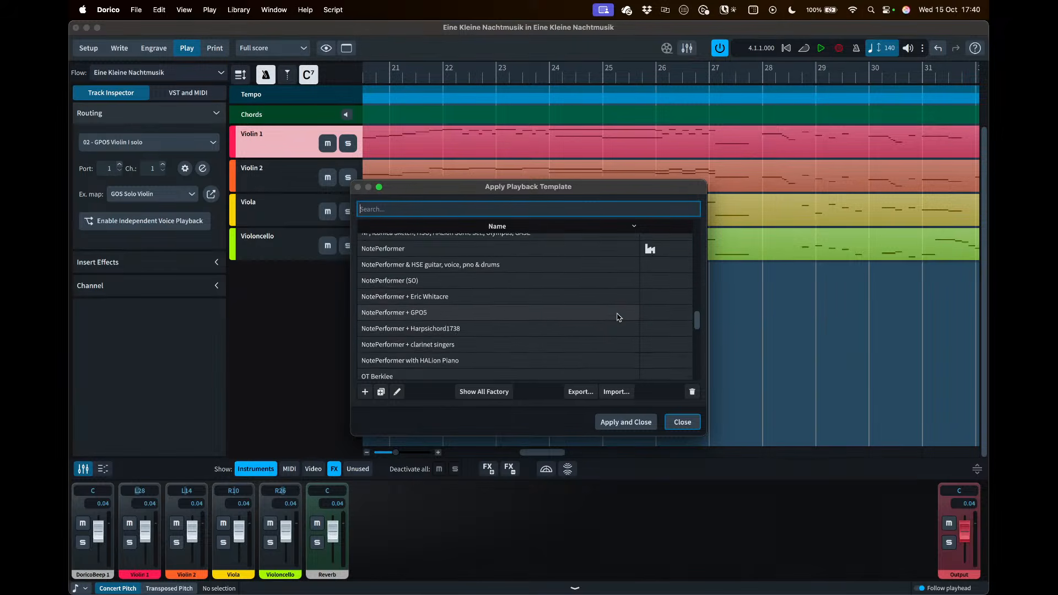
{"action": "left_click", "coordinate": [526, 293]}
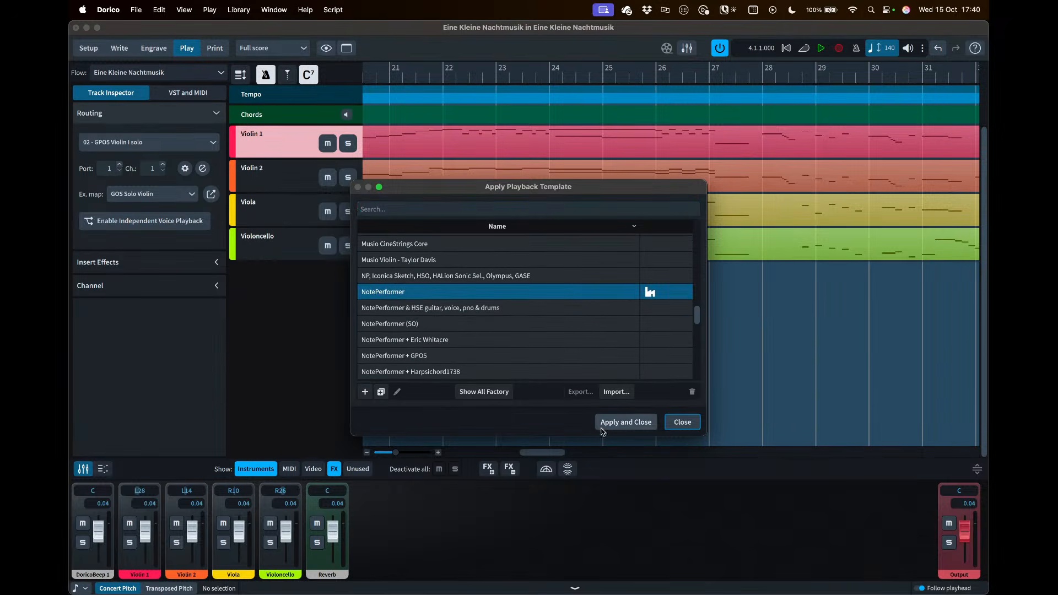
{"action": "left_click", "coordinate": [626, 422]}
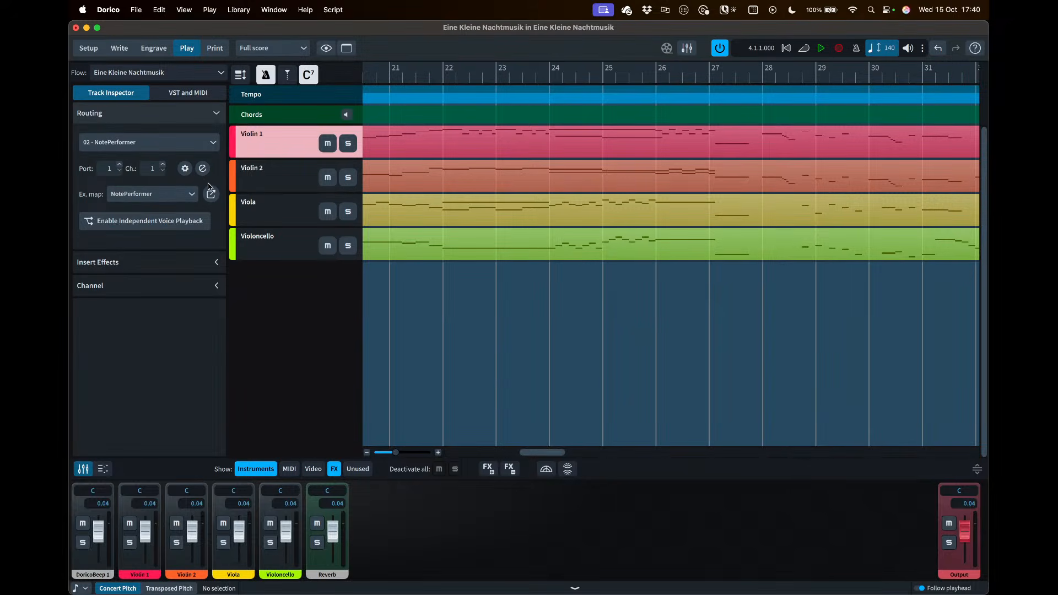
Check the NotePerformer routing of the string tracks and view the instruments loaded in the 02 - NotePerformer plug-in
{"action": "left_click", "coordinate": [259, 183]}
{"action": "left_click", "coordinate": [258, 206]}
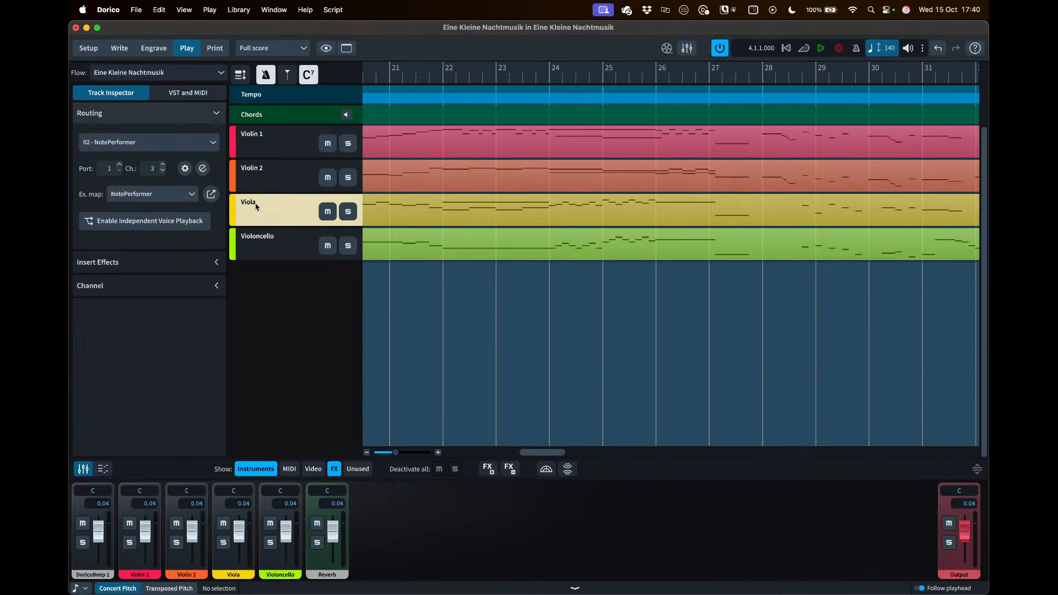
{"action": "left_click", "coordinate": [258, 188]}
{"action": "left_click", "coordinate": [264, 144]}
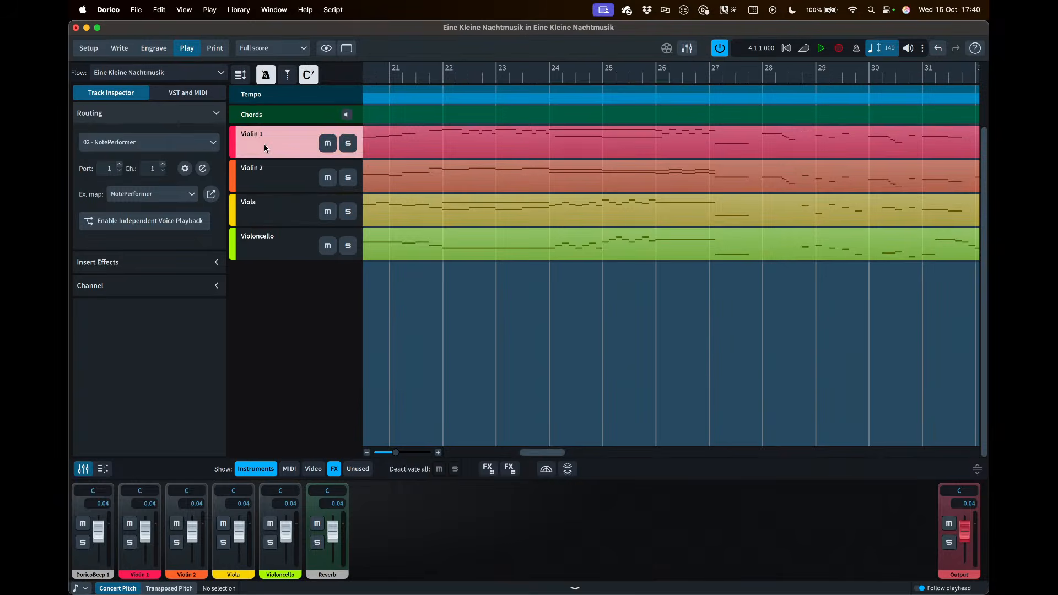
{"action": "left_click", "coordinate": [203, 169]}
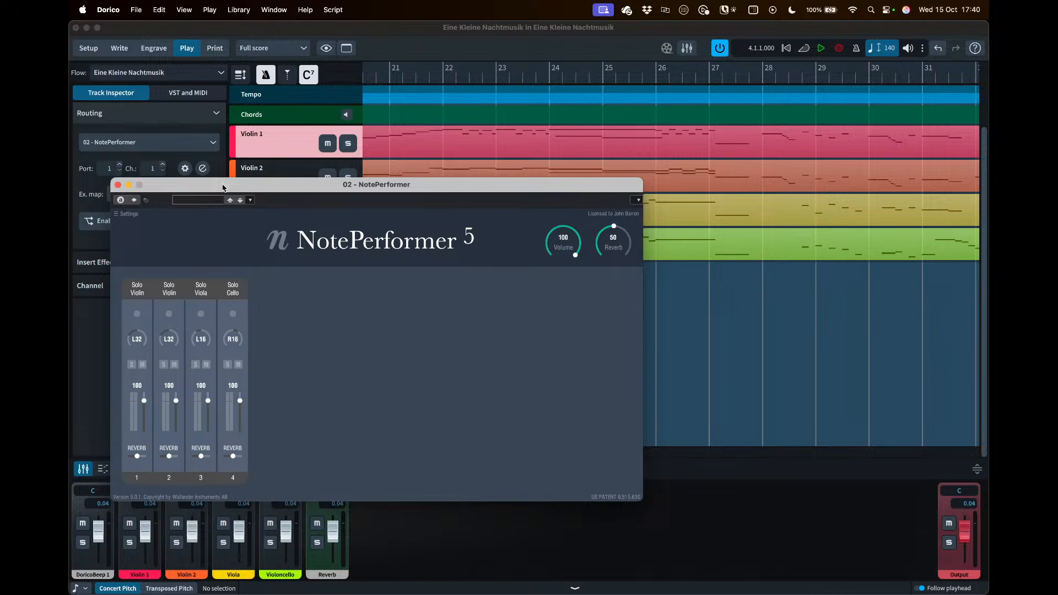
{"action": "left_click_drag", "start_coordinate": [223, 188], "coordinate": [419, 178]}
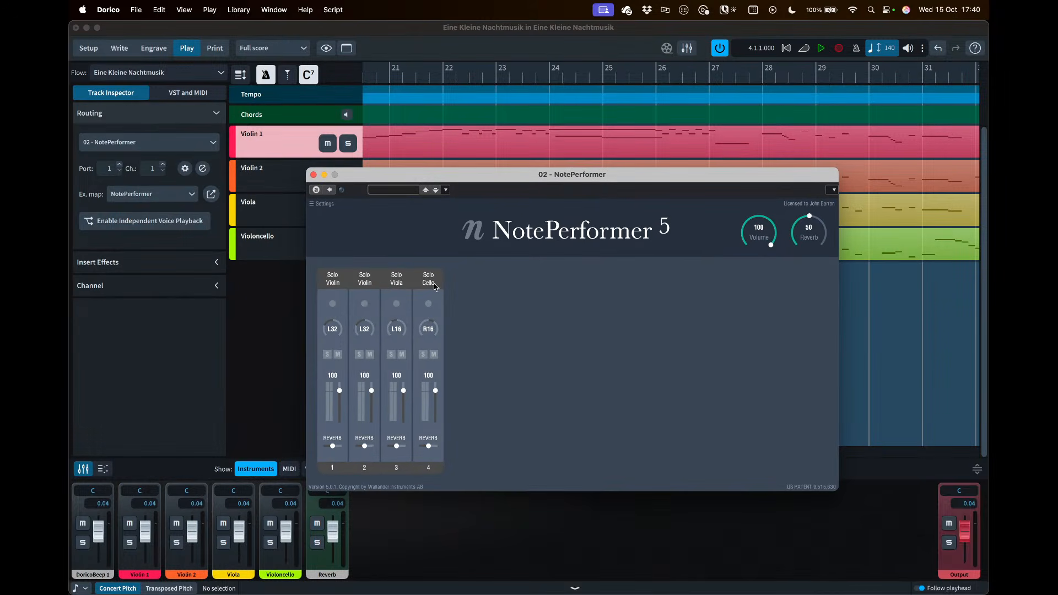
{"action": "left_click", "coordinate": [313, 175]}
Return to Write mode and play back the opening bars from the first Violin 1 chord
{"action": "left_click", "coordinate": [119, 48]}
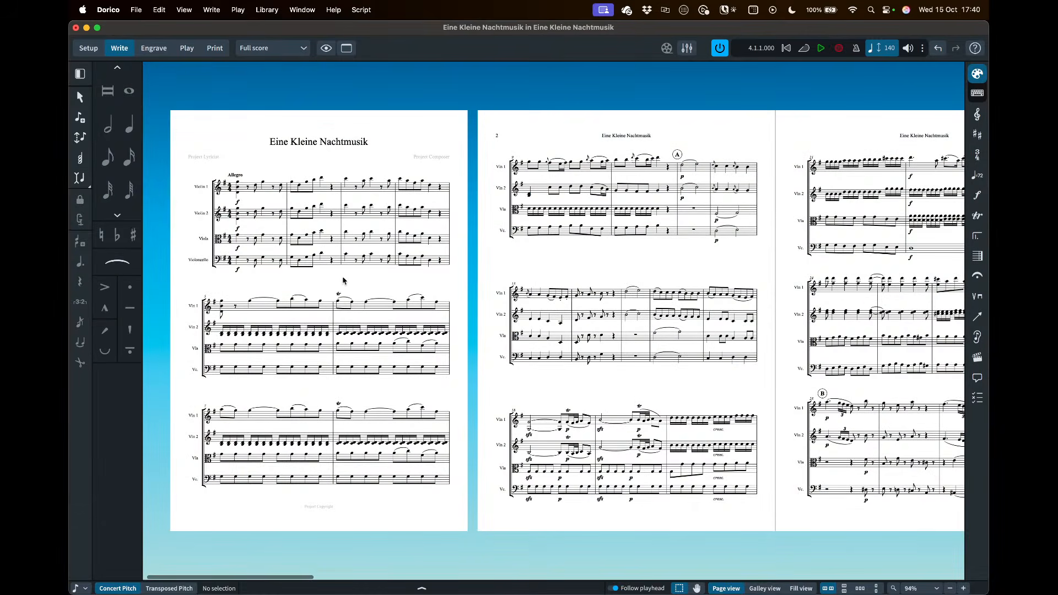
{"action": "left_click", "coordinate": [238, 186]}
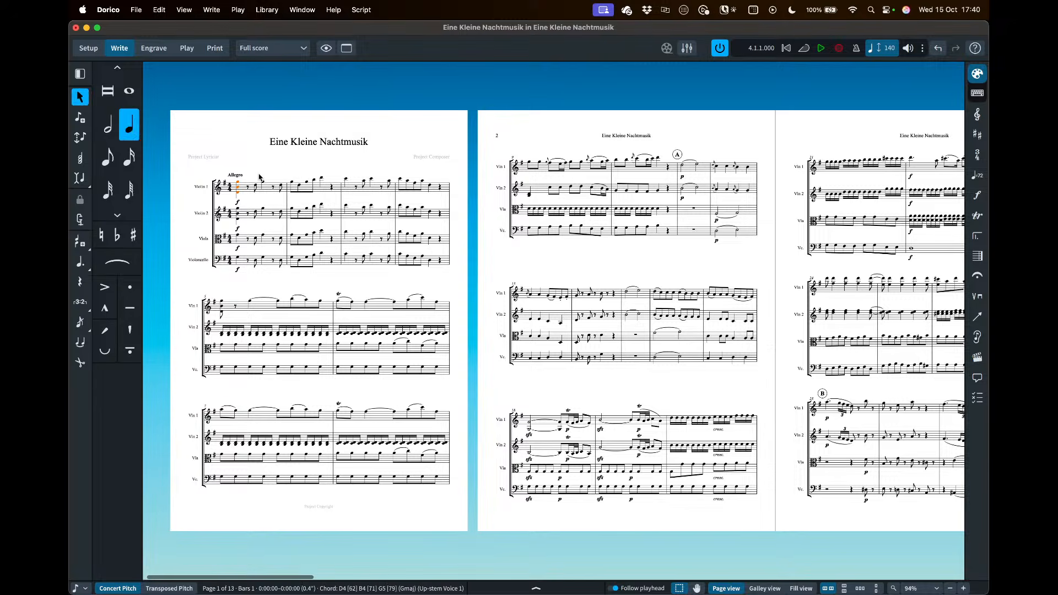
{"action": "key", "text": "space"}
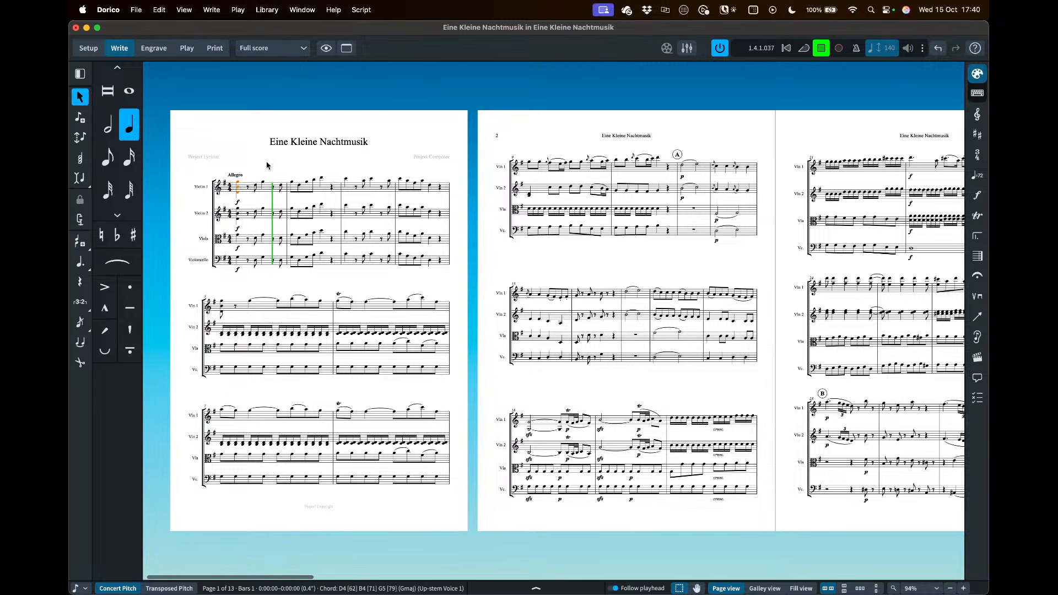
{"action": "key", "text": "space"}
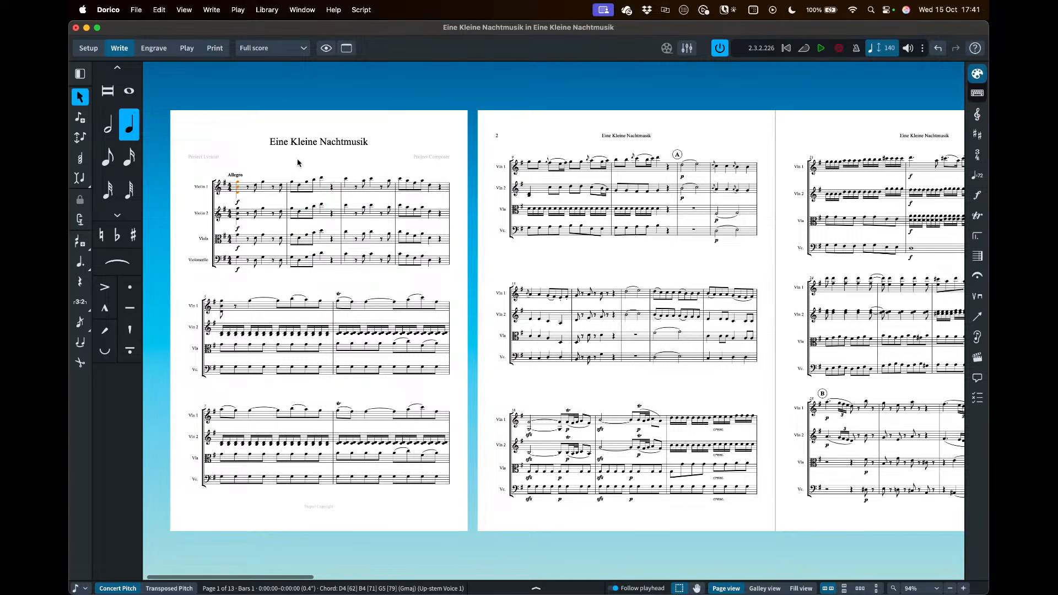
{"action": "left_click", "coordinate": [297, 162]}
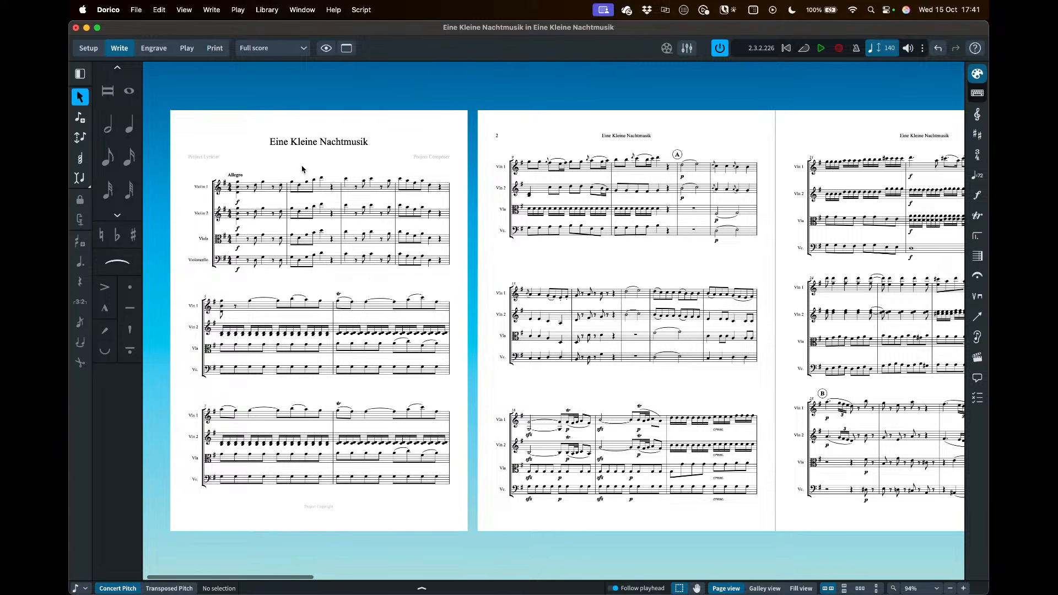
Switch to Safari and examine the end of the playback templates list, including the forum links and the Tapspace Virtual Drumline entry
{"action": "key", "text": "super+Tab"}
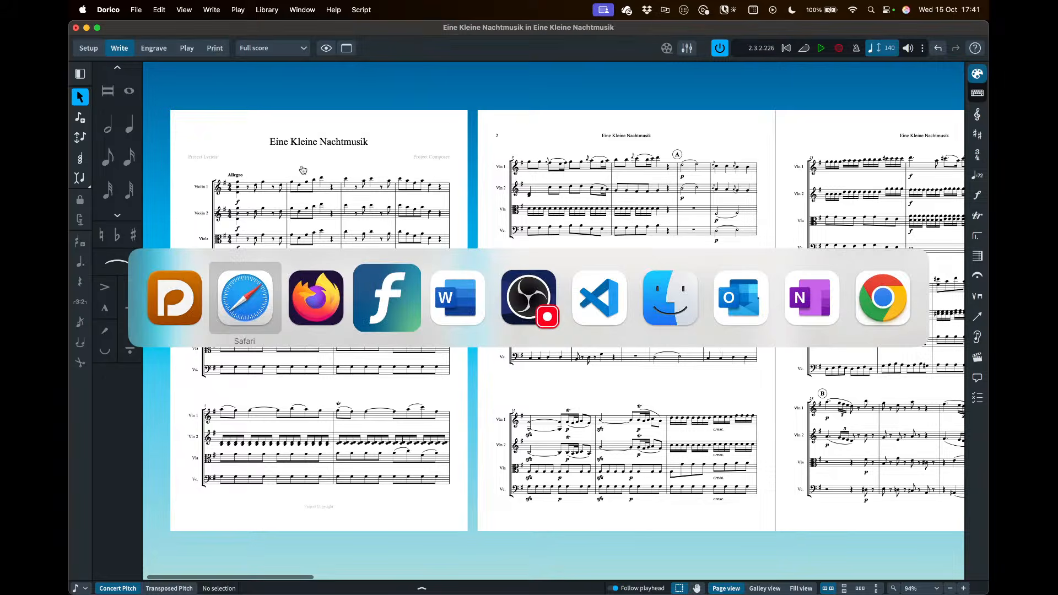
{"action": "left_click", "coordinate": [510, 55]}
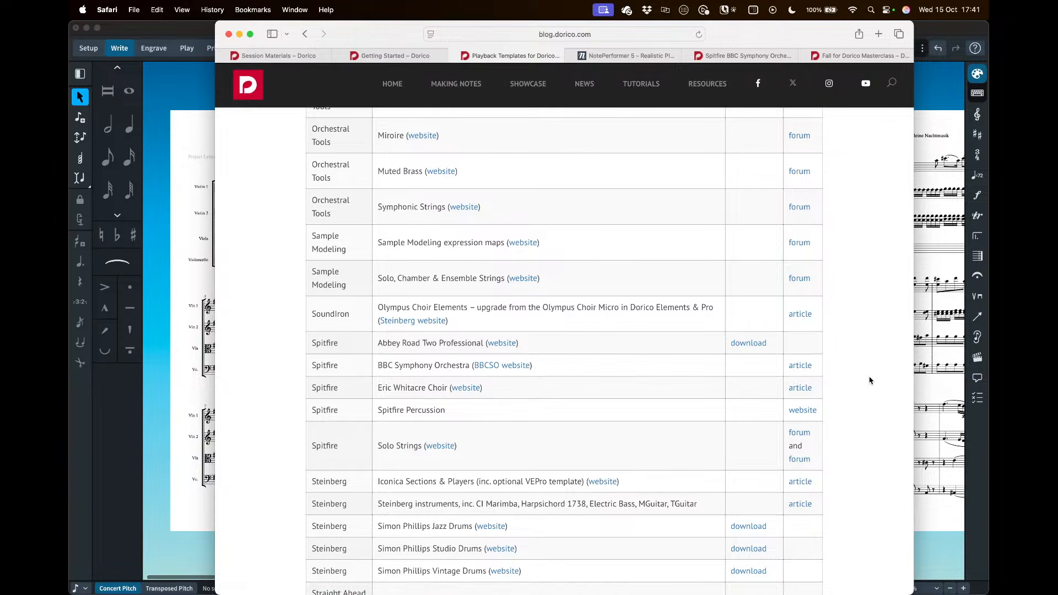
{"action": "scroll", "coordinate": [870, 380], "scroll_direction": "down", "scroll_amount": 5}
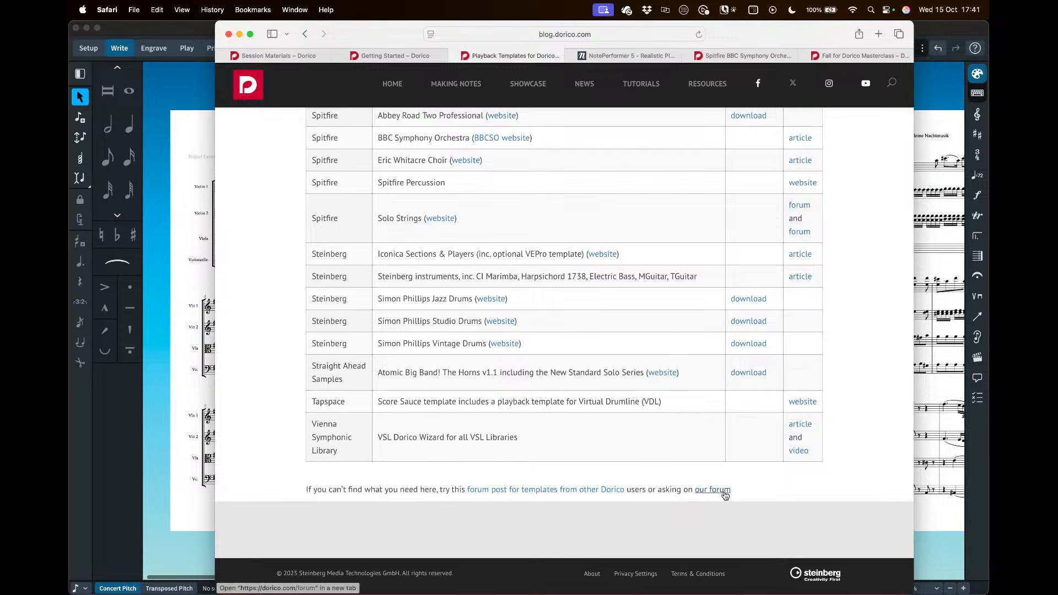
{"action": "left_click_drag", "start_coordinate": [657, 489], "coordinate": [736, 487]}
{"action": "left_click", "coordinate": [754, 501]}
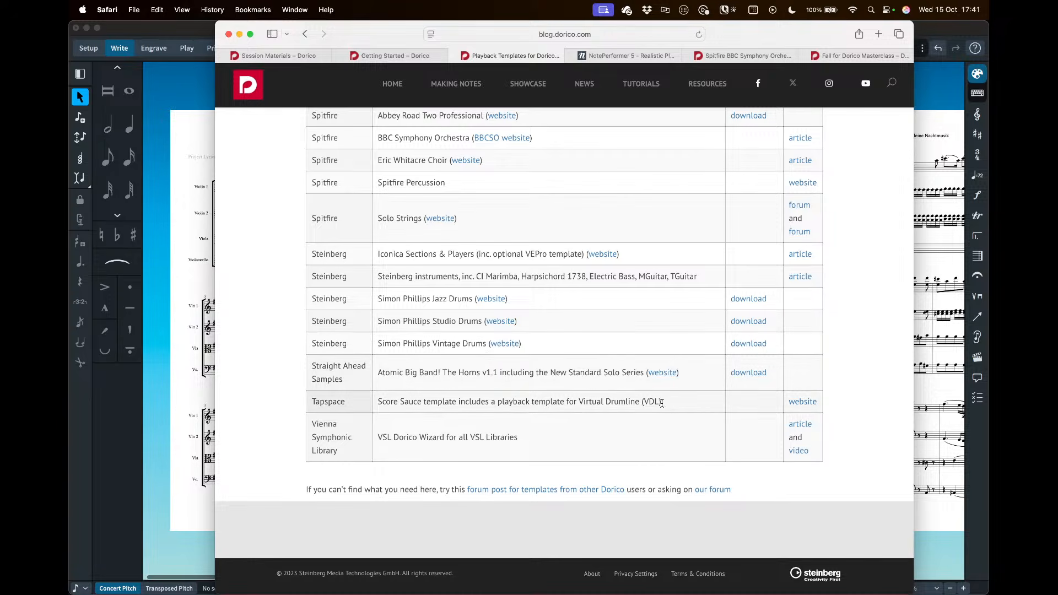
{"action": "left_click_drag", "start_coordinate": [674, 408], "coordinate": [378, 406]}
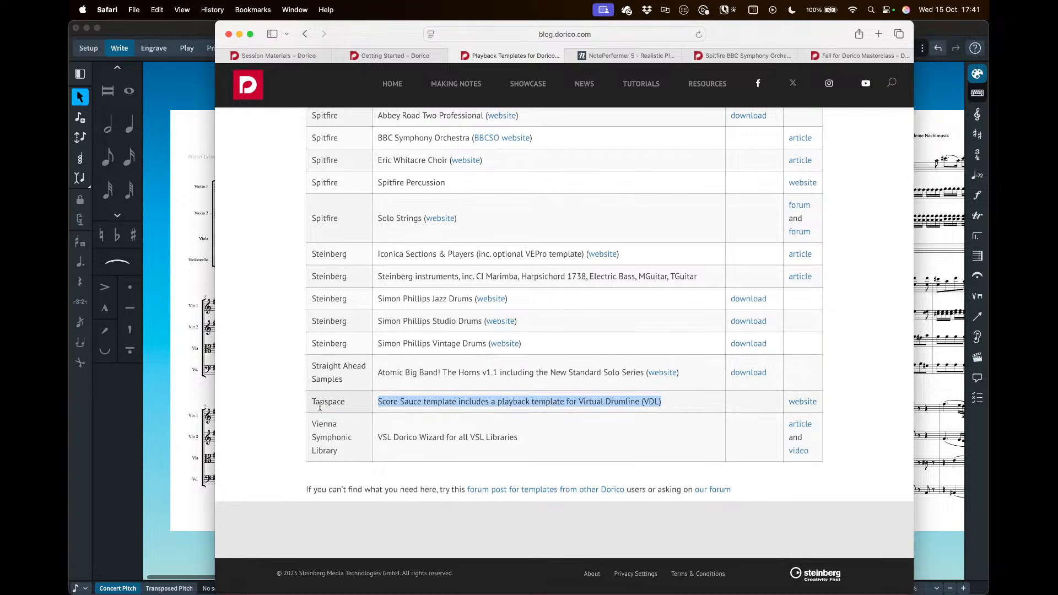
{"action": "left_click", "coordinate": [391, 407]}
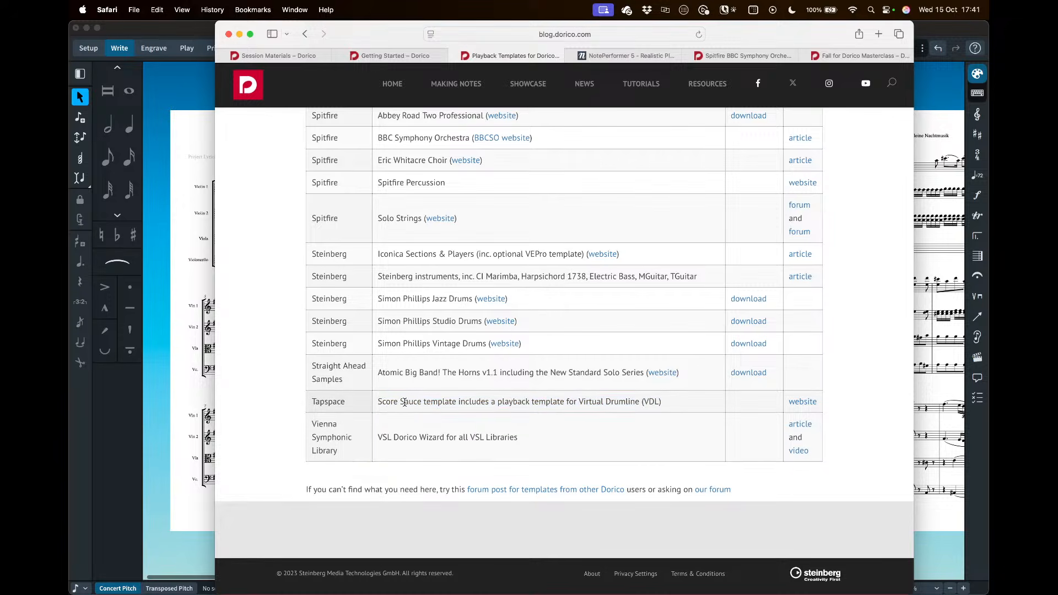
Look back up the templates list through the Orchestral Tools Berklee, Jacob Collier Audience Choir and Finale / Garritan entries
{"action": "scroll", "coordinate": [410, 402], "scroll_direction": "up", "scroll_amount": 1}
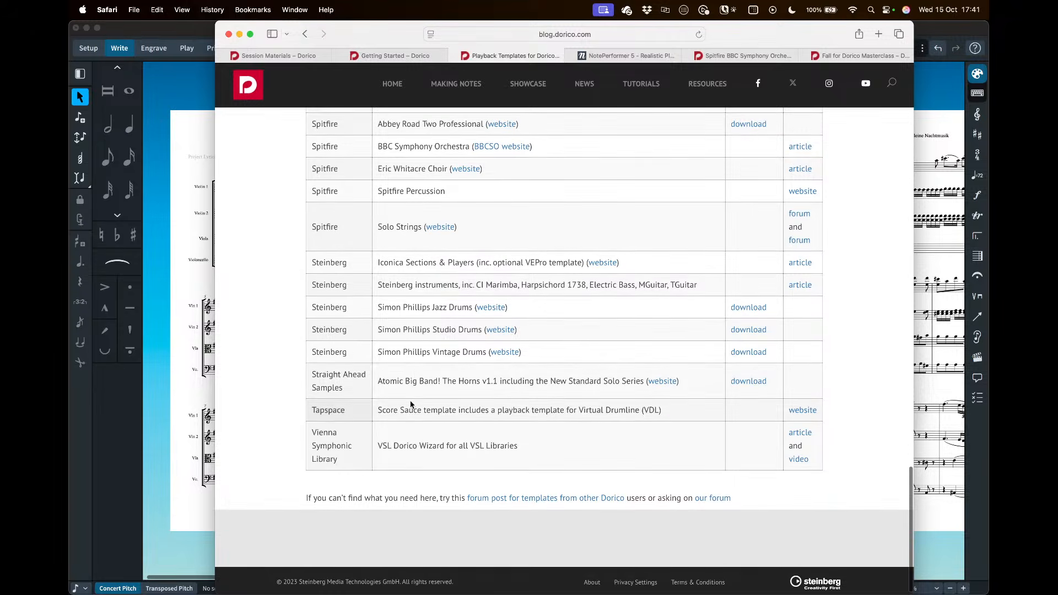
{"action": "scroll", "coordinate": [412, 328], "scroll_direction": "up", "scroll_amount": 7}
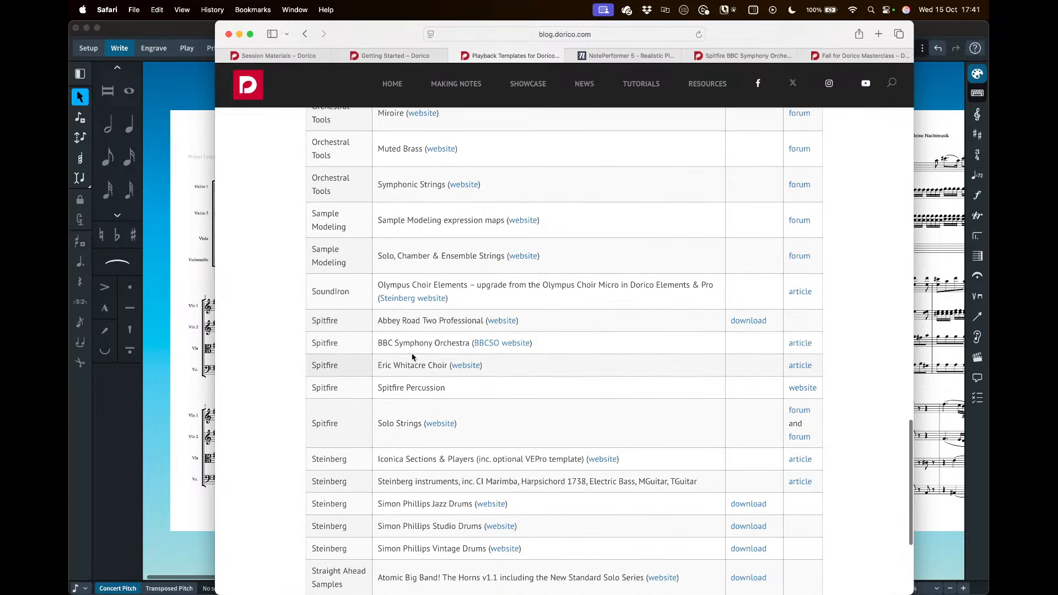
{"action": "scroll", "coordinate": [413, 358], "scroll_direction": "up", "scroll_amount": 2}
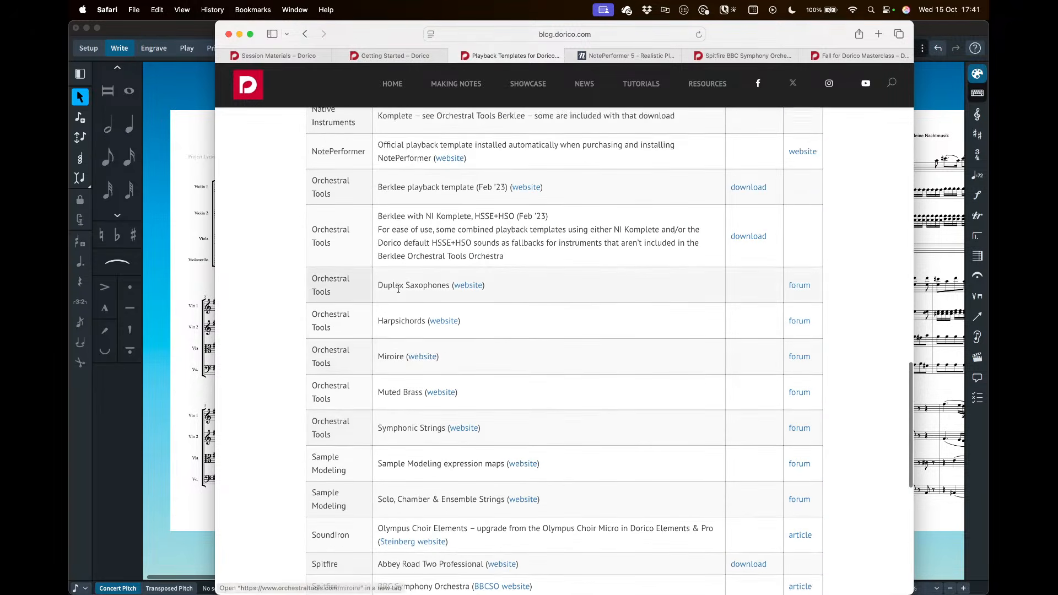
{"action": "scroll", "coordinate": [402, 318], "scroll_direction": "up", "scroll_amount": 2}
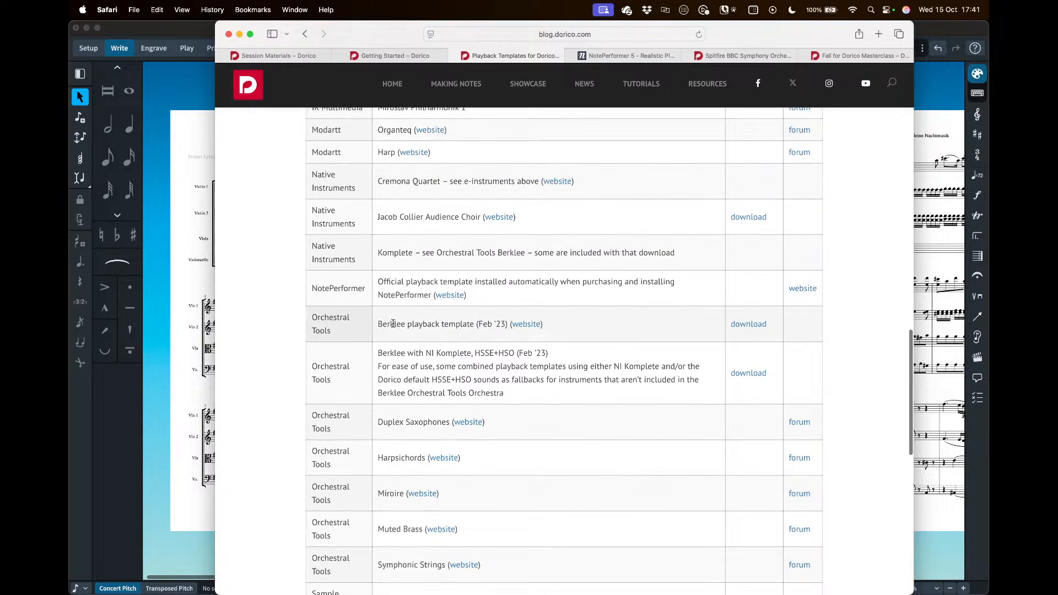
{"action": "left_click_drag", "start_coordinate": [379, 325], "coordinate": [425, 328]}
{"action": "left_click", "coordinate": [426, 330]}
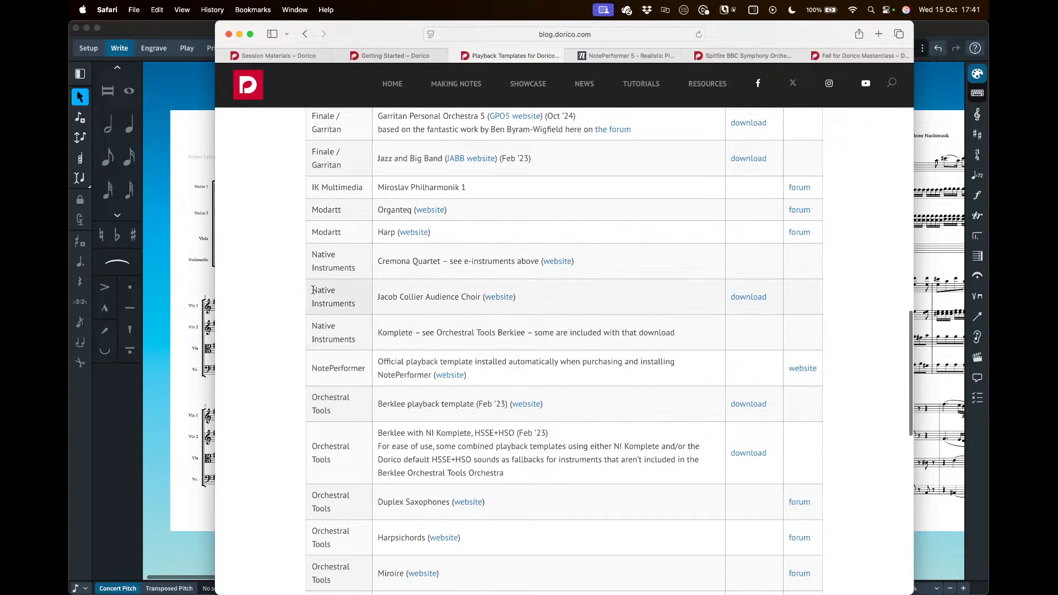
{"action": "left_click_drag", "start_coordinate": [312, 291], "coordinate": [476, 298]}
{"action": "left_click", "coordinate": [475, 298]}
{"action": "scroll", "coordinate": [407, 300], "scroll_direction": "up", "scroll_amount": 5}
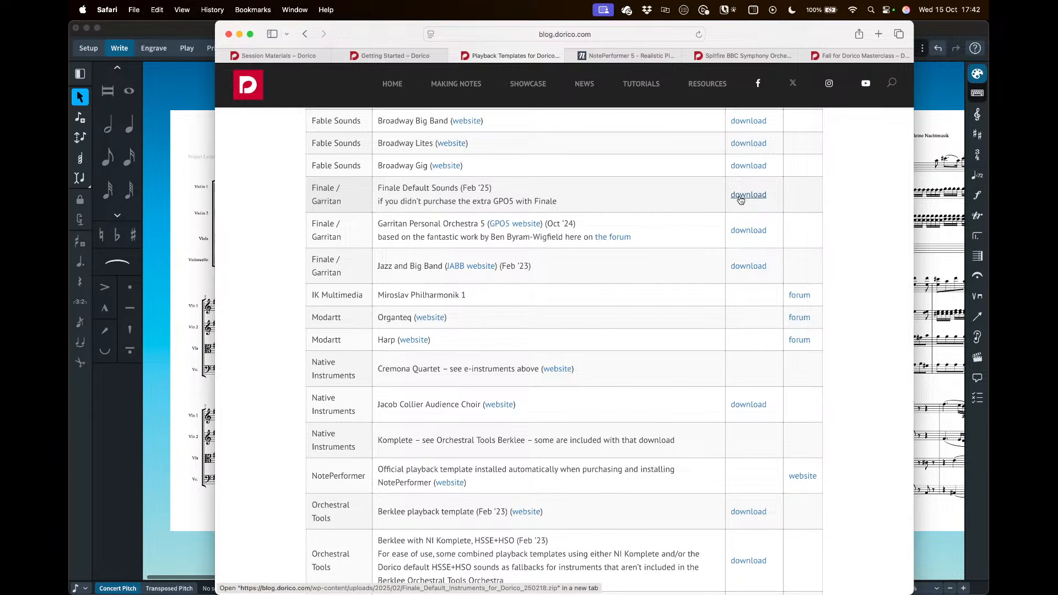
{"action": "scroll", "coordinate": [859, 209], "scroll_direction": "up", "scroll_amount": 10}
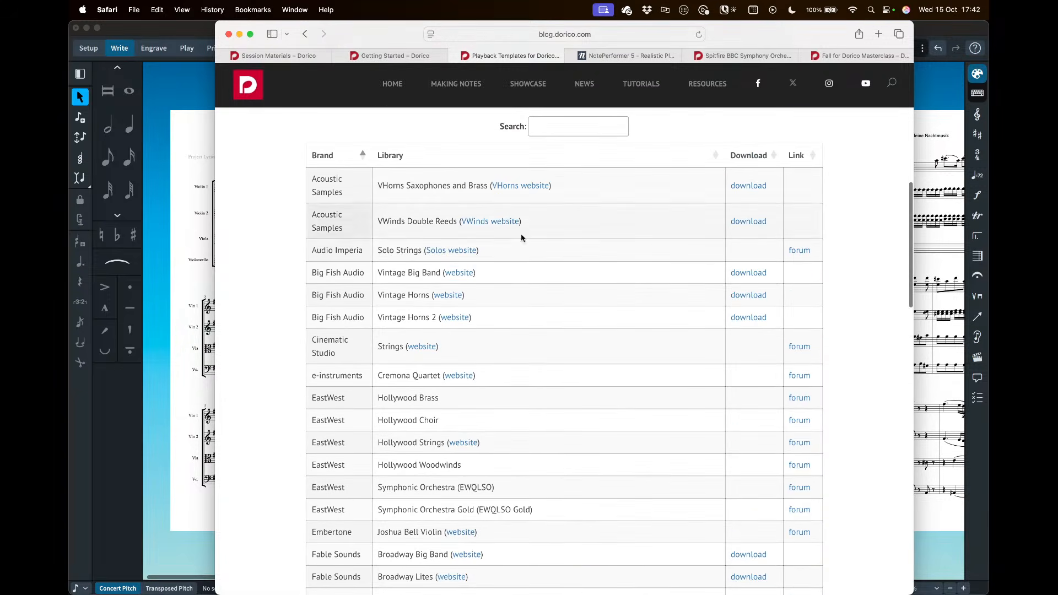
Return to Dorico and open the "NotePerformer & HSE guitar, voice, pno & drums" playback template for editing
{"action": "left_click", "coordinate": [189, 121]}
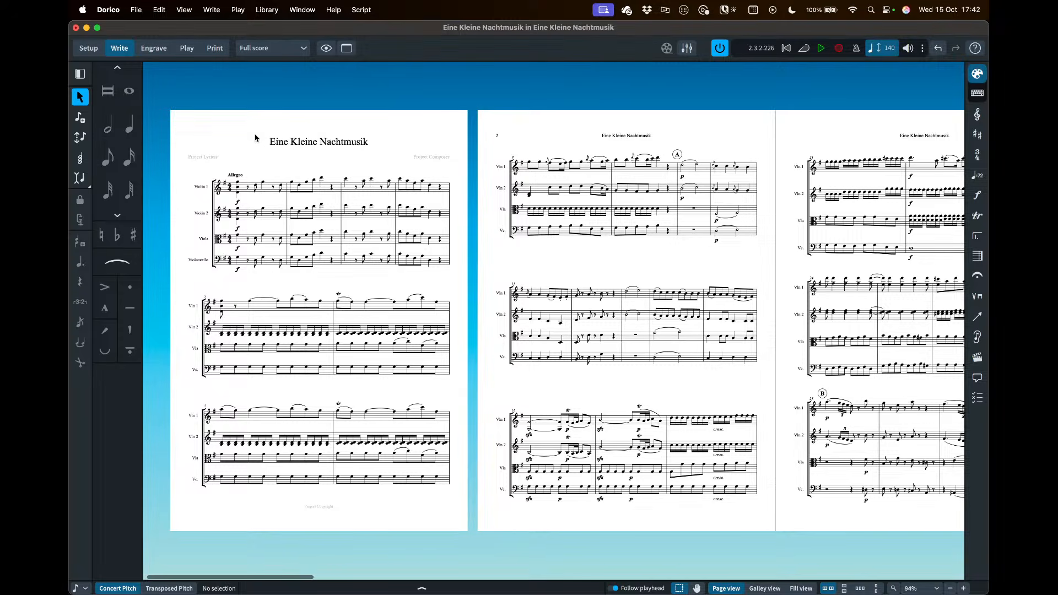
{"action": "left_click", "coordinate": [237, 10]}
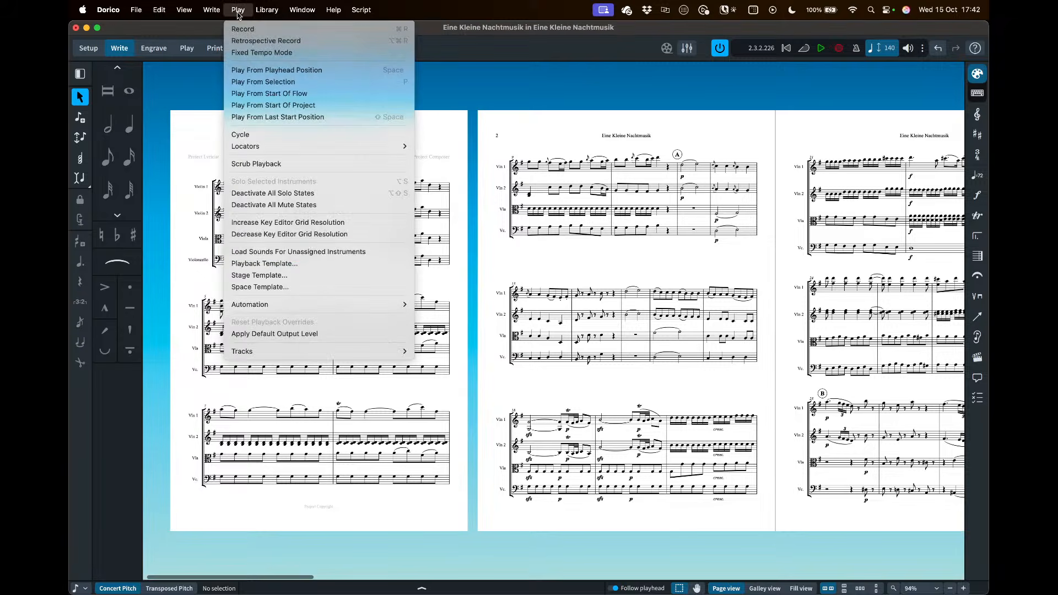
{"action": "left_click", "coordinate": [251, 258]}
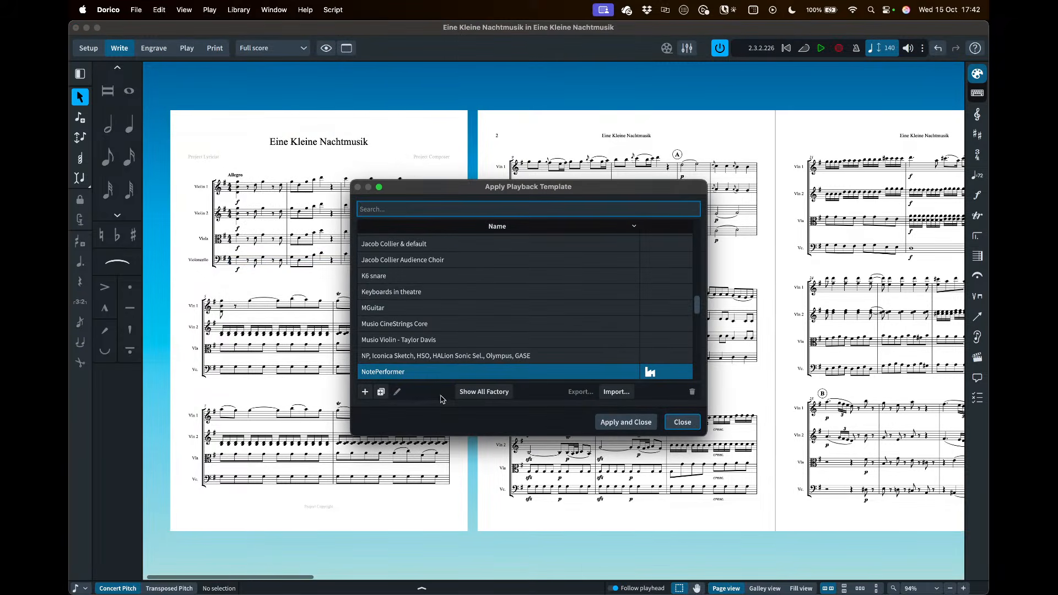
{"action": "scroll", "coordinate": [473, 319], "scroll_direction": "up", "scroll_amount": 3}
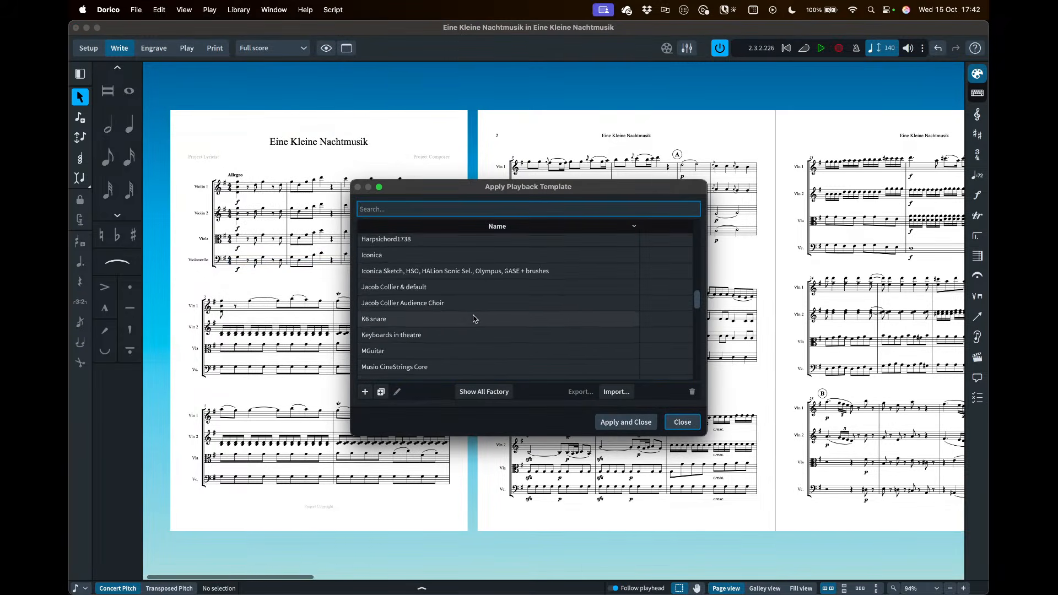
{"action": "scroll", "coordinate": [476, 322], "scroll_direction": "down", "scroll_amount": 5}
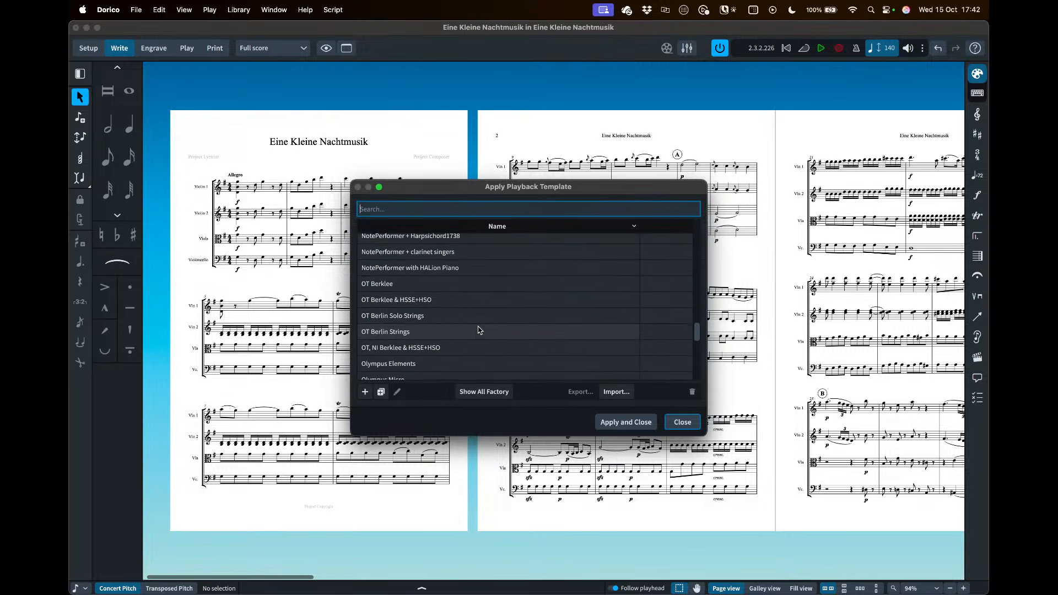
{"action": "scroll", "coordinate": [479, 330], "scroll_direction": "up", "scroll_amount": 5}
{"action": "scroll", "coordinate": [478, 330], "scroll_direction": "down", "scroll_amount": 2}
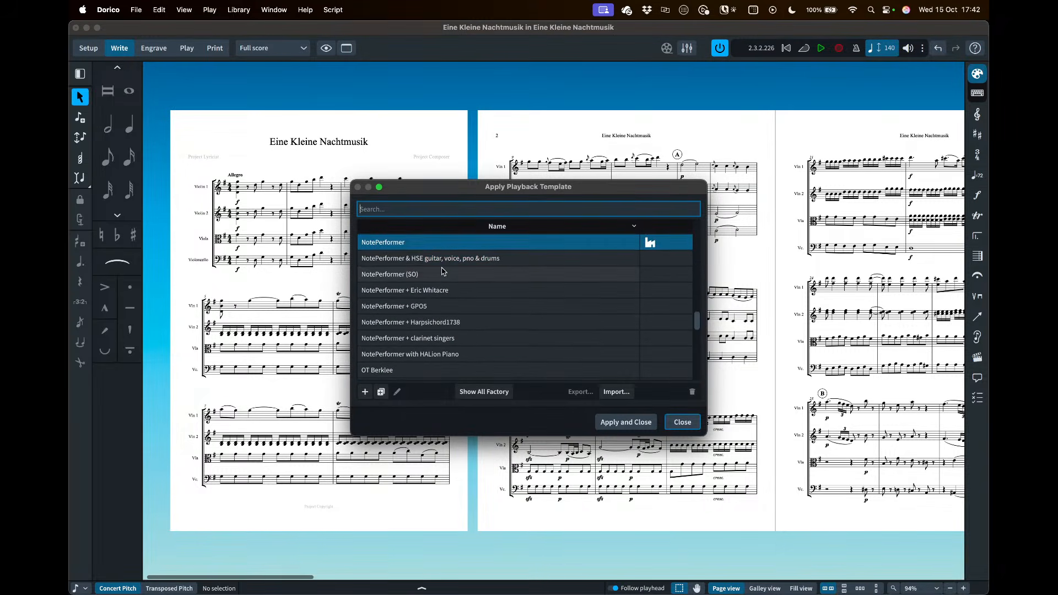
{"action": "left_click", "coordinate": [413, 259]}
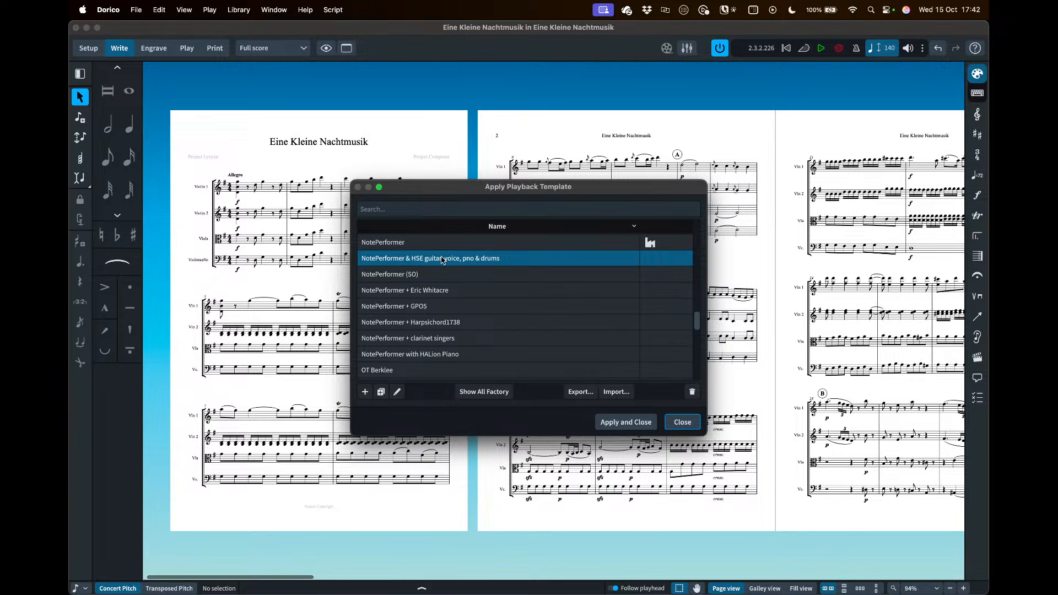
{"action": "left_click", "coordinate": [397, 392]}
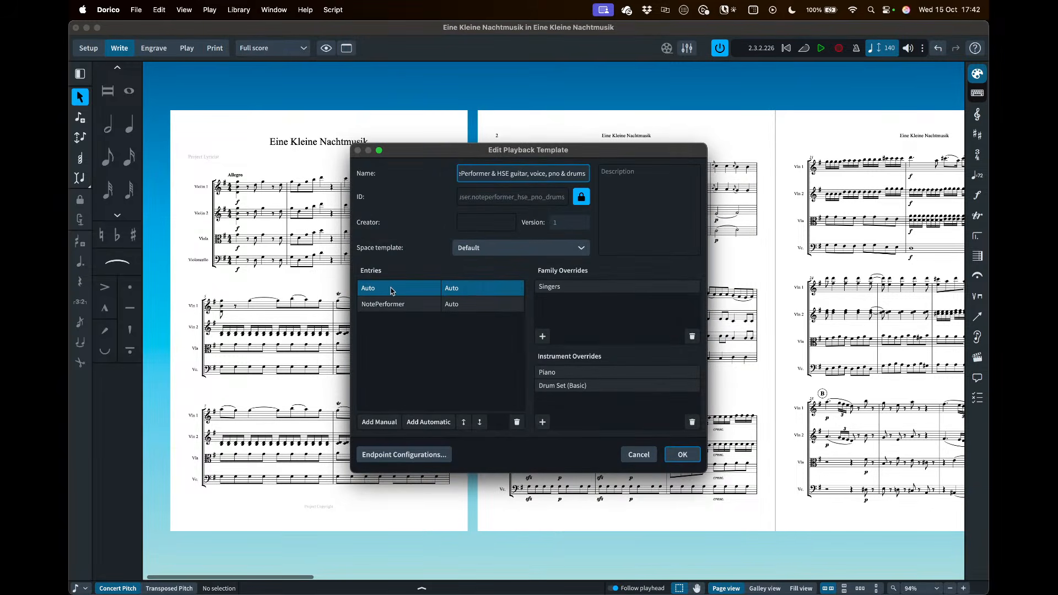
Compare the overrides of the Auto and NotePerformer entries in the playback template, and close the template dialogs without applying anything
{"action": "left_click", "coordinate": [404, 303]}
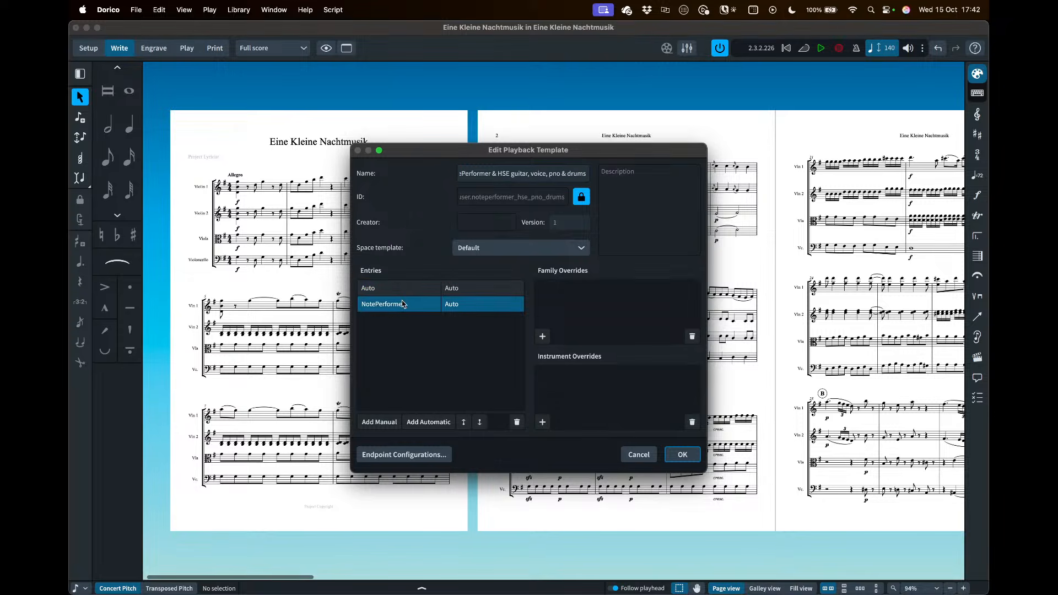
{"action": "left_click", "coordinate": [402, 292]}
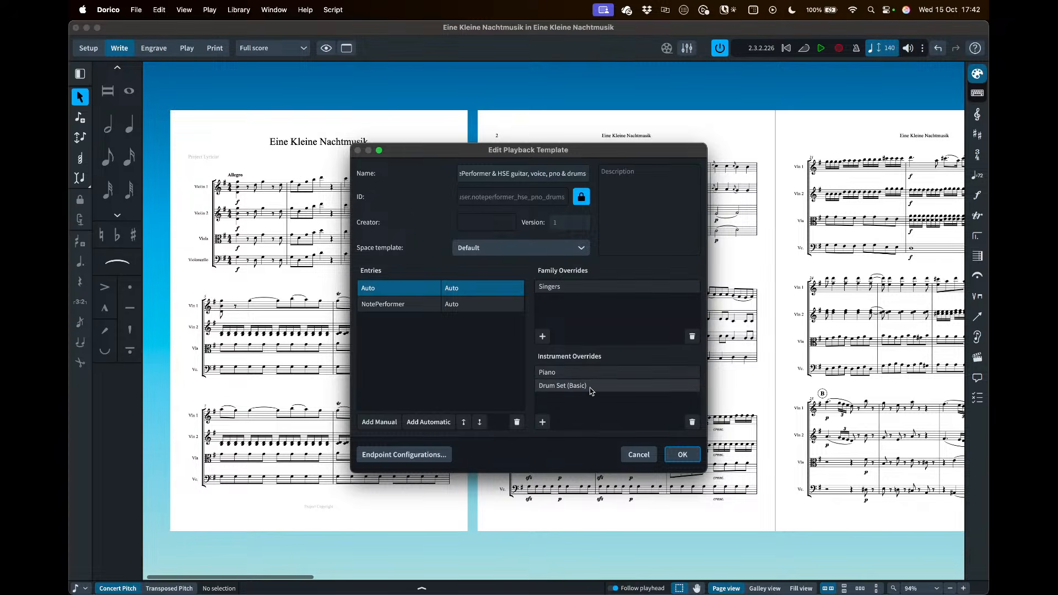
{"action": "left_click", "coordinate": [410, 306]}
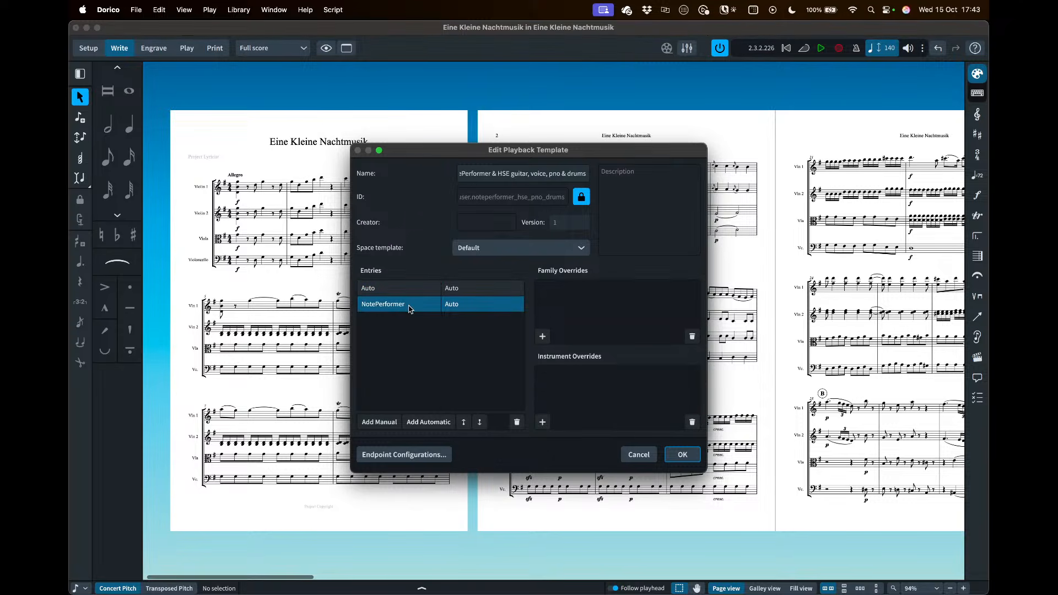
{"action": "left_click", "coordinate": [642, 454]}
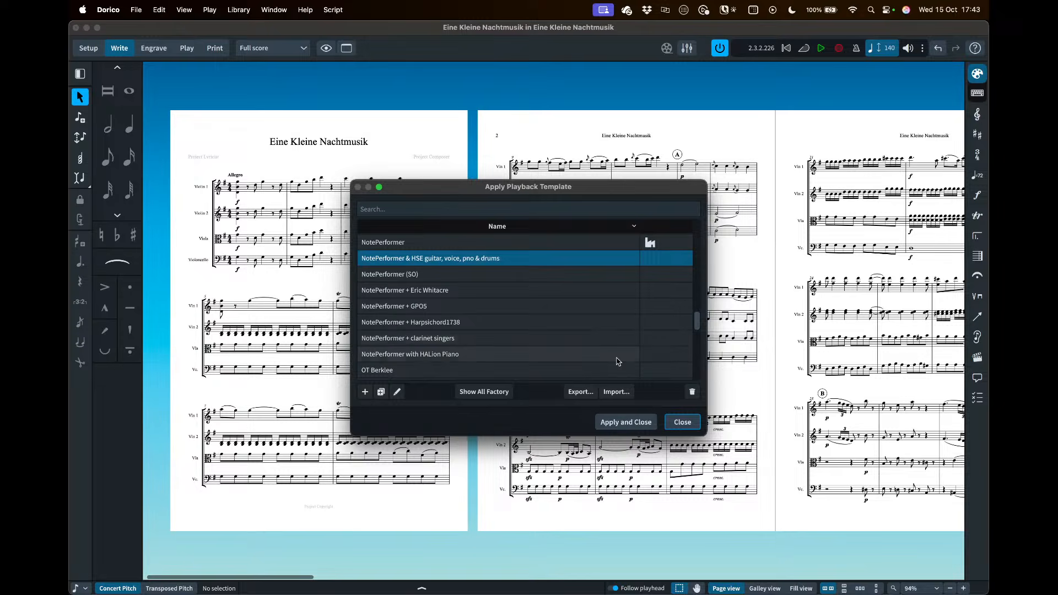
{"action": "left_click", "coordinate": [674, 421]}
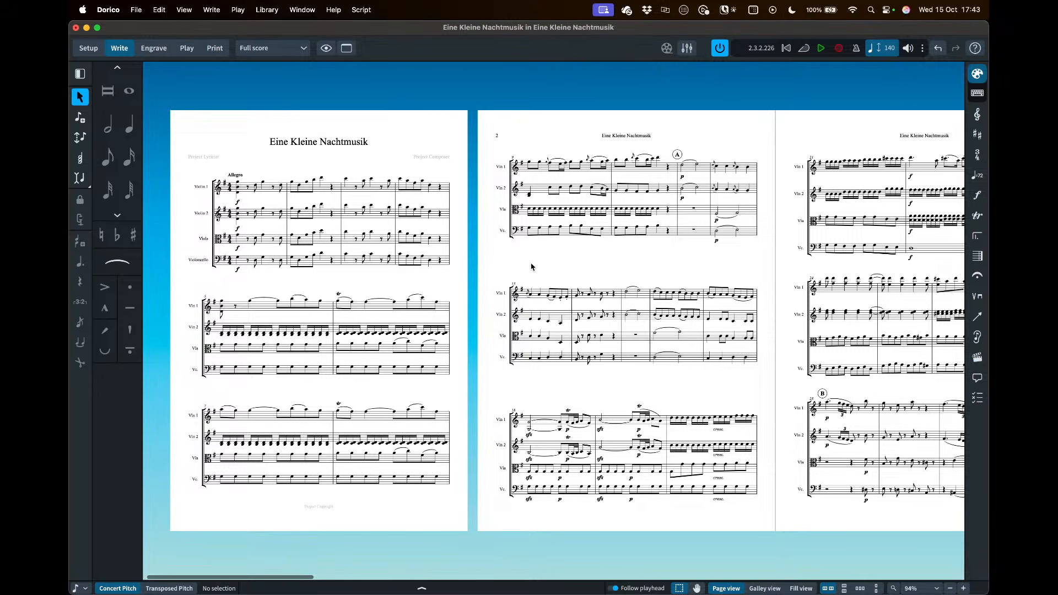
In Play mode, inspect the loaded VST instruments and the Violin 1 track's routing, and return to Write mode
{"action": "left_click", "coordinate": [187, 49]}
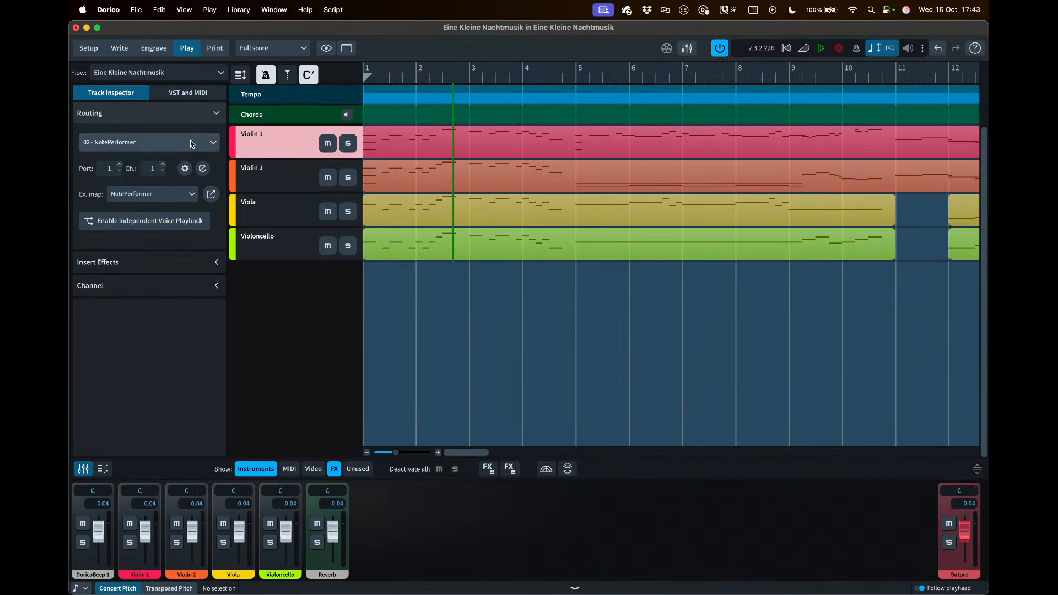
{"action": "left_click", "coordinate": [176, 92]}
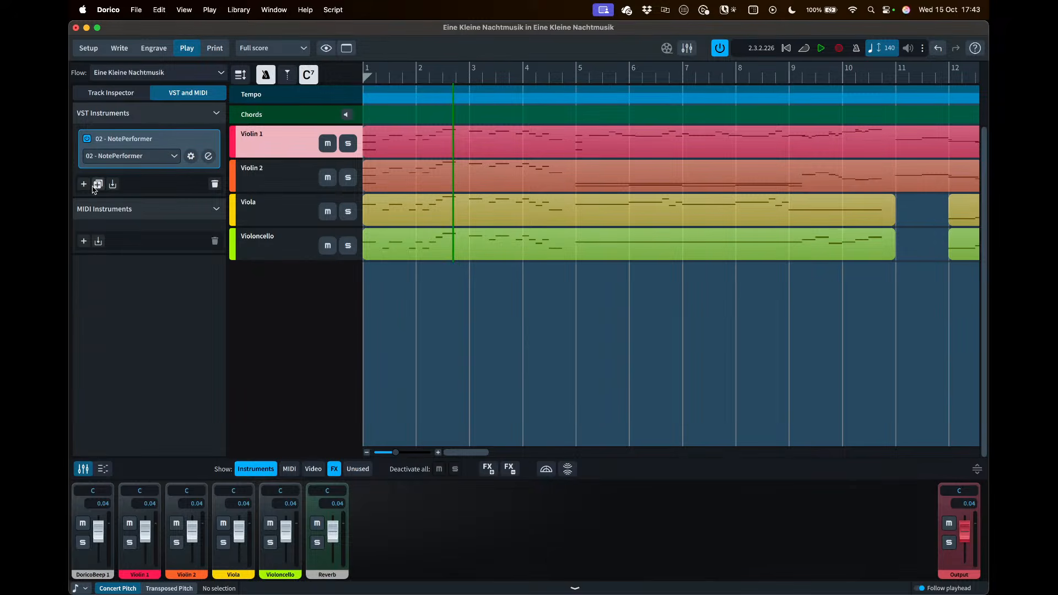
{"action": "left_click", "coordinate": [112, 94]}
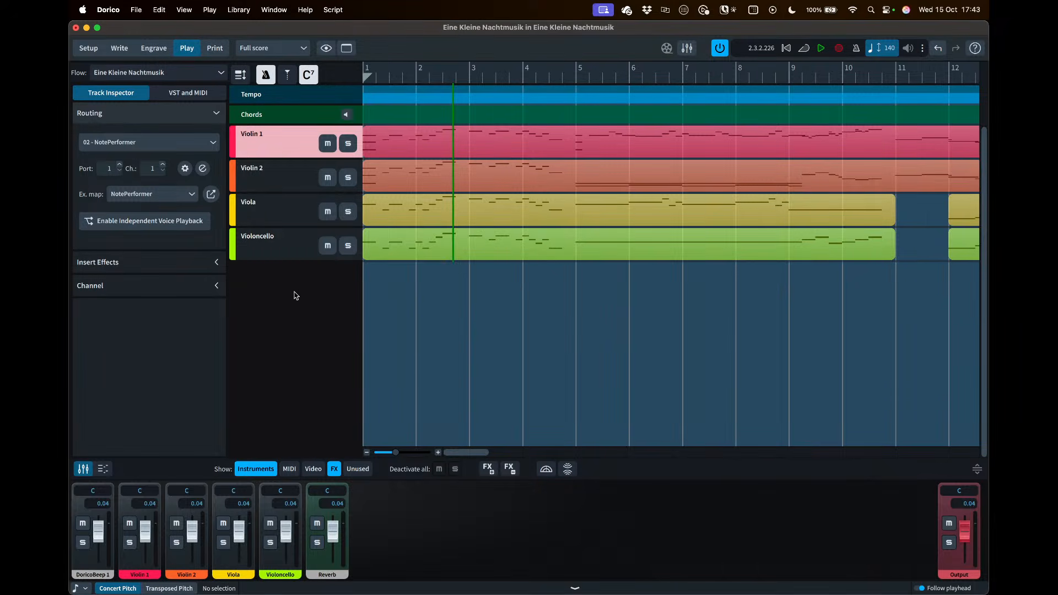
{"action": "left_click", "coordinate": [119, 49]}
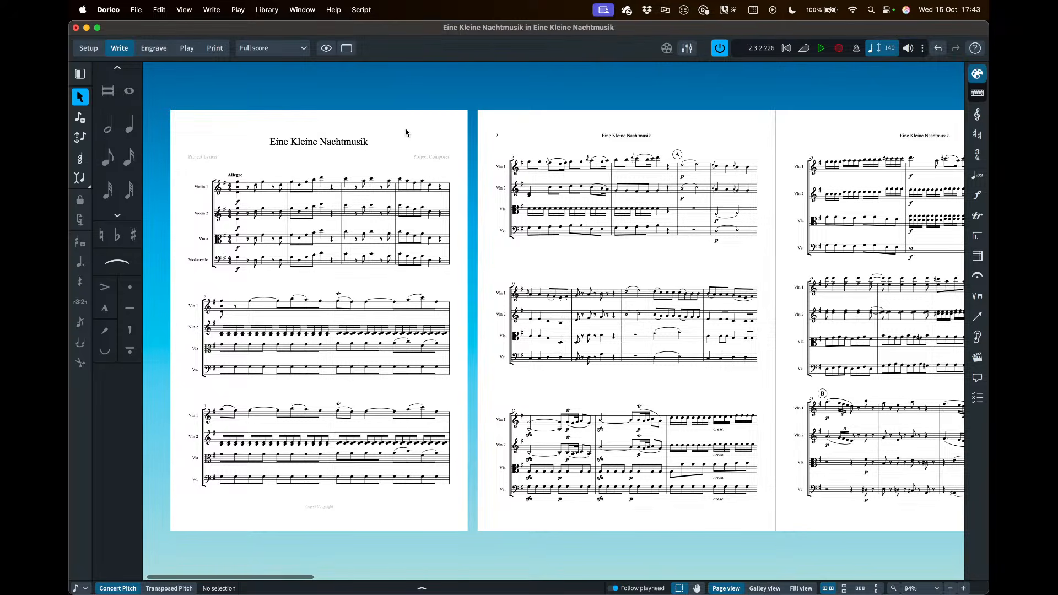
Switch to Safari to review the introduction and start of the playback templates list, and return to Dorico
{"action": "key", "text": "super+Tab"}
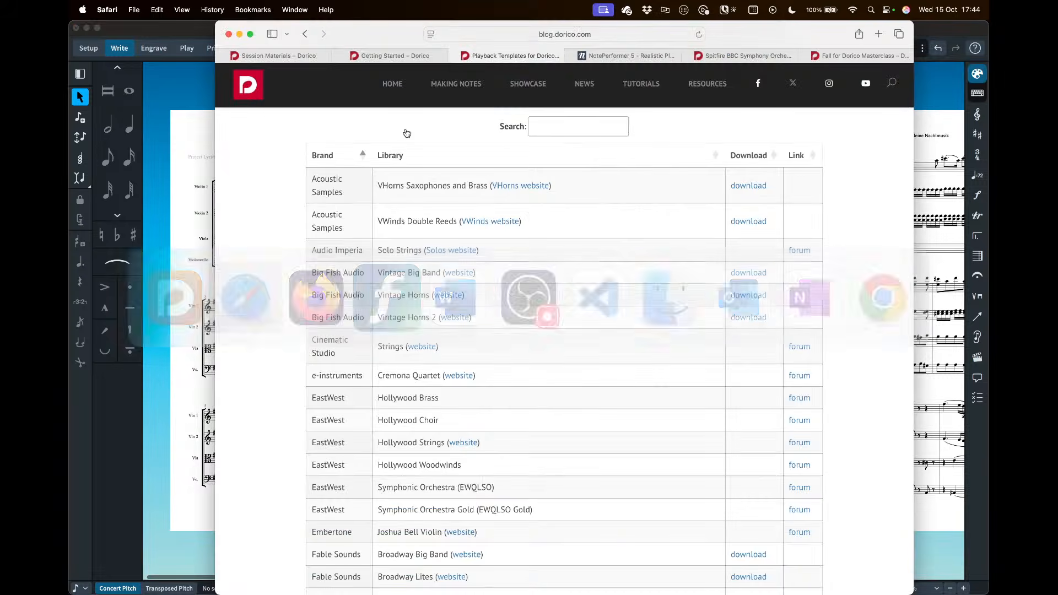
{"action": "scroll", "coordinate": [486, 174], "scroll_direction": "up", "scroll_amount": 5}
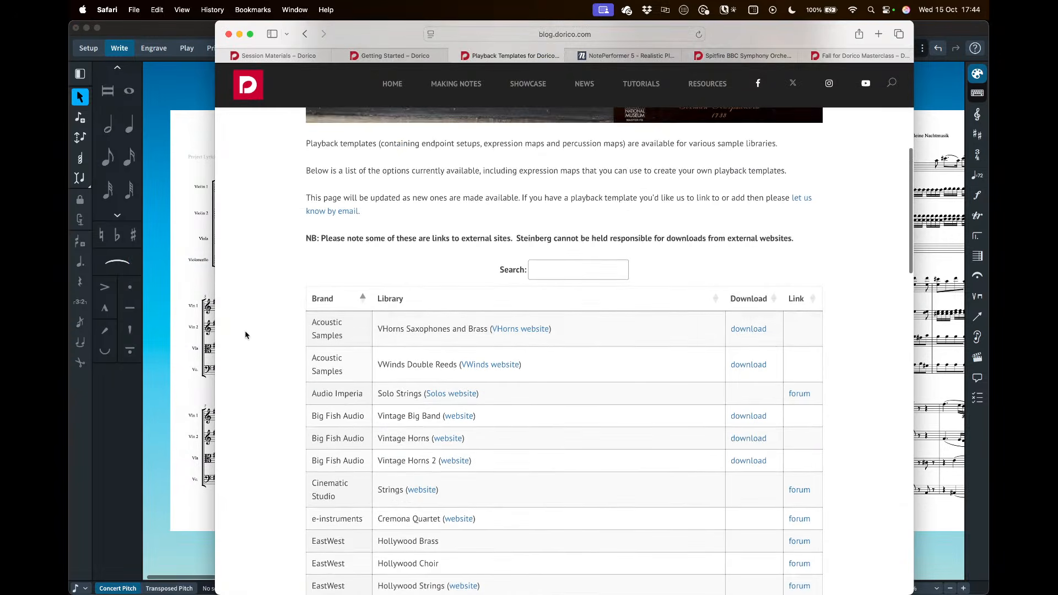
{"action": "scroll", "coordinate": [285, 342], "scroll_direction": "down", "scroll_amount": 2}
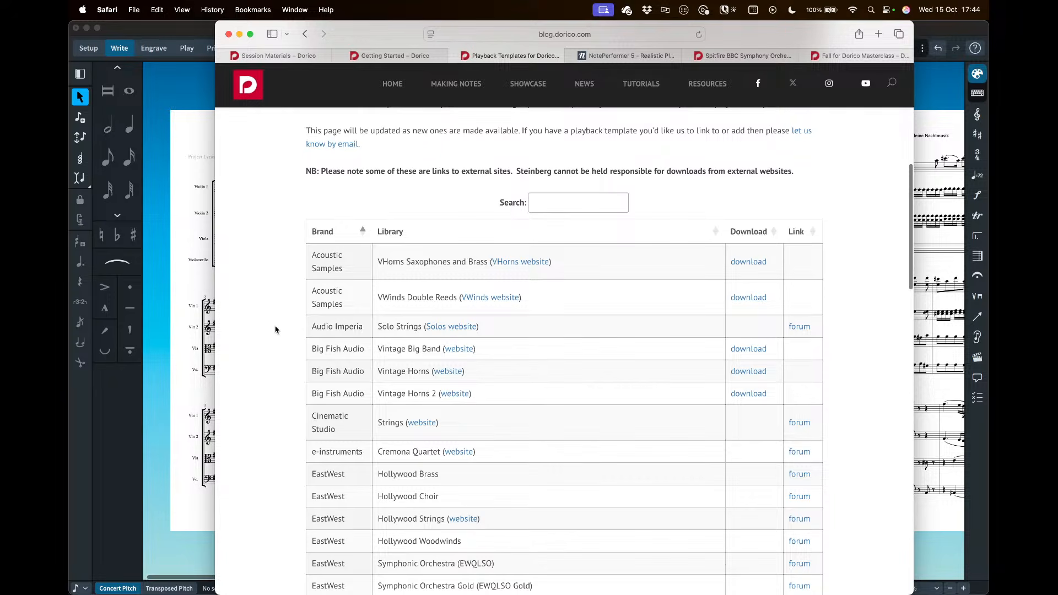
{"action": "left_click", "coordinate": [200, 283]}
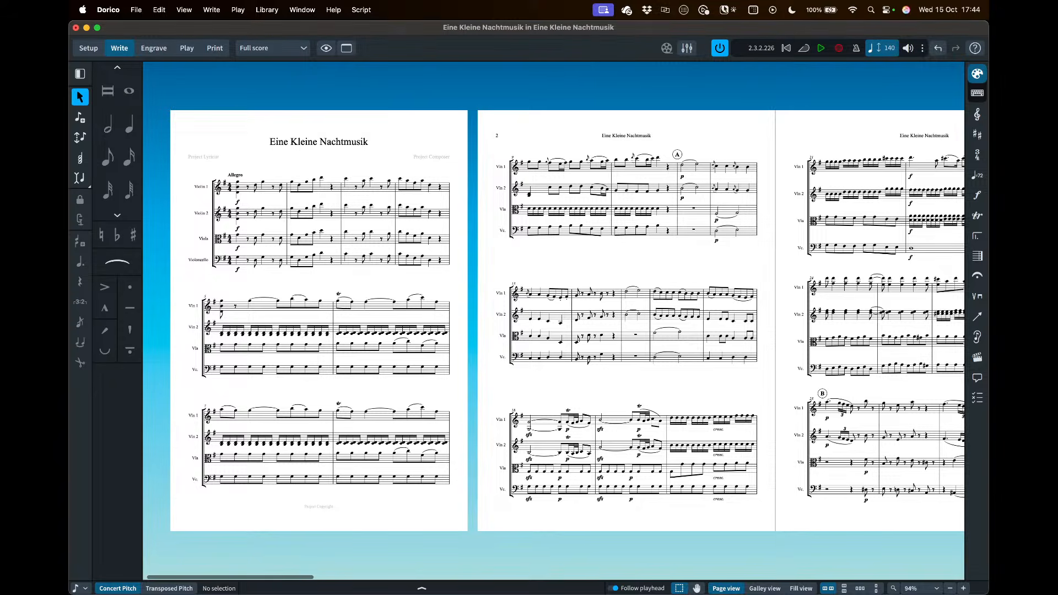
Switch to Safari and open the Dorico YouTube channel (youtube.com/dorico) in a new tab
{"action": "key", "text": "super+Tab"}
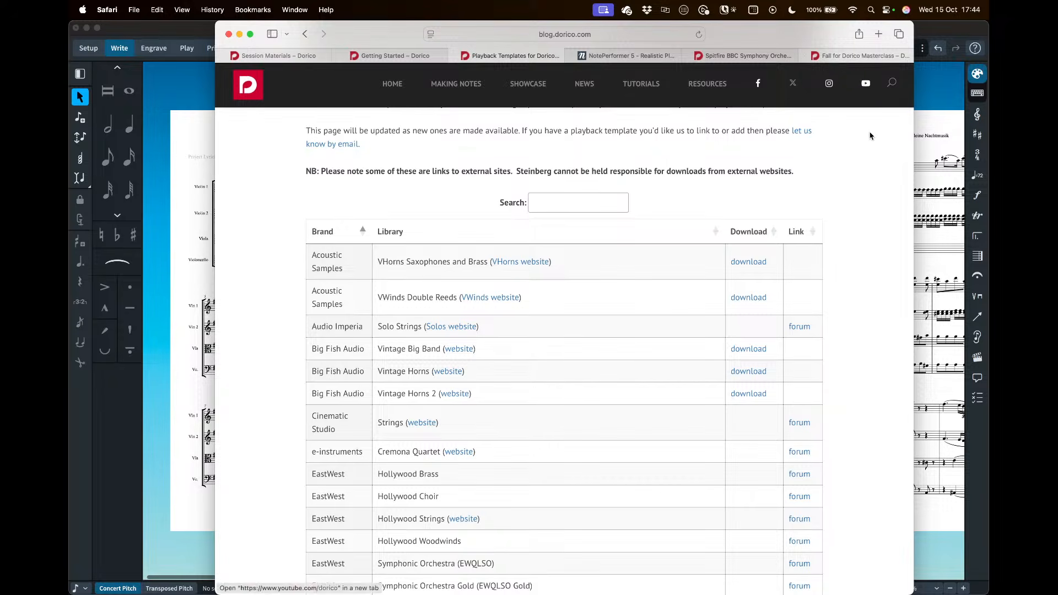
{"action": "key", "text": "super+t"}
{"action": "type", "text": "youtube.com/"}
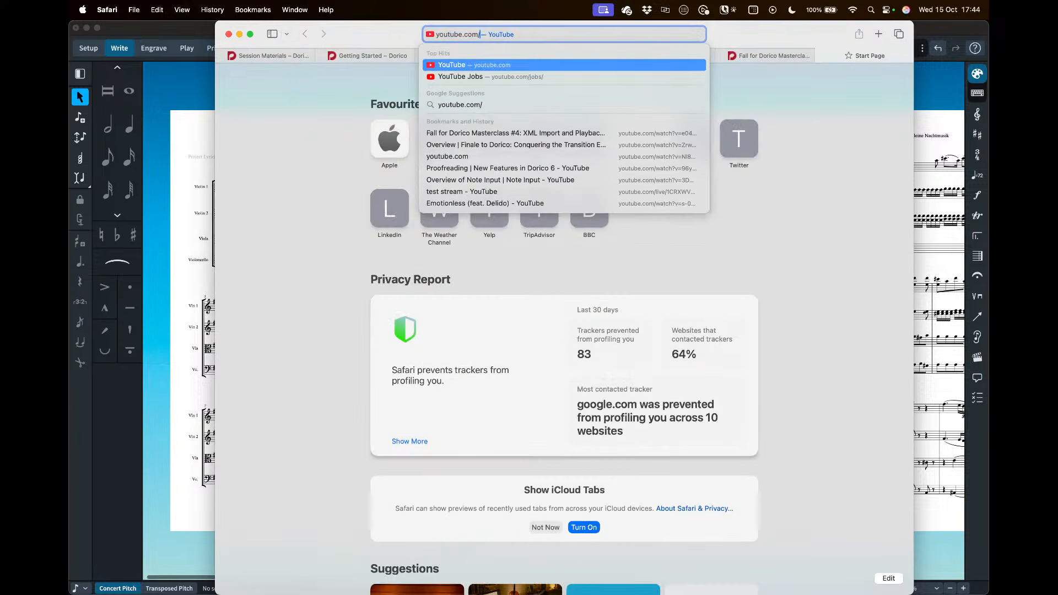
{"action": "key", "text": "Return"}
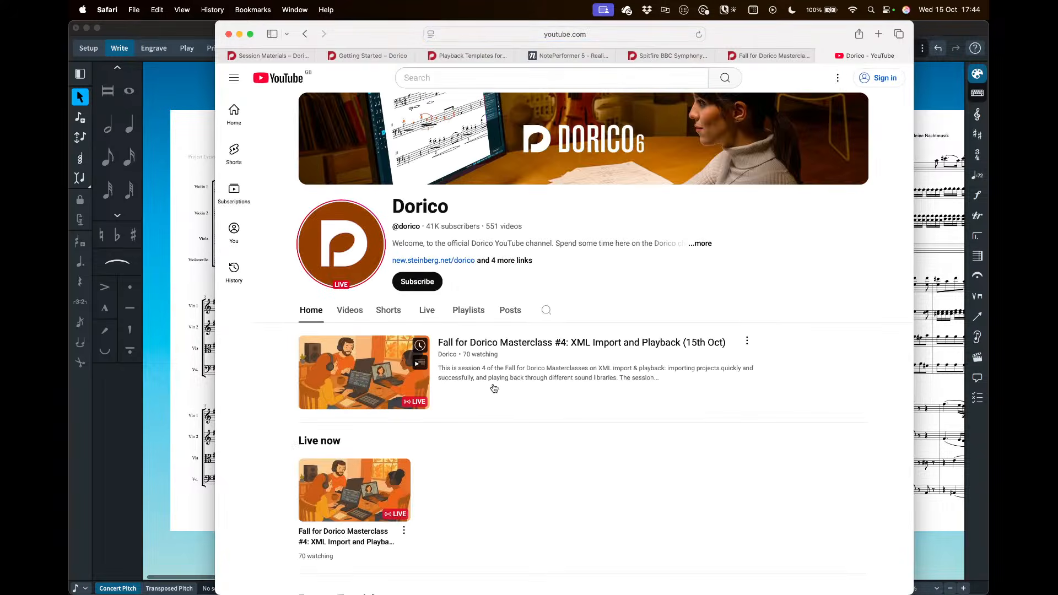
Open the Dorico Playback | Tutorials playlist from the channel's Feature Tutorials section, and return to the score in Dorico
{"action": "scroll", "coordinate": [502, 387], "scroll_direction": "down", "scroll_amount": 5}
{"action": "scroll", "coordinate": [511, 389], "scroll_direction": "down", "scroll_amount": 2}
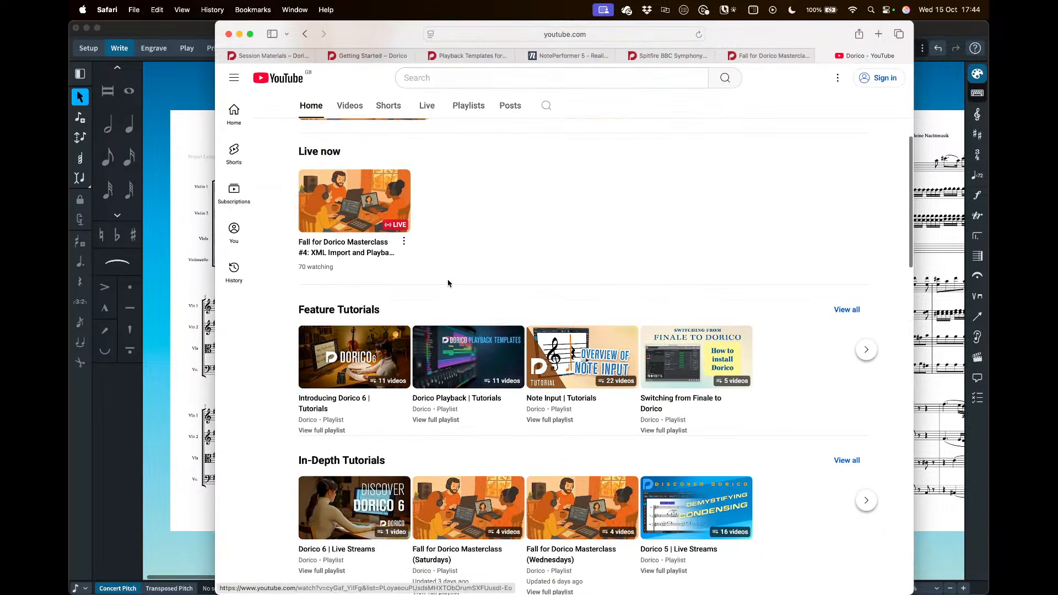
{"action": "left_click", "coordinate": [463, 368]}
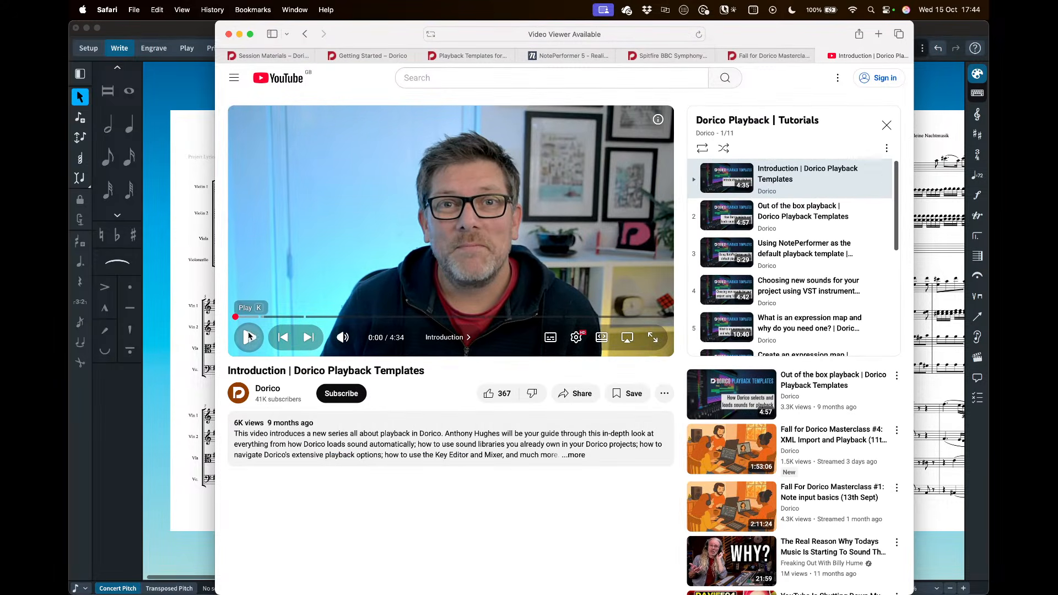
{"action": "left_click", "coordinate": [573, 34]}
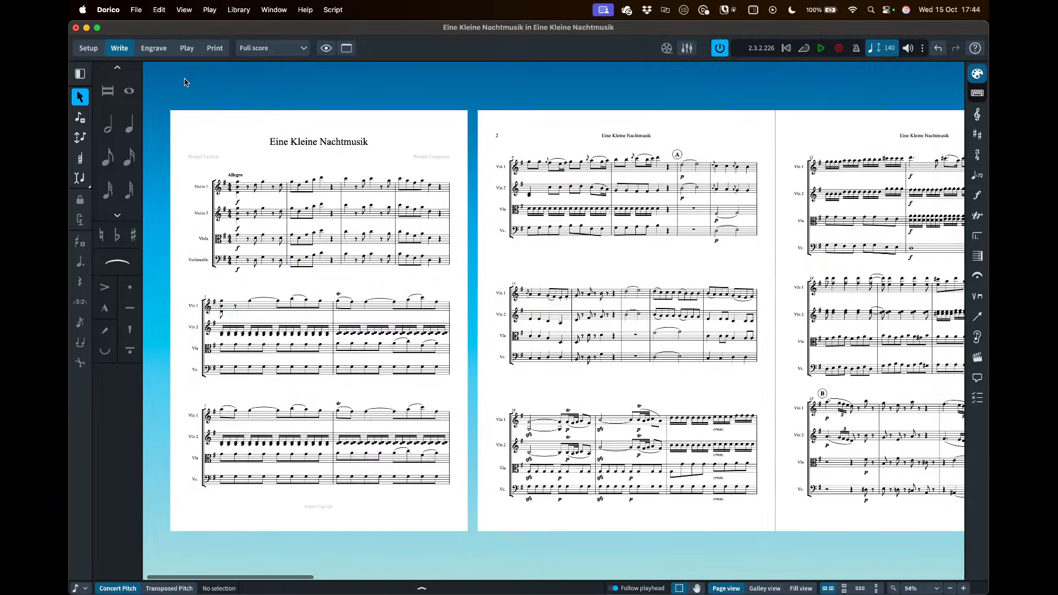
{"action": "left_click", "coordinate": [187, 83]}
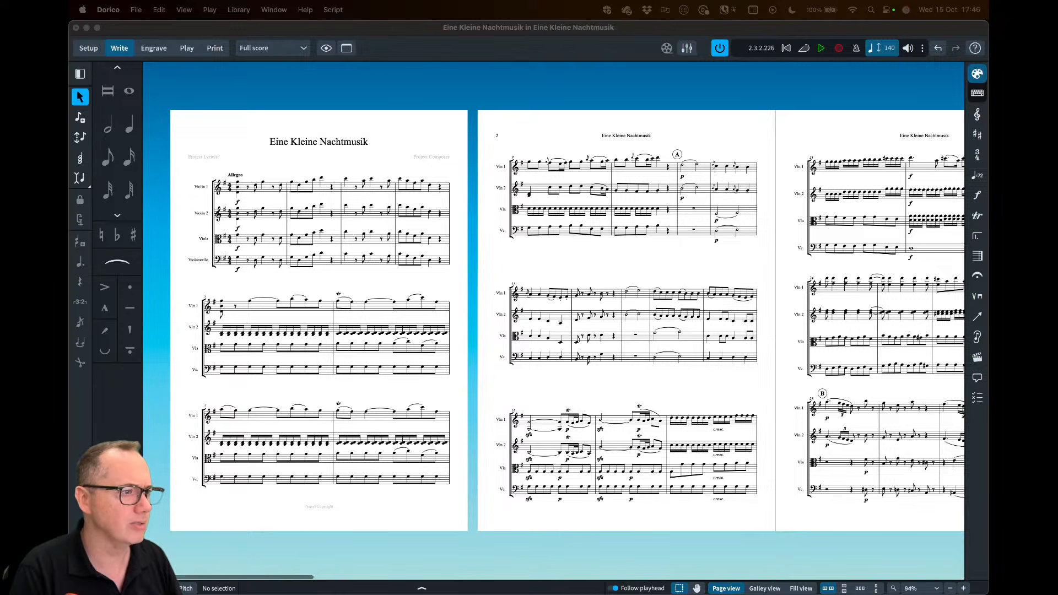
{"action": "left_click", "coordinate": [375, 131]}
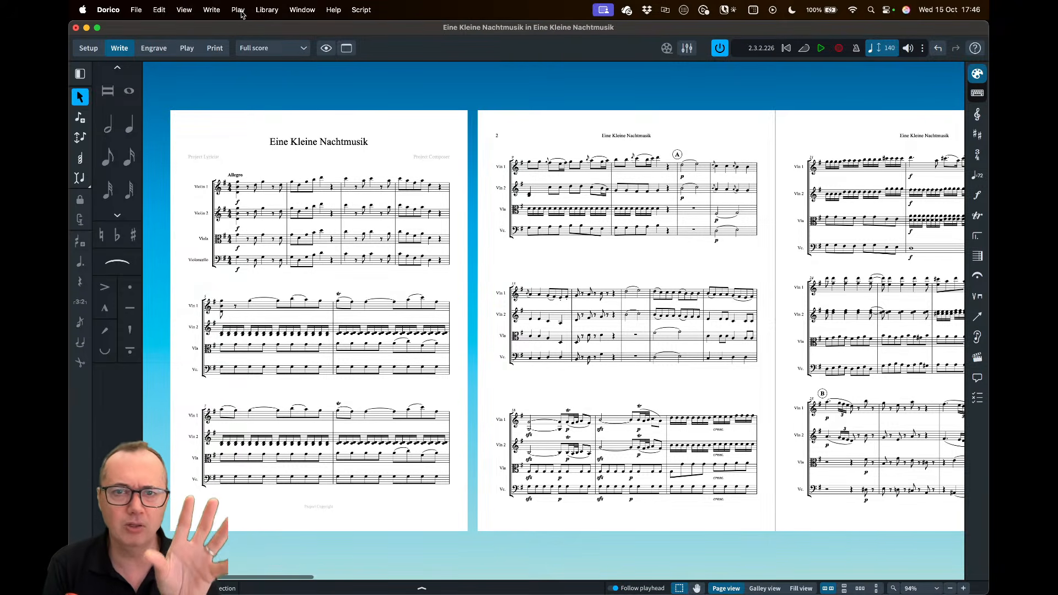
In Setup mode, expand the Violin 1 player and view its instrument options, including Change Instrument, without choosing one
{"action": "left_click", "coordinate": [90, 48]}
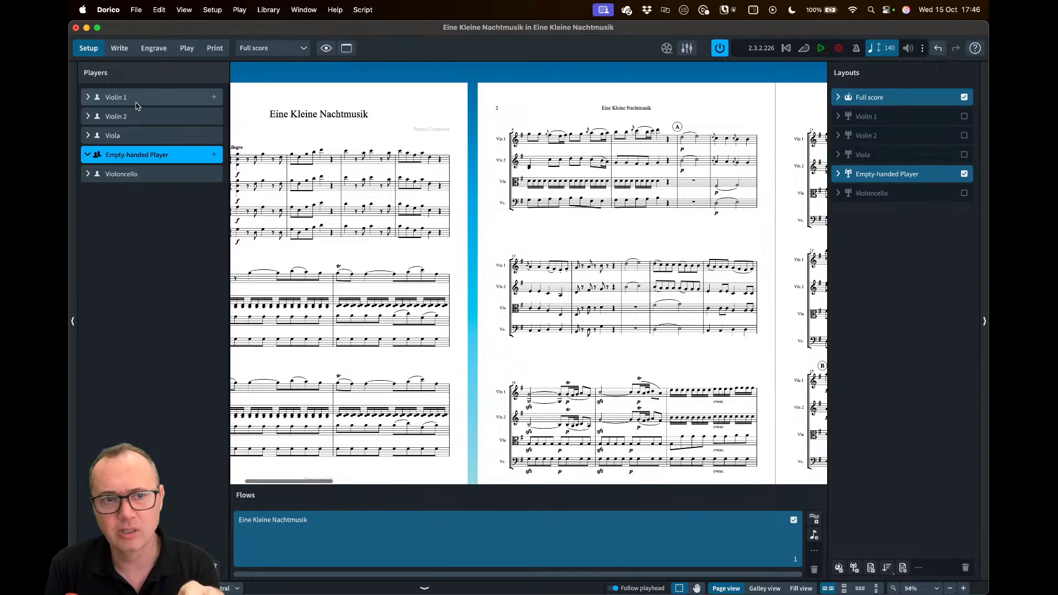
{"action": "left_click", "coordinate": [89, 100]}
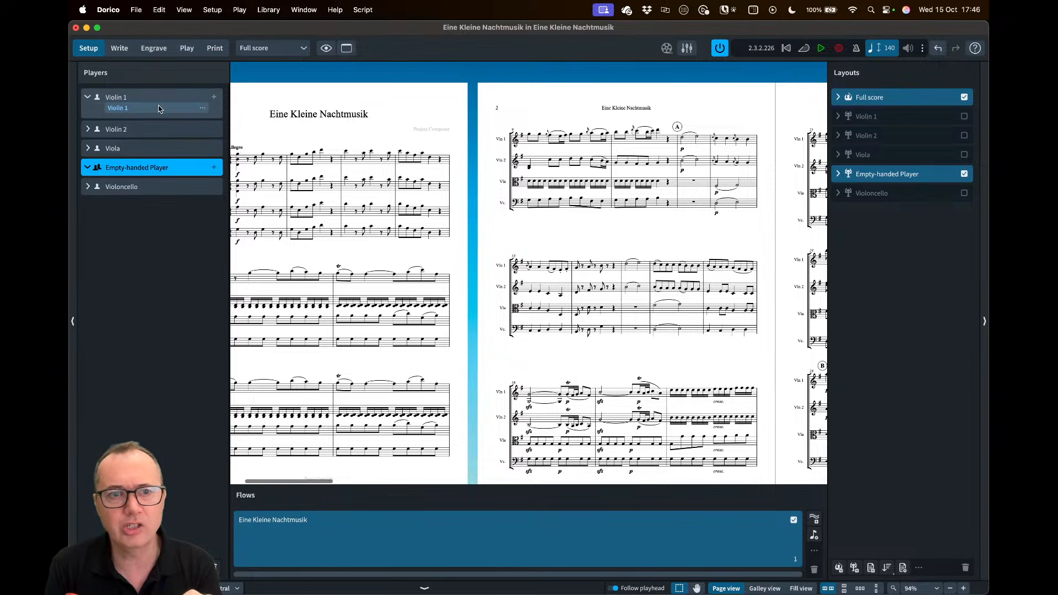
{"action": "left_click", "coordinate": [204, 108]}
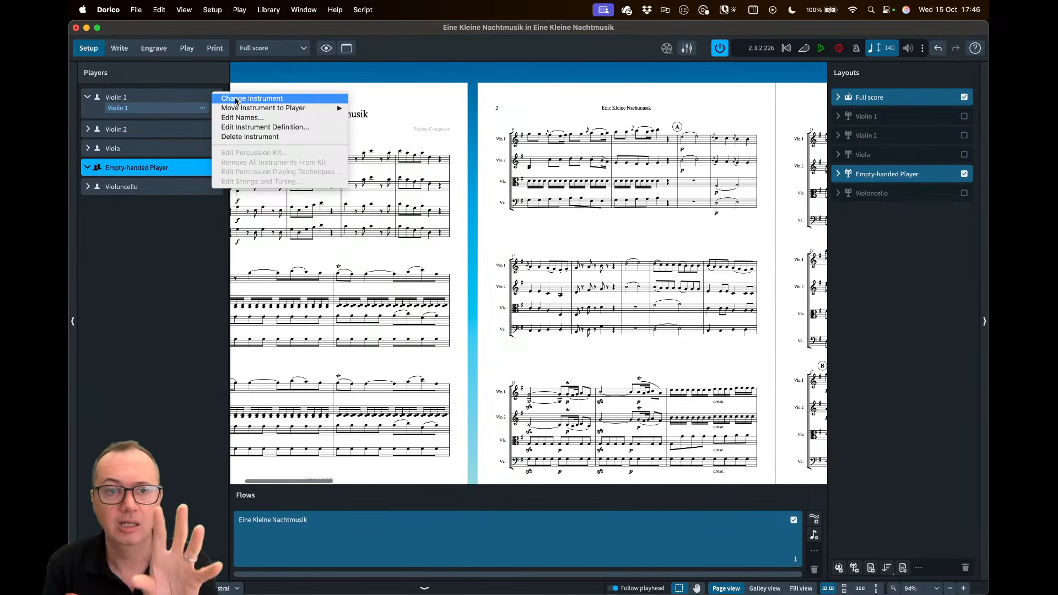
{"action": "left_click", "coordinate": [353, 88]}
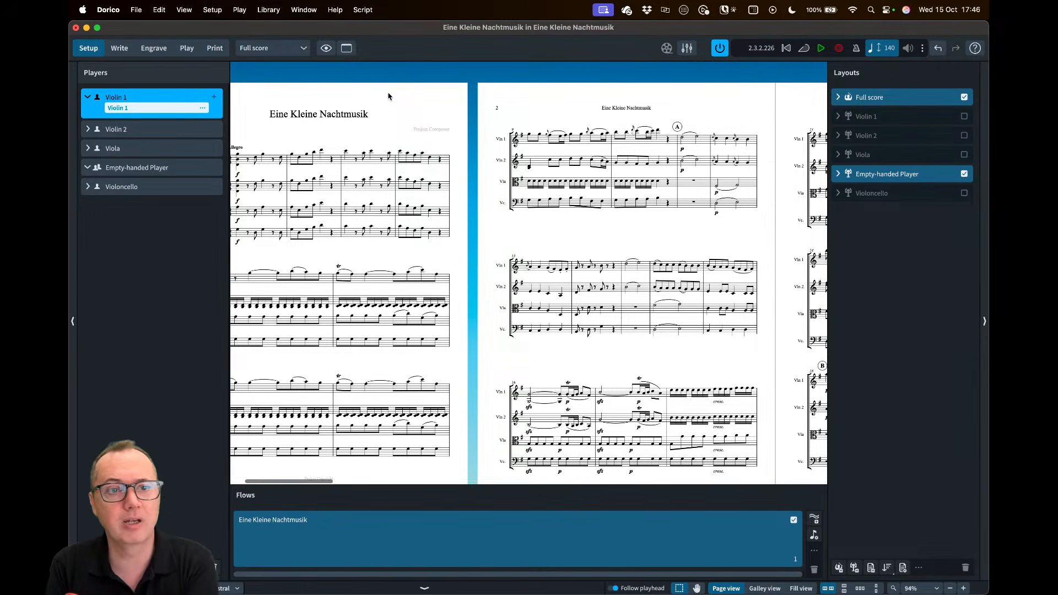
Locate the Reset Instrument Names command and revisit the Change Instrument option for Violin 1, leaving both unused
{"action": "left_click", "coordinate": [212, 9]}
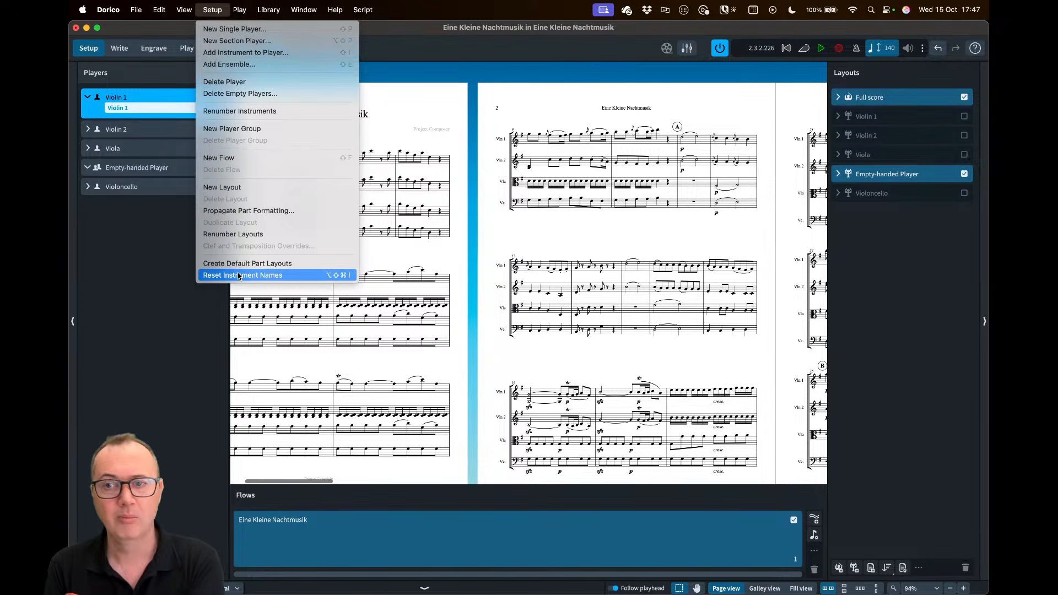
{"action": "left_click", "coordinate": [462, 251]}
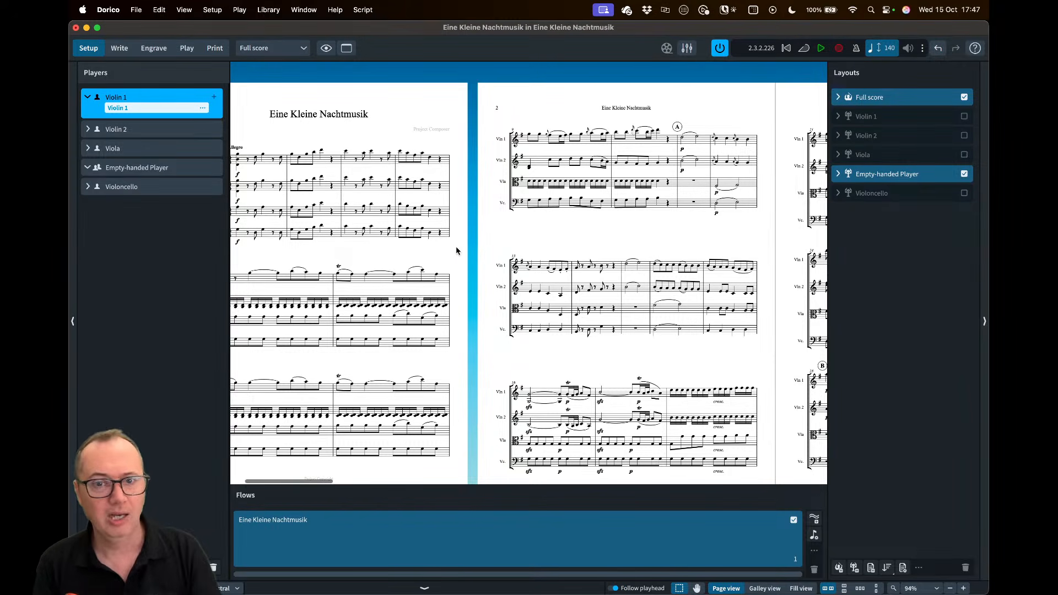
{"action": "left_click", "coordinate": [204, 108]}
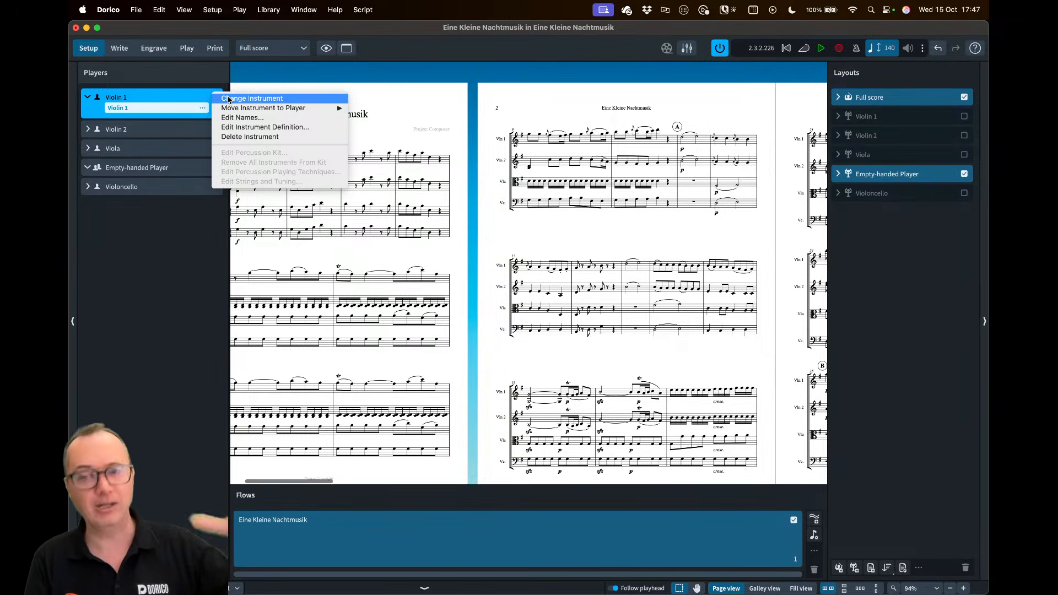
{"action": "left_click", "coordinate": [400, 97]}
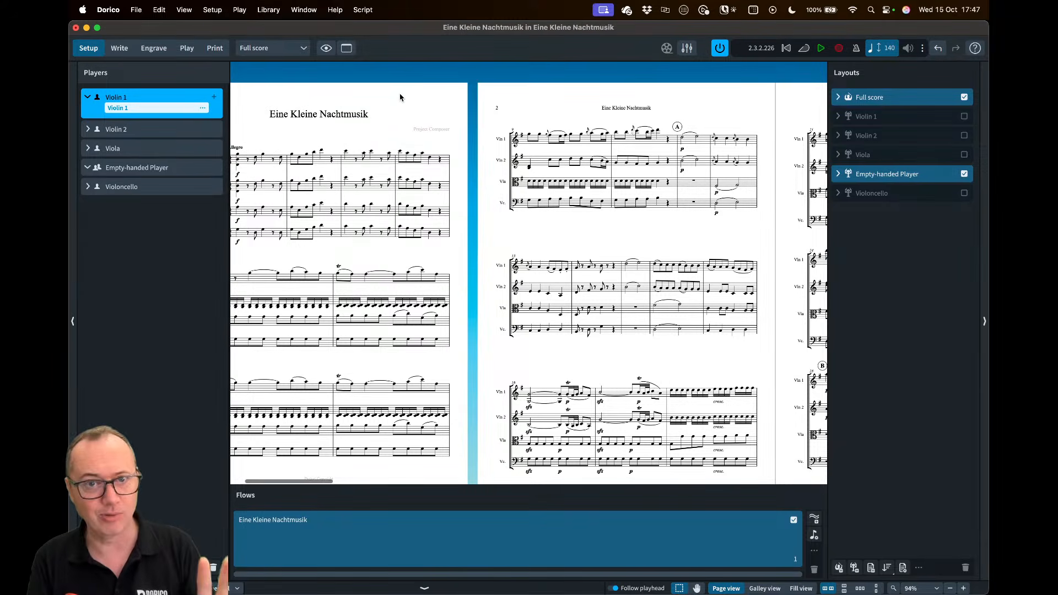
Switch to Play mode and view the Playback Template, Stage Template and Space Template commands without running them
{"action": "left_click", "coordinate": [187, 48]}
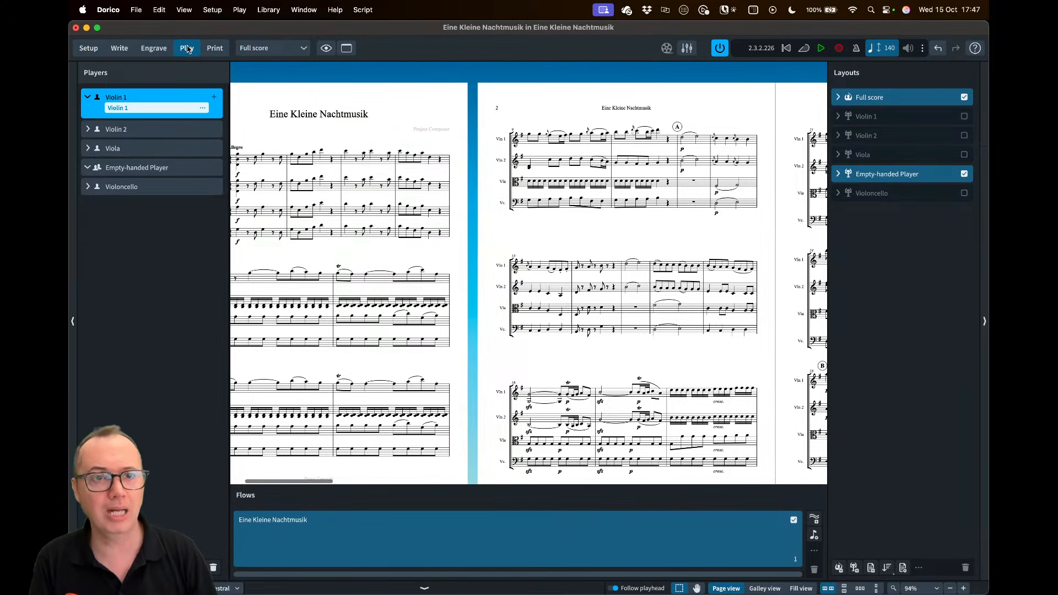
{"action": "left_click", "coordinate": [209, 9]}
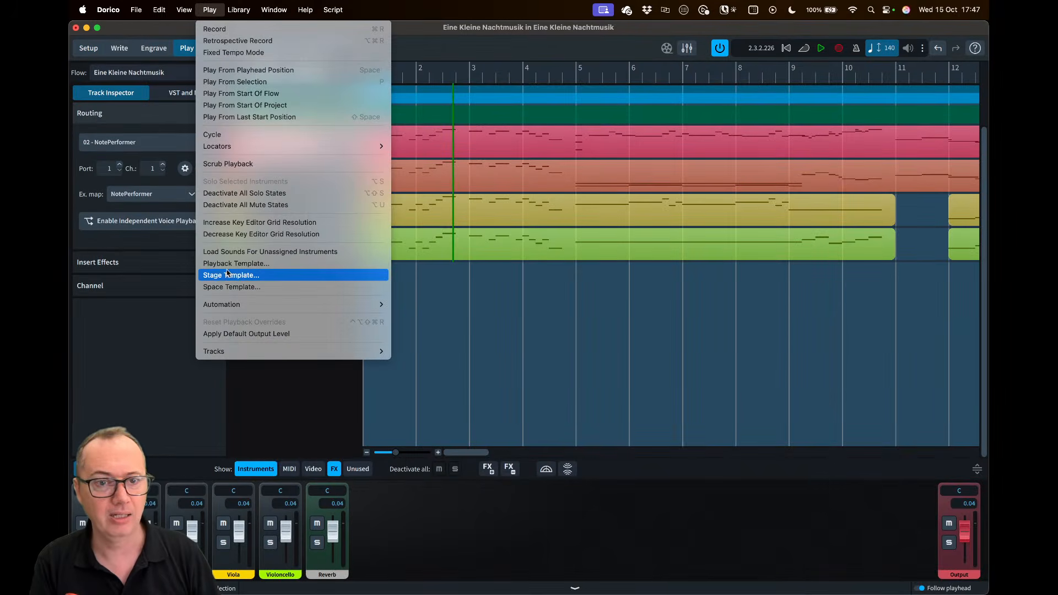
{"action": "left_click", "coordinate": [276, 405]}
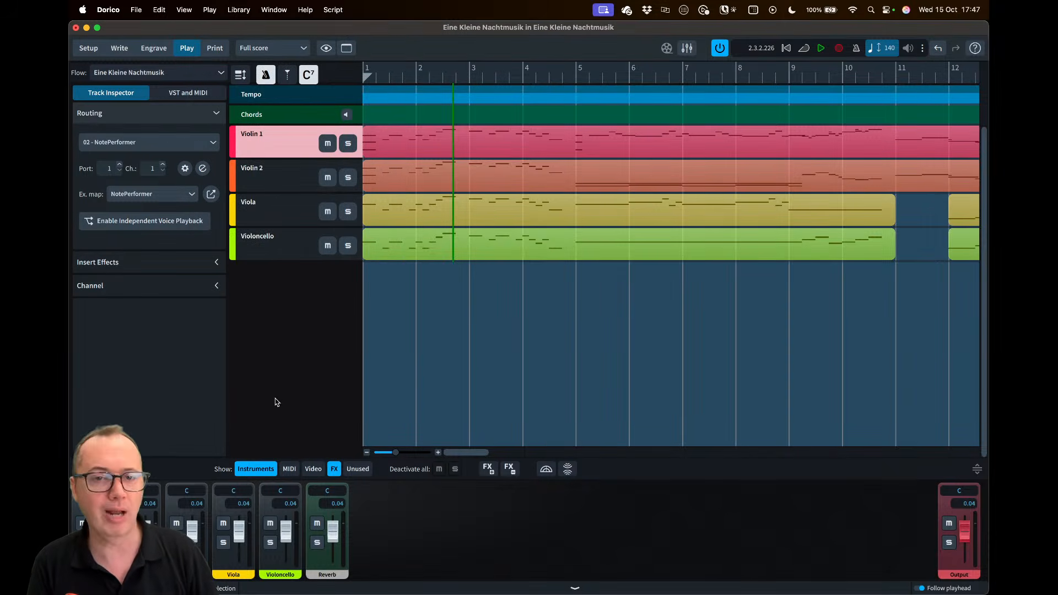
Return to Write mode, view the mixer's channel strips with their inserts, EQ and sends, and close the mixer
{"action": "left_click", "coordinate": [119, 48]}
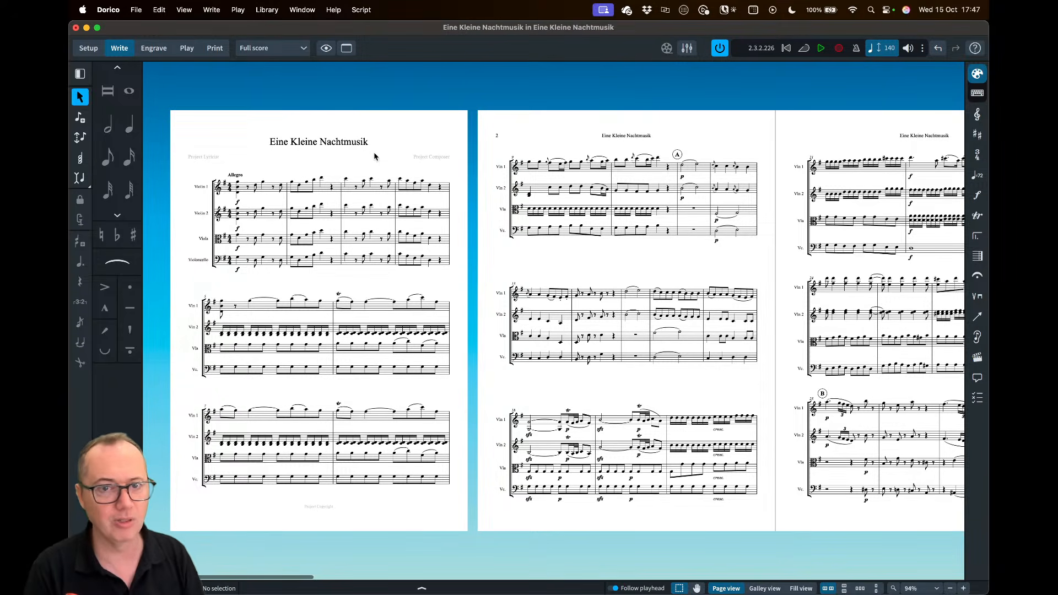
{"action": "key", "text": "F3"}
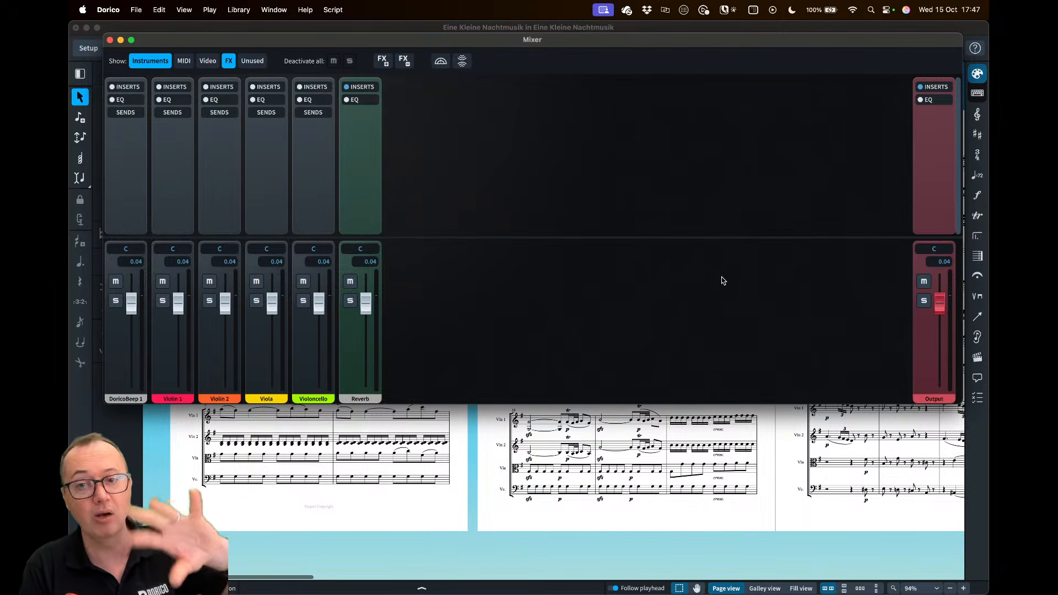
{"action": "left_click", "coordinate": [109, 39]}
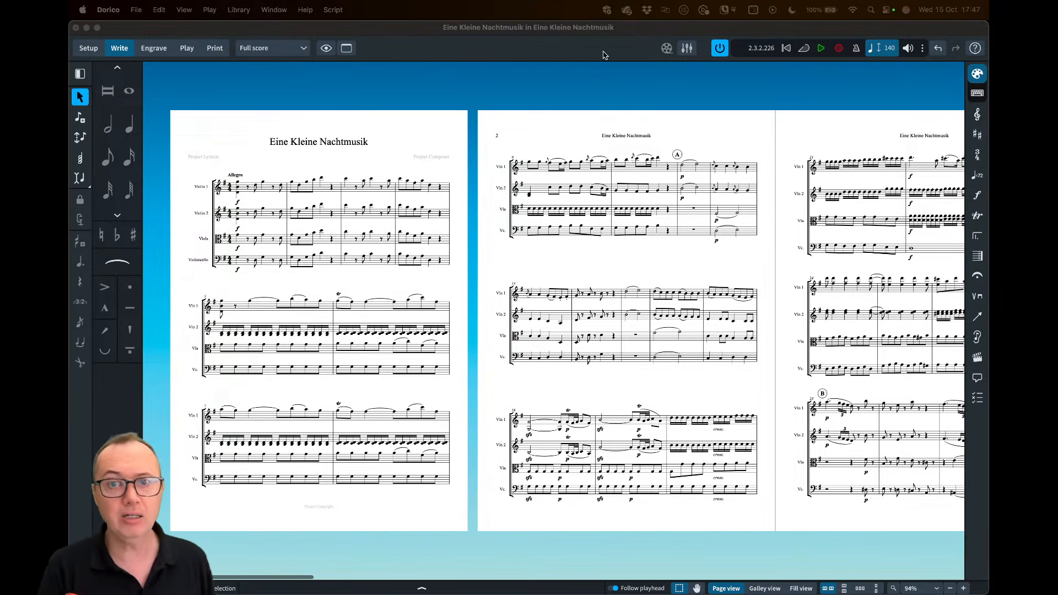
{"action": "left_click", "coordinate": [636, 38]}
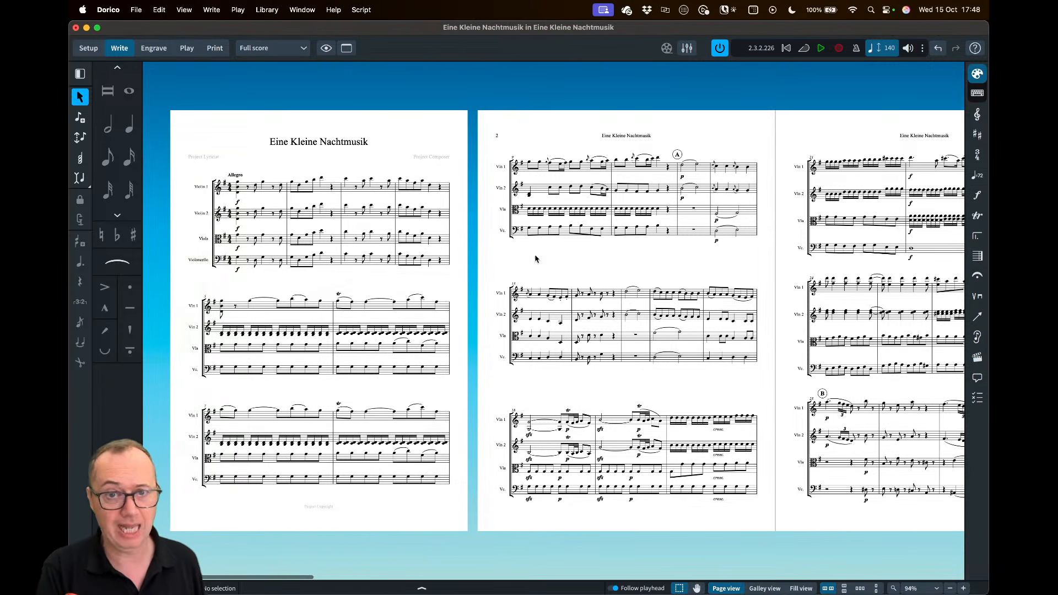
{"action": "scroll", "coordinate": [510, 245], "scroll_direction": "up", "scroll_amount": 1}
{"action": "scroll", "coordinate": [511, 245], "scroll_direction": "up", "scroll_amount": 3}
{"action": "scroll", "coordinate": [511, 245], "scroll_direction": "left", "scroll_amount": 2}
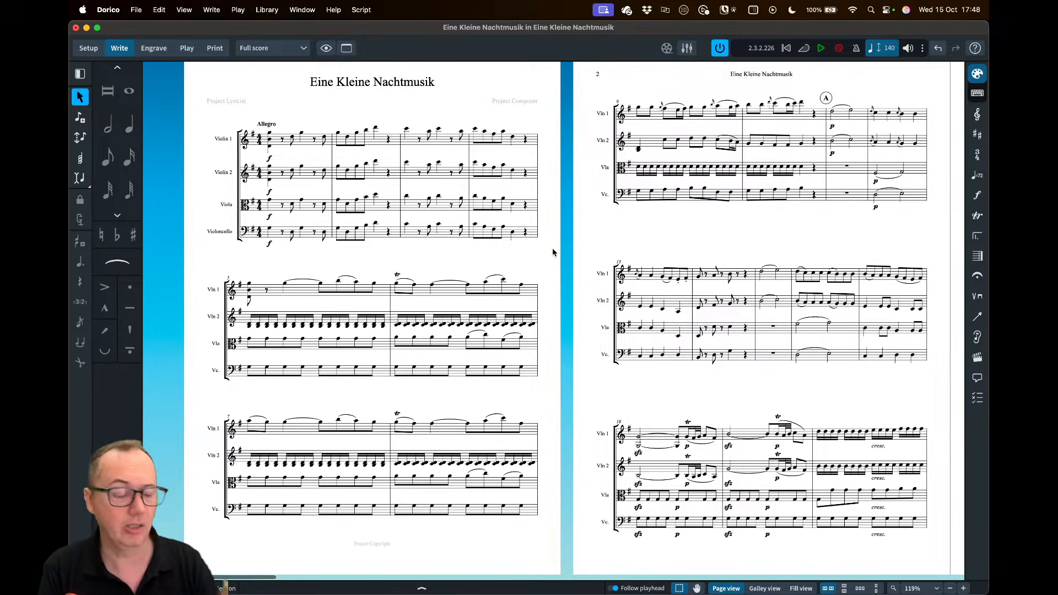
Switch to Safari, open the Dorico YouTube channel from the playback tutorial video, and dismiss the mini player
{"action": "key", "text": "super+Tab"}
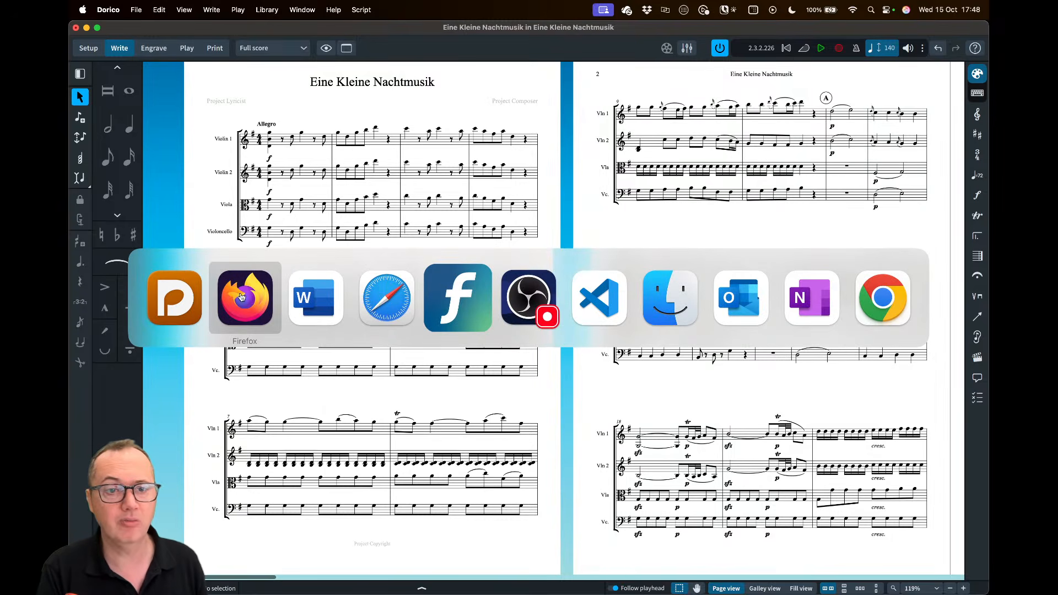
{"action": "key", "text": "super+Tab"}
{"action": "key", "text": "super+Tab"}
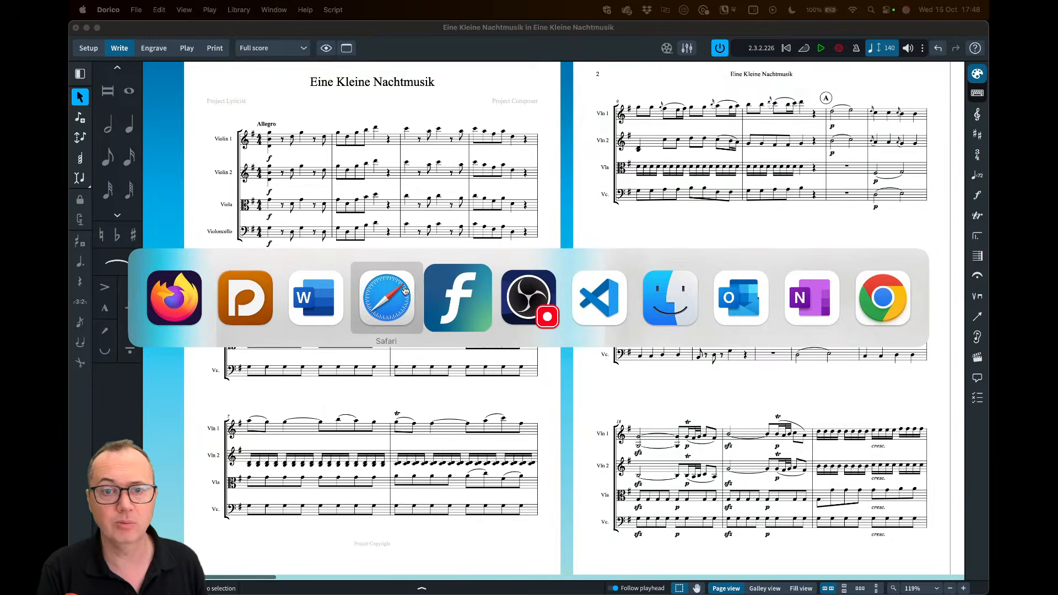
{"action": "left_click", "coordinate": [402, 294]}
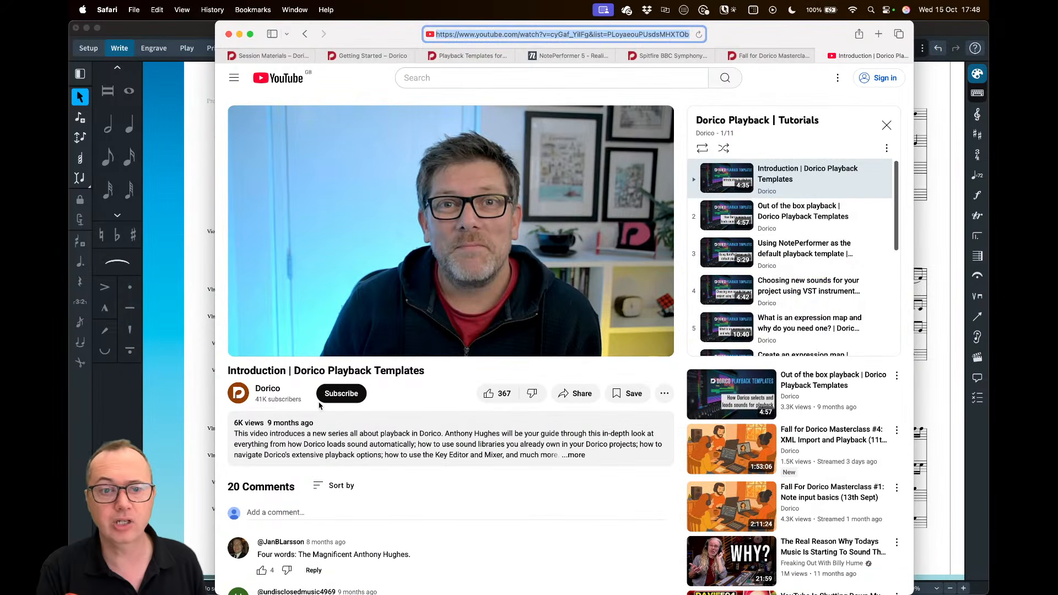
{"action": "left_click", "coordinate": [241, 402]}
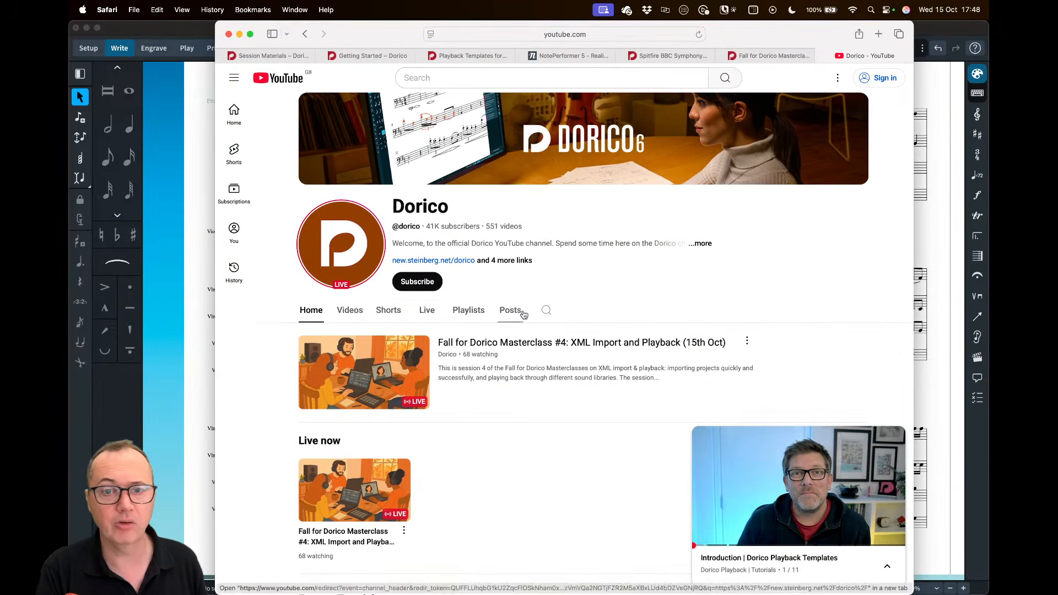
{"action": "left_click", "coordinate": [894, 437]}
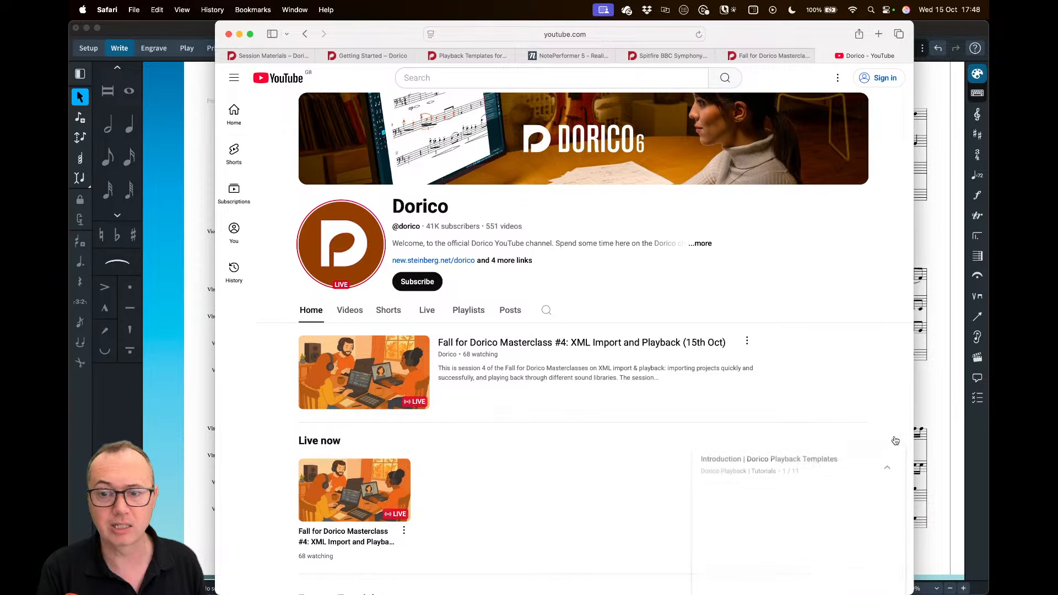
Search the Dorico channel for "voices" and look through the resulting tutorials
{"action": "left_click", "coordinate": [546, 311]}
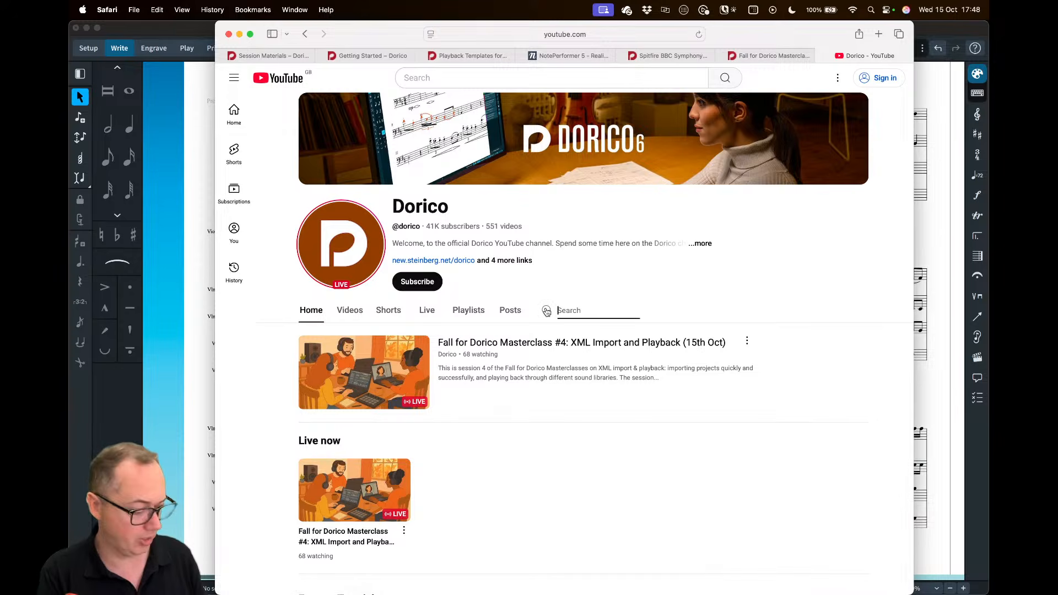
{"action": "type", "text": "voices"}
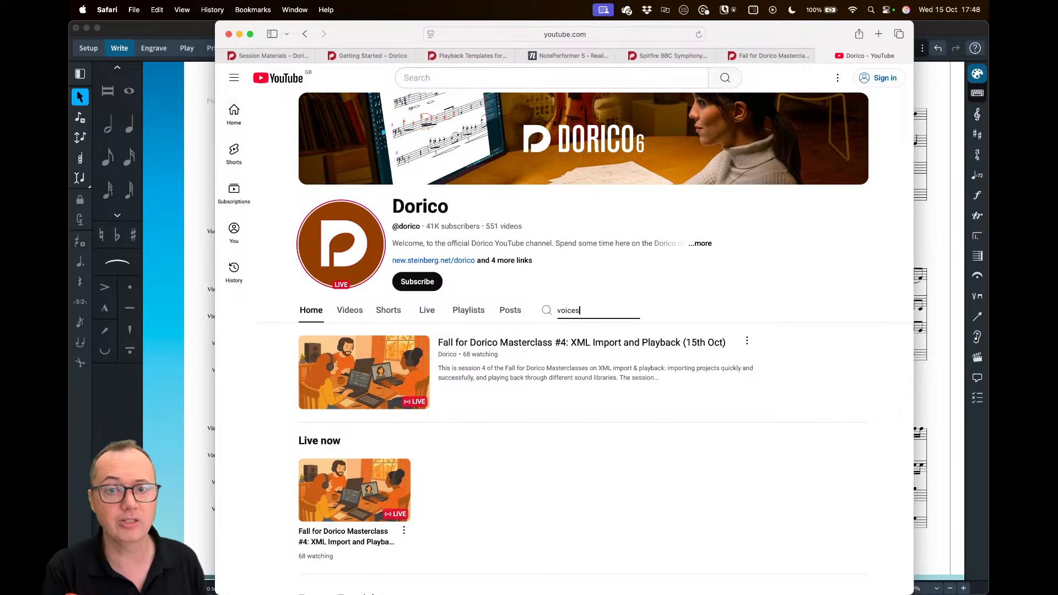
{"action": "key", "text": "Return"}
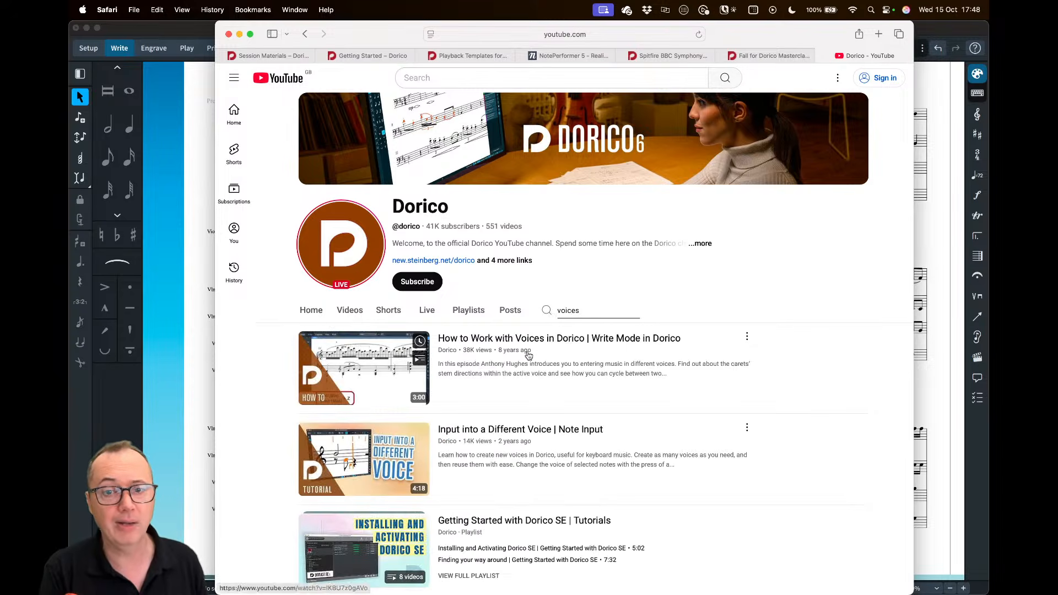
{"action": "scroll", "coordinate": [549, 360], "scroll_direction": "down", "scroll_amount": 1}
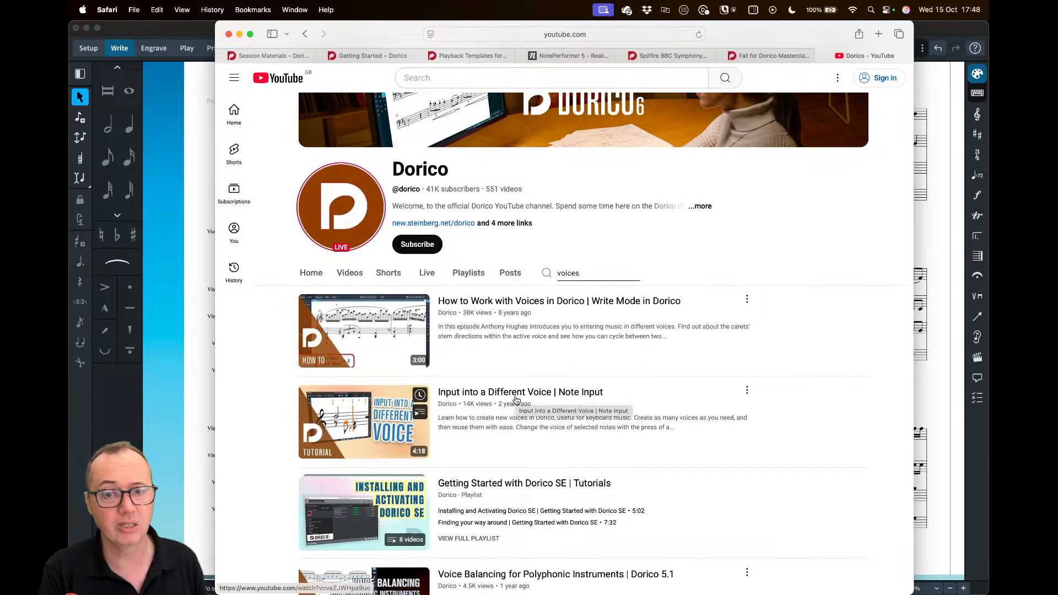
{"action": "scroll", "coordinate": [543, 399], "scroll_direction": "down", "scroll_amount": 1}
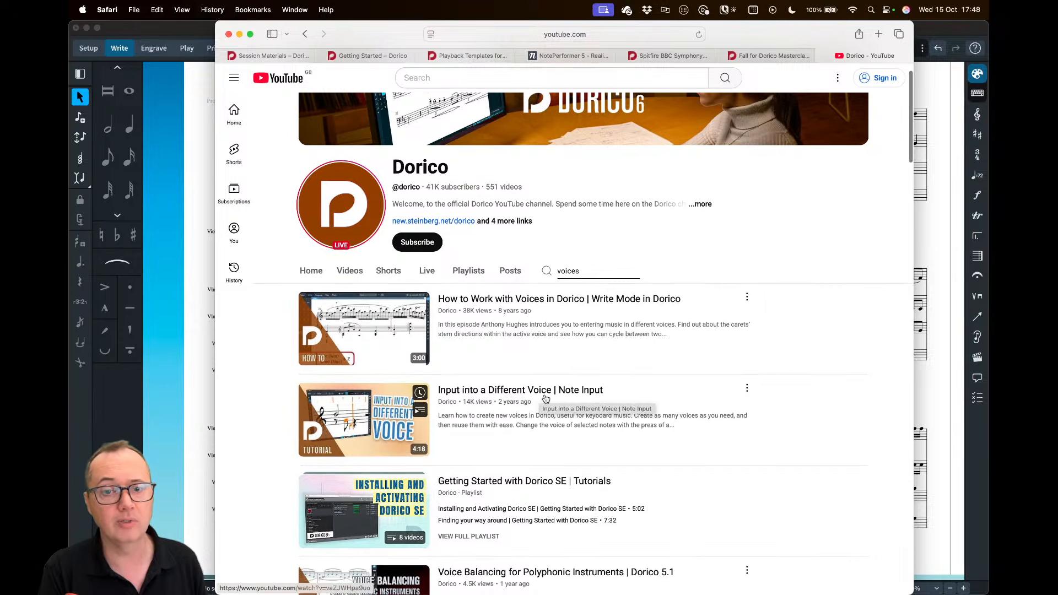
{"action": "scroll", "coordinate": [545, 399], "scroll_direction": "down", "scroll_amount": 2}
Return to the channel's home page, open the Note Input tutorials playlist from Feature Tutorials, and pause the video
{"action": "left_click", "coordinate": [315, 234]}
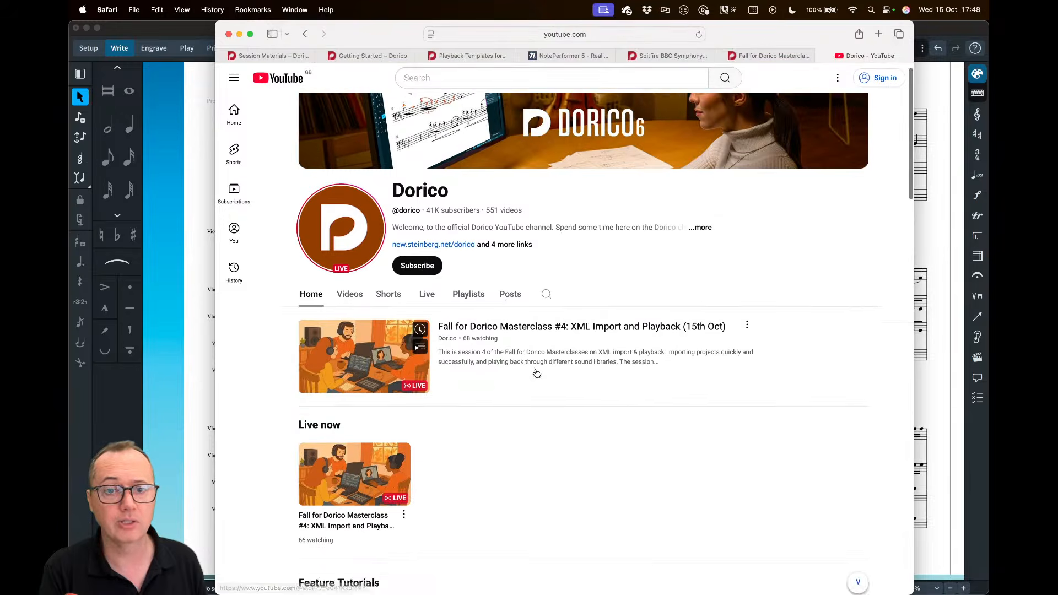
{"action": "scroll", "coordinate": [537, 374], "scroll_direction": "down", "scroll_amount": 6}
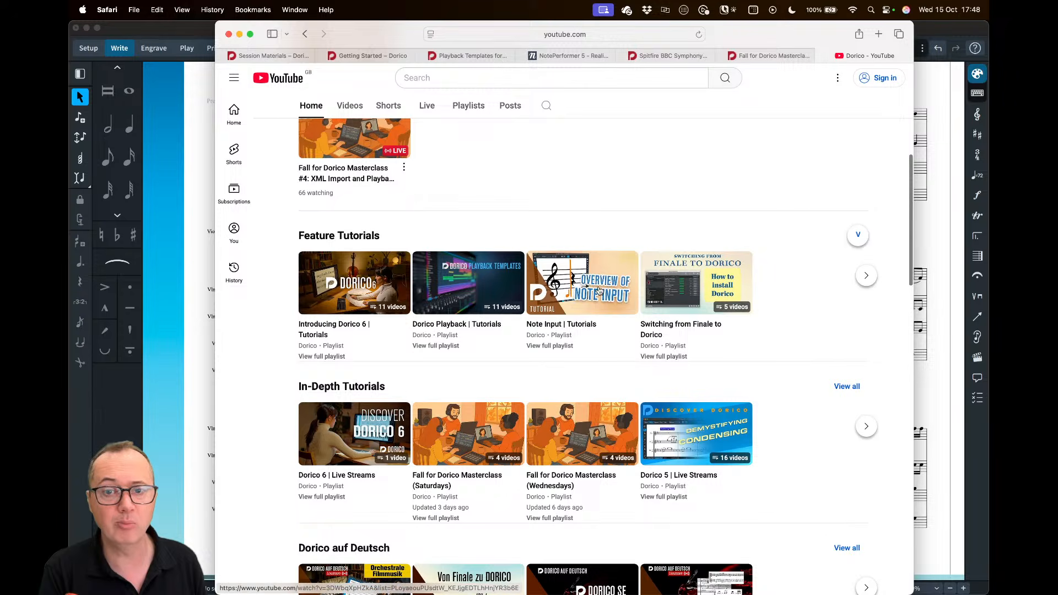
{"action": "left_click", "coordinate": [600, 291]}
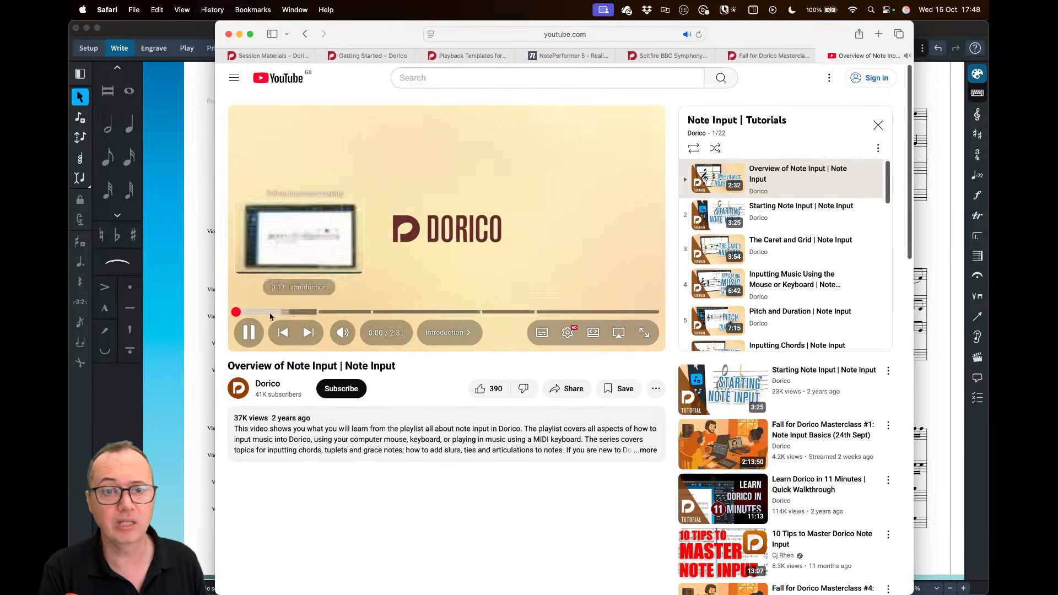
{"action": "left_click", "coordinate": [249, 333]}
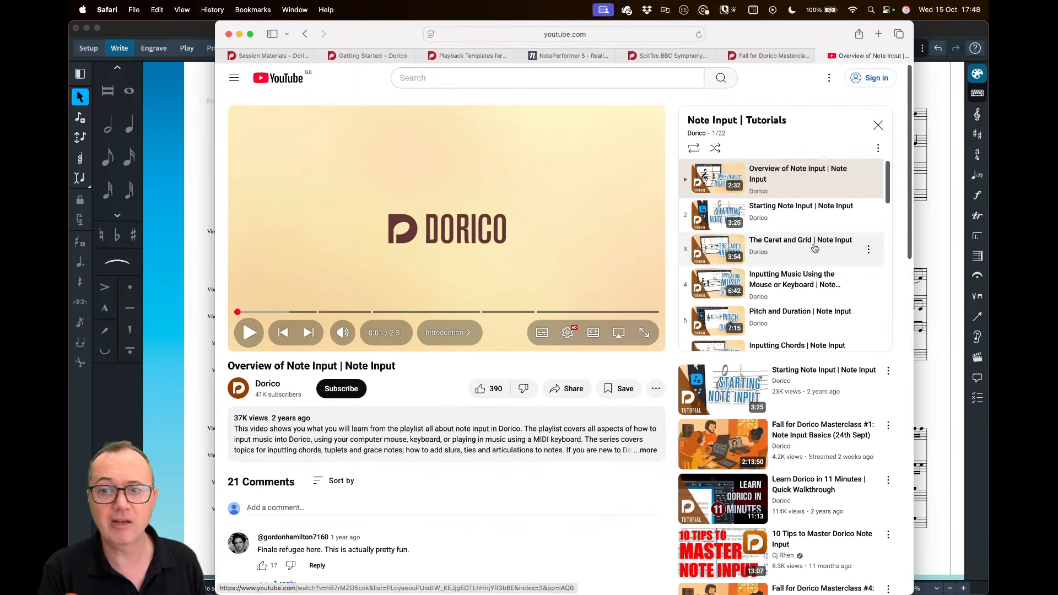
Find and open "Input into a Different Voice" in the Note Input playlist, and select the video's full web address
{"action": "scroll", "coordinate": [815, 249], "scroll_direction": "down", "scroll_amount": 3}
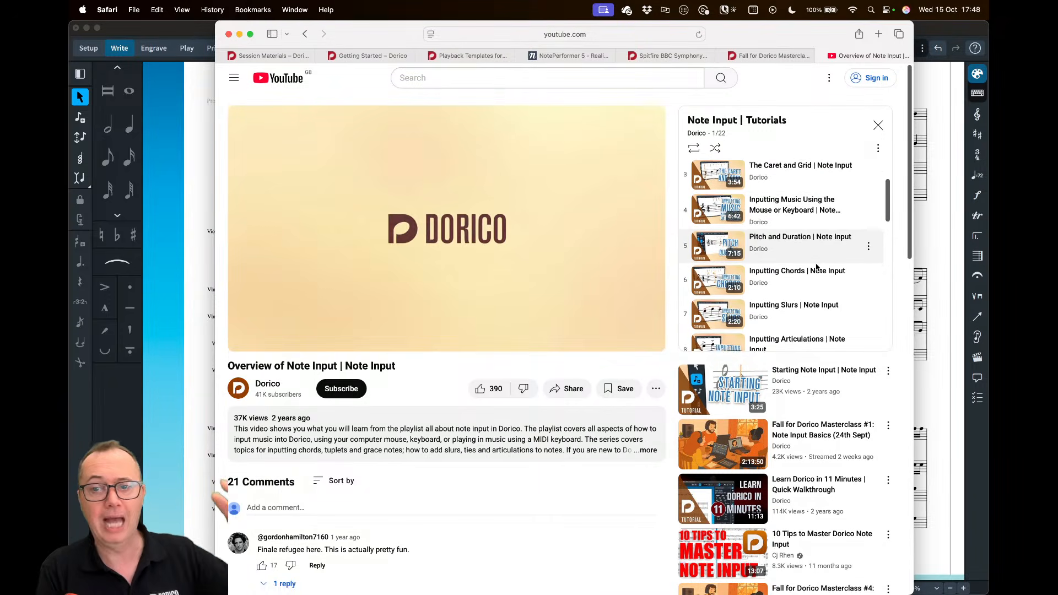
{"action": "scroll", "coordinate": [816, 268], "scroll_direction": "down", "scroll_amount": 5}
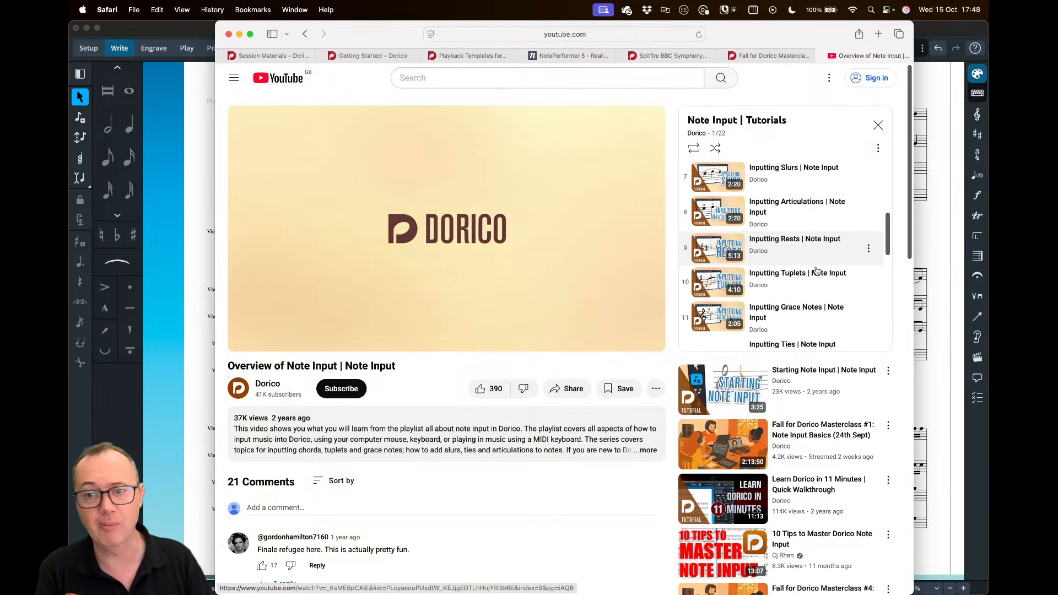
{"action": "scroll", "coordinate": [816, 270], "scroll_direction": "down", "scroll_amount": 3}
{"action": "scroll", "coordinate": [818, 274], "scroll_direction": "down", "scroll_amount": 2}
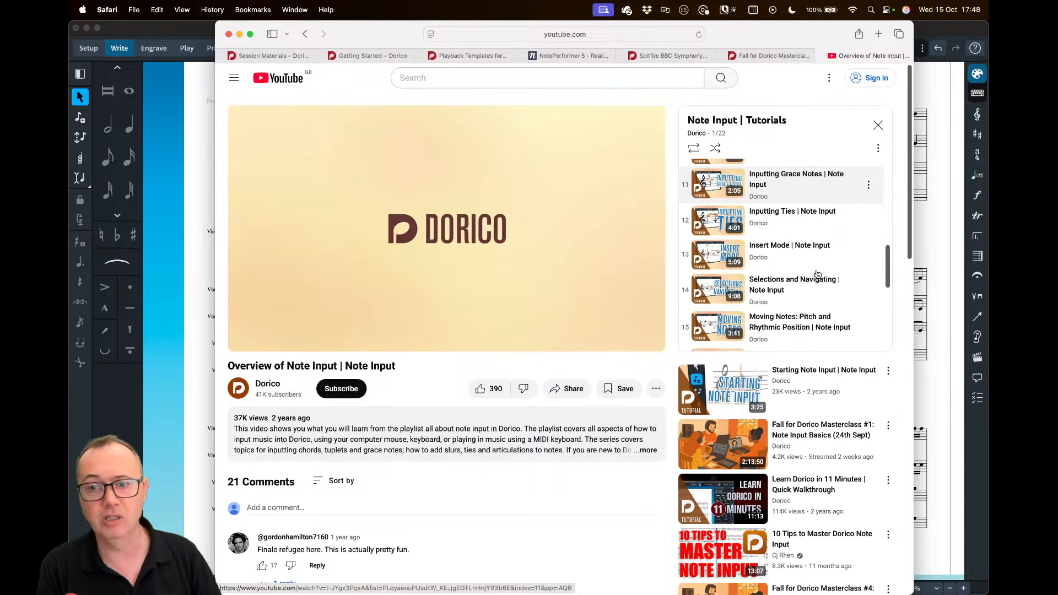
{"action": "scroll", "coordinate": [818, 274], "scroll_direction": "down", "scroll_amount": 2}
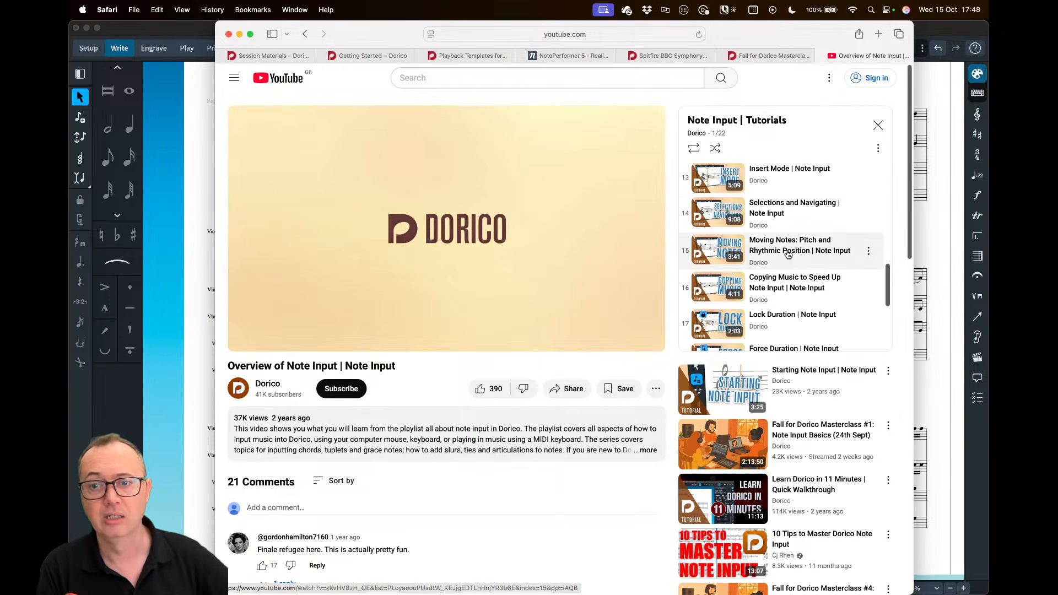
{"action": "scroll", "coordinate": [791, 279], "scroll_direction": "down", "scroll_amount": 4}
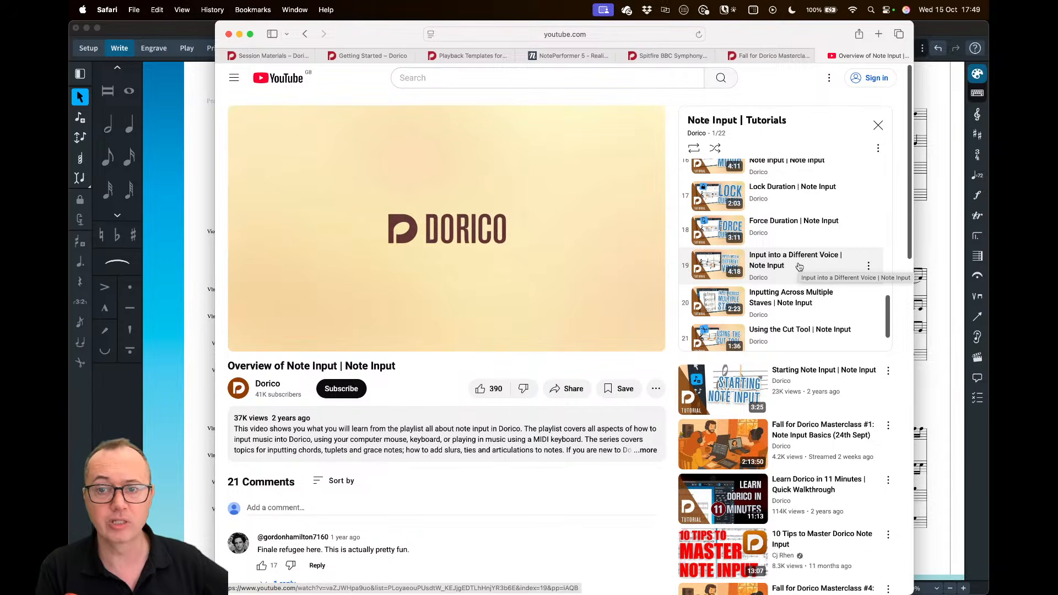
{"action": "left_click", "coordinate": [800, 266]}
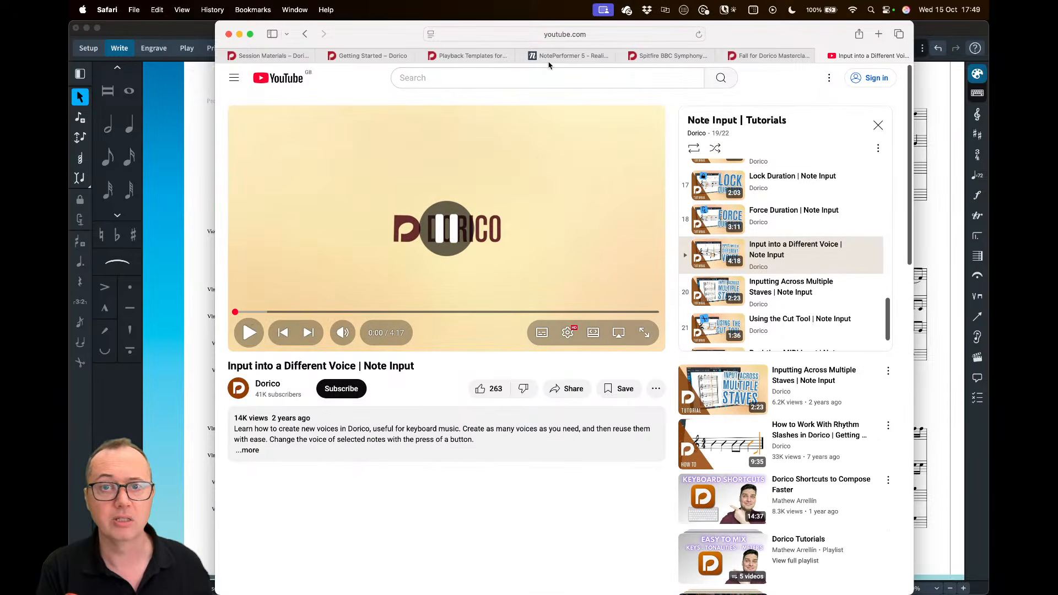
{"action": "left_click", "coordinate": [553, 35]}
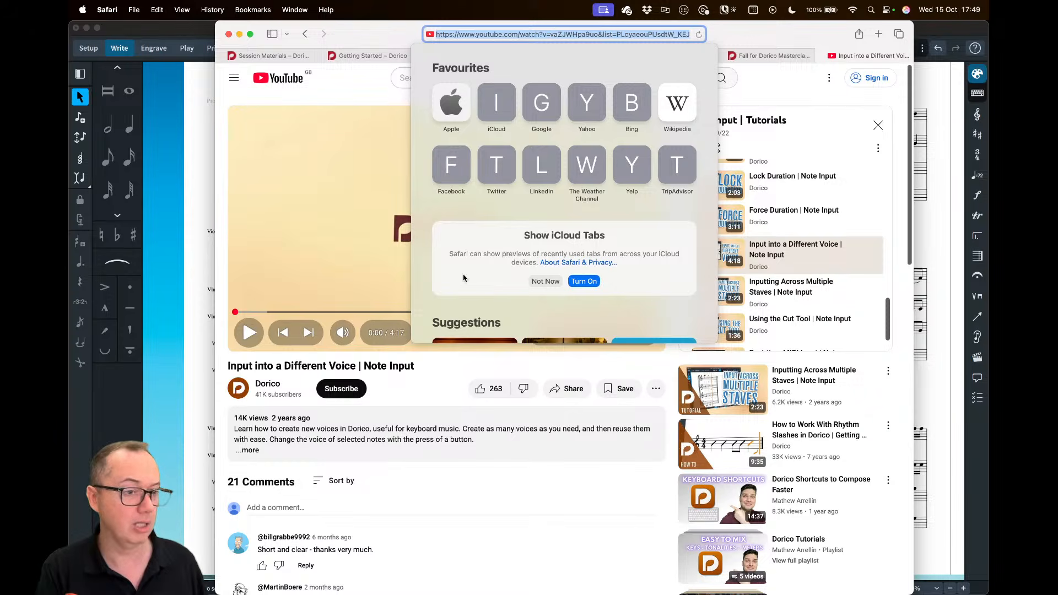
Switch back to Dorico and bring the Gen. Mixup, U.S.A. project window to the front
{"action": "key", "text": "super+Tab"}
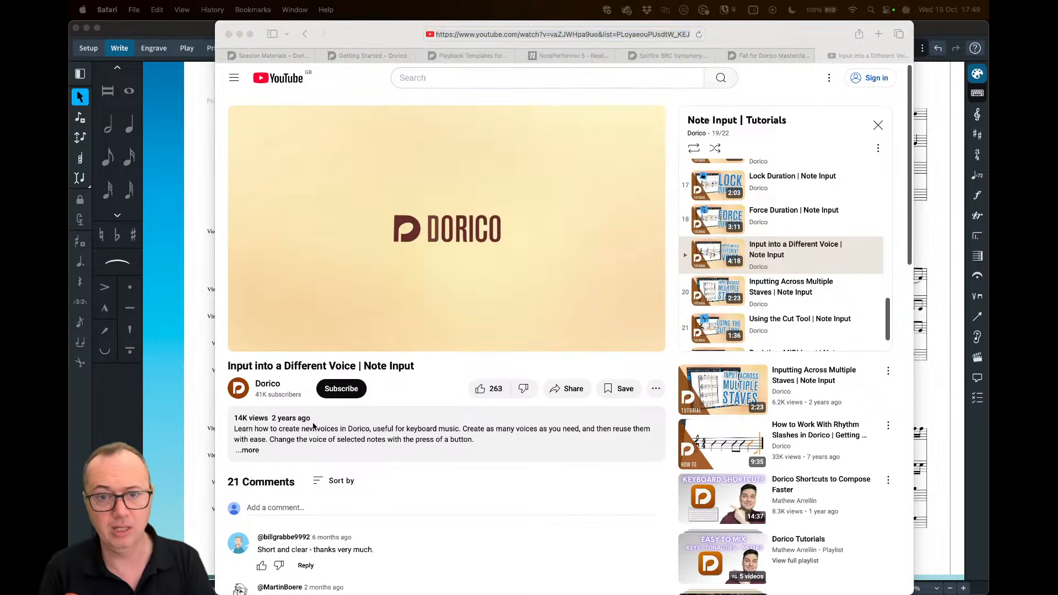
{"action": "left_click", "coordinate": [170, 153]}
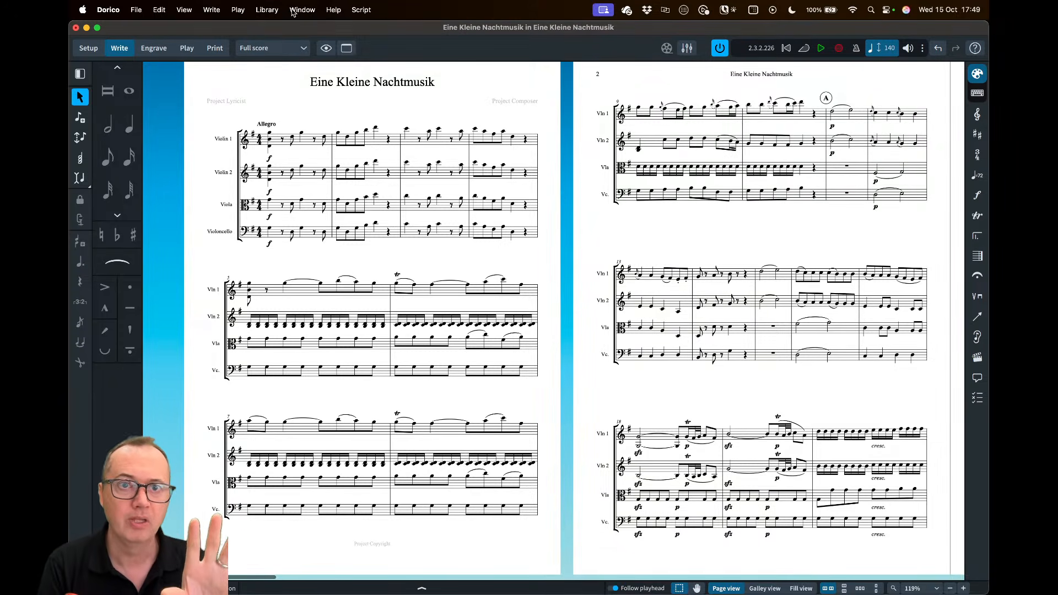
{"action": "left_click", "coordinate": [294, 10]}
{"action": "key", "text": "Escape"}
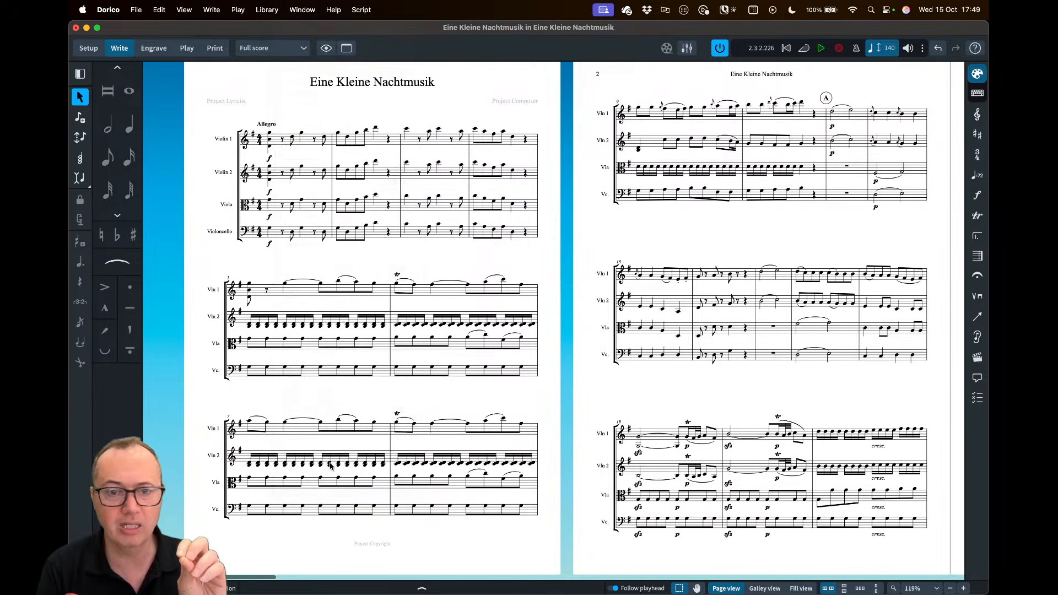
{"action": "key", "text": "super+grave"}
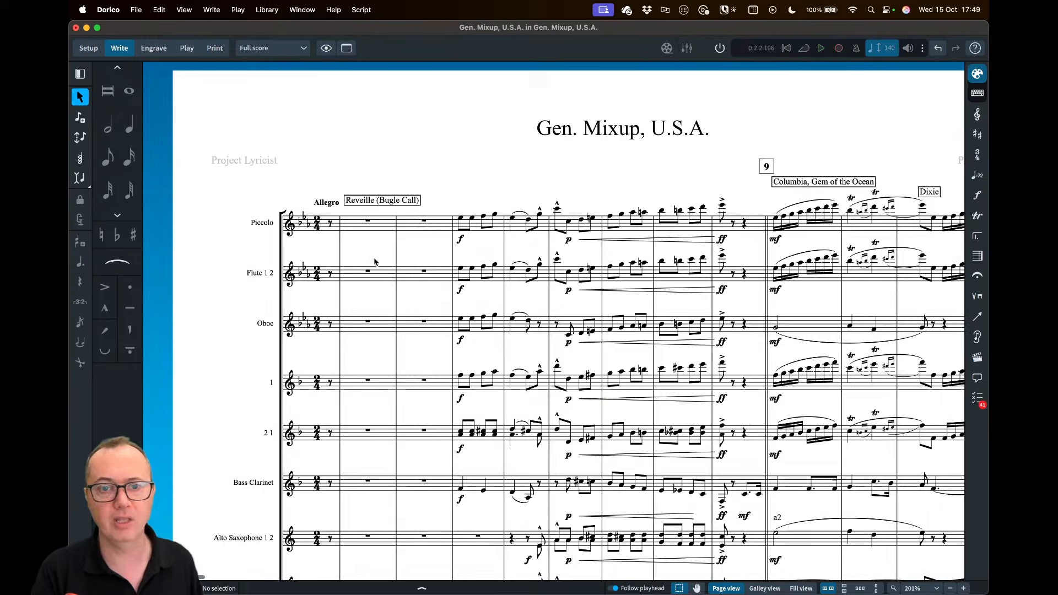
Examine the shared 1 2 staff below the Bassoon, selecting bar 5 and bar 6 in turn, and look over the lower staves
{"action": "scroll", "coordinate": [480, 281], "scroll_direction": "down", "scroll_amount": 7}
{"action": "scroll", "coordinate": [485, 278], "scroll_direction": "right", "scroll_amount": 4}
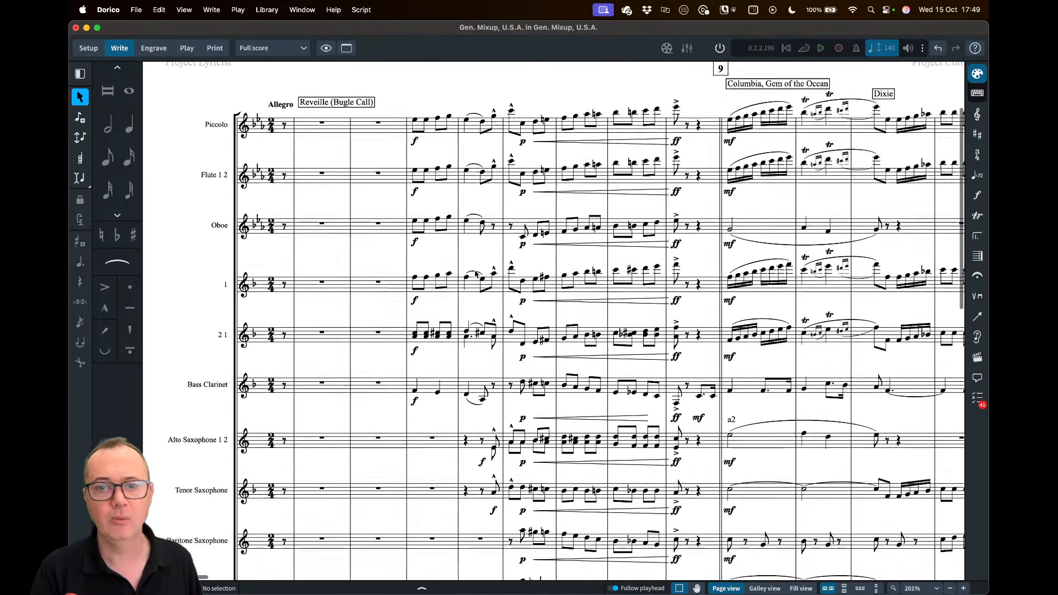
{"action": "scroll", "coordinate": [584, 259], "scroll_direction": "up", "scroll_amount": 2}
{"action": "scroll", "coordinate": [607, 250], "scroll_direction": "down", "scroll_amount": 5}
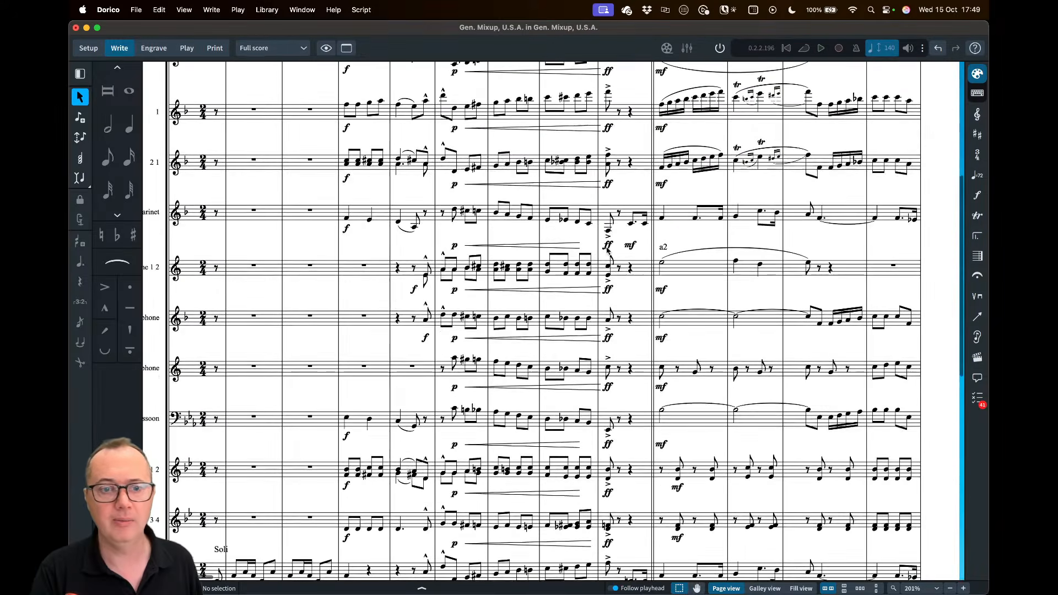
{"action": "scroll", "coordinate": [607, 250], "scroll_direction": "left", "scroll_amount": 3}
{"action": "scroll", "coordinate": [608, 250], "scroll_direction": "down", "scroll_amount": 3}
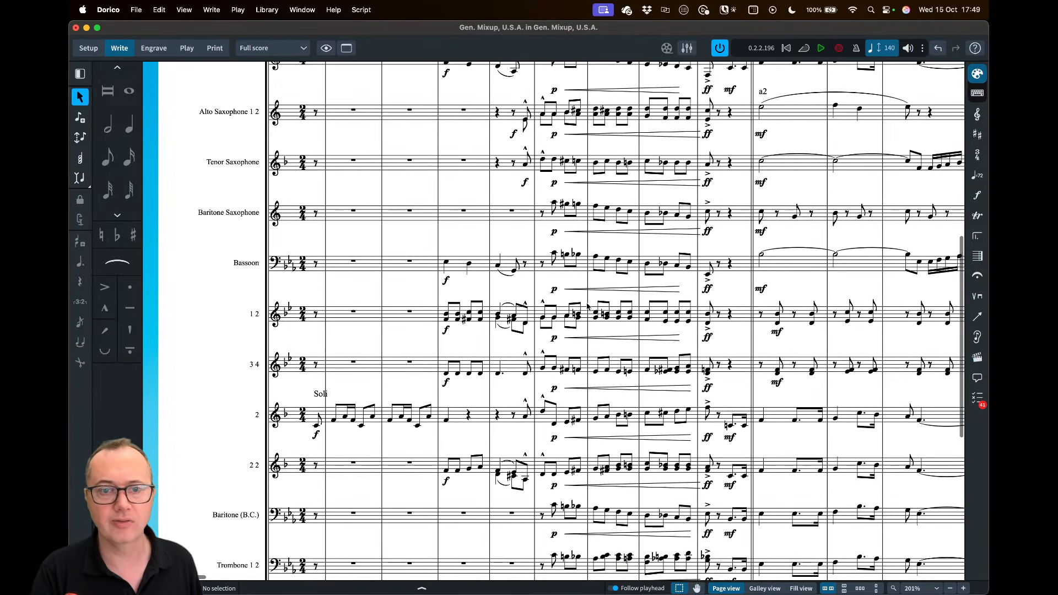
{"action": "scroll", "coordinate": [561, 324], "scroll_direction": "up", "scroll_amount": 1}
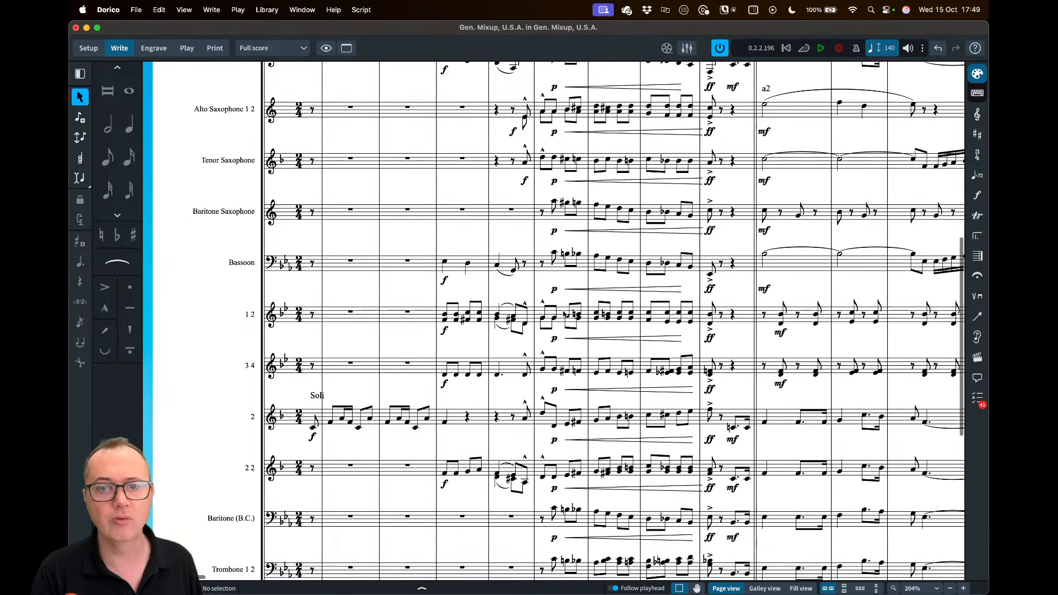
{"action": "left_click", "coordinate": [553, 325]}
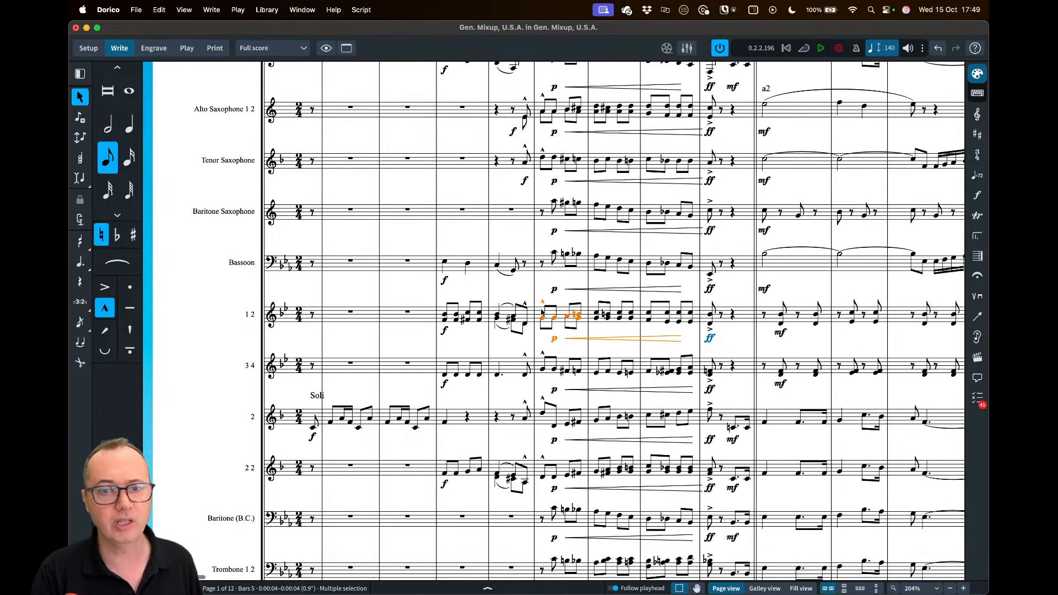
{"action": "scroll", "coordinate": [256, 318], "scroll_direction": "up", "scroll_amount": 5}
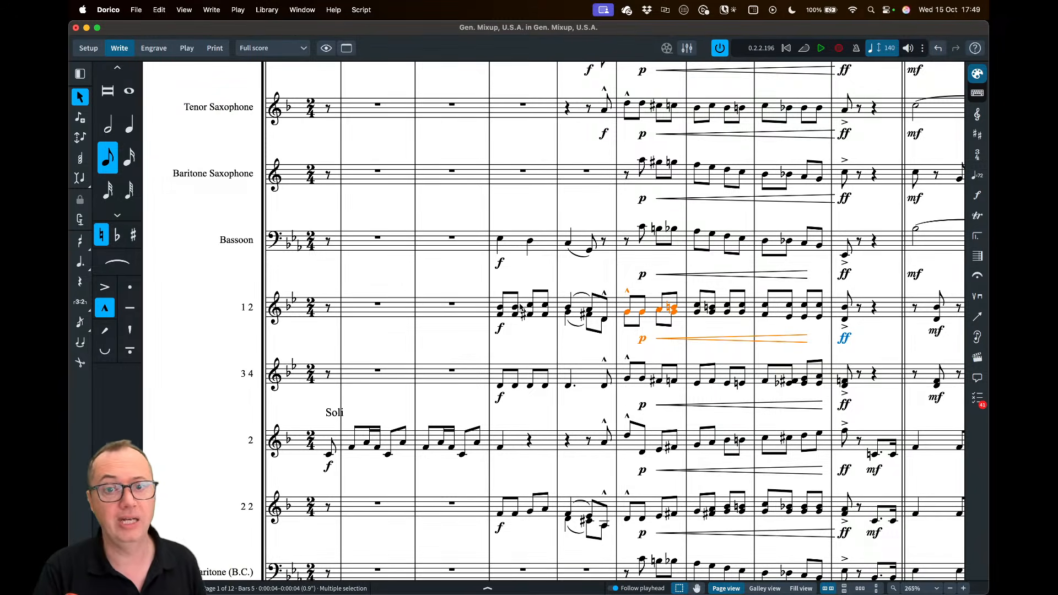
{"action": "left_click", "coordinate": [697, 326]}
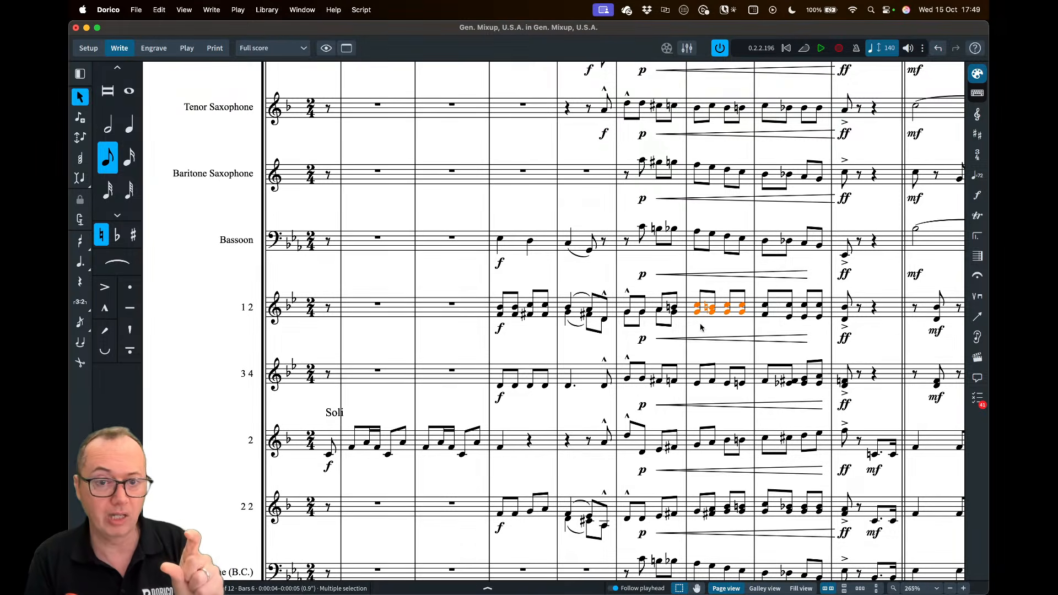
{"action": "scroll", "coordinate": [700, 327], "scroll_direction": "down", "scroll_amount": 10}
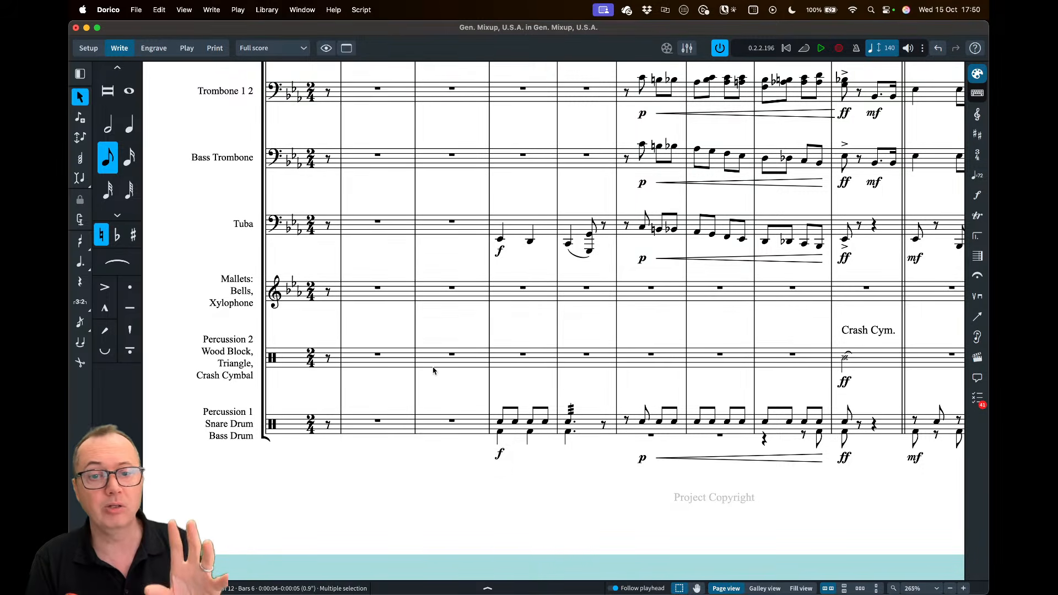
Open Percussion 1's percussion kit, inspect the stem direction and voice settings for Snare Drum and Kick Drum (Low) I, and return to the score
{"action": "left_click", "coordinate": [551, 437]}
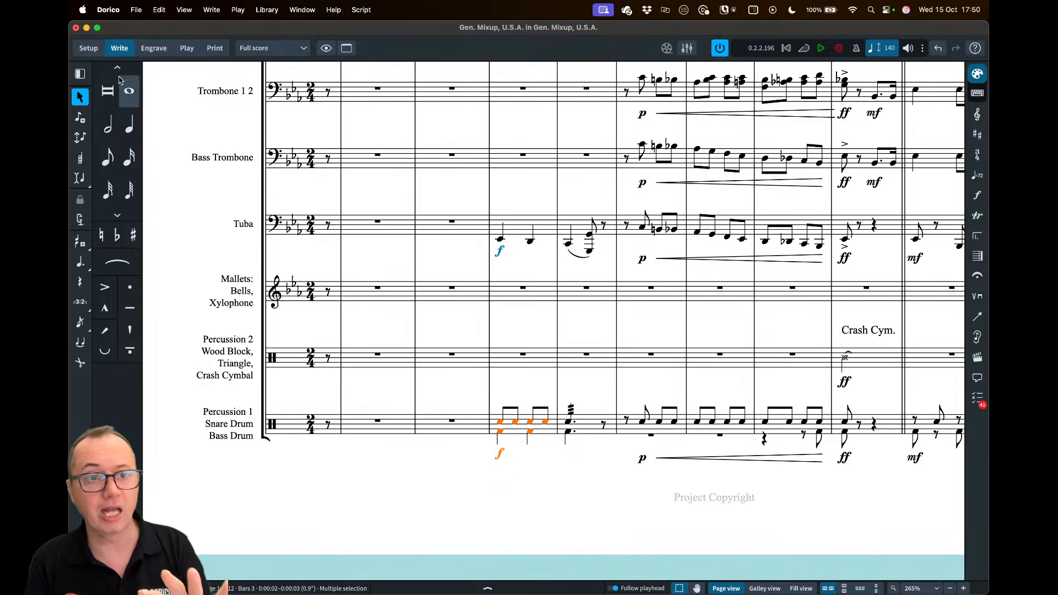
{"action": "left_click", "coordinate": [89, 49]}
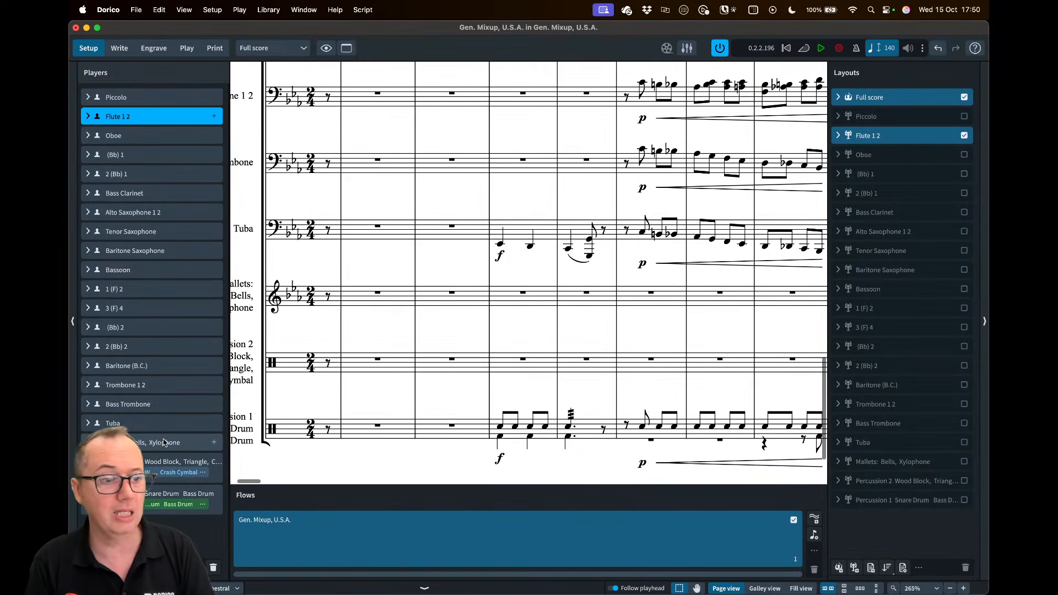
{"action": "right_click", "coordinate": [221, 510]}
{"action": "left_click", "coordinate": [245, 550]}
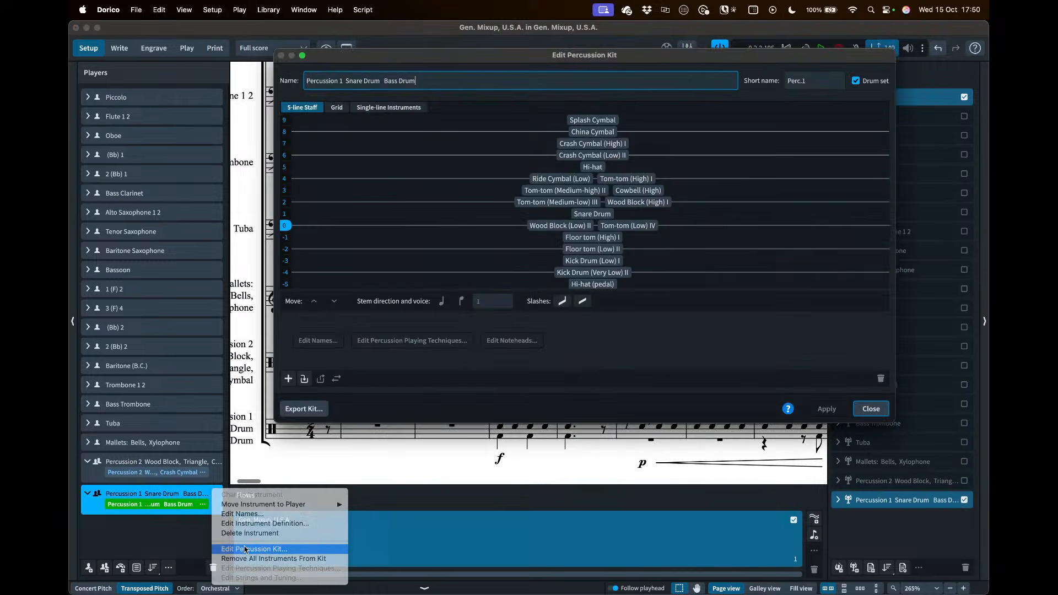
{"action": "left_click", "coordinate": [593, 214]}
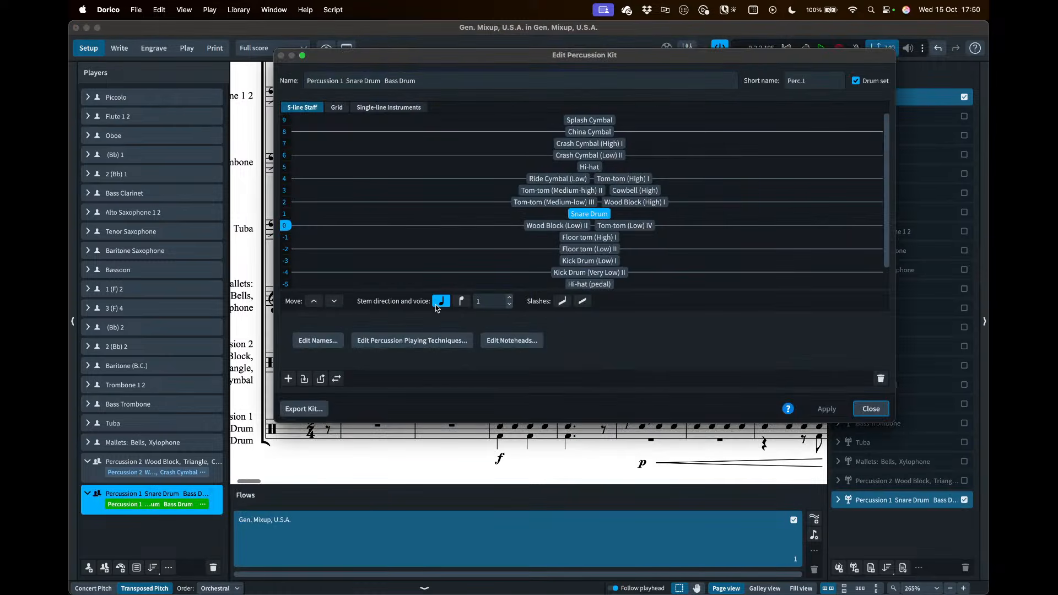
{"action": "left_click", "coordinate": [568, 262]}
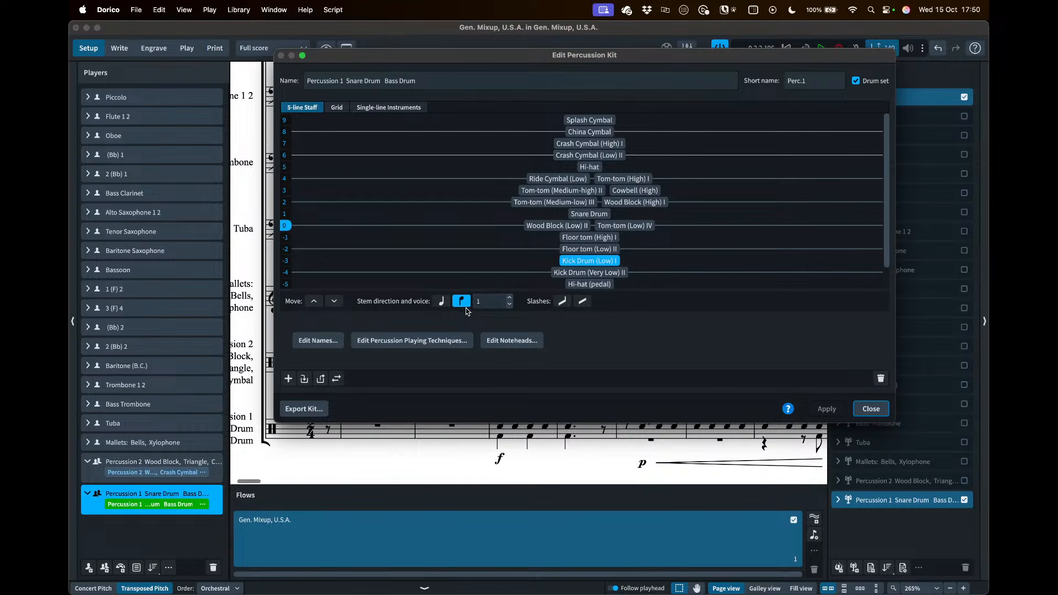
{"action": "left_click", "coordinate": [871, 412]}
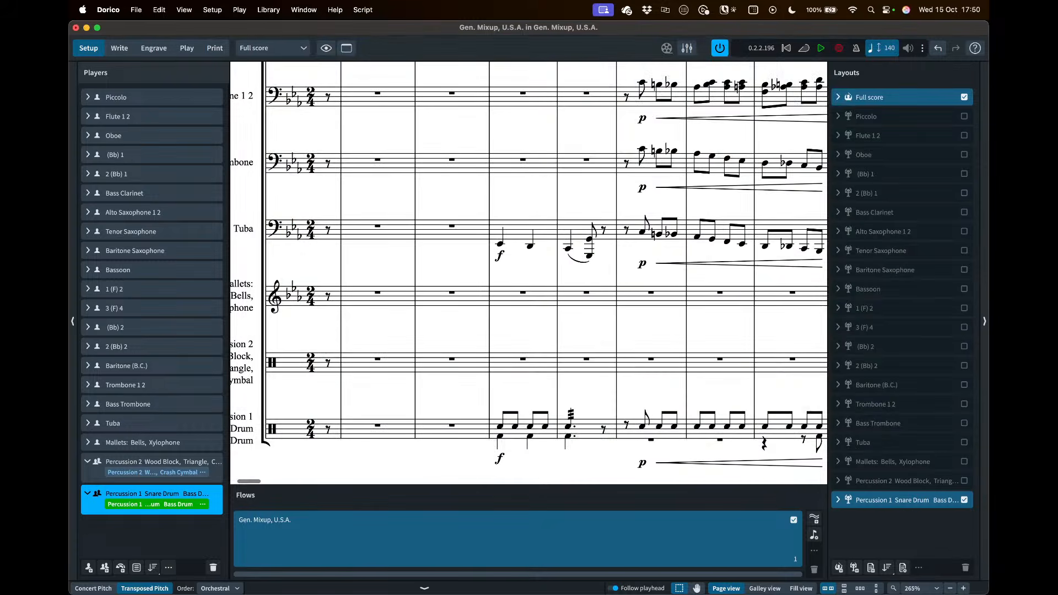
{"action": "left_click", "coordinate": [119, 48]}
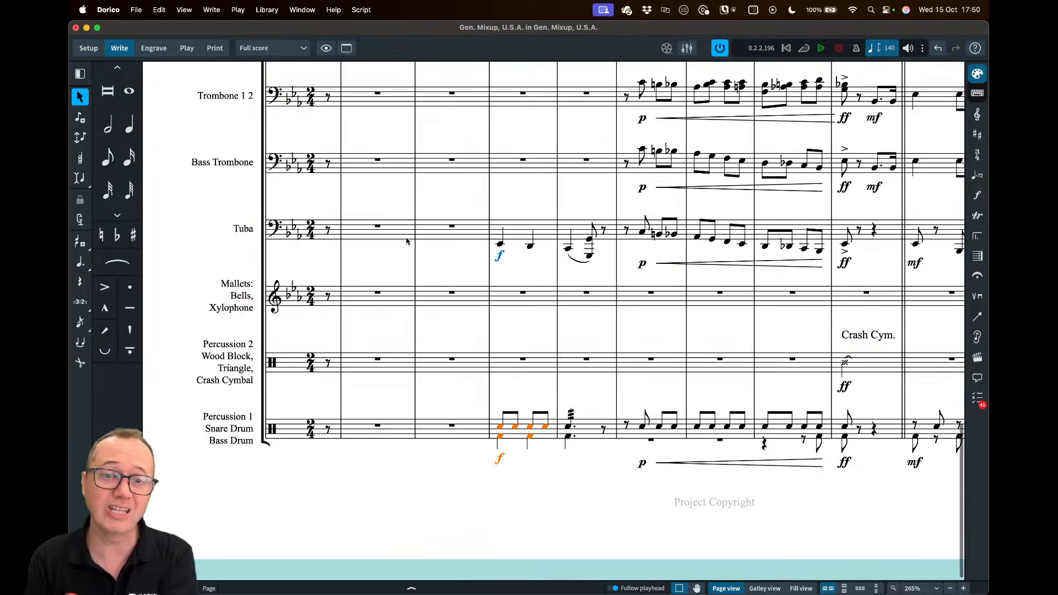
{"action": "left_click", "coordinate": [470, 329]}
Open the MusicXML preferences, review the import and export options, and close the preferences without changing anything
{"action": "scroll", "coordinate": [470, 329], "scroll_direction": "up", "scroll_amount": 2}
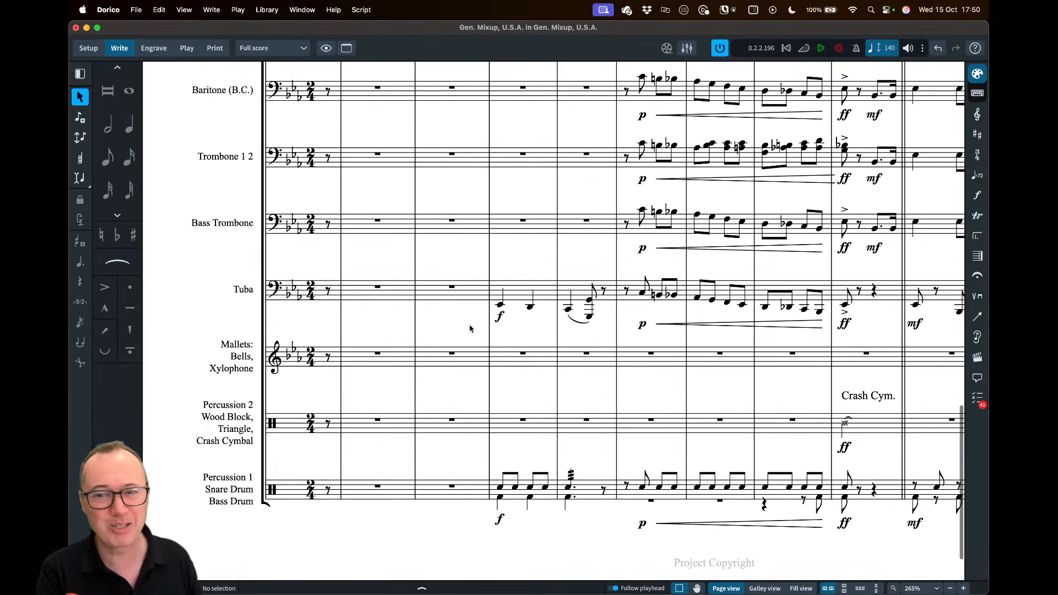
{"action": "scroll", "coordinate": [470, 329], "scroll_direction": "up", "scroll_amount": 10}
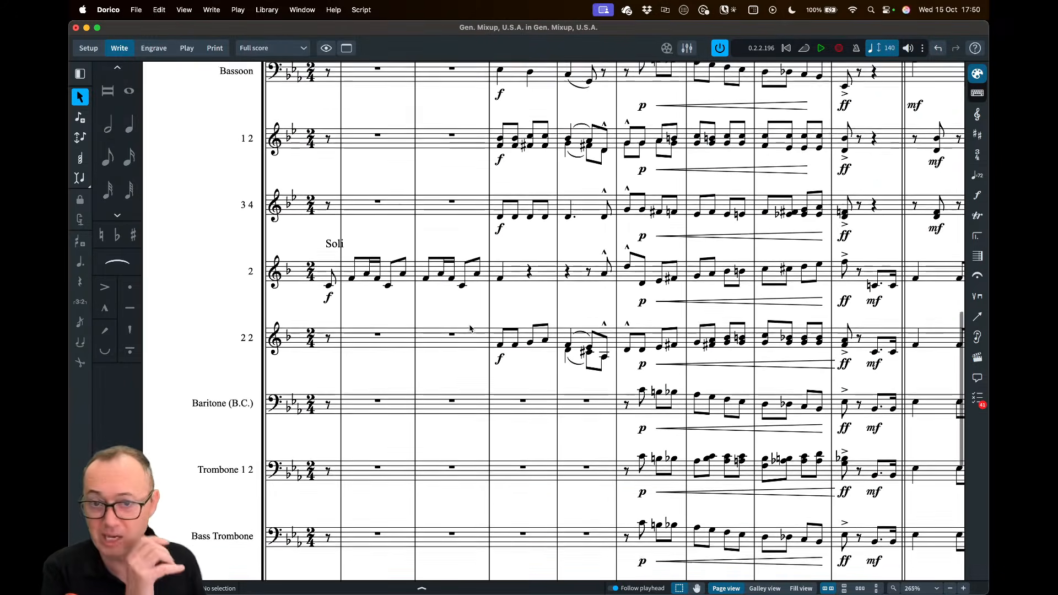
{"action": "scroll", "coordinate": [470, 329], "scroll_direction": "up", "scroll_amount": 1}
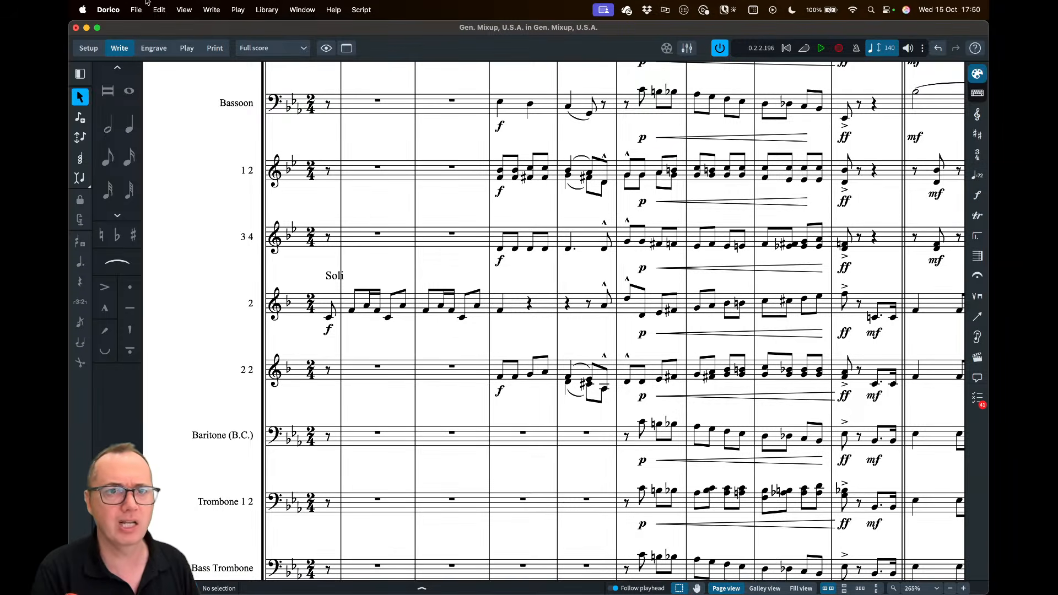
{"action": "left_click", "coordinate": [108, 10]}
{"action": "left_click", "coordinate": [120, 48]}
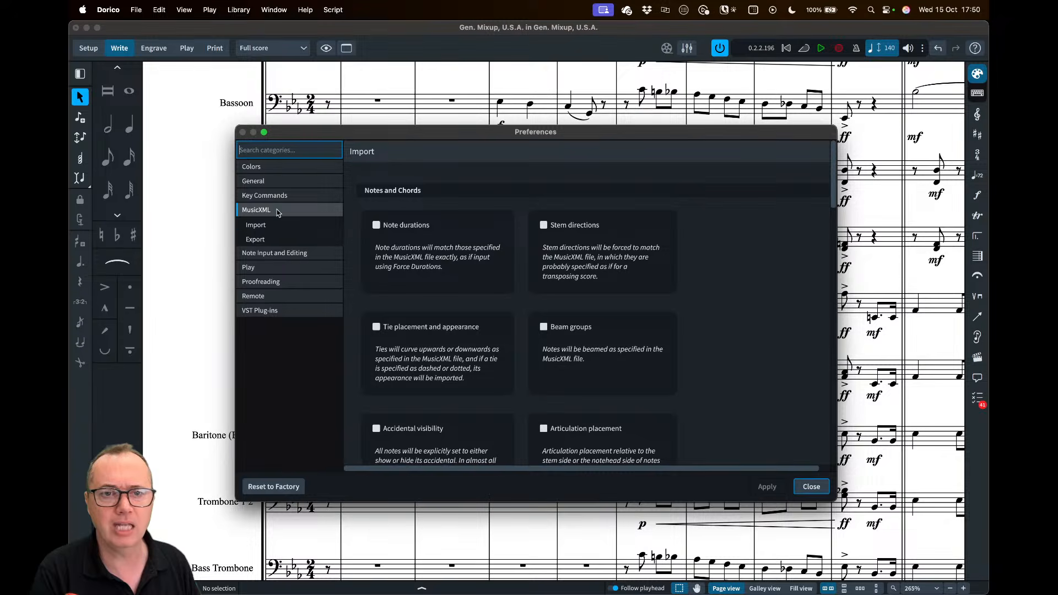
{"action": "left_click", "coordinate": [278, 239]}
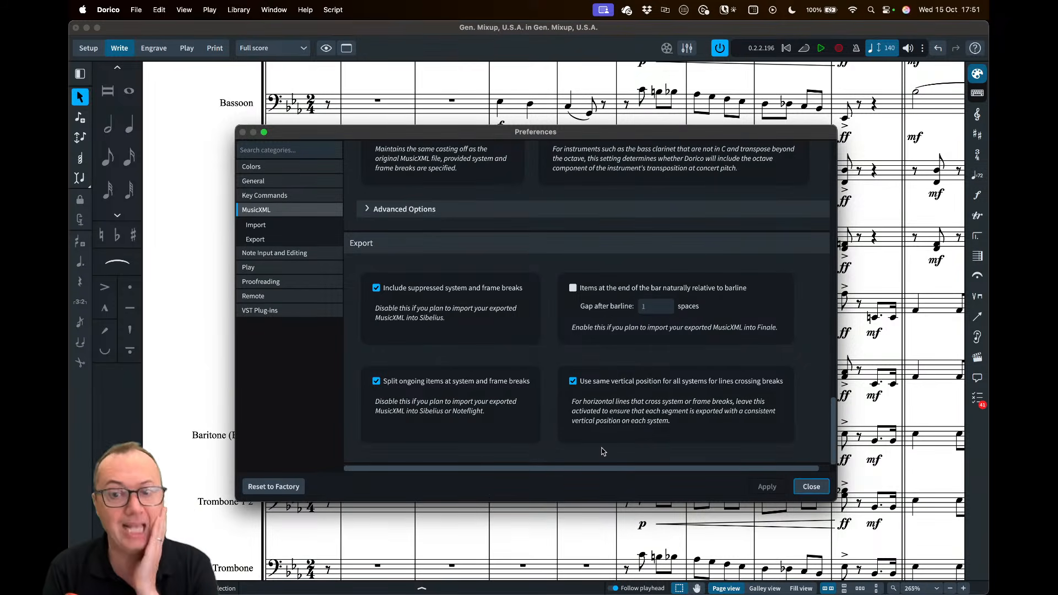
{"action": "left_click", "coordinate": [821, 487]}
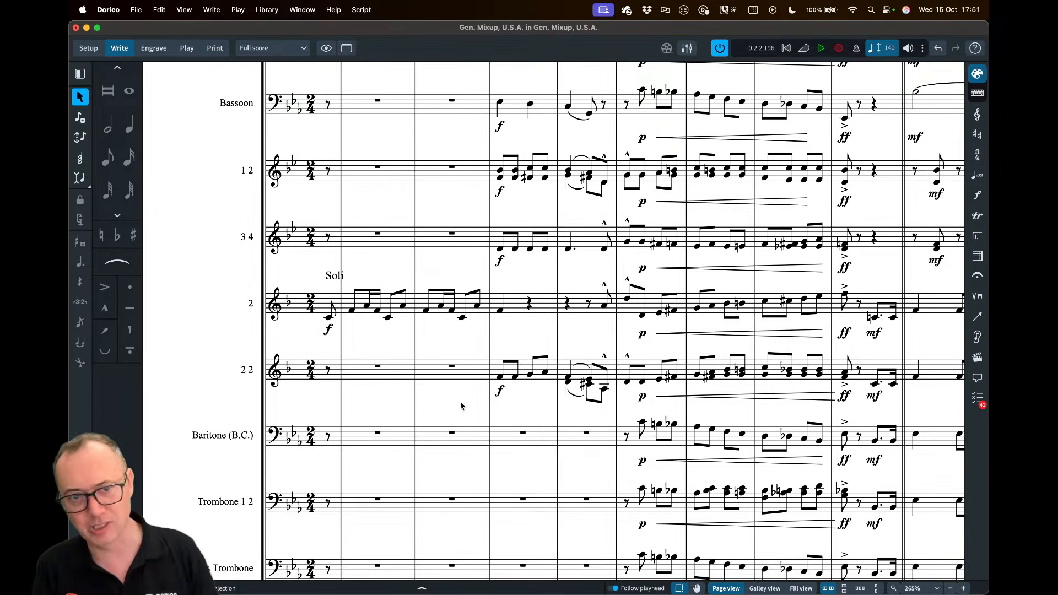
Set the full score's bracketing ensemble type to Orchestral in Layout Options, and check the brackets across the page
{"action": "scroll", "coordinate": [452, 407], "scroll_direction": "down", "scroll_amount": 5}
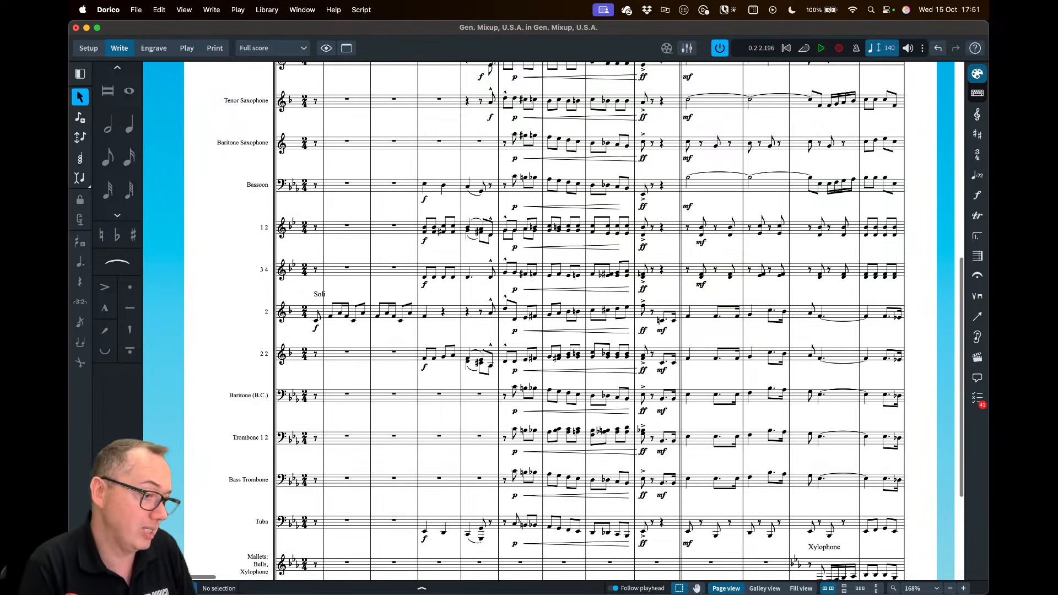
{"action": "scroll", "coordinate": [589, 320], "scroll_direction": "down", "scroll_amount": 1}
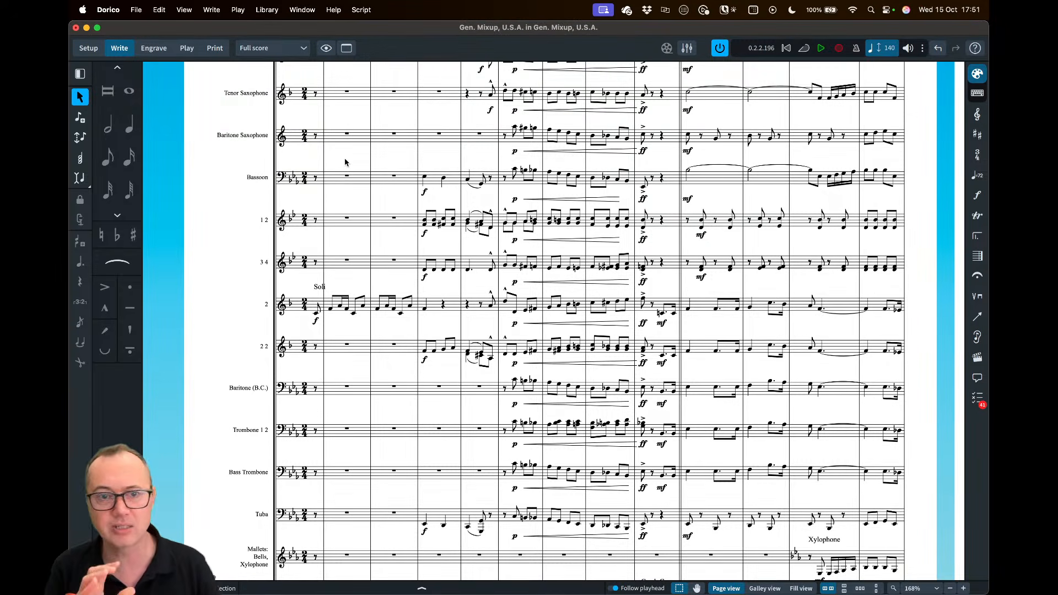
{"action": "scroll", "coordinate": [298, 268], "scroll_direction": "up", "scroll_amount": 10}
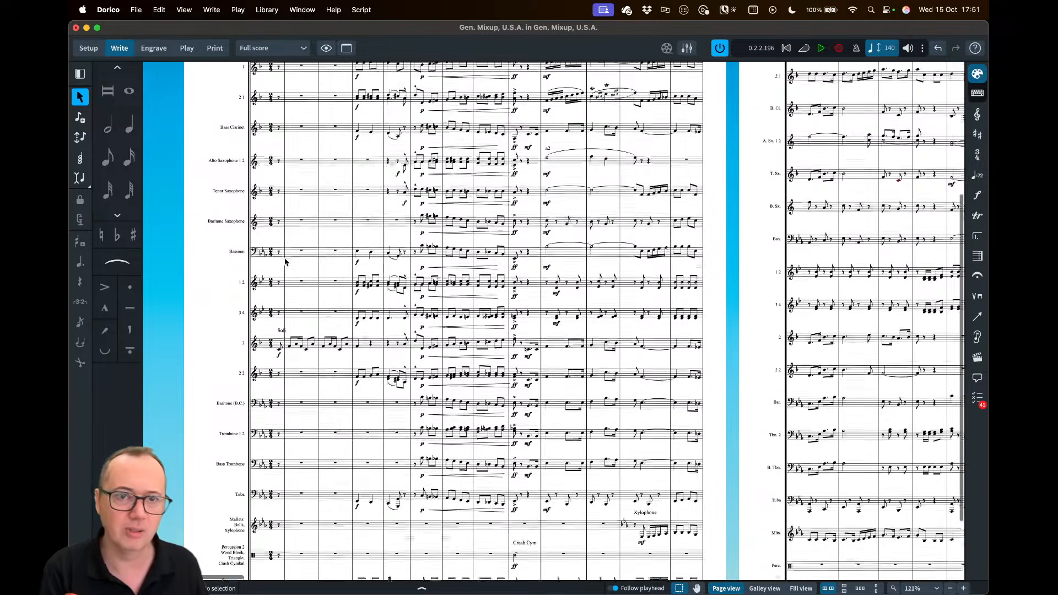
{"action": "scroll", "coordinate": [246, 291], "scroll_direction": "down", "scroll_amount": 12}
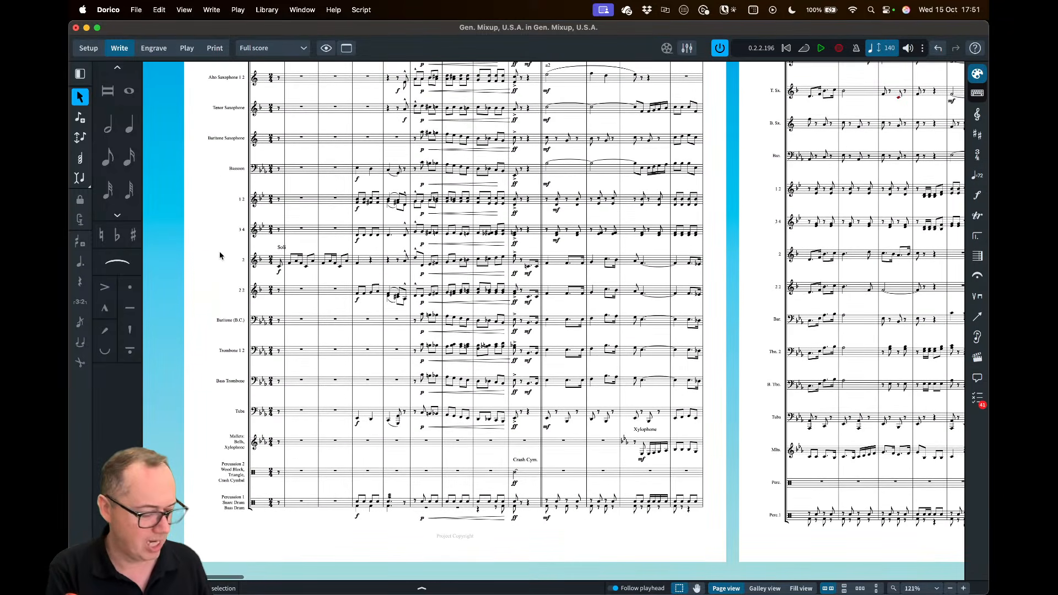
{"action": "key", "text": "super+shift+l"}
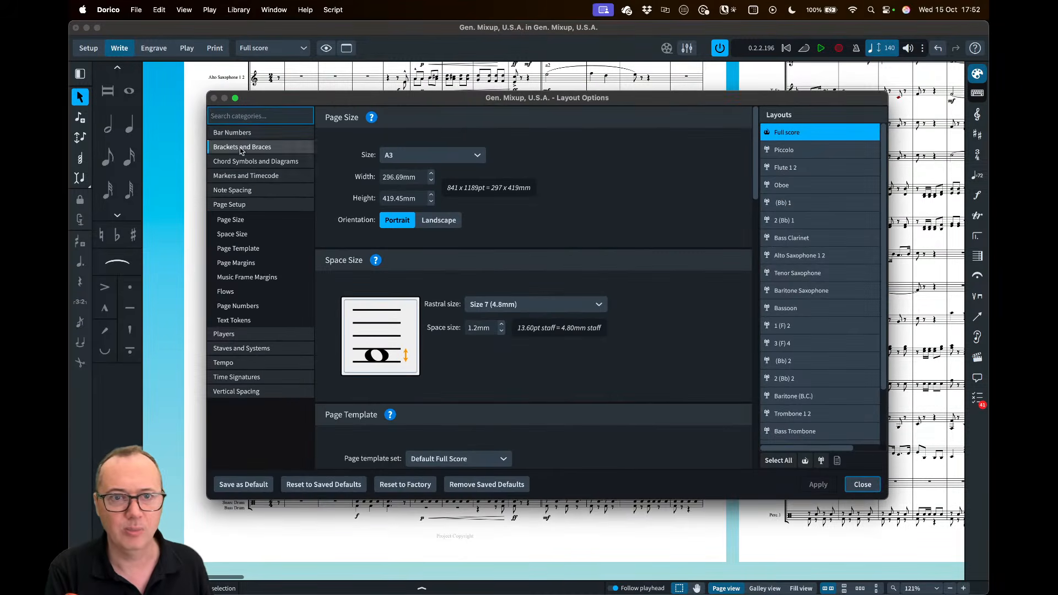
{"action": "left_click", "coordinate": [241, 147]}
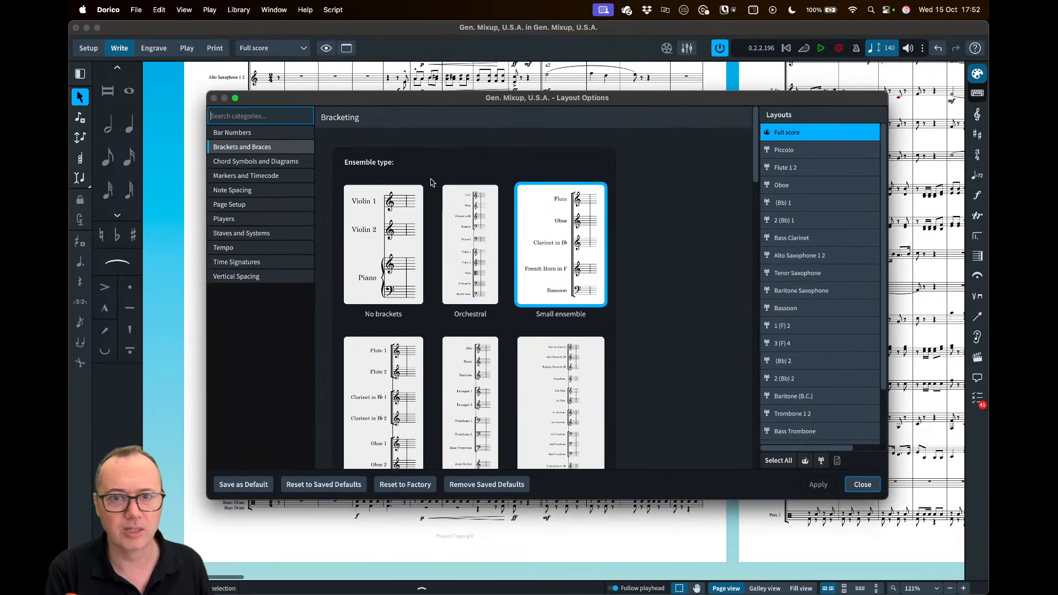
{"action": "left_click", "coordinate": [470, 243]}
{"action": "left_click", "coordinate": [818, 484]}
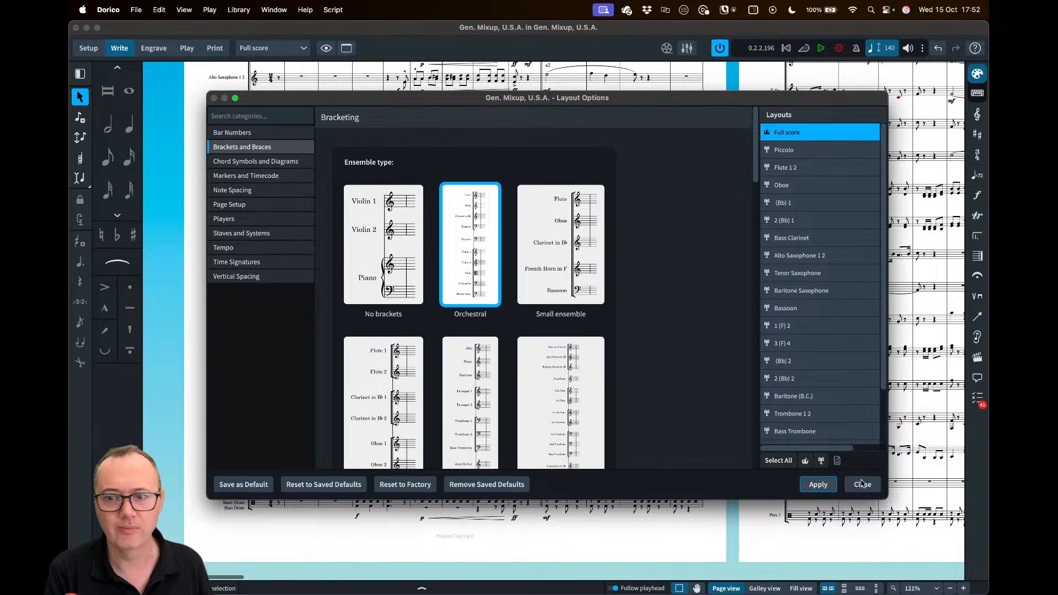
{"action": "left_click", "coordinate": [862, 484]}
{"action": "scroll", "coordinate": [230, 268], "scroll_direction": "up", "scroll_amount": 1}
{"action": "scroll", "coordinate": [230, 269], "scroll_direction": "up", "scroll_amount": 9}
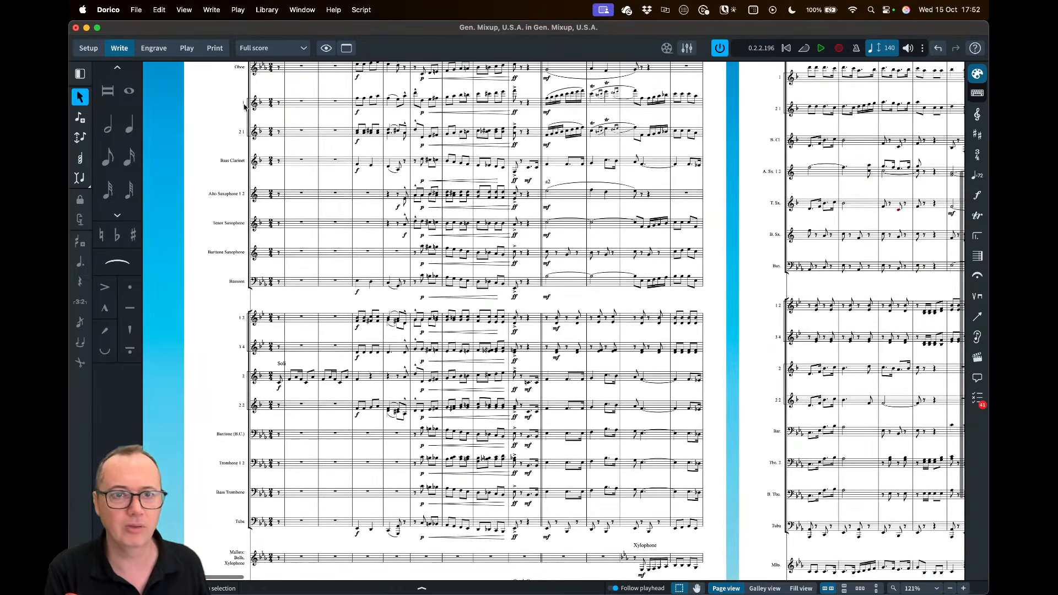
{"action": "scroll", "coordinate": [270, 228], "scroll_direction": "down", "scroll_amount": 9}
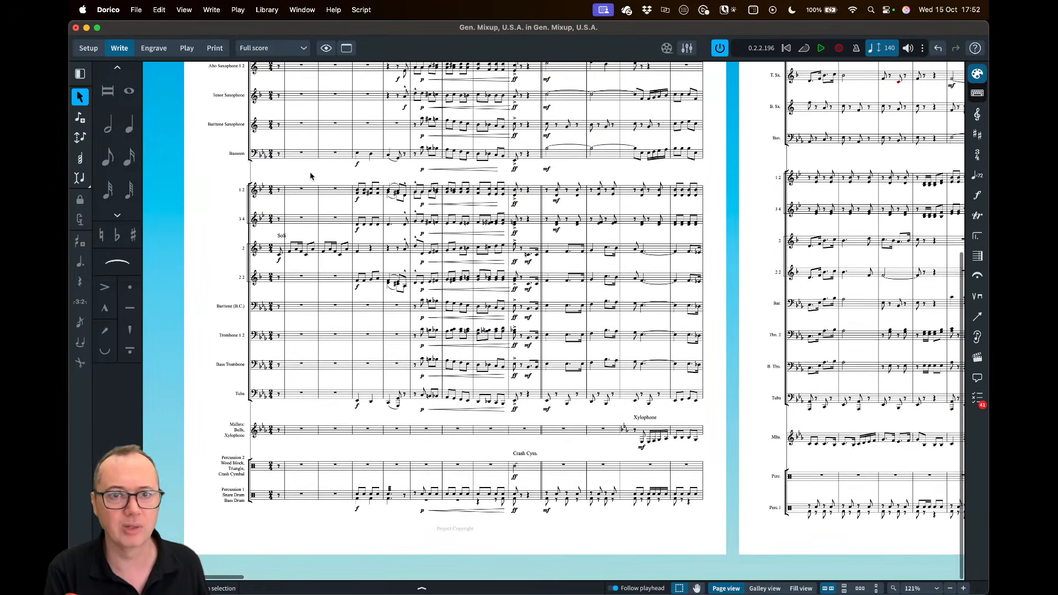
{"action": "scroll", "coordinate": [310, 175], "scroll_direction": "up", "scroll_amount": 9}
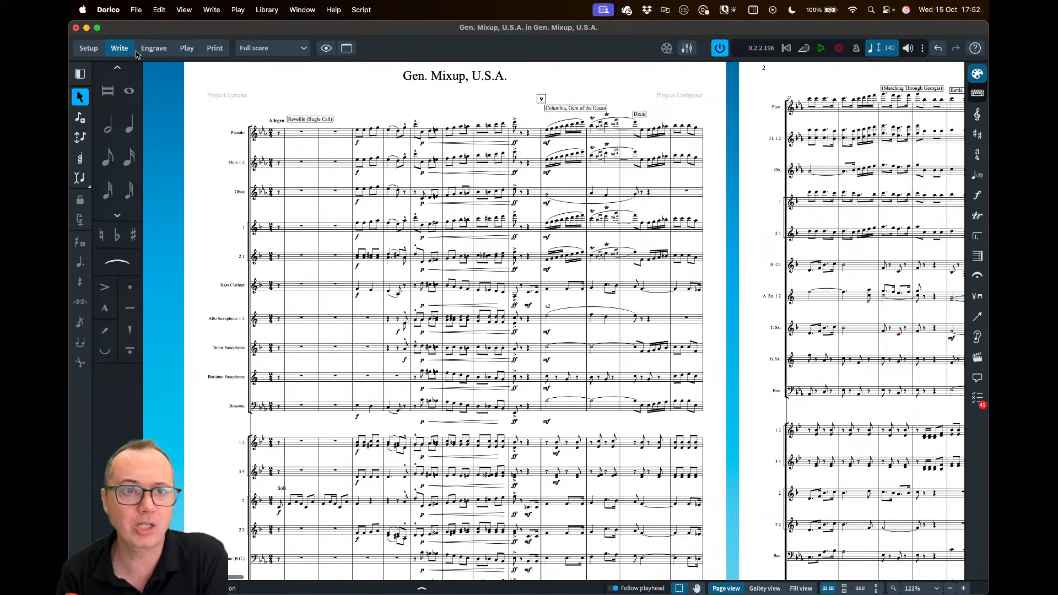
Reopen the MusicXML preferences, review the notes and chords import options, and close the preferences
{"action": "left_click", "coordinate": [116, 10]}
{"action": "left_click", "coordinate": [127, 44]}
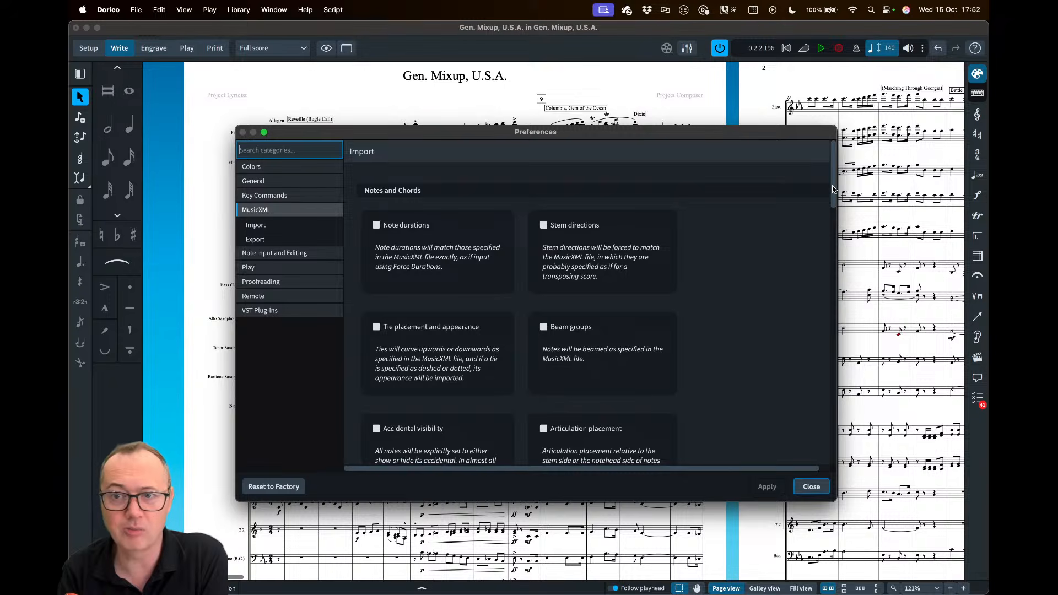
{"action": "mouse_move", "coordinate": [833, 190]}
{"action": "left_mouse_down"}
{"action": "mouse_move", "coordinate": [828, 410]}
{"action": "mouse_move", "coordinate": [833, 181]}
{"action": "left_mouse_up"}
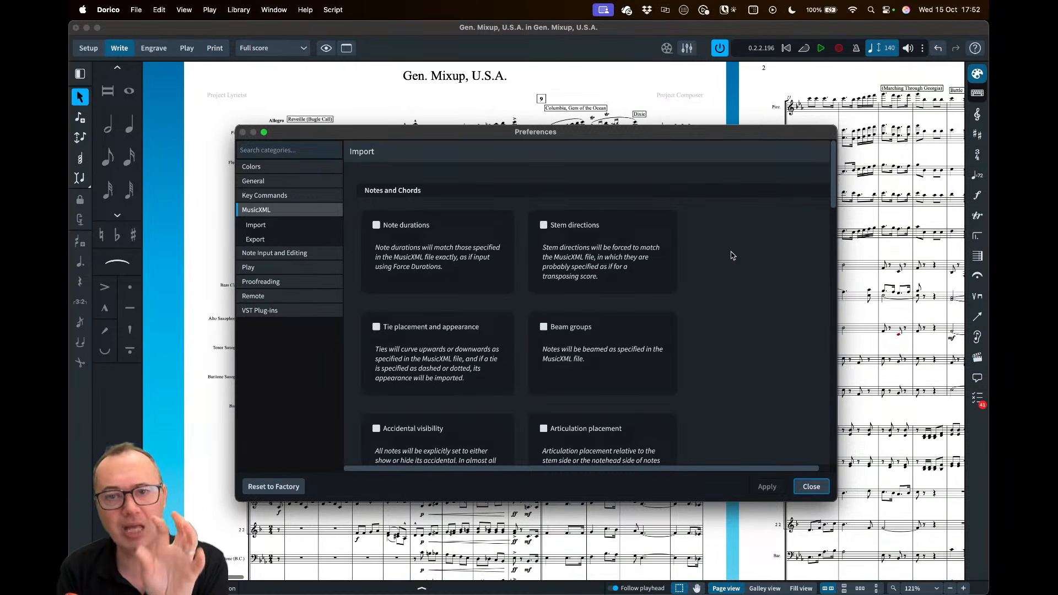
{"action": "scroll", "coordinate": [833, 188], "scroll_direction": "down", "scroll_amount": 2}
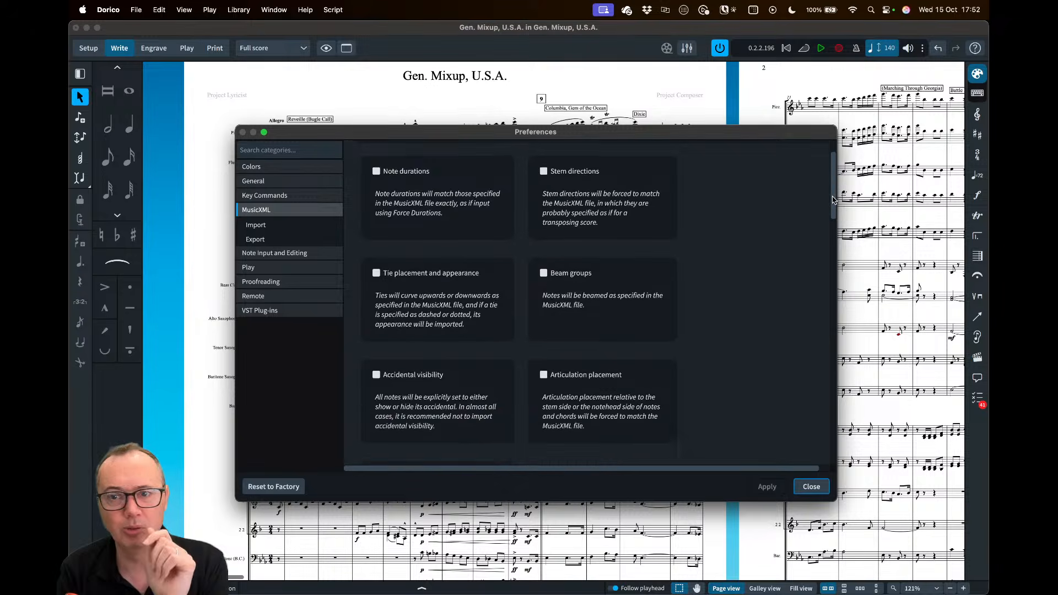
{"action": "scroll", "coordinate": [796, 347], "scroll_direction": "up", "scroll_amount": 2}
{"action": "left_click", "coordinate": [811, 486]}
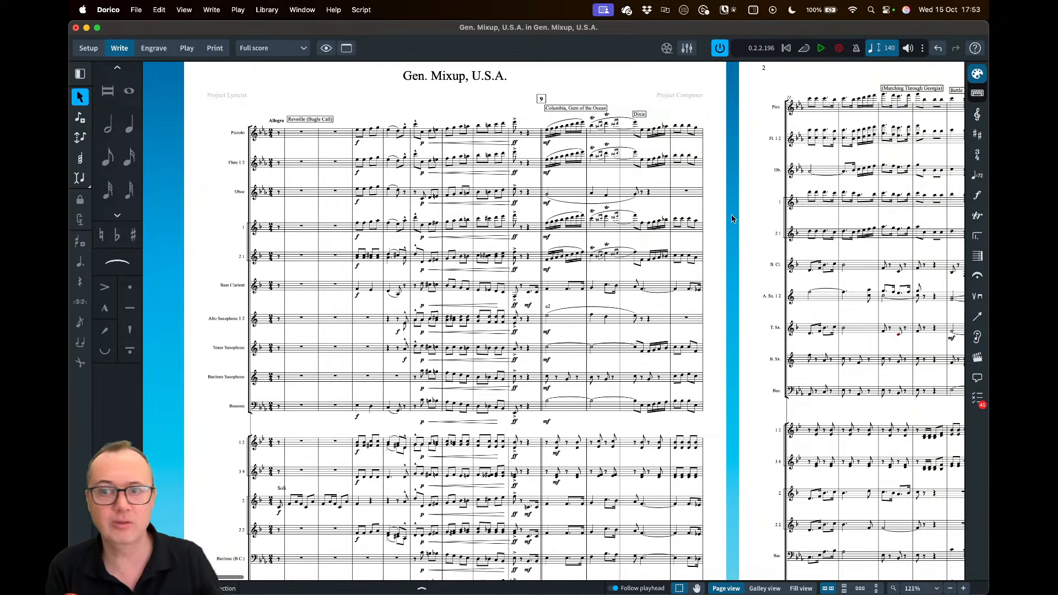
Examine the second page's staves, locate the Condensing option for the full score, and look over the first page
{"action": "scroll", "coordinate": [802, 160], "scroll_direction": "right", "scroll_amount": 5}
{"action": "scroll", "coordinate": [730, 139], "scroll_direction": "up", "scroll_amount": 5}
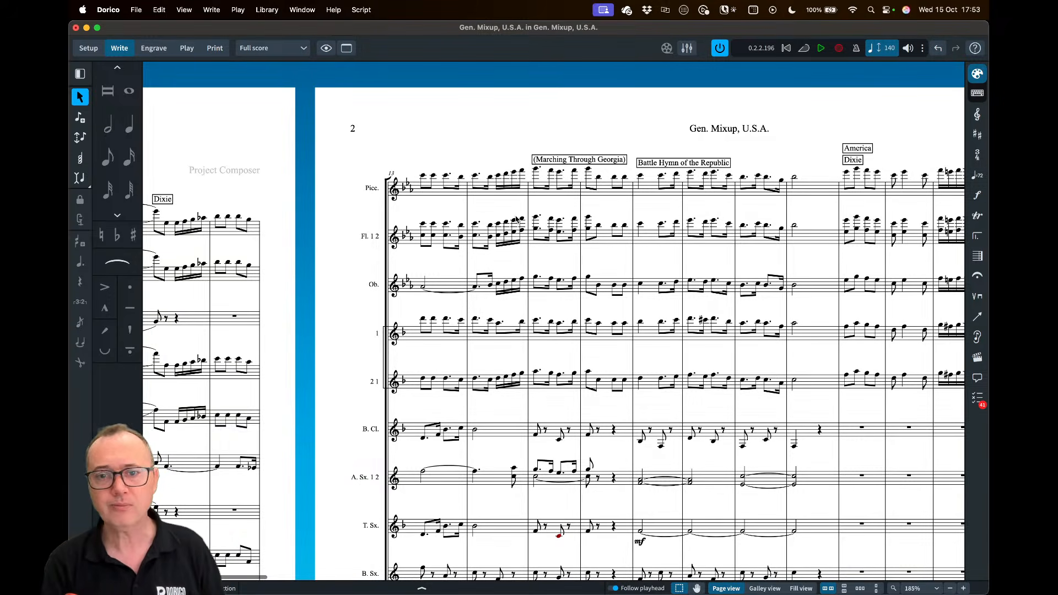
{"action": "left_click", "coordinate": [161, 12]}
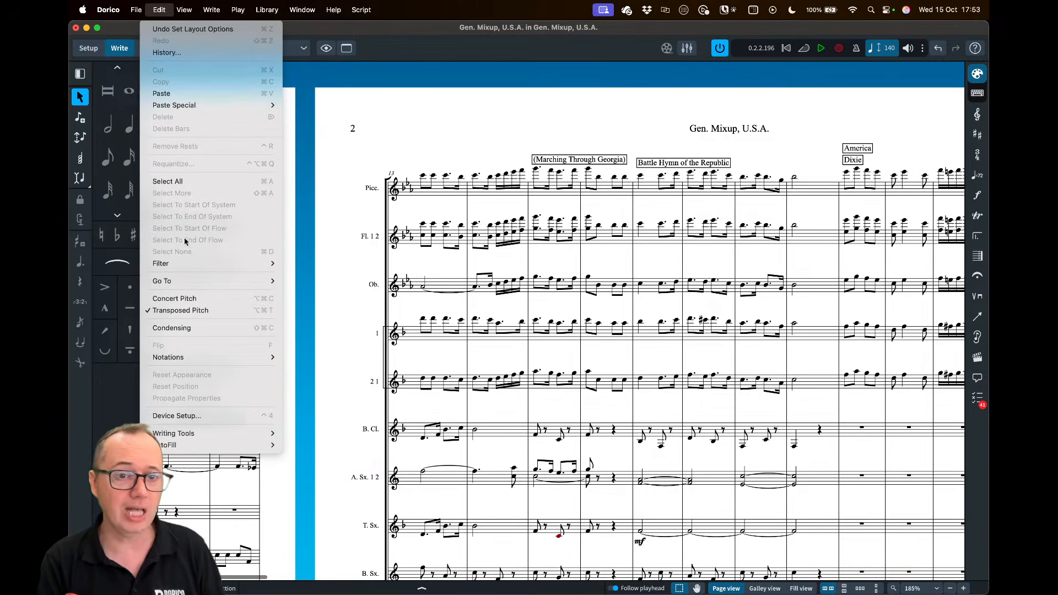
{"action": "left_click", "coordinate": [188, 327]}
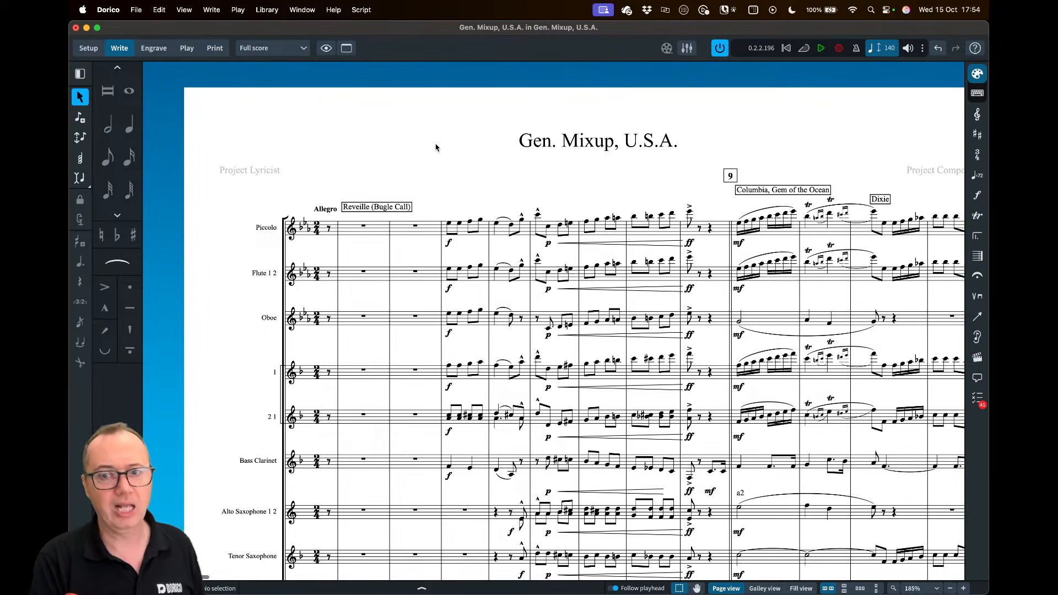
{"action": "key", "text": "x"}
{"action": "key", "text": "x"}
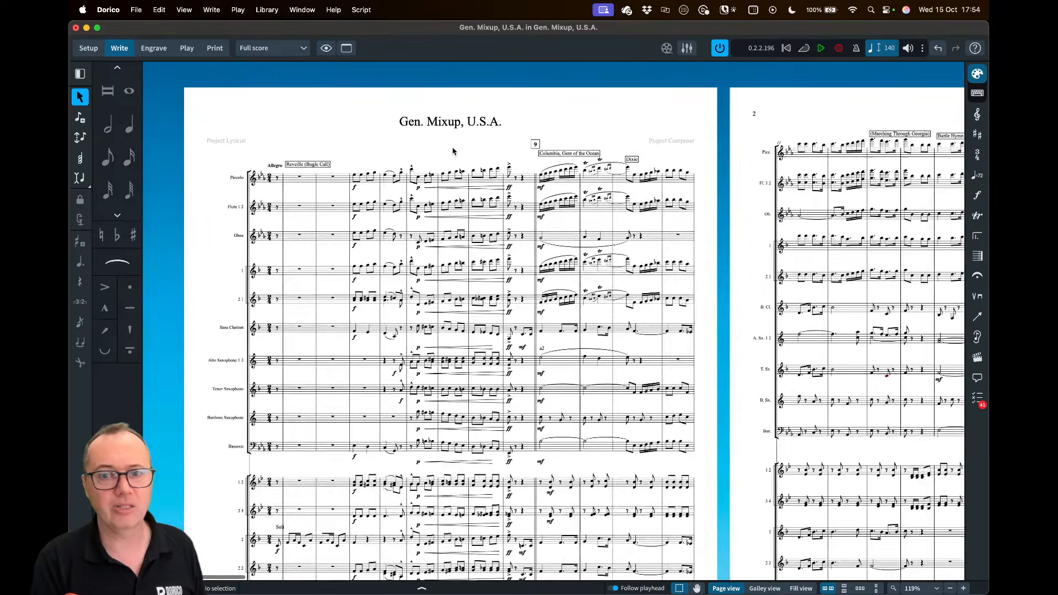
{"action": "scroll", "coordinate": [453, 148], "scroll_direction": "down", "scroll_amount": 1}
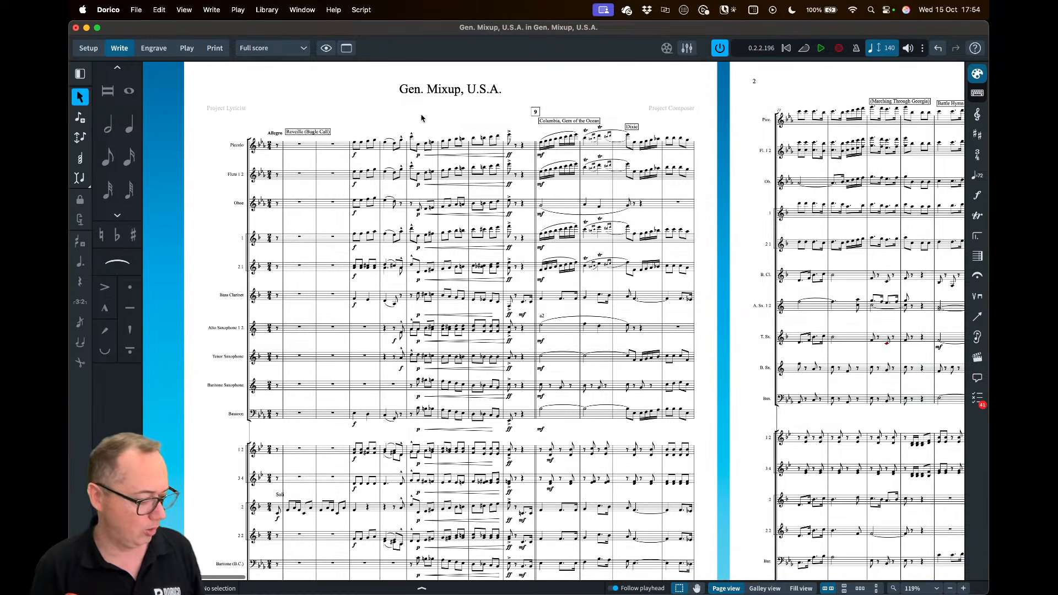
Switch to Safari, open the Dorico YouTube channel, look over its In-Depth Tutorials playlists, and return to the score in Dorico
{"action": "key", "text": "super+Tab"}
{"action": "key", "text": "super+Tab"}
{"action": "key", "text": "super+Tab"}
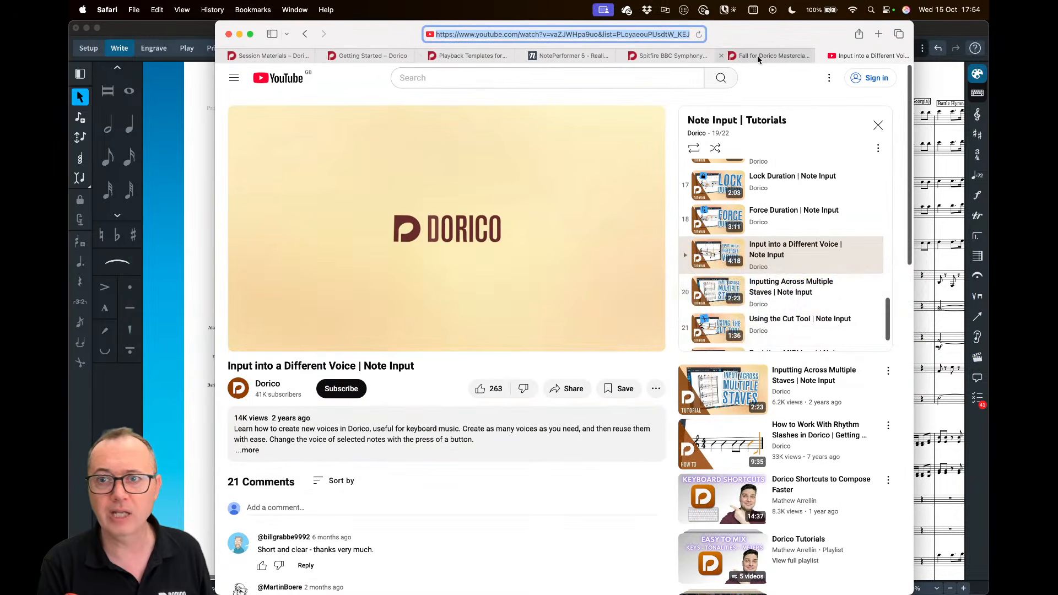
{"action": "left_click", "coordinate": [239, 389]}
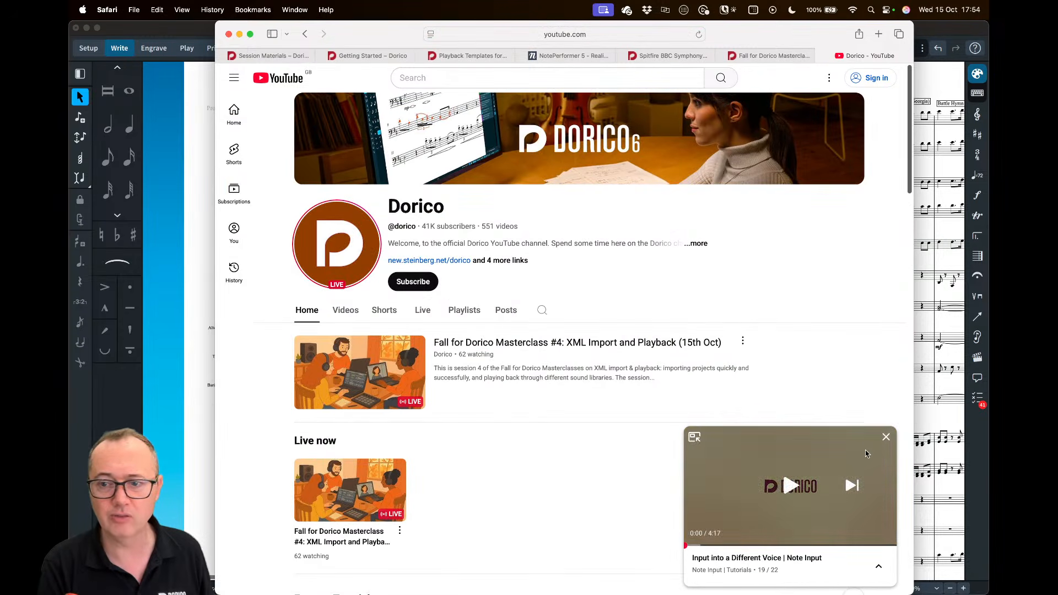
{"action": "left_click", "coordinate": [884, 444]}
{"action": "scroll", "coordinate": [621, 420], "scroll_direction": "down", "scroll_amount": 10}
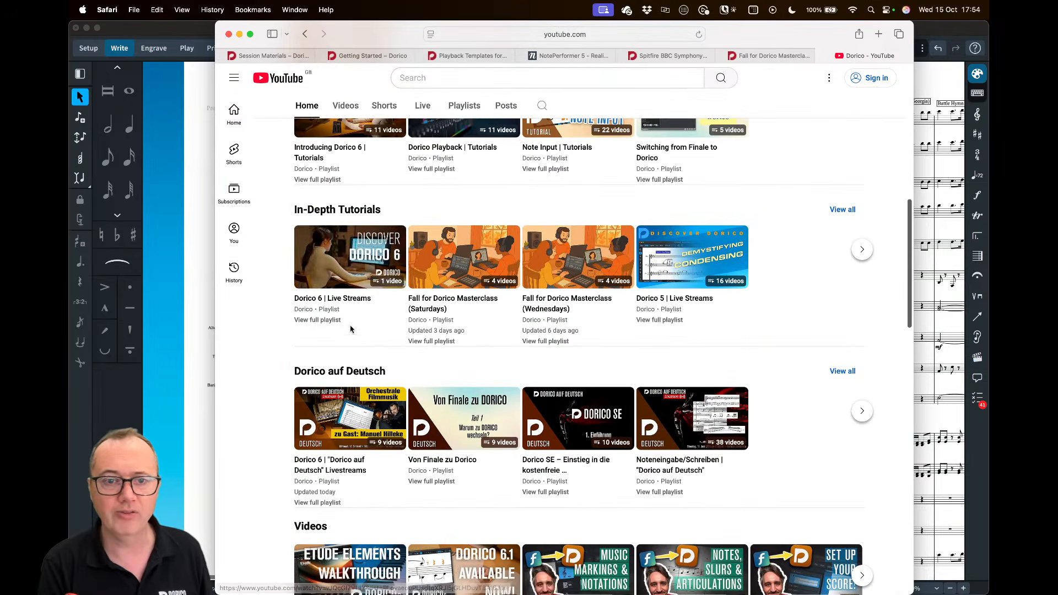
{"action": "mouse_move", "coordinate": [325, 286]}
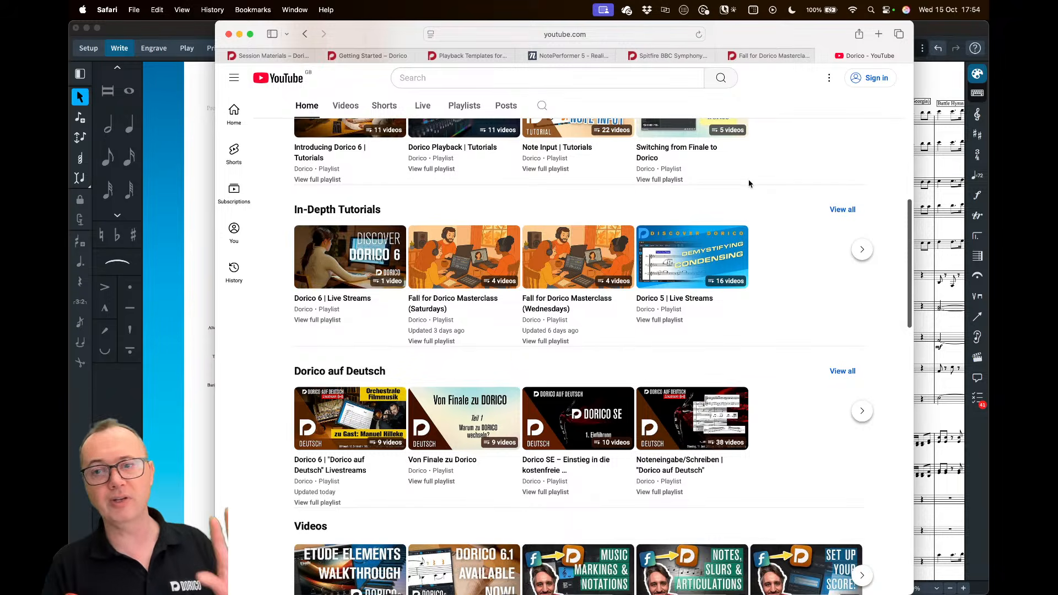
{"action": "left_click", "coordinate": [185, 166]}
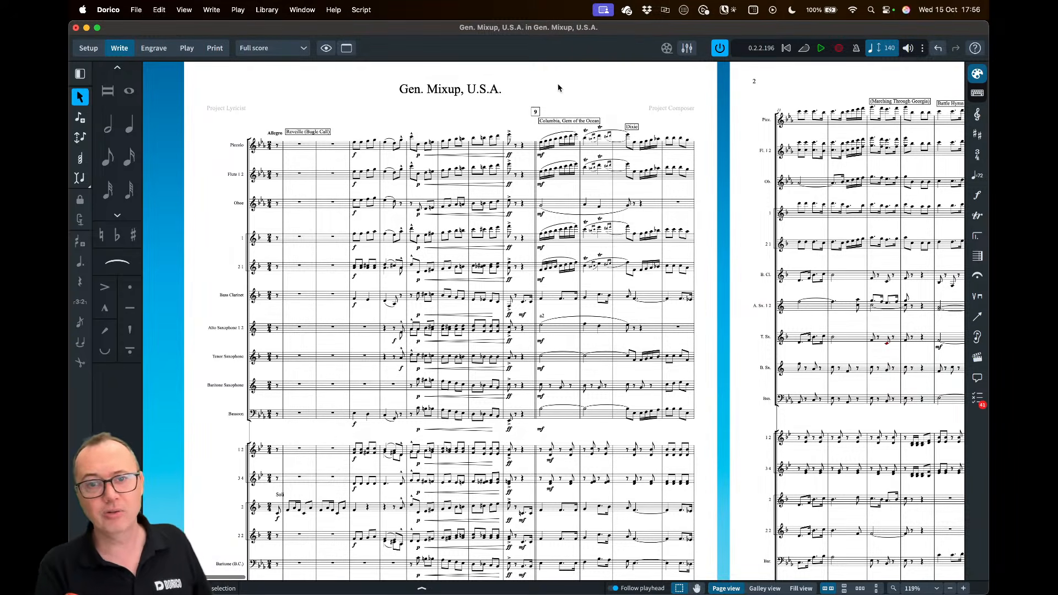
Switch back to Safari, open the channel's "Write mode (Part 2) | Finale to Dorico" video, and return to the score in Dorico
{"action": "key", "text": "super+Tab"}
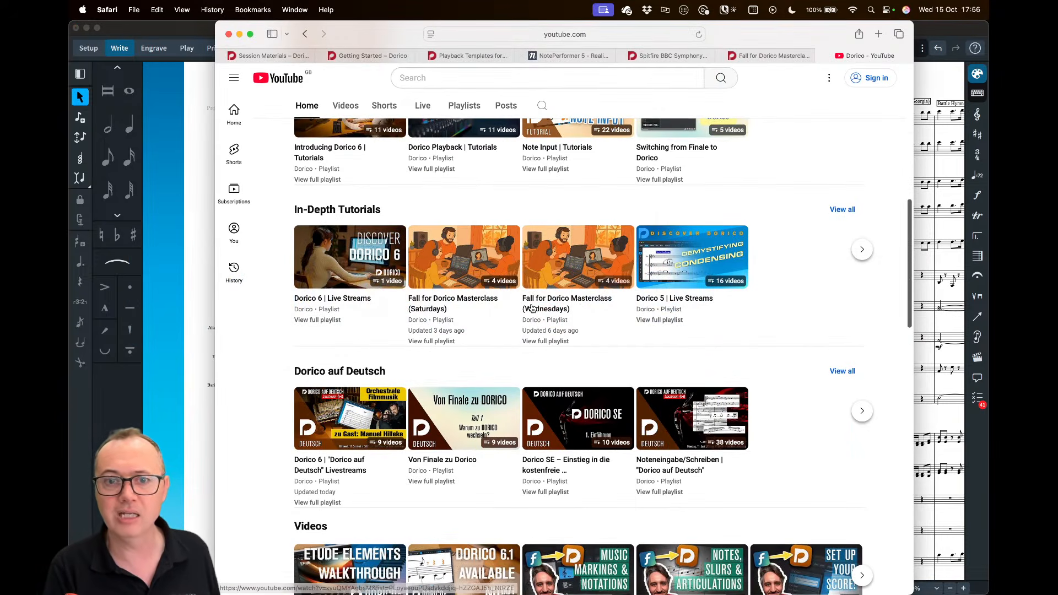
{"action": "scroll", "coordinate": [560, 317], "scroll_direction": "up", "scroll_amount": 8}
{"action": "scroll", "coordinate": [564, 321], "scroll_direction": "down", "scroll_amount": 4}
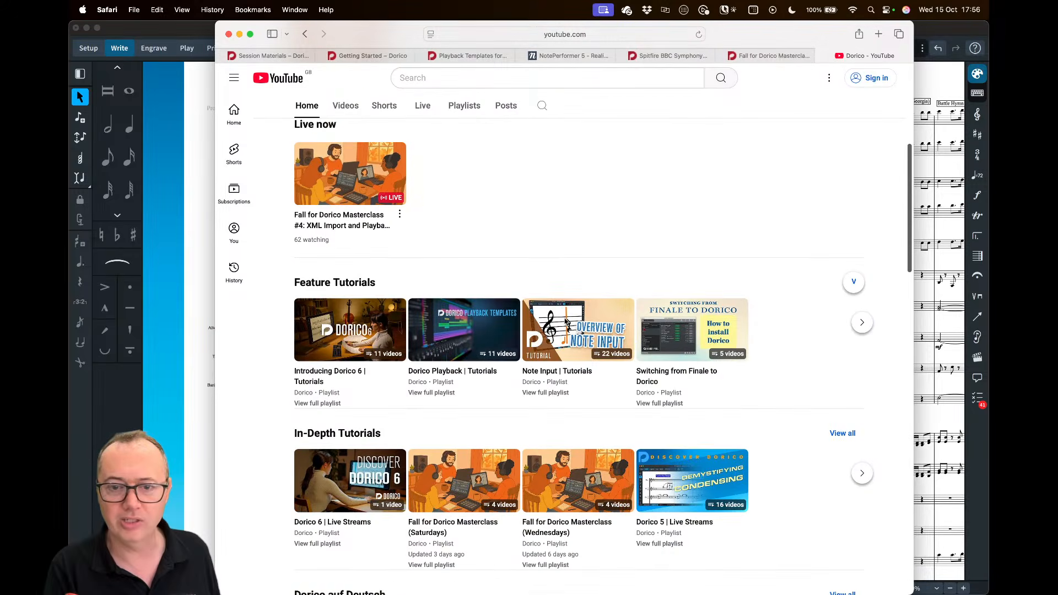
{"action": "scroll", "coordinate": [567, 323], "scroll_direction": "down", "scroll_amount": 5}
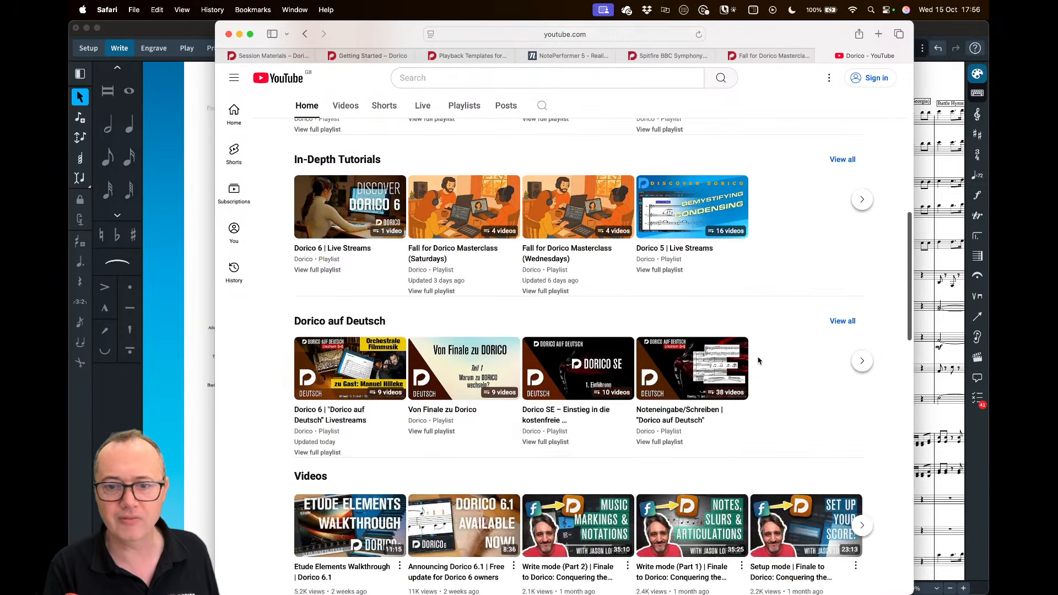
{"action": "scroll", "coordinate": [771, 360], "scroll_direction": "down", "scroll_amount": 2}
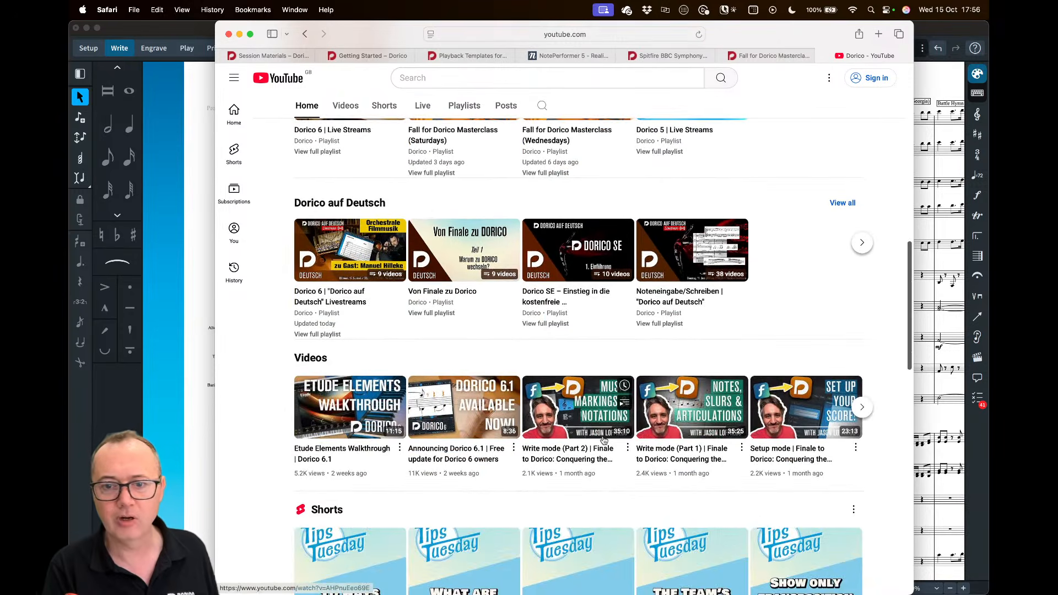
{"action": "left_click", "coordinate": [600, 418]}
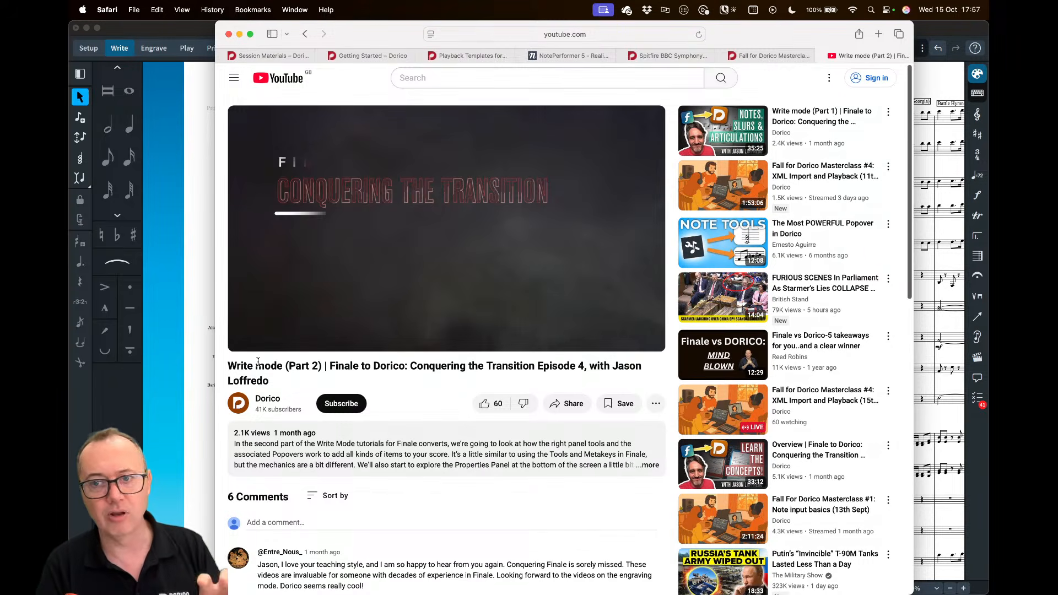
{"action": "left_click", "coordinate": [205, 293]}
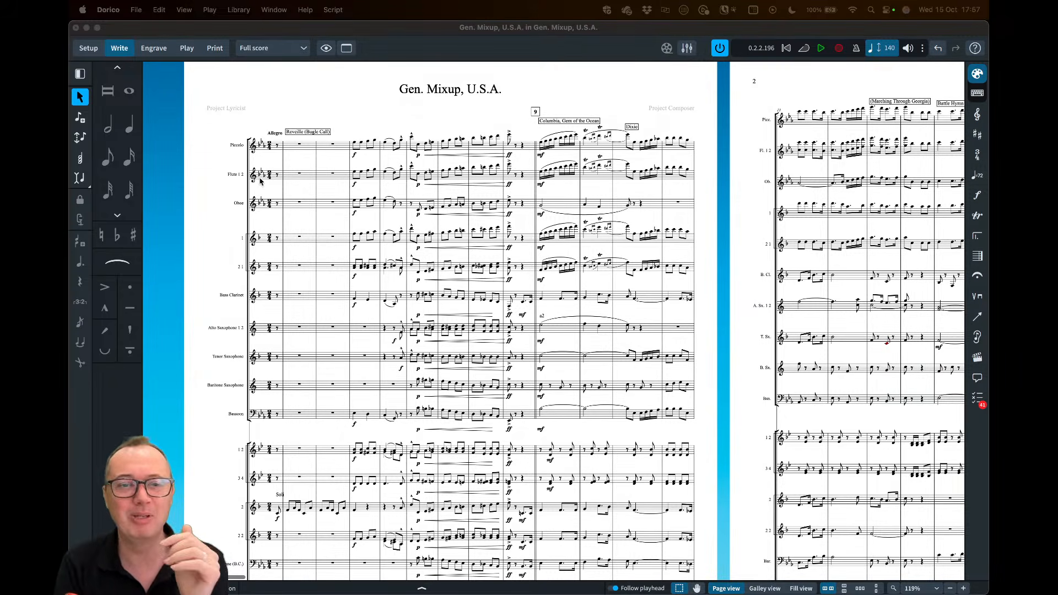
{"action": "left_click", "coordinate": [386, 100]}
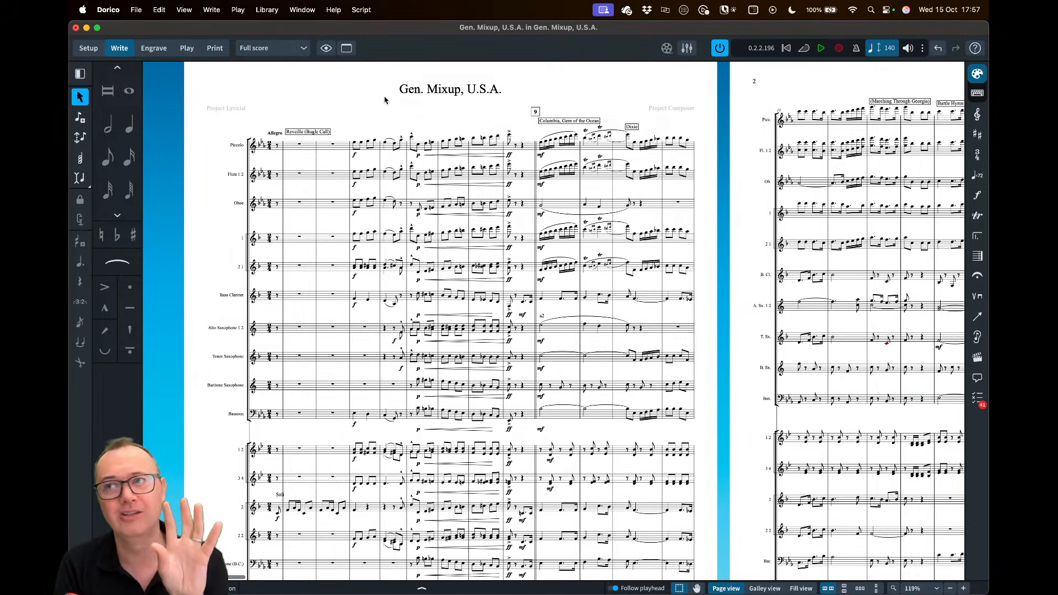